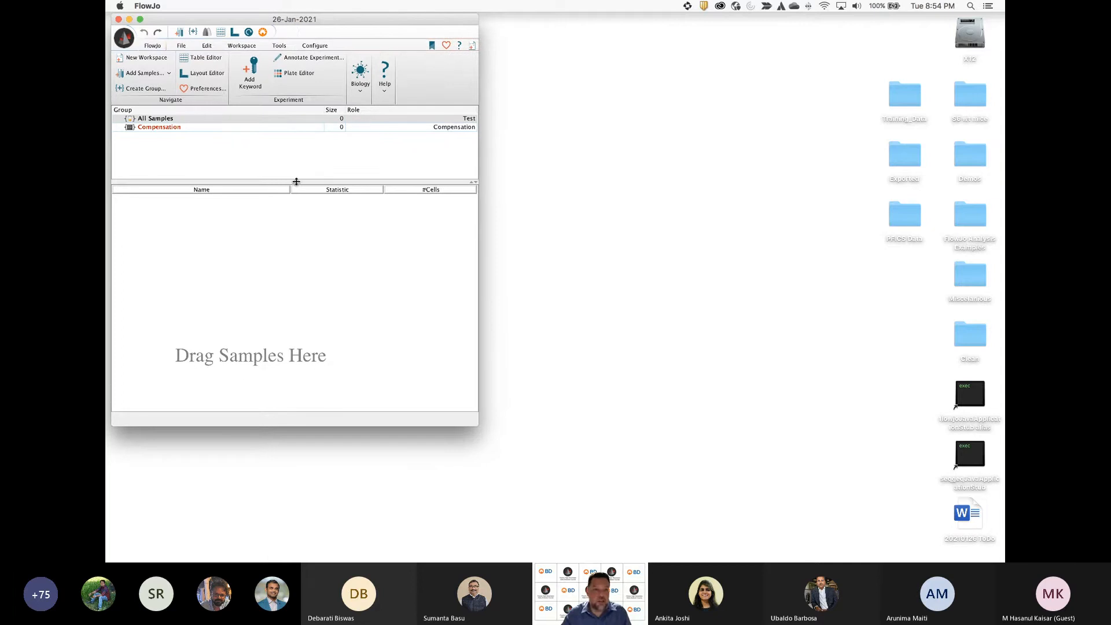
Enlarge the group list area and look through the File, Edit, Workspace, Tools, Configure and FlowJo command sets
{"action": "left_click_drag", "start_coordinate": [296, 182], "coordinate": [297, 211]}
{"action": "left_click", "coordinate": [183, 46]}
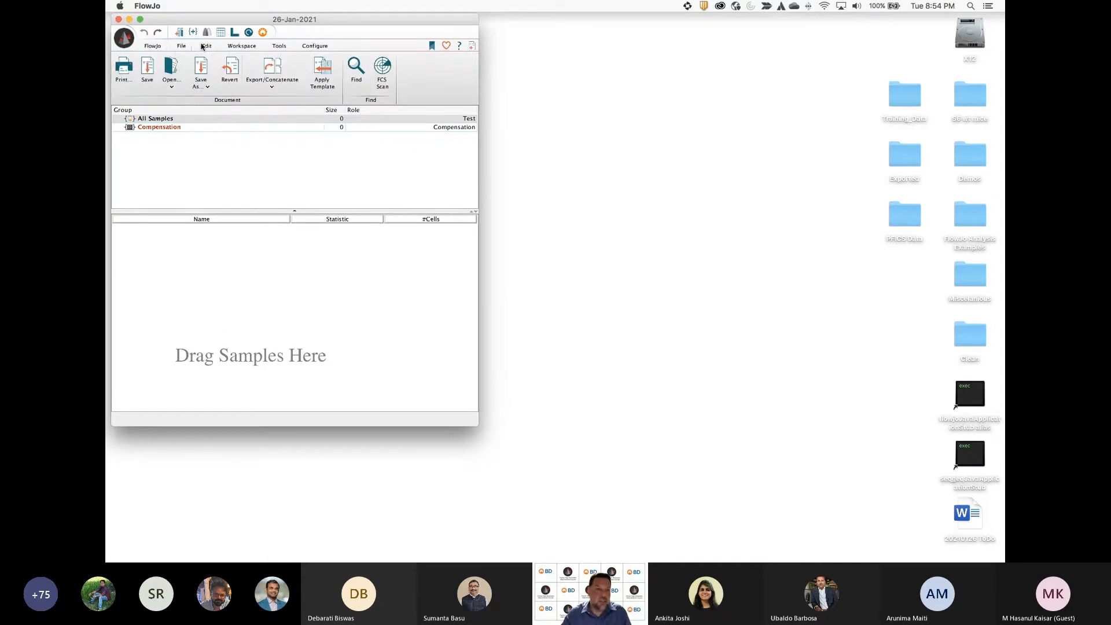
{"action": "left_click", "coordinate": [206, 46]}
{"action": "left_click", "coordinate": [242, 46]}
{"action": "left_click", "coordinate": [279, 46]}
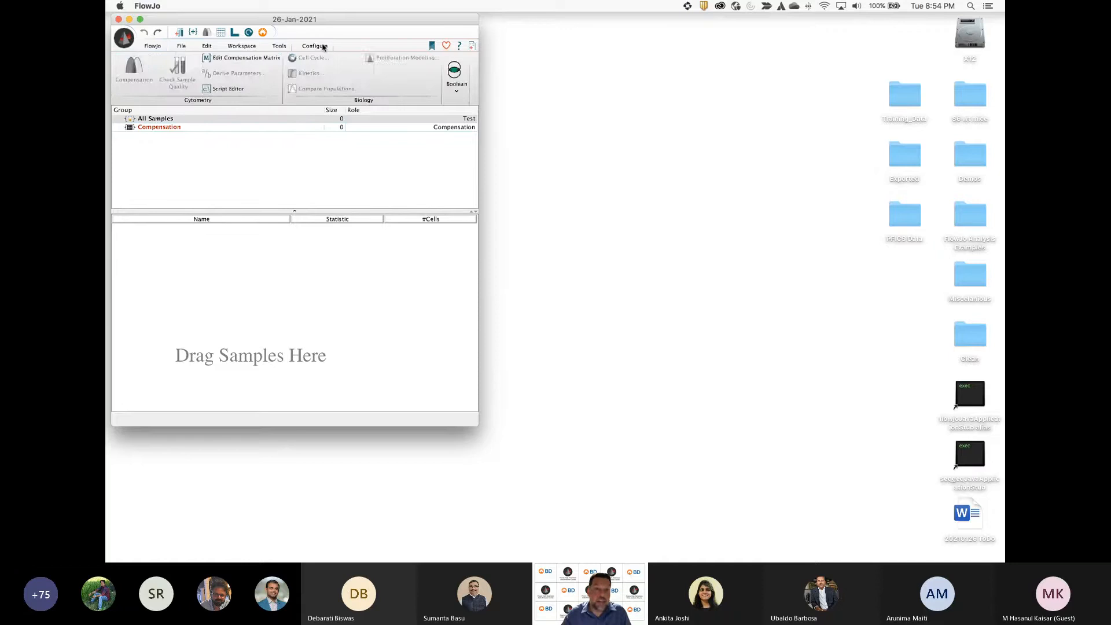
{"action": "left_click", "coordinate": [315, 45]}
{"action": "left_click", "coordinate": [154, 45]}
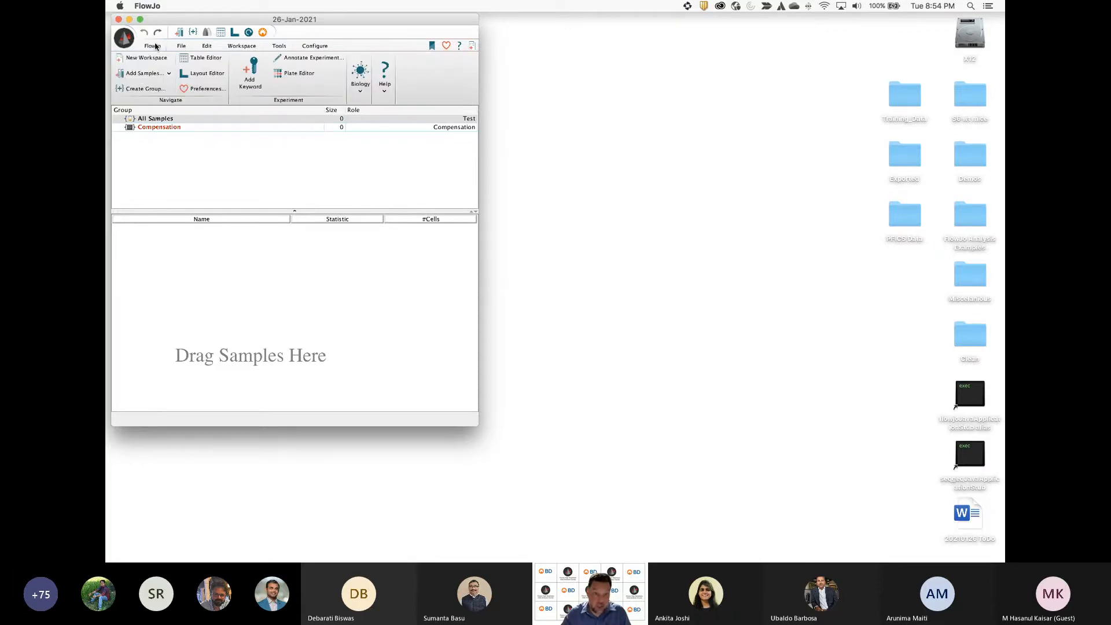
{"action": "left_click", "coordinate": [240, 45]}
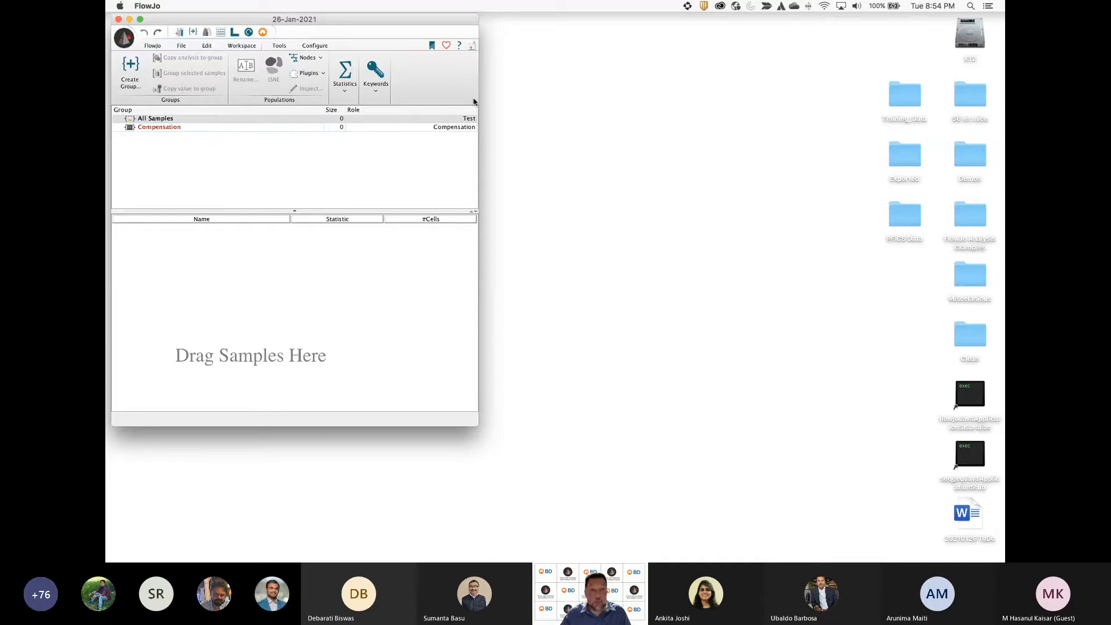
Add all samples from the desktop's PFICS Data folder to the workspace and look through the resulting group
{"action": "left_click_drag", "start_coordinate": [908, 218], "coordinate": [346, 304]}
{"action": "left_click", "coordinate": [163, 136]}
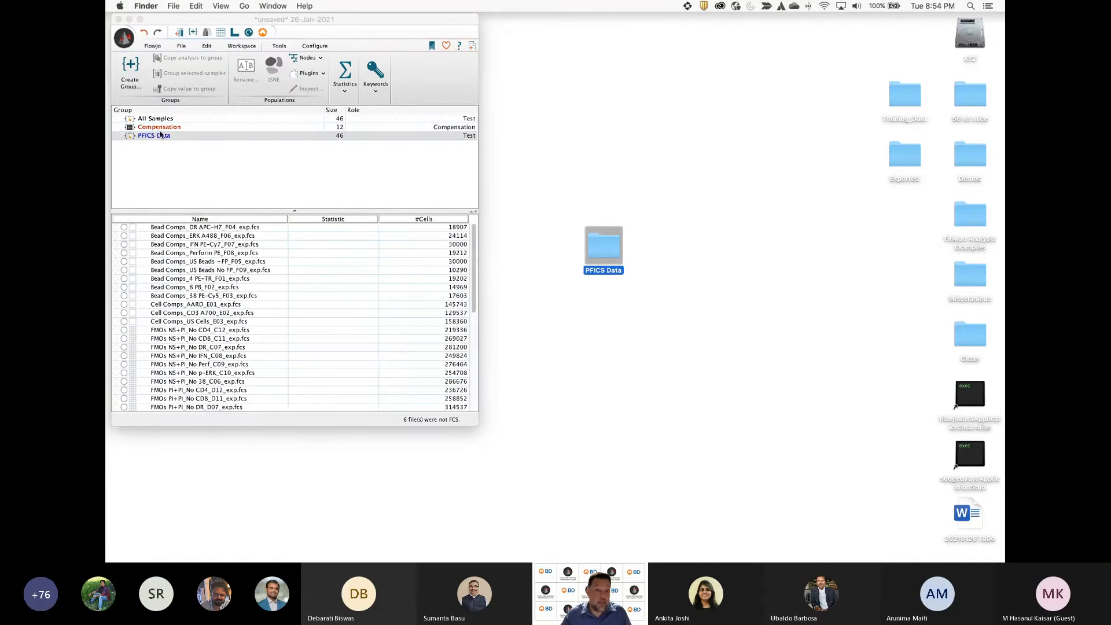
{"action": "scroll", "coordinate": [237, 256], "scroll_direction": "down", "scroll_amount": 8}
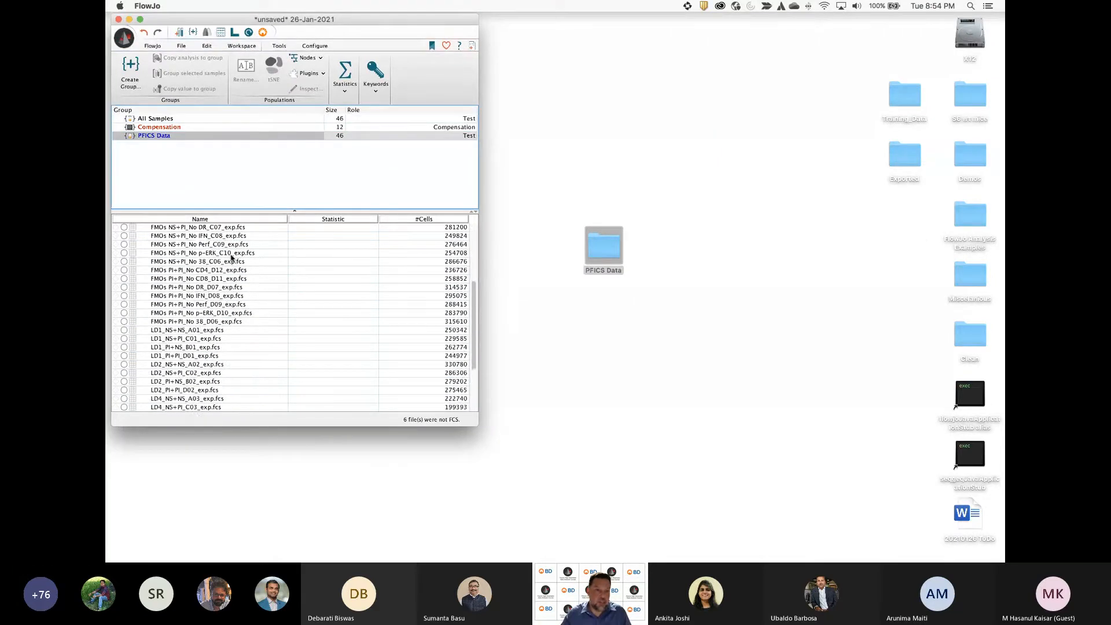
{"action": "scroll", "coordinate": [230, 258], "scroll_direction": "up", "scroll_amount": 8}
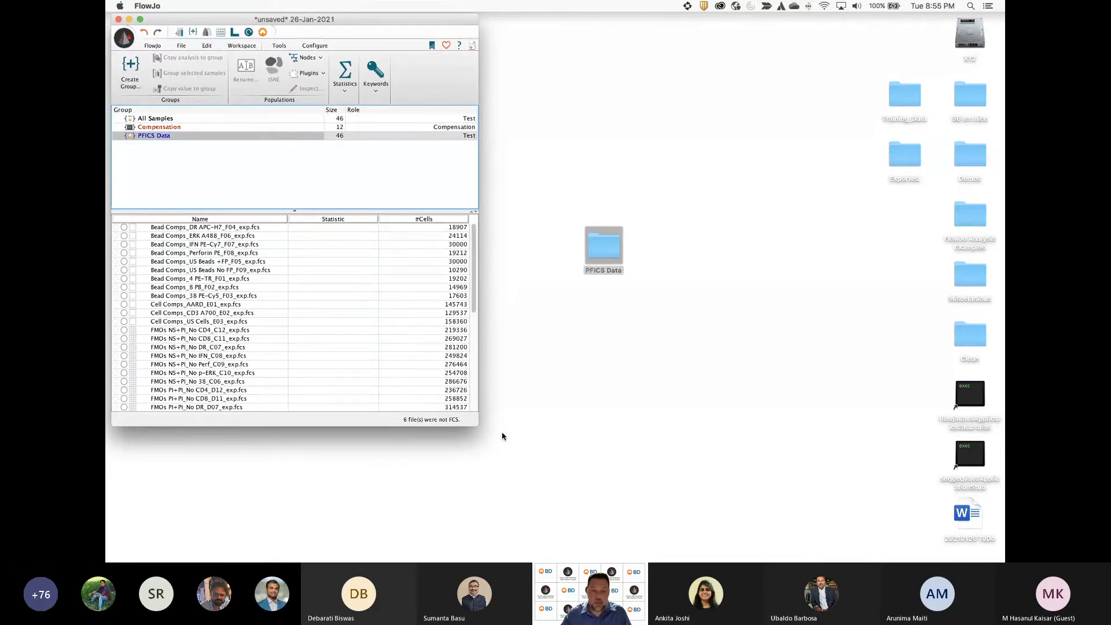
Enlarge the workspace window and delete the PFICS Data group after comparing it with the Compensation group
{"action": "left_click_drag", "start_coordinate": [476, 424], "coordinate": [510, 455]}
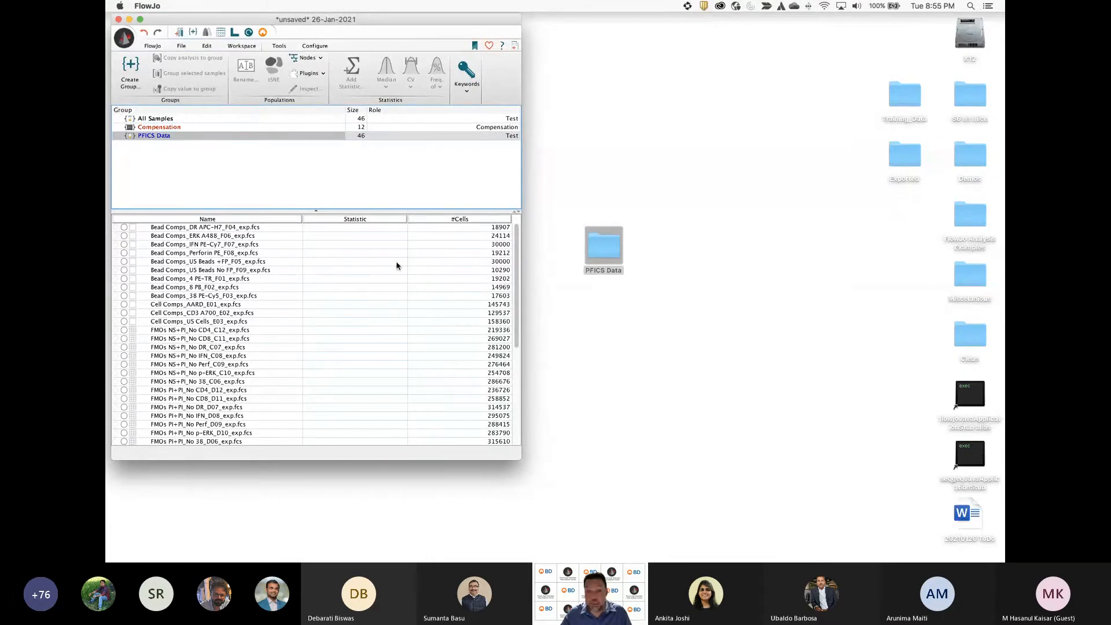
{"action": "left_click", "coordinate": [152, 128]}
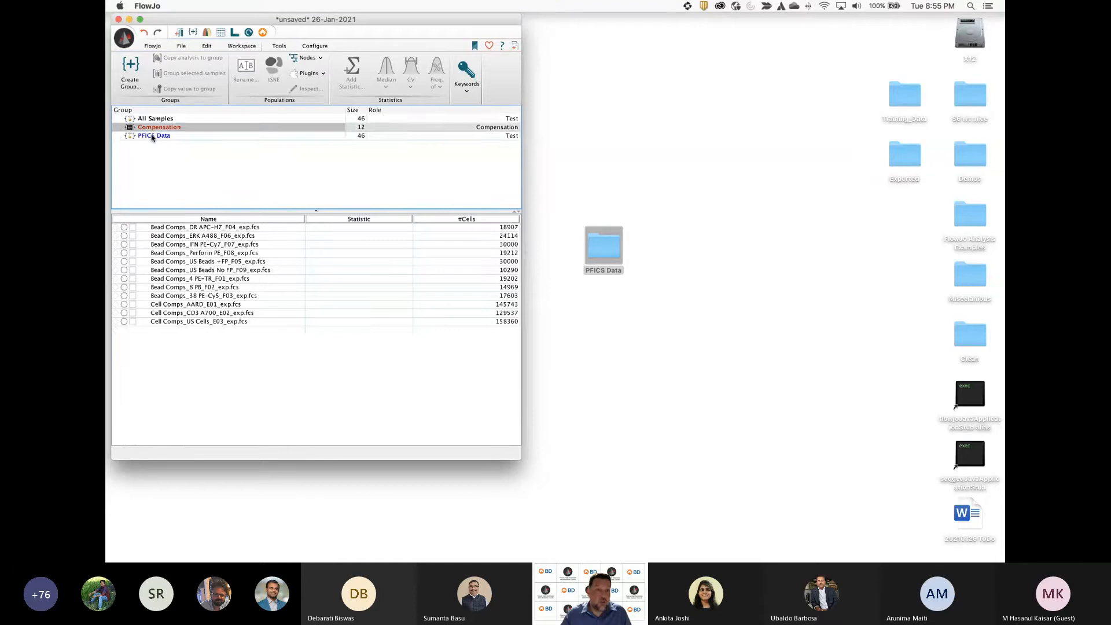
{"action": "left_click", "coordinate": [153, 136]}
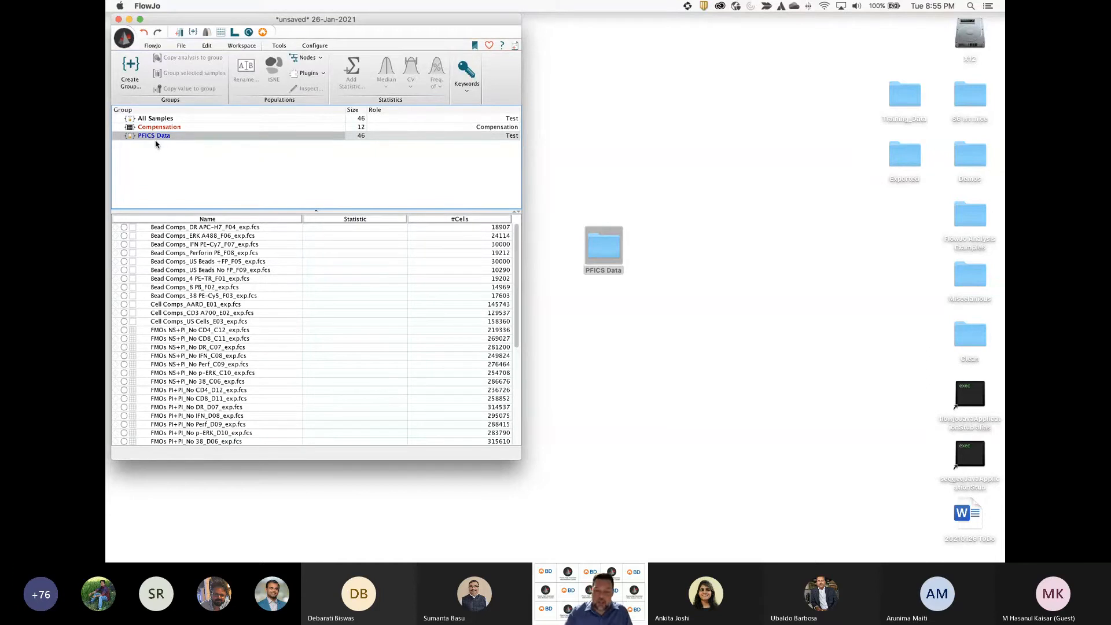
{"action": "key", "text": "BackSpace"}
{"action": "key", "text": "Return"}
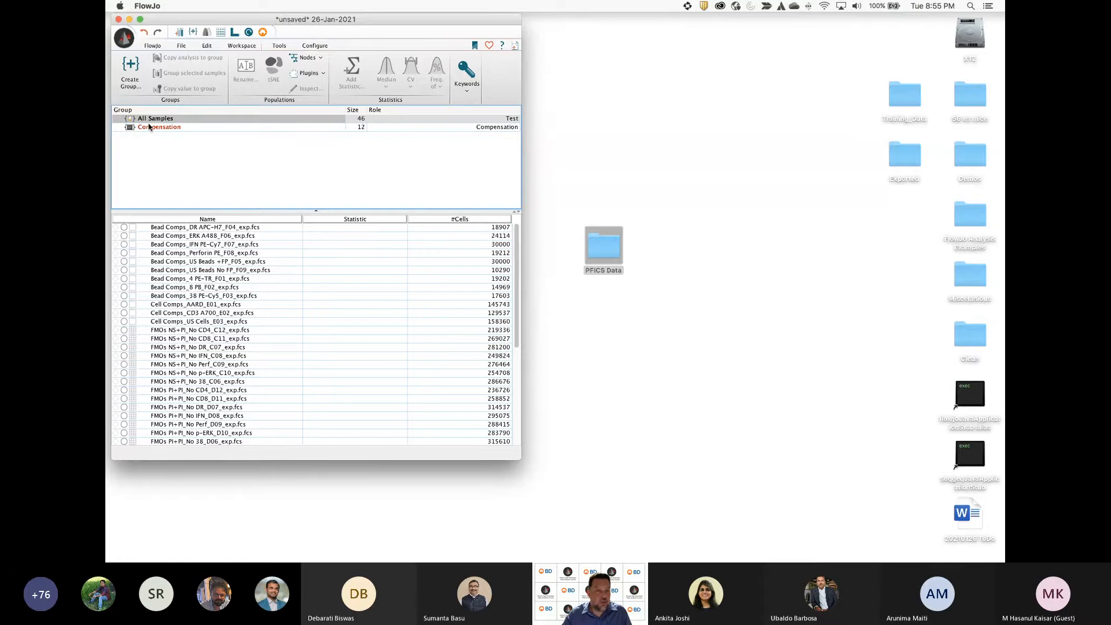
Remove the sample Bead Comps_DR APC-H7_F04_exp.fcs from the workspace
{"action": "left_click", "coordinate": [209, 231]}
{"action": "key", "text": "Delete"}
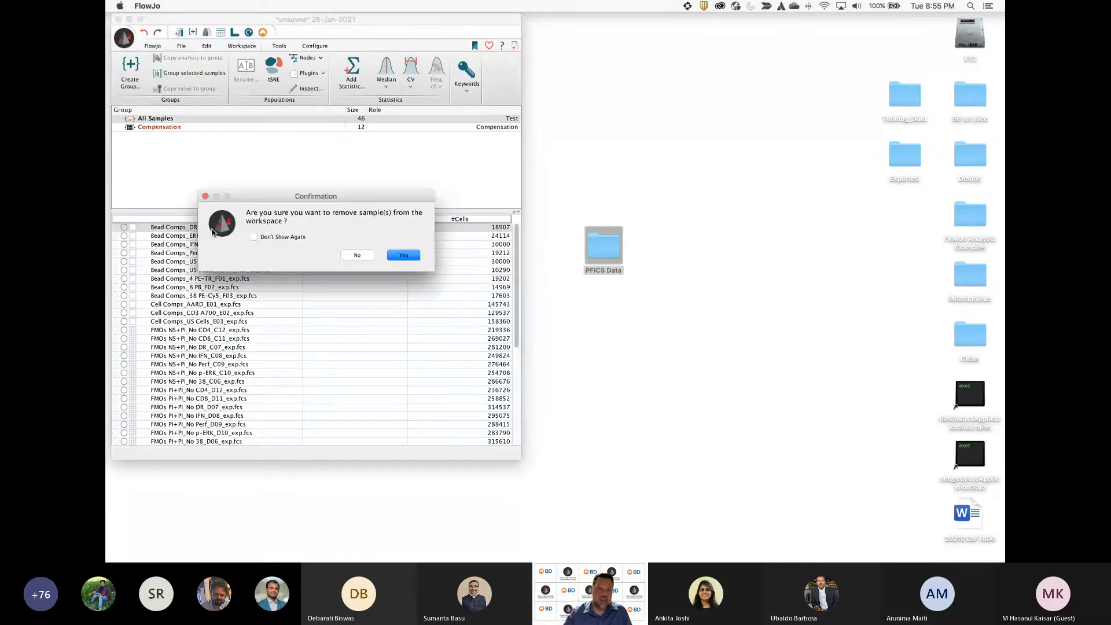
{"action": "key", "text": "Return"}
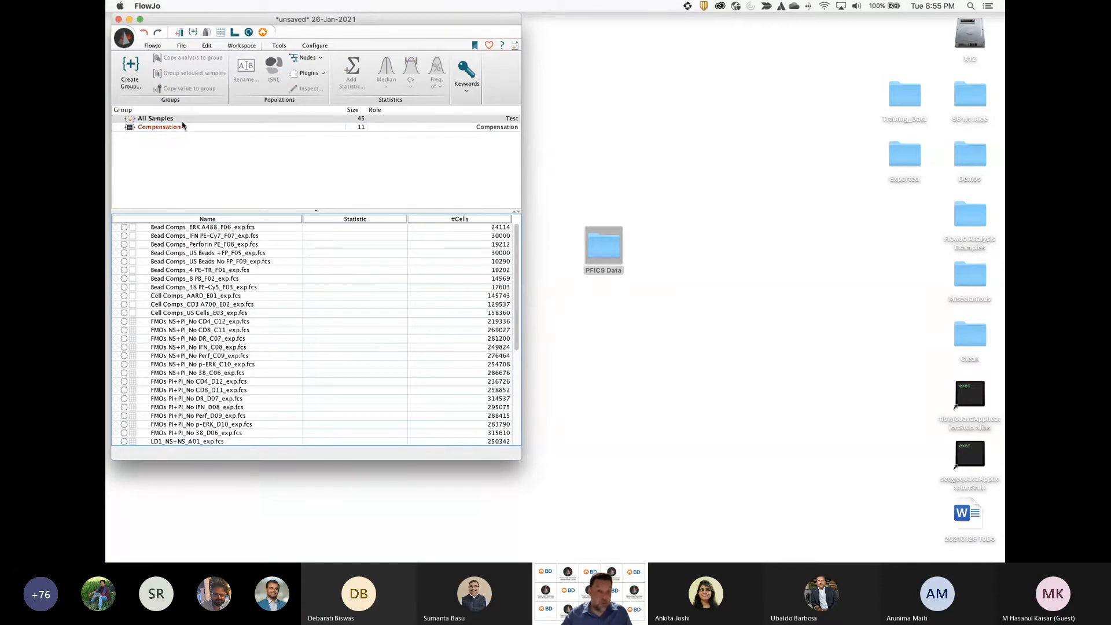
Add Bead Comps_DR APC-H7_F04_exp.fcs back to the workspace from the PFICS Data folder and close the folder window
{"action": "left_click", "coordinate": [603, 253]}
{"action": "double_click", "coordinate": [603, 255]}
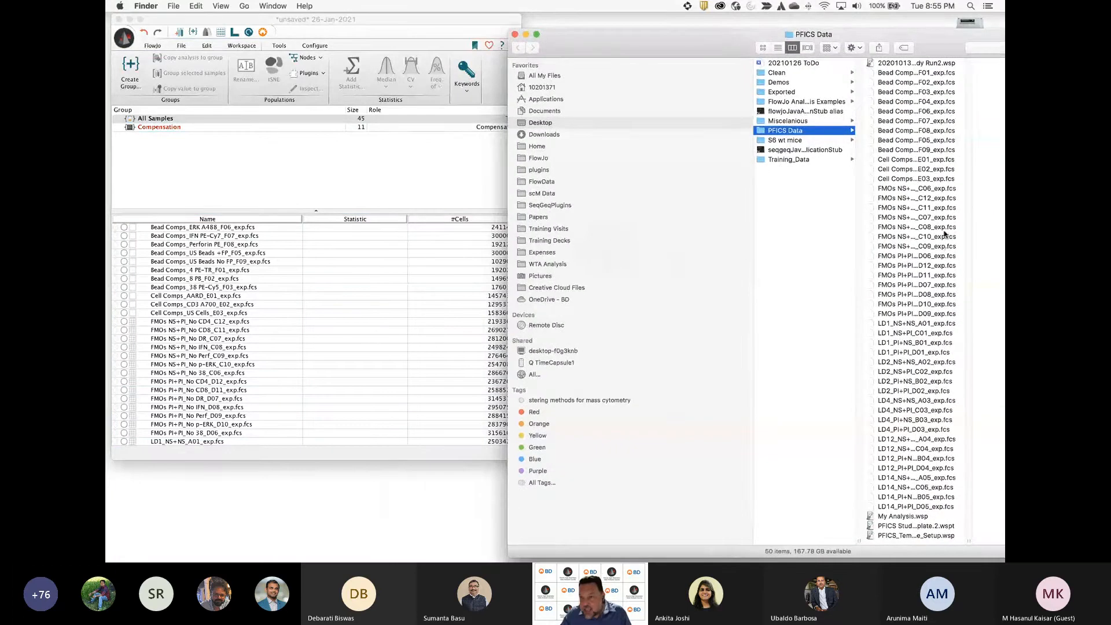
{"action": "left_click_drag", "start_coordinate": [741, 43], "coordinate": [624, 41]}
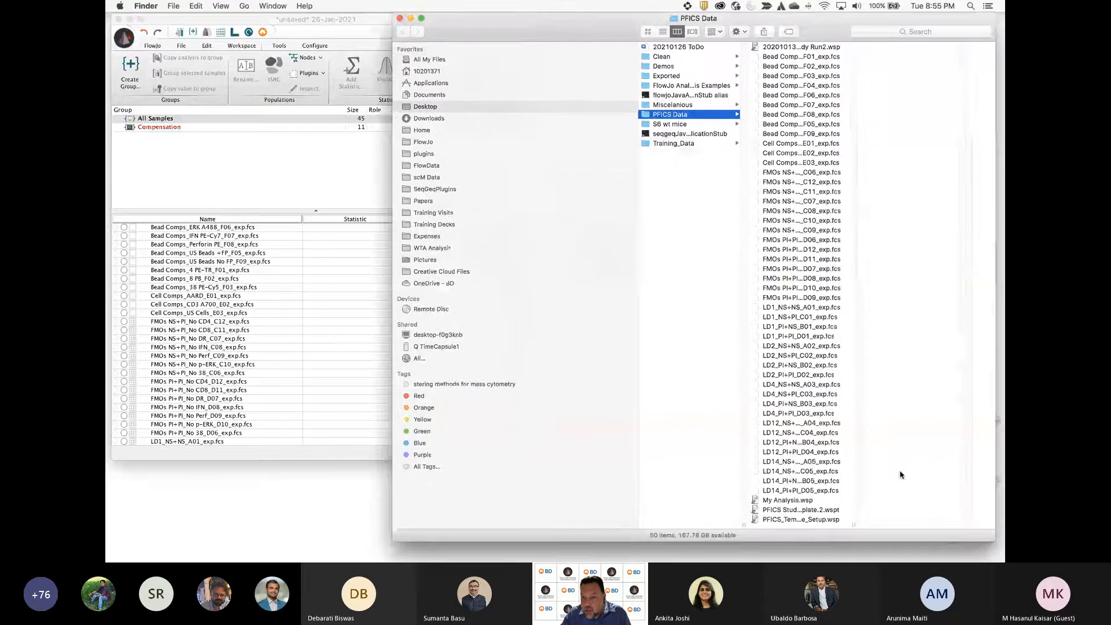
{"action": "left_click_drag", "start_coordinate": [851, 35], "coordinate": [808, 20]}
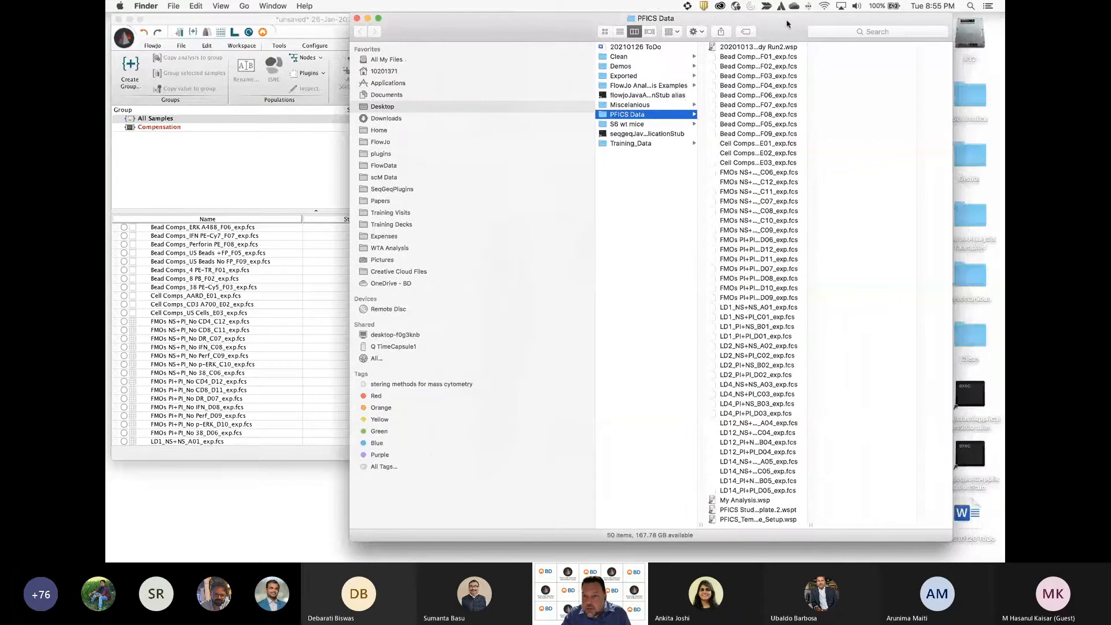
{"action": "double_click", "coordinate": [810, 523]}
{"action": "left_click", "coordinate": [768, 77]}
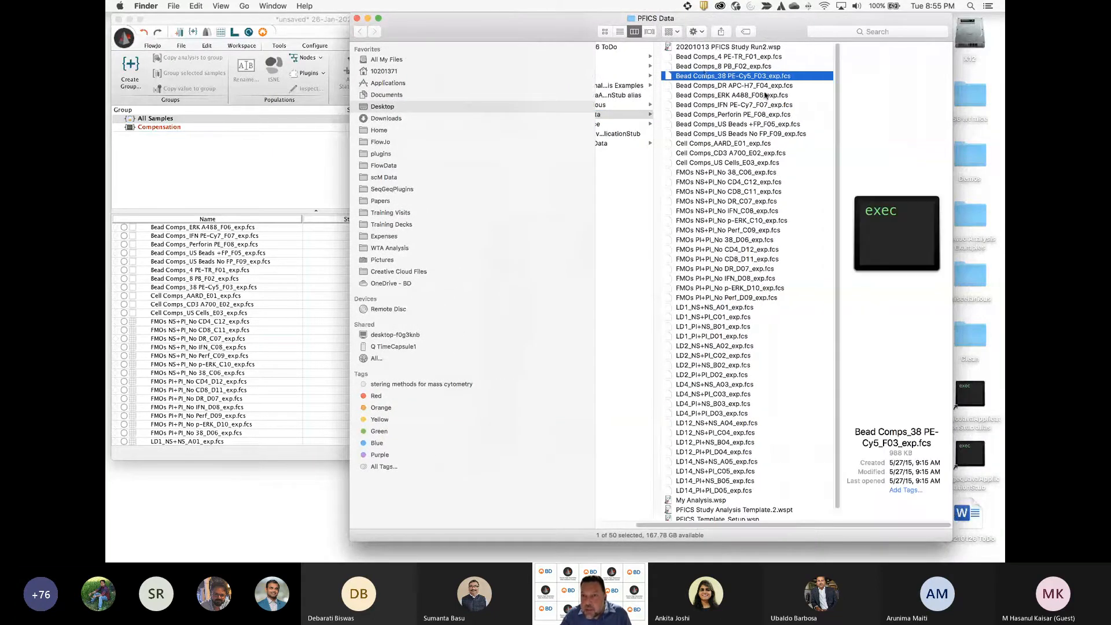
{"action": "left_click_drag", "start_coordinate": [728, 85], "coordinate": [277, 259]}
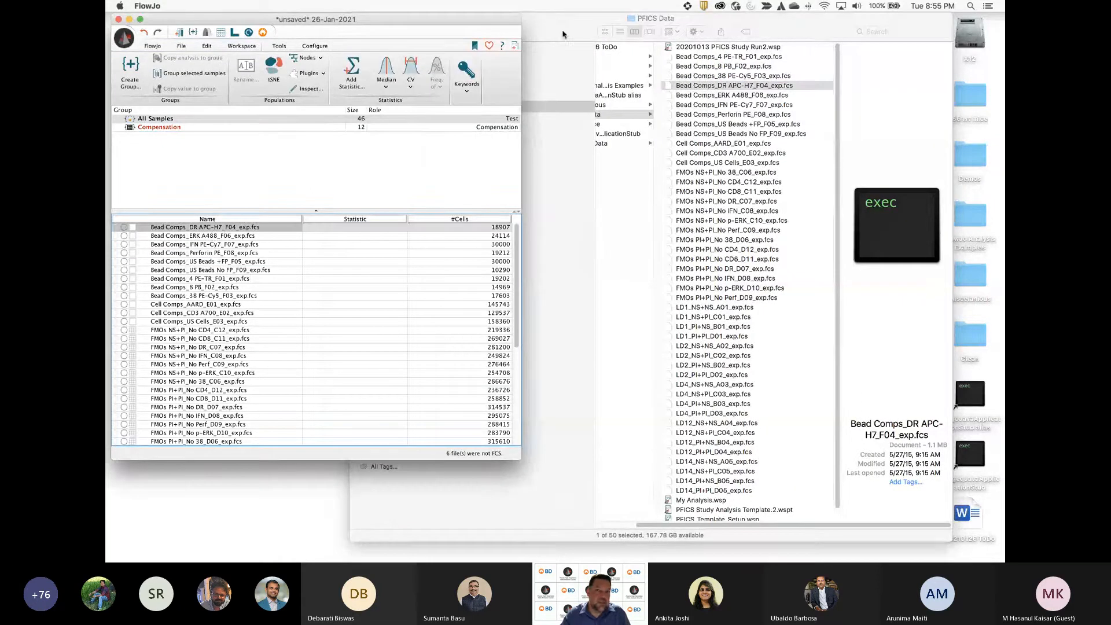
{"action": "left_click_drag", "start_coordinate": [556, 36], "coordinate": [603, 40]}
{"action": "left_click", "coordinate": [405, 22]}
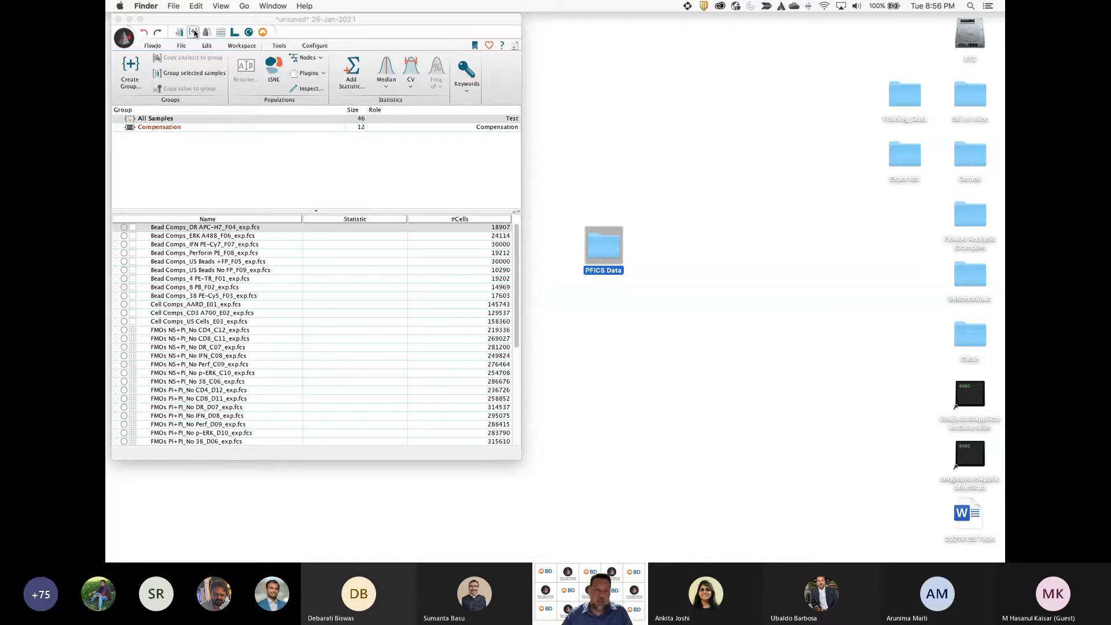
Examine the Compensation group's samples and its sample inclusion criteria, leaving the group definition without changes
{"action": "scroll", "coordinate": [162, 346], "scroll_direction": "down", "scroll_amount": 5}
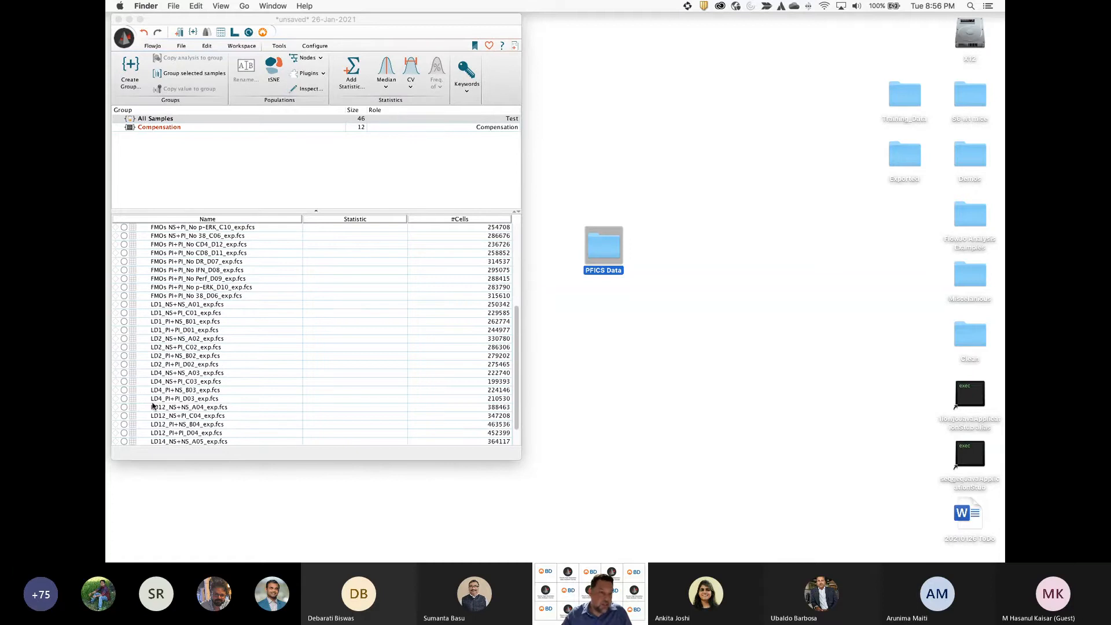
{"action": "scroll", "coordinate": [174, 297], "scroll_direction": "up", "scroll_amount": 5}
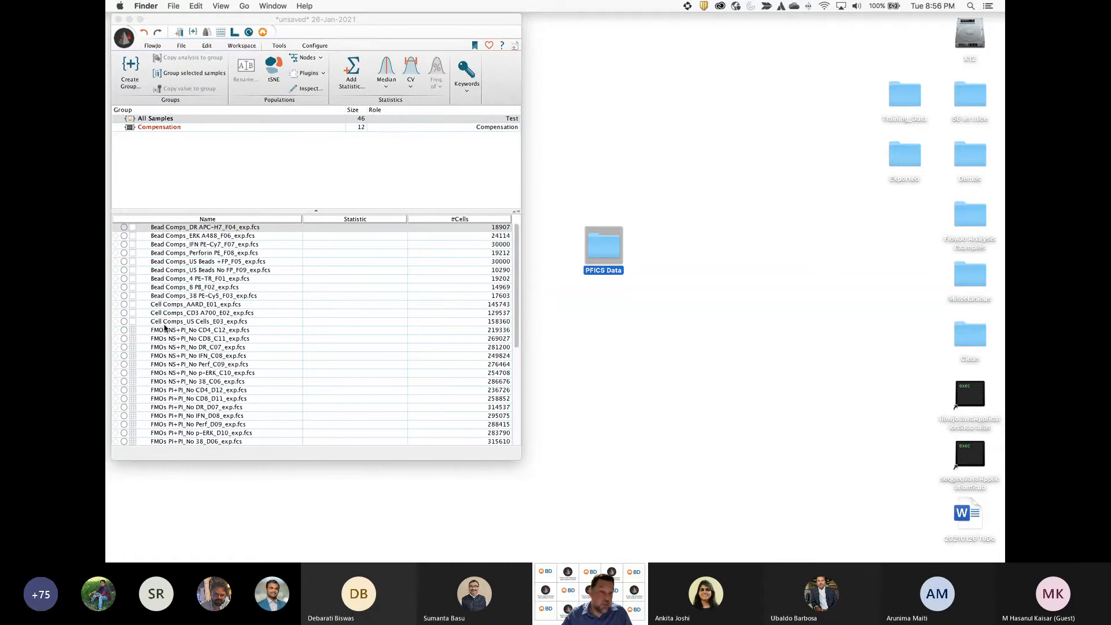
{"action": "left_click", "coordinate": [159, 128]}
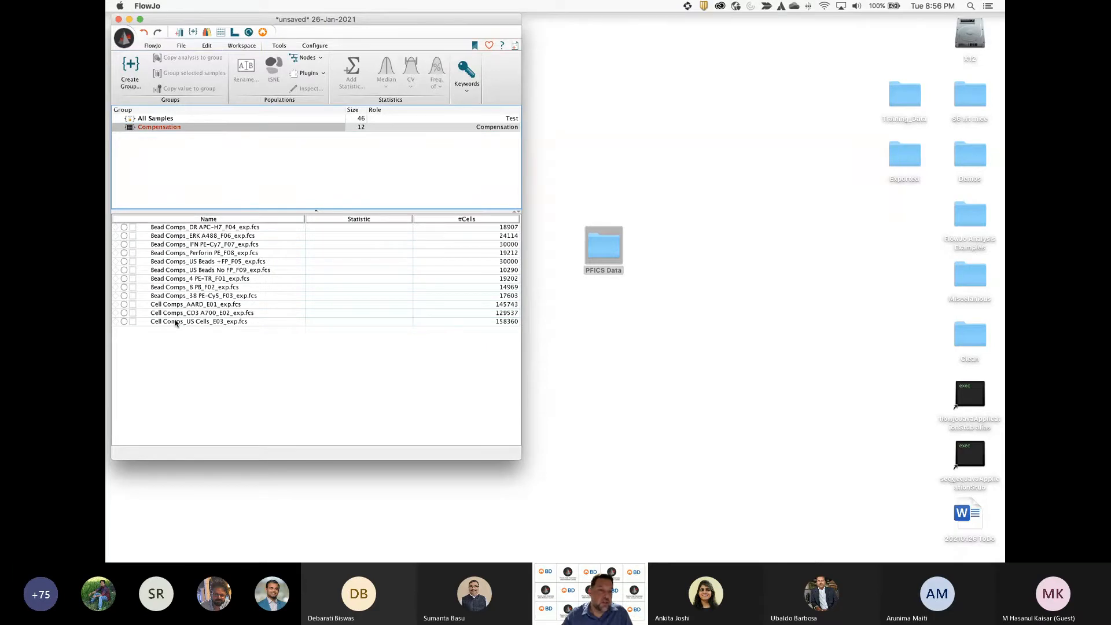
{"action": "double_click", "coordinate": [160, 127]}
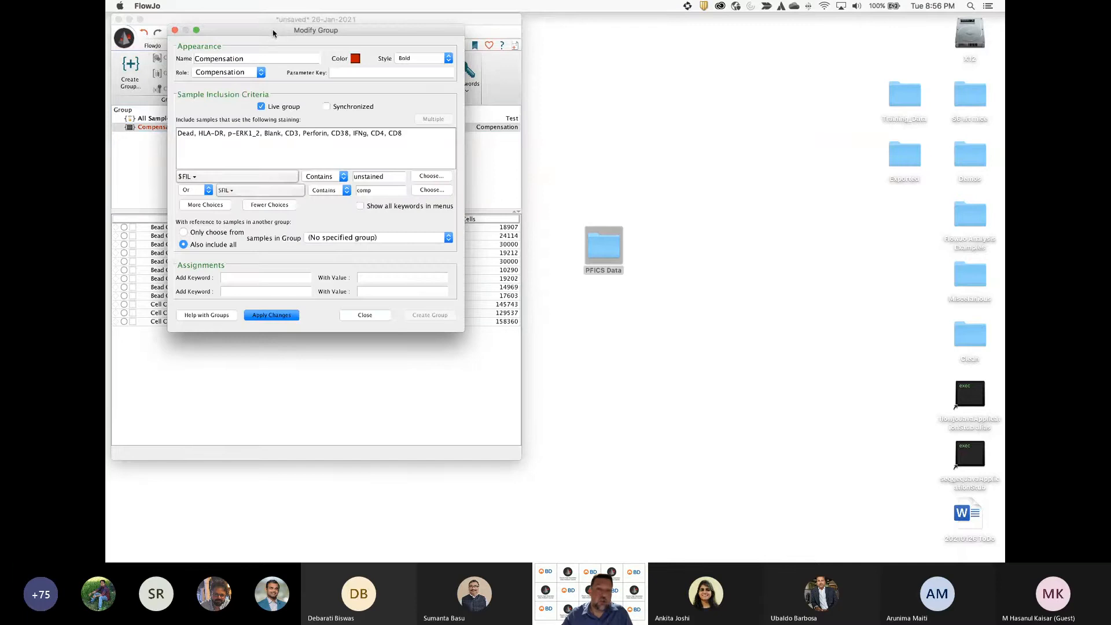
{"action": "left_click_drag", "start_coordinate": [273, 33], "coordinate": [627, 24]}
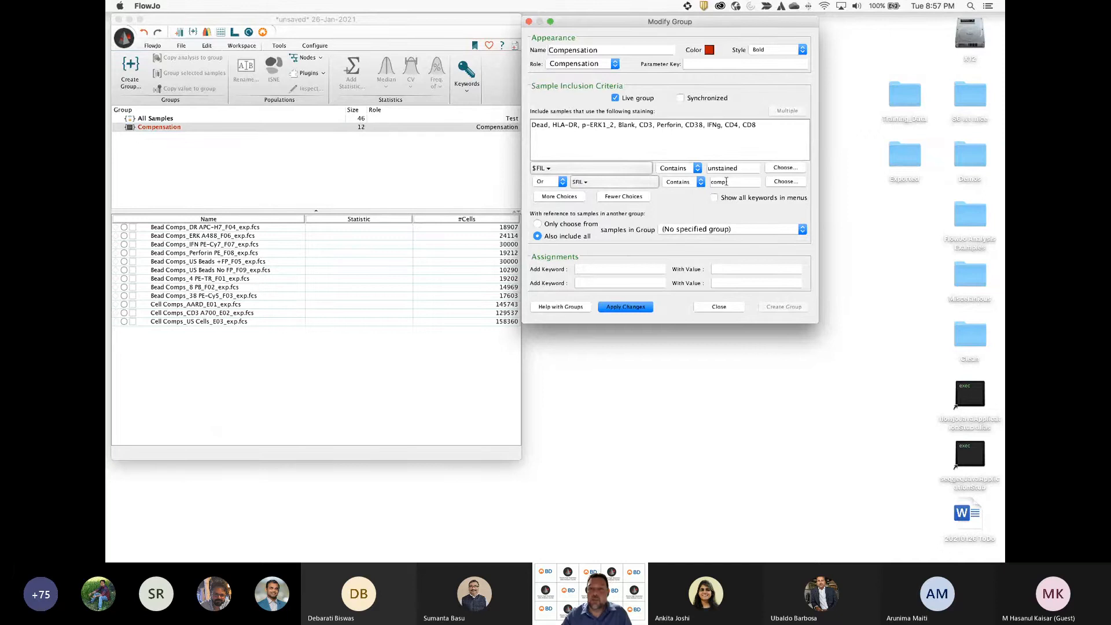
{"action": "left_click", "coordinate": [529, 22]}
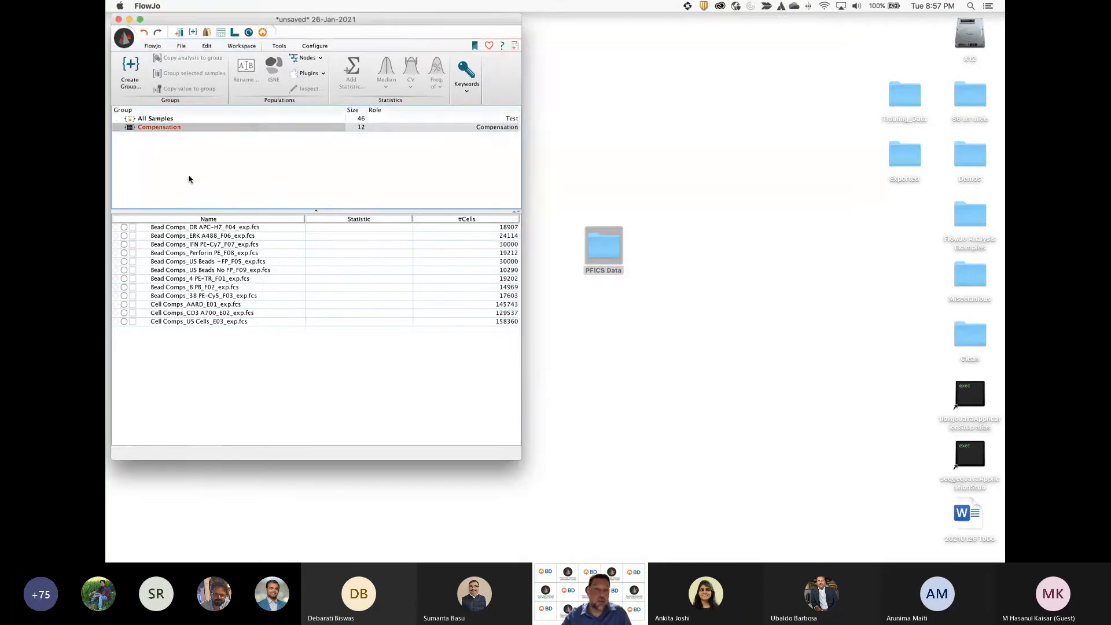
Examine the names of the FMO control samples in the All Samples group
{"action": "left_click", "coordinate": [156, 118]}
{"action": "left_click", "coordinate": [175, 341]}
{"action": "scroll", "coordinate": [174, 348], "scroll_direction": "down", "scroll_amount": 3}
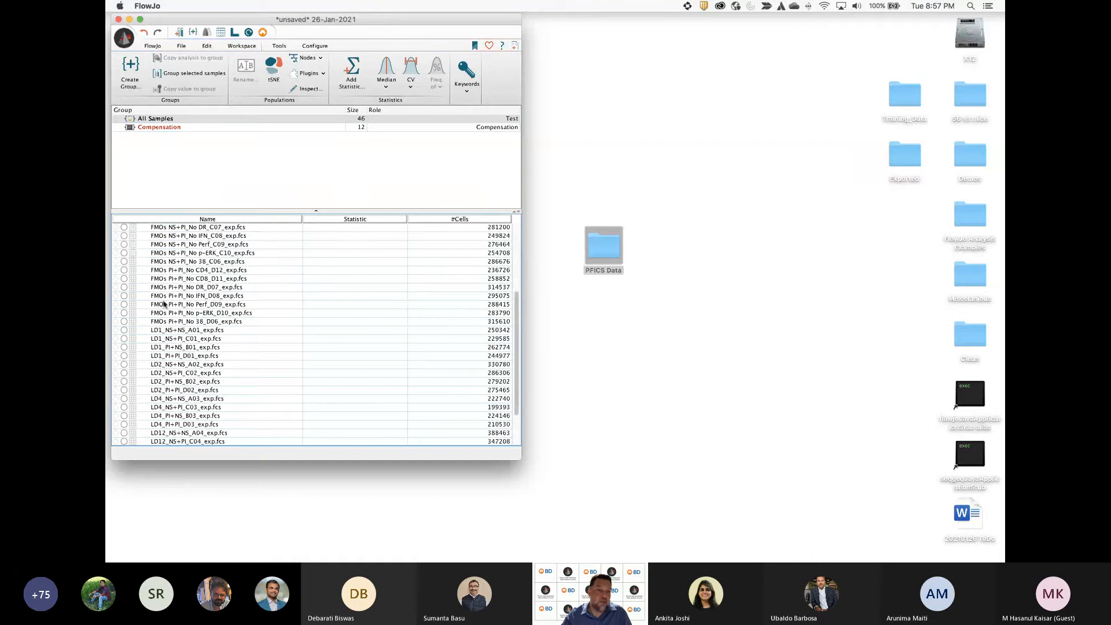
{"action": "scroll", "coordinate": [173, 364], "scroll_direction": "up", "scroll_amount": 2}
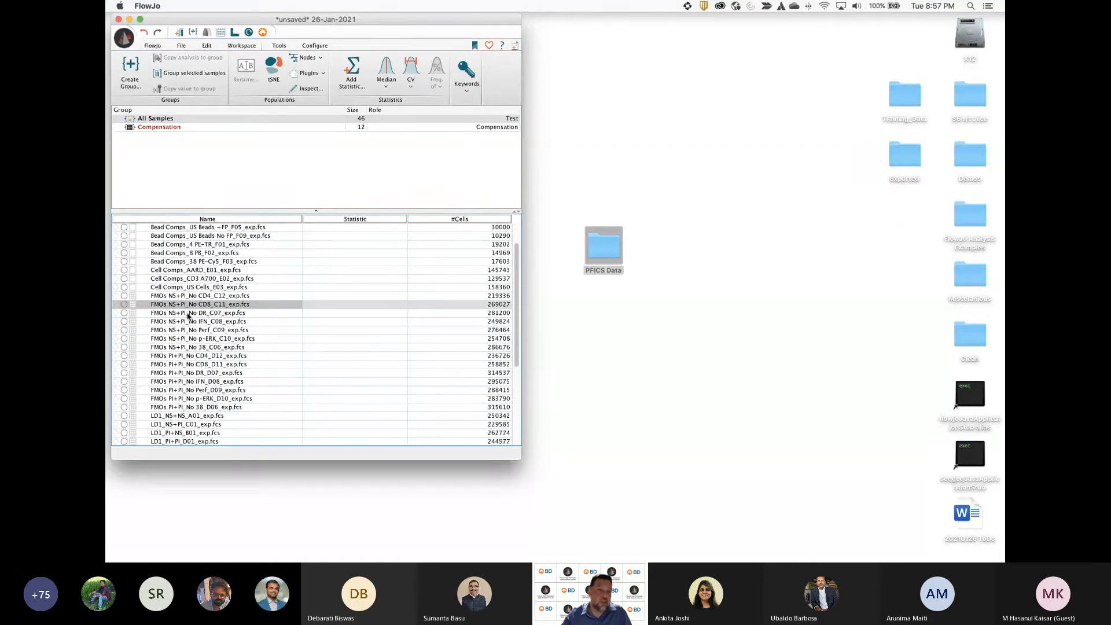
{"action": "scroll", "coordinate": [188, 315], "scroll_direction": "down", "scroll_amount": 1}
{"action": "left_click", "coordinate": [196, 288]}
{"action": "key", "text": "Up"}
{"action": "key", "text": "Down"}
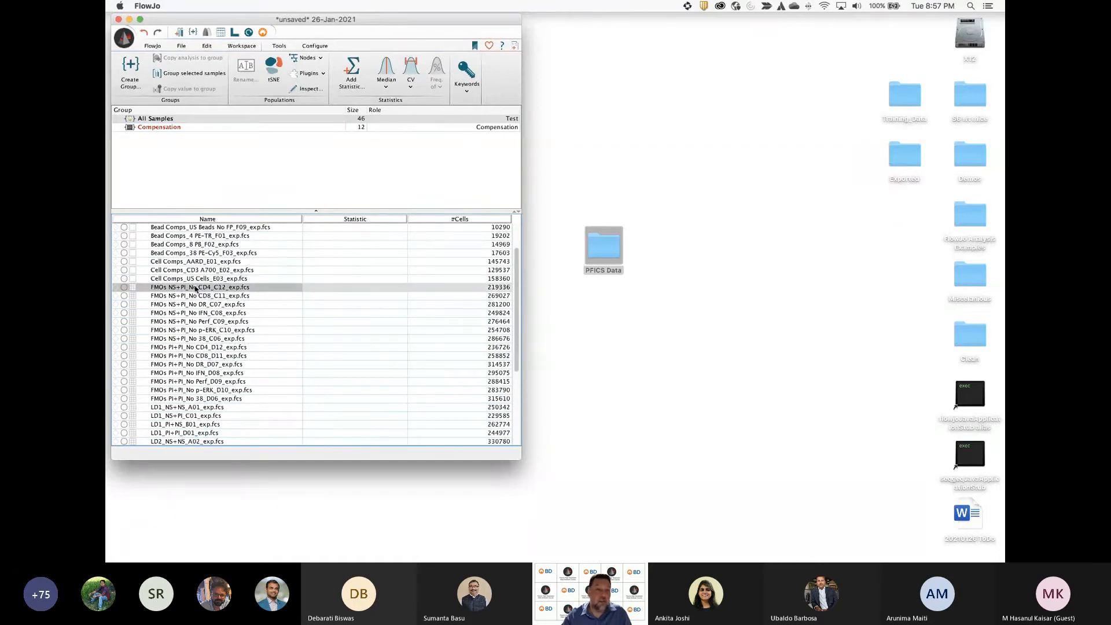
{"action": "scroll", "coordinate": [196, 355], "scroll_direction": "down", "scroll_amount": 5}
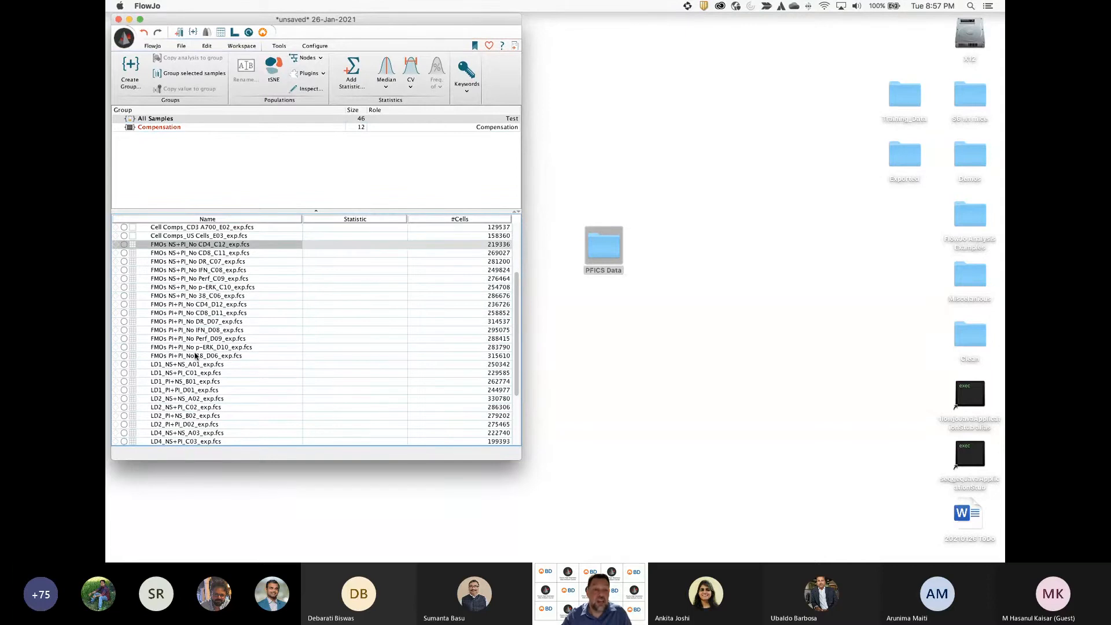
{"action": "left_click", "coordinate": [205, 255]}
{"action": "left_click", "coordinate": [203, 263]}
{"action": "left_click", "coordinate": [202, 270]}
{"action": "scroll", "coordinate": [197, 341], "scroll_direction": "down", "scroll_amount": 8}
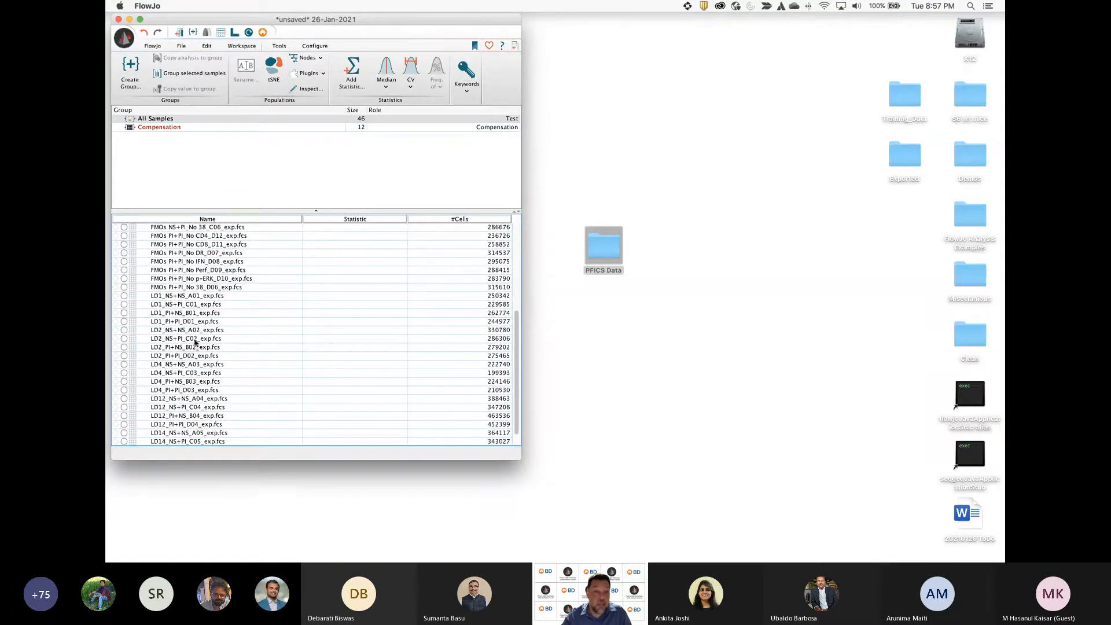
Examine the LD samples in All Samples, comparing their NS and PI stimulation combinations from LD1 through LD14
{"action": "left_click", "coordinate": [161, 299]}
{"action": "left_click", "coordinate": [166, 313]}
{"action": "left_click", "coordinate": [165, 322]}
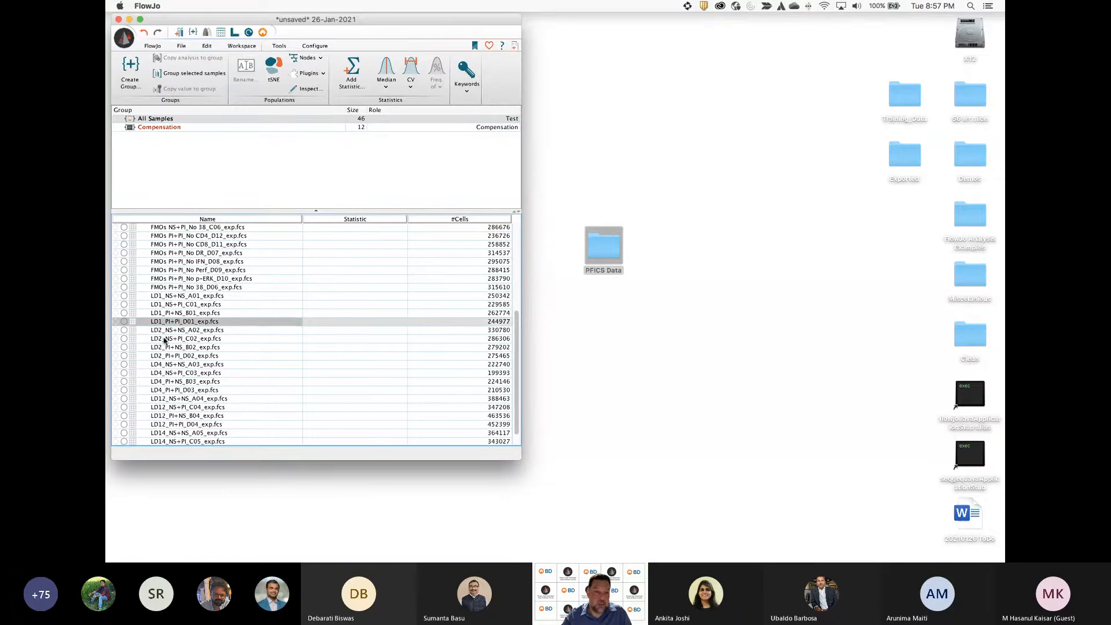
{"action": "left_click", "coordinate": [165, 348]}
{"action": "scroll", "coordinate": [165, 359], "scroll_direction": "down", "scroll_amount": 2}
{"action": "scroll", "coordinate": [164, 360], "scroll_direction": "up", "scroll_amount": 3}
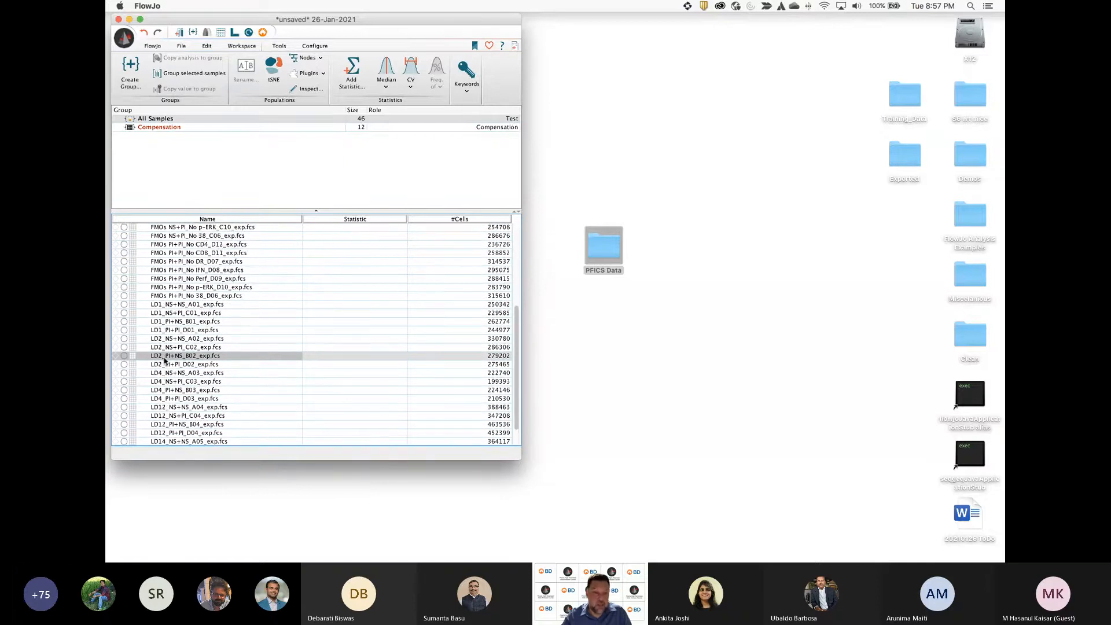
{"action": "left_click", "coordinate": [164, 304]}
{"action": "left_click", "coordinate": [159, 357]}
{"action": "left_click", "coordinate": [167, 391]}
{"action": "left_click", "coordinate": [172, 305]}
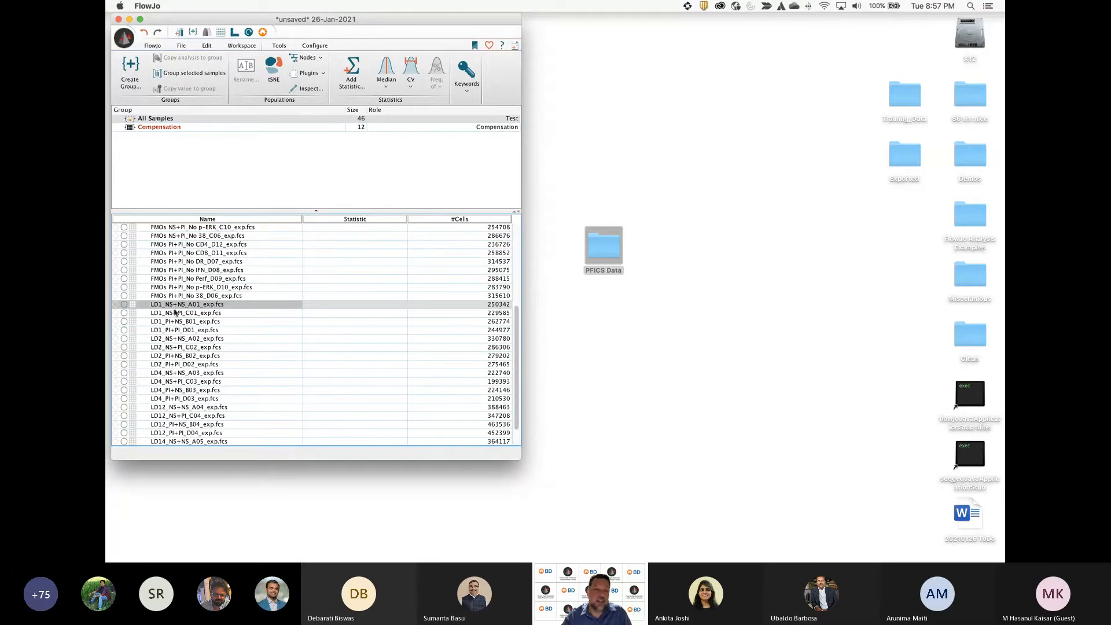
{"action": "left_click", "coordinate": [175, 313]}
{"action": "left_click", "coordinate": [177, 323]}
{"action": "left_click", "coordinate": [176, 331]}
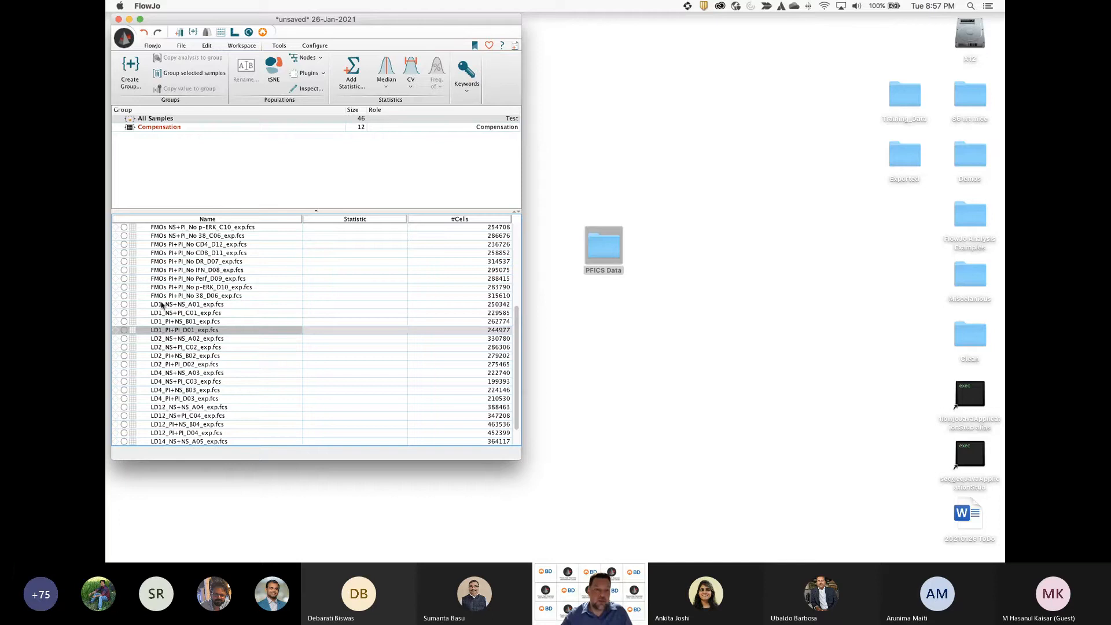
{"action": "scroll", "coordinate": [167, 312], "scroll_direction": "down", "scroll_amount": 3}
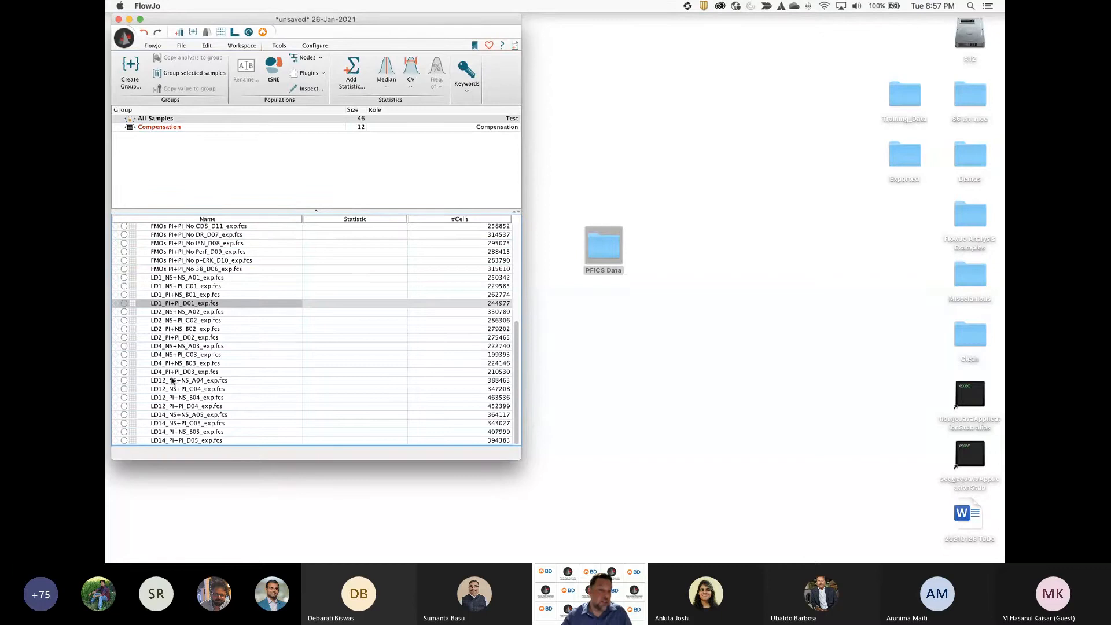
Start a new live group named All Stain with a blue Bold-Italic label and the Test role
{"action": "scroll", "coordinate": [222, 313], "scroll_direction": "up", "scroll_amount": 5}
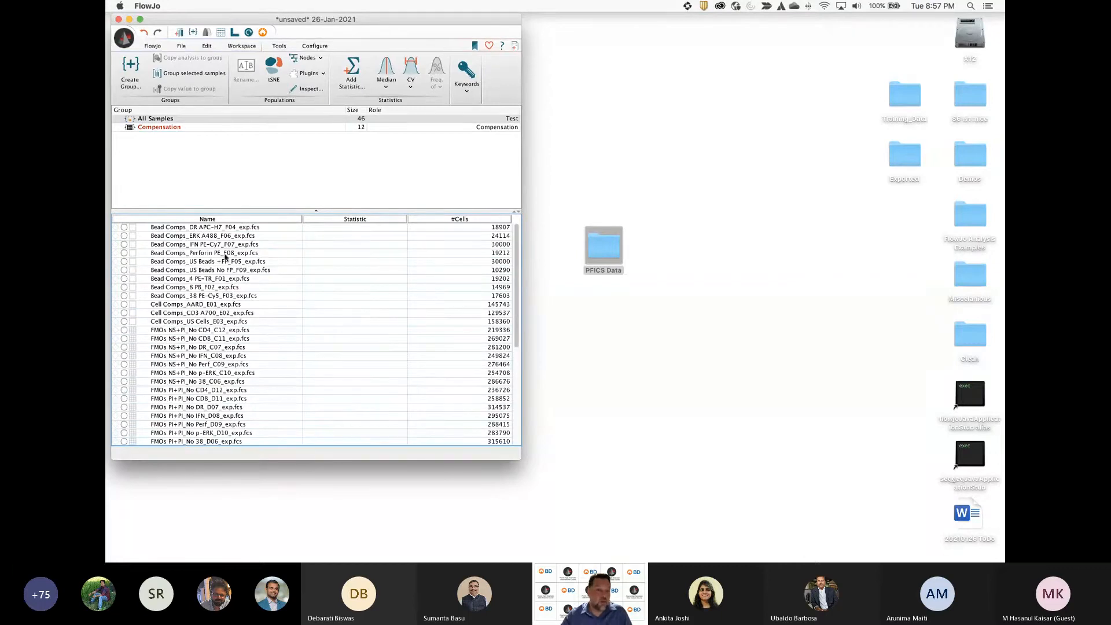
{"action": "left_click", "coordinate": [194, 33]}
{"action": "left_click_drag", "start_coordinate": [218, 39], "coordinate": [581, 32]}
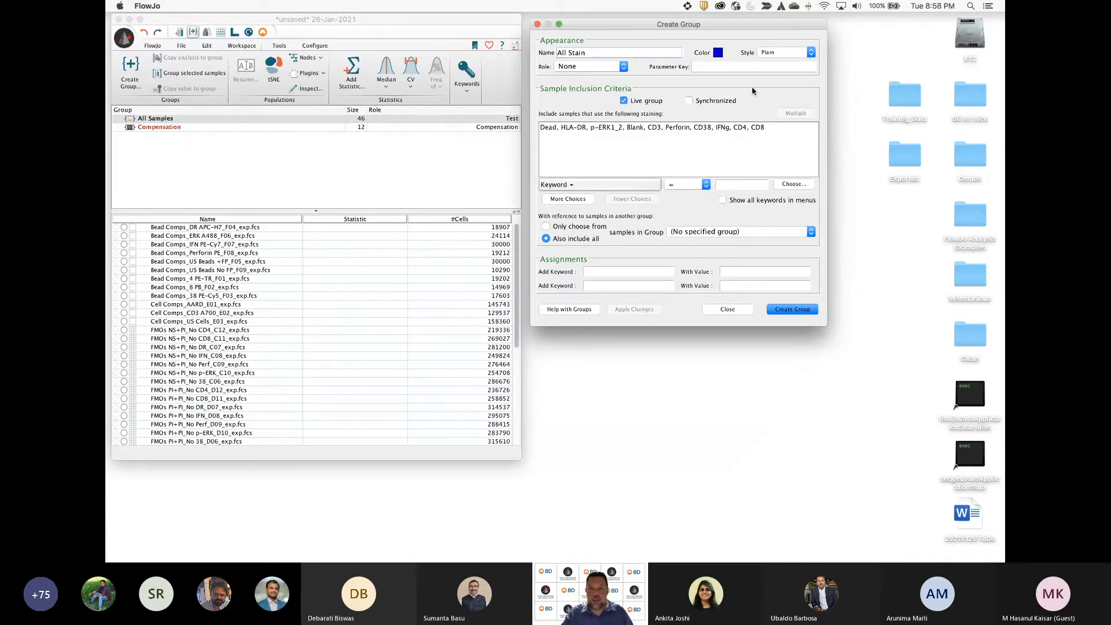
{"action": "left_click", "coordinate": [718, 53]}
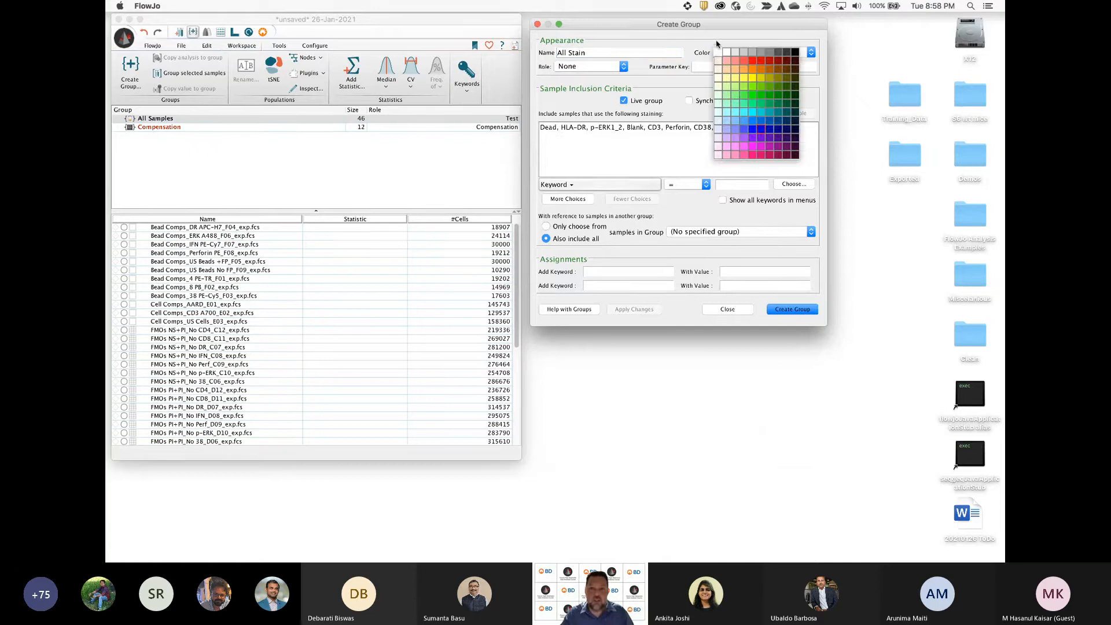
{"action": "left_click", "coordinate": [717, 39]}
{"action": "left_click", "coordinate": [800, 53]}
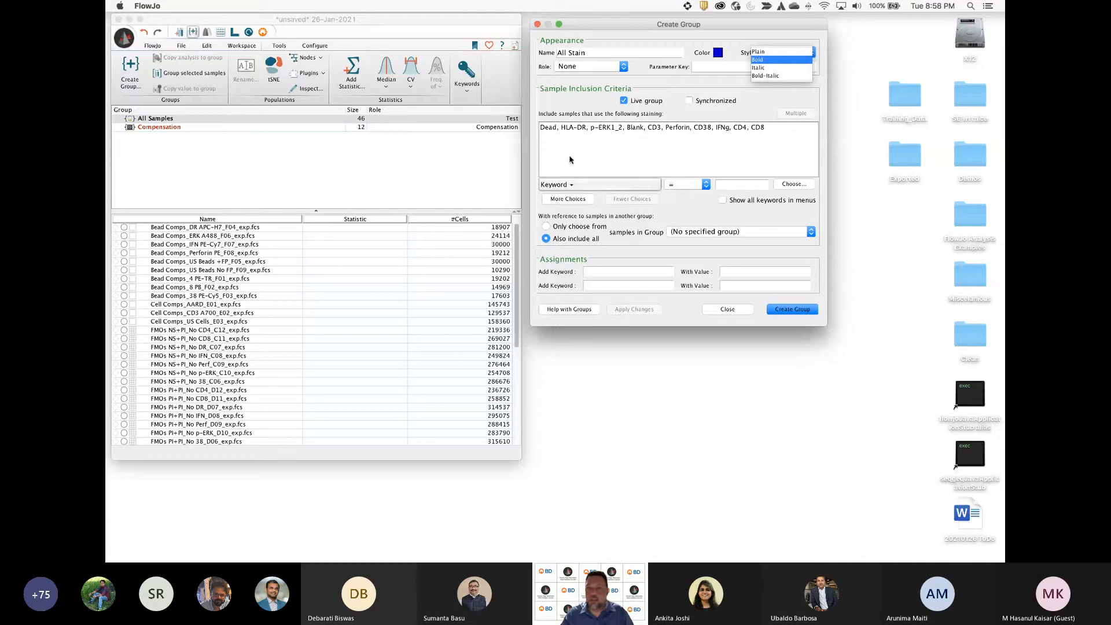
{"action": "left_click", "coordinate": [767, 76]}
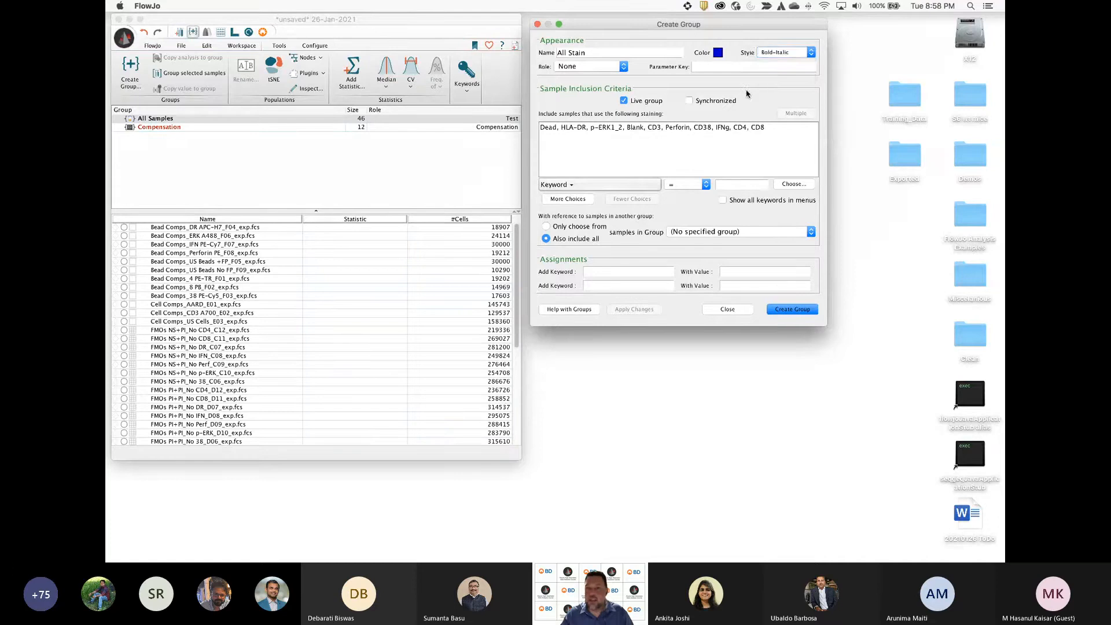
{"action": "left_click", "coordinate": [593, 68]}
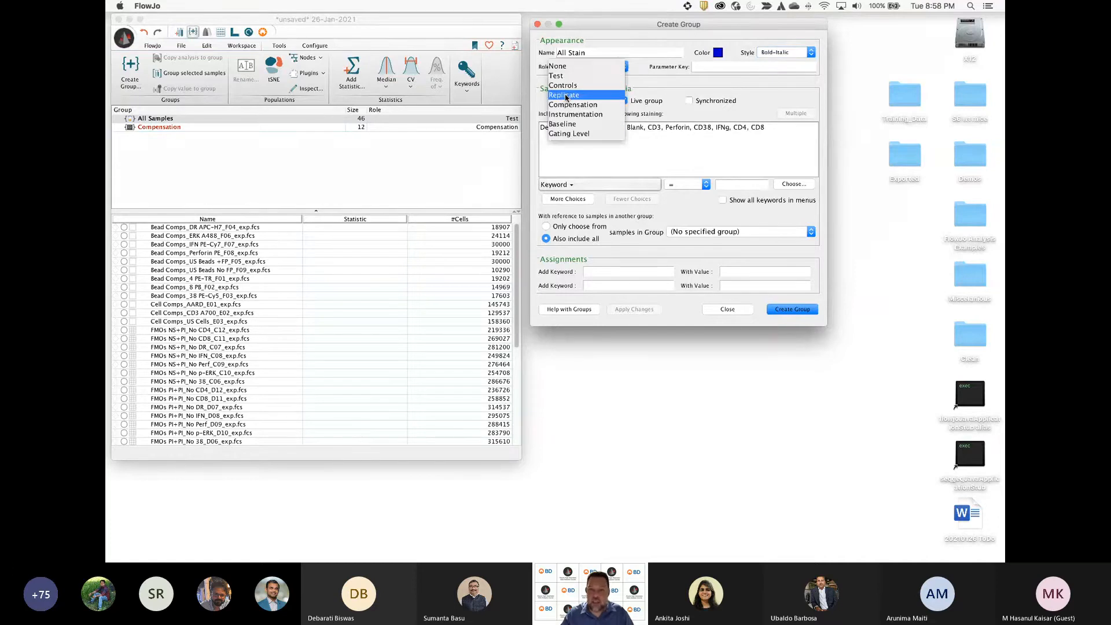
{"action": "left_click", "coordinate": [565, 76]}
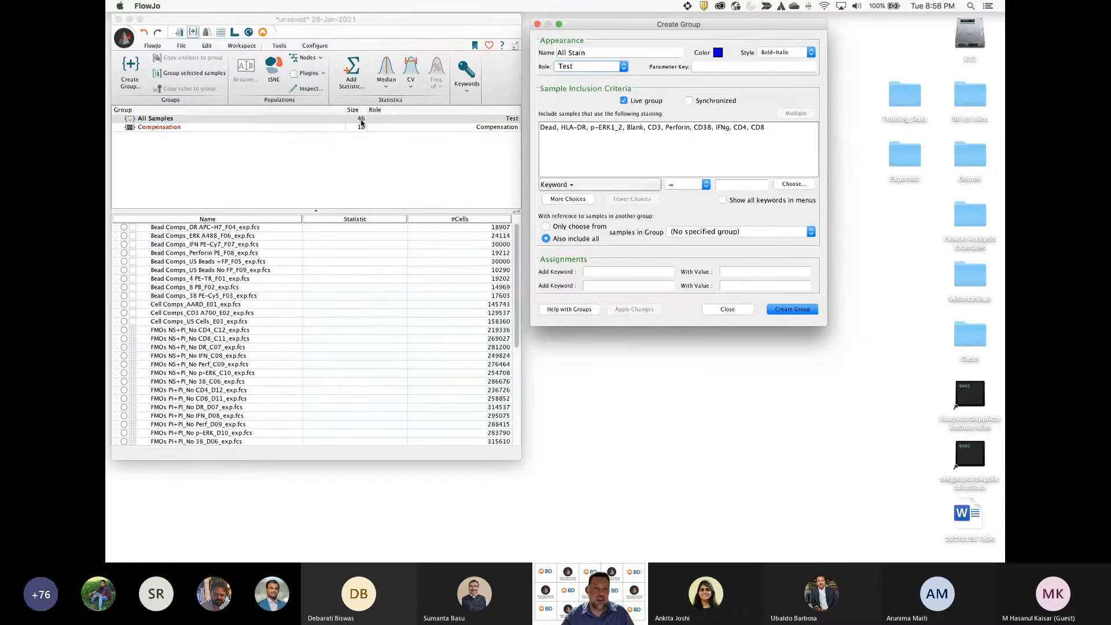
Choose the $FIL keyword for the All Stain group's sample inclusion criterion
{"action": "left_click", "coordinate": [560, 185]}
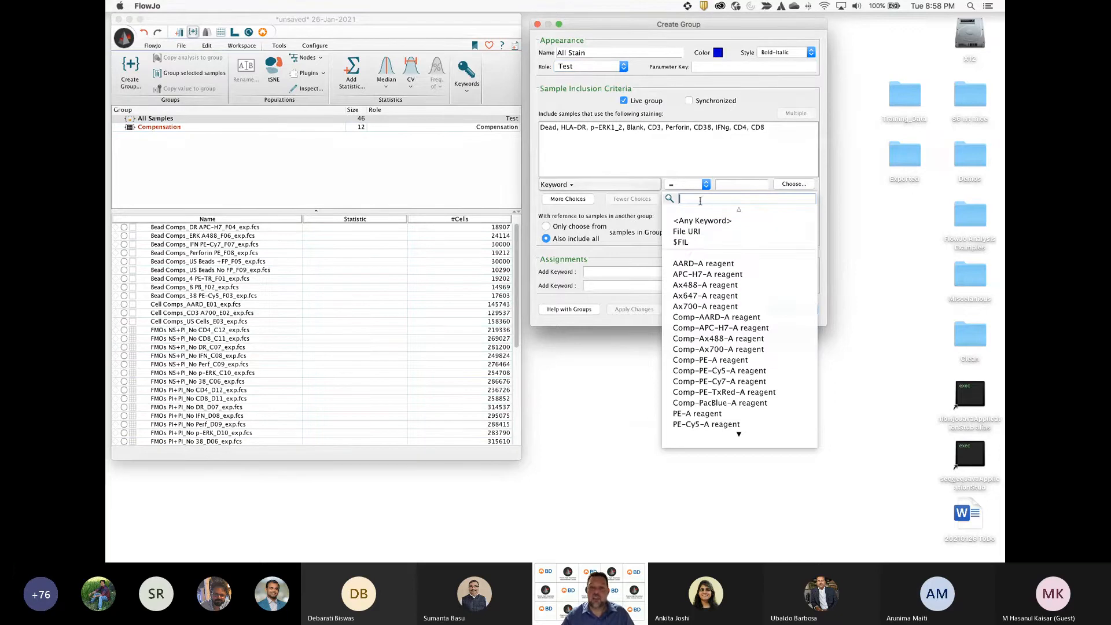
{"action": "type", "text": "$"}
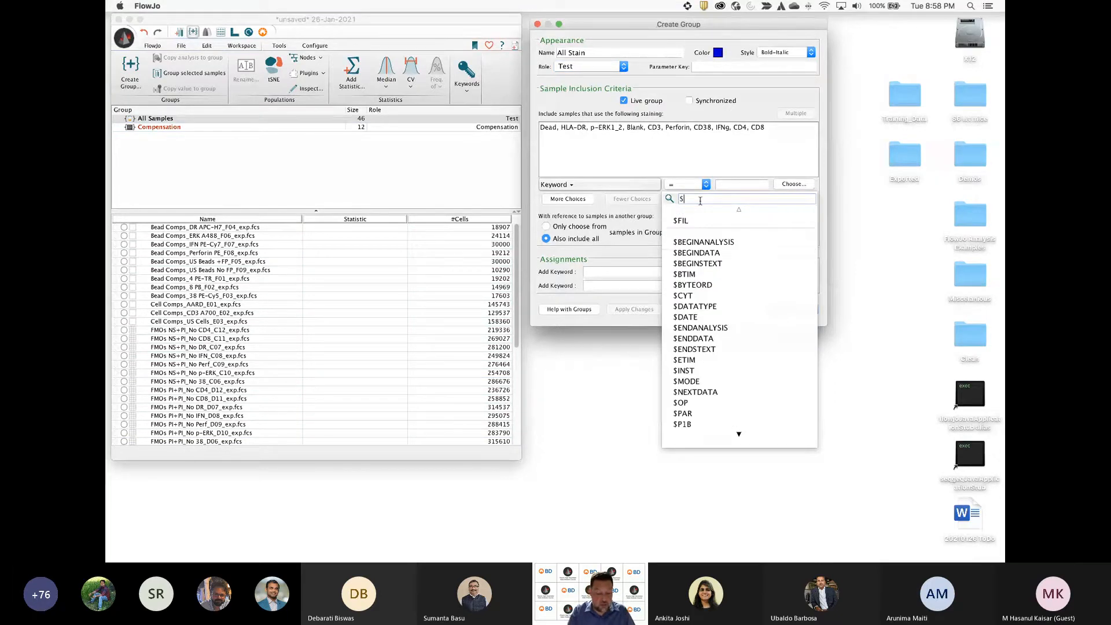
{"action": "type", "text": "FIL"}
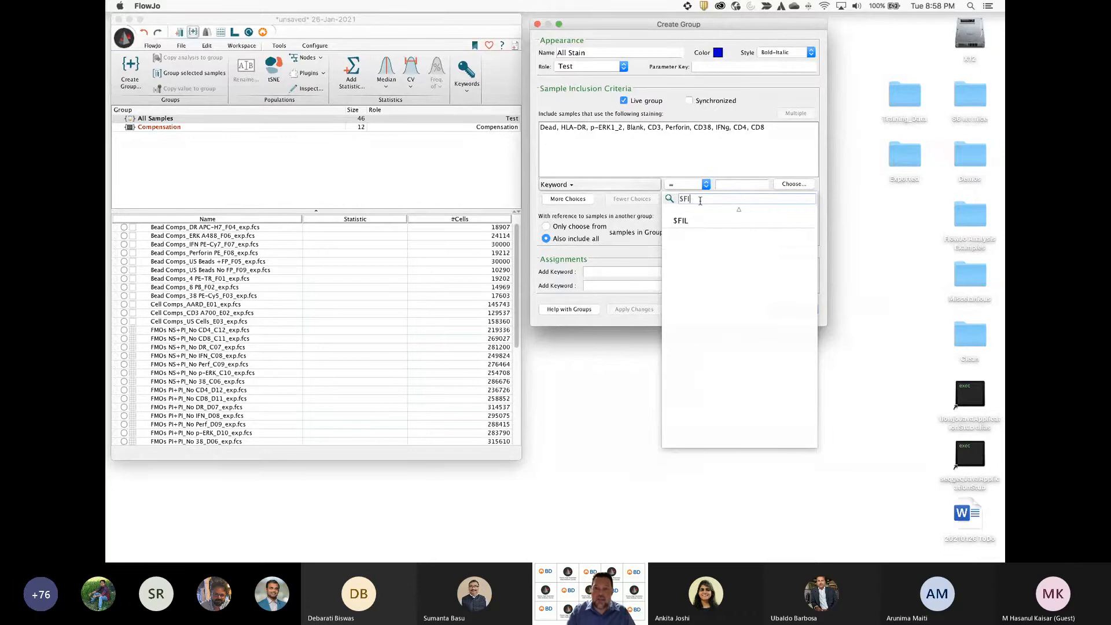
{"action": "key", "text": "BackSpace"}
{"action": "key", "text": "BackSpace"}
{"action": "key", "text": "BackSpace"}
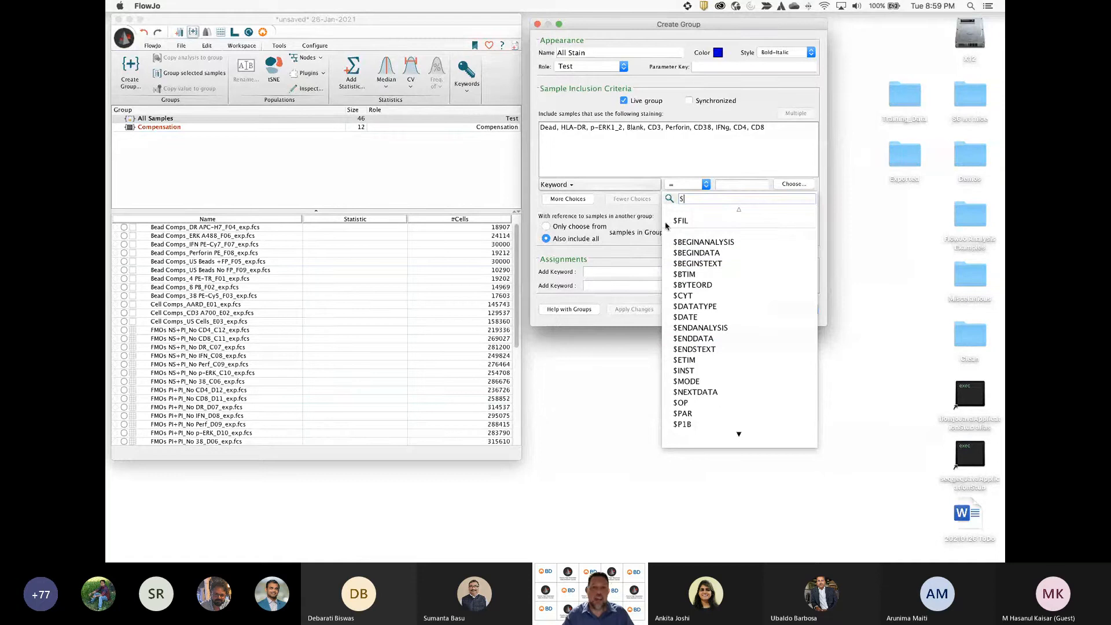
{"action": "left_click", "coordinate": [685, 223]}
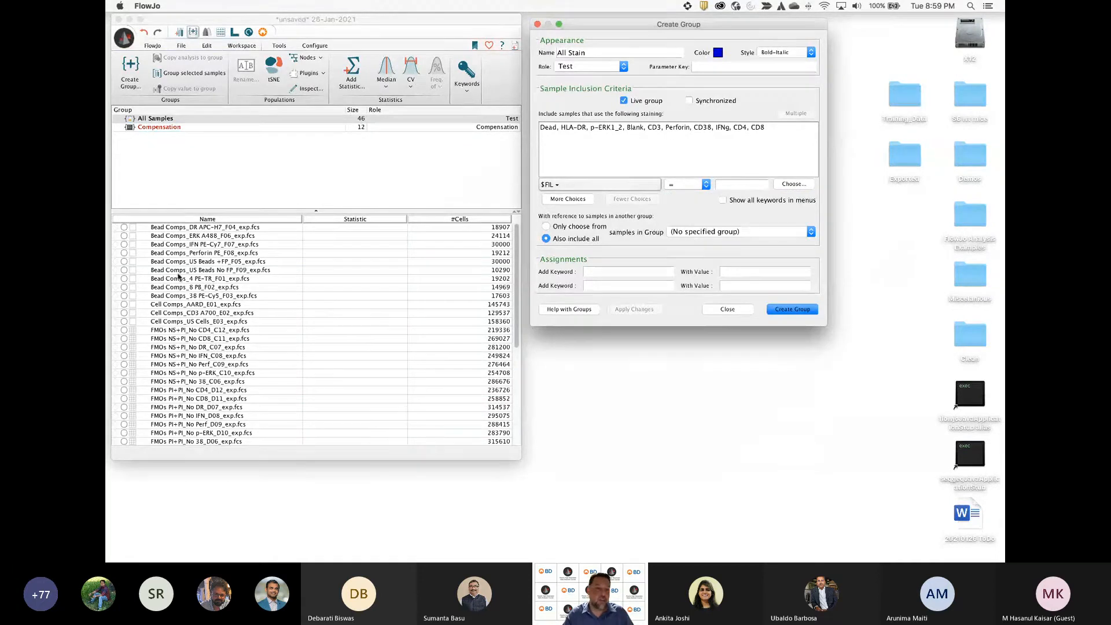
Require $FIL to contain LD, create the All Stain group and display its samples
{"action": "left_click", "coordinate": [680, 185]}
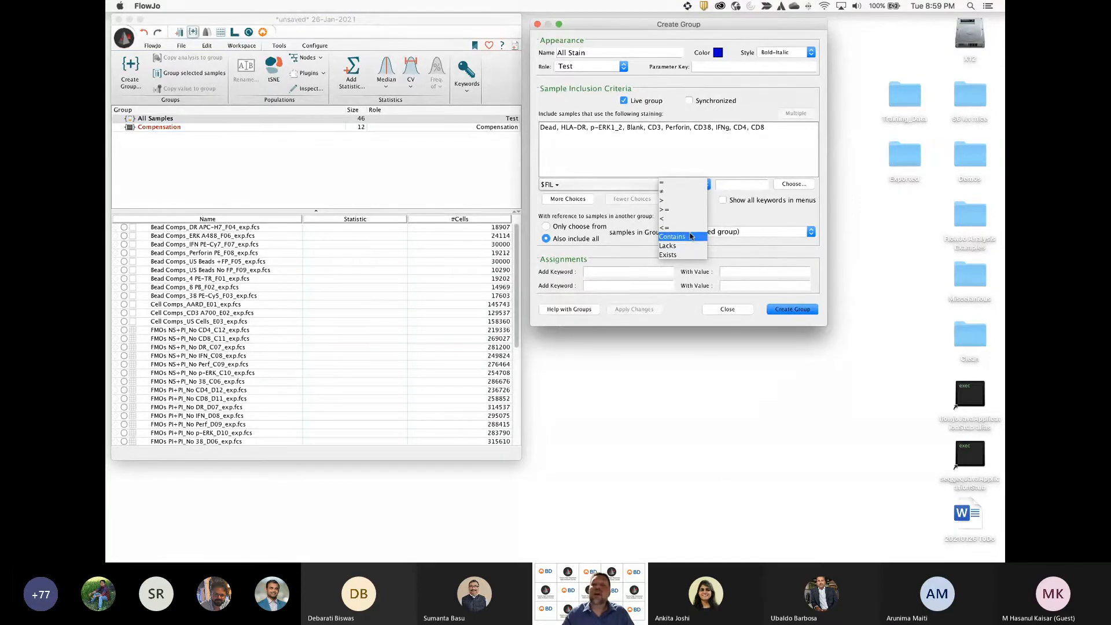
{"action": "left_click", "coordinate": [691, 238]}
{"action": "left_click", "coordinate": [733, 187]}
{"action": "type", "text": "L"}
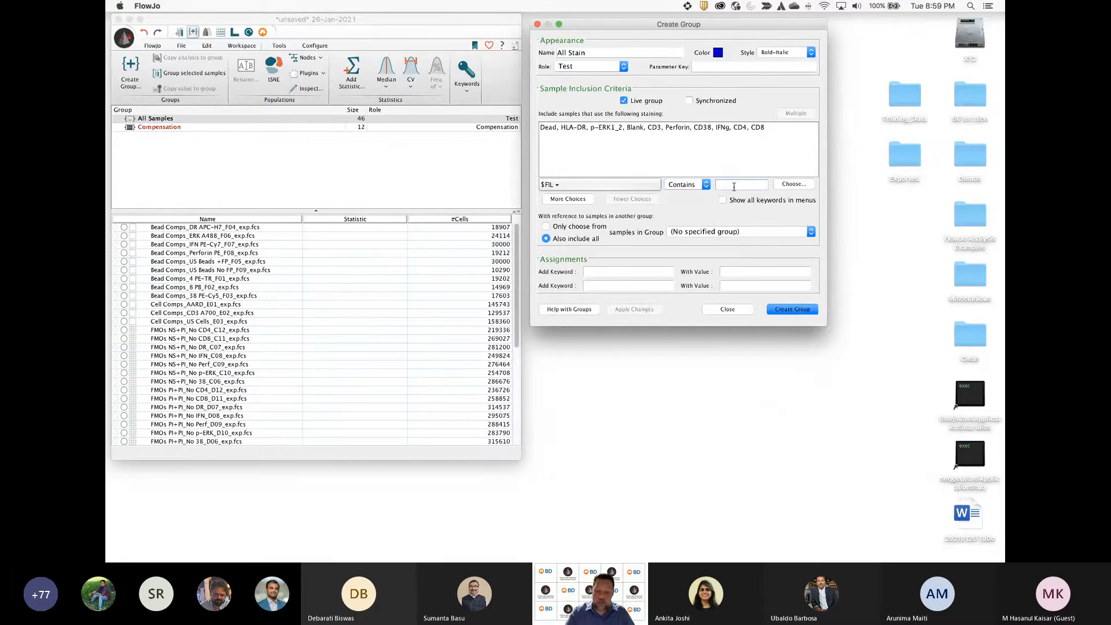
{"action": "type", "text": "D"}
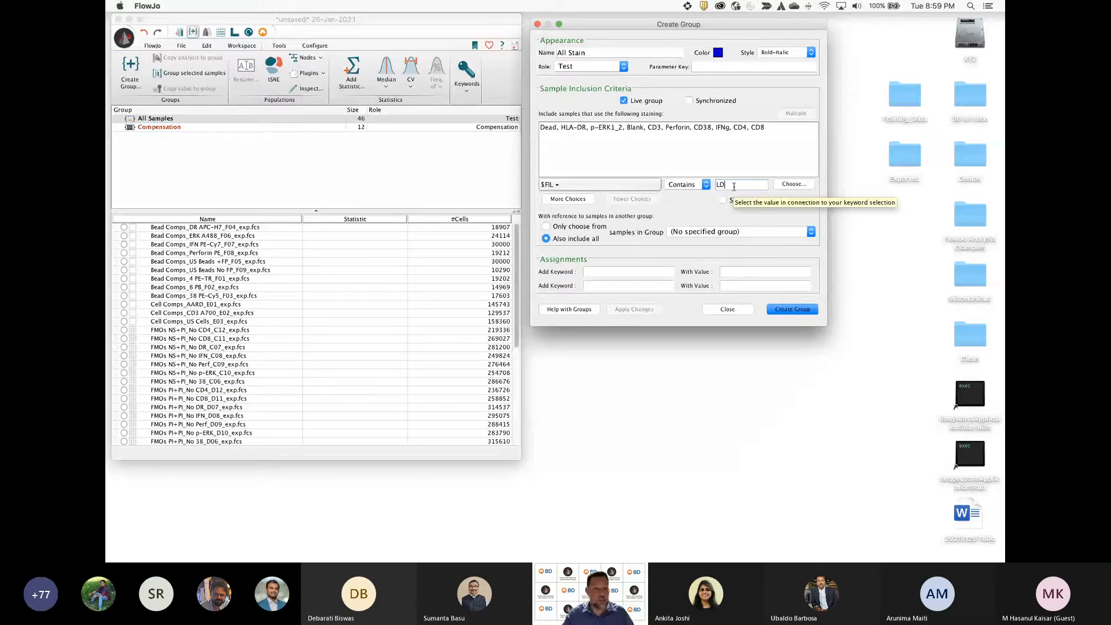
{"action": "left_click", "coordinate": [790, 310]}
{"action": "left_click", "coordinate": [152, 126]}
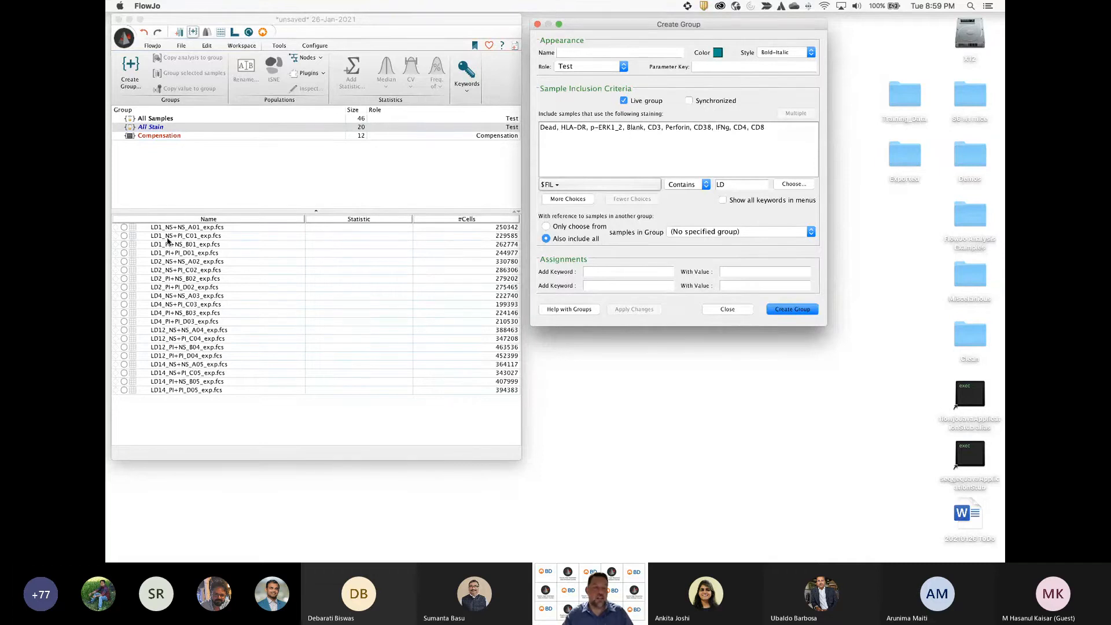
Create a group named FMOs with the Controls role, including samples whose $FIL contains FMO
{"action": "left_click", "coordinate": [627, 54]}
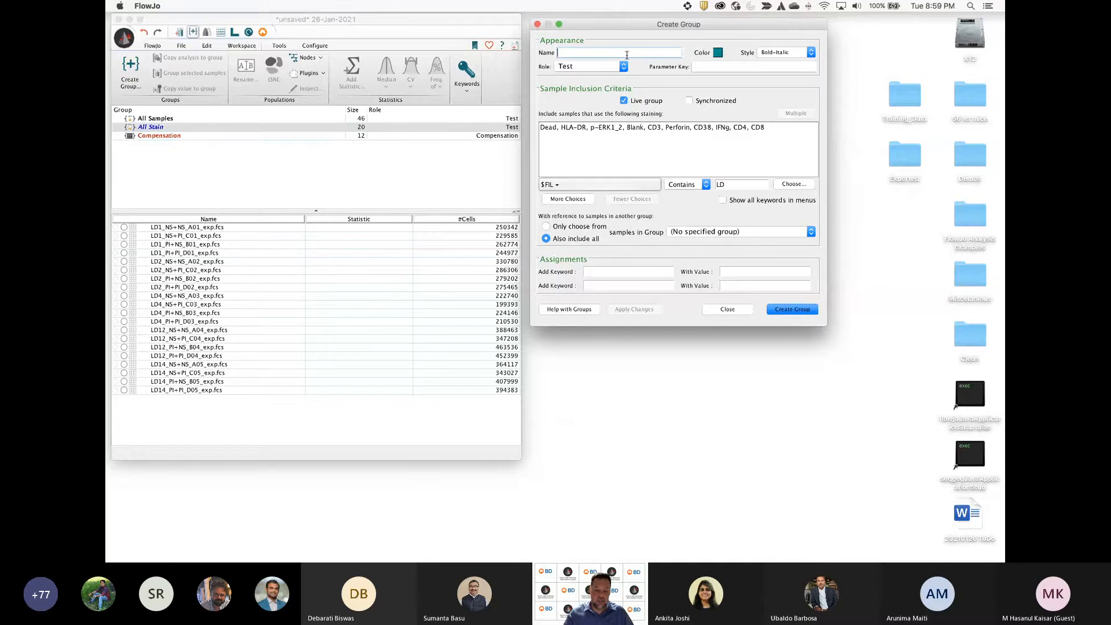
{"action": "type", "text": "FMOs"}
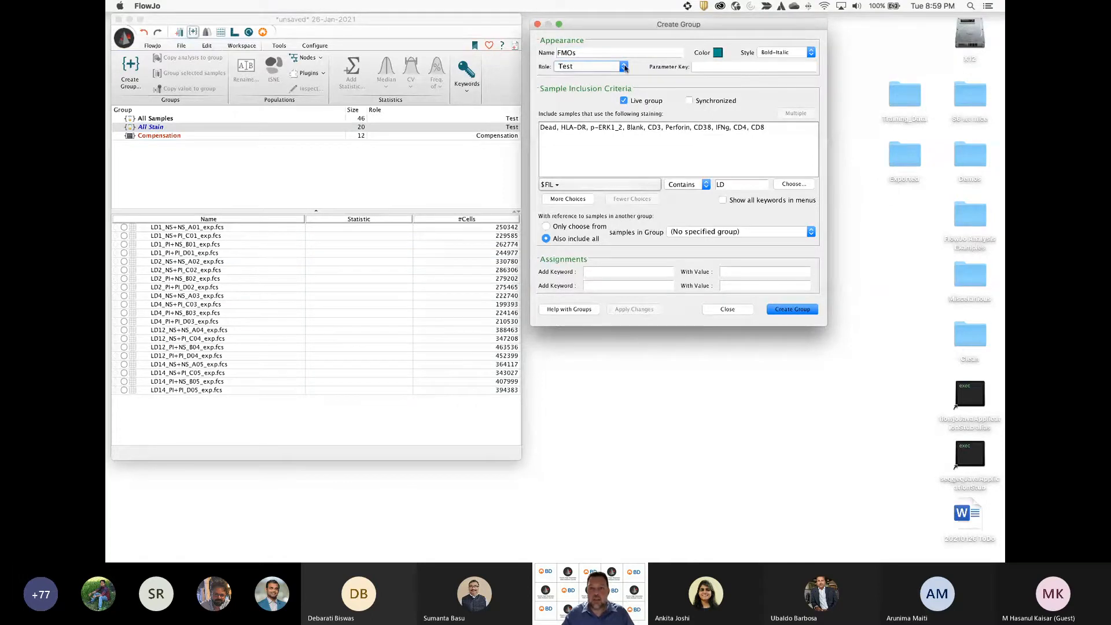
{"action": "left_click", "coordinate": [612, 67]}
{"action": "left_click", "coordinate": [586, 78]}
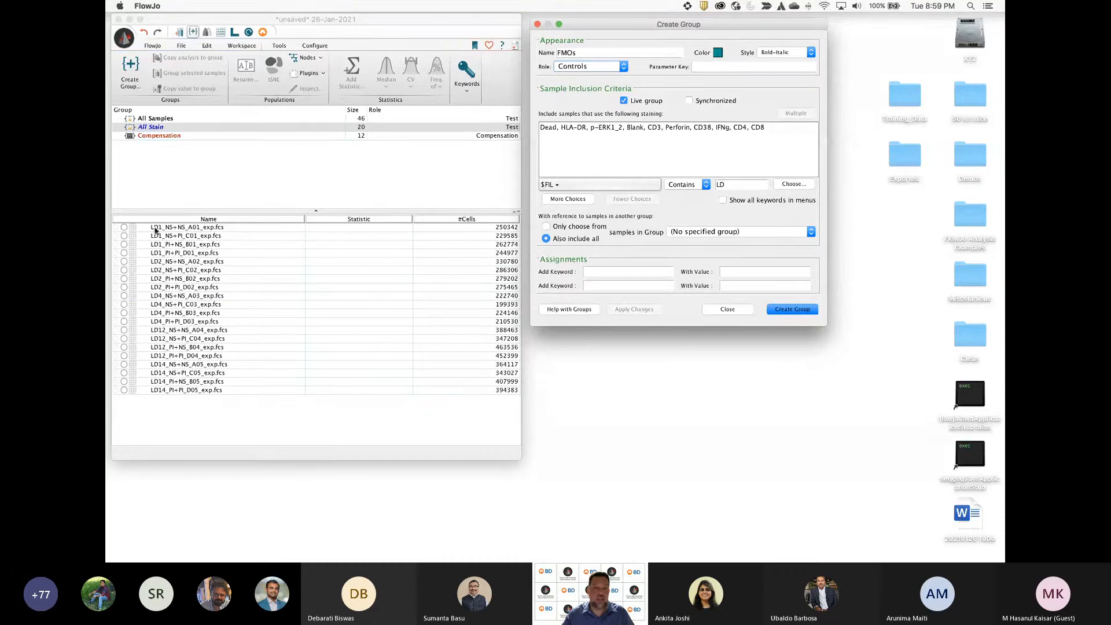
{"action": "double_click", "coordinate": [728, 184]}
{"action": "type", "text": "FMO"}
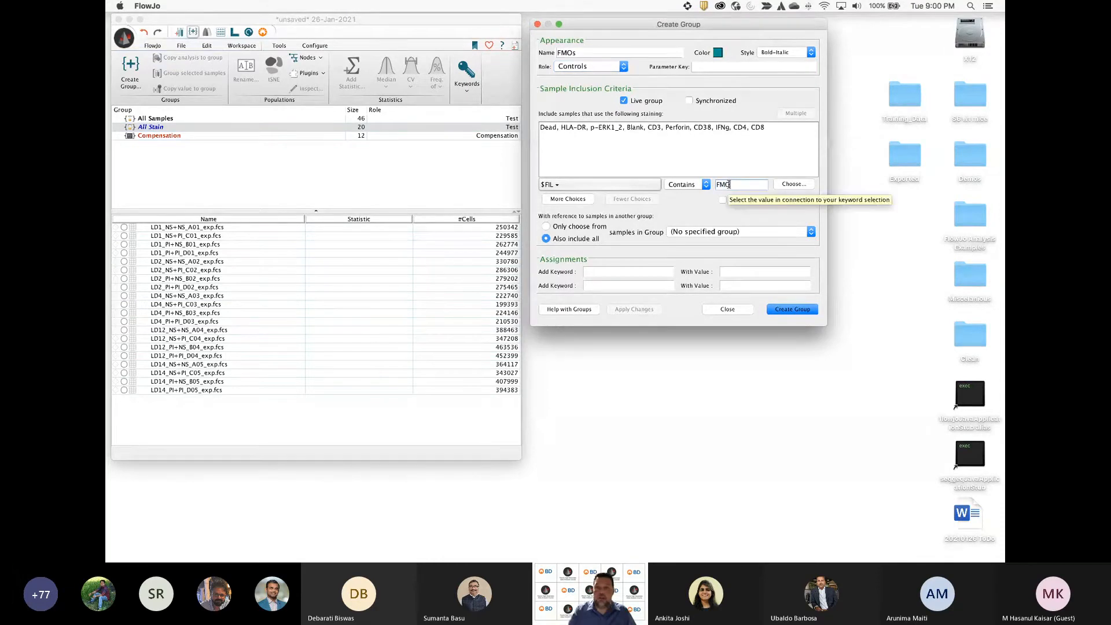
{"action": "left_click", "coordinate": [792, 309]}
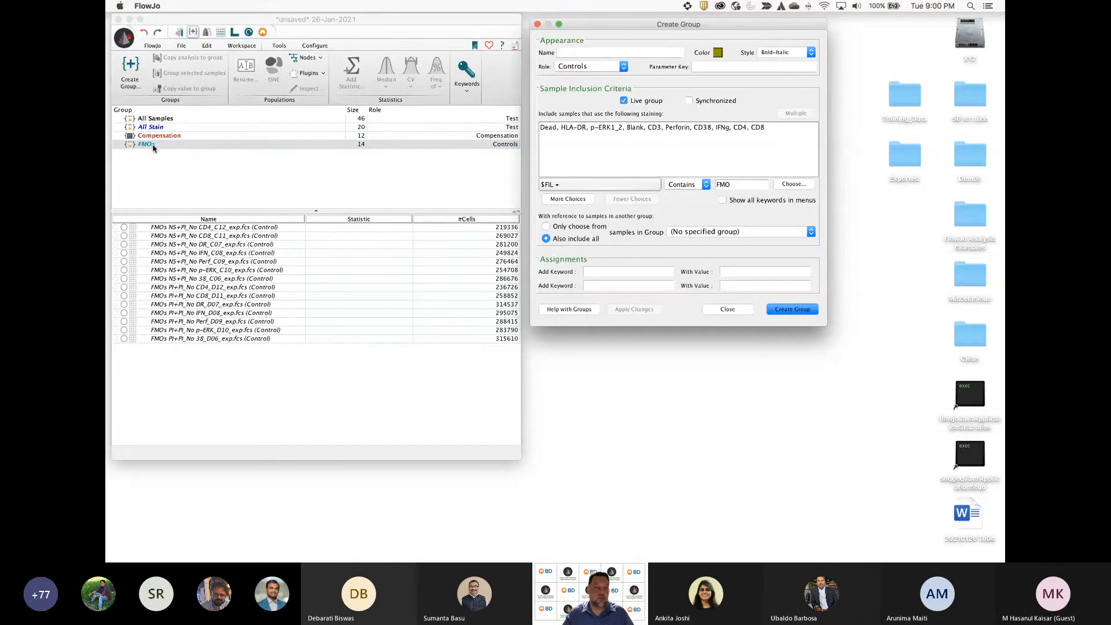
Start another group named Master Gates with a red label and the Gating Level role
{"action": "left_click", "coordinate": [598, 54]}
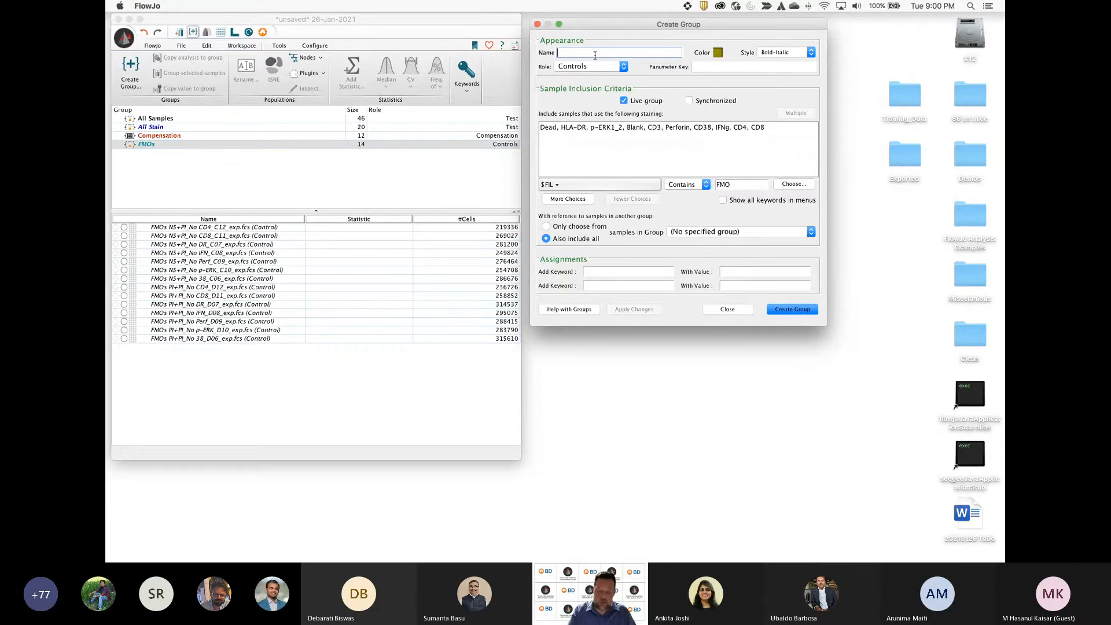
{"action": "type", "text": "Master"}
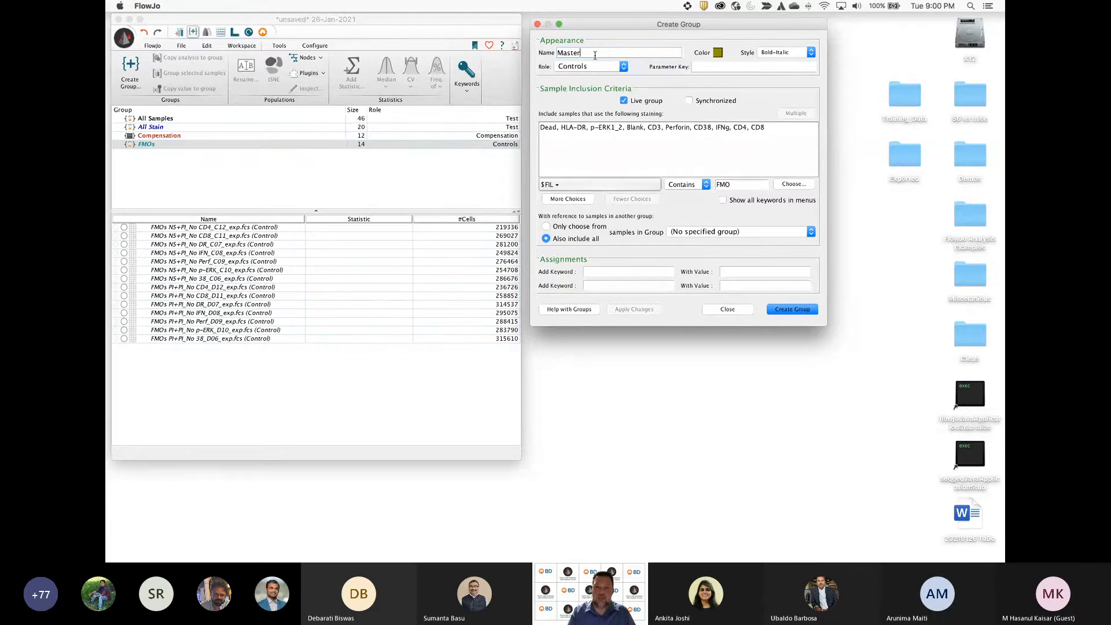
{"action": "type", "text": " Gates"}
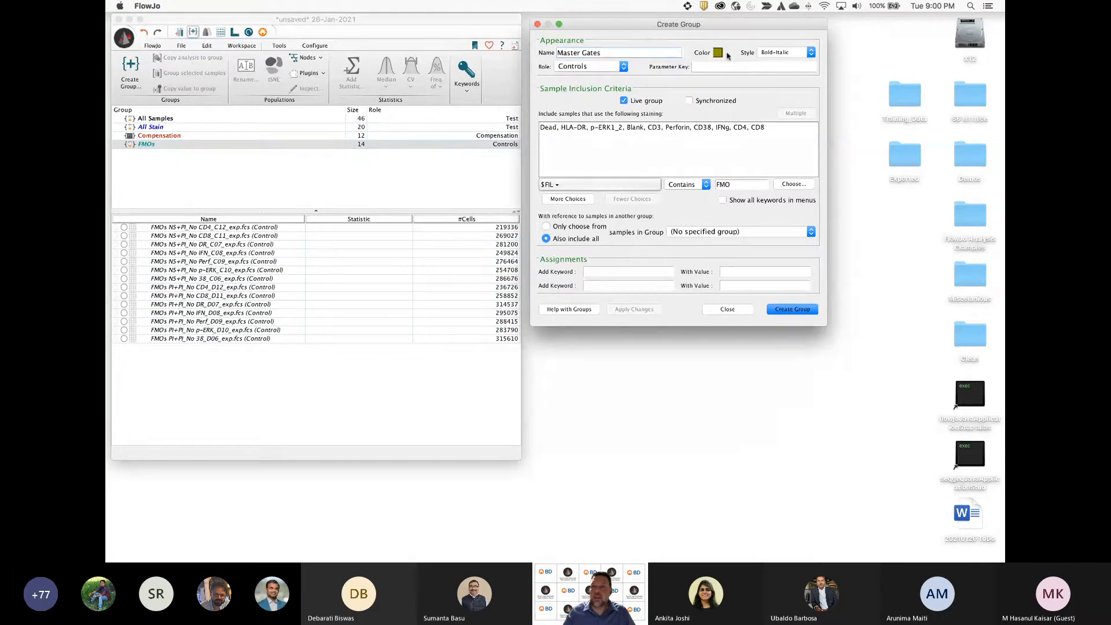
{"action": "left_click", "coordinate": [698, 36]}
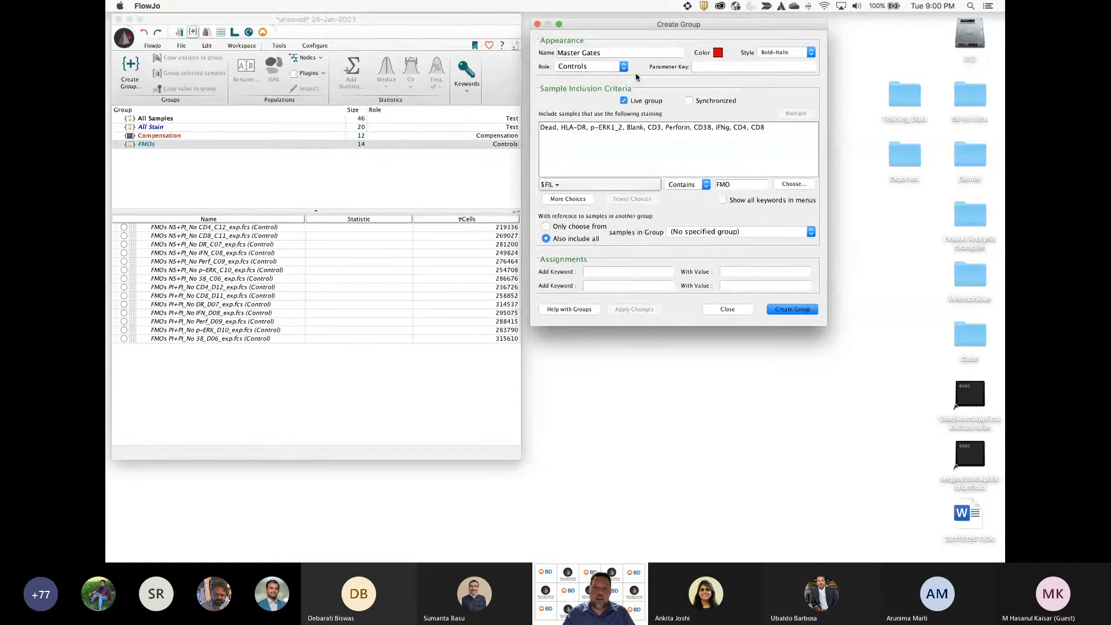
{"action": "left_click", "coordinate": [601, 68]}
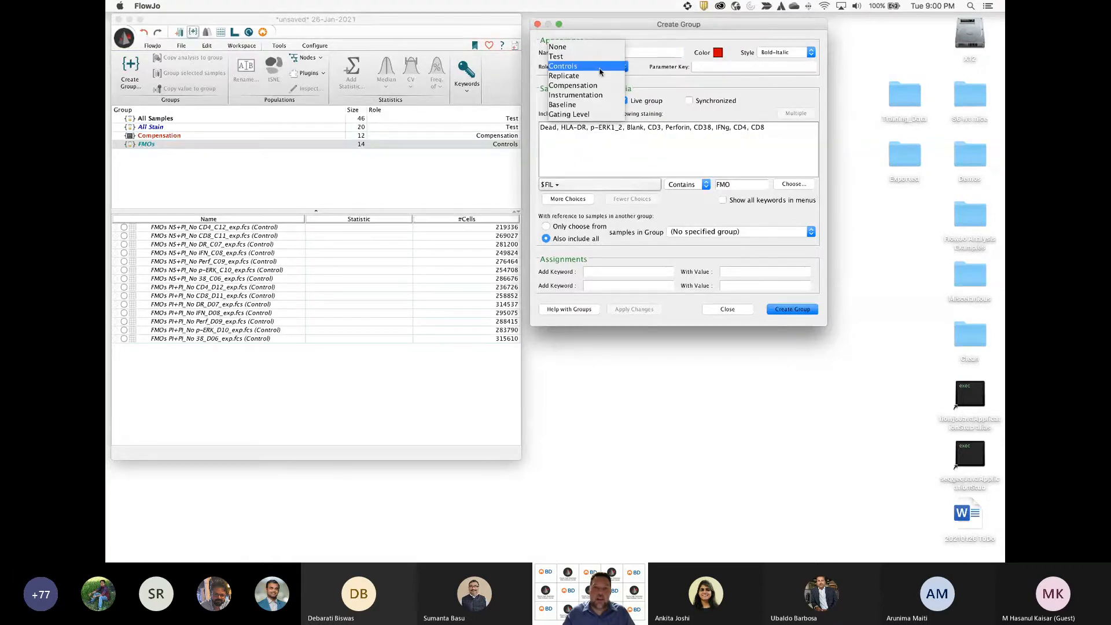
{"action": "left_click", "coordinate": [586, 114]}
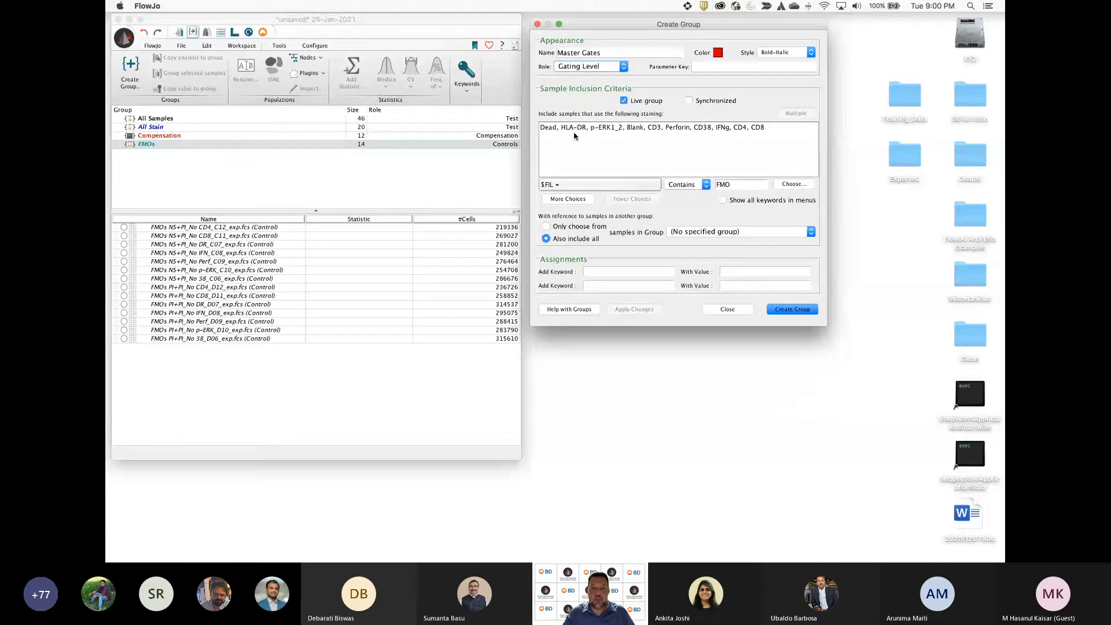
Add an Or criterion where $FIL contains LD, create the Master Gates group and close the group dialog
{"action": "left_click", "coordinate": [567, 200]}
{"action": "left_click", "coordinate": [565, 185]}
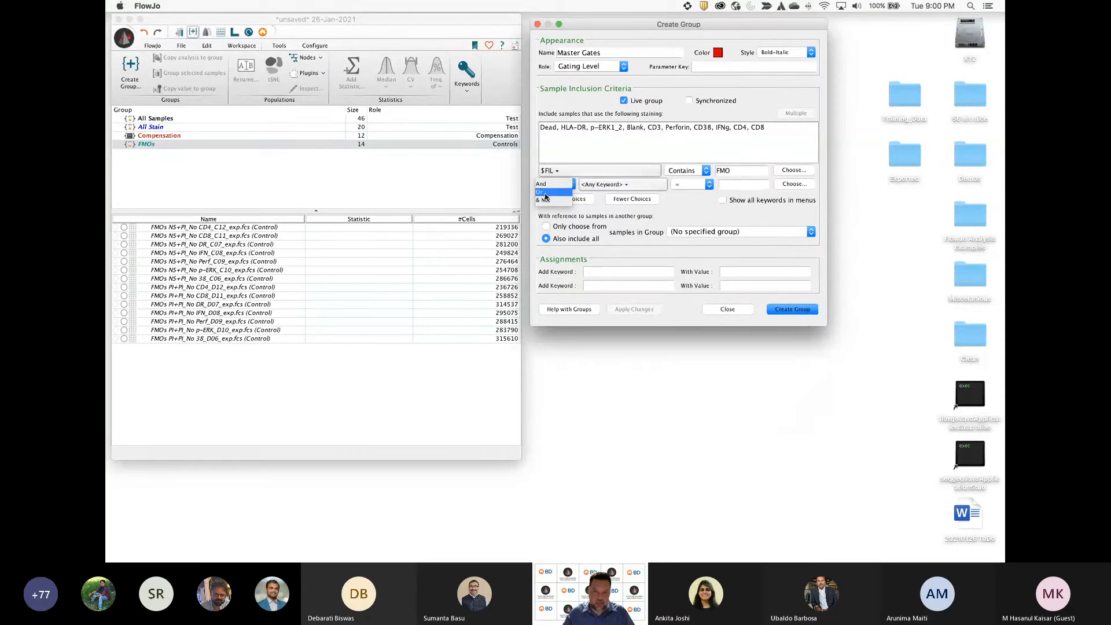
{"action": "left_click", "coordinate": [543, 195]}
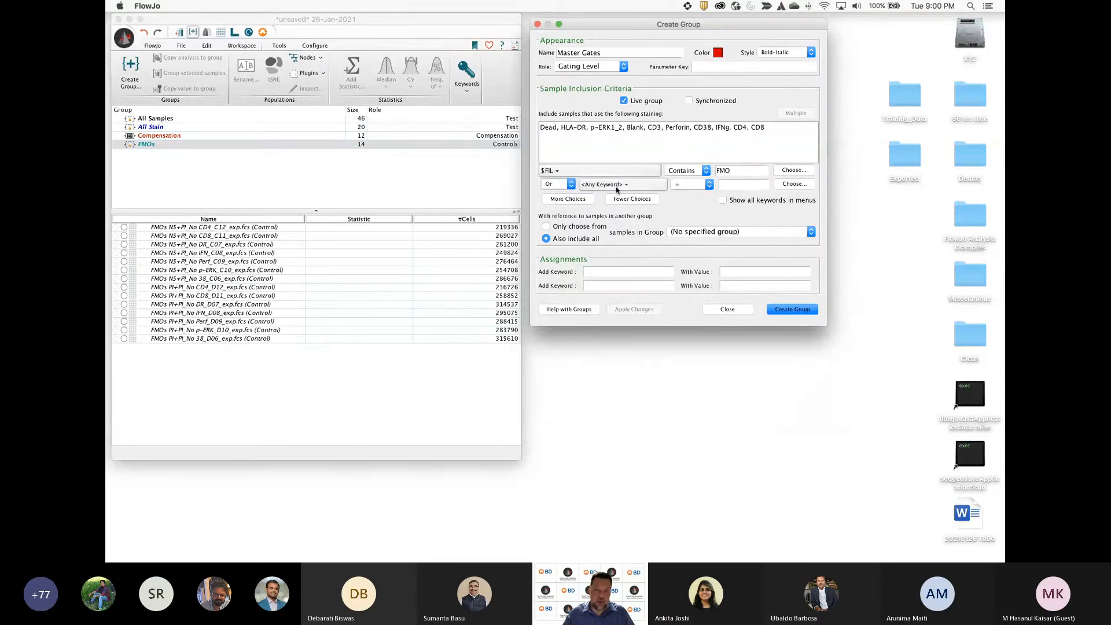
{"action": "left_click", "coordinate": [656, 185]}
{"action": "left_click", "coordinate": [698, 243]}
{"action": "left_click", "coordinate": [709, 184]}
{"action": "left_click", "coordinate": [689, 205]}
{"action": "left_click", "coordinate": [730, 186]}
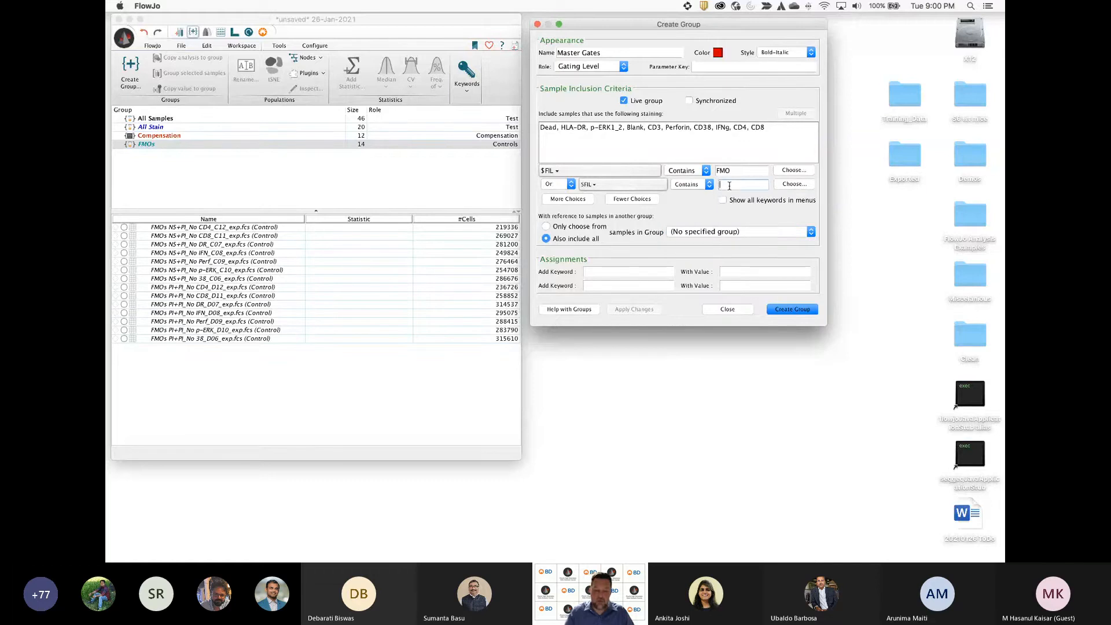
{"action": "type", "text": "LD"}
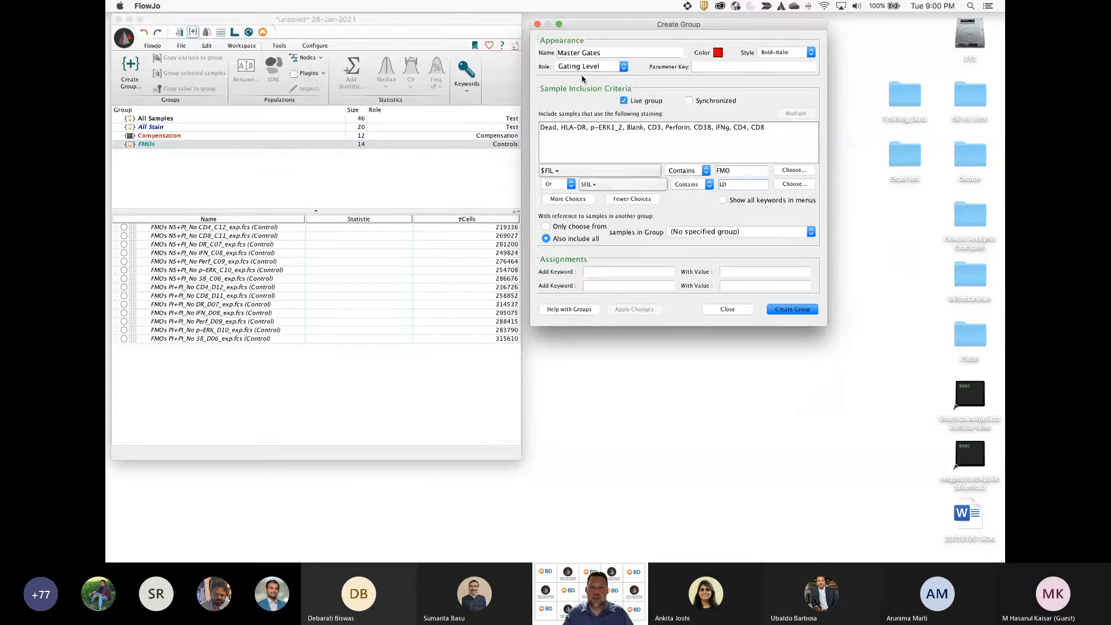
{"action": "left_click", "coordinate": [793, 310]}
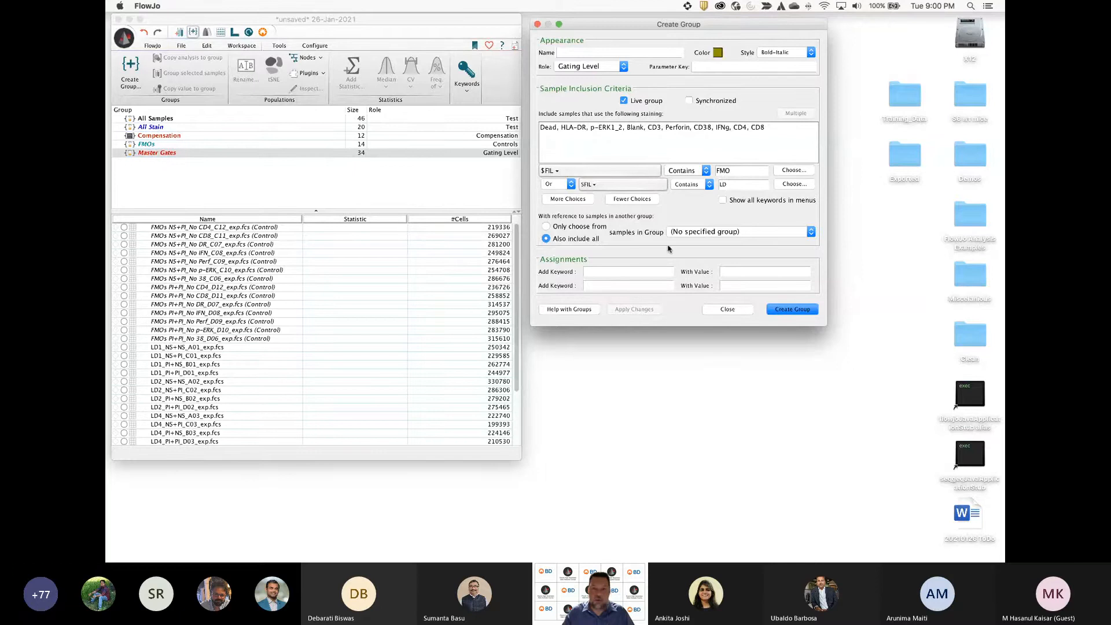
{"action": "left_click", "coordinate": [728, 309]}
Review the samples in the All Stain, Compensation, FMOs and Master Gates groups in turn
{"action": "left_click", "coordinate": [155, 130]}
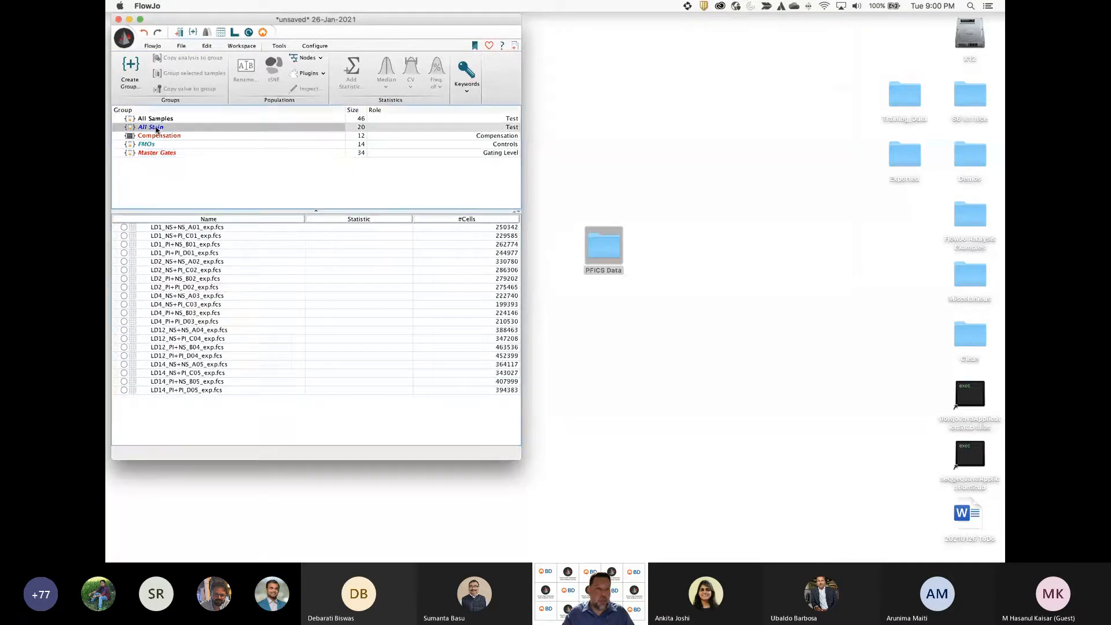
{"action": "left_click", "coordinate": [154, 136]}
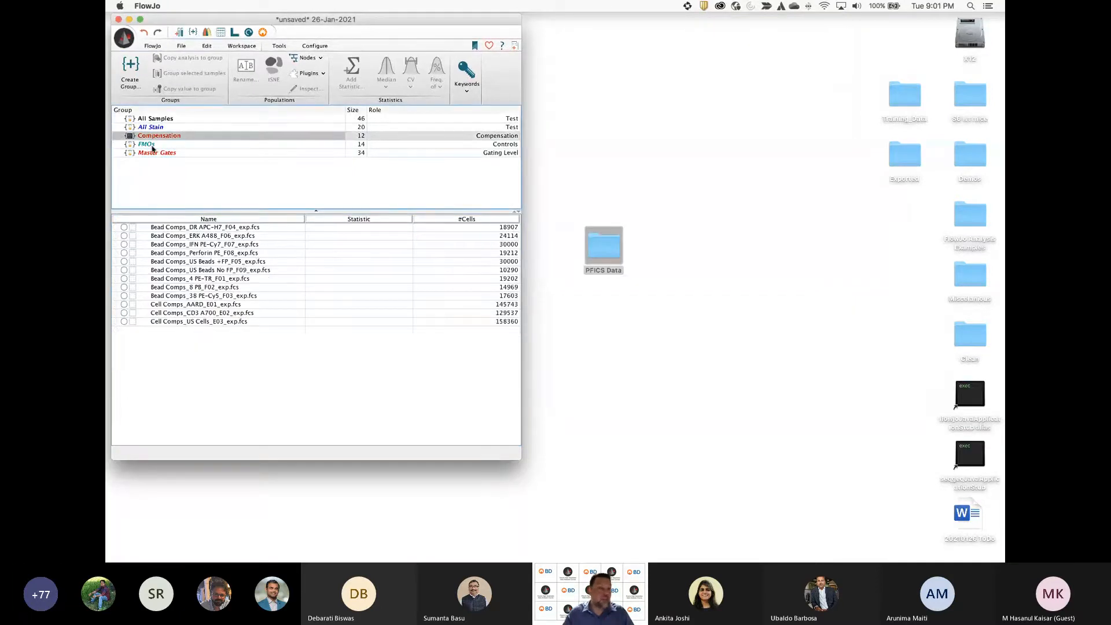
{"action": "left_click", "coordinate": [151, 145]}
{"action": "left_click", "coordinate": [154, 153]}
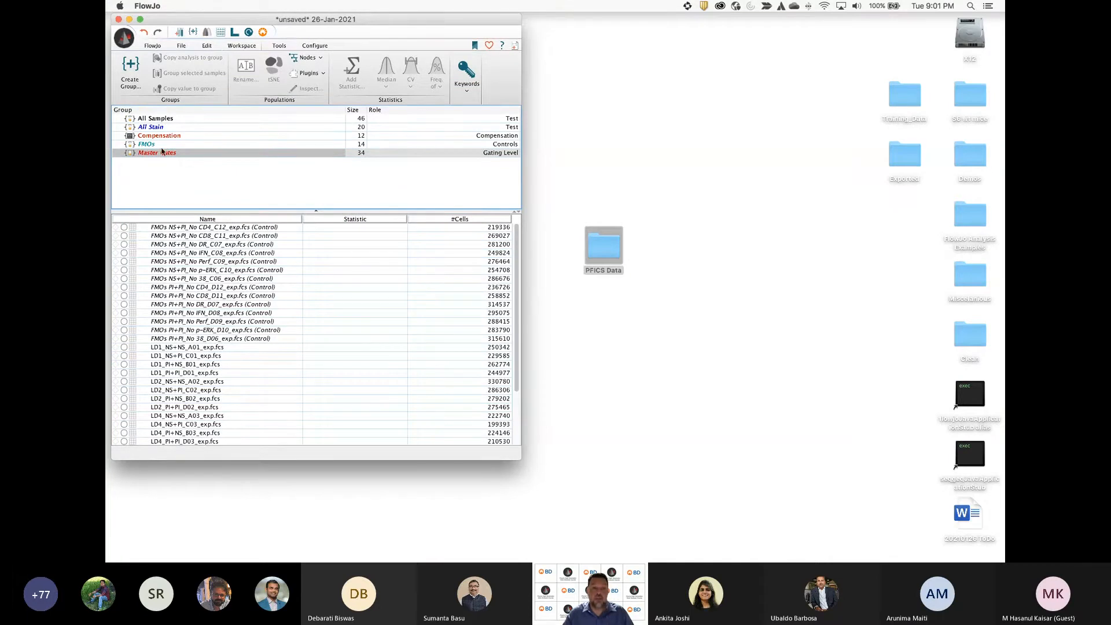
Review the samples in the FMOs, Compensation and All Stain groups, and check the LD samples included in the Master Gates group
{"action": "left_click", "coordinate": [154, 146]}
{"action": "left_click", "coordinate": [154, 137]}
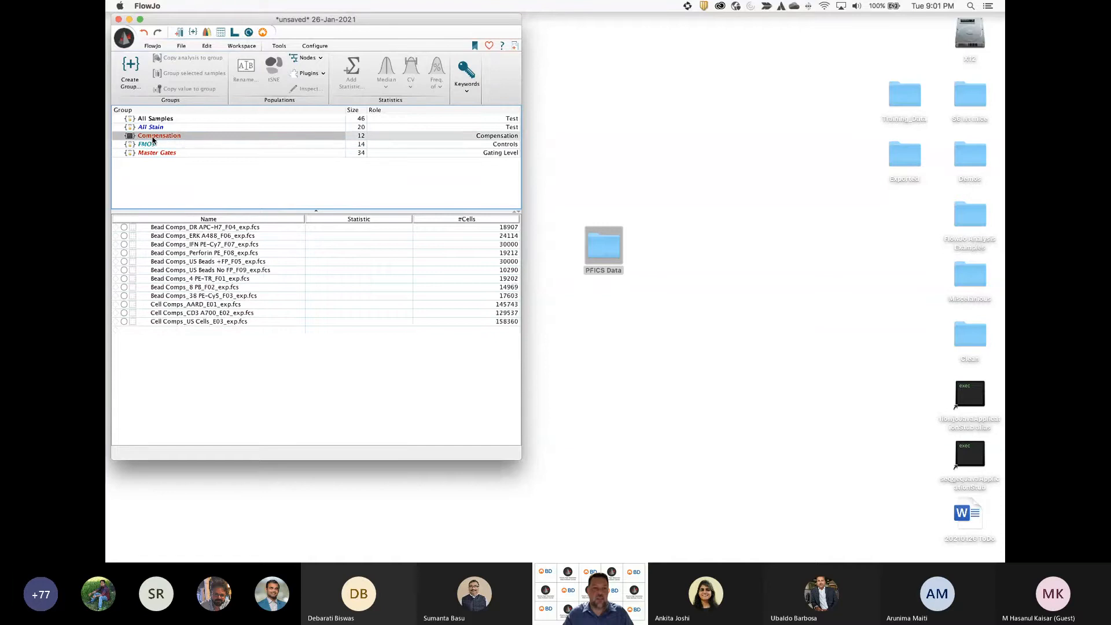
{"action": "left_click", "coordinate": [154, 129]}
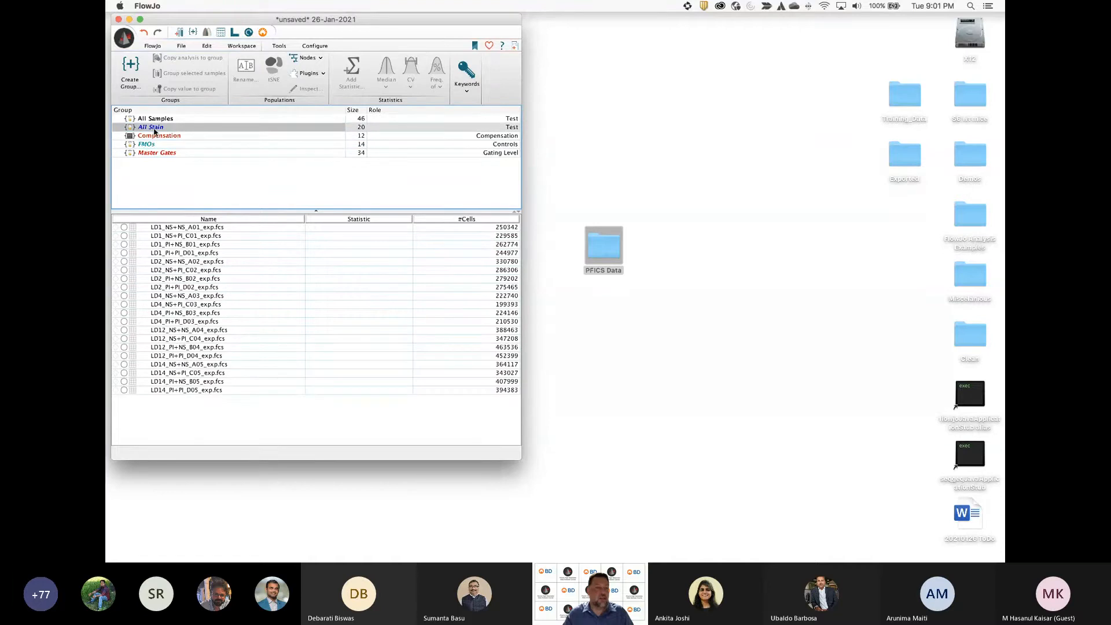
{"action": "left_click", "coordinate": [176, 153]}
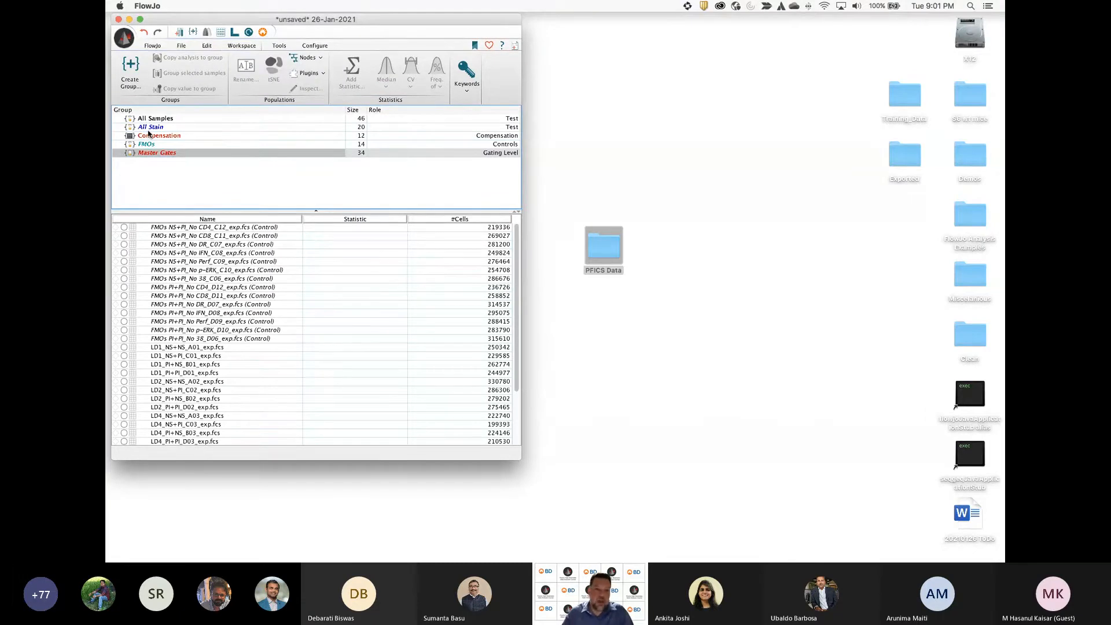
{"action": "scroll", "coordinate": [180, 359], "scroll_direction": "down", "scroll_amount": 5}
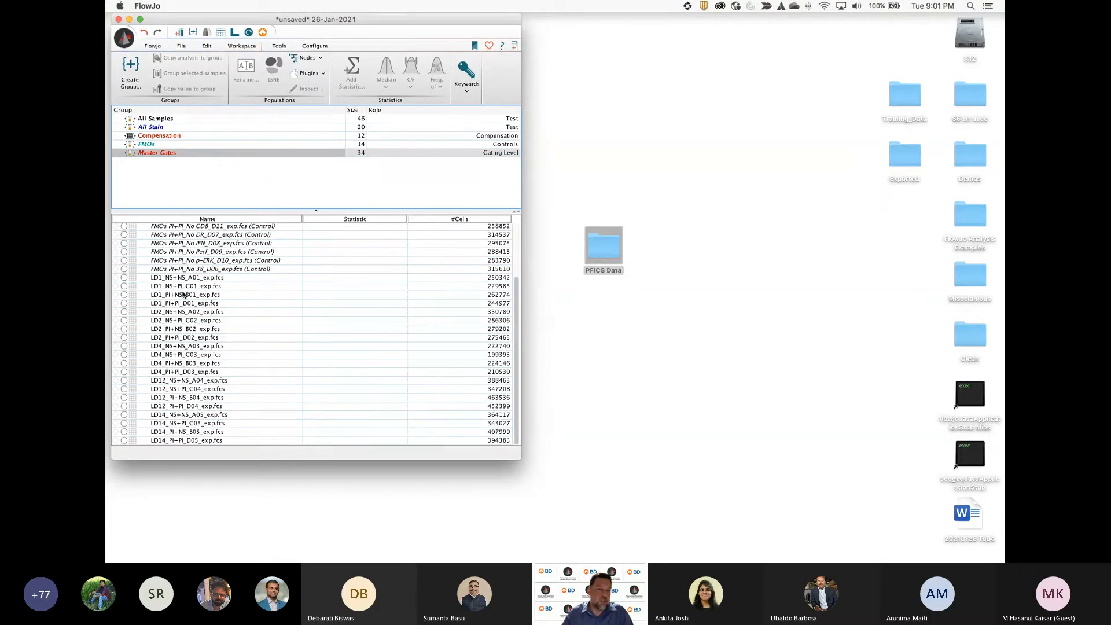
{"action": "left_click", "coordinate": [183, 279]}
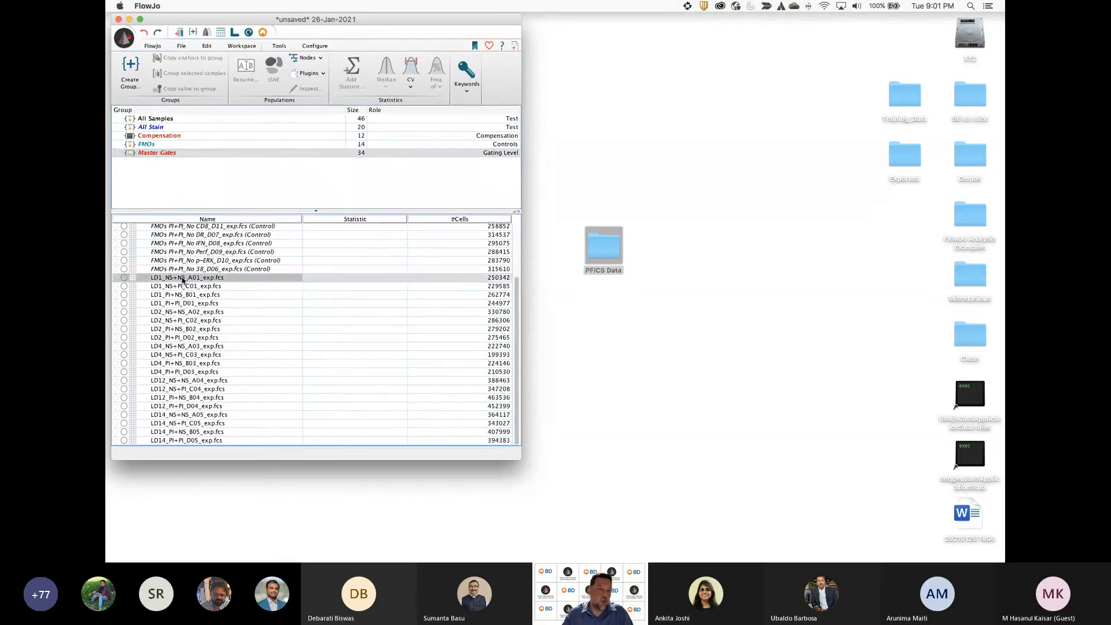
{"action": "left_click", "coordinate": [186, 442]}
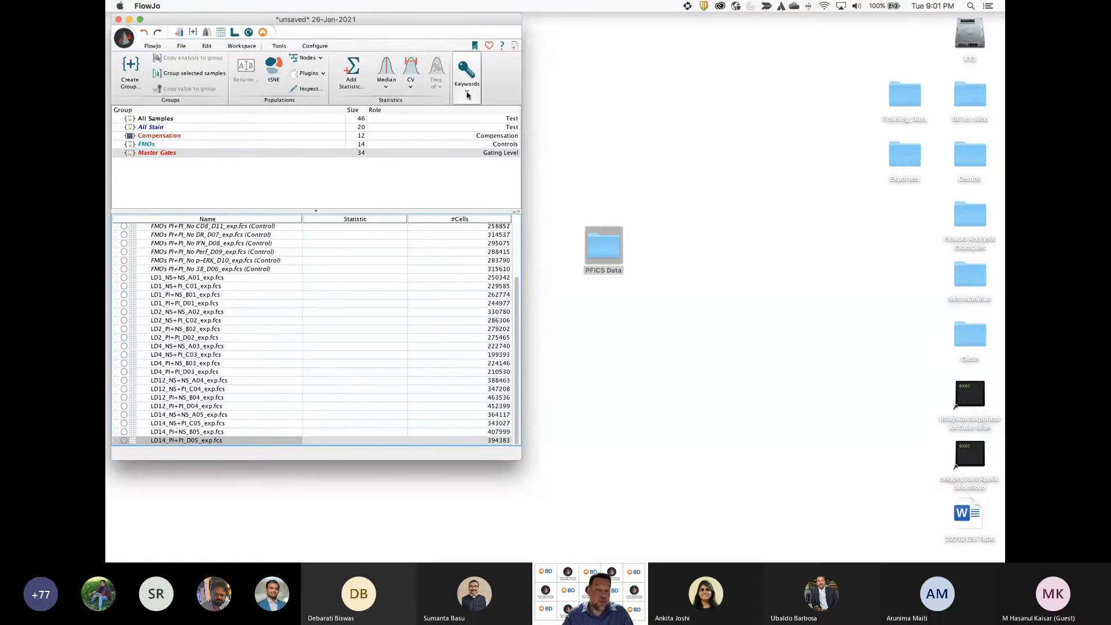
Widen the workspace window so its full set of commands fits, and look through the available tools and configuration options
{"action": "left_click_drag", "start_coordinate": [520, 459], "coordinate": [650, 471]}
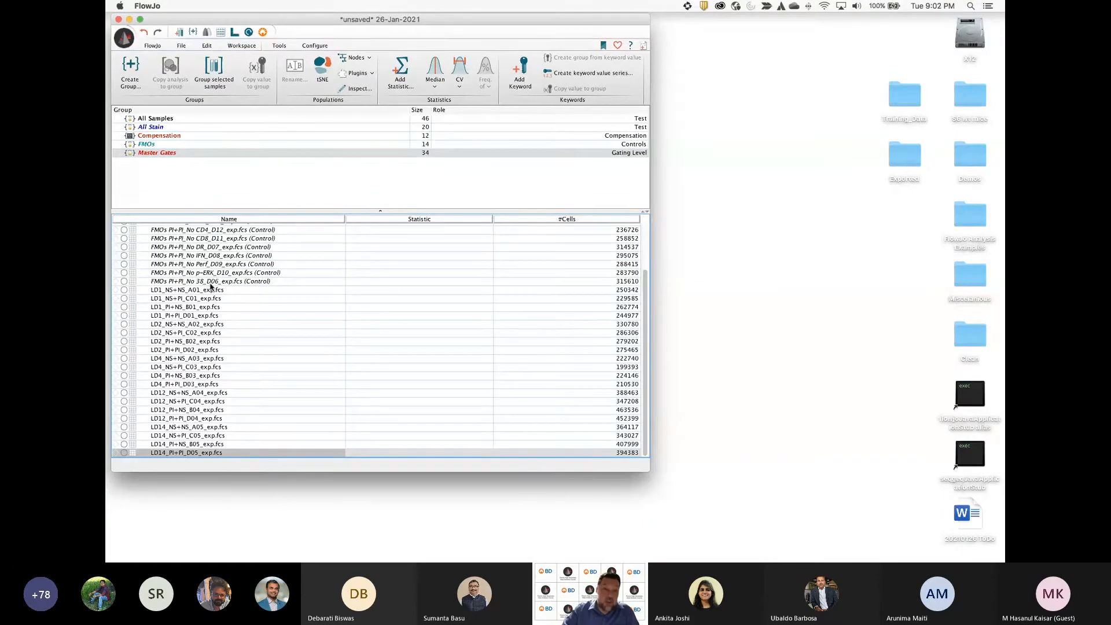
{"action": "left_click", "coordinate": [211, 47]}
{"action": "left_click", "coordinate": [283, 47]}
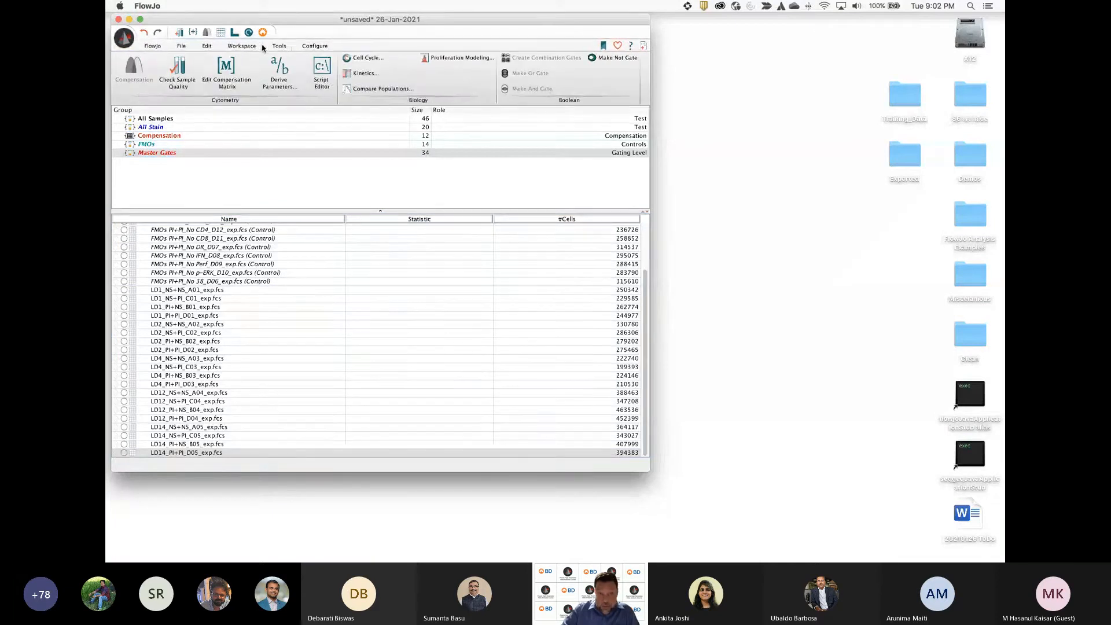
{"action": "left_click", "coordinate": [257, 48]}
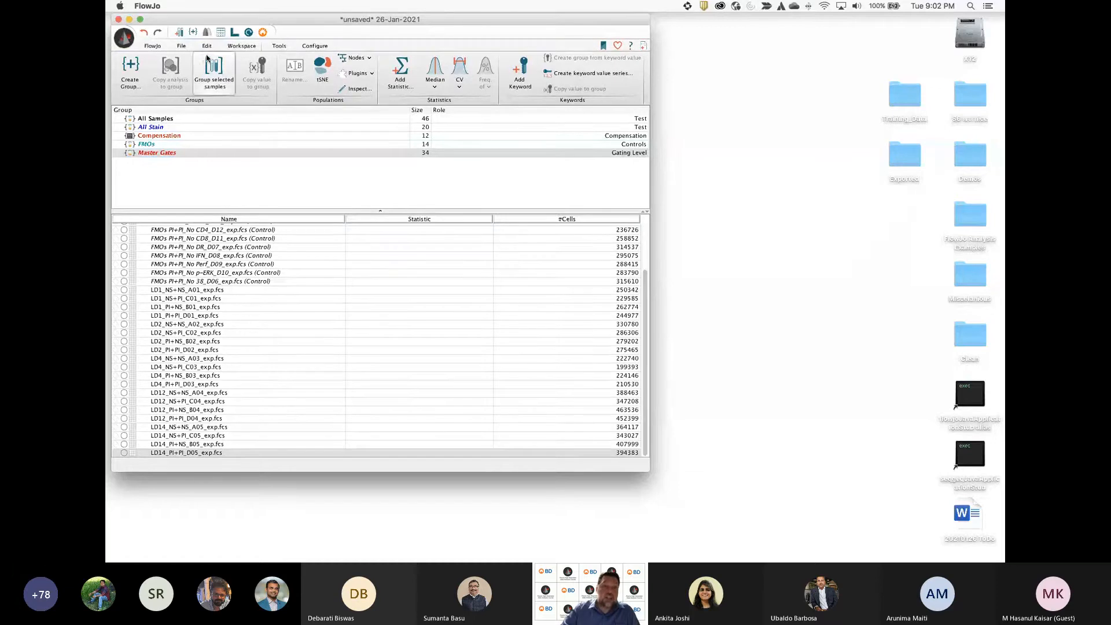
{"action": "left_click", "coordinate": [316, 47]}
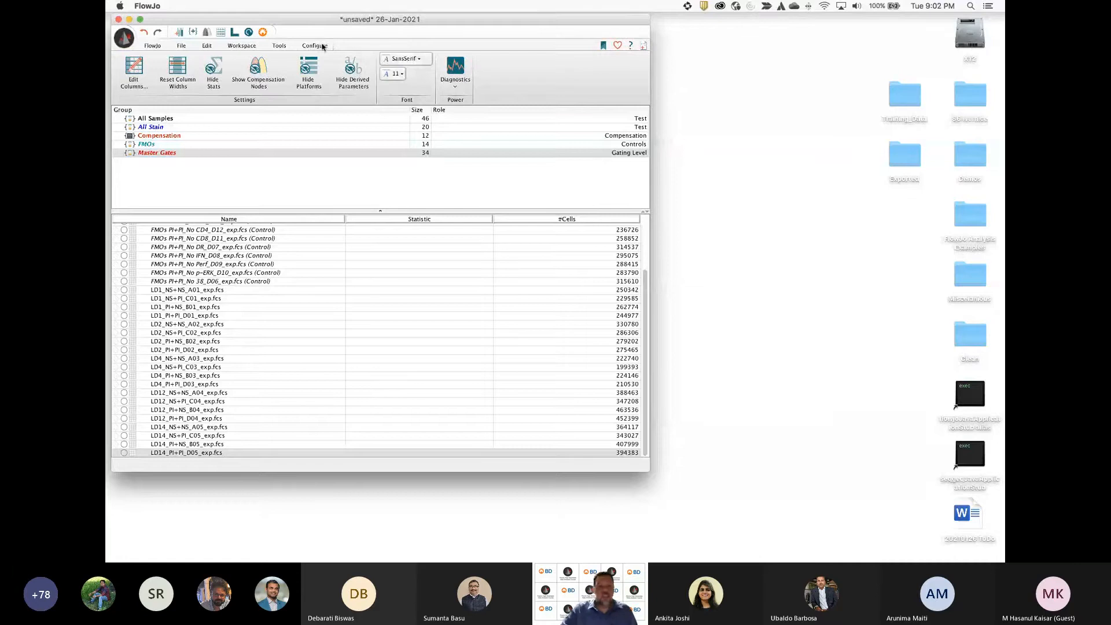
Open the column editor for the sample list and add the $CYT keyword as a displayed column
{"action": "right_click", "coordinate": [371, 220]}
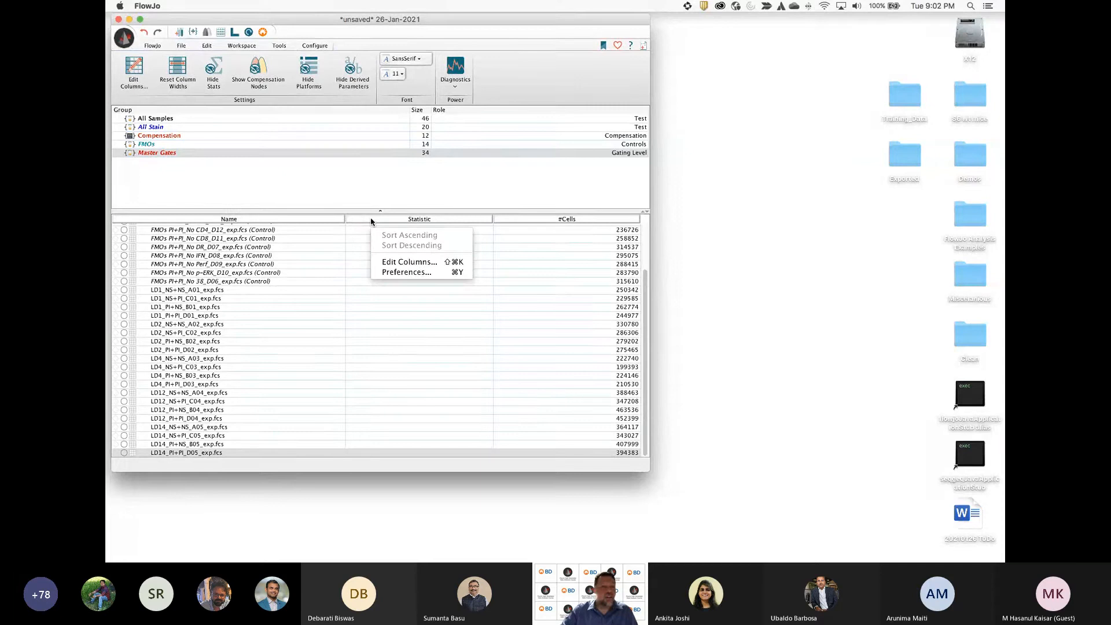
{"action": "left_click", "coordinate": [396, 264]}
{"action": "left_click_drag", "start_coordinate": [381, 155], "coordinate": [507, 121]}
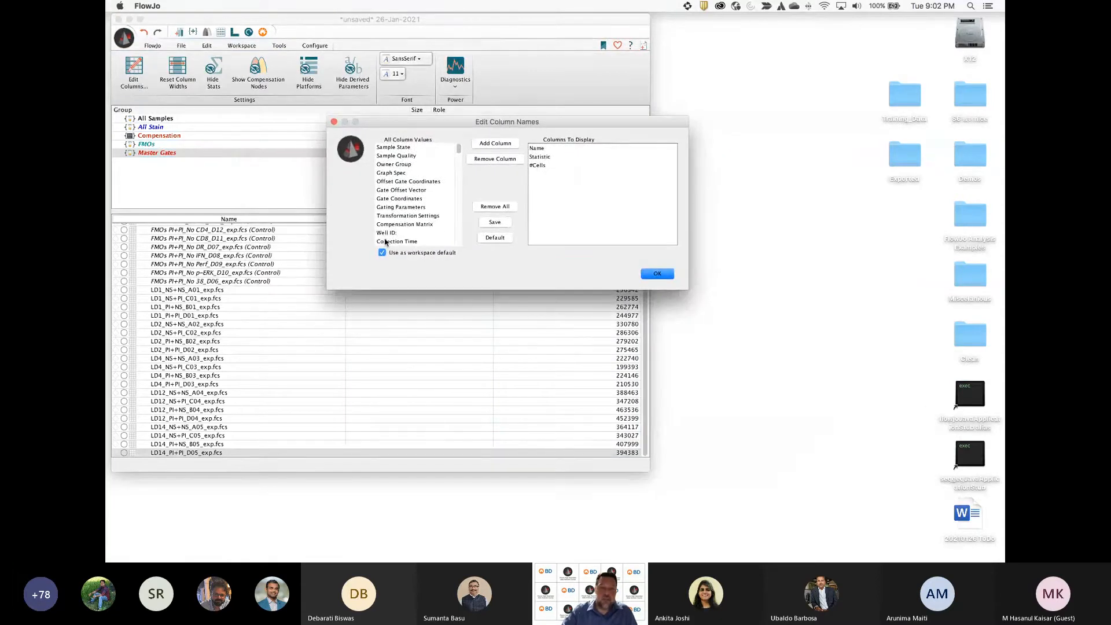
{"action": "mouse_move", "coordinate": [458, 152]}
{"action": "left_mouse_down"}
{"action": "mouse_move", "coordinate": [448, 234]}
{"action": "mouse_move", "coordinate": [449, 150]}
{"action": "mouse_move", "coordinate": [458, 165]}
{"action": "left_mouse_up"}
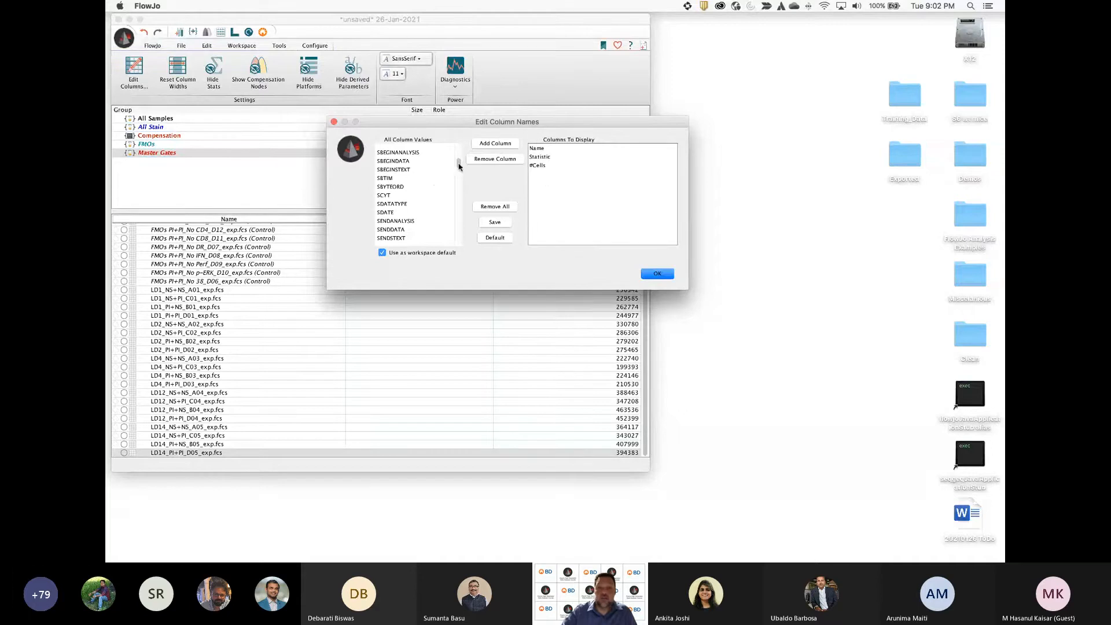
{"action": "left_click_drag", "start_coordinate": [459, 167], "coordinate": [459, 166]}
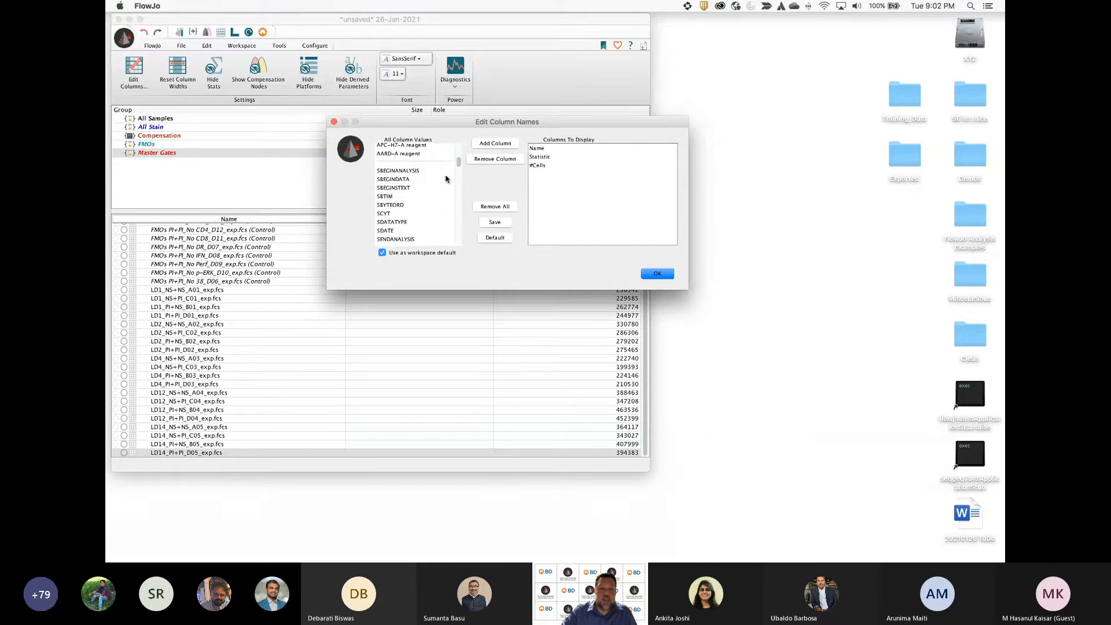
{"action": "double_click", "coordinate": [386, 214]}
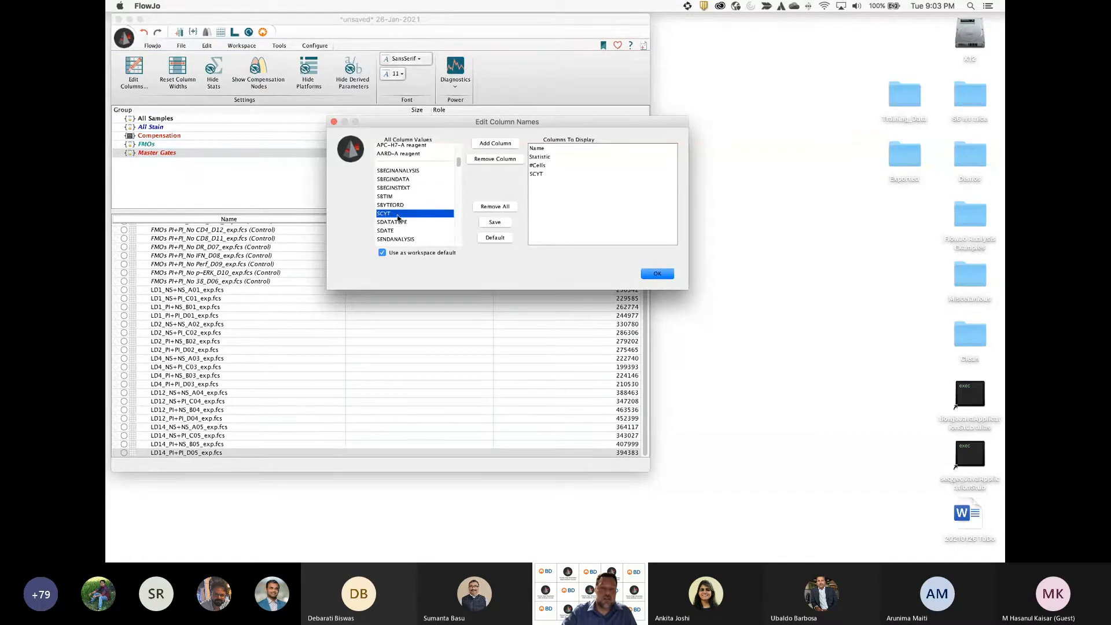
Add the PacBlue-A reagent and PE-TxRed-A reagent values to the columns to display
{"action": "scroll", "coordinate": [458, 161], "scroll_direction": "up", "scroll_amount": 5}
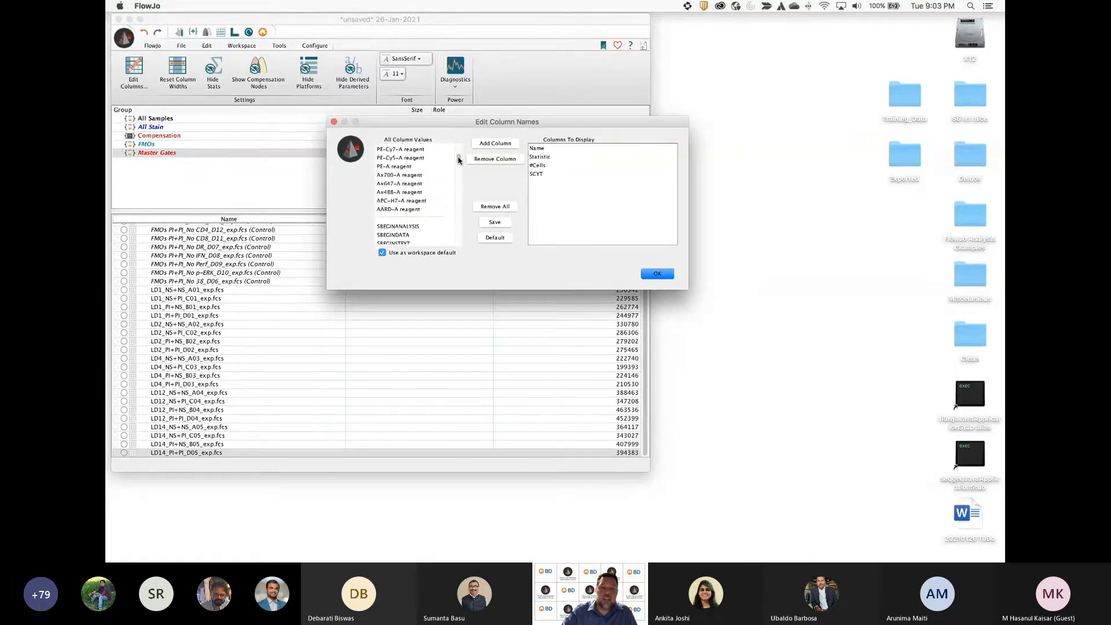
{"action": "scroll", "coordinate": [392, 176], "scroll_direction": "up", "scroll_amount": 2}
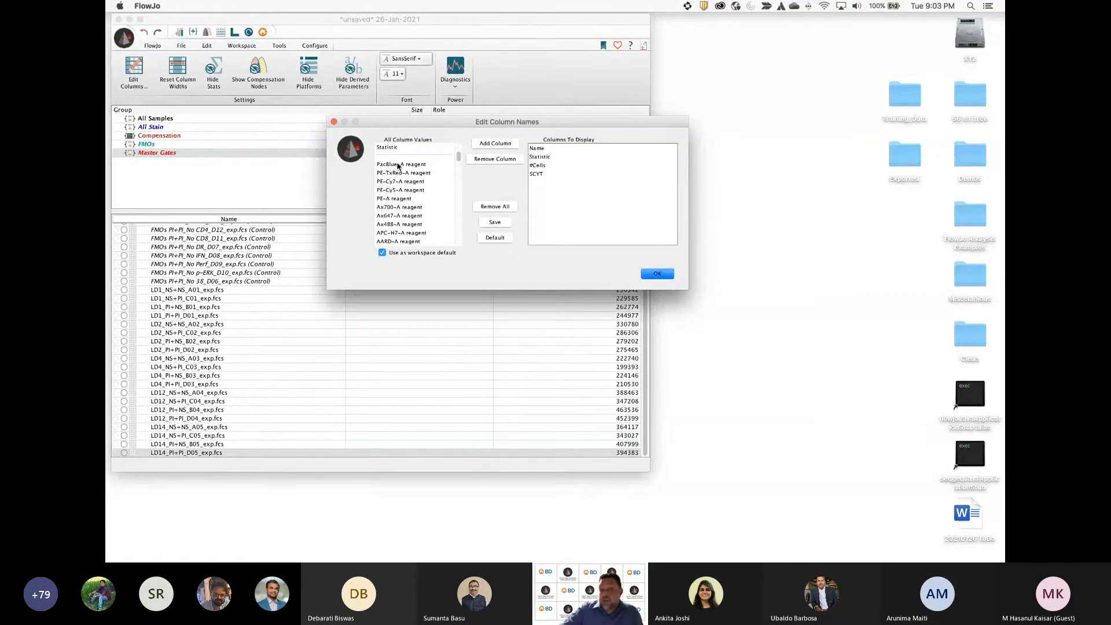
{"action": "left_click", "coordinate": [398, 165]}
{"action": "double_click", "coordinate": [398, 165]}
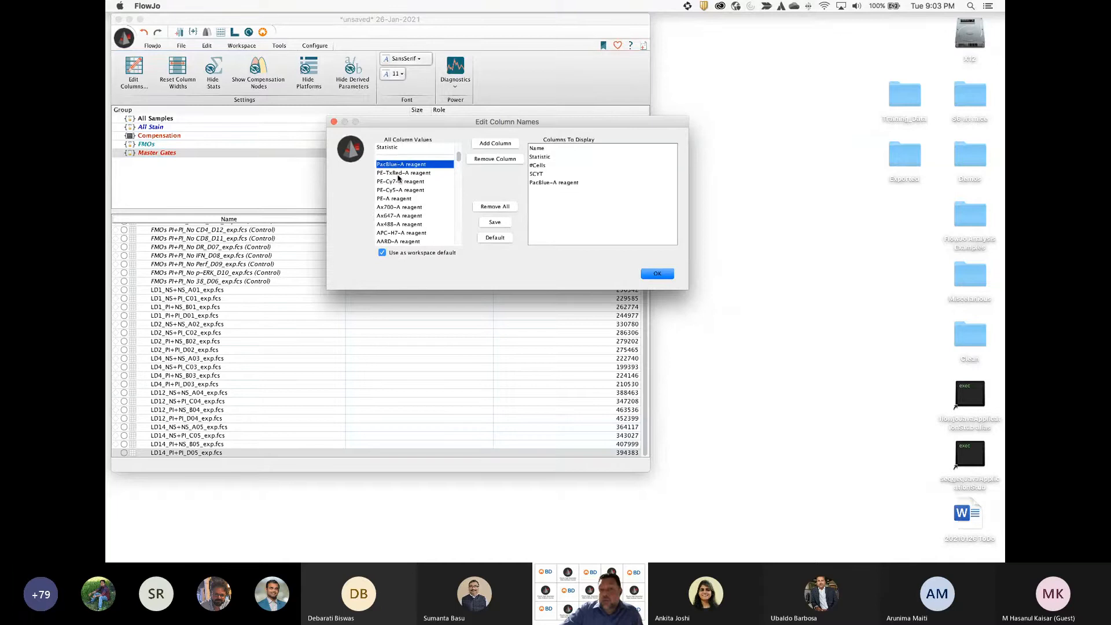
{"action": "double_click", "coordinate": [400, 173]}
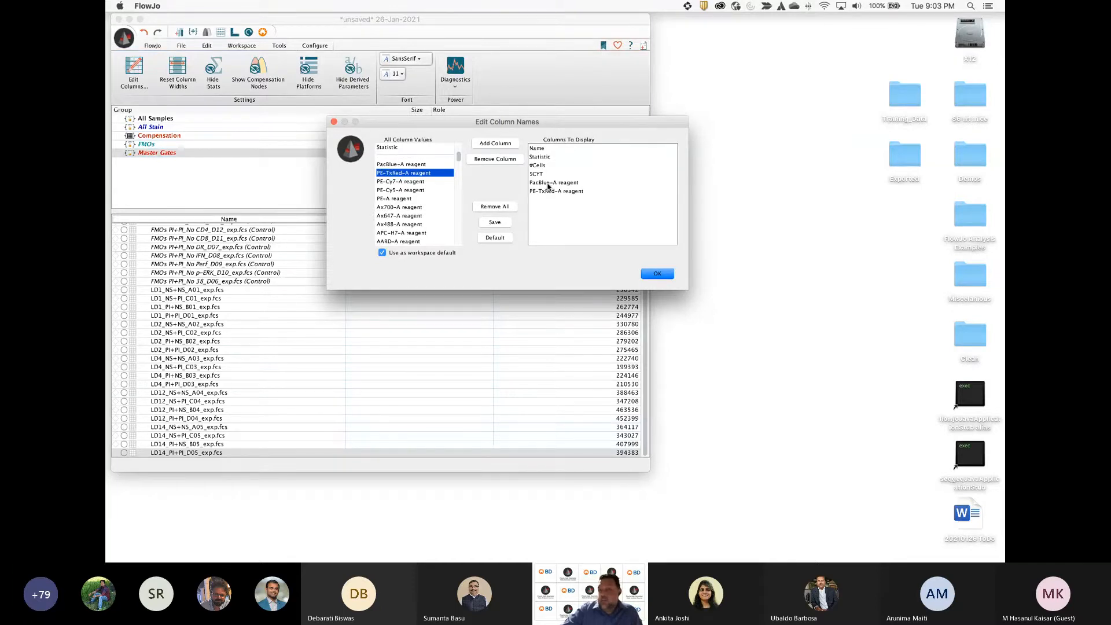
Add the *PID, *STIM and WELL ID keywords to the displayed columns and apply the column changes
{"action": "left_click_drag", "start_coordinate": [458, 156], "coordinate": [451, 224]}
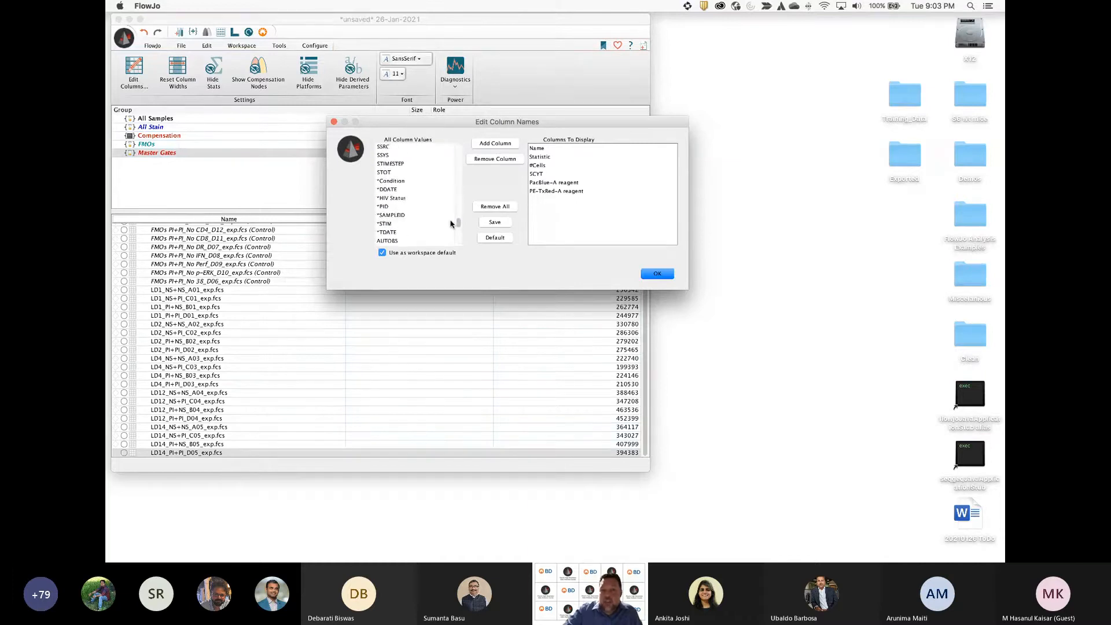
{"action": "left_click", "coordinate": [389, 208]}
{"action": "double_click", "coordinate": [389, 208]}
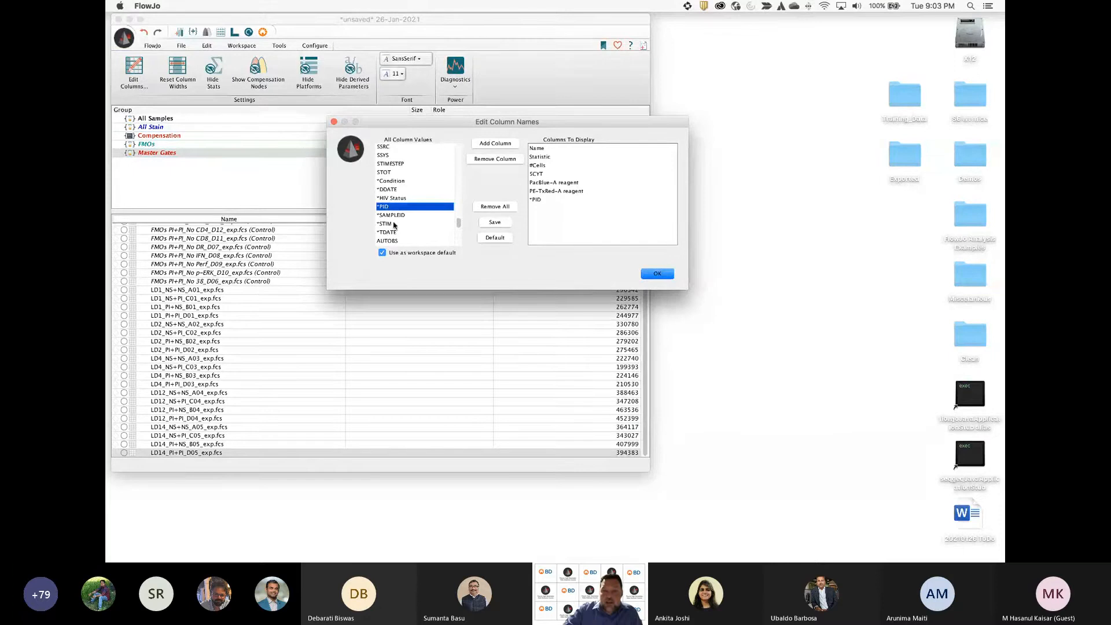
{"action": "double_click", "coordinate": [389, 224]}
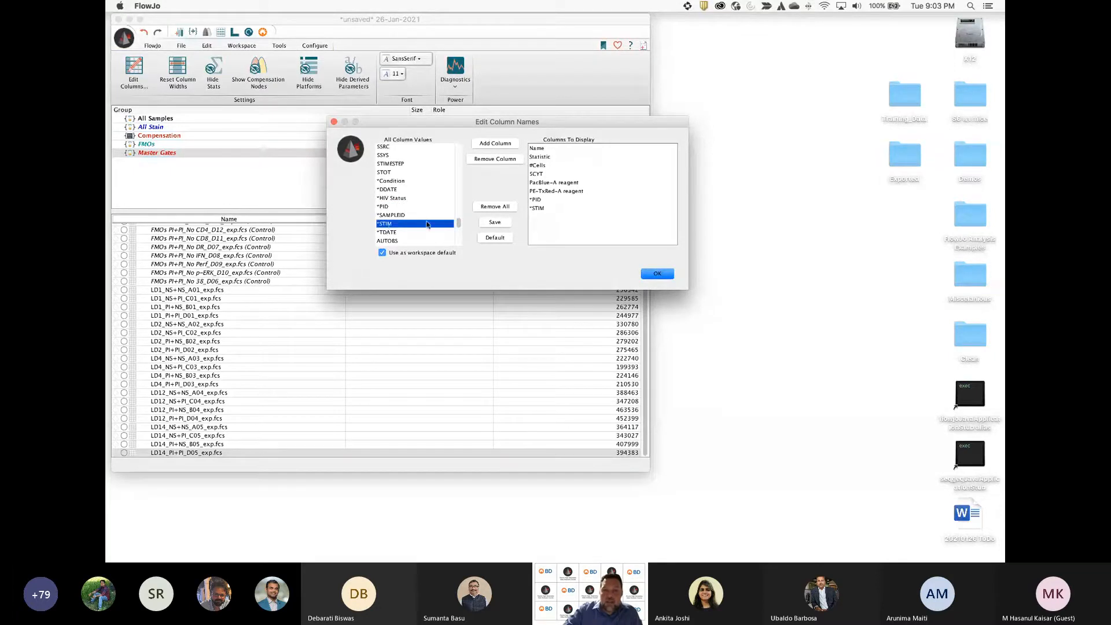
{"action": "left_click_drag", "start_coordinate": [461, 225], "coordinate": [445, 248]}
{"action": "double_click", "coordinate": [391, 231]}
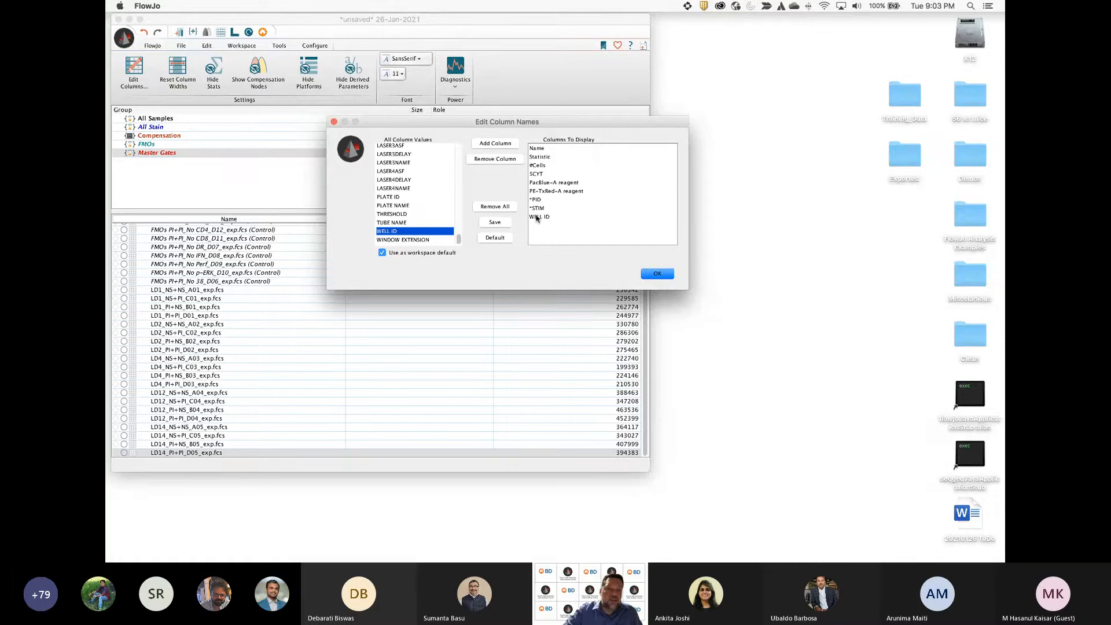
{"action": "left_click", "coordinate": [658, 273]}
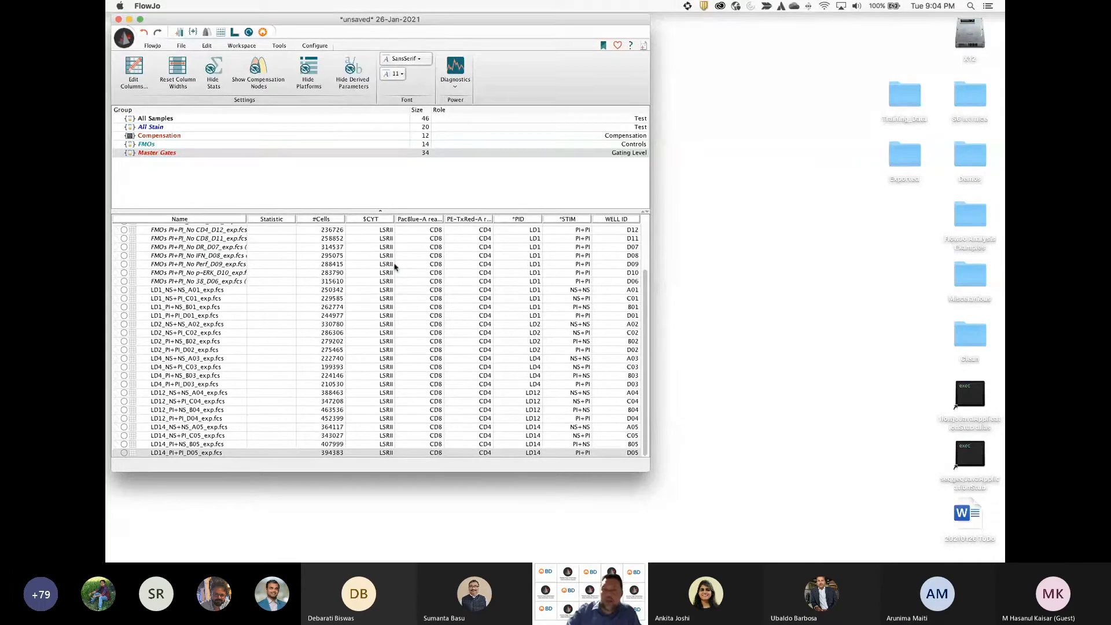
Open the plot of sample LD1_NS+NS_A01_exp.fcs and set its X axis to Comp-PacBlue-A :: CD8
{"action": "double_click", "coordinate": [427, 230]}
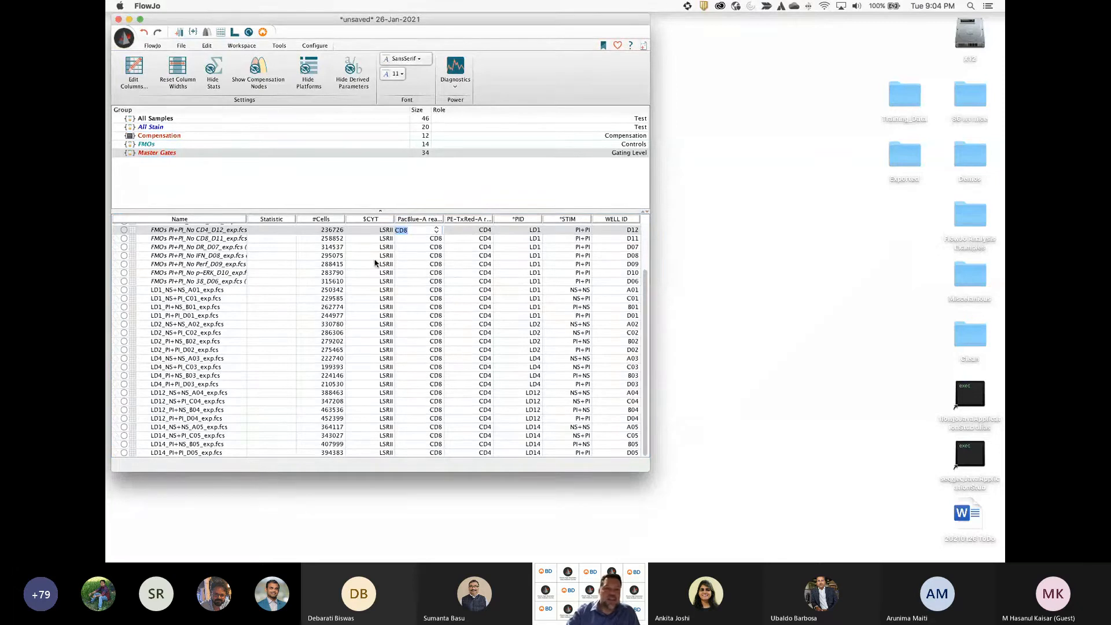
{"action": "double_click", "coordinate": [191, 290]}
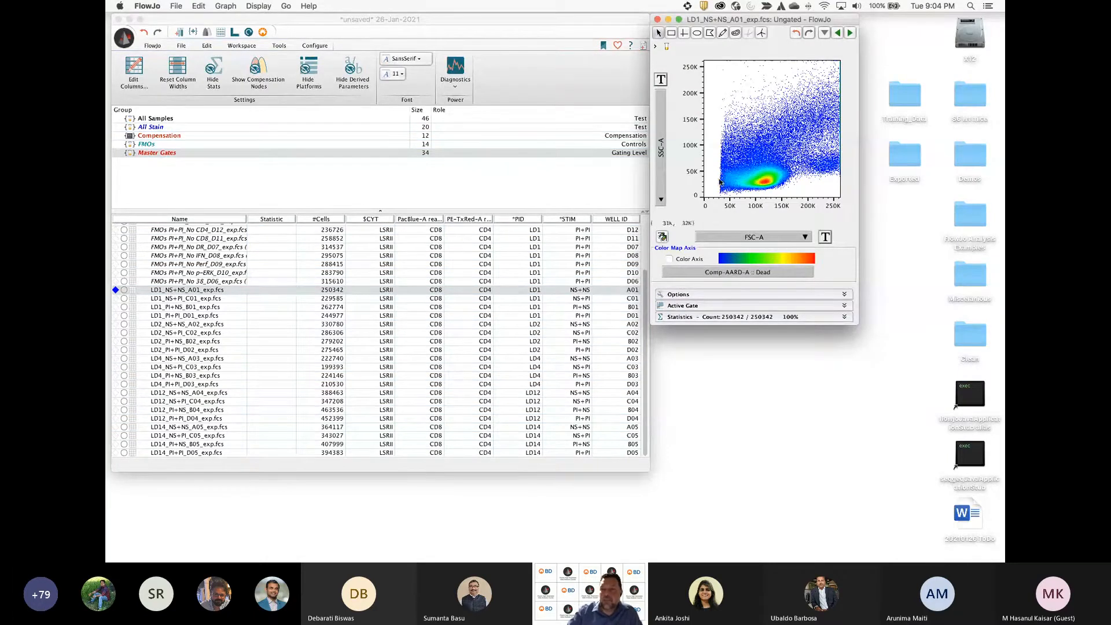
{"action": "left_click", "coordinate": [752, 240]}
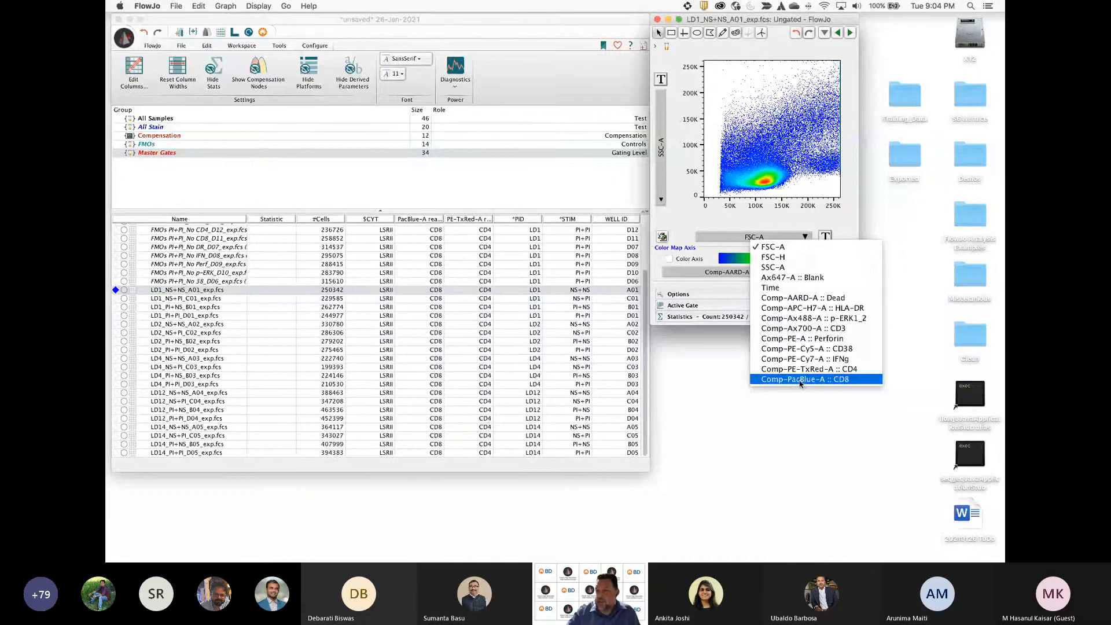
{"action": "left_click", "coordinate": [842, 380]}
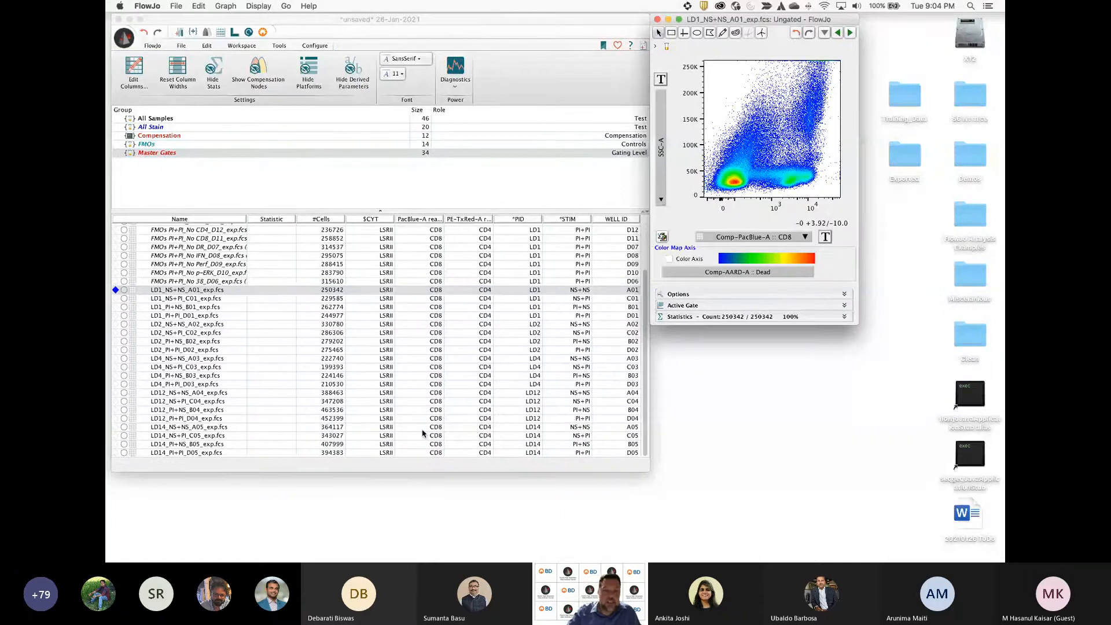
Change the PacBlue-A reagent value of sample FMOs PI+PI_No CD4_D12_exp.fcs to CD45RA
{"action": "left_click", "coordinate": [429, 223]}
{"action": "right_click", "coordinate": [428, 226]}
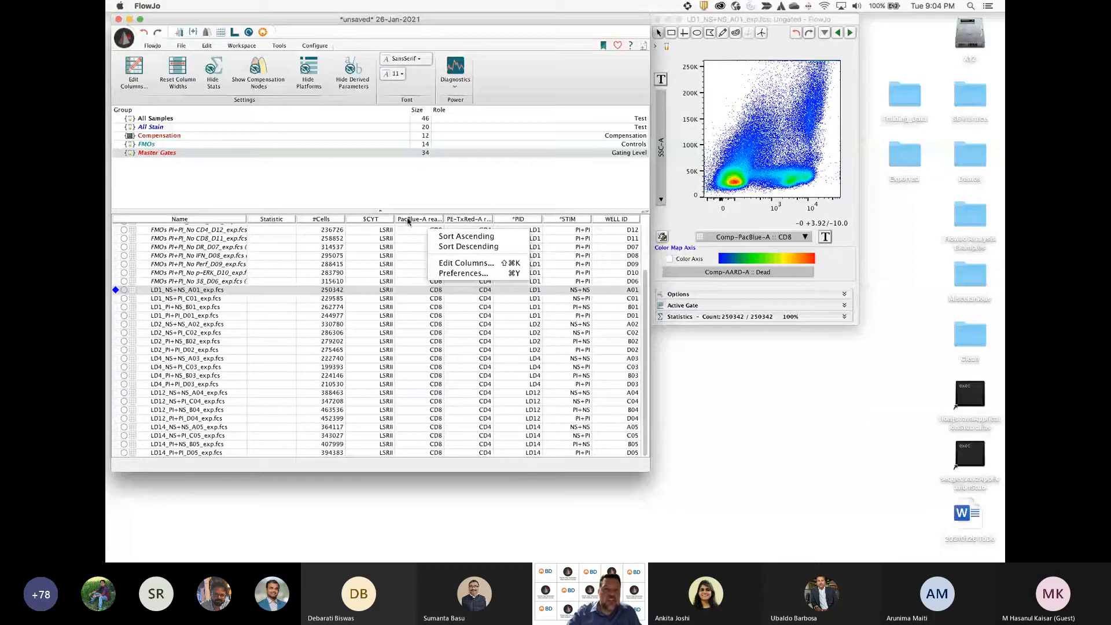
{"action": "double_click", "coordinate": [431, 231]}
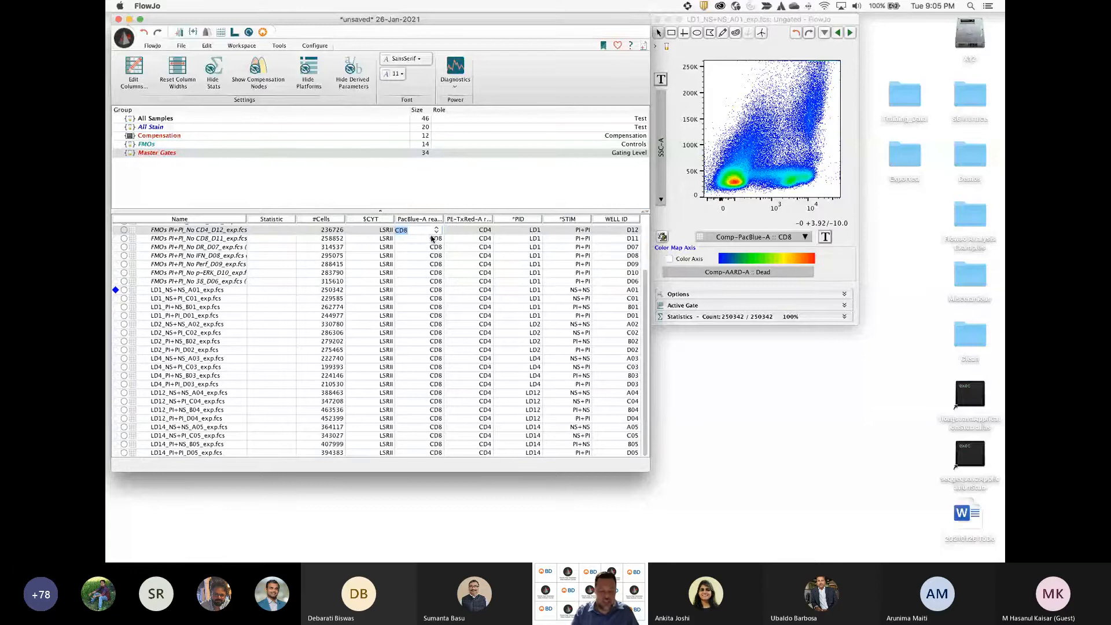
{"action": "type", "text": "CD45RA"}
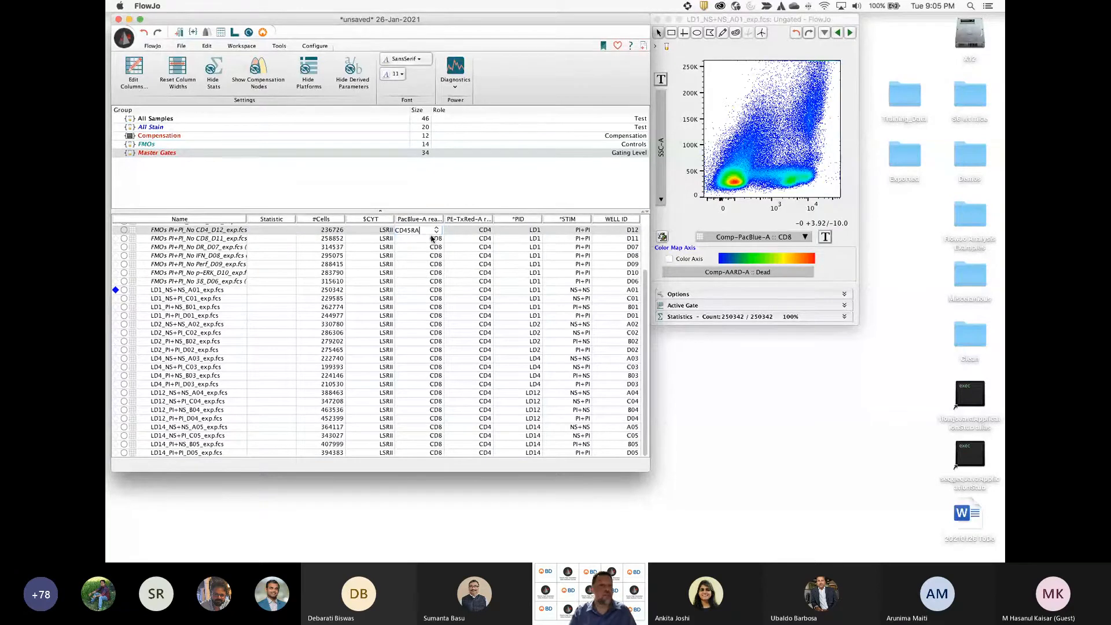
Copy the CD45RA value in the PacBlue-A reagent column to every sample in the Master Gates group
{"action": "double_click", "coordinate": [431, 238]}
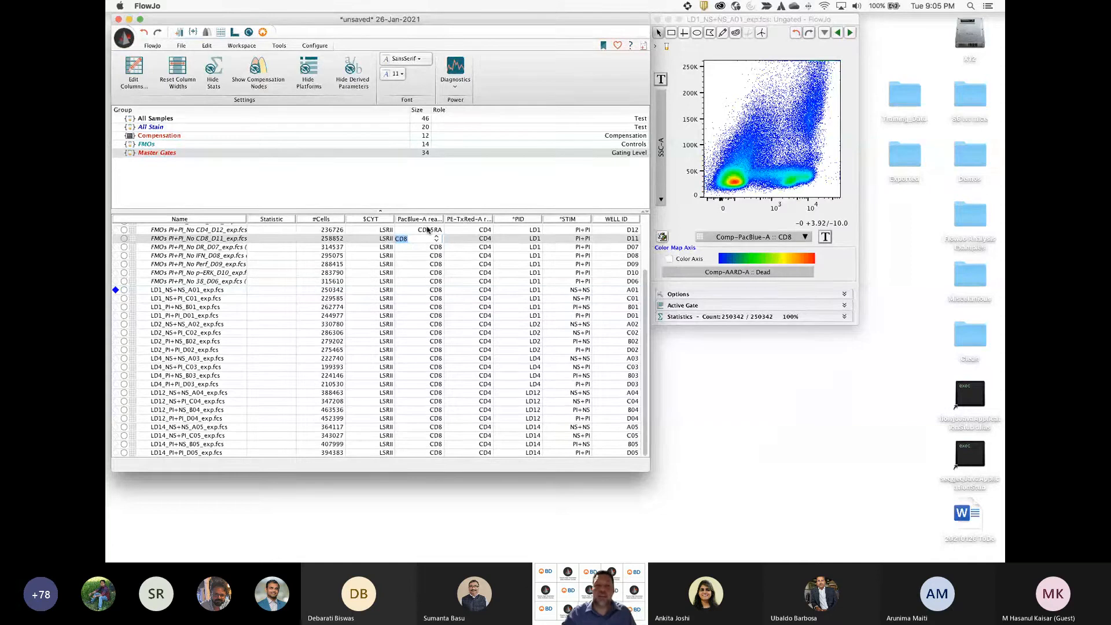
{"action": "left_click", "coordinate": [242, 46]}
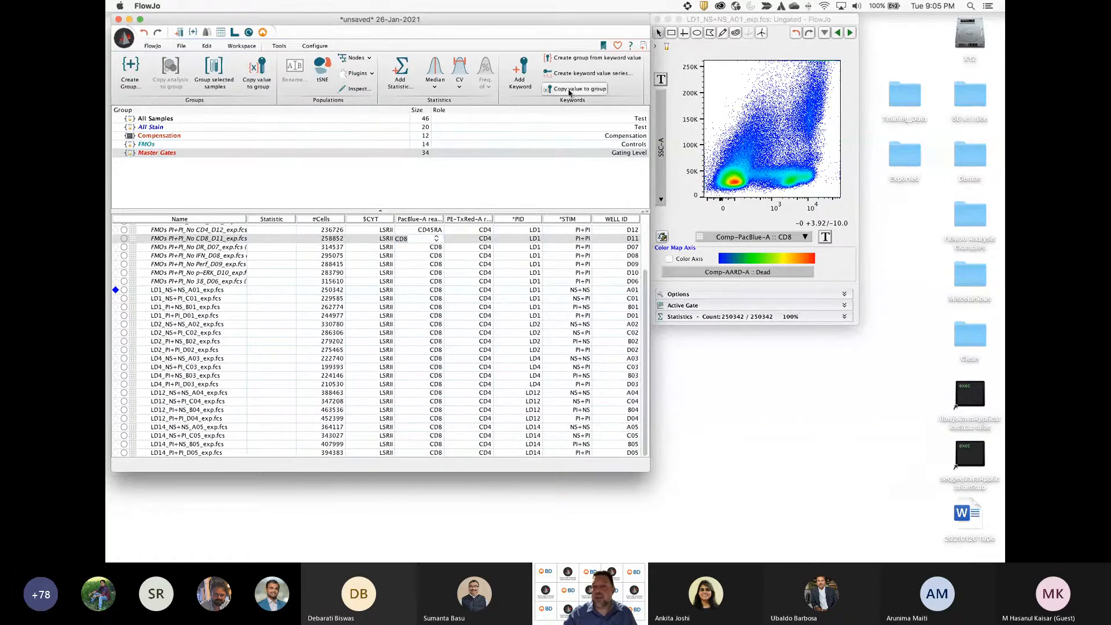
{"action": "left_click", "coordinate": [445, 231]}
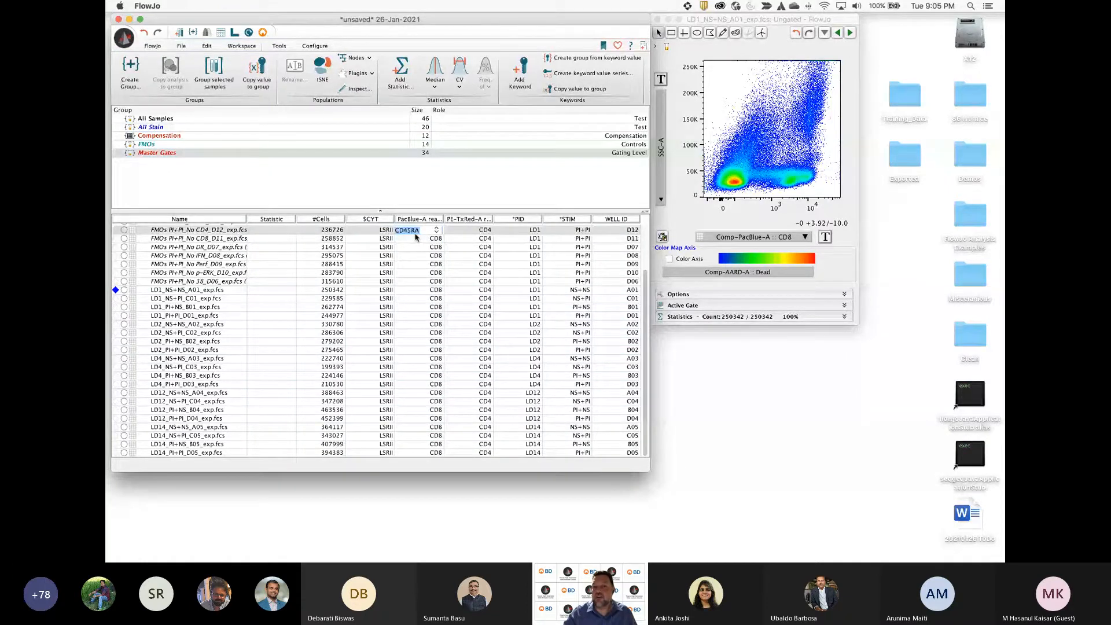
{"action": "key", "text": "Return"}
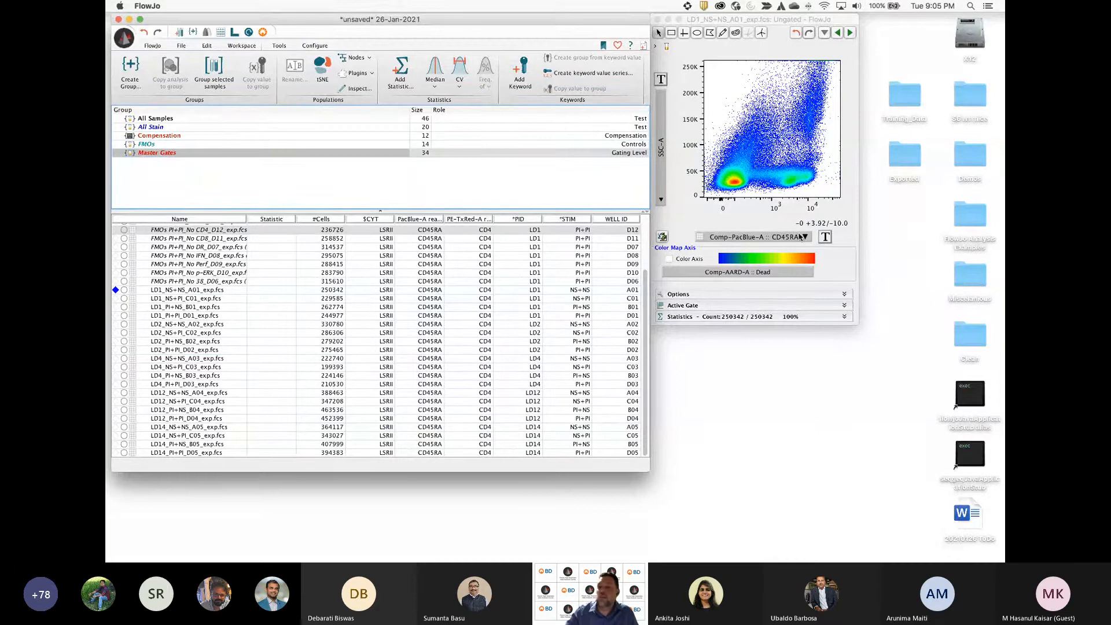
Set the PacBlue-A reagent value of sample FMOs PI+PI_No CD4_D12_exp.fcs to CD8 and copy it to the whole Master Gates group
{"action": "double_click", "coordinate": [405, 264]}
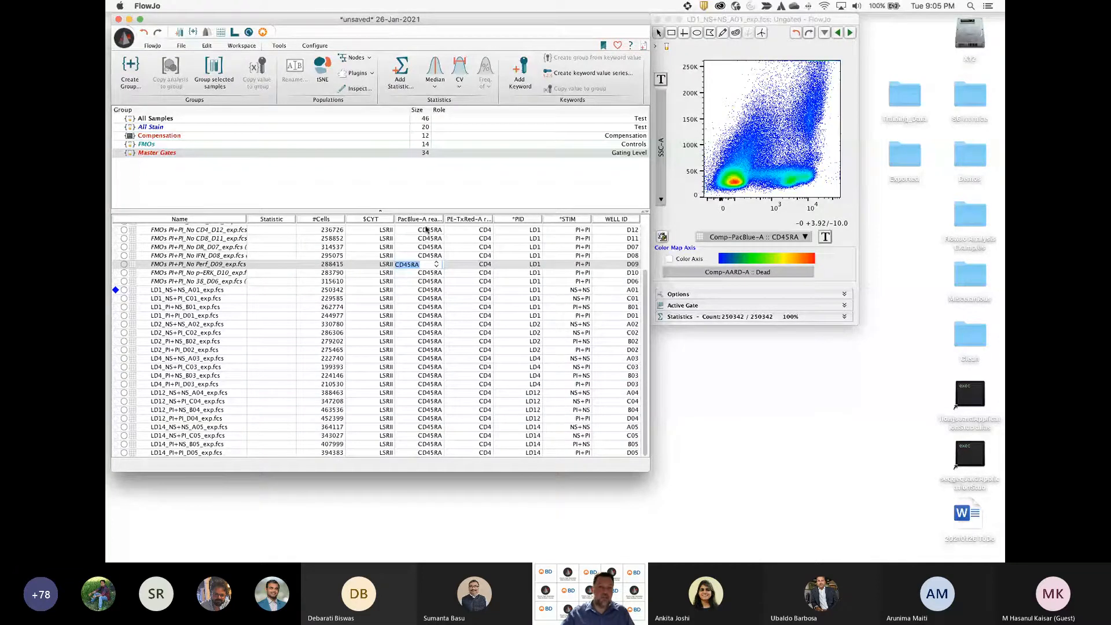
{"action": "left_click", "coordinate": [426, 229]}
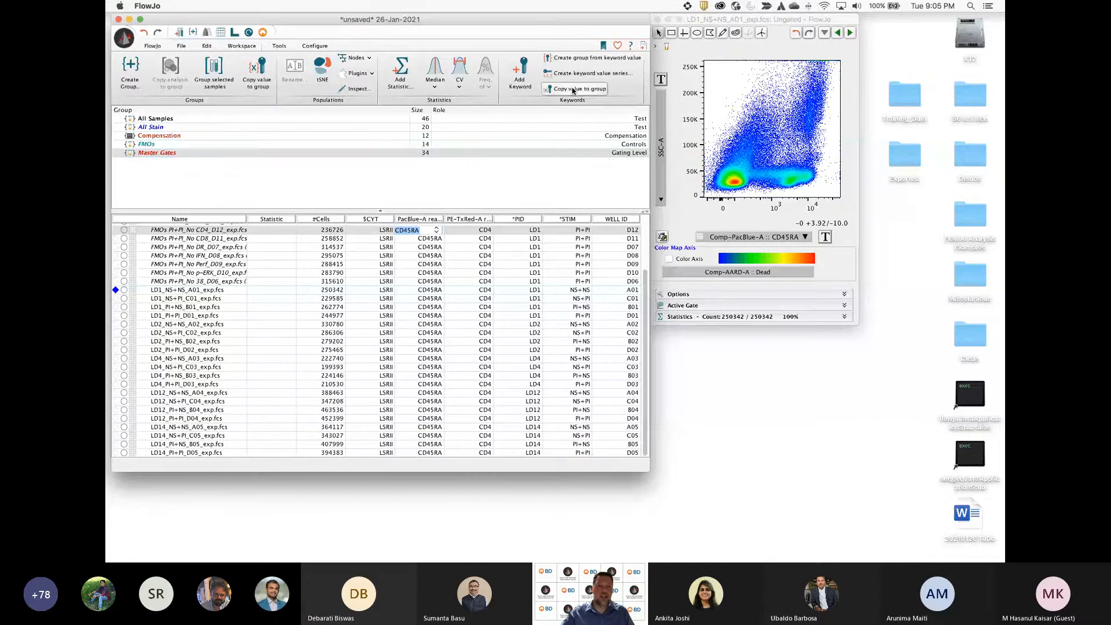
{"action": "type", "text": "CD8"}
{"action": "left_click", "coordinate": [429, 238]}
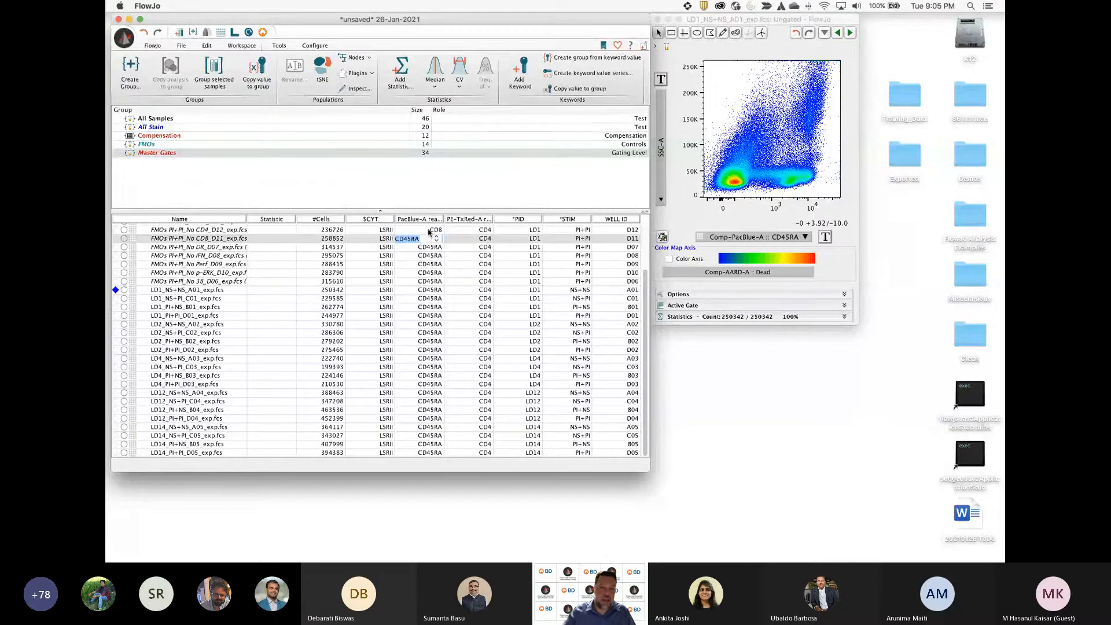
{"action": "left_click", "coordinate": [430, 231]}
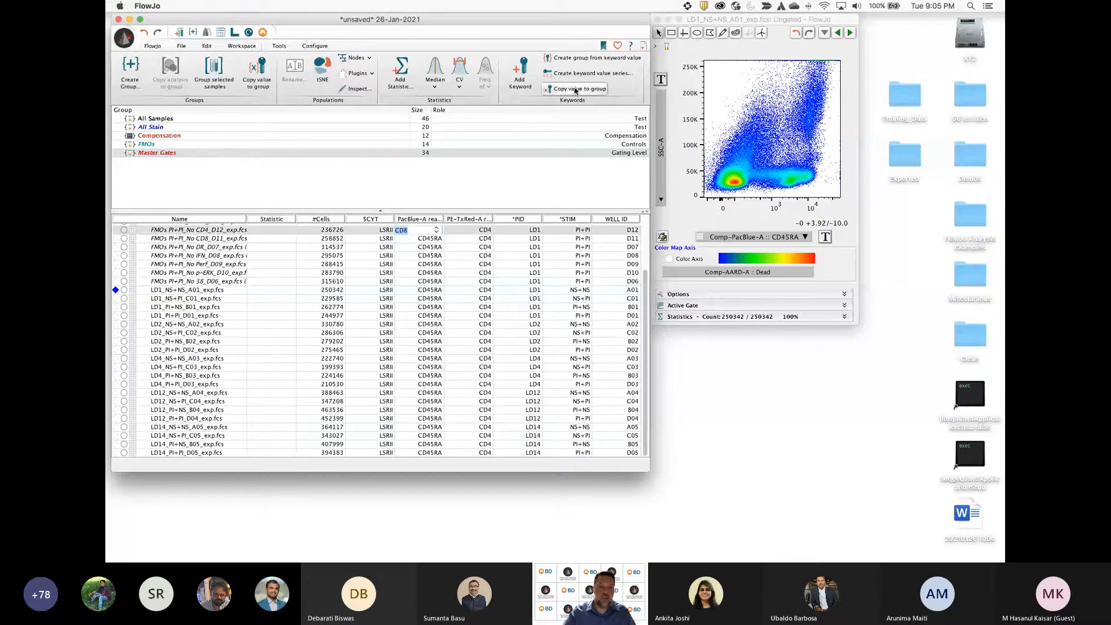
{"action": "left_click", "coordinate": [575, 90]}
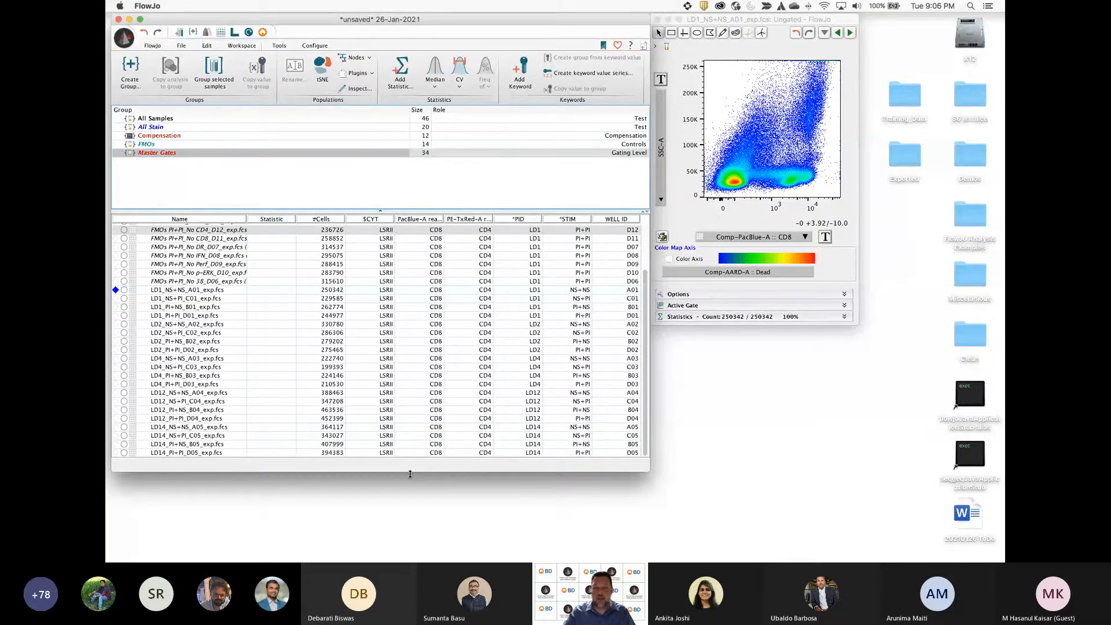
Remove the PacBlue-A reagent, PE-TxRed-A reagent and $CYT columns from the displayed workspace columns and apply the change
{"action": "right_click", "coordinate": [421, 219]}
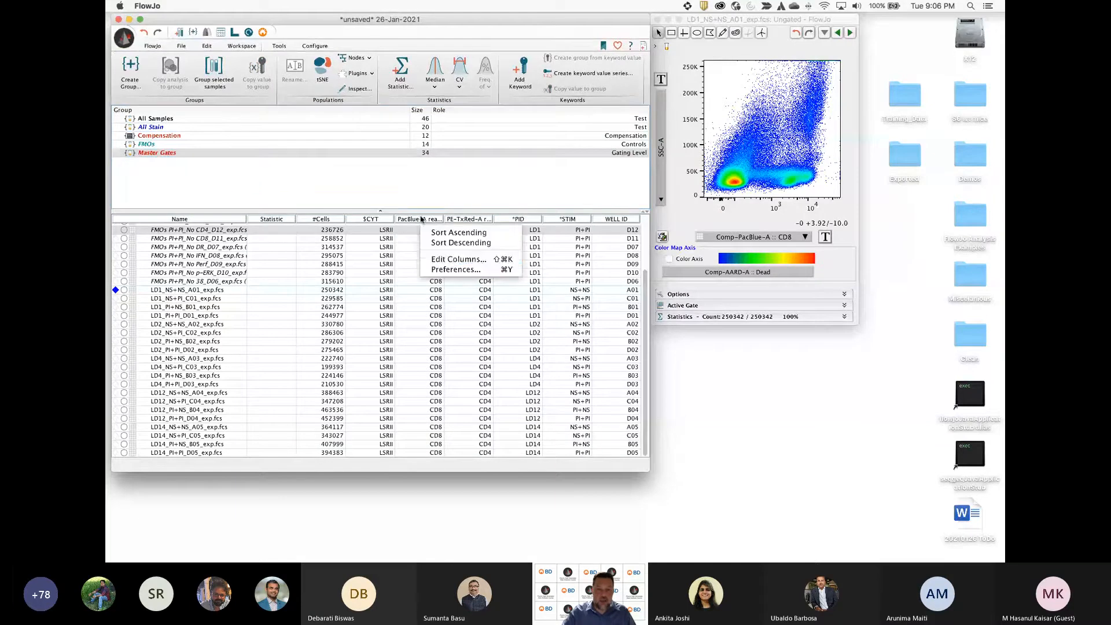
{"action": "left_click", "coordinate": [458, 259]}
{"action": "left_click", "coordinate": [435, 217]}
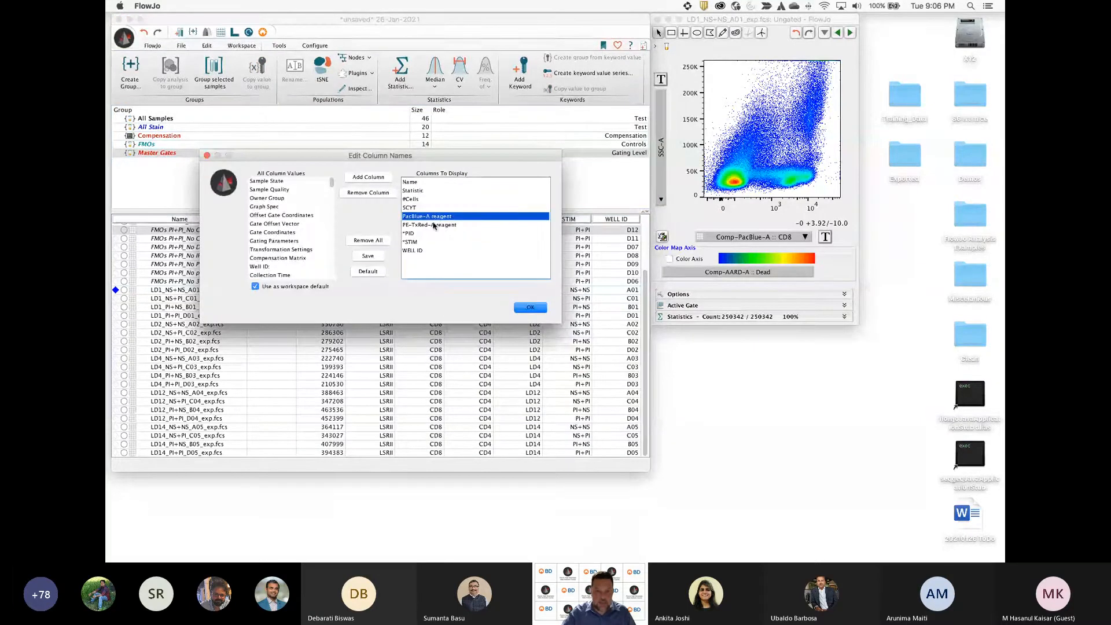
{"action": "left_click", "coordinate": [433, 225], "text": "shift"}
{"action": "left_click", "coordinate": [368, 192]}
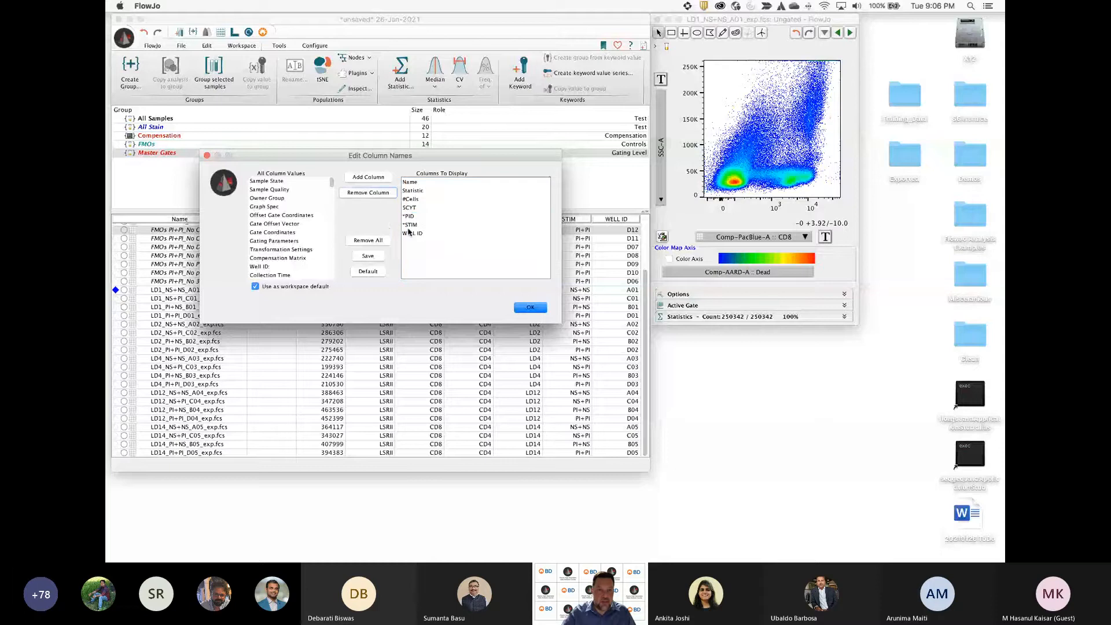
{"action": "left_click", "coordinate": [410, 207]}
{"action": "left_click", "coordinate": [368, 192]}
{"action": "left_click", "coordinate": [530, 307]}
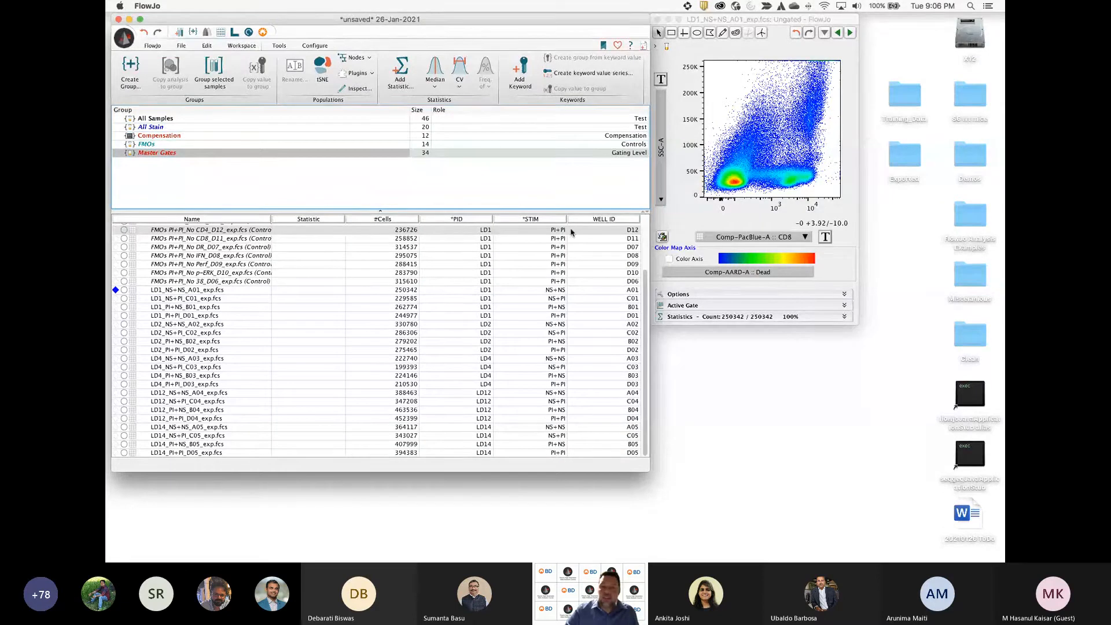
Add a new keyword named *My Keyword to the samples of the All Stain group
{"action": "left_click", "coordinate": [523, 81]}
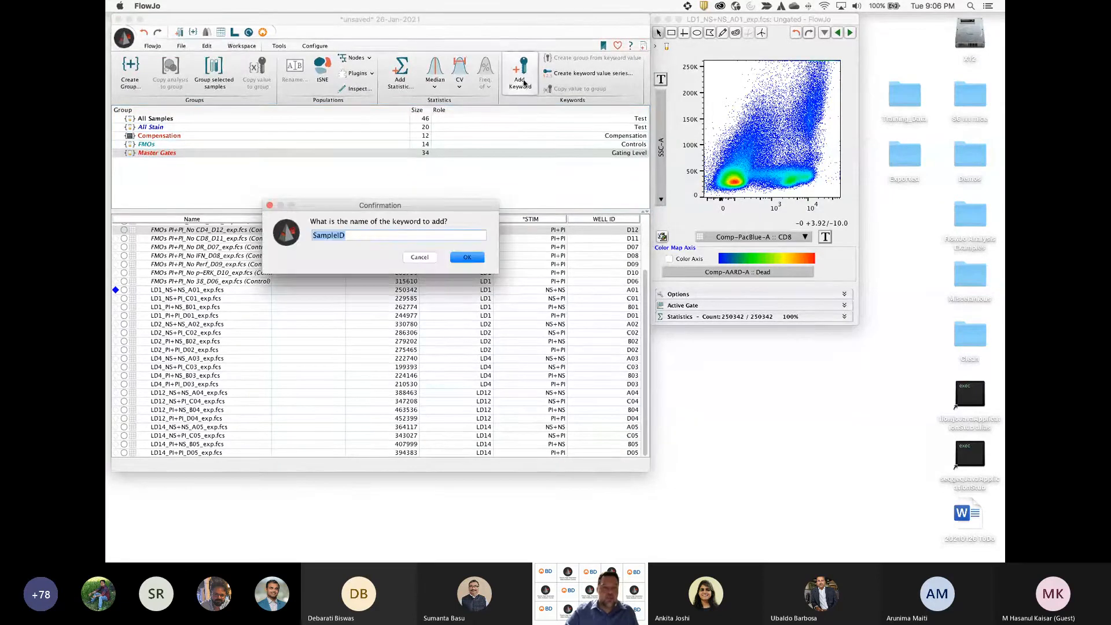
{"action": "left_click", "coordinate": [419, 257]}
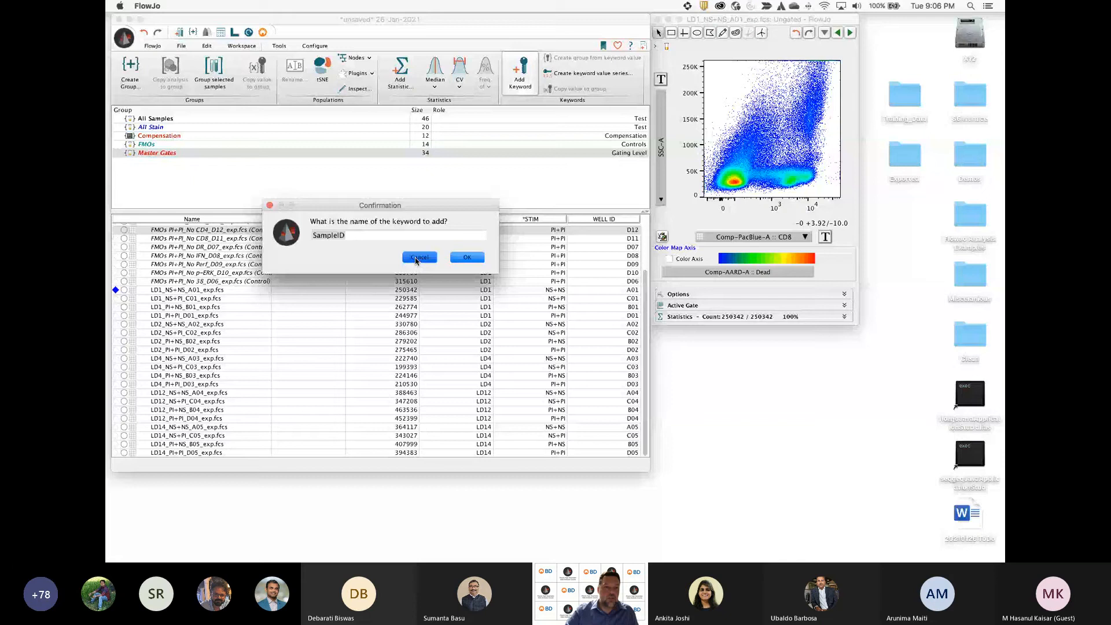
{"action": "left_click", "coordinate": [152, 127]}
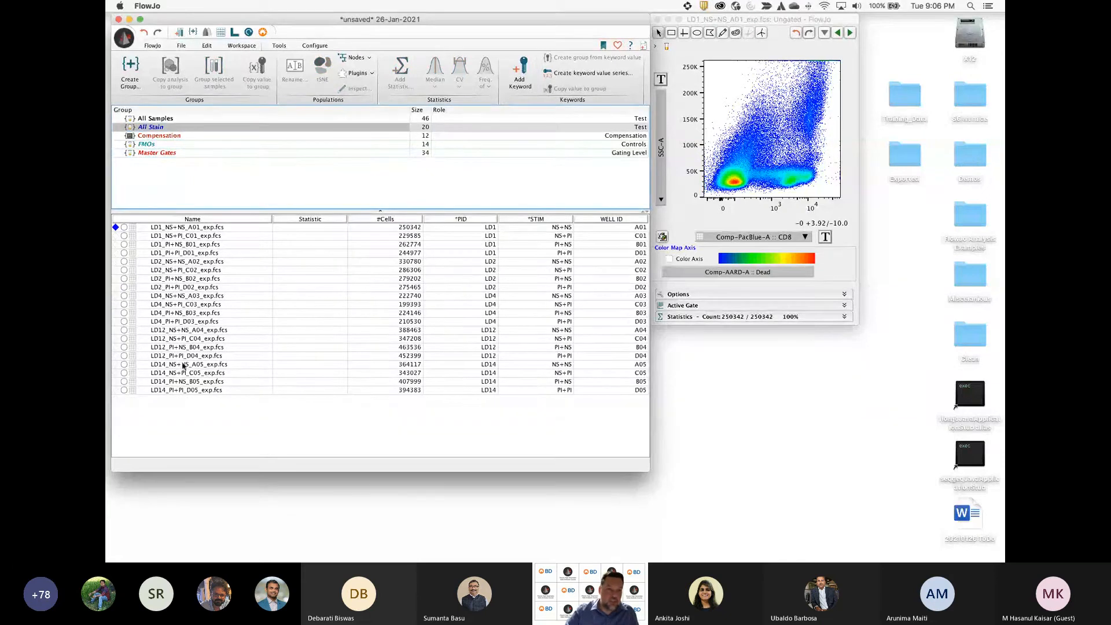
{"action": "left_click", "coordinate": [520, 73]}
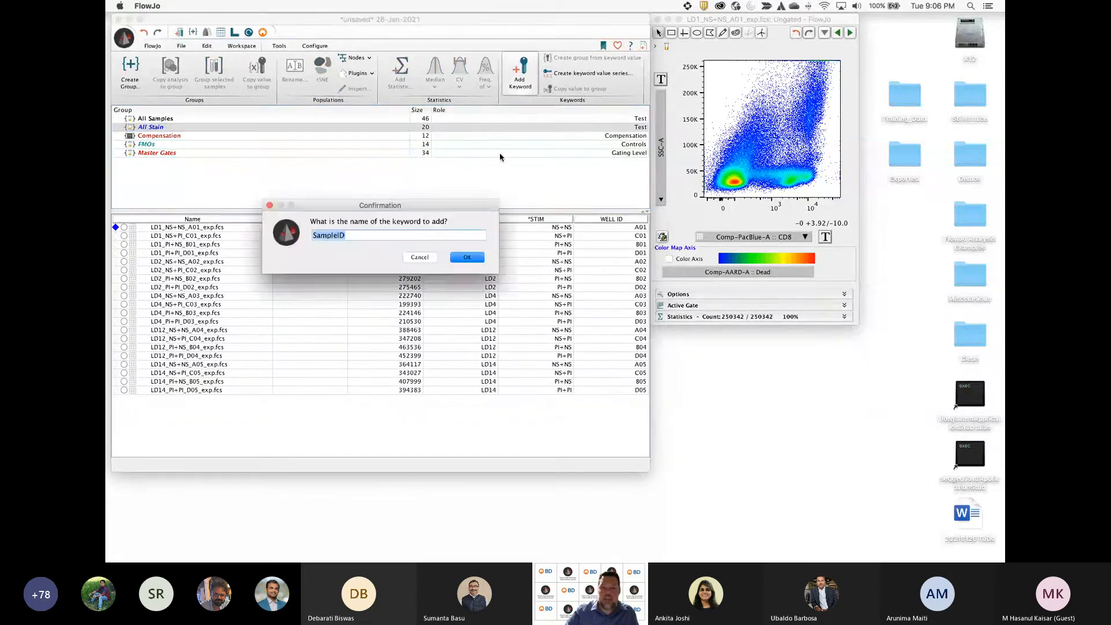
{"action": "type", "text": "*My K"}
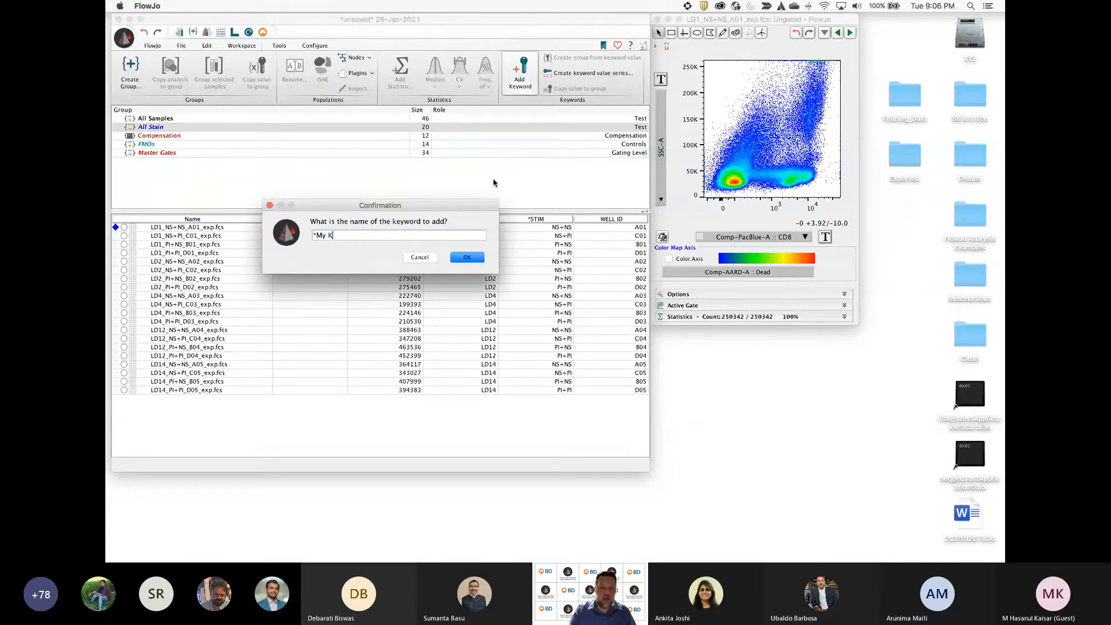
{"action": "type", "text": "eyword"}
{"action": "key", "text": "Return"}
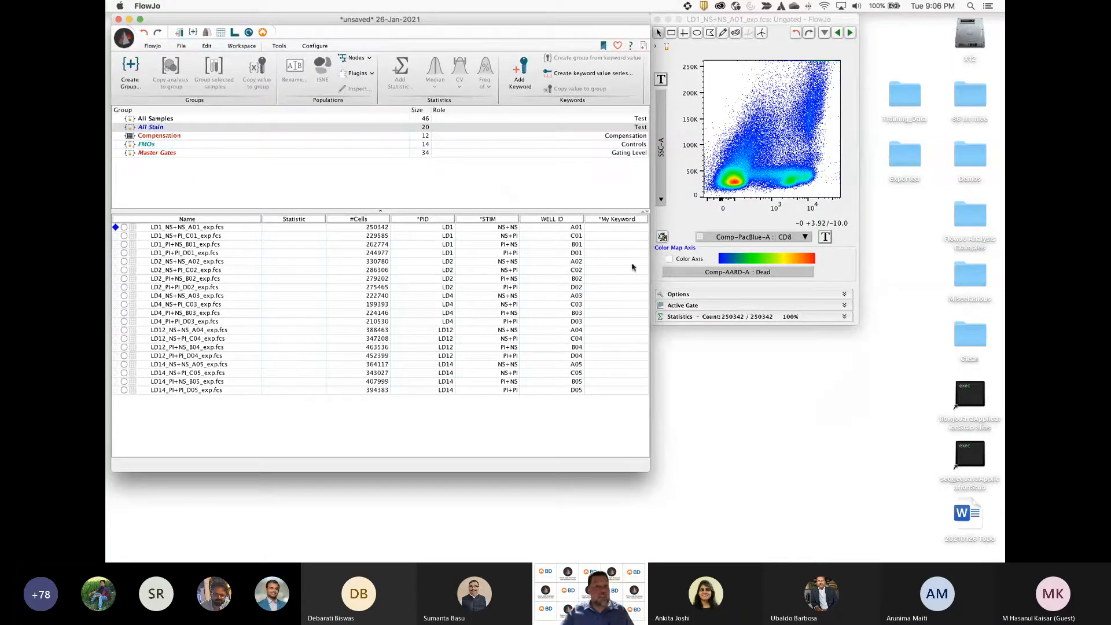
Enter the *My Keyword values 1, 2, 3 and 4 for the four LD1 samples in order
{"action": "double_click", "coordinate": [608, 228]}
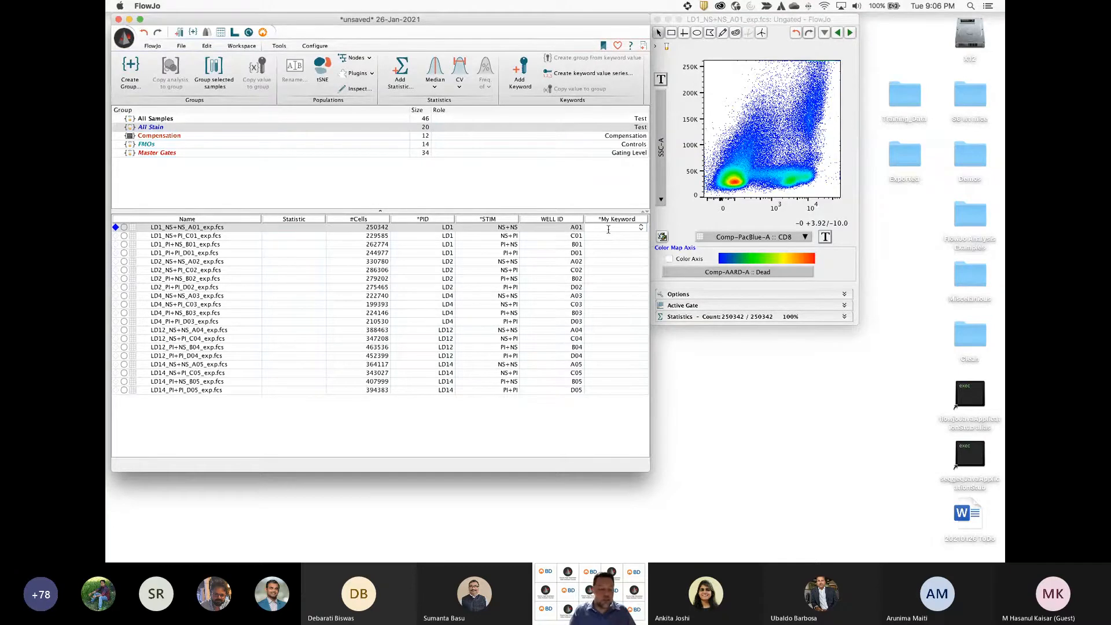
{"action": "type", "text": "1"}
{"action": "key", "text": "Return"}
{"action": "type", "text": "2"}
{"action": "key", "text": "Return"}
{"action": "type", "text": "3"}
{"action": "key", "text": "Return"}
{"action": "type", "text": "4"}
{"action": "key", "text": "Return"}
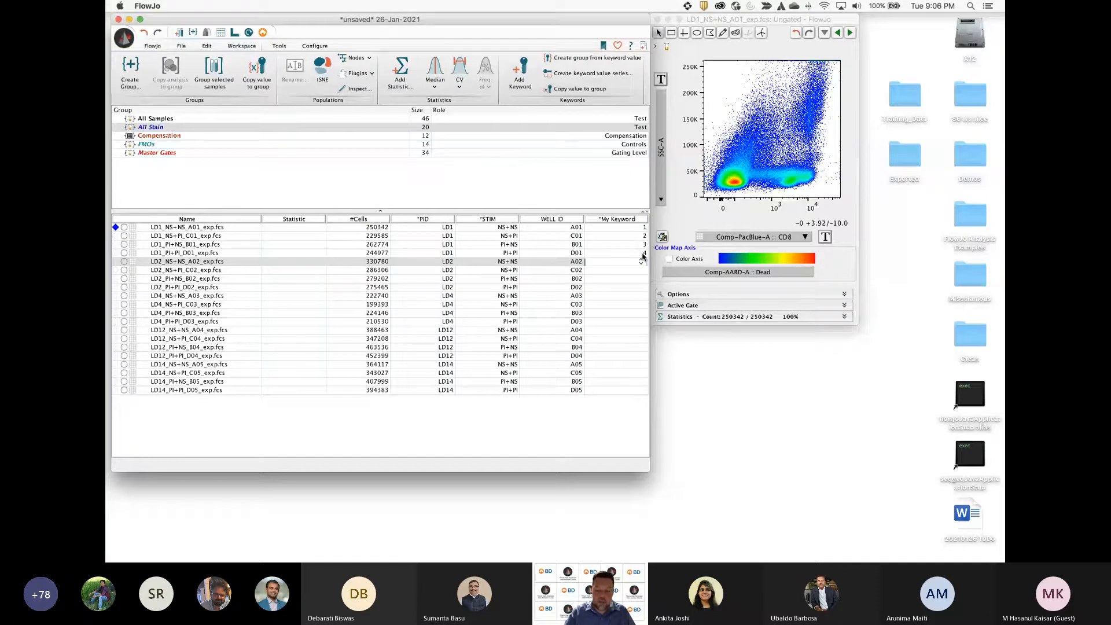
Set the *My Keyword value of all four LD1 samples to 1
{"action": "left_click", "coordinate": [646, 230]}
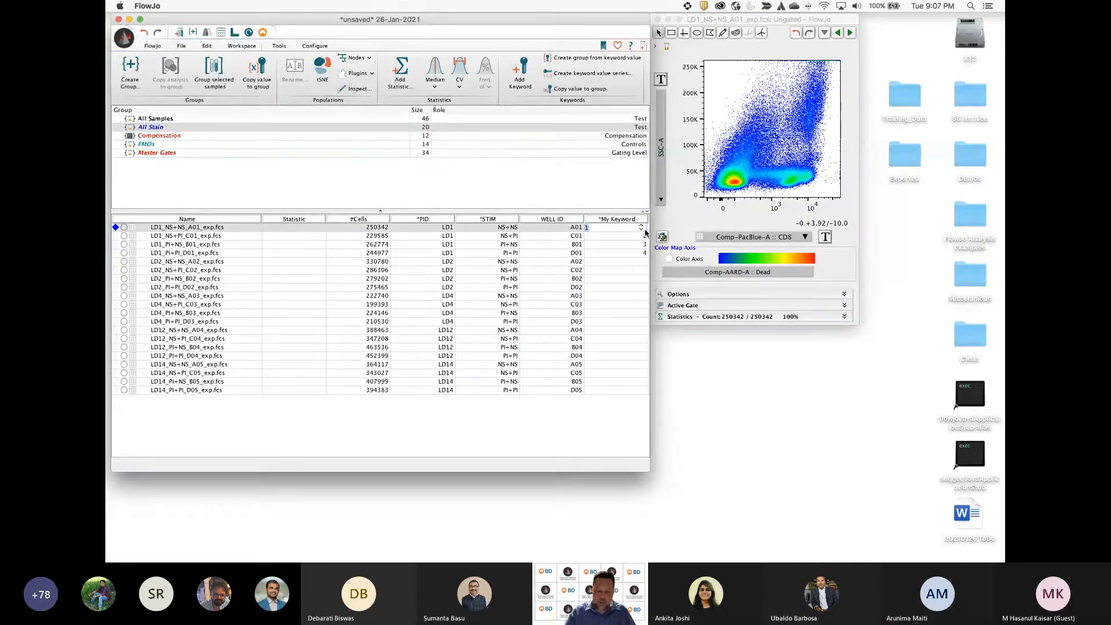
{"action": "type", "text": "1"}
{"action": "key", "text": "Return"}
{"action": "type", "text": "1"}
{"action": "key", "text": "Return"}
{"action": "type", "text": "1"}
{"action": "key", "text": "Return"}
{"action": "type", "text": "1"}
{"action": "key", "text": "Return"}
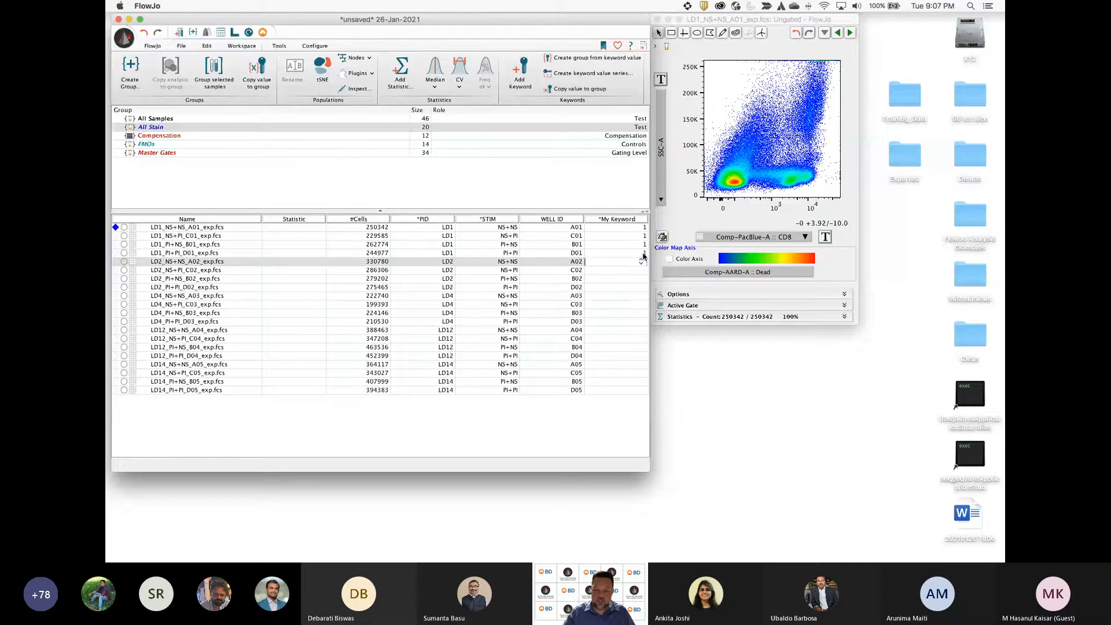
Set the *My Keyword value of all four LD2 samples to 2
{"action": "type", "text": "2"}
{"action": "key", "text": "Return"}
{"action": "type", "text": "2"}
{"action": "key", "text": "Return"}
{"action": "type", "text": "2"}
{"action": "key", "text": "Return"}
{"action": "type", "text": "2"}
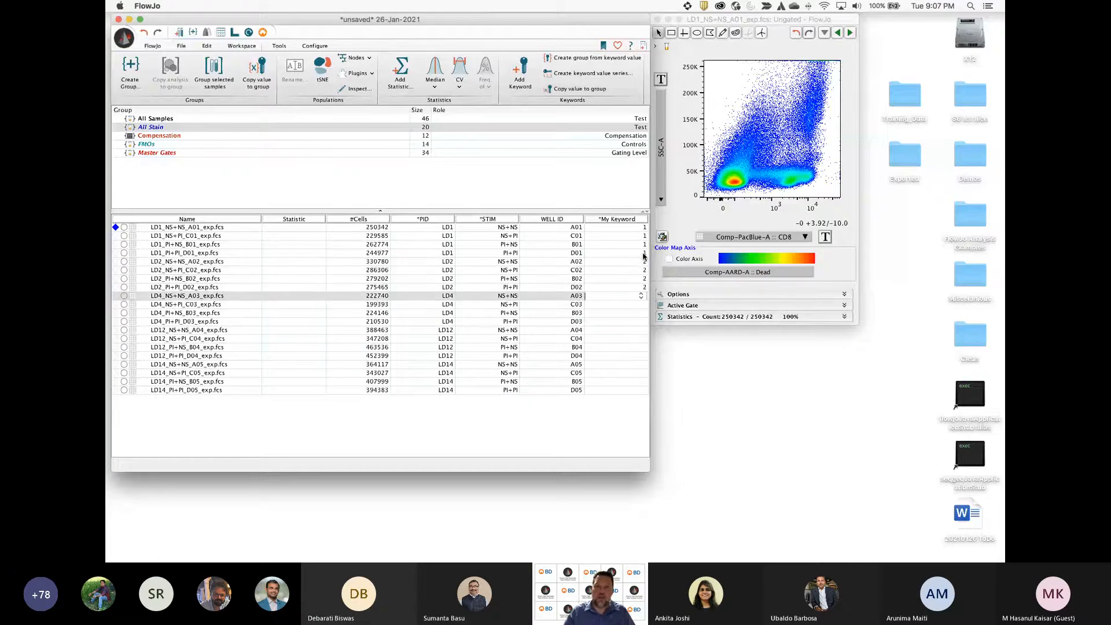
Start a numerical value series for *My Keyword from sample LD1_NS+NS_A01_exp.fcs, using each value 4 times before changing
{"action": "left_click", "coordinate": [599, 227]}
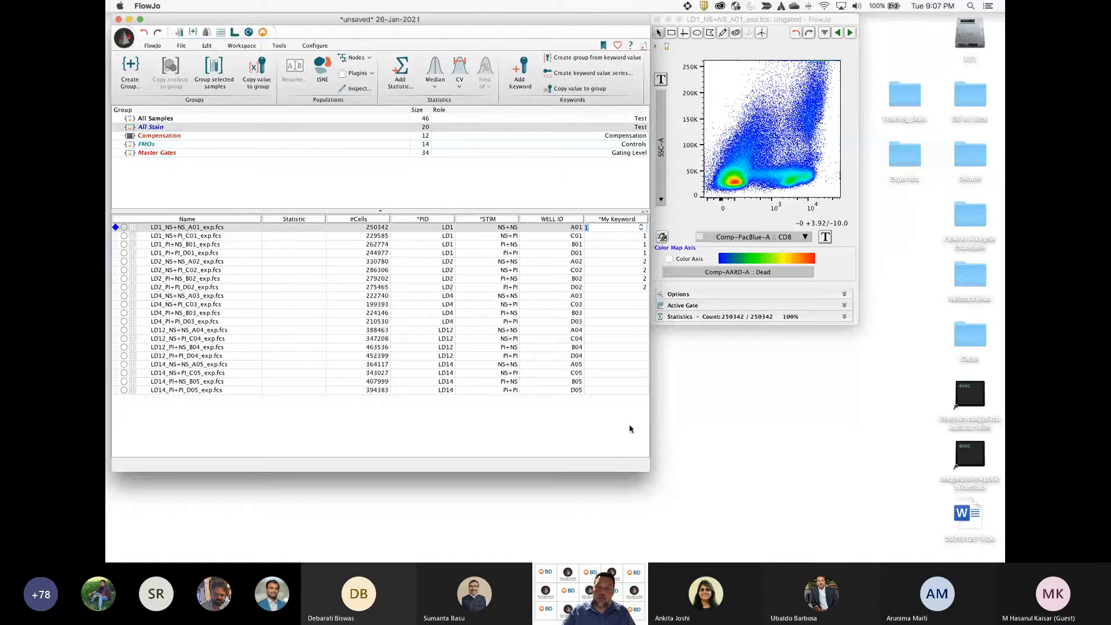
{"action": "left_click", "coordinate": [599, 73]}
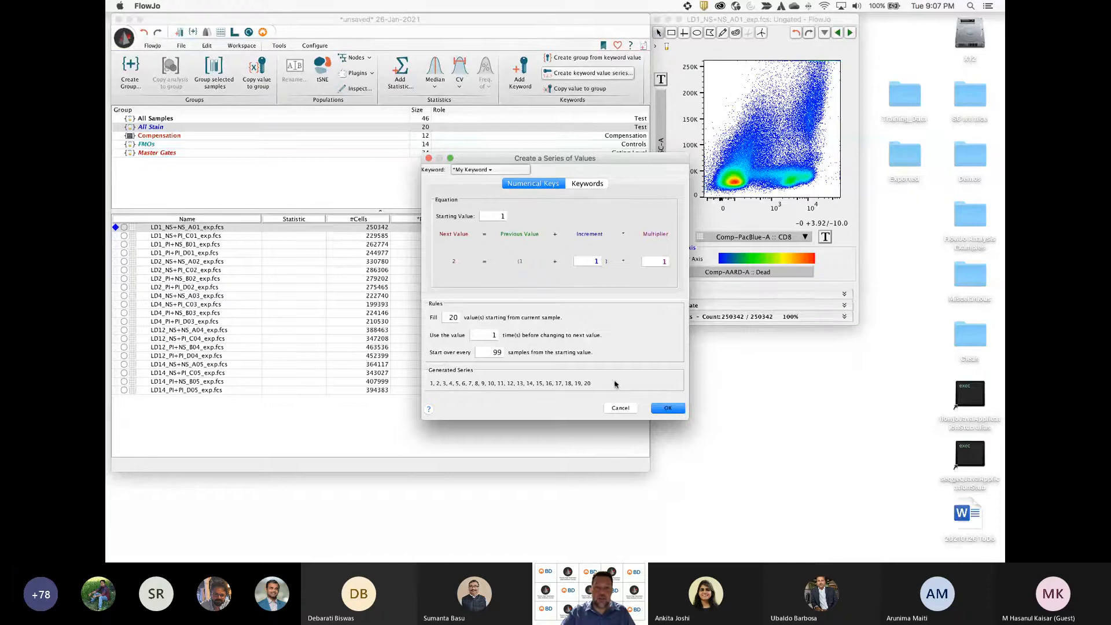
{"action": "left_click", "coordinate": [596, 184]}
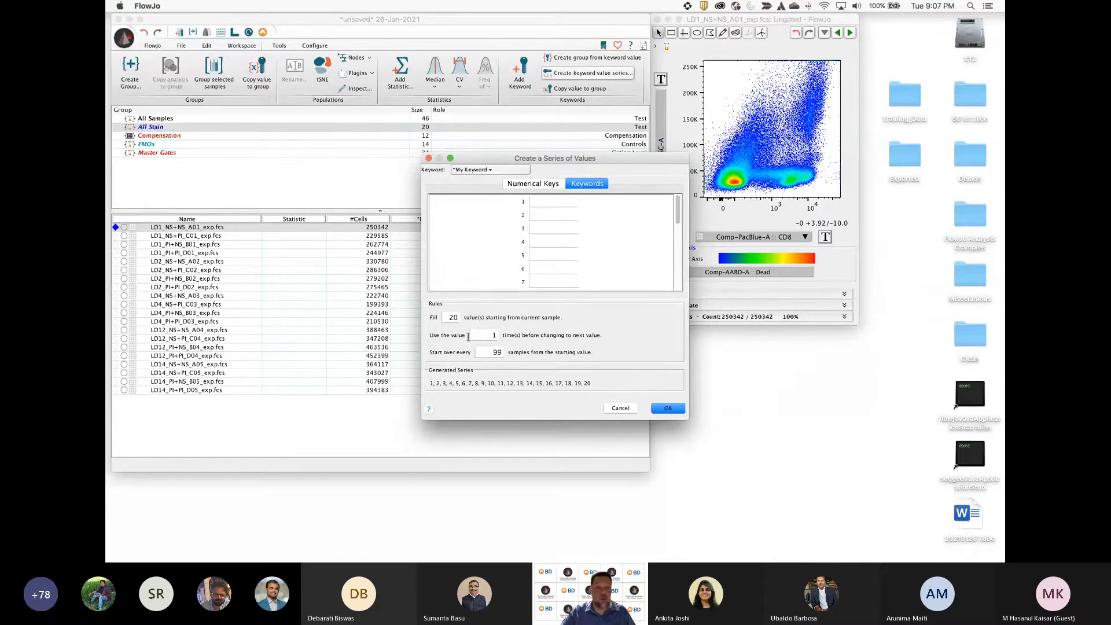
{"action": "left_click", "coordinate": [541, 184]}
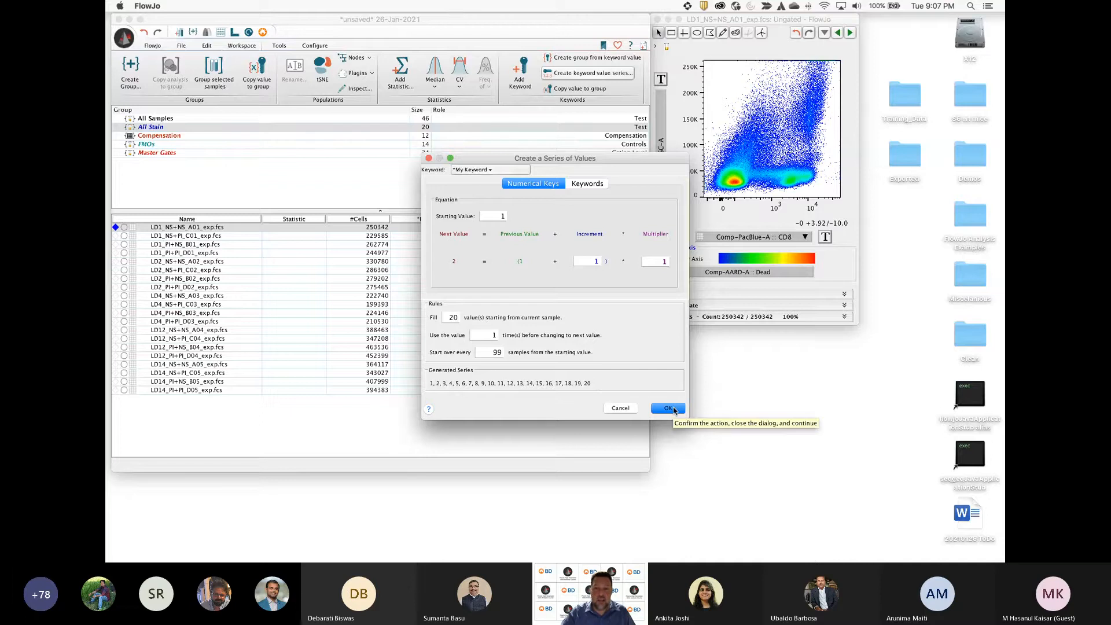
{"action": "double_click", "coordinate": [492, 335]}
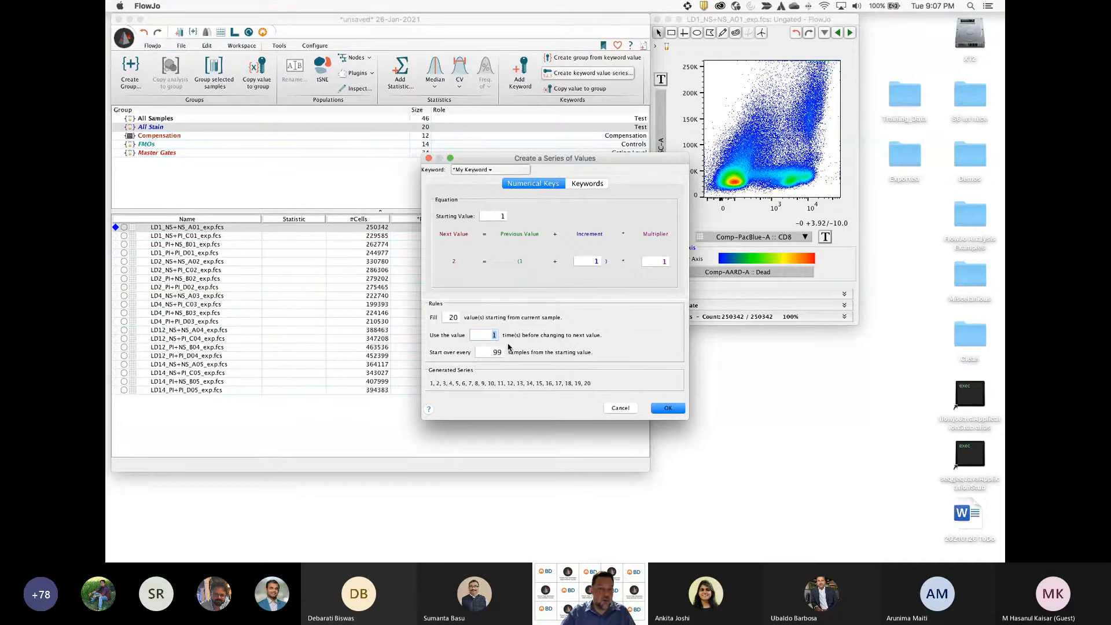
{"action": "type", "text": "4"}
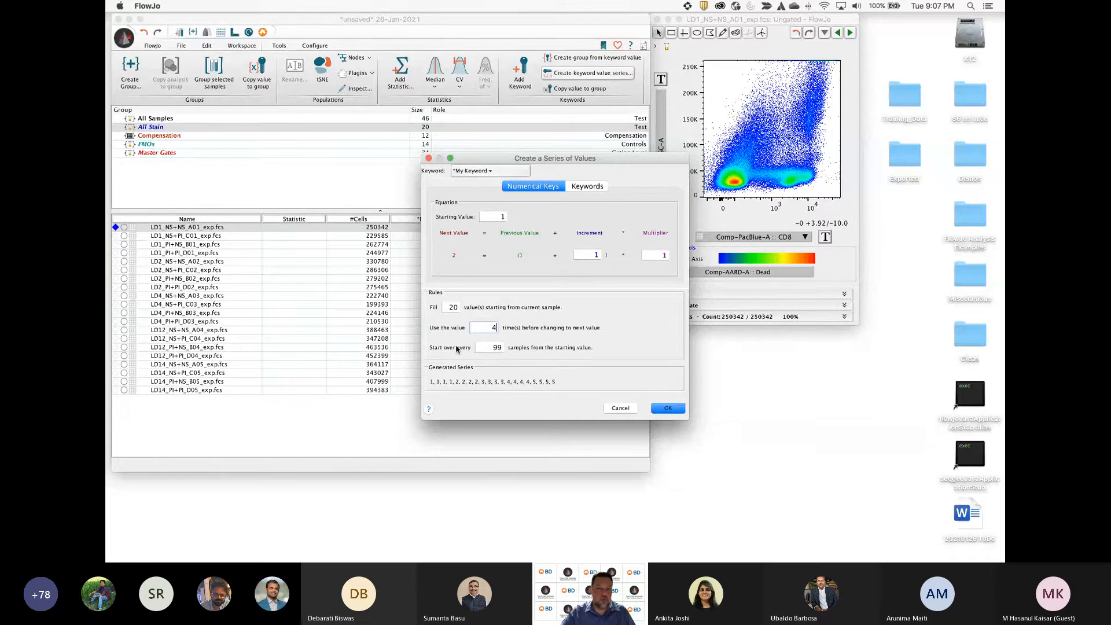
Set the series to use each value 1 time and start over every 4 samples, and apply it to *My Keyword
{"action": "left_click_drag", "start_coordinate": [551, 167], "coordinate": [709, 166]}
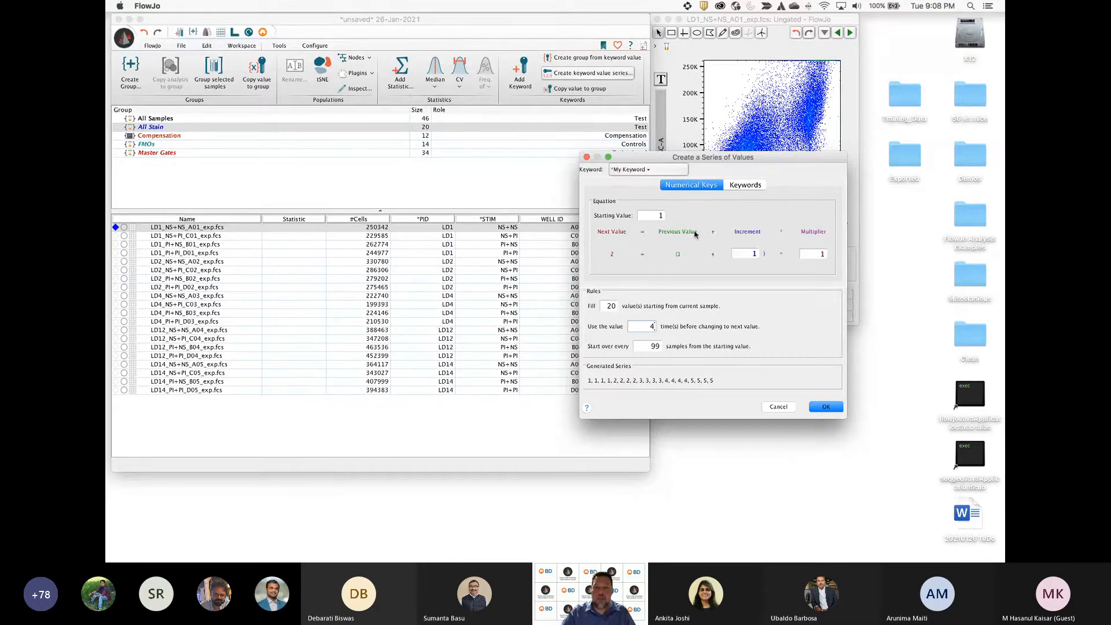
{"action": "double_click", "coordinate": [655, 326]}
{"action": "type", "text": "1"}
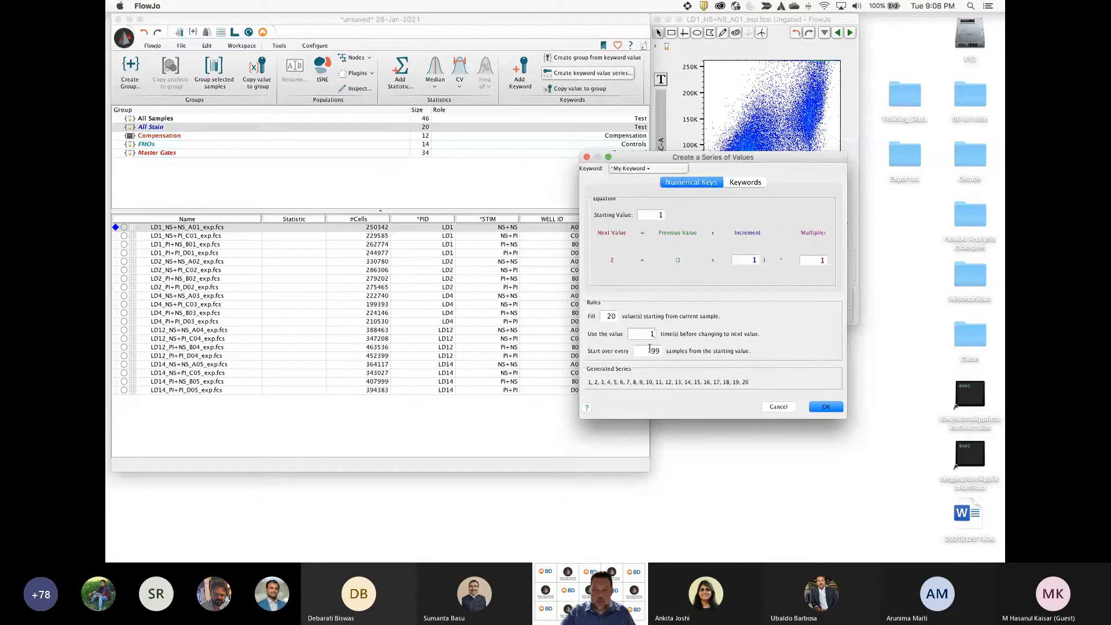
{"action": "double_click", "coordinate": [650, 349]}
{"action": "type", "text": "4"}
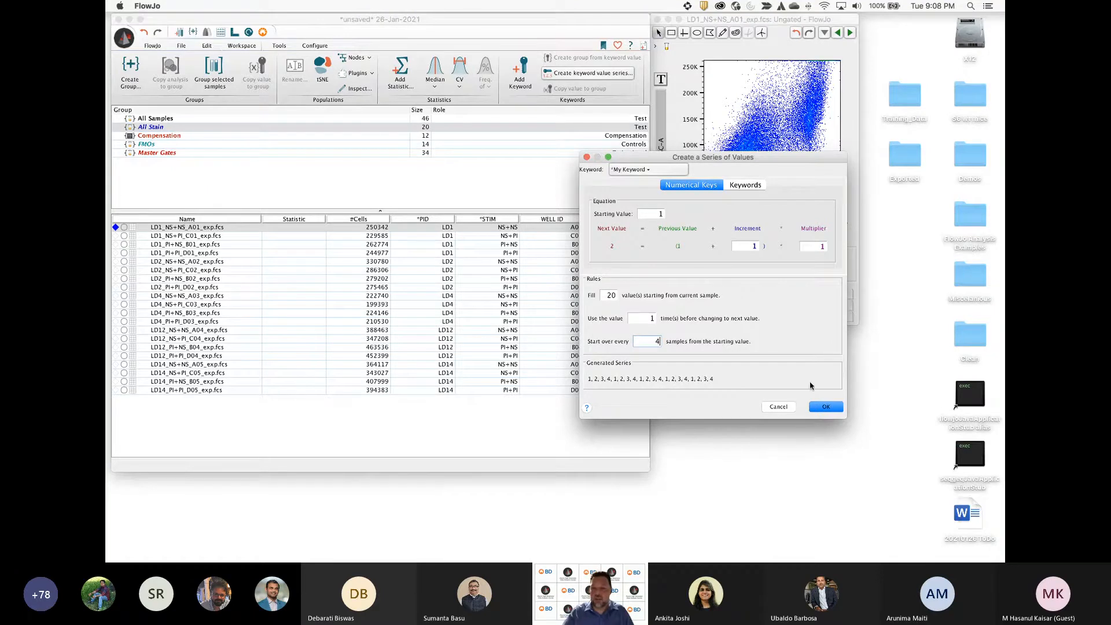
{"action": "left_click", "coordinate": [828, 406]}
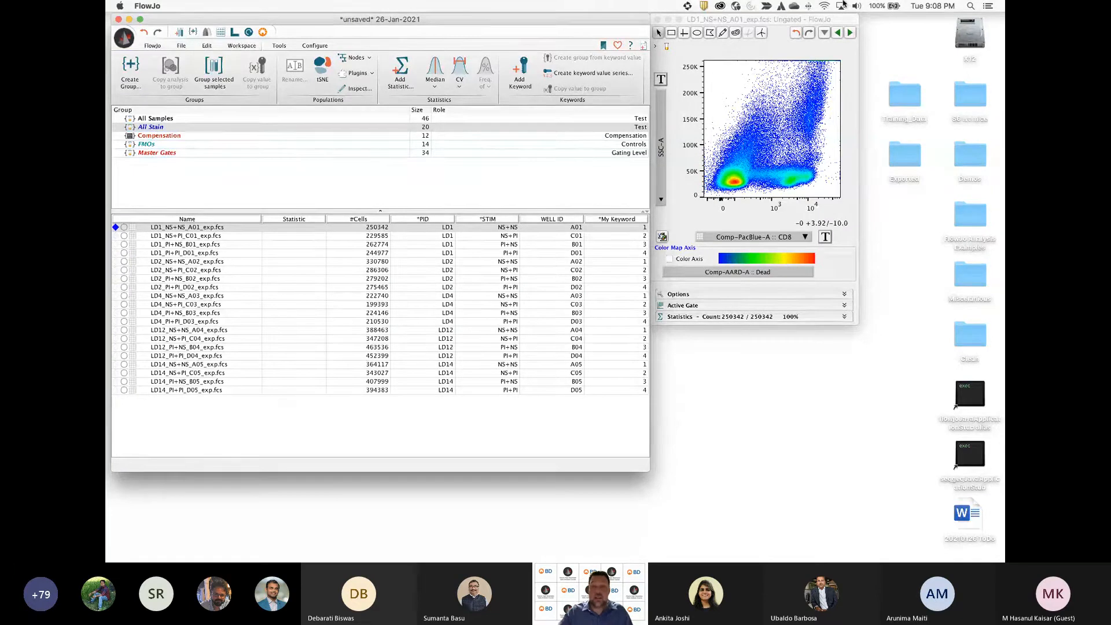
Set the plot of sample LD1_NS+NS_A01_exp.fcs to show FSC-H on the Y axis and FSC-A on the X axis
{"action": "key", "text": "ctrl+Up"}
{"action": "key", "text": "ctrl+Up"}
{"action": "left_click", "coordinate": [662, 148]}
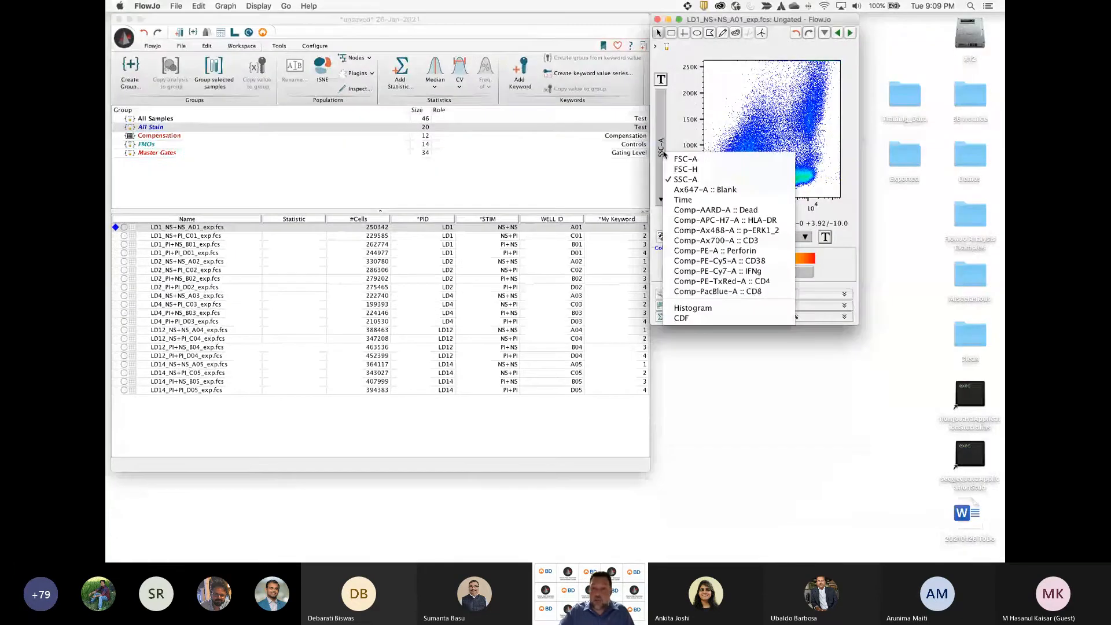
{"action": "left_click", "coordinate": [683, 167]}
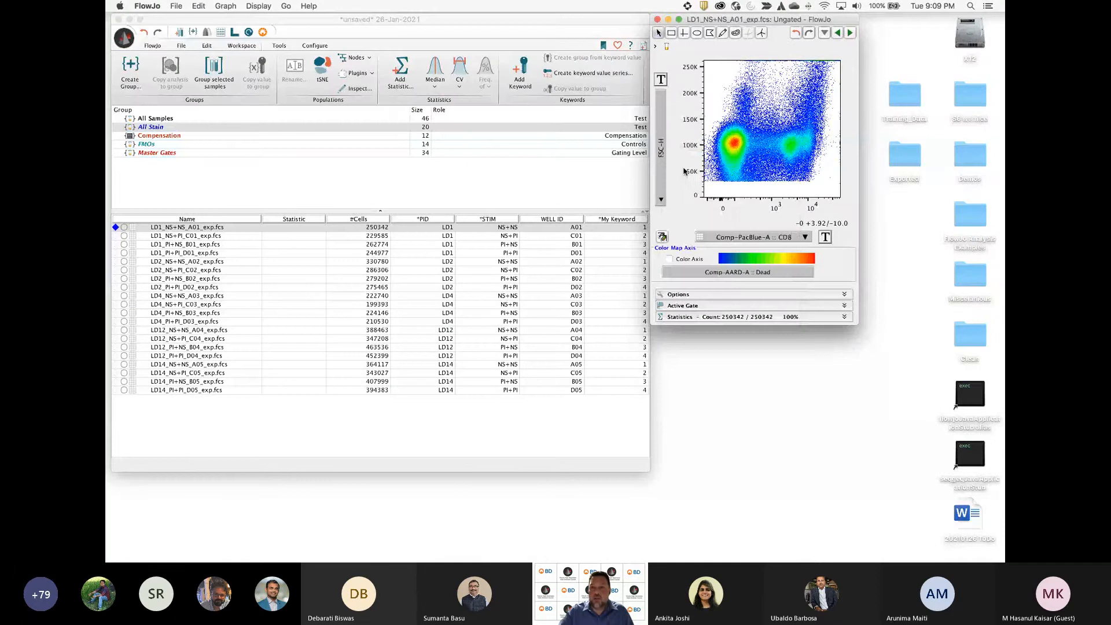
{"action": "left_click", "coordinate": [663, 154]}
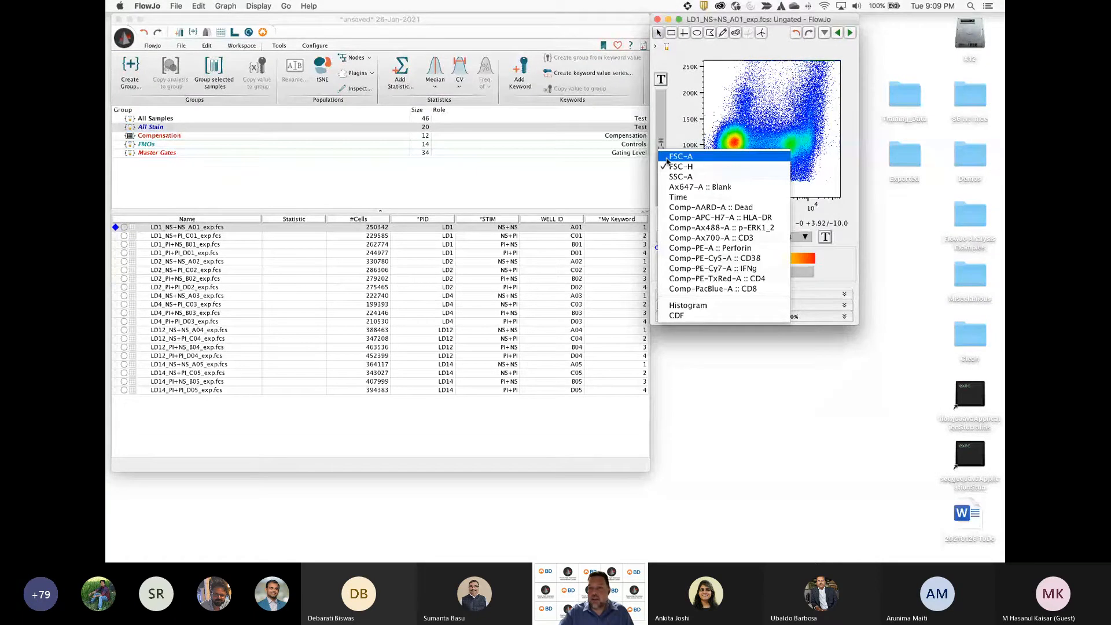
{"action": "left_click", "coordinate": [768, 238]}
{"action": "left_click", "coordinate": [777, 242]}
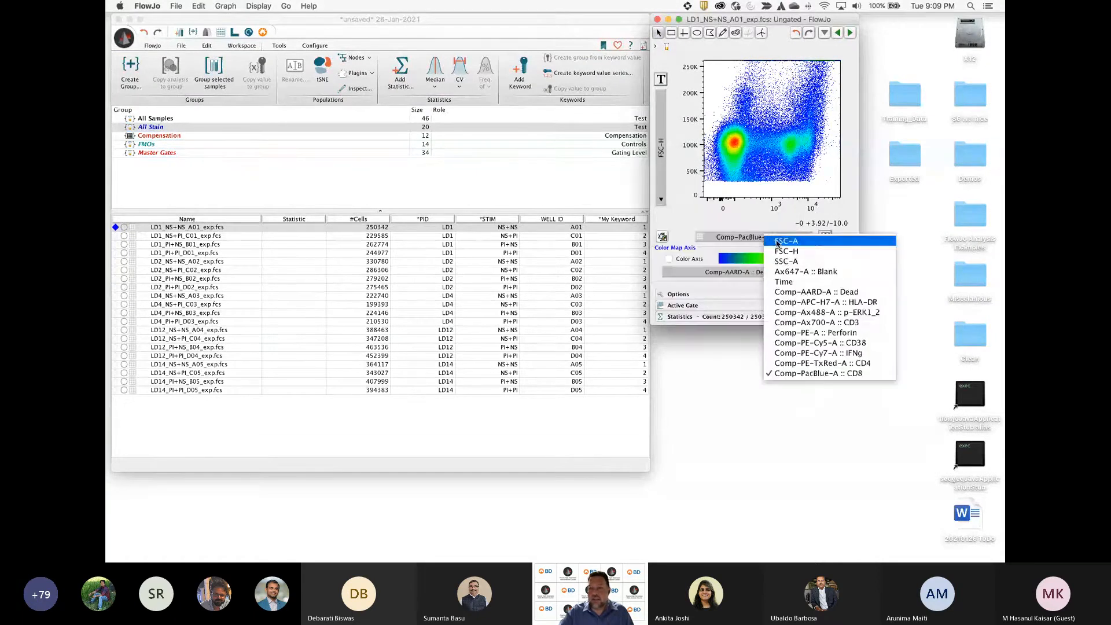
{"action": "left_click", "coordinate": [777, 241]}
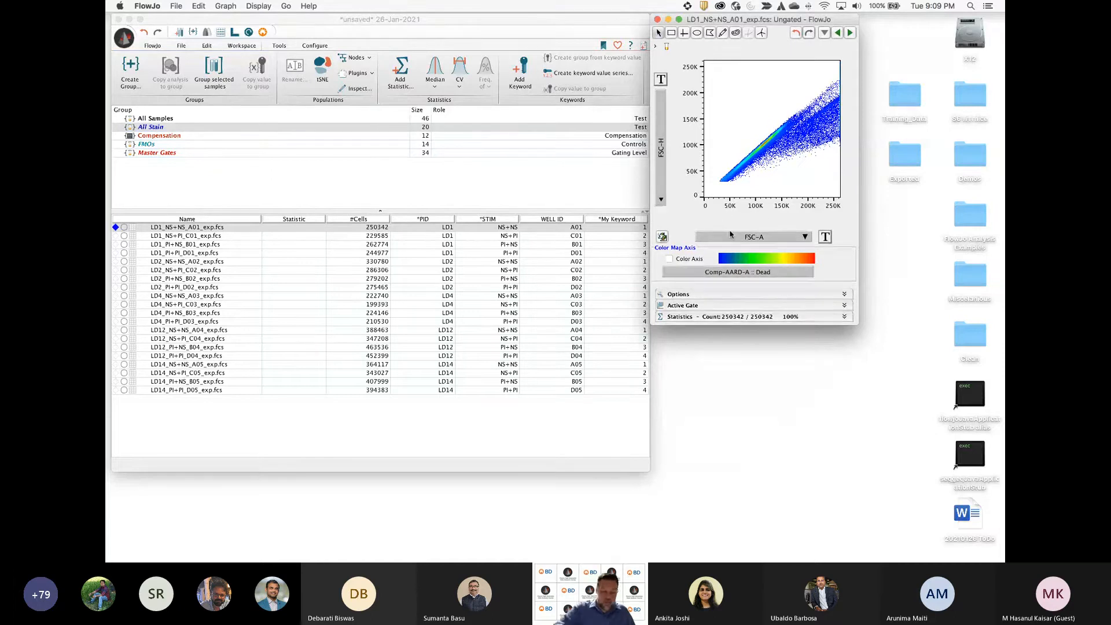
Draw a polygon gate around the diagonal population in the FSC-H versus FSC-A plot and name it Singlets
{"action": "scroll", "coordinate": [730, 235], "scroll_direction": "down", "scroll_amount": 1}
{"action": "scroll", "coordinate": [730, 235], "scroll_direction": "up", "scroll_amount": 1}
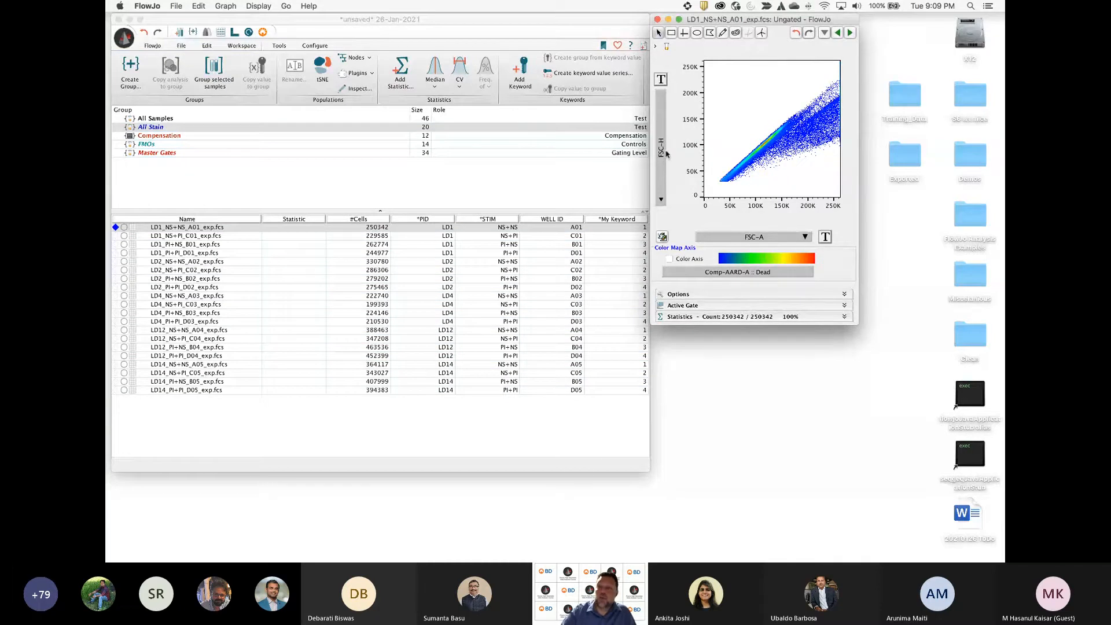
{"action": "left_click", "coordinate": [710, 34]}
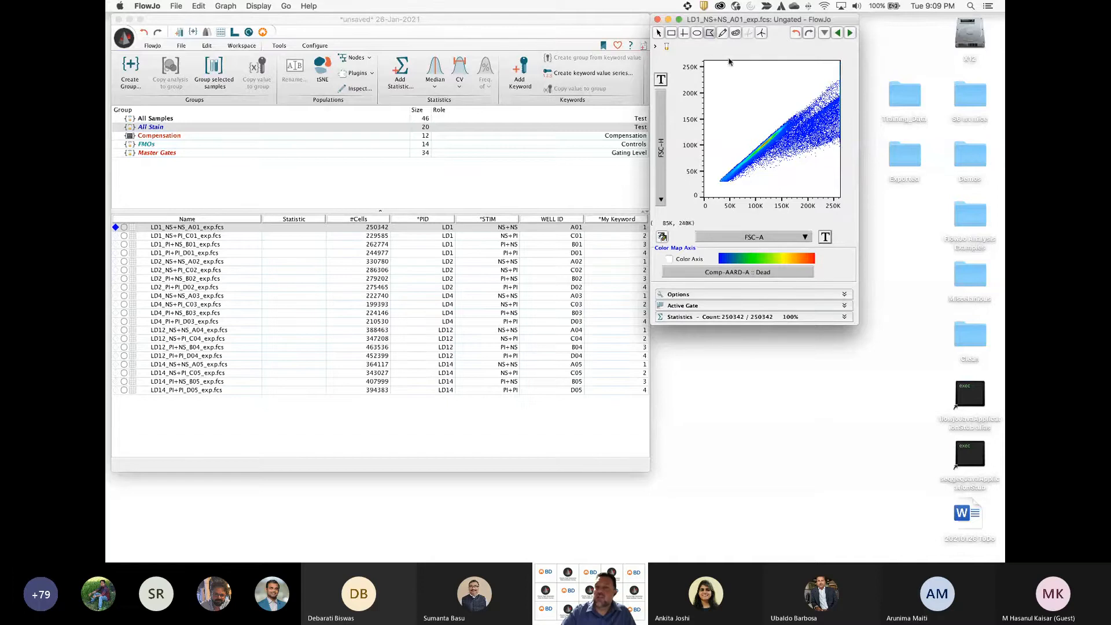
{"action": "left_click", "coordinate": [710, 33]}
{"action": "left_click", "coordinate": [713, 180]}
{"action": "left_click", "coordinate": [828, 80]}
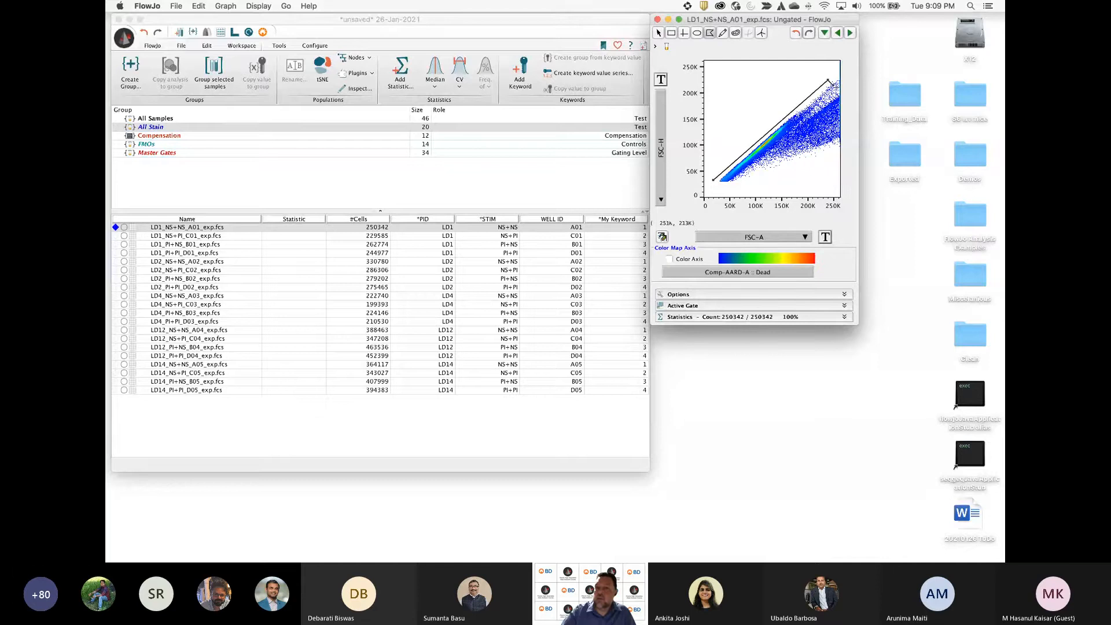
{"action": "left_click", "coordinate": [838, 89]}
{"action": "double_click", "coordinate": [728, 187]}
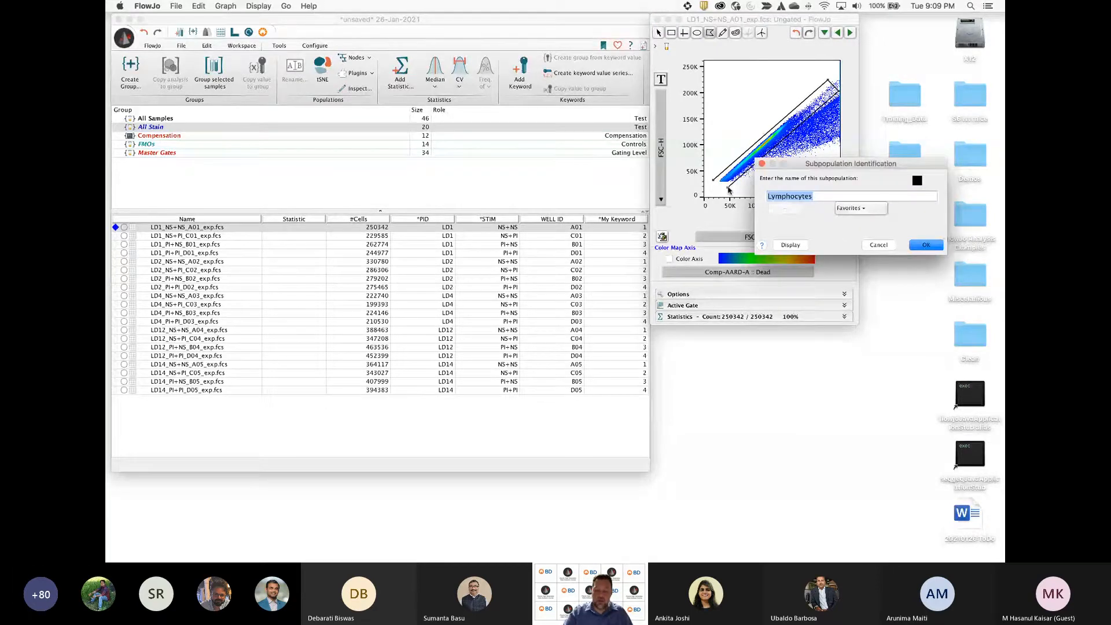
{"action": "type", "text": "Singlets"}
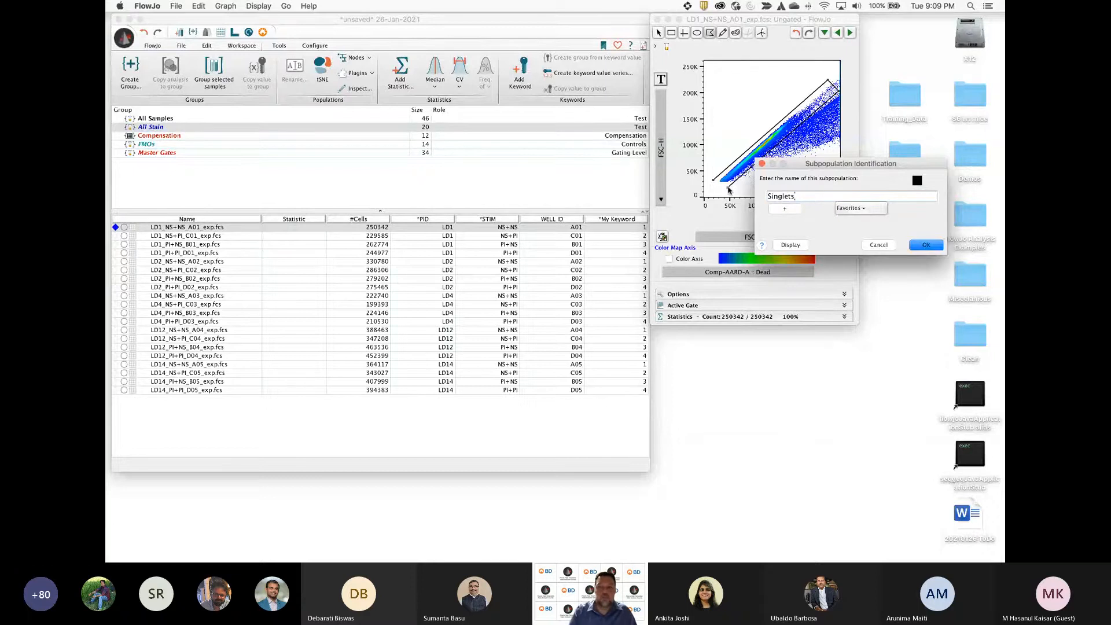
{"action": "key", "text": "Return"}
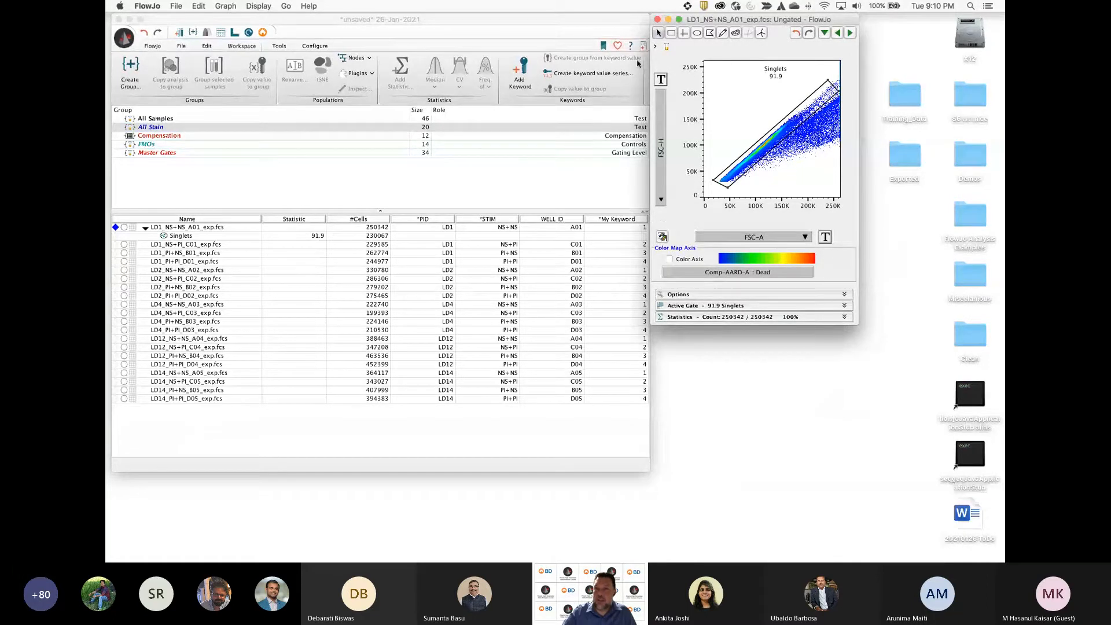
In the Gates preferences, set a thicker gate line weight and a purple tint color, with annotation position ABOVE
{"action": "left_click", "coordinate": [618, 46]}
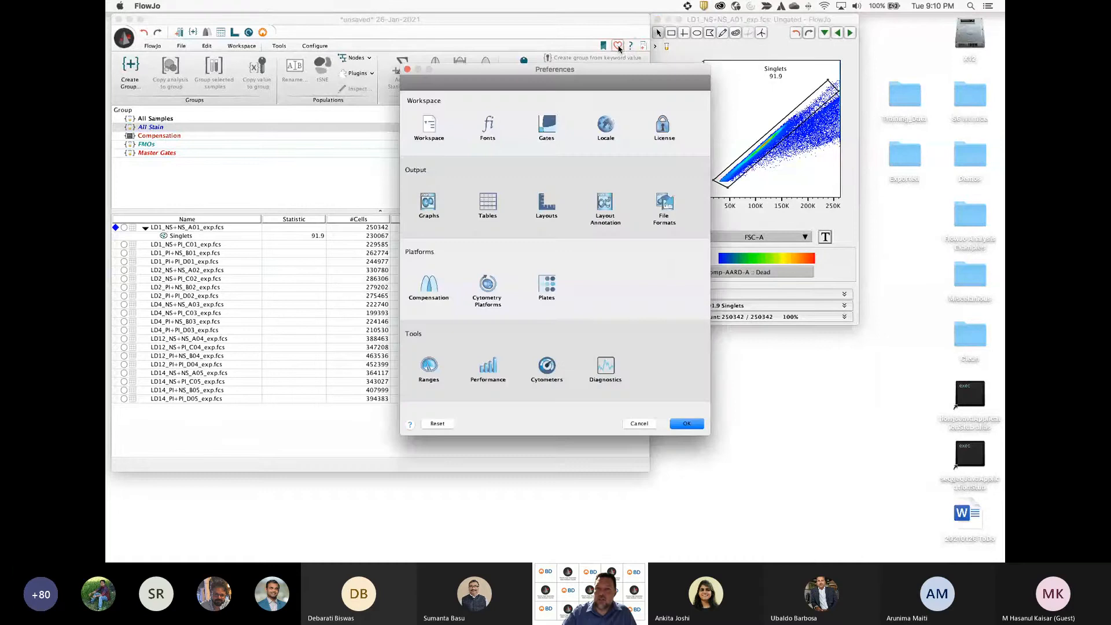
{"action": "left_click_drag", "start_coordinate": [616, 88], "coordinate": [495, 77]}
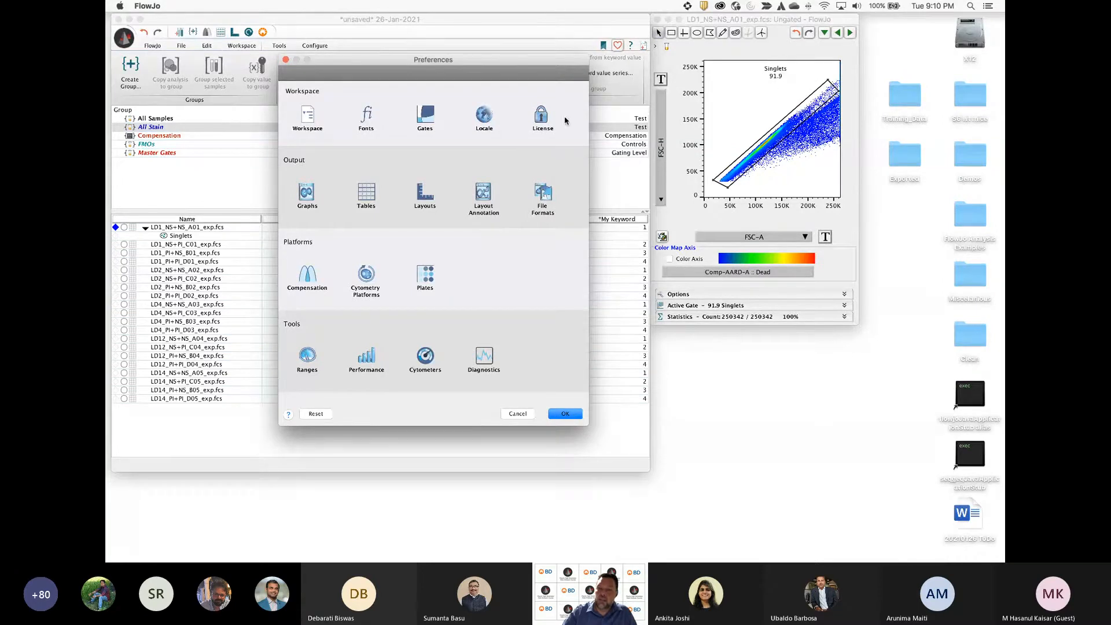
{"action": "left_click", "coordinate": [424, 122]}
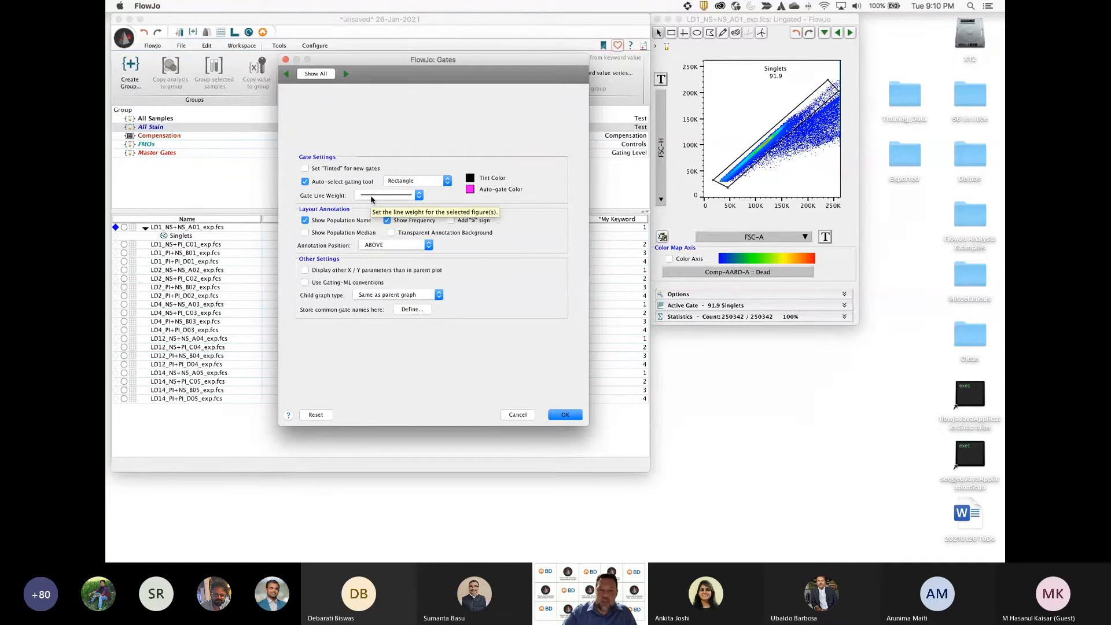
{"action": "left_click", "coordinate": [371, 199]}
{"action": "left_click", "coordinate": [372, 202]}
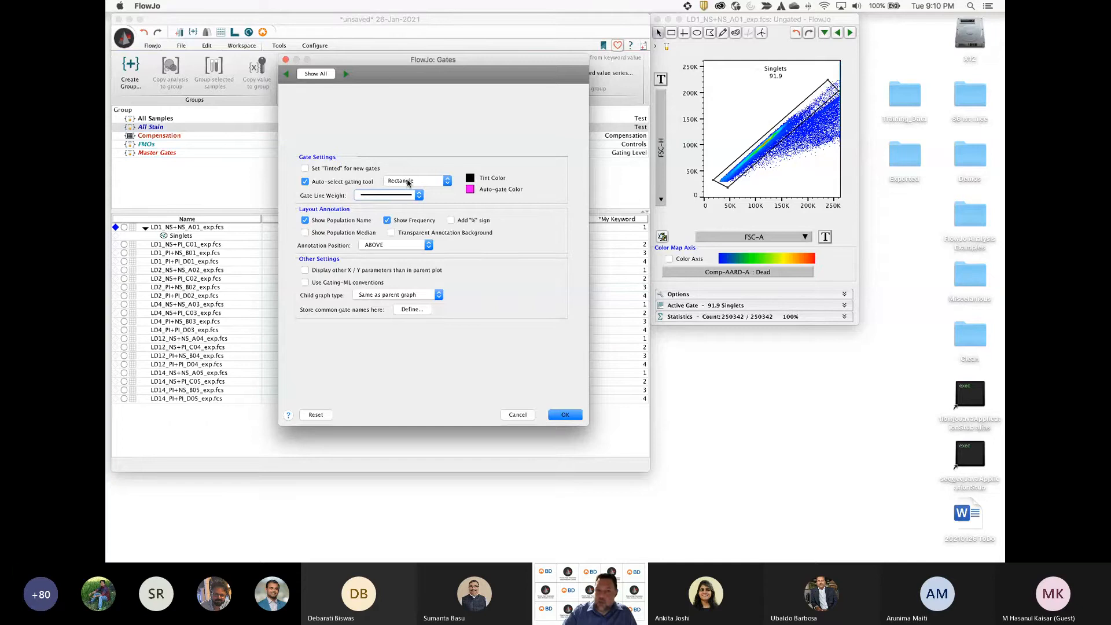
{"action": "left_click", "coordinate": [471, 179]}
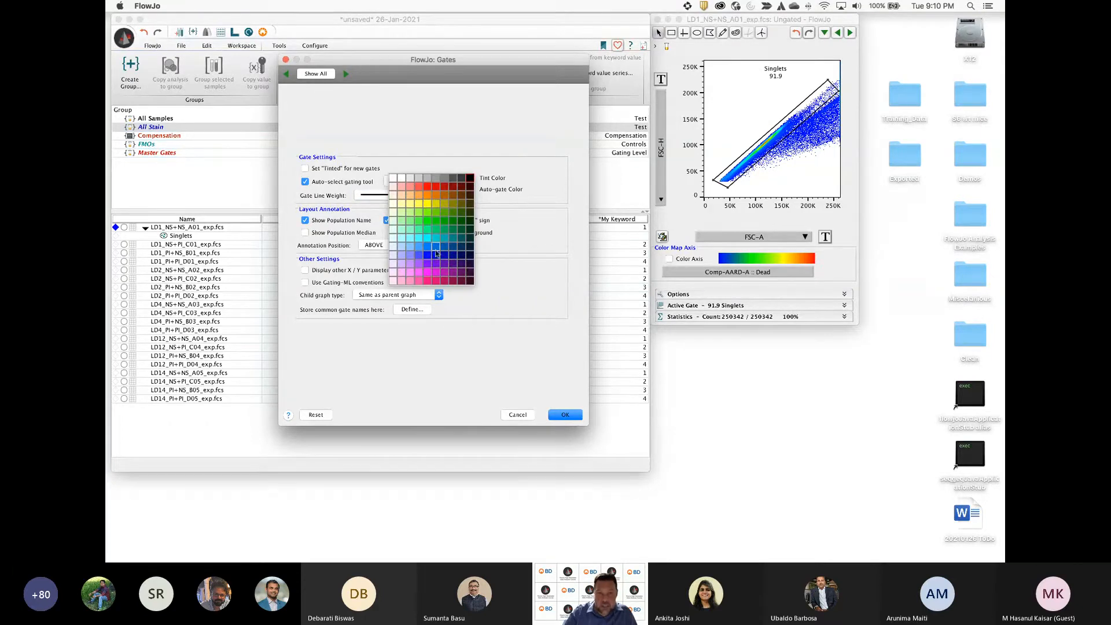
{"action": "left_click", "coordinate": [434, 267]}
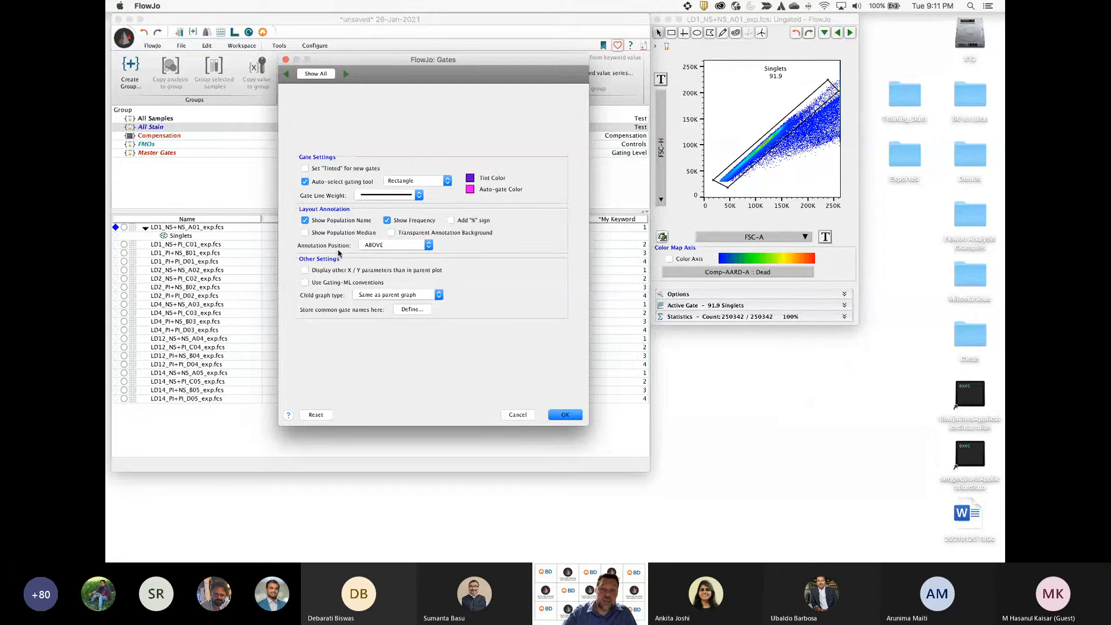
{"action": "left_click", "coordinate": [372, 247]}
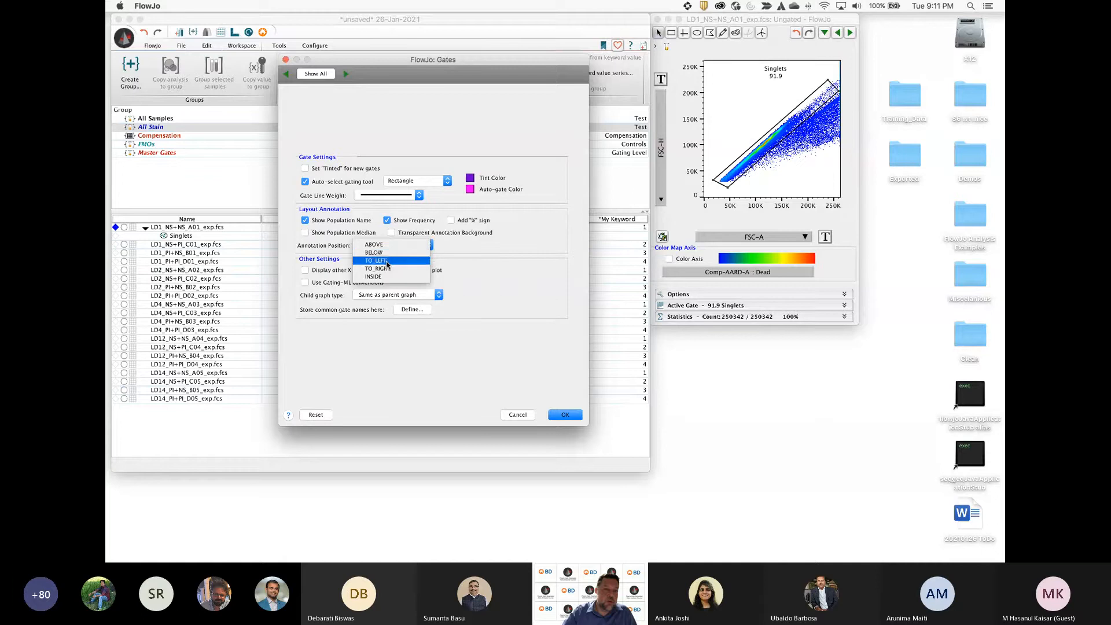
{"action": "left_click", "coordinate": [381, 245]}
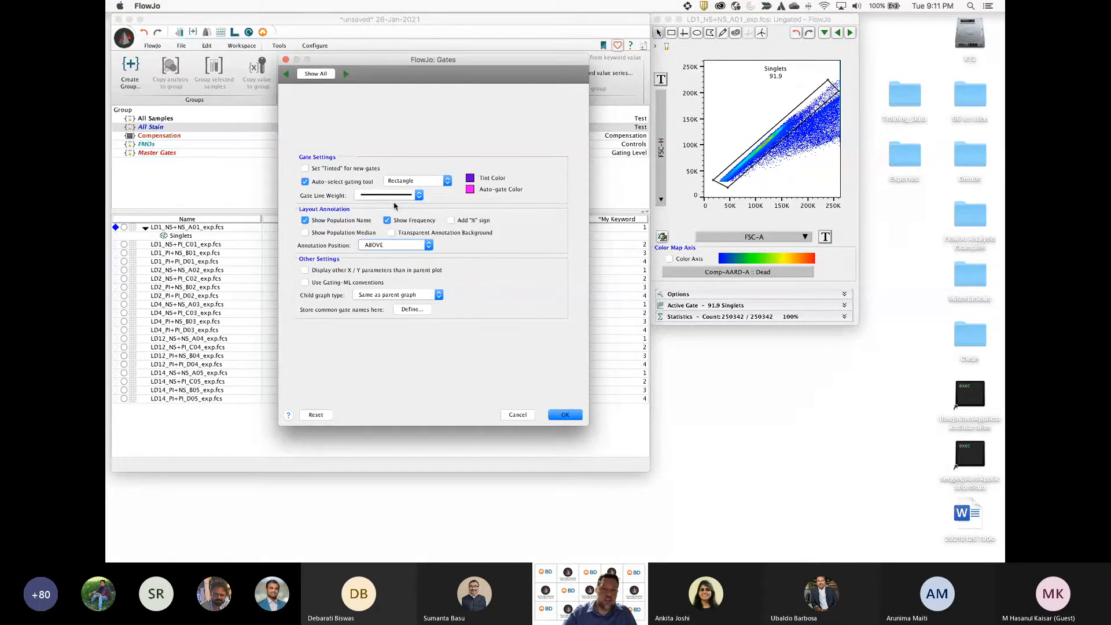
{"action": "left_click", "coordinate": [564, 415]}
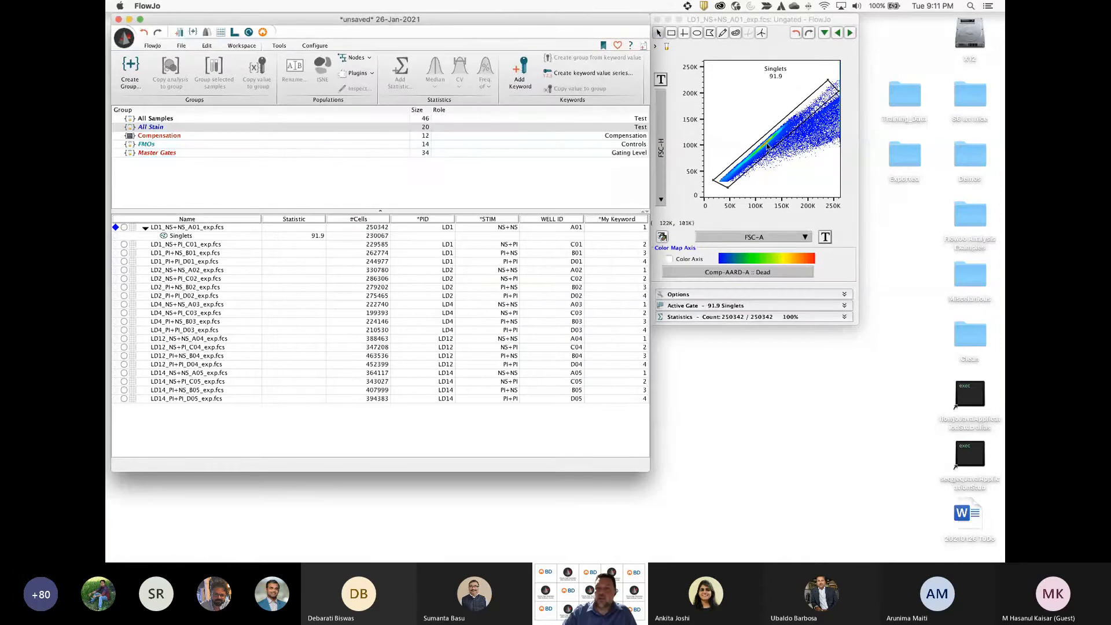
Open the Singlets population's plot from inside its gate, move the new graph window aside and close it
{"action": "double_click", "coordinate": [767, 147]}
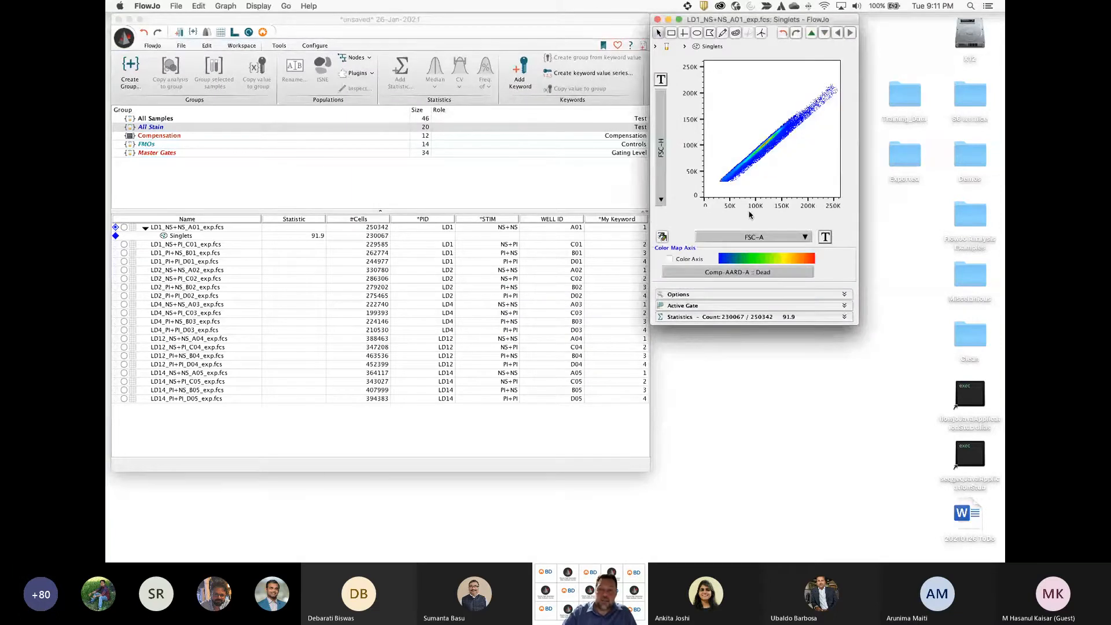
{"action": "left_click_drag", "start_coordinate": [776, 19], "coordinate": [858, 166]}
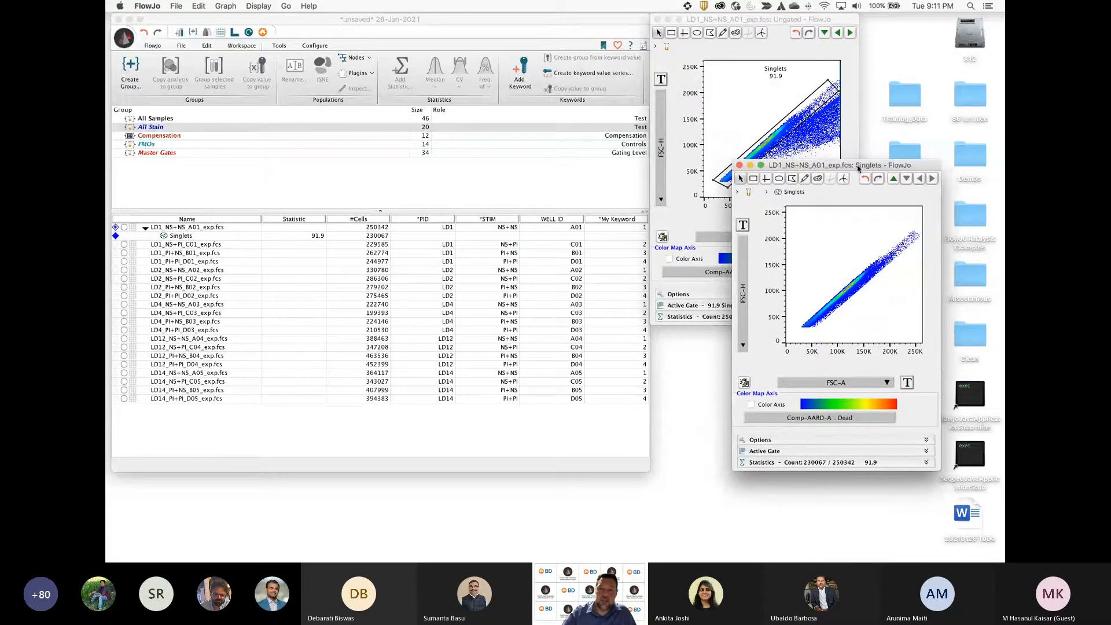
{"action": "left_click", "coordinate": [739, 166]}
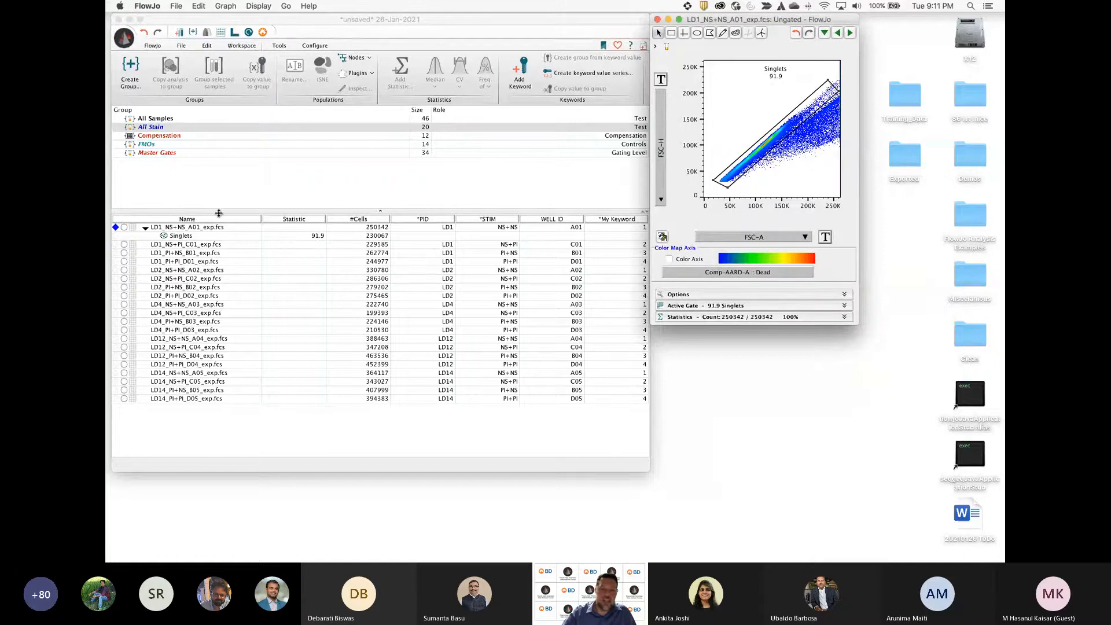
Open the Singlets population of LD1_NS+NS_A01_exp.fcs from the sample list and set its plot's Y axis to SSC-A
{"action": "left_click", "coordinate": [182, 237]}
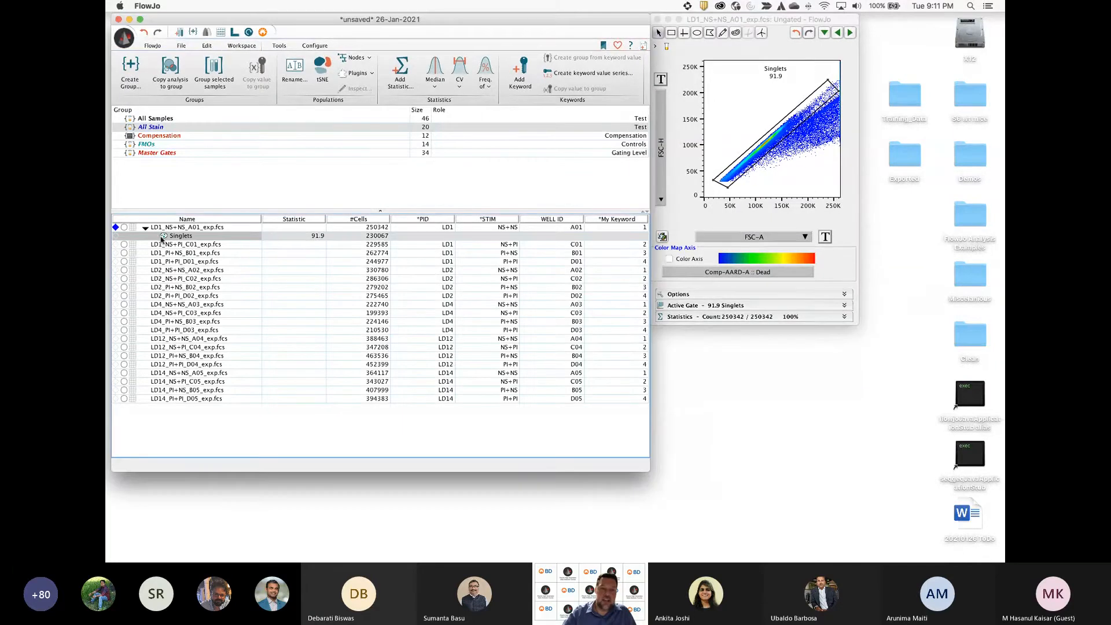
{"action": "double_click", "coordinate": [180, 237]}
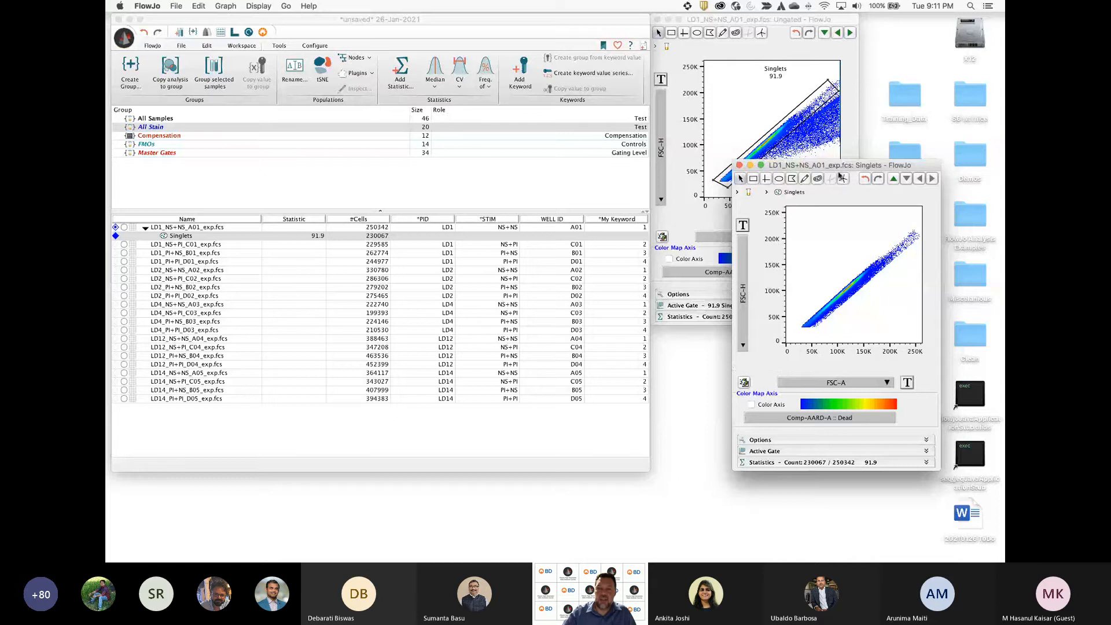
{"action": "left_click_drag", "start_coordinate": [838, 166], "coordinate": [769, 29]}
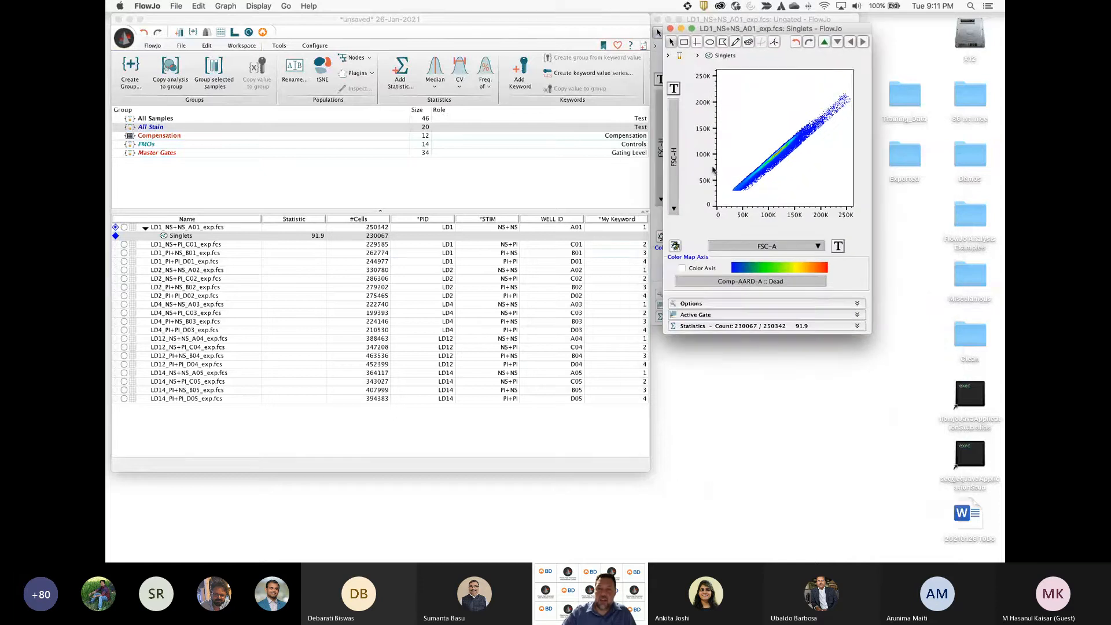
{"action": "left_click", "coordinate": [674, 175]}
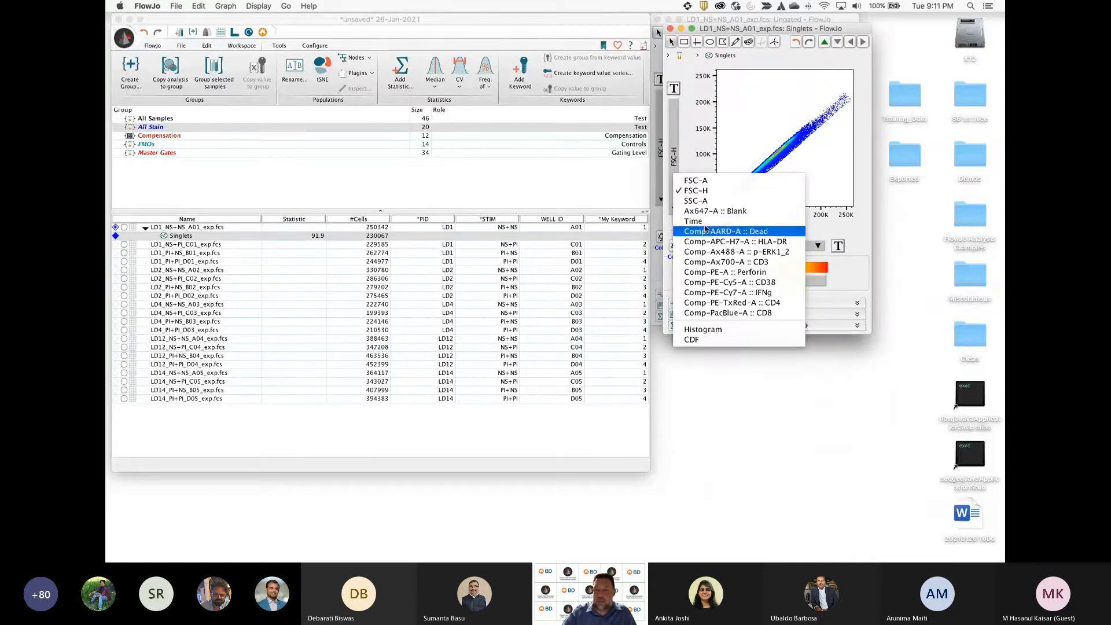
{"action": "left_click", "coordinate": [701, 201]}
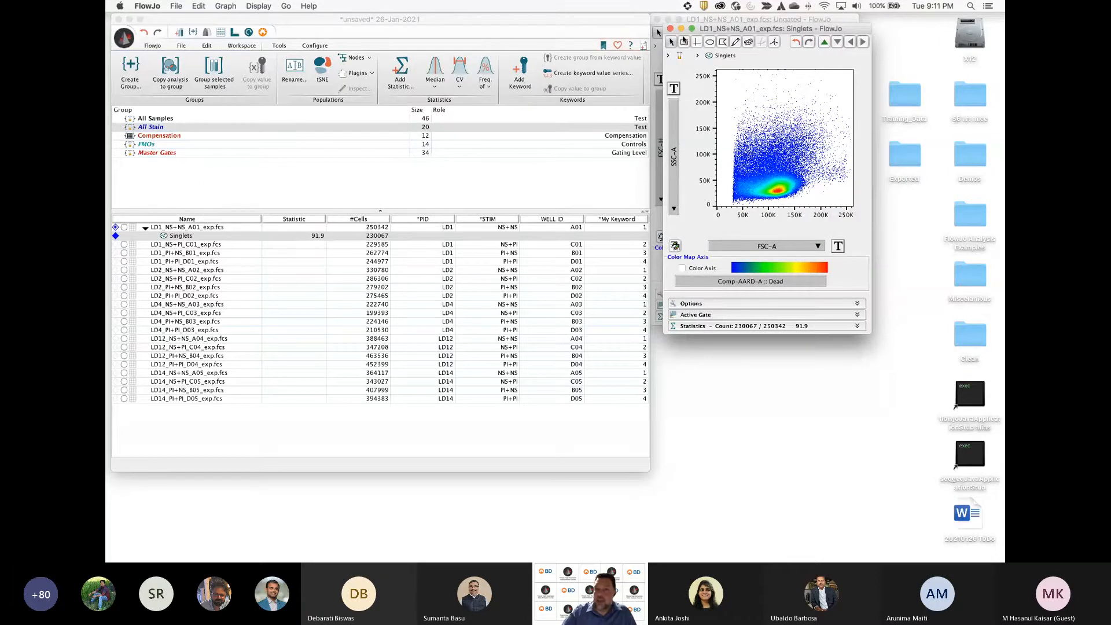
Draw an ellipse gate around the dense low SSC-A cluster of the Singlets, name it Lymphocytes and adjust its position
{"action": "left_click", "coordinate": [710, 43]}
{"action": "left_click_drag", "start_coordinate": [816, 185], "coordinate": [726, 185]}
{"action": "left_click_drag", "start_coordinate": [855, 177], "coordinate": [559, 155]}
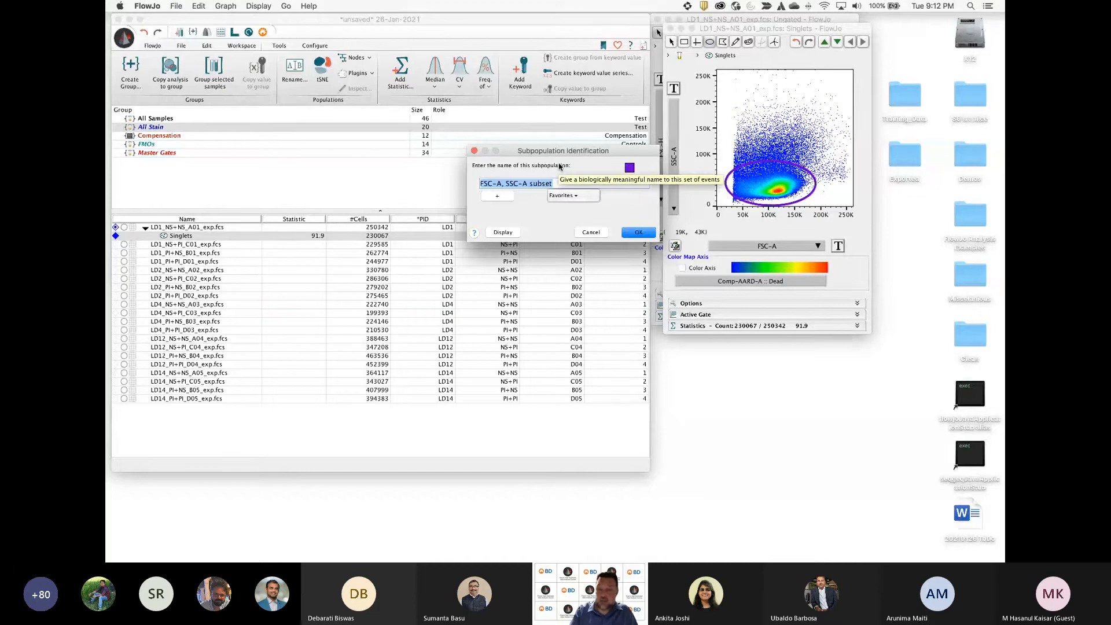
{"action": "type", "text": "Lymphocytes"}
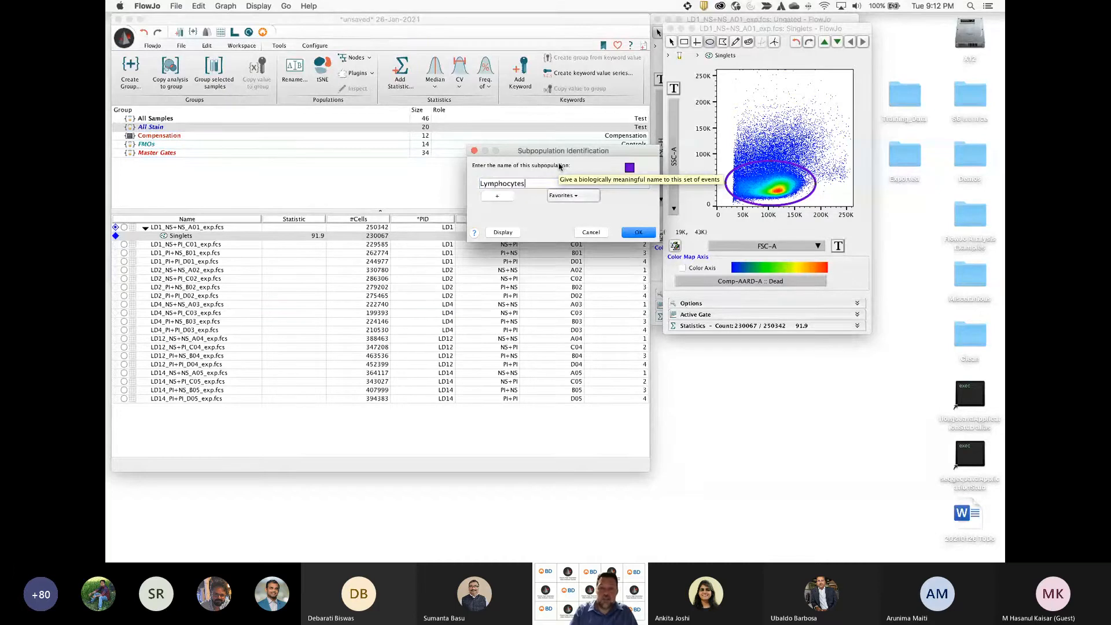
{"action": "key", "text": "BackSpace"}
{"action": "key", "text": "BackSpace"}
{"action": "key", "text": "Return"}
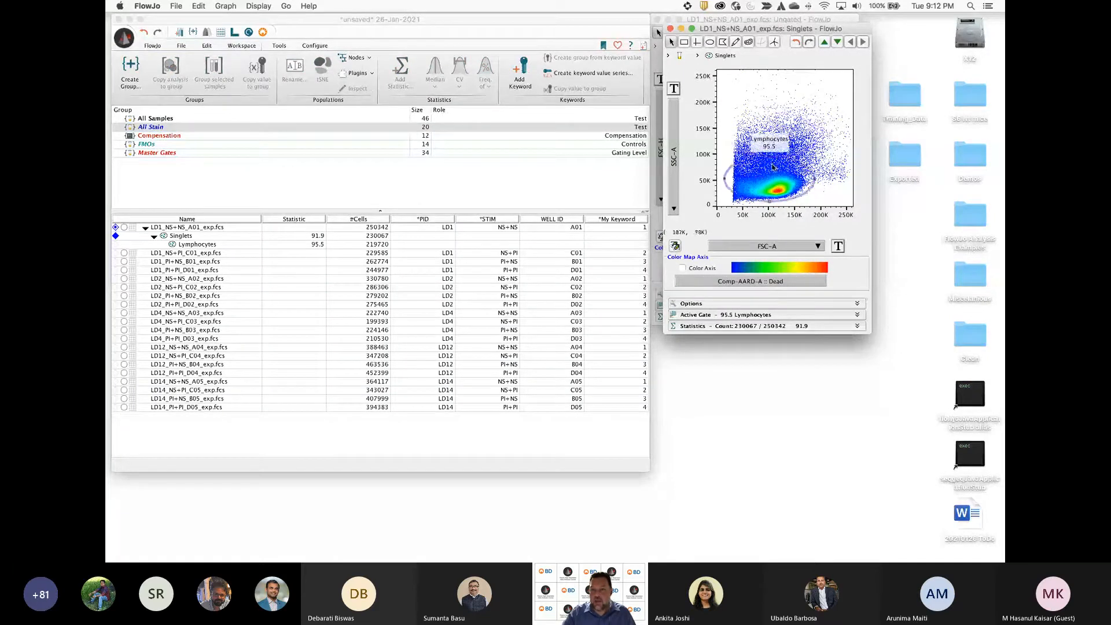
{"action": "left_click_drag", "start_coordinate": [774, 171], "coordinate": [776, 200]}
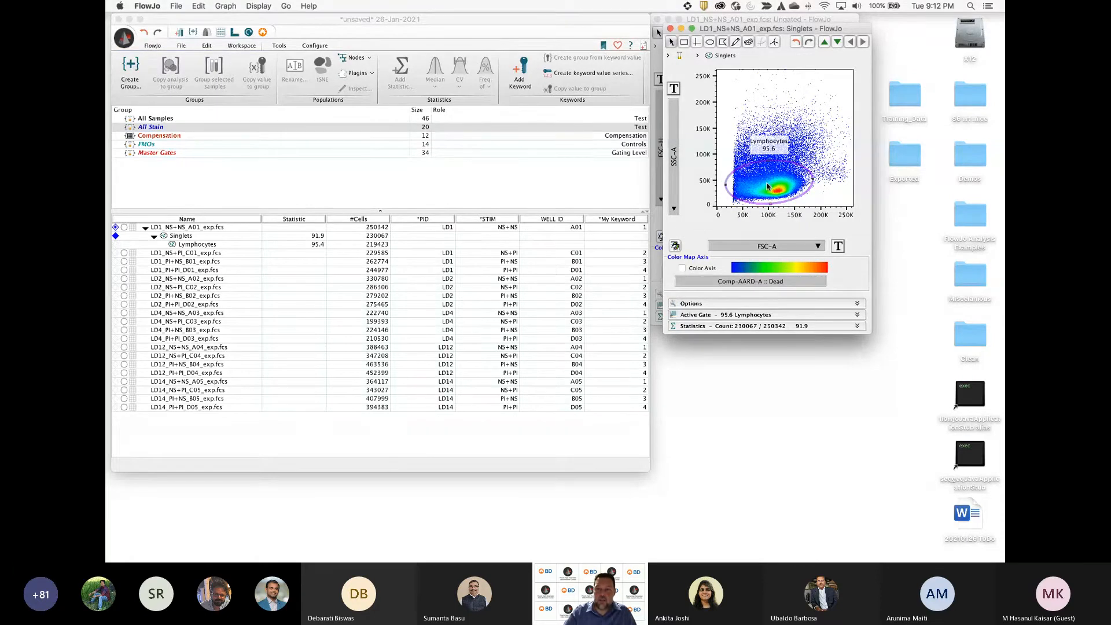
View the Lymphocytes population in its own graph window and close that window
{"action": "double_click", "coordinate": [767, 185]}
{"action": "left_click_drag", "start_coordinate": [729, 28], "coordinate": [366, 149]}
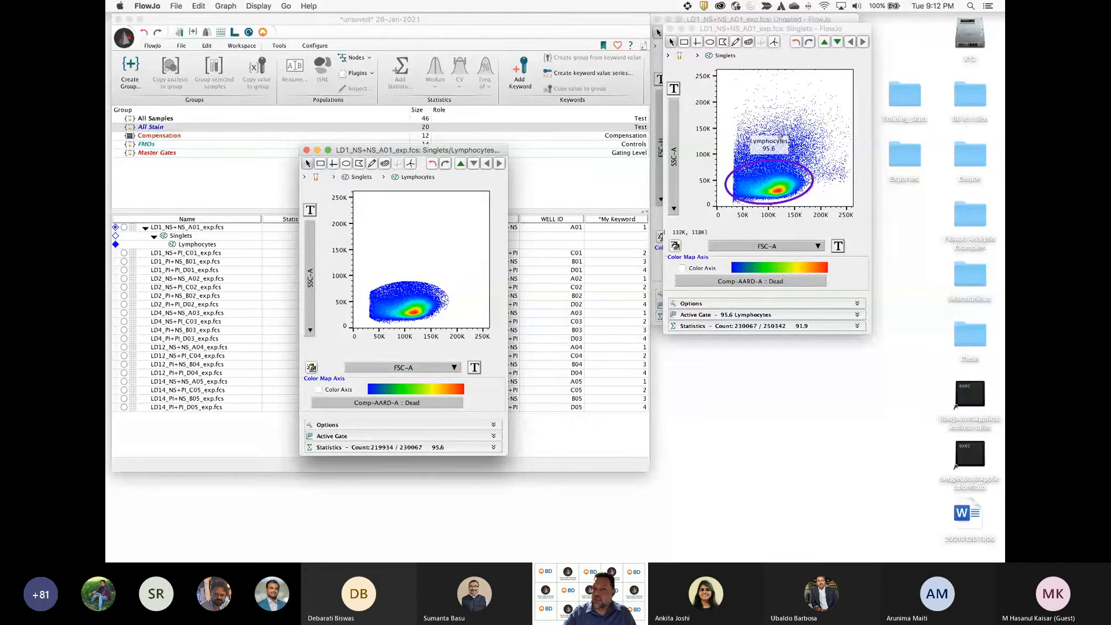
{"action": "left_click", "coordinate": [307, 150]}
In the Fonts preferences, set the text for Statistics on Graphs to size 18 and purple
{"action": "left_click", "coordinate": [611, 48]}
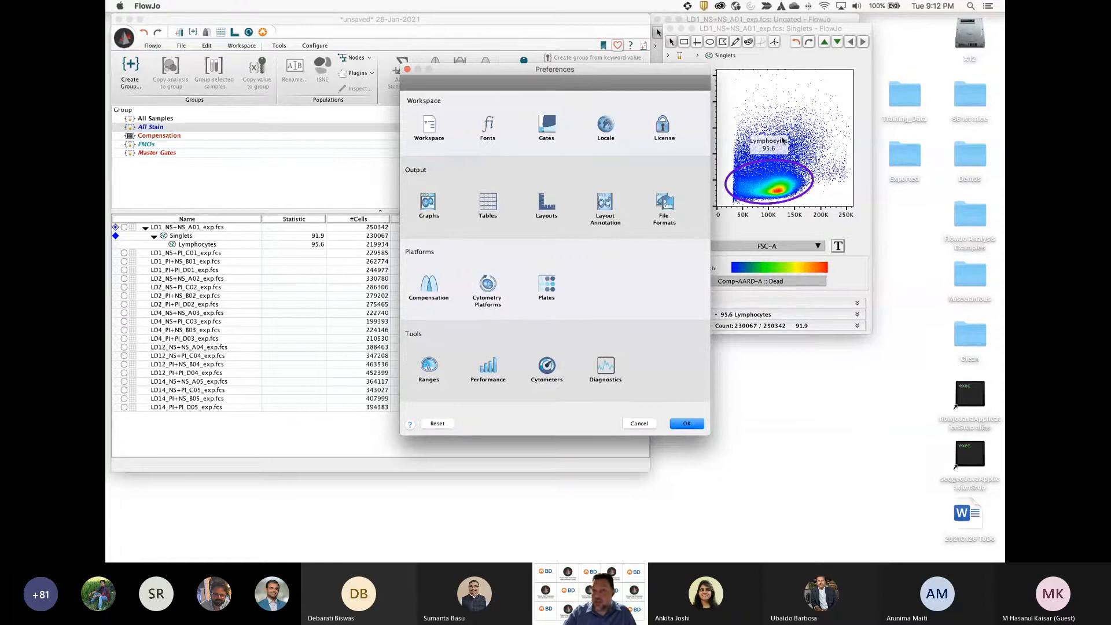
{"action": "left_click", "coordinate": [489, 126]}
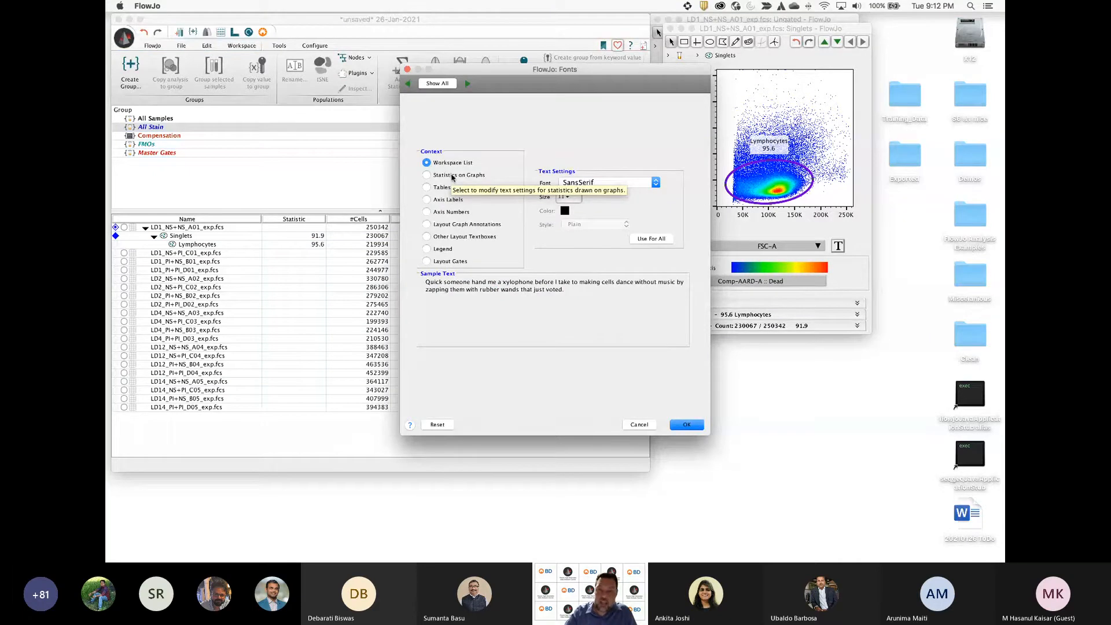
{"action": "left_click", "coordinate": [463, 177]}
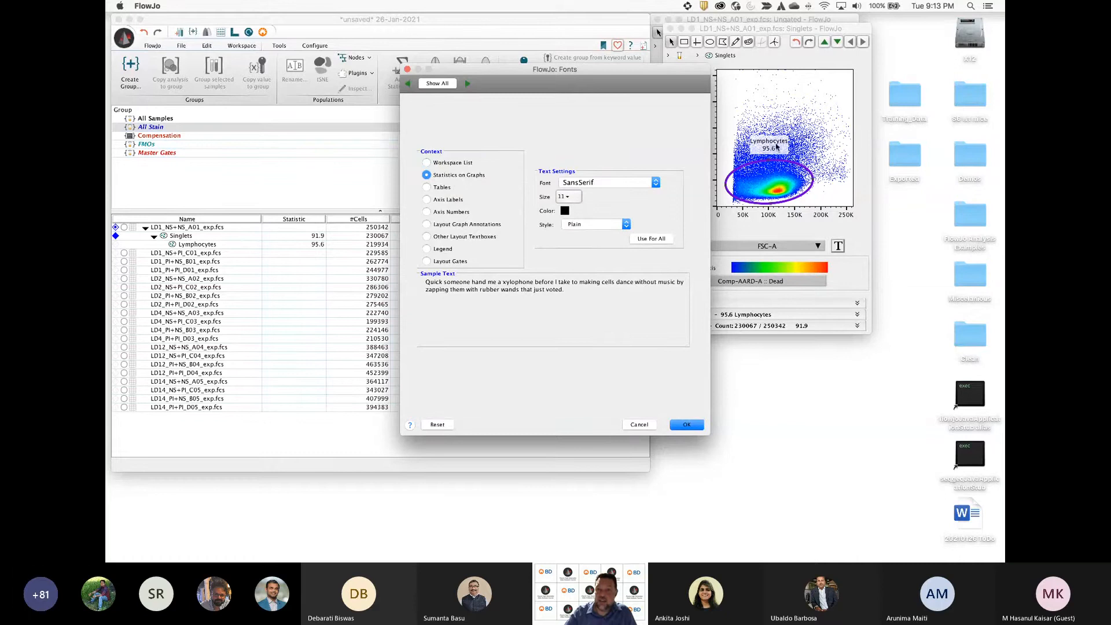
{"action": "left_click", "coordinate": [568, 196]}
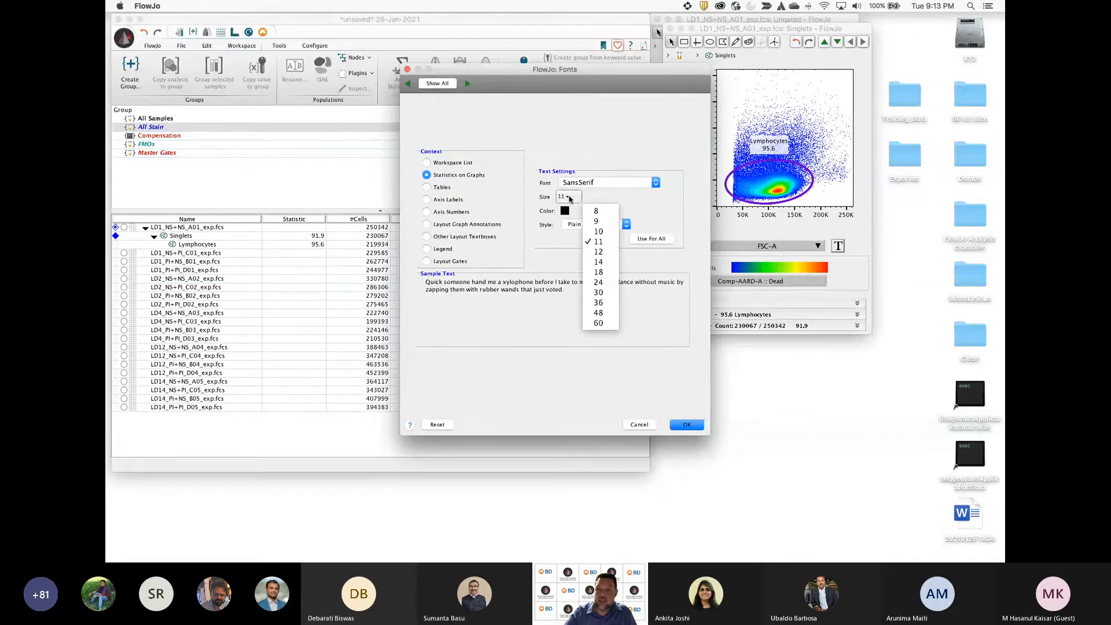
{"action": "left_click", "coordinate": [602, 272]}
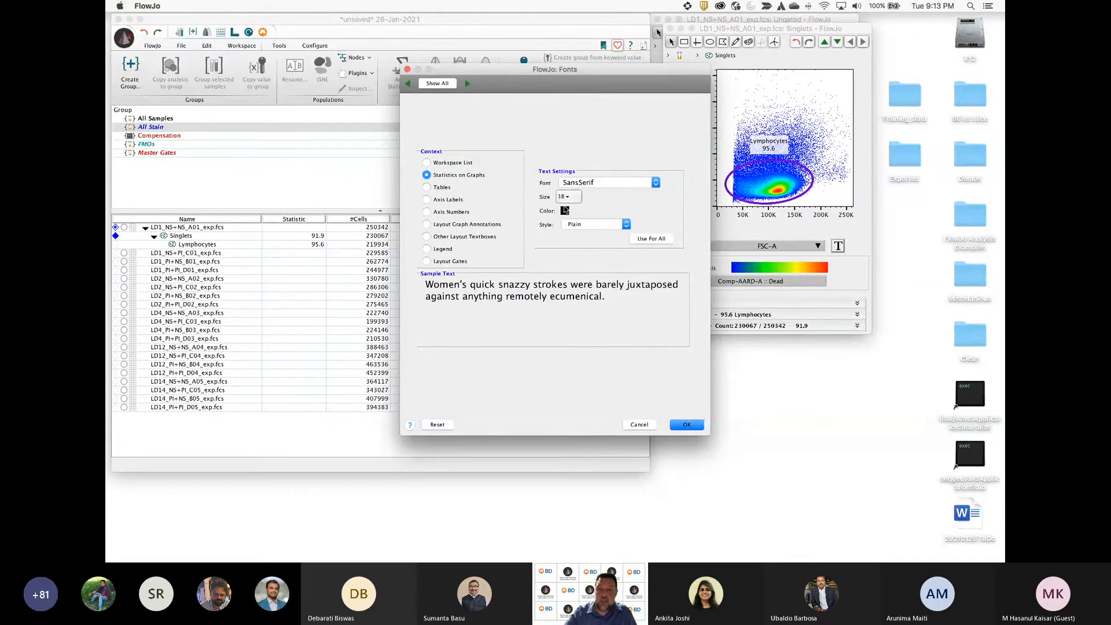
{"action": "left_click", "coordinate": [565, 210]}
{"action": "left_click", "coordinate": [531, 294]}
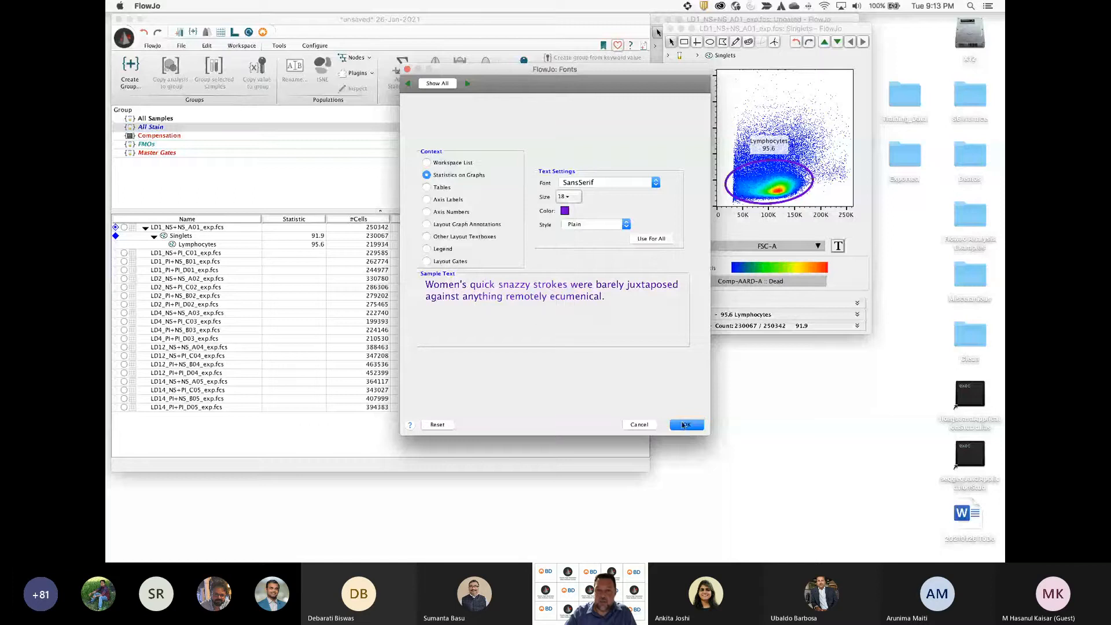
{"action": "left_click", "coordinate": [684, 424]}
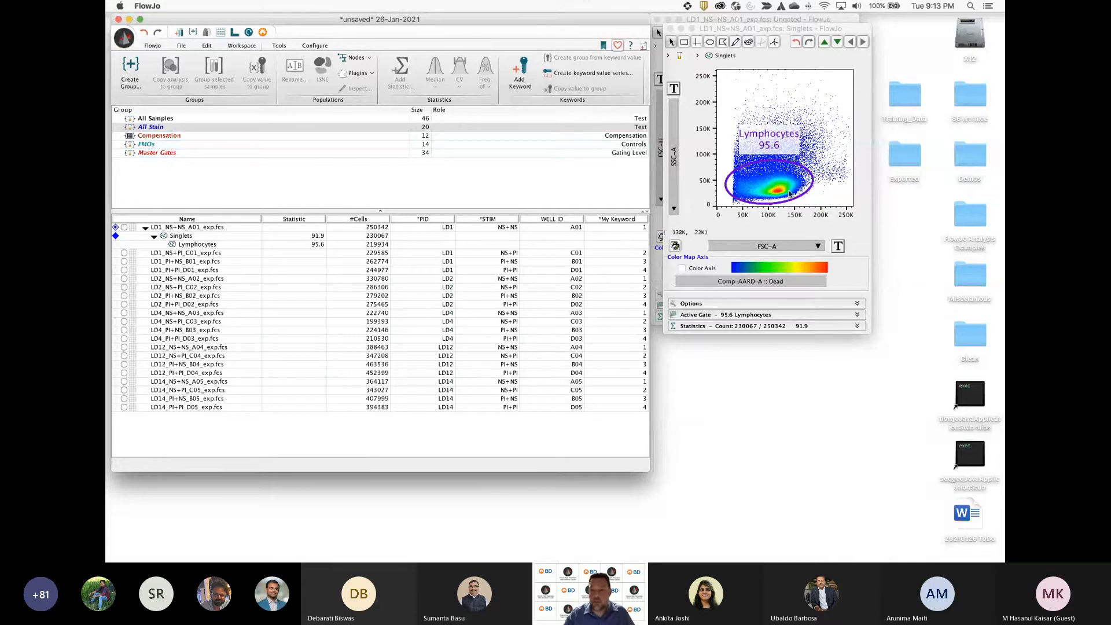
Open the Lymphocytes population in its own graph window and set its Y axis to Comp-AARD-A :: Dead
{"action": "double_click", "coordinate": [769, 177]}
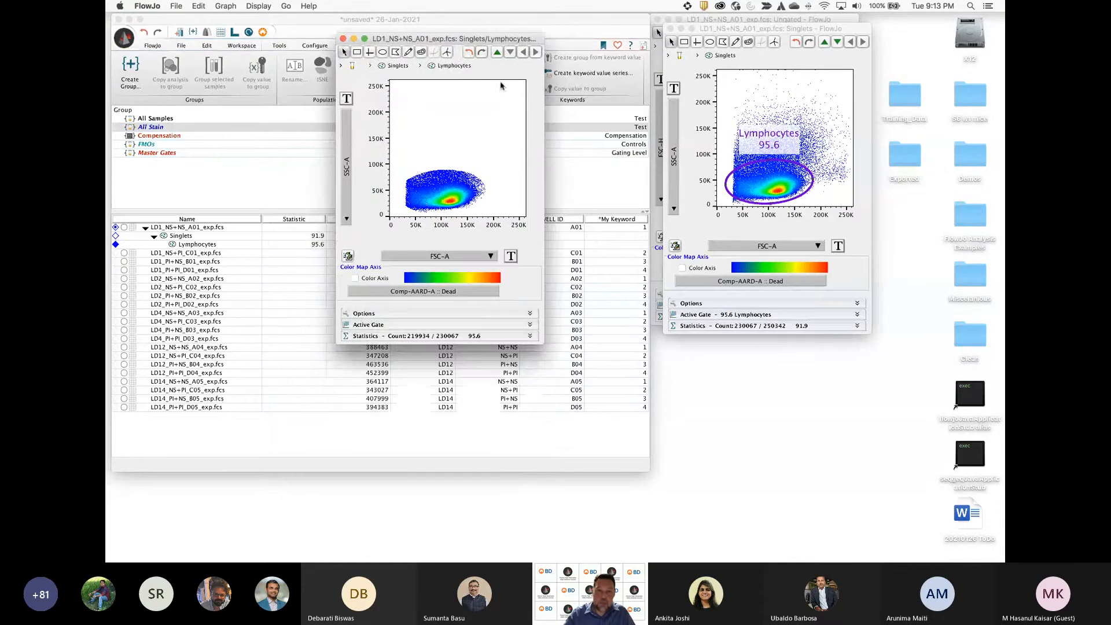
{"action": "left_click", "coordinate": [348, 173]}
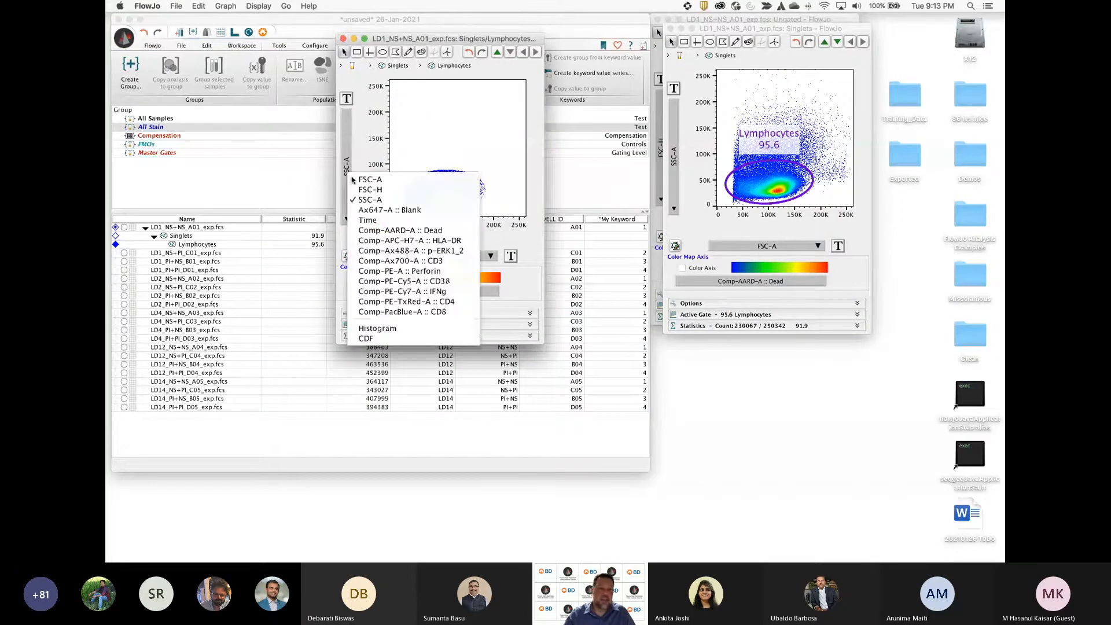
{"action": "left_click", "coordinate": [414, 234]}
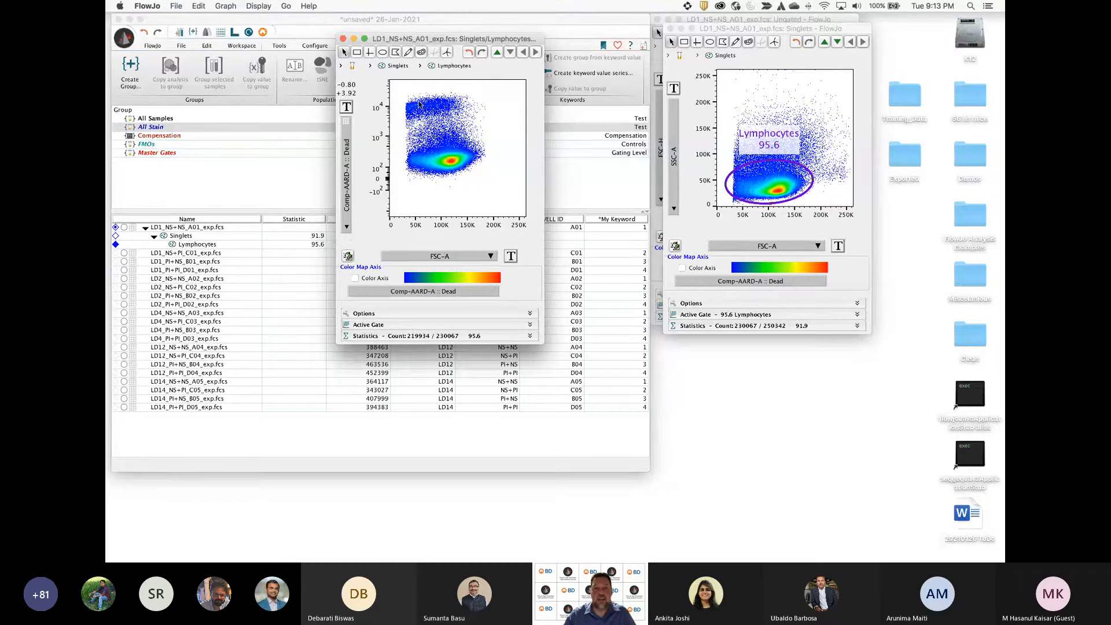
Draw a polygon gate around the low Dead-stain cluster of the Lymphocytes, name it Live, and level its lower edge
{"action": "left_click", "coordinate": [396, 52]}
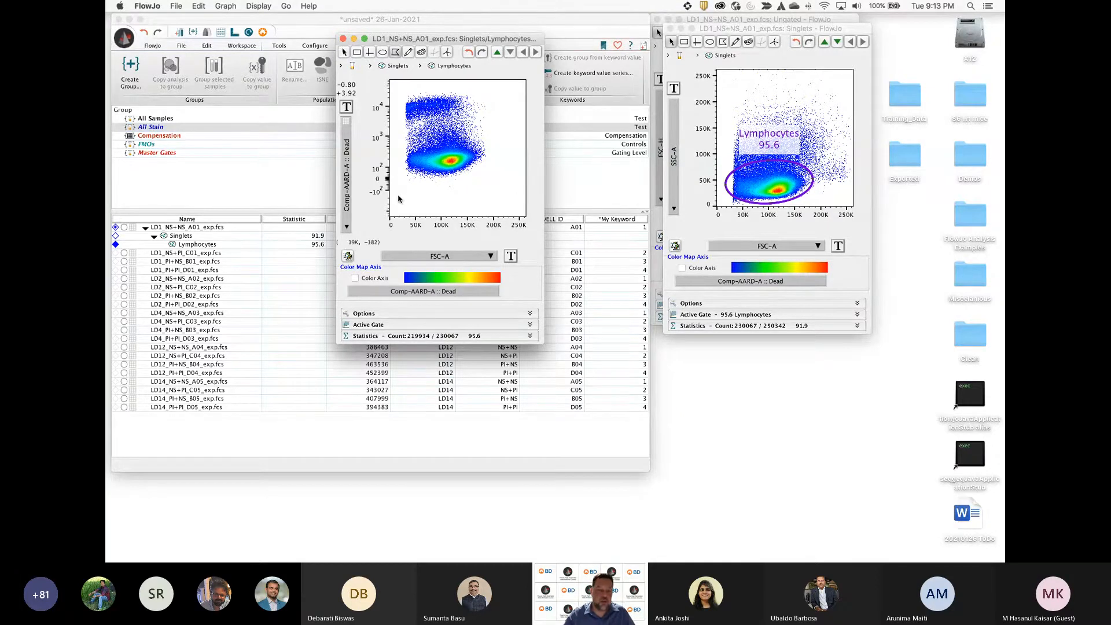
{"action": "left_click", "coordinate": [399, 199]}
{"action": "left_click", "coordinate": [400, 137]}
{"action": "left_click", "coordinate": [412, 122]}
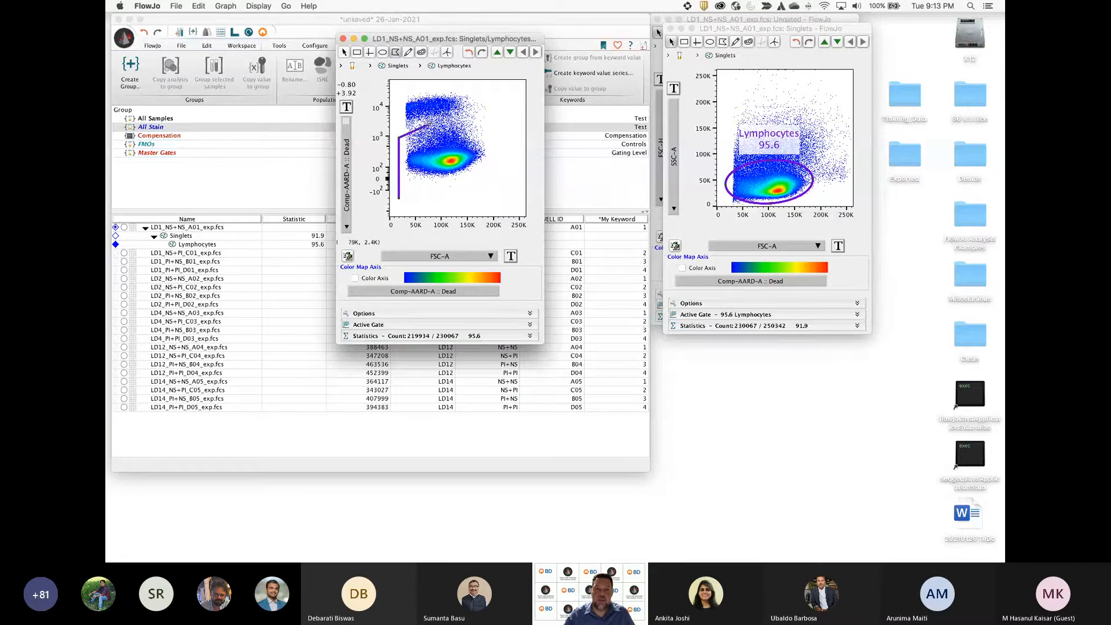
{"action": "left_click", "coordinate": [502, 123]}
{"action": "left_click", "coordinate": [502, 204]}
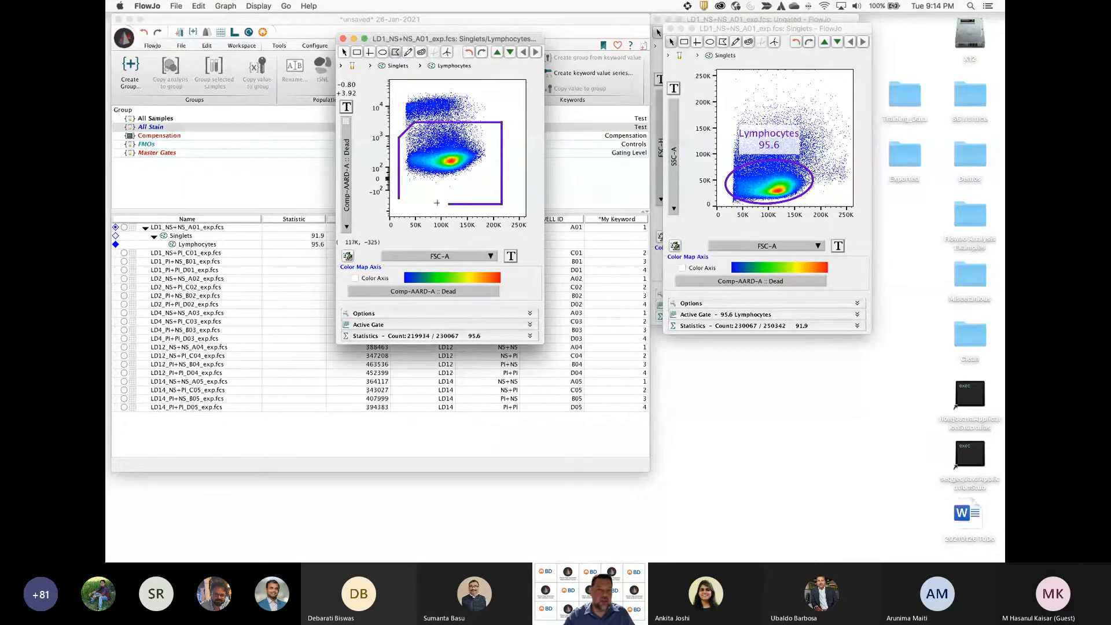
{"action": "left_click", "coordinate": [399, 199]}
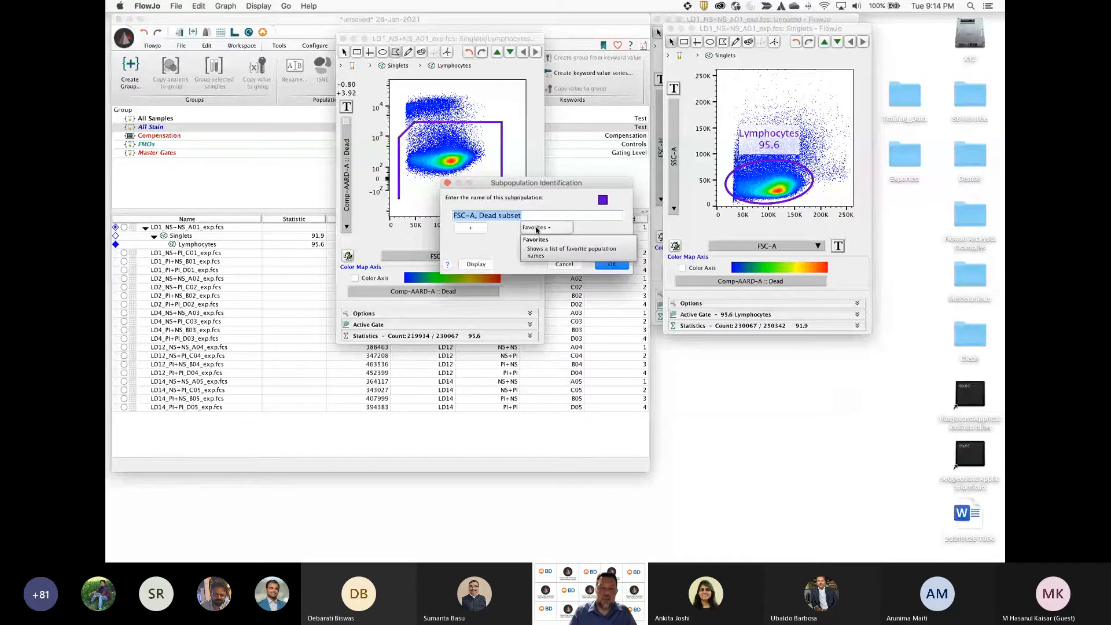
{"action": "type", "text": "Live"}
{"action": "key", "text": "Return"}
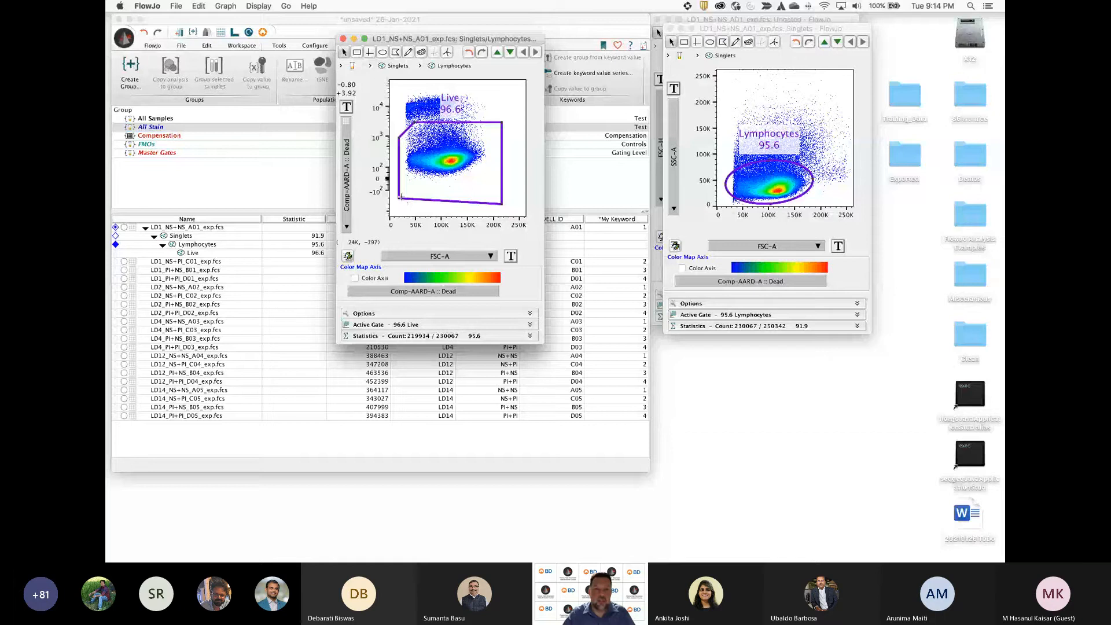
{"action": "left_click_drag", "start_coordinate": [399, 198], "coordinate": [399, 204]}
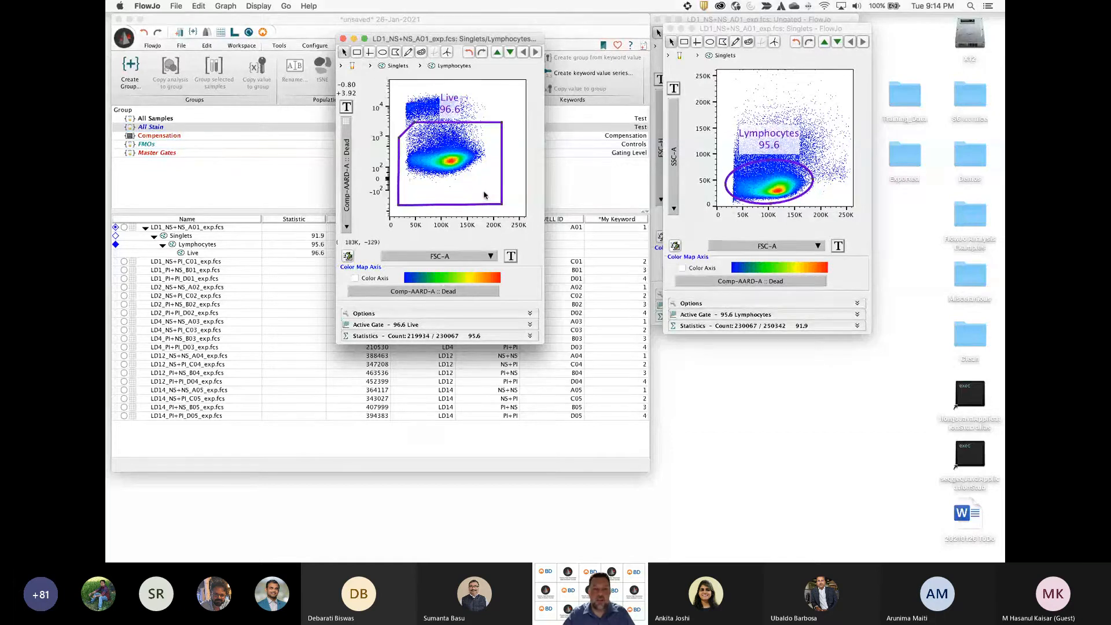
Open the Live population and plot Comp-APC-H7-A :: HLA-DR on the Y axis against Comp-Ax700-A :: CD3 on the X axis
{"action": "double_click", "coordinate": [447, 180]}
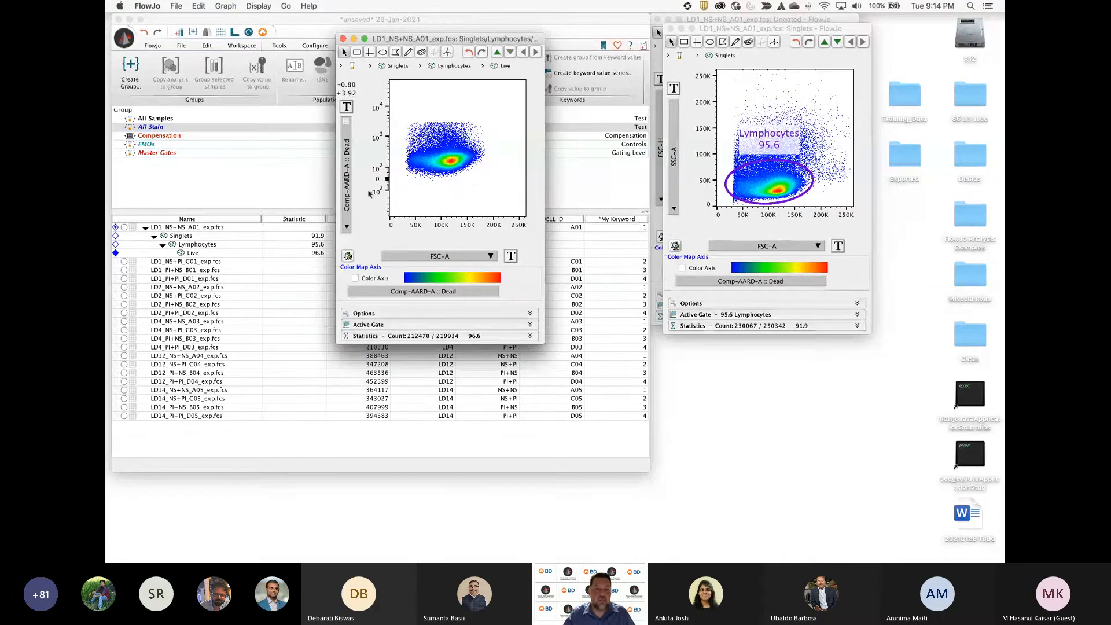
{"action": "left_click", "coordinate": [350, 183]}
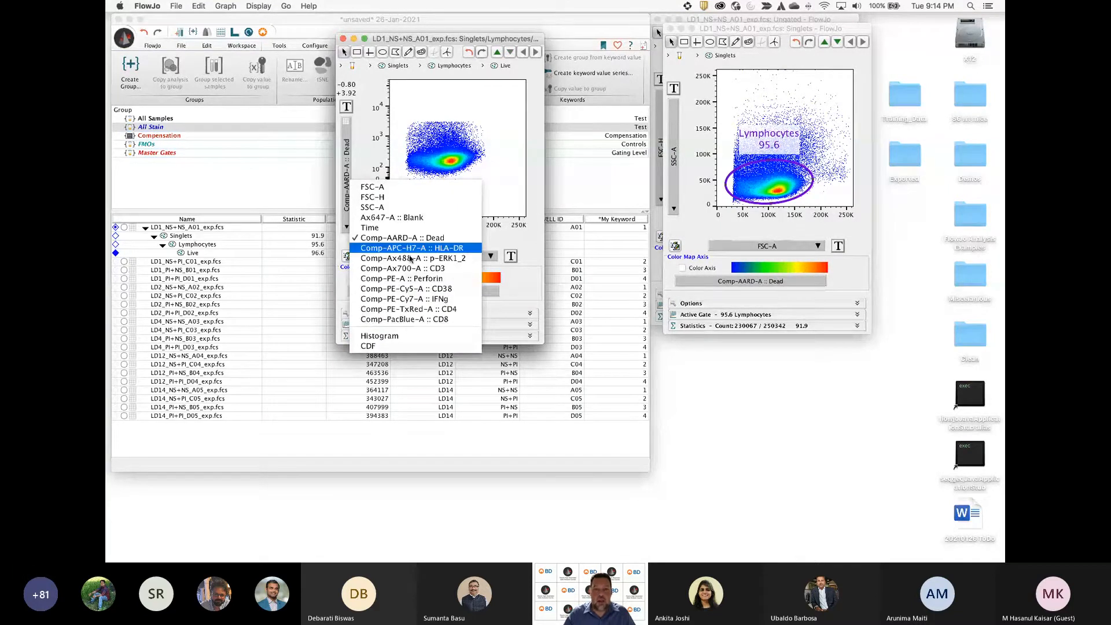
{"action": "left_click", "coordinate": [409, 249]}
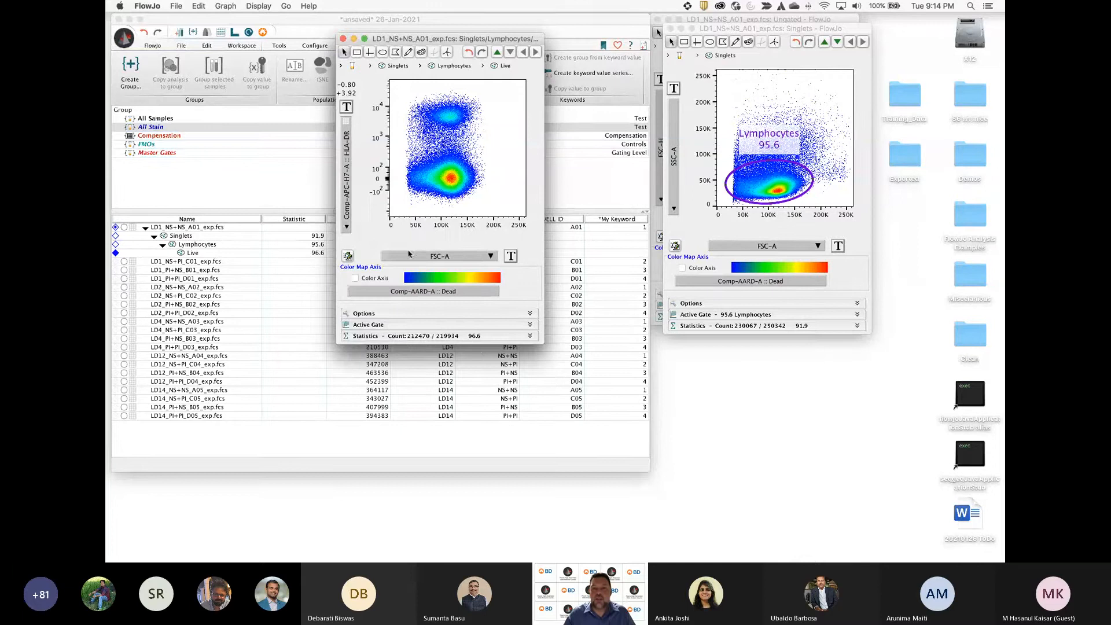
{"action": "left_click", "coordinate": [470, 258]}
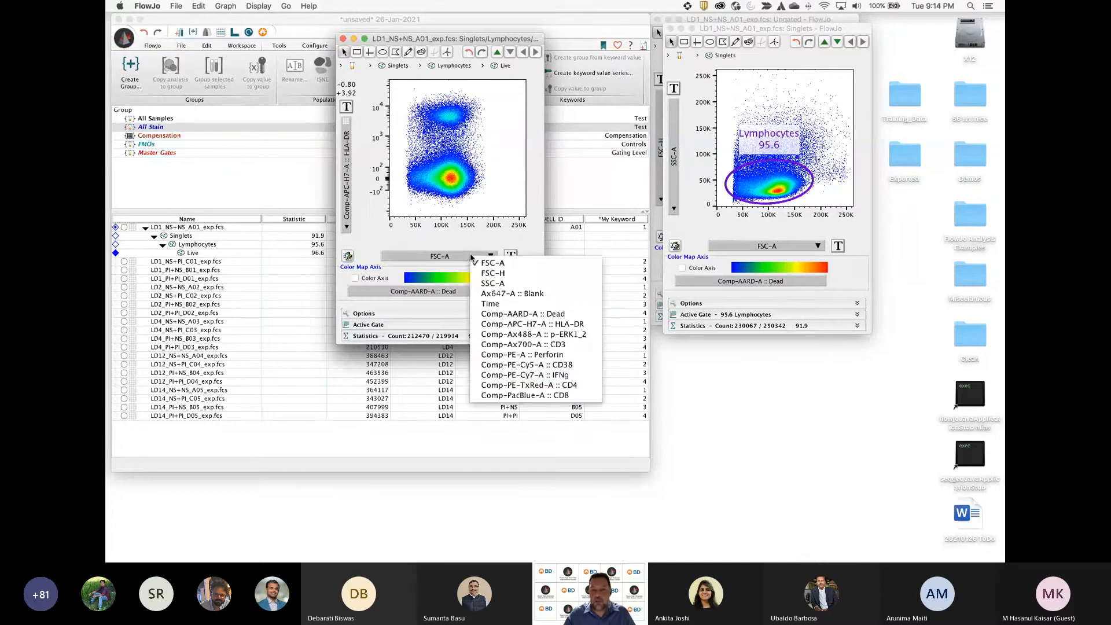
{"action": "left_click", "coordinate": [535, 344]}
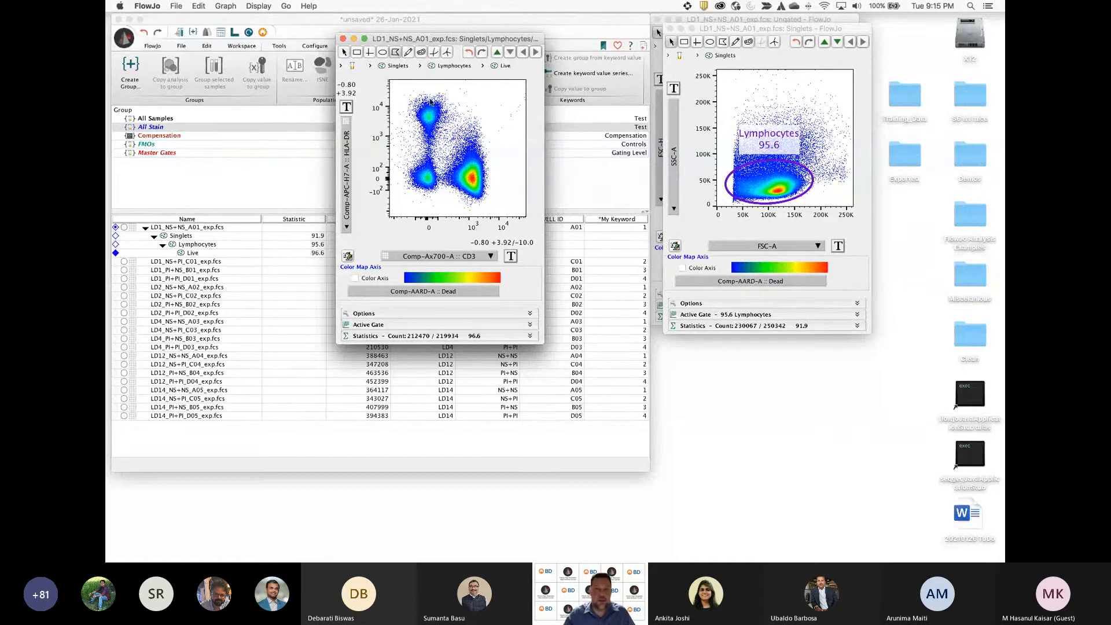
Draw a polygon gate around the CD3-positive cluster of the Live population and name it CD3+
{"action": "left_click", "coordinate": [442, 210]}
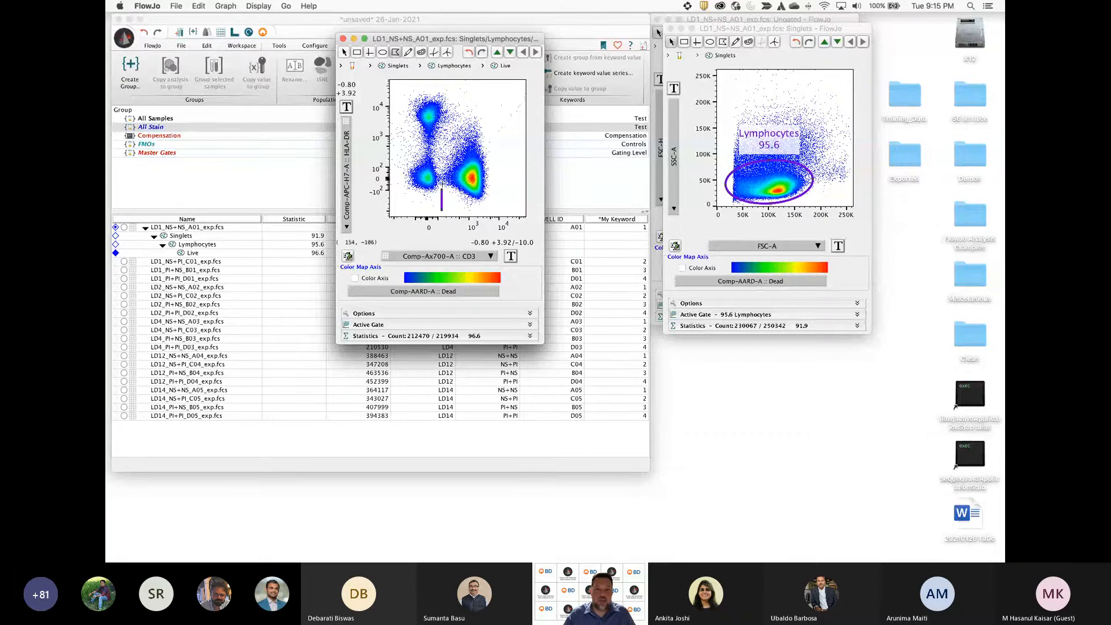
{"action": "left_click", "coordinate": [442, 137]}
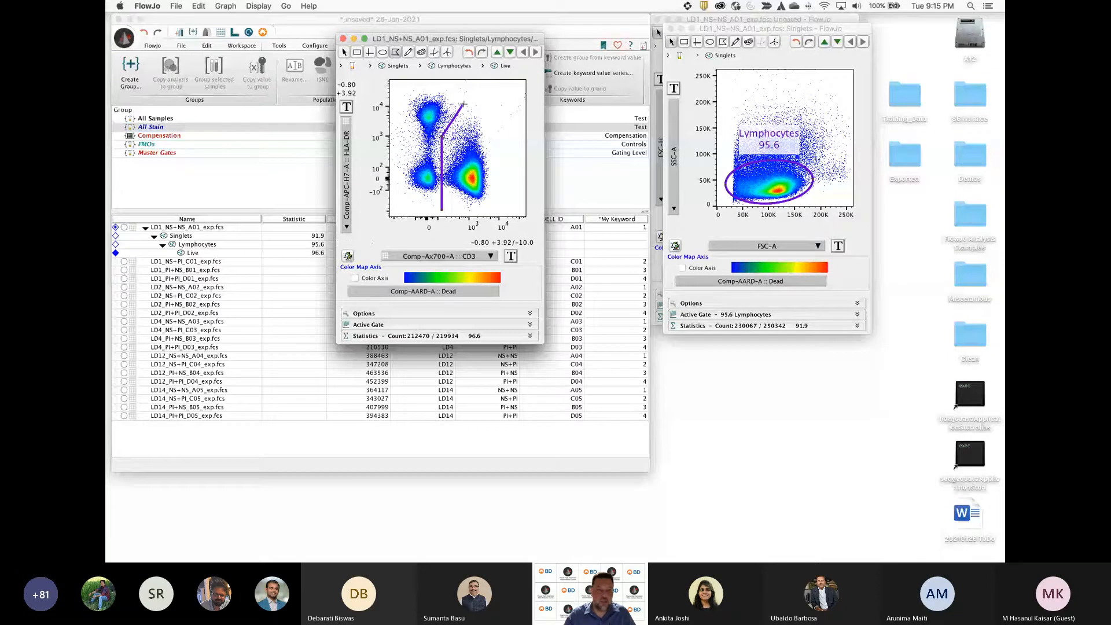
{"action": "left_click", "coordinate": [463, 104]}
{"action": "left_click", "coordinate": [501, 105]}
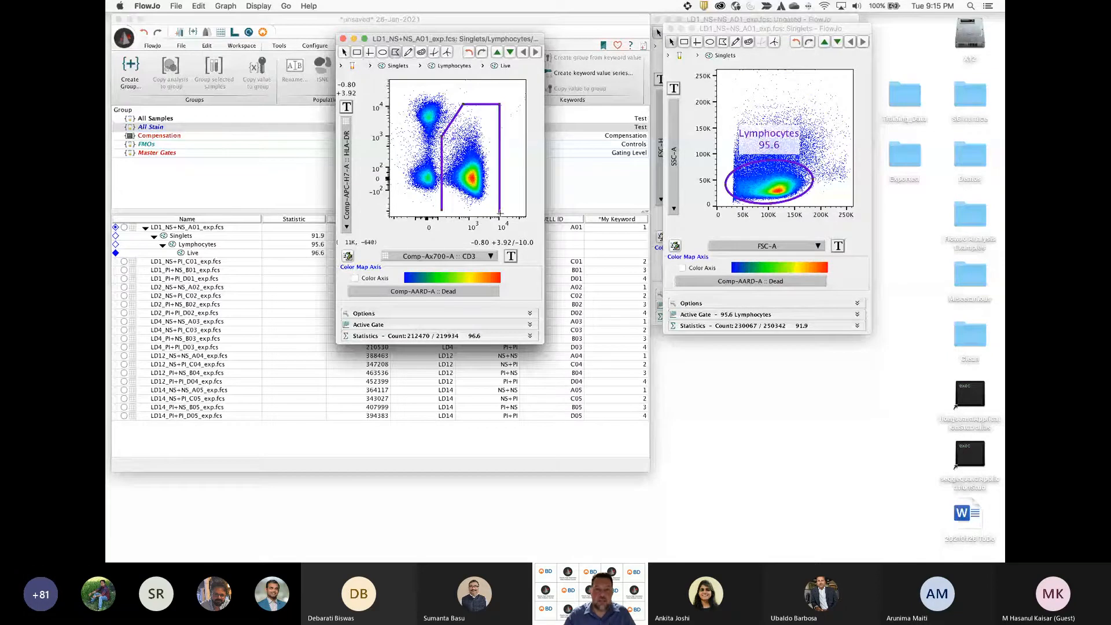
{"action": "left_click", "coordinate": [501, 214]}
{"action": "left_click", "coordinate": [443, 213]}
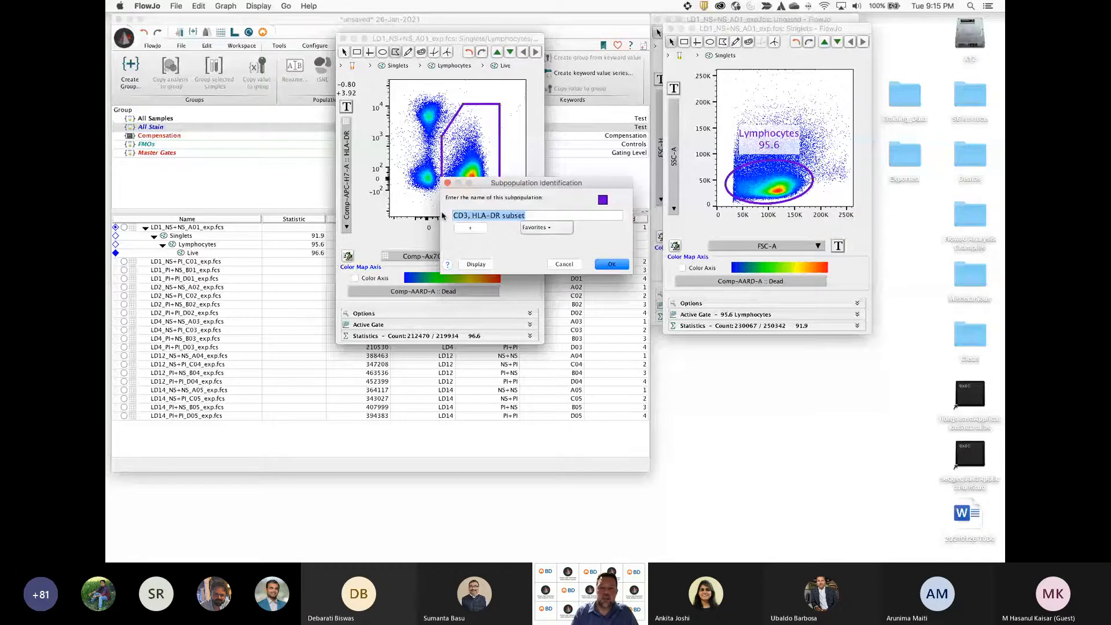
{"action": "type", "text": "CD3+"}
{"action": "key", "text": "Return"}
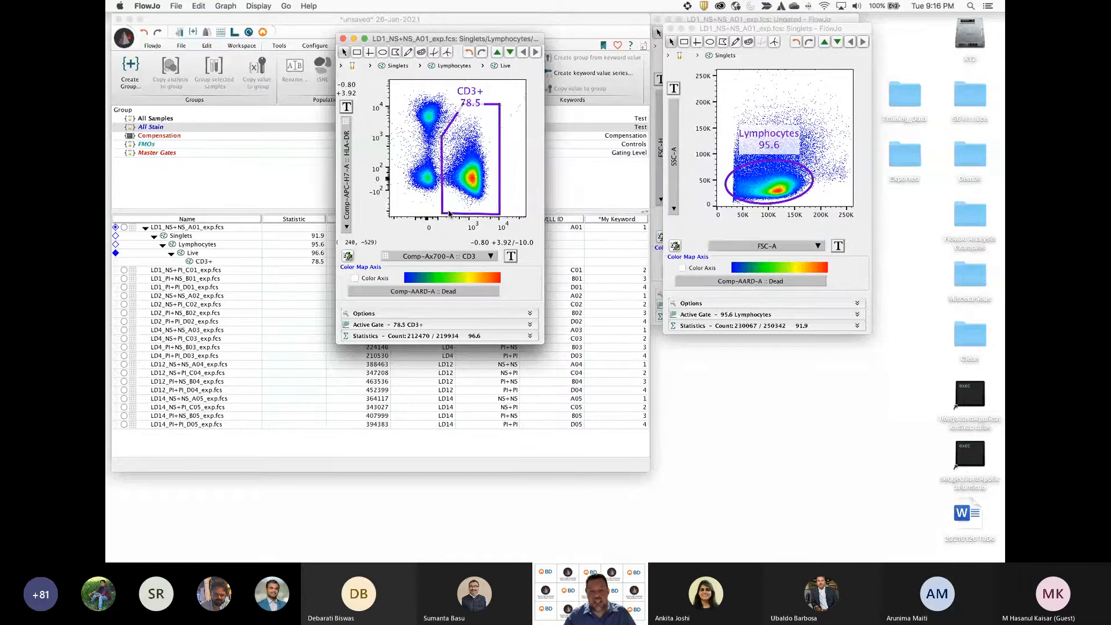
Compare log and linear scaling on the CD3 axis of the Live plot, leaving the axis on log
{"action": "left_click", "coordinate": [511, 257]}
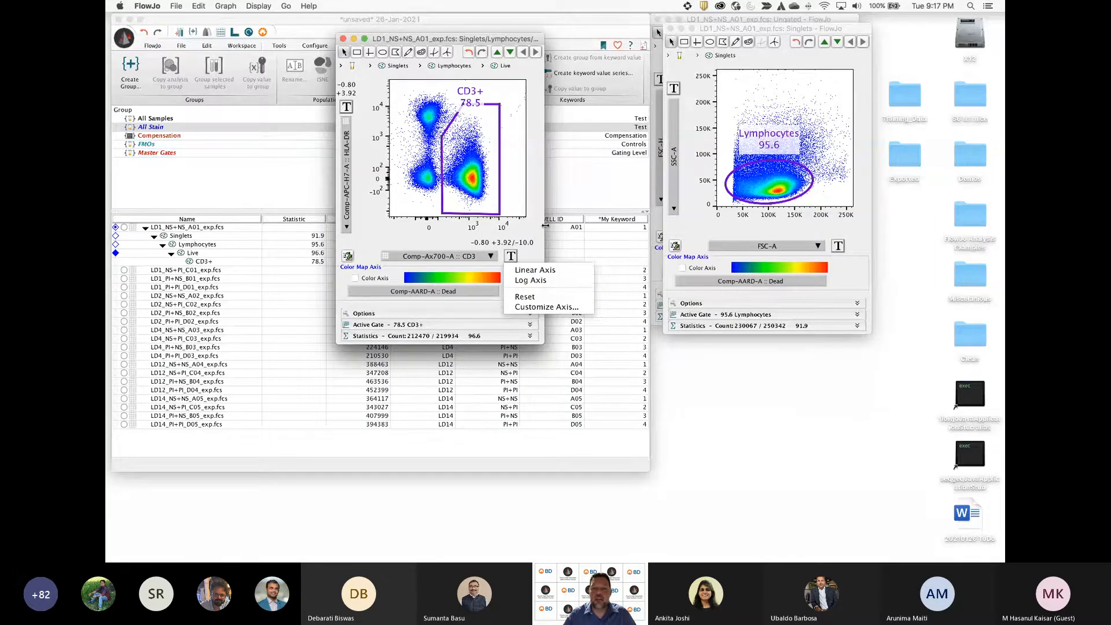
{"action": "left_click", "coordinate": [539, 282]}
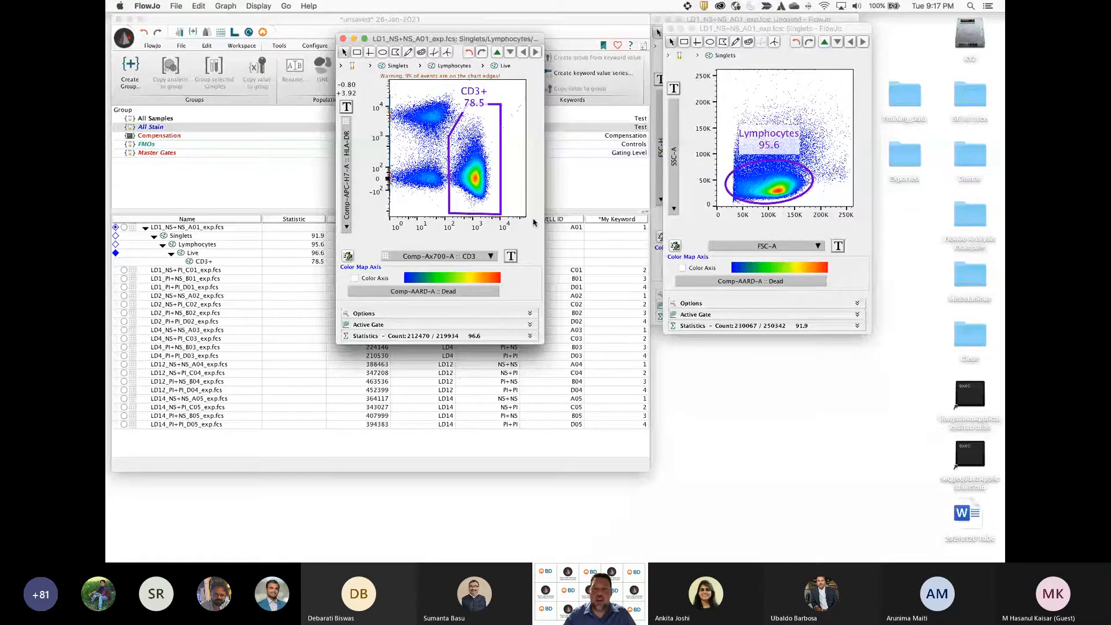
{"action": "left_click", "coordinate": [511, 257]}
{"action": "left_click", "coordinate": [519, 270]}
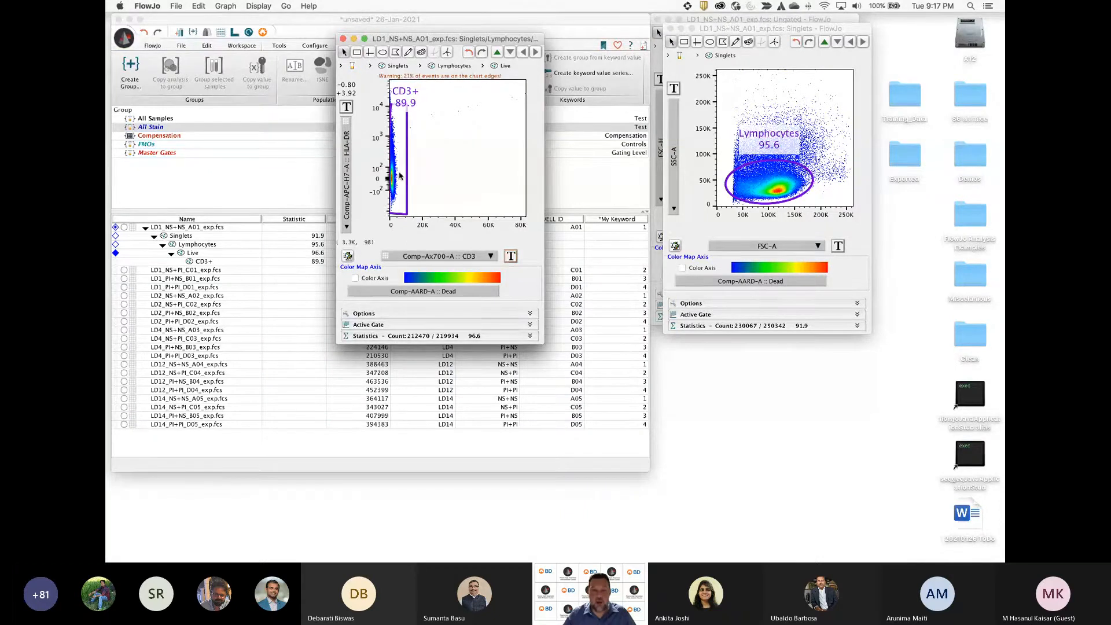
{"action": "left_click", "coordinate": [510, 256]}
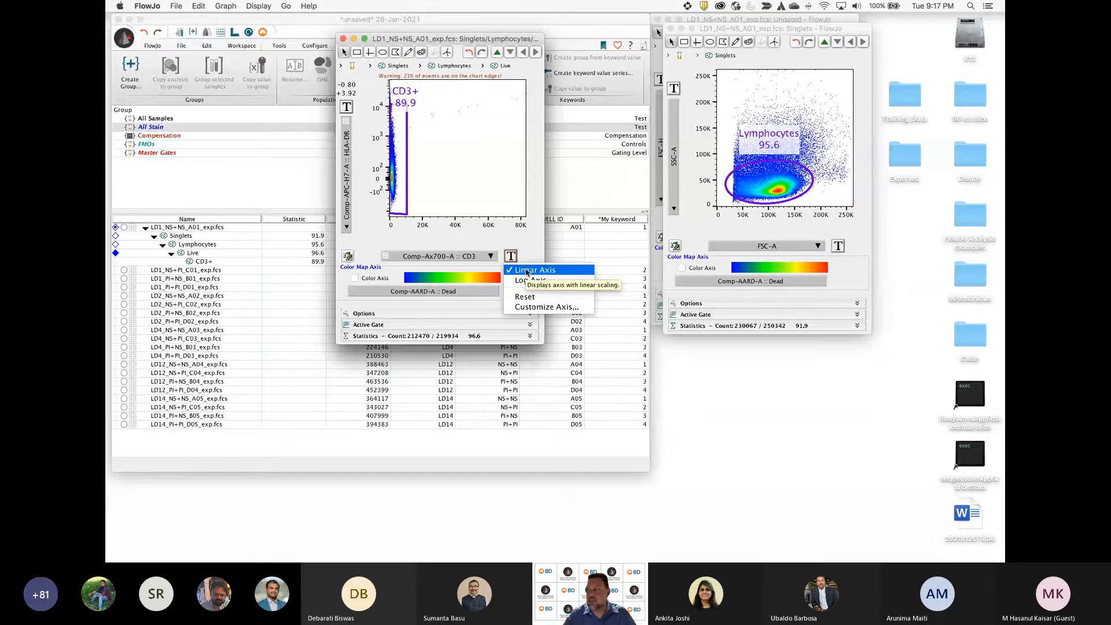
{"action": "left_click", "coordinate": [529, 280]}
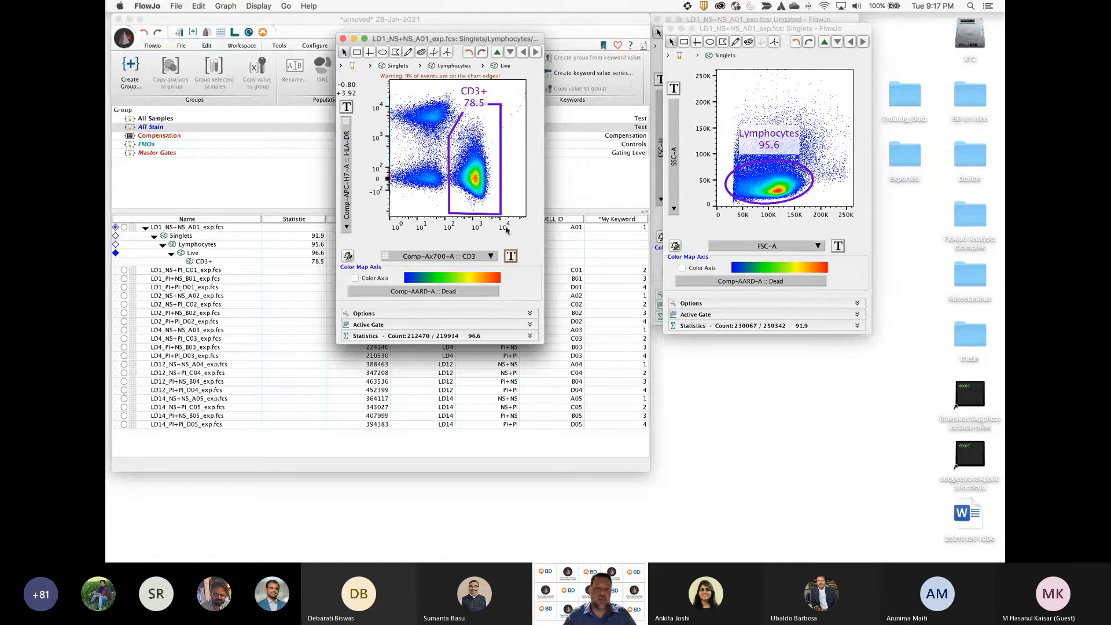
Open the axis customisation for Comp-Ax700-A :: CD3, place its window beside the plot, and set the scale to Biex
{"action": "left_click", "coordinate": [511, 256]}
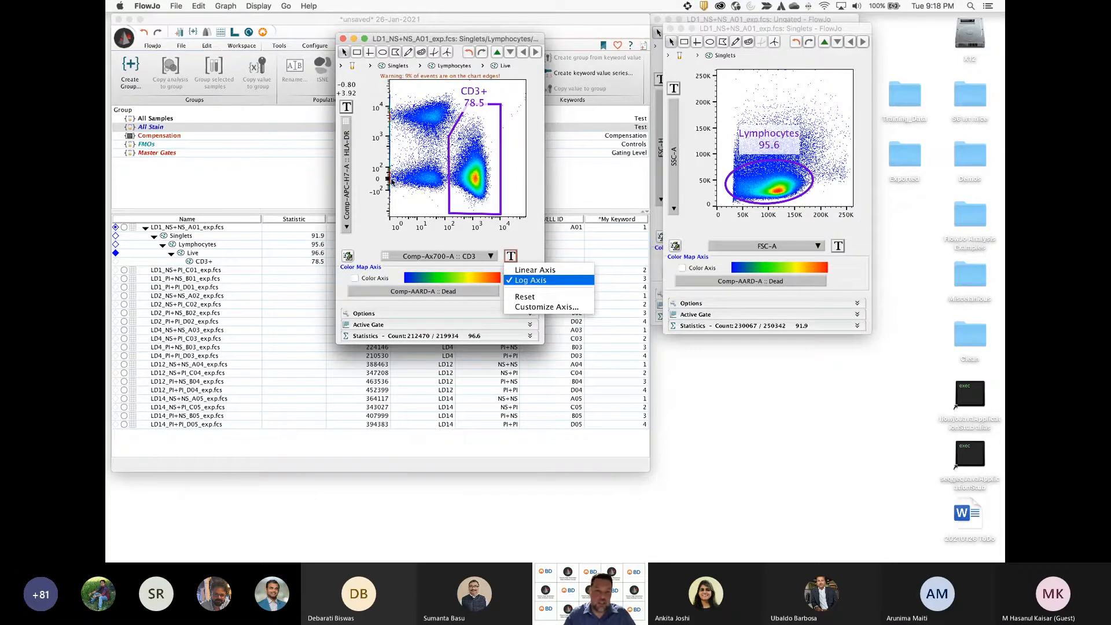
{"action": "left_click", "coordinate": [528, 306]}
{"action": "left_click_drag", "start_coordinate": [279, 16], "coordinate": [716, 32]}
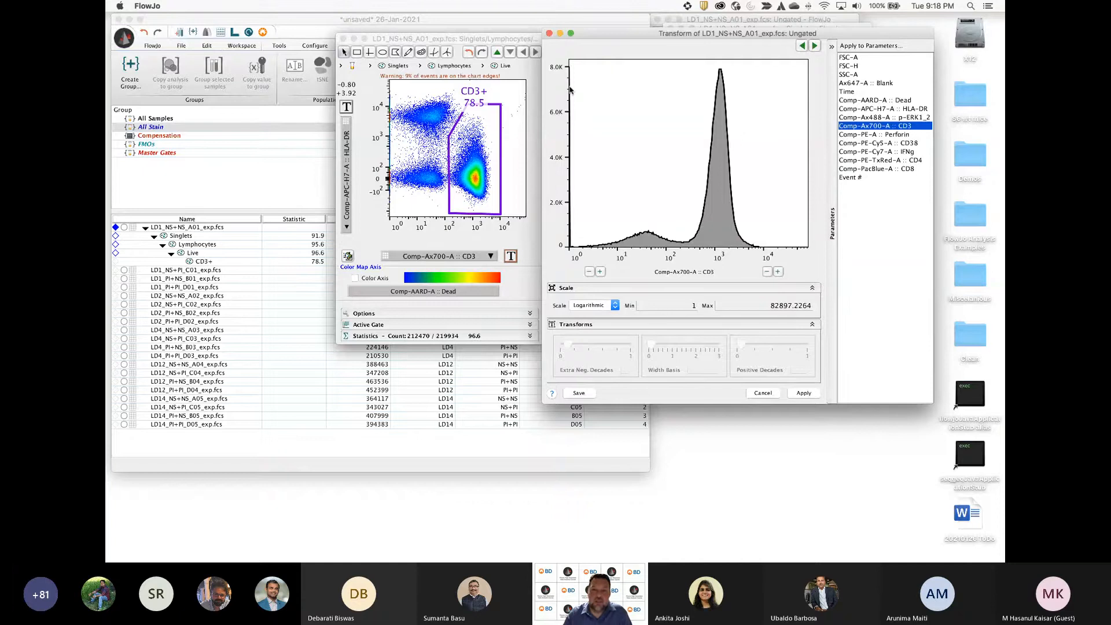
{"action": "left_click", "coordinate": [588, 306]}
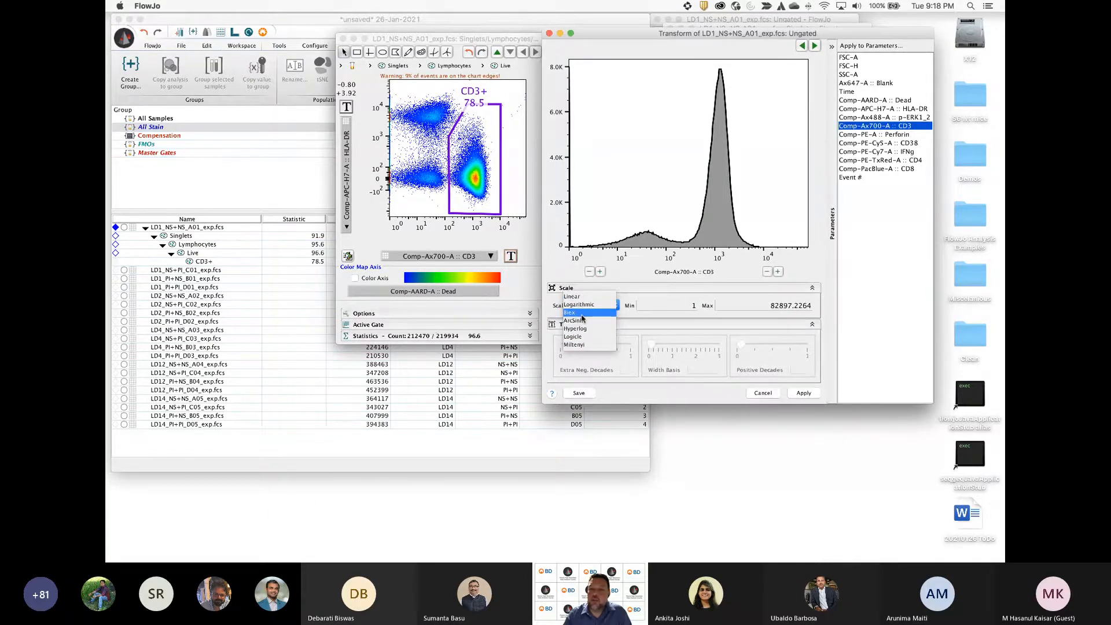
{"action": "left_click", "coordinate": [582, 314]}
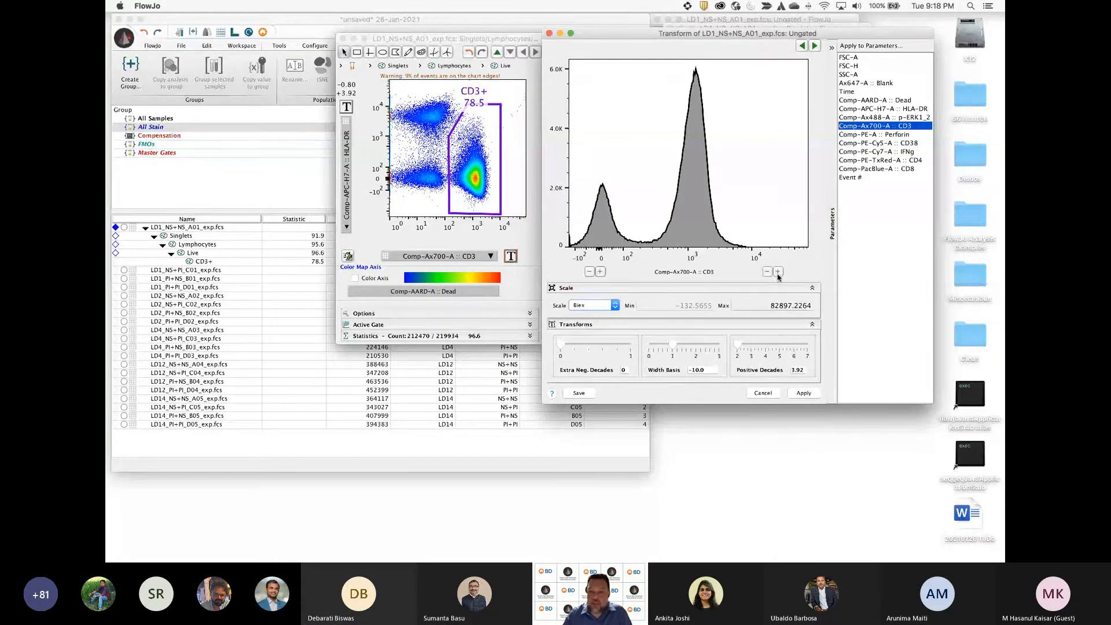
Try wider and narrower positive ranges and extra negative decades on the CD3 Biex scale, restoring 3.92 positive and 0 extra negative decades
{"action": "left_click", "coordinate": [778, 272]}
{"action": "left_click", "coordinate": [777, 272]}
{"action": "left_click", "coordinate": [777, 272]}
{"action": "left_click", "coordinate": [768, 272]}
{"action": "left_click", "coordinate": [768, 272]}
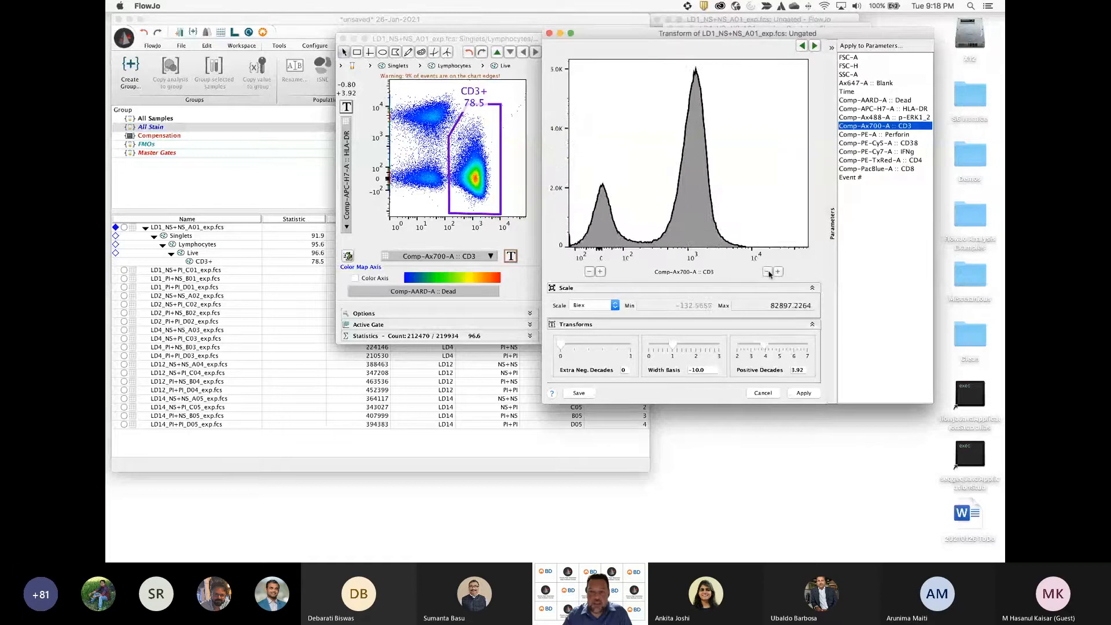
{"action": "left_click", "coordinate": [768, 272]}
{"action": "left_click", "coordinate": [768, 272]}
{"action": "left_click_drag", "start_coordinate": [771, 305], "coordinate": [804, 306]}
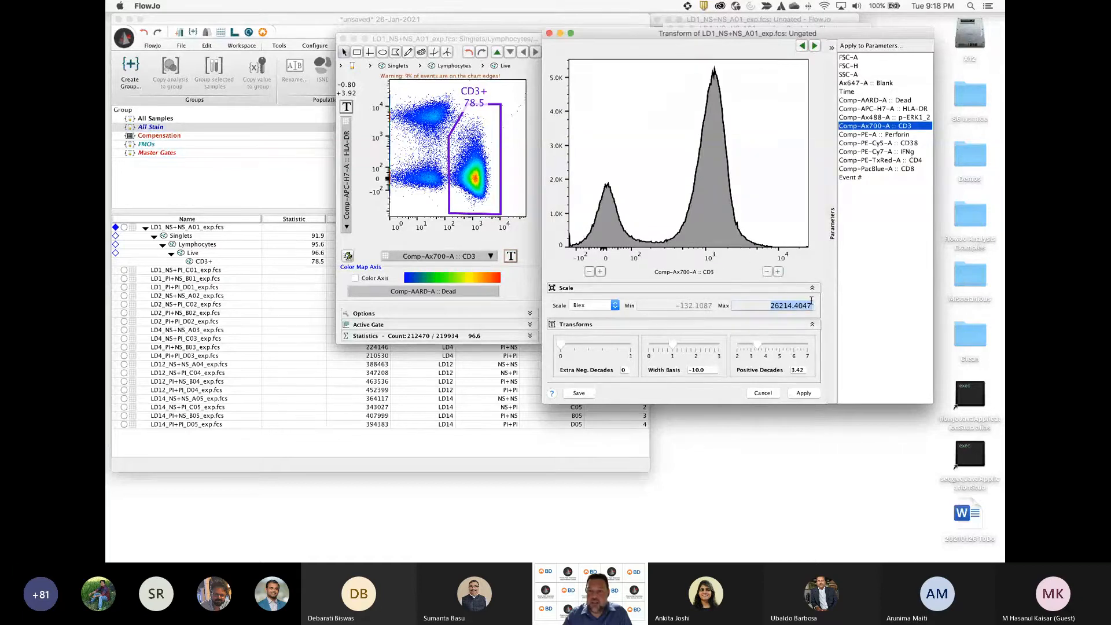
{"action": "left_click", "coordinate": [778, 272]}
{"action": "left_click", "coordinate": [778, 272]}
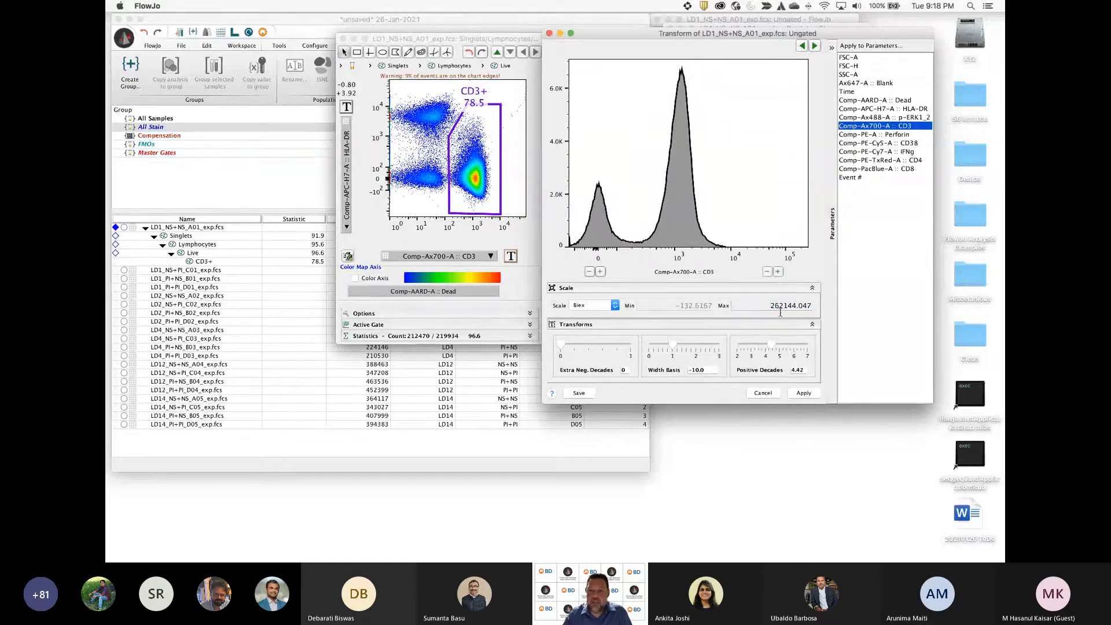
{"action": "left_click_drag", "start_coordinate": [770, 306], "coordinate": [797, 305]}
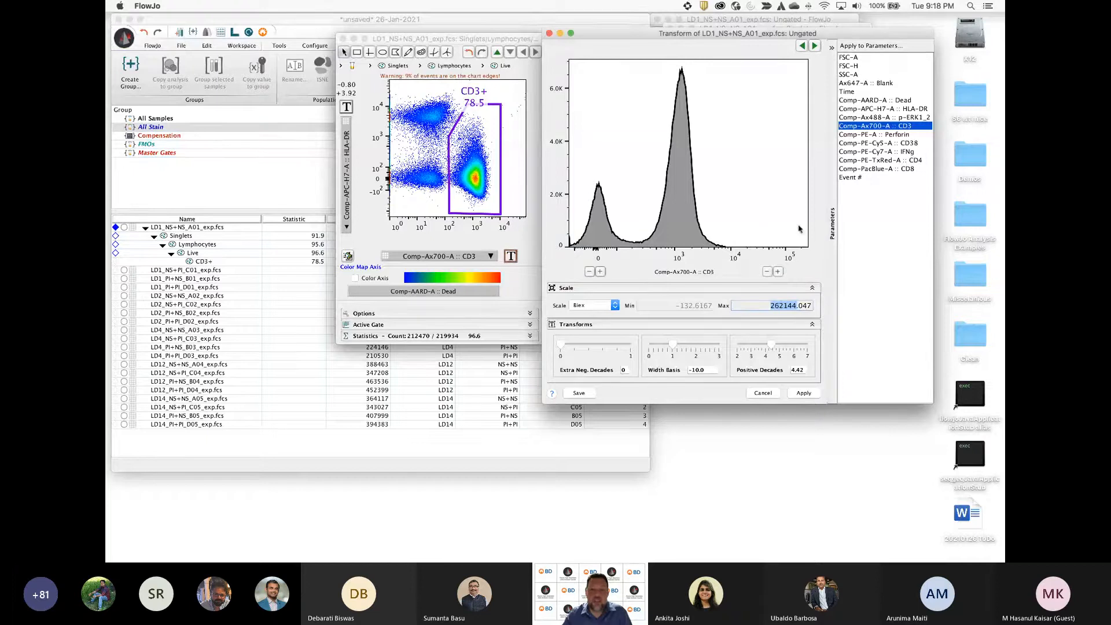
{"action": "left_click", "coordinate": [767, 273]}
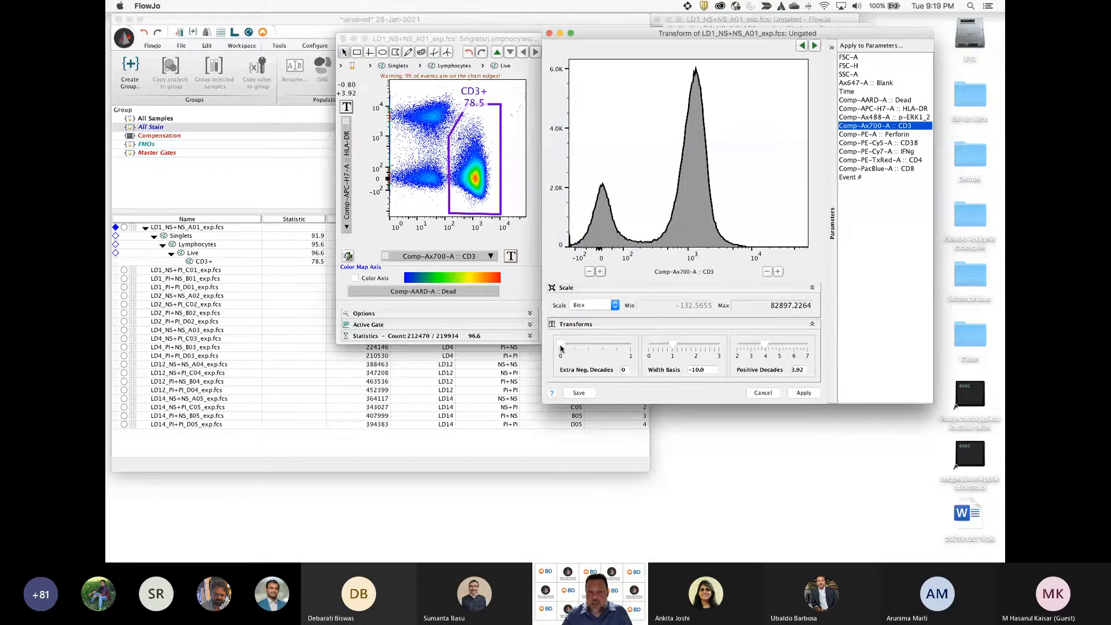
{"action": "left_click_drag", "start_coordinate": [561, 347], "coordinate": [585, 347]}
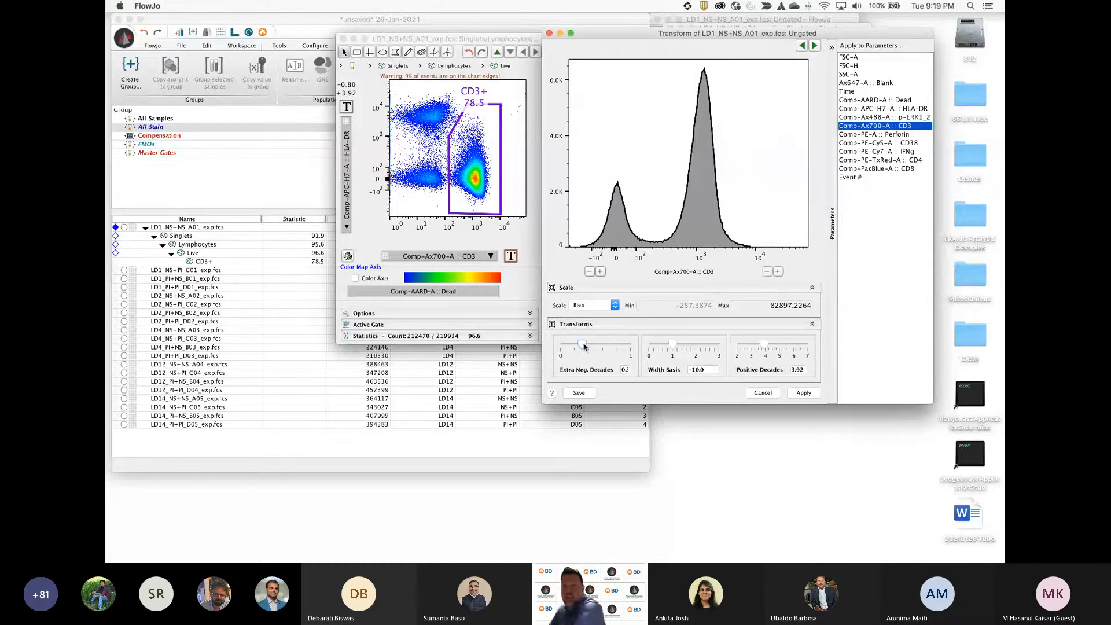
{"action": "left_click_drag", "start_coordinate": [584, 345], "coordinate": [560, 345]}
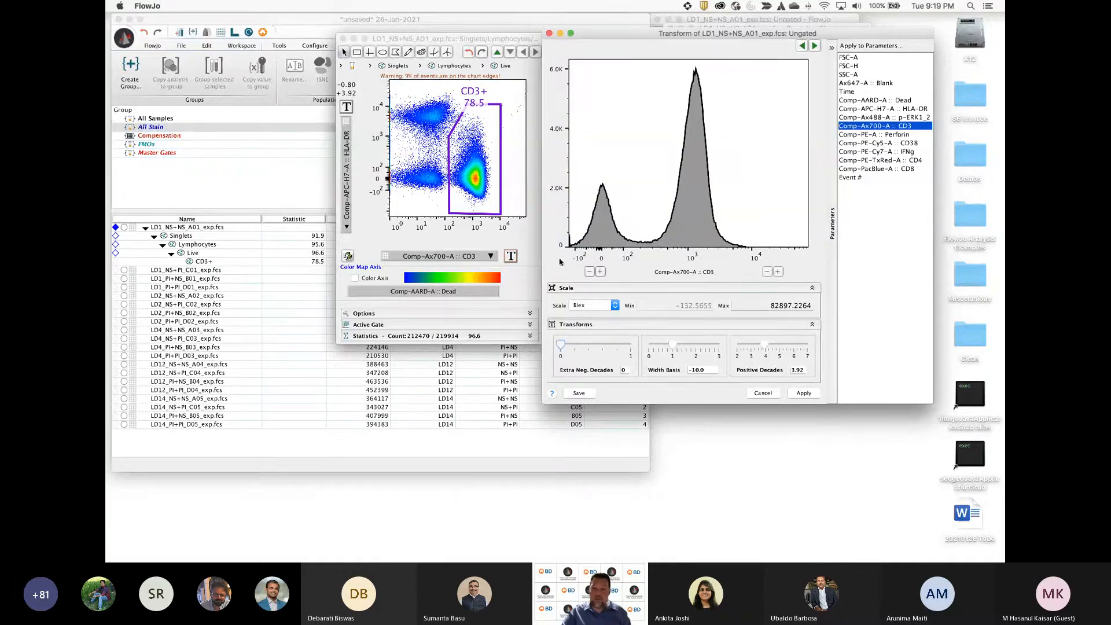
Try larger extra negative decades and width basis values on the CD3 Biex scale, setting positive decades to 3.85 and width basis back to -10.0
{"action": "left_click_drag", "start_coordinate": [561, 345], "coordinate": [604, 348]}
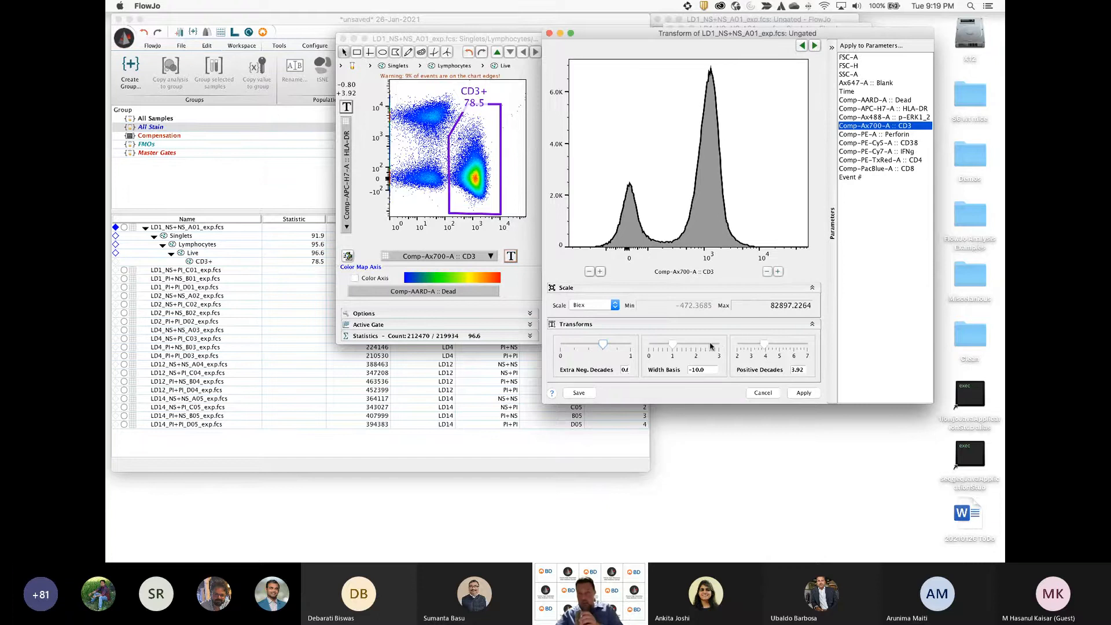
{"action": "left_click", "coordinate": [915, 540]}
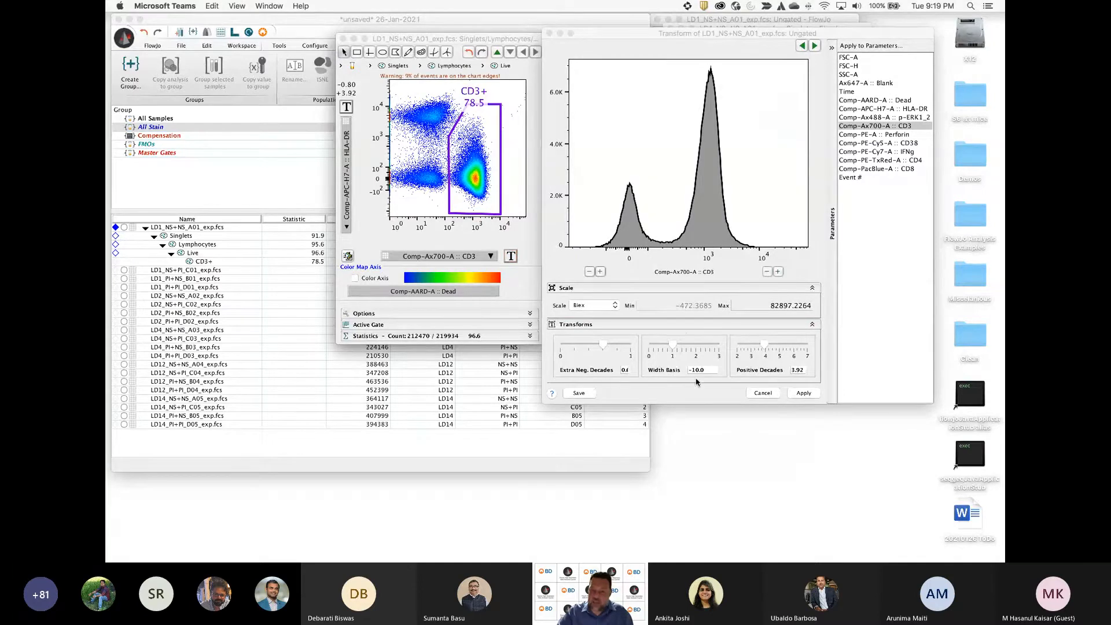
{"action": "mouse_move", "coordinate": [673, 346]}
{"action": "left_mouse_down"}
{"action": "mouse_move", "coordinate": [705, 350]}
{"action": "mouse_move", "coordinate": [642, 340]}
{"action": "mouse_move", "coordinate": [687, 347]}
{"action": "left_mouse_up"}
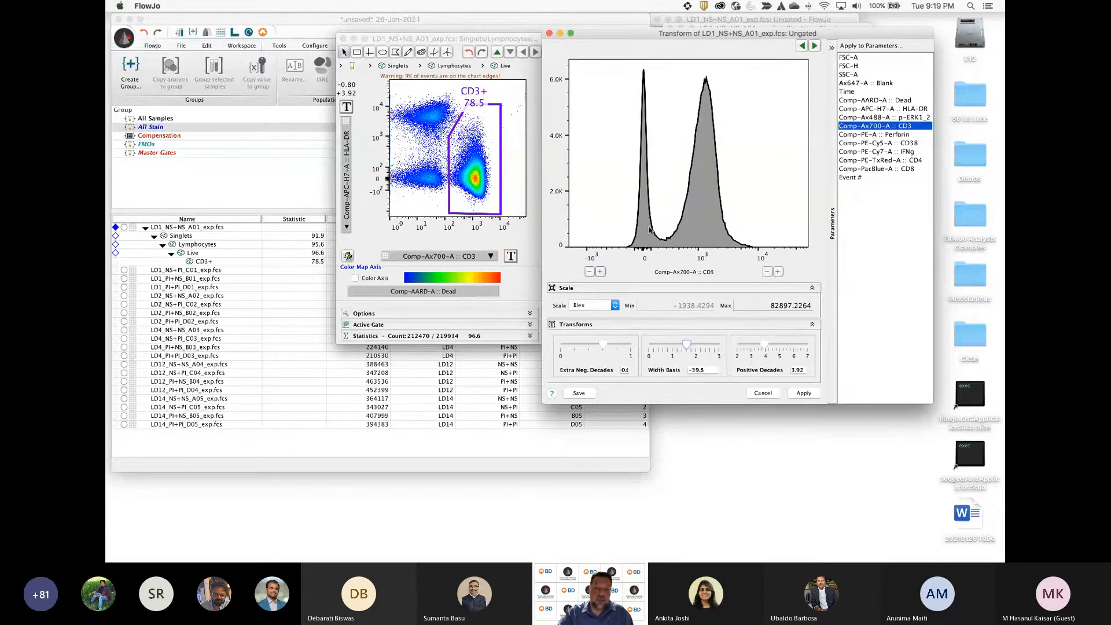
{"action": "mouse_move", "coordinate": [603, 345]}
{"action": "left_mouse_down"}
{"action": "mouse_move", "coordinate": [554, 345]}
{"action": "mouse_move", "coordinate": [617, 346]}
{"action": "left_mouse_up"}
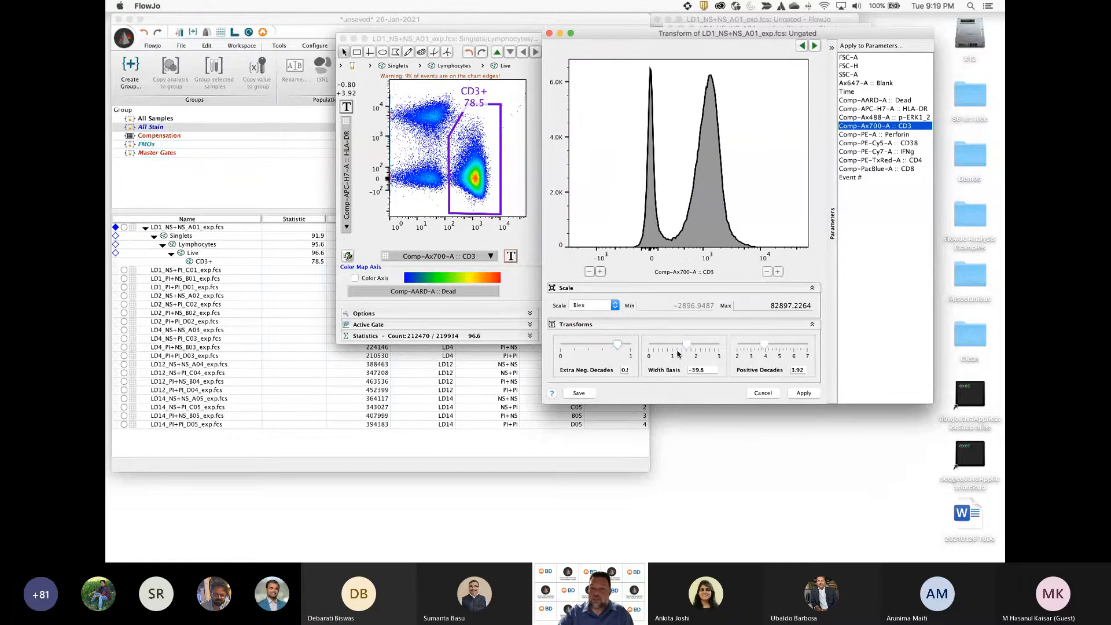
{"action": "left_click_drag", "start_coordinate": [687, 345], "coordinate": [672, 345]}
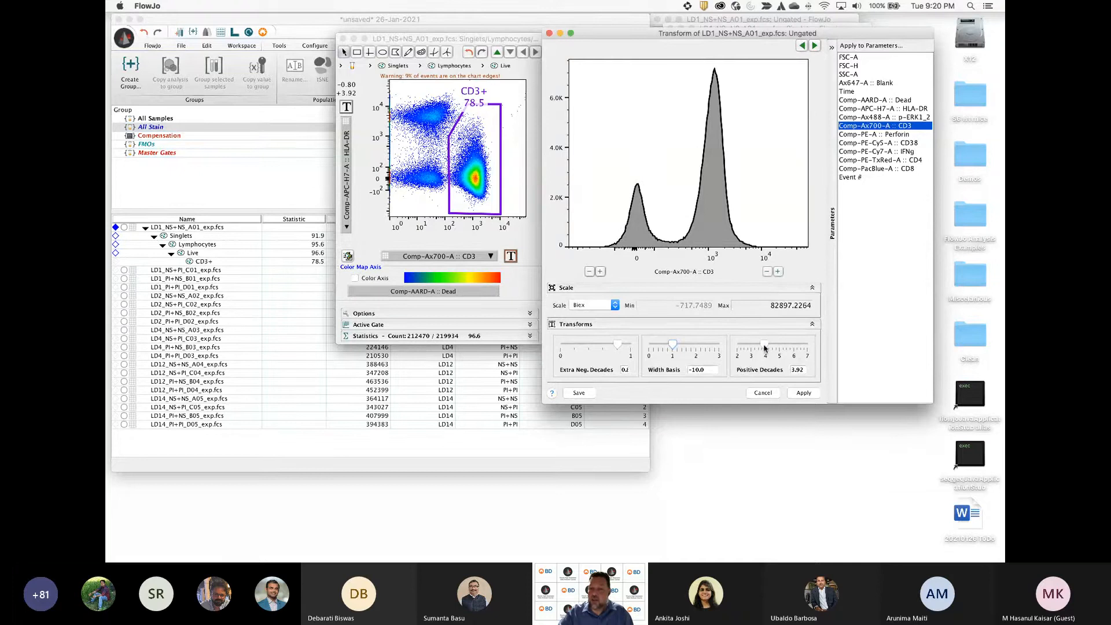
{"action": "mouse_move", "coordinate": [765, 347]}
{"action": "left_mouse_down"}
{"action": "mouse_move", "coordinate": [754, 346]}
{"action": "mouse_move", "coordinate": [764, 345]}
{"action": "left_mouse_up"}
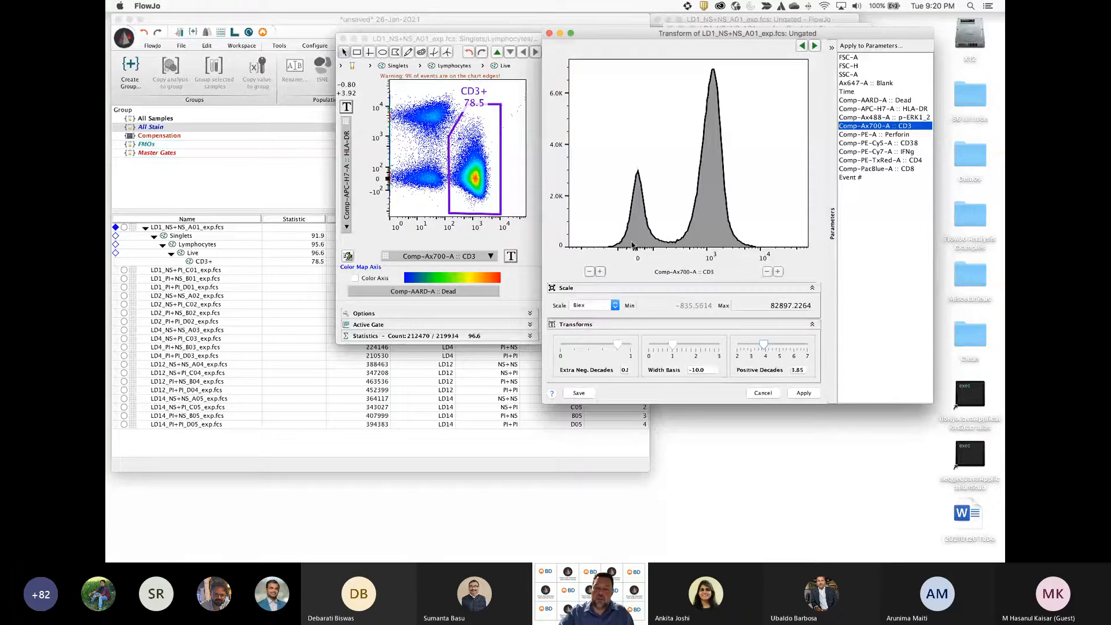
{"action": "left_click_drag", "start_coordinate": [675, 346], "coordinate": [697, 348]}
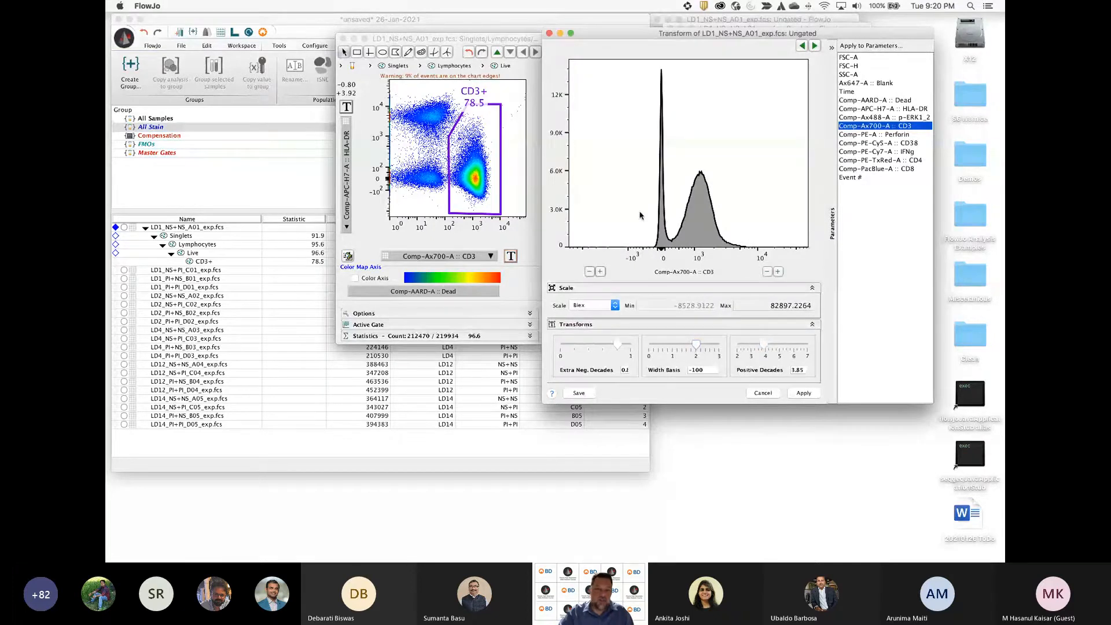
{"action": "left_click_drag", "start_coordinate": [696, 346], "coordinate": [673, 344]}
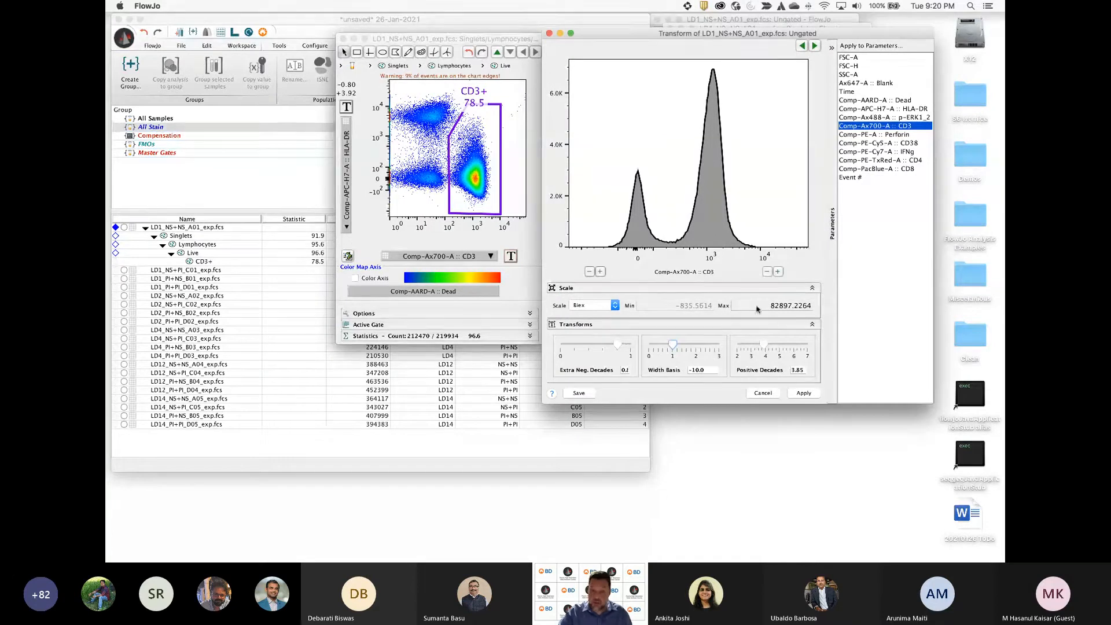
Set the CD3 scale to 0 extra negative decades and a -1.00 width basis, and apply it to Comp-APC-H7-A :: HLA-DR as well
{"action": "left_click_drag", "start_coordinate": [618, 346], "coordinate": [560, 345]}
{"action": "left_click_drag", "start_coordinate": [673, 346], "coordinate": [650, 345]}
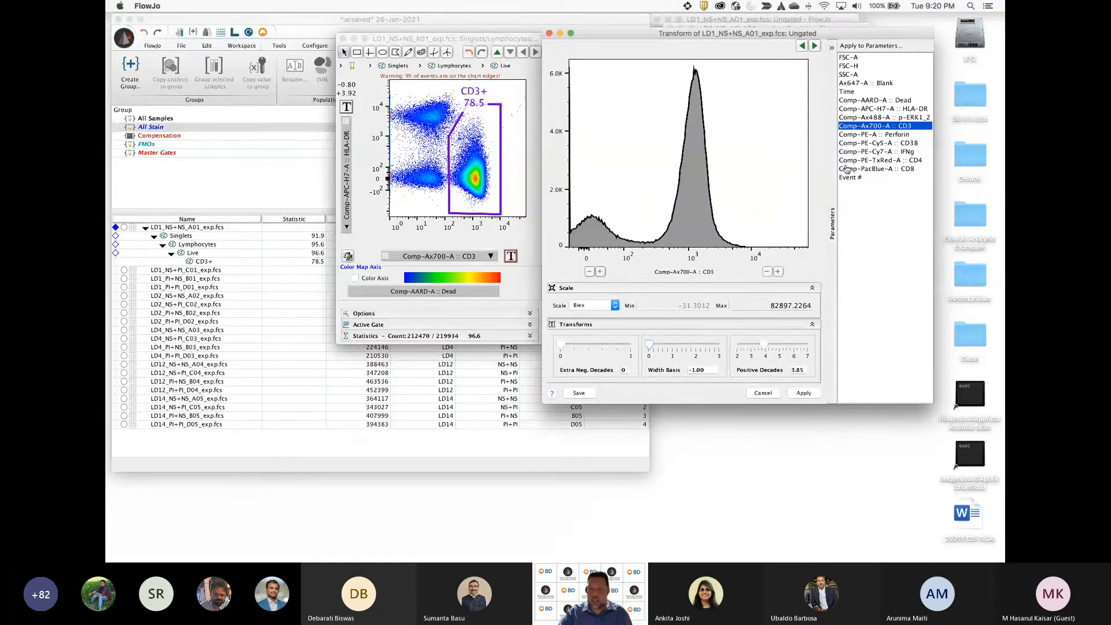
{"action": "left_click", "coordinate": [907, 109], "text": "super"}
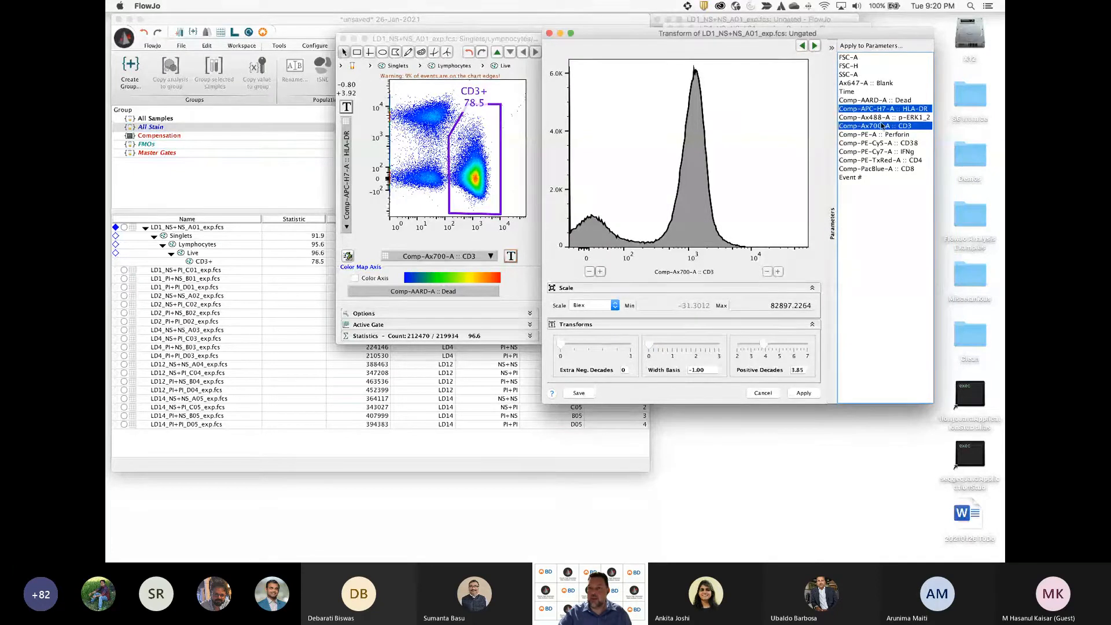
{"action": "left_click", "coordinate": [803, 393]}
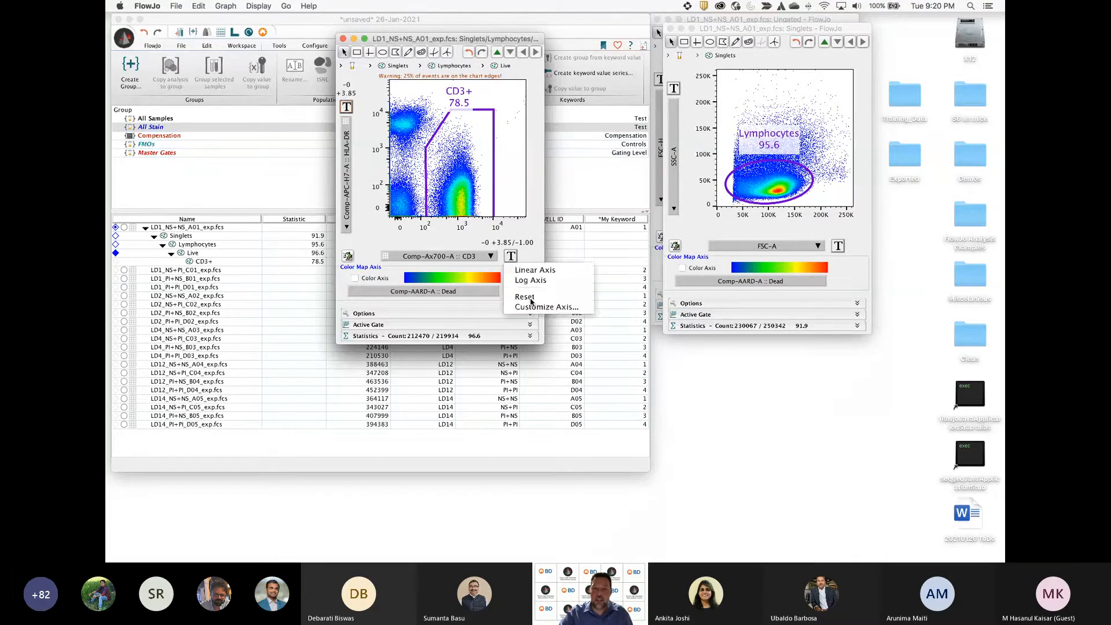
Reopen the CD3 axis customisation, set width basis to -316 and extra negative decades to 1, and apply to CD3 and HLA-DR
{"action": "left_click", "coordinate": [530, 306]}
{"action": "left_click_drag", "start_coordinate": [295, 19], "coordinate": [583, 36]}
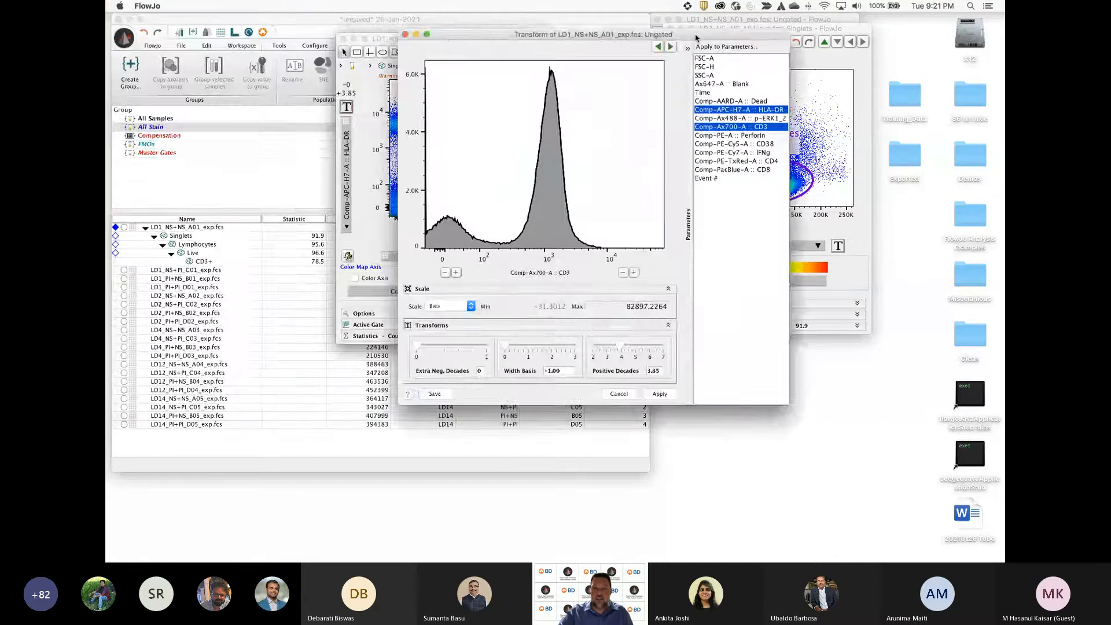
{"action": "left_click_drag", "start_coordinate": [696, 37], "coordinate": [902, 21]}
{"action": "left_click_drag", "start_coordinate": [711, 329], "coordinate": [773, 341]}
{"action": "left_click_drag", "start_coordinate": [629, 333], "coordinate": [695, 330]}
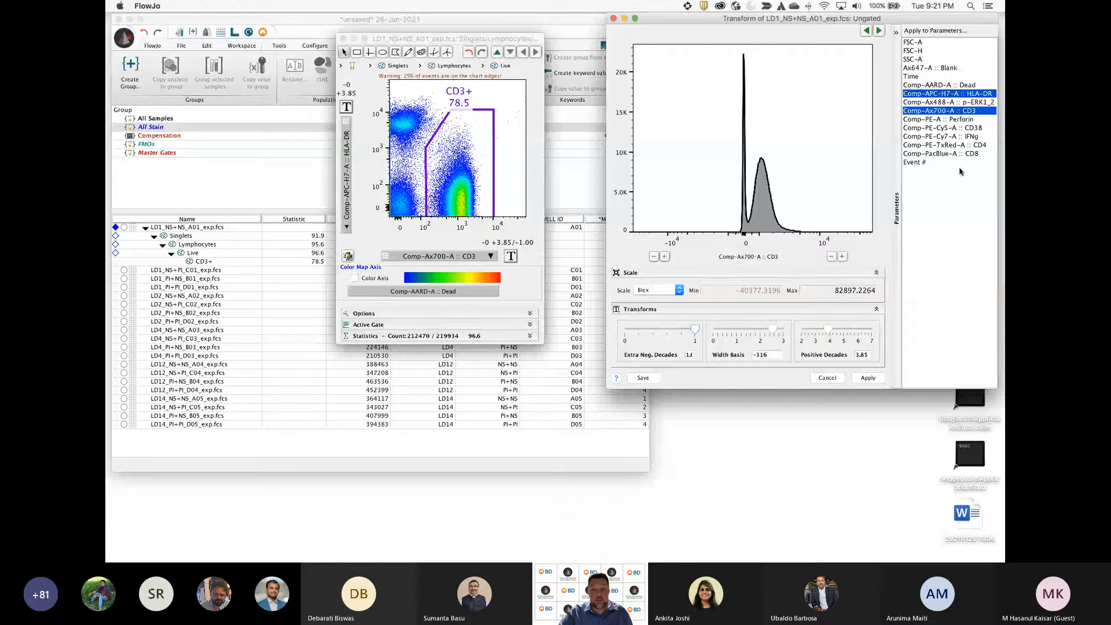
{"action": "left_click", "coordinate": [868, 377]}
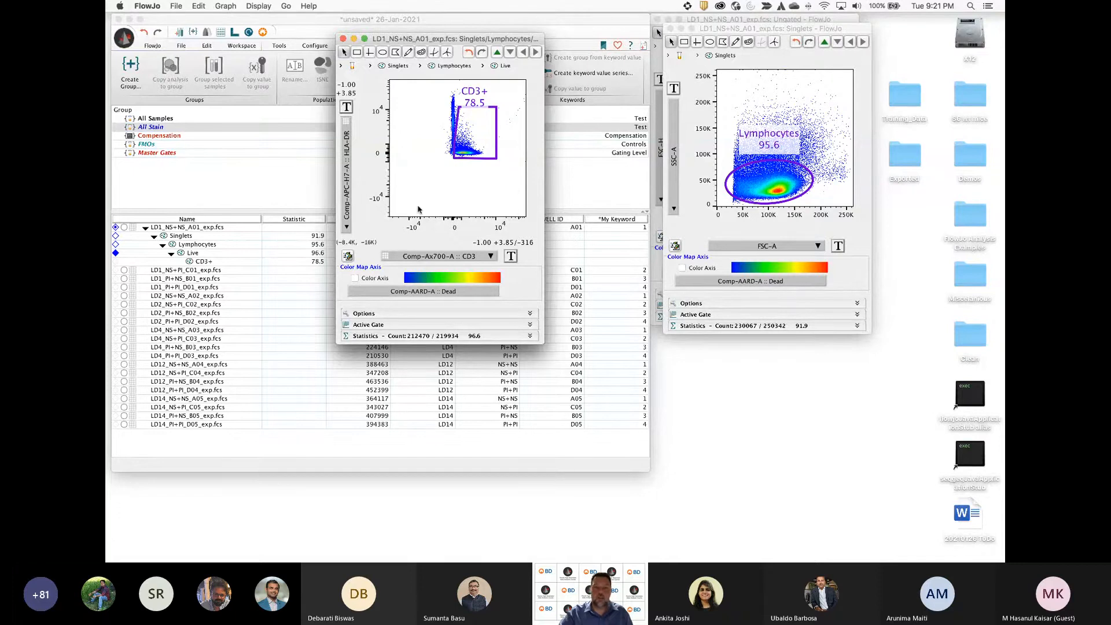
Customise the CD3 axis again with a -10.0 width basis and 0.40 extra negative decades, and apply it to CD3 and HLA-DR
{"action": "left_click", "coordinate": [510, 255]}
{"action": "left_click", "coordinate": [534, 309]}
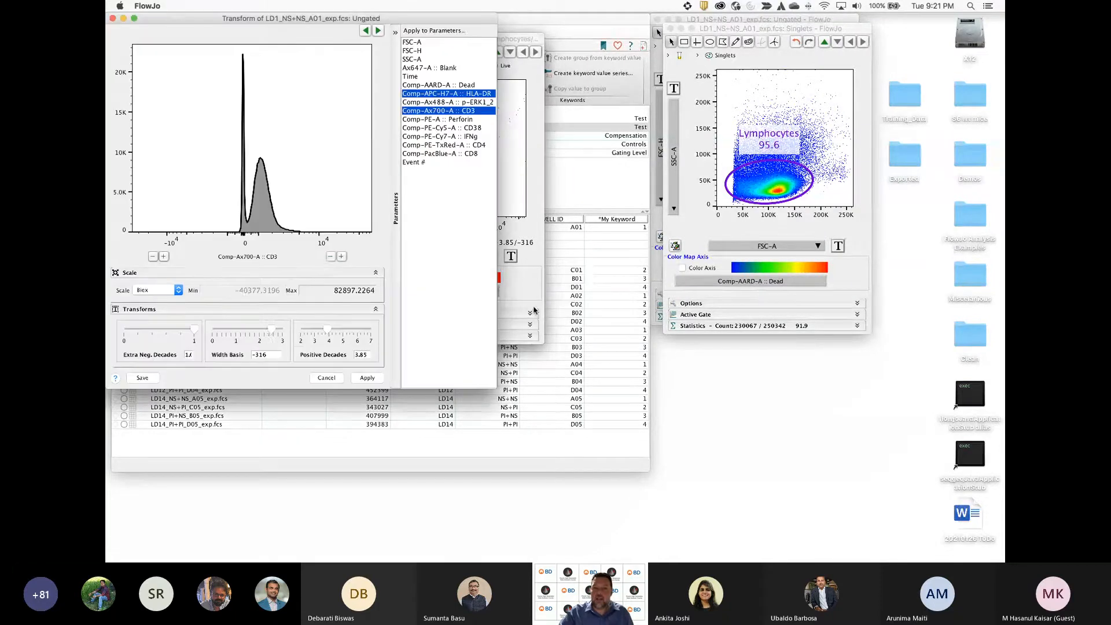
{"action": "left_click_drag", "start_coordinate": [271, 328], "coordinate": [234, 329]}
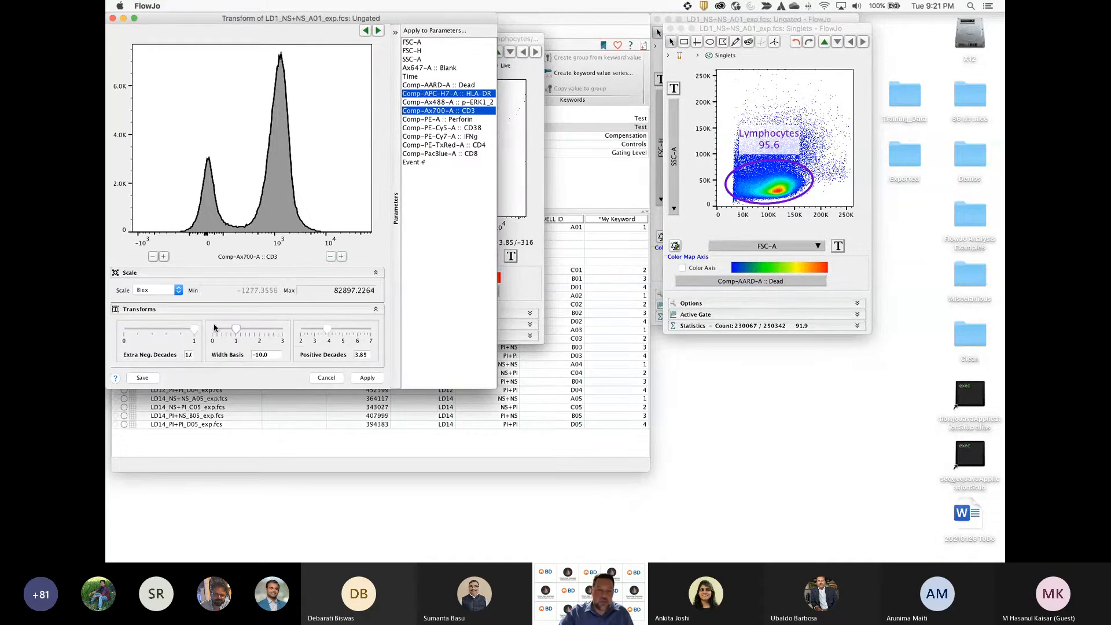
{"action": "left_click_drag", "start_coordinate": [195, 329], "coordinate": [152, 329]}
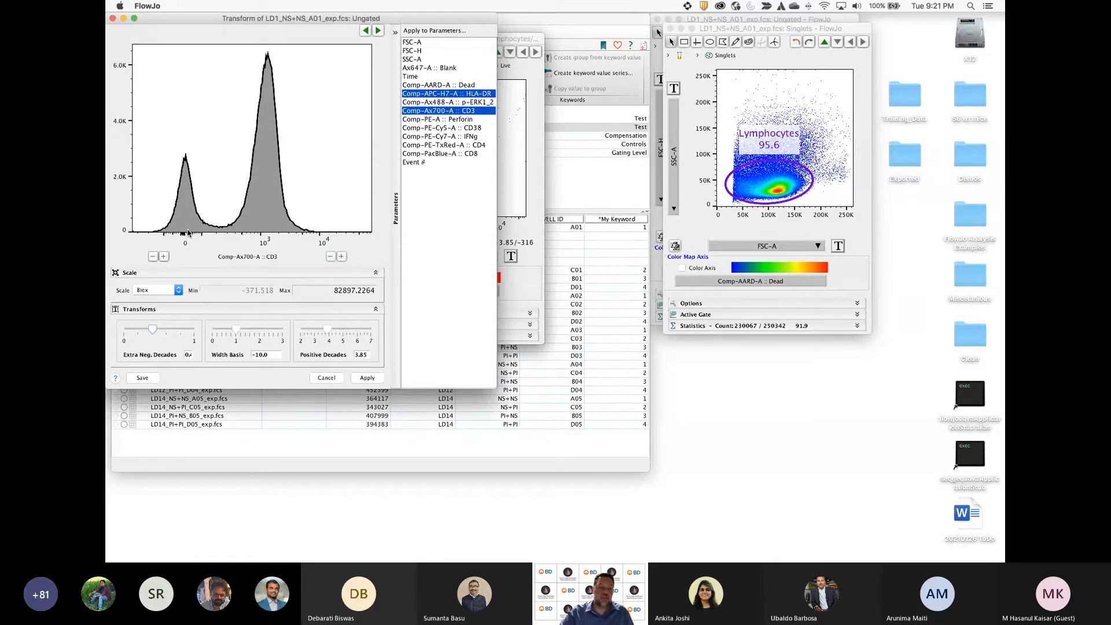
{"action": "left_click", "coordinate": [368, 378]}
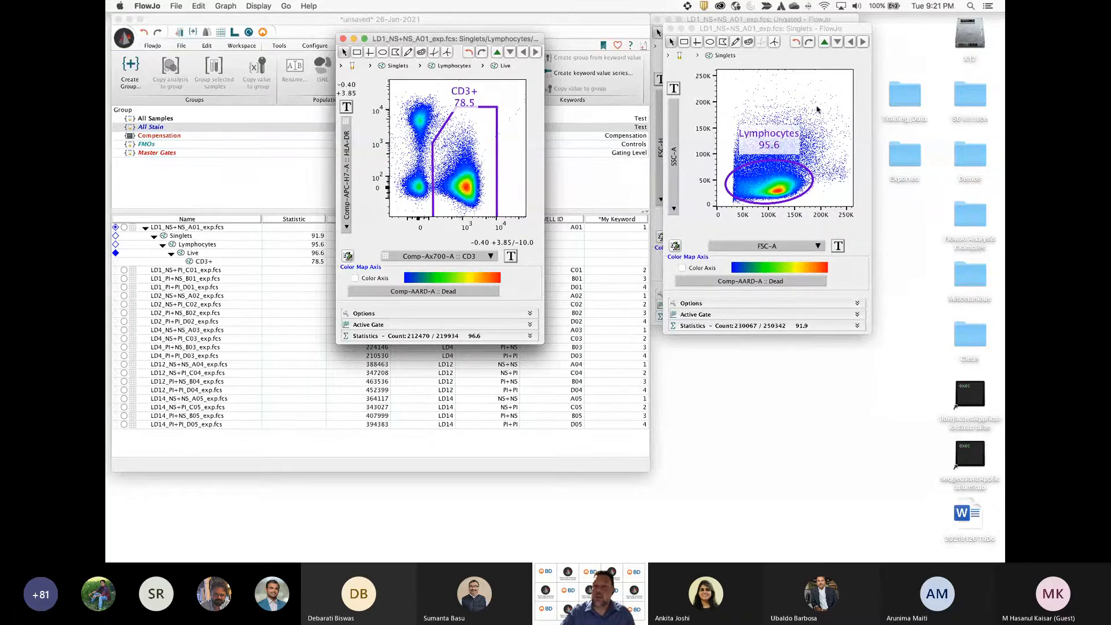
Switch to the PowerPoint deck and present the Transforming Data slide in full screen
{"action": "key", "text": "ctrl+Up"}
{"action": "left_click", "coordinate": [519, 49]}
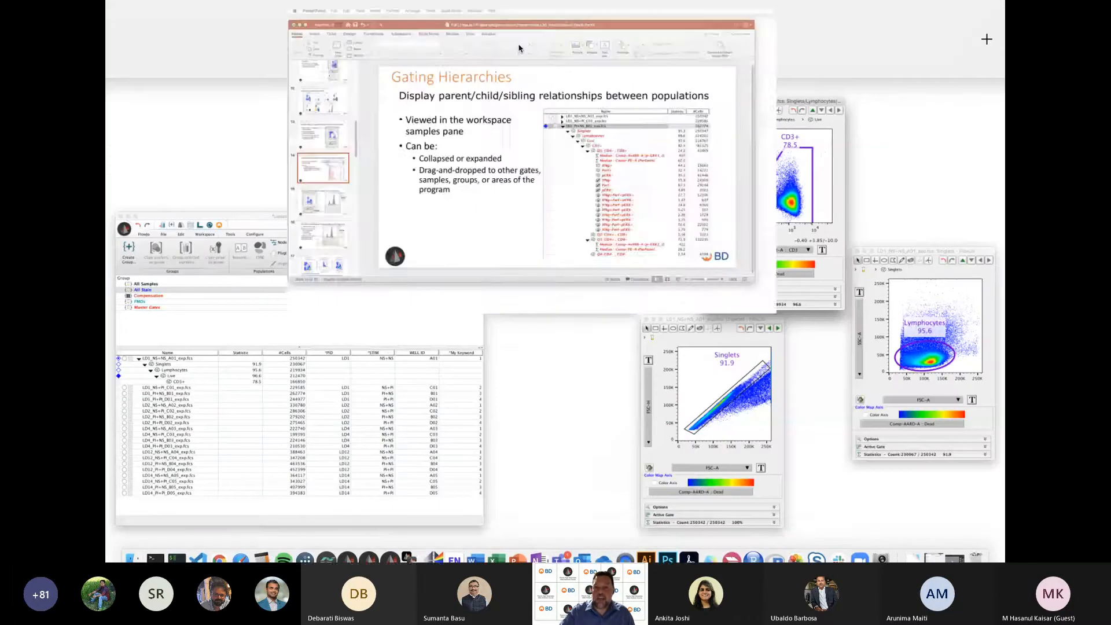
{"action": "left_click", "coordinate": [181, 354]}
{"action": "left_click", "coordinate": [185, 359]}
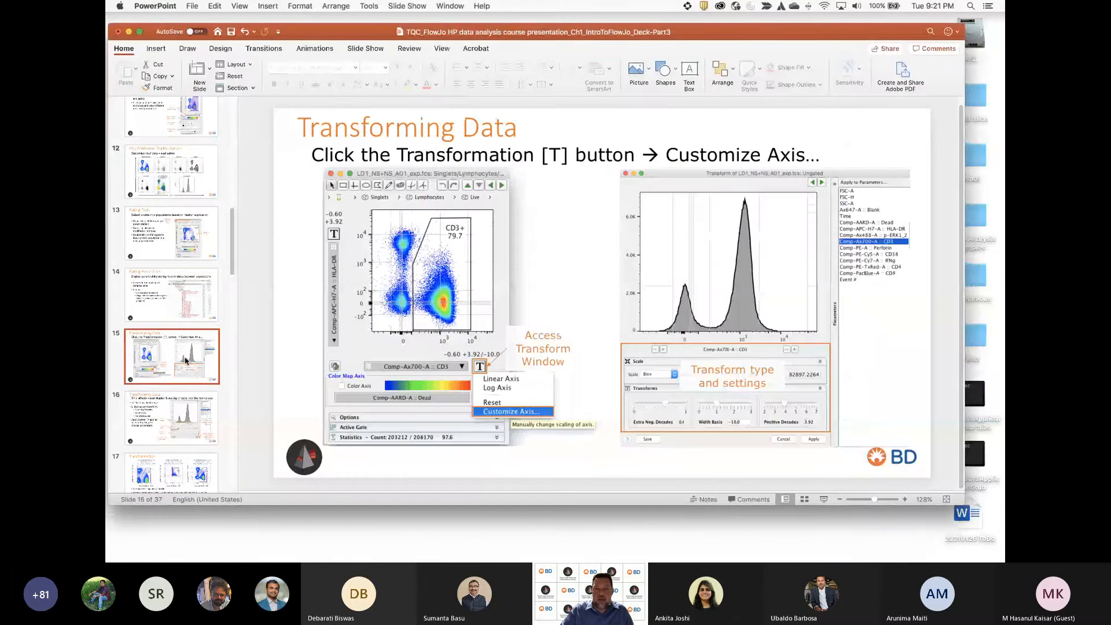
{"action": "left_click", "coordinate": [829, 501]}
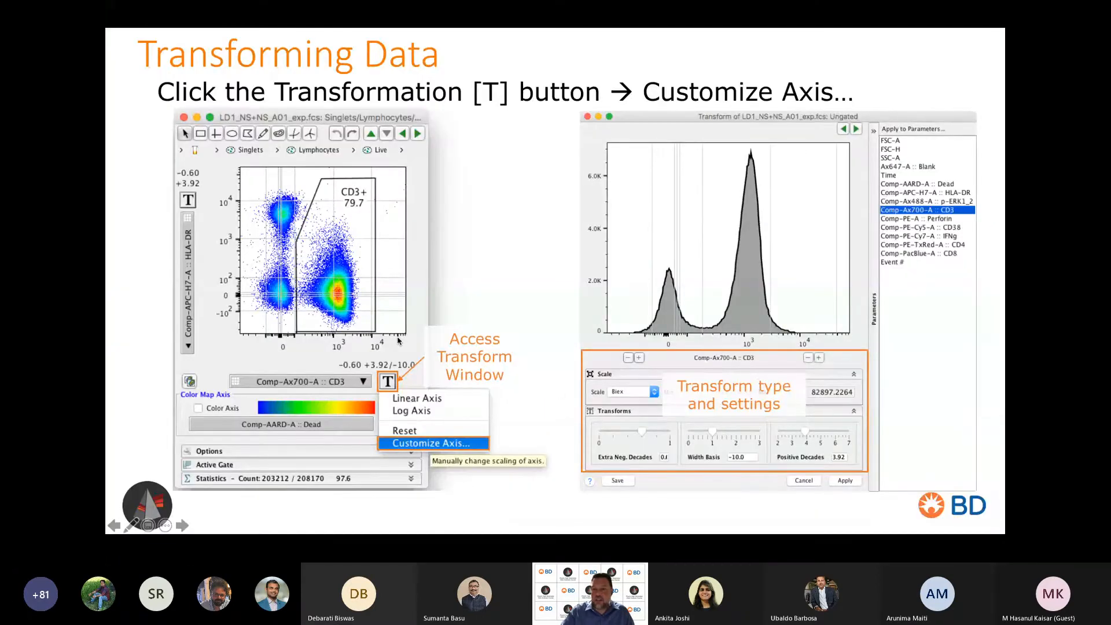
{"action": "key", "text": "Right"}
{"action": "key", "text": "Left"}
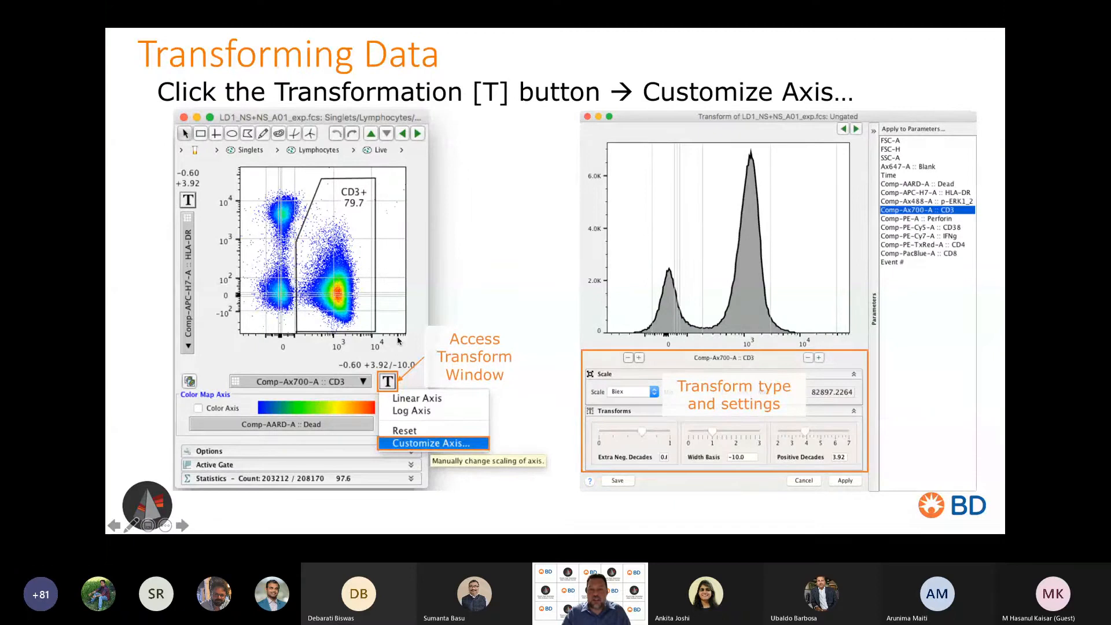
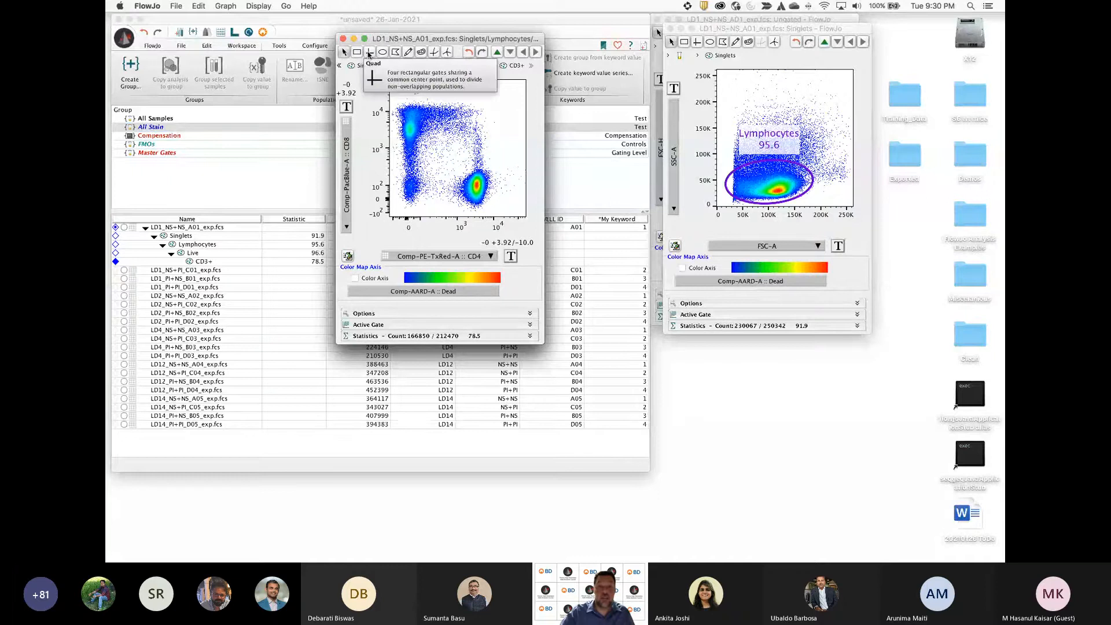
Place a quadrant gate between the clusters of the CD3+ population's CD4 versus CD8 plot and open the Q1: CD4-, CD8+ population
{"action": "left_click", "coordinate": [369, 52]}
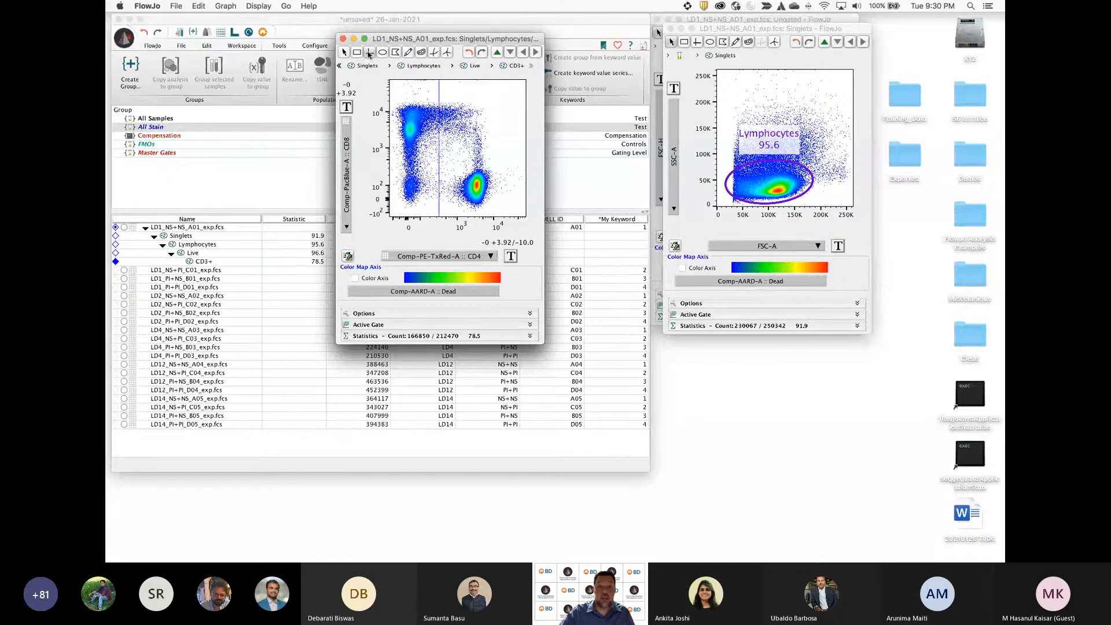
{"action": "left_click", "coordinate": [441, 167]}
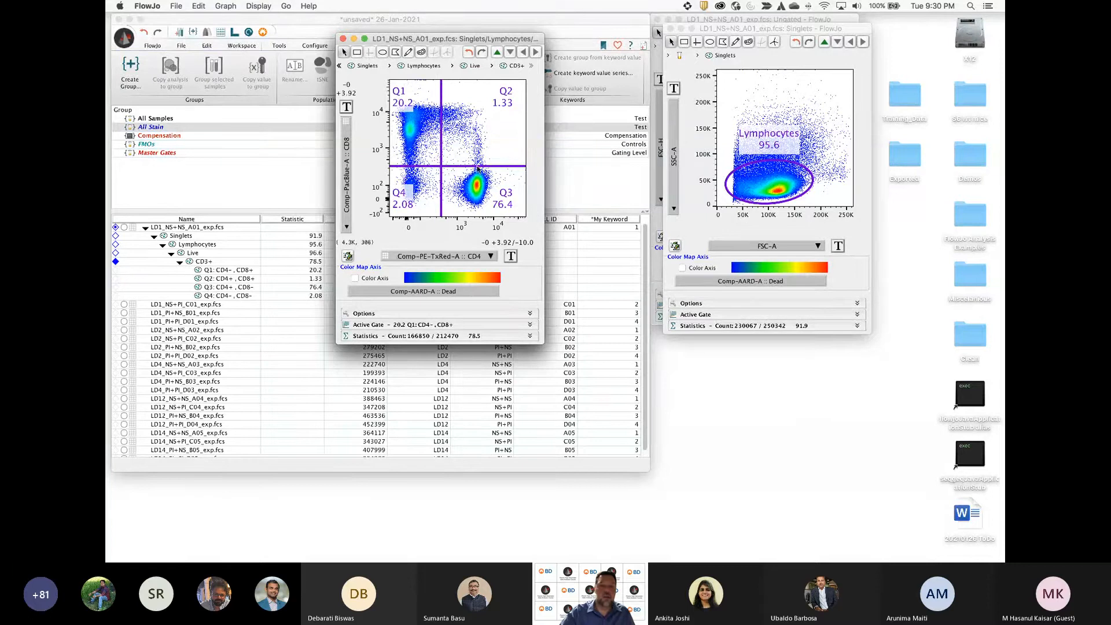
{"action": "double_click", "coordinate": [414, 142]}
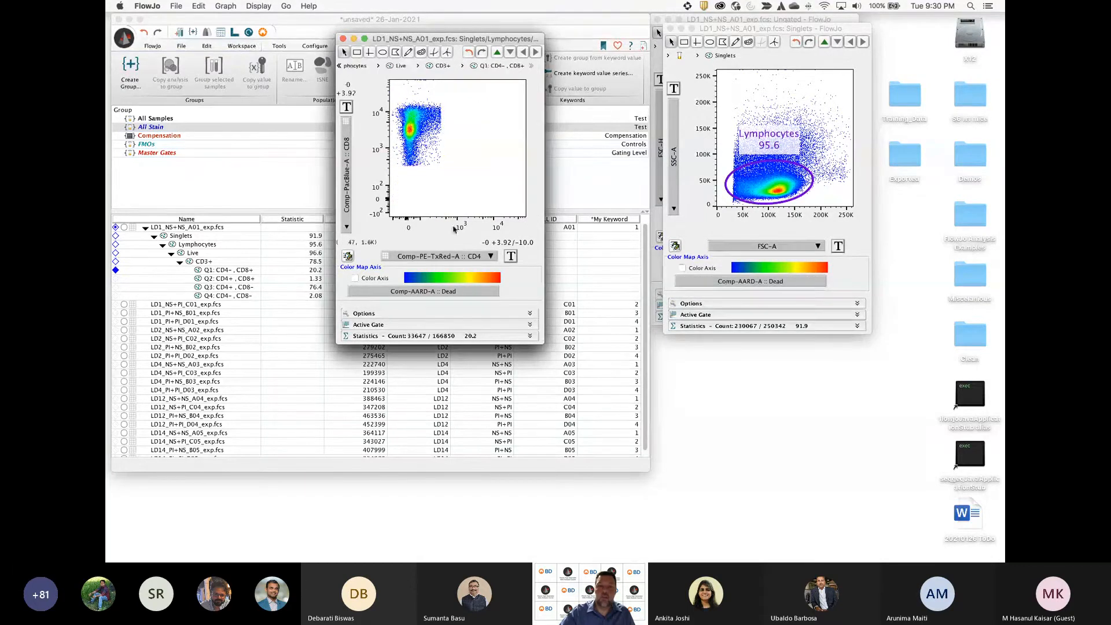
Plot Comp-PE-Cy7-A :: IFNg against CD8 for Q1 and draw a rectangle gate named IFNg+ around the IFNg-positive events
{"action": "left_click", "coordinate": [459, 258]}
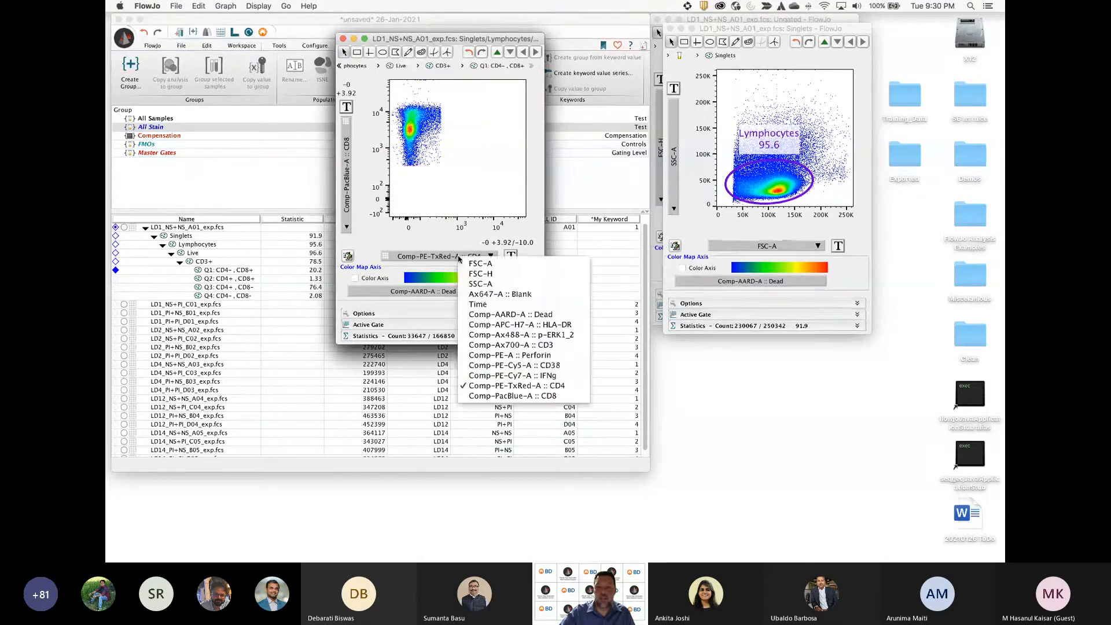
{"action": "left_click", "coordinate": [517, 377]}
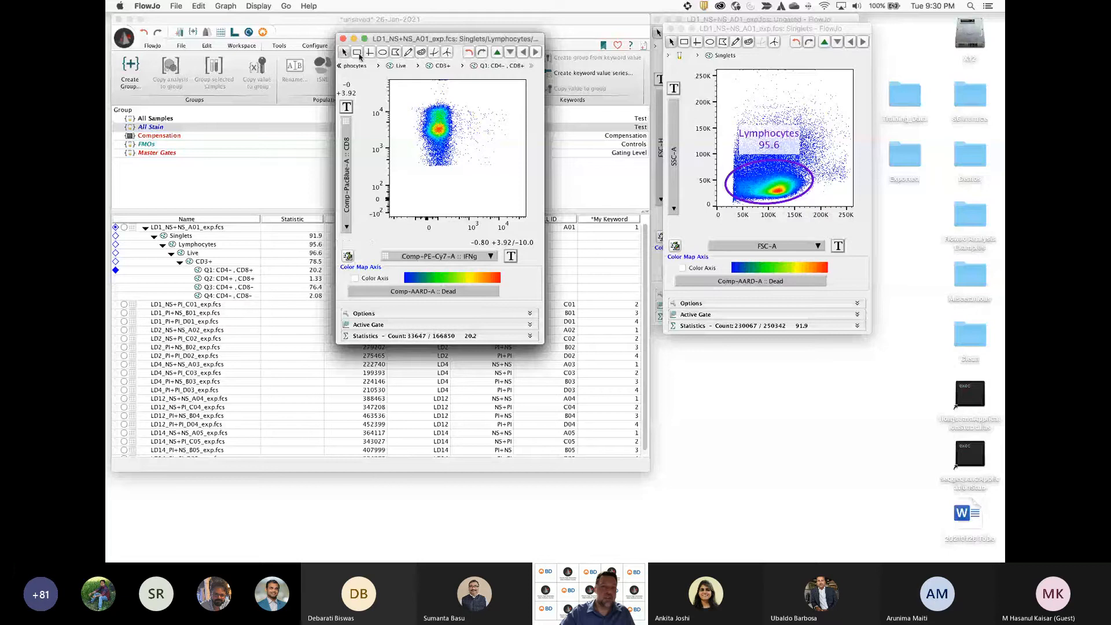
{"action": "left_click_drag", "start_coordinate": [451, 94], "coordinate": [527, 190]}
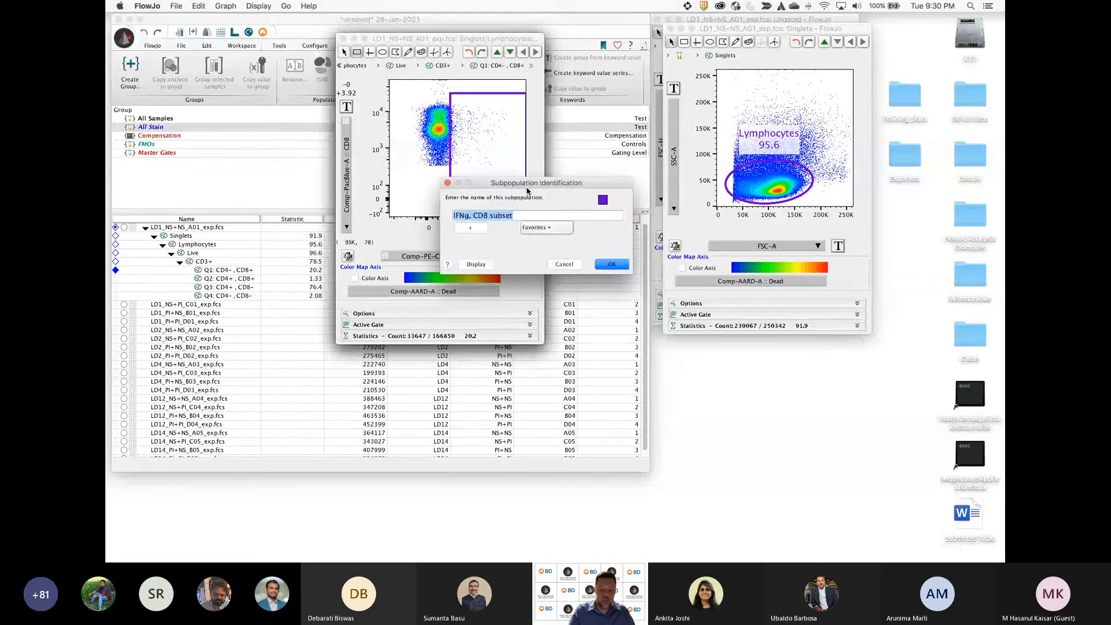
{"action": "type", "text": "InfIFNg+"}
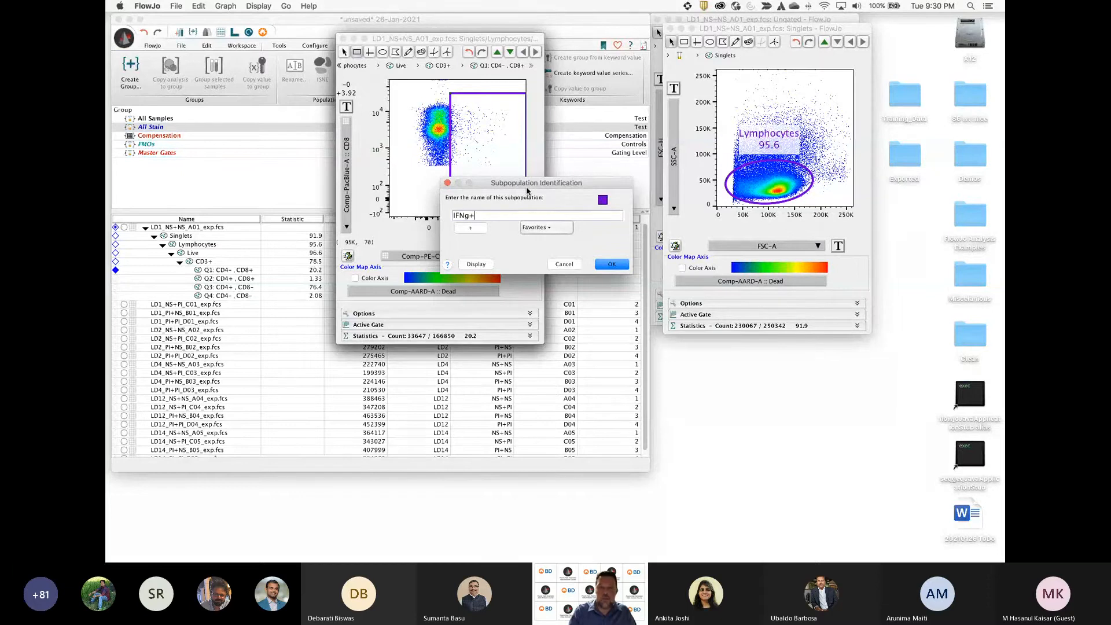
{"action": "key", "text": "Return"}
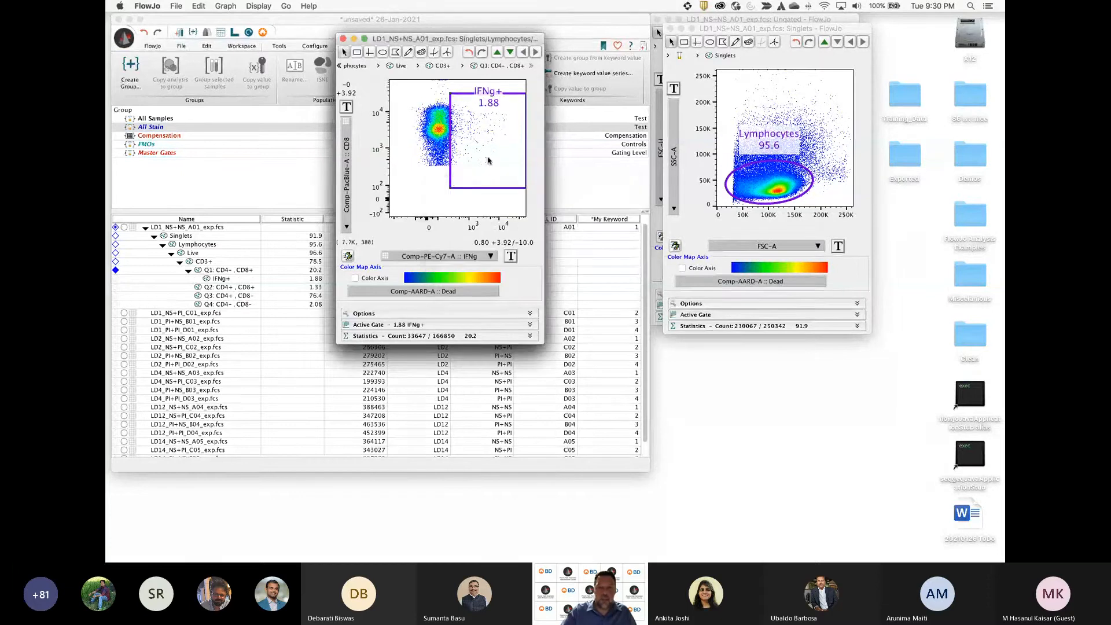
Plot Comp-PE-A :: Perforin against CD8 for Q1 and draw a rectangle gate named Perf+ around the perforin-positive events
{"action": "left_click", "coordinate": [445, 261]}
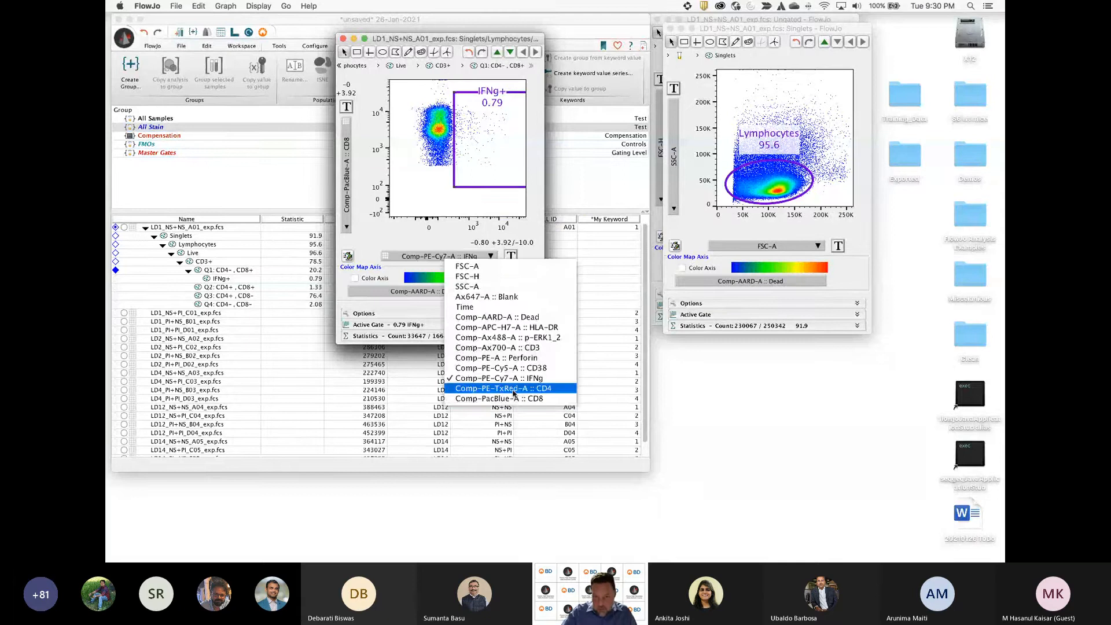
{"action": "left_click", "coordinate": [463, 360]}
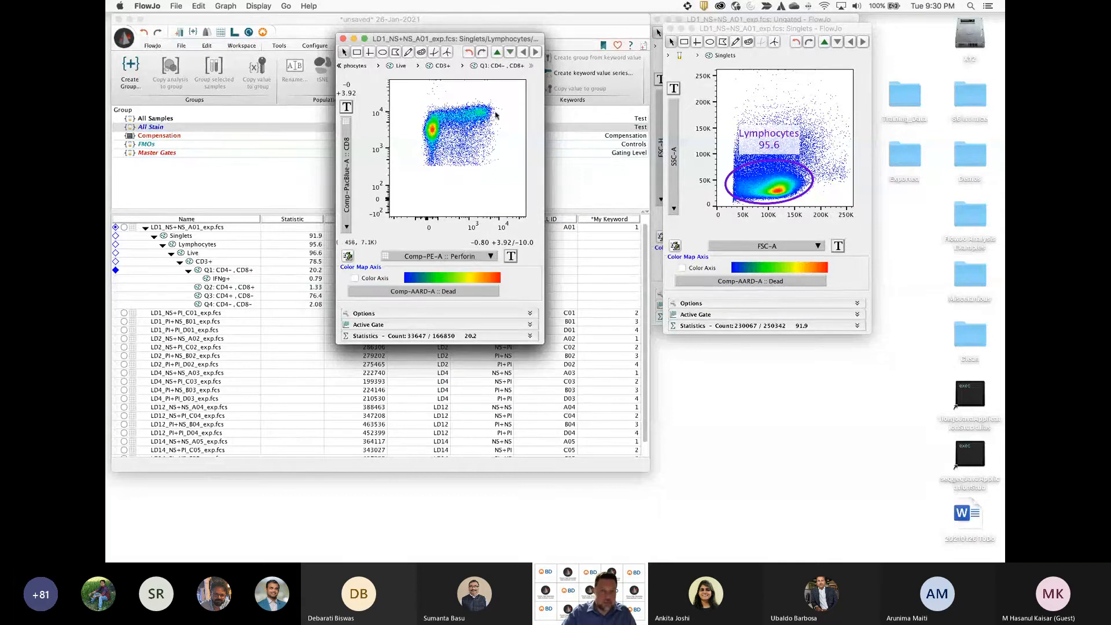
{"action": "left_click", "coordinate": [359, 52]}
{"action": "left_click_drag", "start_coordinate": [520, 90], "coordinate": [443, 172]}
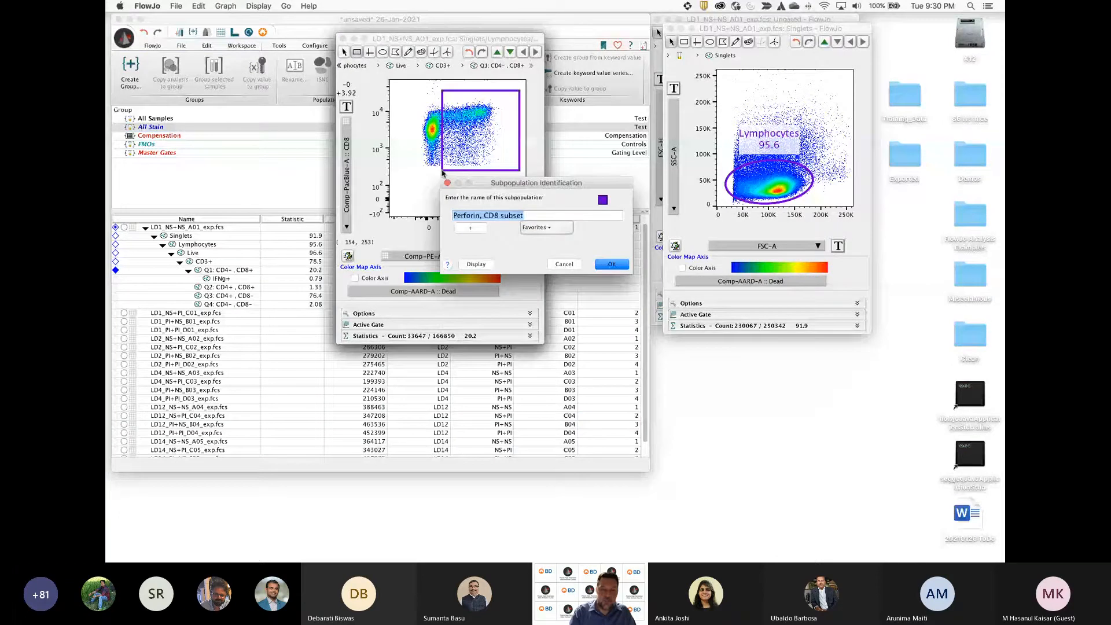
{"action": "type", "text": "Perf+"}
{"action": "key", "text": "Return"}
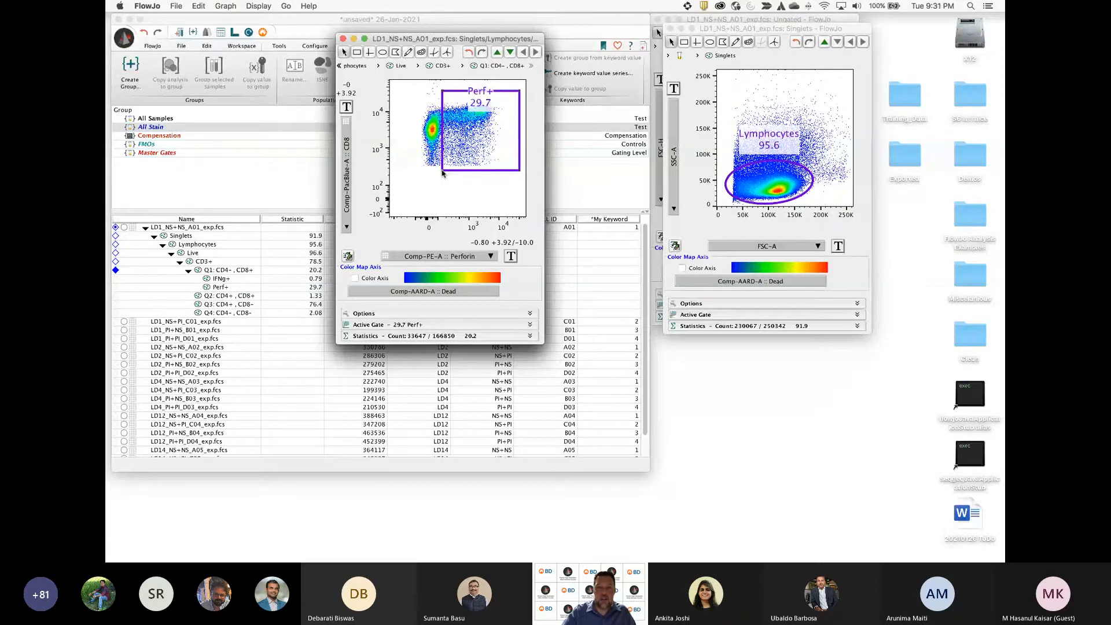
Plot Comp-Ax488-A :: p-ERK1_2 against CD8 for Q1 and draw a rectangle gate named pERK+ around the pERK-positive events
{"action": "left_click", "coordinate": [471, 256]}
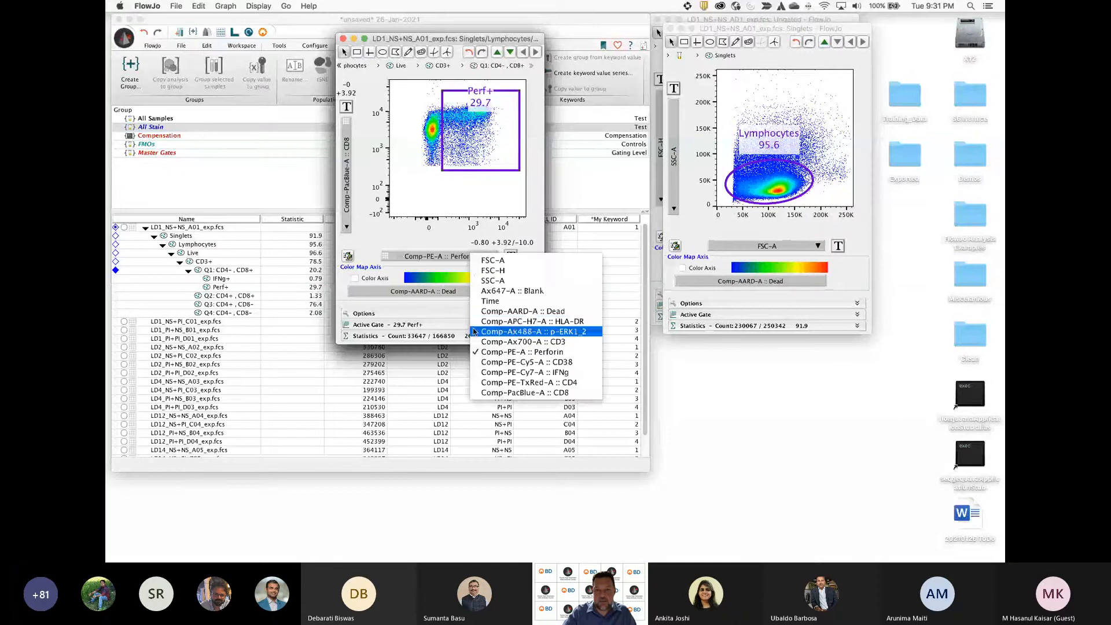
{"action": "left_click", "coordinate": [516, 332]}
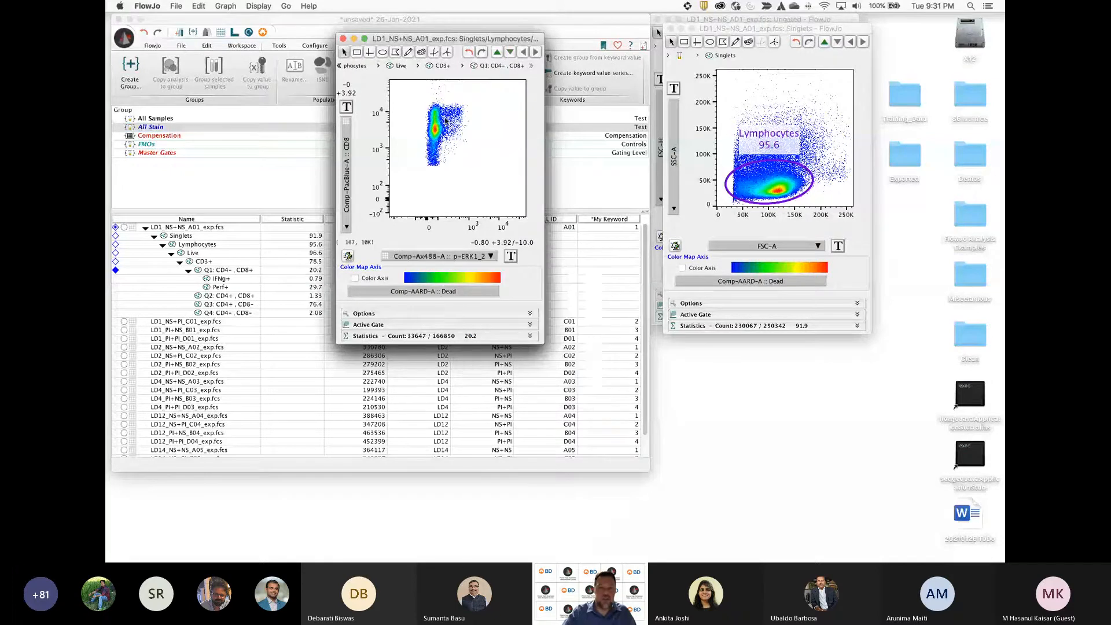
{"action": "left_click", "coordinate": [357, 52]}
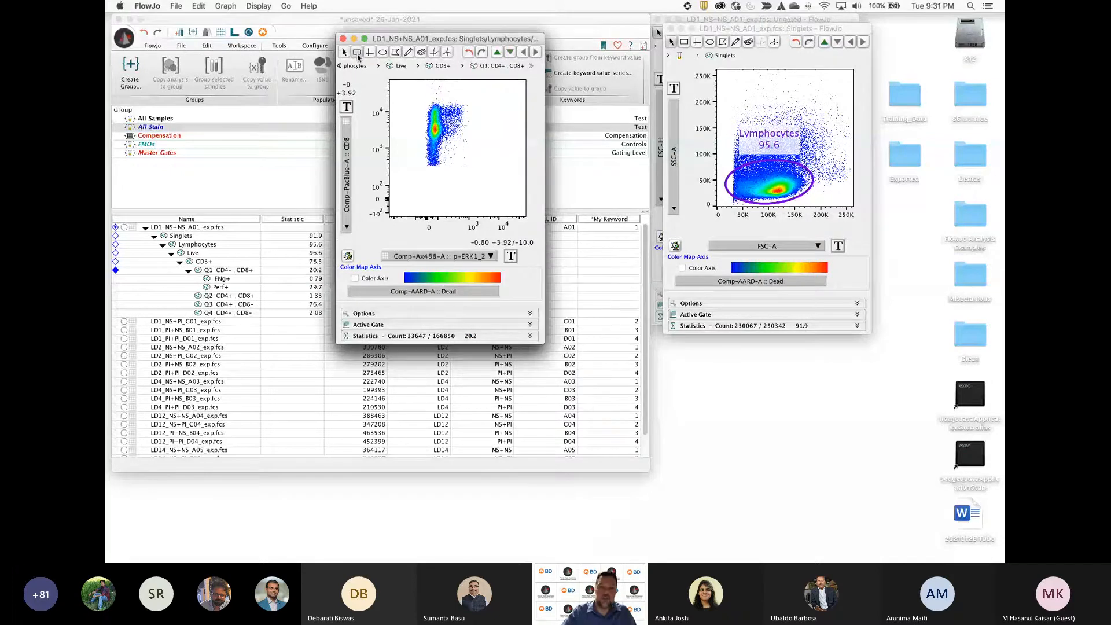
{"action": "left_click_drag", "start_coordinate": [521, 88], "coordinate": [444, 177]}
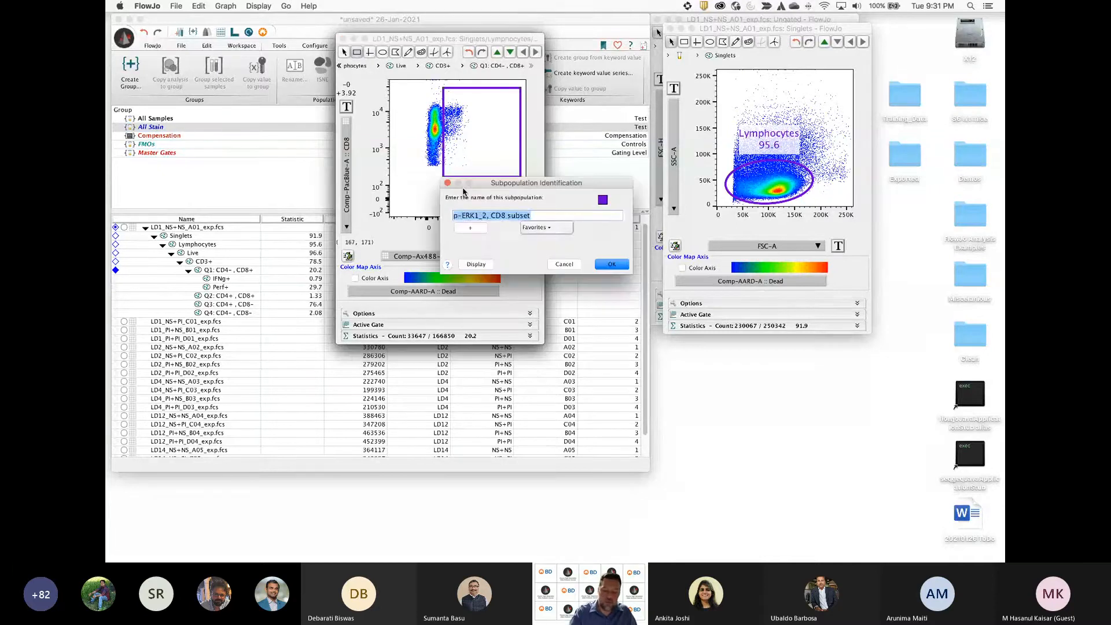
{"action": "type", "text": "pERK+"}
{"action": "key", "text": "Return"}
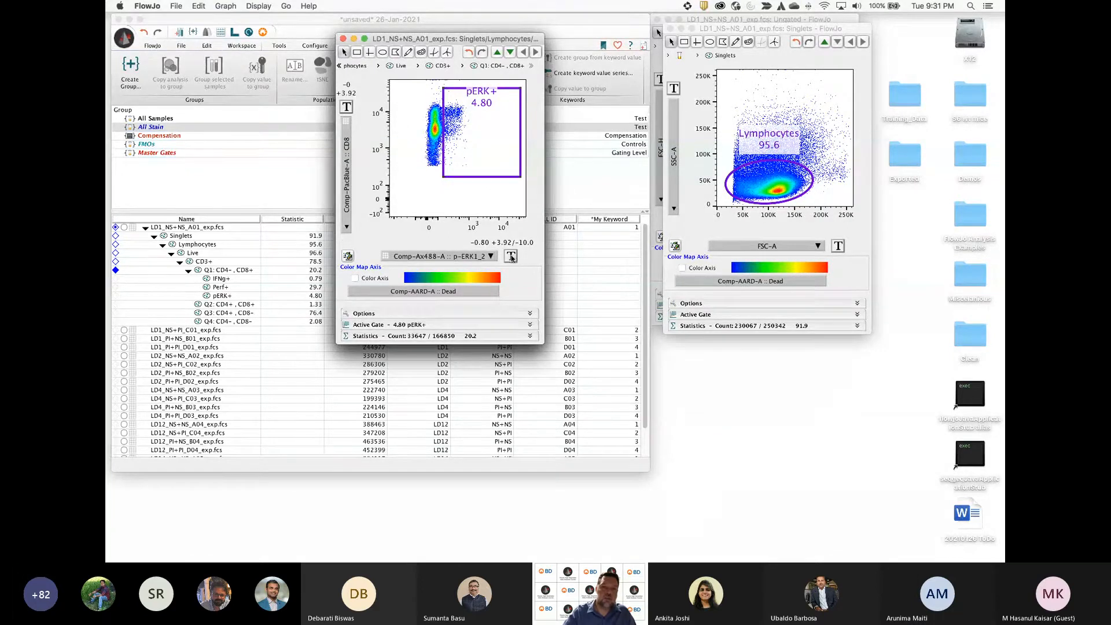
Customise the p-ERK1_2 axis with 0 extra negative decades and apply the transform to Perforin and IFNg as well
{"action": "left_click", "coordinate": [511, 259]}
{"action": "left_click", "coordinate": [535, 307]}
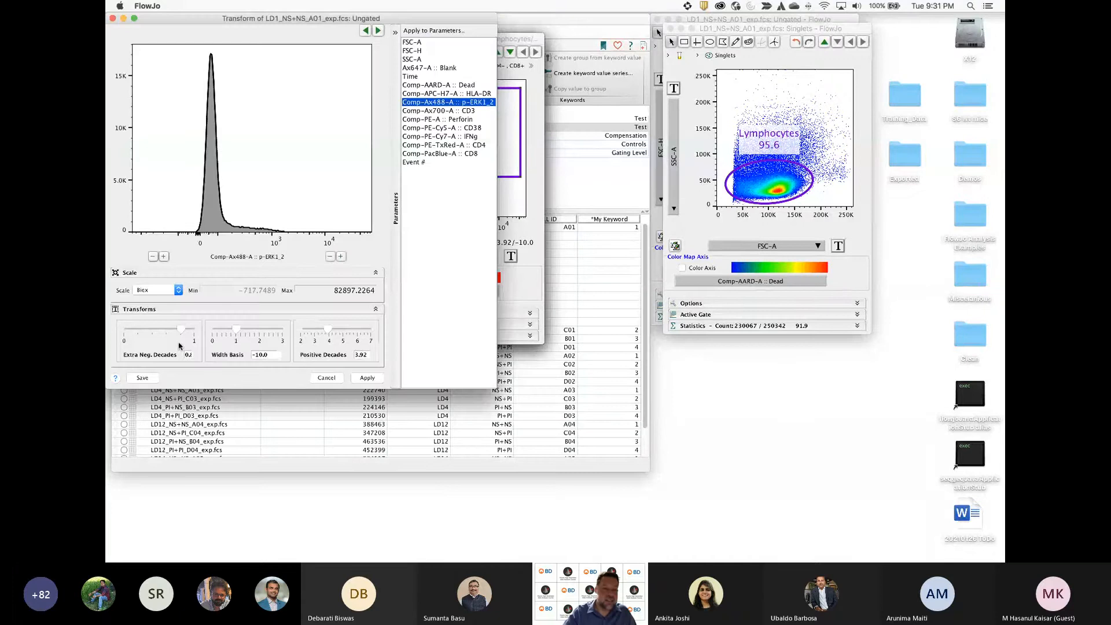
{"action": "left_click_drag", "start_coordinate": [182, 333], "coordinate": [108, 335]}
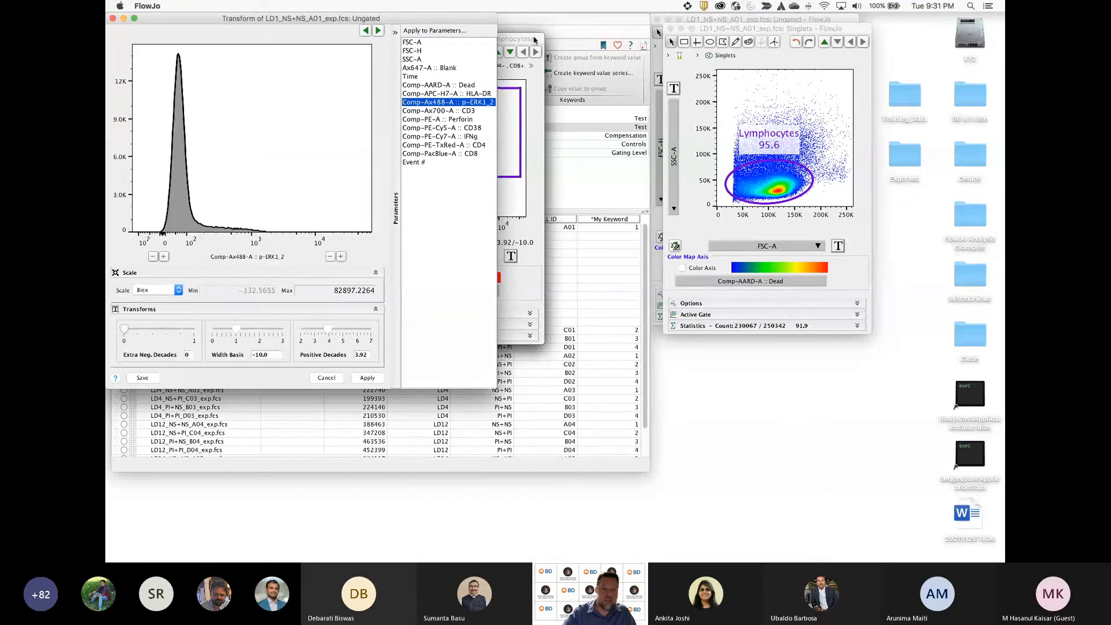
{"action": "left_click", "coordinate": [457, 119], "text": "super"}
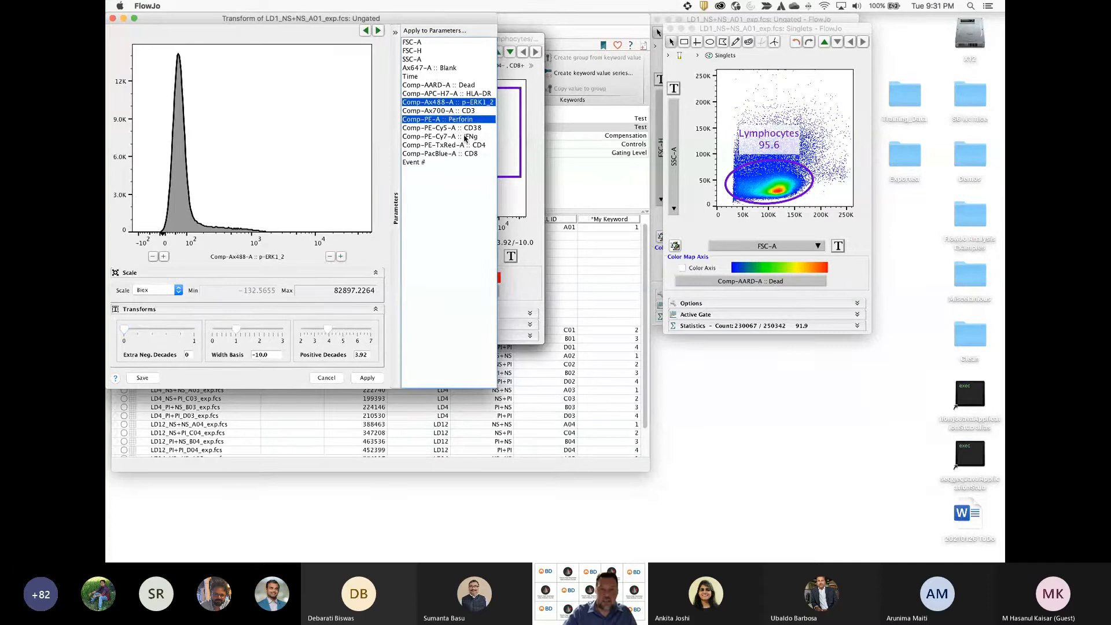
{"action": "left_click", "coordinate": [461, 136], "text": "super"}
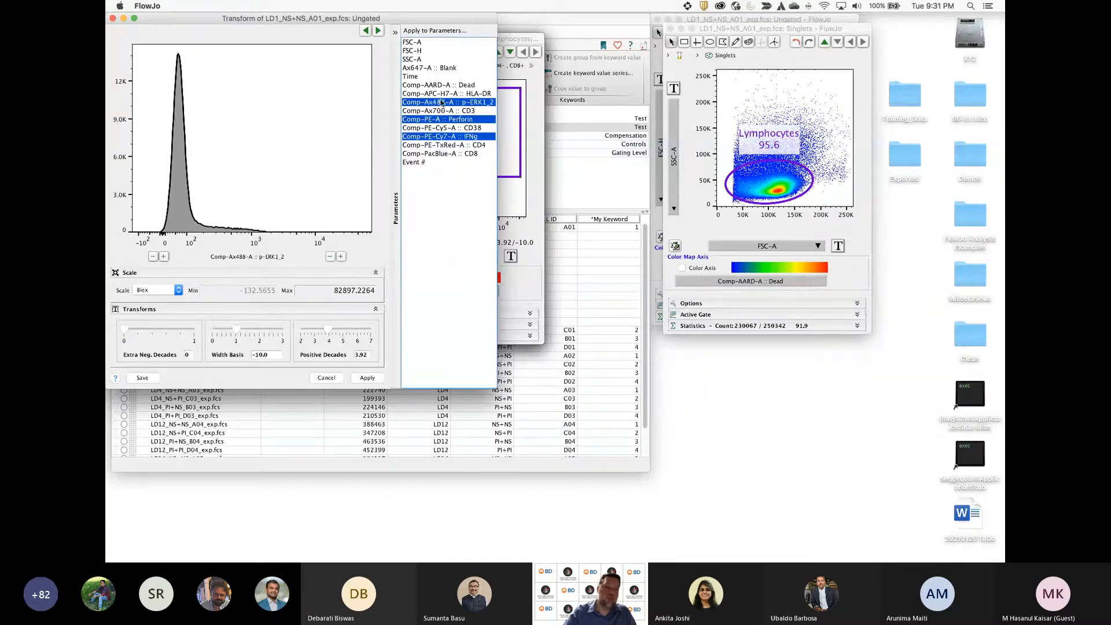
{"action": "left_click", "coordinate": [367, 379]}
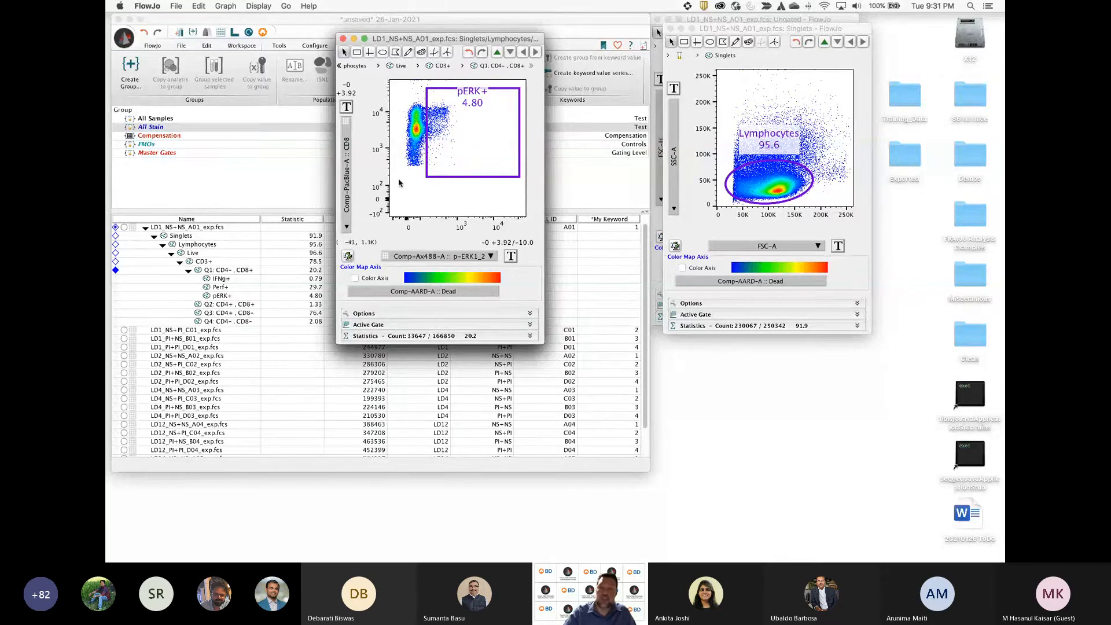
Go back to the parent CD3+ population's quadrant plot and close all open graph windows
{"action": "left_click", "coordinate": [510, 256]}
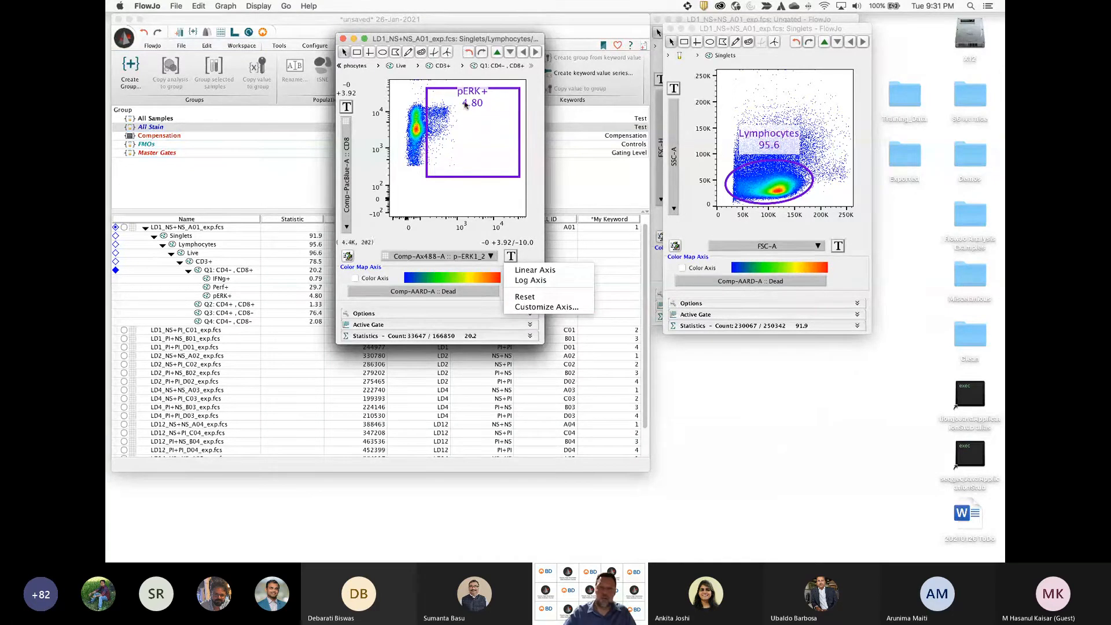
{"action": "left_click", "coordinate": [448, 238]}
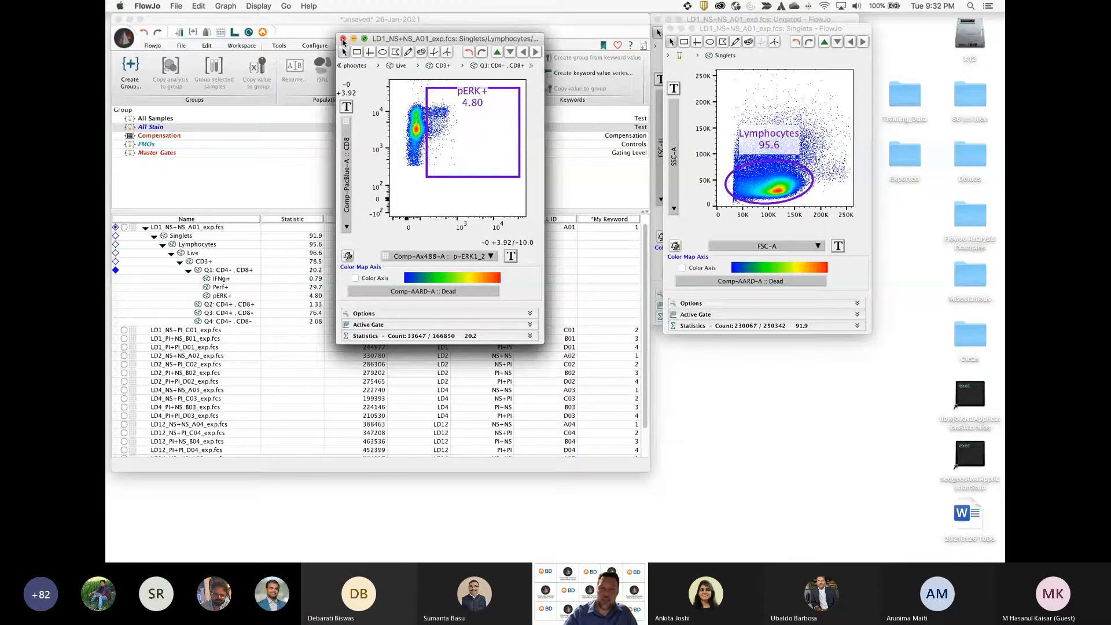
{"action": "key", "text": "Up"}
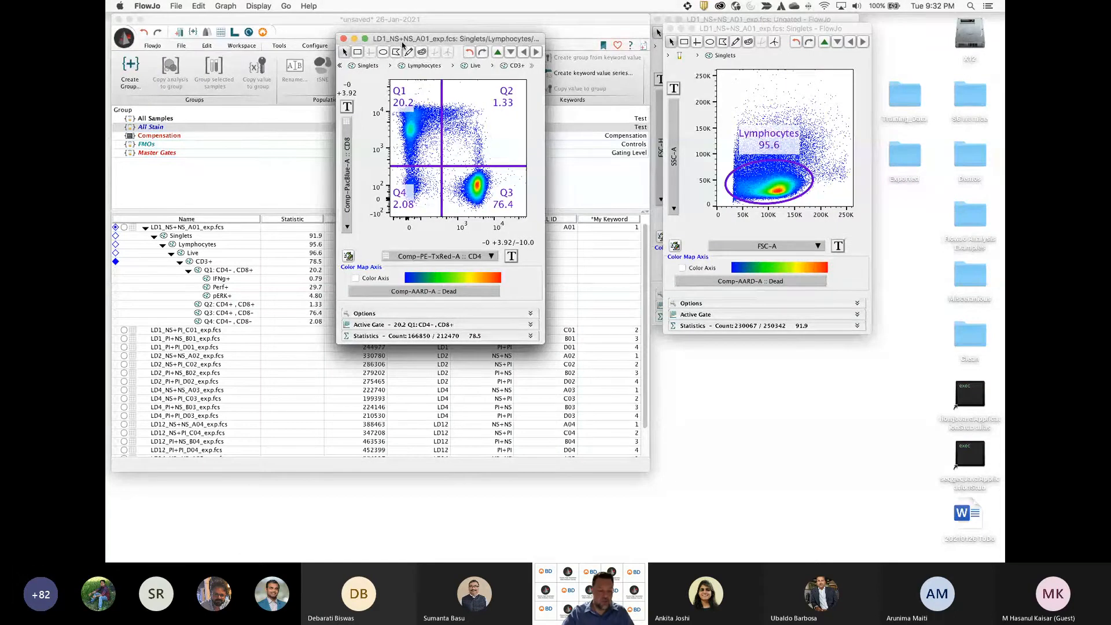
{"action": "key", "text": "super+alt+w"}
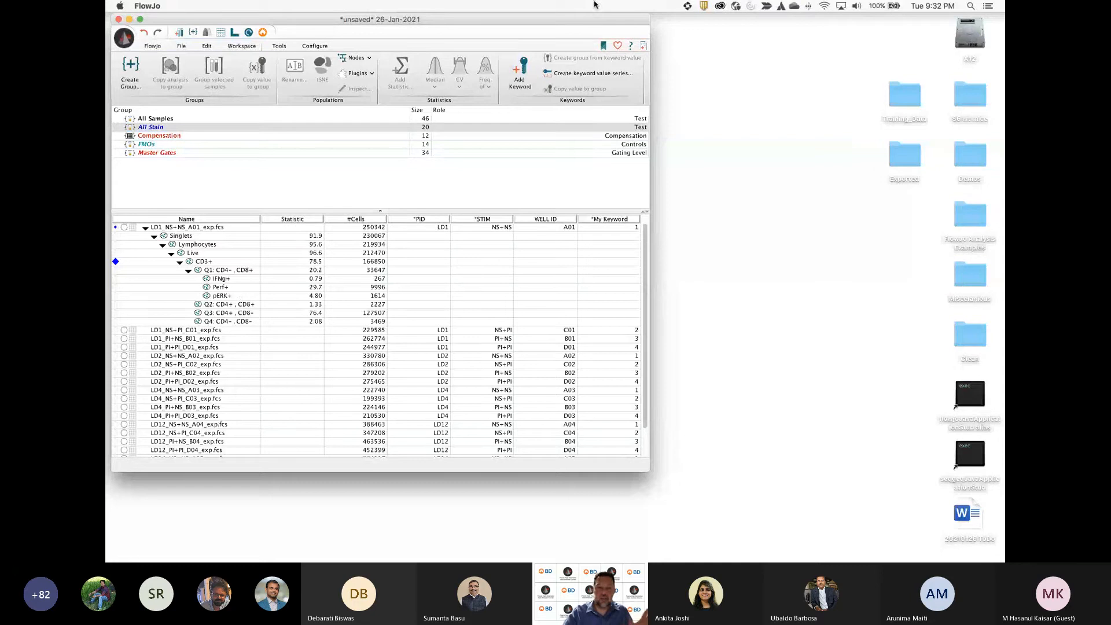
Select the IFNg+, Perf+ and pERK+ populations under Q1 and start creating combination gates from them
{"action": "left_click", "coordinate": [220, 280]}
{"action": "left_click", "coordinate": [223, 297], "text": "super"}
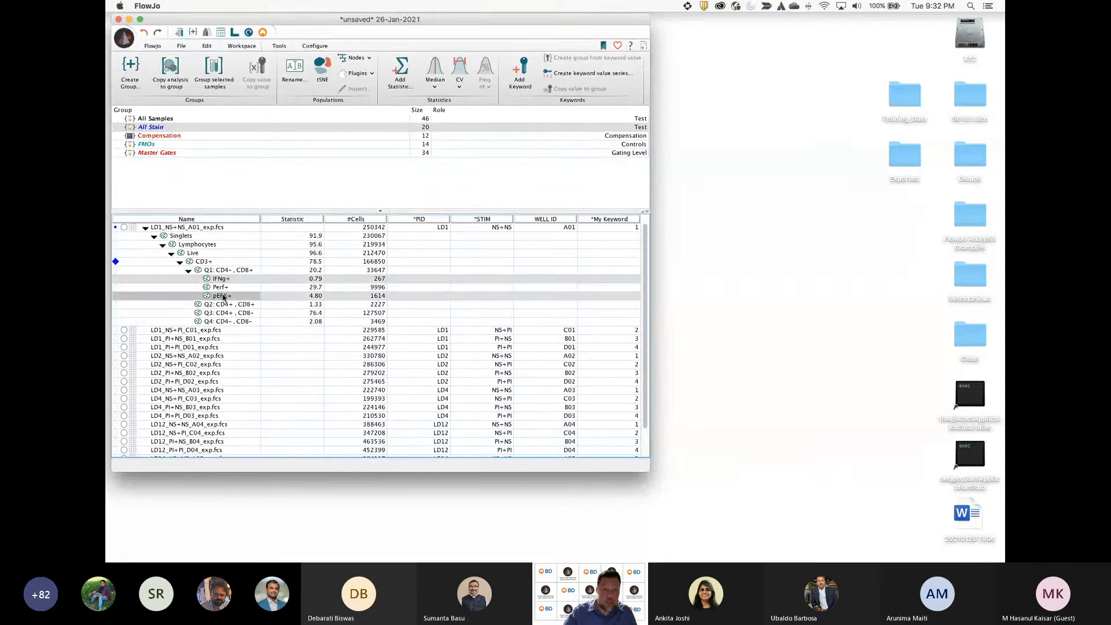
{"action": "left_click", "coordinate": [221, 288], "text": "super"}
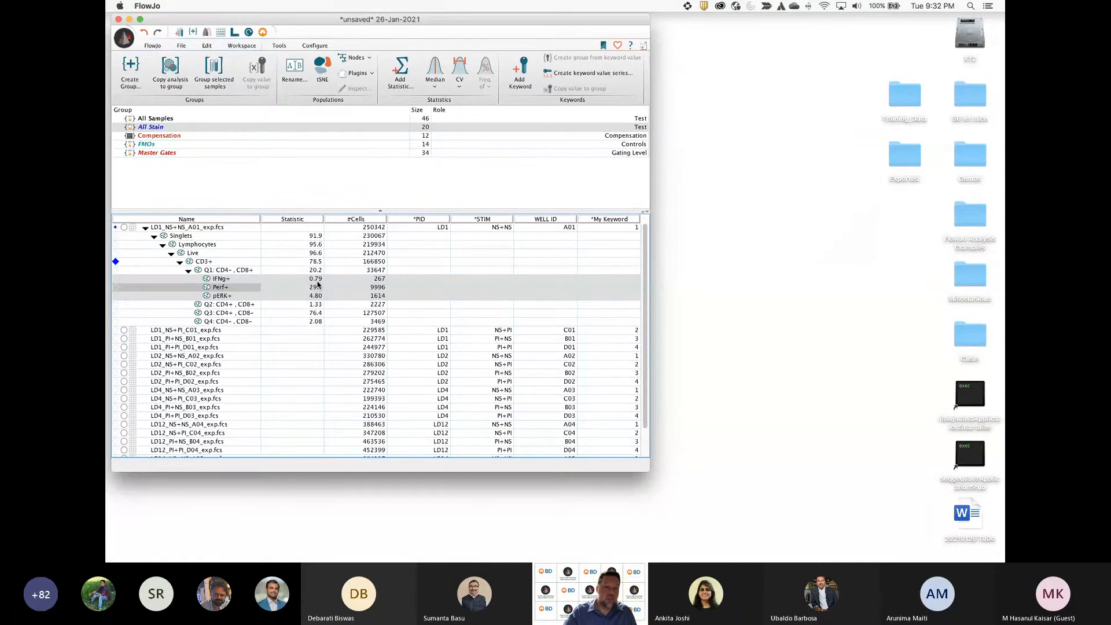
{"action": "left_click", "coordinate": [280, 46]}
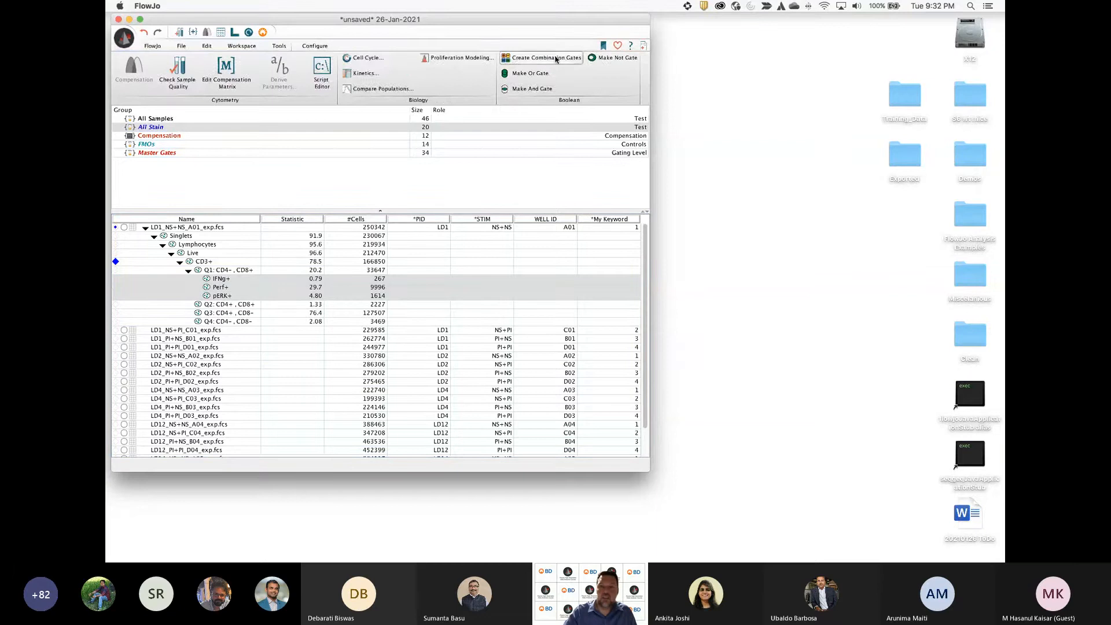
{"action": "left_click", "coordinate": [555, 60]}
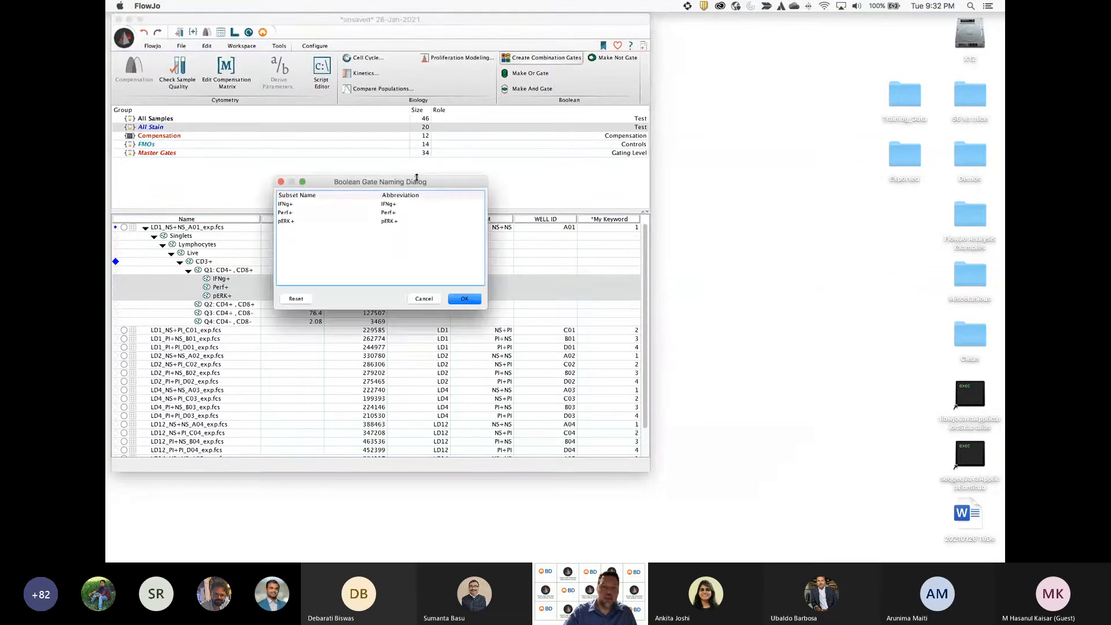
{"action": "left_click_drag", "start_coordinate": [417, 178], "coordinate": [480, 170]}
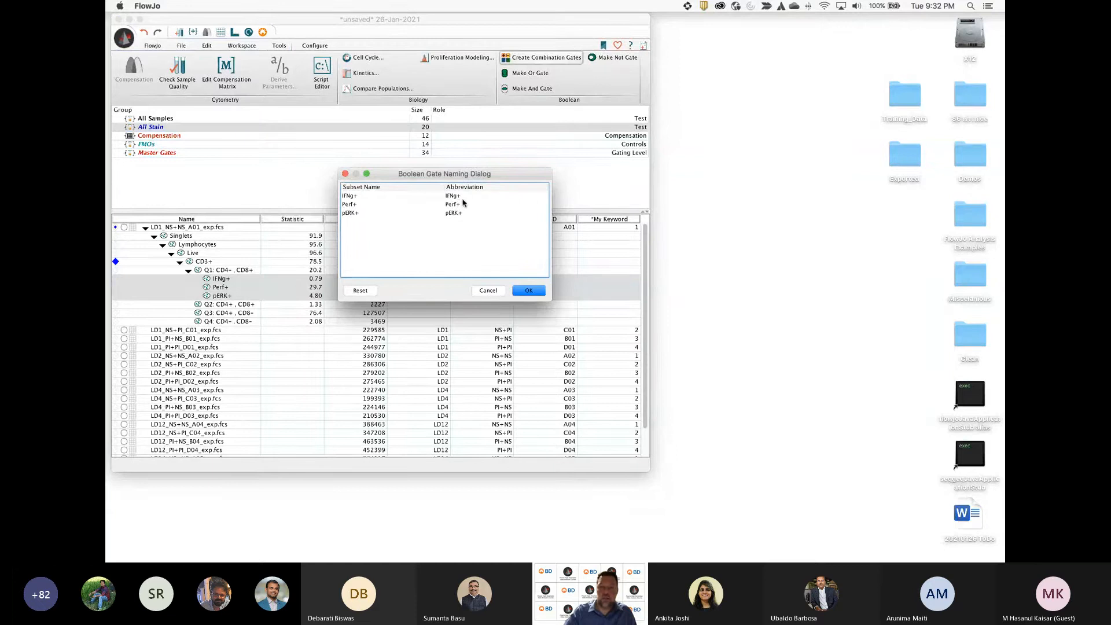
Shorten the Boolean gate abbreviations to IFNg, Perf and pERK, and create the combination gates
{"action": "double_click", "coordinate": [463, 196]}
{"action": "key", "text": "BackSpace"}
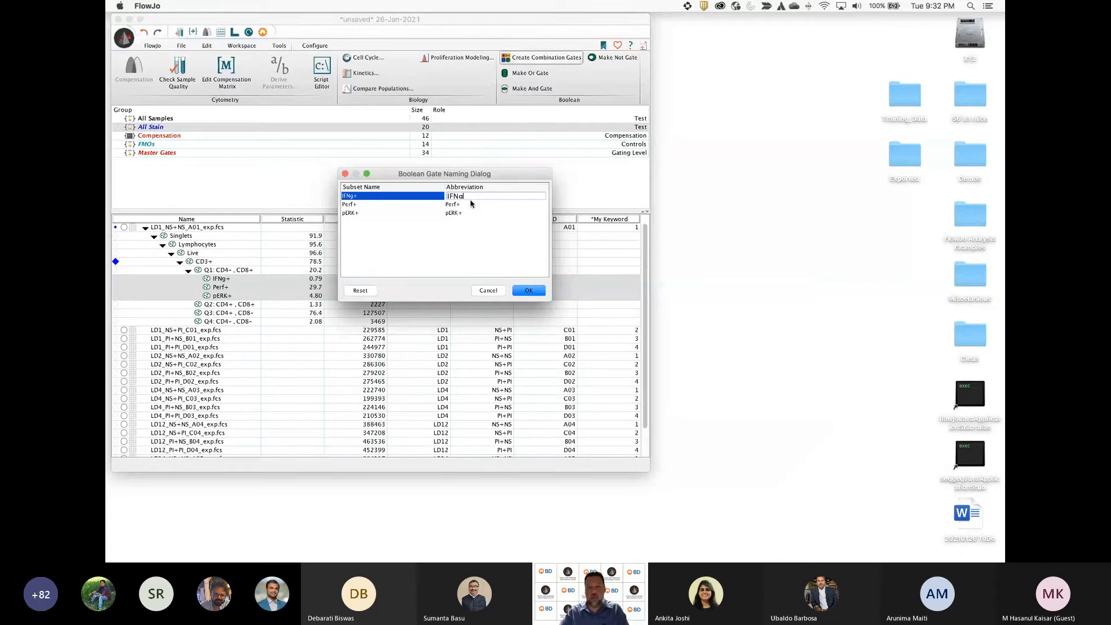
{"action": "double_click", "coordinate": [471, 204]}
{"action": "key", "text": "BackSpace"}
{"action": "double_click", "coordinate": [471, 214]}
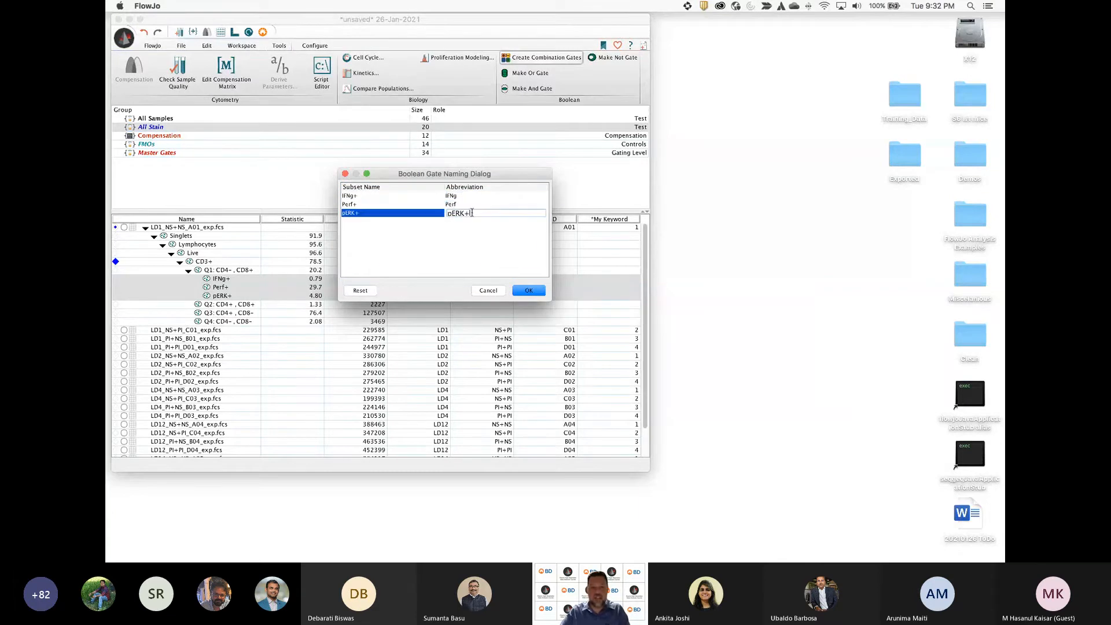
{"action": "key", "text": "BackSpace"}
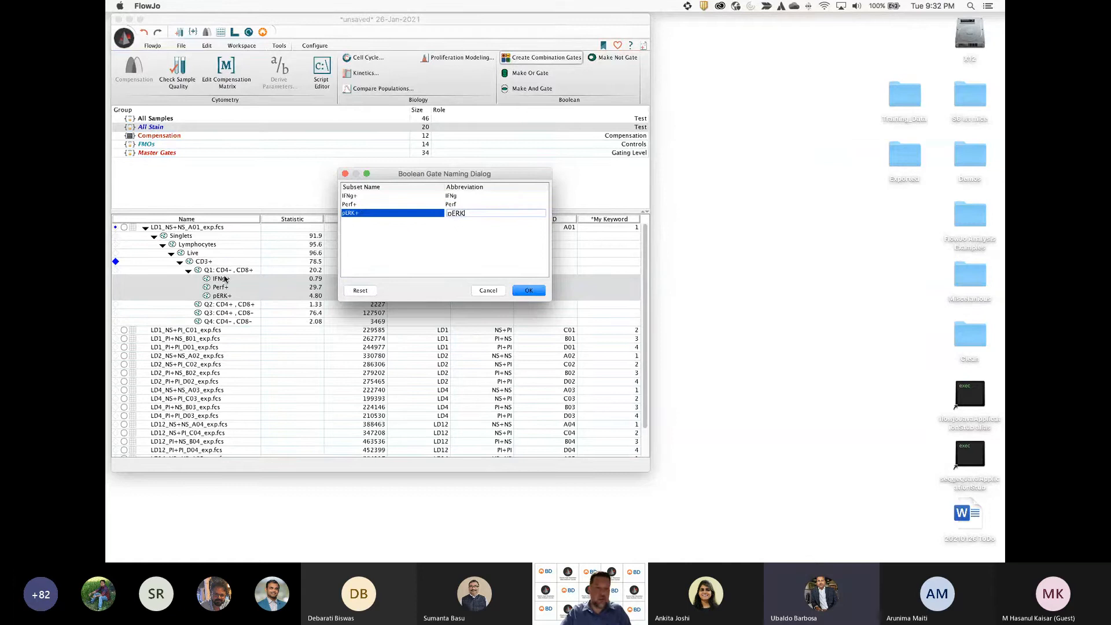
{"action": "left_click", "coordinate": [528, 290]}
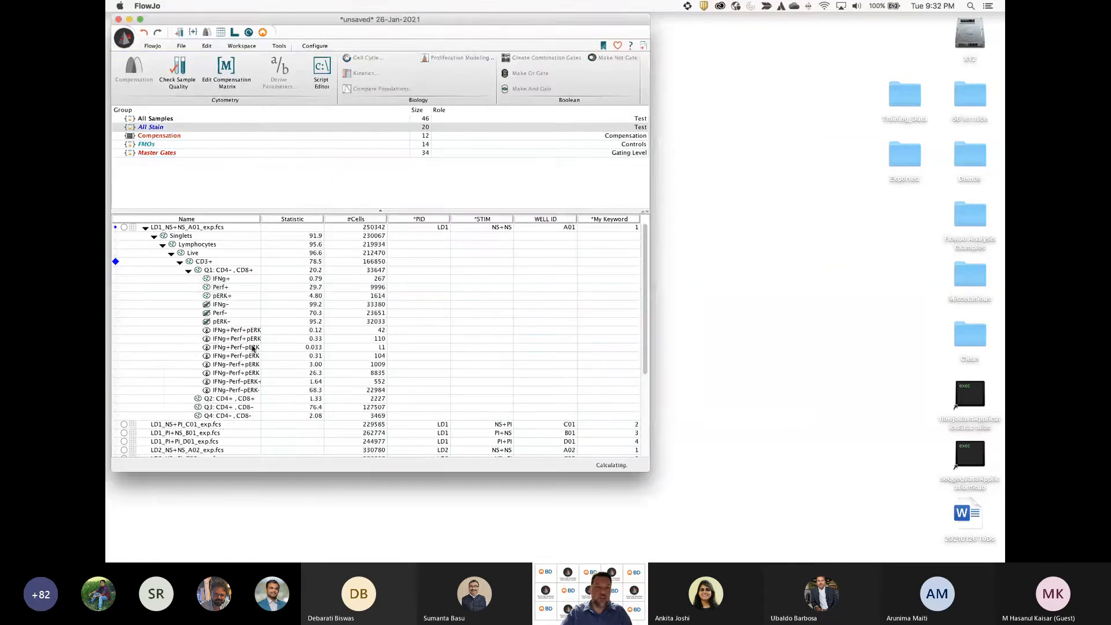
Examine the Boolean combination populations under Q1 alongside the original IFNg+, Perf+ and pERK+ gates
{"action": "left_click", "coordinate": [214, 331]}
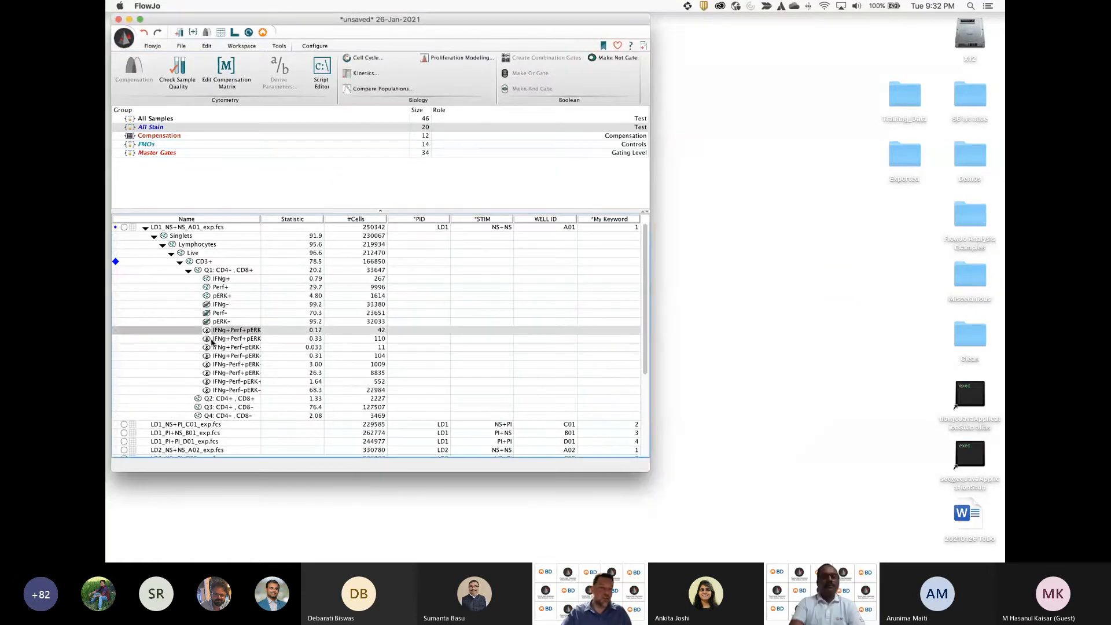
{"action": "left_click", "coordinate": [223, 391], "text": "shift"}
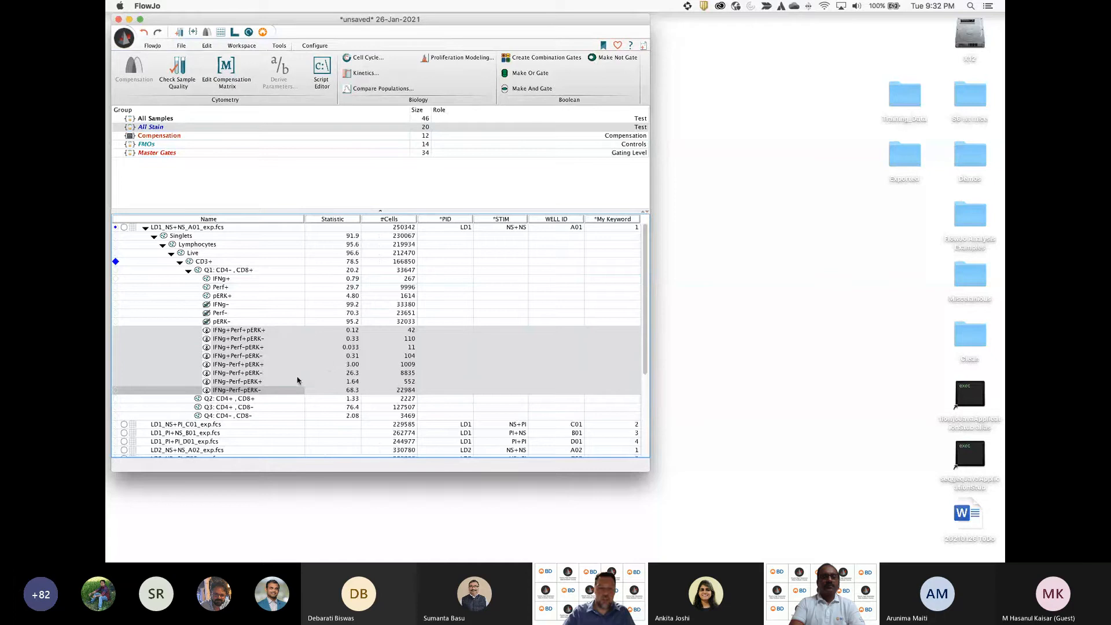
{"action": "left_click", "coordinate": [218, 282]}
{"action": "left_click", "coordinate": [221, 288]}
{"action": "left_click", "coordinate": [221, 296]}
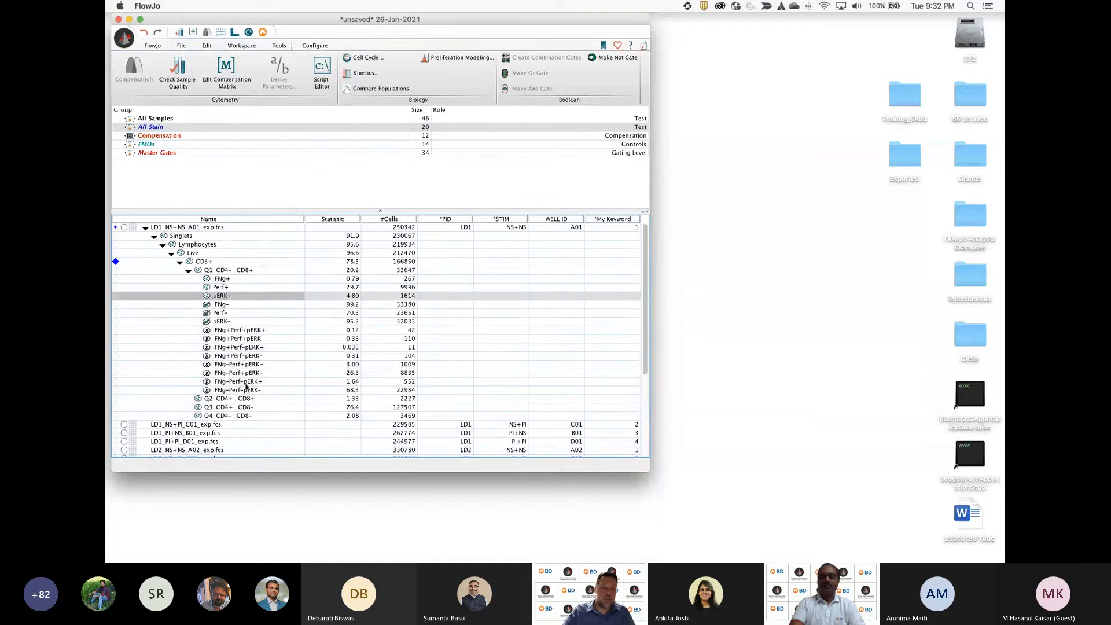
{"action": "left_click", "coordinate": [232, 331]}
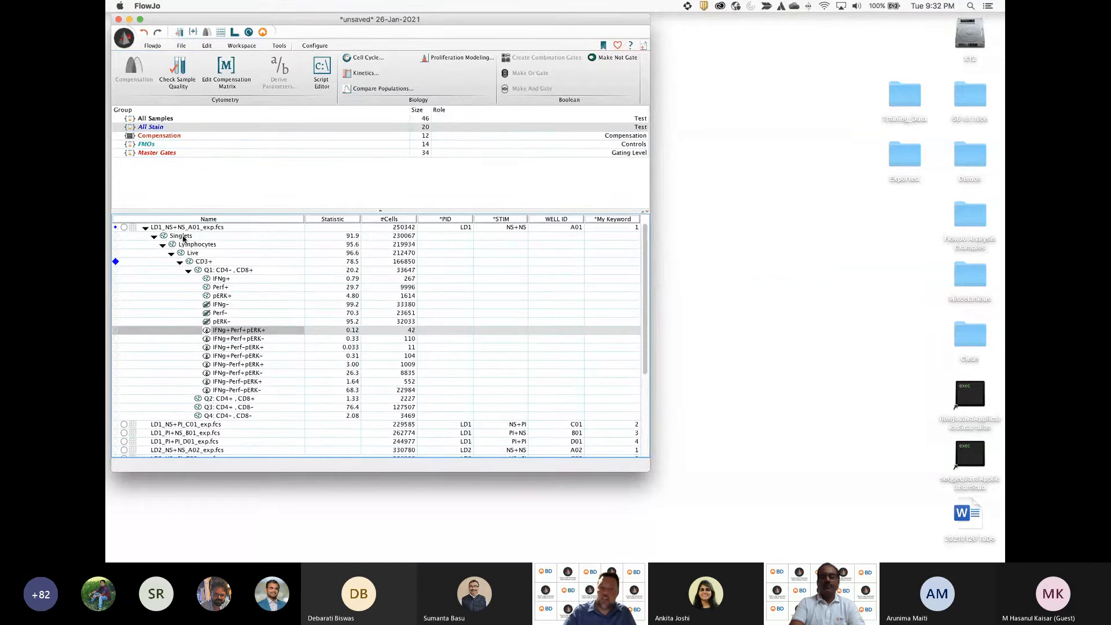
Copy the complete gating tree of LD1_NS+NS_A01, from Singlets down to the Q4 quadrant, to the Master Gates group
{"action": "left_click", "coordinate": [153, 154]}
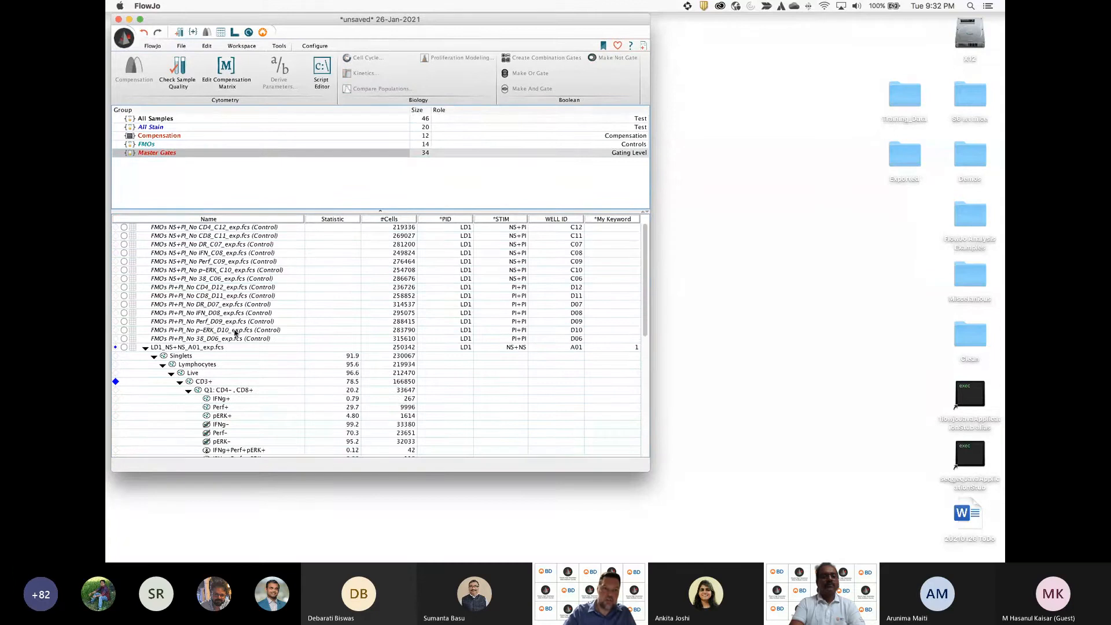
{"action": "scroll", "coordinate": [233, 336], "scroll_direction": "down", "scroll_amount": 3}
{"action": "scroll", "coordinate": [199, 307], "scroll_direction": "down", "scroll_amount": 3}
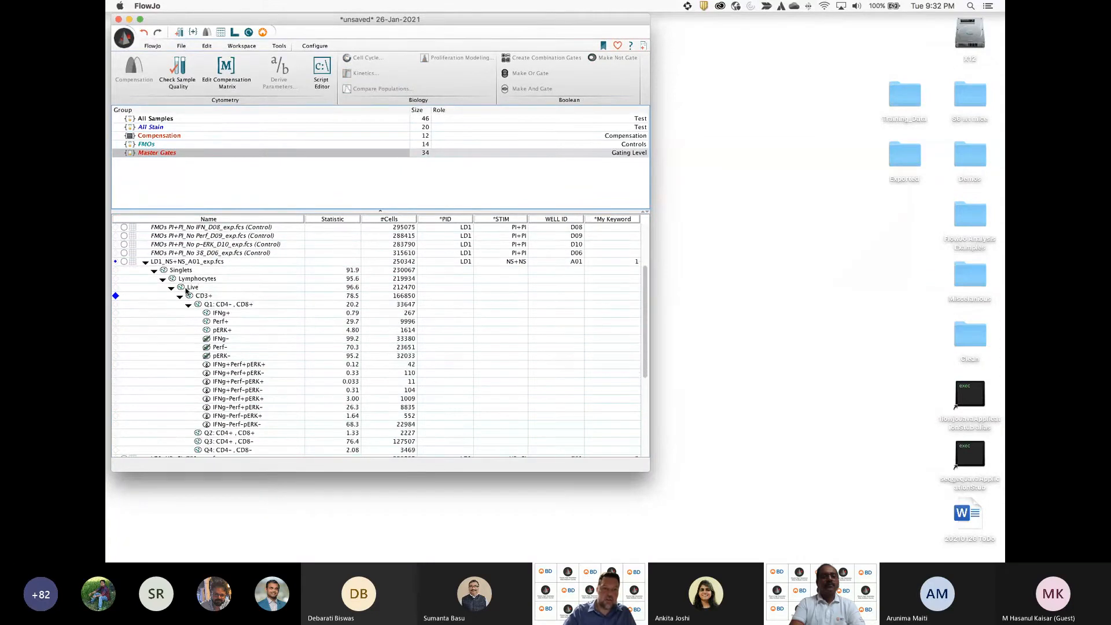
{"action": "left_click", "coordinate": [185, 255]}
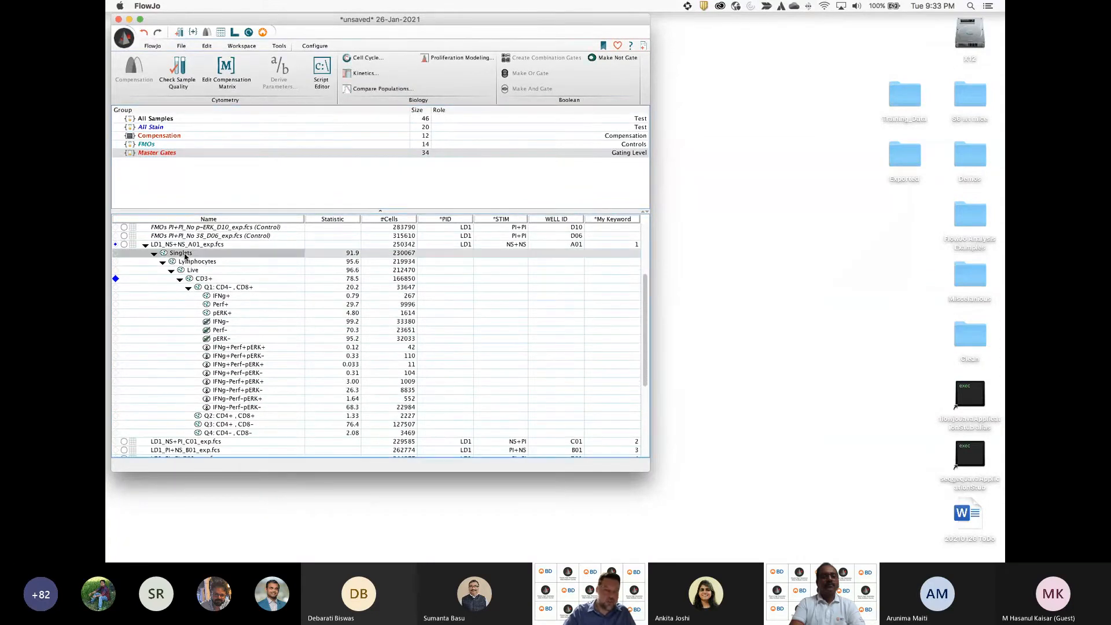
{"action": "left_click", "coordinate": [250, 434], "text": "shift"}
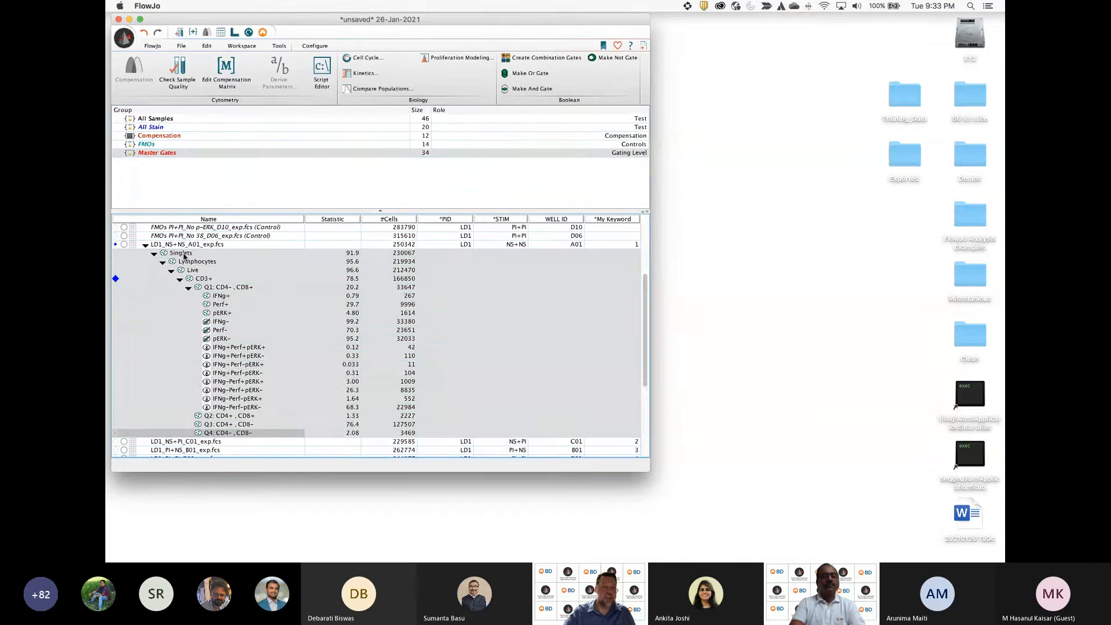
{"action": "left_click_drag", "start_coordinate": [184, 254], "coordinate": [213, 343]}
{"action": "scroll", "coordinate": [214, 341], "scroll_direction": "down", "scroll_amount": 3}
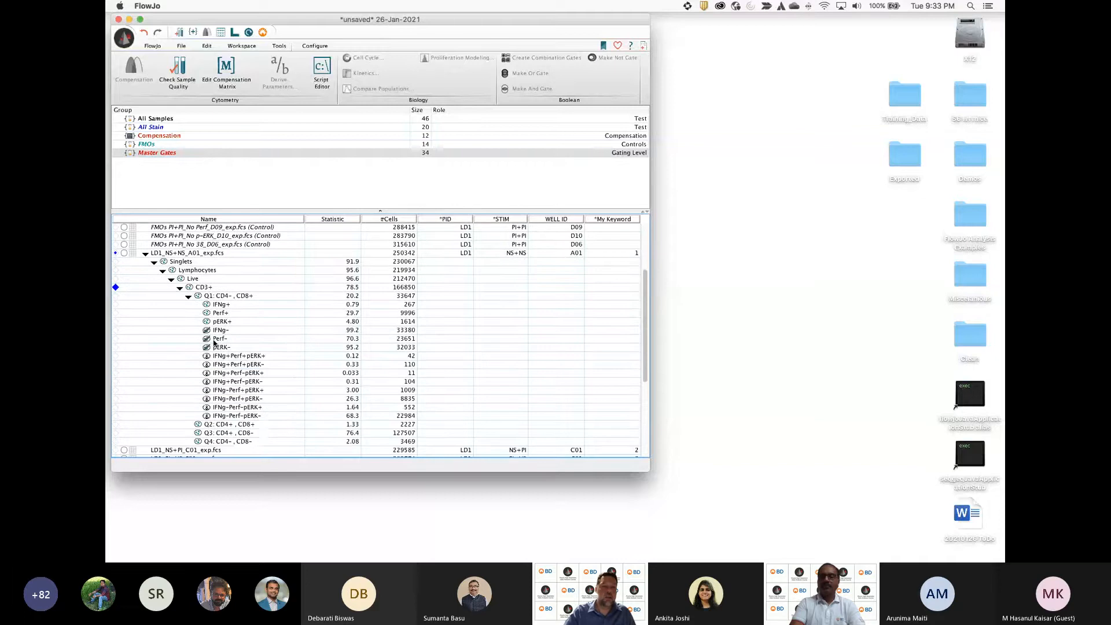
{"action": "left_click", "coordinate": [179, 262]}
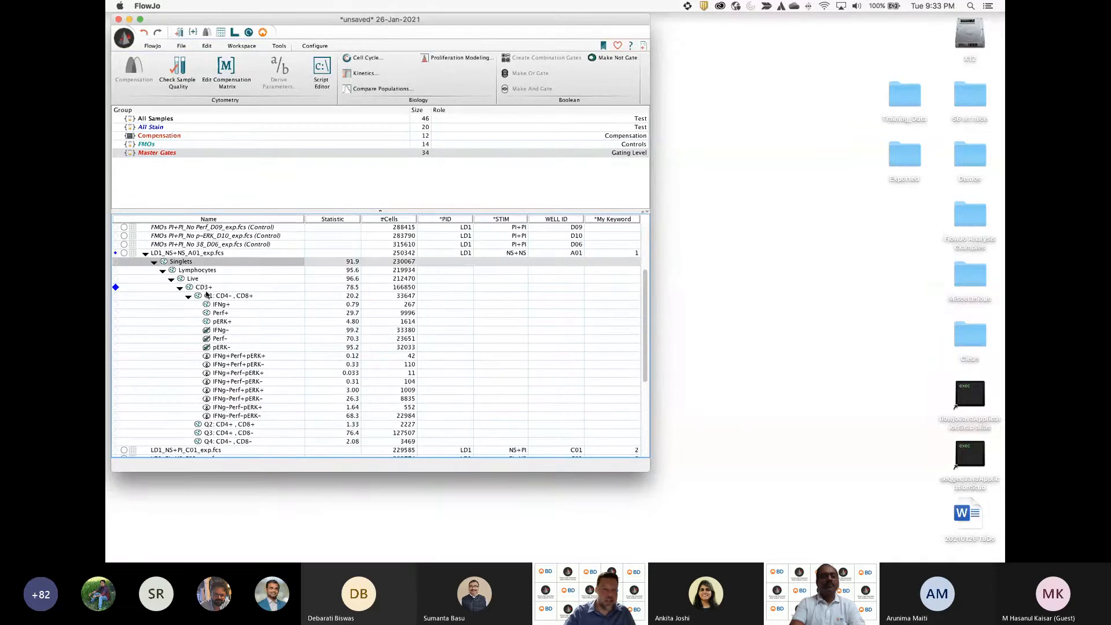
{"action": "left_click", "coordinate": [249, 441], "text": "shift"}
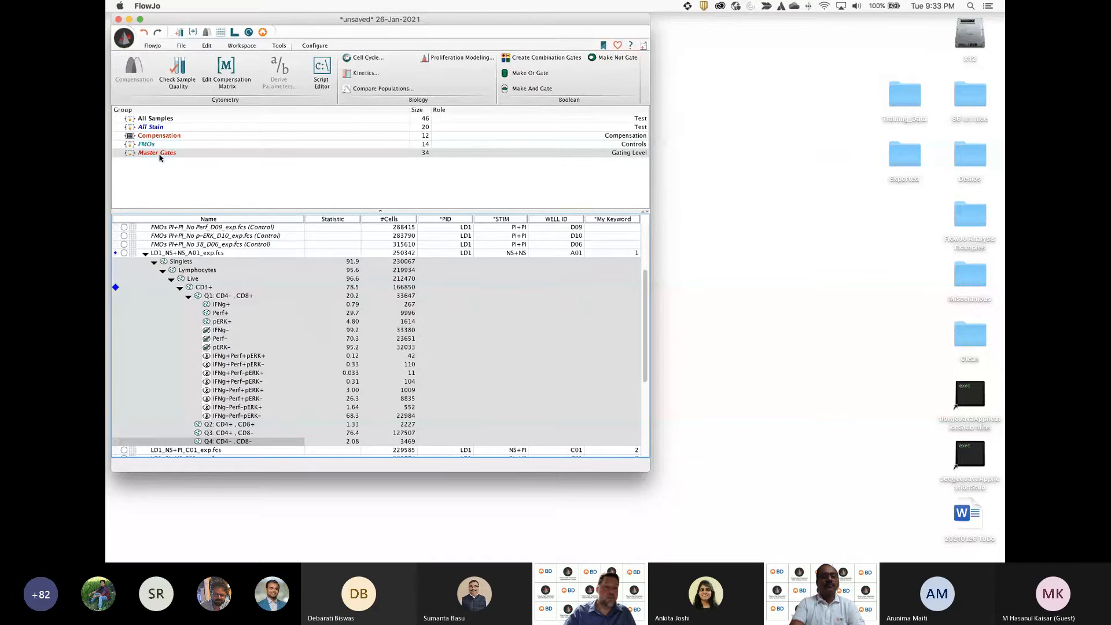
{"action": "right_click", "coordinate": [233, 295]}
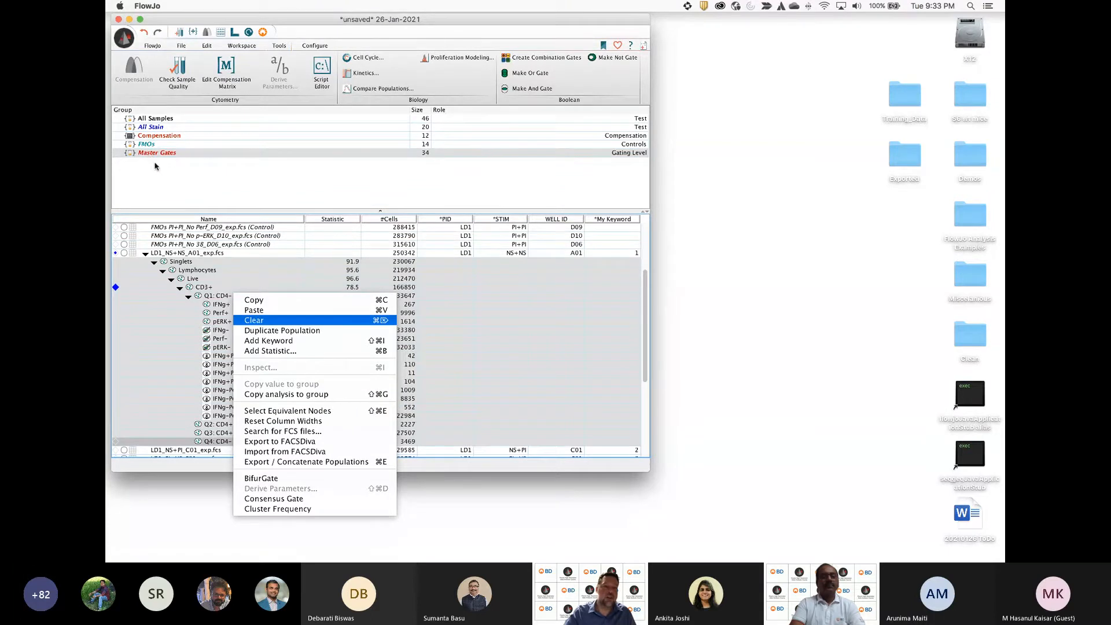
{"action": "left_click", "coordinate": [284, 394]}
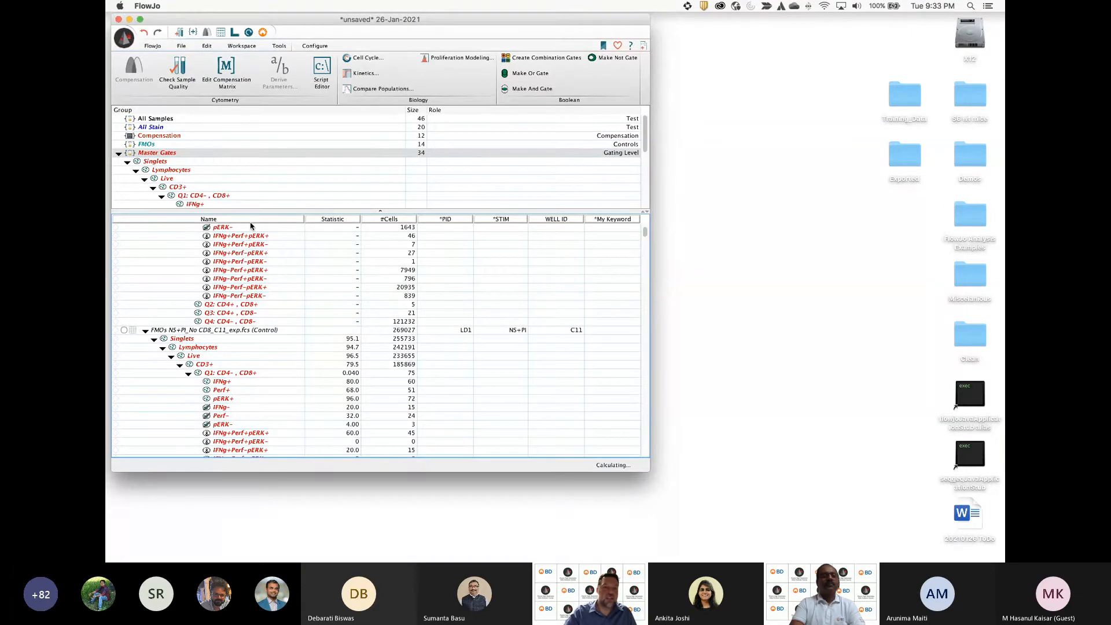
Give the group list more height and collapse the gating trees of all samples in the Master Gates group
{"action": "left_click_drag", "start_coordinate": [252, 210], "coordinate": [252, 239]}
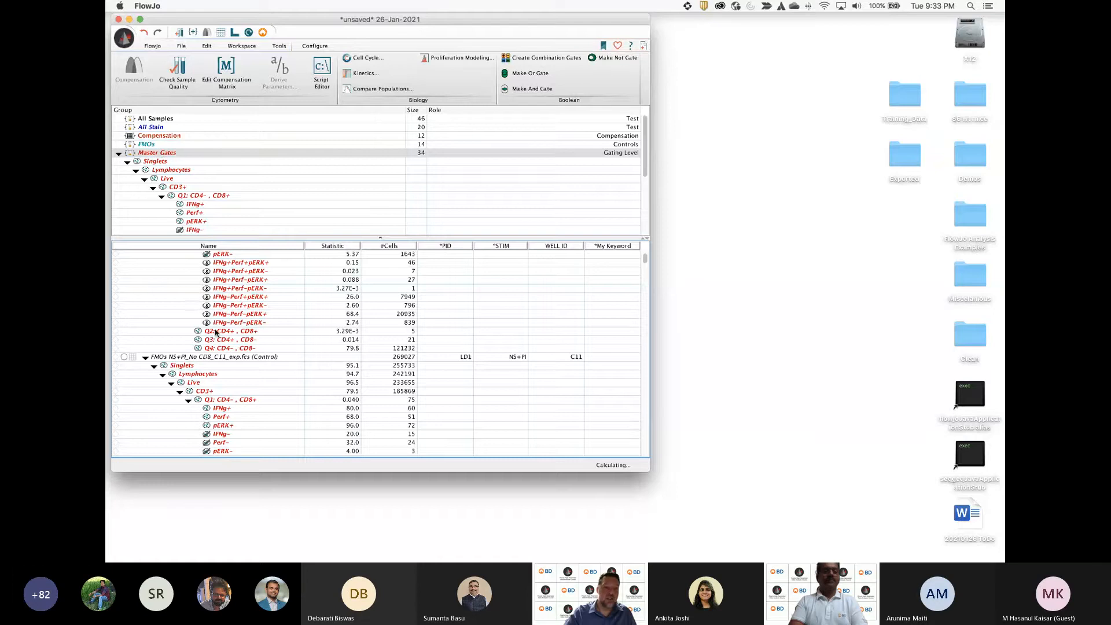
{"action": "scroll", "coordinate": [257, 370], "scroll_direction": "up", "scroll_amount": 3}
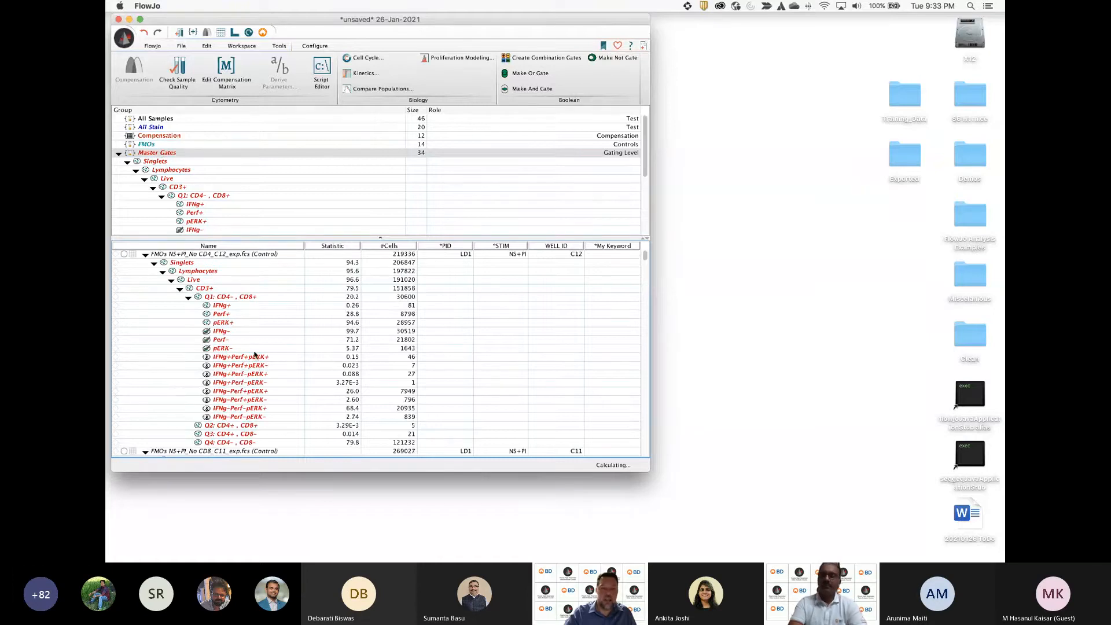
{"action": "scroll", "coordinate": [322, 342], "scroll_direction": "down", "scroll_amount": 5}
{"action": "scroll", "coordinate": [323, 343], "scroll_direction": "up", "scroll_amount": 5}
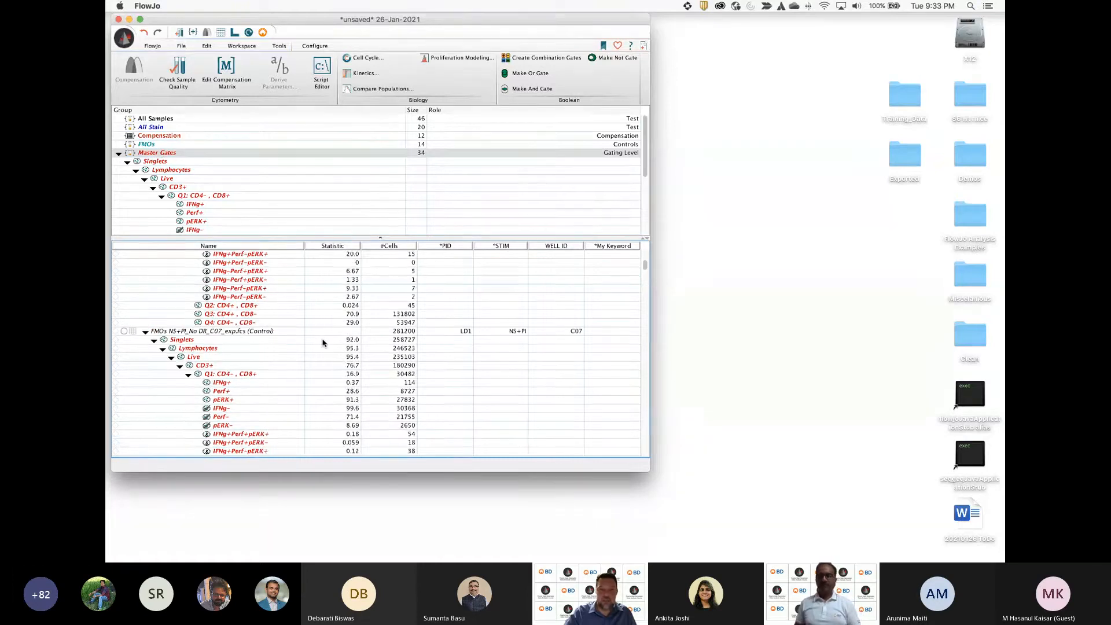
{"action": "left_click", "coordinate": [145, 257], "text": "alt"}
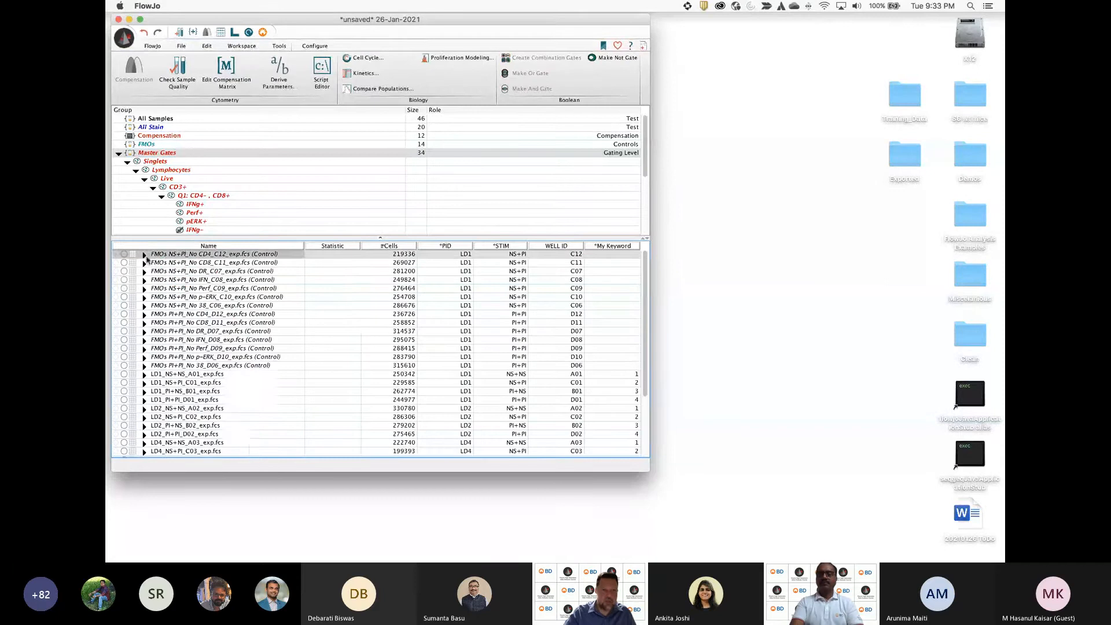
Compare the IFNg+Perf+pERK+ population between the LD1_NS+NS_A01 and LD1_PI+NS_B01 samples
{"action": "left_click", "coordinate": [145, 374]}
{"action": "scroll", "coordinate": [216, 357], "scroll_direction": "down", "scroll_amount": 3}
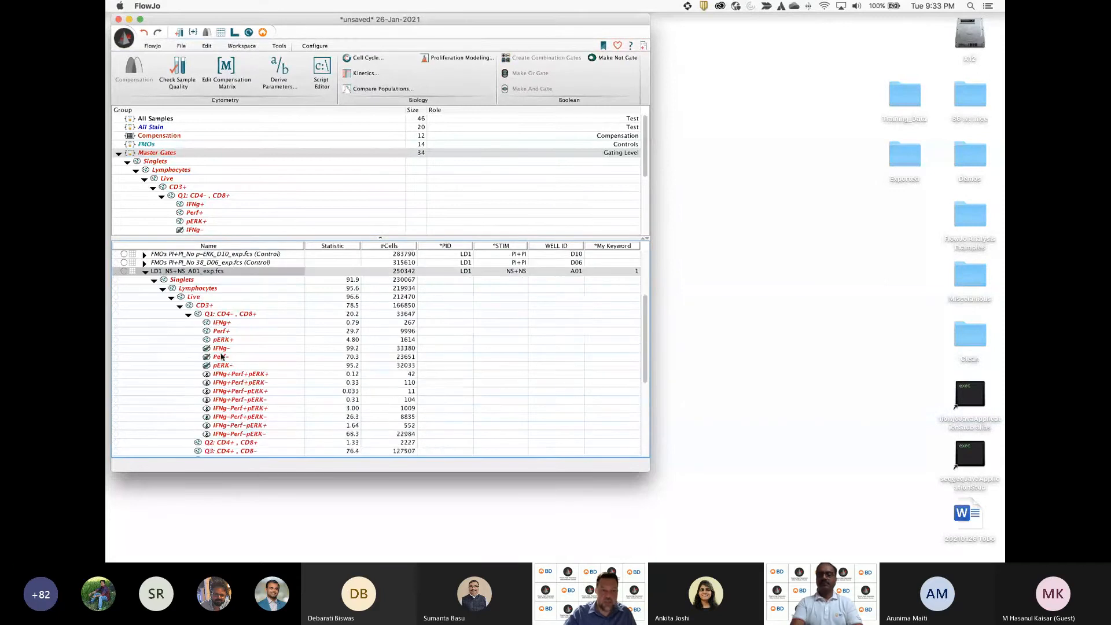
{"action": "left_click", "coordinate": [247, 375]}
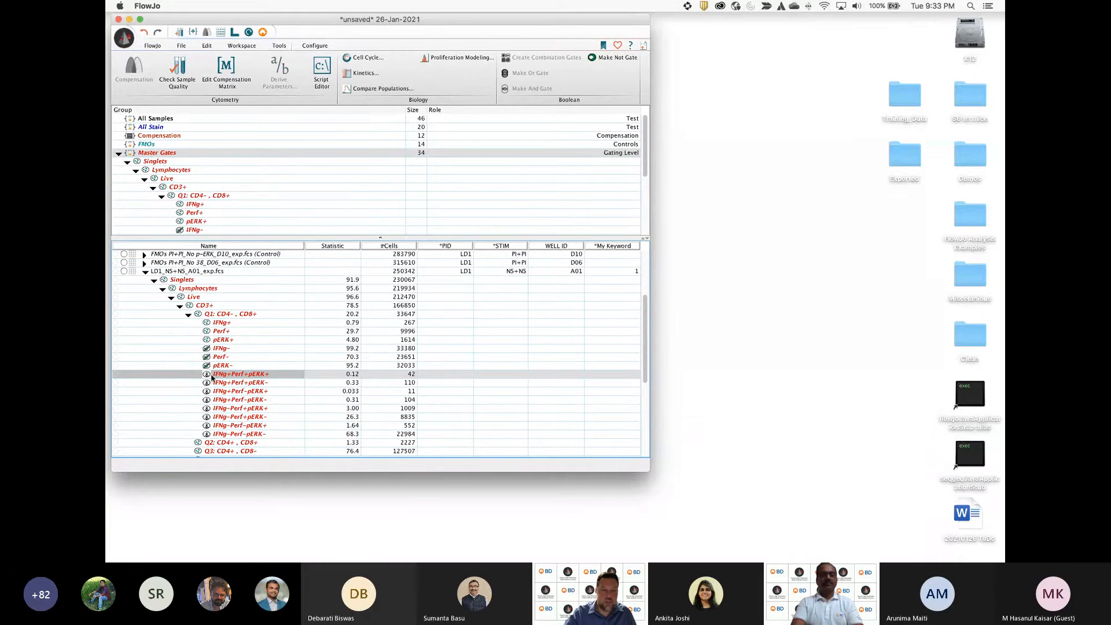
{"action": "left_click", "coordinate": [146, 271]}
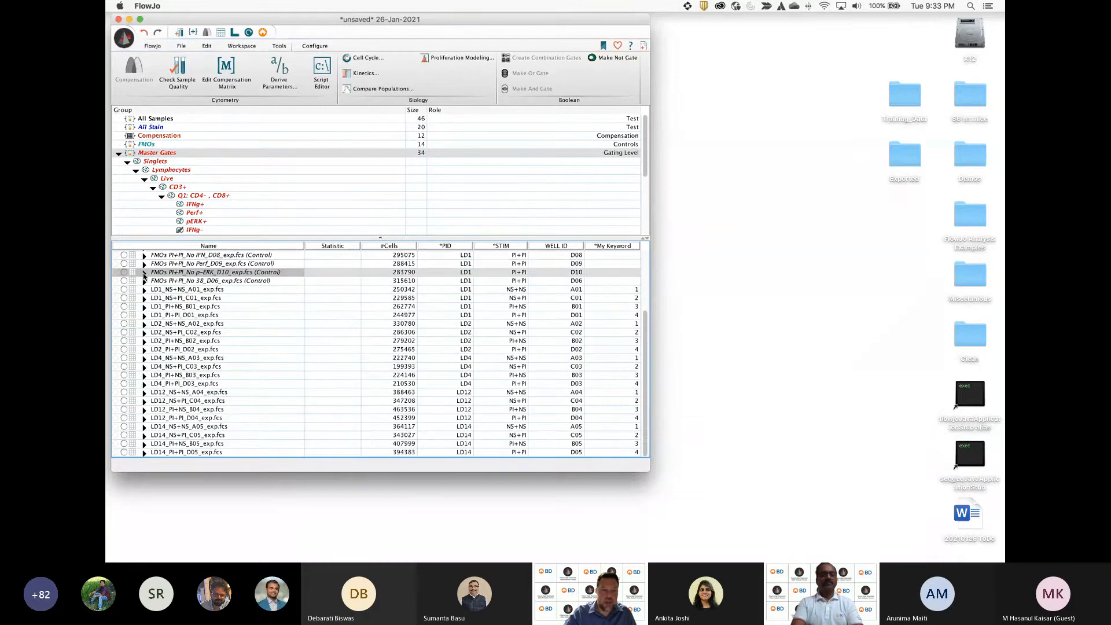
{"action": "left_click", "coordinate": [145, 307]}
{"action": "scroll", "coordinate": [247, 348], "scroll_direction": "down", "scroll_amount": 5}
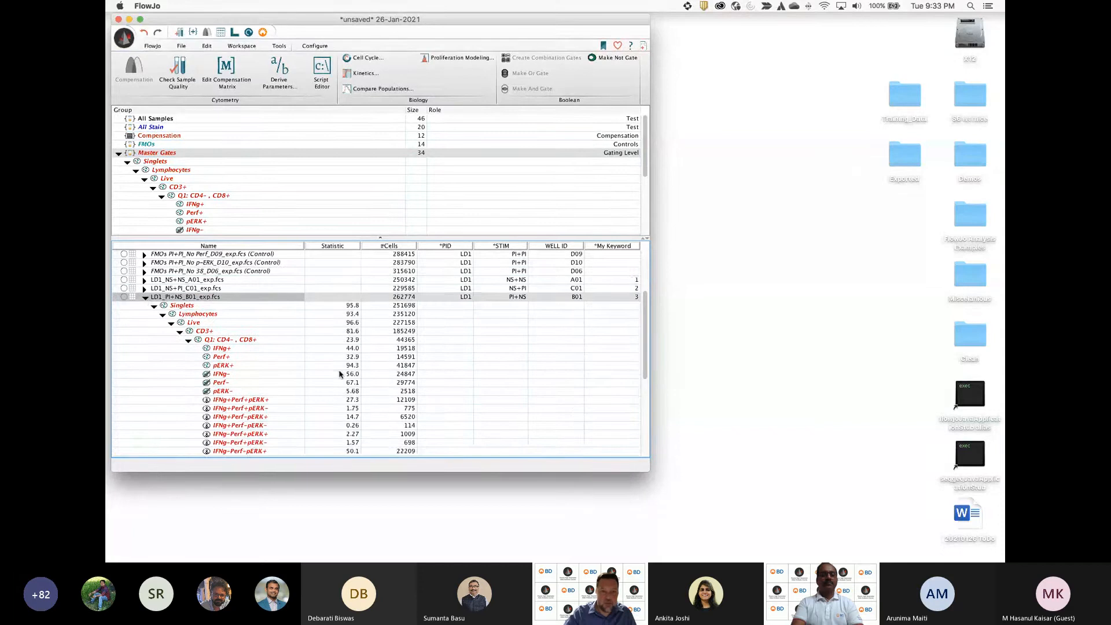
{"action": "left_click", "coordinate": [246, 324]}
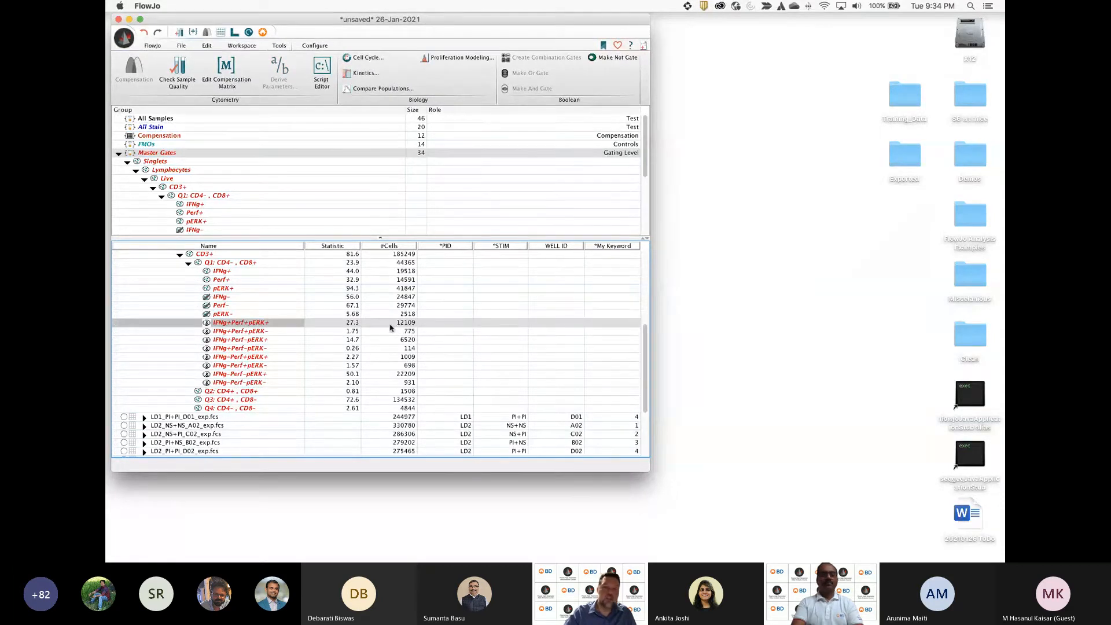
Plot CD38 against HLA-DR for the IFNg+Perf+pERK+ population of LD1_PI+NS_B01, divide it with a quadrant gate, and close the graph
{"action": "double_click", "coordinate": [260, 326]}
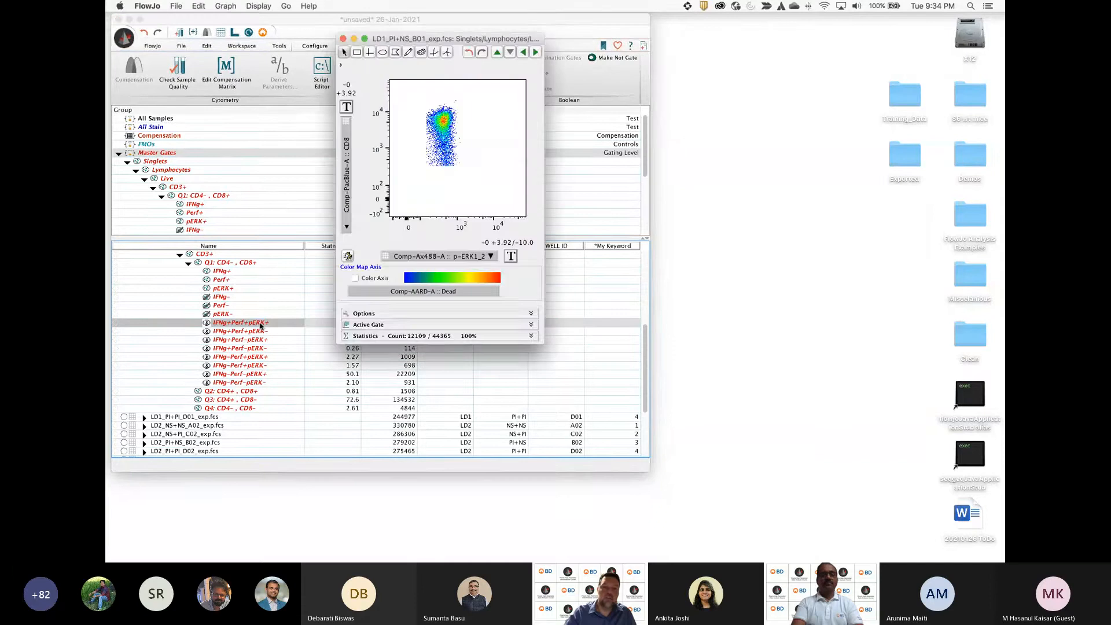
{"action": "left_click", "coordinate": [347, 187]}
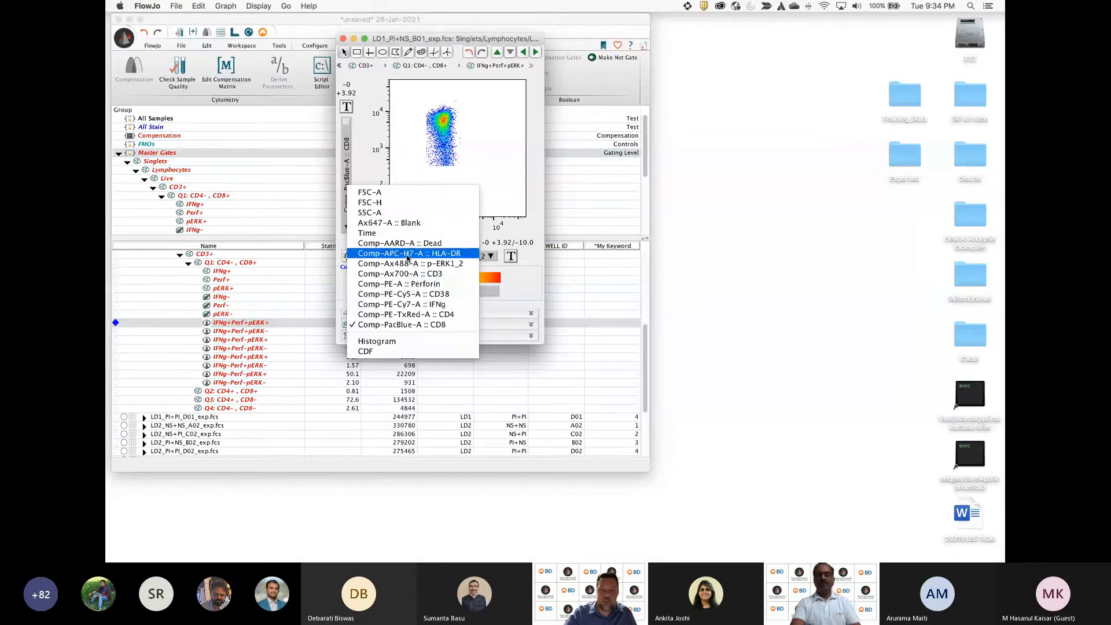
{"action": "left_click", "coordinate": [425, 296]}
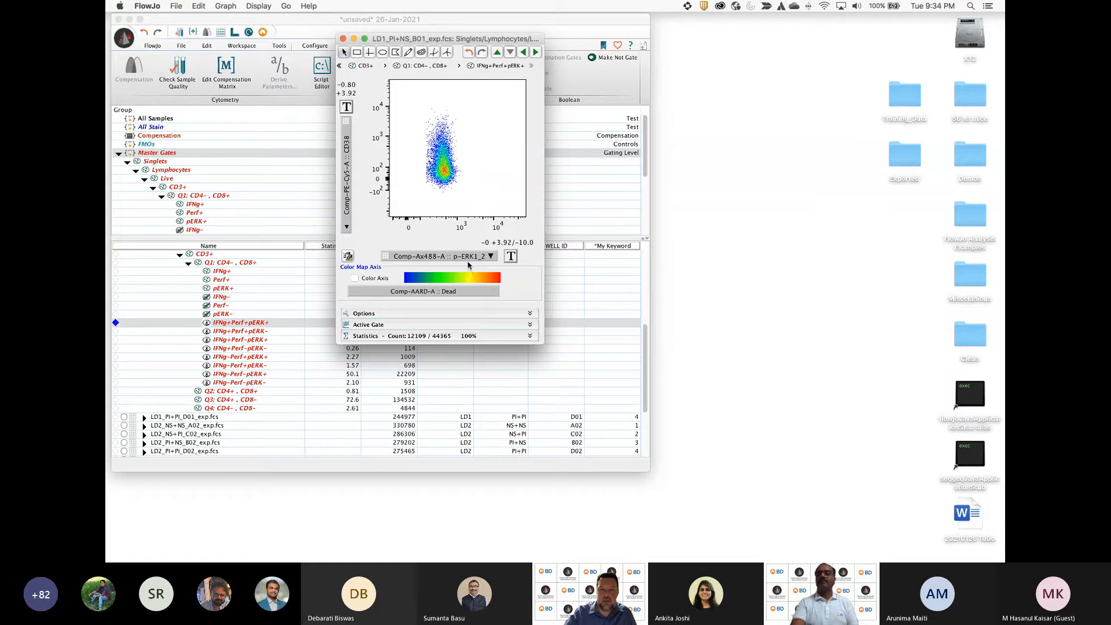
{"action": "left_click", "coordinate": [467, 260]}
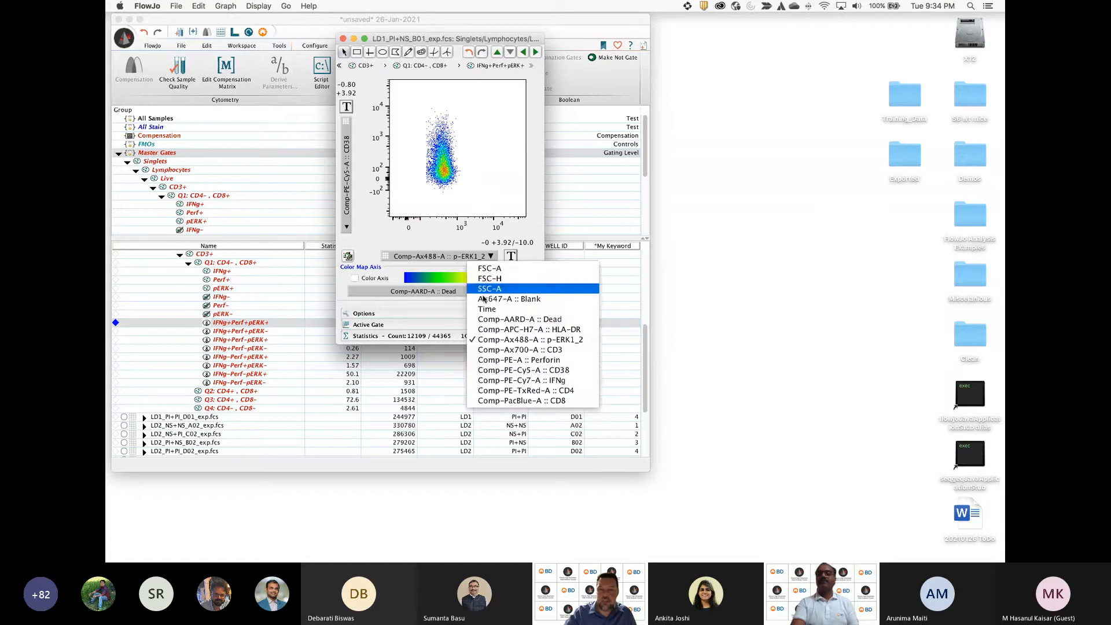
{"action": "left_click", "coordinate": [527, 330]}
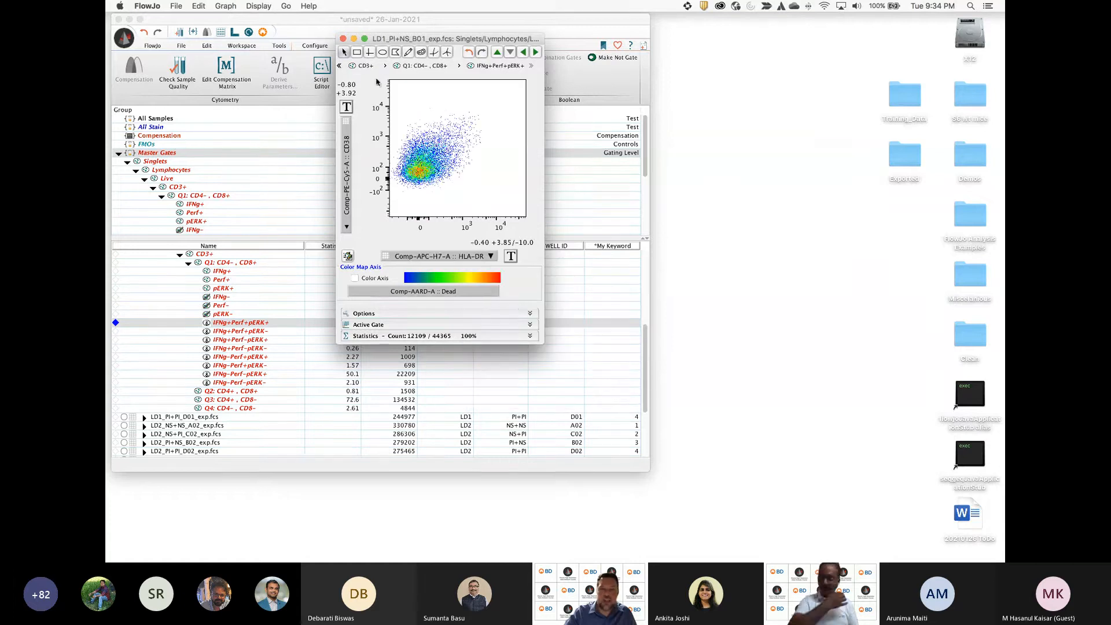
{"action": "left_click", "coordinate": [437, 151]}
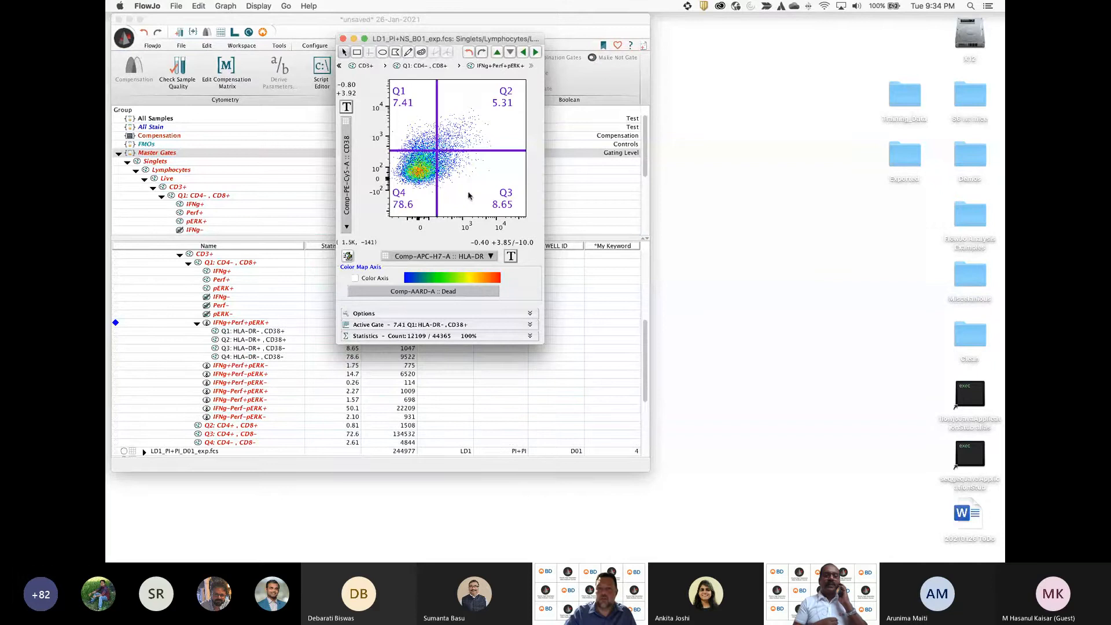
{"action": "left_click", "coordinate": [343, 39]}
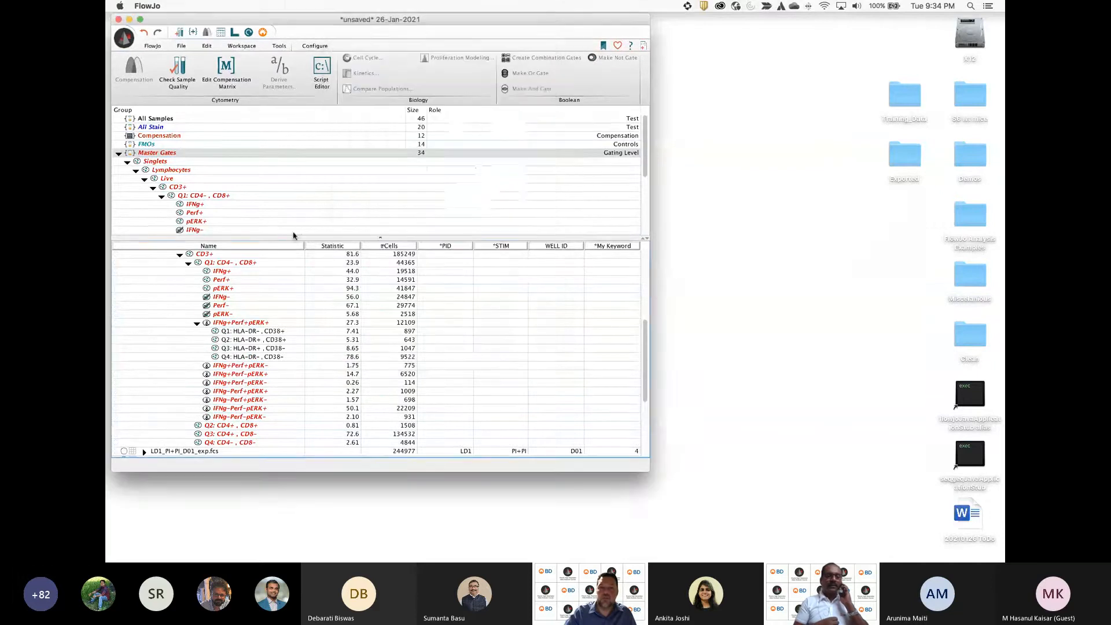
Delete the four HLA-DR/CD38 quadrant populations under IFNg+Perf+pERK+ in LD1_PI+NS_B01
{"action": "left_click", "coordinate": [255, 331]}
{"action": "left_click", "coordinate": [266, 357], "text": "shift"}
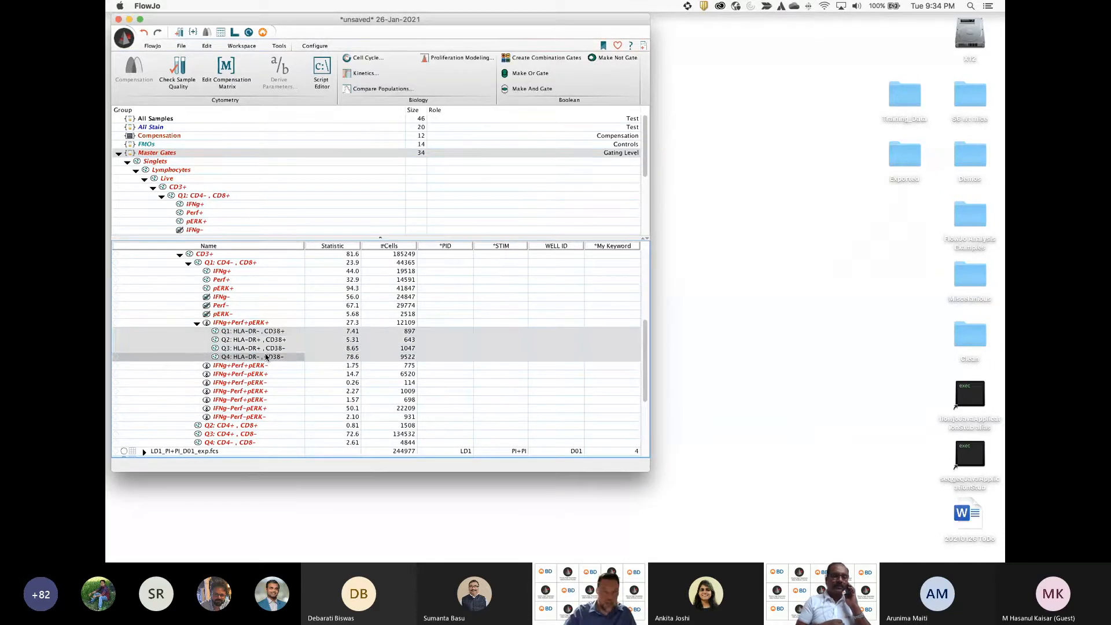
{"action": "key", "text": "Delete"}
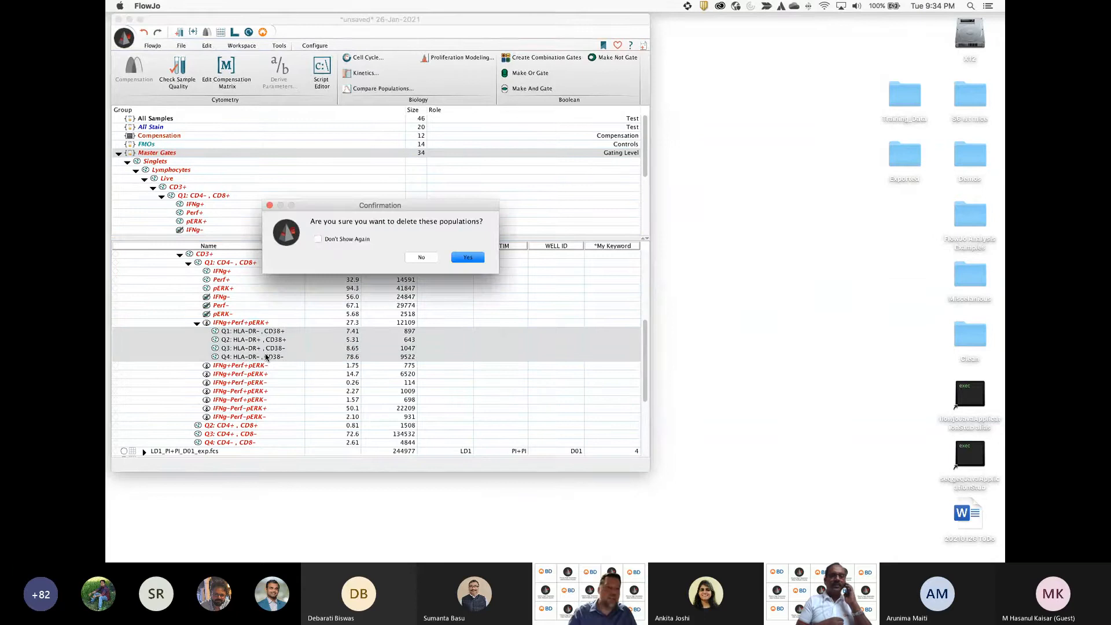
{"action": "key", "text": "Return"}
Try to delete the group-owned Lymphocytes population directly from the LD1_PI+NS_B01 sample
{"action": "scroll", "coordinate": [223, 308], "scroll_direction": "up", "scroll_amount": 5}
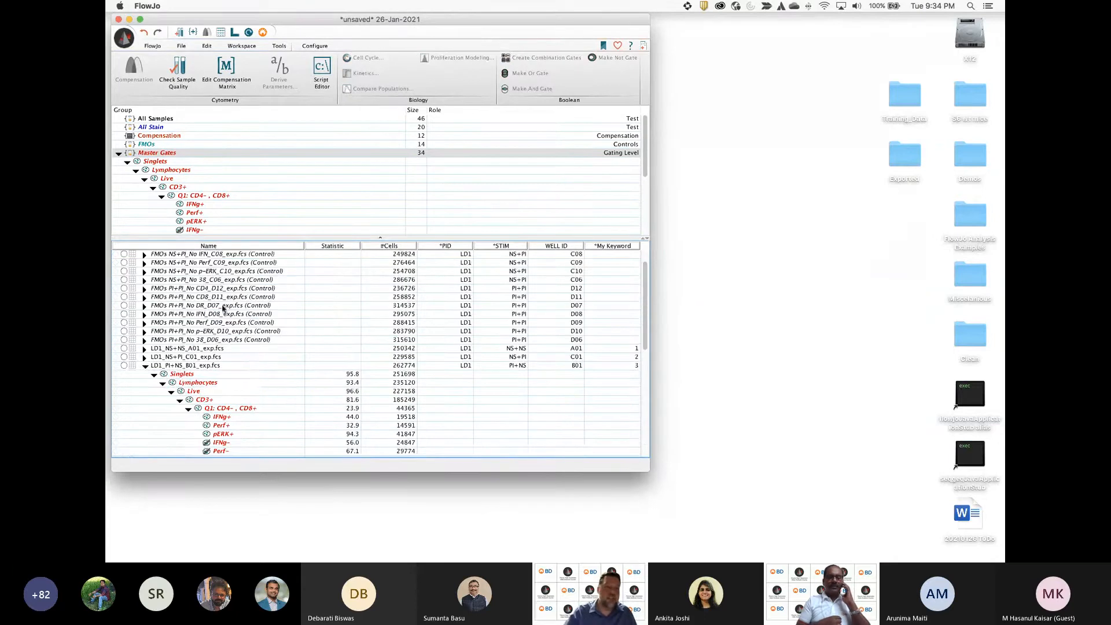
{"action": "left_click", "coordinate": [199, 385]}
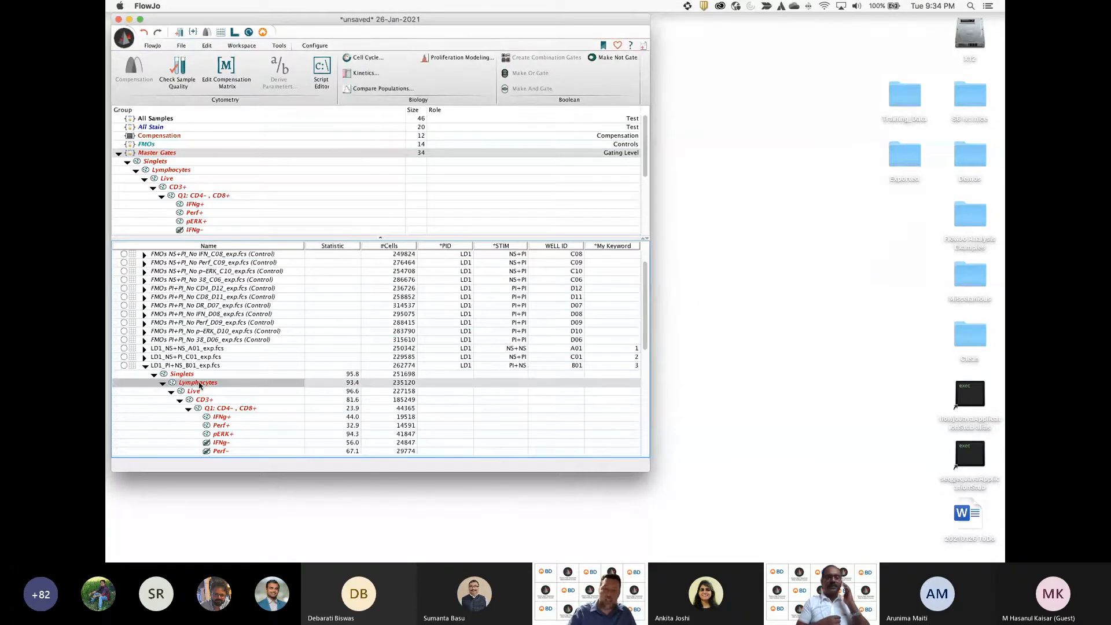
{"action": "key", "text": "Delete"}
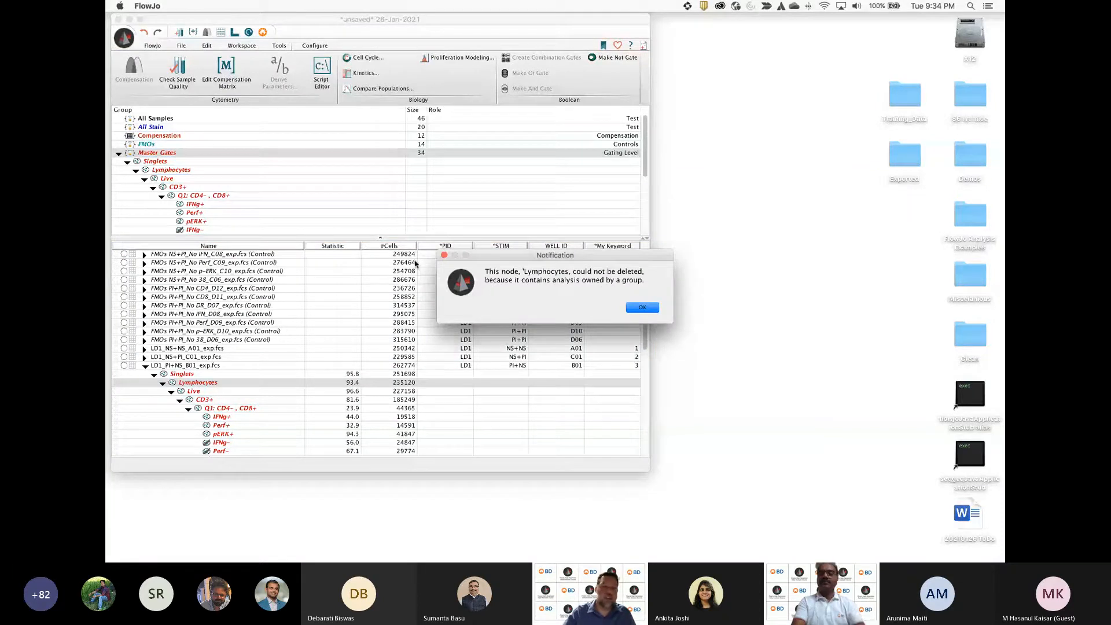
{"action": "left_click", "coordinate": [444, 256]}
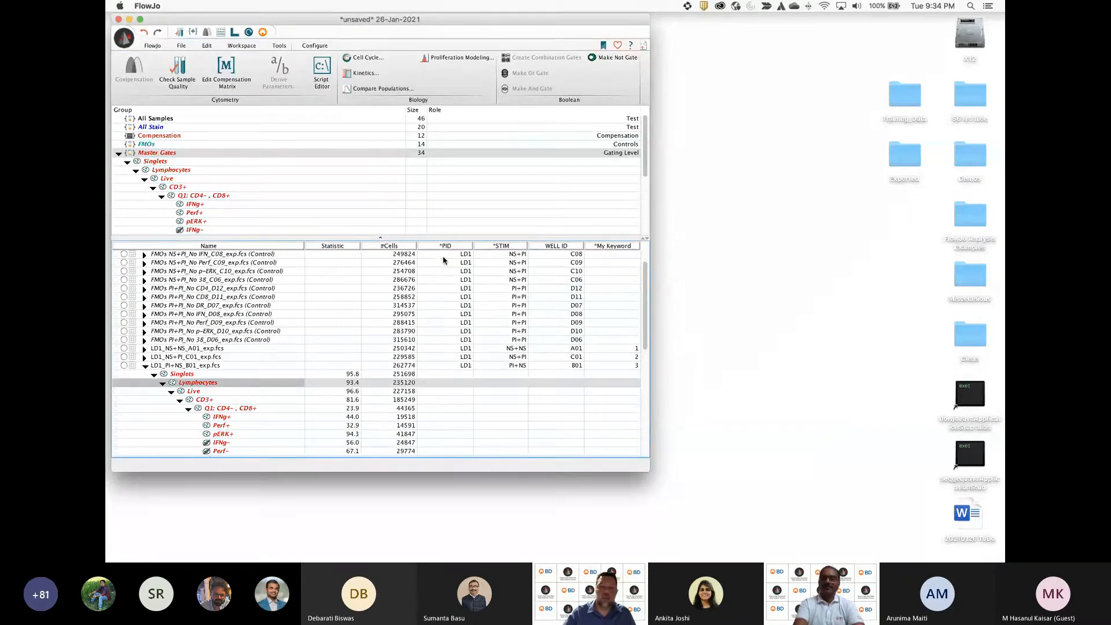
Remove the Lymphocytes branch from the Master Gates group, allocating its gates to the individual samples, and check the tree in LD1_PI+NS_B01
{"action": "left_click", "coordinate": [181, 188]}
{"action": "left_click", "coordinate": [169, 170]}
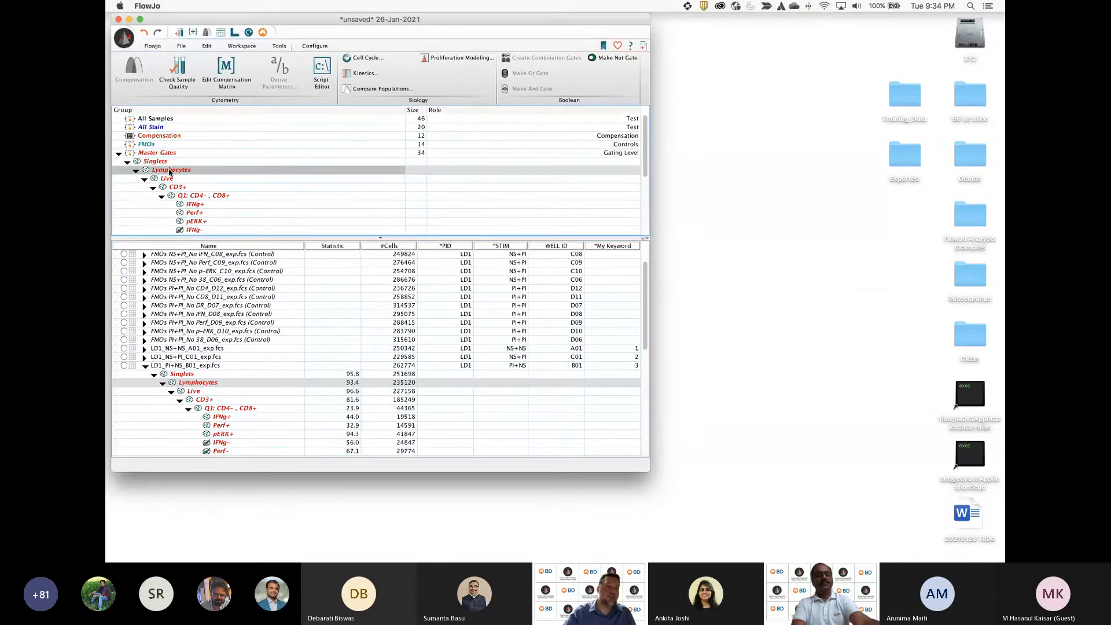
{"action": "left_click_drag", "start_coordinate": [169, 171], "coordinate": [192, 215]}
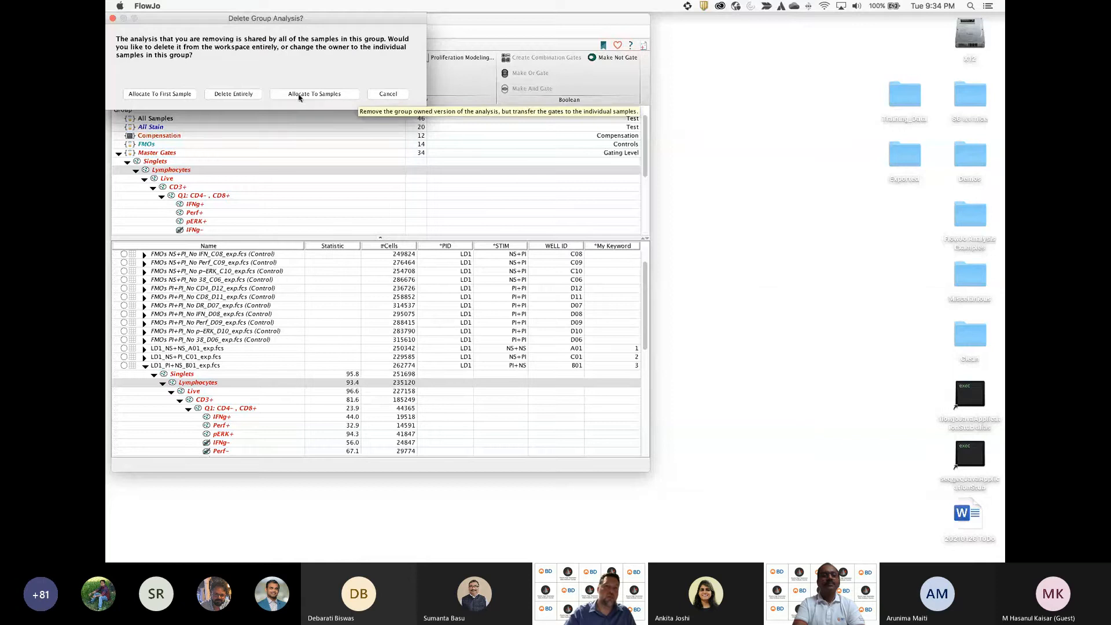
{"action": "left_click", "coordinate": [318, 94]}
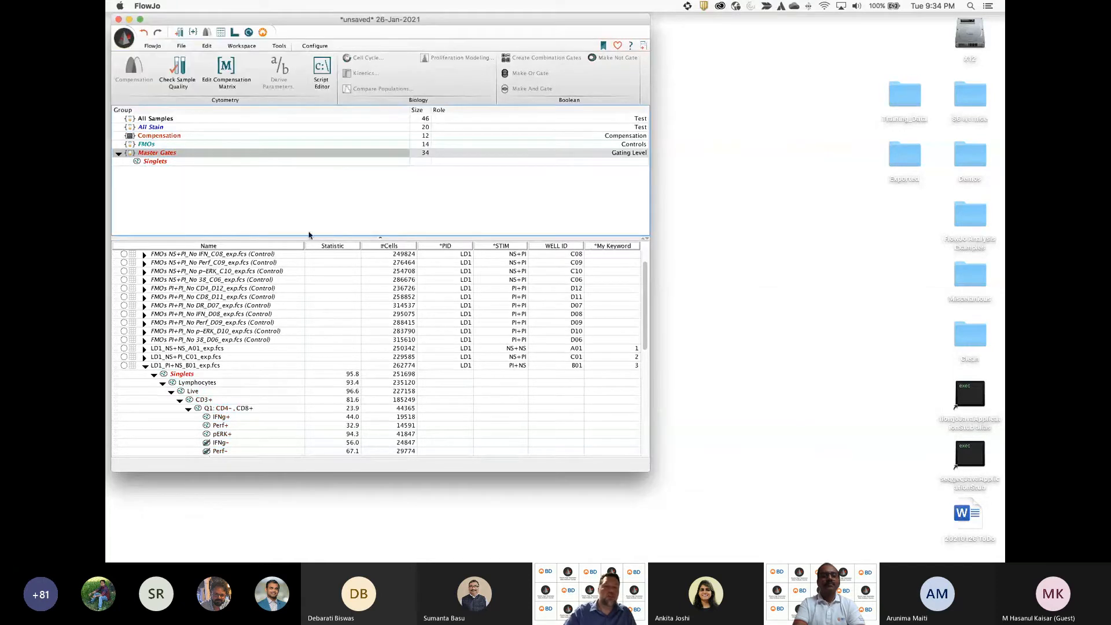
{"action": "left_click", "coordinate": [194, 383]}
{"action": "scroll", "coordinate": [225, 397], "scroll_direction": "down", "scroll_amount": 5}
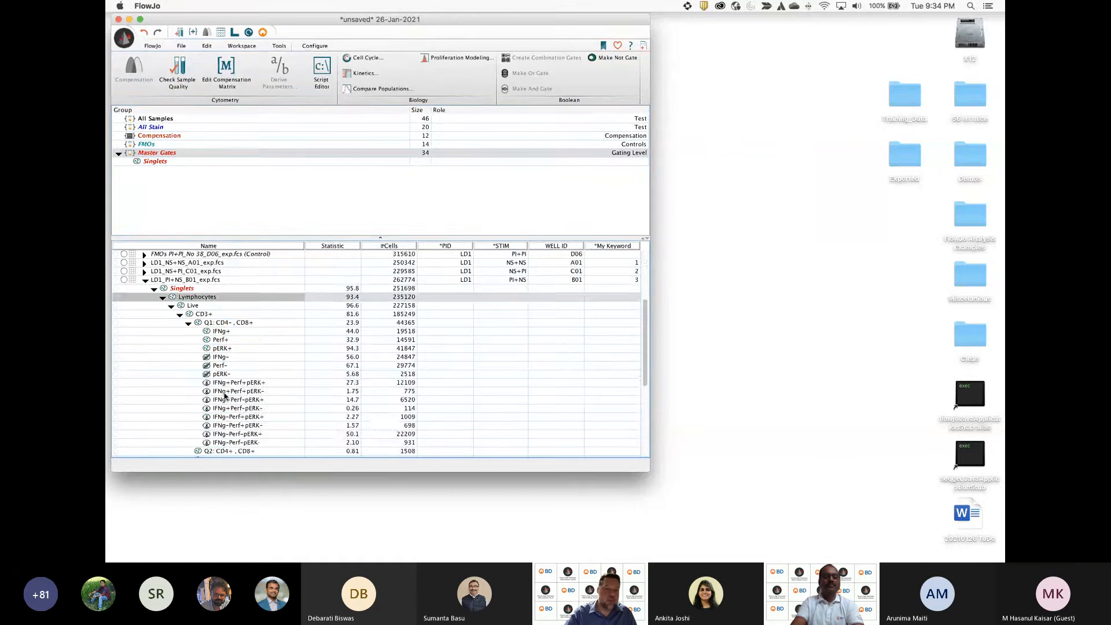
Copy the Lymphocytes branch with all its subpopulations from LD1_PI+NS_B01 onto the Master Gates group's Singlets gate
{"action": "scroll", "coordinate": [225, 396], "scroll_direction": "down", "scroll_amount": 6}
{"action": "left_click", "coordinate": [144, 378]}
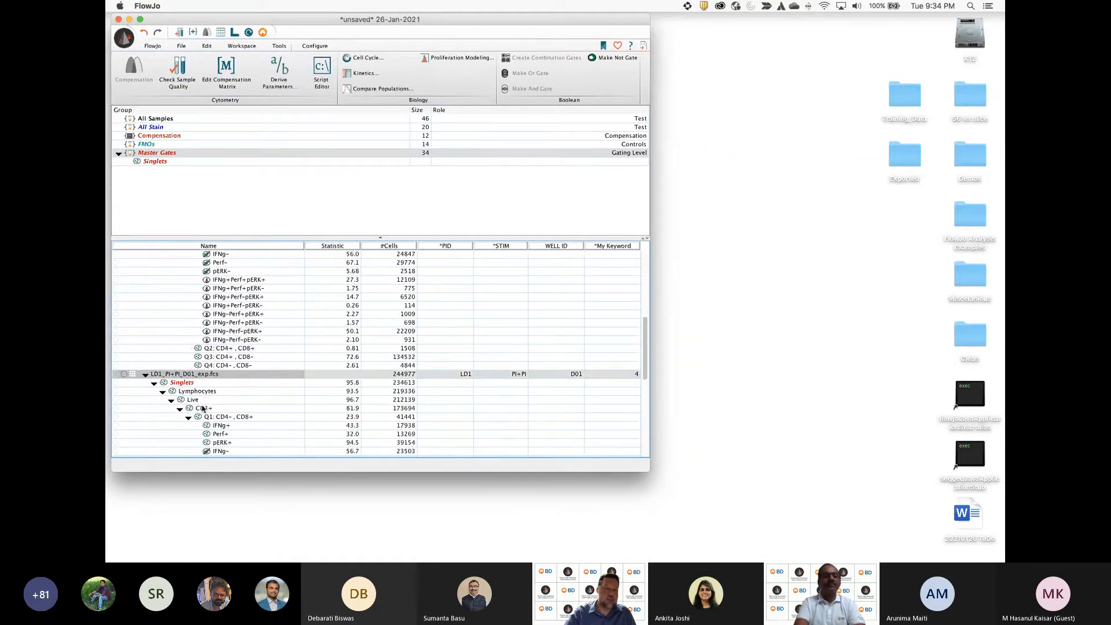
{"action": "scroll", "coordinate": [217, 428], "scroll_direction": "up", "scroll_amount": 8}
{"action": "scroll", "coordinate": [219, 426], "scroll_direction": "down", "scroll_amount": 3}
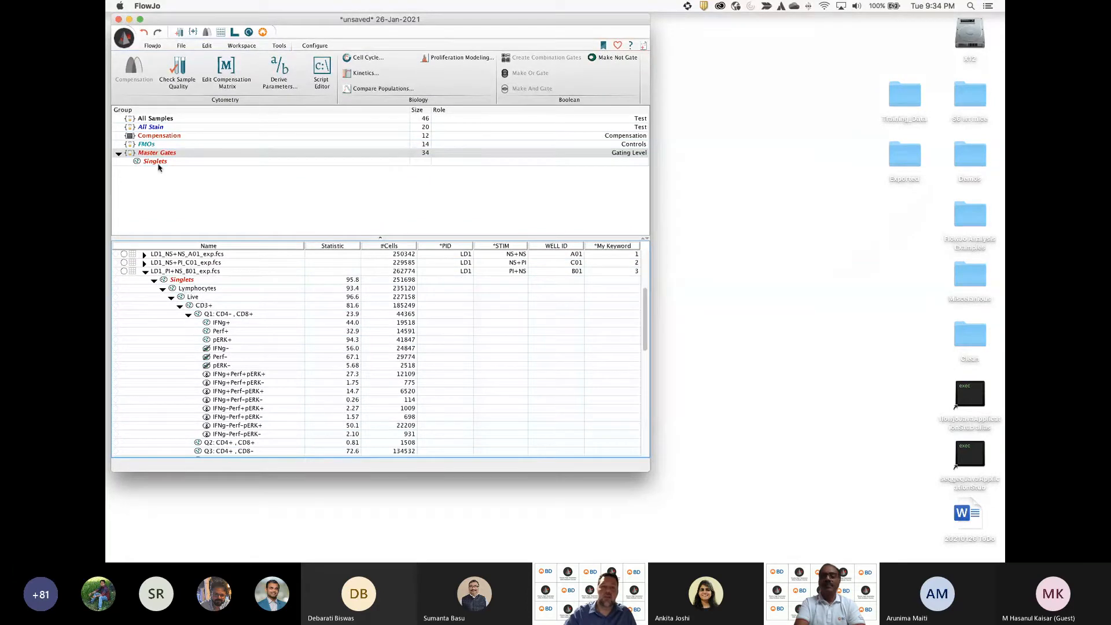
{"action": "left_click", "coordinate": [192, 291]}
{"action": "scroll", "coordinate": [212, 326], "scroll_direction": "down", "scroll_amount": 5}
{"action": "left_click", "coordinate": [216, 332], "text": "shift"}
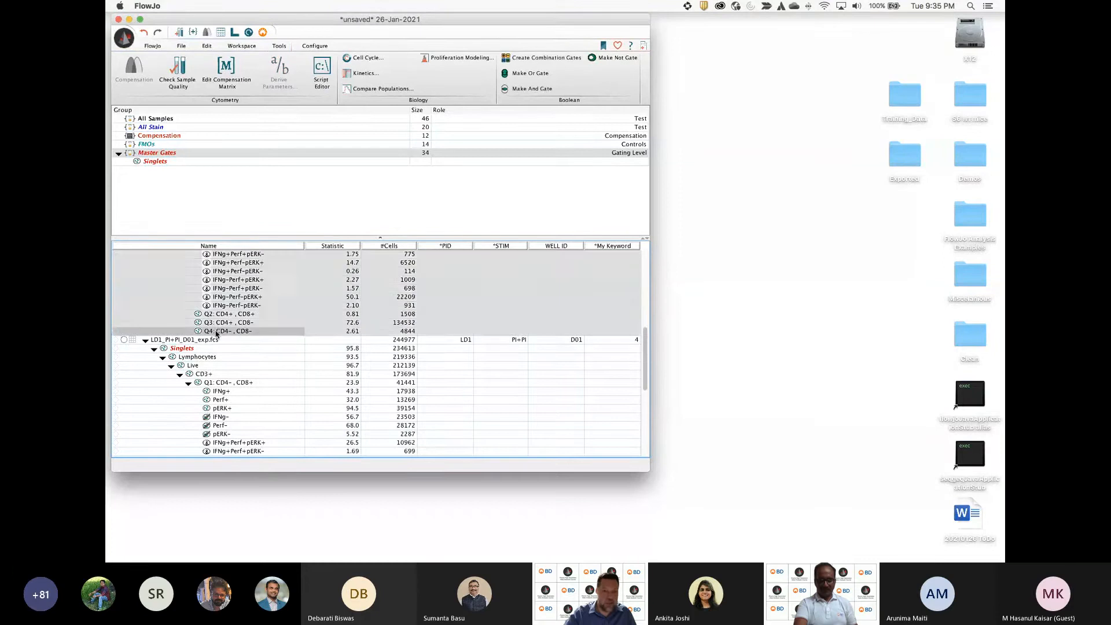
{"action": "scroll", "coordinate": [229, 330], "scroll_direction": "up", "scroll_amount": 10}
{"action": "left_click_drag", "start_coordinate": [200, 376], "coordinate": [155, 160]}
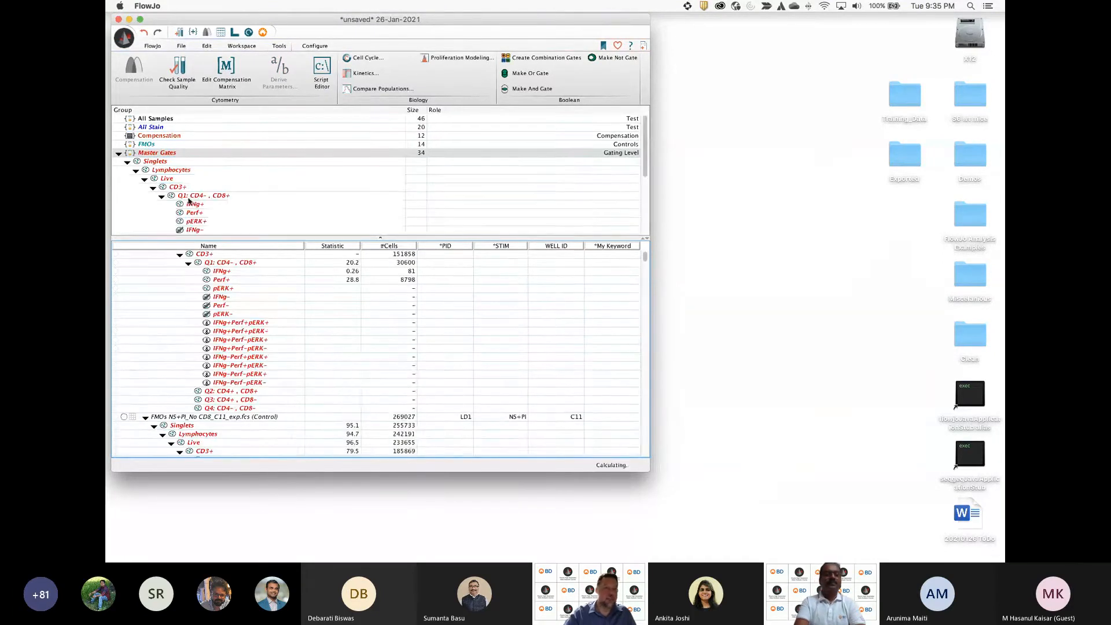
Inspect the CD3+ population's CD4/CD8 quadrant plot in the FMOs NS+PI_No CD4_C12 control, close it, and collapse the sample trees
{"action": "scroll", "coordinate": [273, 346], "scroll_direction": "up", "scroll_amount": 1}
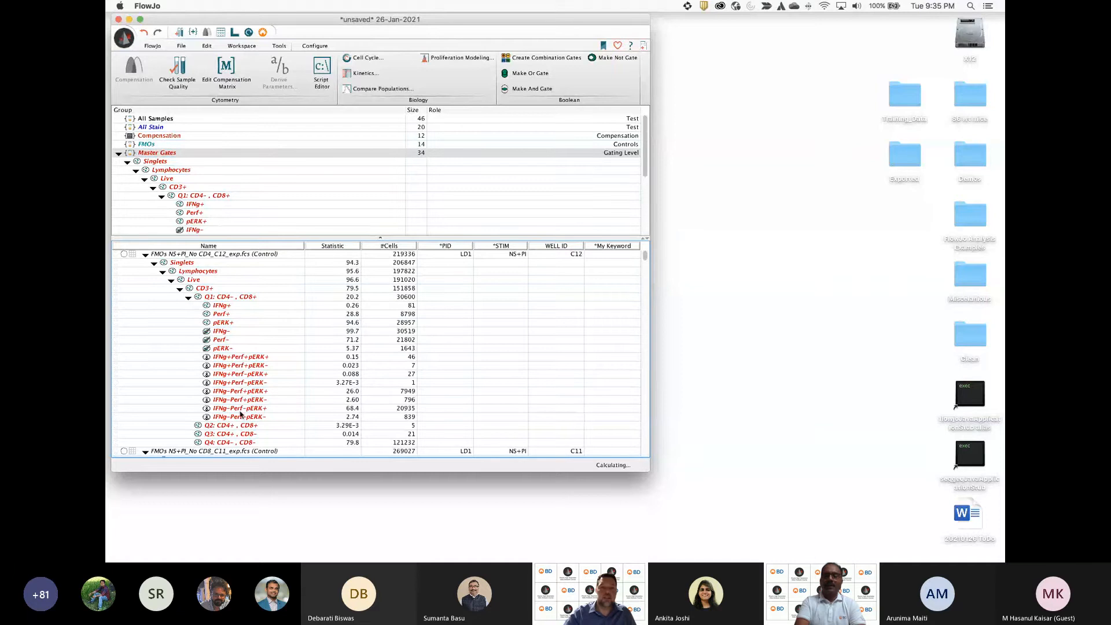
{"action": "double_click", "coordinate": [206, 292]}
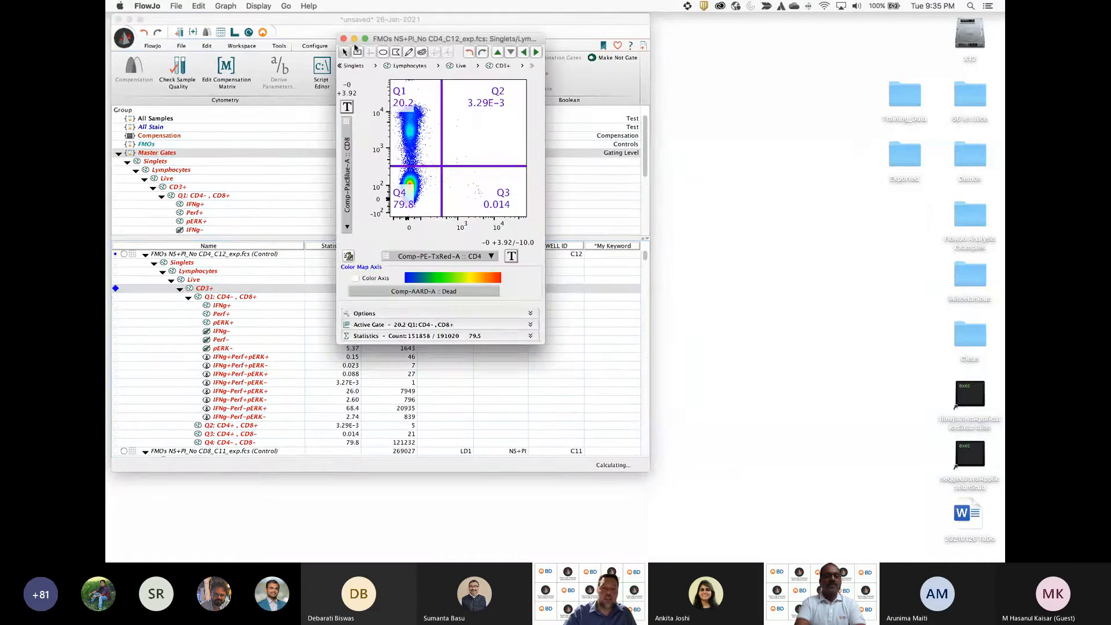
{"action": "left_click", "coordinate": [343, 38]}
{"action": "left_click", "coordinate": [146, 255]}
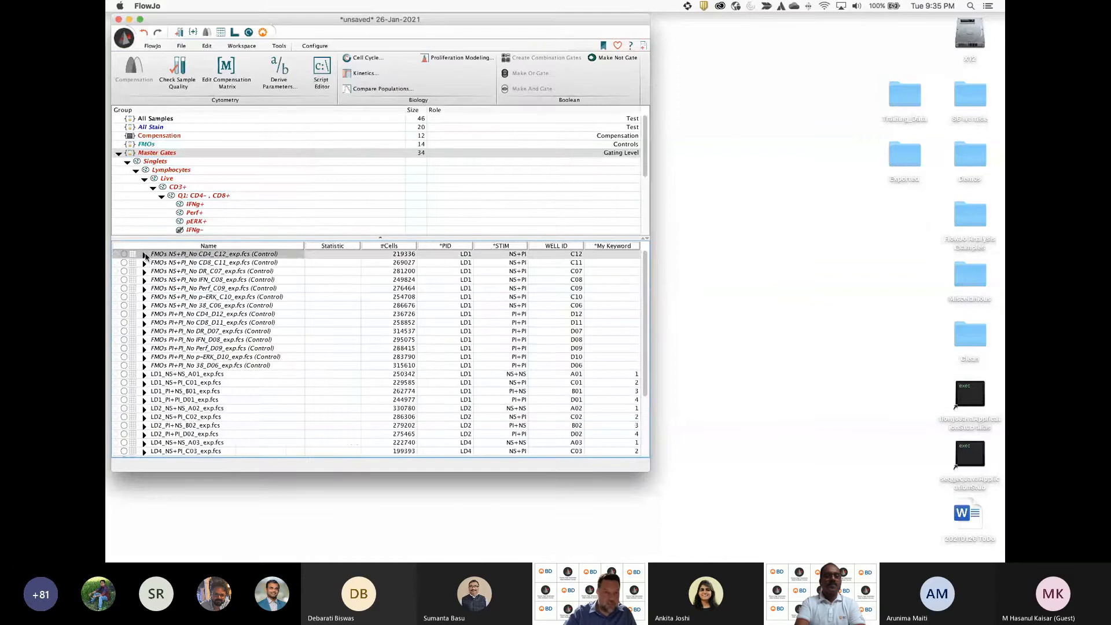
Open the Lymphocytes plot of LD1_NS+NS_A01 and shift its Live gate down so the upper edge sits at about 10^3
{"action": "left_click", "coordinate": [146, 374]}
{"action": "scroll", "coordinate": [215, 360], "scroll_direction": "down", "scroll_amount": 3}
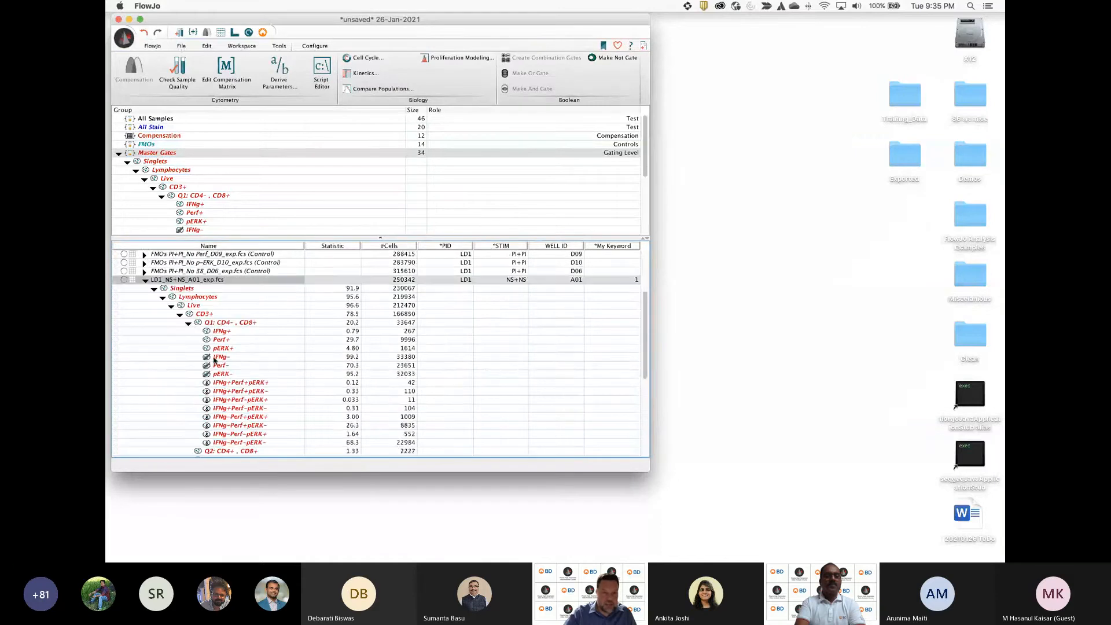
{"action": "scroll", "coordinate": [208, 324], "scroll_direction": "up", "scroll_amount": 1}
{"action": "double_click", "coordinate": [198, 313]}
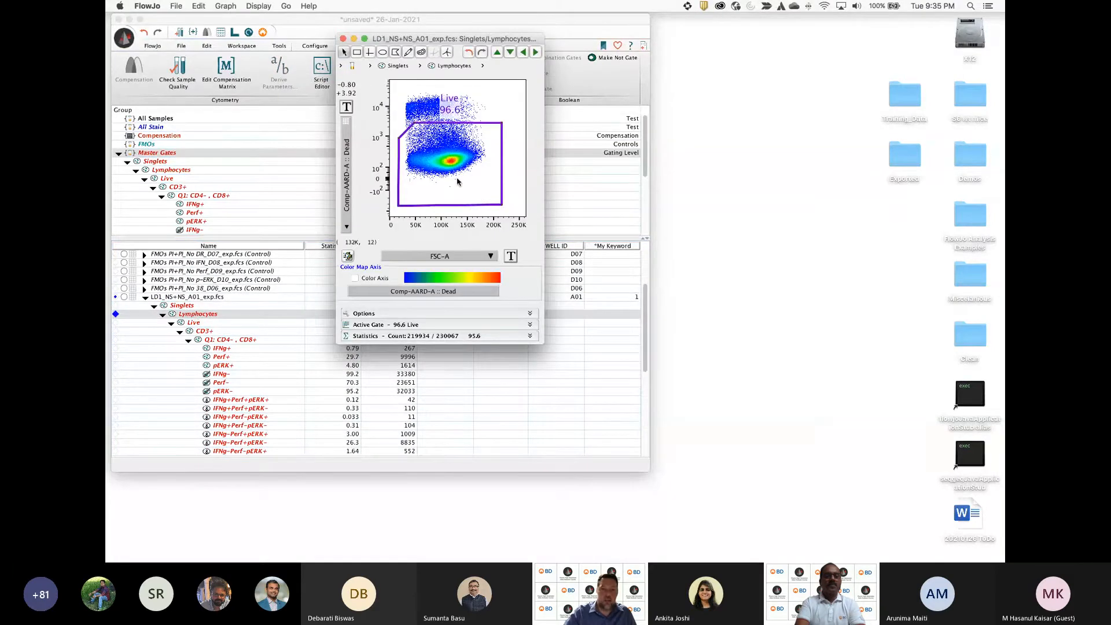
{"action": "left_click_drag", "start_coordinate": [457, 182], "coordinate": [460, 199]}
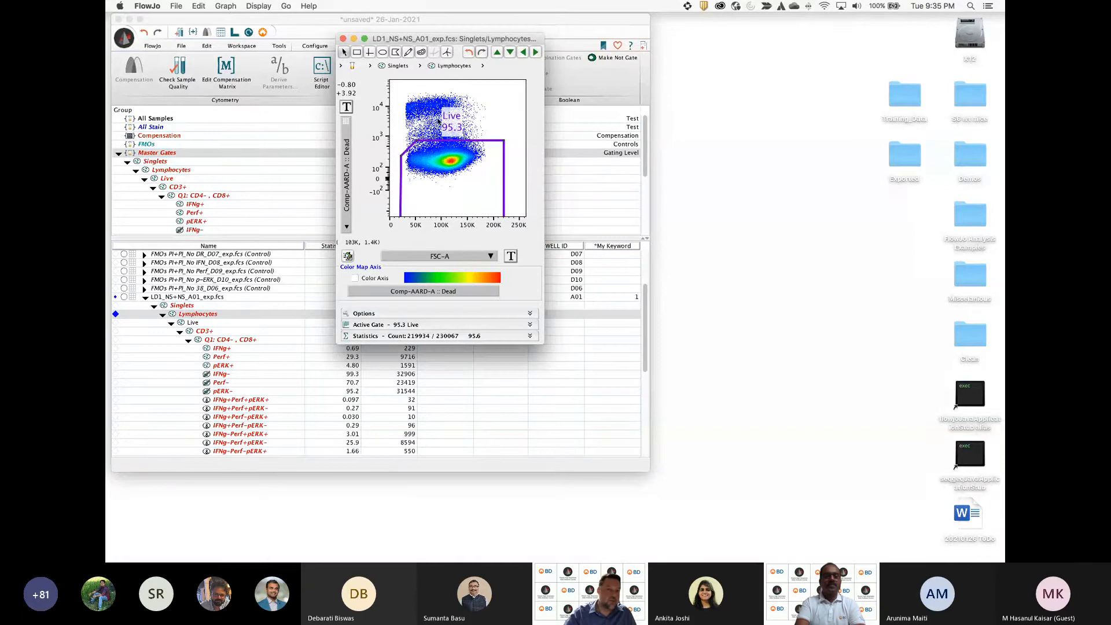
{"action": "left_click", "coordinate": [197, 325]}
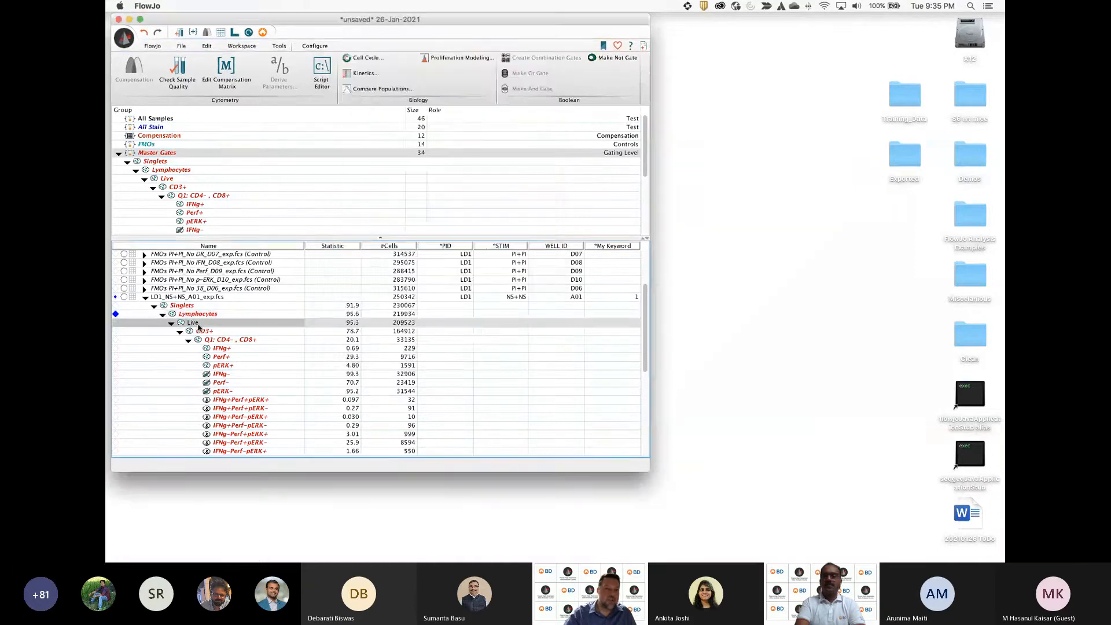
{"action": "key", "text": "Up"}
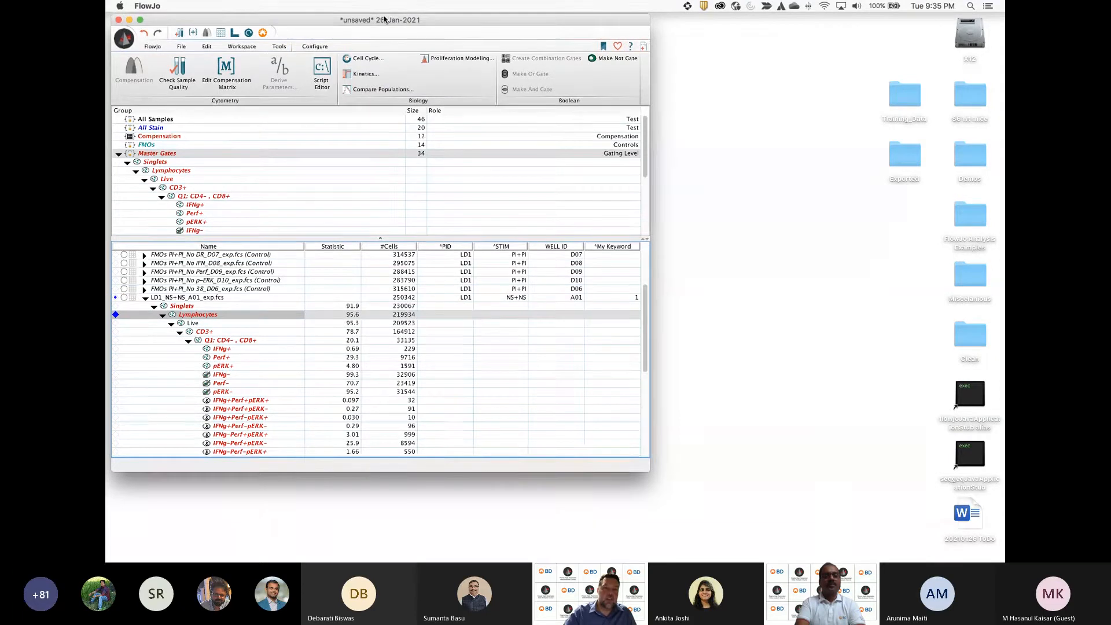
Arrange the graph and workspace windows side by side and apply LD1_NS+NS_A01's adjusted Live gate to the Master Gates group
{"action": "left_click_drag", "start_coordinate": [399, 19], "coordinate": [726, 47]}
{"action": "left_click_drag", "start_coordinate": [405, 38], "coordinate": [251, 66]}
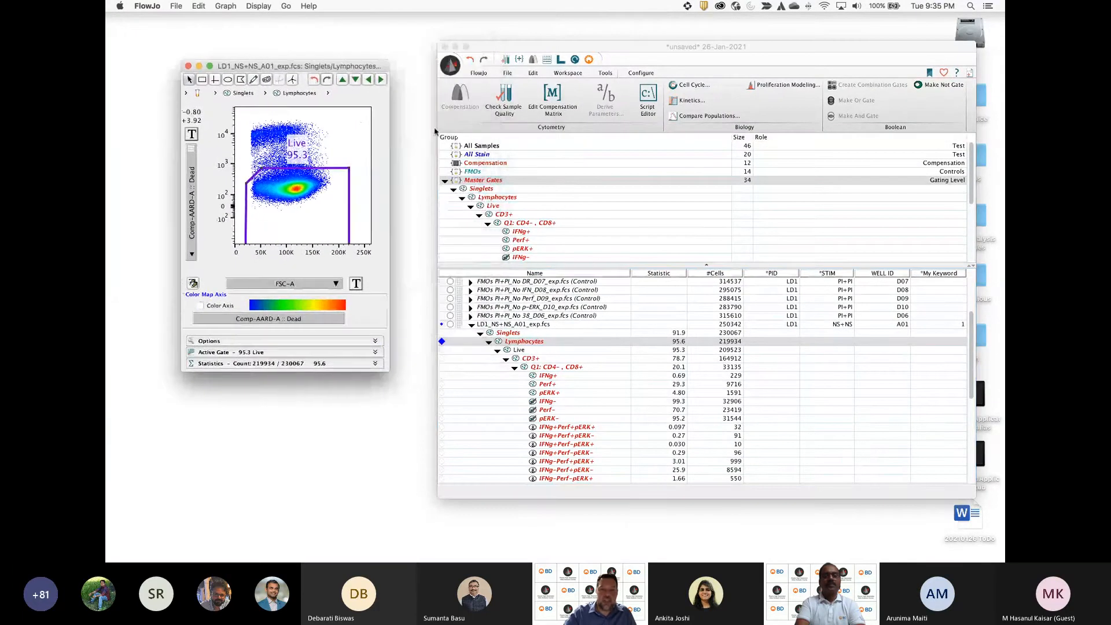
{"action": "left_click", "coordinate": [521, 350]}
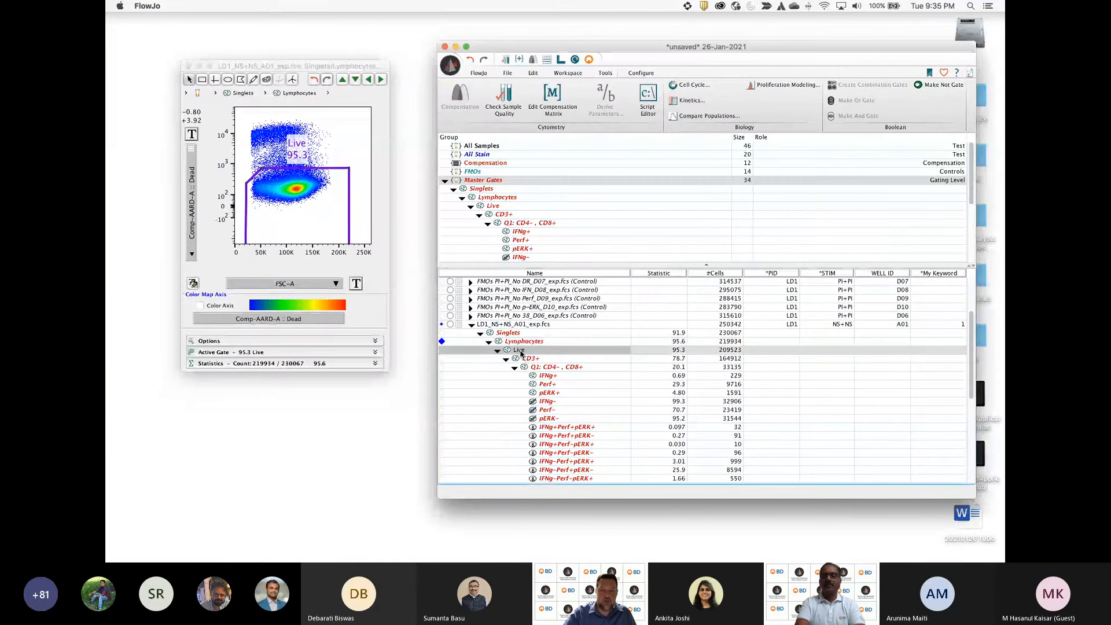
{"action": "left_click_drag", "start_coordinate": [520, 350], "coordinate": [493, 200]}
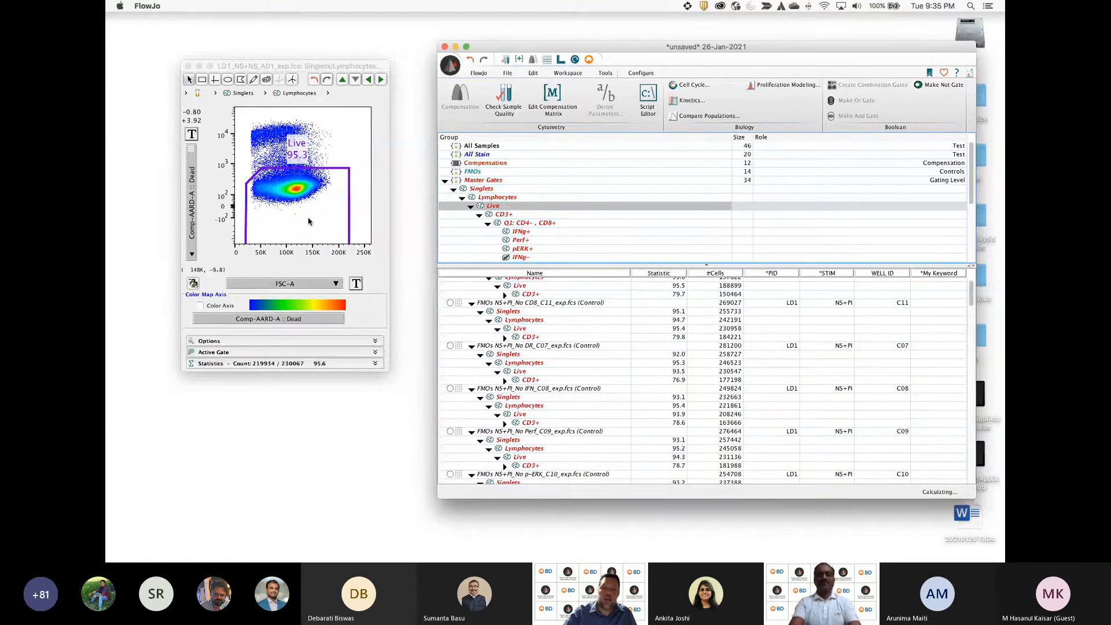
Make the Master Gates group Synchronized and apply the change
{"action": "double_click", "coordinate": [491, 182]}
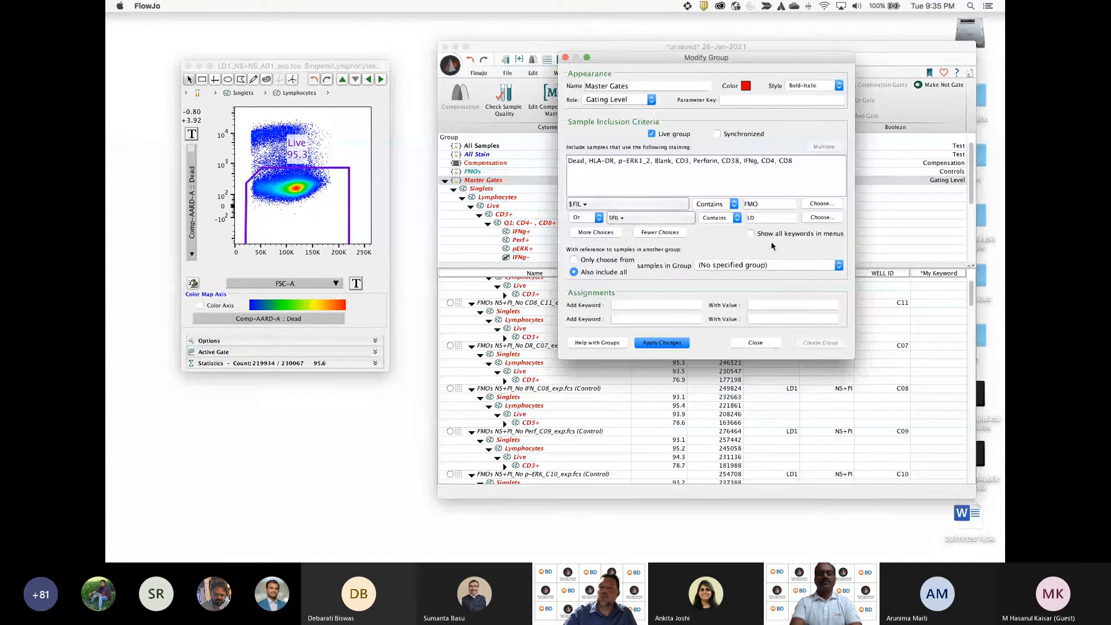
{"action": "left_click", "coordinate": [718, 134]}
{"action": "left_click", "coordinate": [680, 346]}
{"action": "left_click", "coordinate": [755, 343]}
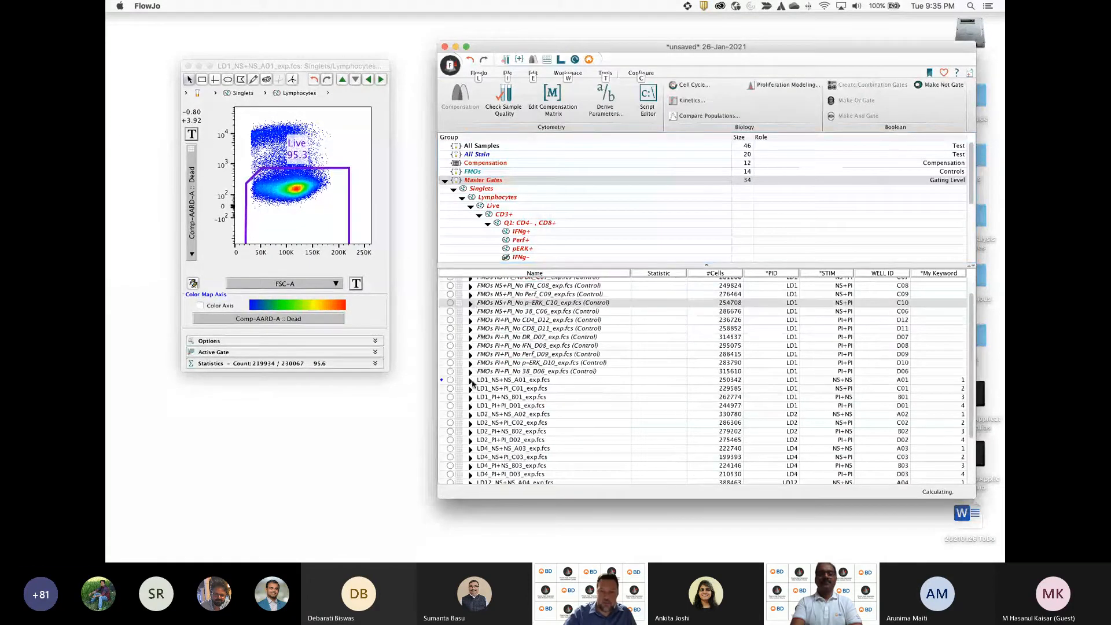
Expand LD1_NS+NS_A01 and nudge its Live gate slightly upward in the Lymphocytes plot to test group synchronization
{"action": "left_click", "coordinate": [470, 382]}
{"action": "scroll", "coordinate": [510, 359], "scroll_direction": "down", "scroll_amount": 3}
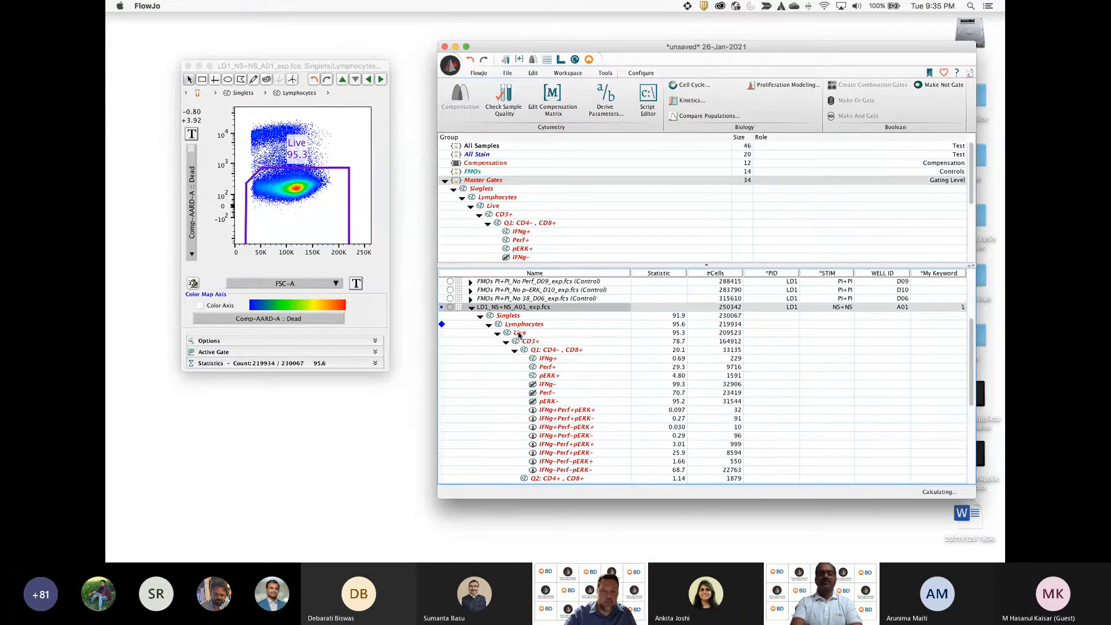
{"action": "left_click", "coordinate": [520, 334]}
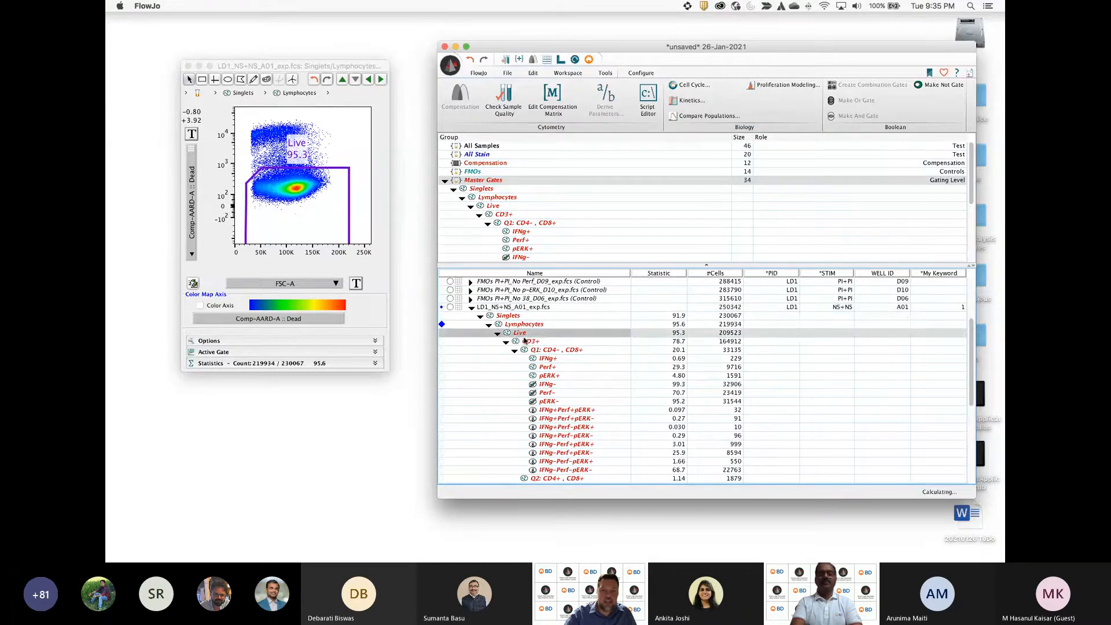
{"action": "left_click", "coordinate": [290, 213]}
{"action": "mouse_move", "coordinate": [293, 218]}
{"action": "left_mouse_down"}
{"action": "mouse_move", "coordinate": [298, 203]}
{"action": "mouse_move", "coordinate": [298, 219]}
{"action": "left_mouse_up"}
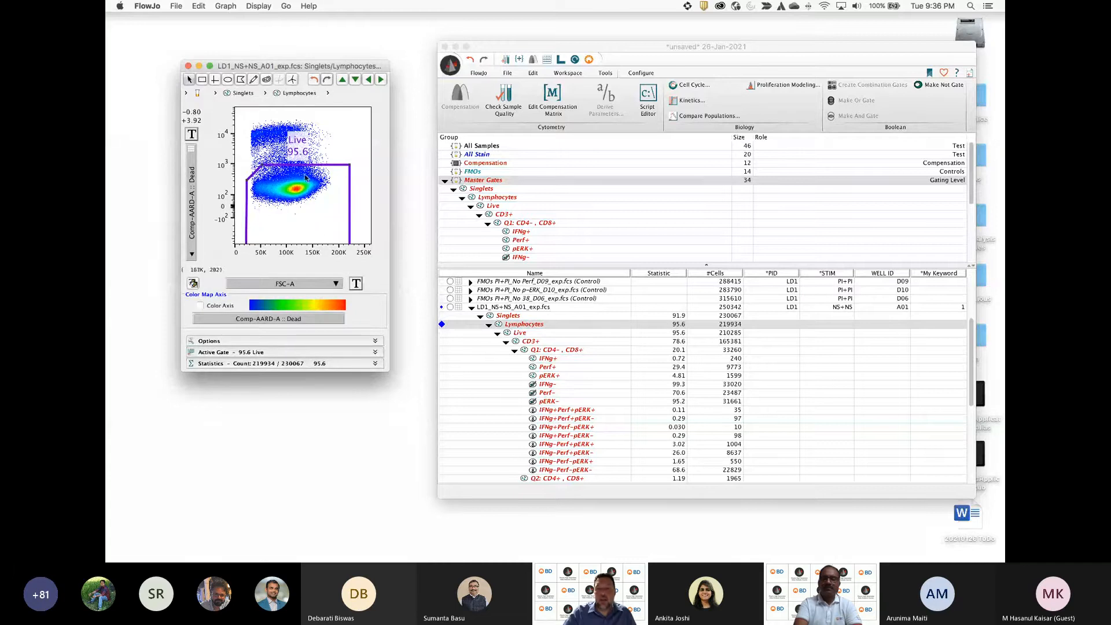
Collapse the LD1_NS+NS_A01 tree, close its Lymphocytes graph, and move the workspace window back beside the desktop folders
{"action": "left_click", "coordinate": [472, 307]}
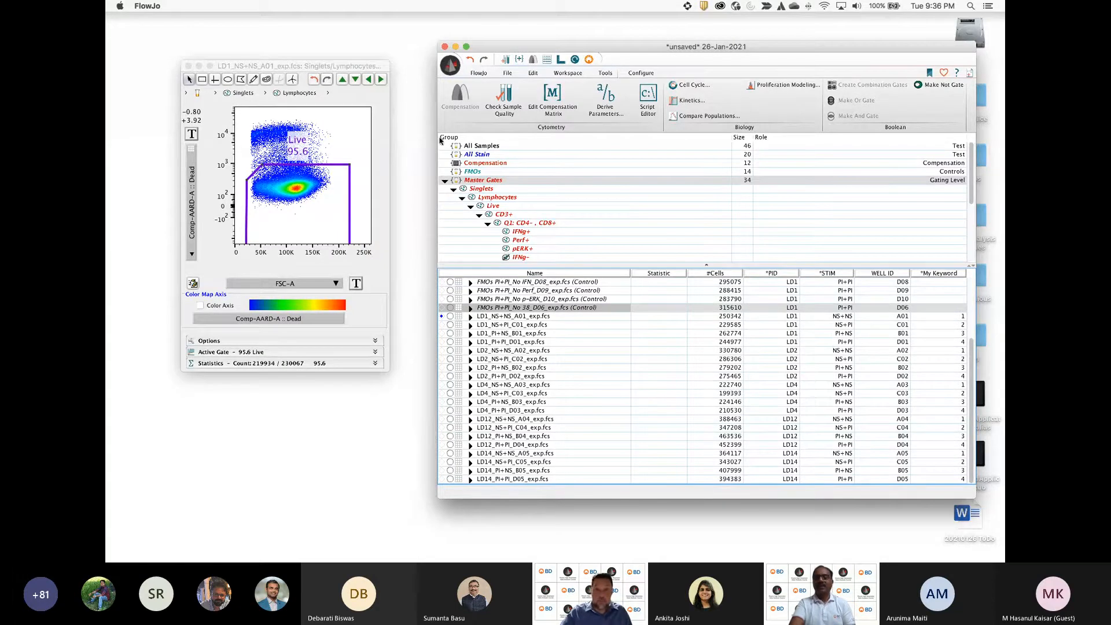
{"action": "left_click", "coordinate": [374, 68]}
{"action": "left_click_drag", "start_coordinate": [374, 69], "coordinate": [405, 199]}
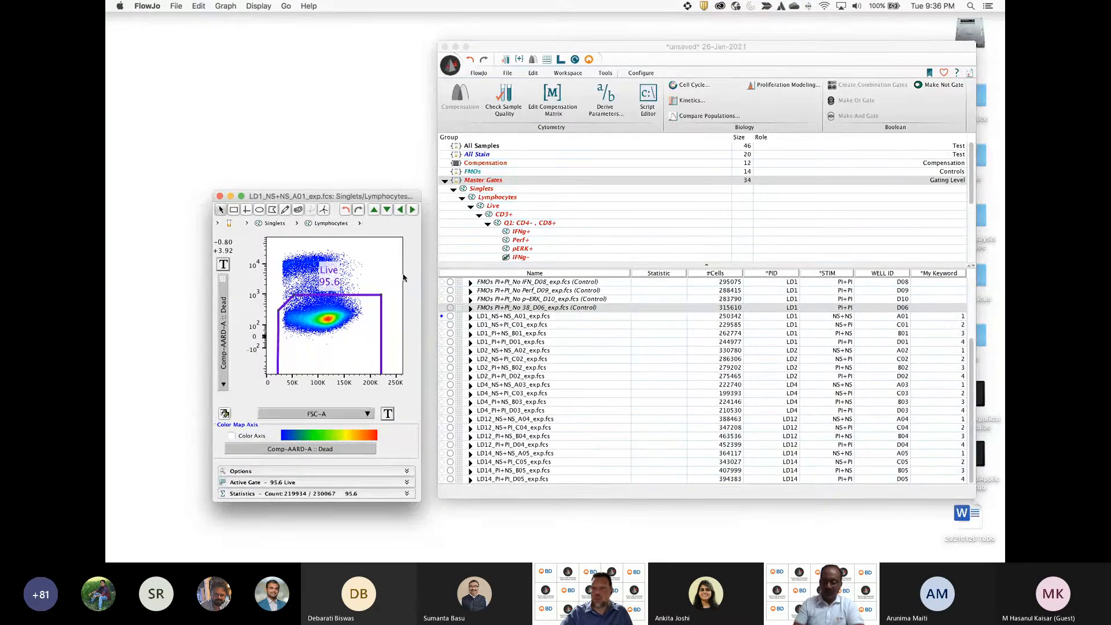
{"action": "left_click", "coordinate": [913, 540]}
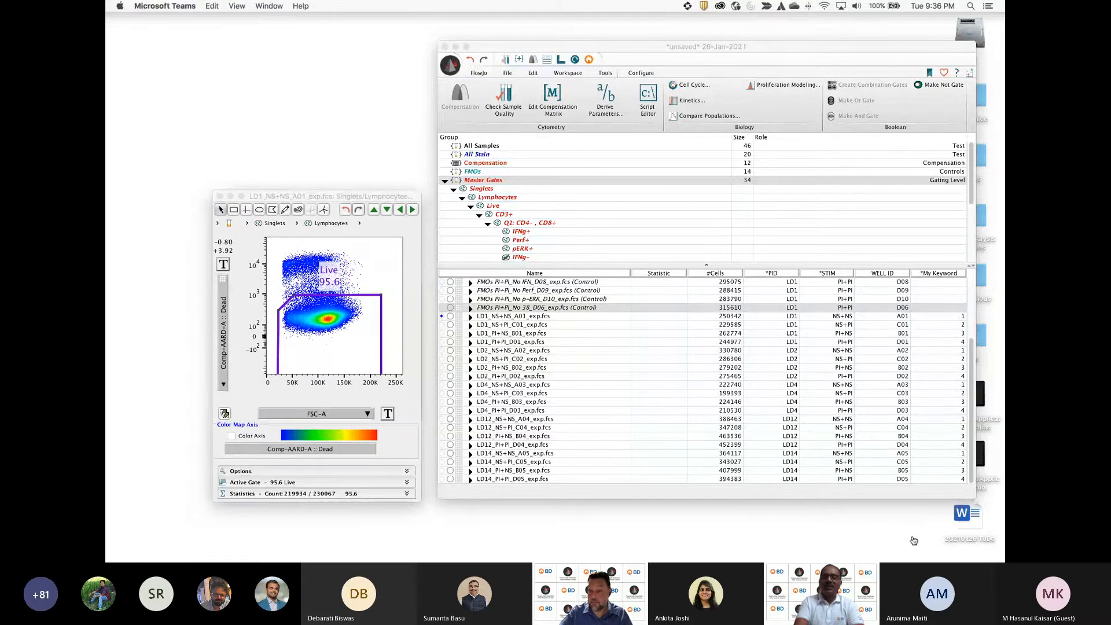
{"action": "left_click", "coordinate": [220, 196]}
{"action": "left_click_drag", "start_coordinate": [598, 47], "coordinate": [288, 9]}
{"action": "mouse_move", "coordinate": [528, 550]}
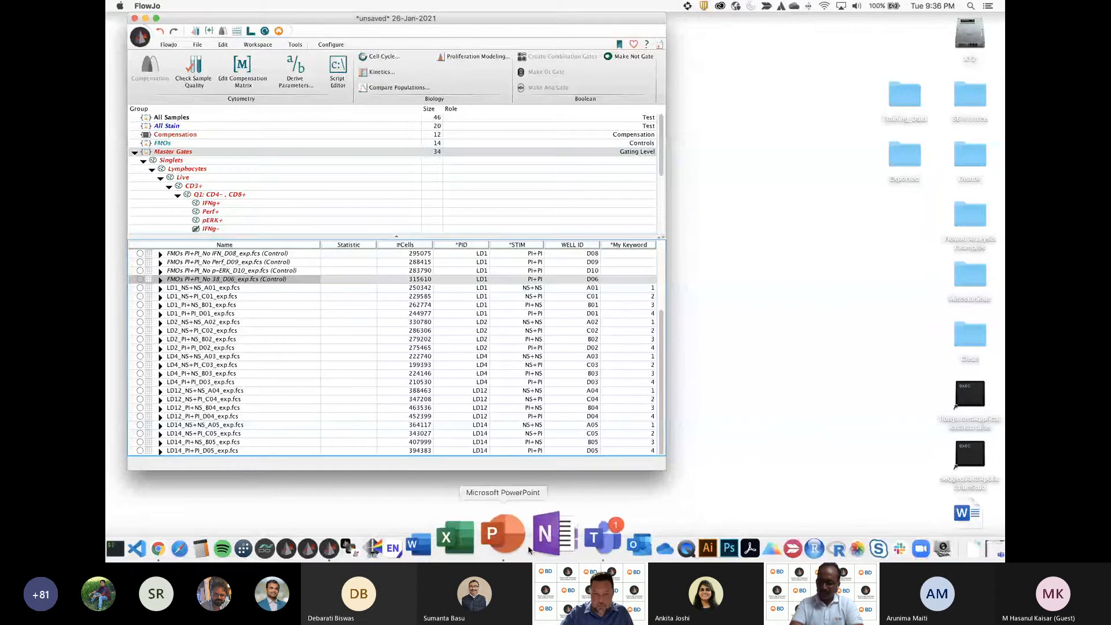
{"action": "left_click", "coordinate": [805, 389]}
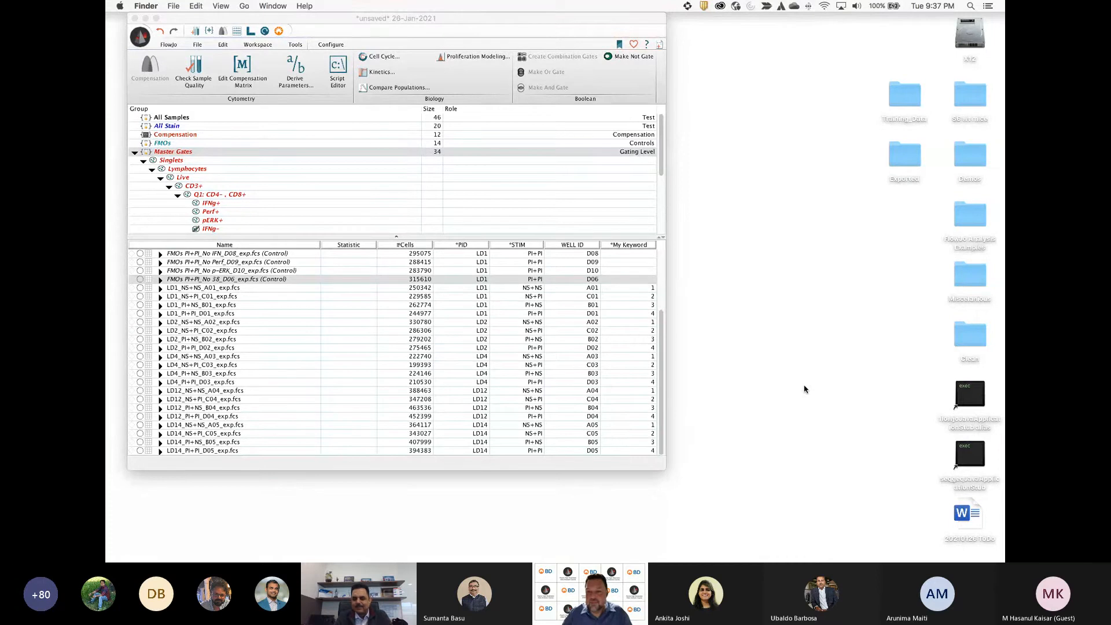
{"action": "left_click", "coordinate": [912, 543]}
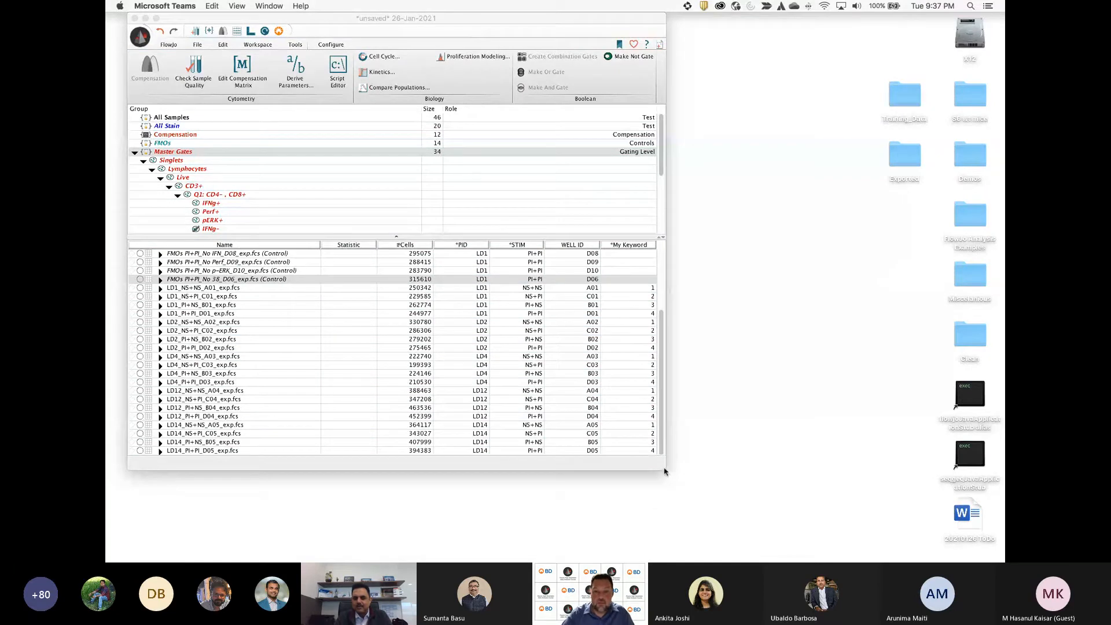
Resize the workspace window so the fully expanded LD1_NS+NS_A01 gating tree fits, and widen the Name column
{"action": "left_click_drag", "start_coordinate": [666, 470], "coordinate": [722, 540]}
{"action": "scroll", "coordinate": [197, 379], "scroll_direction": "down", "scroll_amount": 2}
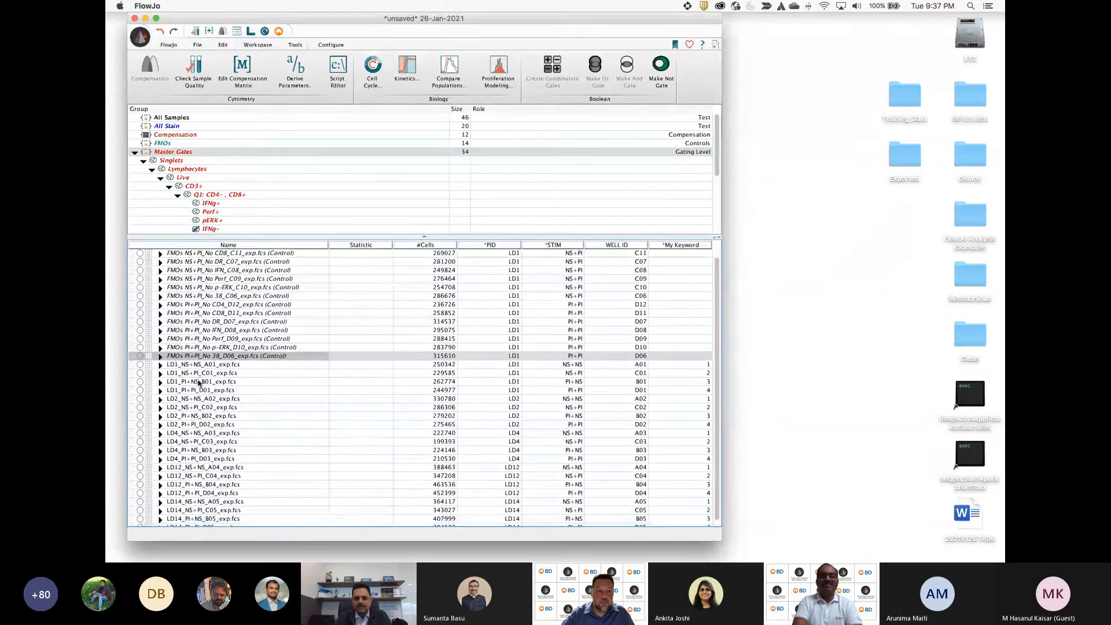
{"action": "left_click", "coordinate": [161, 362]}
{"action": "scroll", "coordinate": [160, 363], "scroll_direction": "down", "scroll_amount": 4}
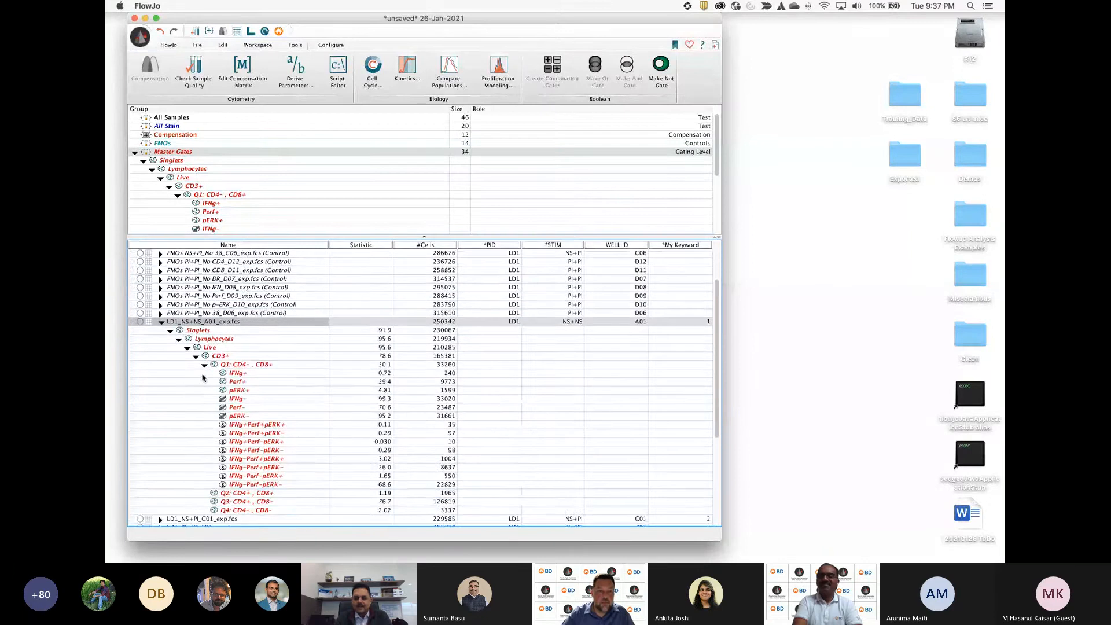
{"action": "left_click_drag", "start_coordinate": [329, 245], "coordinate": [336, 245]}
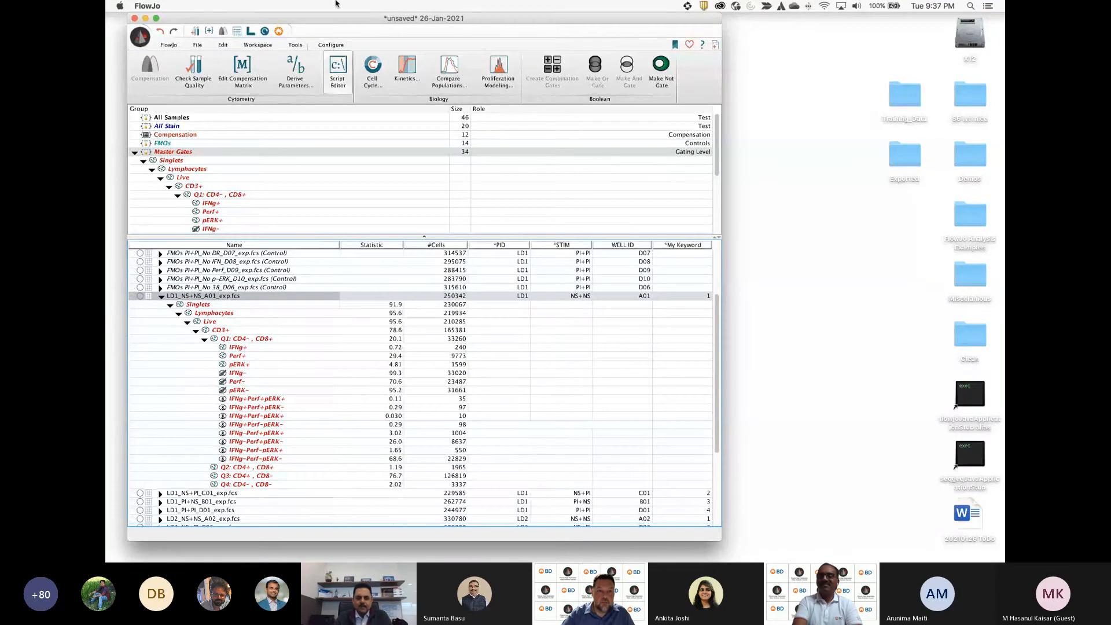
{"action": "left_click_drag", "start_coordinate": [338, 18], "coordinate": [328, 18]}
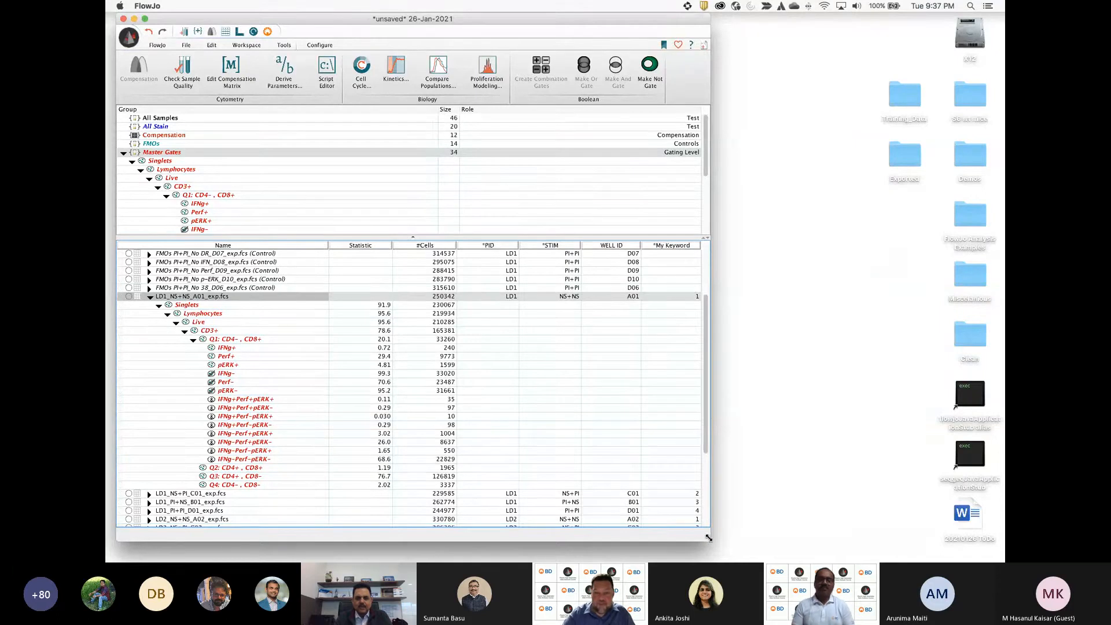
{"action": "left_click_drag", "start_coordinate": [710, 534], "coordinate": [623, 544]}
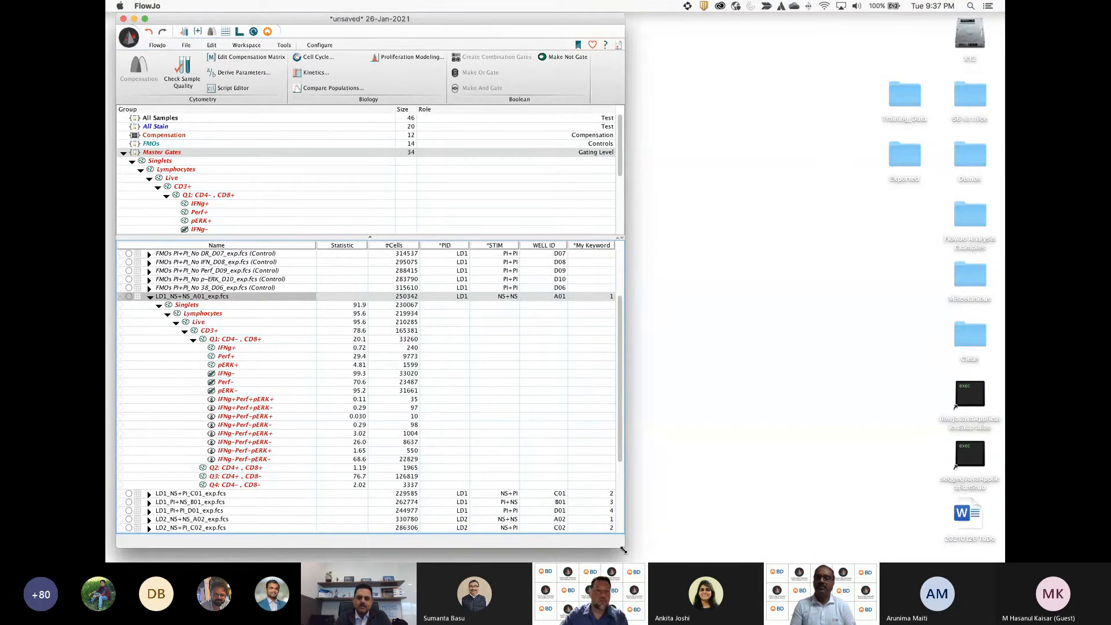
Save the workspace in WSP format as 26-Jan-2021.wsp on the desktop and select the saved file there
{"action": "left_click", "coordinate": [185, 46]}
{"action": "left_click", "coordinate": [209, 85]}
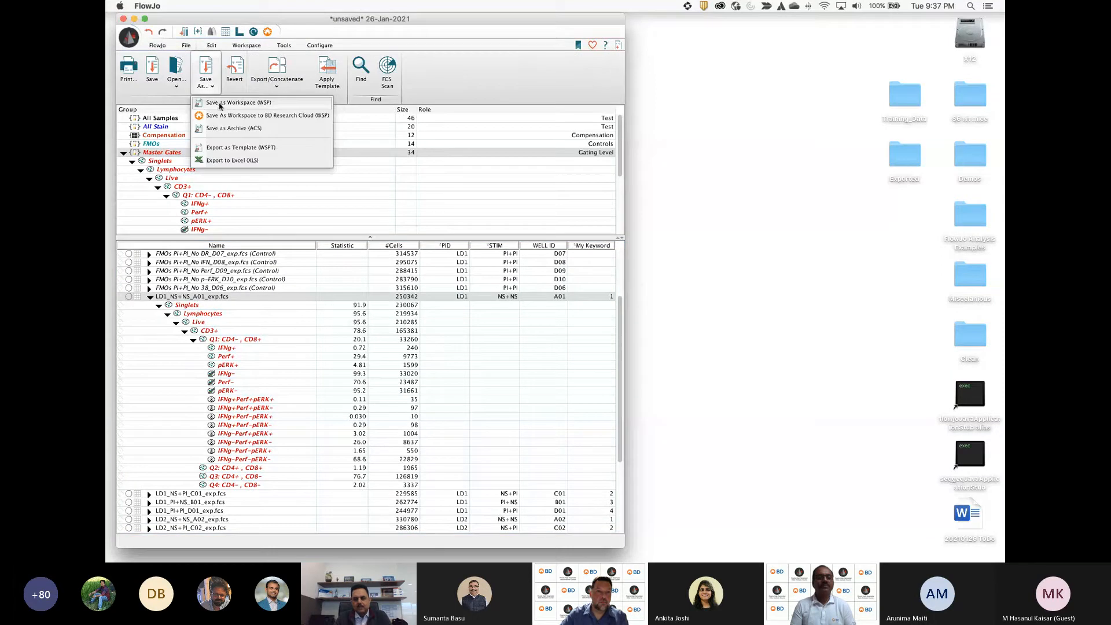
{"action": "left_click", "coordinate": [220, 103]}
{"action": "left_click", "coordinate": [530, 251]}
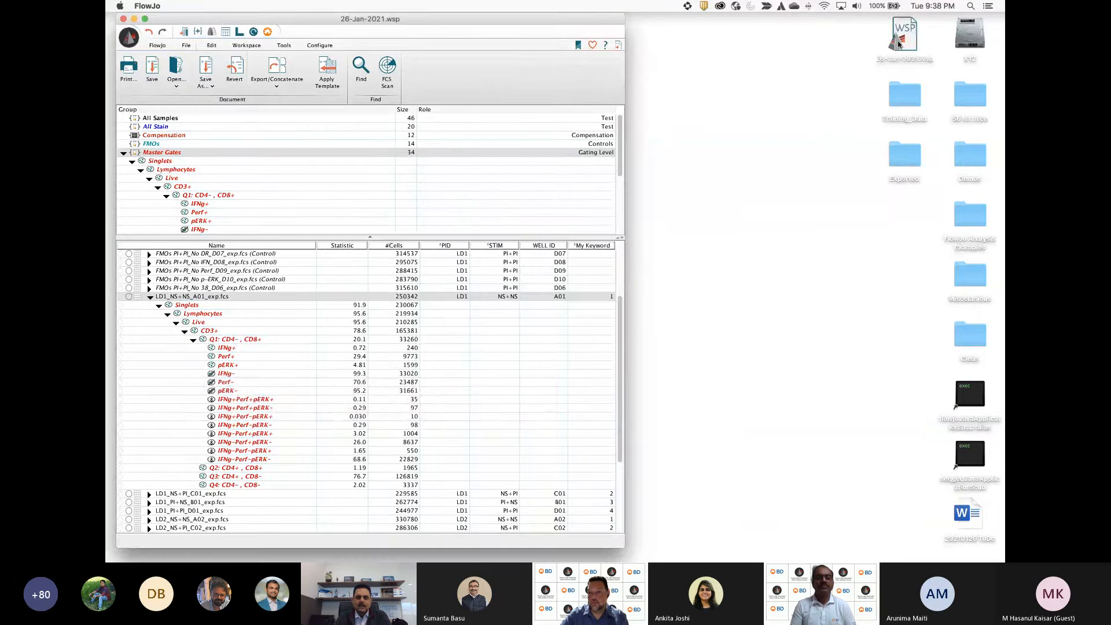
{"action": "mouse_move", "coordinate": [899, 43]}
{"action": "left_mouse_down"}
{"action": "mouse_move", "coordinate": [740, 46]}
{"action": "mouse_move", "coordinate": [901, 43]}
{"action": "left_mouse_up"}
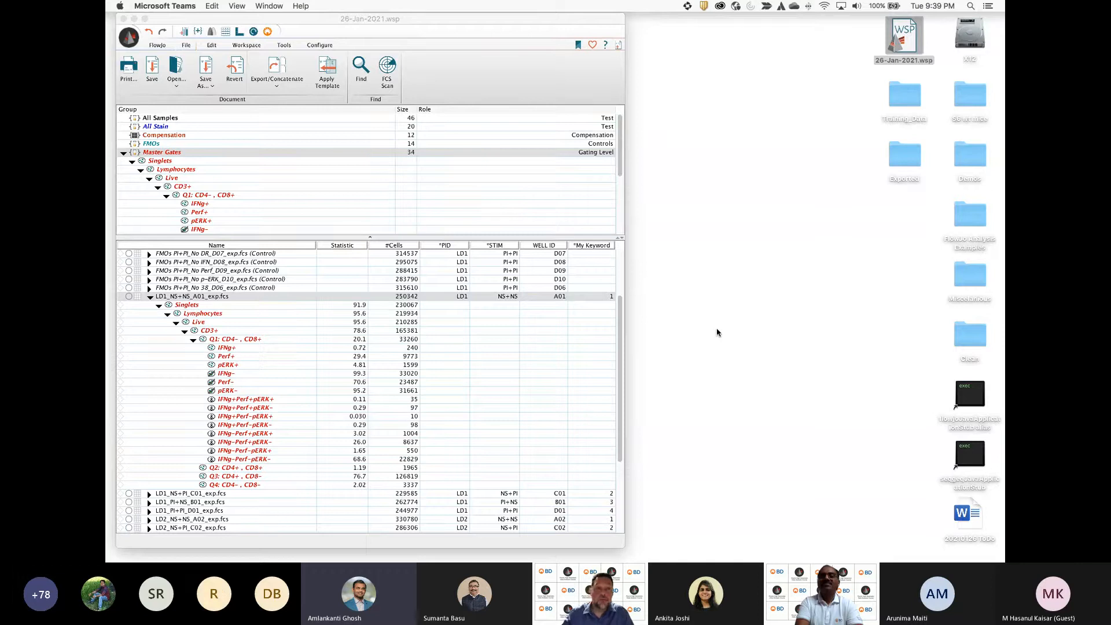
Open the ungated graph of LD1_NS+NS_A01, enable its color axis heatmap, and place the graph window over the workspace
{"action": "left_click", "coordinate": [157, 45]}
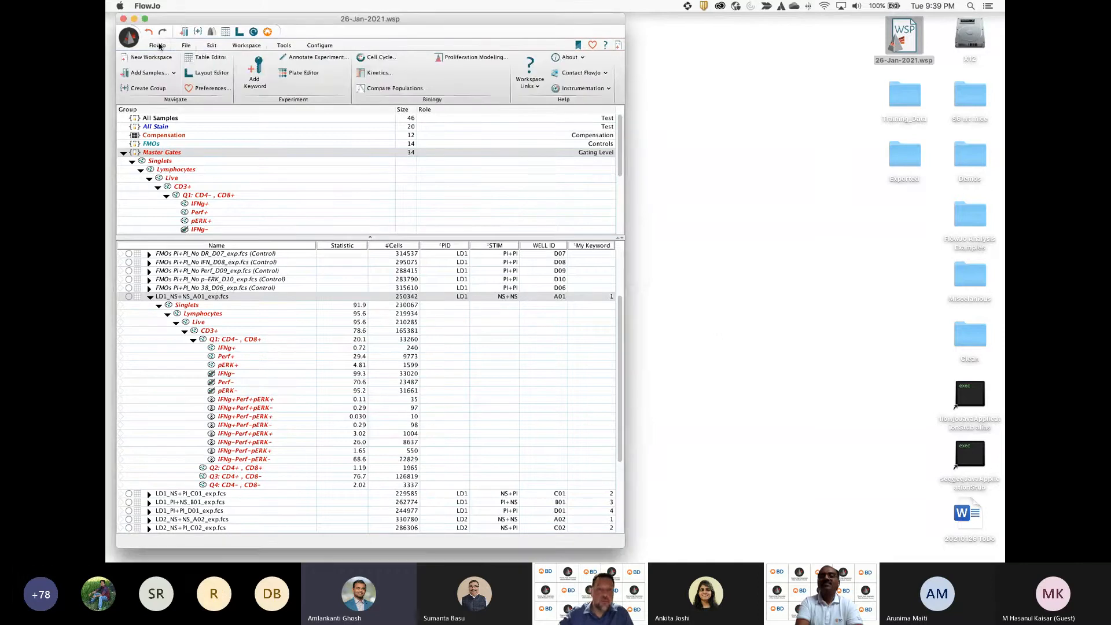
{"action": "double_click", "coordinate": [202, 299]}
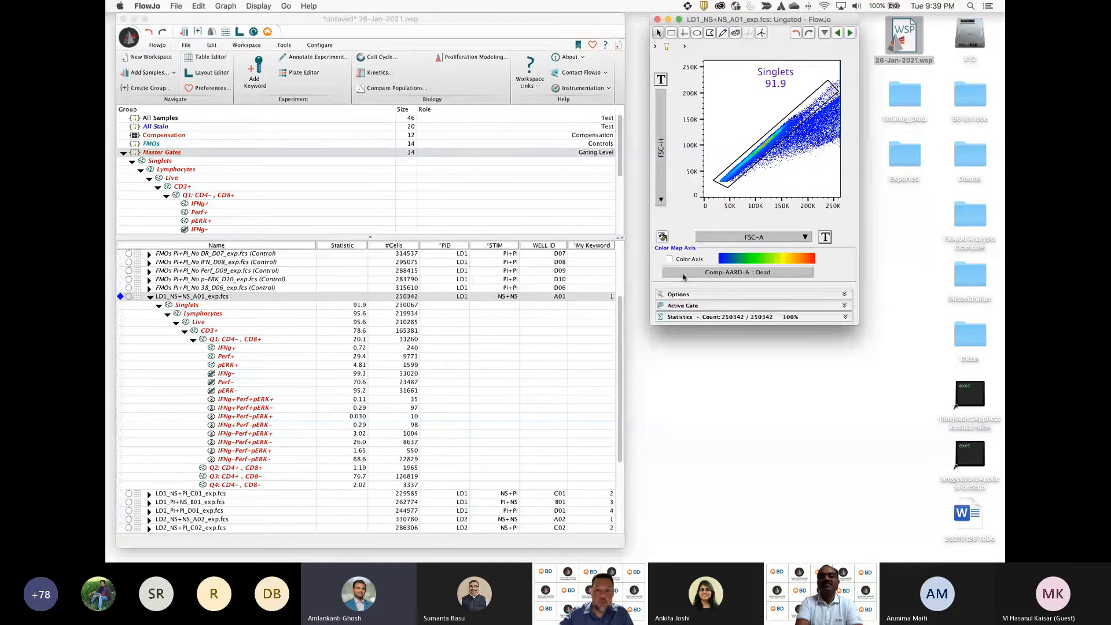
{"action": "left_click", "coordinate": [670, 259]}
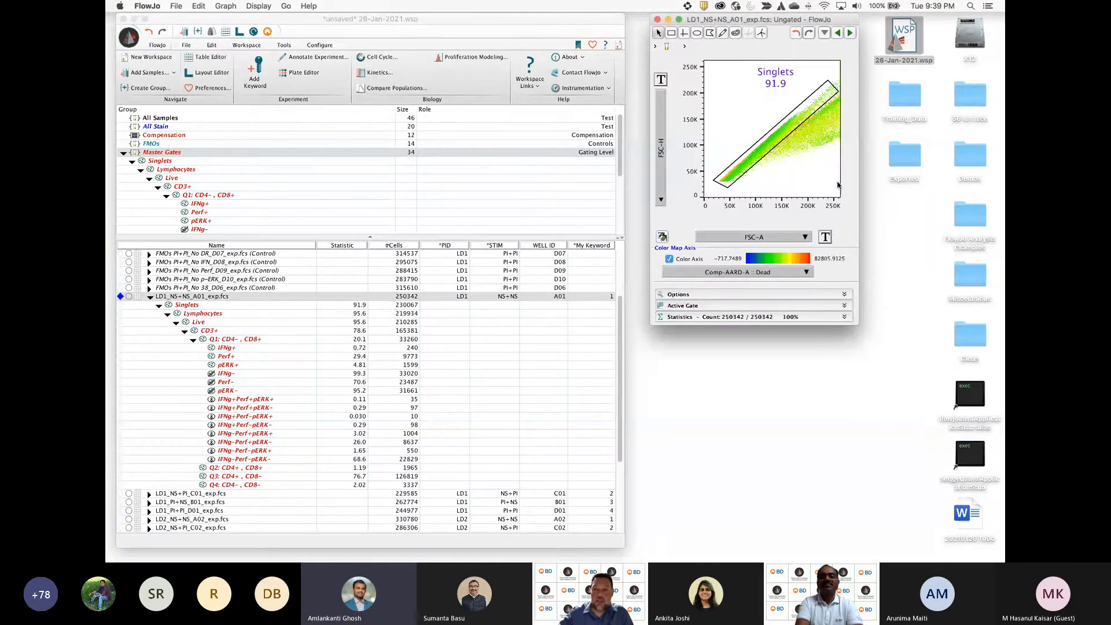
{"action": "left_click_drag", "start_coordinate": [723, 19], "coordinate": [340, 40]}
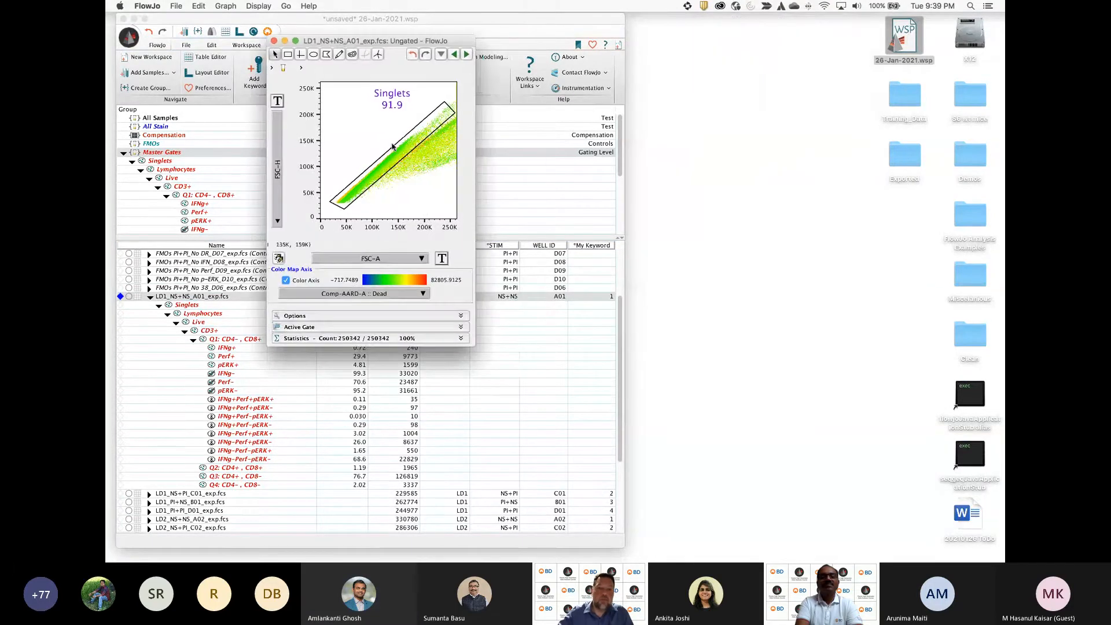
Plot Comp-Ax488-A :: p-ERK1_2 on the x-axis against Comp-PE-Cy5-A :: CD38 on the y-axis
{"action": "left_click", "coordinate": [373, 260]}
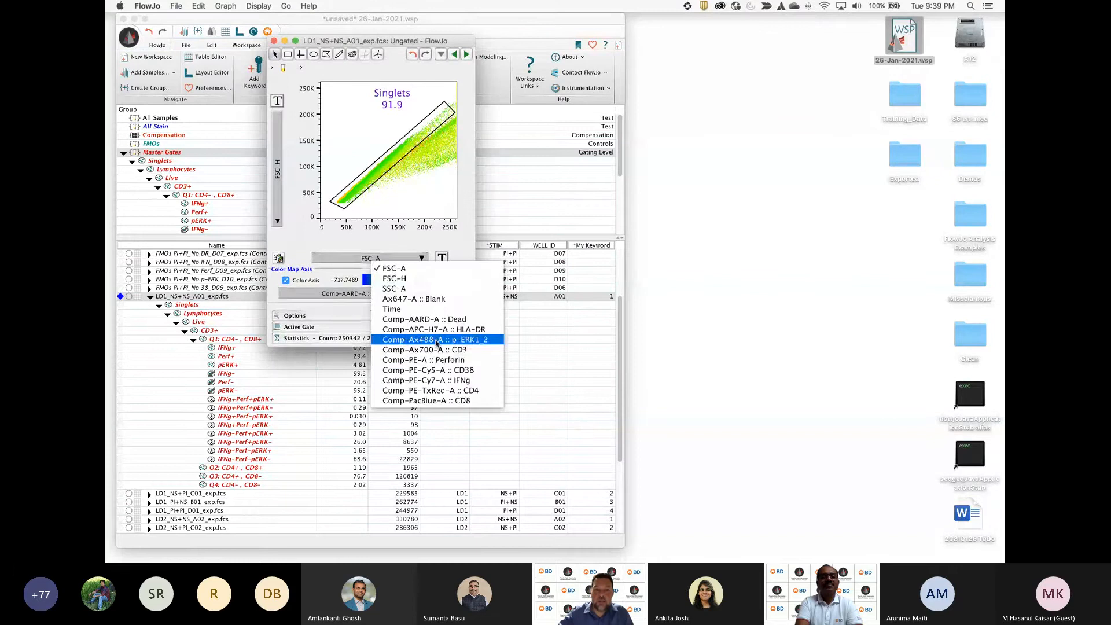
{"action": "left_click", "coordinate": [437, 340]}
{"action": "left_click", "coordinate": [277, 188]}
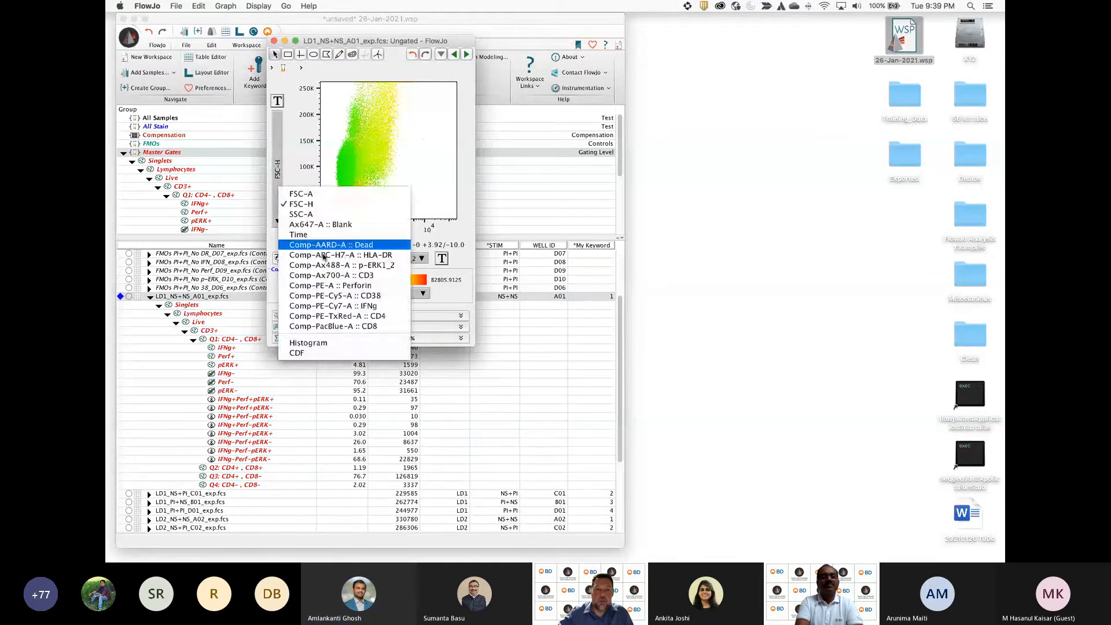
{"action": "left_click", "coordinate": [335, 295]}
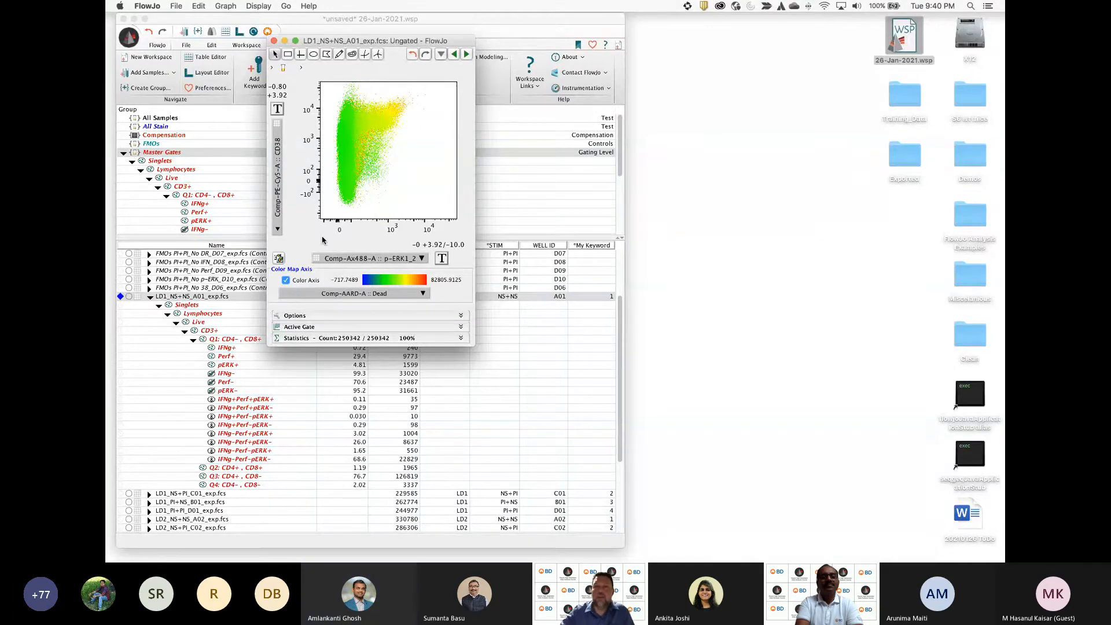
Turn off the color axis, show the plot options, and compare the Heatmap Statistic display with Pseudocolor for the p-ERK1_2 versus CD38 plot
{"action": "left_click", "coordinate": [286, 280]}
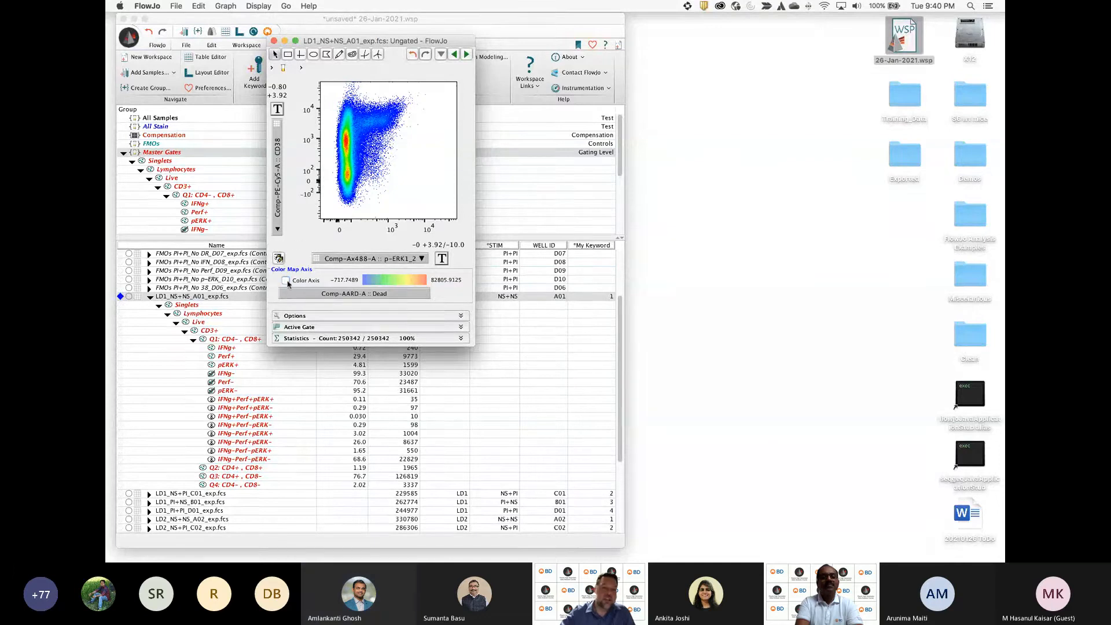
{"action": "left_click", "coordinate": [296, 317]}
{"action": "left_click", "coordinate": [316, 334]}
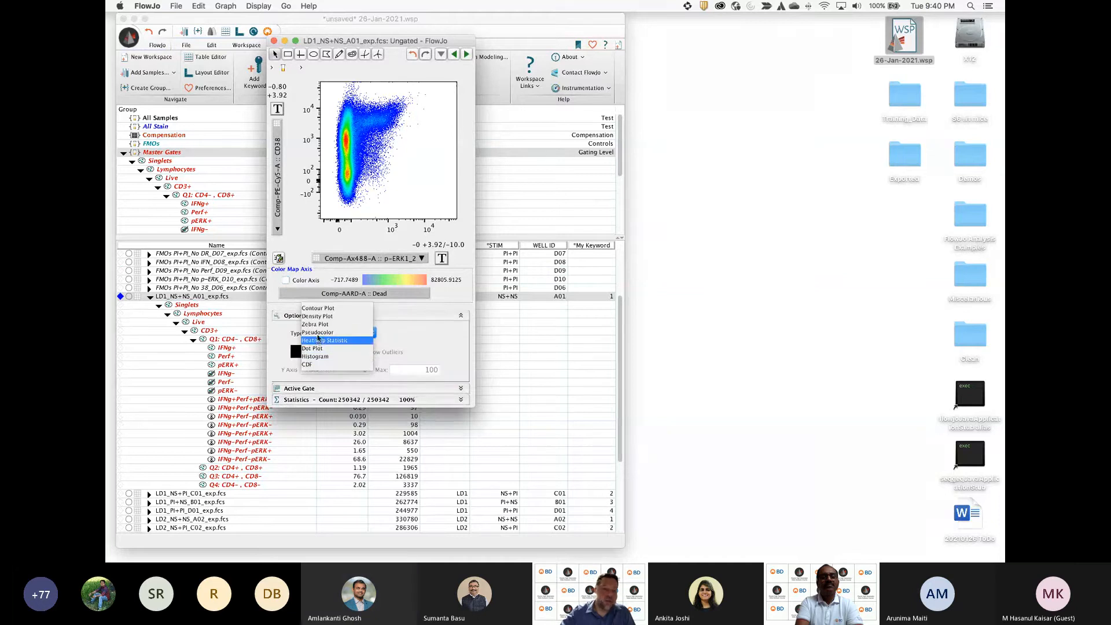
{"action": "left_click", "coordinate": [317, 340]}
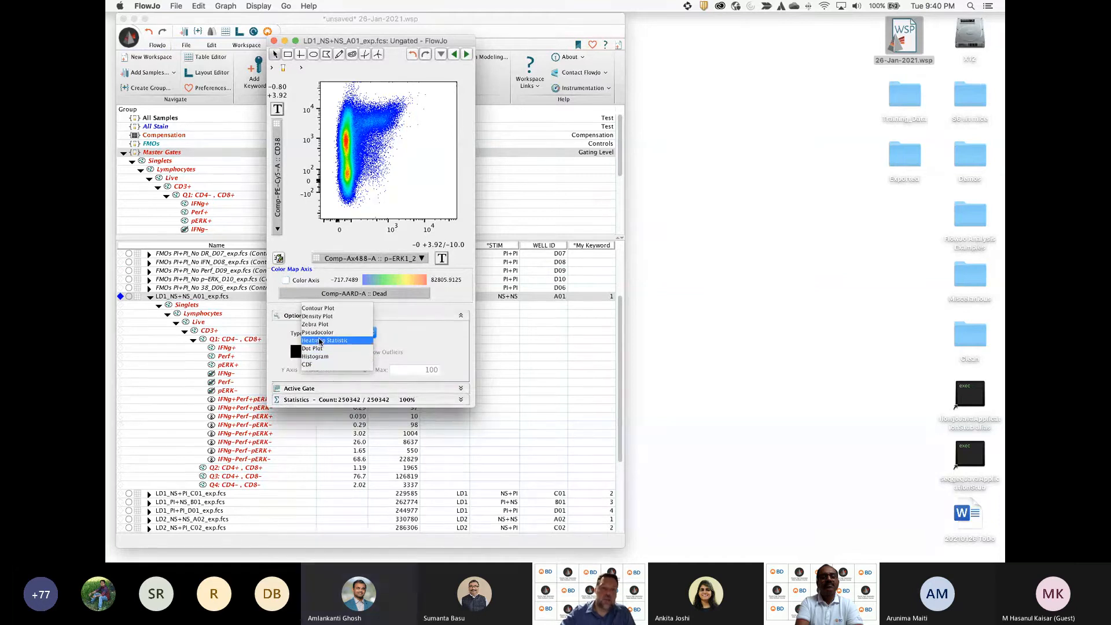
{"action": "left_click", "coordinate": [285, 281]}
{"action": "left_click", "coordinate": [285, 281]}
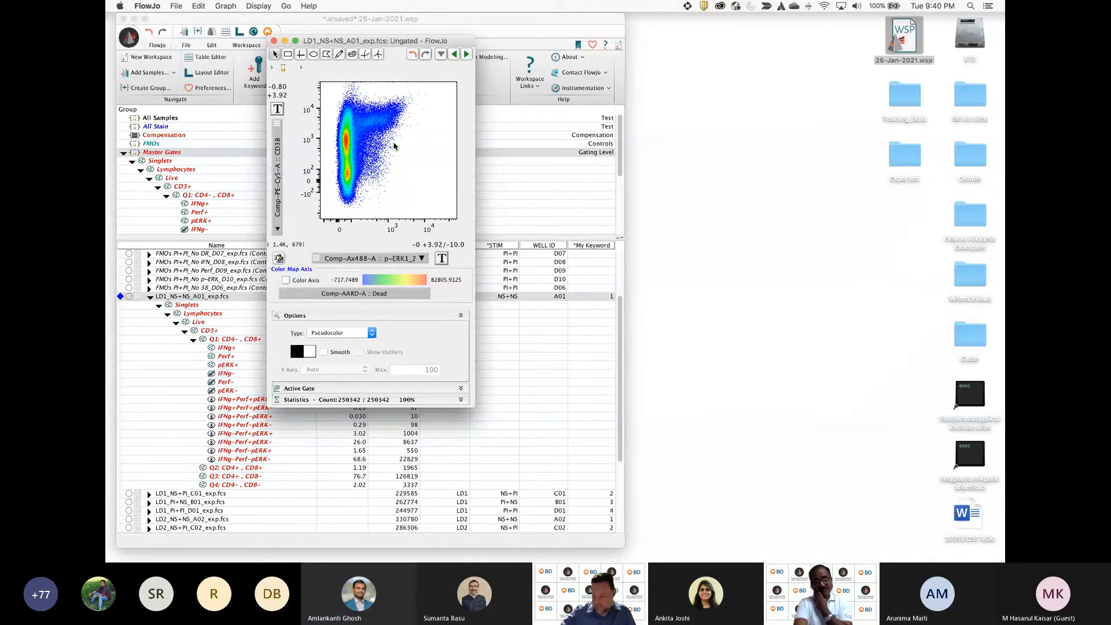
Change the x-axis to Comp-PE-A :: Perforin and enable the color axis heatmap with Comp-PE-A :: Perforin as its parameter
{"action": "left_click", "coordinate": [369, 259]}
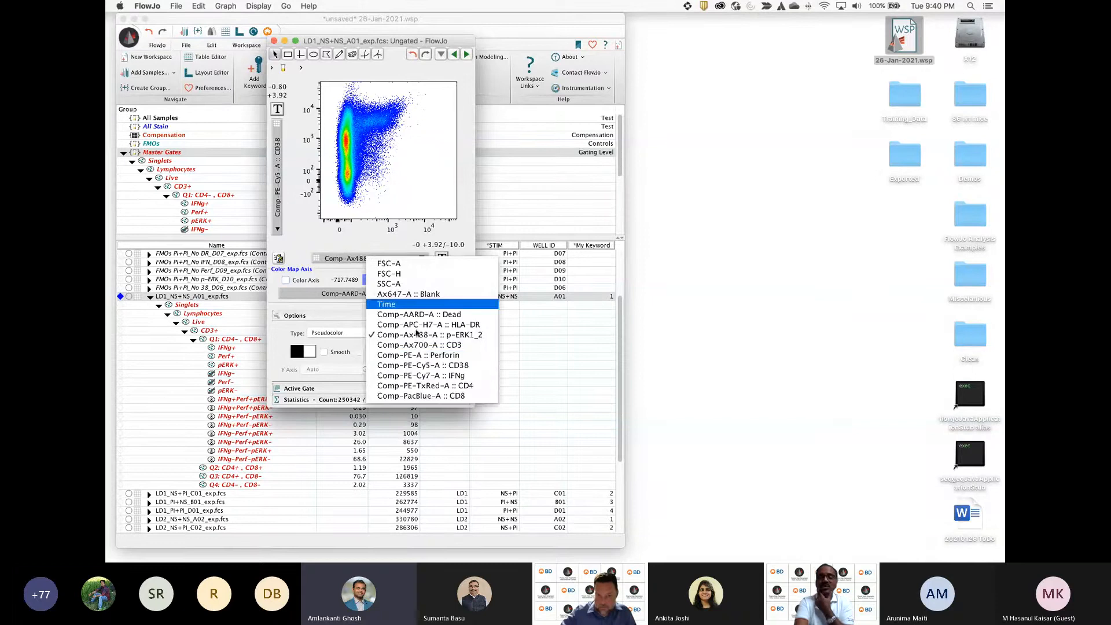
{"action": "left_click", "coordinate": [417, 355]}
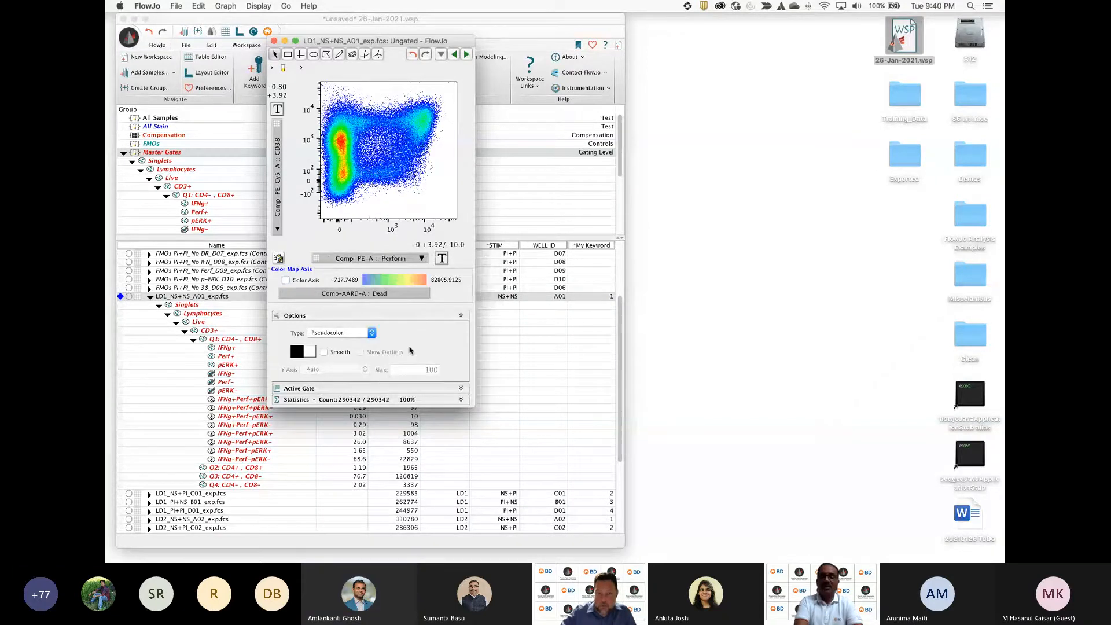
{"action": "left_click", "coordinate": [285, 280]}
{"action": "left_click", "coordinate": [354, 293]}
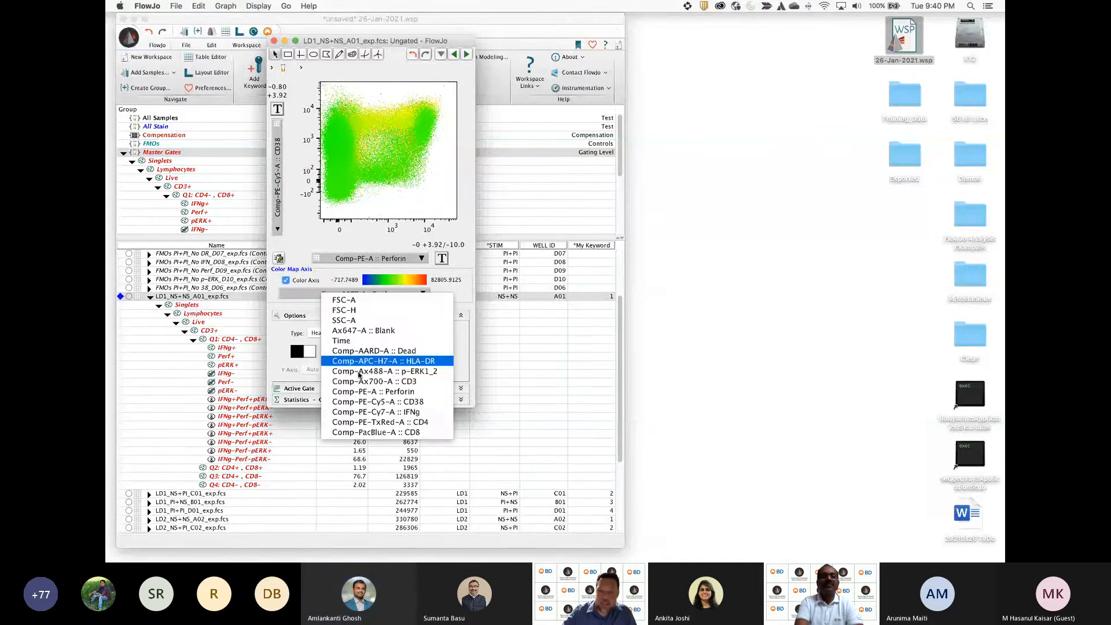
{"action": "left_click", "coordinate": [364, 392]}
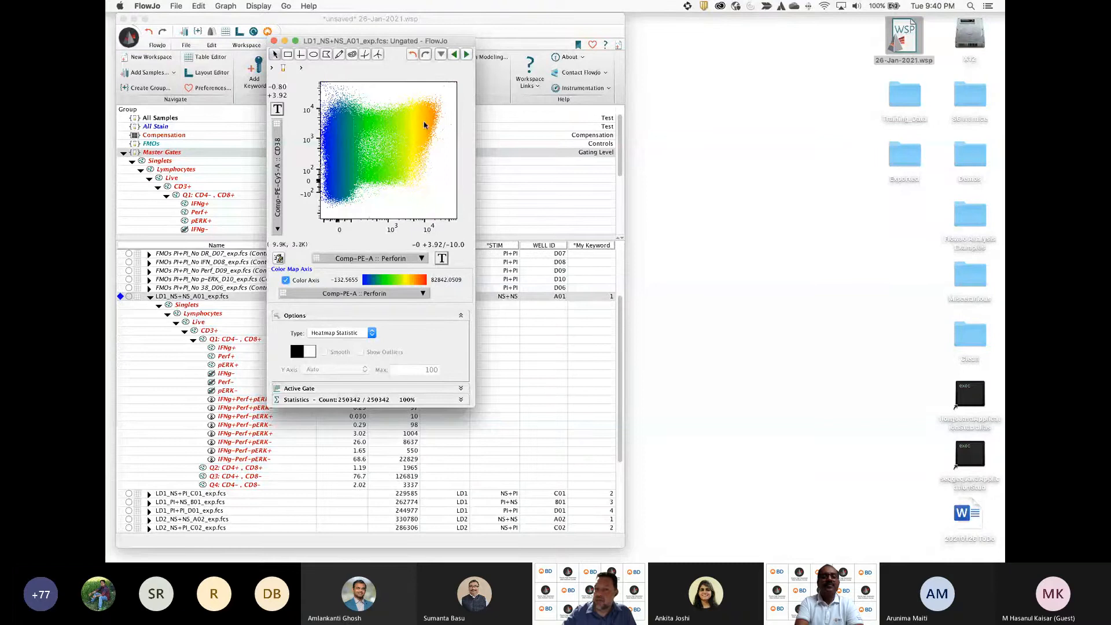
Try Comp-PE-Cy5-A :: CD38 on the x-axis of the Perforin-colored plot, and replace it with Comp-Ax488-A :: p-ERK1_2
{"action": "left_click", "coordinate": [379, 259]}
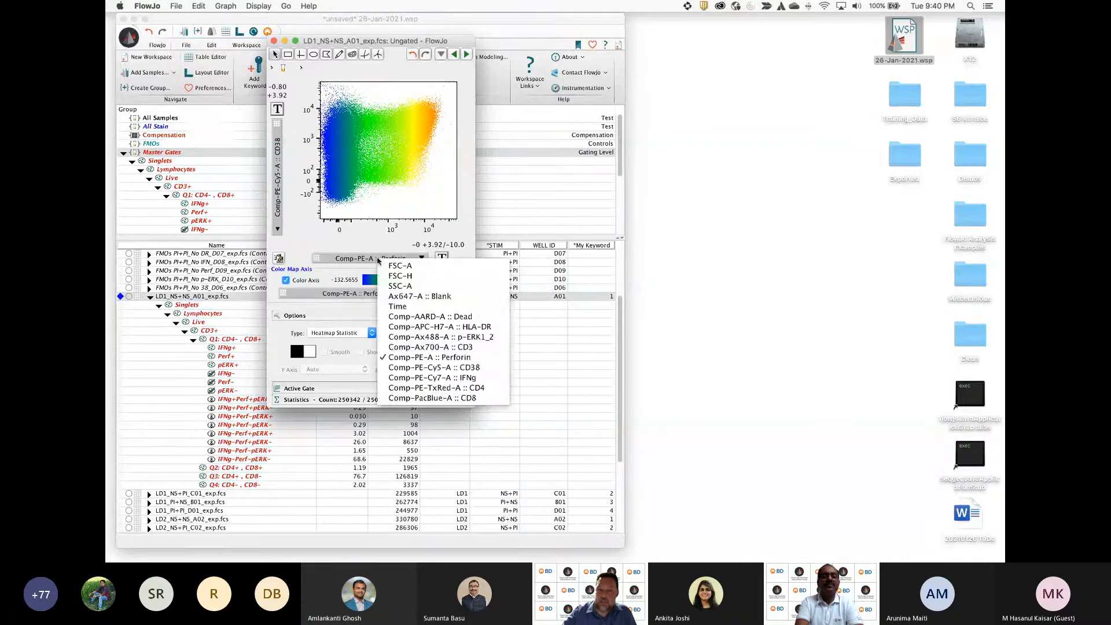
{"action": "left_click", "coordinate": [453, 368]}
{"action": "left_click", "coordinate": [393, 266]}
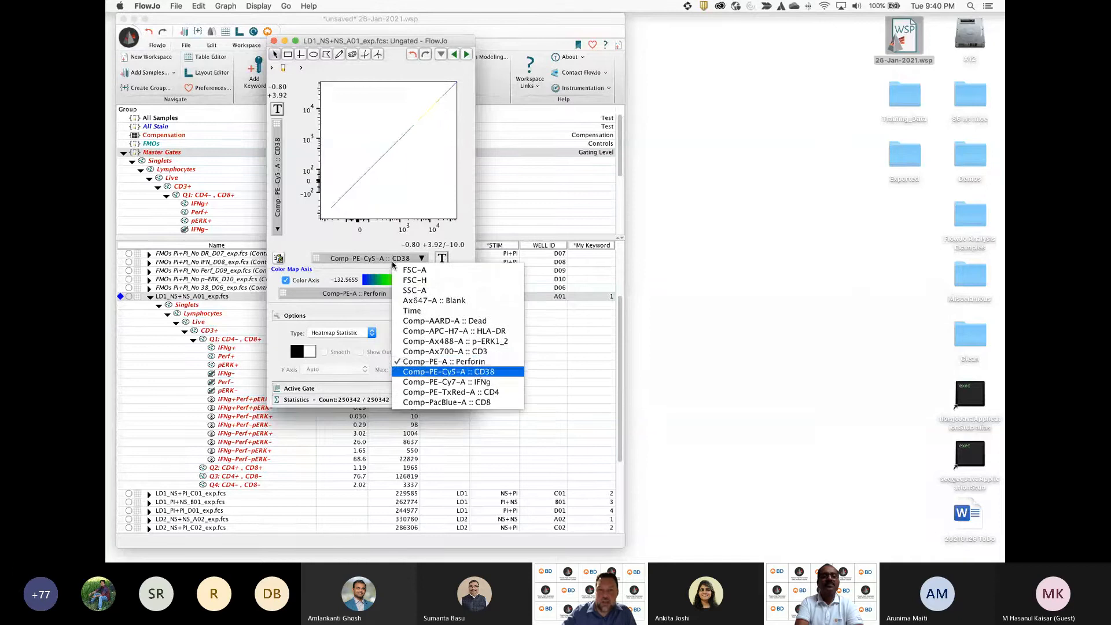
{"action": "left_click", "coordinate": [472, 343]}
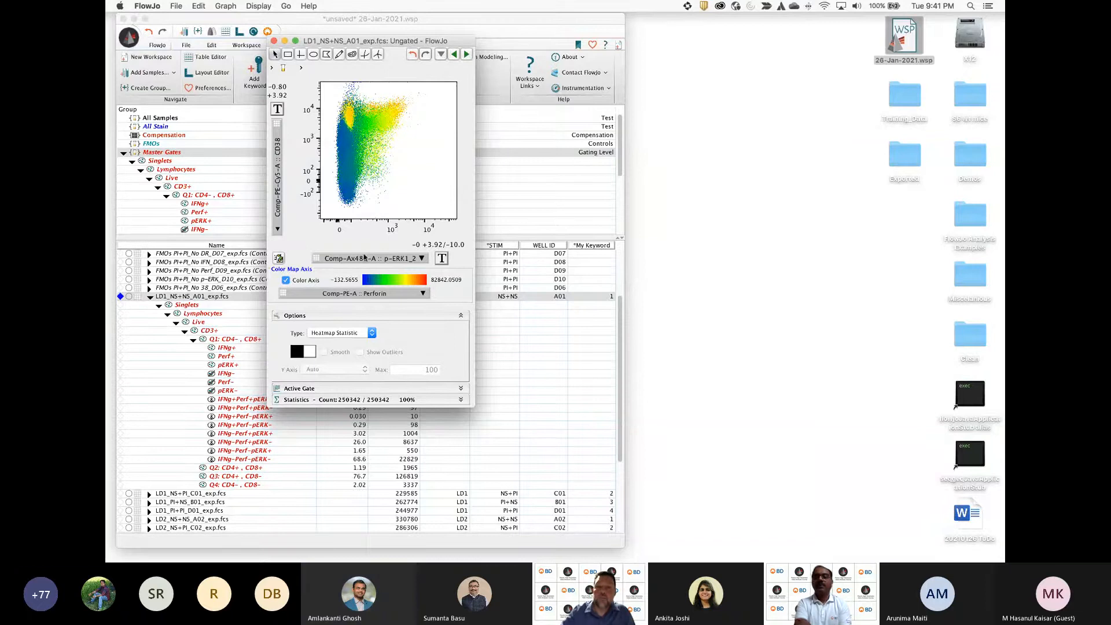
Turn off the Perforin color axis for the p-ERK1_2 versus CD38 plot and collapse the plot options
{"action": "left_click", "coordinate": [285, 280]}
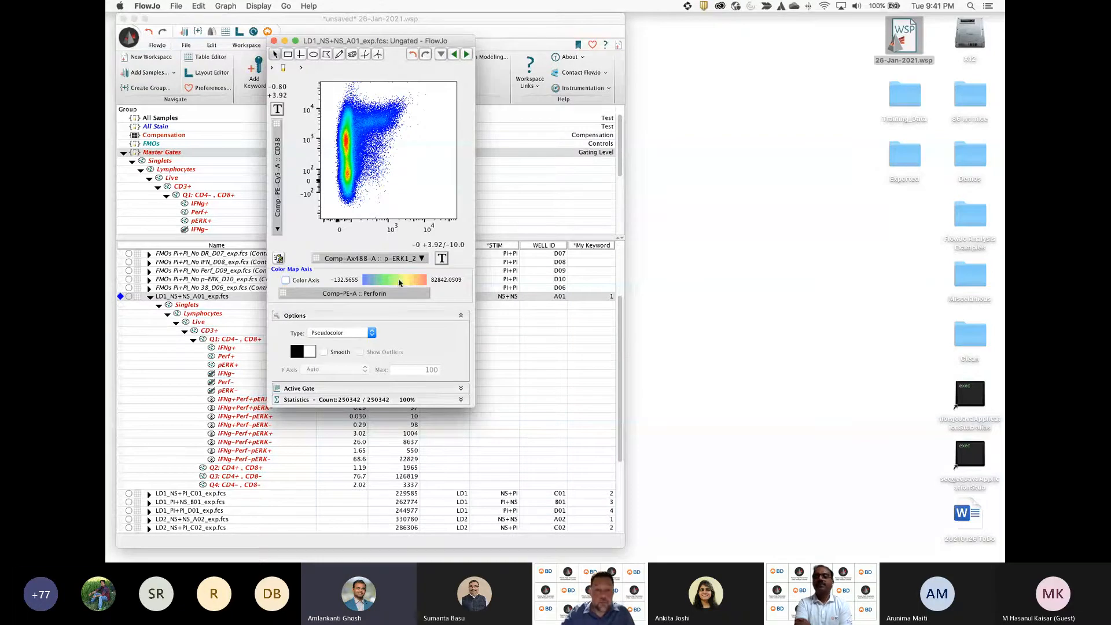
{"action": "left_click", "coordinate": [365, 316]}
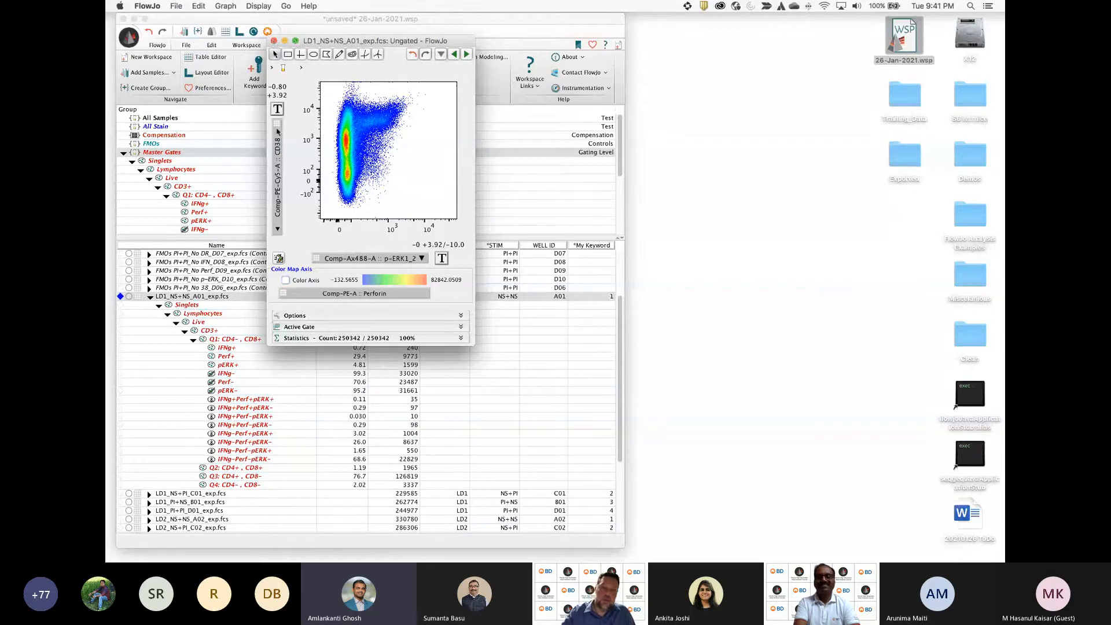
Display p-ERK1_2 as a histogram for the ungated LD1_NS+NS_A01 sample and add a range gate over the positive tail named pERKpos
{"action": "left_click", "coordinate": [276, 152]}
{"action": "left_click", "coordinate": [313, 307]}
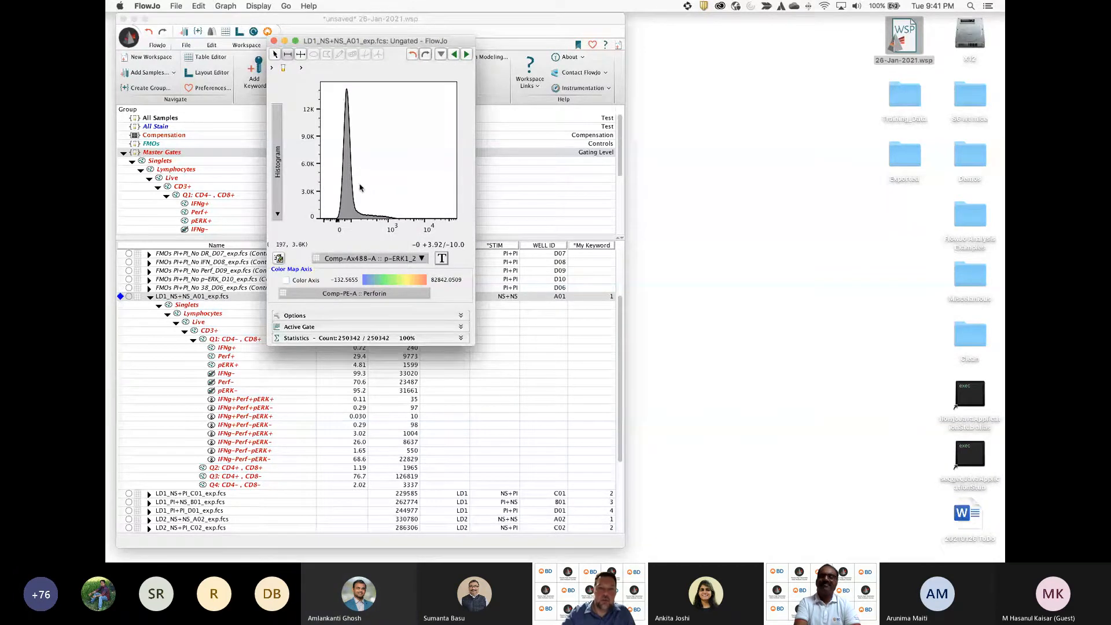
{"action": "left_click_drag", "start_coordinate": [359, 186], "coordinate": [439, 186]}
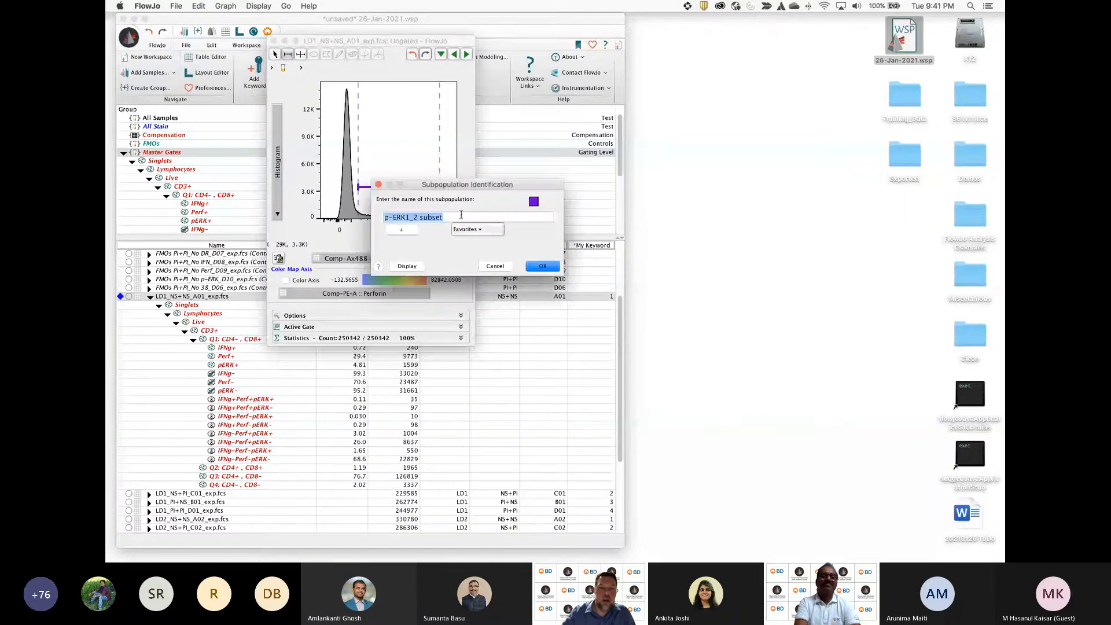
{"action": "type", "text": "pER"}
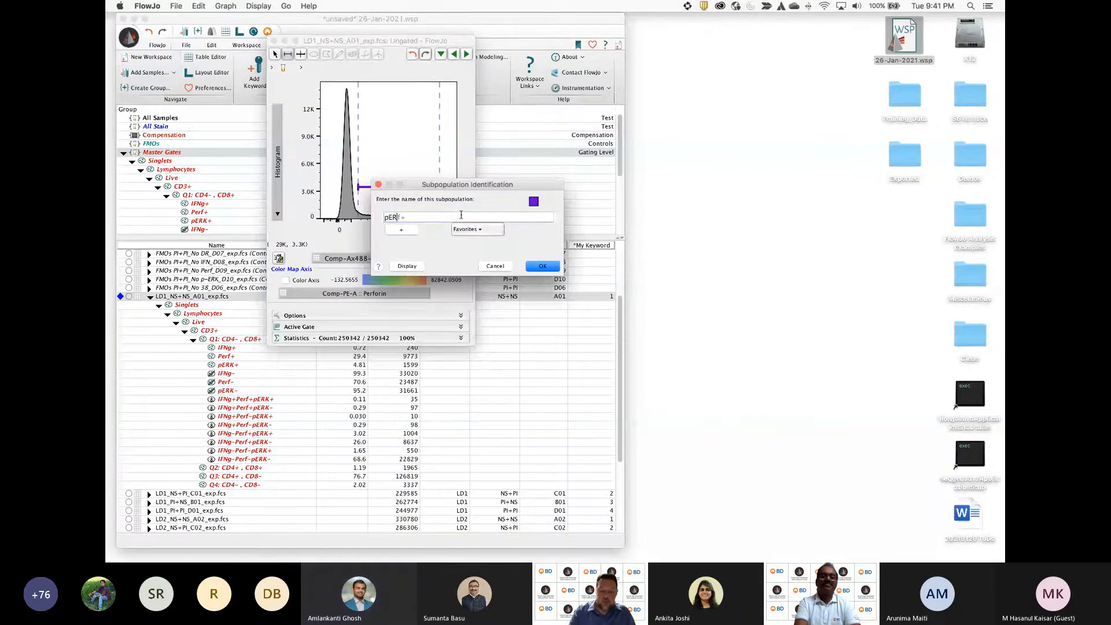
{"action": "type", "text": "Kpos"}
{"action": "key", "text": "Return"}
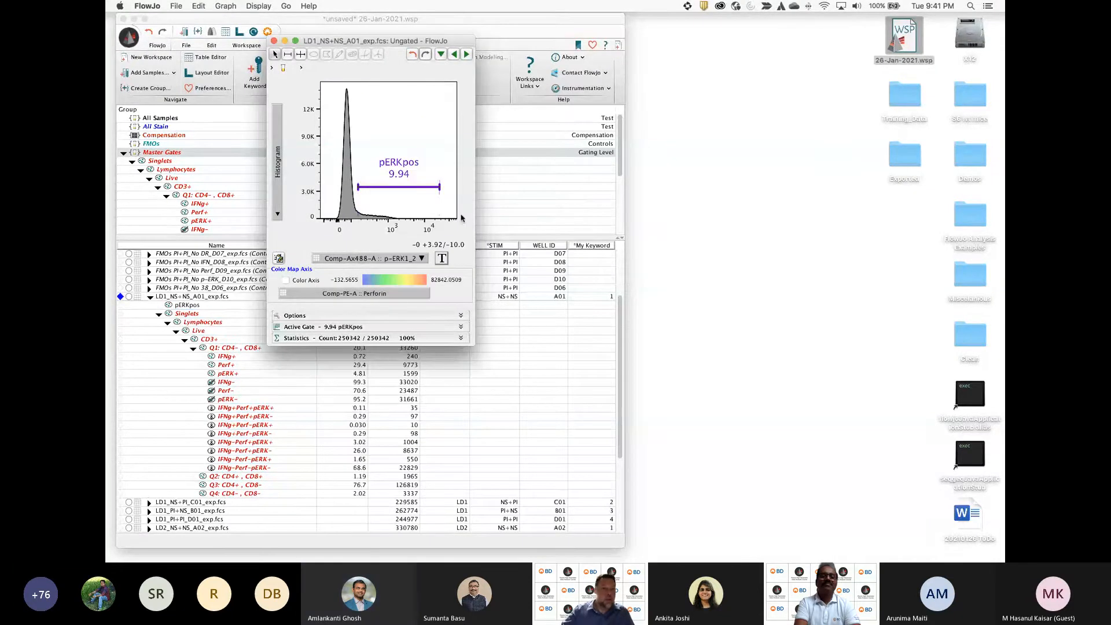
Try a width basis of -3.16 in the p-ERK1_2 axis transform and discard the change
{"action": "left_click", "coordinate": [442, 260]}
{"action": "left_click", "coordinate": [468, 309]}
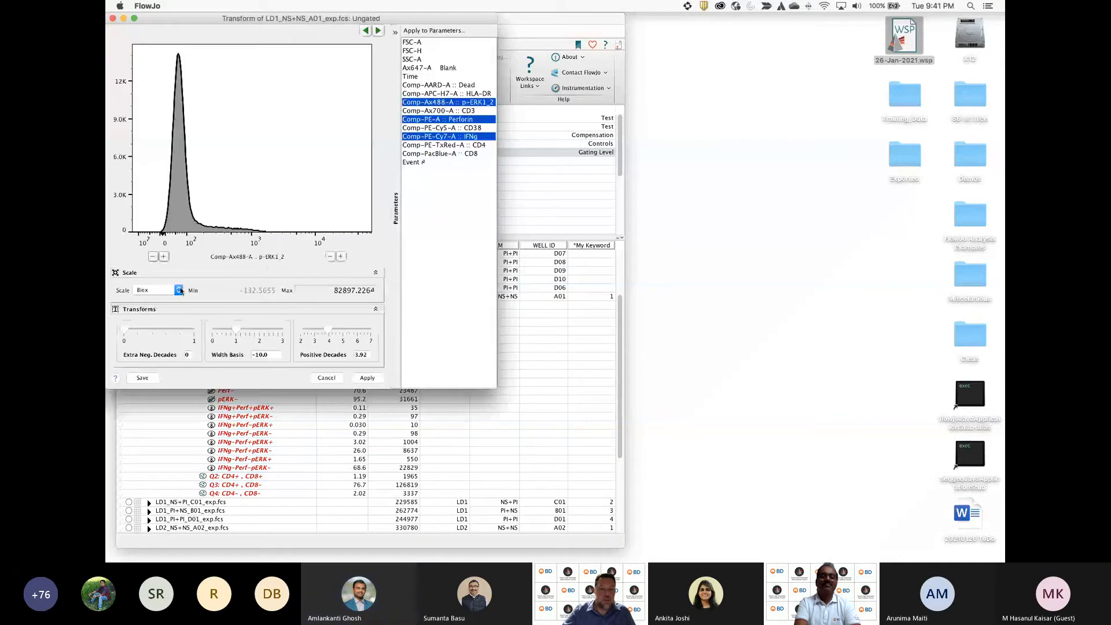
{"action": "left_click_drag", "start_coordinate": [237, 329], "coordinate": [225, 332]}
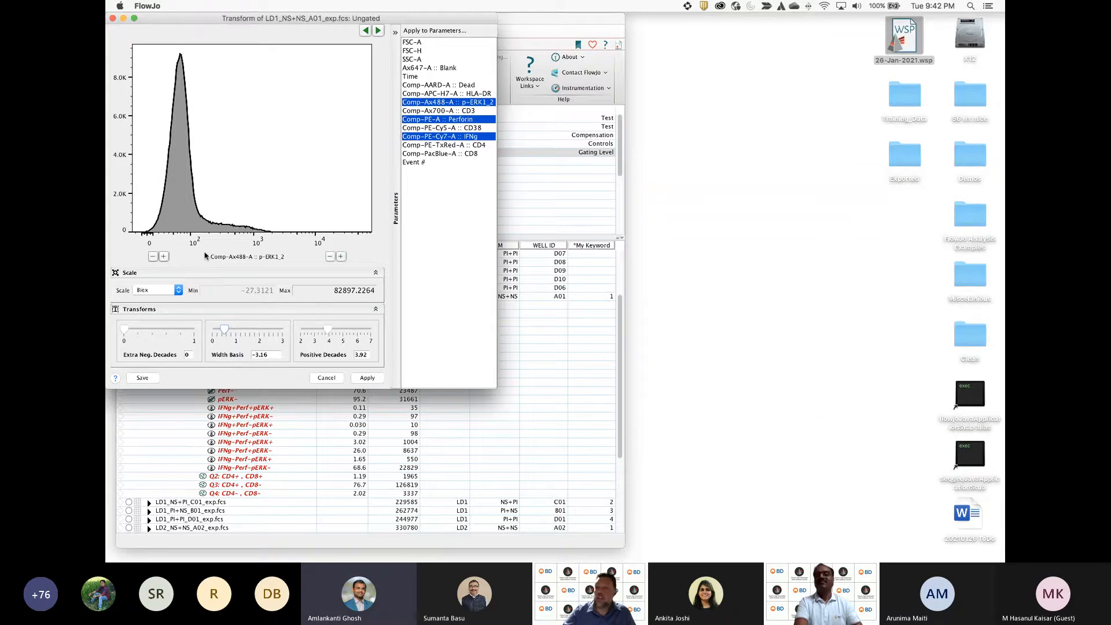
{"action": "left_click", "coordinate": [334, 379]}
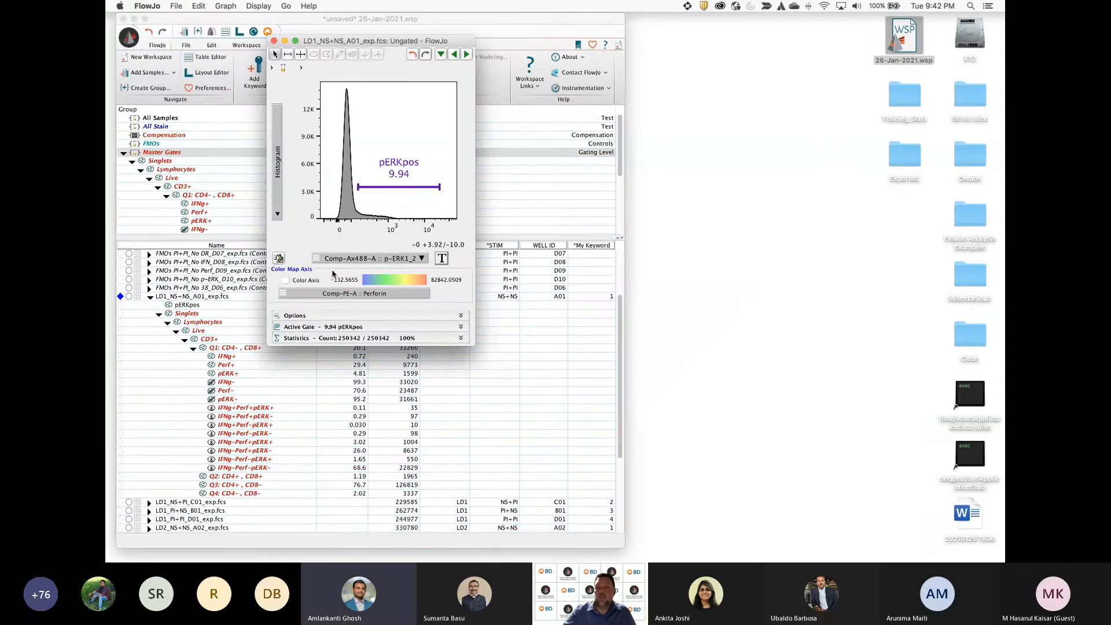
Move the plot window clear of the workspace and set its vertical axis to Comp-PacBlue-A :: CD8 against p-ERK1_2
{"action": "left_click", "coordinate": [281, 181]}
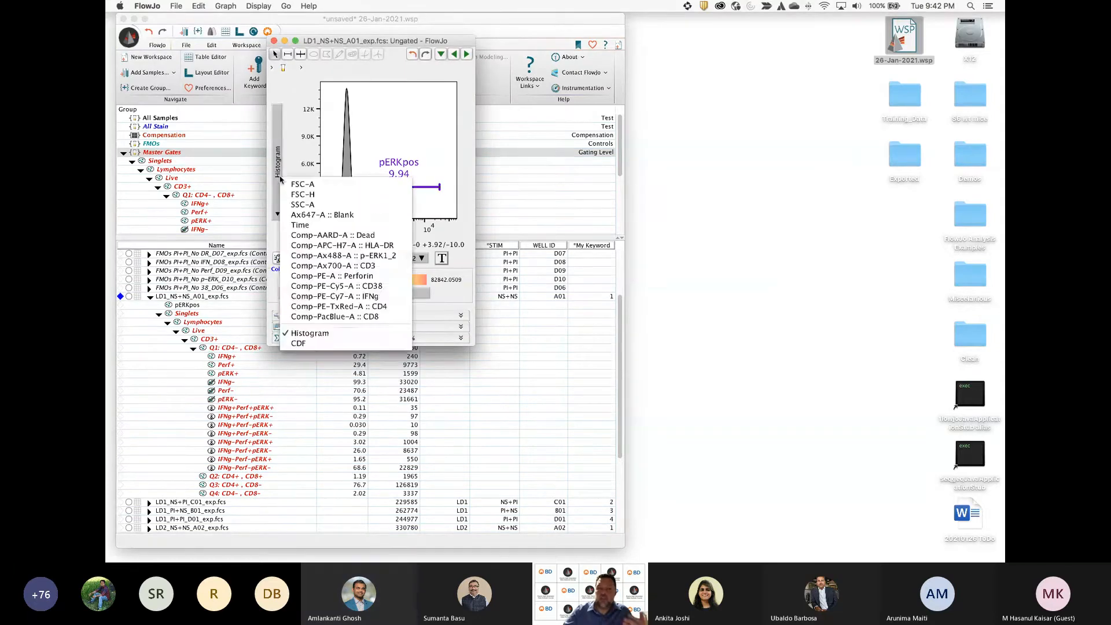
{"action": "left_click", "coordinate": [295, 104]}
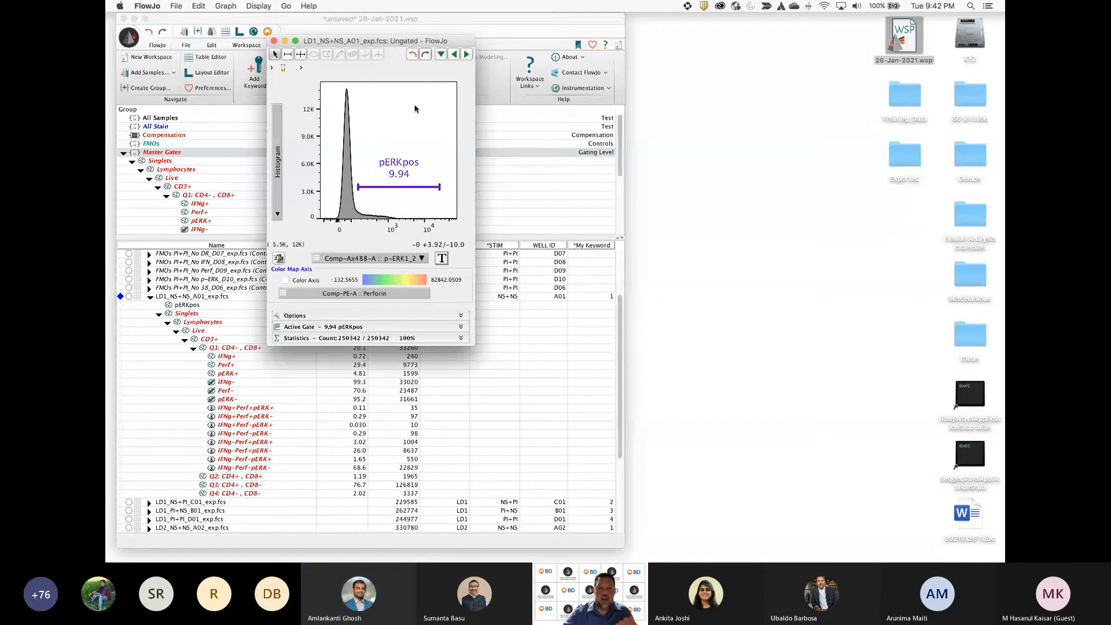
{"action": "left_click_drag", "start_coordinate": [451, 41], "coordinate": [735, 36]}
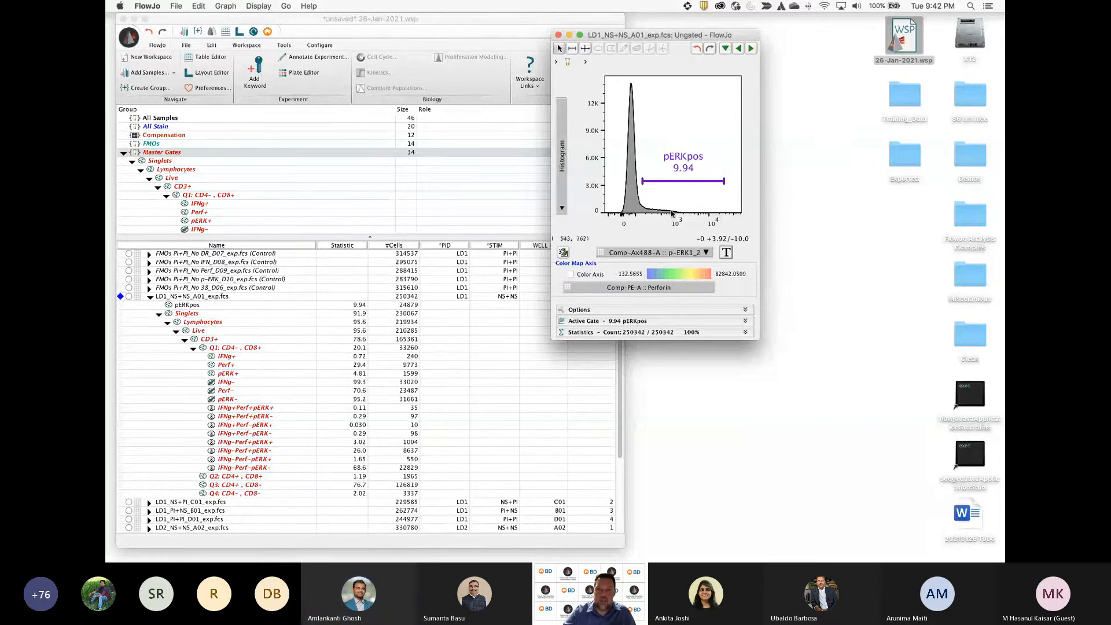
{"action": "left_click", "coordinate": [562, 169]}
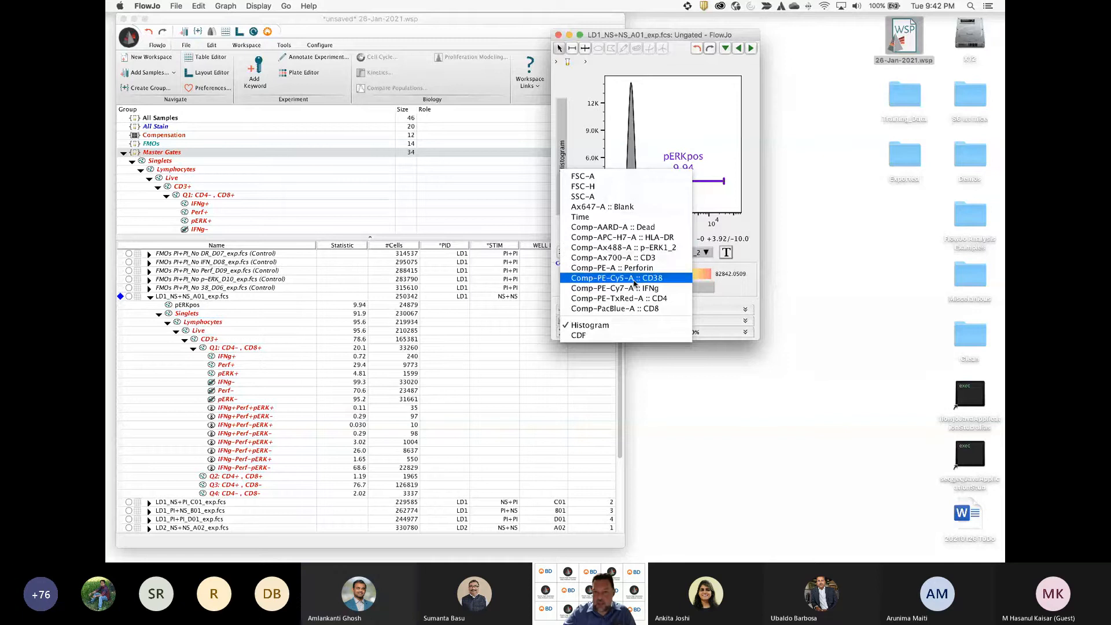
{"action": "left_click", "coordinate": [645, 308]}
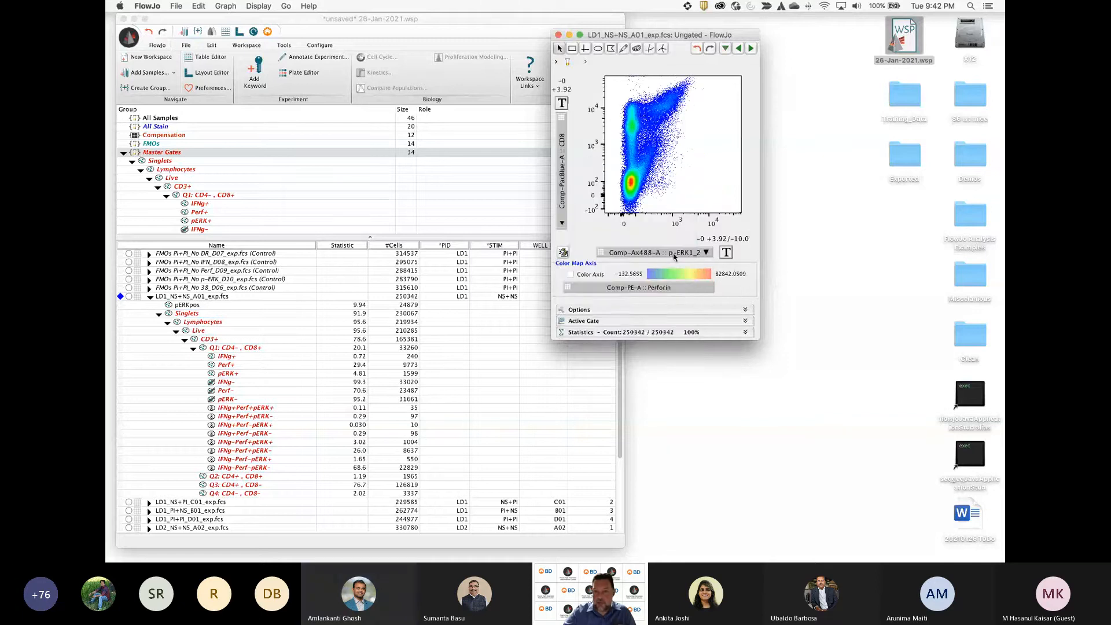
Open the Q1: CD4-, CD8+ population of LD1_NS+NS_A01 and advance its plot to the next sample
{"action": "left_click", "coordinate": [219, 332]}
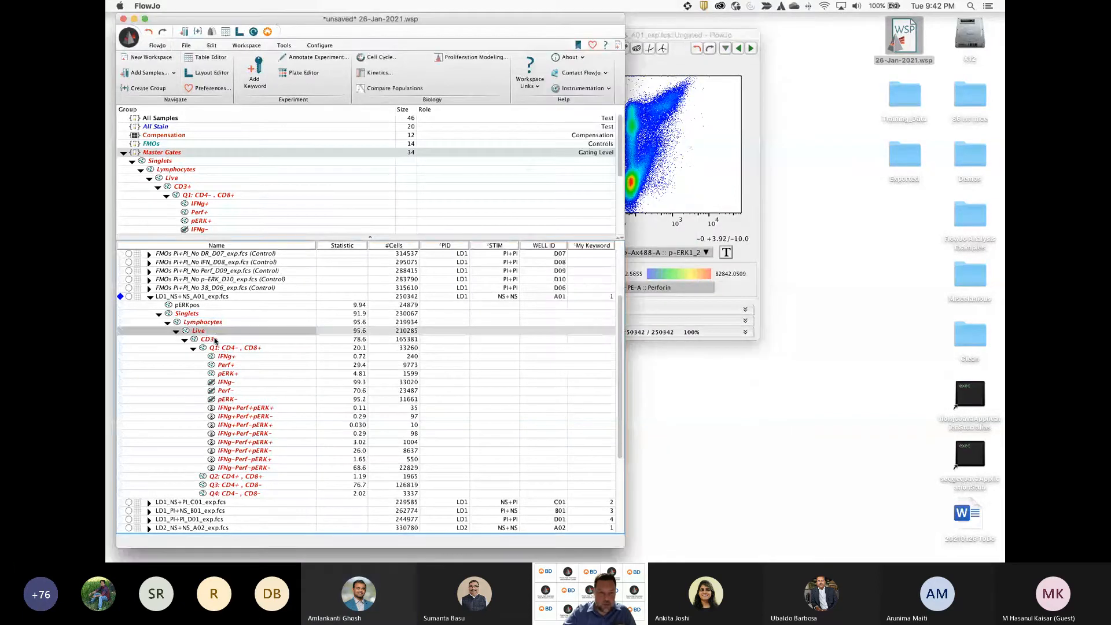
{"action": "double_click", "coordinate": [223, 348]}
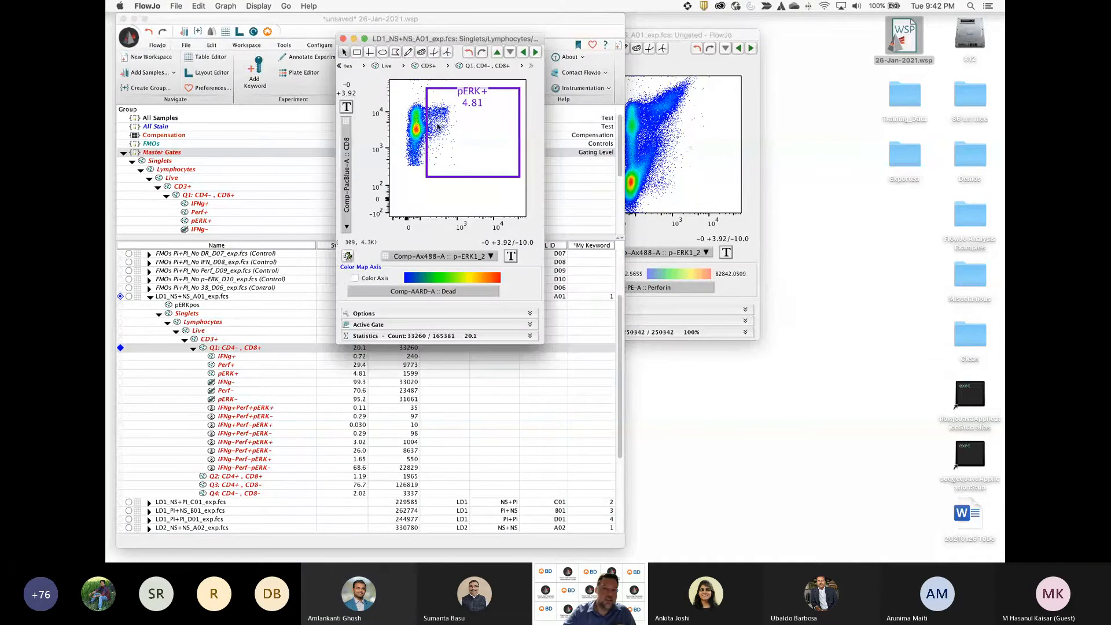
{"action": "left_click", "coordinate": [536, 53]}
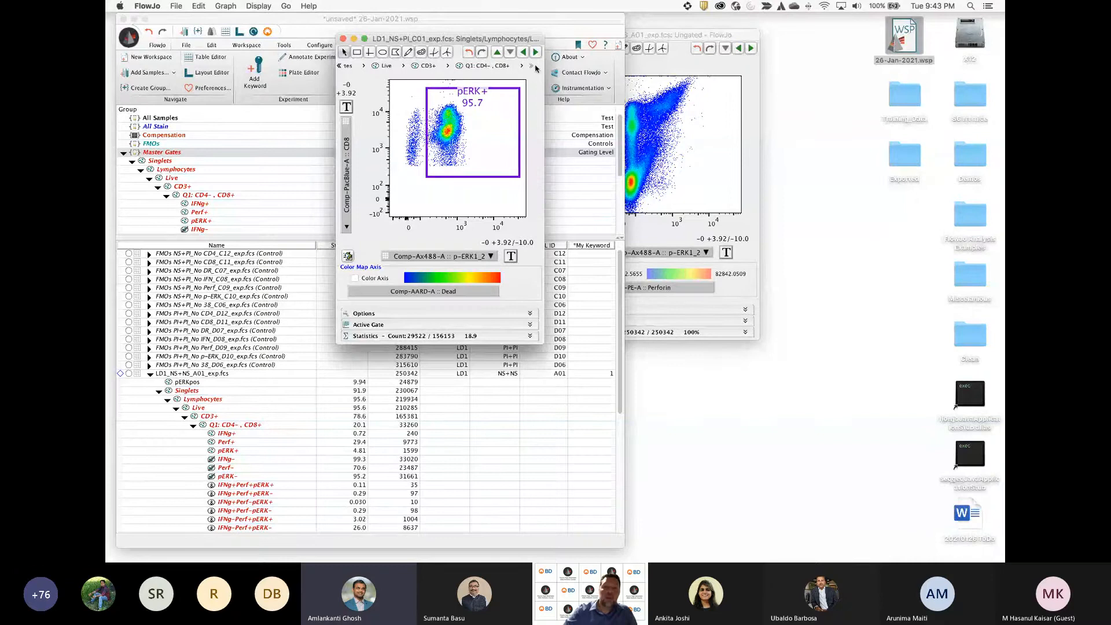
Examine the pERK+ gate across the PI+PI and NS+PI FMO controls, ending on the NS+PI No p-ERK_C10 control
{"action": "left_click", "coordinate": [522, 53]}
{"action": "left_click", "coordinate": [522, 53]}
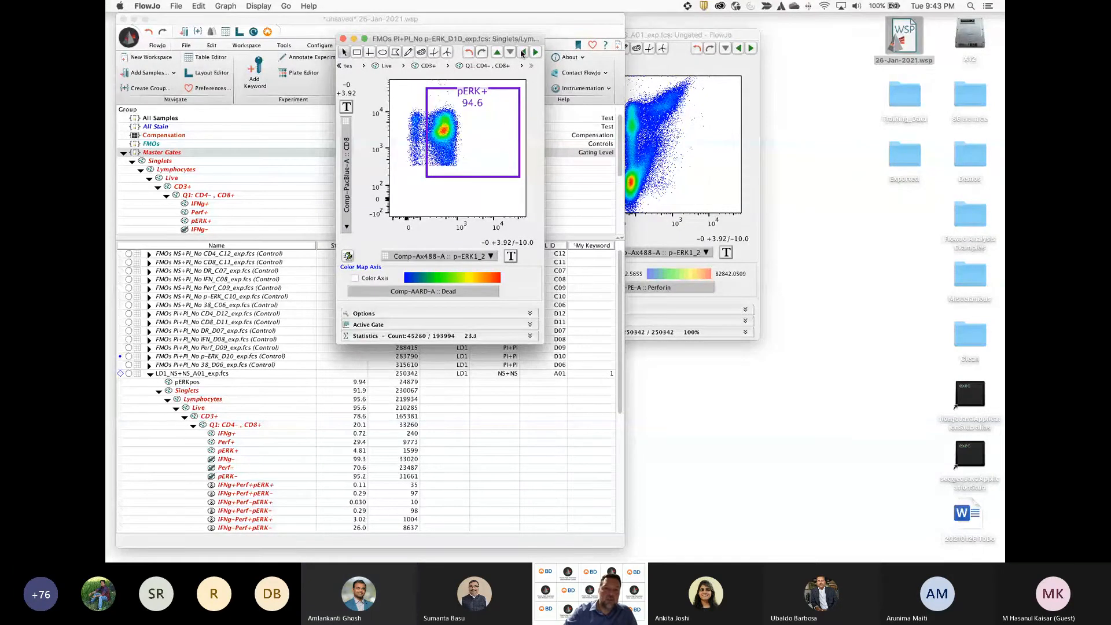
{"action": "left_click", "coordinate": [523, 53]}
{"action": "left_click", "coordinate": [523, 52]}
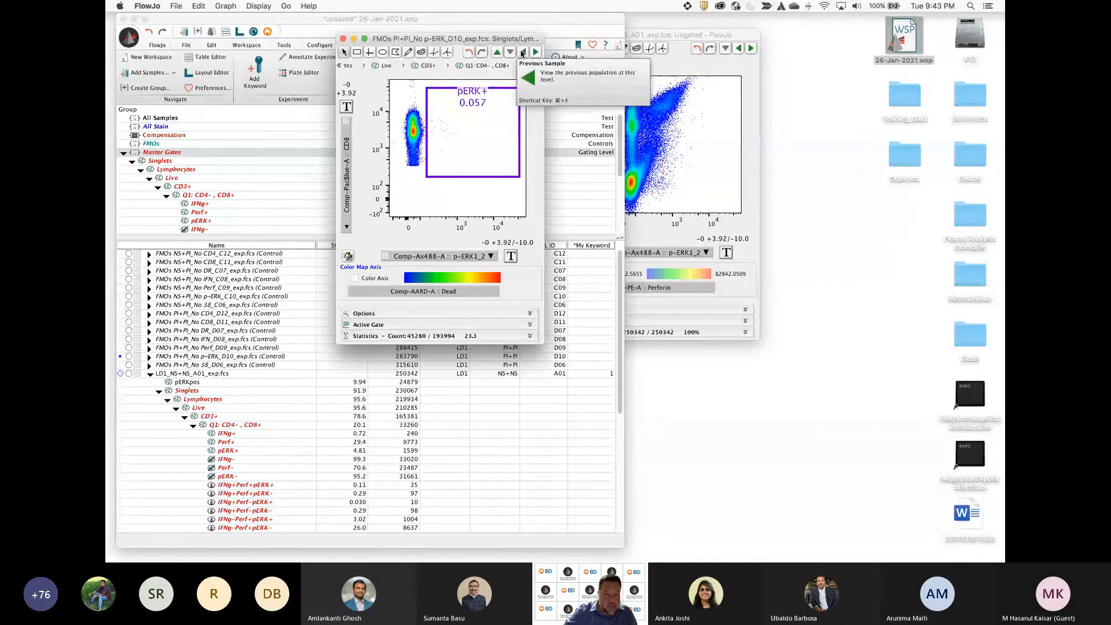
{"action": "left_click", "coordinate": [522, 53]}
{"action": "left_click", "coordinate": [523, 52]}
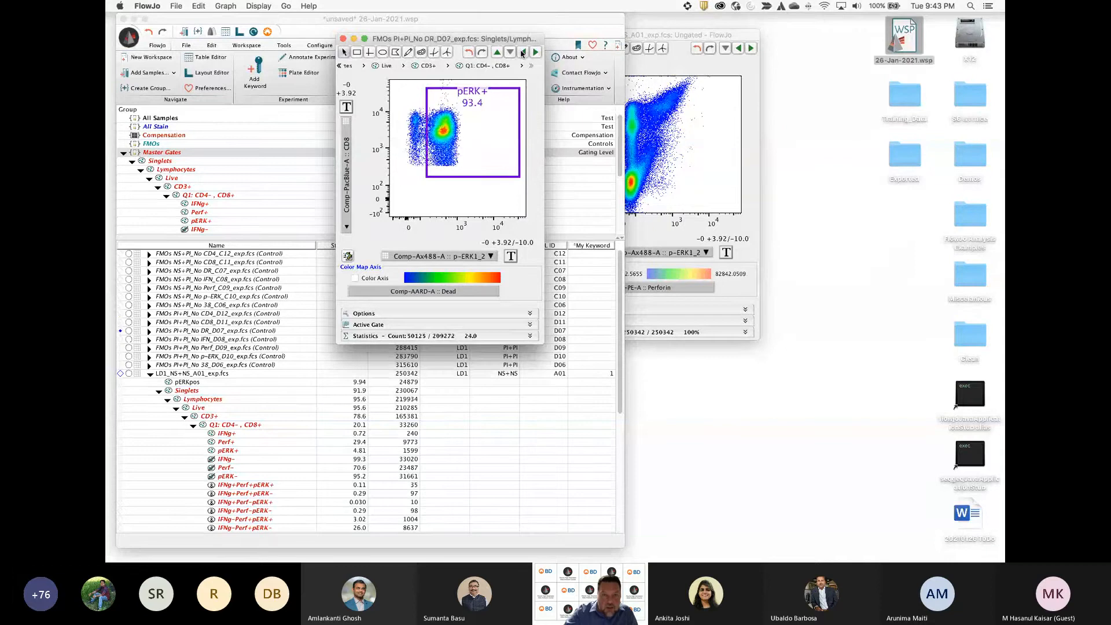
{"action": "left_click", "coordinate": [522, 53]}
{"action": "left_click", "coordinate": [523, 52]}
{"action": "left_click", "coordinate": [522, 53]}
{"action": "left_click", "coordinate": [523, 52]}
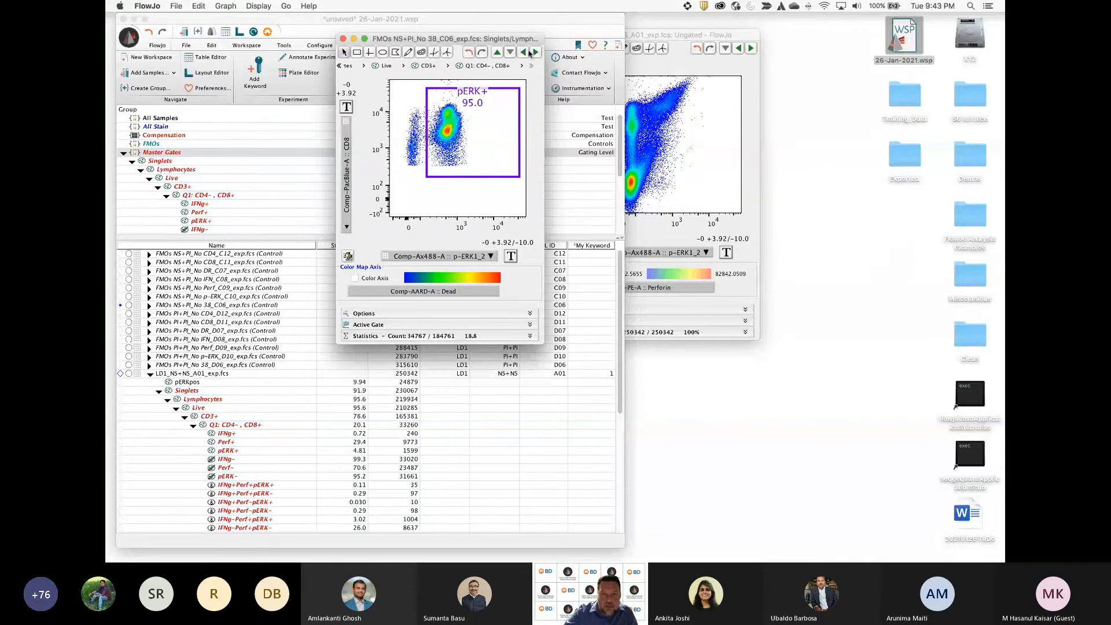
{"action": "left_click", "coordinate": [523, 53]}
{"action": "left_click", "coordinate": [525, 53]}
{"action": "left_click", "coordinate": [535, 53]}
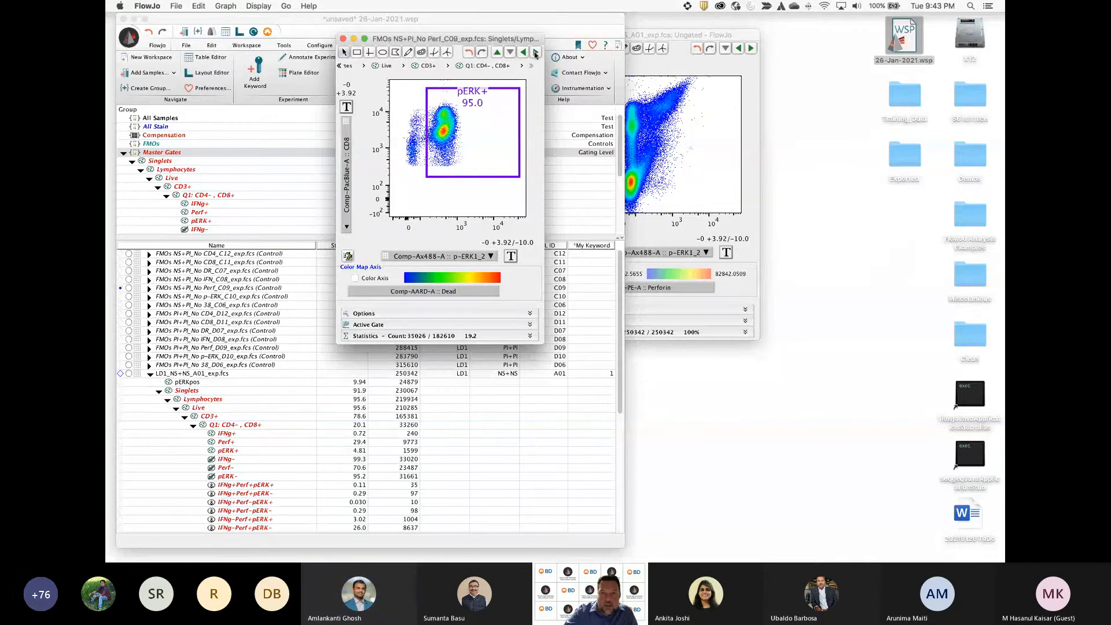
{"action": "left_click", "coordinate": [535, 52]}
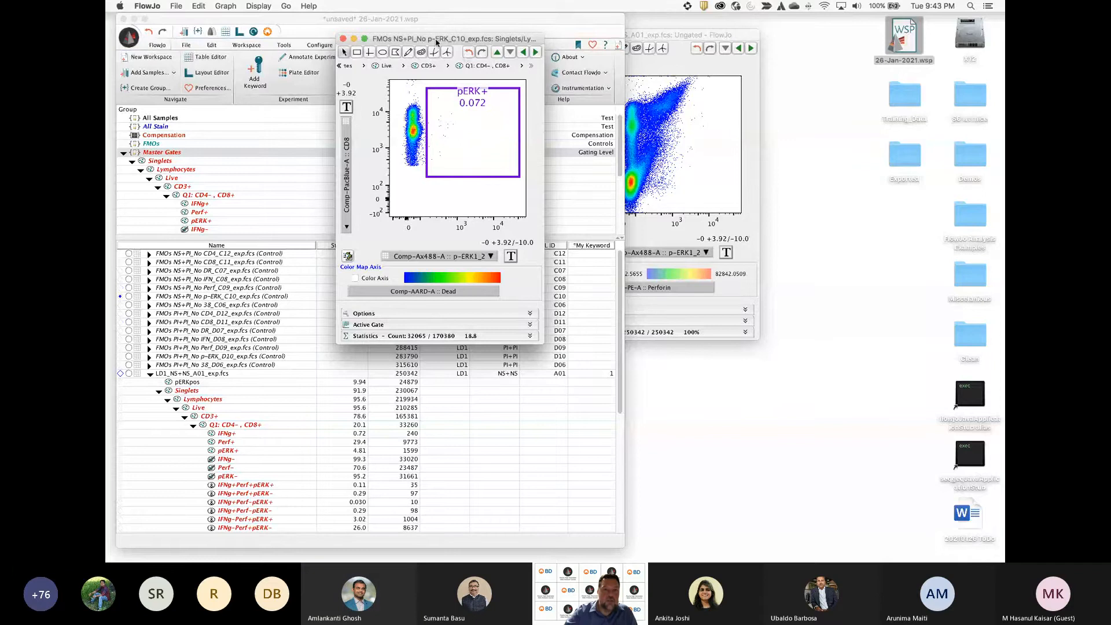
Arrange the workspace, the No p-ERK_C10 control plot and the ungated LD1_NS+NS_A01 plot side by side
{"action": "left_click", "coordinate": [191, 297]}
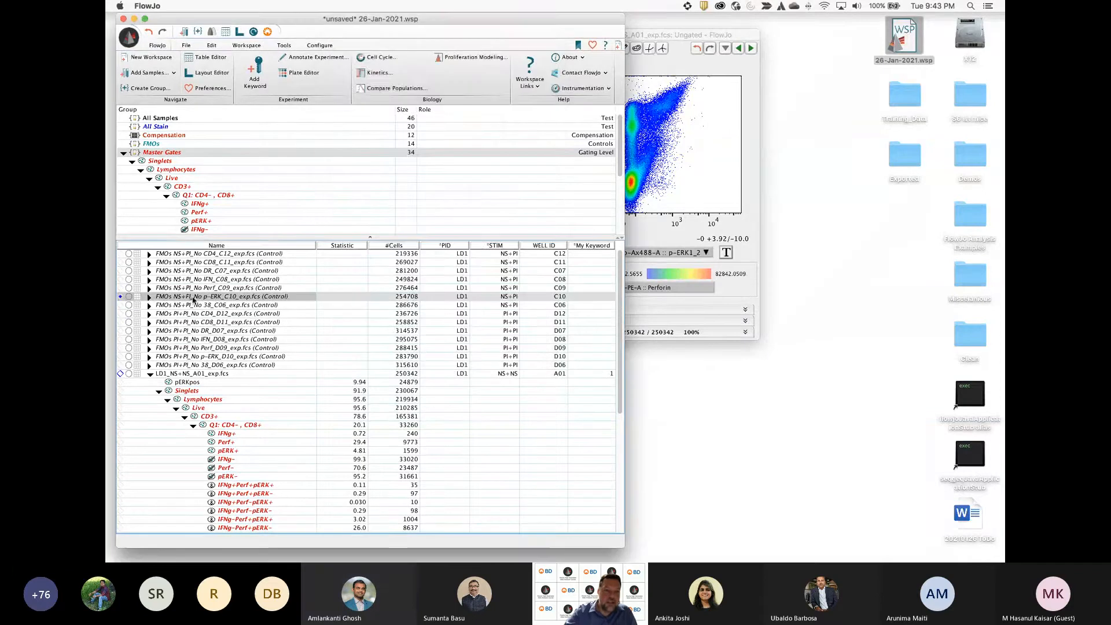
{"action": "left_click", "coordinate": [680, 39]}
{"action": "left_click_drag", "start_coordinate": [610, 22], "coordinate": [549, 63]}
{"action": "left_click_drag", "start_coordinate": [510, 38], "coordinate": [735, 36]}
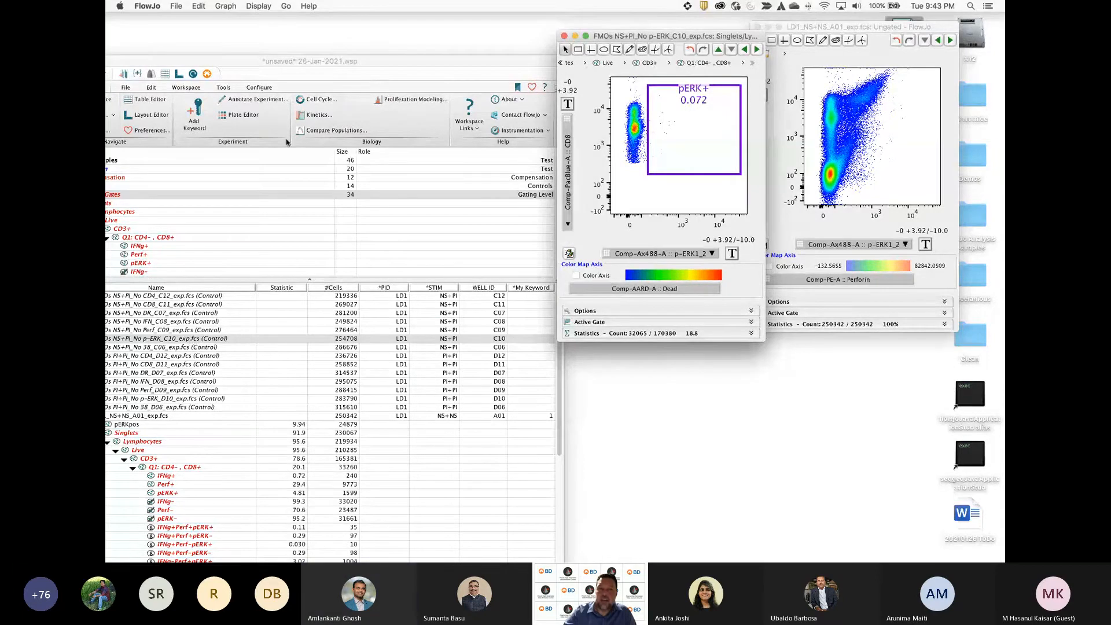
{"action": "left_click_drag", "start_coordinate": [286, 54], "coordinate": [335, 12]}
{"action": "left_click", "coordinate": [707, 58]}
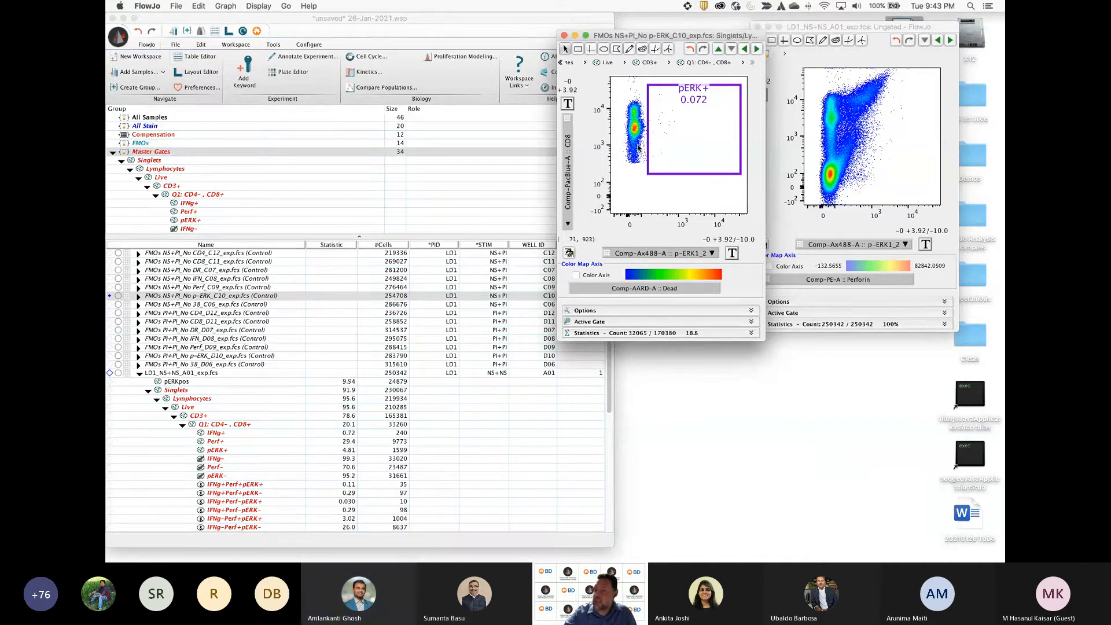
Expand the gating tree of the NS+PI No p-ERK_C10 control and close the ungated LD1_NS+NS_A01 plot
{"action": "left_click", "coordinate": [757, 51]}
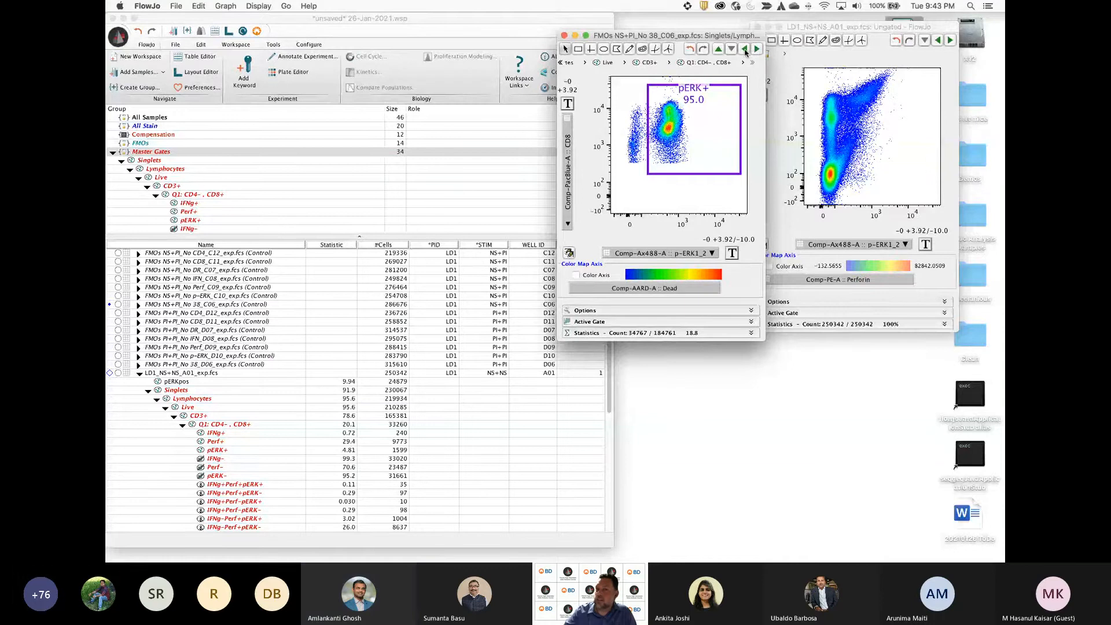
{"action": "left_click", "coordinate": [745, 50]}
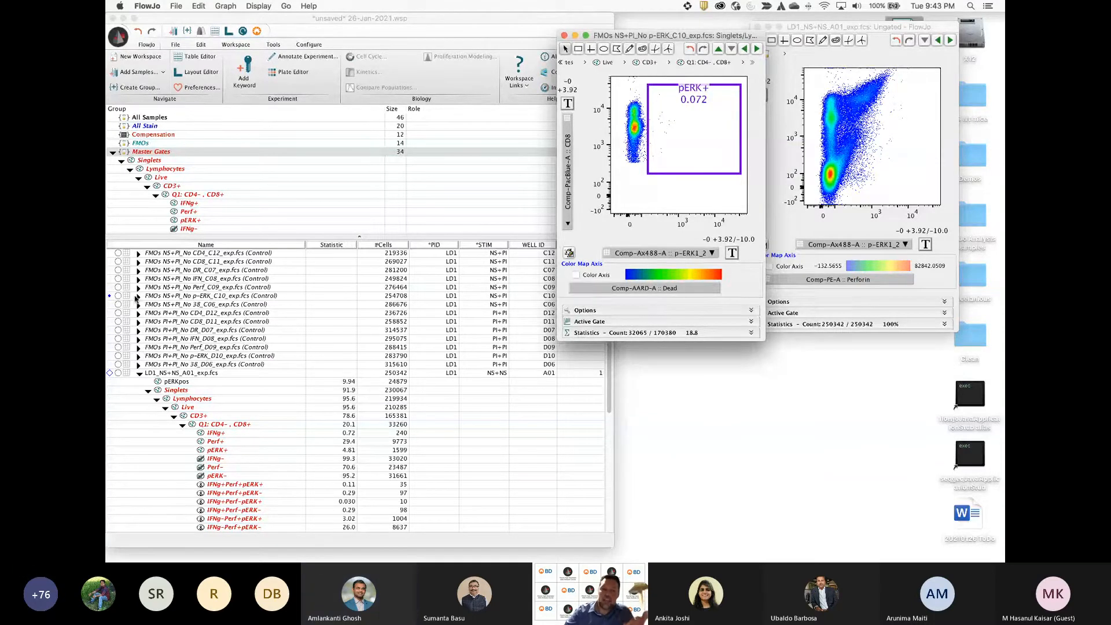
{"action": "left_click", "coordinate": [137, 296]}
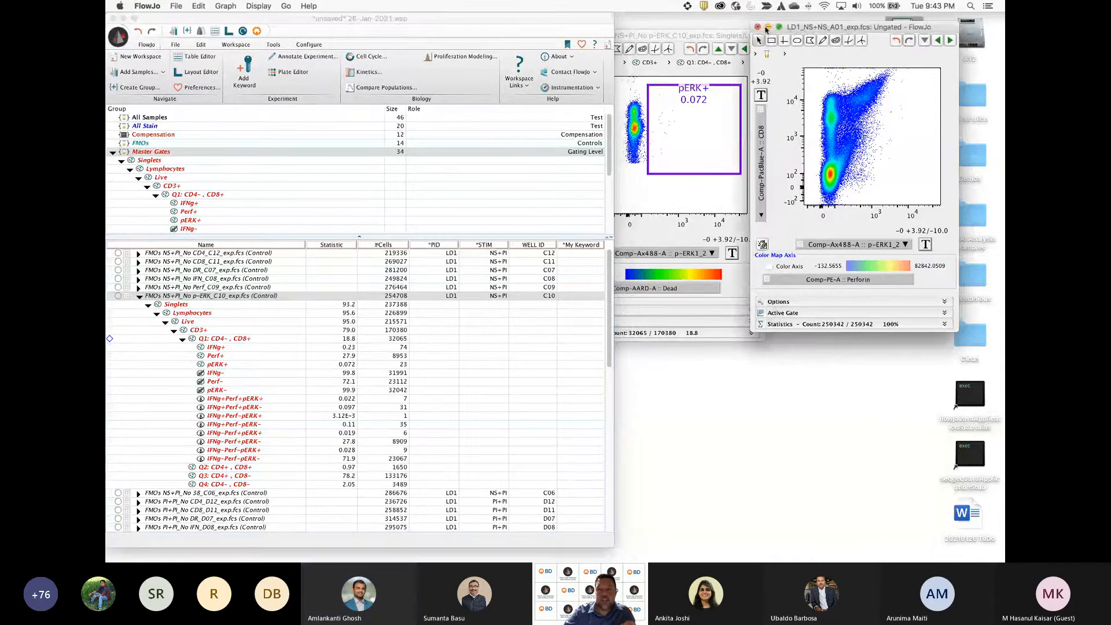
{"action": "left_click", "coordinate": [758, 27]}
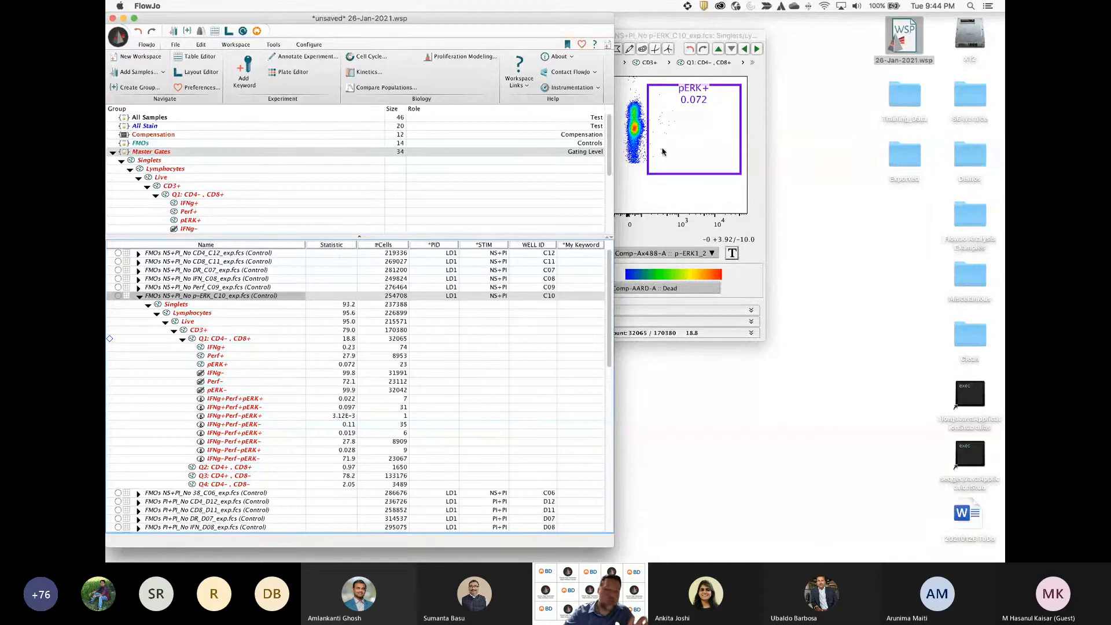
{"action": "left_click", "coordinate": [139, 296]}
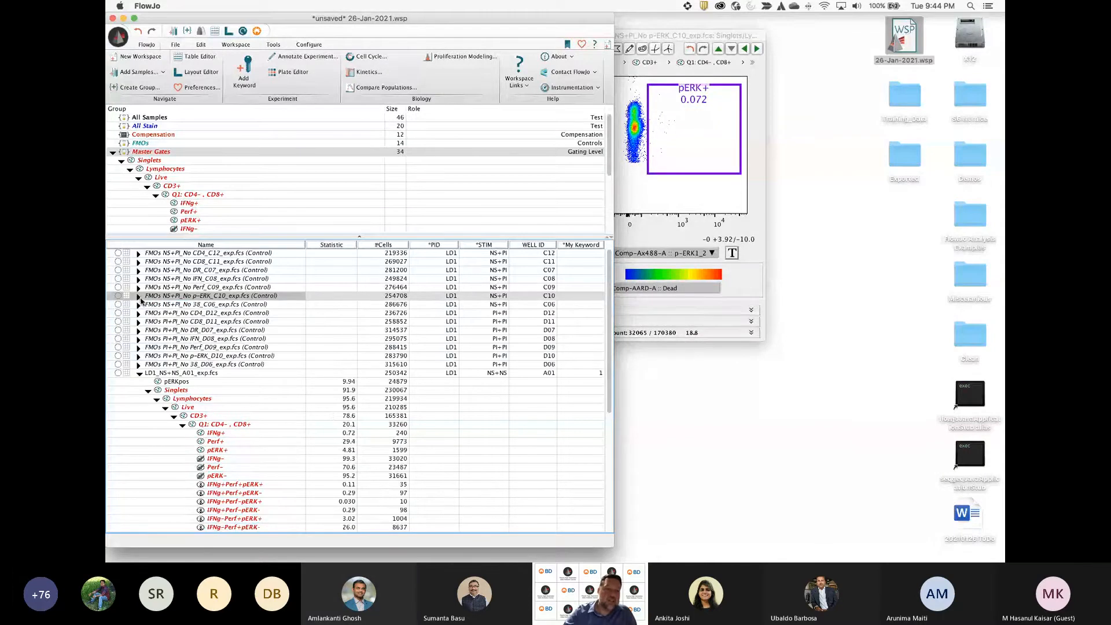
{"action": "left_click", "coordinate": [140, 296]}
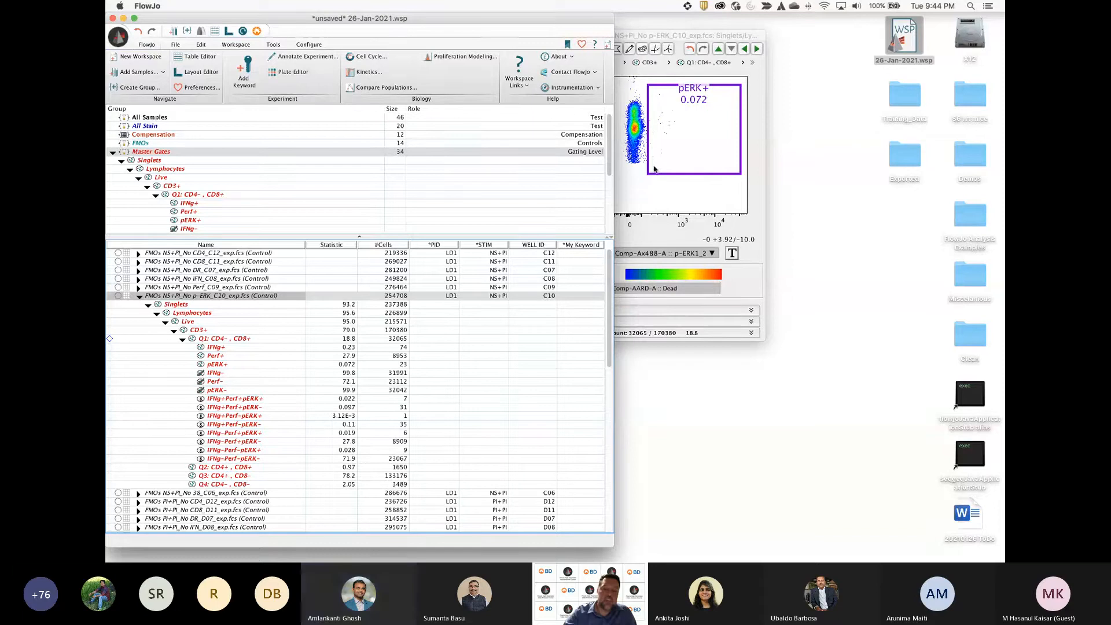
{"action": "left_click", "coordinate": [679, 34]}
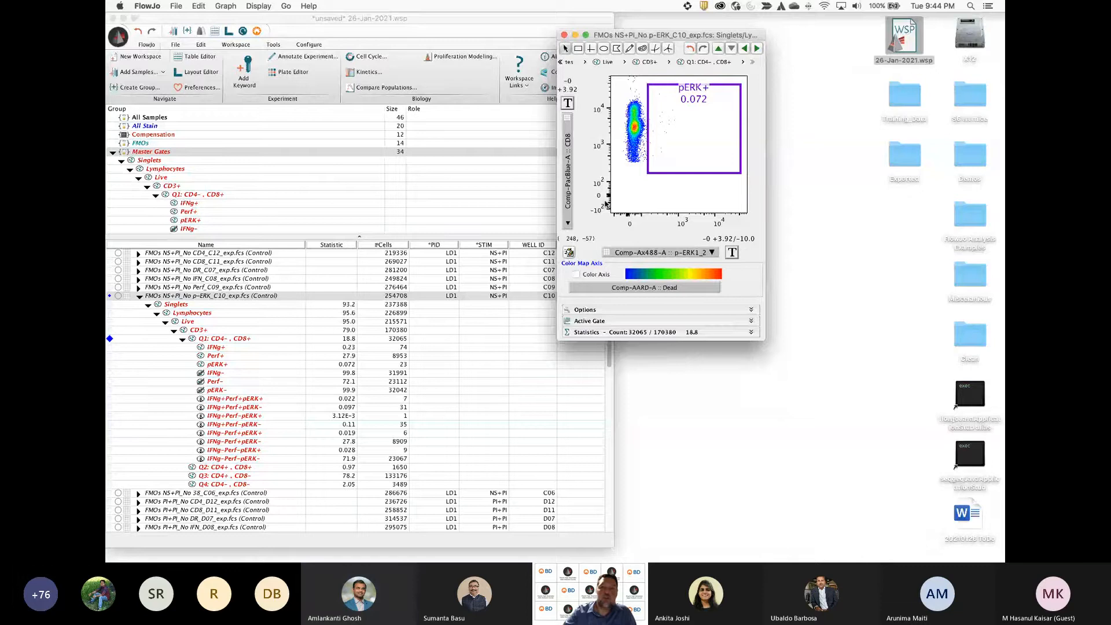
Review the pERK+ gate through the PI+PI FMO controls, including No p-ERK_D10, up to the LD1_NS+NS_A01 sample
{"action": "left_click", "coordinate": [757, 51]}
{"action": "left_click", "coordinate": [757, 51]}
{"action": "left_click", "coordinate": [757, 50]}
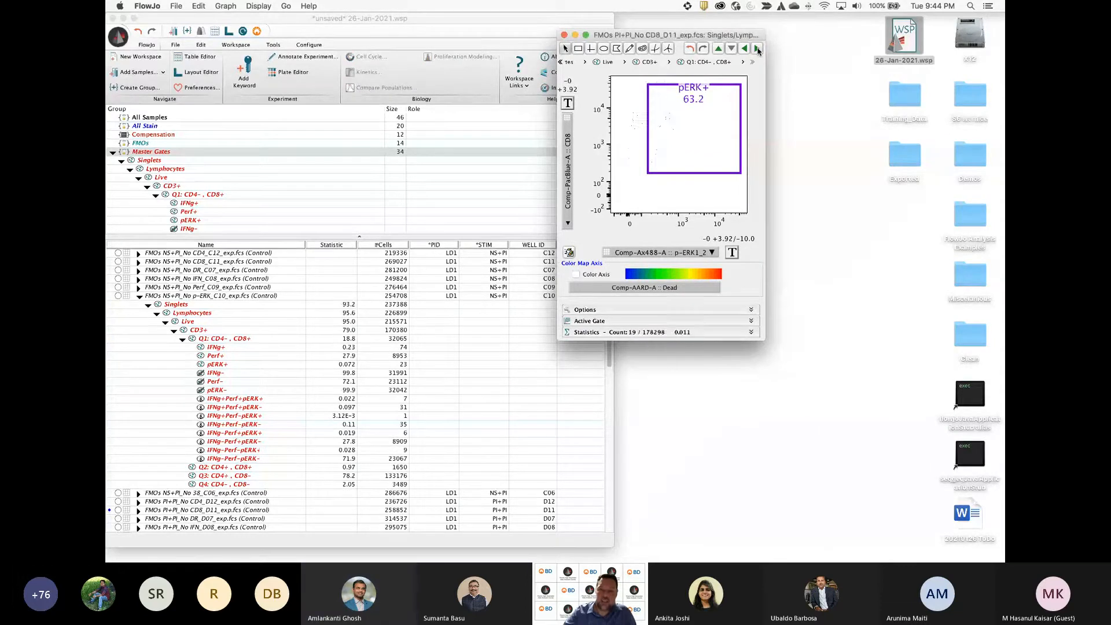
{"action": "left_click", "coordinate": [757, 51]}
{"action": "left_click", "coordinate": [757, 50]}
{"action": "left_click", "coordinate": [757, 51]}
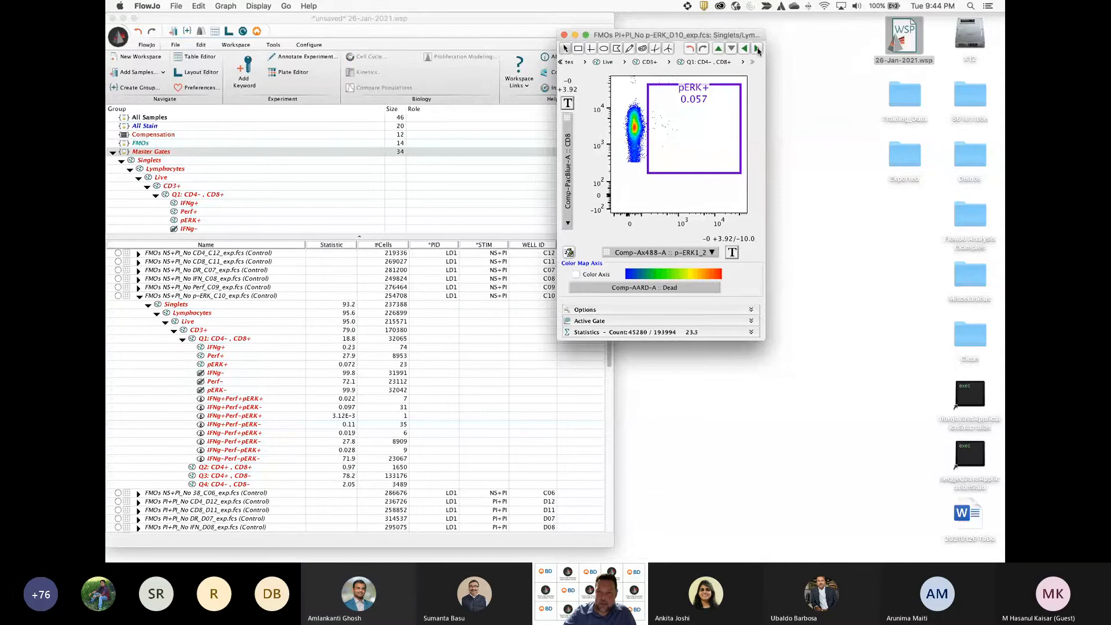
{"action": "left_click", "coordinate": [757, 50]}
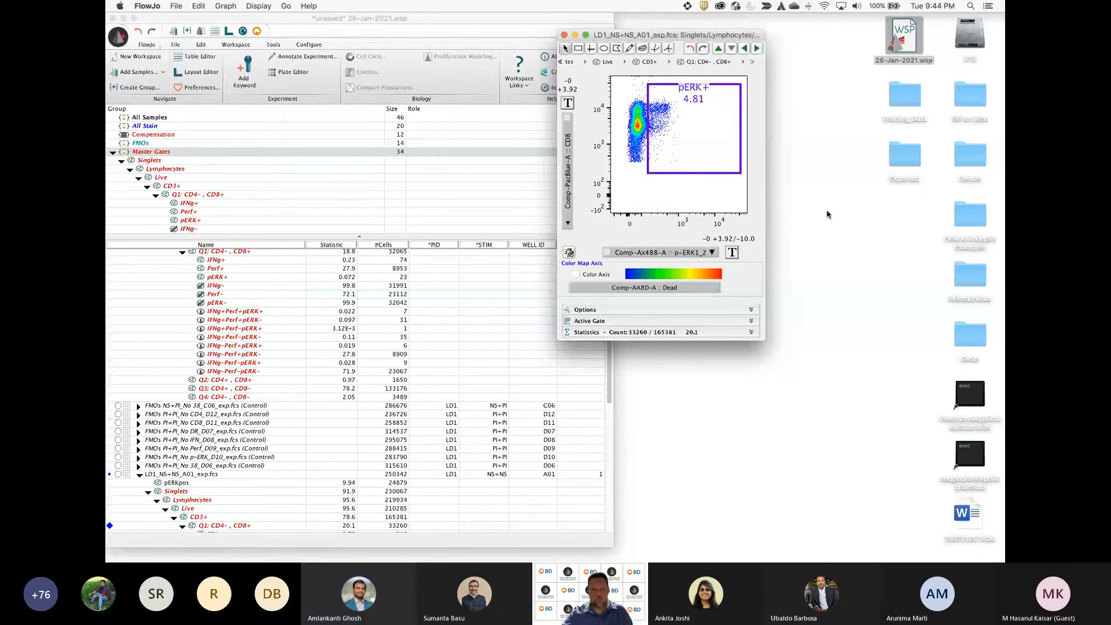
{"action": "scroll", "coordinate": [408, 330], "scroll_direction": "up", "scroll_amount": 5}
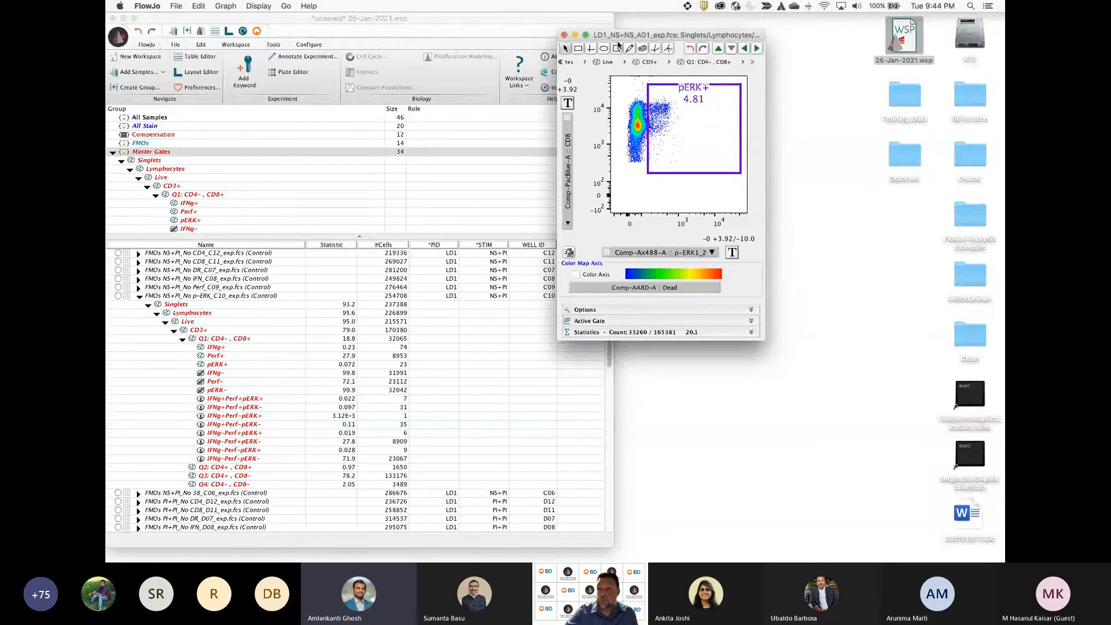
Close the pERK+ plot and collapse the gating trees of the No p-ERK_C10 control and the LD1_NS+NS_A01 sample
{"action": "left_click_drag", "start_coordinate": [609, 36], "coordinate": [550, 35]}
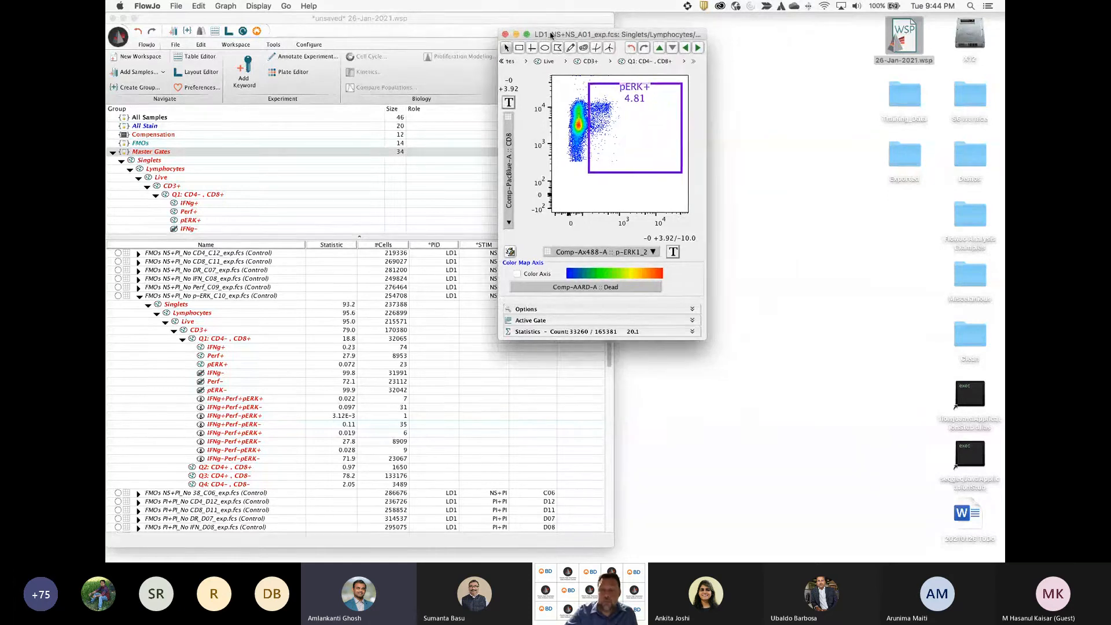
{"action": "left_click", "coordinate": [505, 35]}
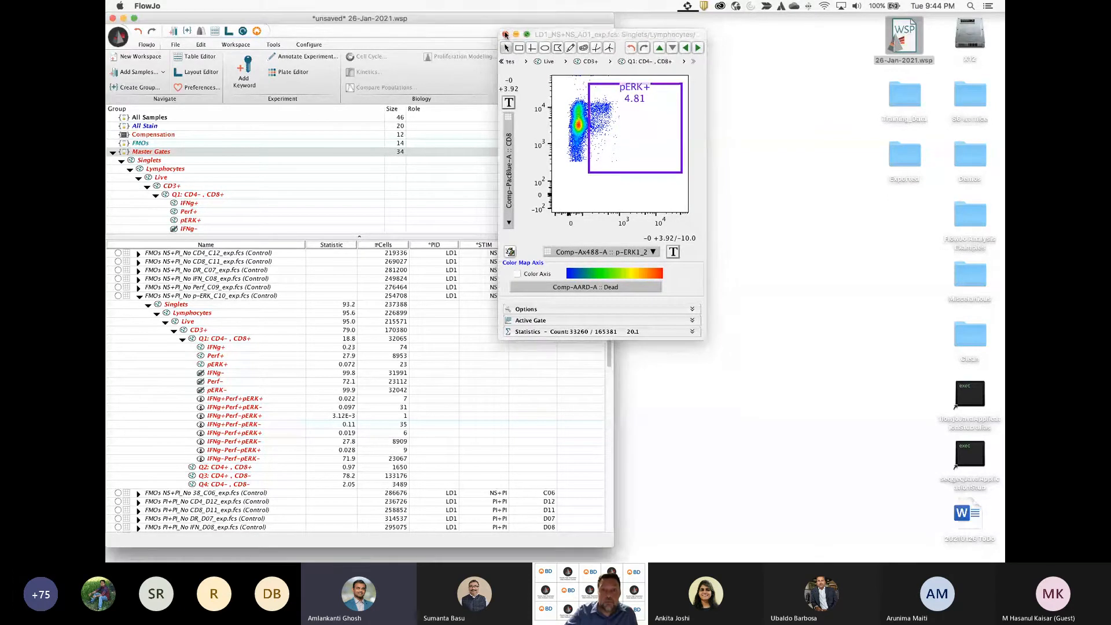
{"action": "left_click", "coordinate": [139, 297]}
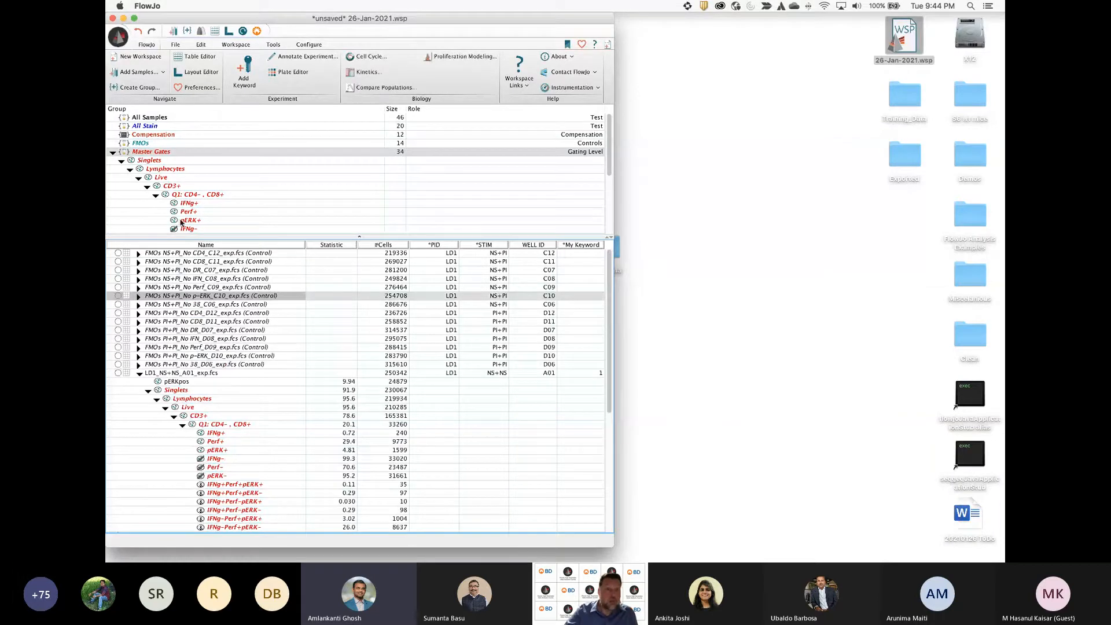
{"action": "mouse_move", "coordinate": [192, 238]}
{"action": "left_mouse_down"}
{"action": "mouse_move", "coordinate": [191, 289]}
{"action": "mouse_move", "coordinate": [191, 220]}
{"action": "left_mouse_up"}
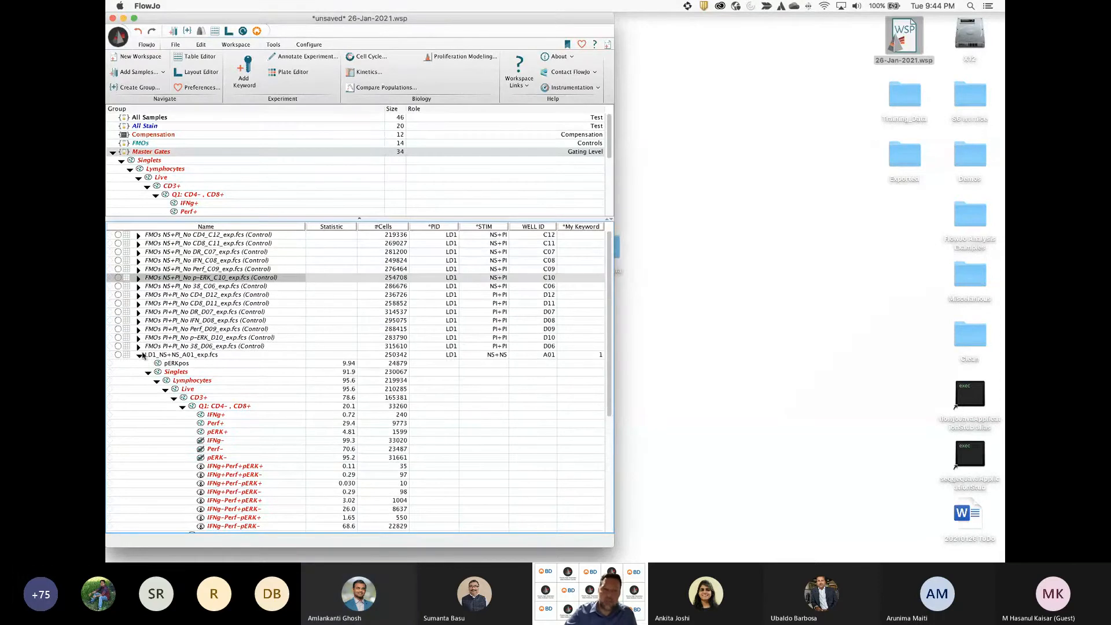
{"action": "left_click", "coordinate": [140, 355]}
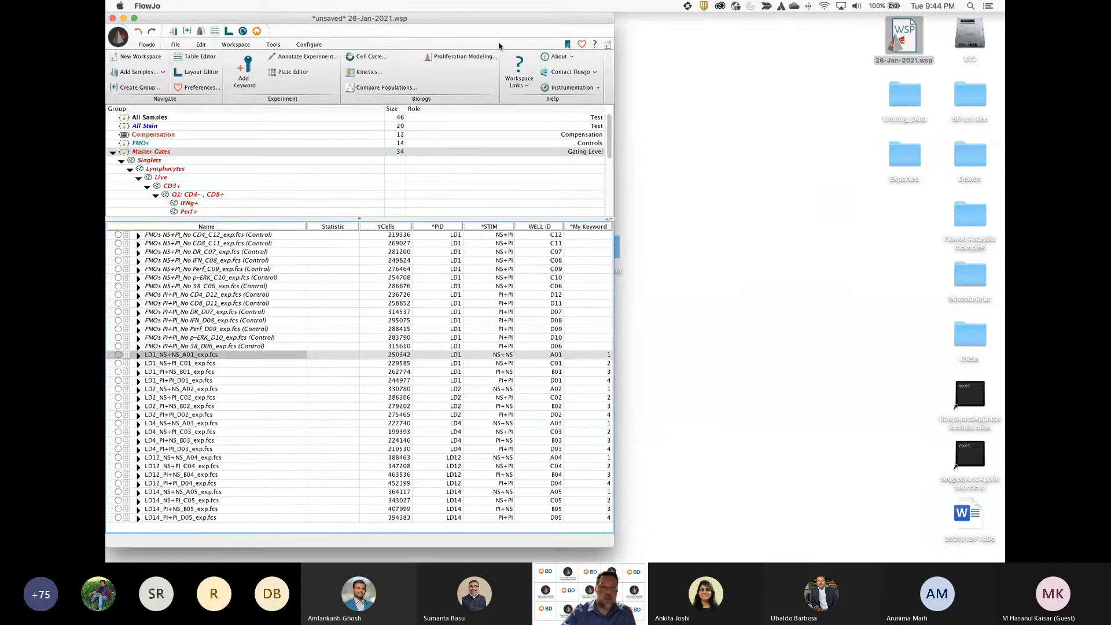
Collapse the Master Gates tree and create sample groups from the *STIM keyword values
{"action": "left_click", "coordinate": [236, 45]}
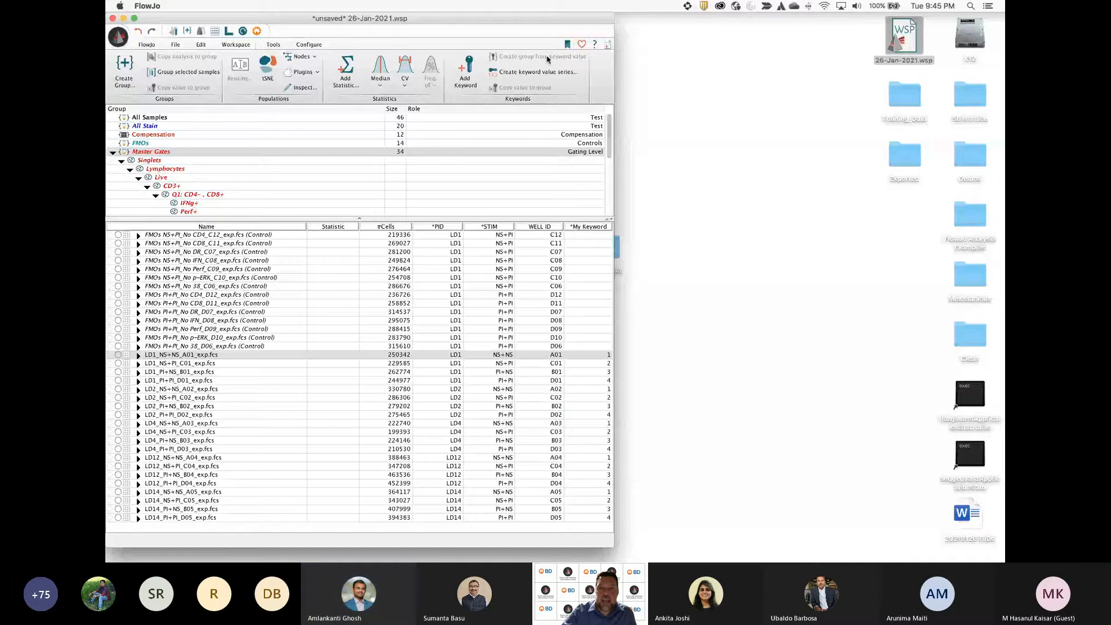
{"action": "double_click", "coordinate": [488, 235]}
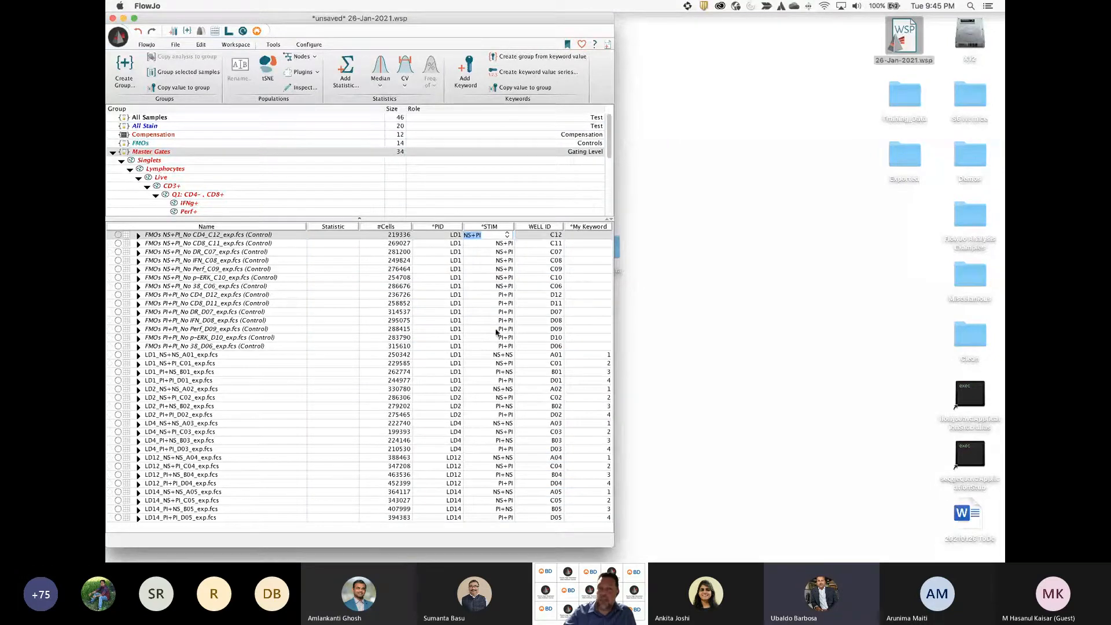
{"action": "left_click", "coordinate": [112, 153]}
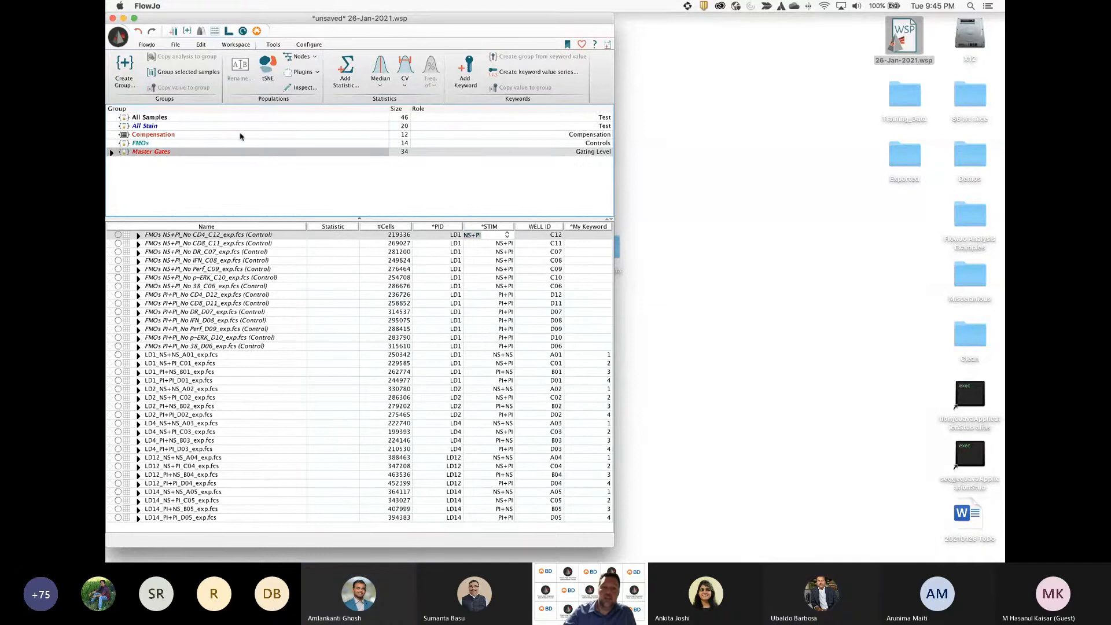
{"action": "left_click", "coordinate": [512, 73]}
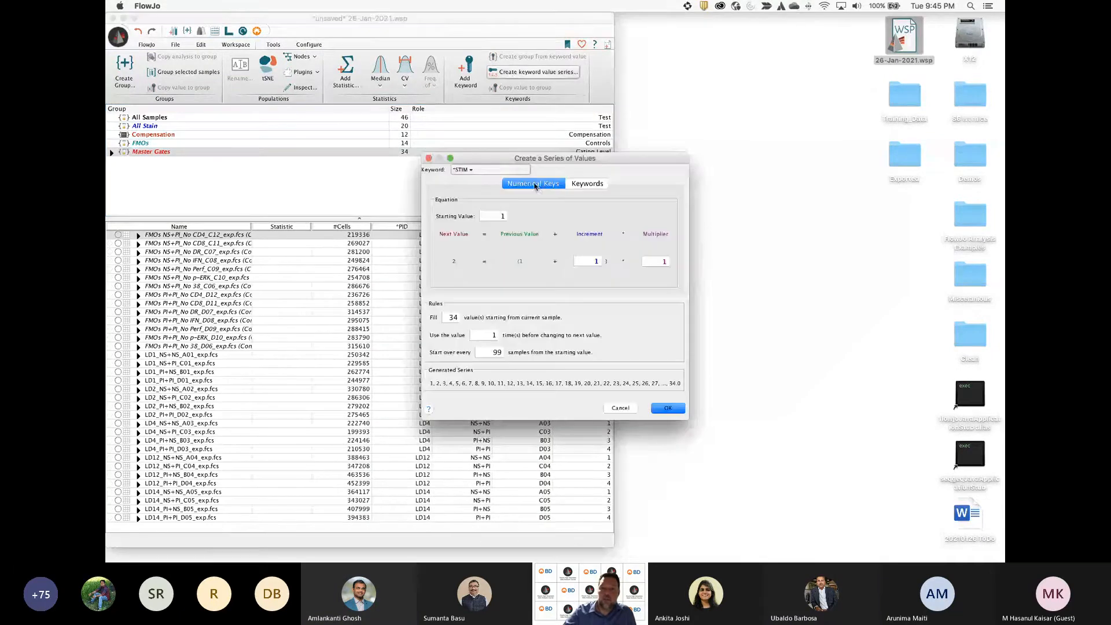
{"action": "left_click", "coordinate": [428, 158]}
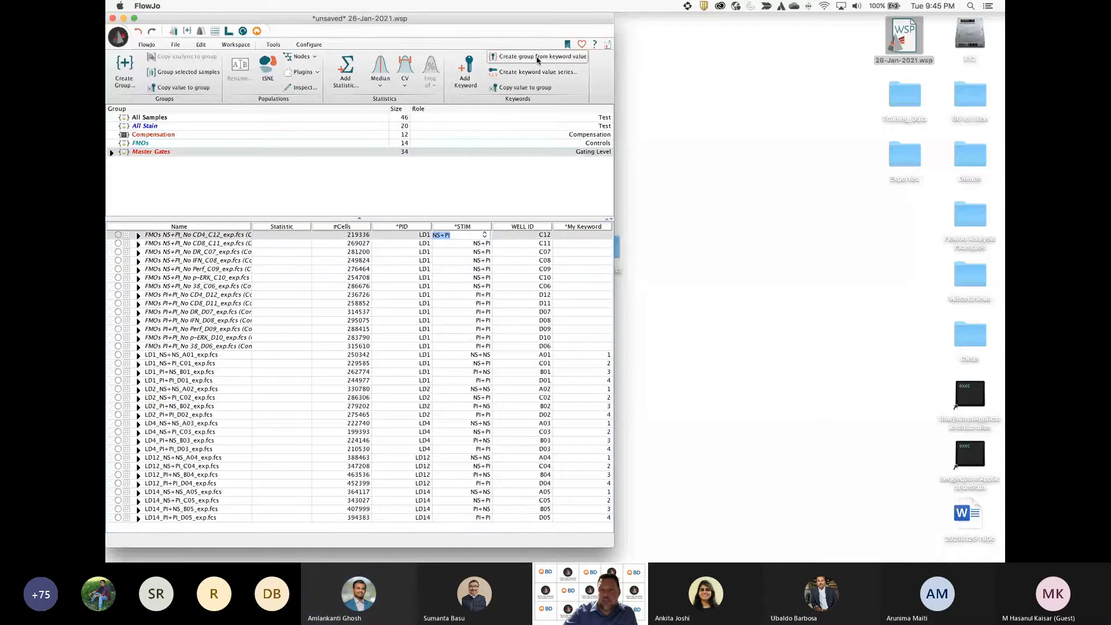
{"action": "left_click", "coordinate": [537, 57]}
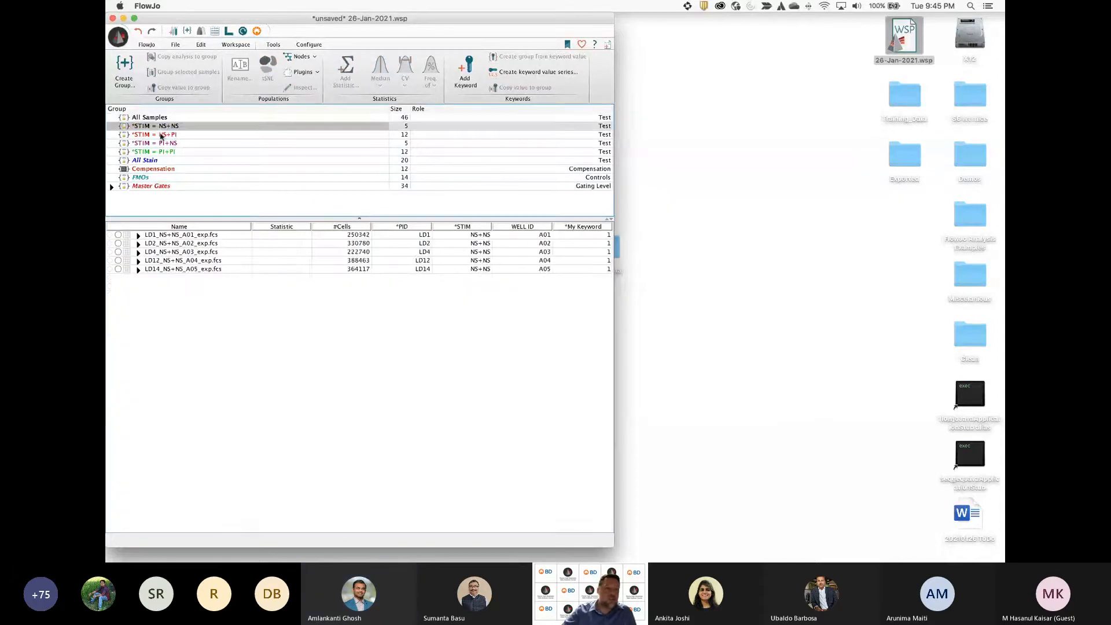
Review which samples fall into the *STIM groups NS+PI, PI+NS, PI+PI and NS+NS, comparing them with Master Gates
{"action": "left_click", "coordinate": [162, 135]}
{"action": "left_click", "coordinate": [162, 144]}
{"action": "left_click", "coordinate": [164, 152]}
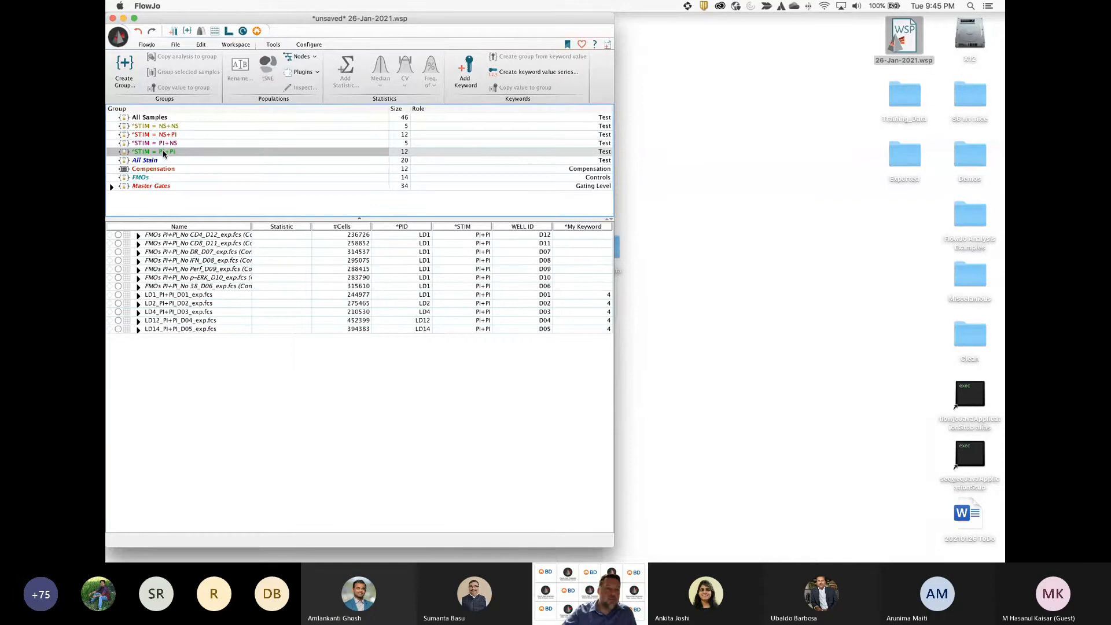
{"action": "left_click", "coordinate": [153, 186]}
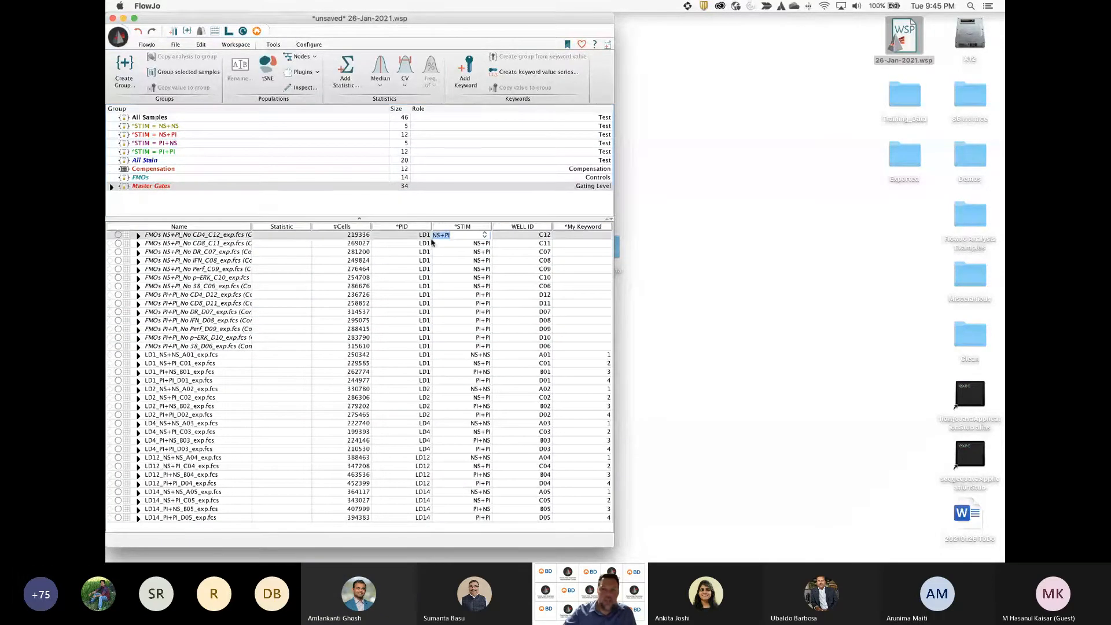
{"action": "left_click", "coordinate": [160, 126]}
{"action": "left_click", "coordinate": [162, 136]}
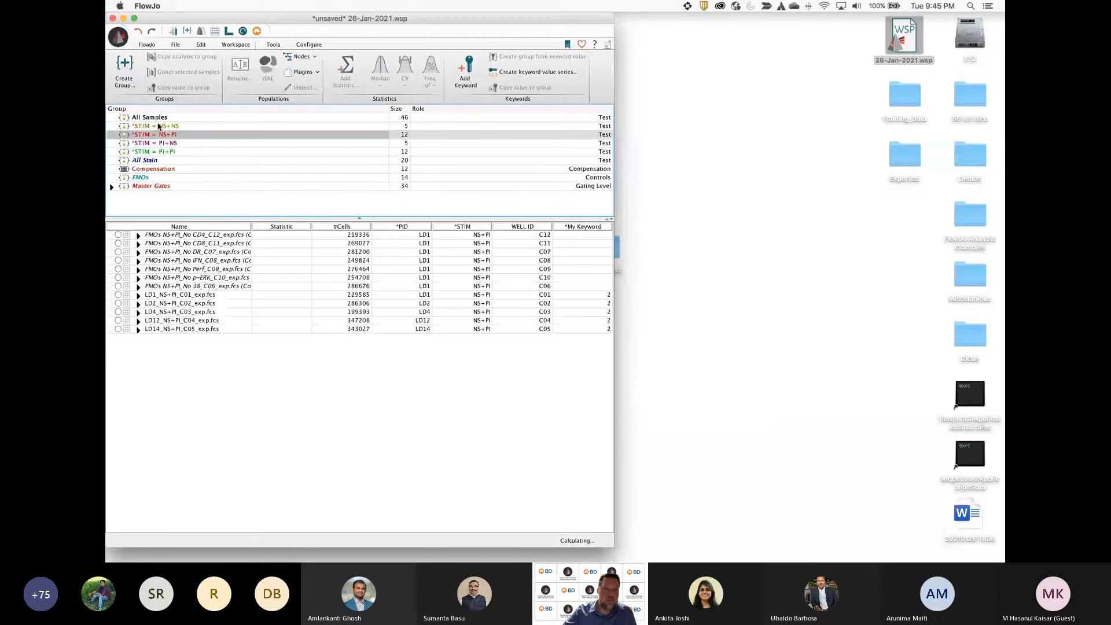
Inspect the sample inclusion criteria of the *STIM = NS+NS group, checking its keyword and value, and close its settings
{"action": "double_click", "coordinate": [164, 127]}
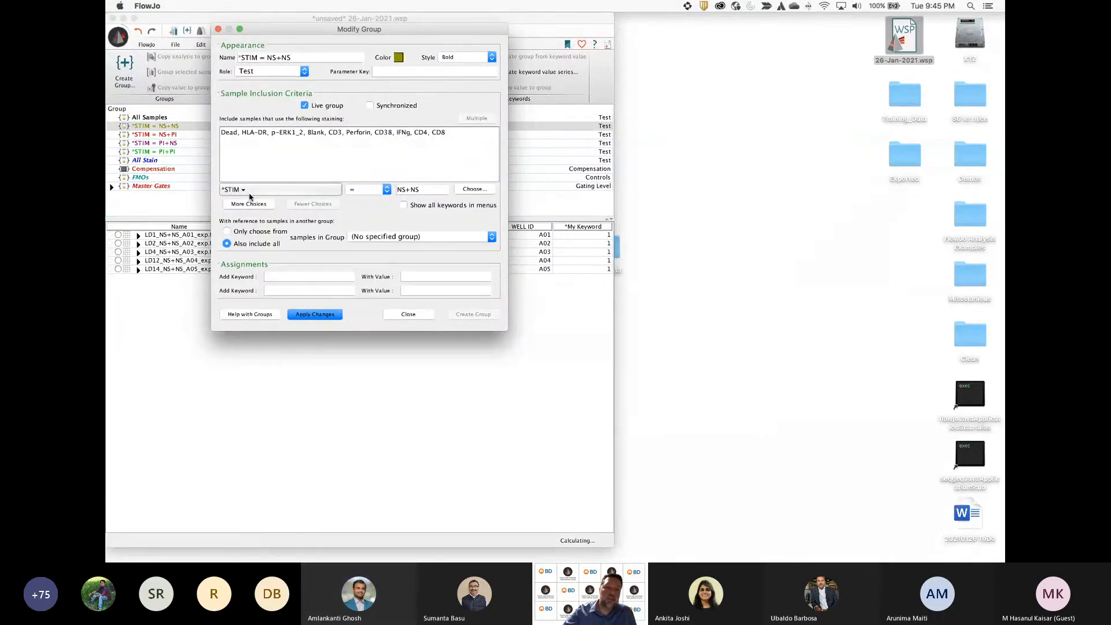
{"action": "left_click", "coordinate": [250, 197]}
{"action": "left_click", "coordinate": [250, 196]}
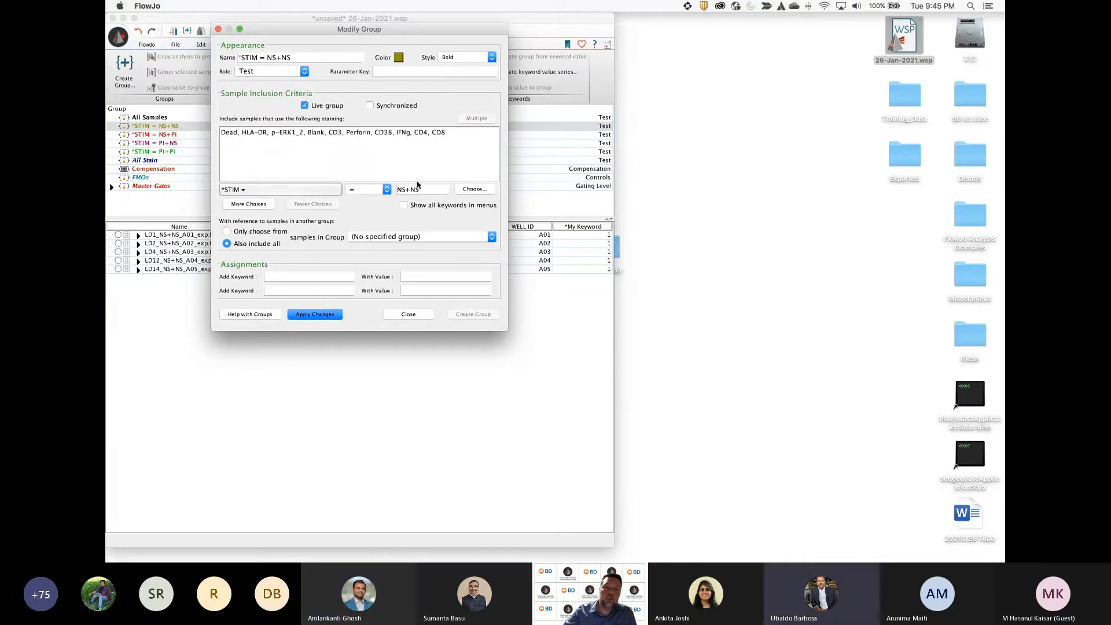
{"action": "left_click", "coordinate": [217, 29]}
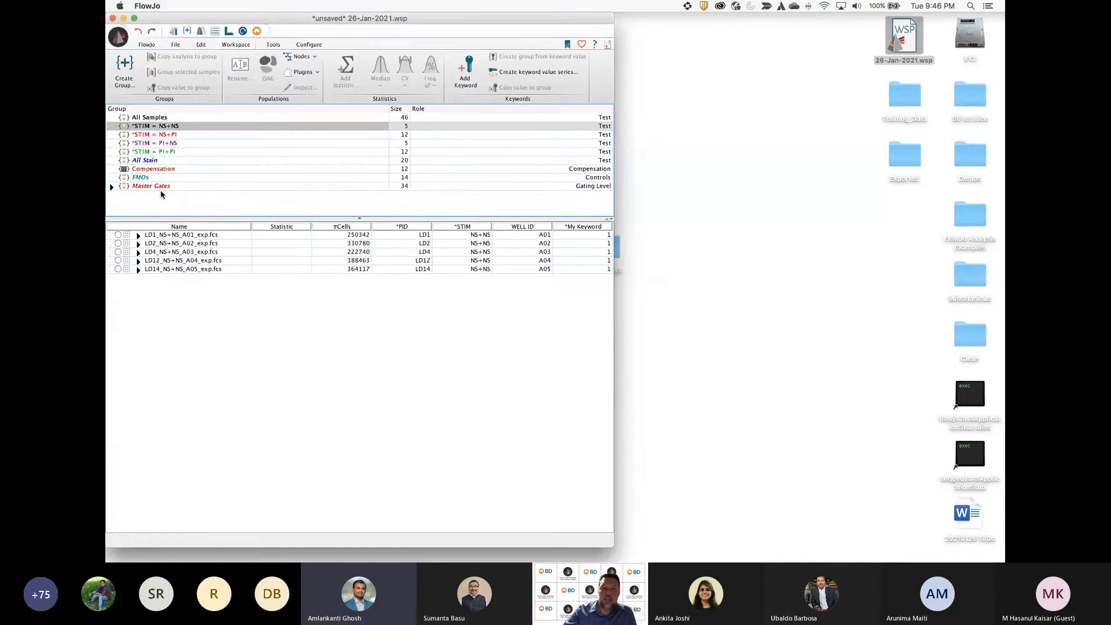
Expand the Master Gates group and create sample groups from the *PID keyword values
{"action": "left_click", "coordinate": [113, 187]}
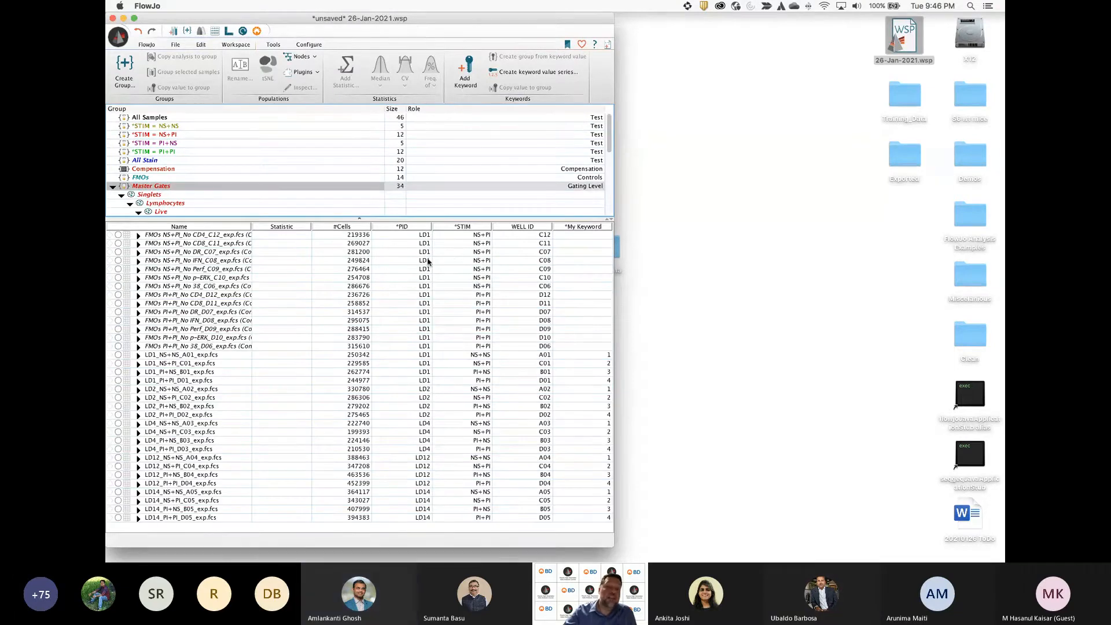
{"action": "double_click", "coordinate": [419, 235]}
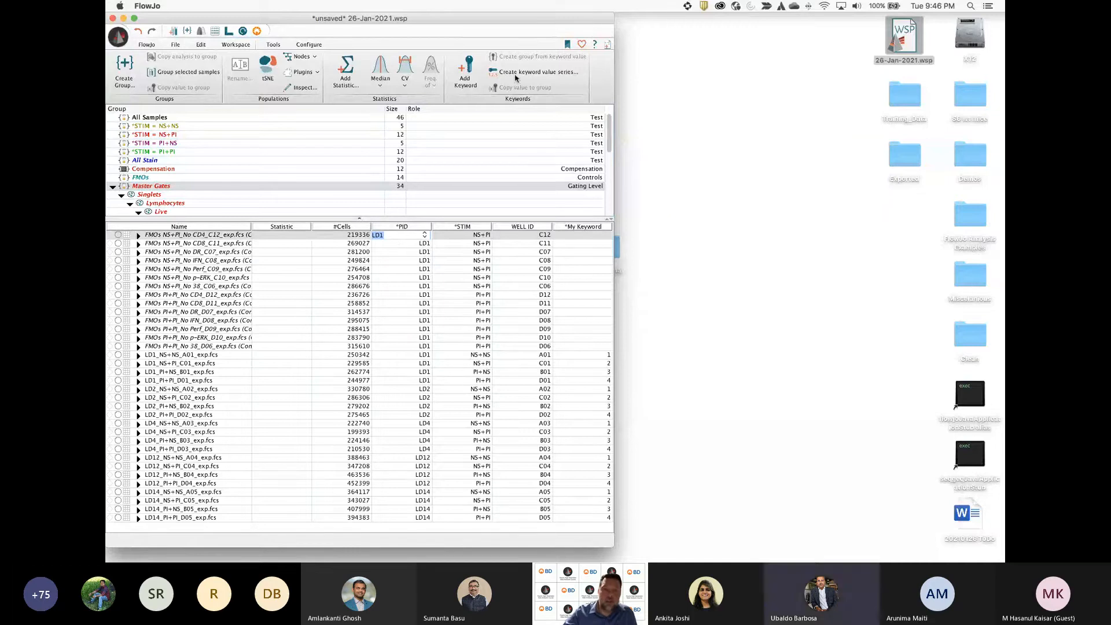
{"action": "double_click", "coordinate": [420, 251]}
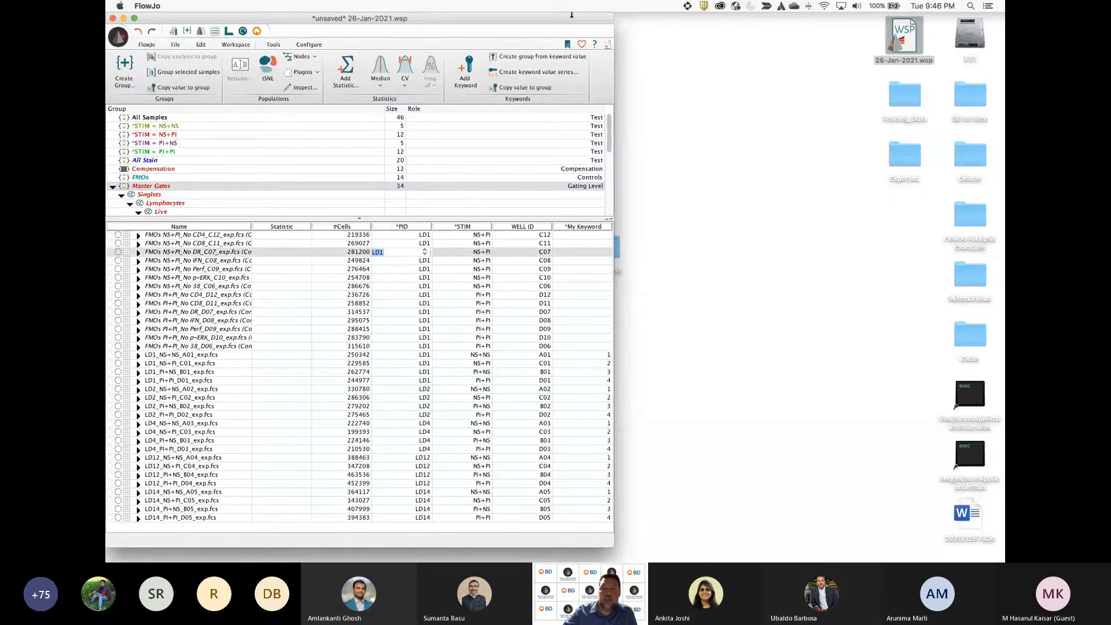
{"action": "left_click", "coordinate": [559, 56]}
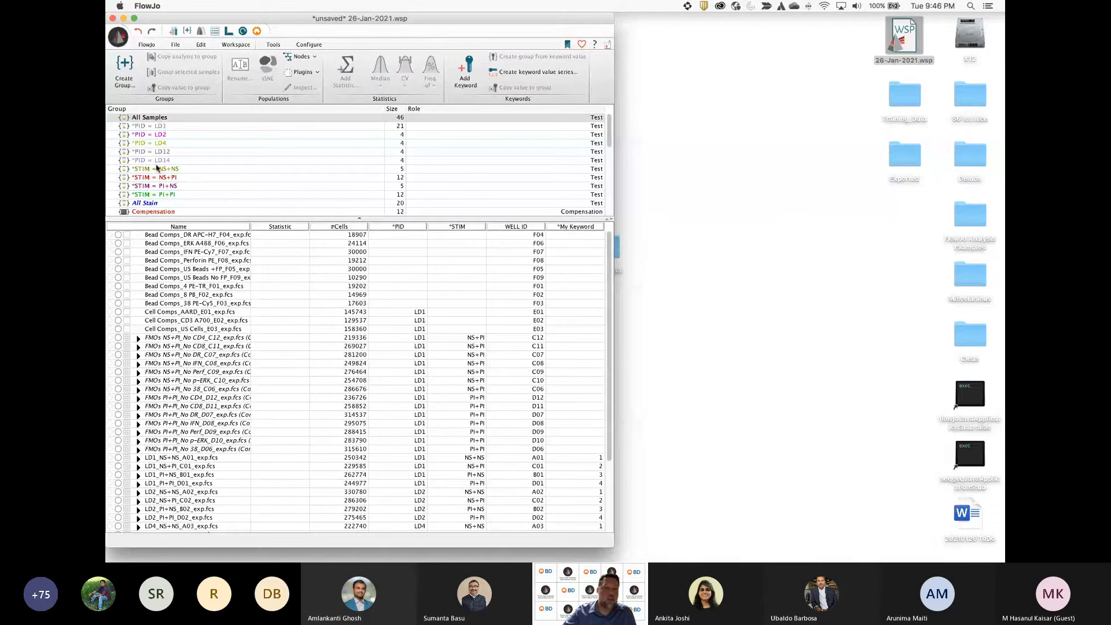
Review the samples in the *PID groups LD1 through LD14 and in All Stain, enlarging the group list area
{"action": "left_click", "coordinate": [156, 125]}
{"action": "left_click", "coordinate": [156, 135]}
{"action": "left_click", "coordinate": [157, 143]}
{"action": "left_click", "coordinate": [160, 151]}
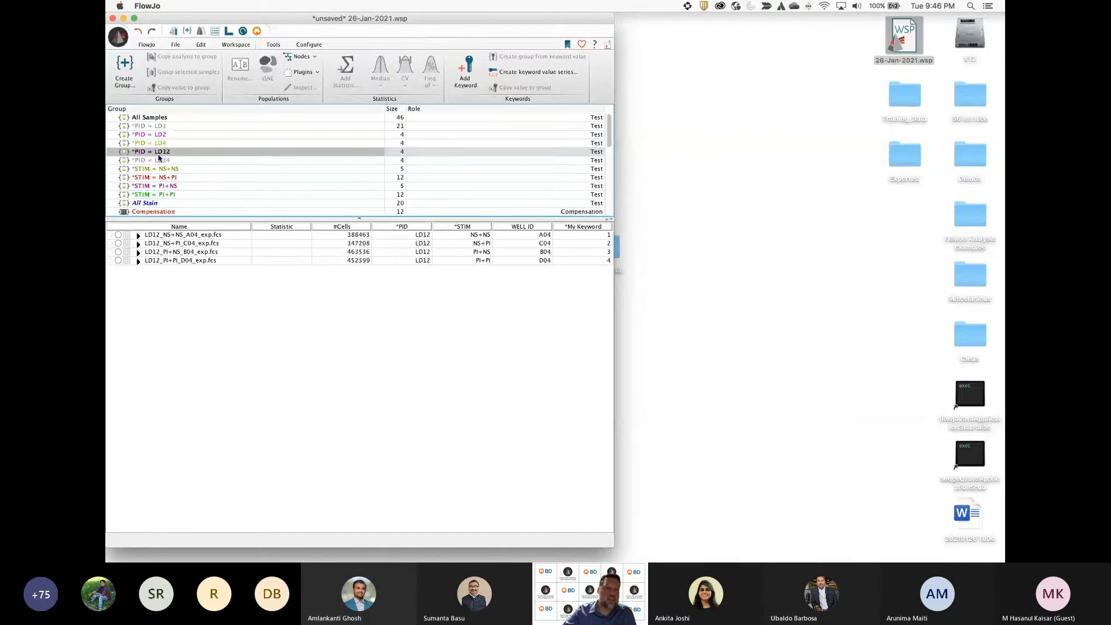
{"action": "left_click", "coordinate": [163, 160]}
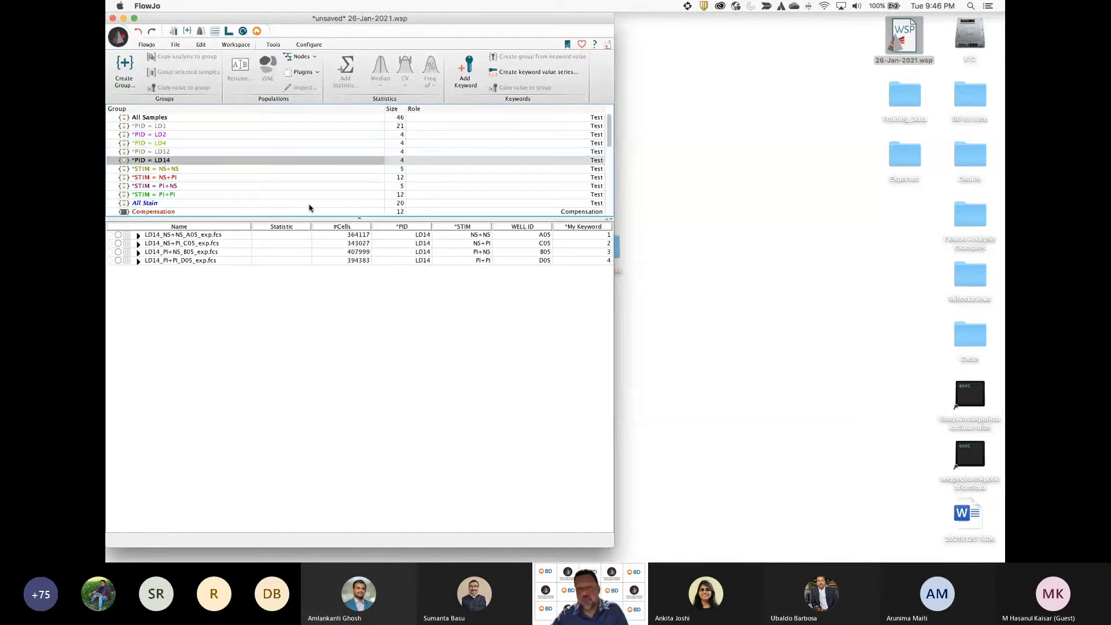
{"action": "left_click_drag", "start_coordinate": [447, 218], "coordinate": [447, 289]}
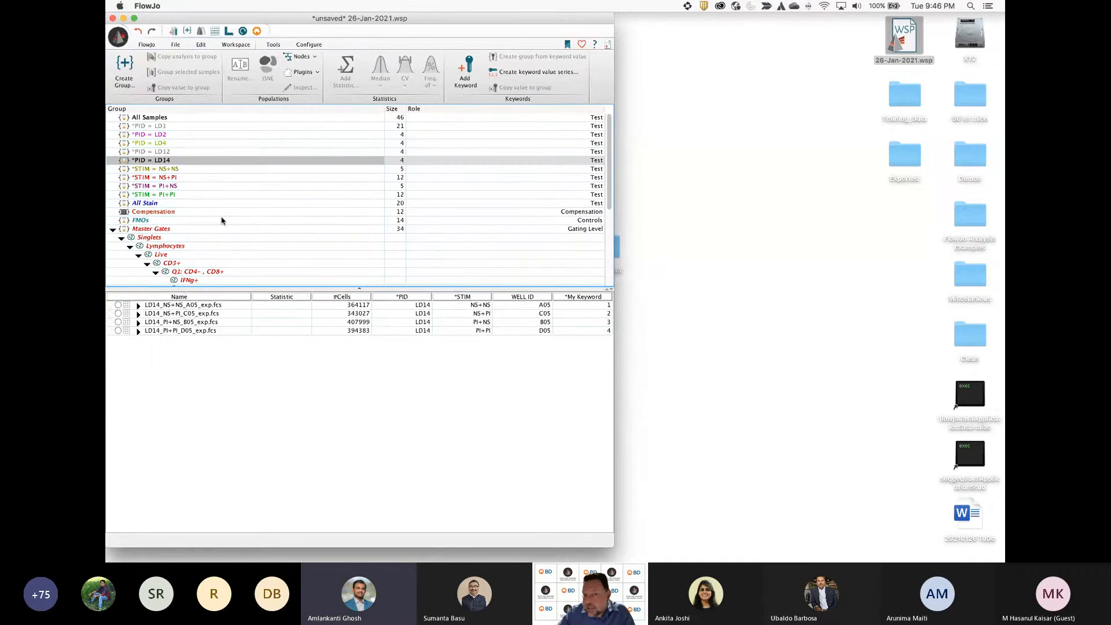
{"action": "left_click", "coordinate": [154, 204]}
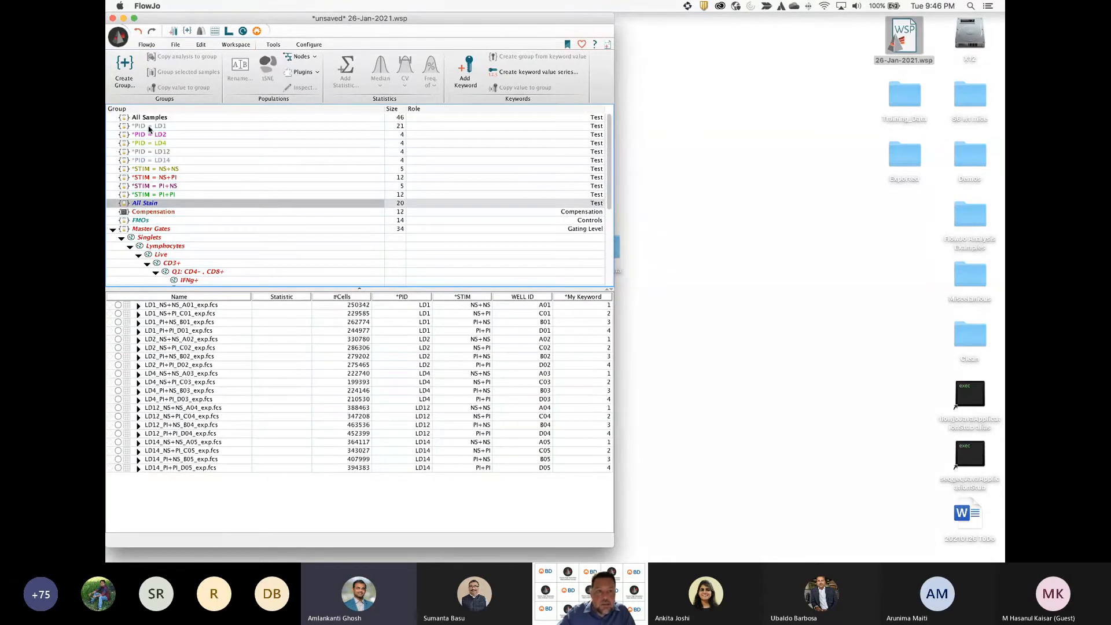
Delete the *PID groups LD1, LD2 and LD4 from the group list
{"action": "left_click", "coordinate": [149, 127]}
{"action": "key", "text": "Delete"}
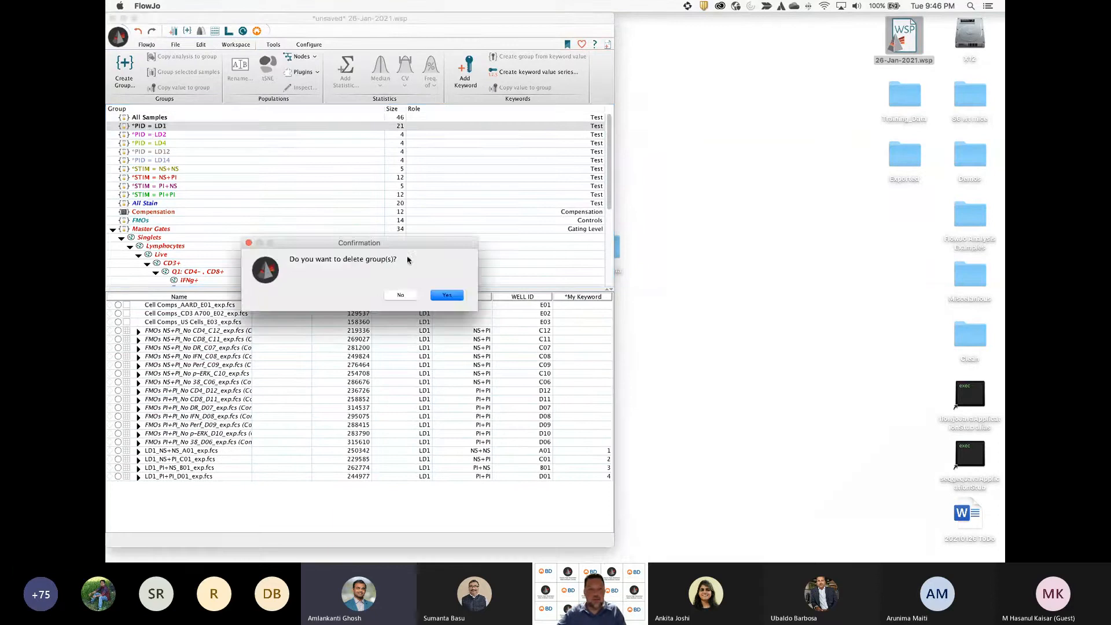
{"action": "left_click", "coordinate": [447, 297]}
{"action": "key", "text": "Down"}
{"action": "key", "text": "Delete"}
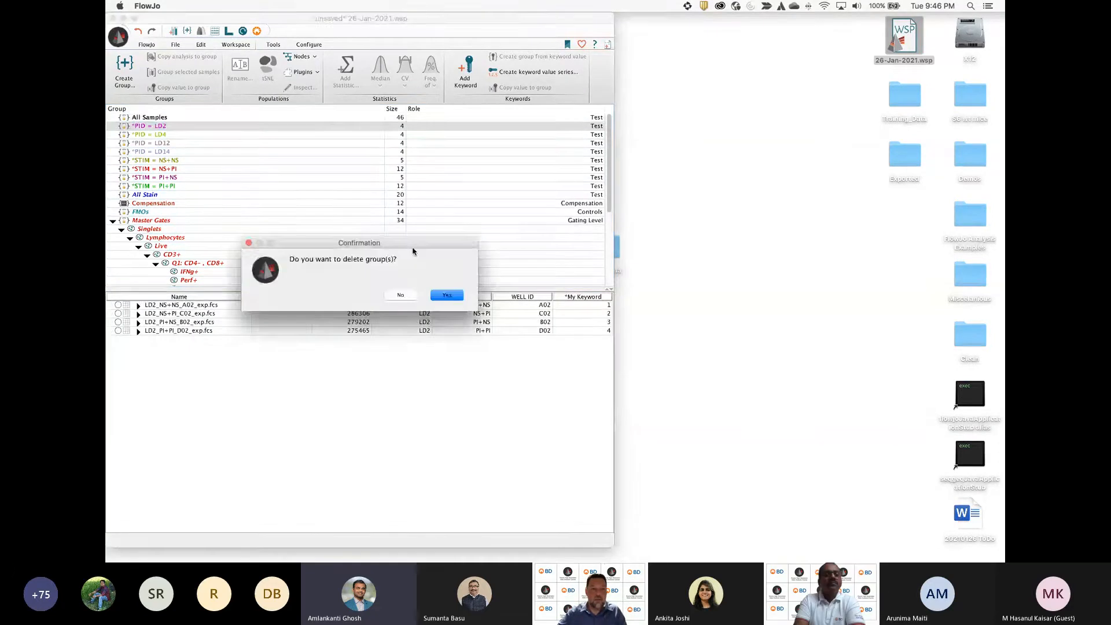
{"action": "left_click", "coordinate": [450, 296]}
{"action": "key", "text": "Down"}
{"action": "key", "text": "Delete"}
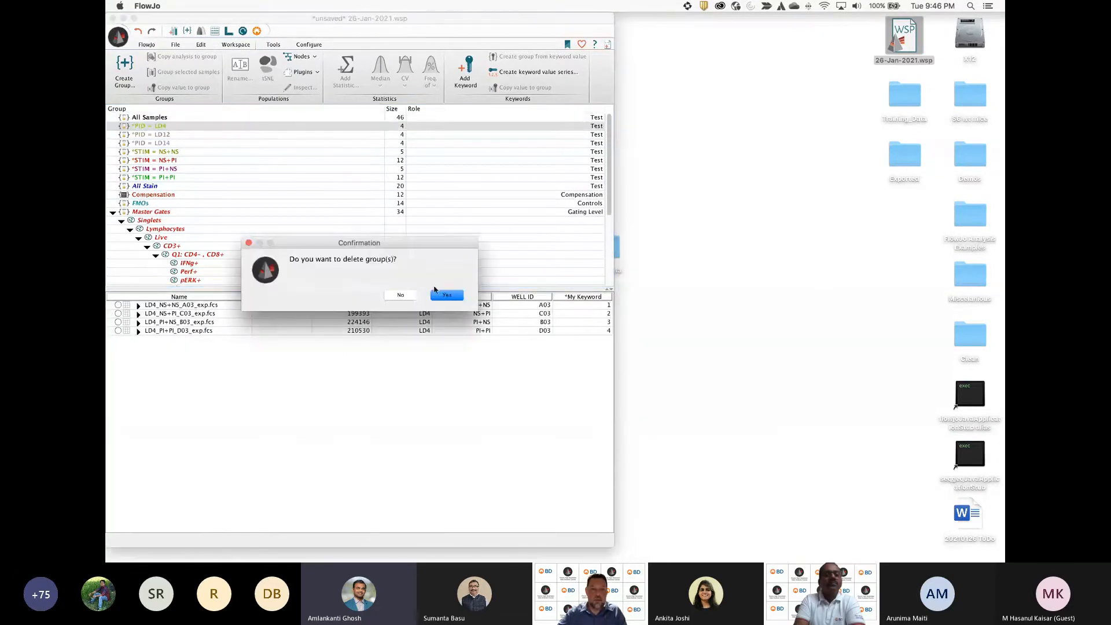
{"action": "key", "text": "Return"}
{"action": "key", "text": "Down"}
Inspect the settings of the *PID = LD12 group, including its inclusion keyword choices and parameter key, and close them without changes
{"action": "double_click", "coordinate": [148, 127]}
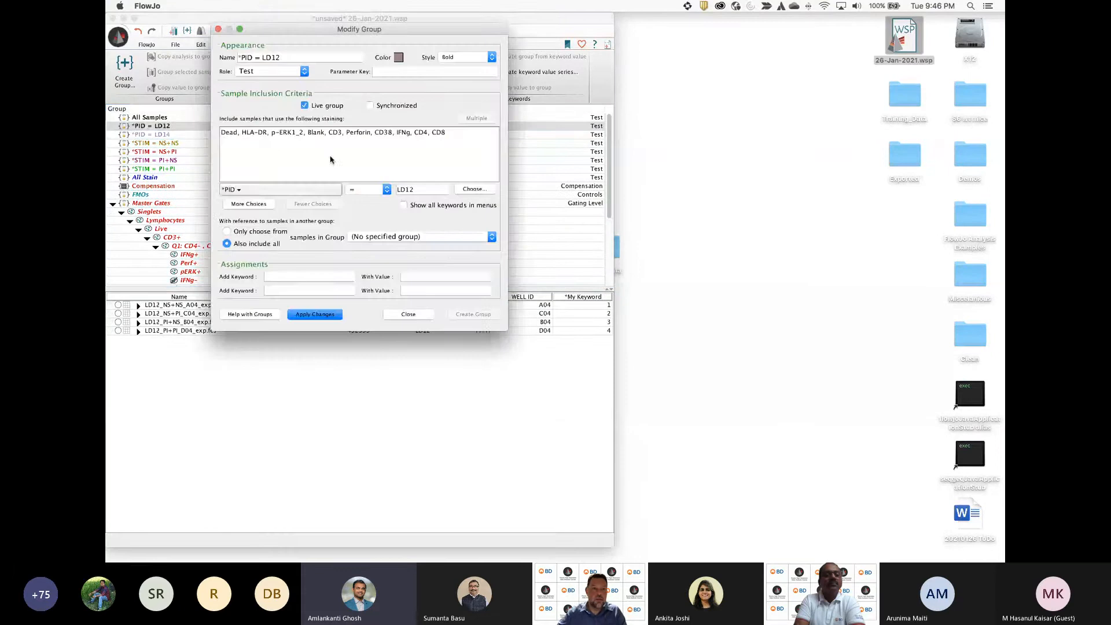
{"action": "left_click", "coordinate": [260, 191]}
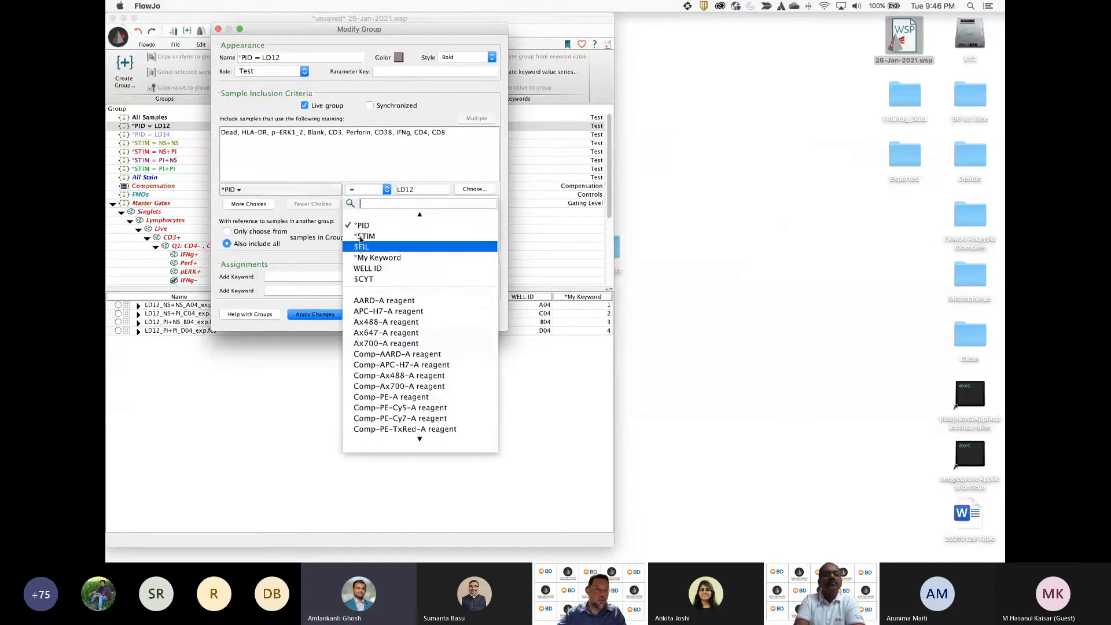
{"action": "left_click", "coordinate": [379, 170]}
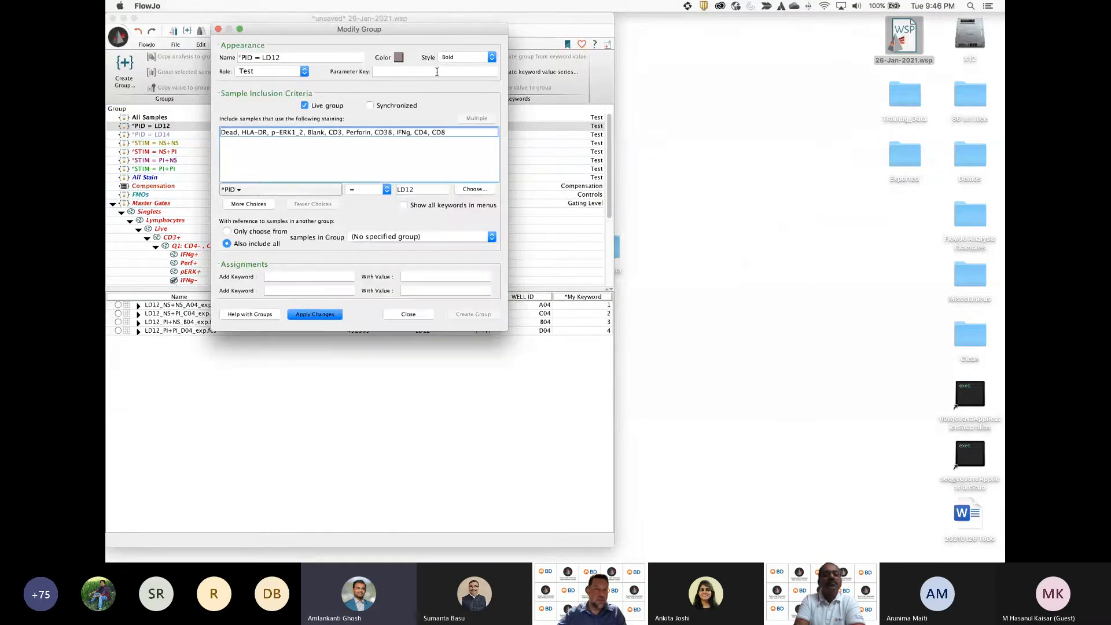
{"action": "left_click", "coordinate": [390, 72]}
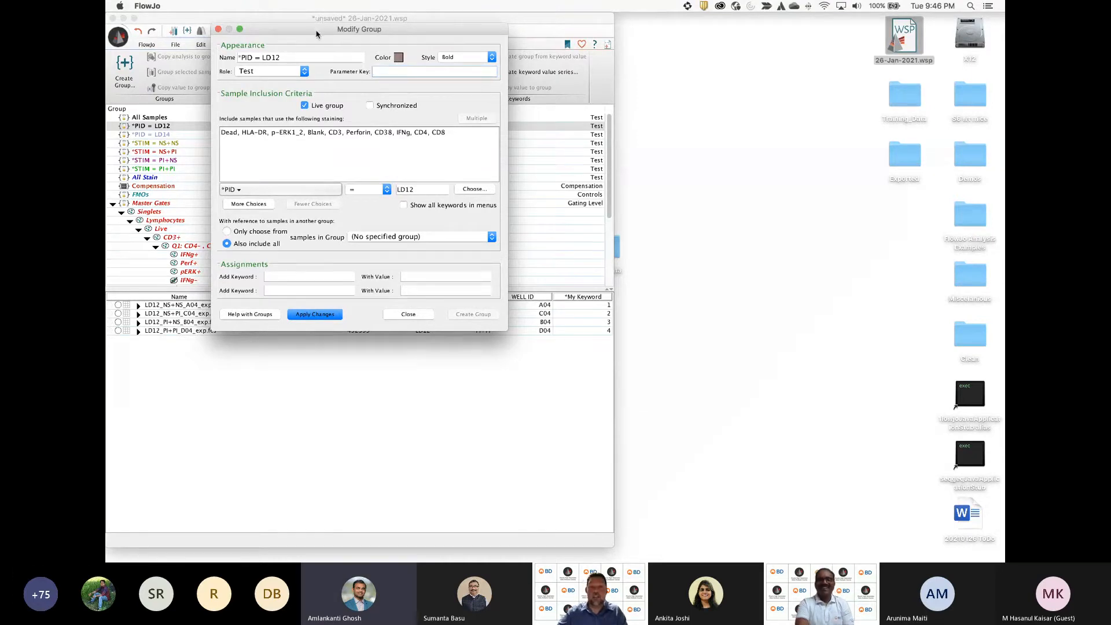
{"action": "left_click_drag", "start_coordinate": [317, 29], "coordinate": [722, 22]}
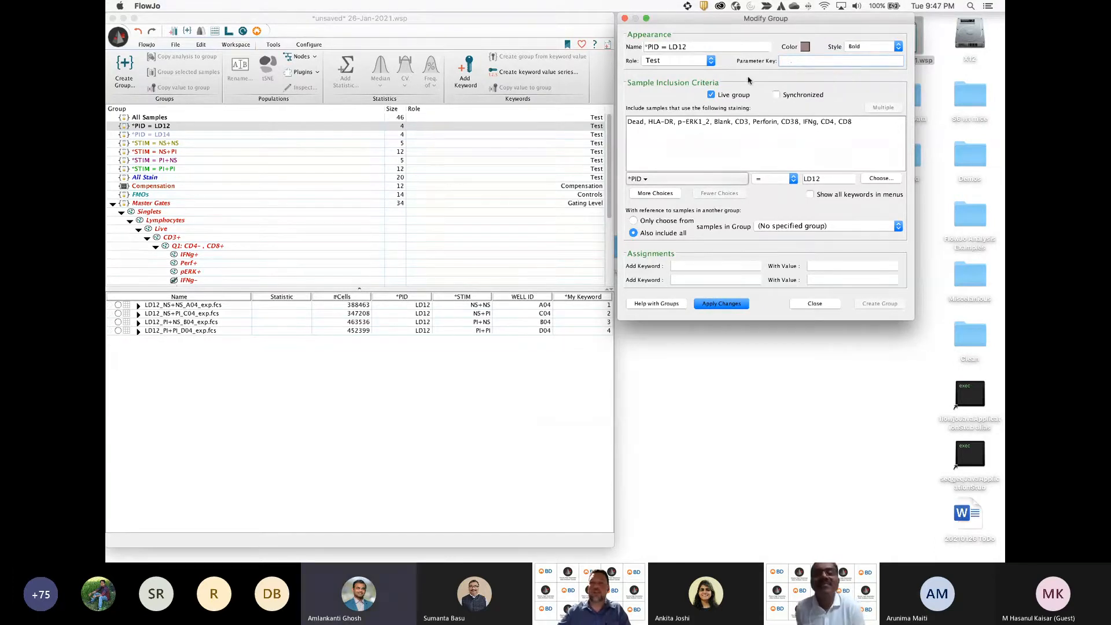
{"action": "left_click", "coordinate": [624, 18]}
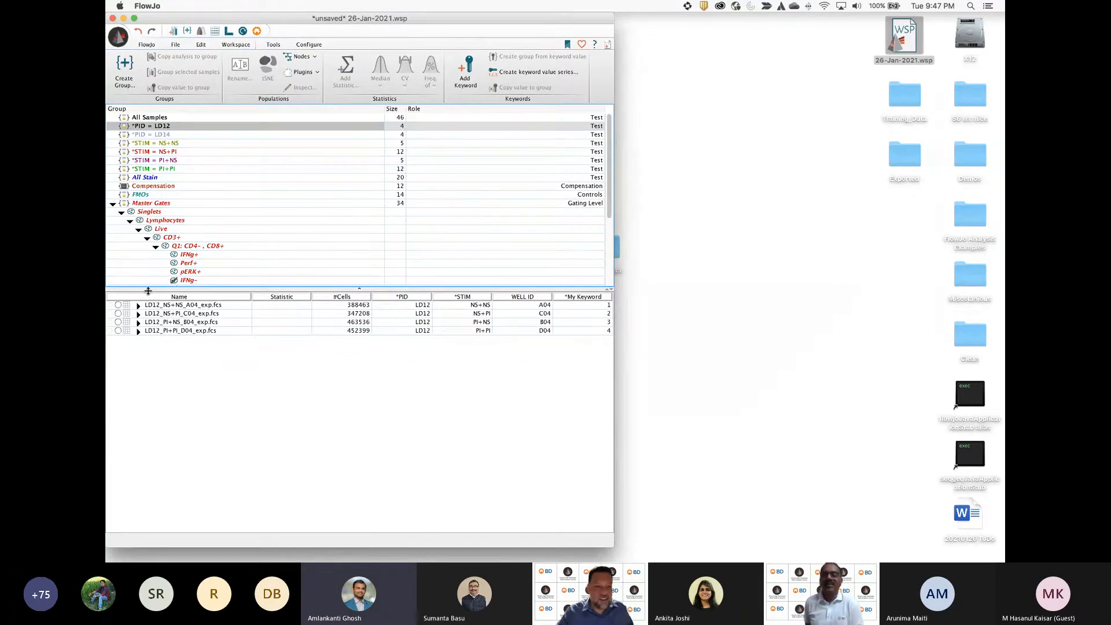
View the ungated plot of LD12_NS+NS_A04 and the Master Gates group settings, closing both without changes
{"action": "double_click", "coordinate": [174, 307]}
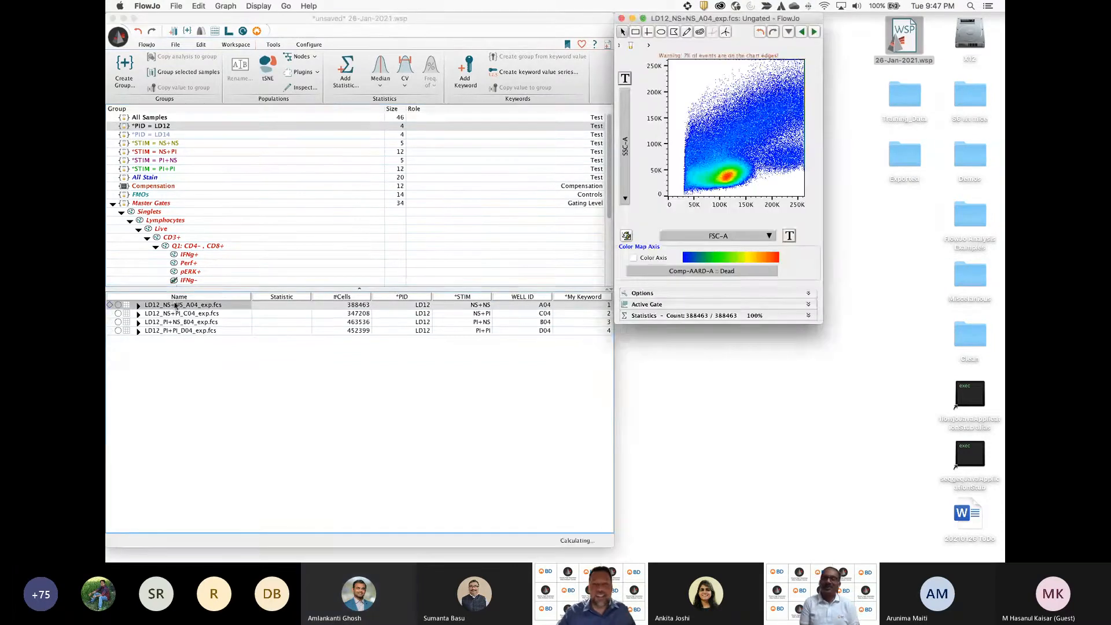
{"action": "left_click", "coordinate": [625, 21]}
{"action": "double_click", "coordinate": [152, 203]}
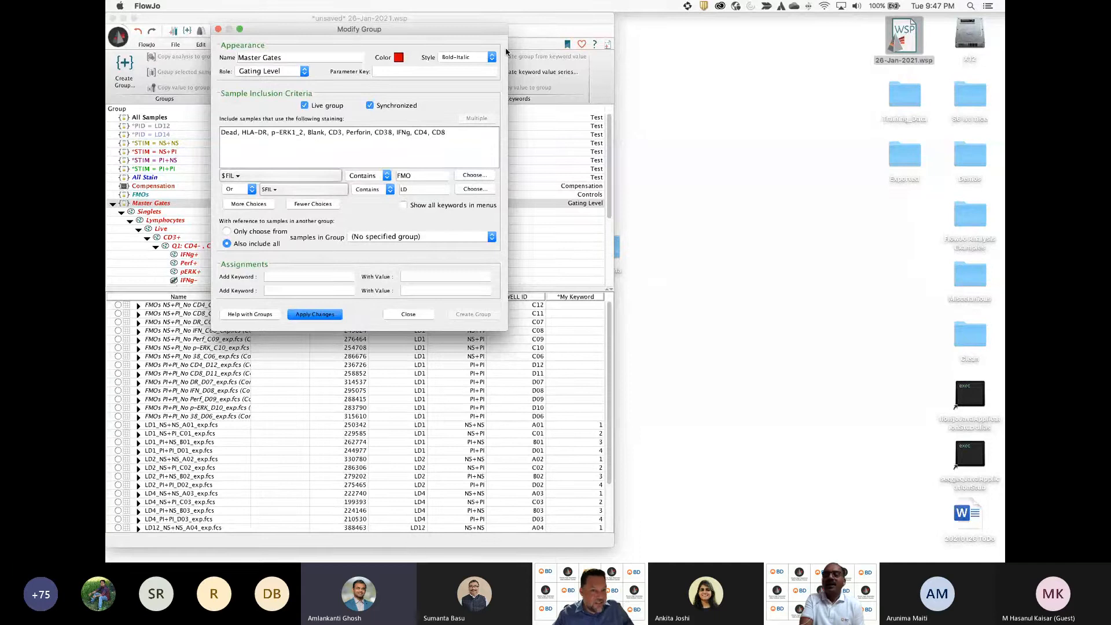
{"action": "left_click", "coordinate": [218, 29]}
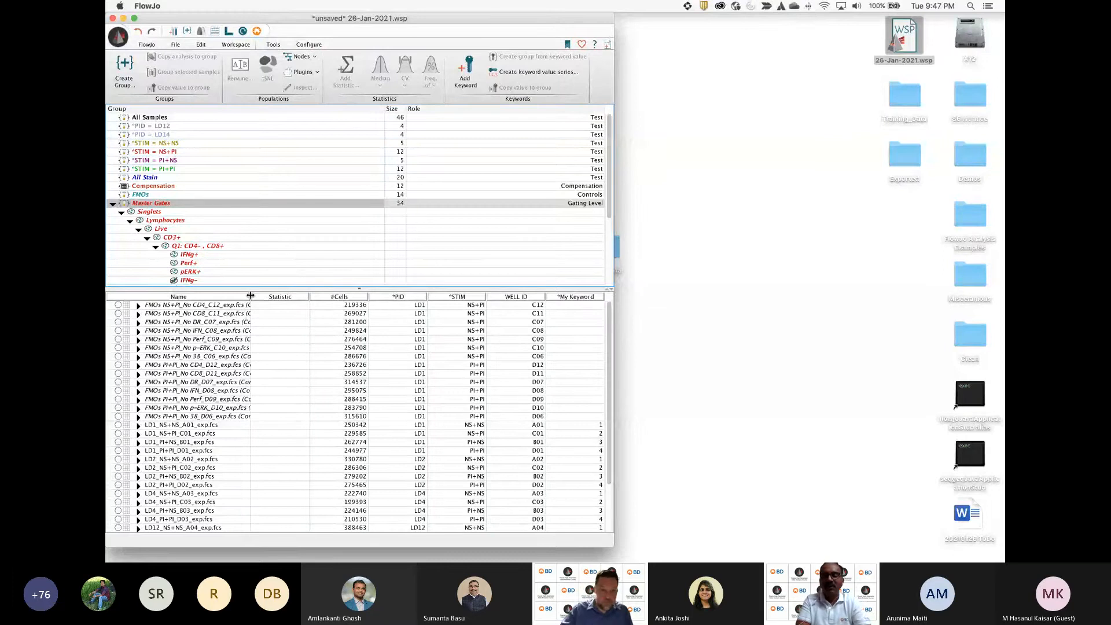
Widen the sample list's Name column and delete the pERKpos population from LD1_NS+NS_A01_exp.fcs
{"action": "left_click_drag", "start_coordinate": [251, 297], "coordinate": [308, 298]}
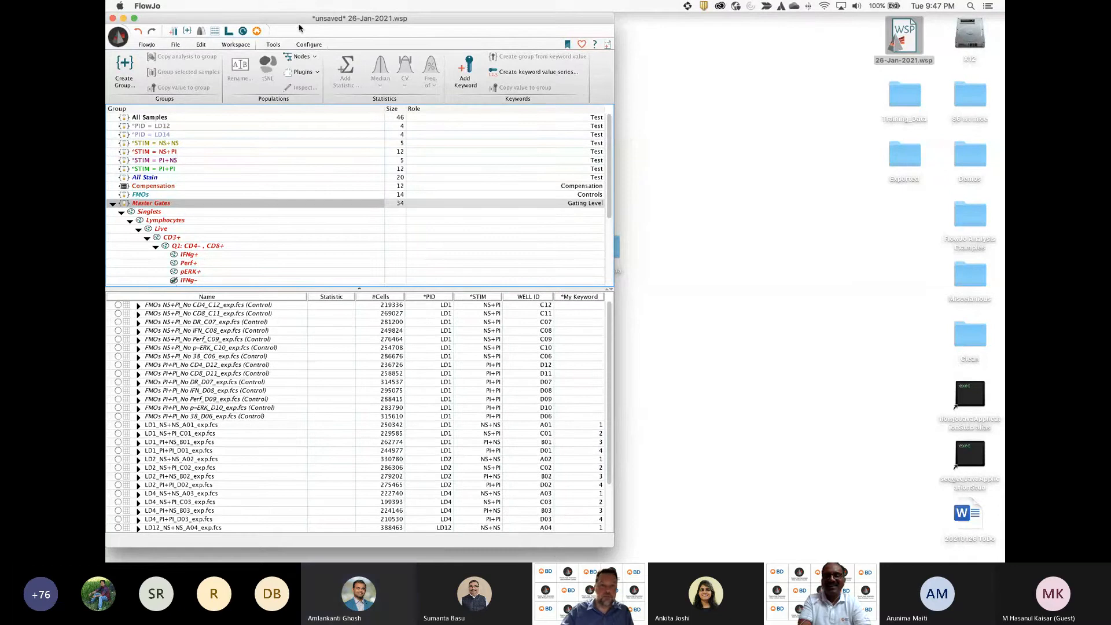
{"action": "left_click", "coordinate": [663, 299]}
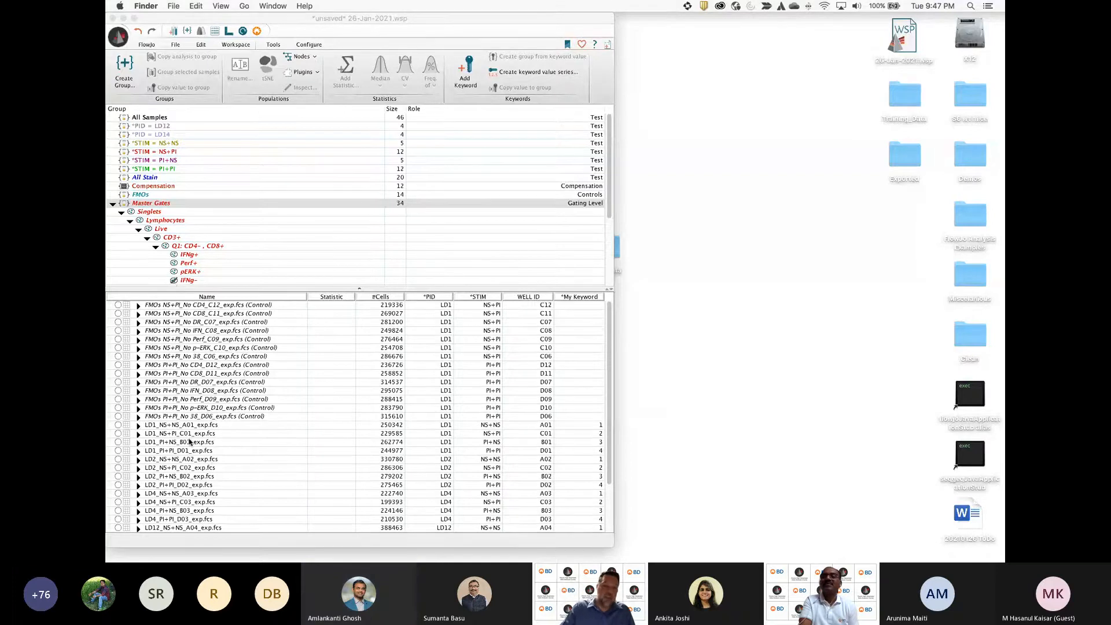
{"action": "left_click", "coordinate": [138, 425]}
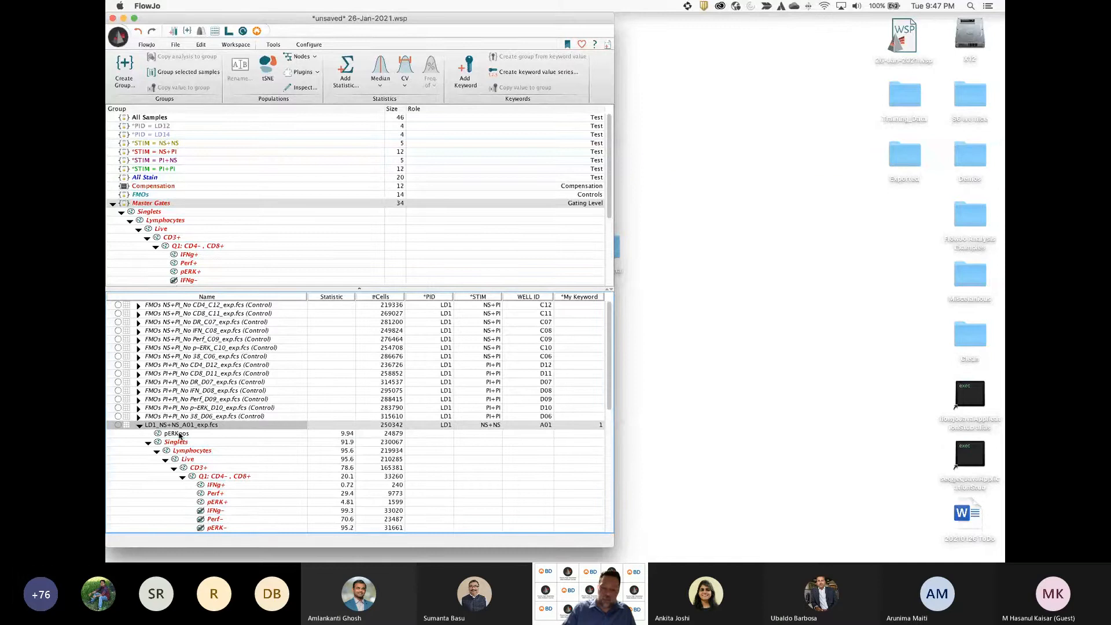
{"action": "scroll", "coordinate": [218, 417], "scroll_direction": "down", "scroll_amount": 2}
{"action": "key", "text": "Down"}
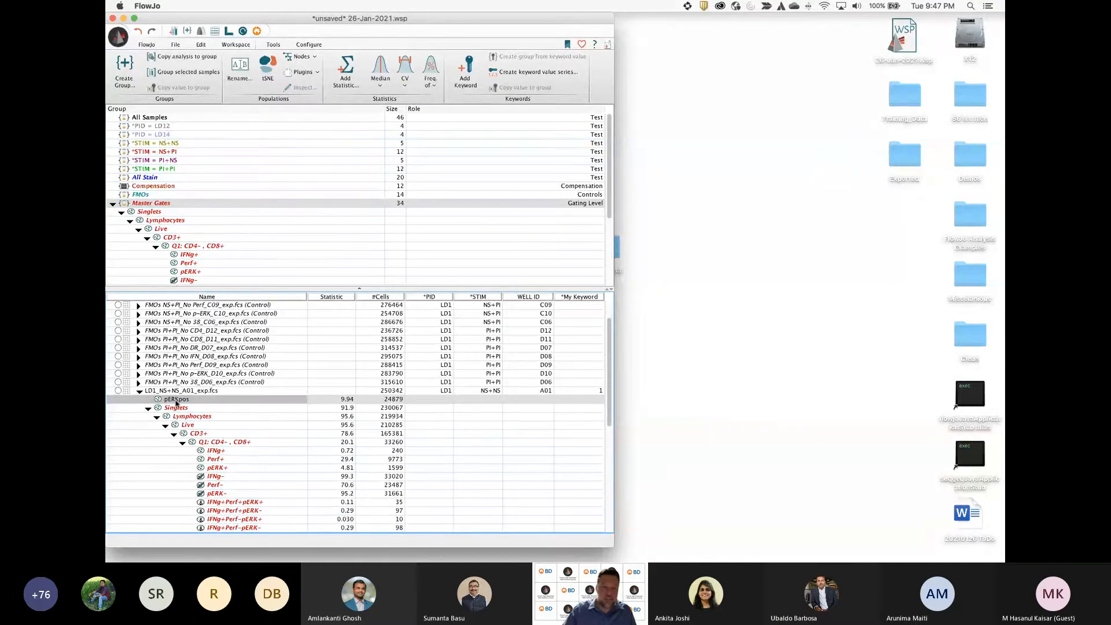
{"action": "key", "text": "Delete"}
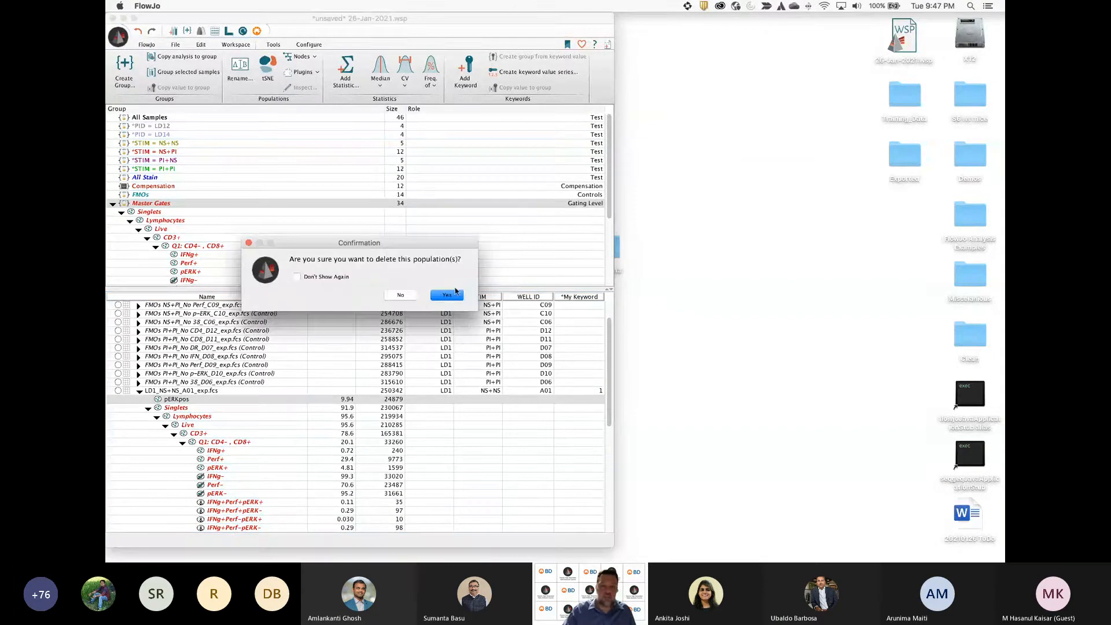
{"action": "key", "text": "Return"}
Open the Q1: CD4-, CD8+ plot of LD1_NS+NS_A01 and examine the pERK+ gate across samples through LD2_PI+PI_D02
{"action": "left_click_drag", "start_coordinate": [272, 288], "coordinate": [269, 220]}
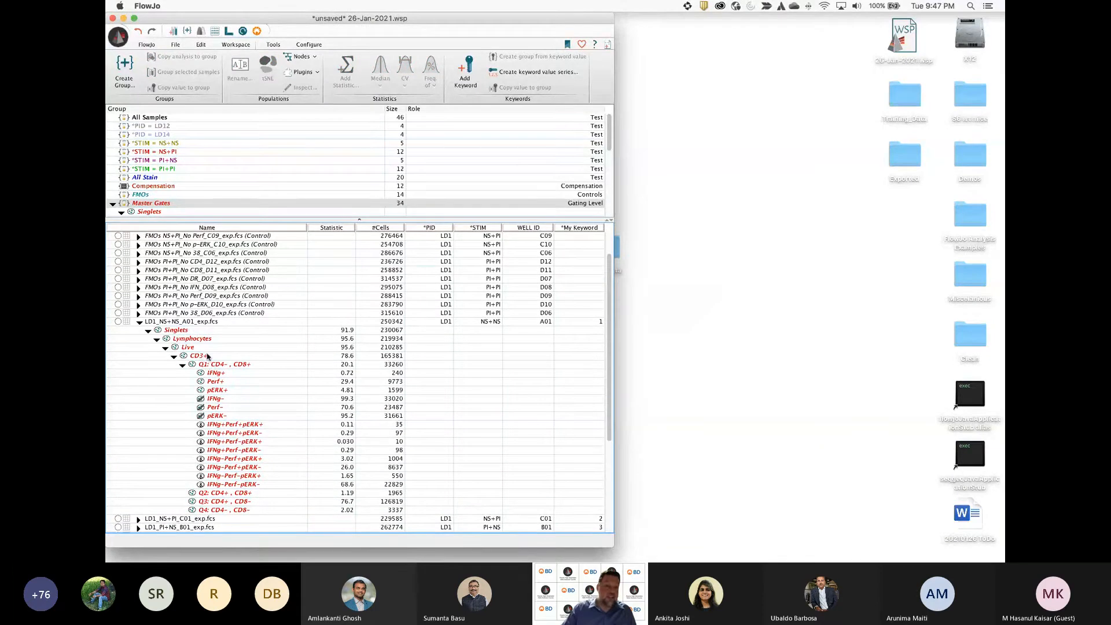
{"action": "double_click", "coordinate": [211, 365]}
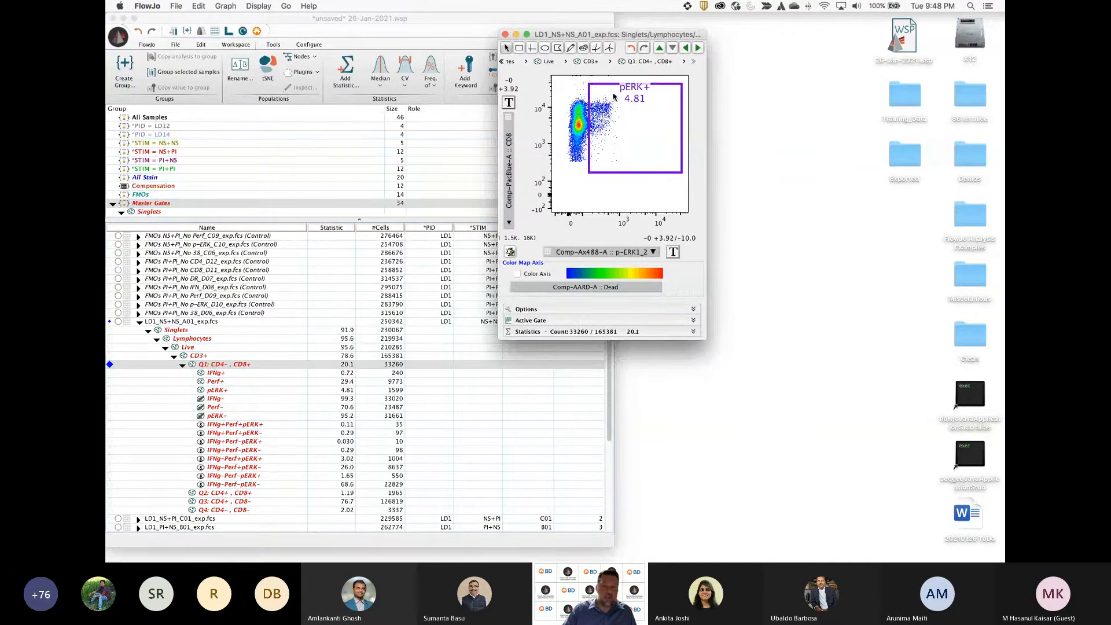
{"action": "left_click", "coordinate": [698, 48]}
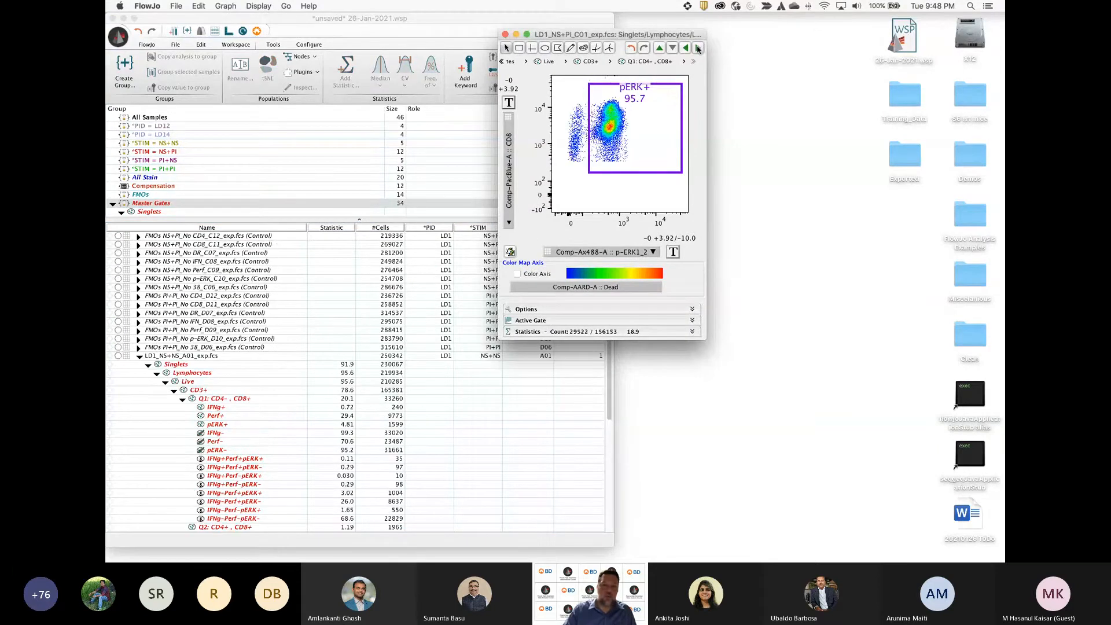
{"action": "left_click", "coordinate": [698, 48]}
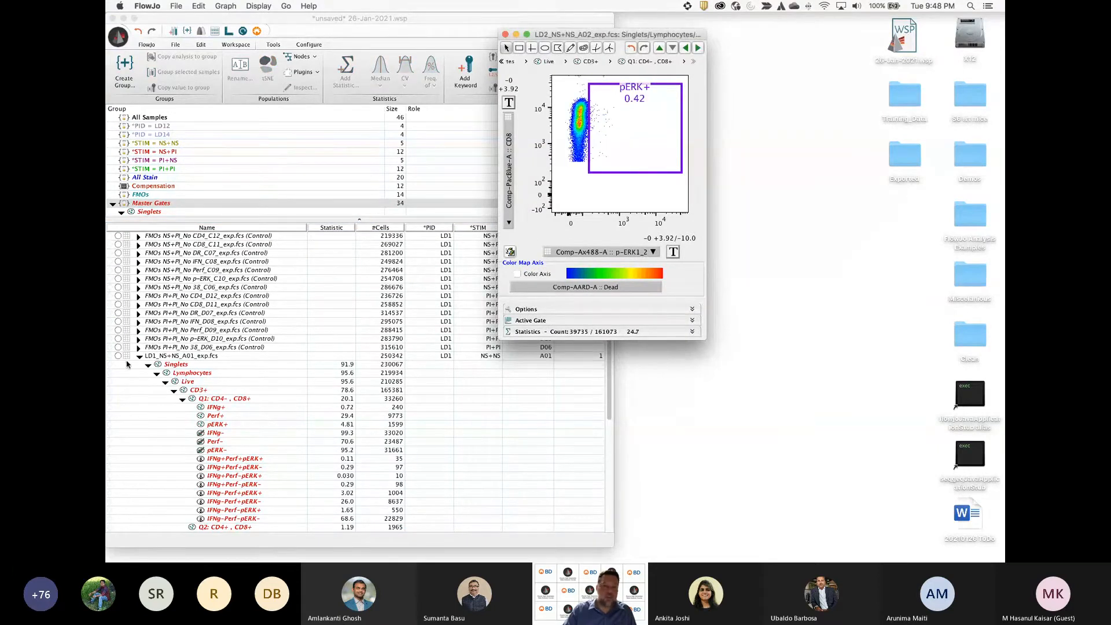
{"action": "left_click", "coordinate": [138, 357]}
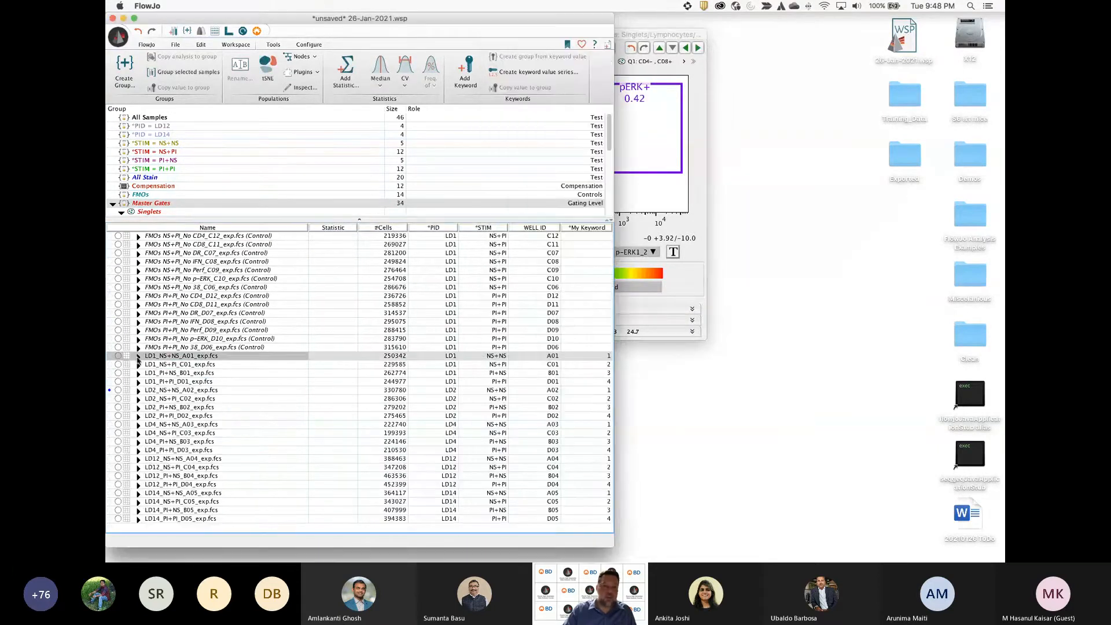
{"action": "left_click", "coordinate": [700, 81]}
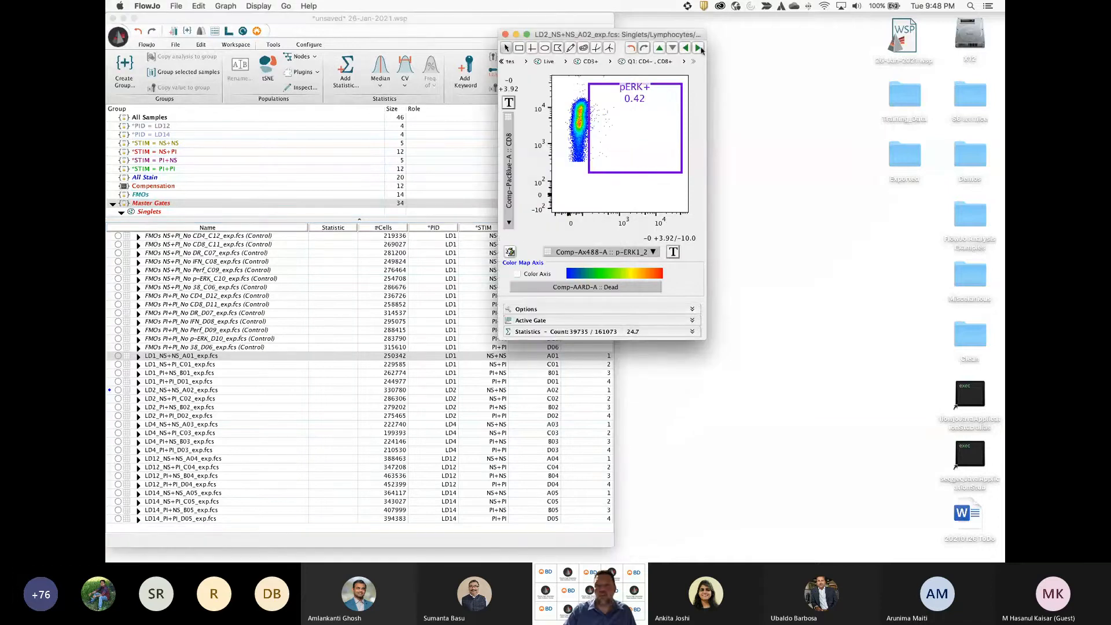
{"action": "left_click", "coordinate": [699, 48]}
{"action": "left_click", "coordinate": [699, 49]}
{"action": "left_click", "coordinate": [698, 48]}
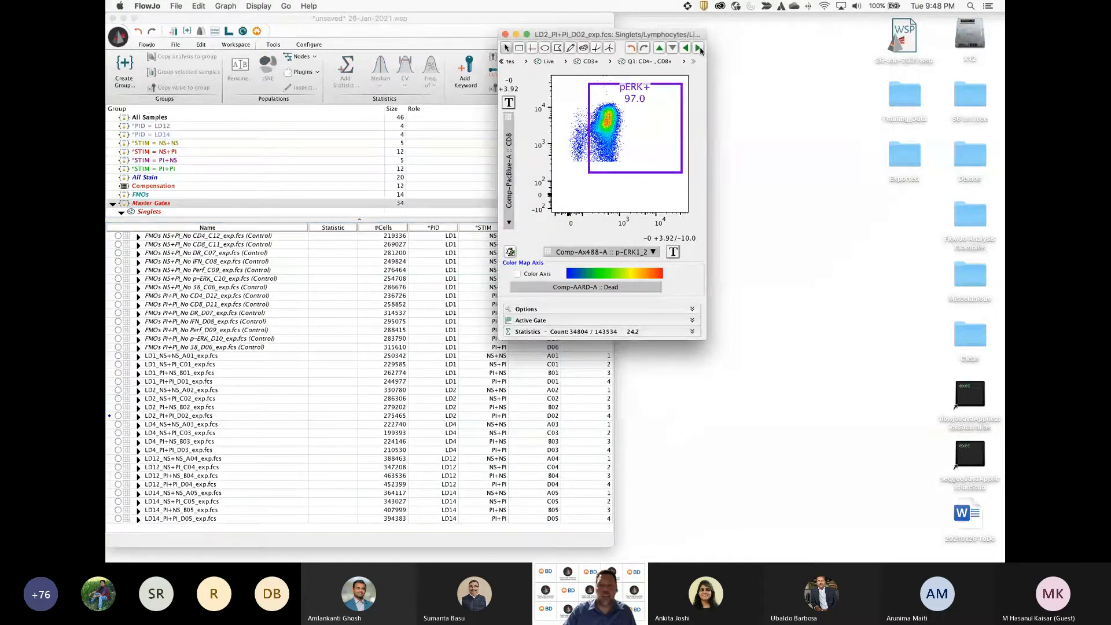
Check the Synchronized option in the Master Gates group settings and close them without applying changes
{"action": "double_click", "coordinate": [148, 203]}
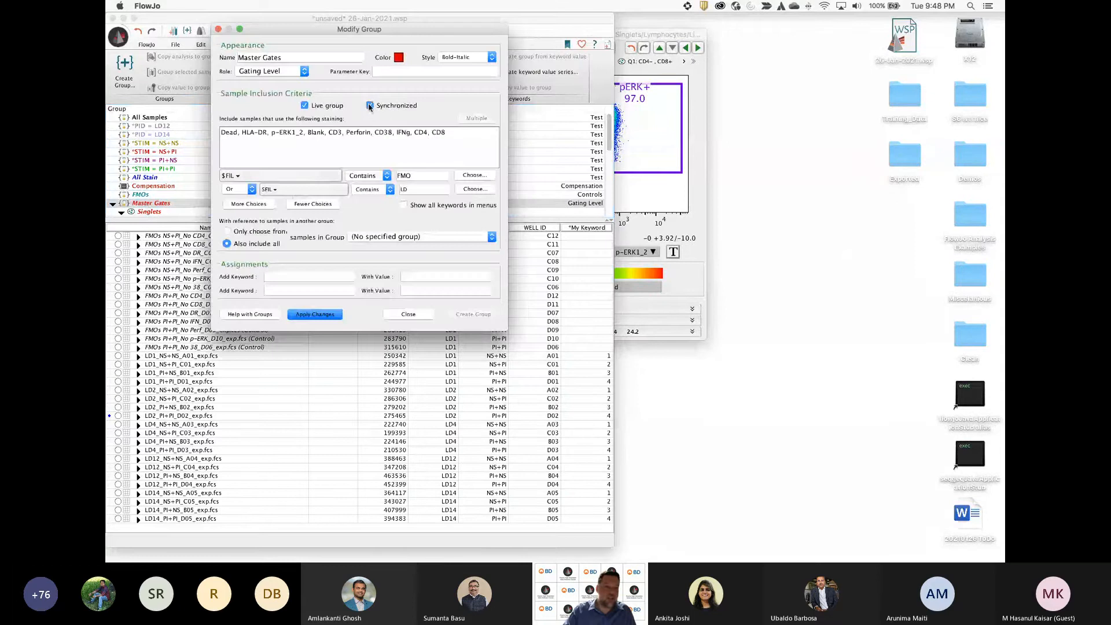
{"action": "left_click", "coordinate": [370, 107]}
{"action": "left_click", "coordinate": [218, 29]}
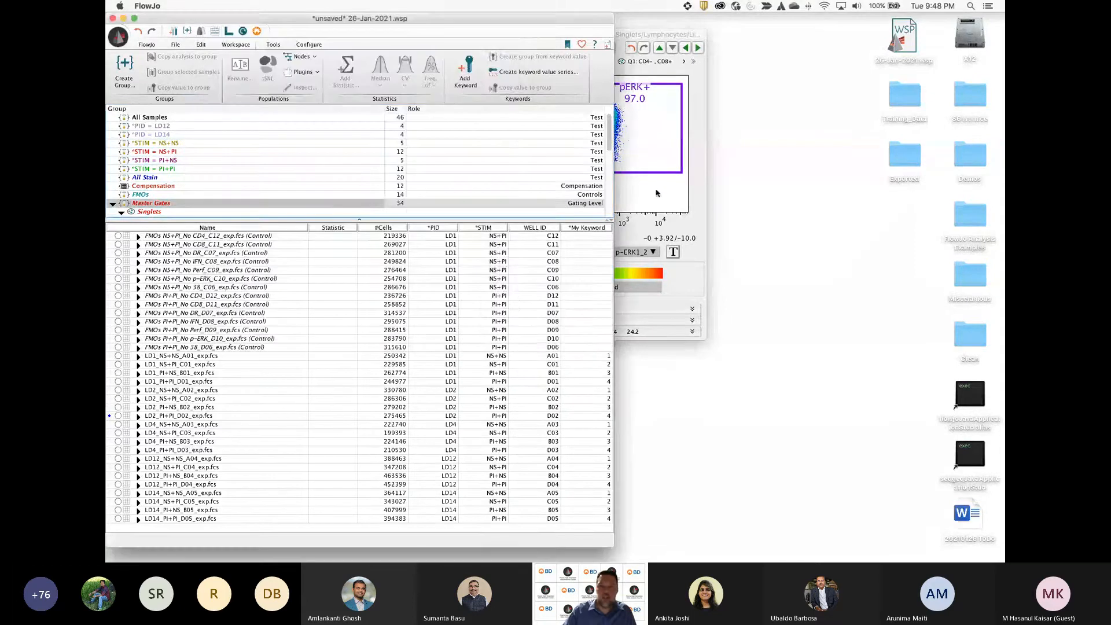
Shift the pERK+ gate slightly on the LD2_PI+PI_D02 plot, then expand that sample's populations and close the plot
{"action": "left_click", "coordinate": [626, 155]}
{"action": "left_click_drag", "start_coordinate": [626, 155], "coordinate": [625, 150]}
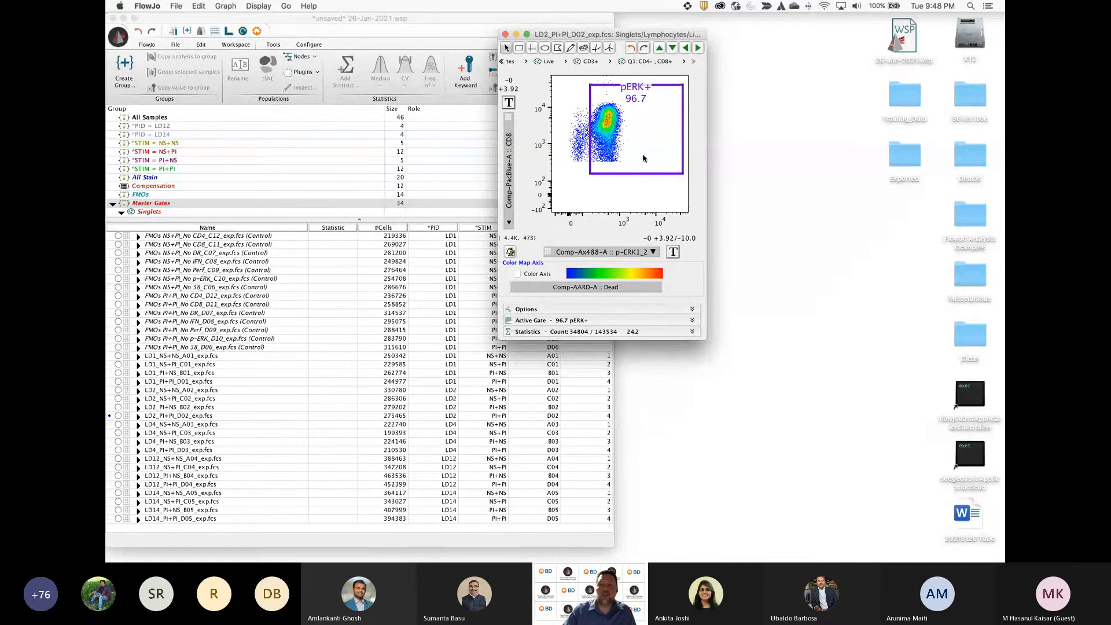
{"action": "left_click", "coordinate": [139, 416]}
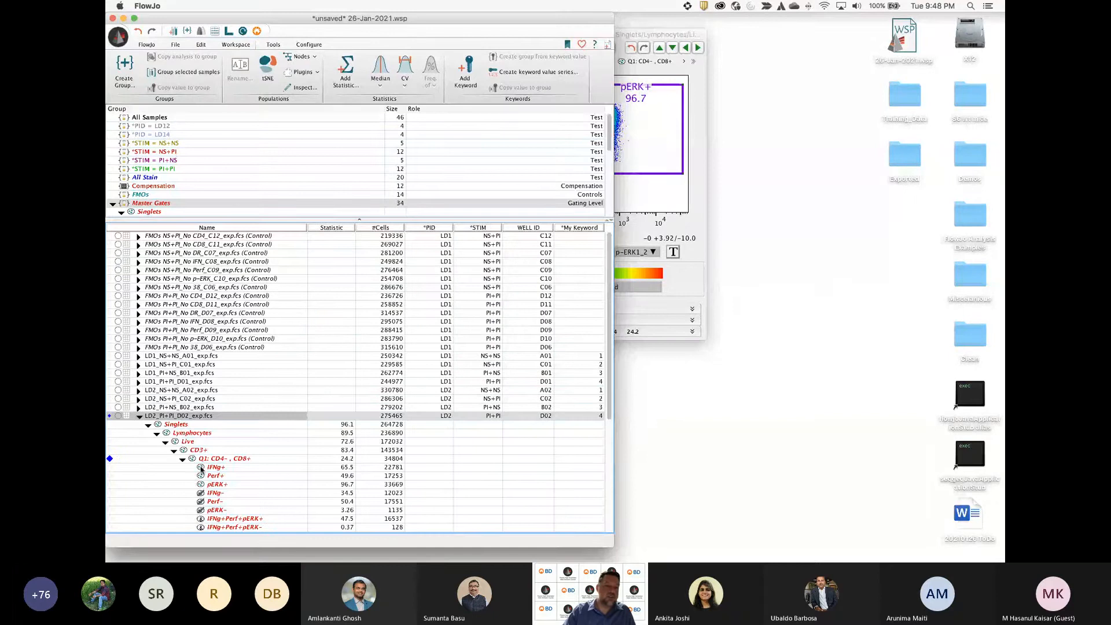
{"action": "left_click", "coordinate": [698, 230]}
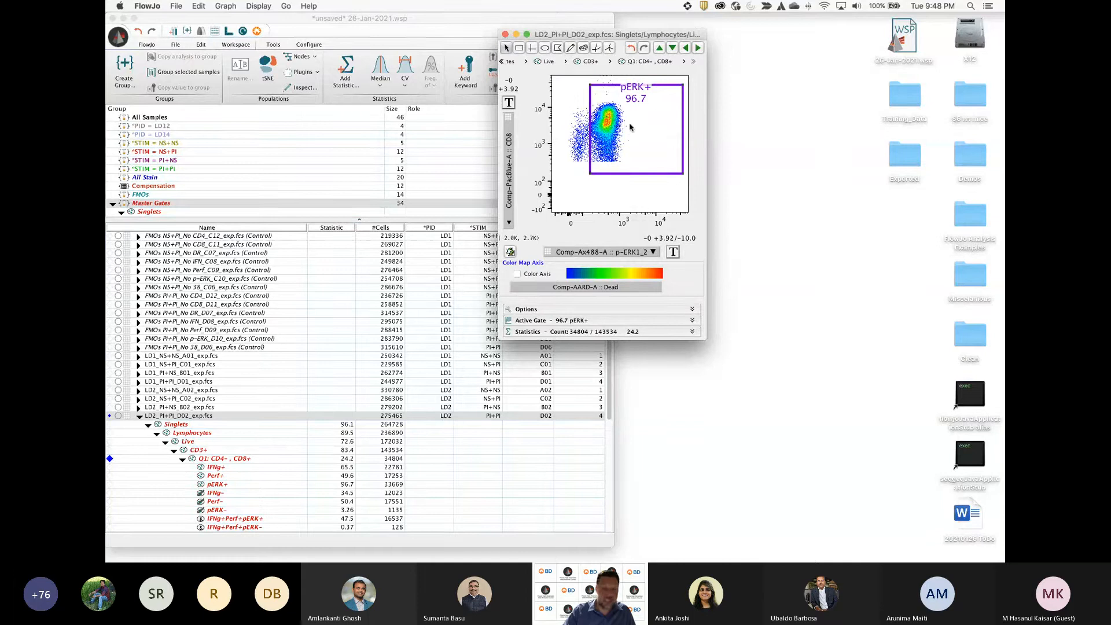
{"action": "left_click_drag", "start_coordinate": [506, 37], "coordinate": [507, 36]}
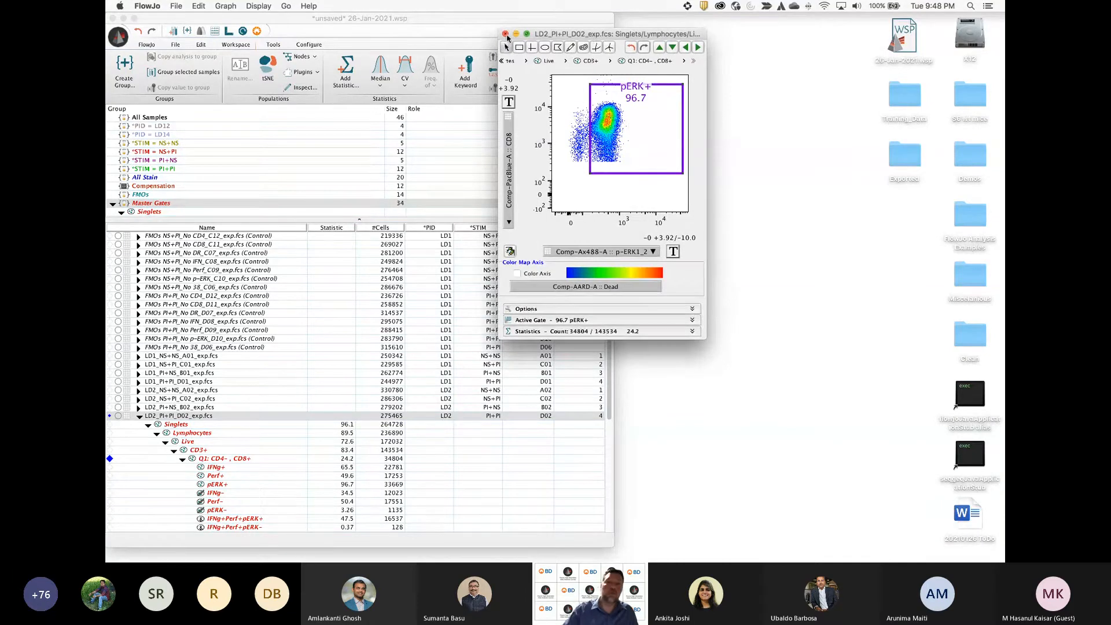
{"action": "left_click", "coordinate": [506, 35]}
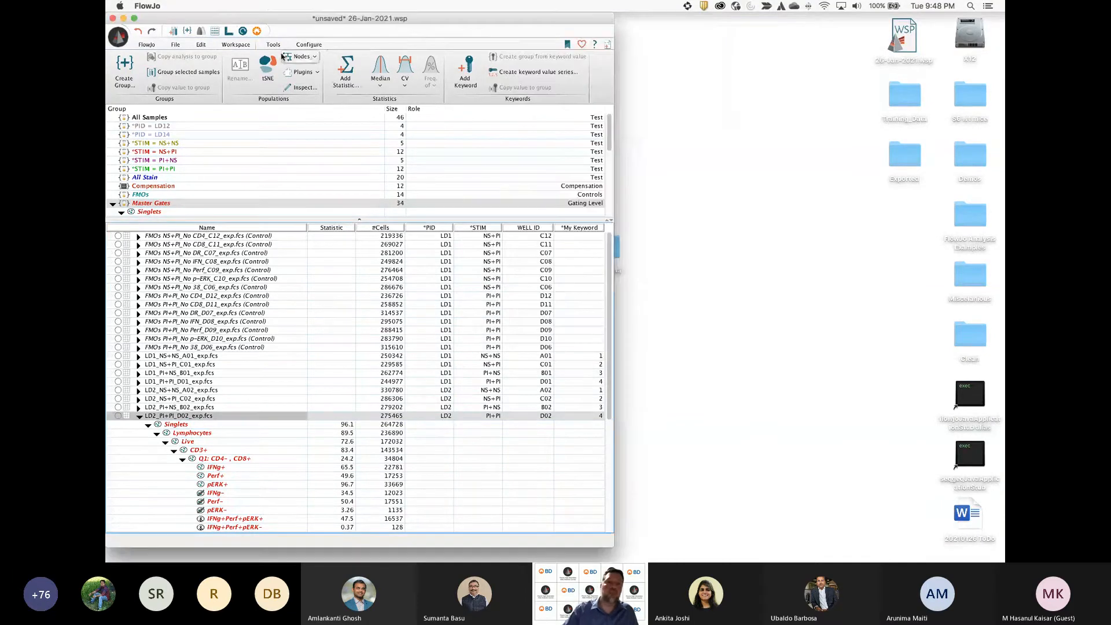
Open the Layout Editor, then reposition and enlarge its window so the workspace populations remain accessible
{"action": "left_click", "coordinate": [228, 32]}
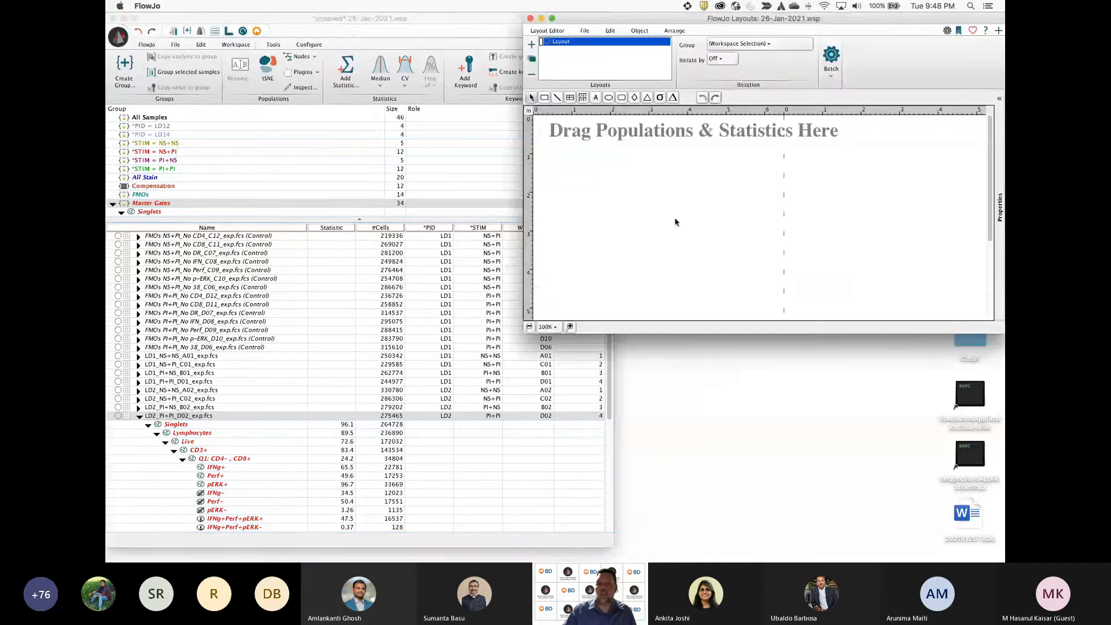
{"action": "left_click_drag", "start_coordinate": [836, 27], "coordinate": [721, 44]}
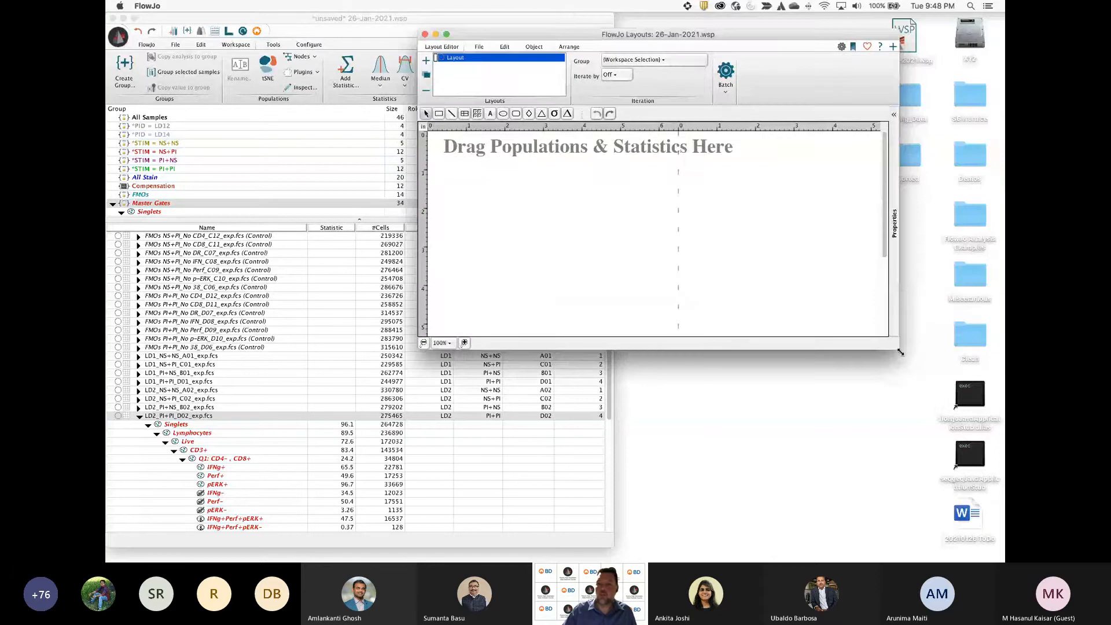
{"action": "left_click_drag", "start_coordinate": [903, 355], "coordinate": [958, 428]}
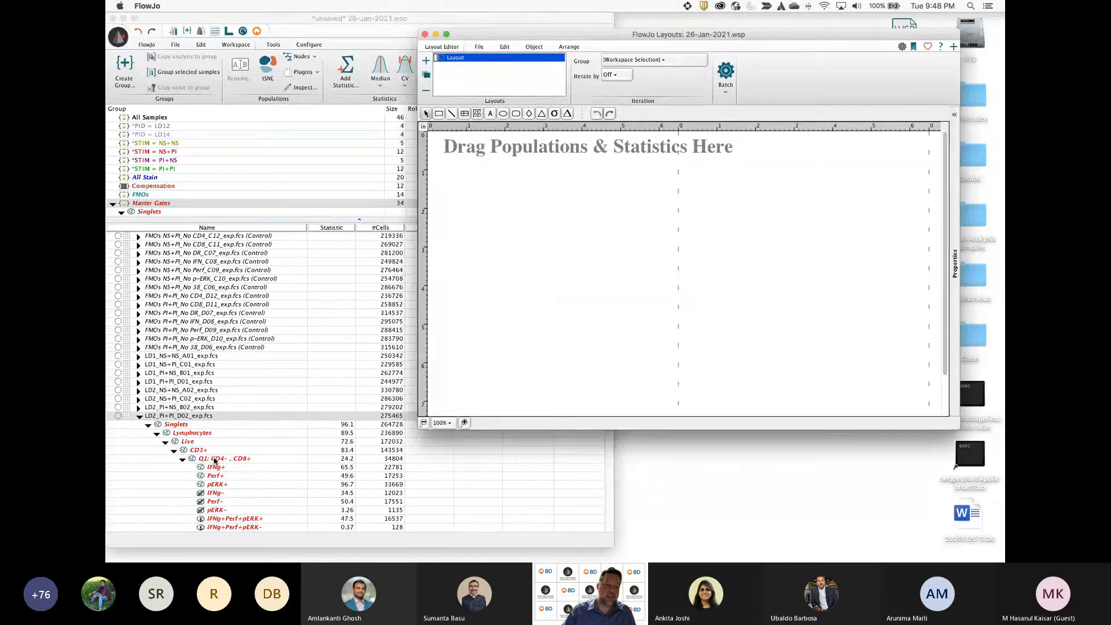
Copy the CD4 versus CD8 plot of LD2_PI+PI_D02's CD3+ population to the layout, then delete it there
{"action": "left_click", "coordinate": [213, 459]}
{"action": "double_click", "coordinate": [200, 450]}
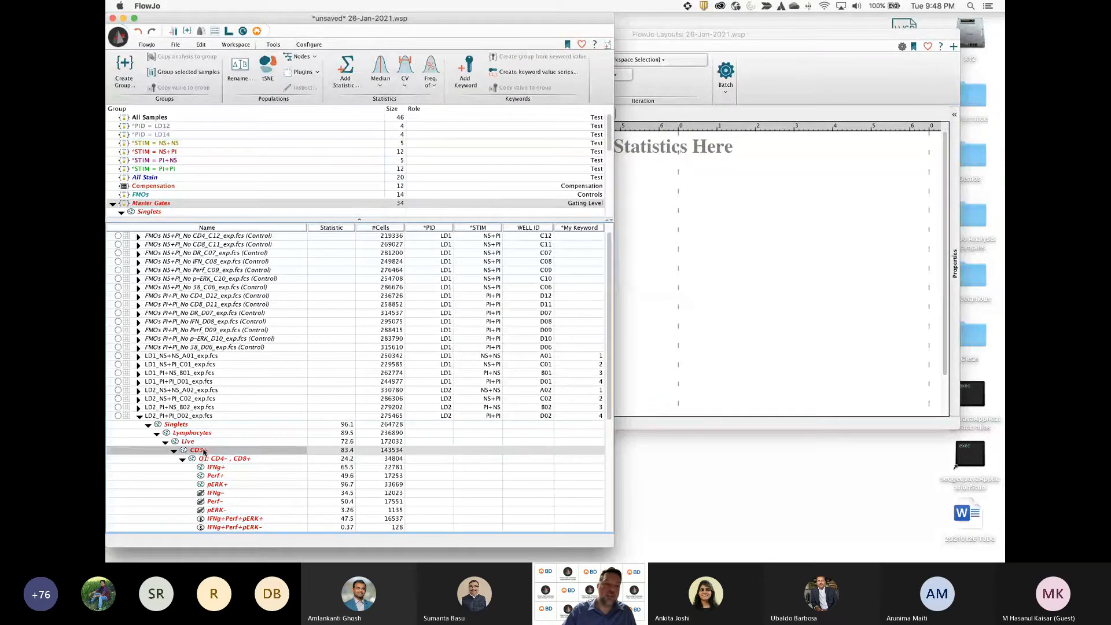
{"action": "mouse_move", "coordinate": [477, 143]}
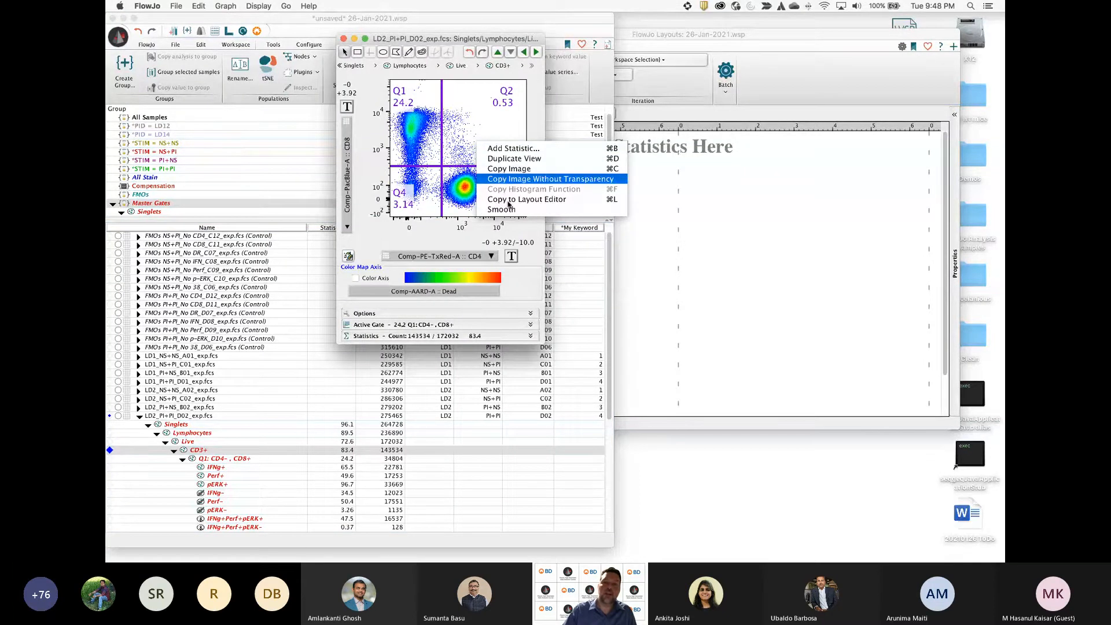
{"action": "left_click", "coordinate": [509, 199]}
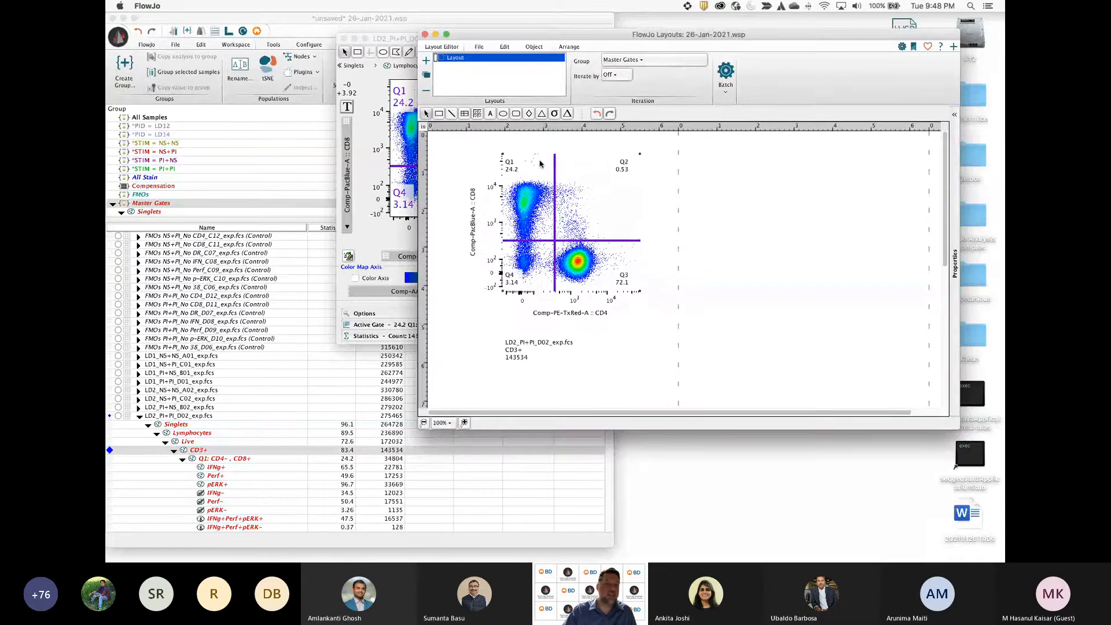
{"action": "left_click", "coordinate": [620, 224]}
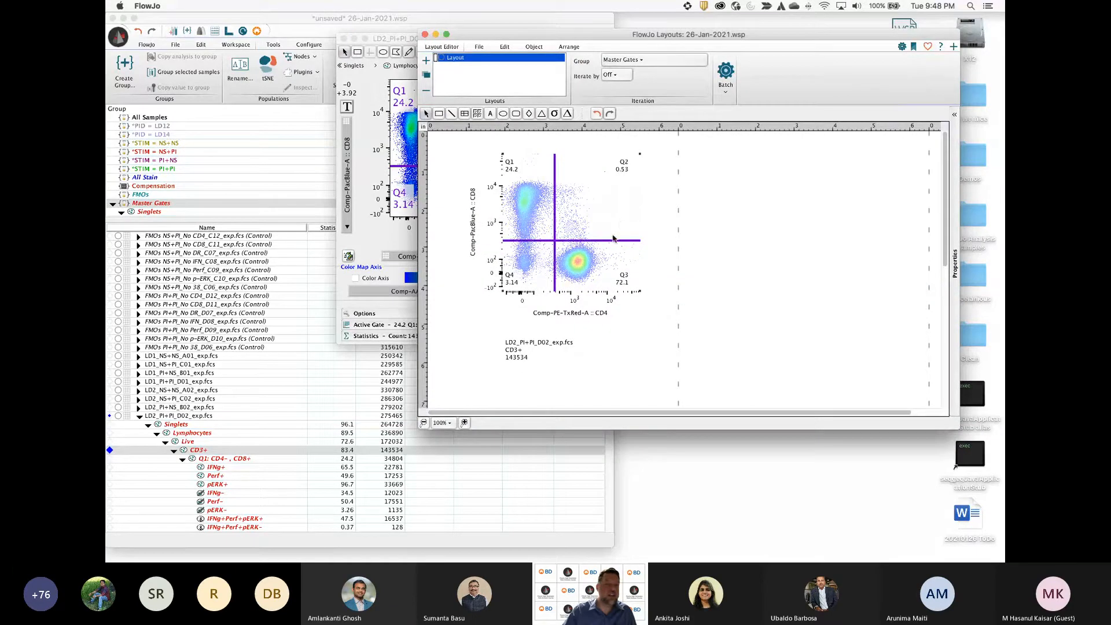
{"action": "key", "text": "Delete"}
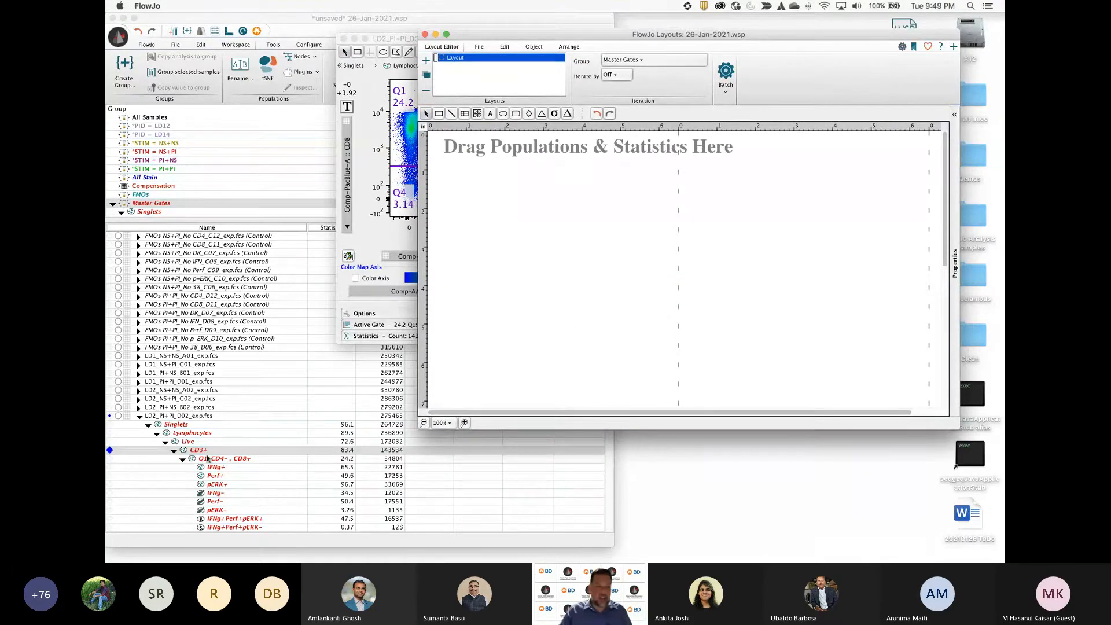
Place the CD3+ population of LD2_PI+PI_D02 on the layout and move its plot to the first page's upper-left area
{"action": "left_click_drag", "start_coordinate": [198, 452], "coordinate": [751, 240]}
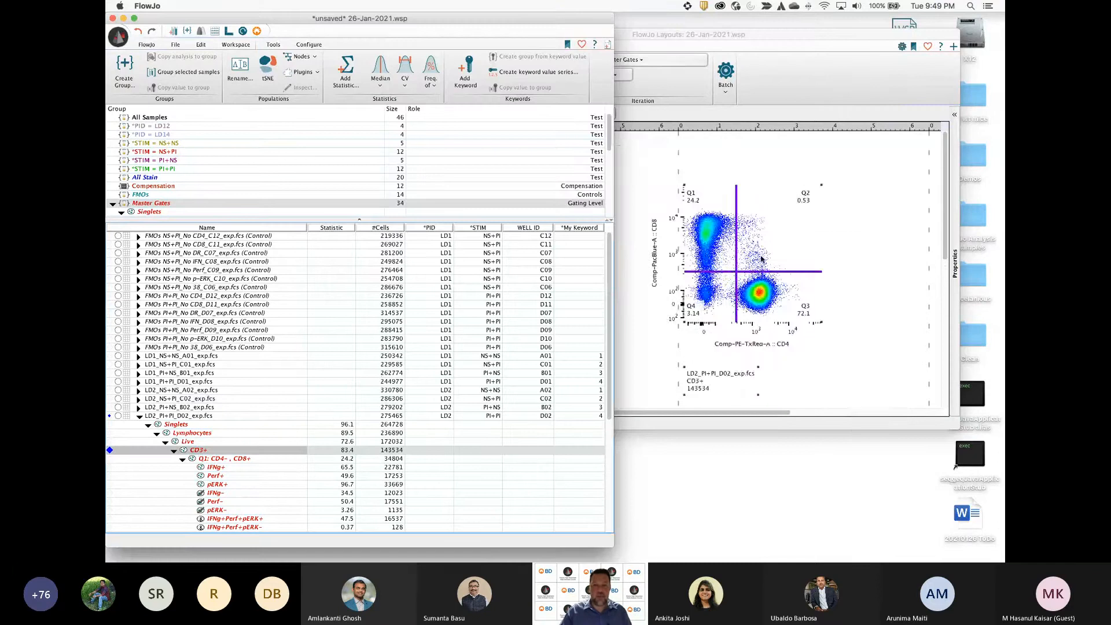
{"action": "left_click_drag", "start_coordinate": [684, 241], "coordinate": [519, 239]}
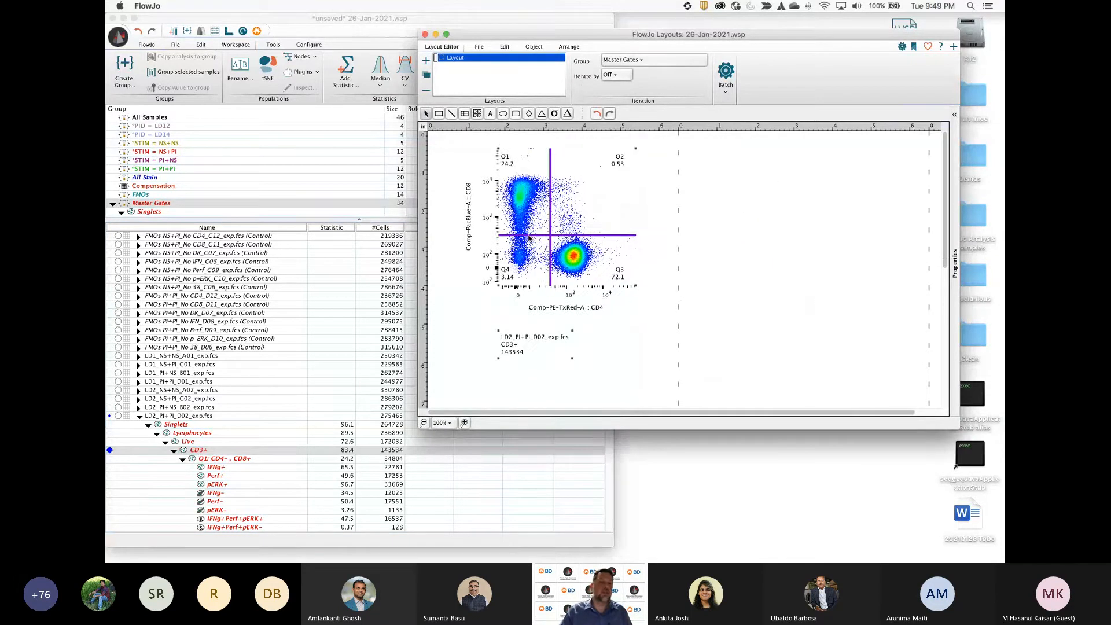
{"action": "left_click_drag", "start_coordinate": [533, 237], "coordinate": [507, 239]}
{"action": "left_click_drag", "start_coordinate": [529, 196], "coordinate": [531, 199]}
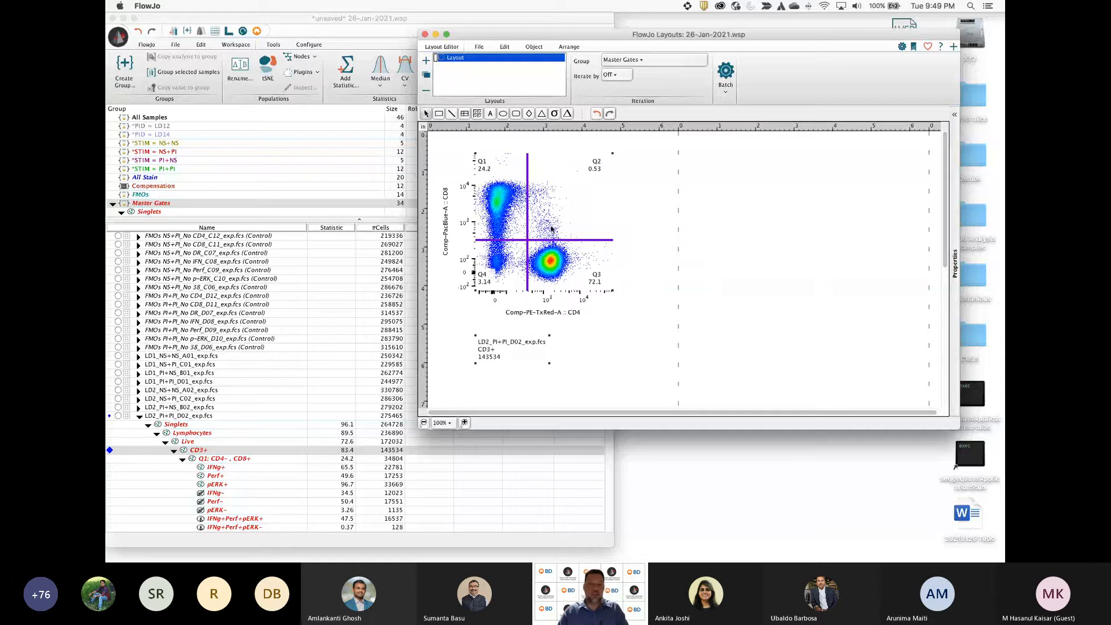
Try to add the graph from the reopened CD3+ plot window to the layout, and undo the plot placement
{"action": "double_click", "coordinate": [203, 449]}
{"action": "left_click_drag", "start_coordinate": [408, 171], "coordinate": [689, 241]}
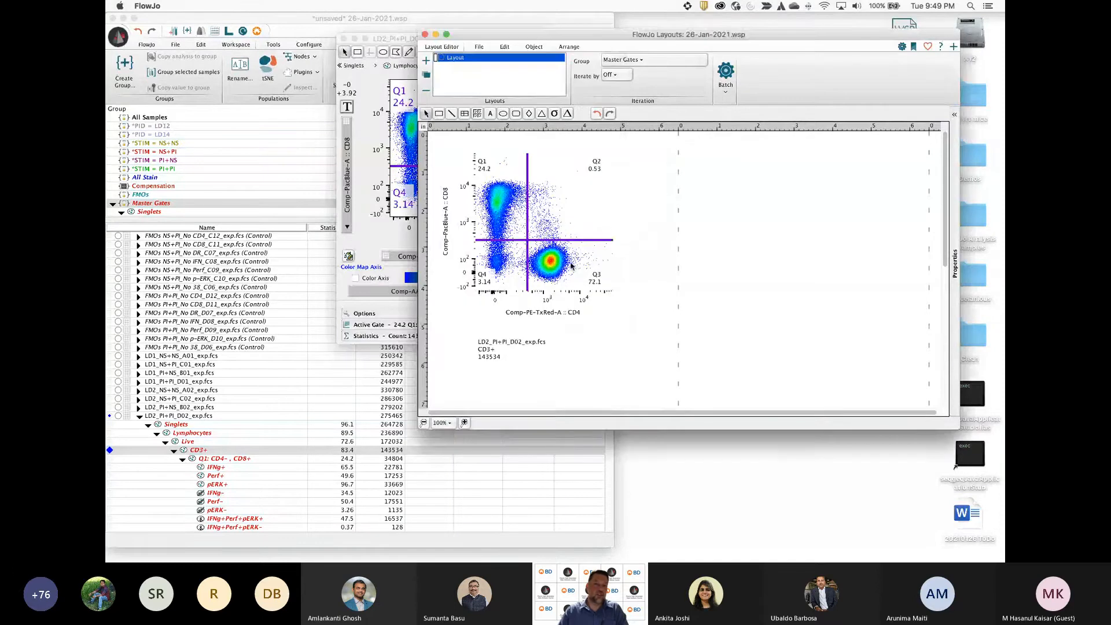
{"action": "key", "text": "super+z"}
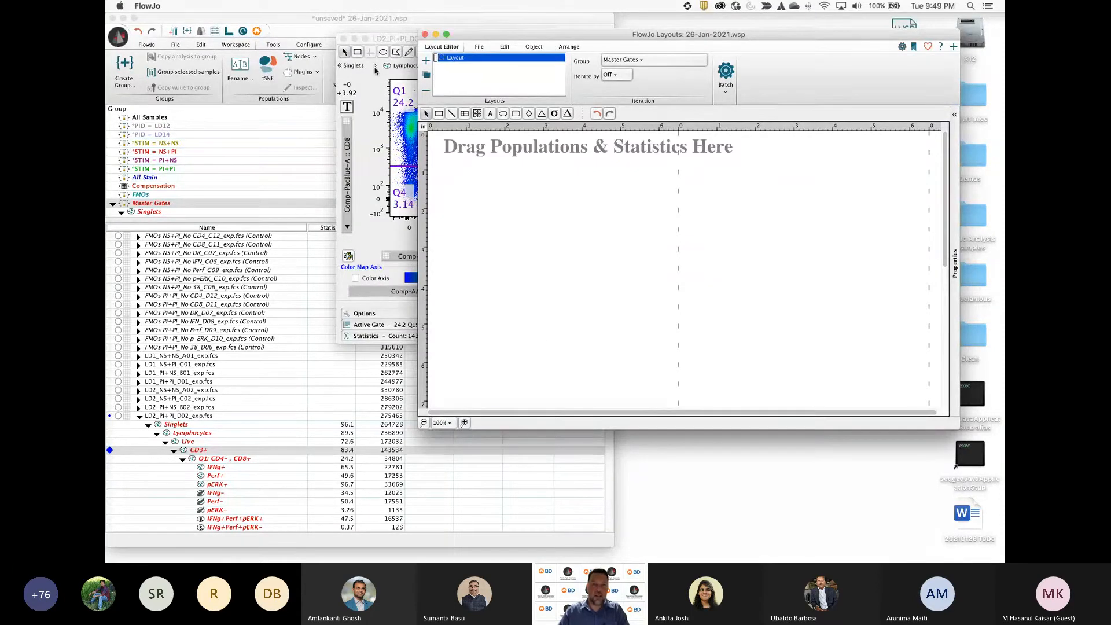
Place the pERK+ population of LD2_PI+PI_D02 in the first page's upper-left area and show adjunct histograms on its plot
{"action": "left_click", "coordinate": [320, 156]}
{"action": "left_click_drag", "start_coordinate": [251, 486], "coordinate": [584, 219]}
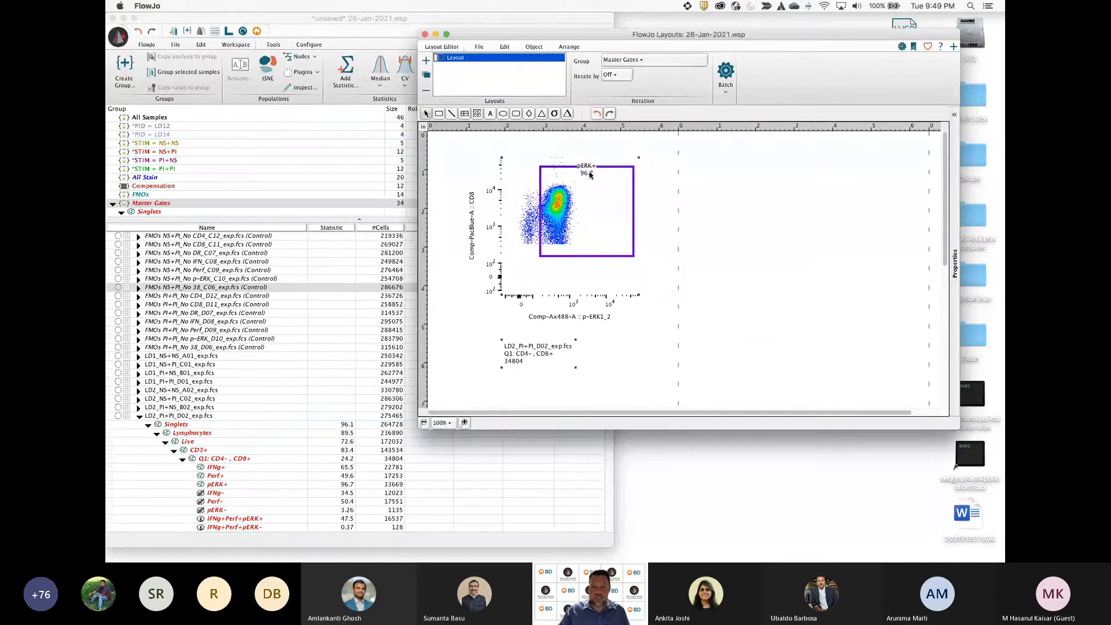
{"action": "left_click_drag", "start_coordinate": [576, 263], "coordinate": [551, 252]}
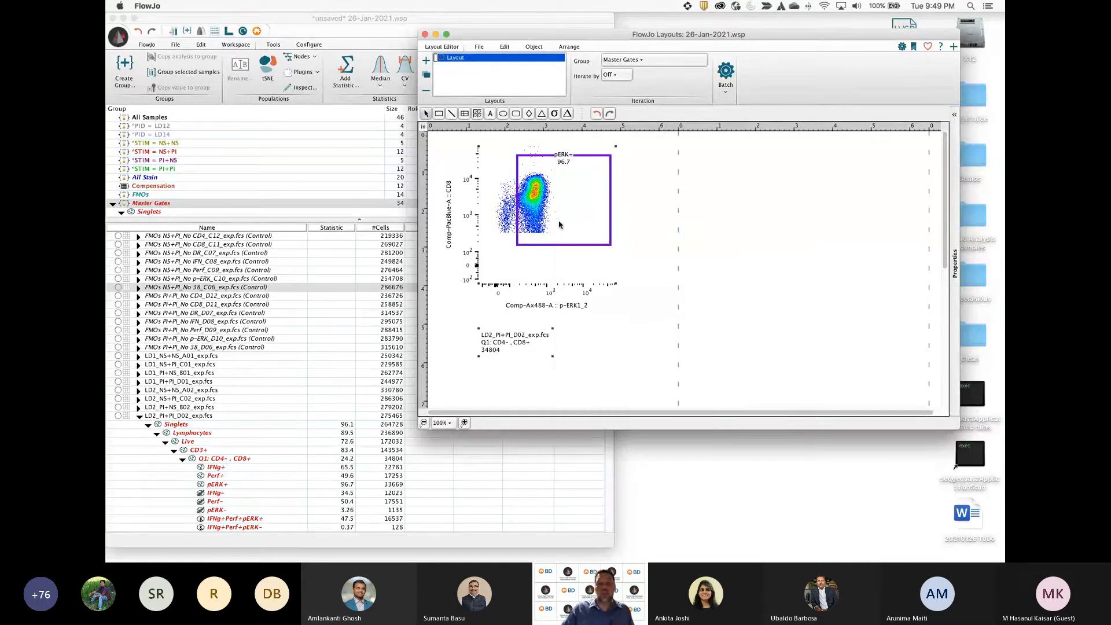
{"action": "right_click", "coordinate": [560, 225]}
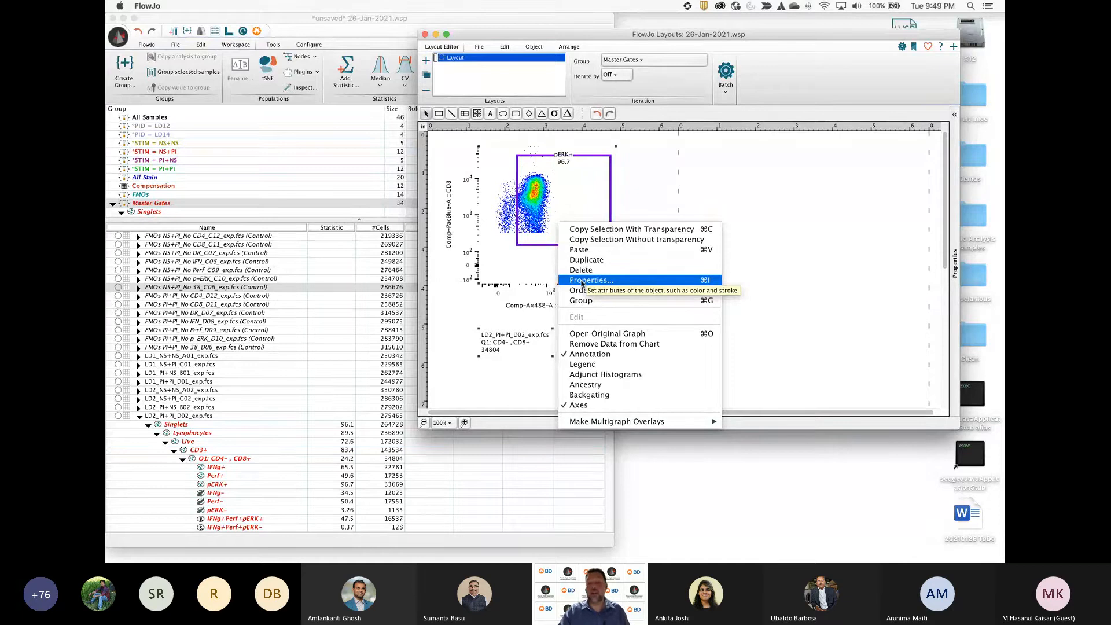
{"action": "left_click", "coordinate": [601, 375]}
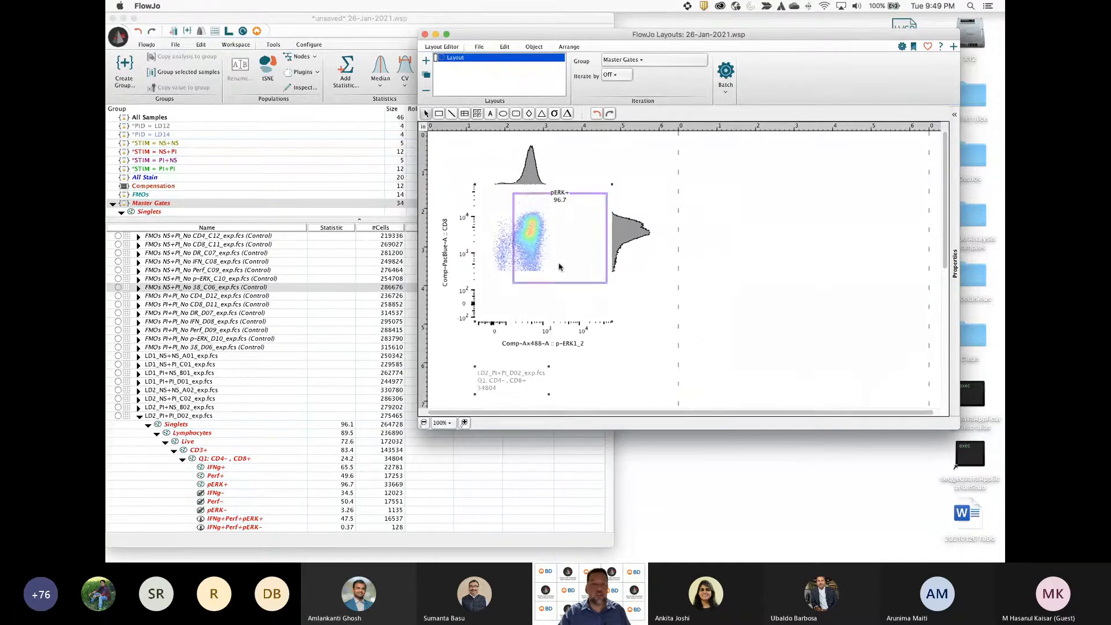
Show the ancestry of the pERK+ plot and move the column of ancestry plots closer to it
{"action": "right_click", "coordinate": [548, 254]}
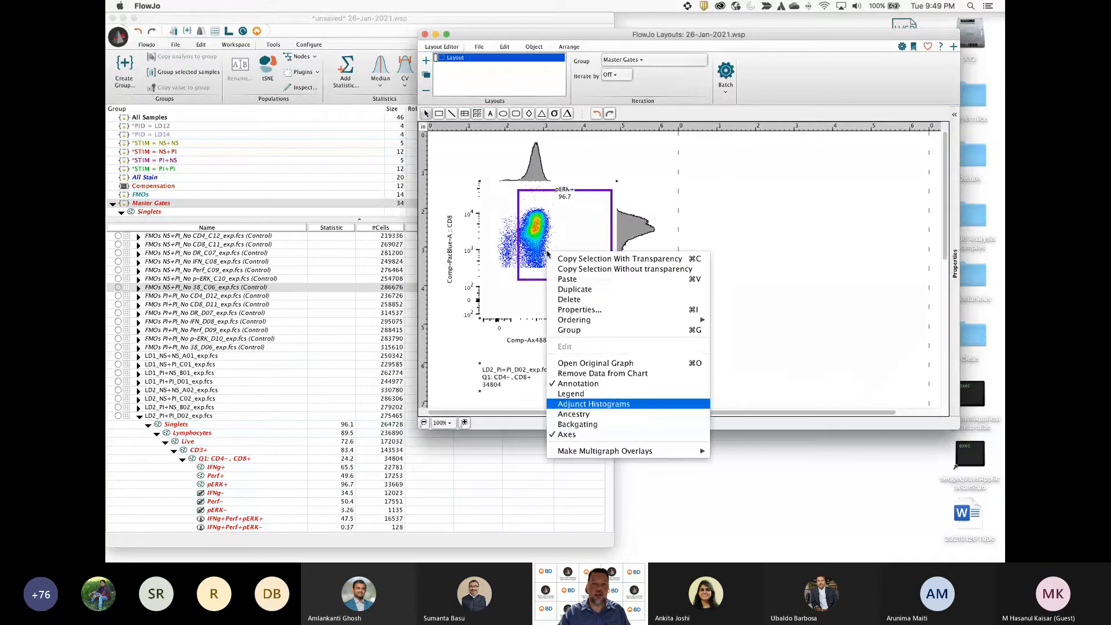
{"action": "left_click", "coordinate": [588, 415]}
{"action": "scroll", "coordinate": [738, 318], "scroll_direction": "down", "scroll_amount": 4}
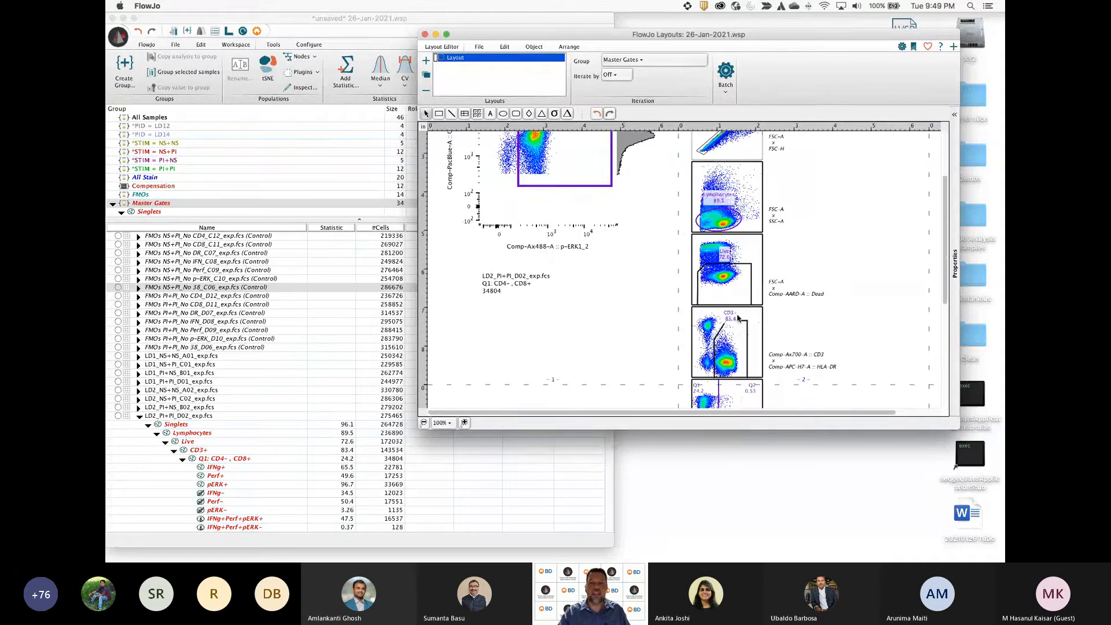
{"action": "scroll", "coordinate": [738, 317], "scroll_direction": "down", "scroll_amount": 3}
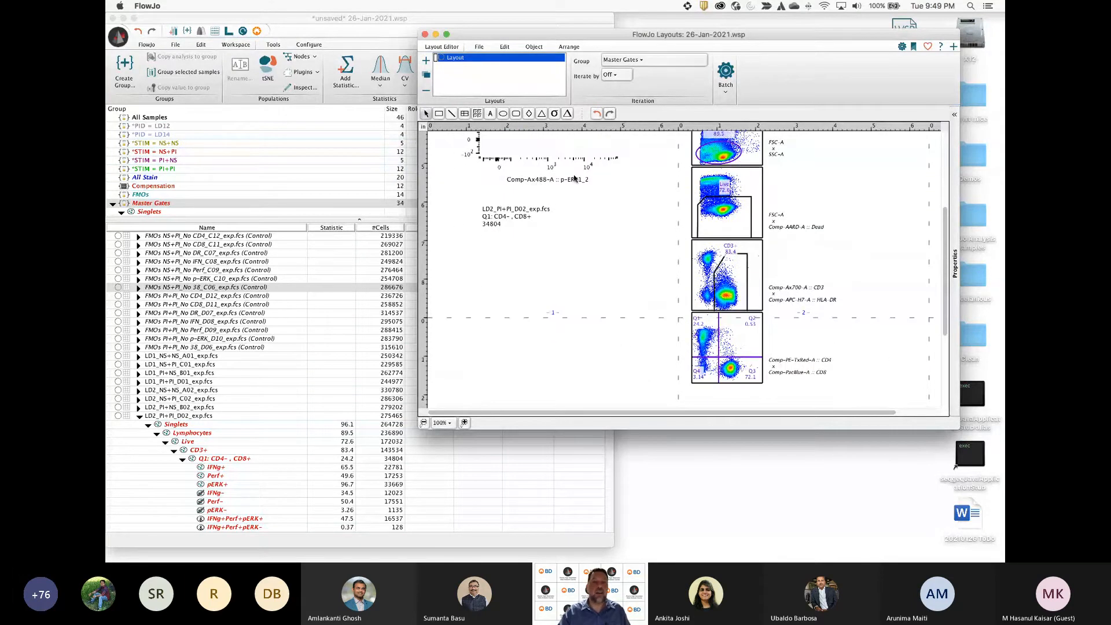
{"action": "scroll", "coordinate": [574, 178], "scroll_direction": "up", "scroll_amount": 6}
{"action": "left_click_drag", "start_coordinate": [720, 208], "coordinate": [693, 191]}
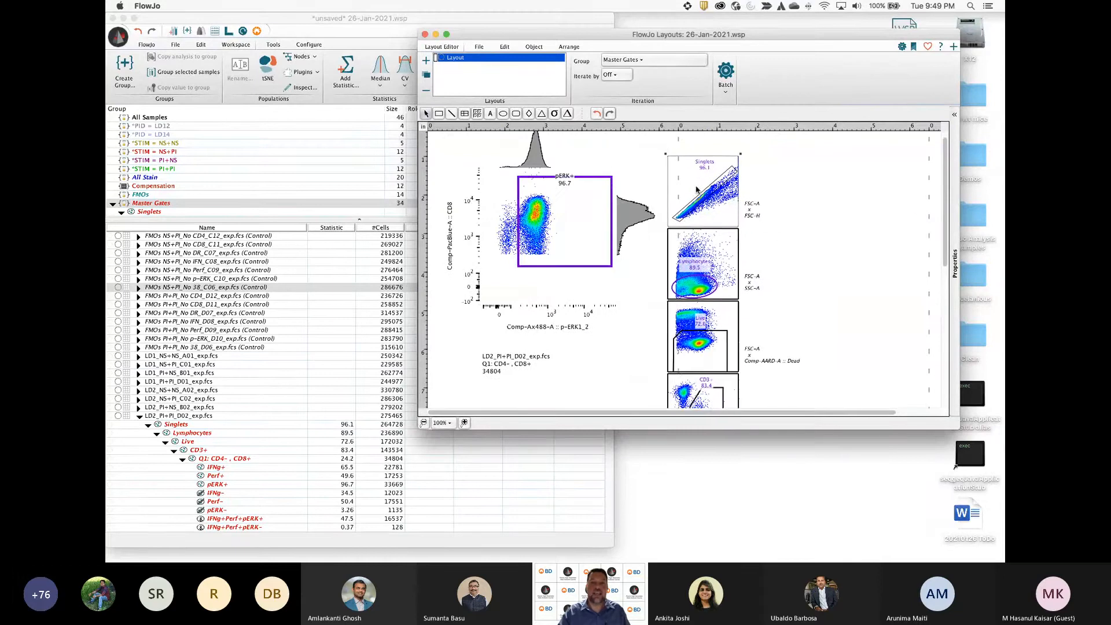
Enlarge the layout window to fit the ancestry column, and turn on backgating for the pERK+ plot
{"action": "left_click_drag", "start_coordinate": [958, 430], "coordinate": [965, 501]}
{"action": "scroll", "coordinate": [719, 317], "scroll_direction": "down", "scroll_amount": 3}
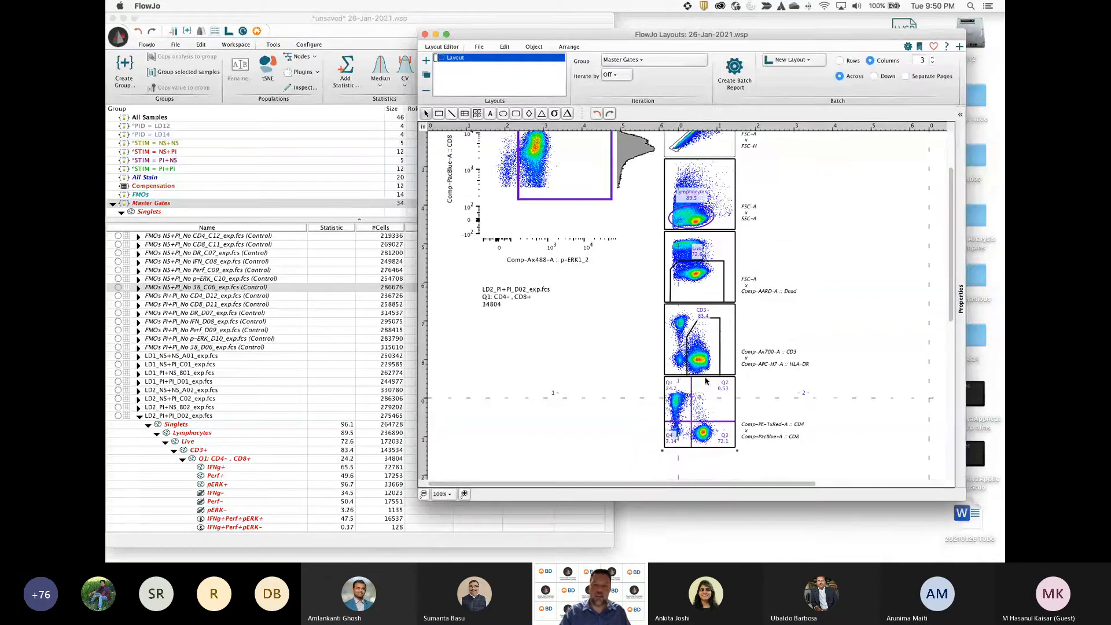
{"action": "scroll", "coordinate": [719, 262], "scroll_direction": "up", "scroll_amount": 3}
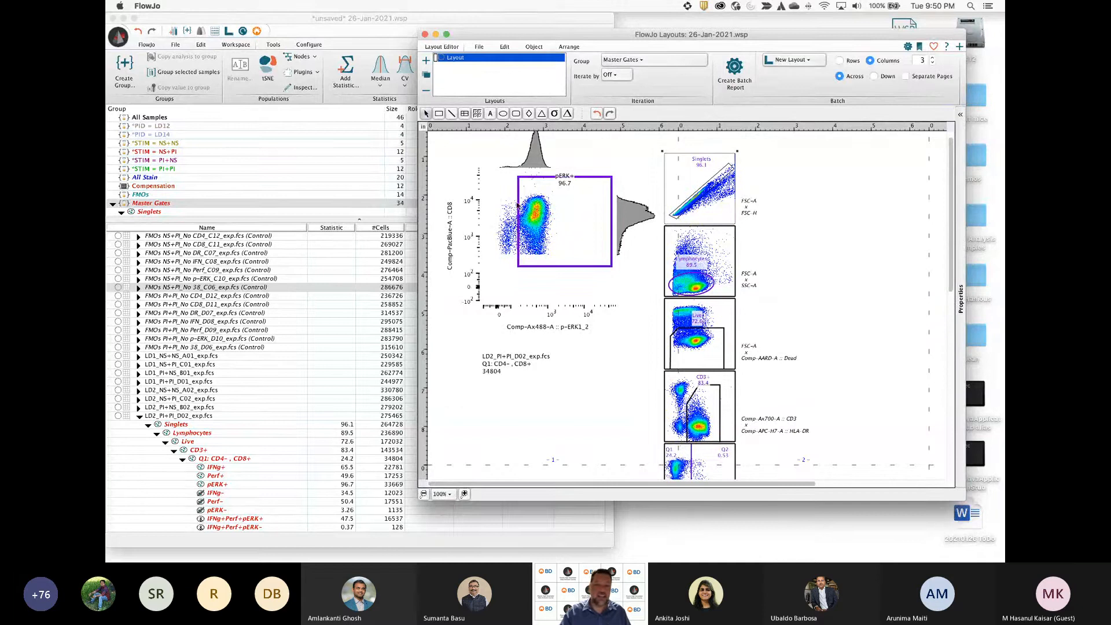
{"action": "right_click", "coordinate": [566, 290]}
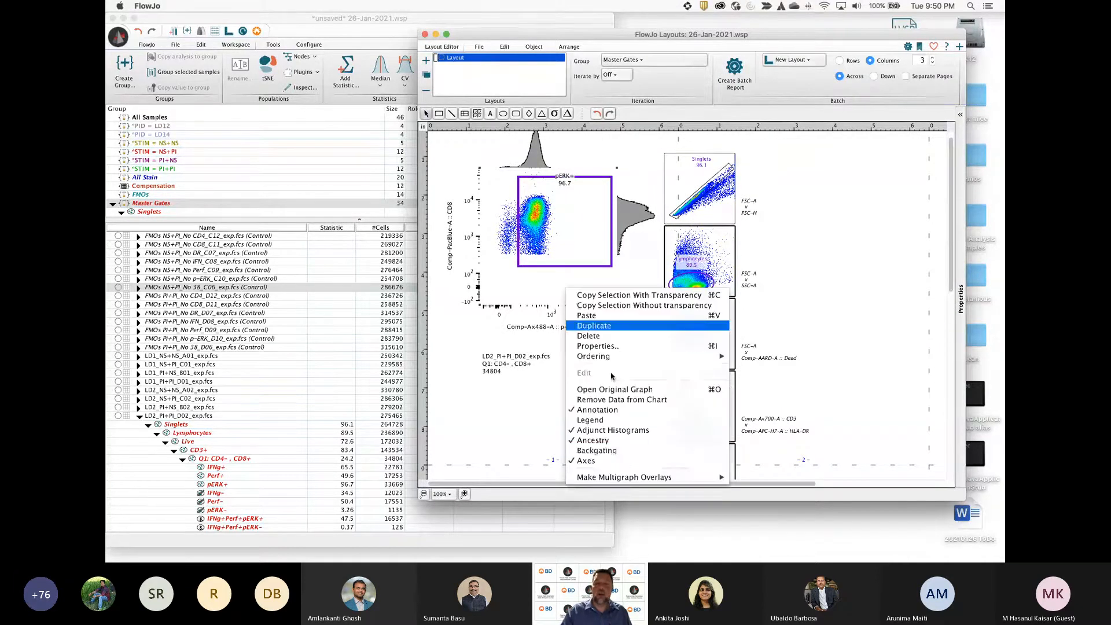
{"action": "left_click", "coordinate": [615, 455]}
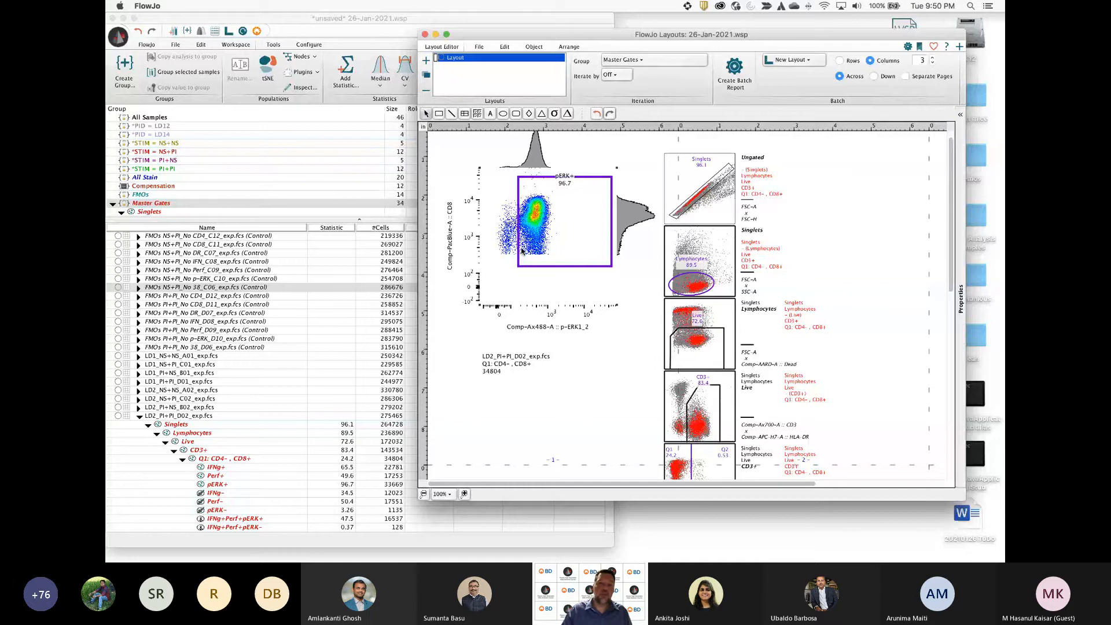
Examine the backgated cells in each ancestry plot from Singlets to CD4 versus CD8 at 200% zoom, then return to 100%
{"action": "scroll", "coordinate": [575, 266], "scroll_direction": "down", "scroll_amount": 2}
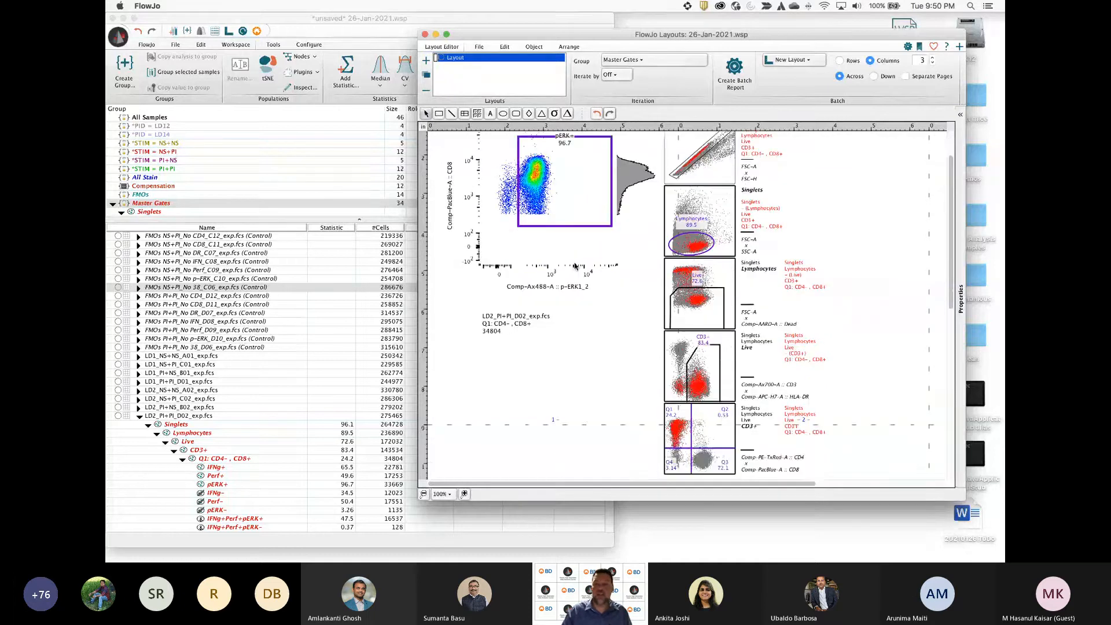
{"action": "scroll", "coordinate": [574, 266], "scroll_direction": "down", "scroll_amount": 2}
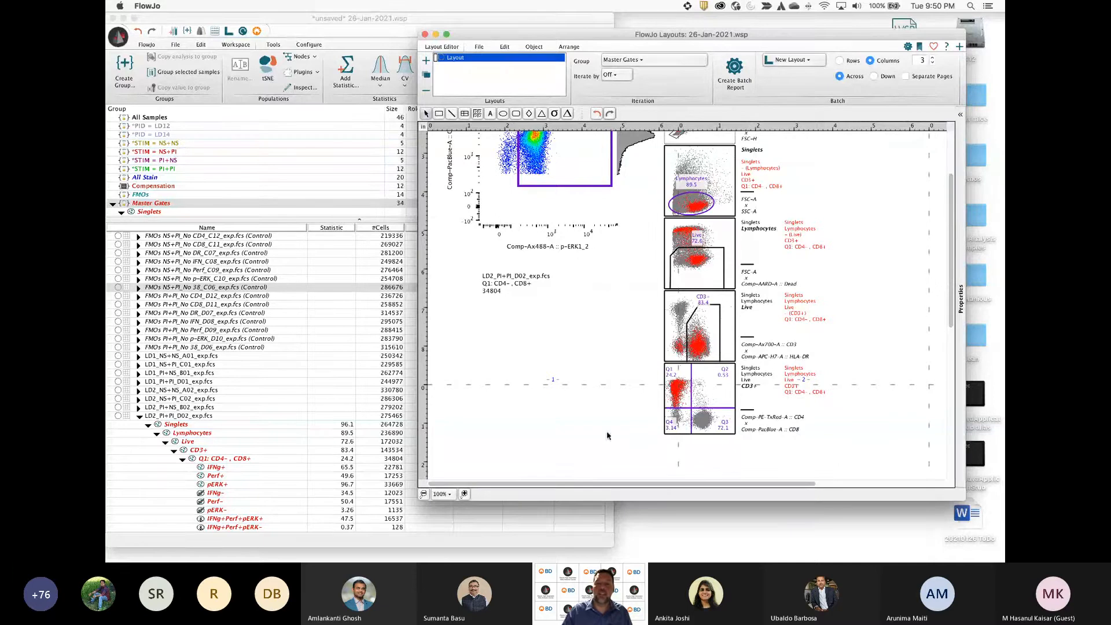
{"action": "left_click", "coordinate": [464, 494]}
{"action": "left_click", "coordinate": [464, 494]}
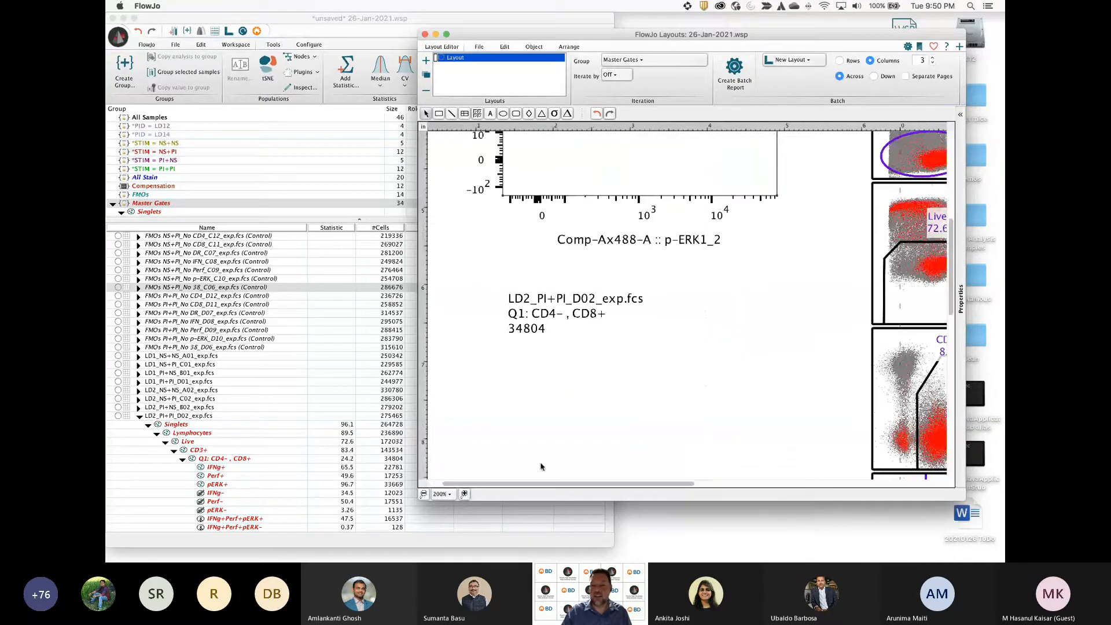
{"action": "scroll", "coordinate": [541, 466], "scroll_direction": "right", "scroll_amount": 10}
{"action": "scroll", "coordinate": [541, 467], "scroll_direction": "down", "scroll_amount": 2}
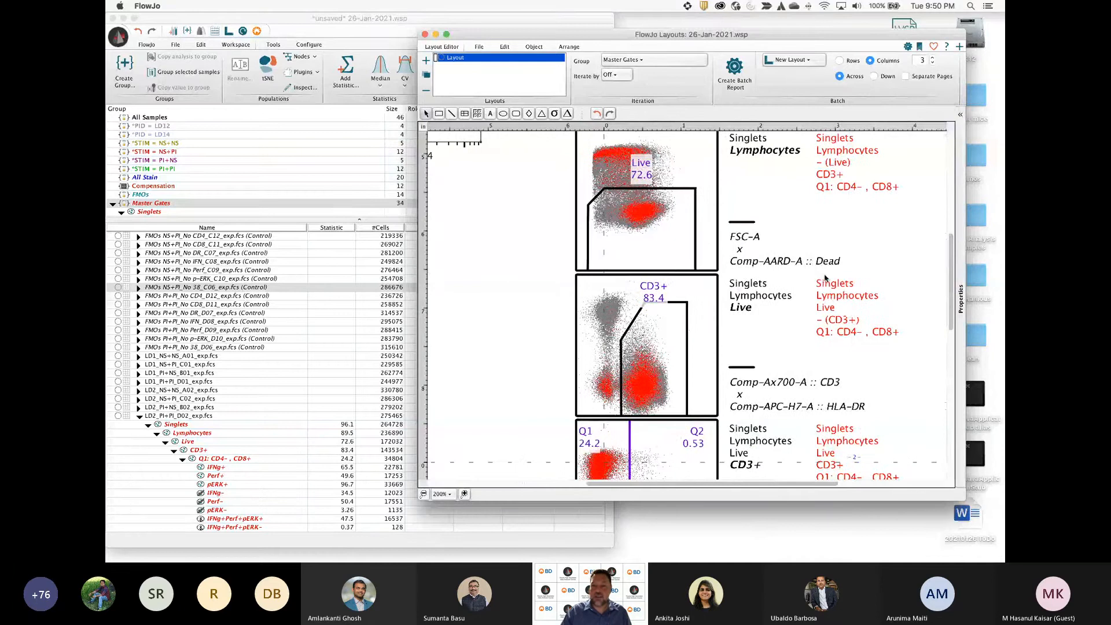
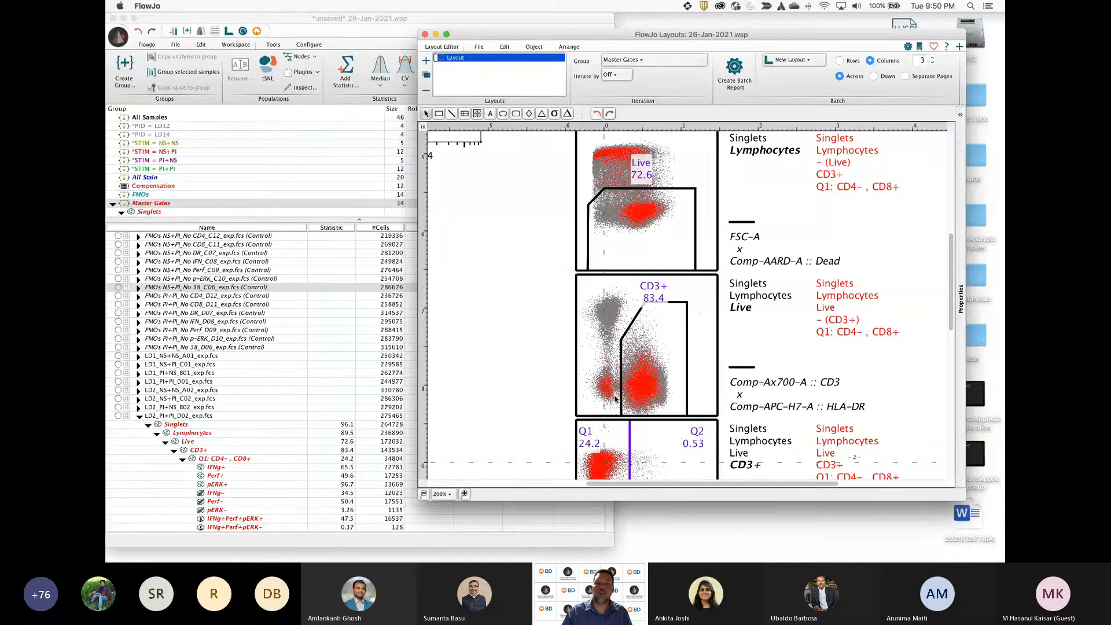
{"action": "scroll", "coordinate": [662, 391], "scroll_direction": "up", "scroll_amount": 8}
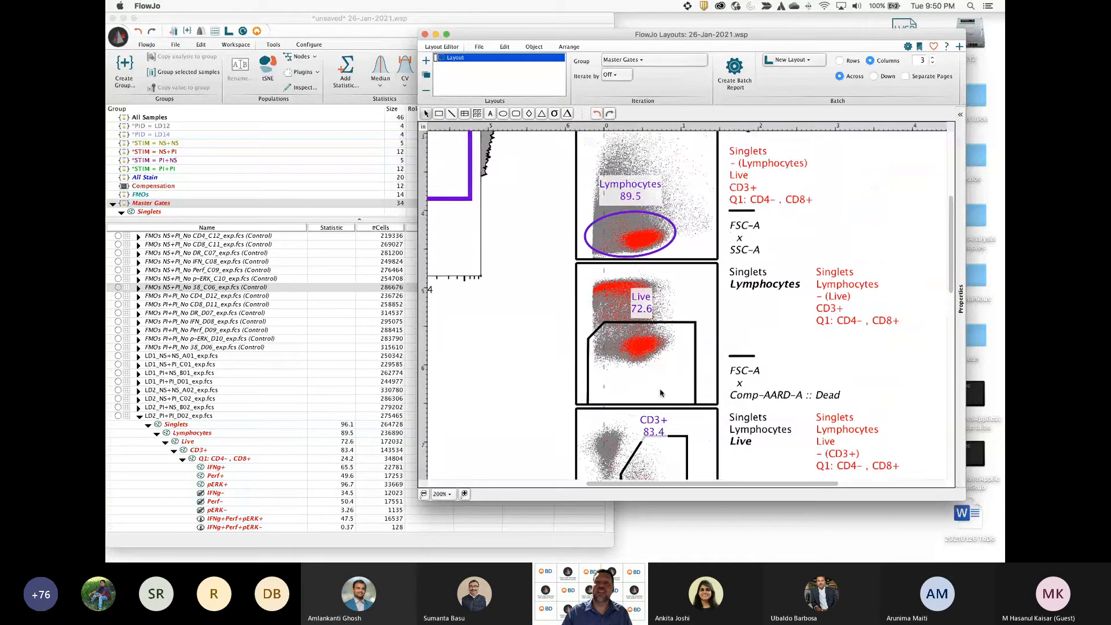
{"action": "scroll", "coordinate": [661, 392], "scroll_direction": "down", "scroll_amount": 10}
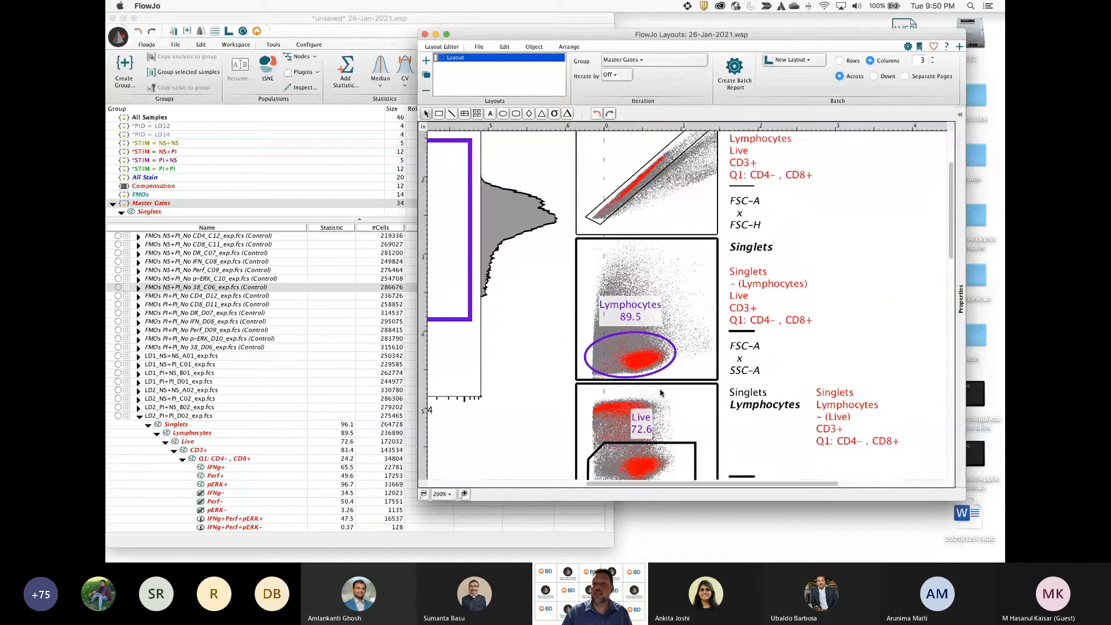
{"action": "scroll", "coordinate": [661, 393], "scroll_direction": "down", "scroll_amount": 4}
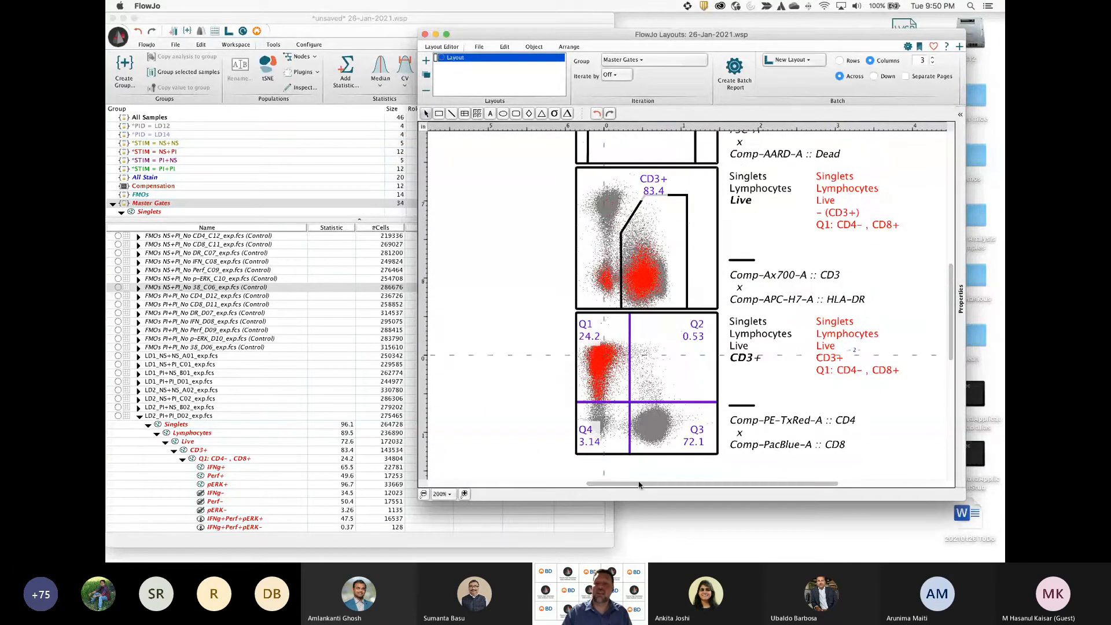
{"action": "scroll", "coordinate": [643, 451], "scroll_direction": "left", "scroll_amount": 10}
{"action": "scroll", "coordinate": [644, 413], "scroll_direction": "up", "scroll_amount": 5}
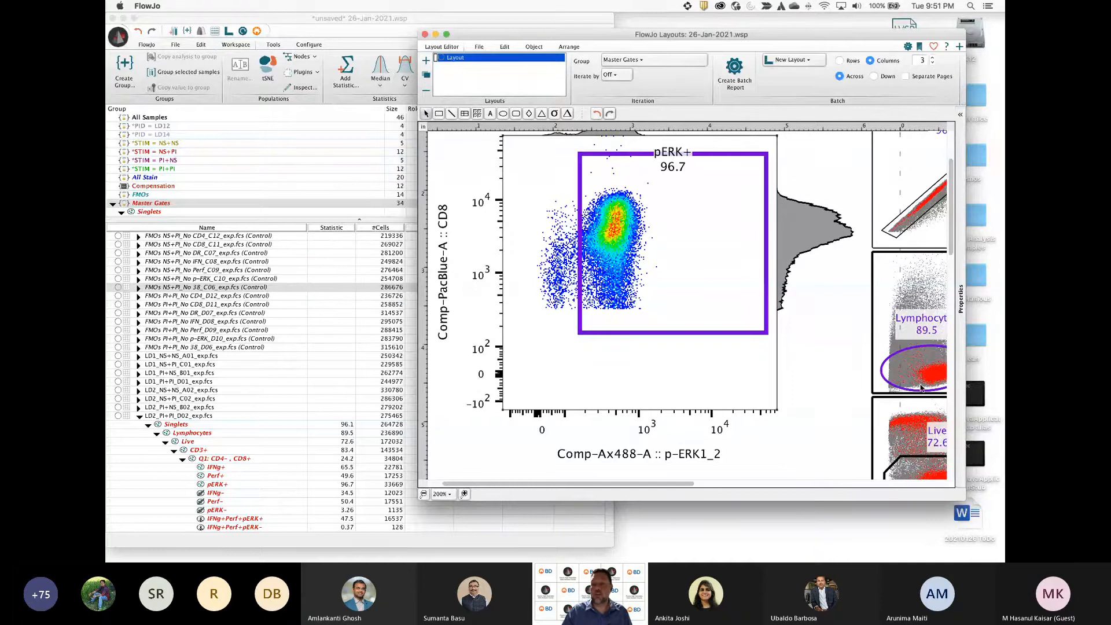
{"action": "mouse_move", "coordinate": [680, 483]}
{"action": "left_mouse_down"}
{"action": "mouse_move", "coordinate": [715, 483]}
{"action": "mouse_move", "coordinate": [688, 482]}
{"action": "left_mouse_up"}
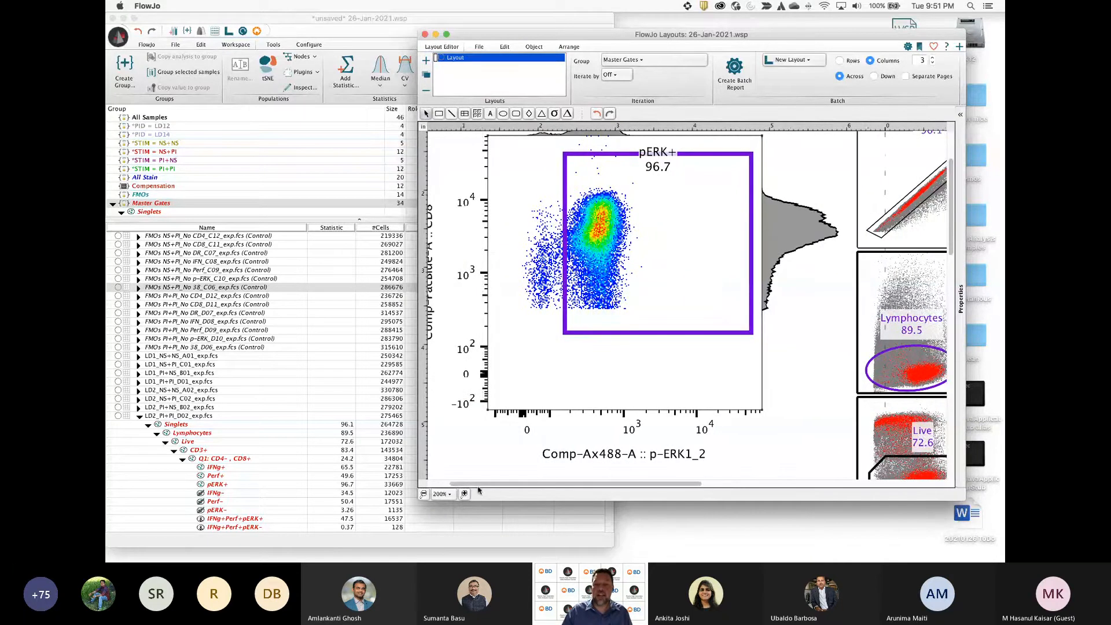
{"action": "left_click", "coordinate": [423, 494]}
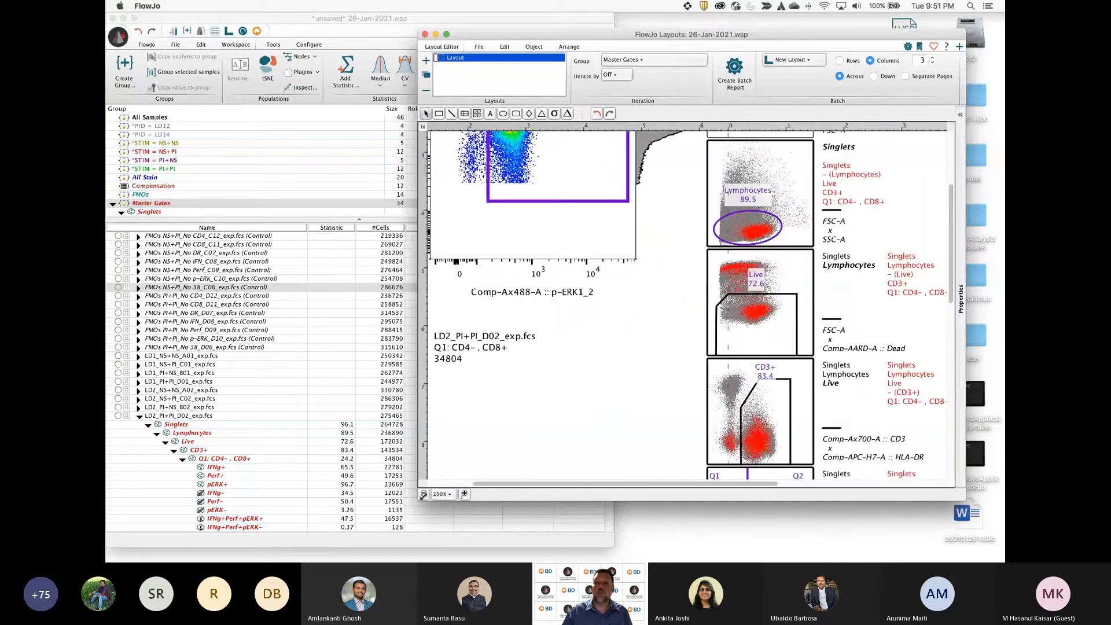
{"action": "left_click_drag", "start_coordinate": [528, 485], "coordinate": [451, 474]}
{"action": "scroll", "coordinate": [545, 417], "scroll_direction": "up", "scroll_amount": 5}
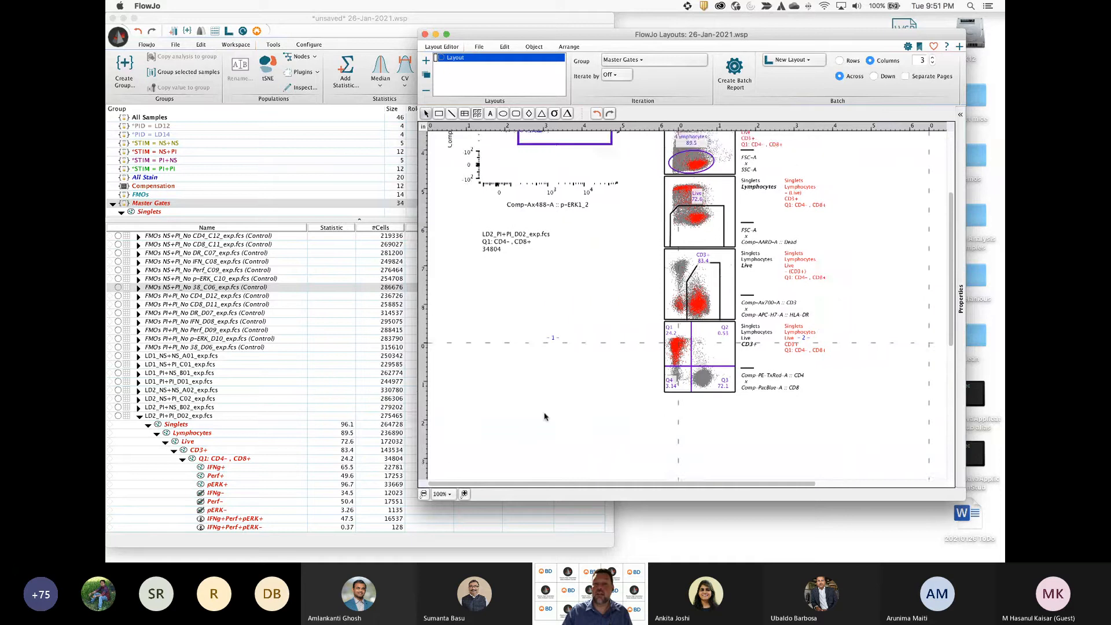
{"action": "right_click", "coordinate": [573, 259]}
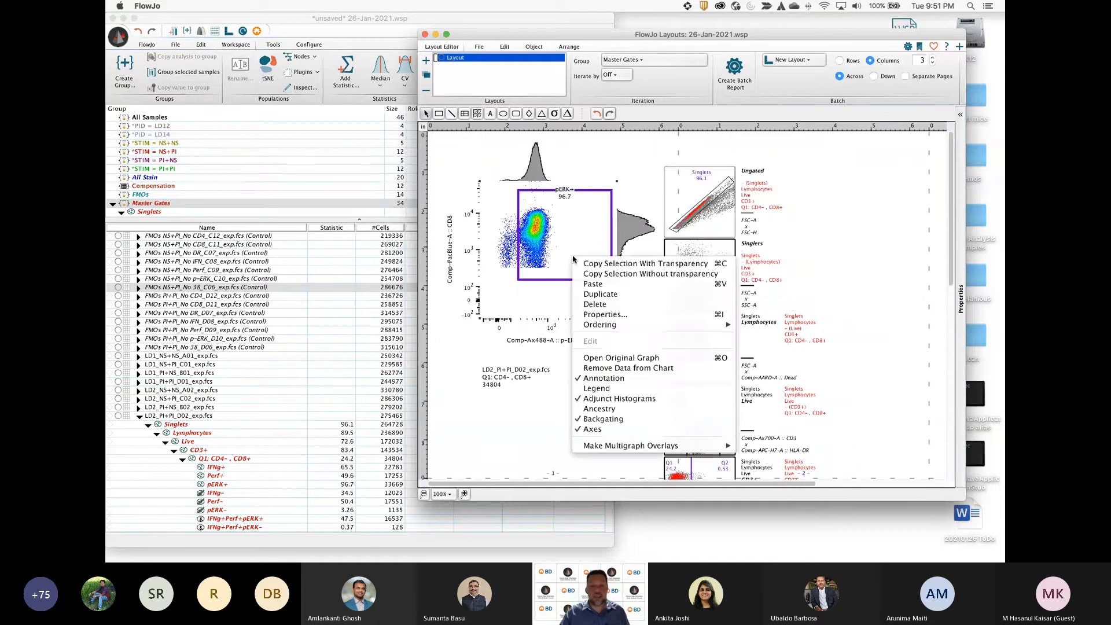
{"action": "mouse_move", "coordinate": [664, 446]}
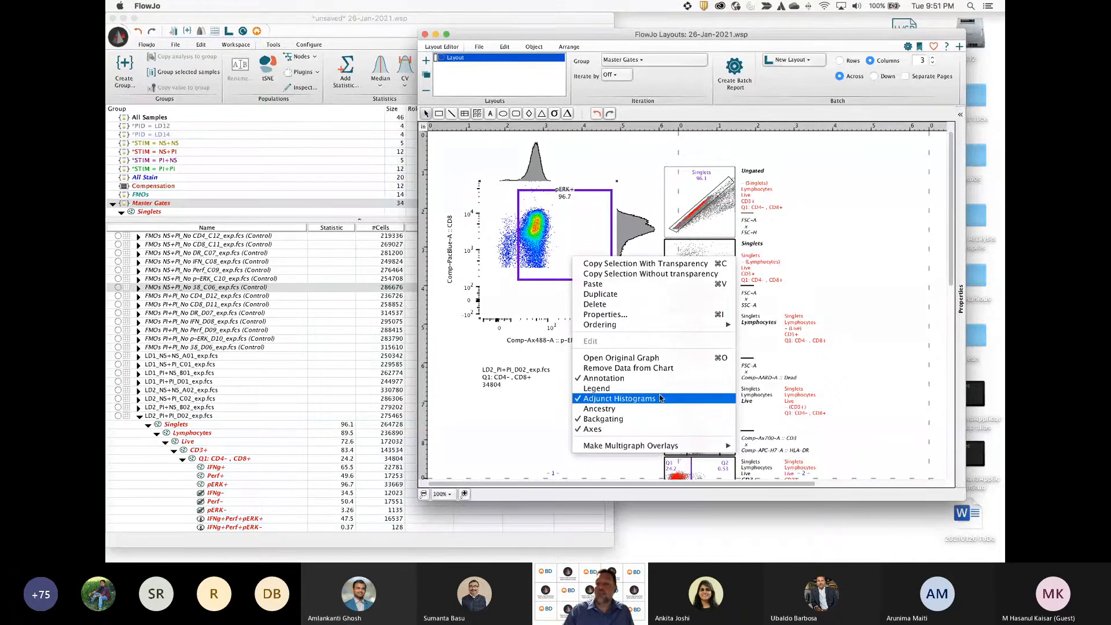
{"action": "right_click", "coordinate": [539, 242]}
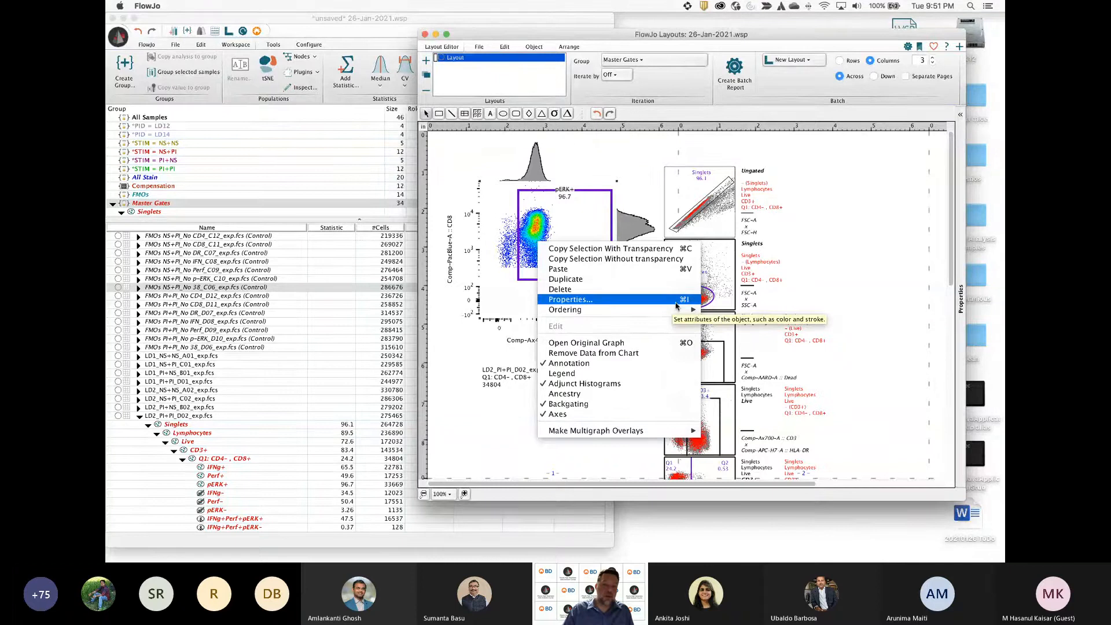
{"action": "left_click", "coordinate": [564, 234]}
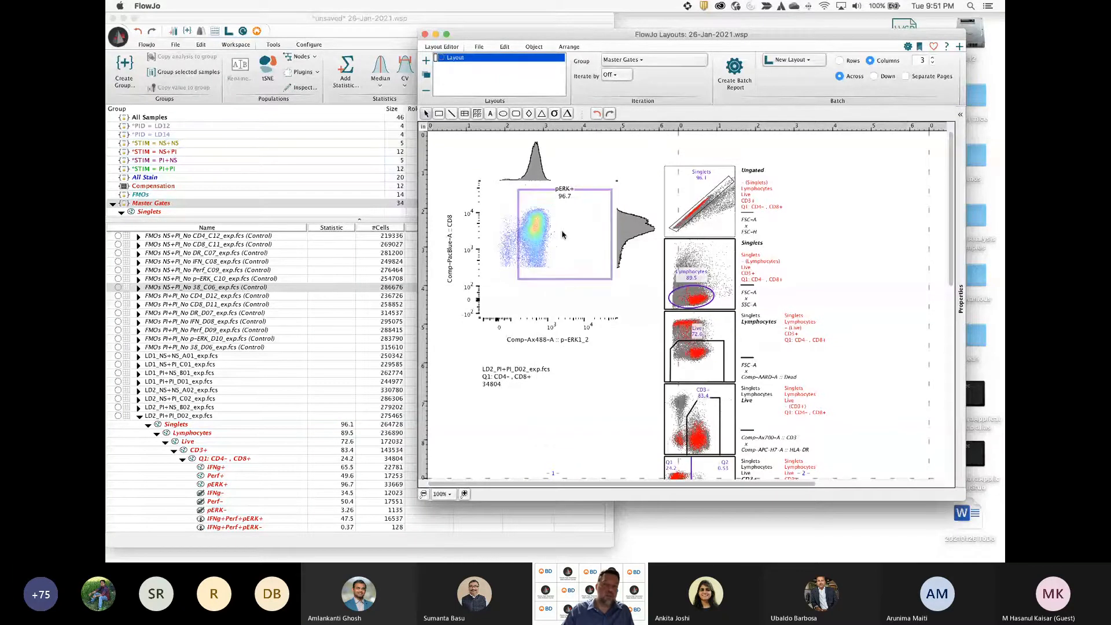
{"action": "double_click", "coordinate": [563, 234]}
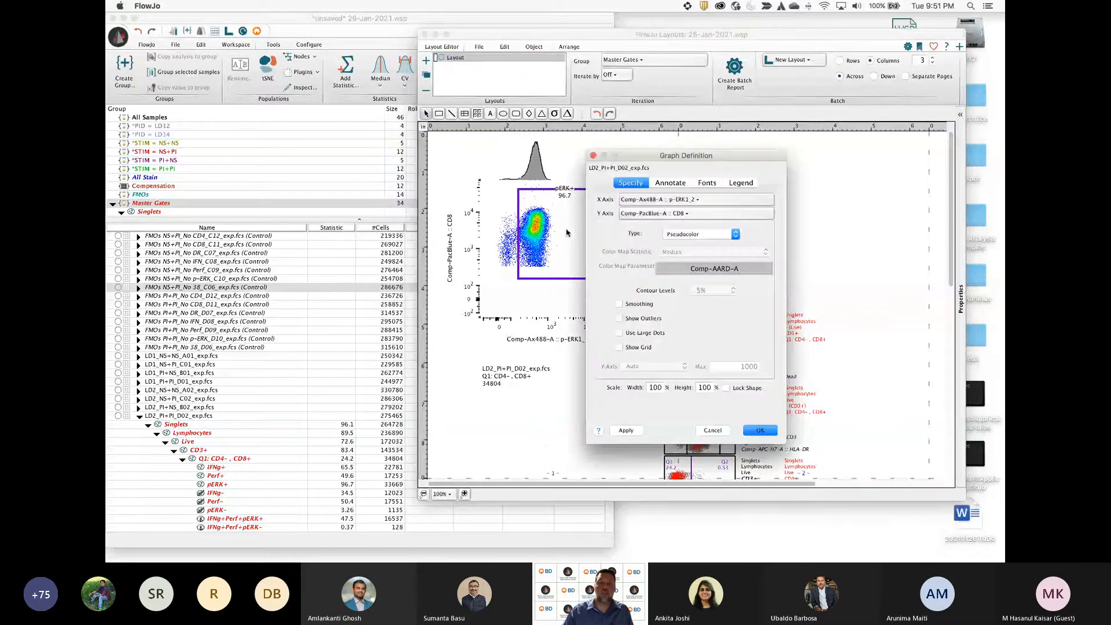
{"action": "left_click", "coordinate": [593, 156]}
Open the pERK+ plot's Graph Definition, move it clear of the plot, and review its legend and font settings
{"action": "right_click", "coordinate": [588, 237]}
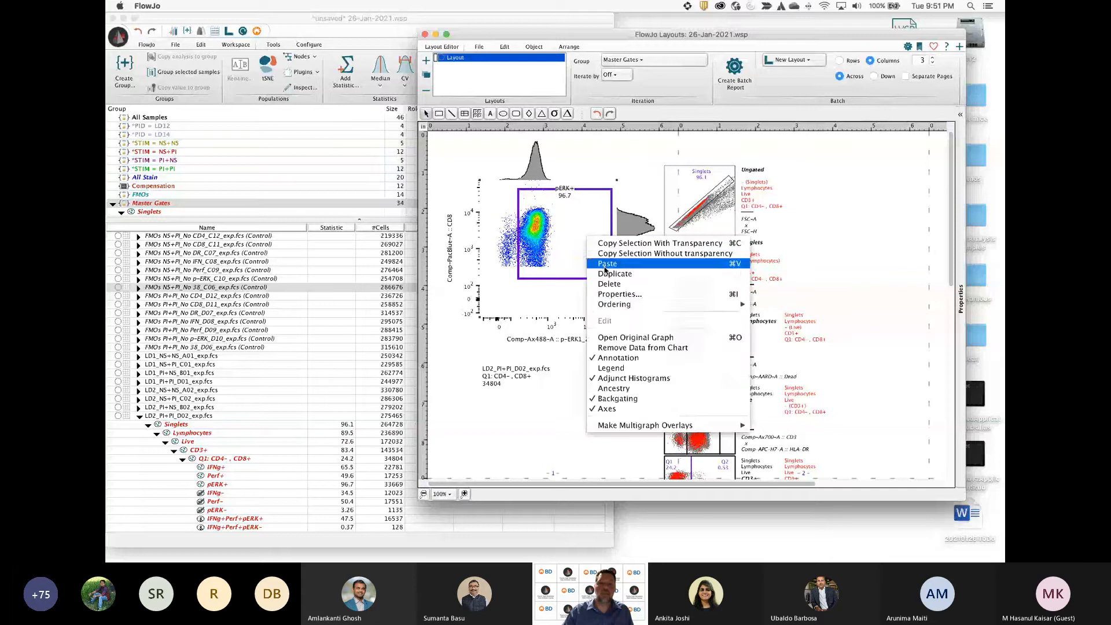
{"action": "left_click", "coordinate": [616, 294]}
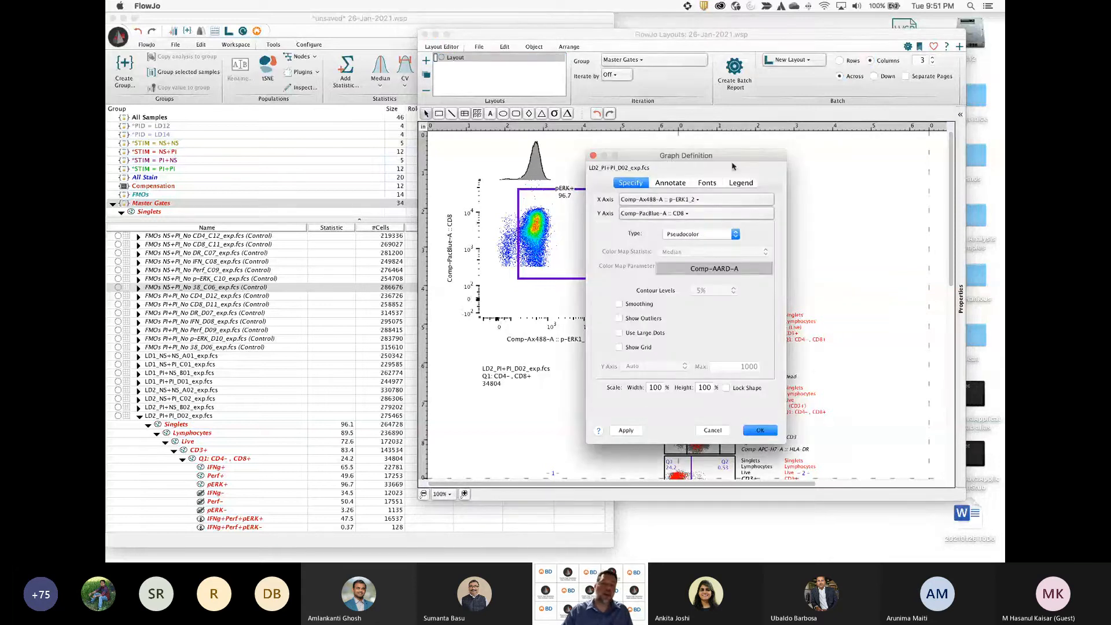
{"action": "left_click_drag", "start_coordinate": [702, 156], "coordinate": [774, 149]}
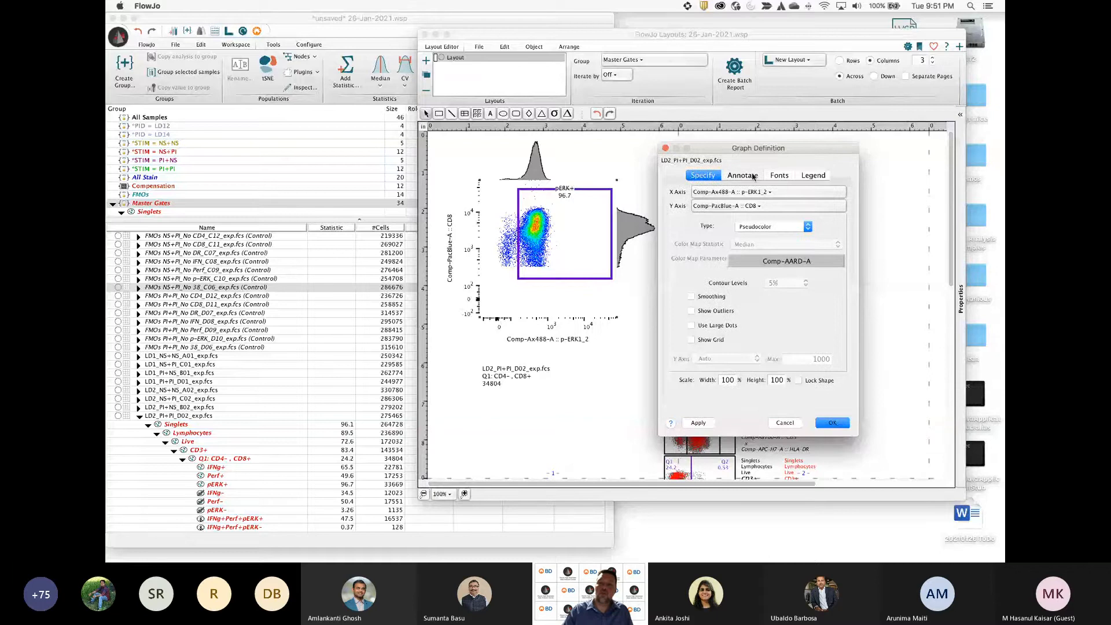
{"action": "left_click", "coordinate": [813, 176]}
{"action": "left_click", "coordinate": [787, 177]}
{"action": "left_click", "coordinate": [703, 175]}
Set the pERK+ graph type to Contour Plot with large dots and a grid, and apply the settings
{"action": "left_click", "coordinate": [770, 227]}
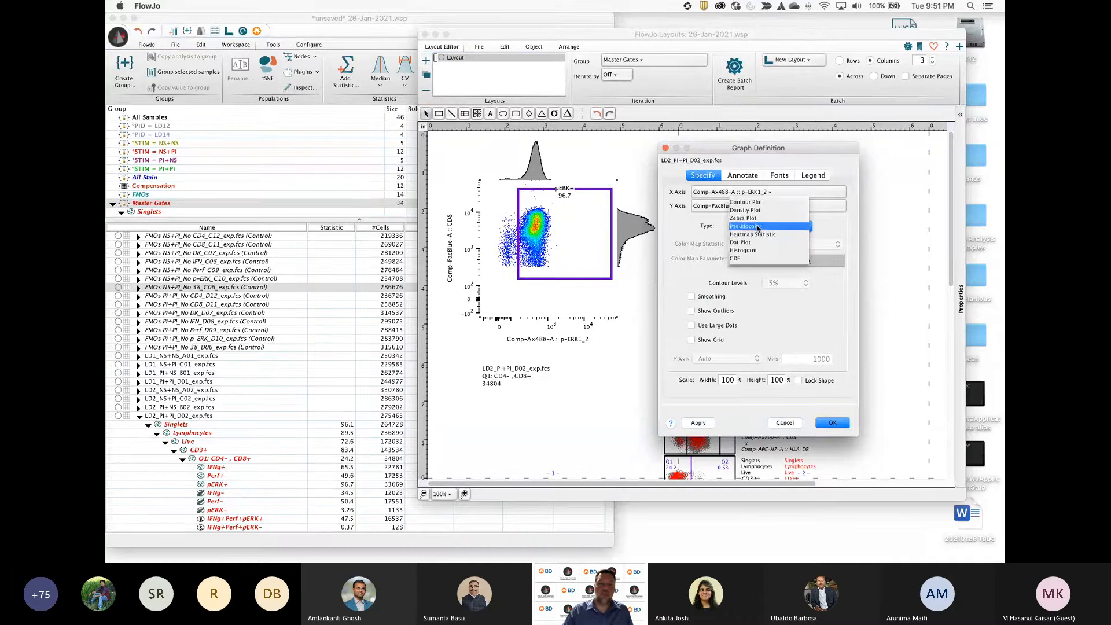
{"action": "left_click", "coordinate": [748, 202]}
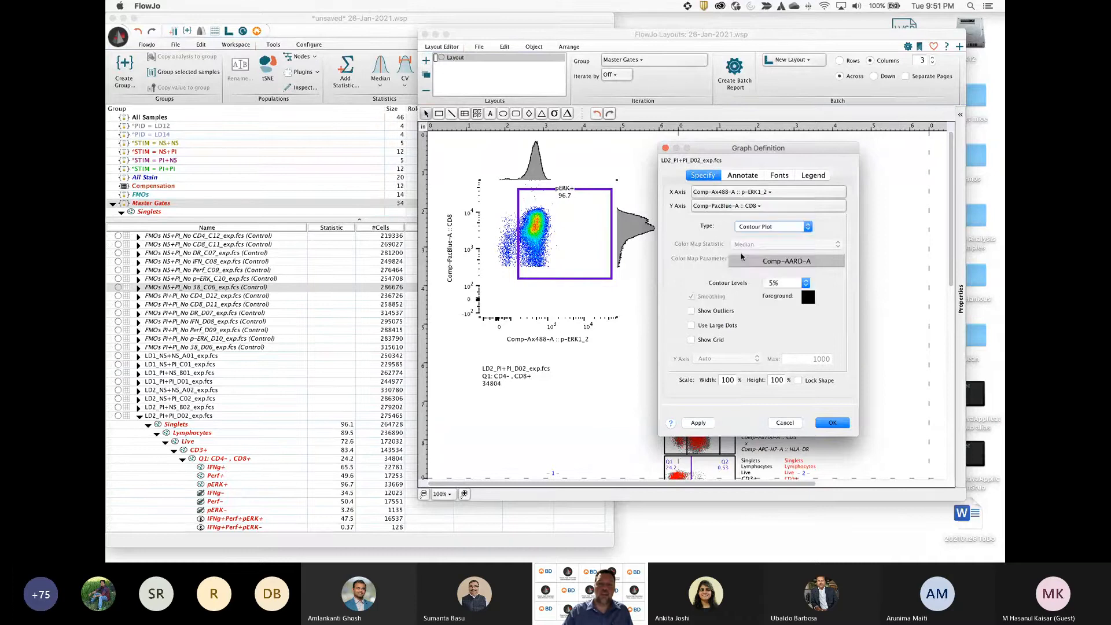
{"action": "left_click", "coordinate": [693, 341]}
{"action": "left_click", "coordinate": [692, 326]}
{"action": "left_click", "coordinate": [698, 423]}
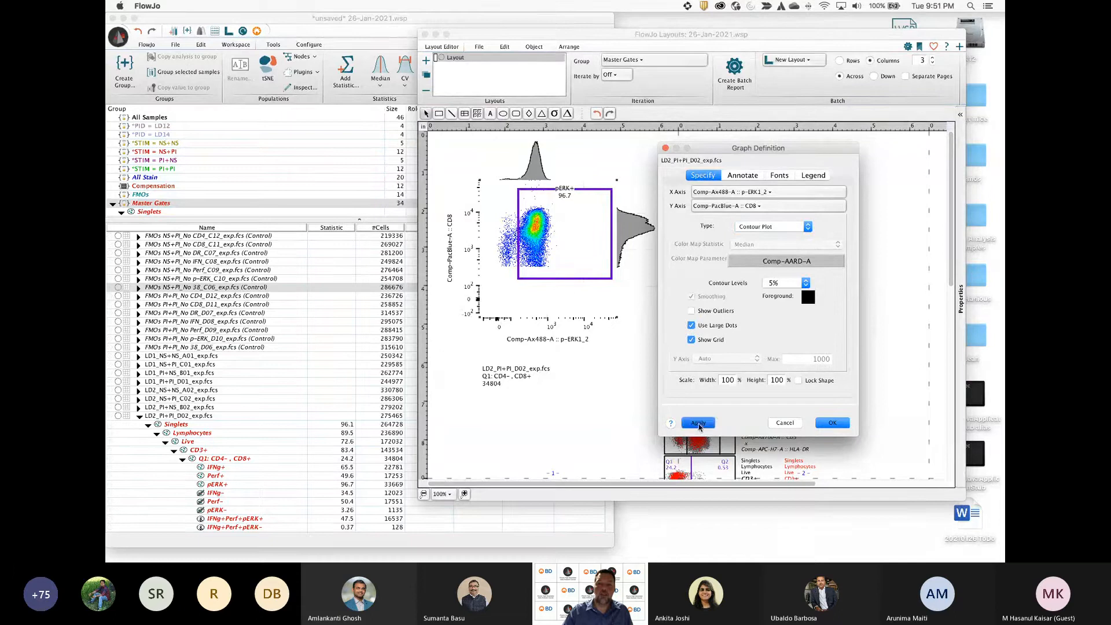
Show outliers on the pERK+ contour plot, compare large and small dots, and leave Use Large Dots off
{"action": "left_click", "coordinate": [692, 310]}
{"action": "left_click", "coordinate": [698, 423]}
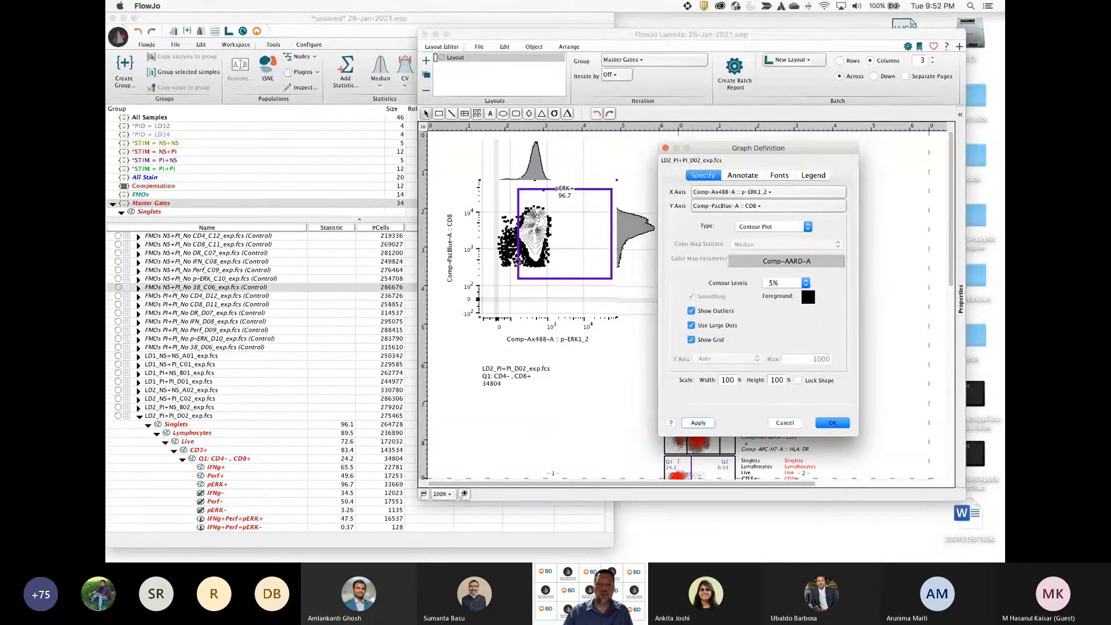
{"action": "left_click", "coordinate": [692, 325]}
{"action": "left_click", "coordinate": [697, 423]}
{"action": "left_click", "coordinate": [691, 326]}
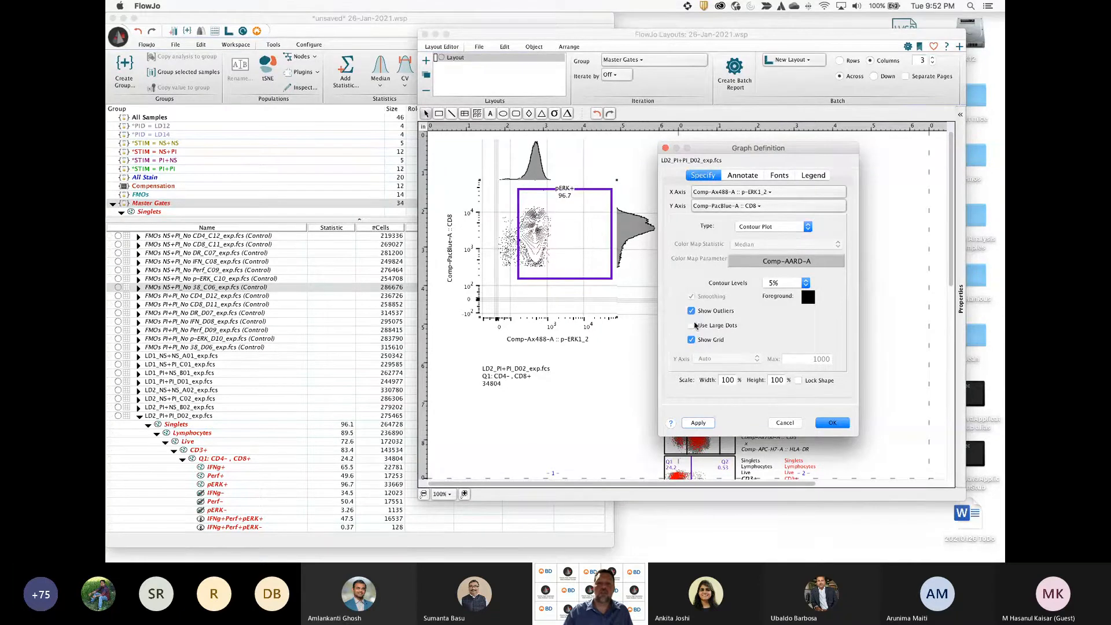
{"action": "left_click", "coordinate": [702, 424]}
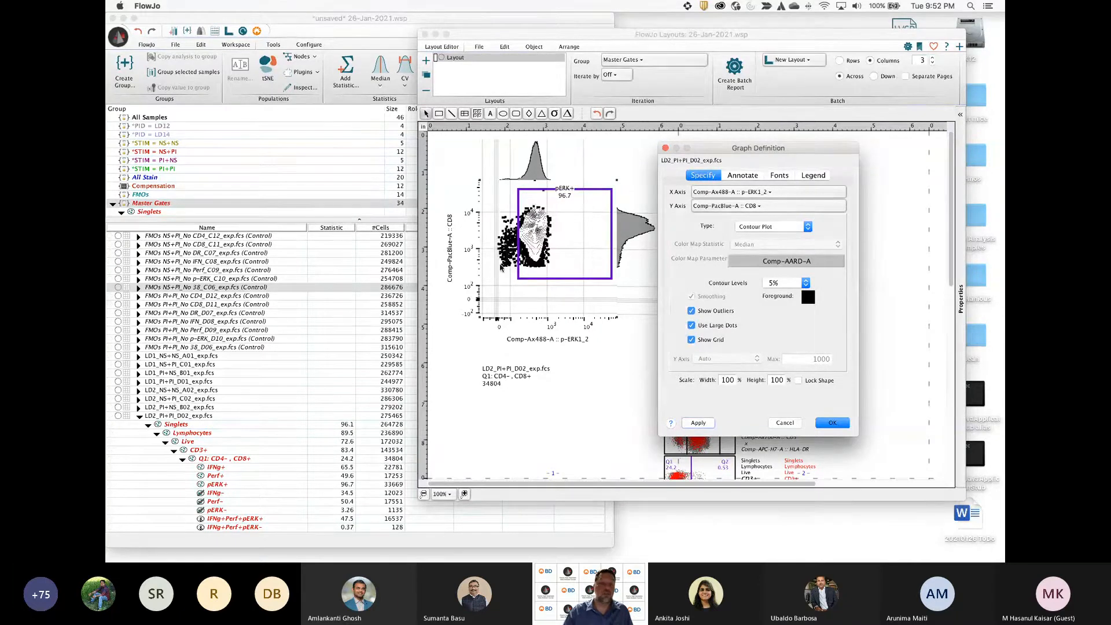
{"action": "left_click", "coordinate": [691, 325]}
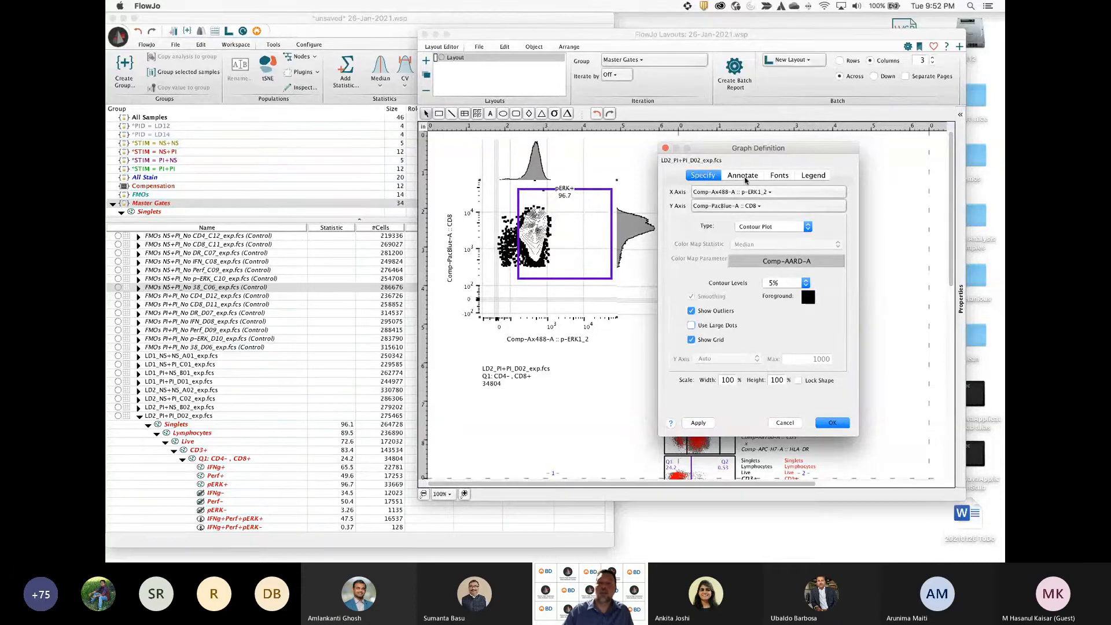
Try hiding the pERK+ plot's axes, and turn them back on
{"action": "left_click", "coordinate": [743, 176]}
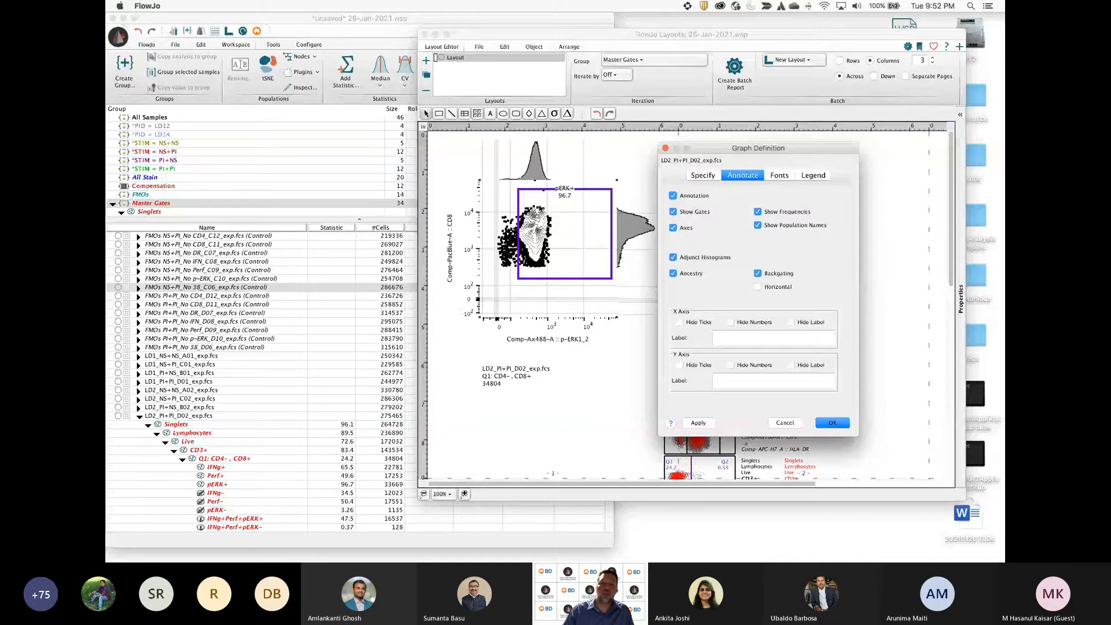
{"action": "left_click", "coordinate": [673, 228]}
{"action": "left_click", "coordinate": [698, 423]}
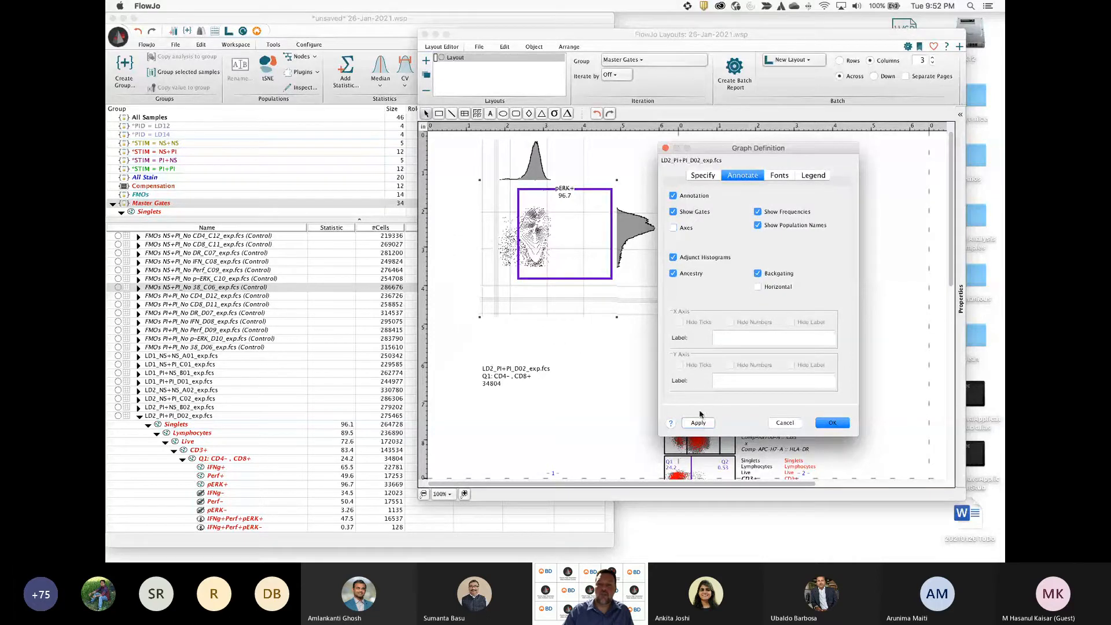
{"action": "left_click", "coordinate": [673, 228]}
{"action": "left_click", "coordinate": [699, 423]}
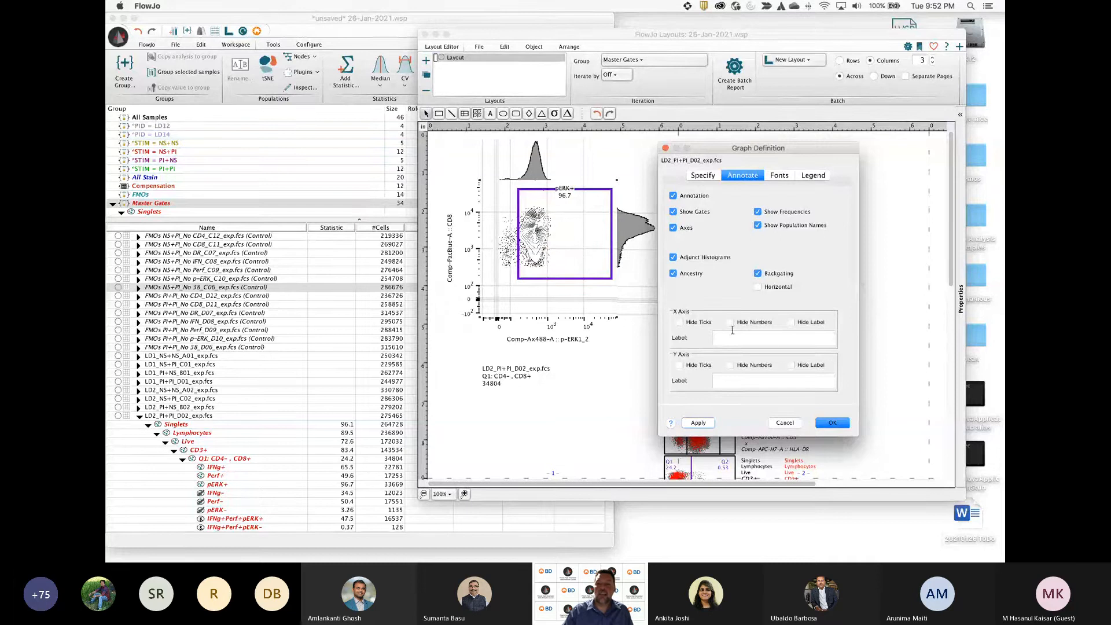
Try hiding the X axis numbers and label of the pERK+ plot, and show both again
{"action": "left_click", "coordinate": [731, 323]}
{"action": "left_click", "coordinate": [791, 322]}
{"action": "left_click", "coordinate": [699, 423]}
{"action": "left_click", "coordinate": [730, 322]}
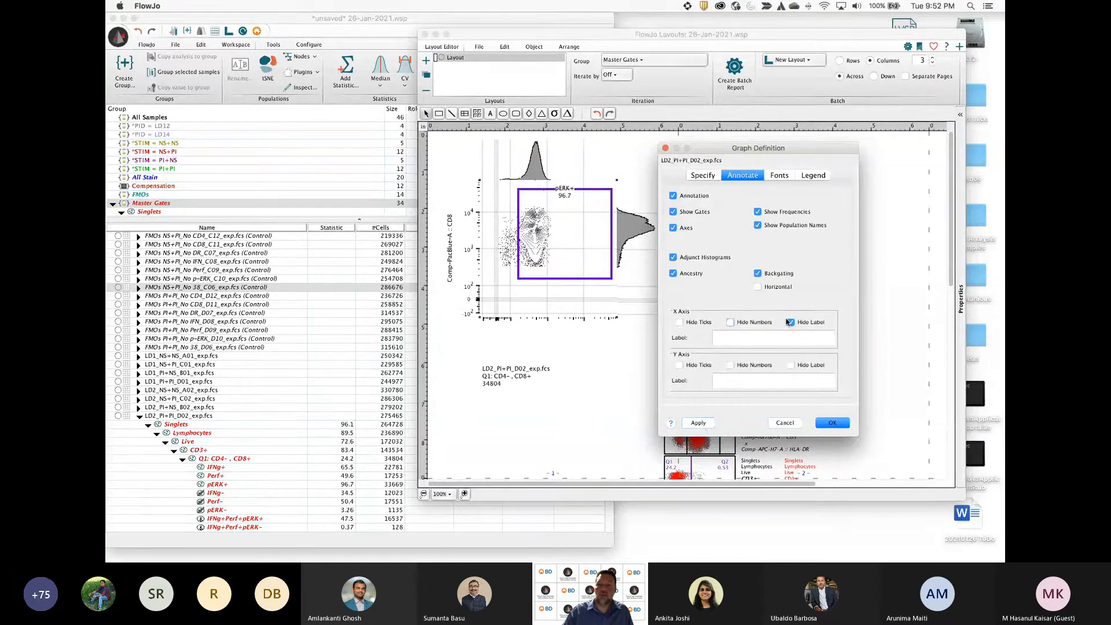
{"action": "left_click", "coordinate": [790, 323]}
{"action": "left_click", "coordinate": [708, 422]}
Set the pERK+ plot's X axis label to "Phospho ERK" and apply it
{"action": "left_click", "coordinate": [743, 342]}
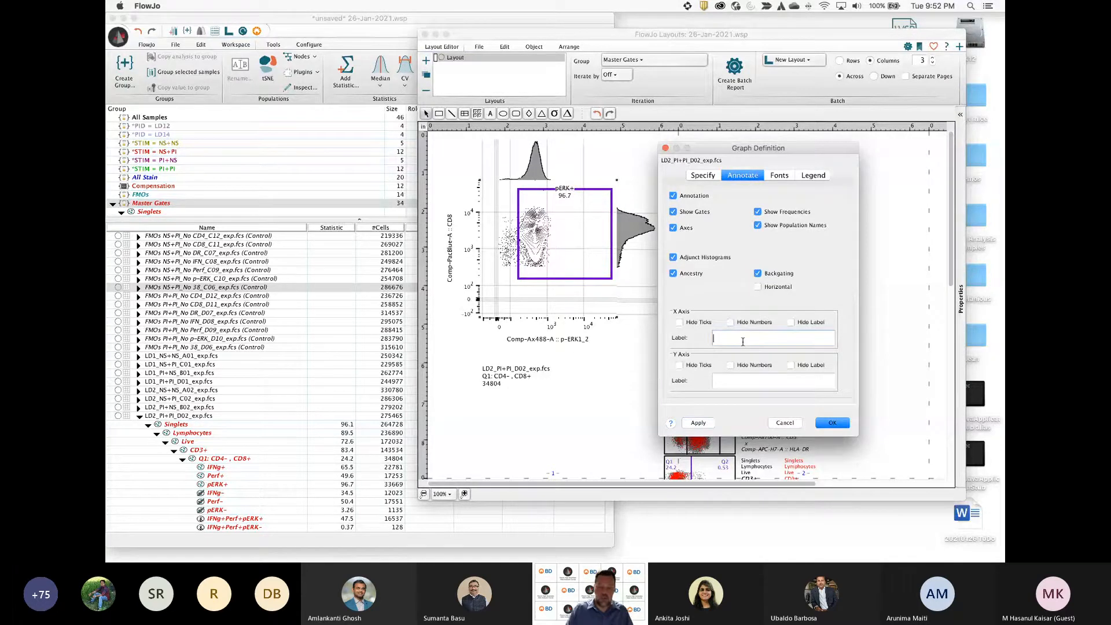
{"action": "type", "text": "pERK"}
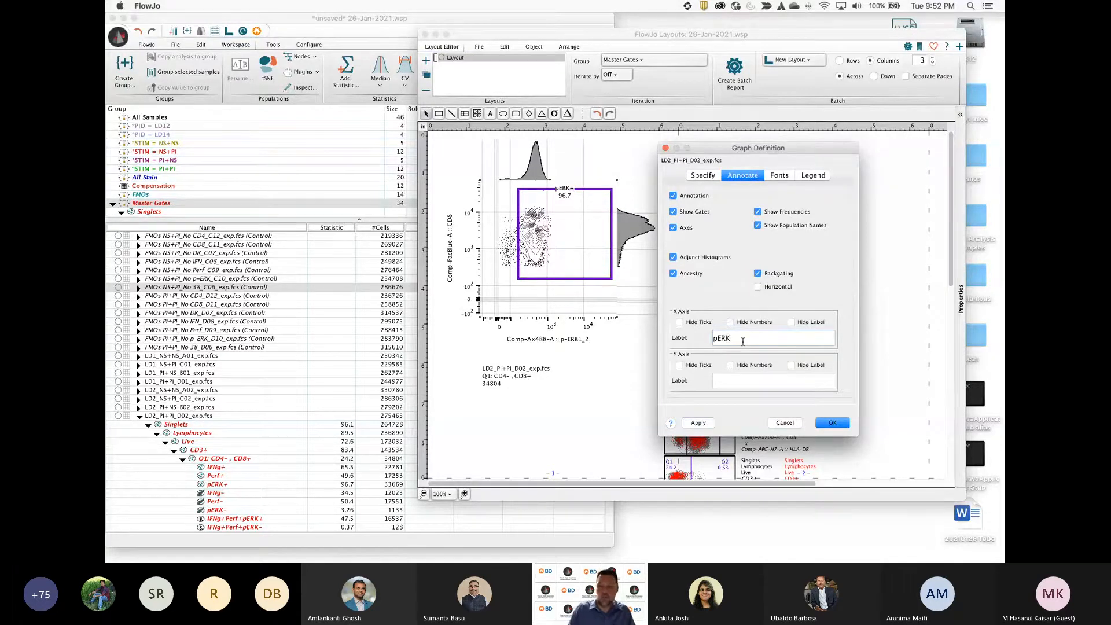
{"action": "key", "text": "BackSpace"}
{"action": "key", "text": "BackSpace"}
{"action": "key", "text": "BackSpace"}
{"action": "key", "text": "BackSpace"}
{"action": "type", "text": "Ph"}
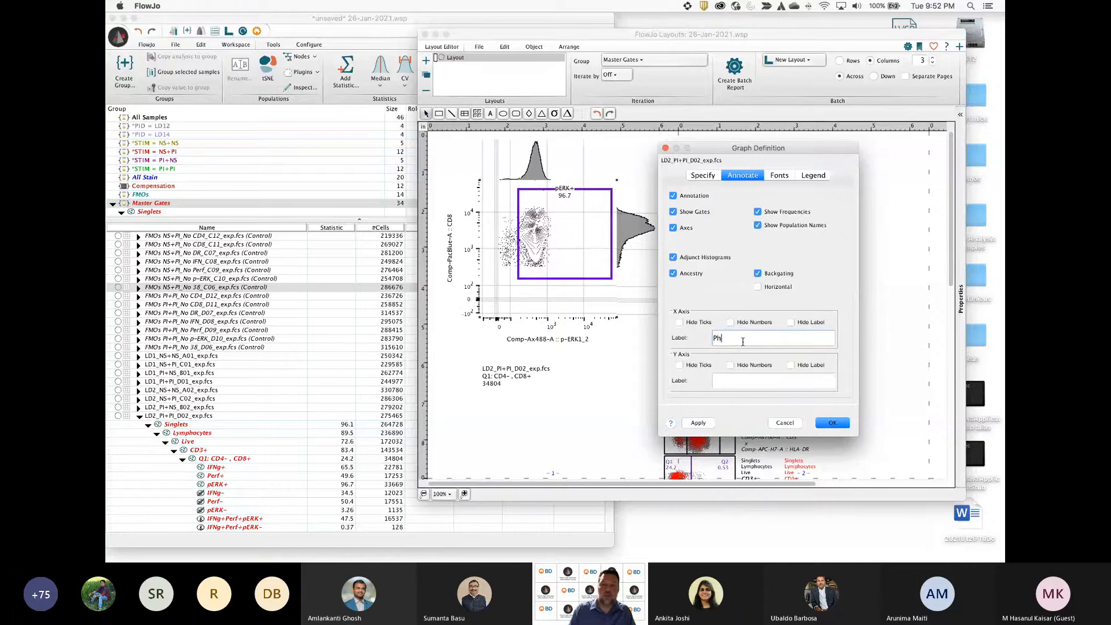
{"action": "type", "text": "ospho ERK"}
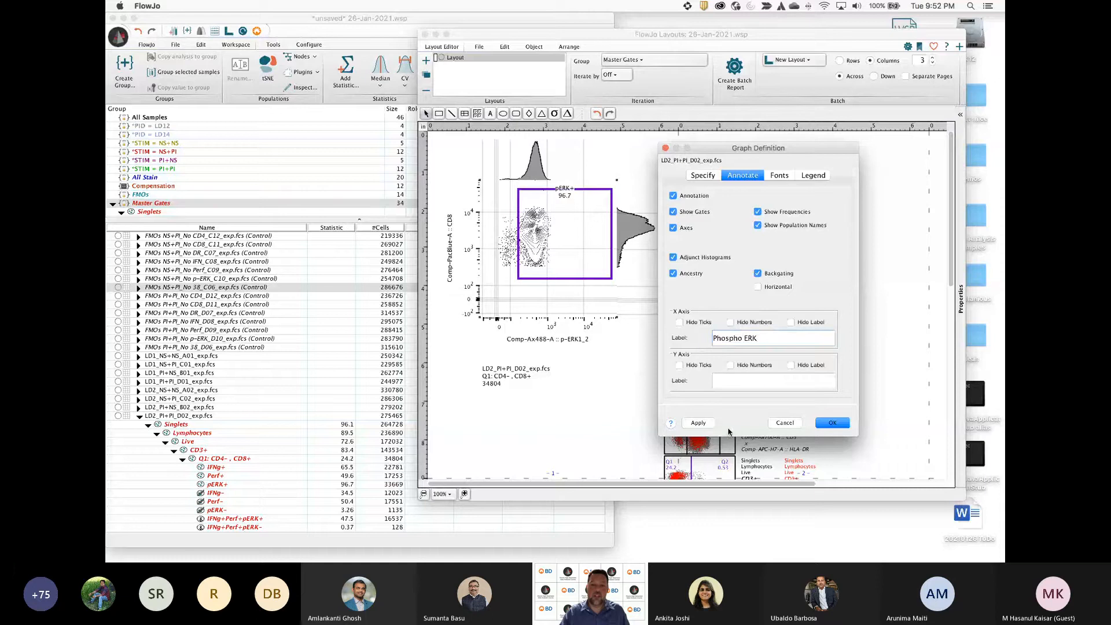
{"action": "left_click", "coordinate": [699, 423]}
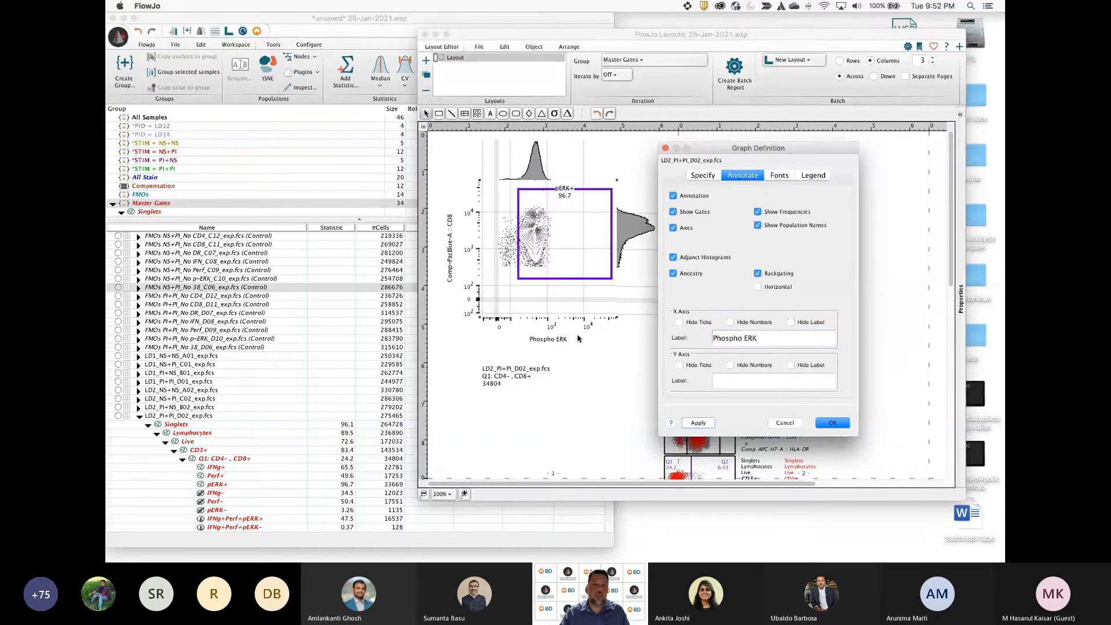
Set the font size of the plot's axis labels to 18 and apply it
{"action": "left_click", "coordinate": [779, 175]}
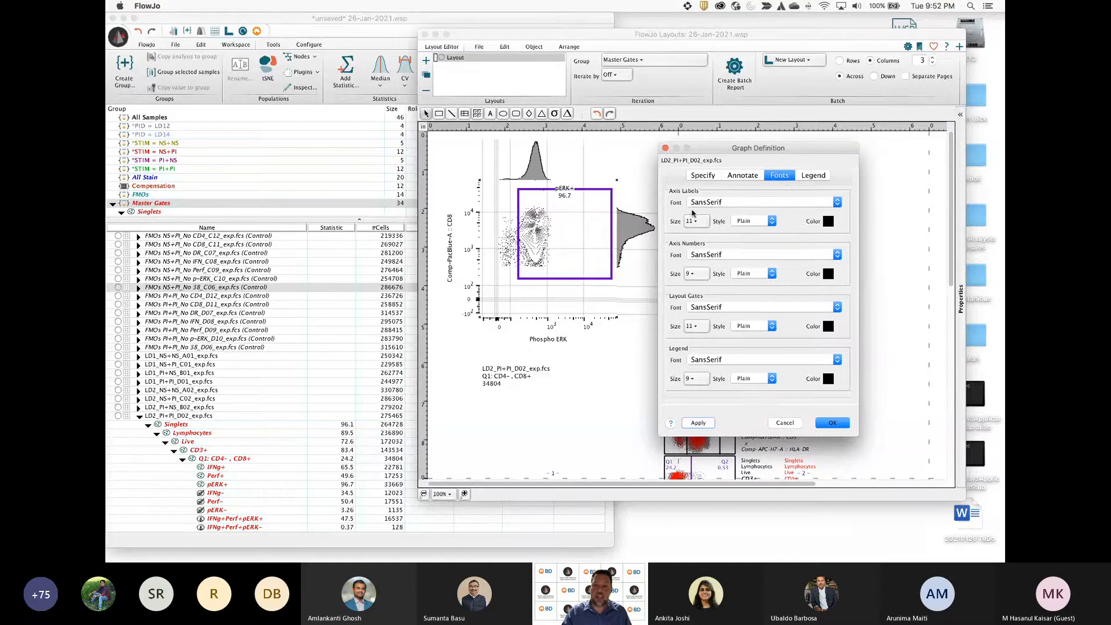
{"action": "left_click", "coordinate": [693, 222]}
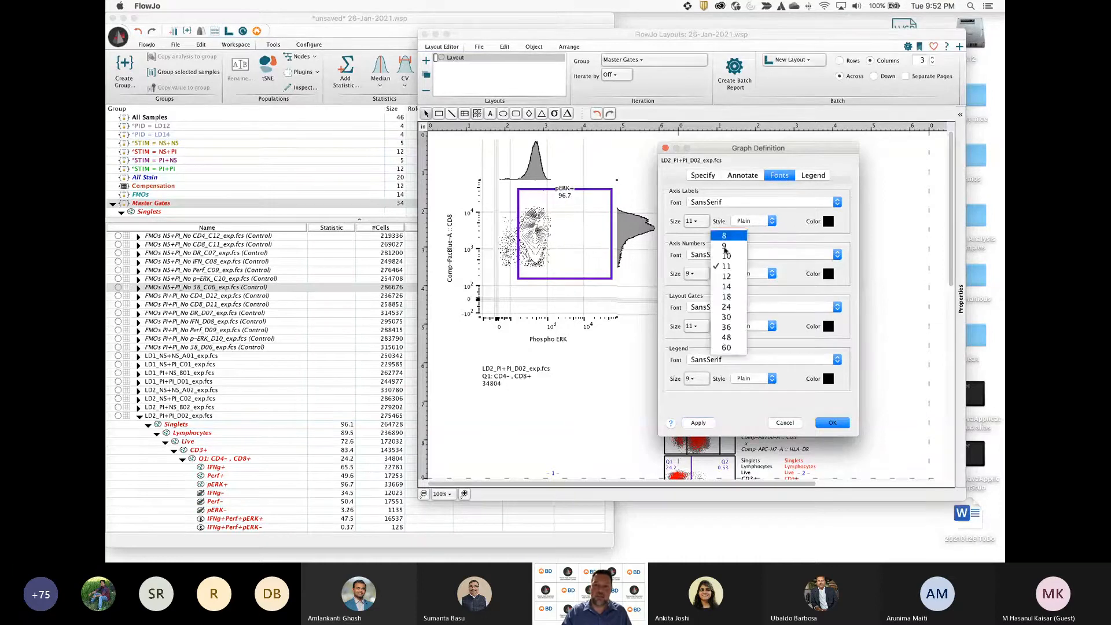
{"action": "left_click", "coordinate": [736, 298]}
{"action": "left_click", "coordinate": [701, 426]}
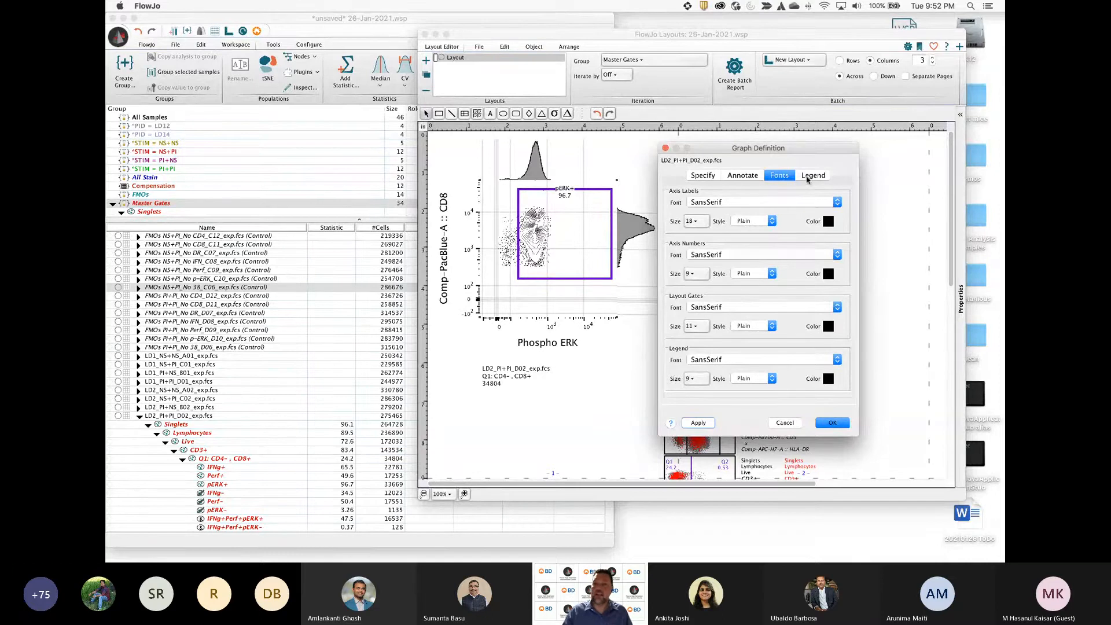
Review the legend, specification, annotation and font settings in Graph Definition, close it, and reopen it briefly from the plot's properties
{"action": "left_click", "coordinate": [810, 176]}
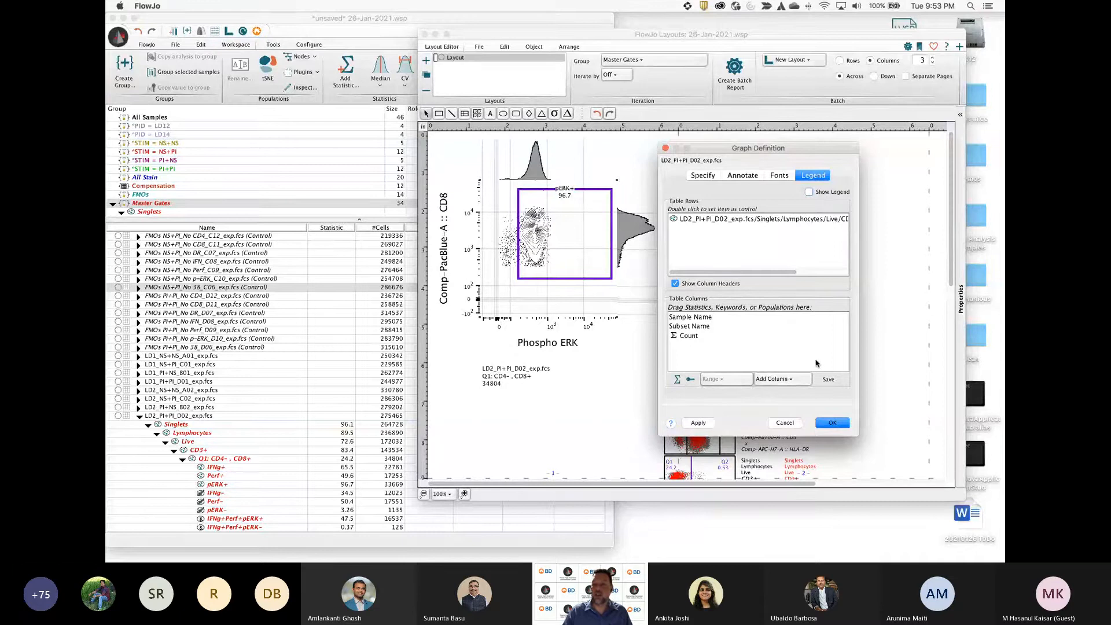
{"action": "left_click", "coordinate": [708, 179]}
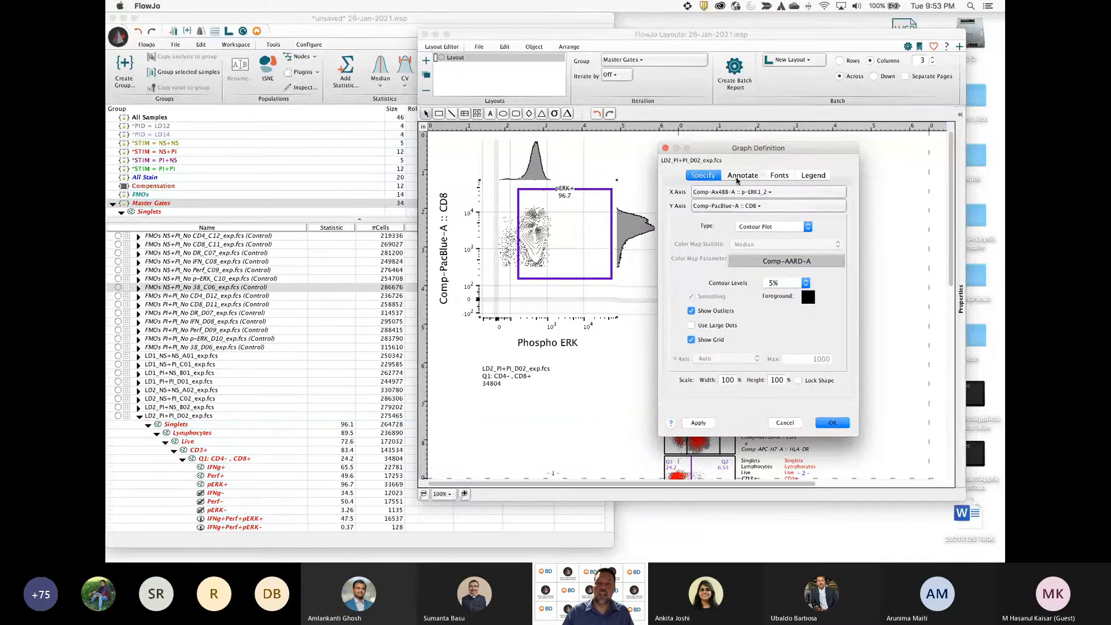
{"action": "left_click", "coordinate": [741, 178]}
{"action": "left_click", "coordinate": [778, 176]}
{"action": "left_click", "coordinate": [812, 175]}
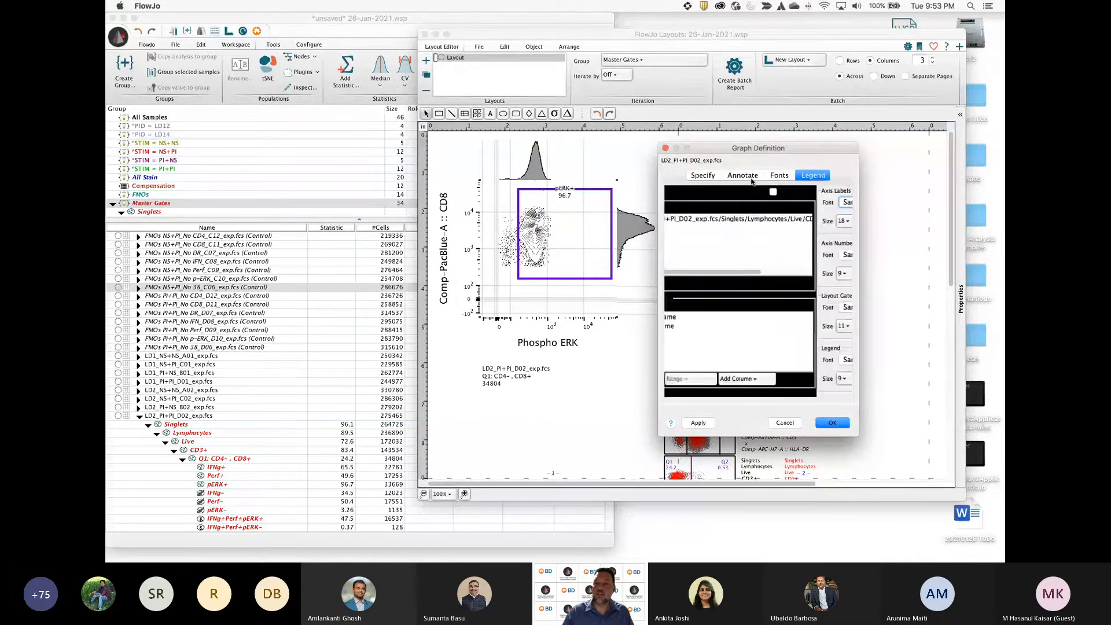
{"action": "left_click", "coordinate": [702, 175]}
{"action": "left_click", "coordinate": [666, 148]}
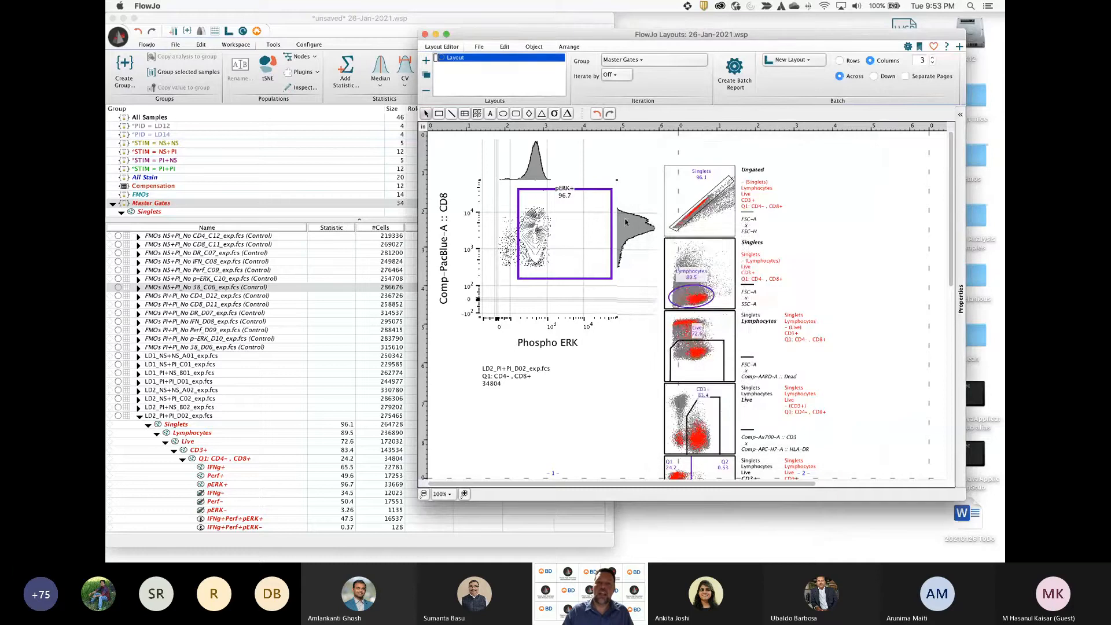
{"action": "right_click", "coordinate": [586, 230]}
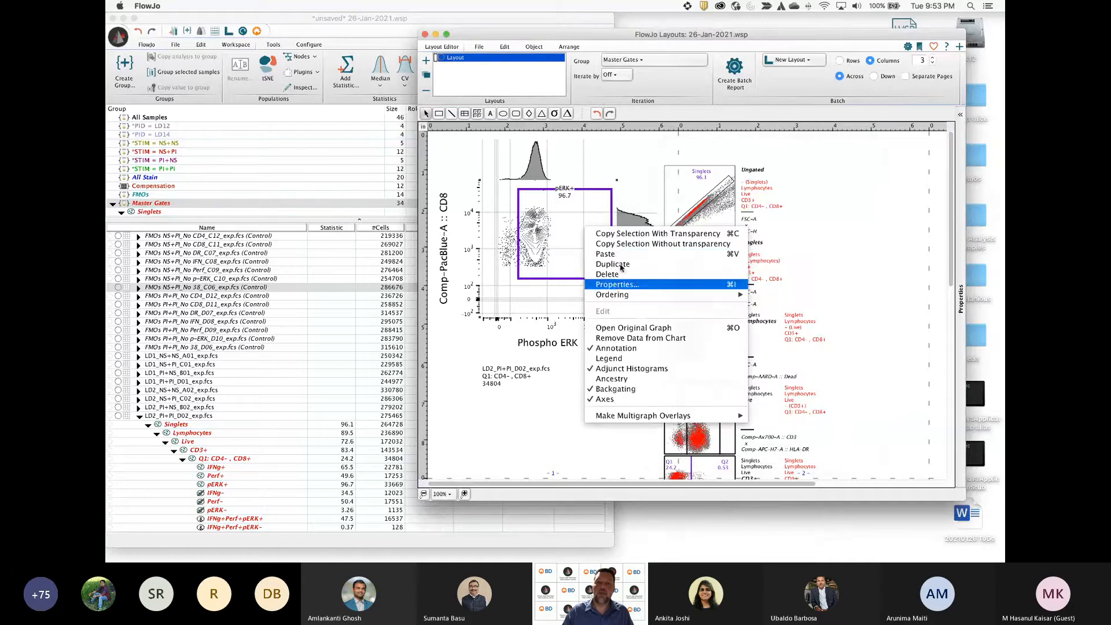
{"action": "left_click", "coordinate": [617, 284]}
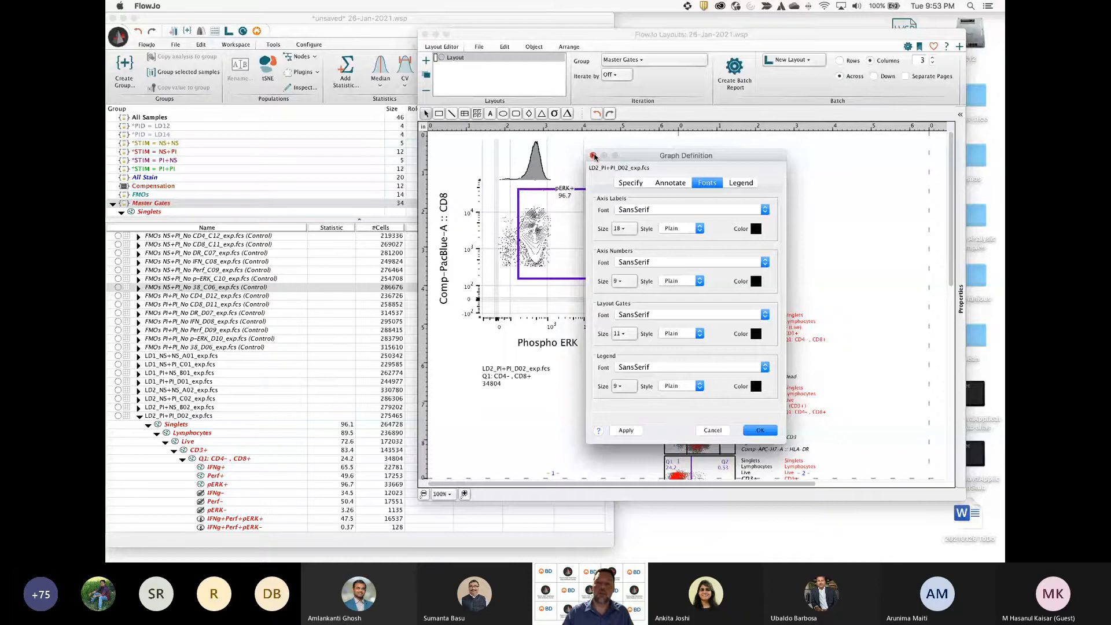
{"action": "left_click", "coordinate": [593, 156]}
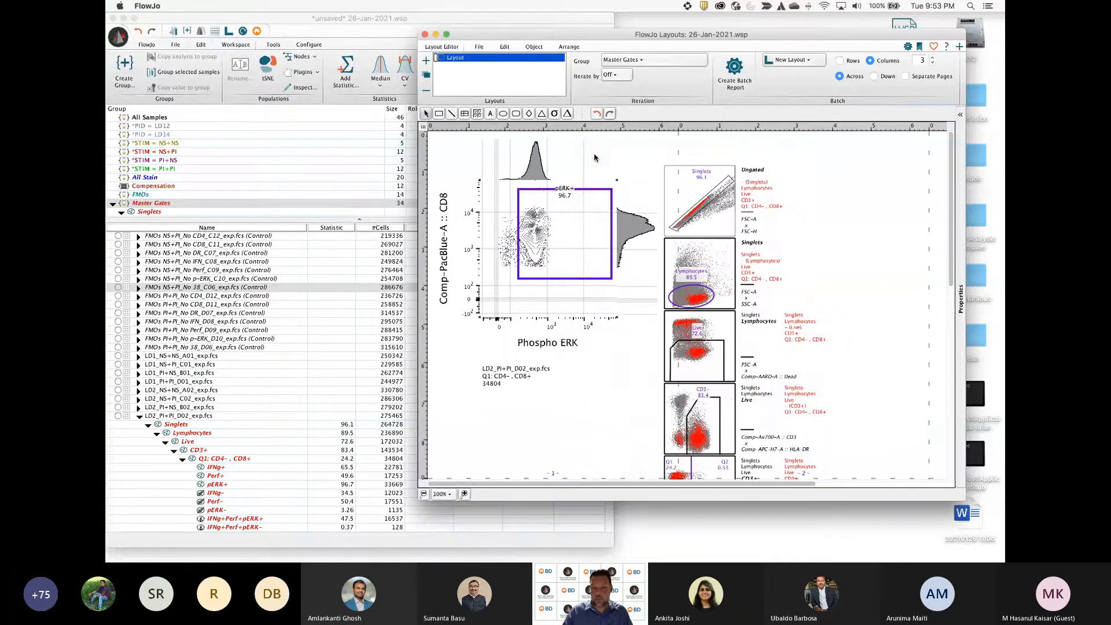
{"action": "left_click", "coordinate": [505, 47]}
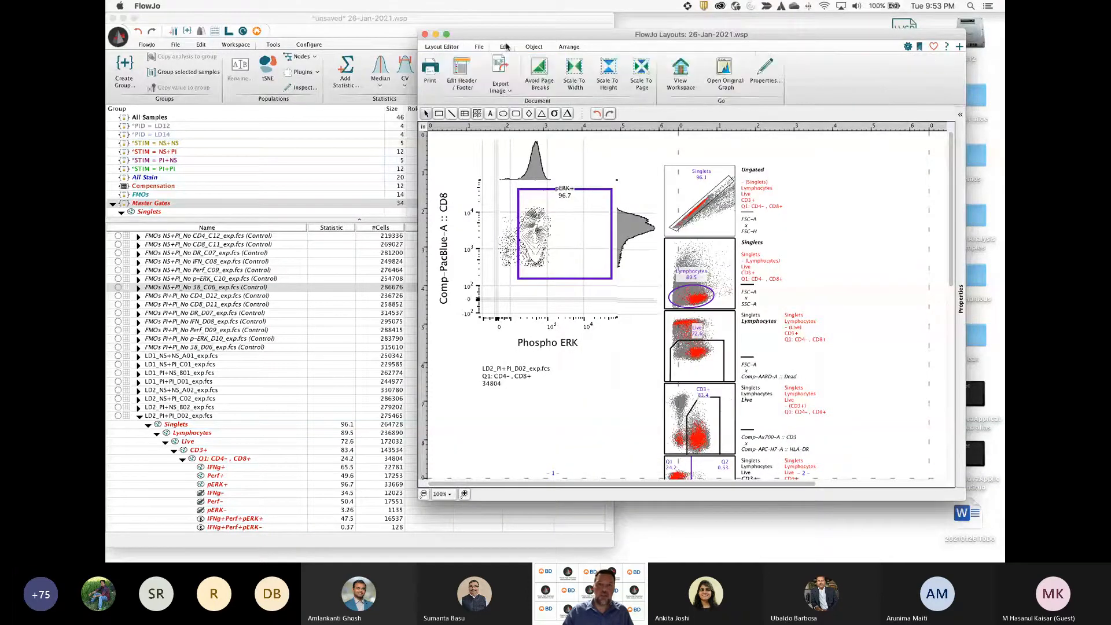
{"action": "left_click", "coordinate": [569, 46]}
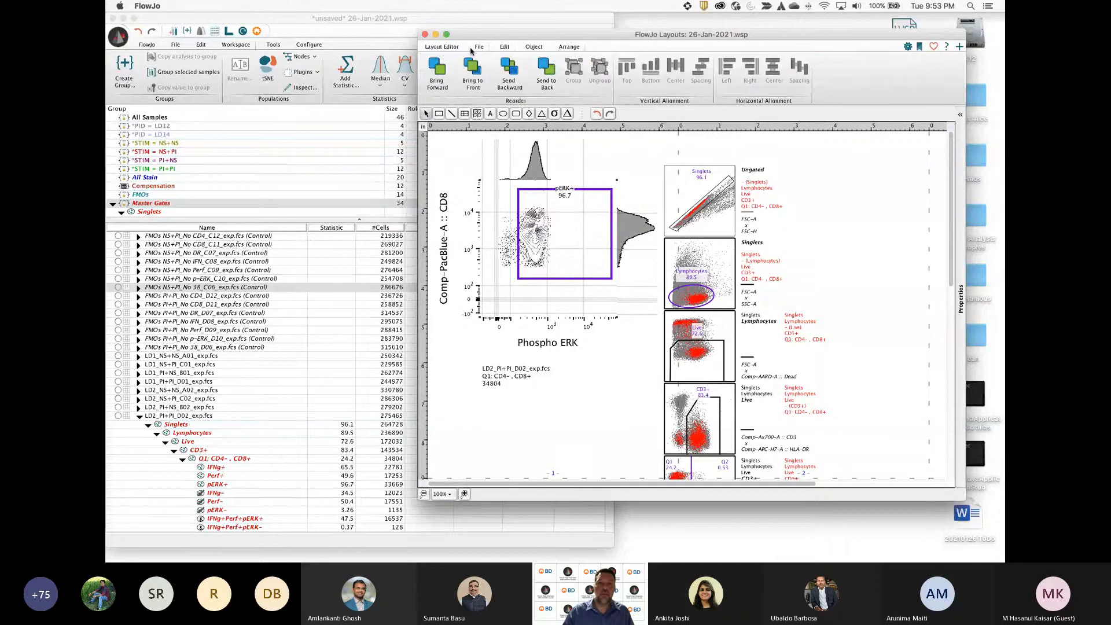
{"action": "left_click", "coordinate": [441, 47]}
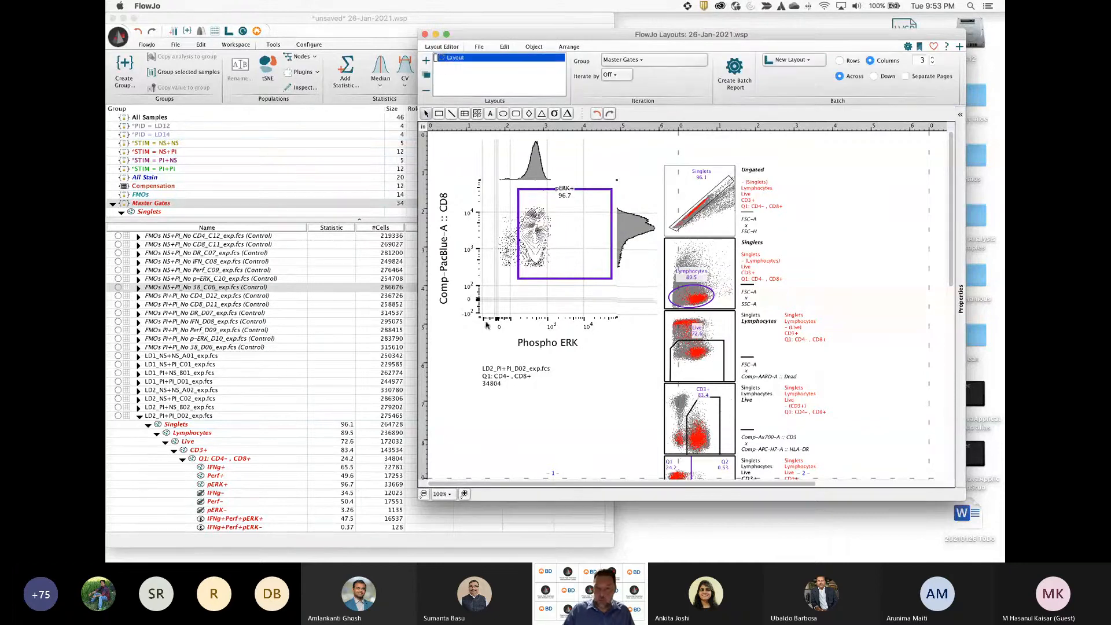
Rename the current layout as "CD8 T cells"
{"action": "double_click", "coordinate": [459, 59]}
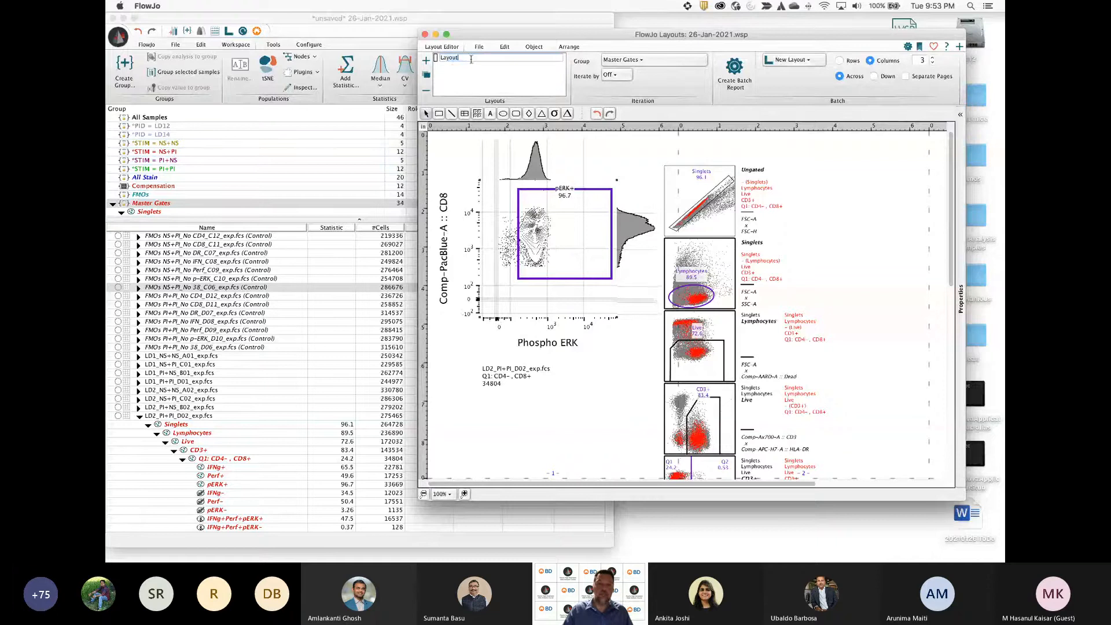
{"action": "double_click", "coordinate": [471, 59]}
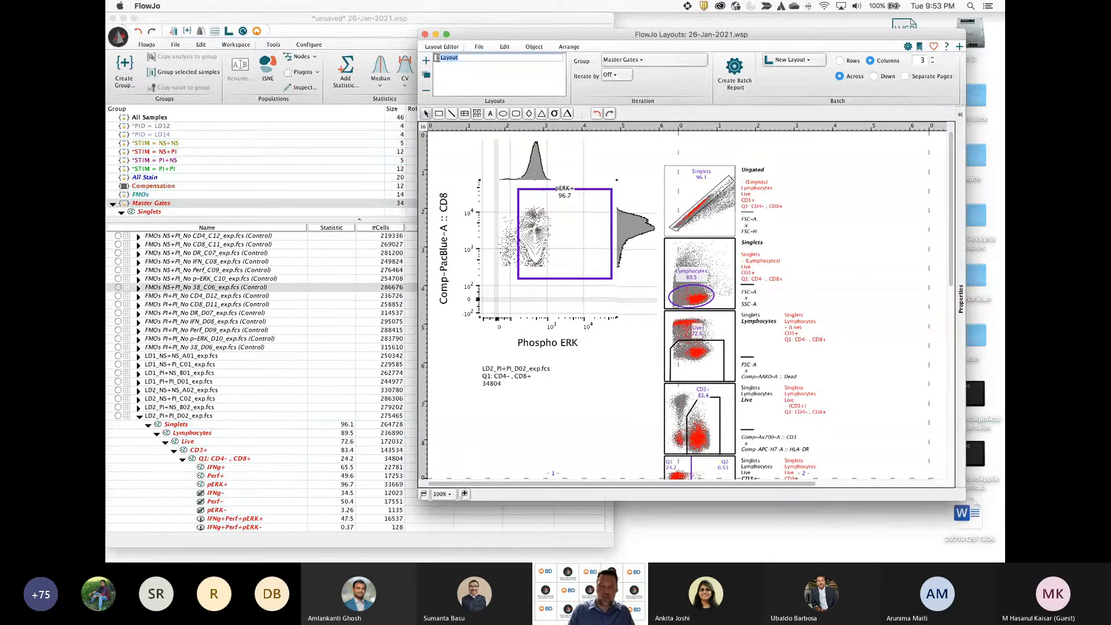
{"action": "type", "text": "CD8 T cells"}
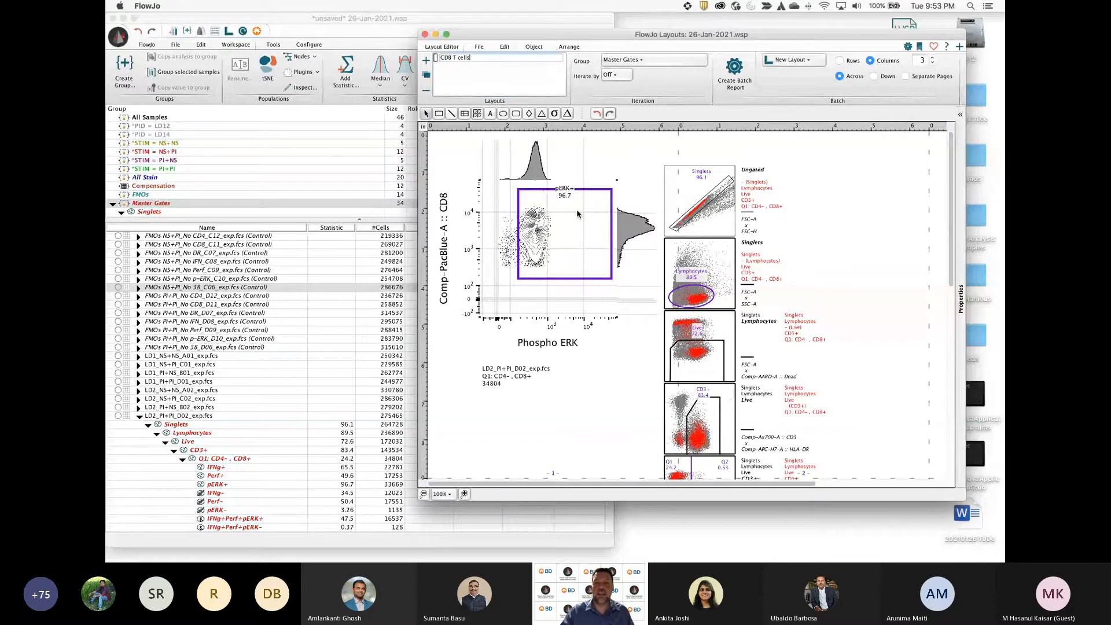
{"action": "left_click", "coordinate": [464, 78]}
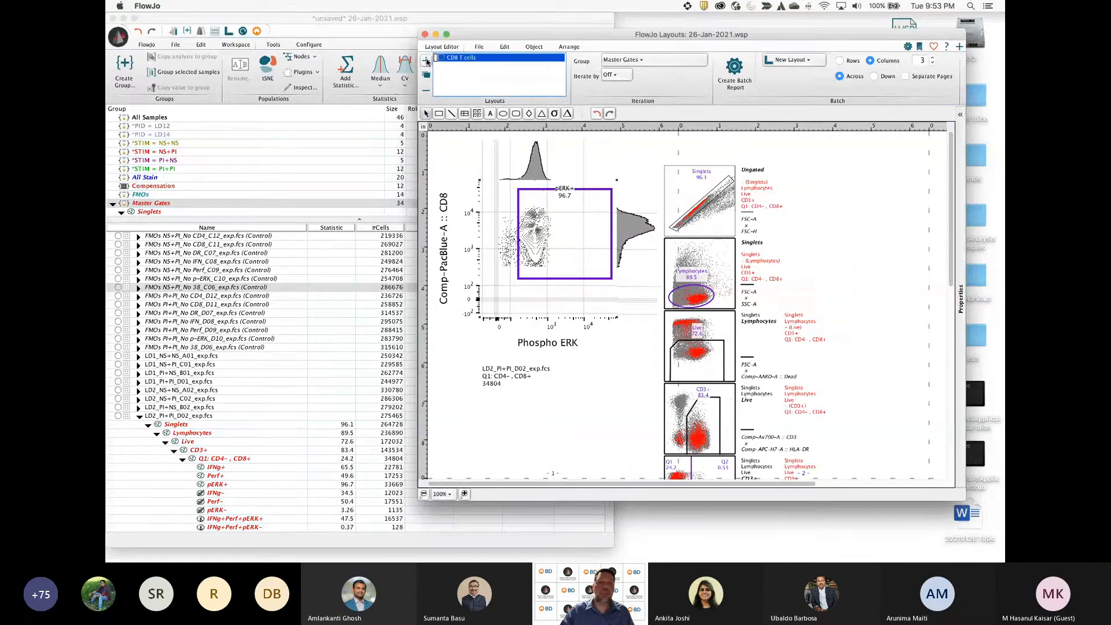
Add two new blank layouts and switch to the first of them
{"action": "left_click", "coordinate": [427, 60]}
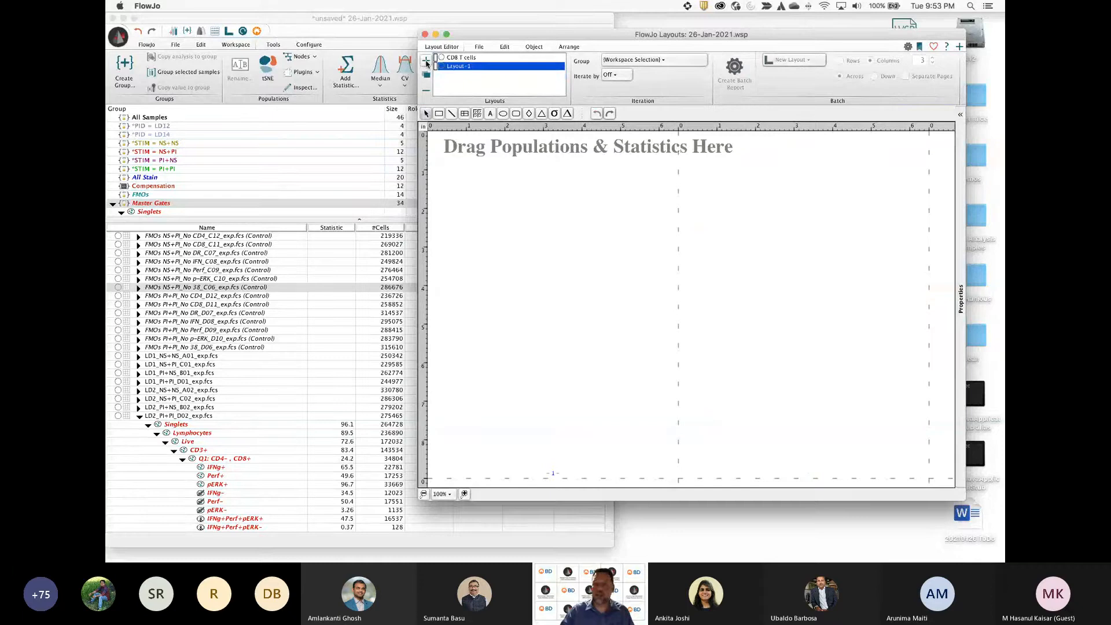
{"action": "left_click", "coordinate": [427, 61]}
{"action": "left_click", "coordinate": [457, 67]}
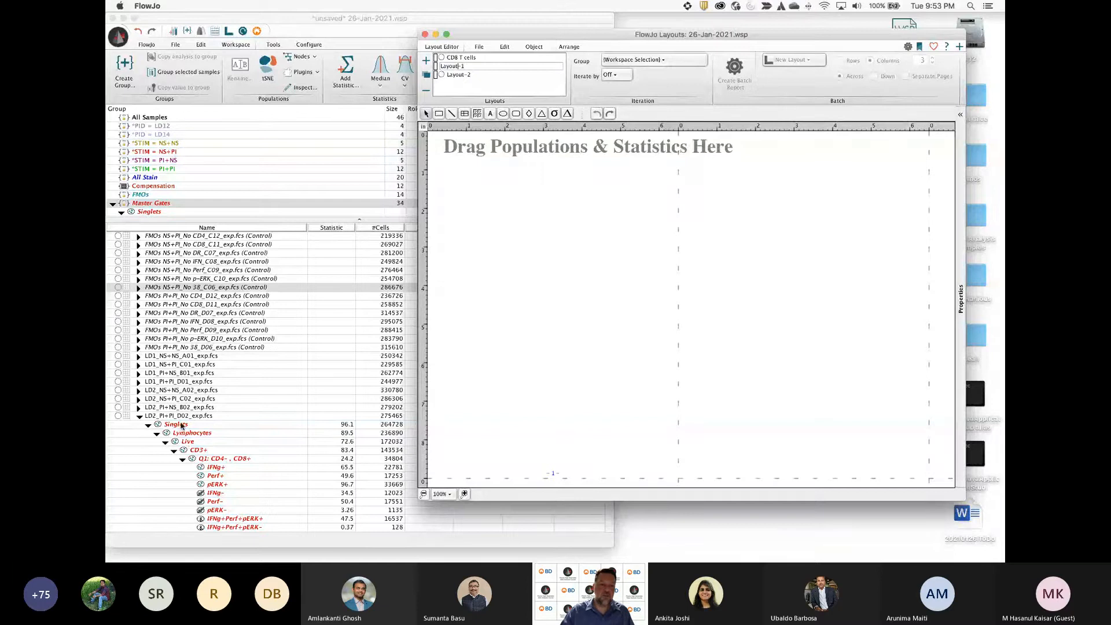
Place the Live and CD3+ populations of LD2_PI+PI_D02_exp.fcs in the blank layout and arrange the two plots side by side
{"action": "left_click_drag", "start_coordinate": [184, 441], "coordinate": [677, 240]}
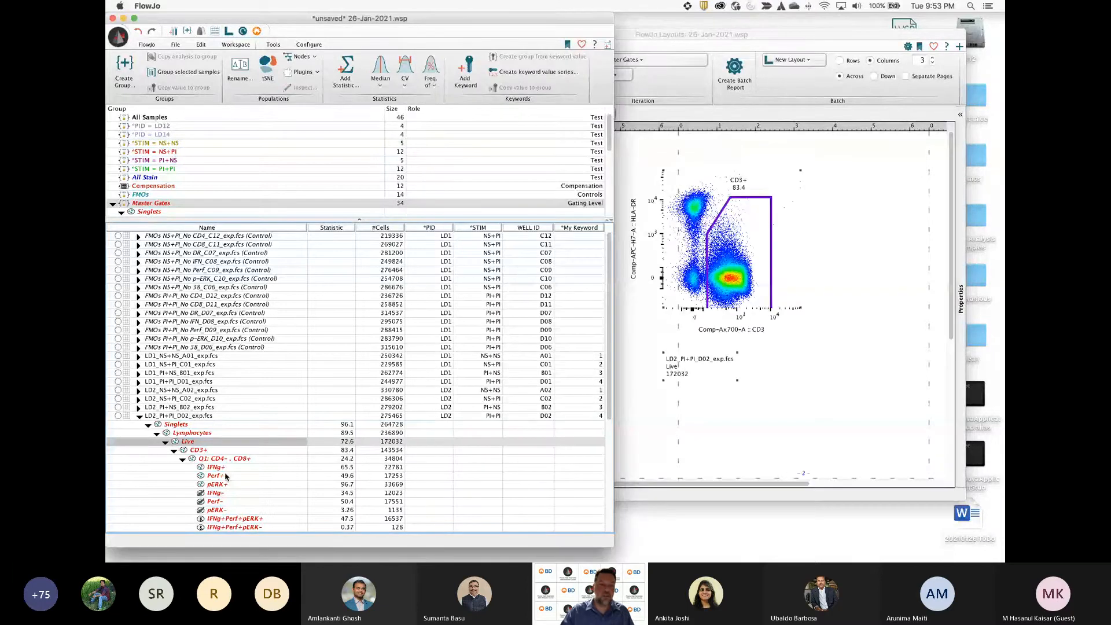
{"action": "left_click_drag", "start_coordinate": [199, 451], "coordinate": [902, 297]}
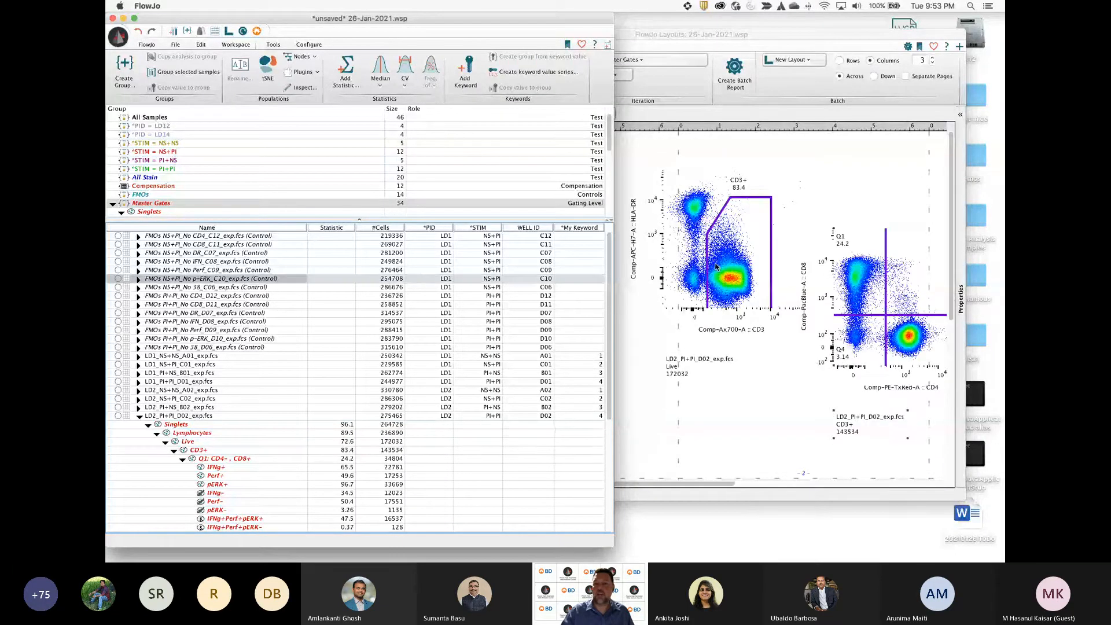
{"action": "left_click_drag", "start_coordinate": [689, 257], "coordinate": [503, 253]}
{"action": "left_click_drag", "start_coordinate": [885, 342], "coordinate": [722, 278]}
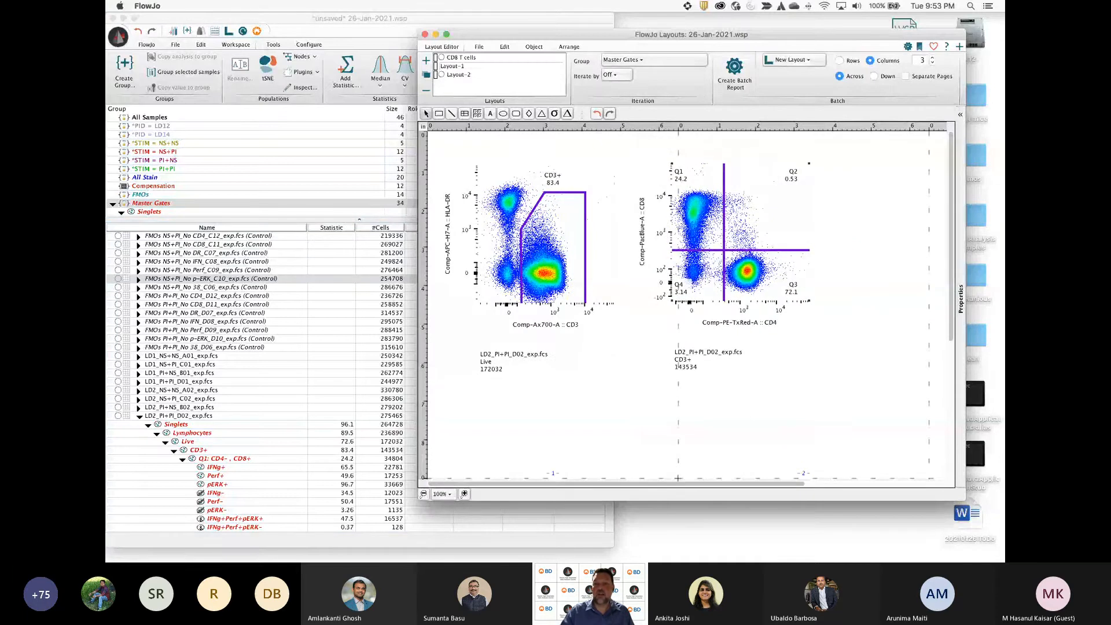
In the CD8 T cells layout, lay the gating ancestry strip out horizontally beneath the pERK+ plot and enlarge it
{"action": "left_click_drag", "start_coordinate": [448, 126], "coordinate": [456, 125]}
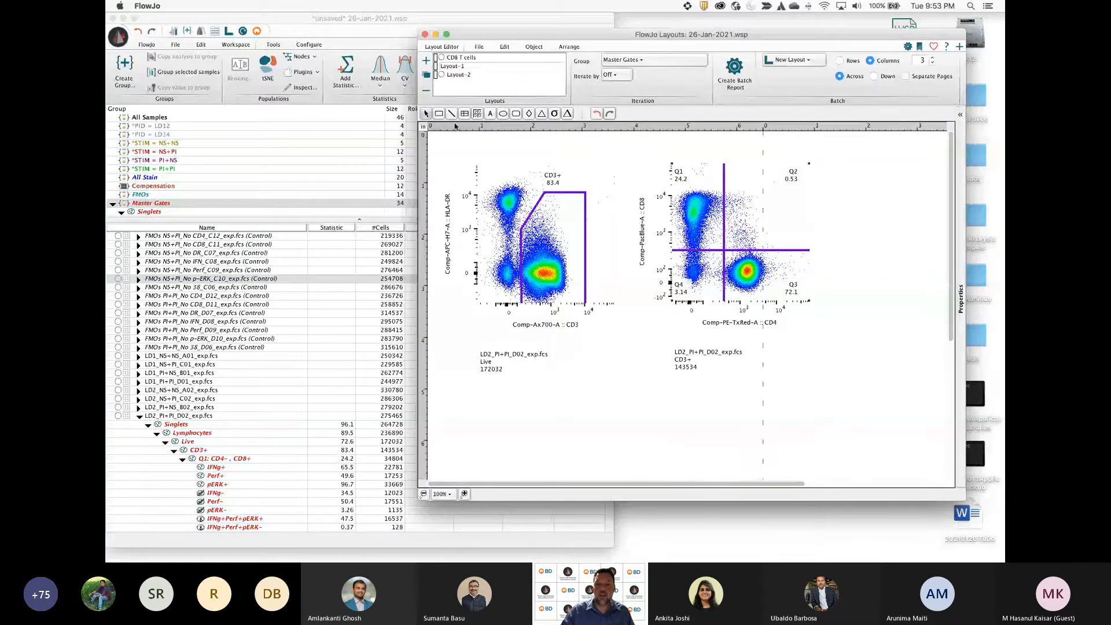
{"action": "left_click", "coordinate": [462, 58]}
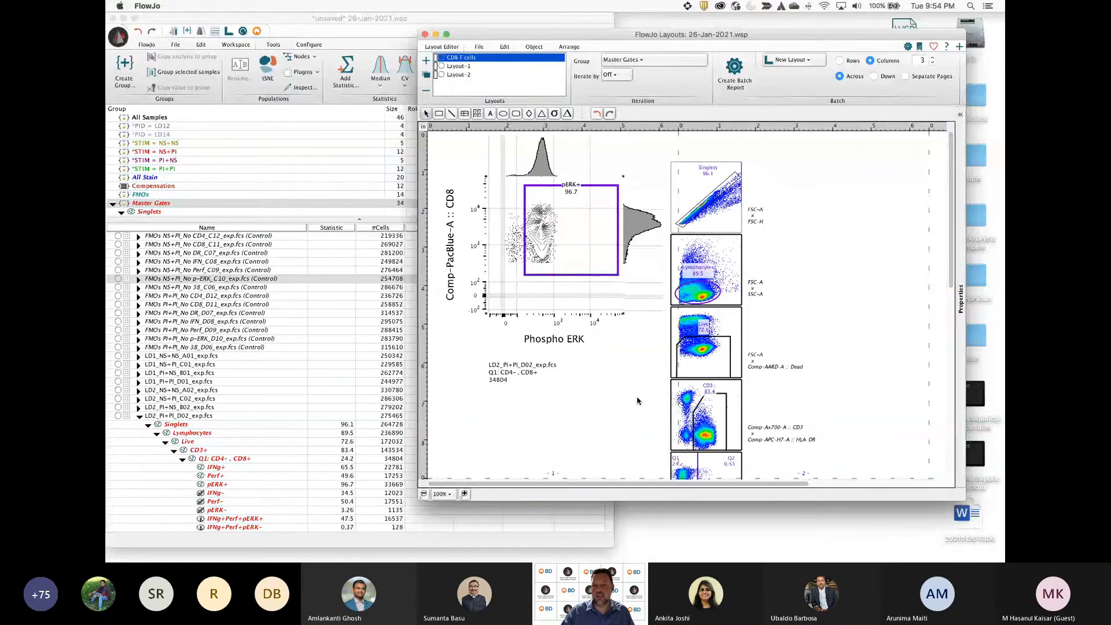
{"action": "right_click", "coordinate": [720, 190]}
{"action": "left_click", "coordinate": [732, 195]}
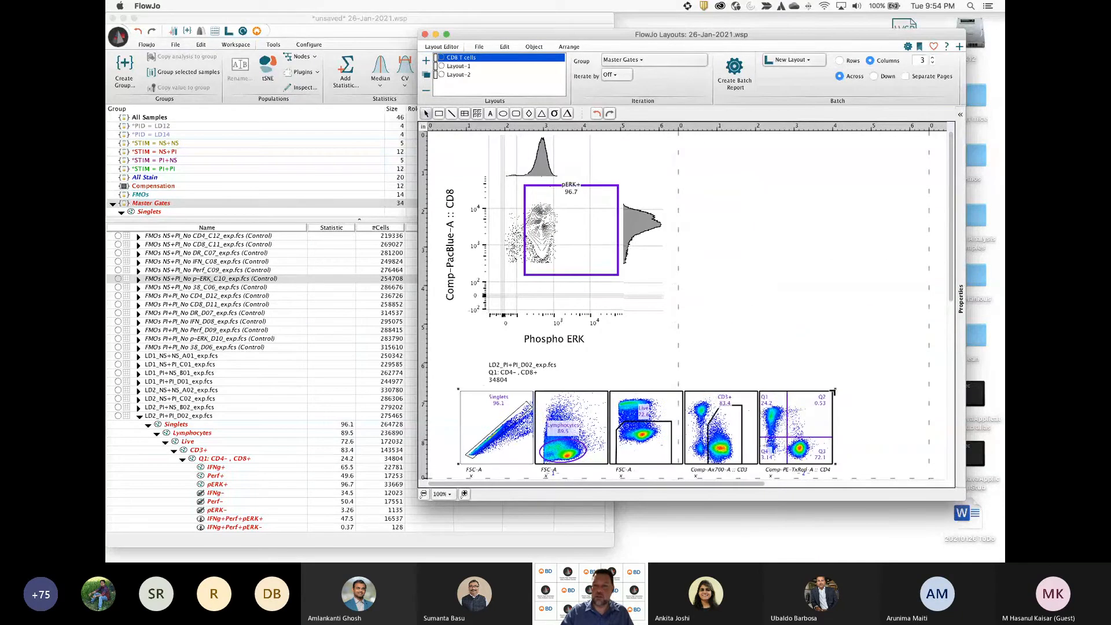
{"action": "left_click_drag", "start_coordinate": [834, 391], "coordinate": [914, 358]}
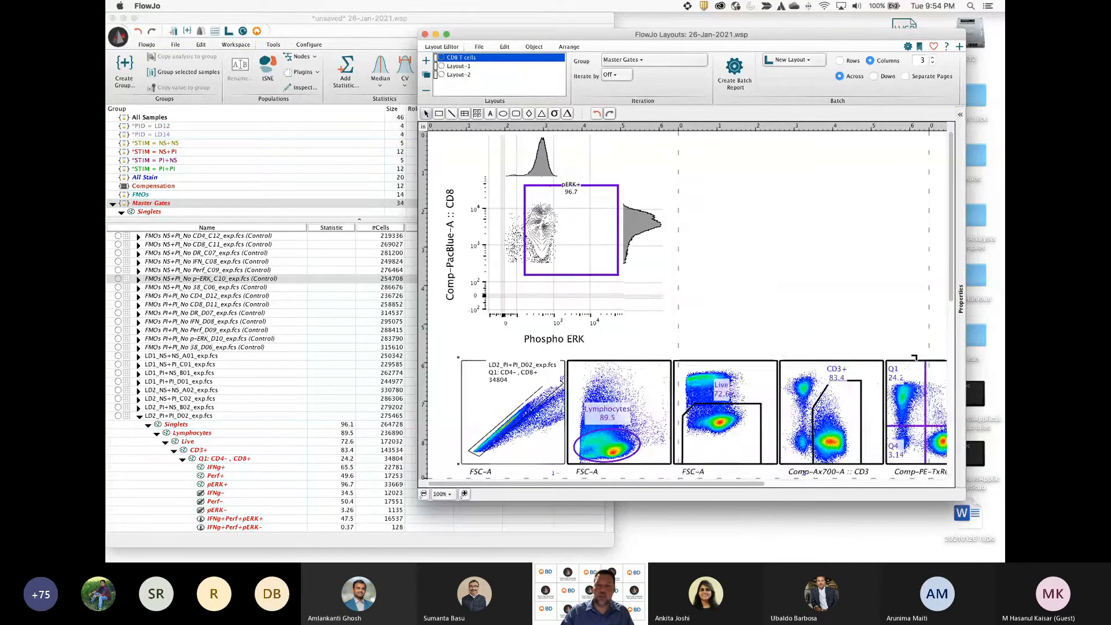
Change the pERK+ plot's type to Pseudocolor in its graph definition
{"action": "double_click", "coordinate": [573, 247]}
{"action": "left_click", "coordinate": [629, 183]}
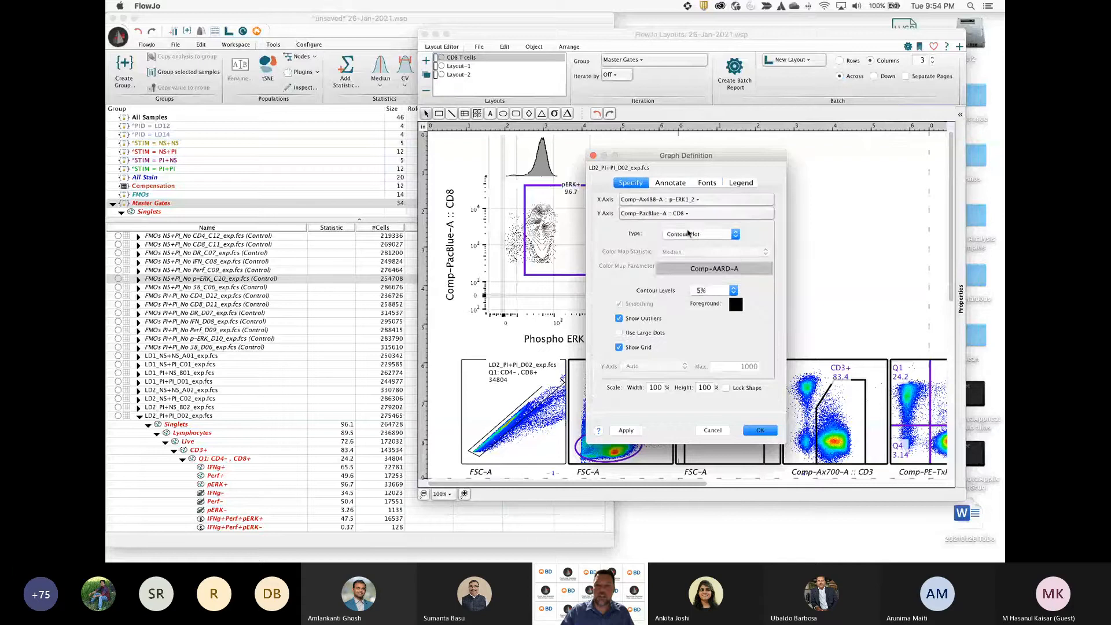
{"action": "left_click", "coordinate": [694, 234]}
{"action": "left_click", "coordinate": [683, 258]}
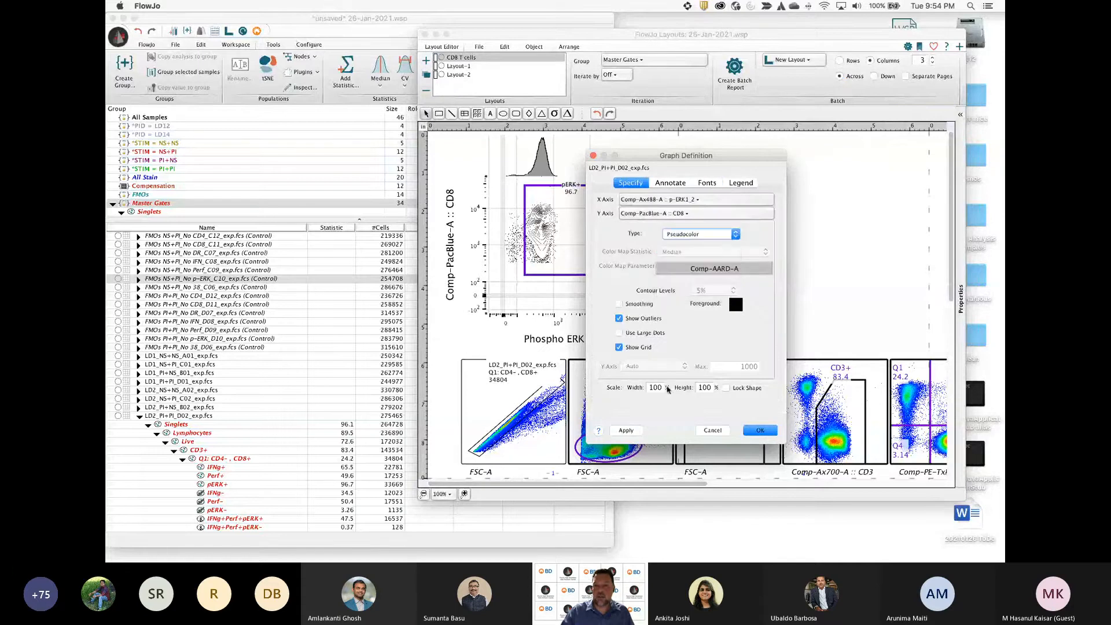
{"action": "left_click", "coordinate": [760, 430]}
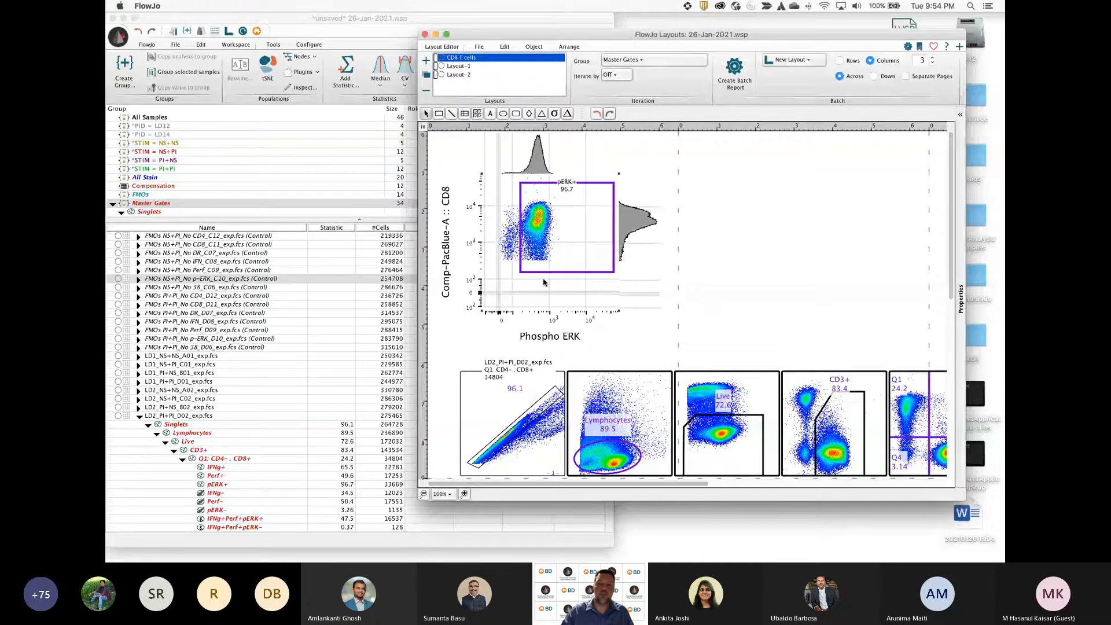
Duplicate the pERK+ plot and place the copy to the right of the original
{"action": "right_click", "coordinate": [542, 245]}
{"action": "left_click", "coordinate": [576, 281]}
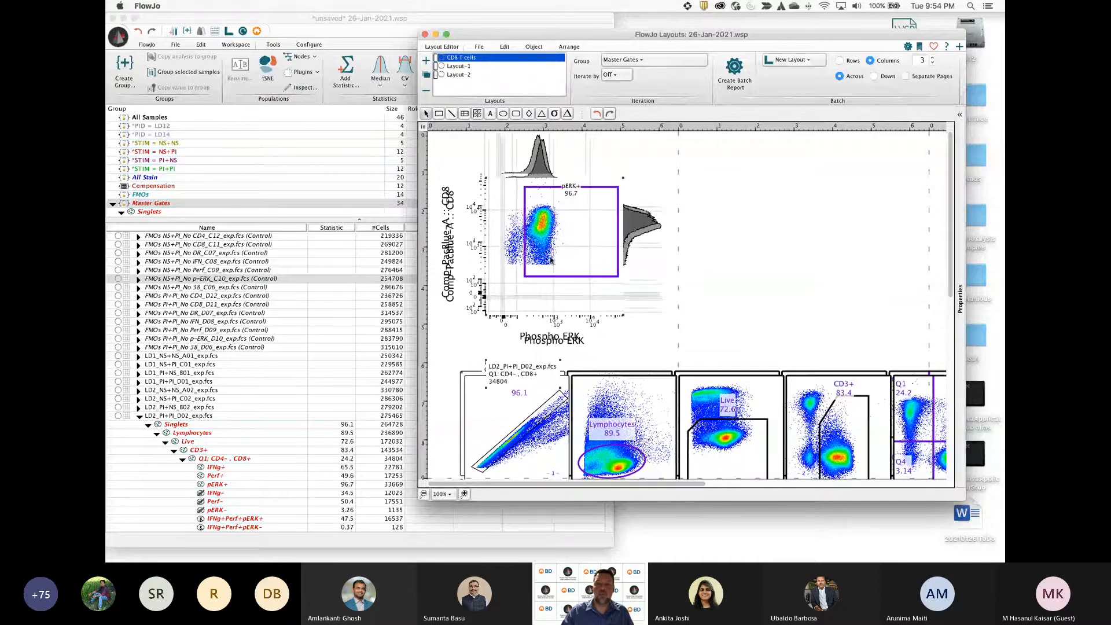
{"action": "left_click_drag", "start_coordinate": [550, 259], "coordinate": [775, 259]}
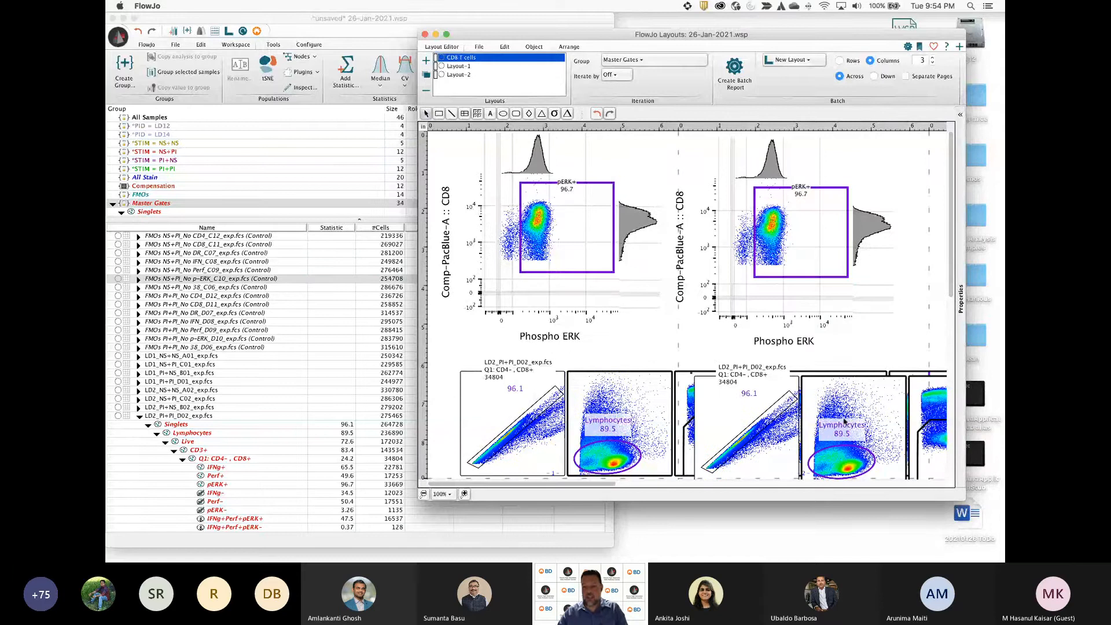
Zoom the layout out to 75% and hide its page breaks
{"action": "left_click", "coordinate": [424, 495]}
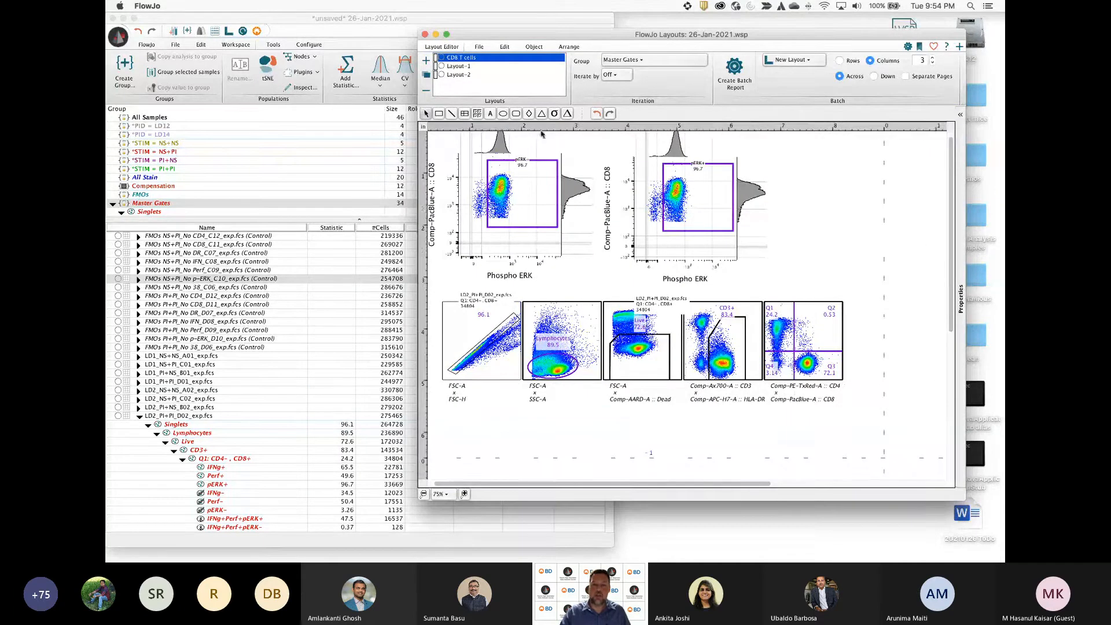
{"action": "left_click", "coordinate": [503, 48]}
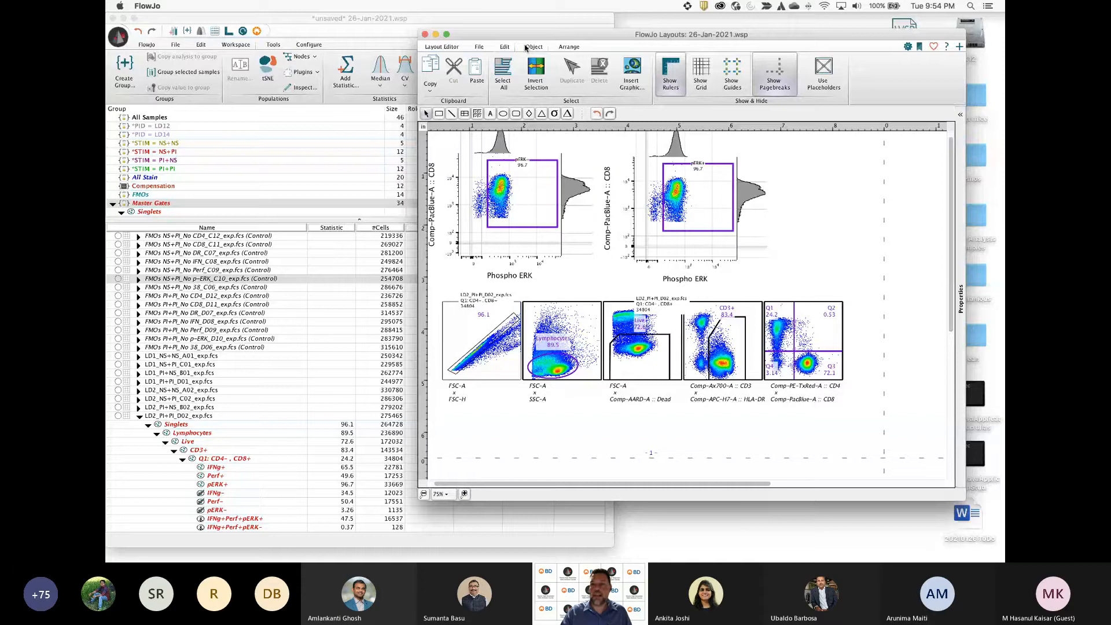
{"action": "left_click", "coordinate": [774, 83]}
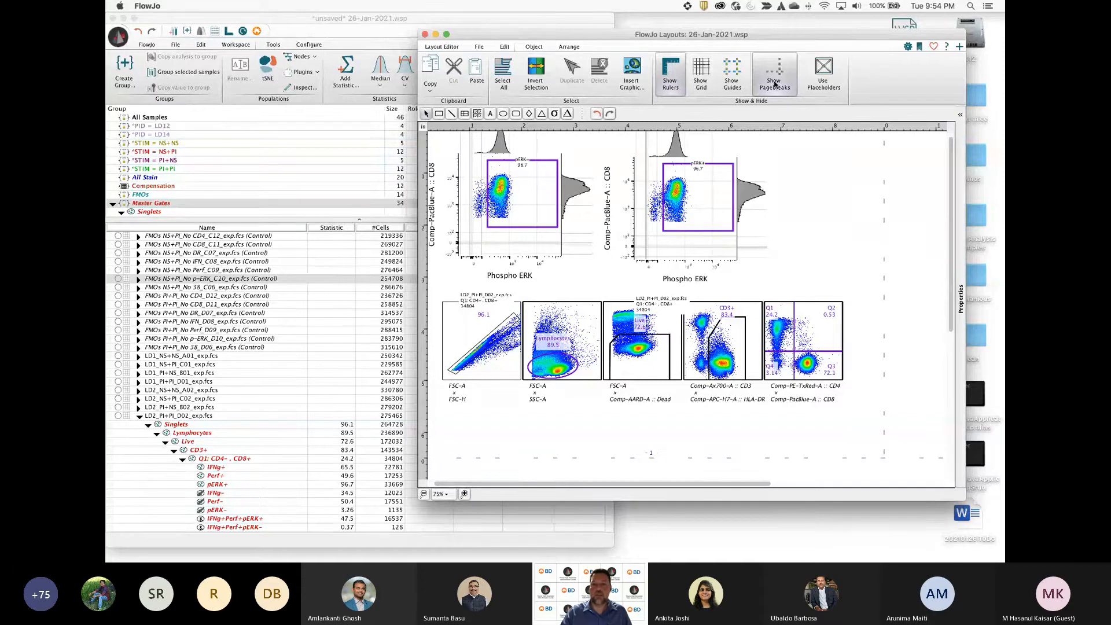
{"action": "left_click", "coordinate": [775, 82]}
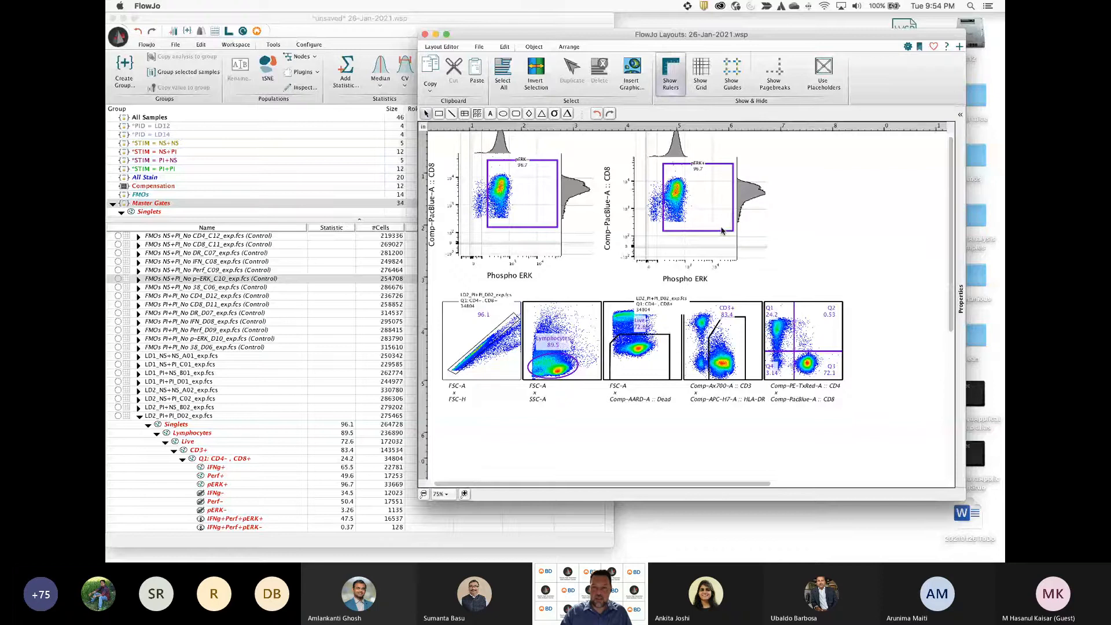
Clear the sample annotation from the duplicated plot and set its X axis to Comp-PE-Cy7-A :: IFNg
{"action": "left_click_drag", "start_coordinate": [647, 258], "coordinate": [644, 257]}
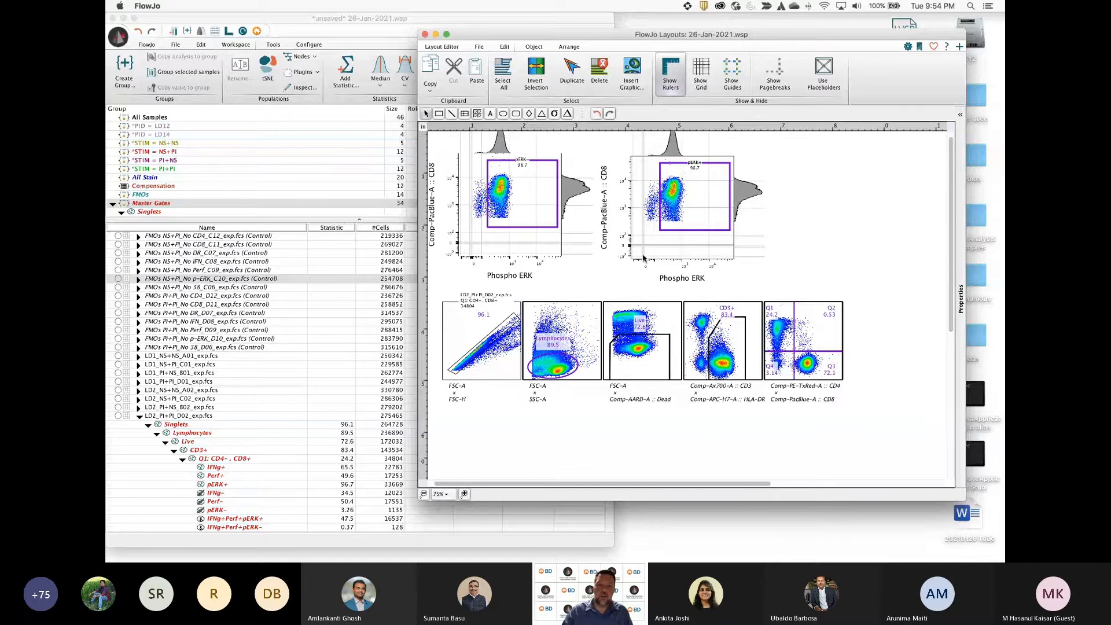
{"action": "double_click", "coordinate": [716, 227]}
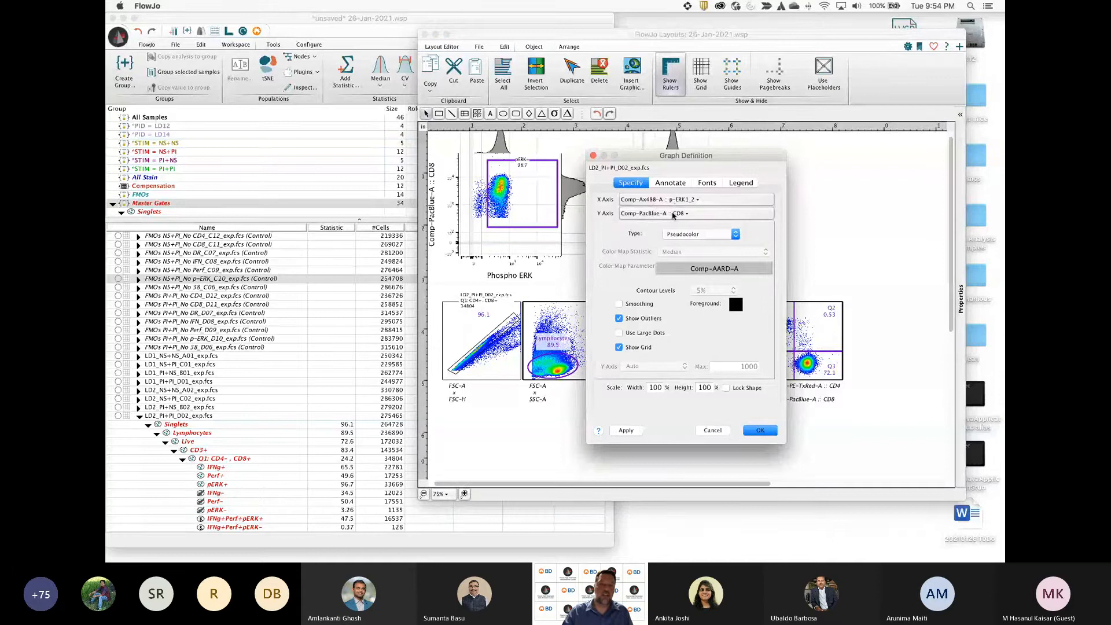
{"action": "left_click", "coordinate": [715, 434]}
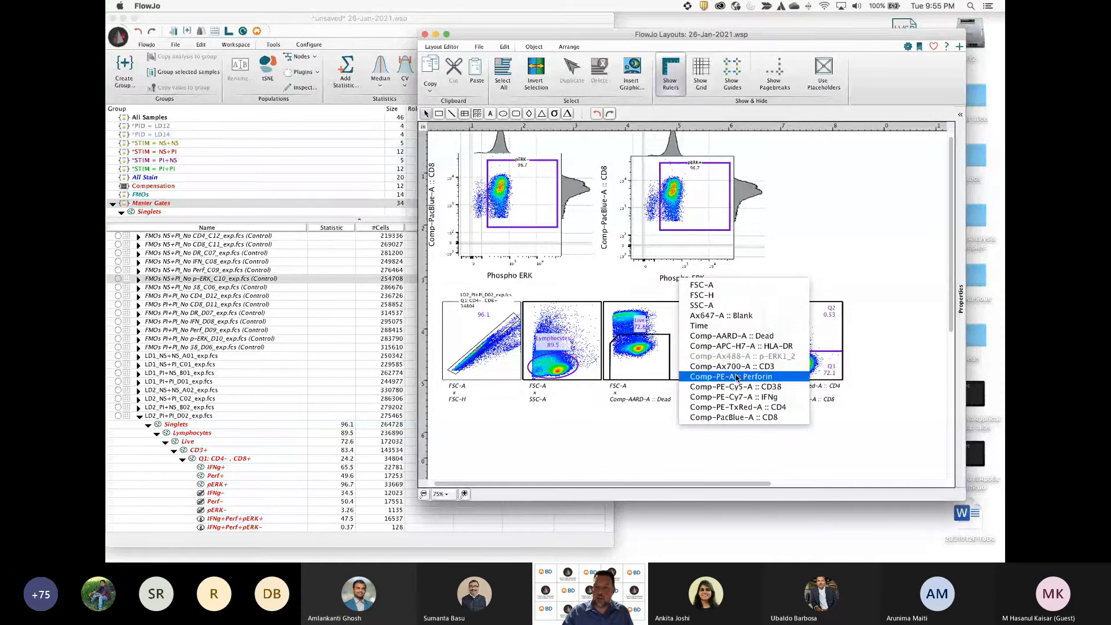
{"action": "left_click", "coordinate": [735, 397]}
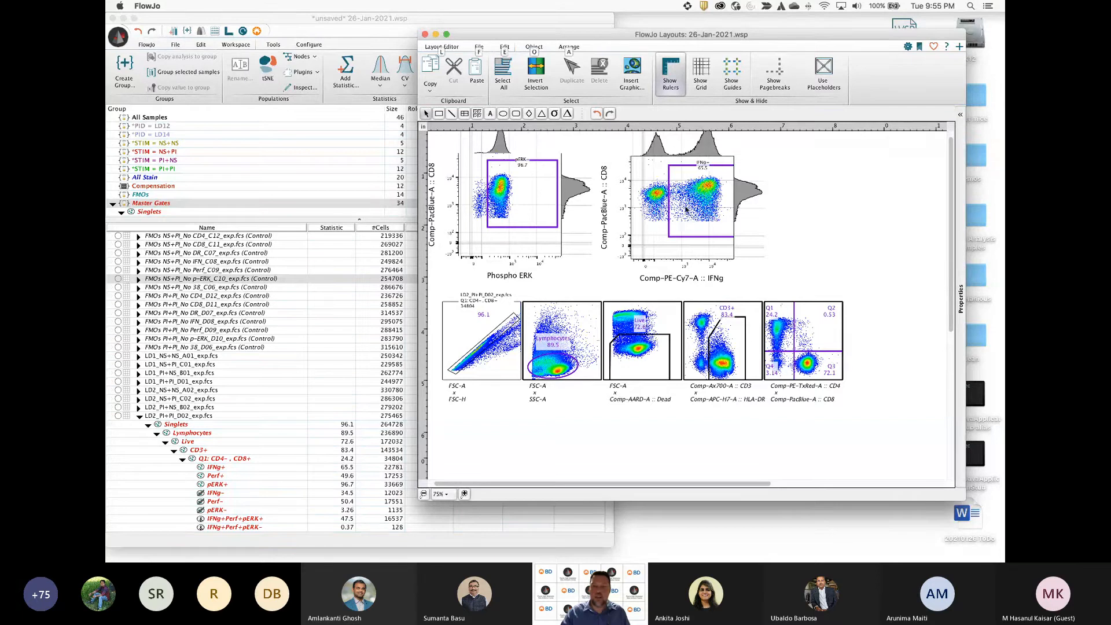
Place a copy of the IFNg plot to its right and set the copy's X axis to Comp-PE-A :: Perforin
{"action": "left_click_drag", "start_coordinate": [693, 219], "coordinate": [857, 216]}
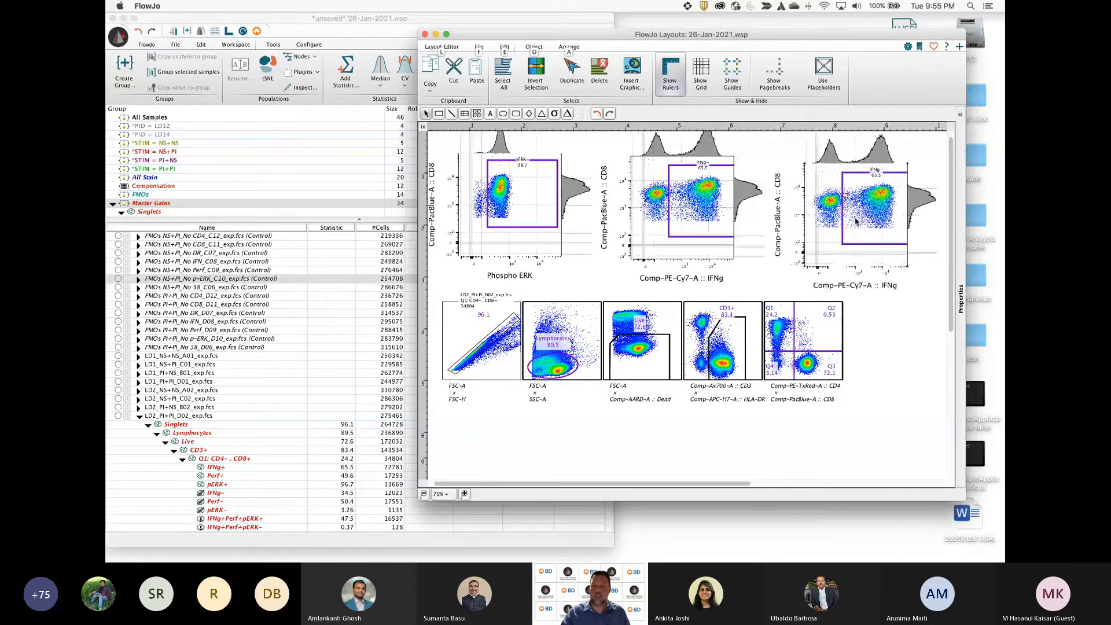
{"action": "right_click", "coordinate": [665, 203]}
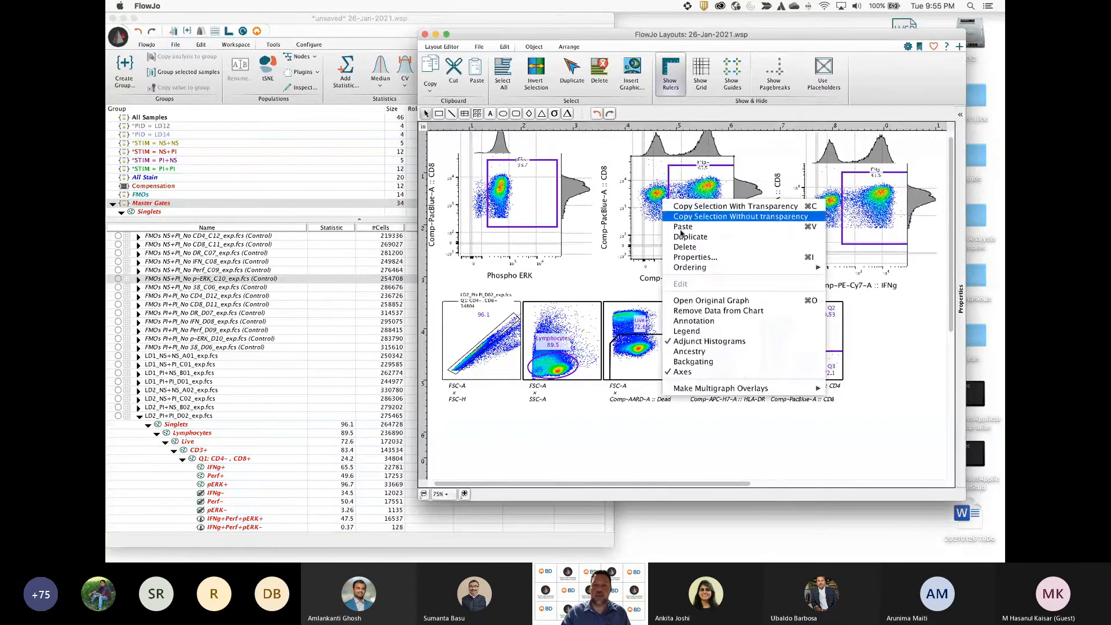
{"action": "left_click", "coordinate": [896, 210]}
{"action": "left_click", "coordinate": [870, 283]}
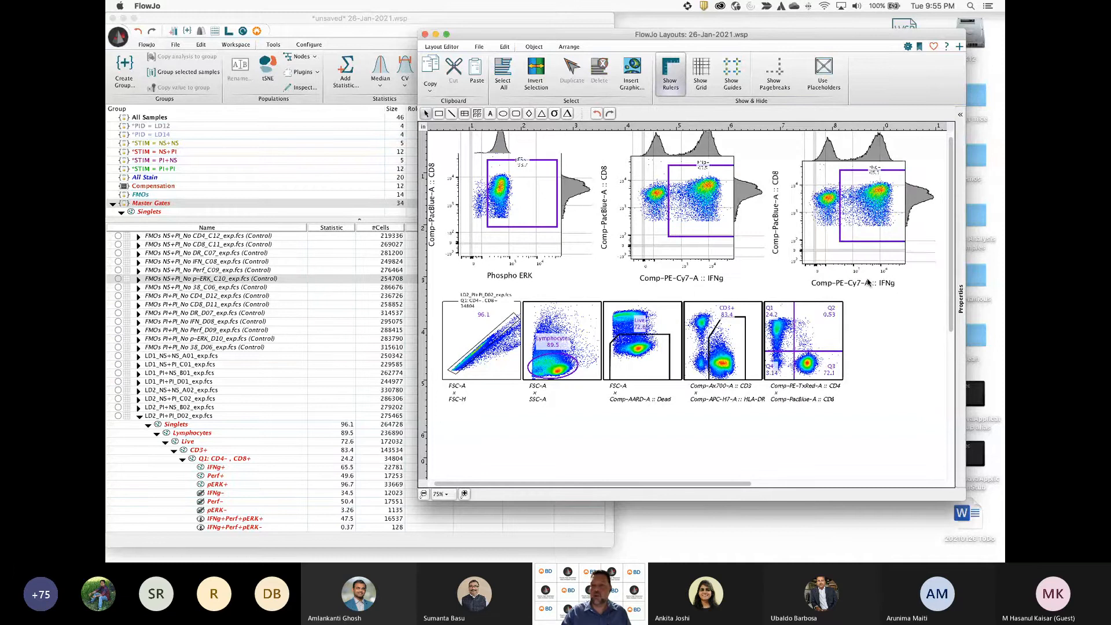
{"action": "right_click", "coordinate": [871, 286]}
{"action": "left_click", "coordinate": [840, 283]}
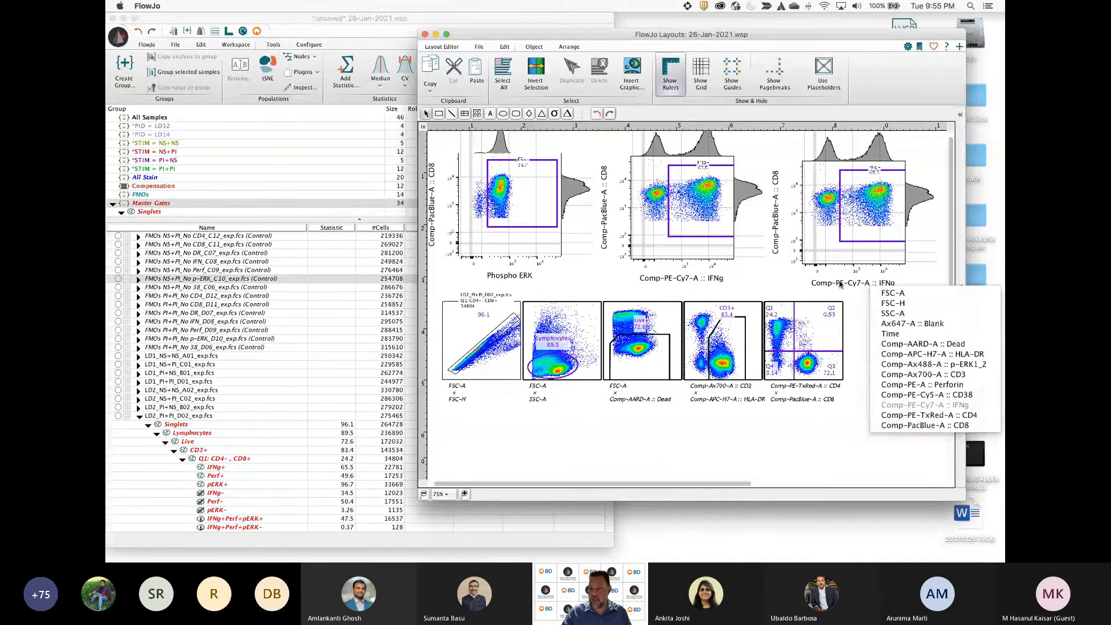
{"action": "left_click", "coordinate": [885, 380]}
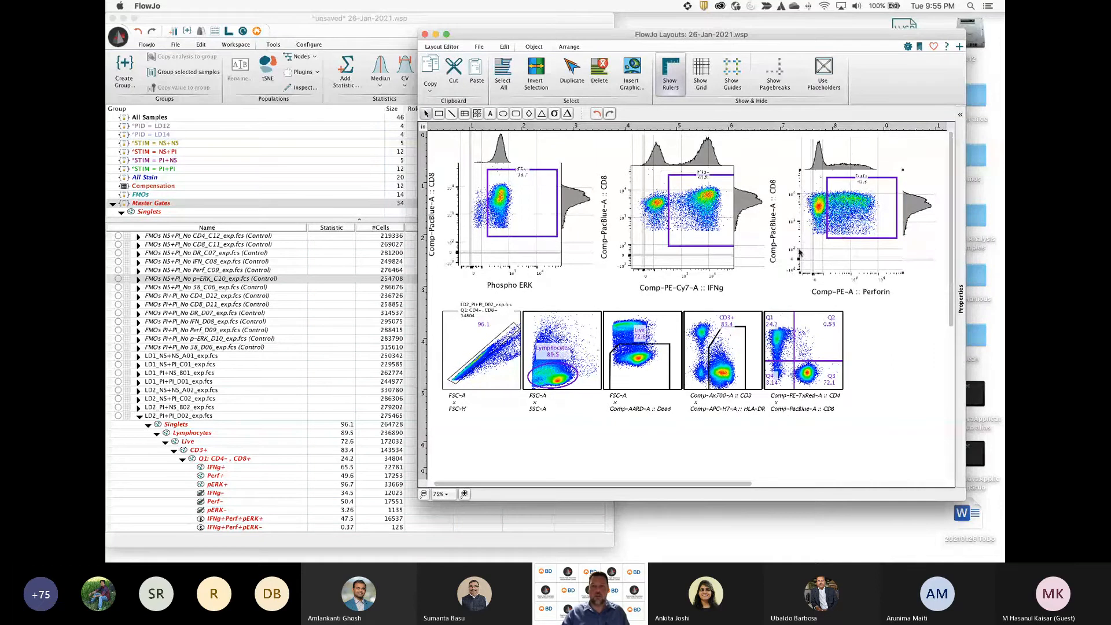
Enlarge the gating ancestry strip so it spans the width beneath the three plots
{"action": "scroll", "coordinate": [495, 220], "scroll_direction": "up", "scroll_amount": 1}
{"action": "left_click", "coordinate": [849, 395]}
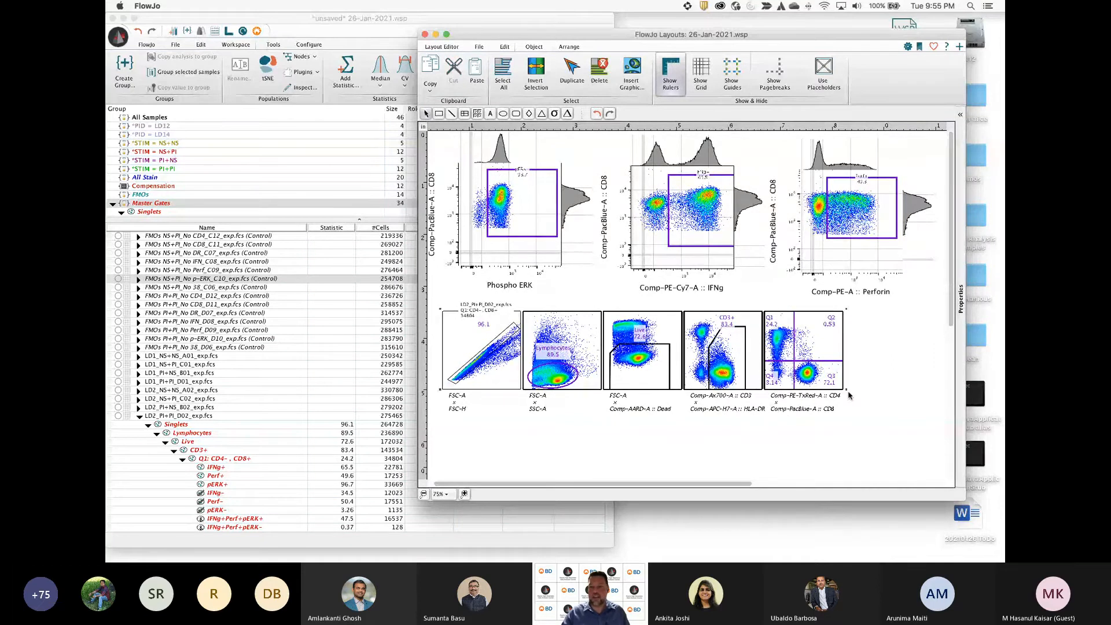
{"action": "left_click_drag", "start_coordinate": [849, 395], "coordinate": [923, 405]}
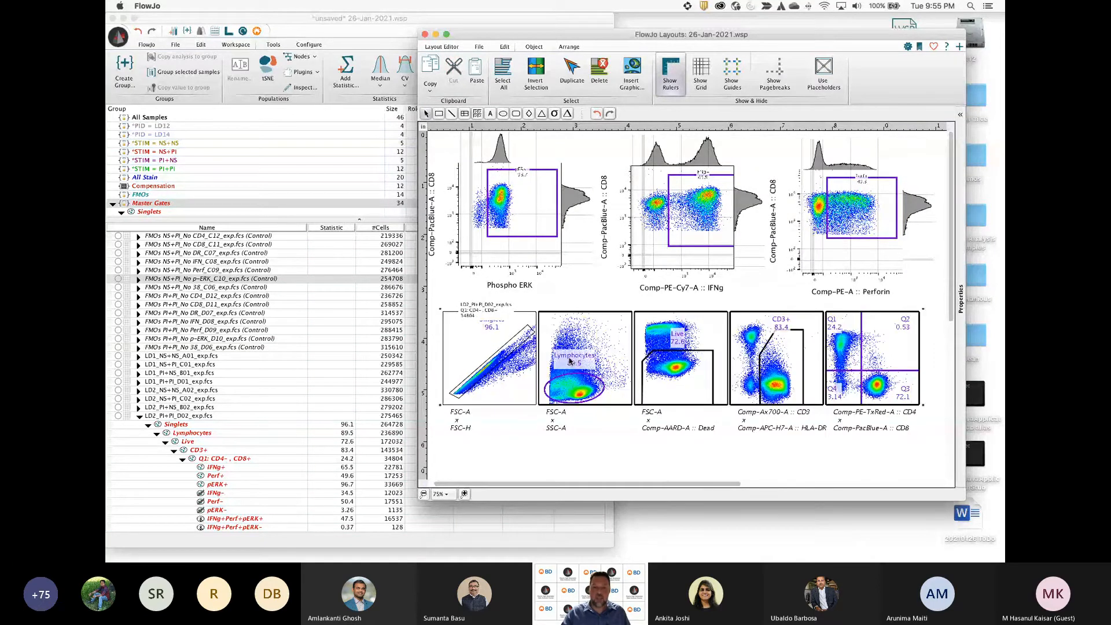
Select the pERK, IFNg and Perforin plots together and align them by their bottom edges
{"action": "left_click_drag", "start_coordinate": [939, 158], "coordinate": [552, 219]}
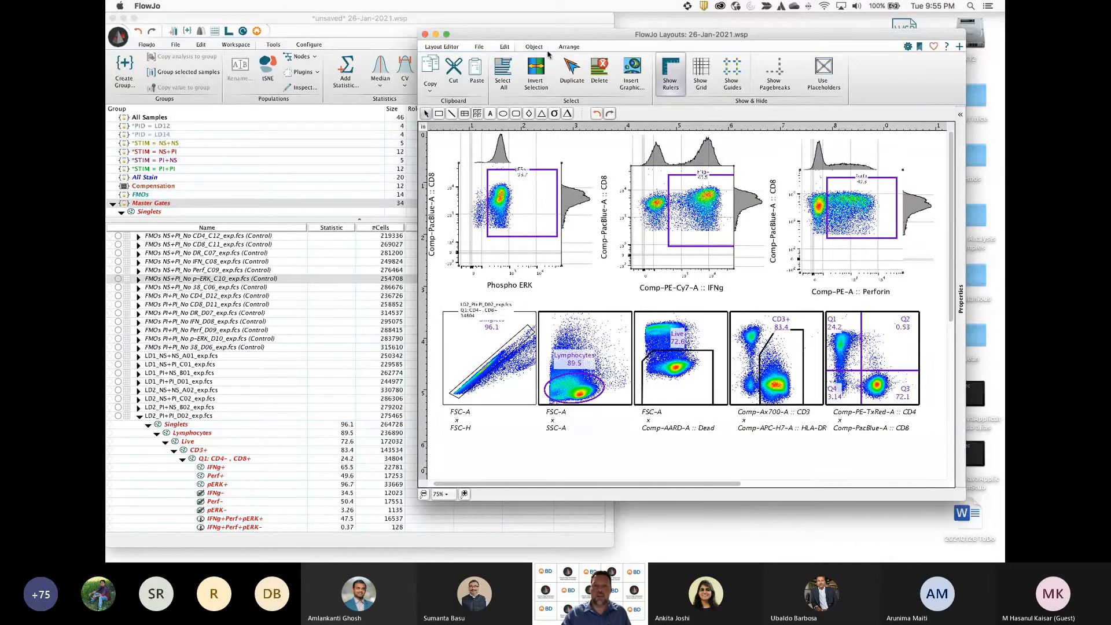
{"action": "left_click", "coordinate": [565, 46]}
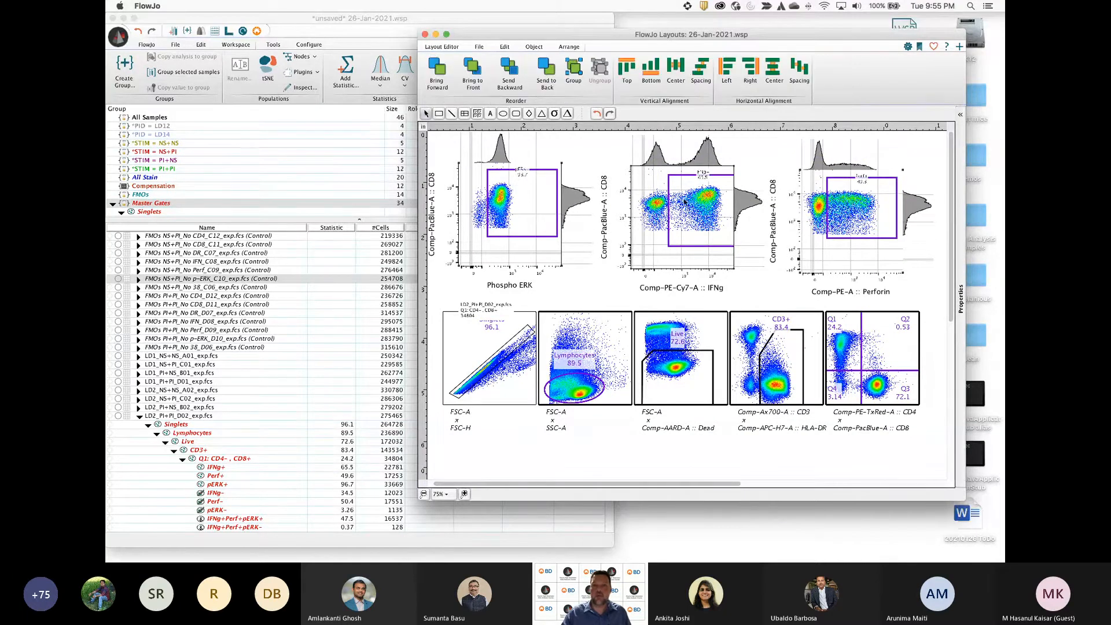
{"action": "left_click", "coordinate": [651, 69]}
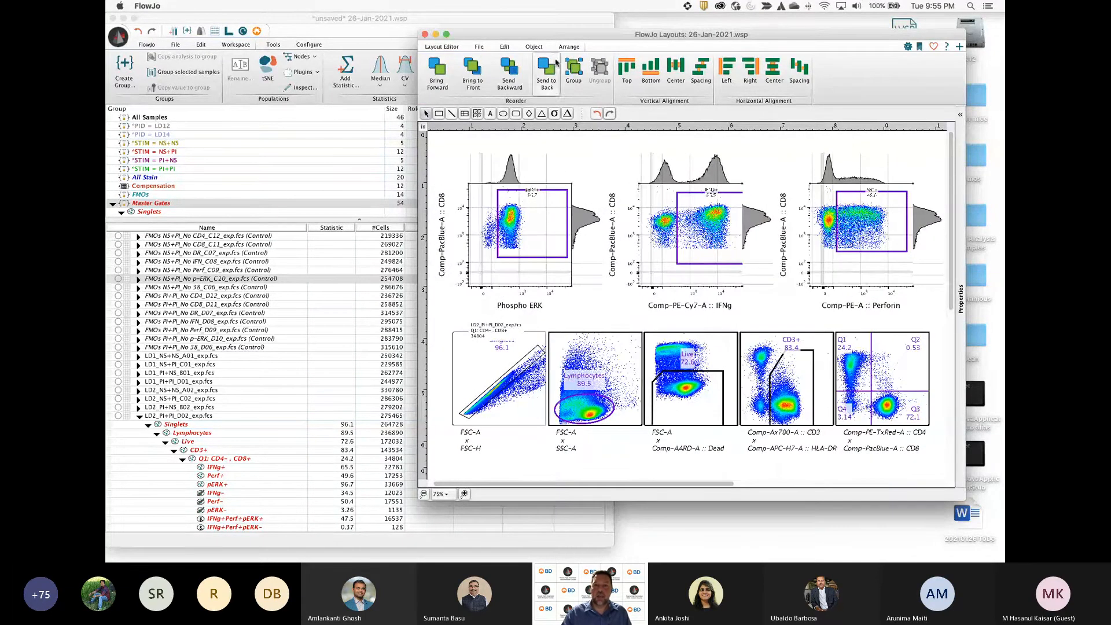
Review the image file formats offered for exporting the layout, and return to the layout list
{"action": "left_click", "coordinate": [479, 47]}
{"action": "left_click", "coordinate": [506, 91]}
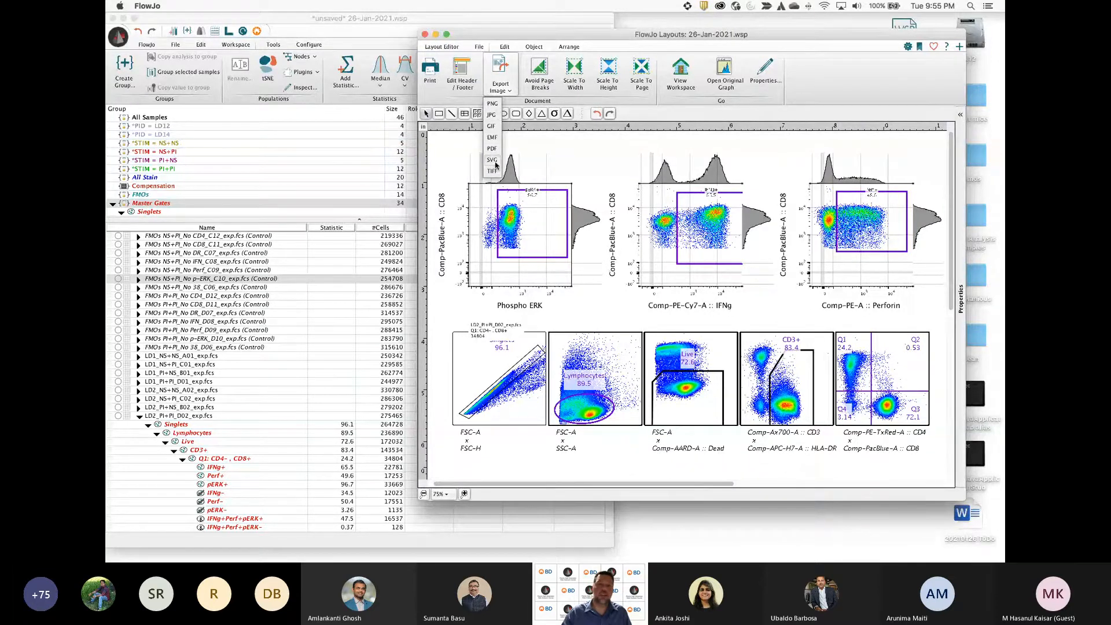
{"action": "left_click", "coordinate": [443, 47]}
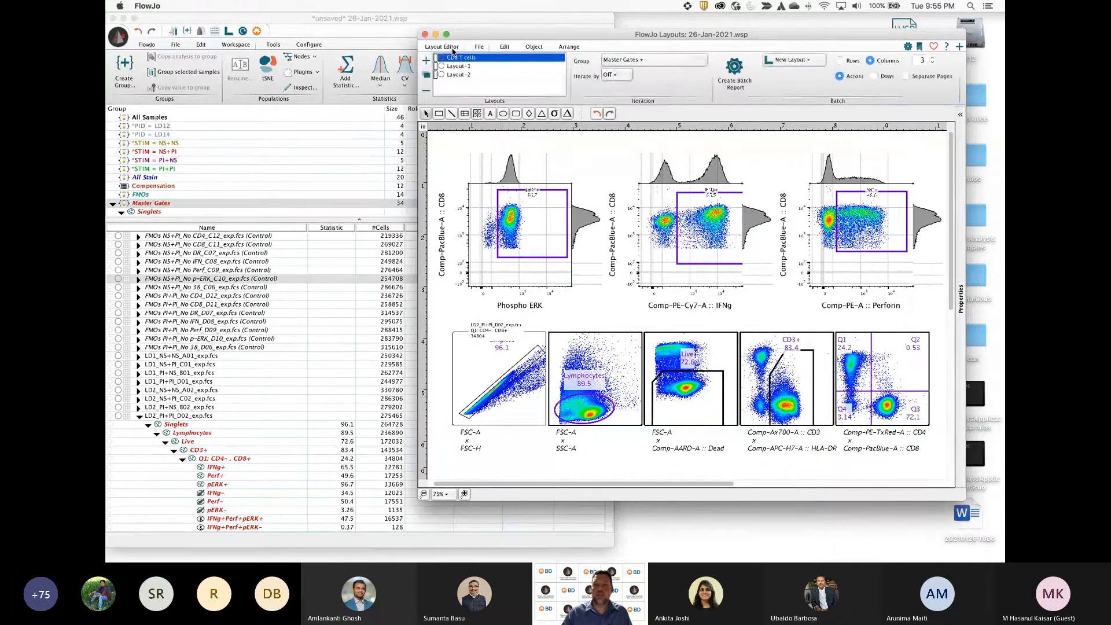
Add a text box above the first plot
{"action": "left_click", "coordinate": [492, 115]}
{"action": "left_click", "coordinate": [441, 140]}
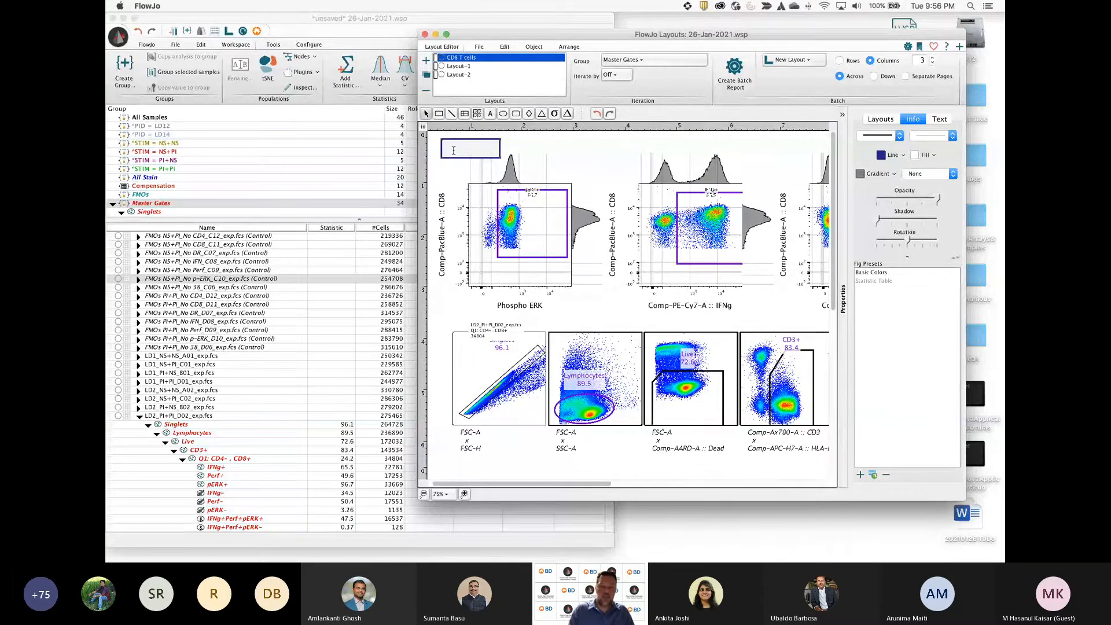
{"action": "type", "text": "This is "}
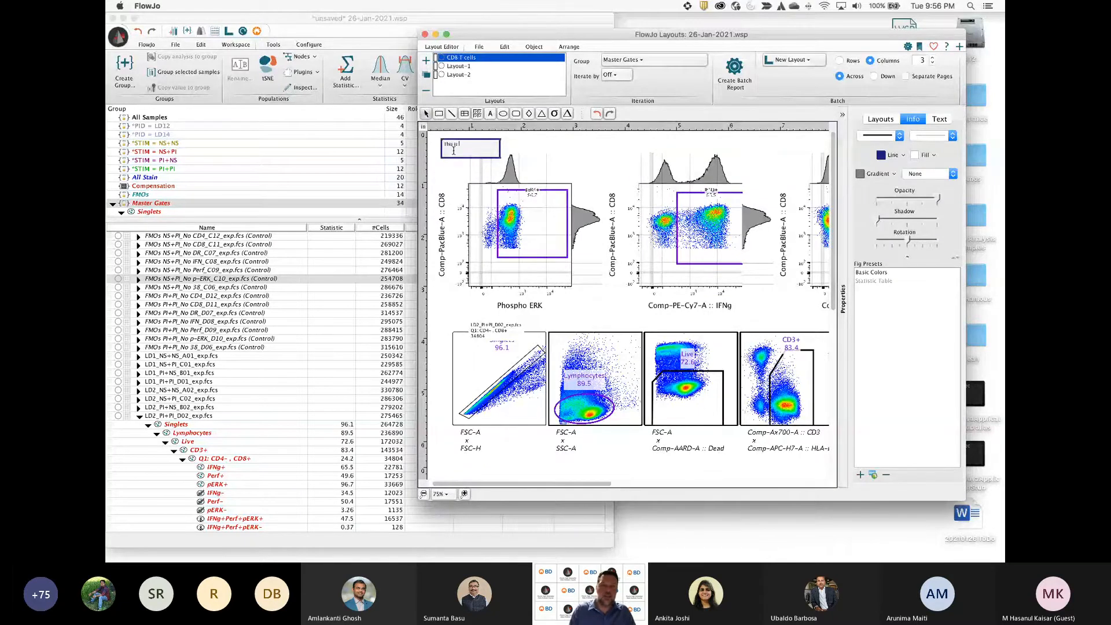
{"action": "type", "text": "my te"}
{"action": "key", "text": "BackSpace"}
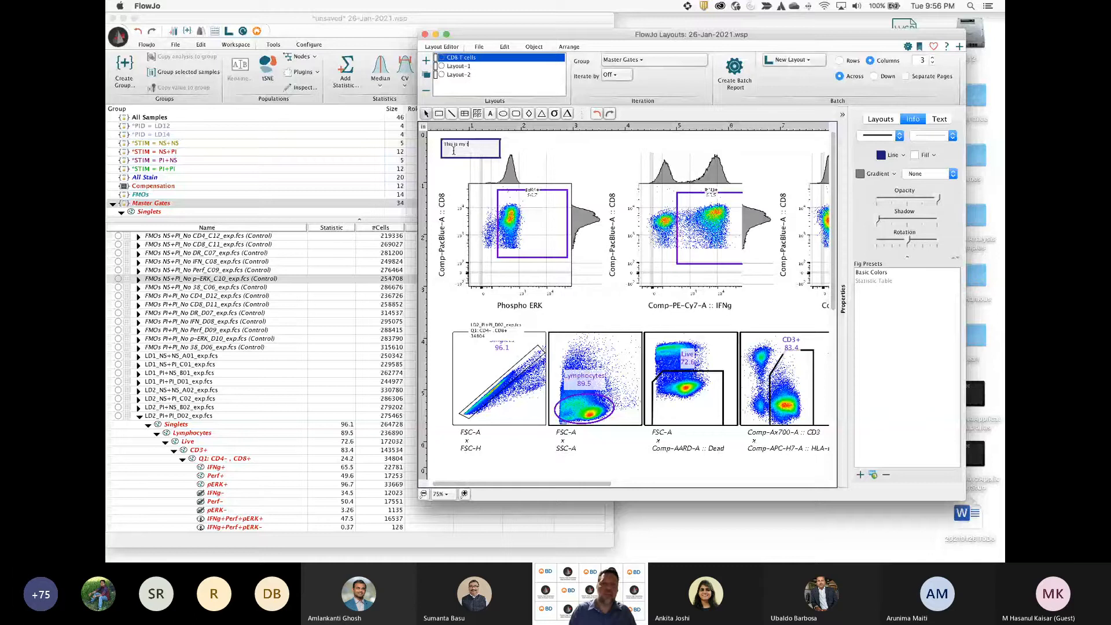
{"action": "key", "text": "BackSpace"}
{"action": "key", "text": "BackSpace"}
{"action": "key", "text": "BackSpace"}
{"action": "key", "text": "BackSpace"}
{"action": "key", "text": "BackSpace"}
{"action": "key", "text": "BackSpace"}
{"action": "key", "text": "BackSpace"}
{"action": "key", "text": "BackSpace"}
{"action": "key", "text": "BackSpace"}
{"action": "key", "text": "BackSpace"}
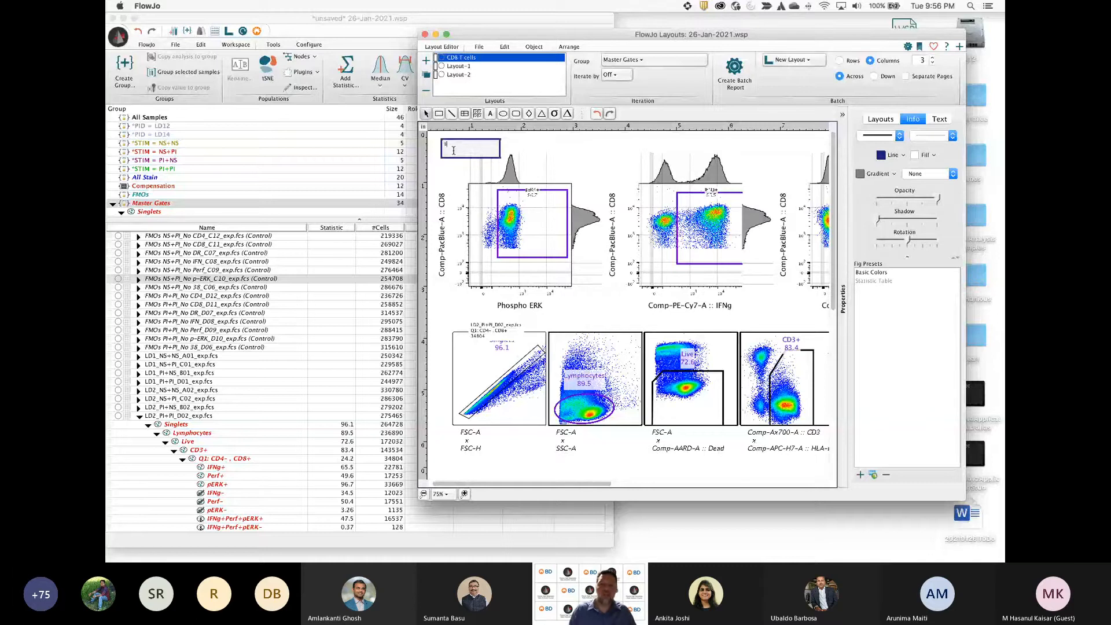
Insert the *PID and *STIM keywords of sample LD2_PI+PI_D02_exp.fcs into the text box above the first plot
{"action": "right_click", "coordinate": [454, 150]}
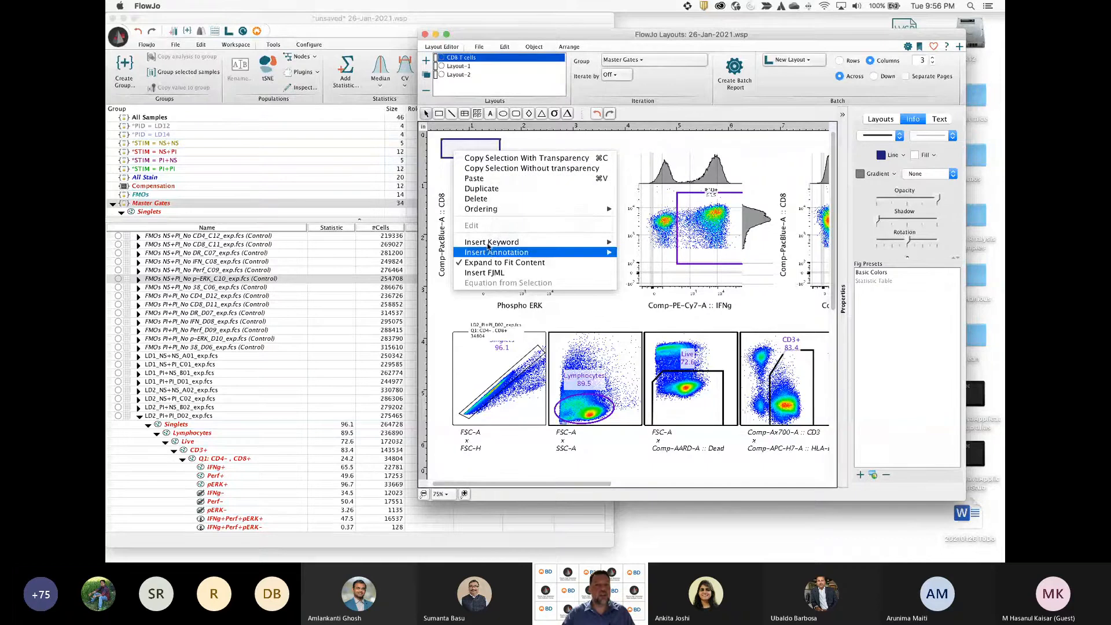
{"action": "mouse_move", "coordinate": [488, 244]}
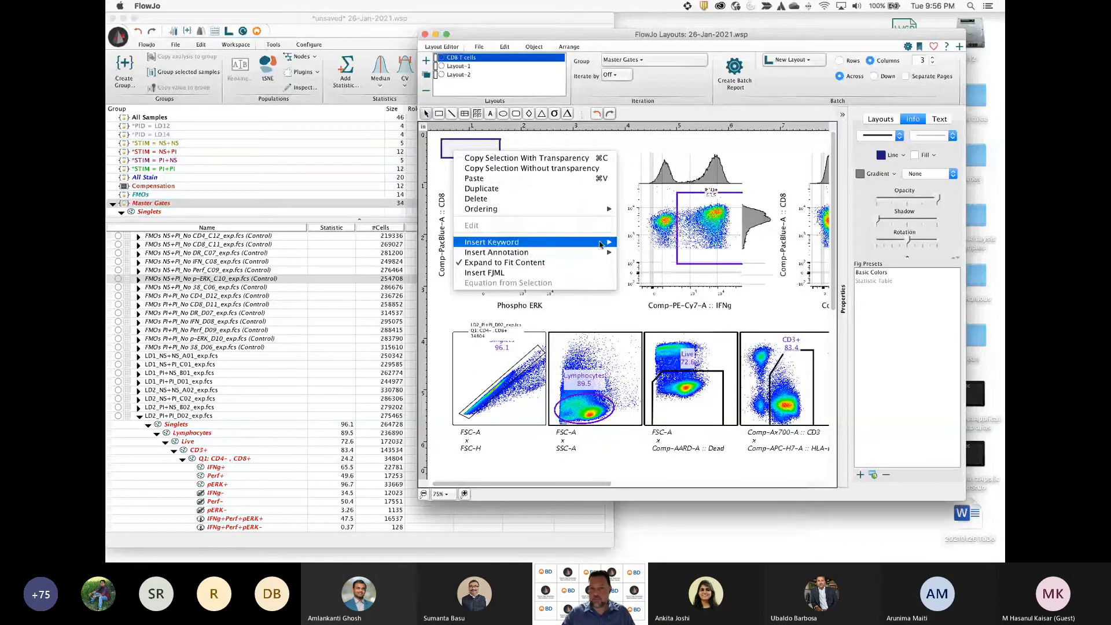
{"action": "mouse_move", "coordinate": [602, 244]}
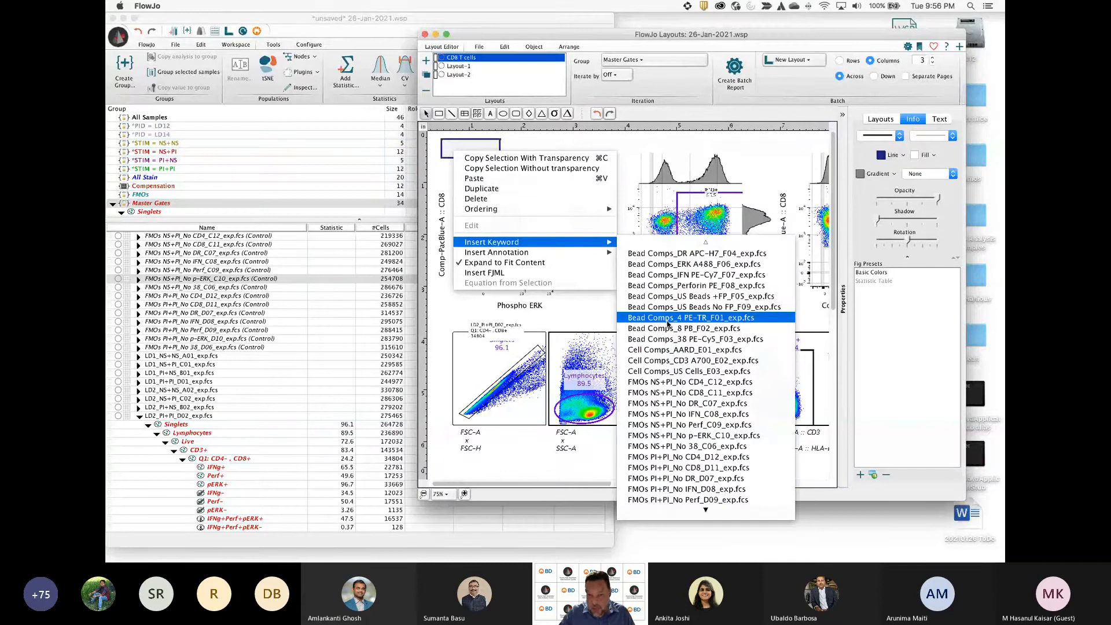
{"action": "scroll", "coordinate": [699, 410], "scroll_direction": "down", "scroll_amount": 3}
{"action": "scroll", "coordinate": [698, 457], "scroll_direction": "down", "scroll_amount": 1}
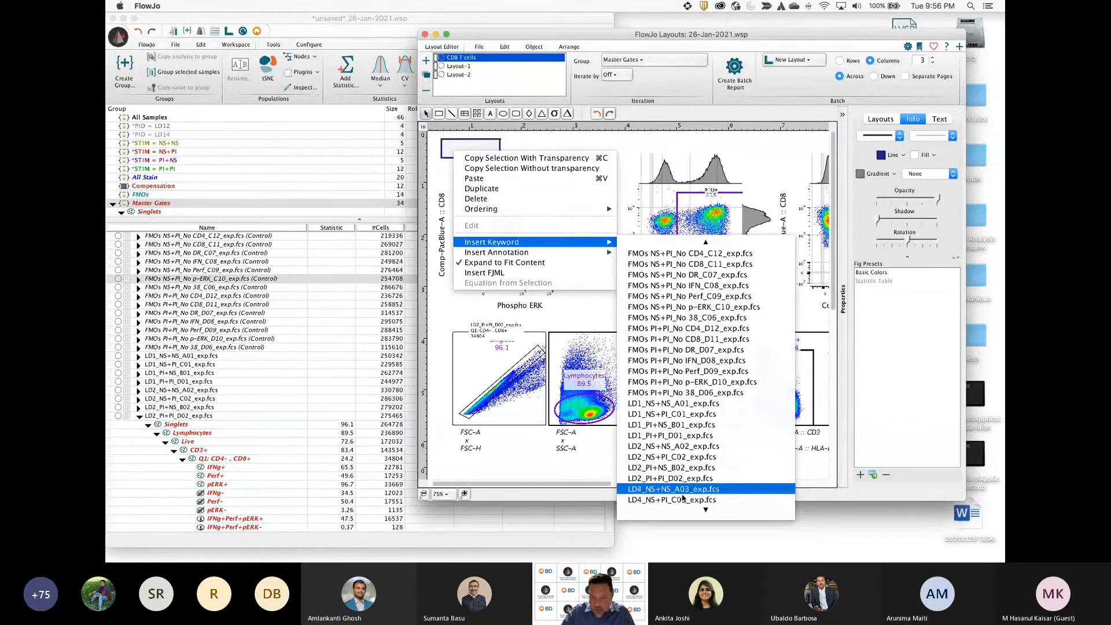
{"action": "left_click", "coordinate": [669, 479]}
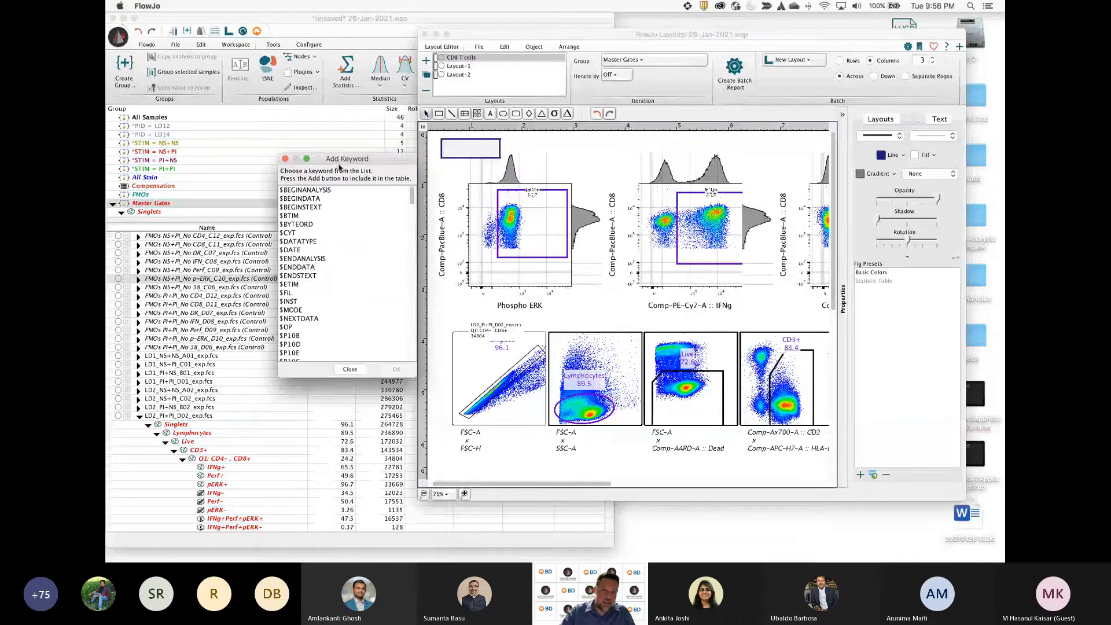
{"action": "left_click_drag", "start_coordinate": [413, 194], "coordinate": [409, 328]}
{"action": "left_click", "coordinate": [289, 293]}
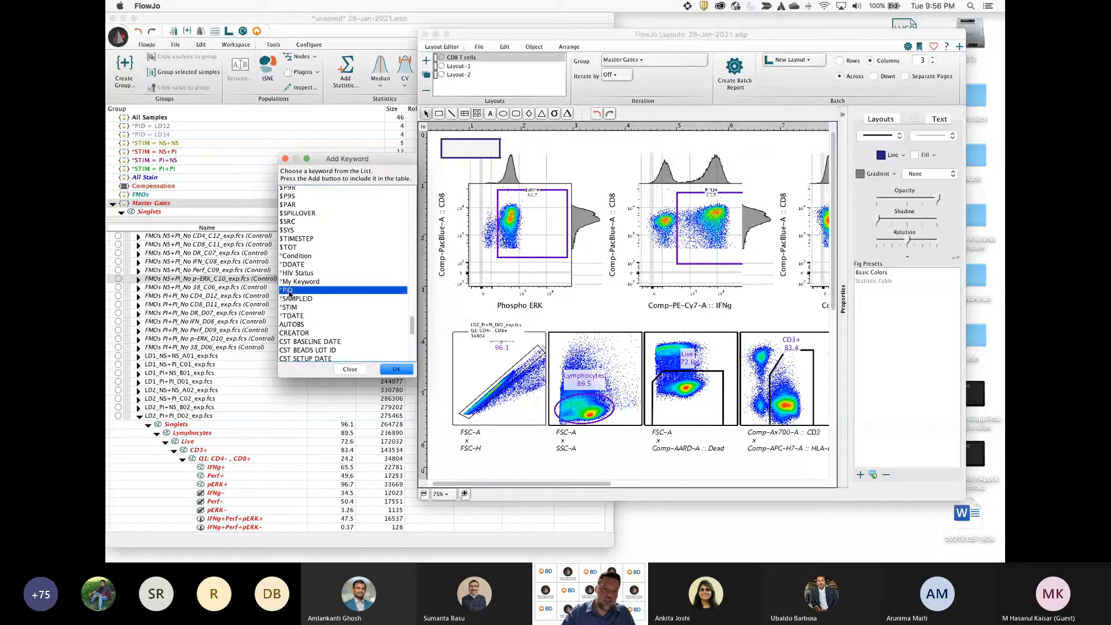
{"action": "left_click", "coordinate": [289, 308], "text": "super"}
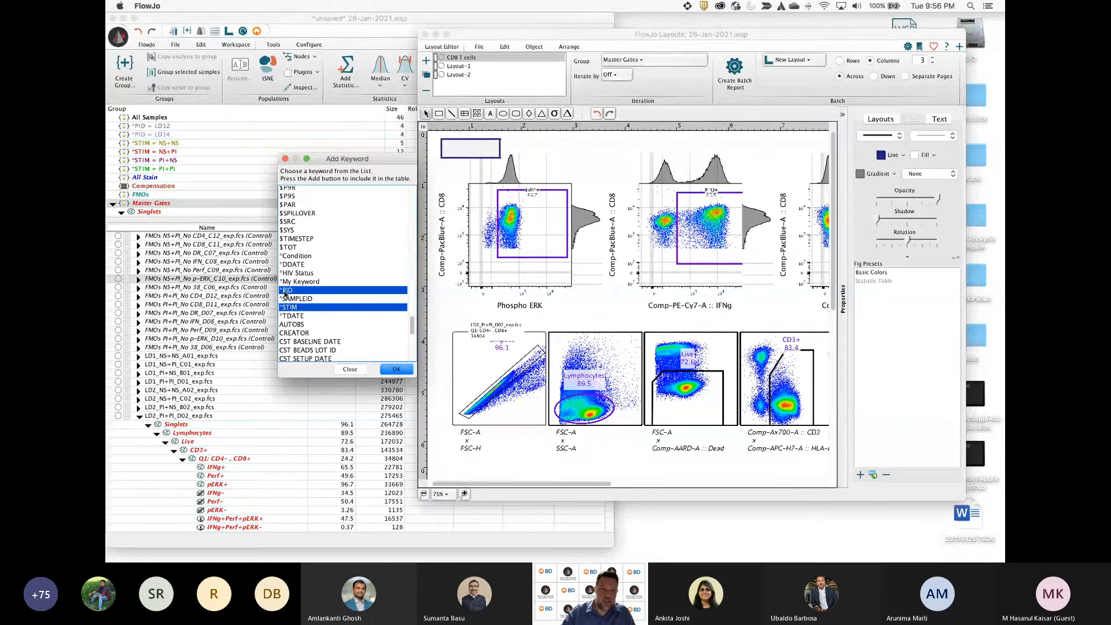
{"action": "left_click", "coordinate": [393, 369]}
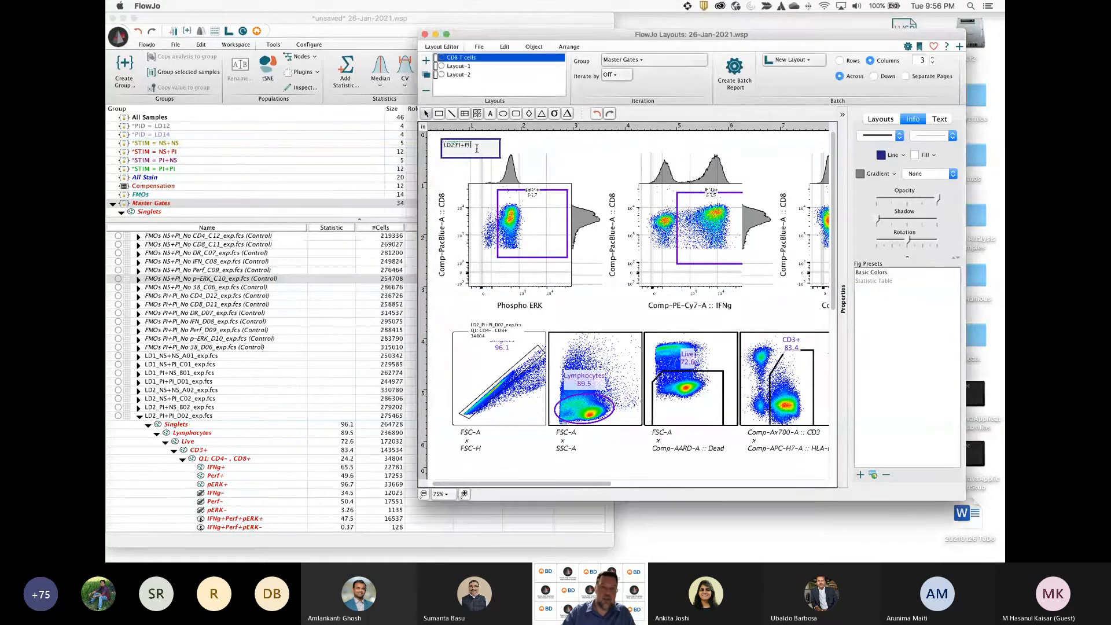
Set the font size of all text in the keyword text box to 24
{"action": "key", "text": "super+a"}
{"action": "left_click", "coordinate": [939, 119]}
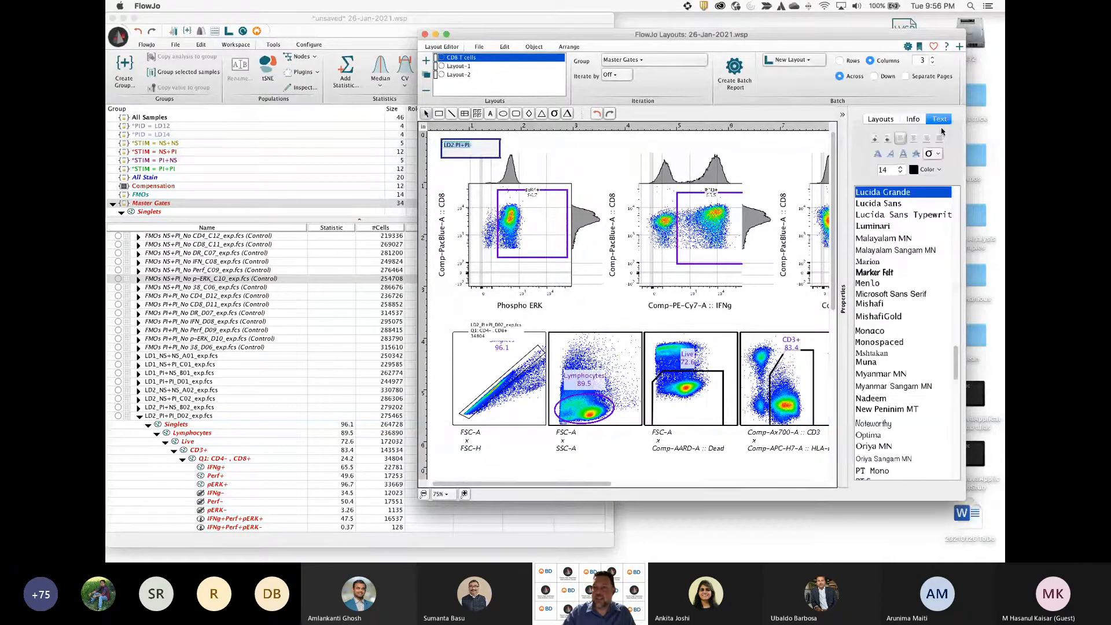
{"action": "left_click", "coordinate": [900, 170]}
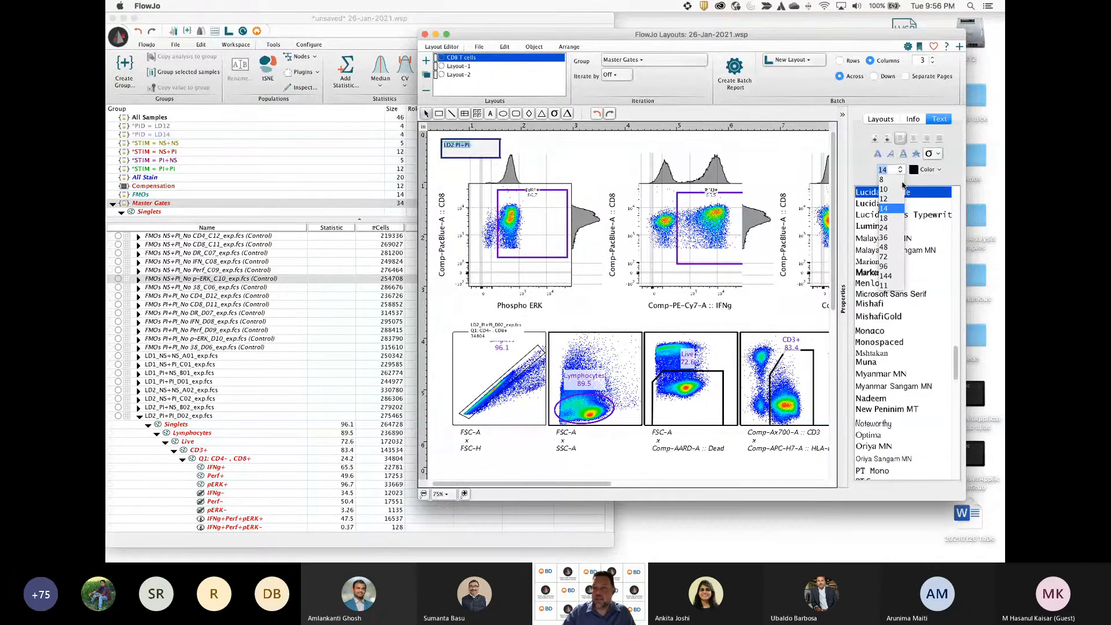
{"action": "left_click", "coordinate": [889, 228]}
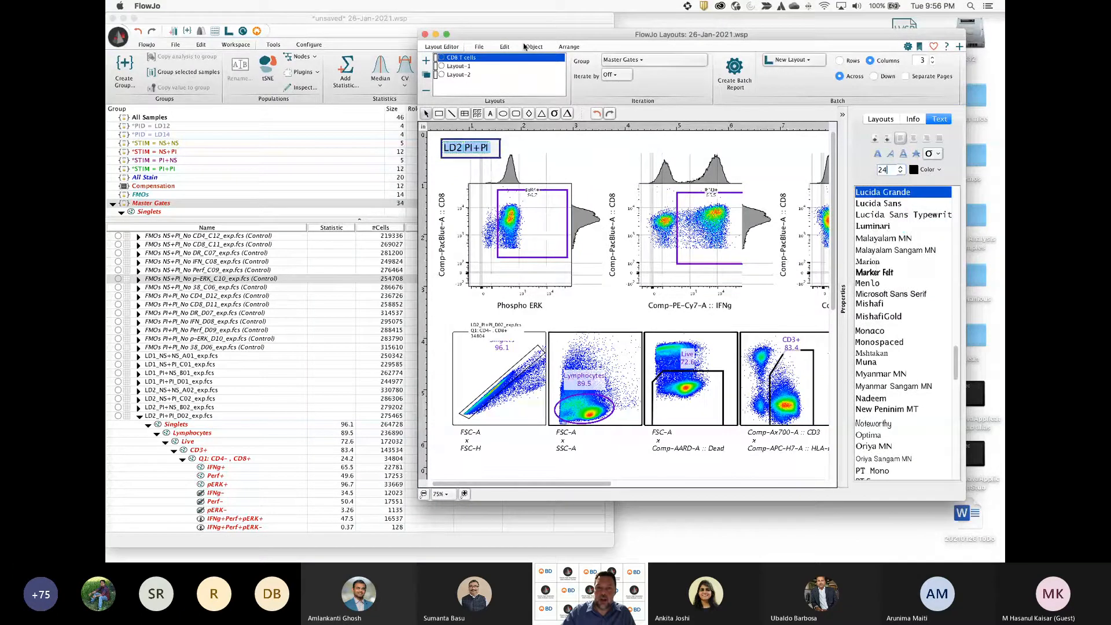
Remove the border of the keyword text box by setting its line weight to NoLine
{"action": "left_click", "coordinate": [532, 47]}
{"action": "left_click", "coordinate": [439, 61]}
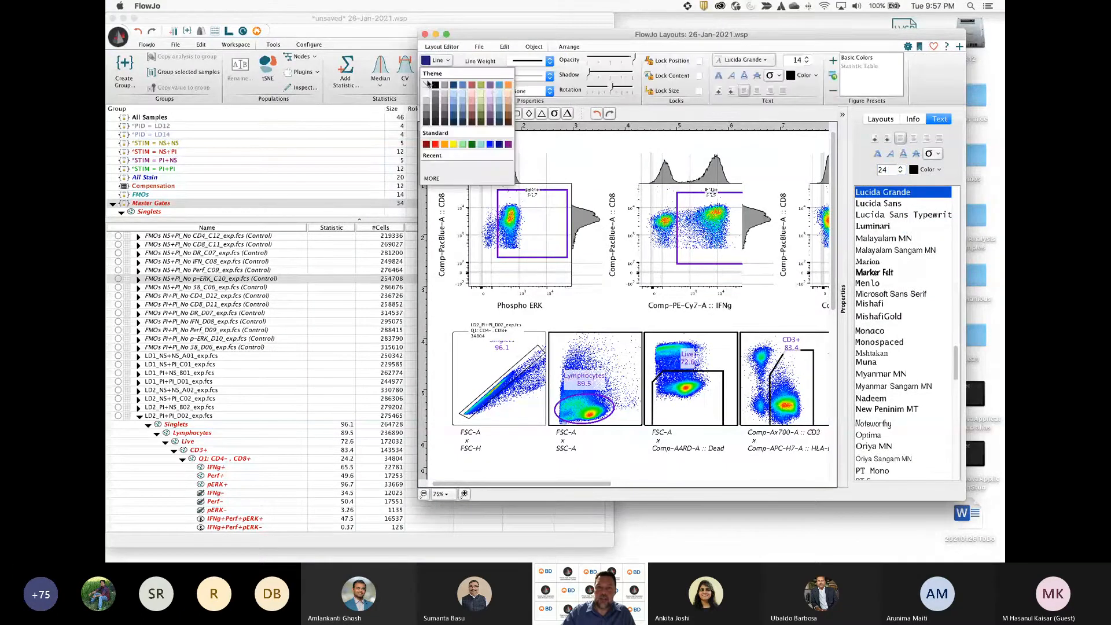
{"action": "left_click", "coordinate": [429, 83]}
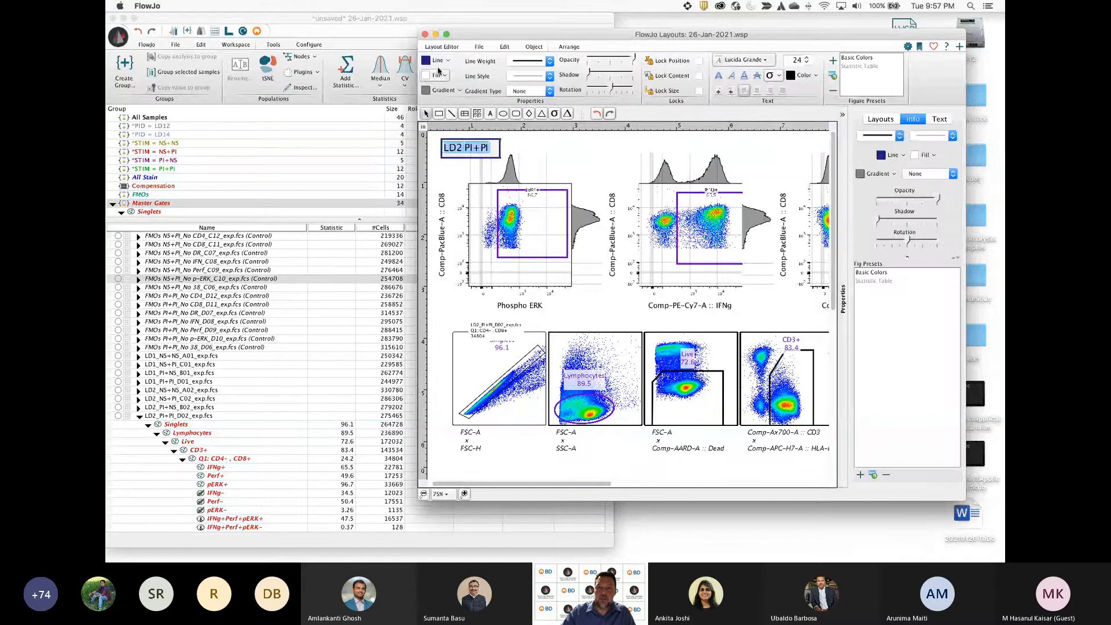
{"action": "left_click", "coordinate": [525, 66]}
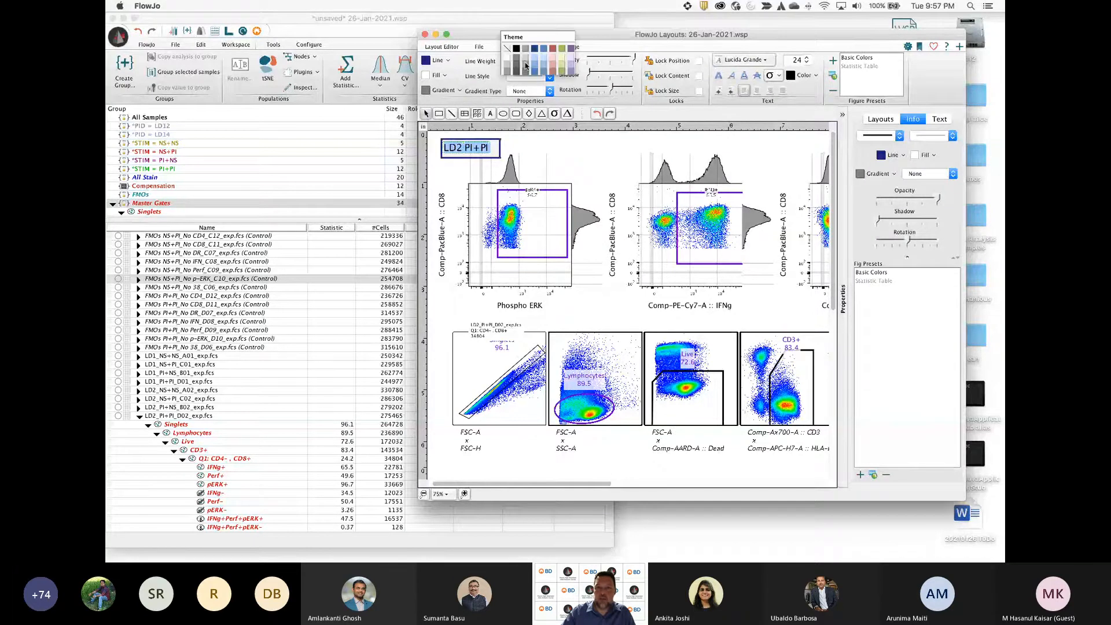
{"action": "left_click", "coordinate": [521, 37]}
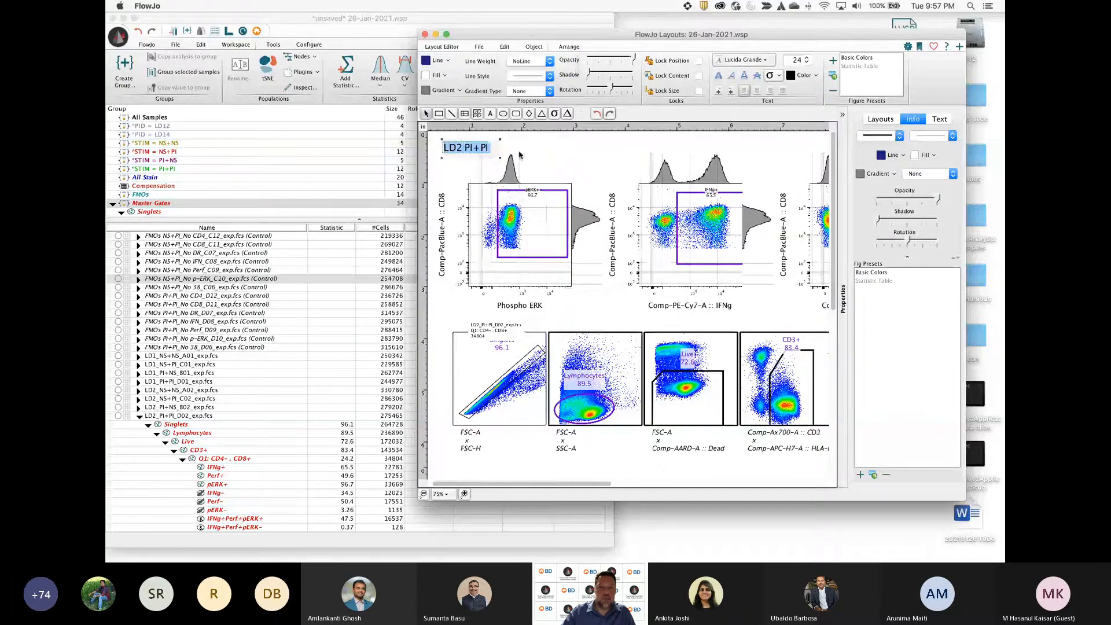
Move the keyword title into the page's upper-left corner and collapse the properties pane to reveal all plots
{"action": "left_click", "coordinate": [520, 155]}
{"action": "left_click_drag", "start_coordinate": [475, 153], "coordinate": [465, 147]}
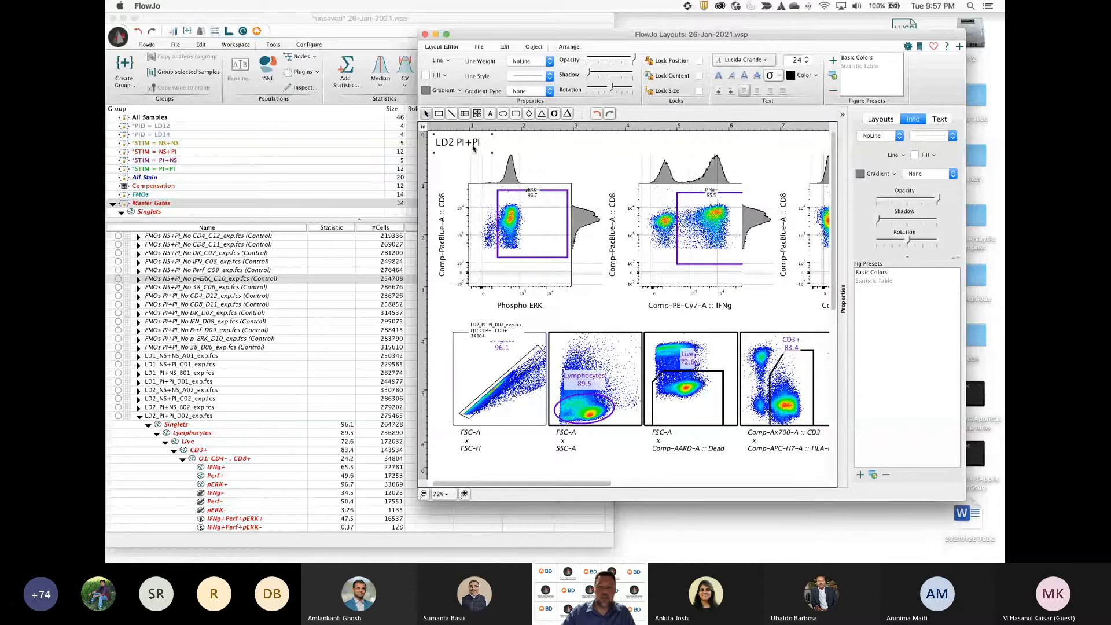
{"action": "left_click", "coordinate": [842, 114]}
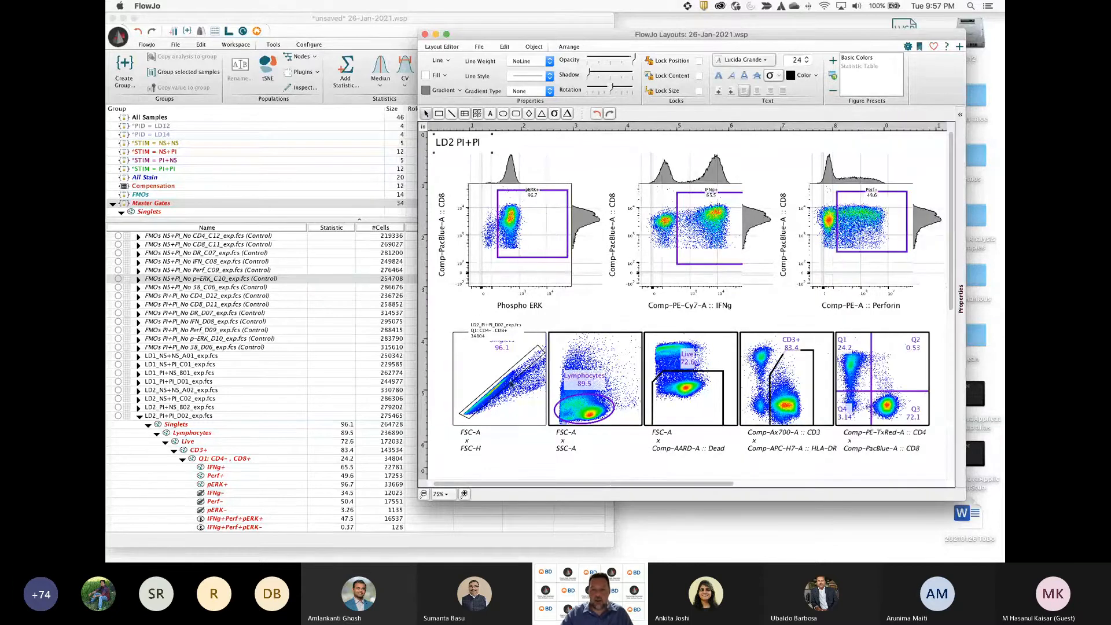
{"action": "left_click", "coordinate": [600, 159]}
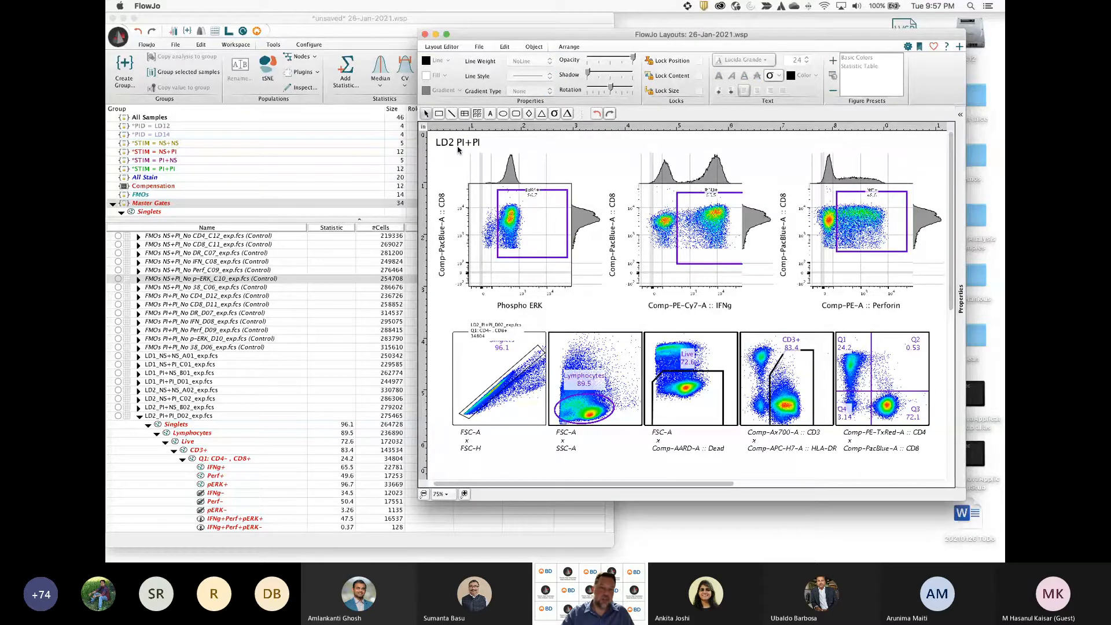
Return to the layout list and move the ancestry strip's sample annotation off the Singlets plot into the space above it
{"action": "left_click", "coordinate": [451, 48]}
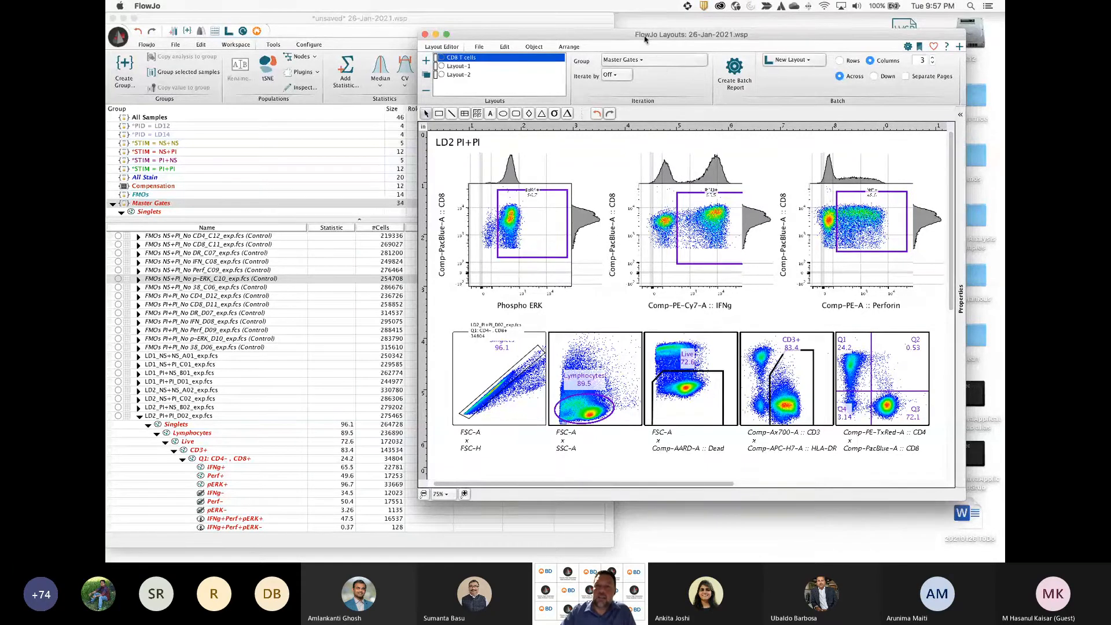
{"action": "left_click_drag", "start_coordinate": [643, 38], "coordinate": [607, 22]}
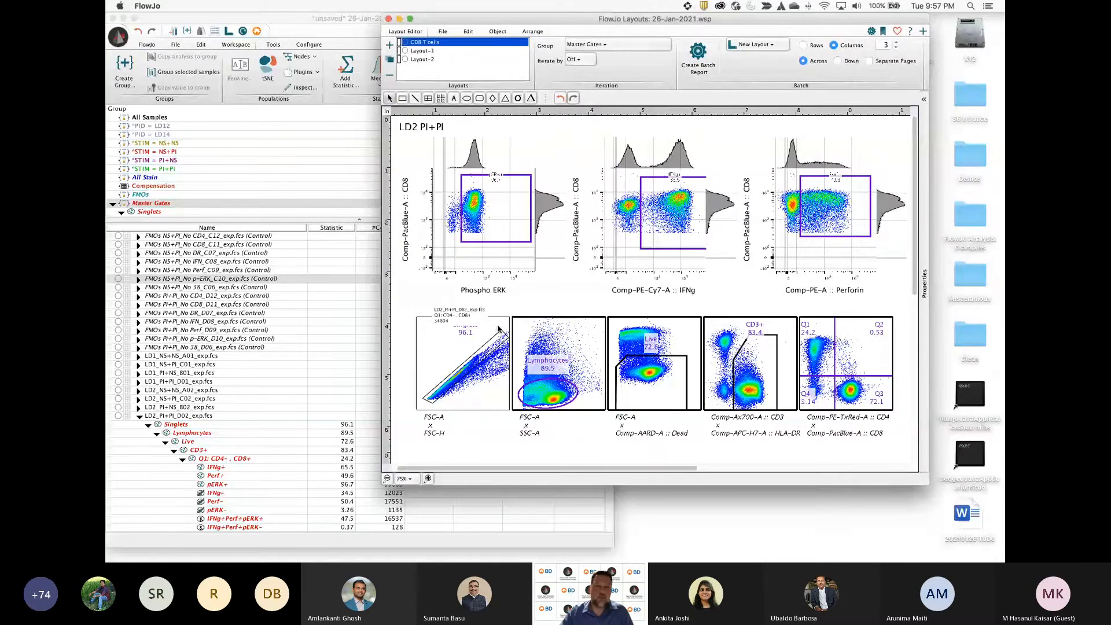
{"action": "left_click_drag", "start_coordinate": [454, 312], "coordinate": [415, 293]}
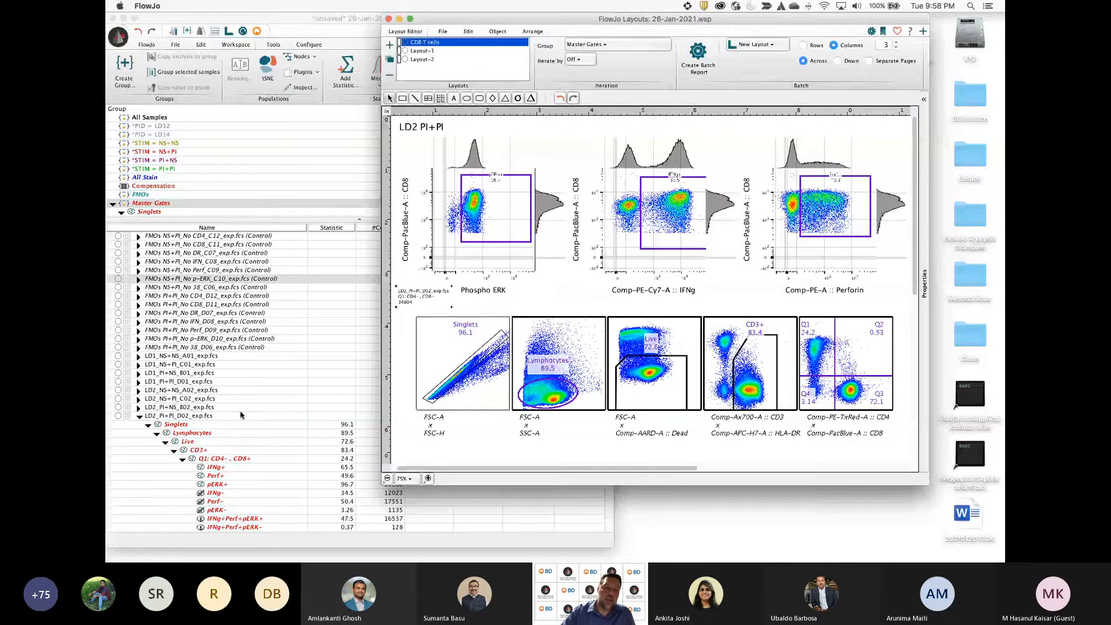
Set the layout's iteration group to All Stain and check that group's samples in the workspace
{"action": "left_click", "coordinate": [585, 47]}
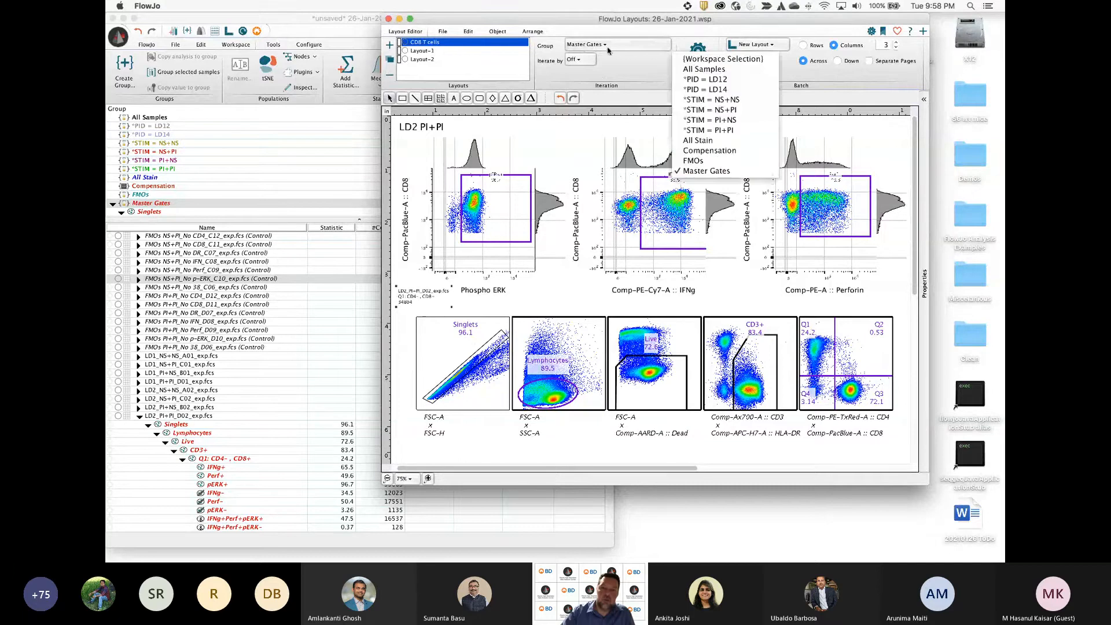
{"action": "left_click", "coordinate": [704, 145]}
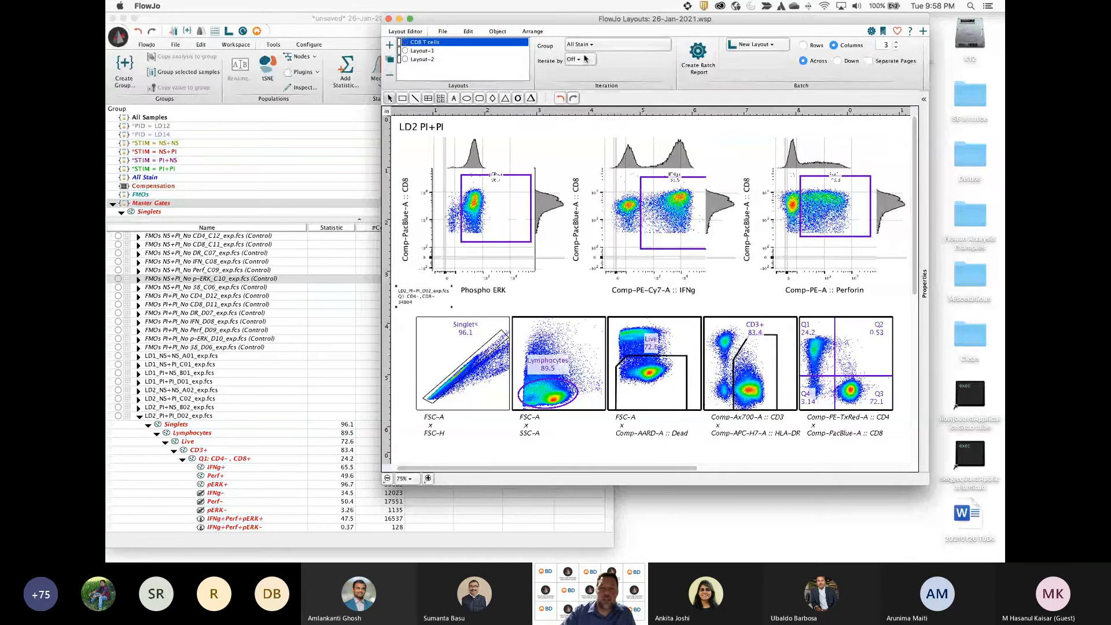
{"action": "left_click", "coordinate": [139, 185]}
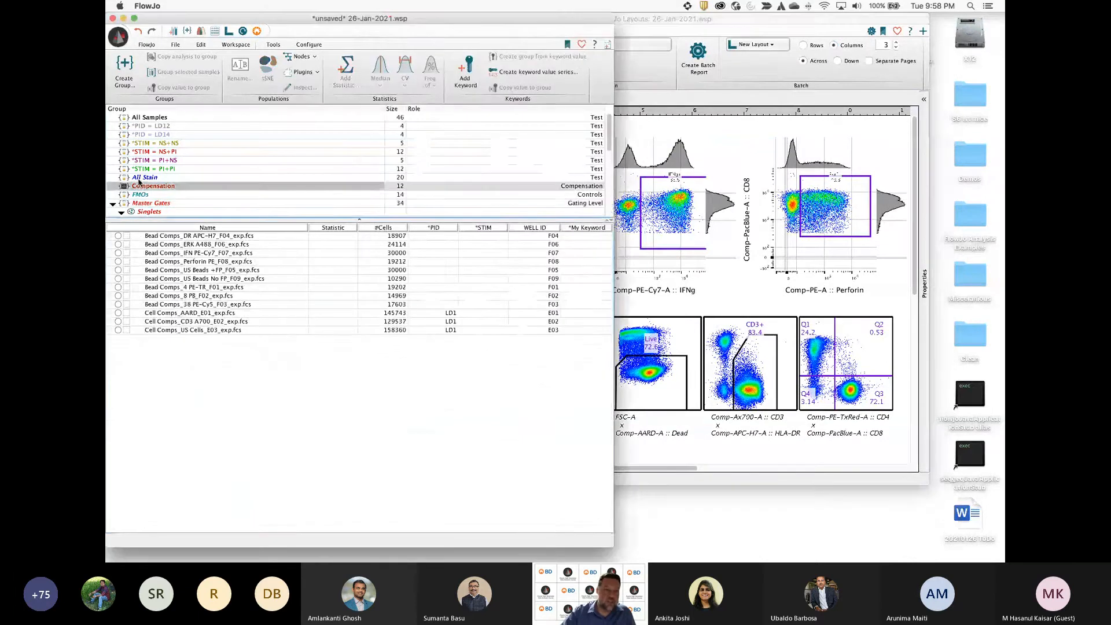
{"action": "left_click", "coordinate": [139, 177]}
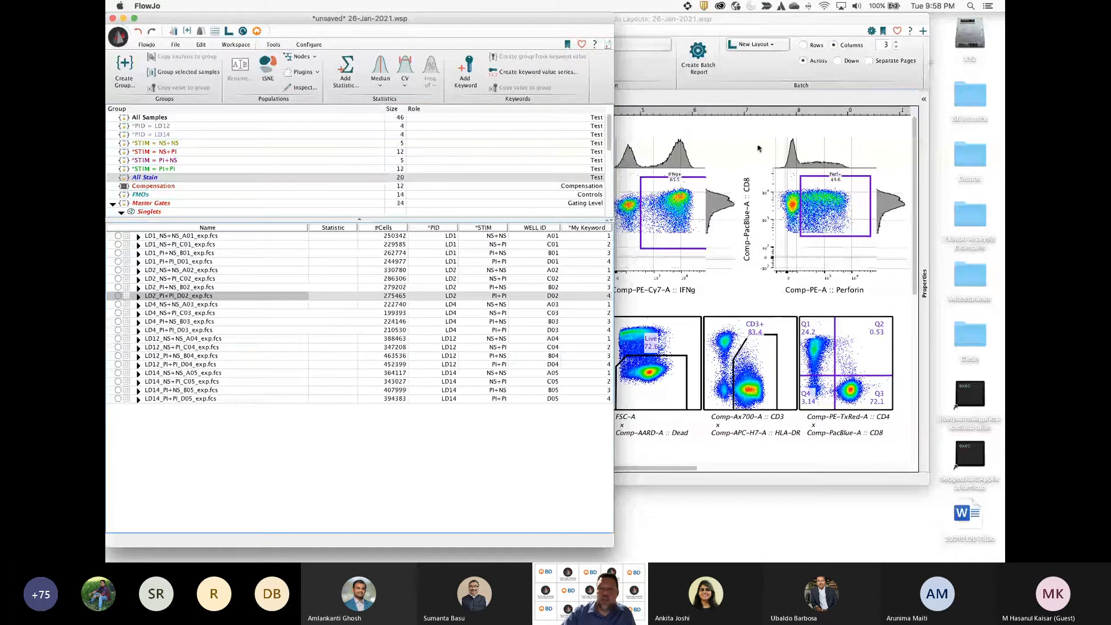
{"action": "left_click", "coordinate": [617, 81]}
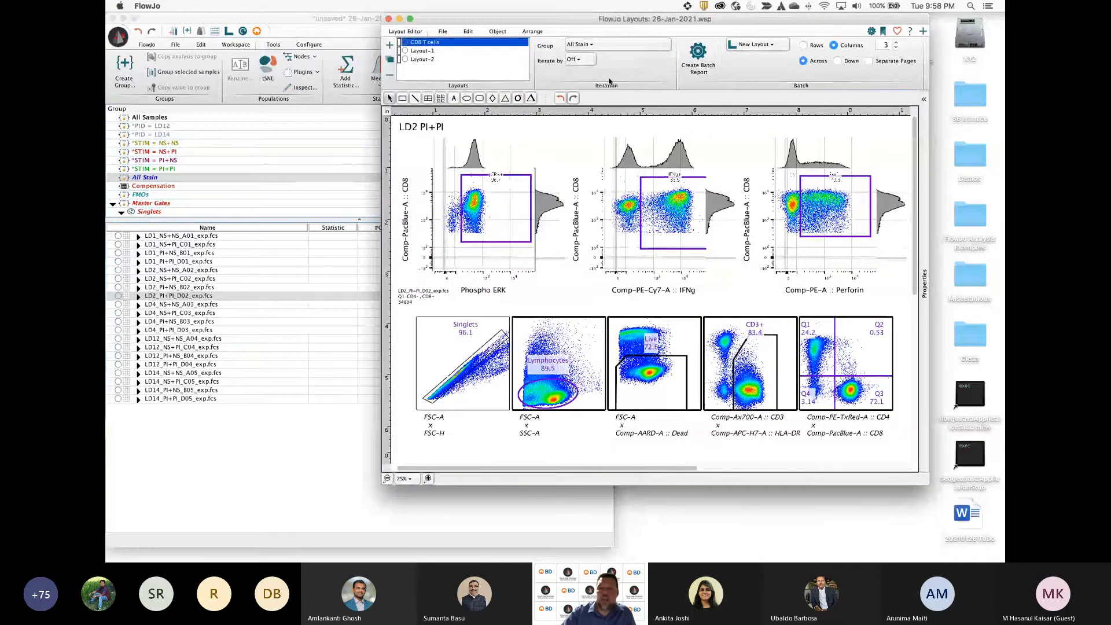
{"action": "left_click", "coordinate": [577, 60]}
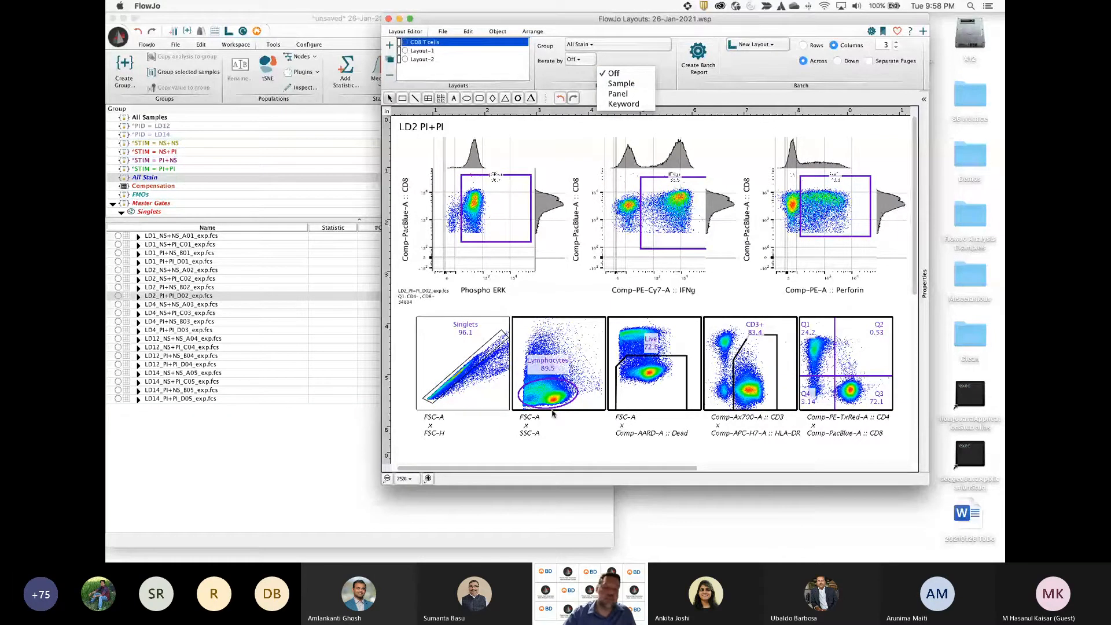
{"action": "left_click", "coordinate": [476, 75]}
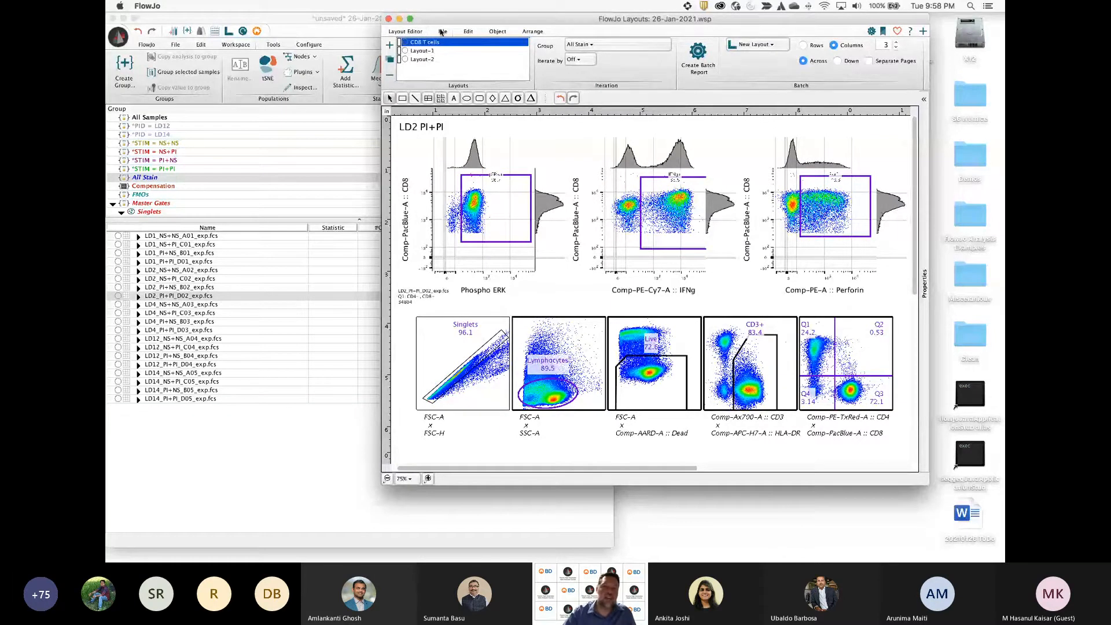
{"action": "left_click", "coordinate": [442, 32]}
{"action": "left_click", "coordinate": [407, 32]}
Set the layout to iterate by Sample and select LD1_NS+NS_A01_exp.fcs in the workspace for comparison
{"action": "left_click", "coordinate": [577, 61]}
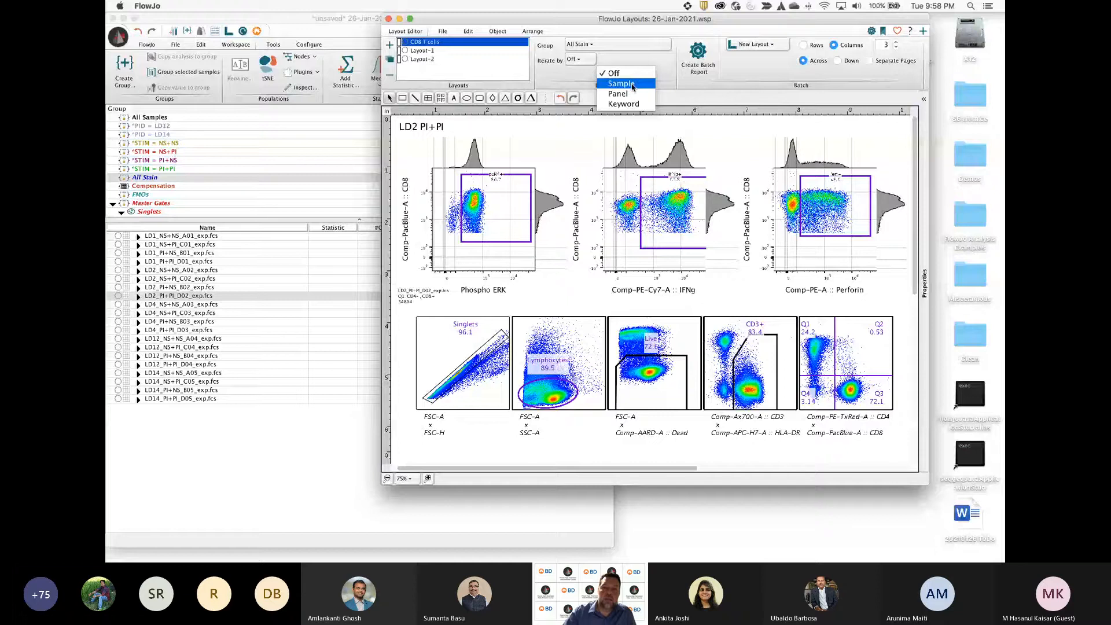
{"action": "left_click", "coordinate": [632, 86]}
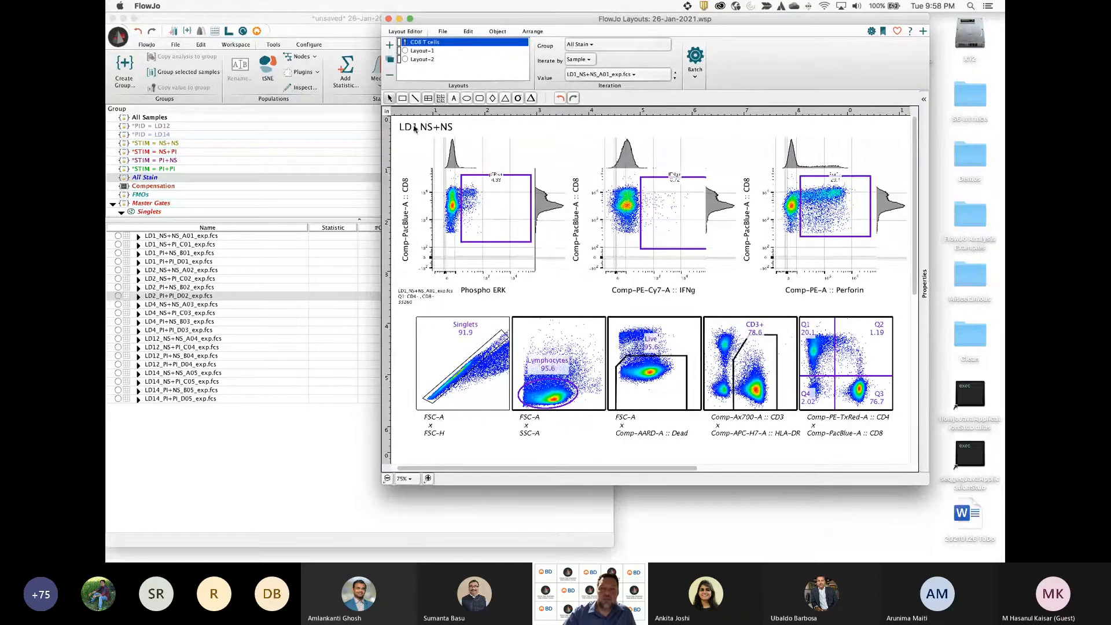
{"action": "left_click", "coordinate": [166, 237]}
{"action": "left_click", "coordinate": [756, 125]}
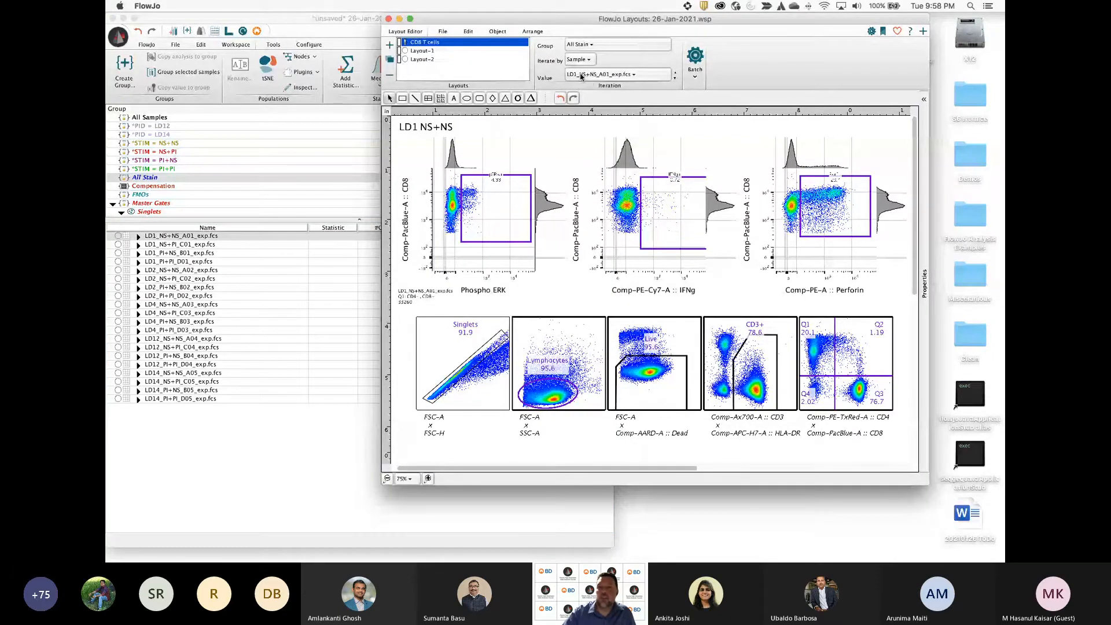
Step the layout's iteration value forward to LD1_NS+PI_C01_exp.fcs and back to LD1_NS+NS_A01_exp.fcs to compare the plots
{"action": "left_click", "coordinate": [645, 77]}
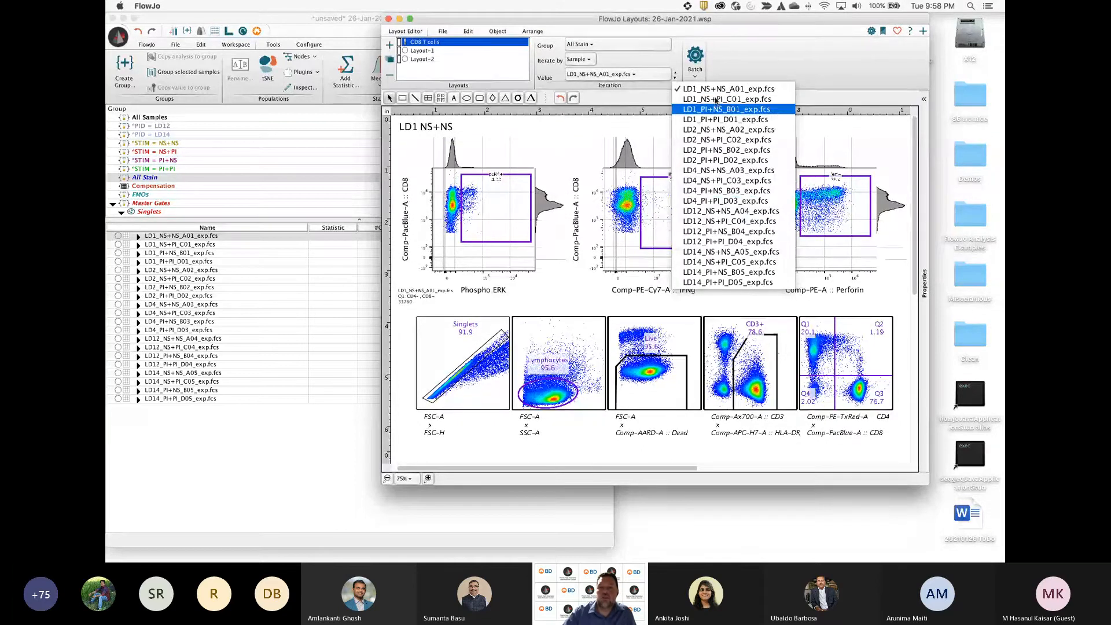
{"action": "left_click", "coordinate": [674, 81]}
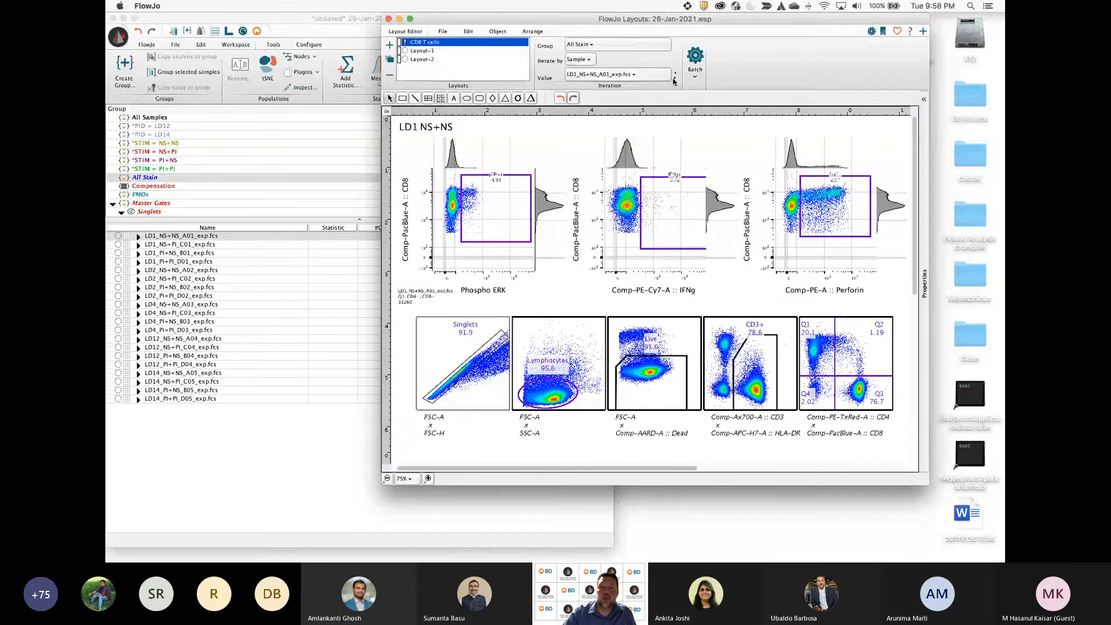
{"action": "left_click", "coordinate": [674, 81]}
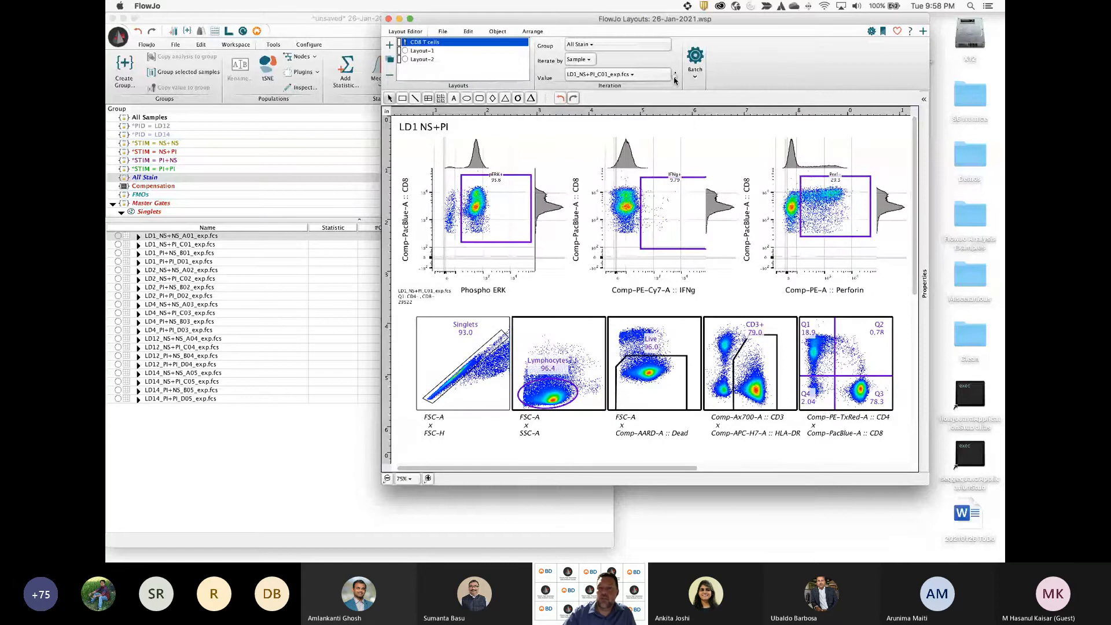
{"action": "left_click", "coordinate": [674, 73]}
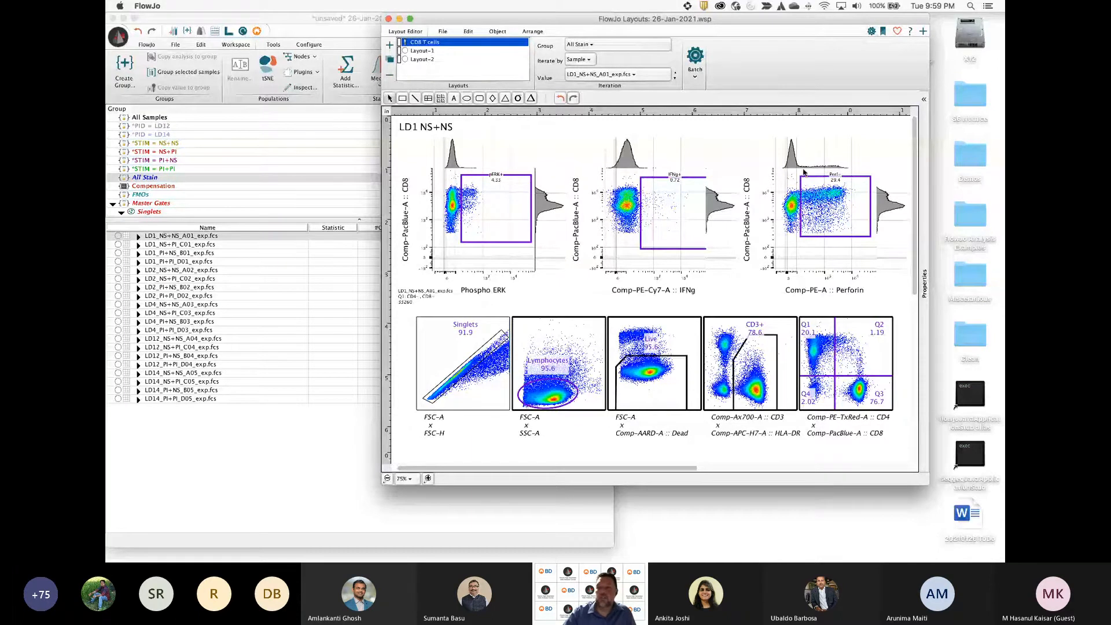
Step the layout's iteration to LD1_PI+NS_B01_exp.fcs and shift the Perf+ gate slightly toward higher Perforin in the Perforin plot's original graph
{"action": "left_click", "coordinate": [675, 77]}
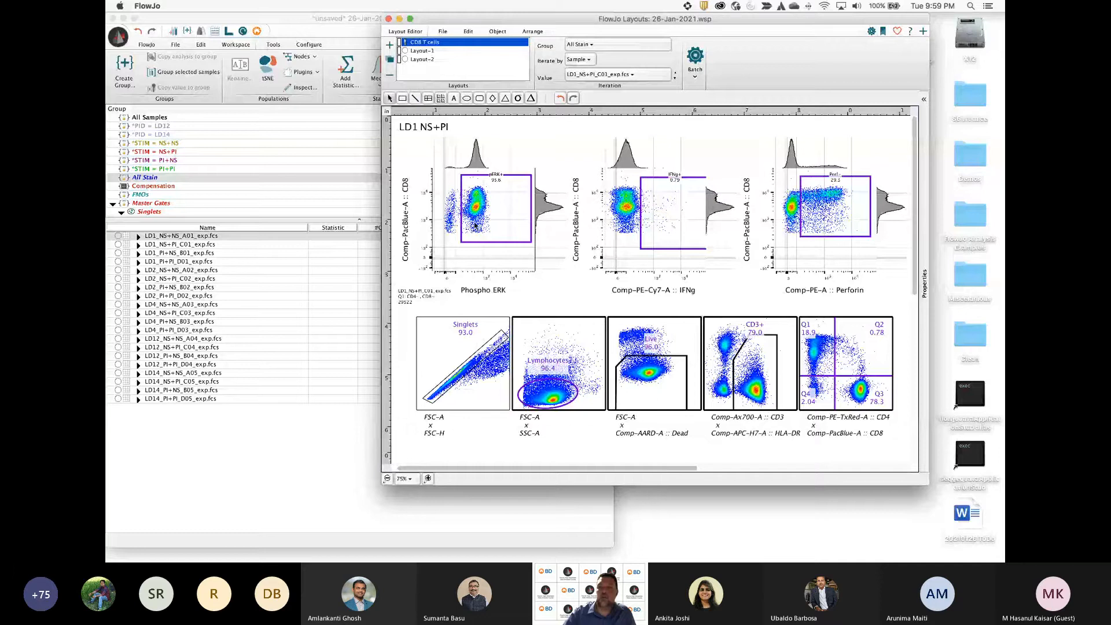
{"action": "left_click", "coordinate": [675, 77]}
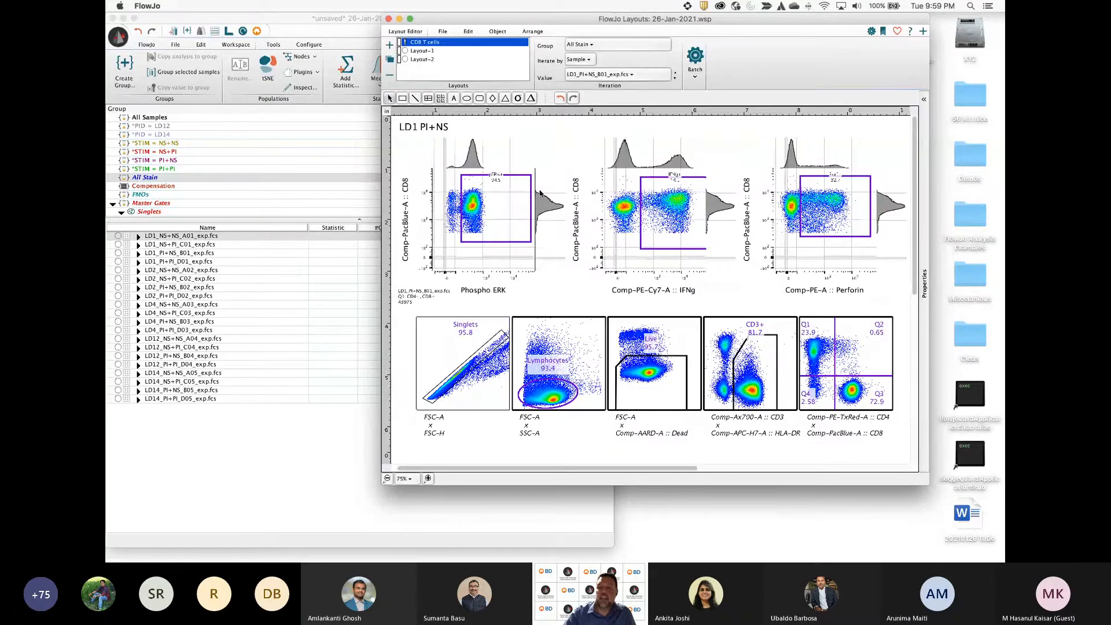
{"action": "right_click", "coordinate": [822, 212]}
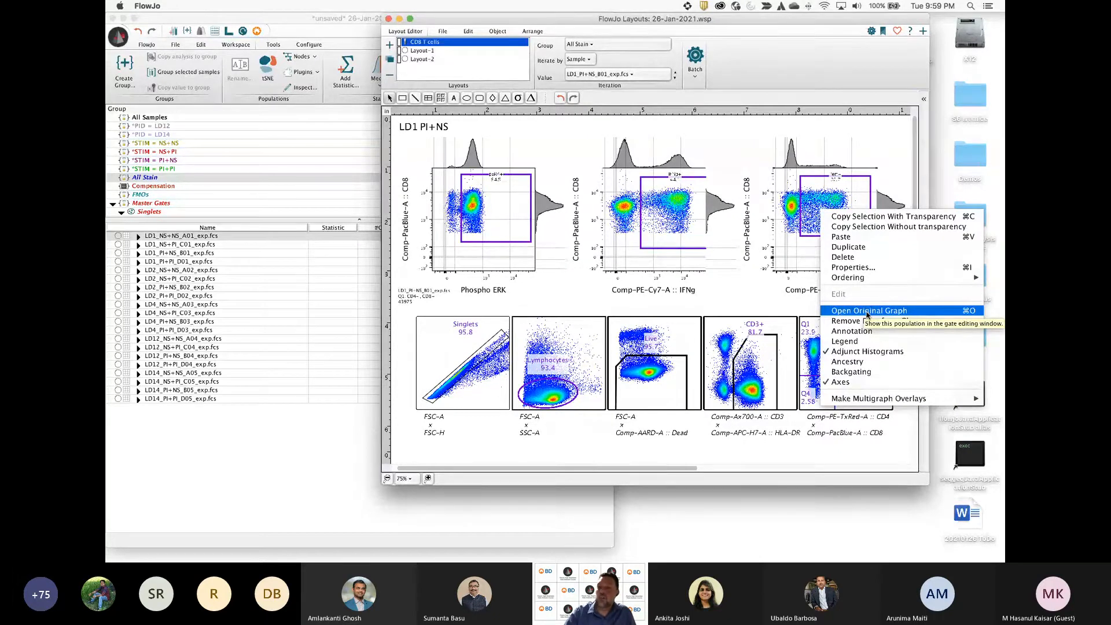
{"action": "left_click", "coordinate": [866, 312]}
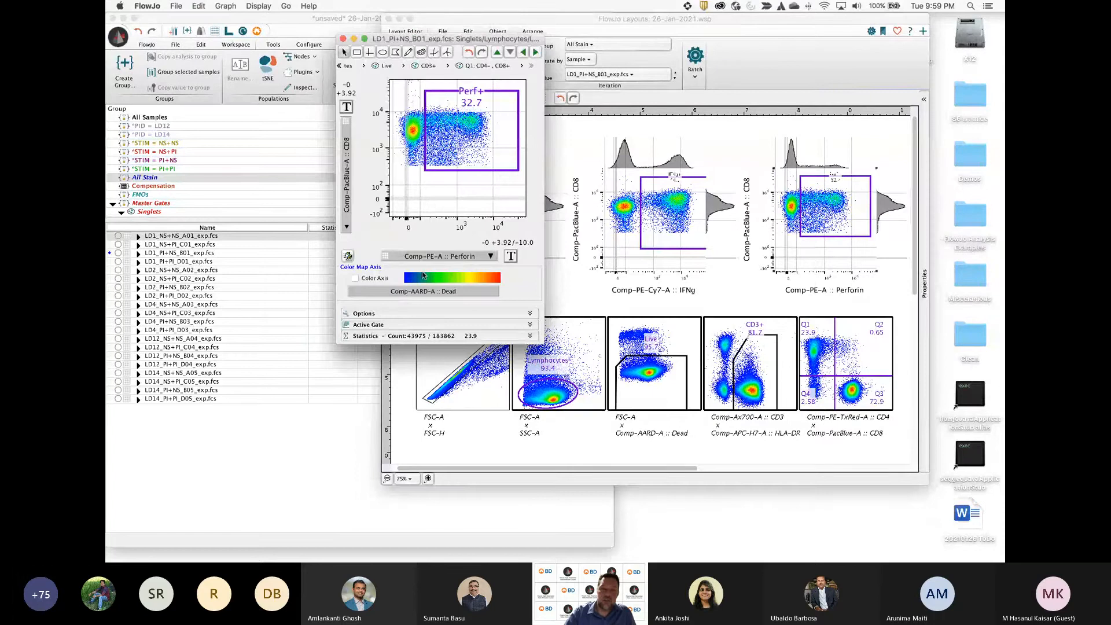
{"action": "left_click", "coordinate": [458, 147]}
{"action": "left_click_drag", "start_coordinate": [457, 147], "coordinate": [460, 150]}
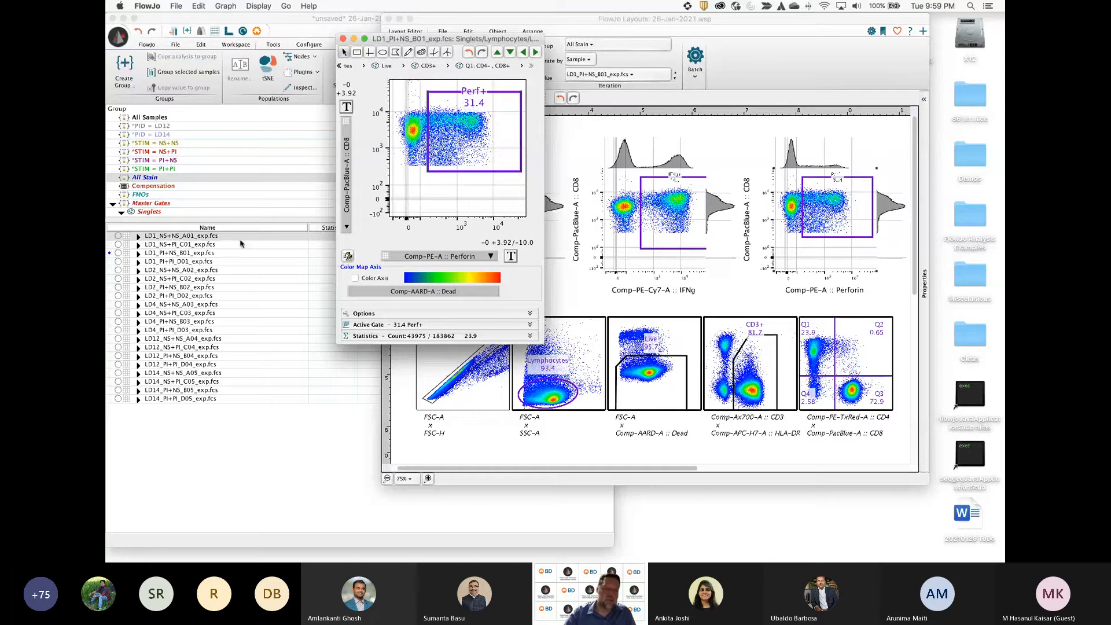
Check the populations nested under LD1_PI+NS_B01_exp.fcs in the workspace and step the layout's iteration to LD2_PI+PI_D02_exp.fcs
{"action": "left_click", "coordinate": [138, 253]}
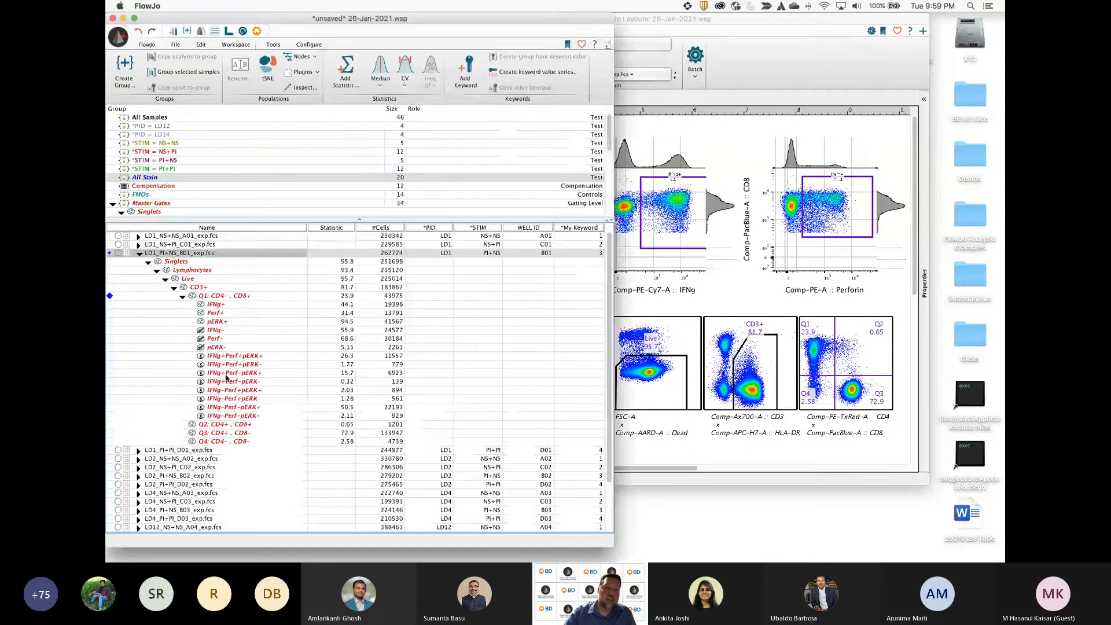
{"action": "left_click", "coordinate": [737, 141]}
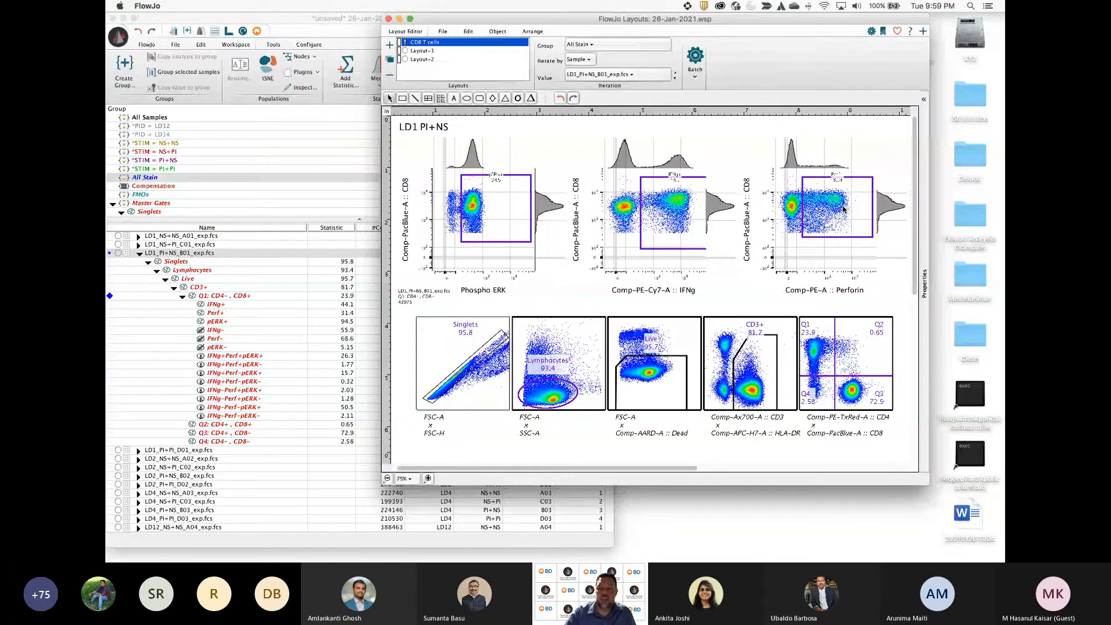
{"action": "left_click", "coordinate": [674, 80]}
{"action": "left_click", "coordinate": [674, 80]}
{"action": "left_click", "coordinate": [675, 80]}
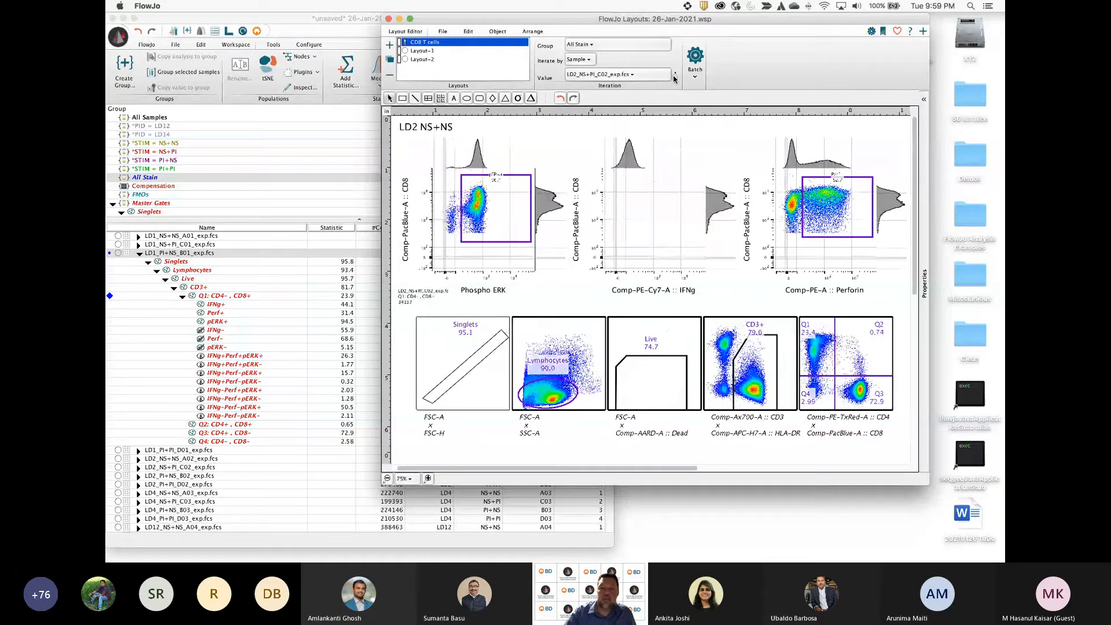
{"action": "left_click", "coordinate": [674, 80]}
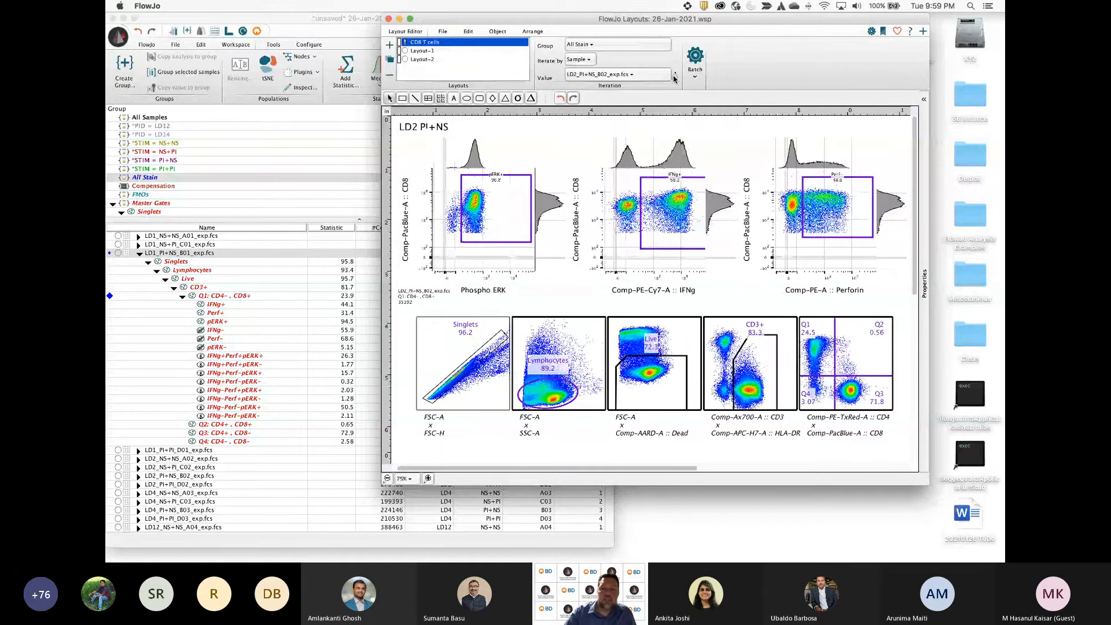
{"action": "left_click", "coordinate": [674, 80]}
Open the IFNg plot's original graph, nudge the IFNg+ gate and its ancestor CD3+ gate, and close the graph windows
{"action": "right_click", "coordinate": [654, 215]}
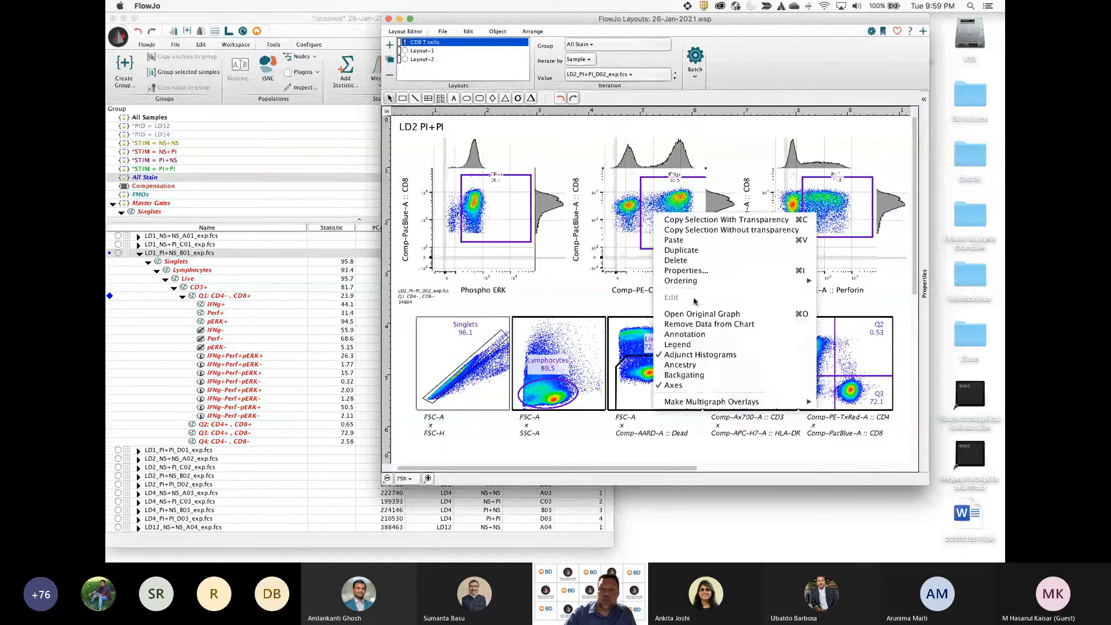
{"action": "left_click", "coordinate": [697, 314]}
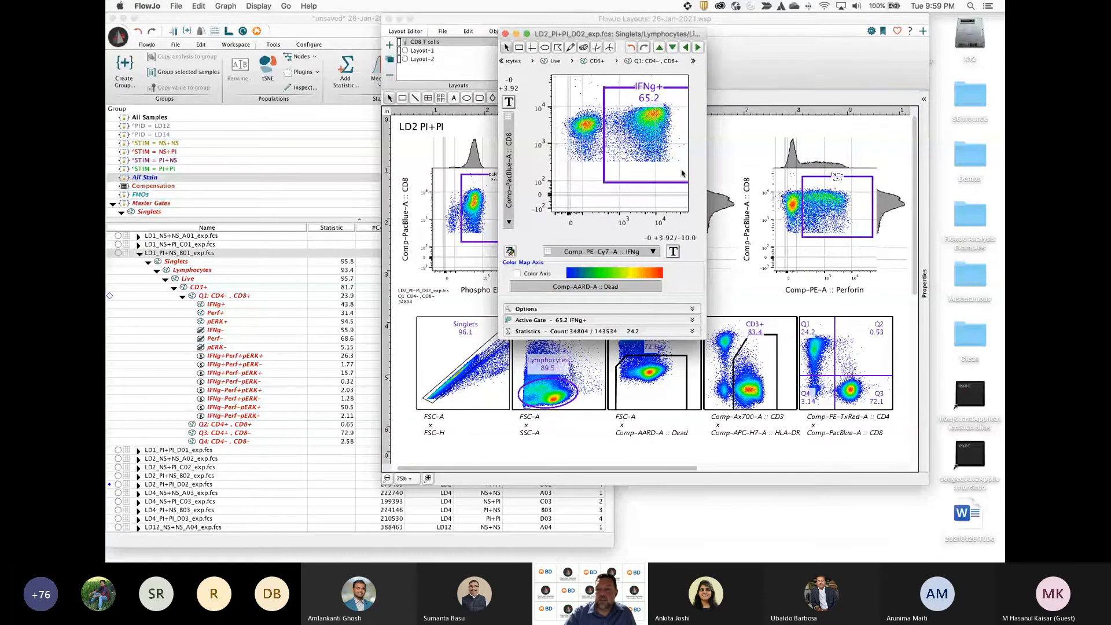
{"action": "left_click", "coordinate": [658, 50]}
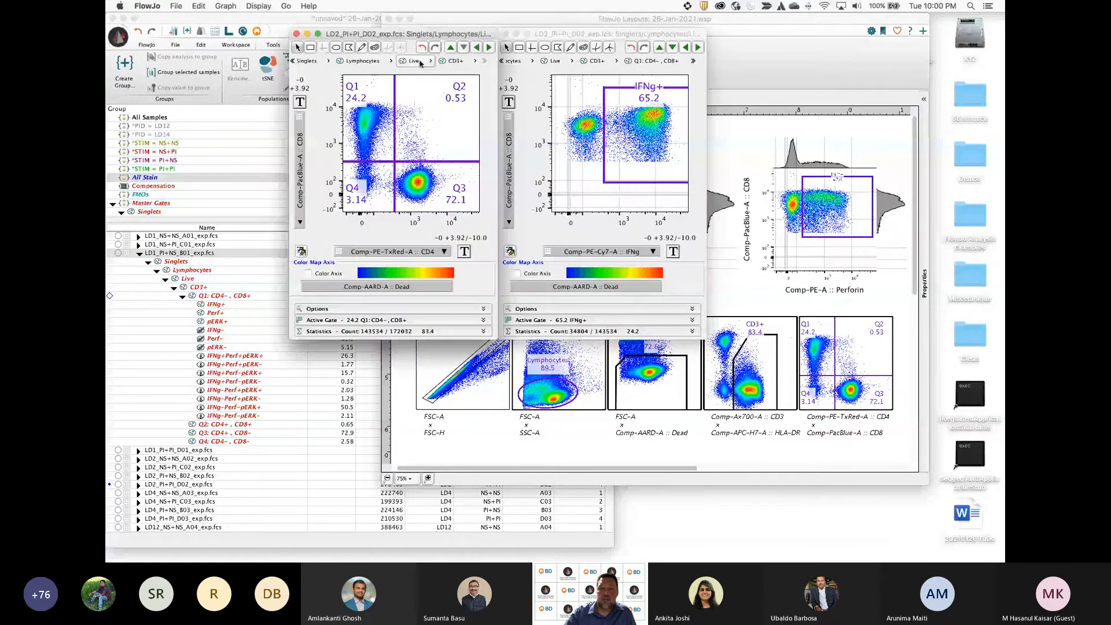
{"action": "left_click", "coordinate": [419, 62]}
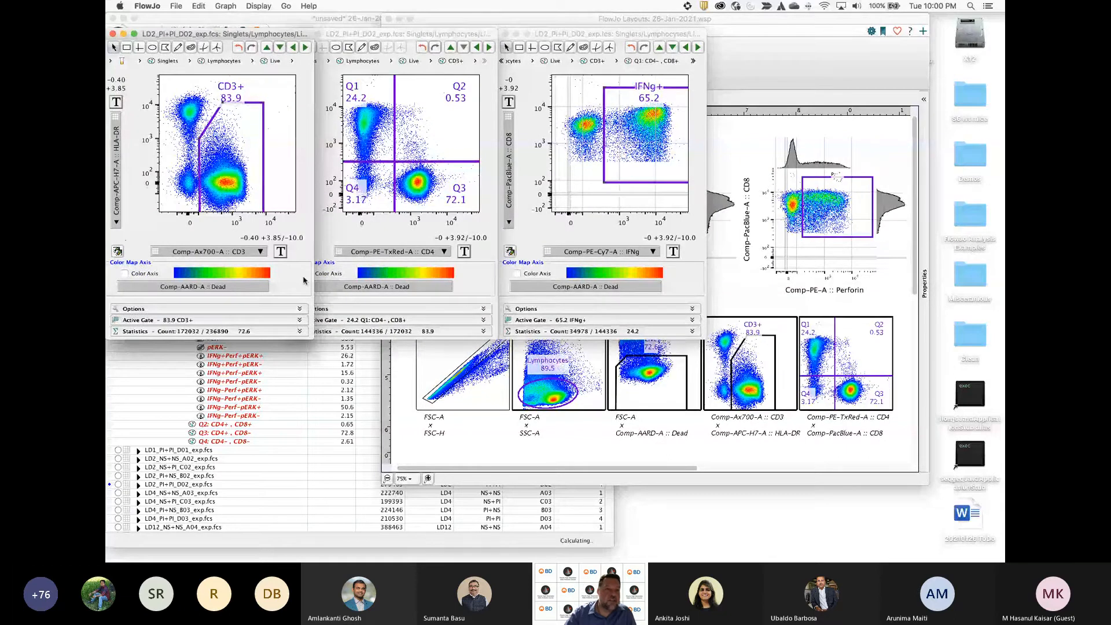
{"action": "left_click", "coordinate": [112, 35]}
{"action": "left_click", "coordinate": [296, 34]}
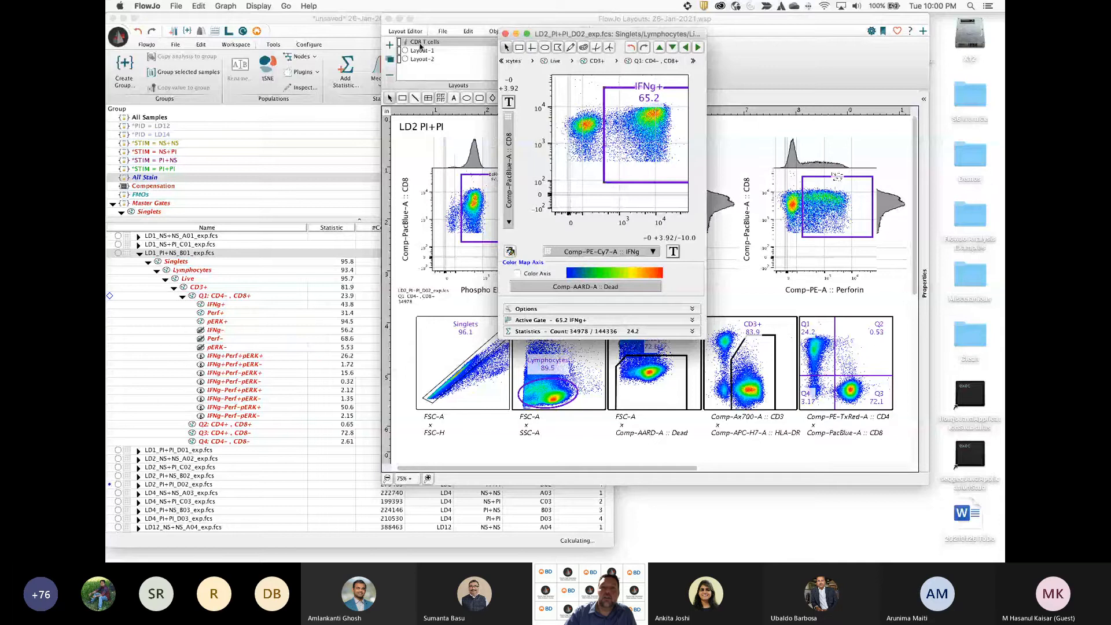
{"action": "left_click", "coordinate": [506, 35]}
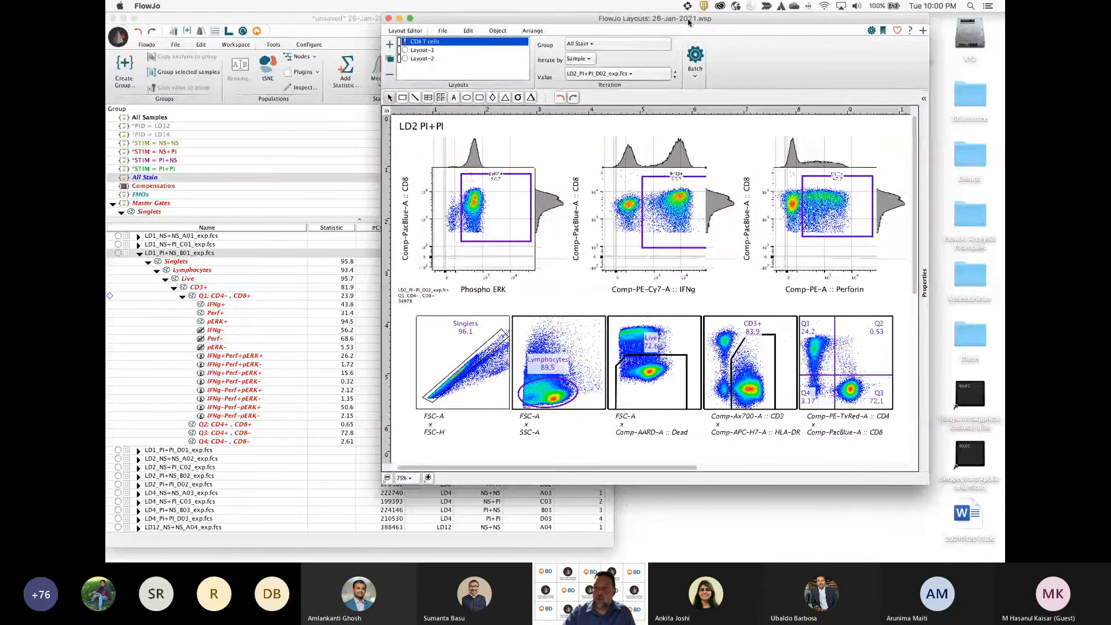
Create a batch report of the CD8 T cells layout into a New Layout, arranged in 5 columns and filled down
{"action": "left_click_drag", "start_coordinate": [690, 20], "coordinate": [646, 19]}
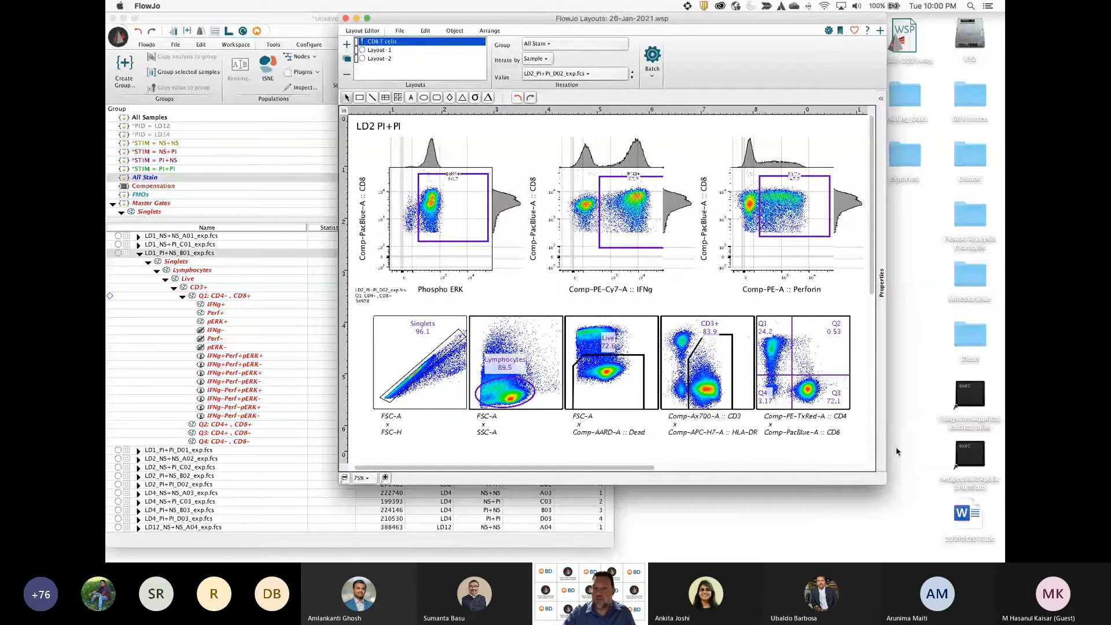
{"action": "left_click", "coordinate": [652, 58]}
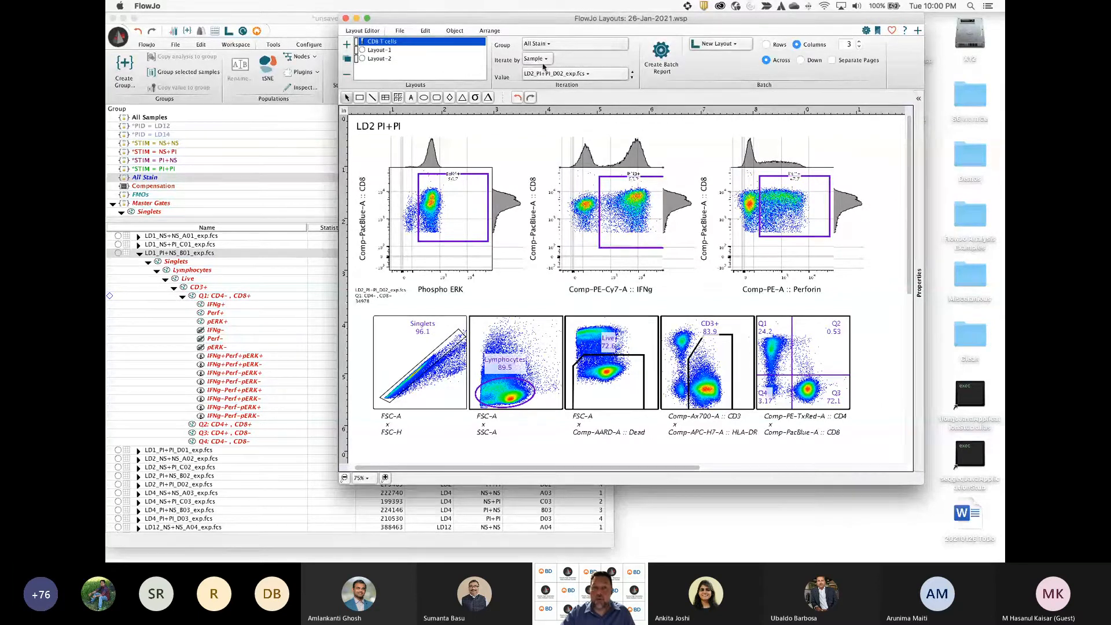
{"action": "left_click", "coordinate": [735, 50]}
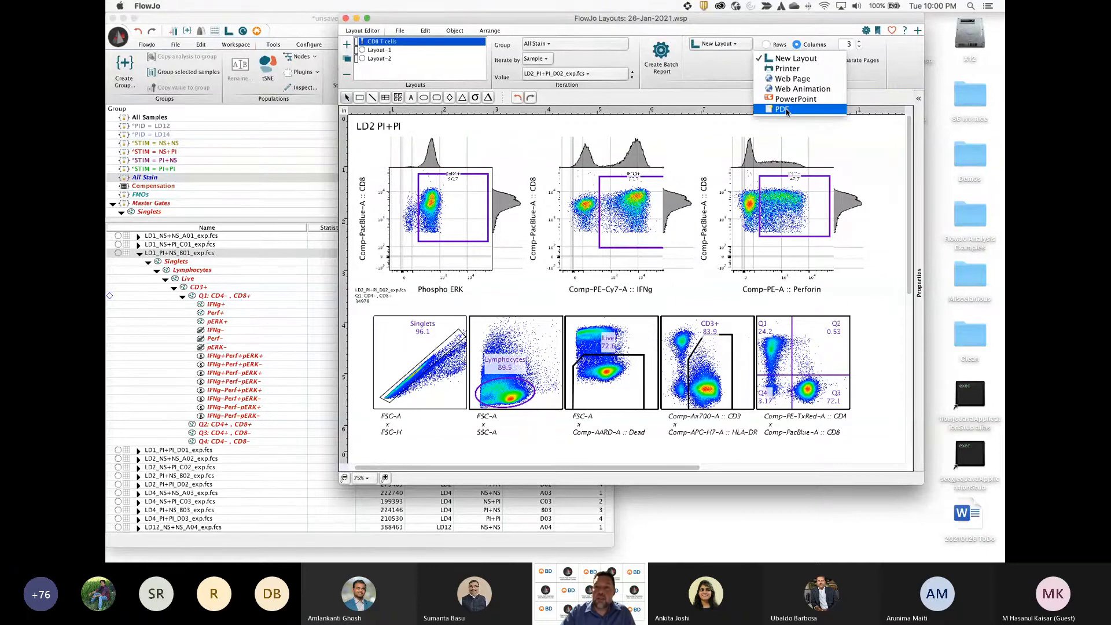
{"action": "left_click", "coordinate": [728, 45]}
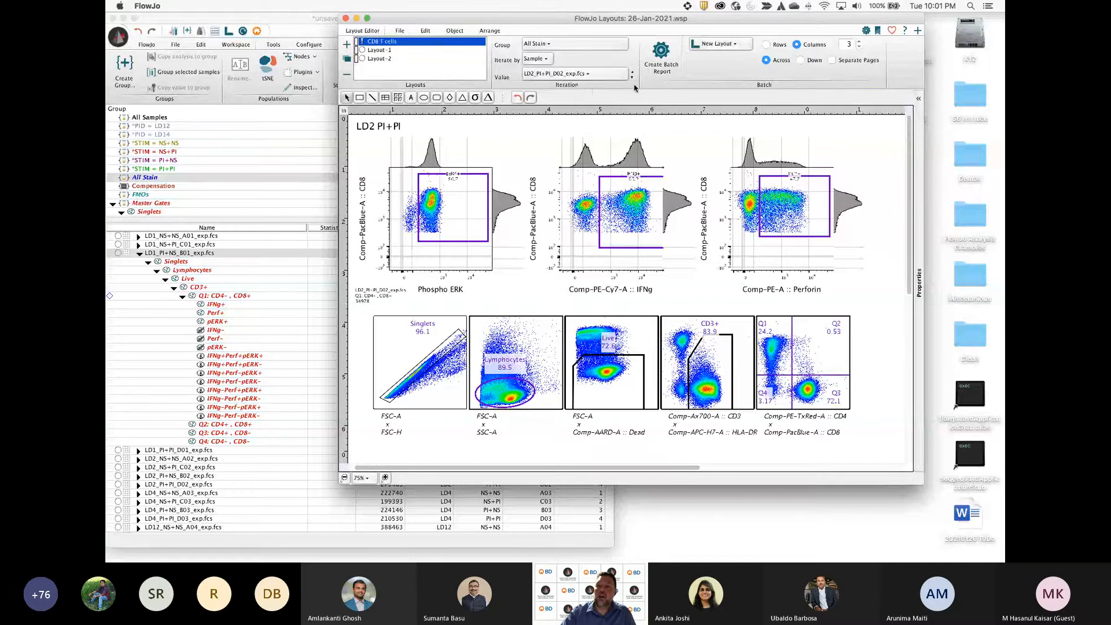
{"action": "left_click", "coordinate": [801, 60]}
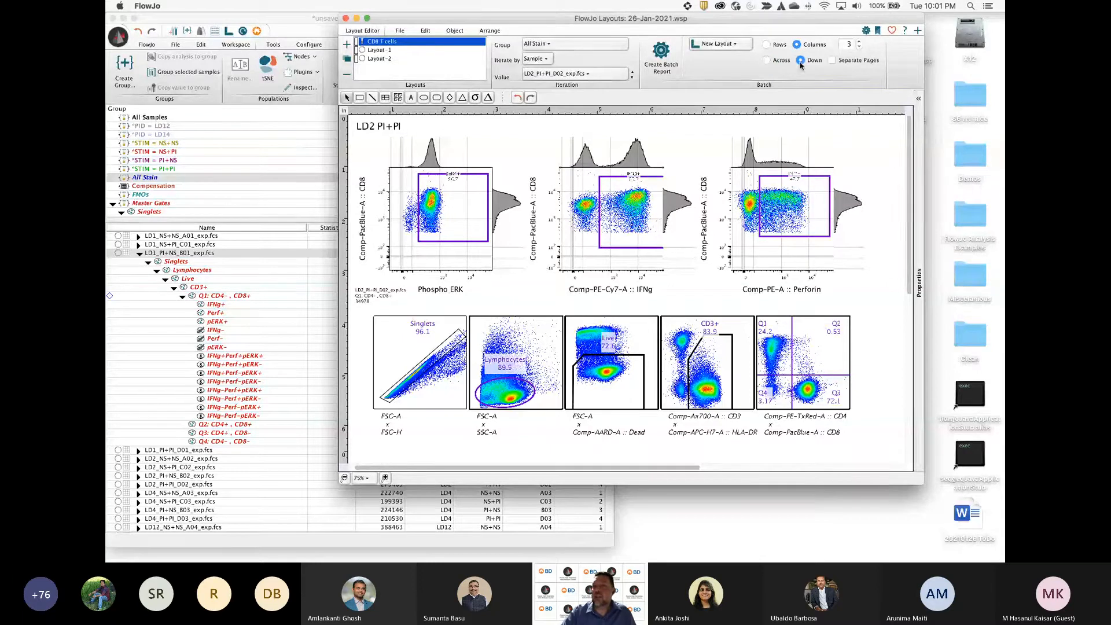
{"action": "left_click", "coordinate": [860, 41]}
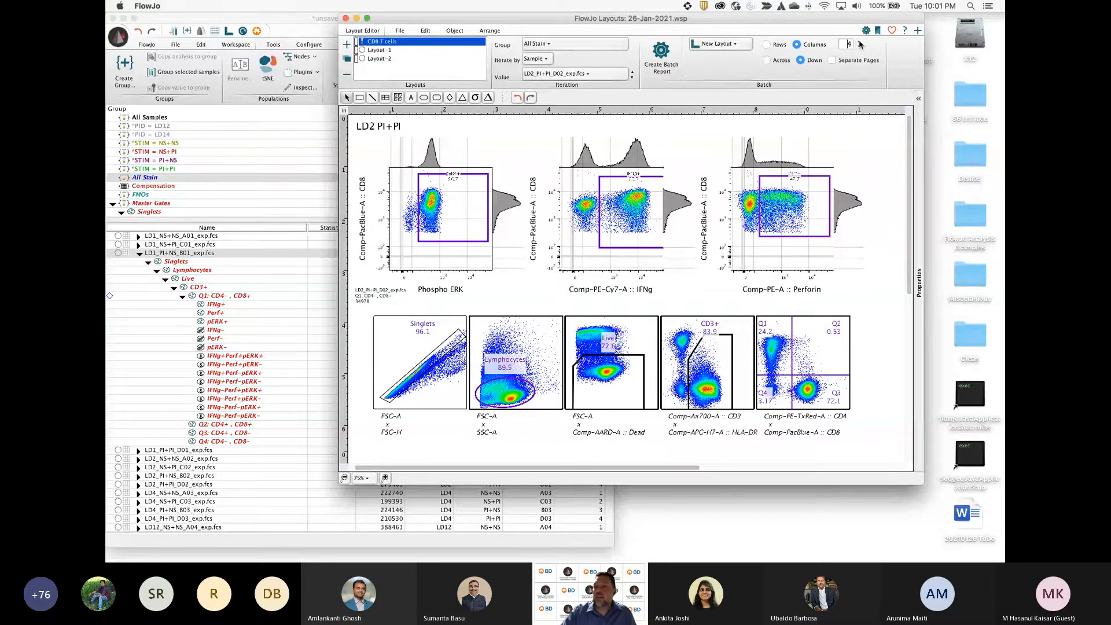
{"action": "left_click", "coordinate": [860, 42]}
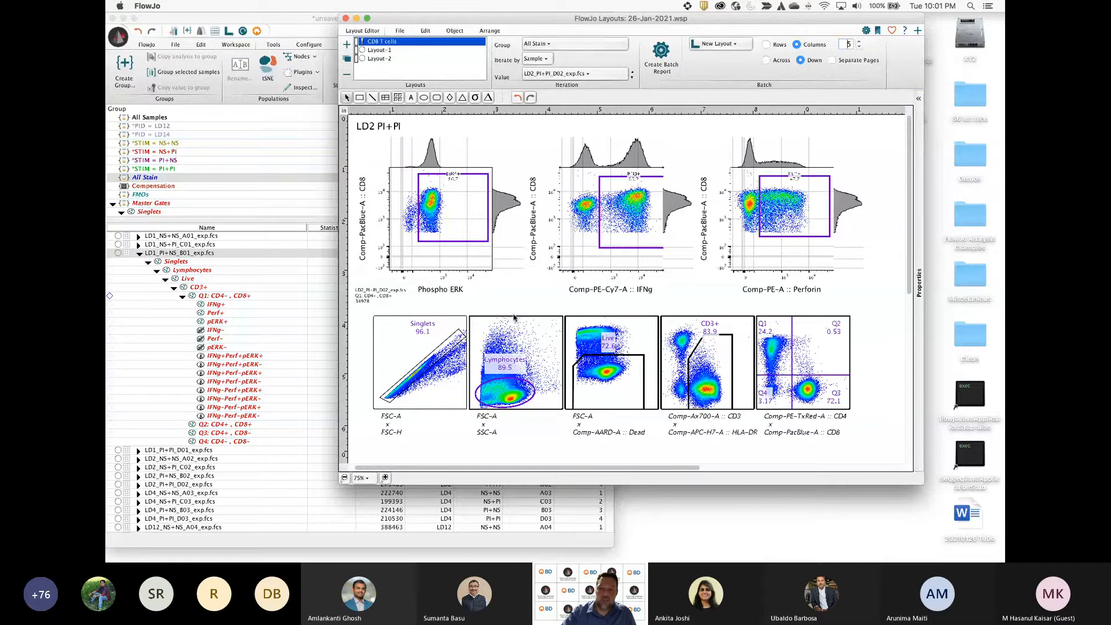
{"action": "left_click", "coordinate": [661, 58]}
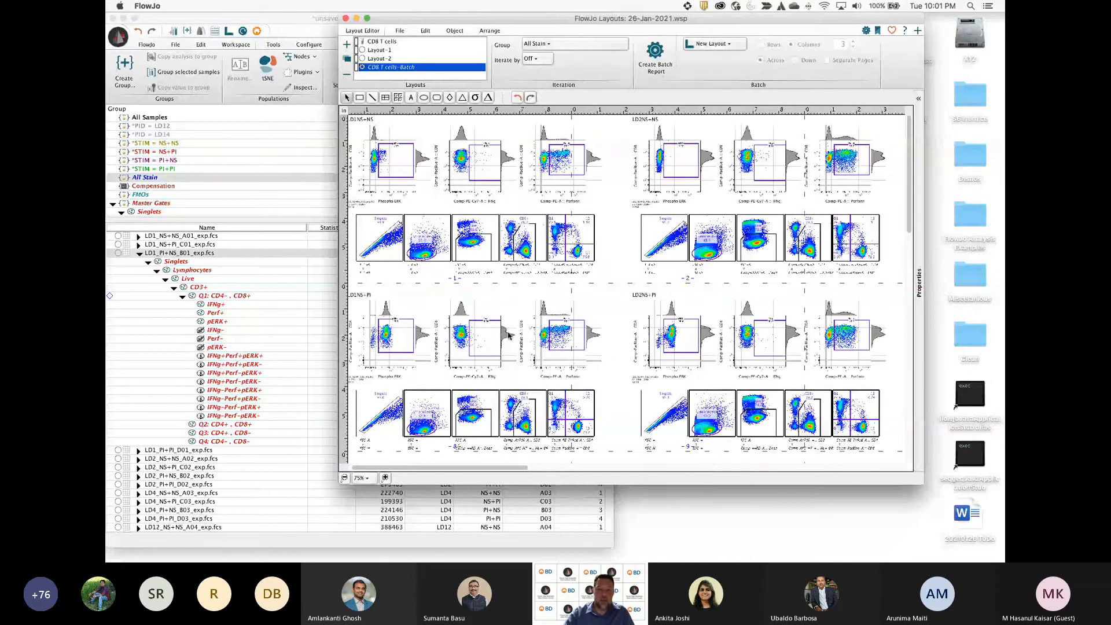
Examine the batch layout at several magnifications, comparing each donor's column of plots across the stimulation conditions
{"action": "scroll", "coordinate": [512, 347], "scroll_direction": "down", "scroll_amount": 1}
{"action": "scroll", "coordinate": [514, 363], "scroll_direction": "up", "scroll_amount": 5}
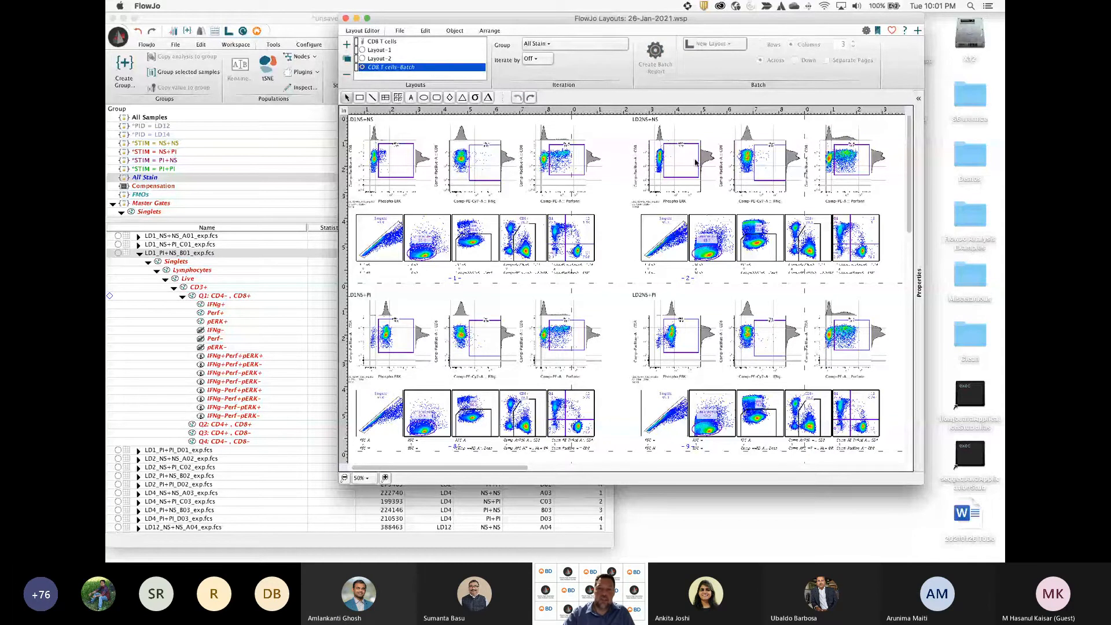
{"action": "scroll", "coordinate": [696, 163], "scroll_direction": "down", "scroll_amount": 5}
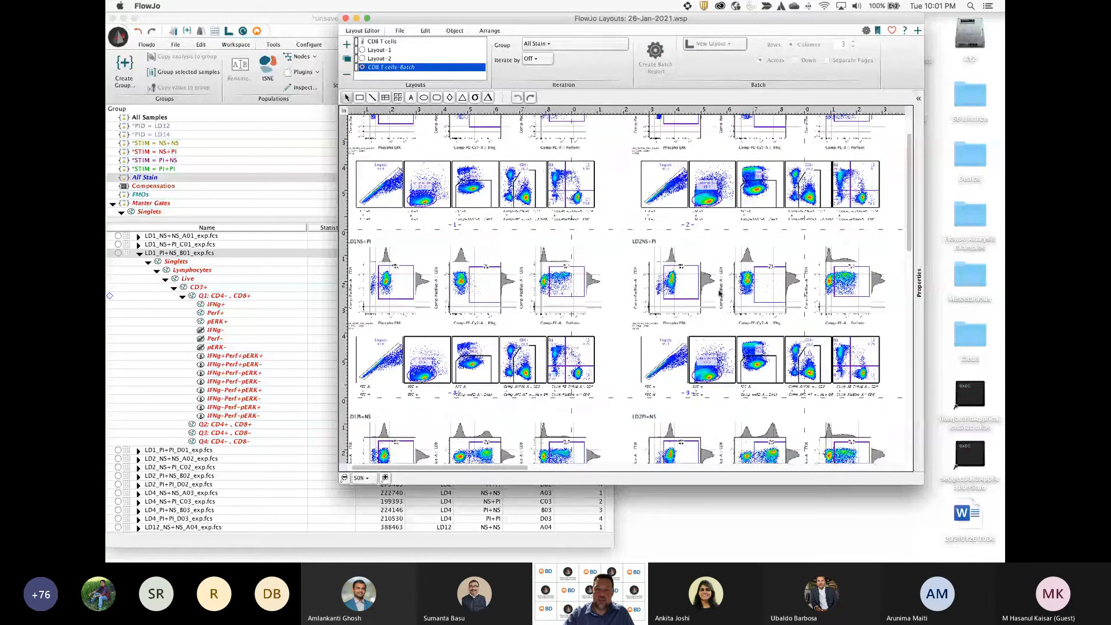
{"action": "scroll", "coordinate": [730, 338], "scroll_direction": "down", "scroll_amount": 10}
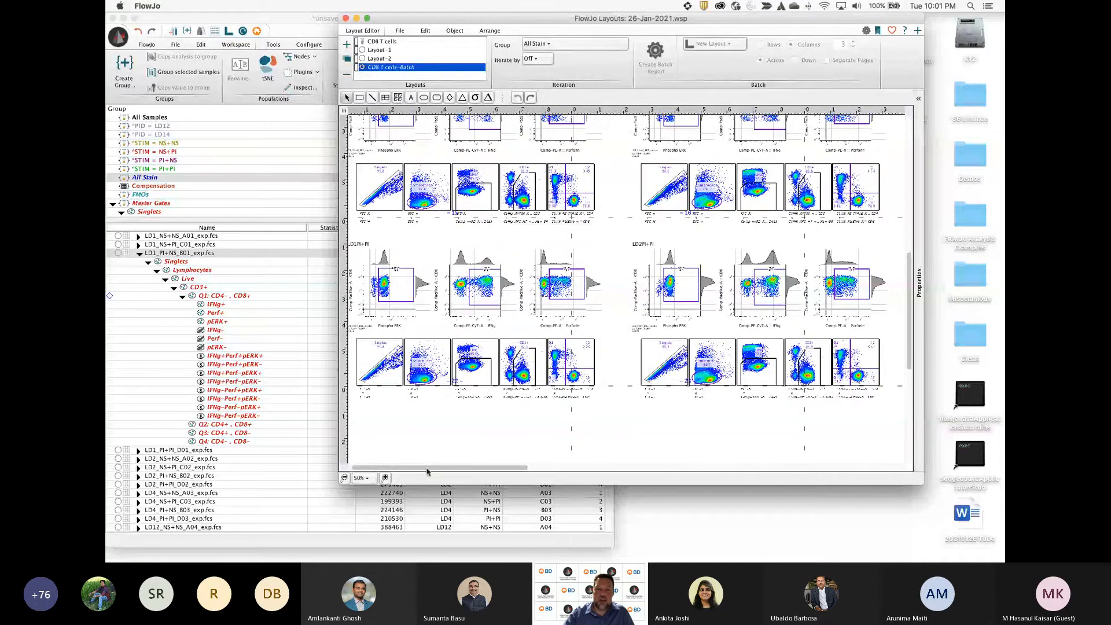
{"action": "key", "text": "super+minus"}
{"action": "scroll", "coordinate": [443, 405], "scroll_direction": "down", "scroll_amount": 2}
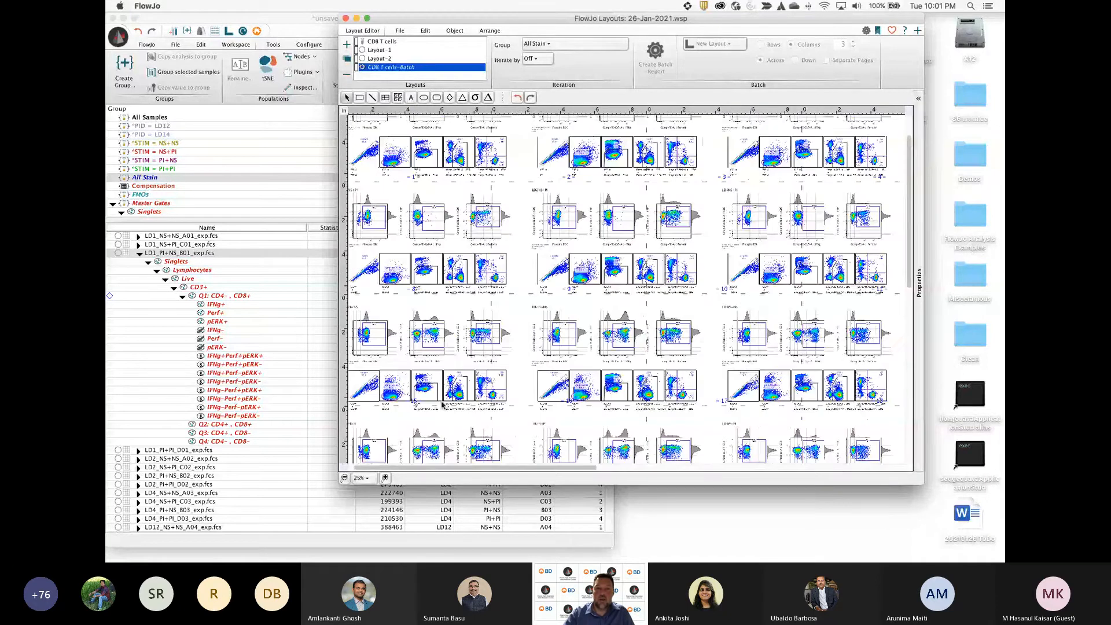
{"action": "key", "text": "super+minus"}
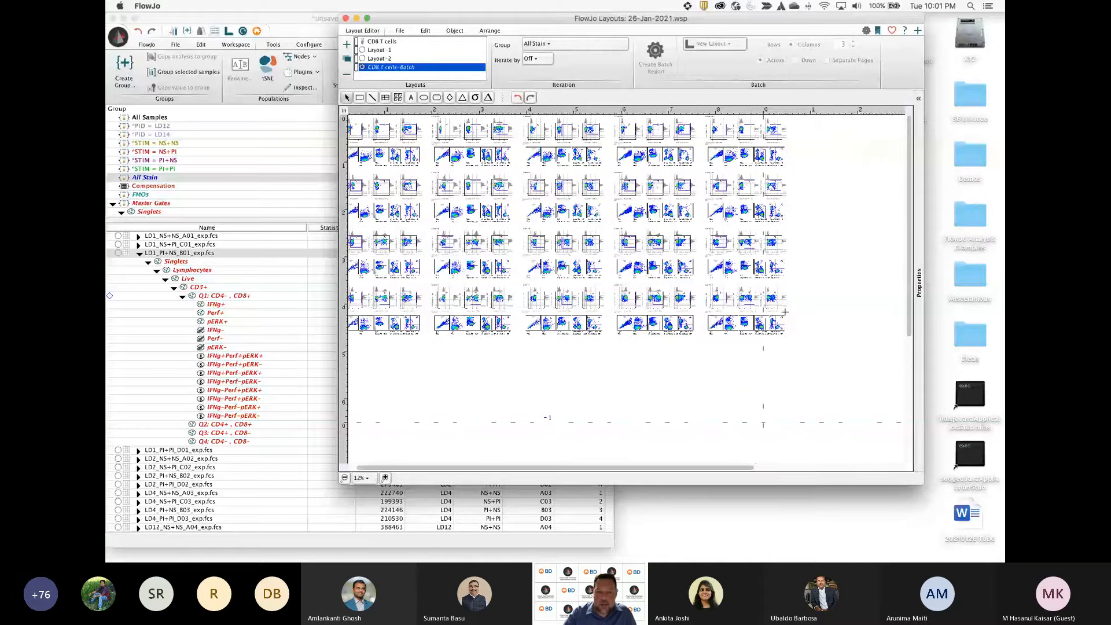
{"action": "double_click", "coordinate": [385, 477]}
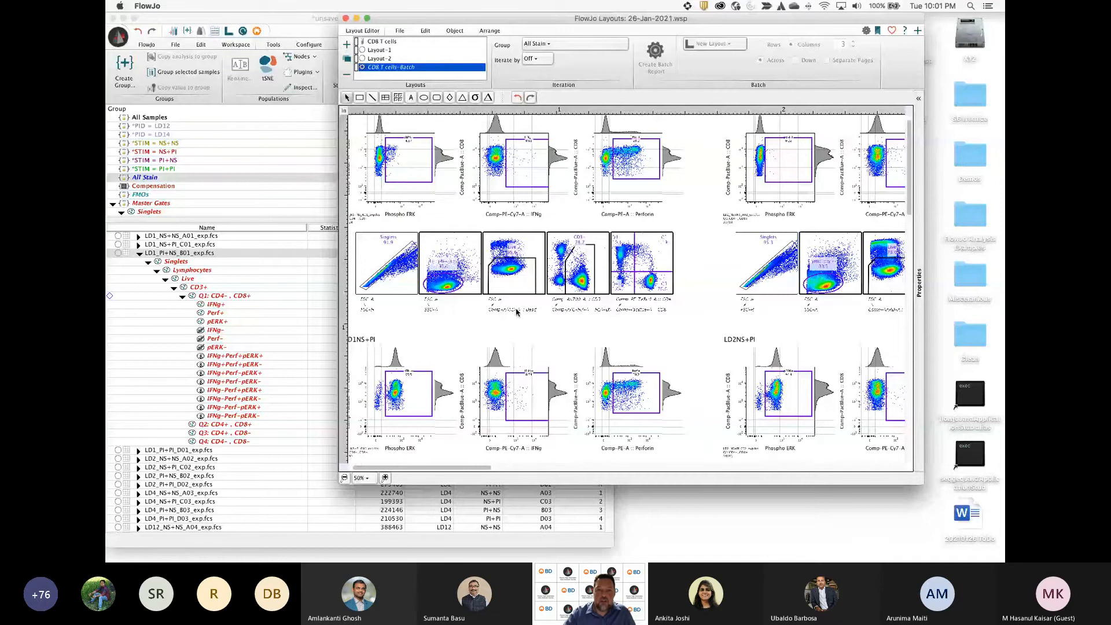
{"action": "scroll", "coordinate": [567, 338], "scroll_direction": "down", "scroll_amount": 5}
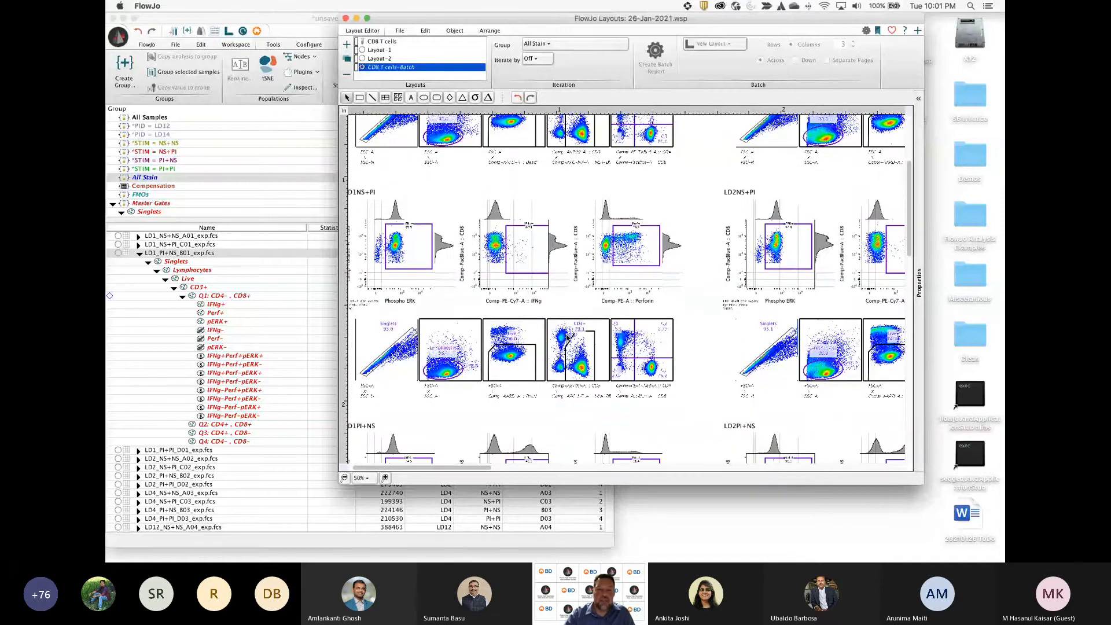
{"action": "scroll", "coordinate": [568, 338], "scroll_direction": "down", "scroll_amount": 5}
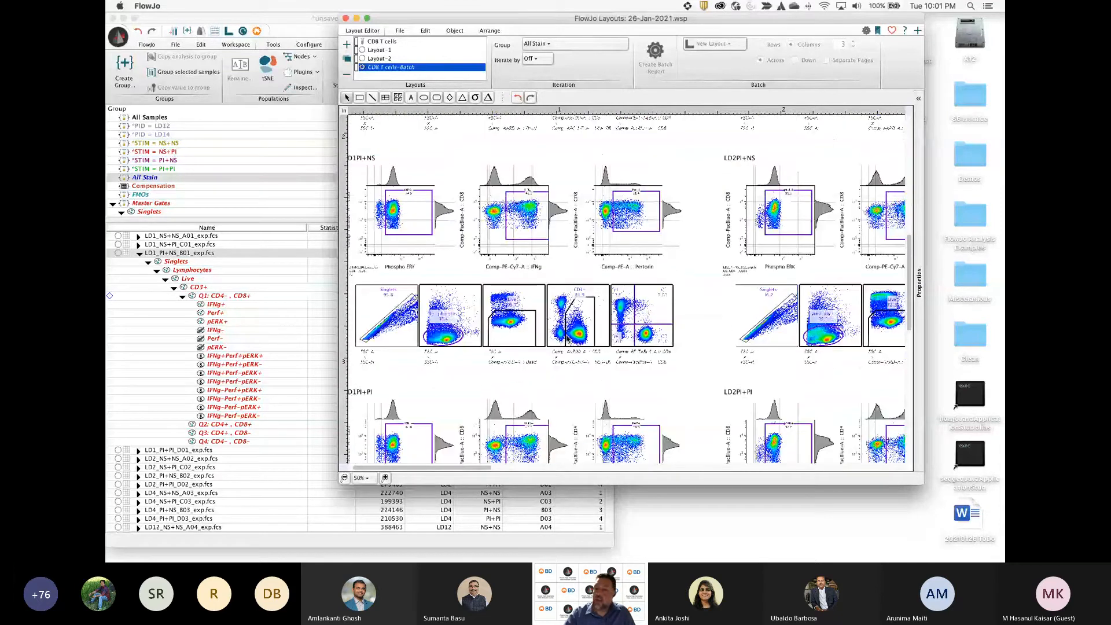
{"action": "scroll", "coordinate": [567, 338], "scroll_direction": "down", "scroll_amount": 3}
{"action": "scroll", "coordinate": [567, 338], "scroll_direction": "up", "scroll_amount": 2}
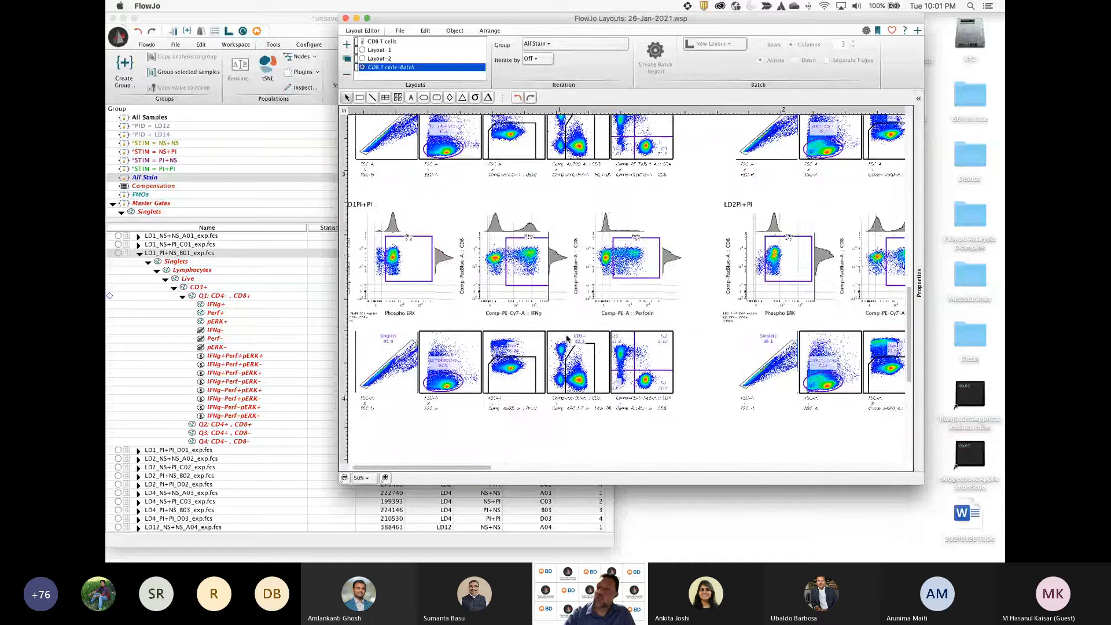
{"action": "scroll", "coordinate": [567, 339], "scroll_direction": "up", "scroll_amount": 10}
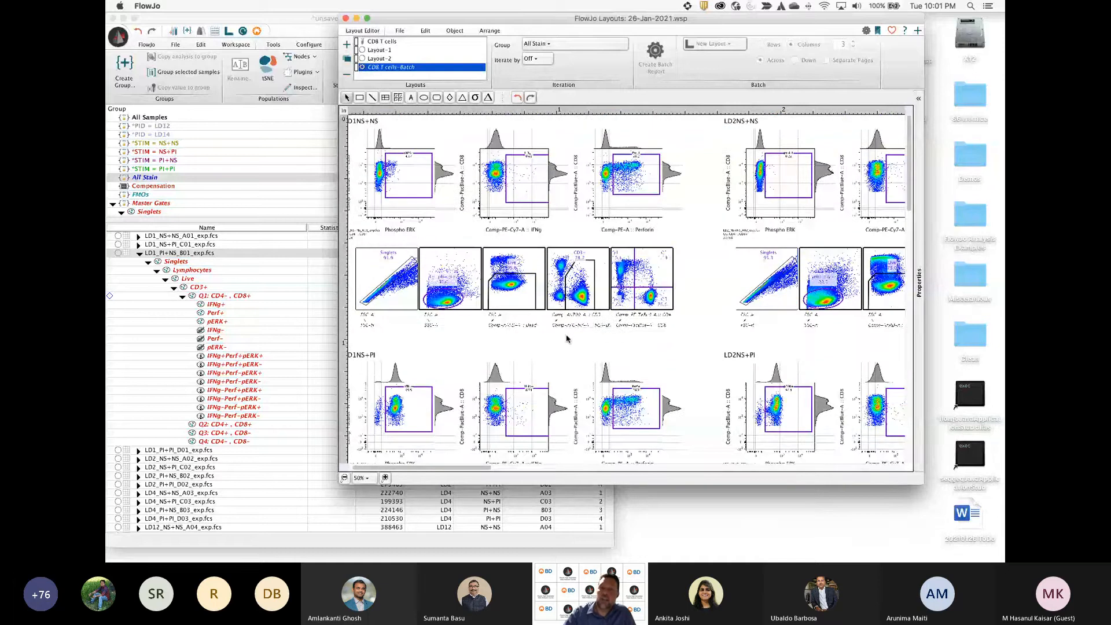
Start exporting the CD8 T cells-Batch layout as an image and leave the save dialog without saving
{"action": "left_click", "coordinate": [399, 30]}
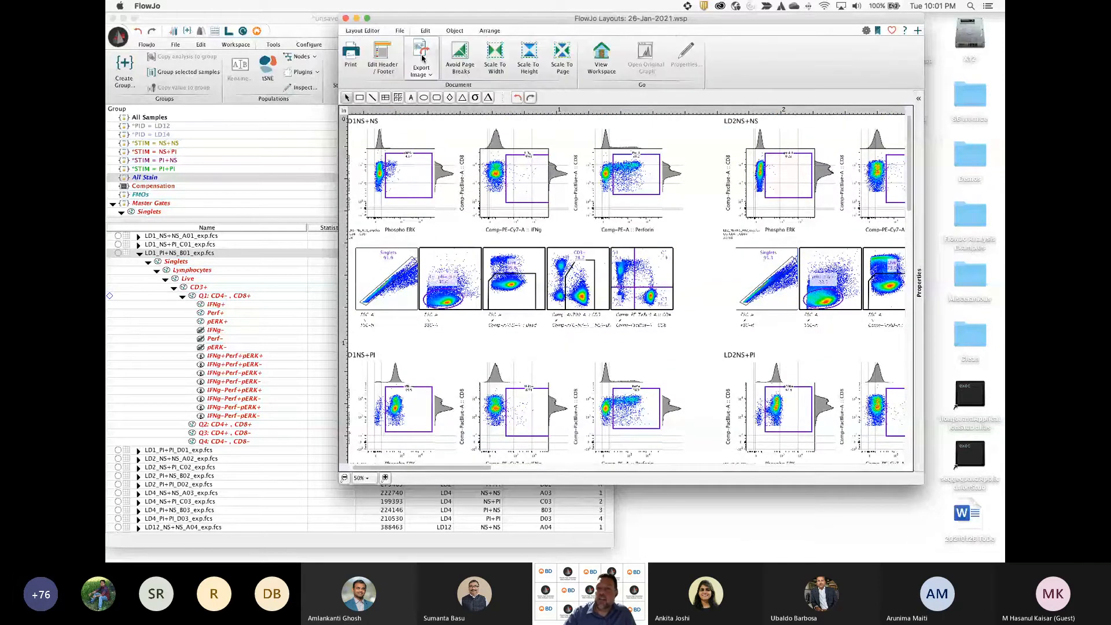
{"action": "left_click", "coordinate": [422, 57]}
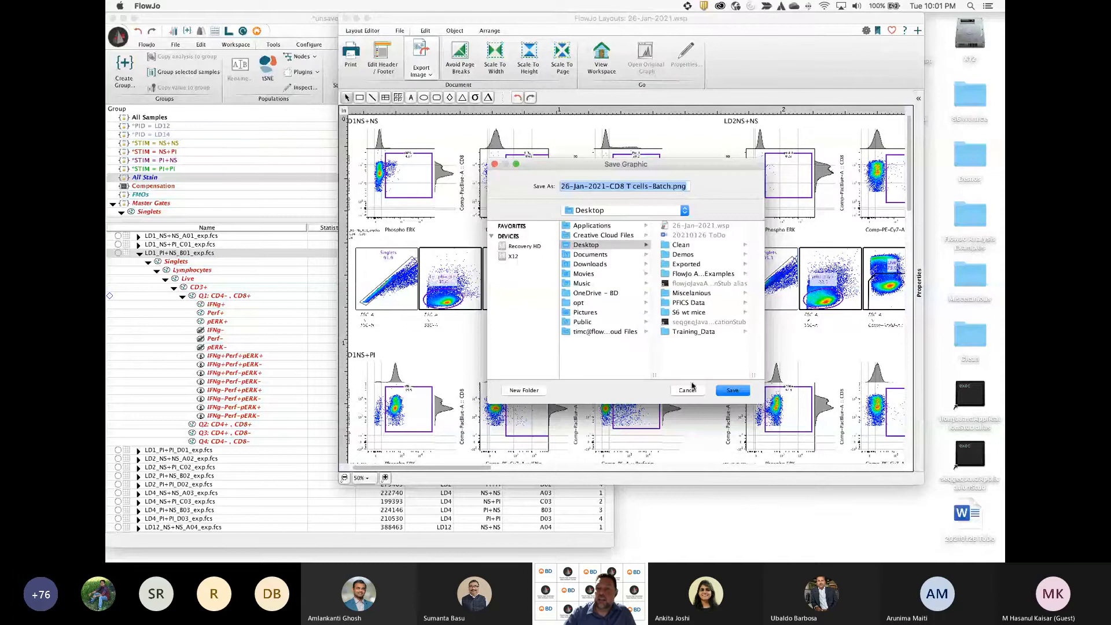
{"action": "left_click", "coordinate": [686, 391]}
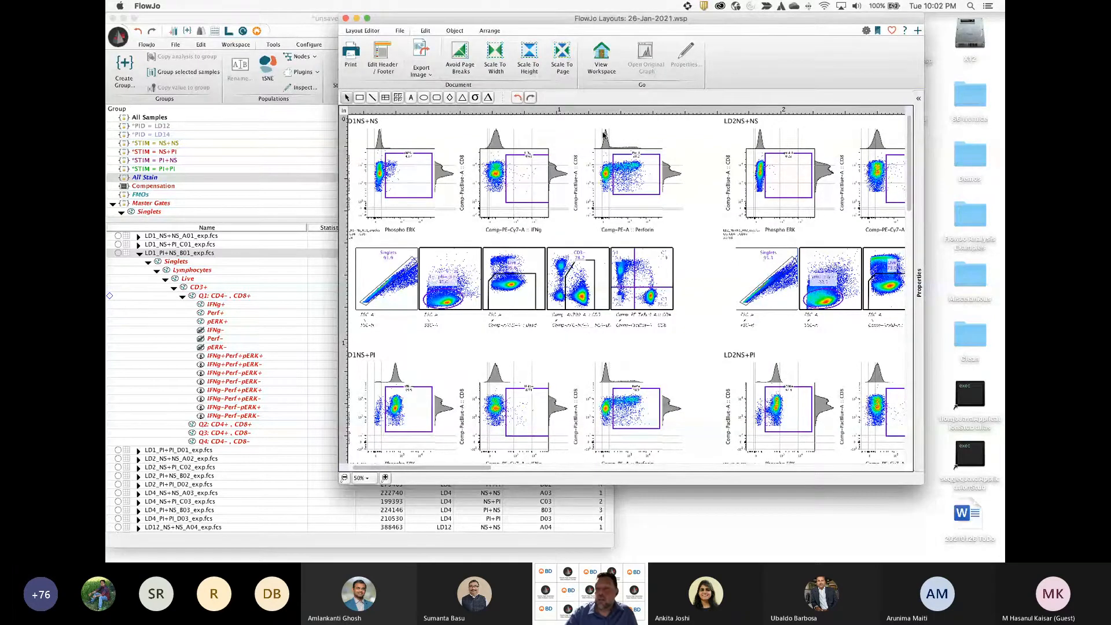
Ungroup the LD1 NS+NS plots in the batch layout, and open and close the IFNg plot's original graph
{"action": "right_click", "coordinate": [513, 182]}
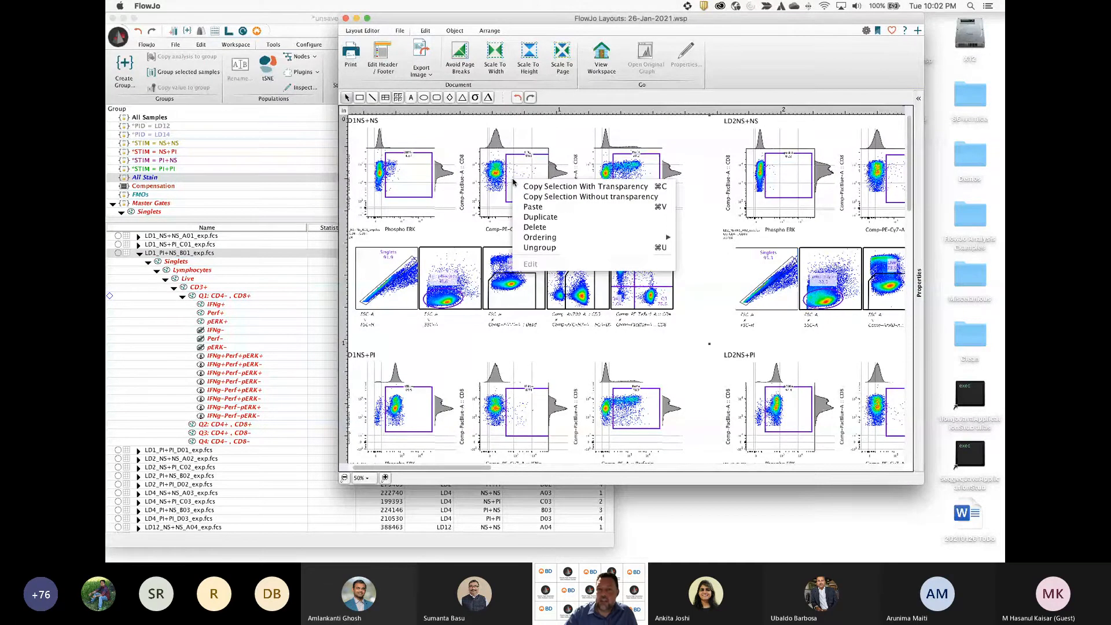
{"action": "left_click", "coordinate": [540, 248]}
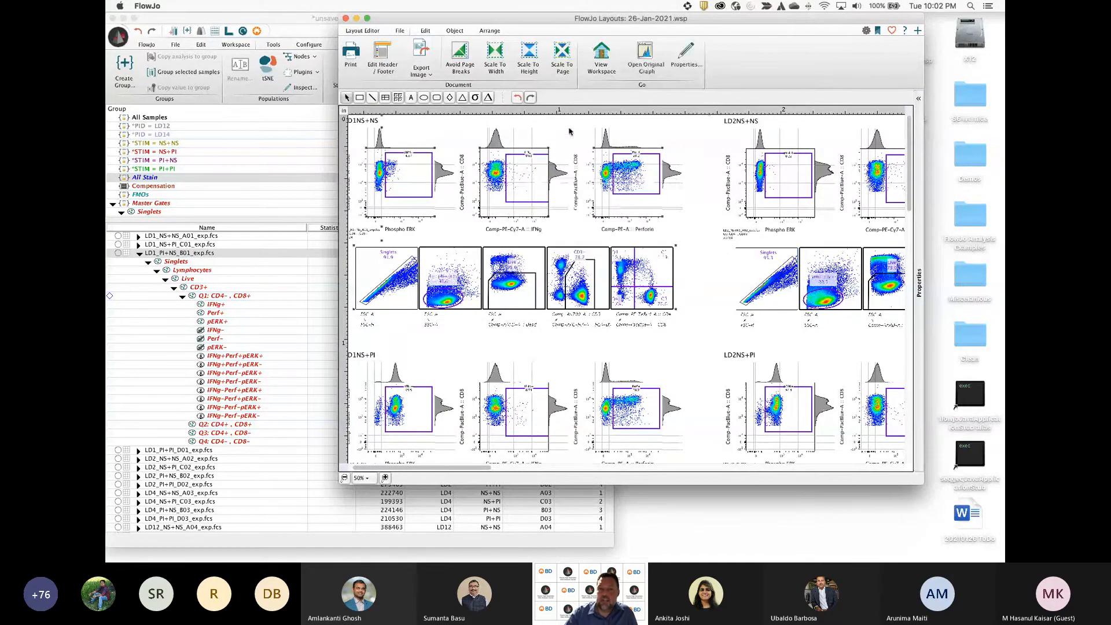
{"action": "left_click", "coordinate": [544, 170]}
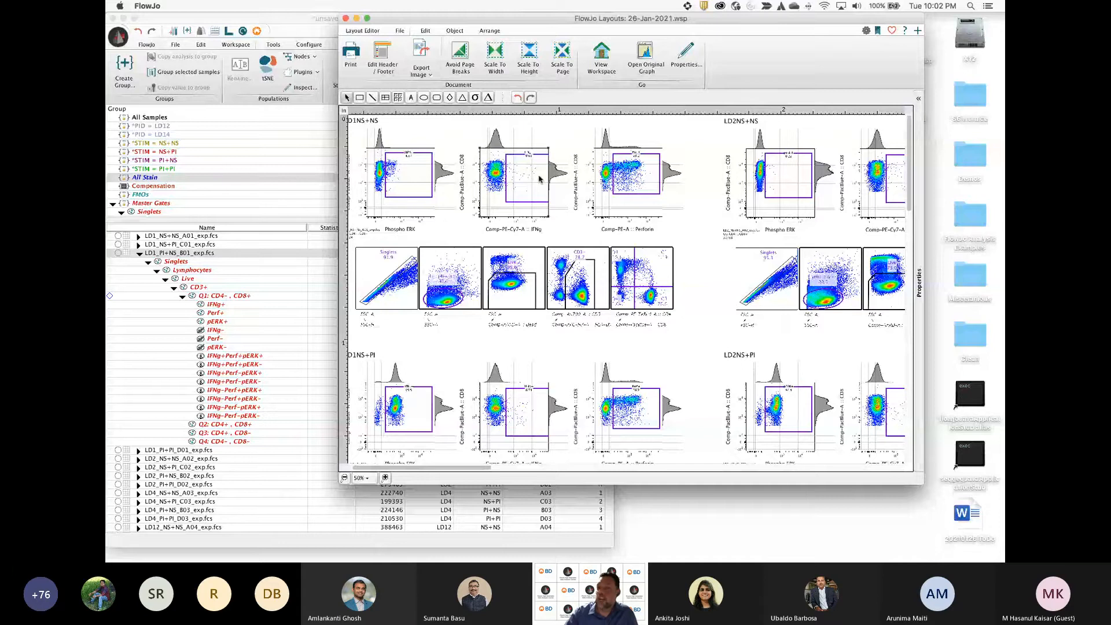
{"action": "right_click", "coordinate": [540, 178]}
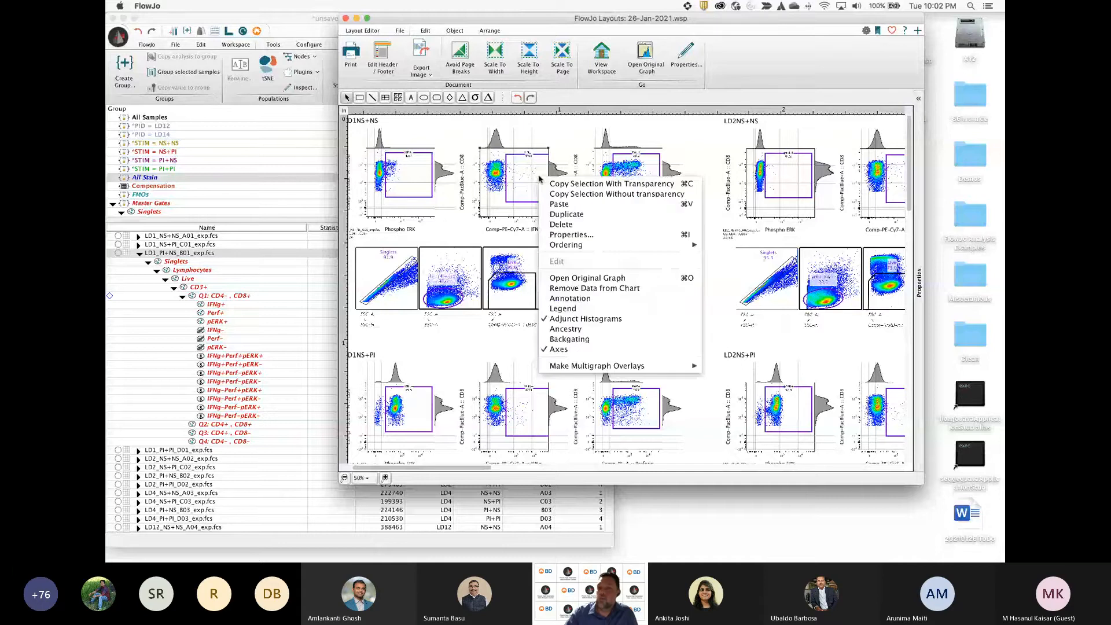
{"action": "left_click", "coordinate": [591, 276]}
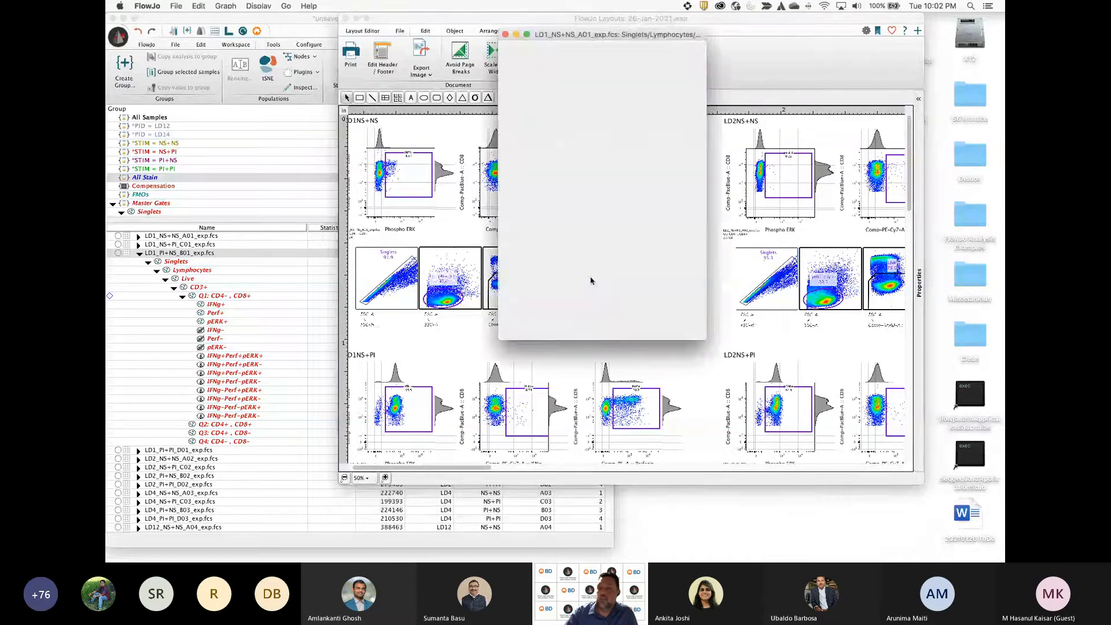
{"action": "left_click", "coordinate": [505, 34]}
Return to the CD8 T cells layout and advance its sample iteration to LD4_PI+PI_D03_exp.fcs
{"action": "left_click", "coordinate": [378, 31]}
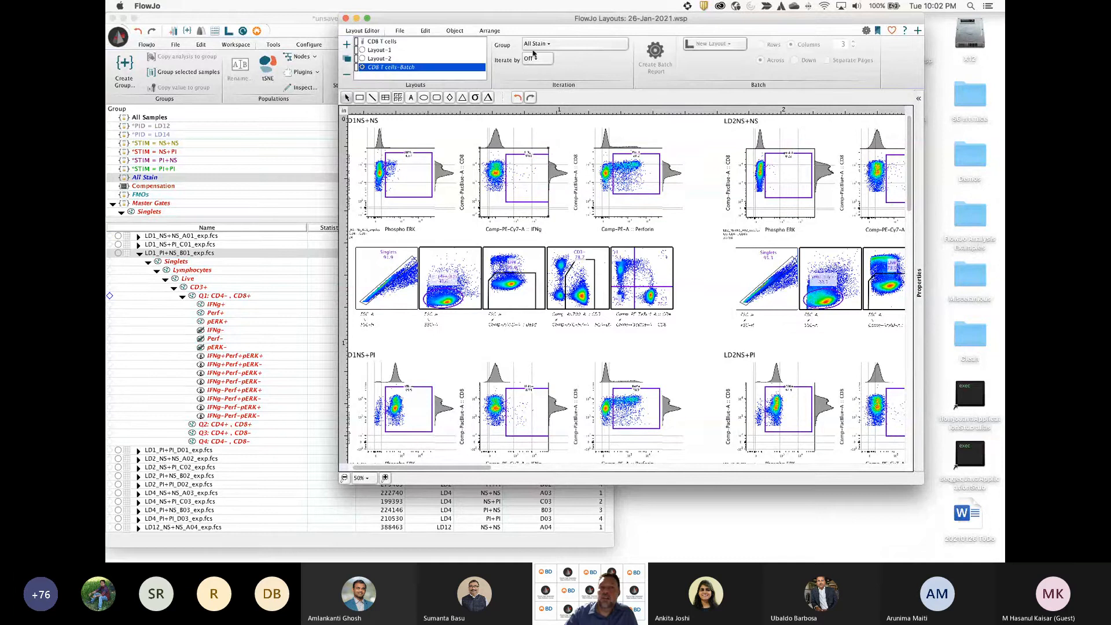
{"action": "left_click", "coordinate": [384, 41]}
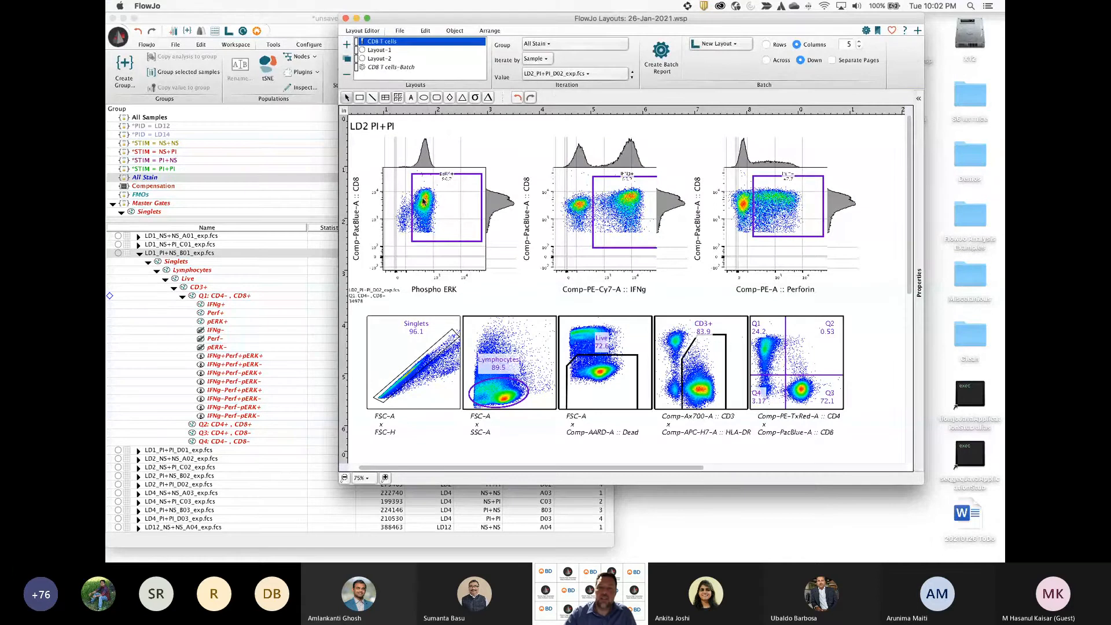
{"action": "left_click", "coordinate": [632, 77]}
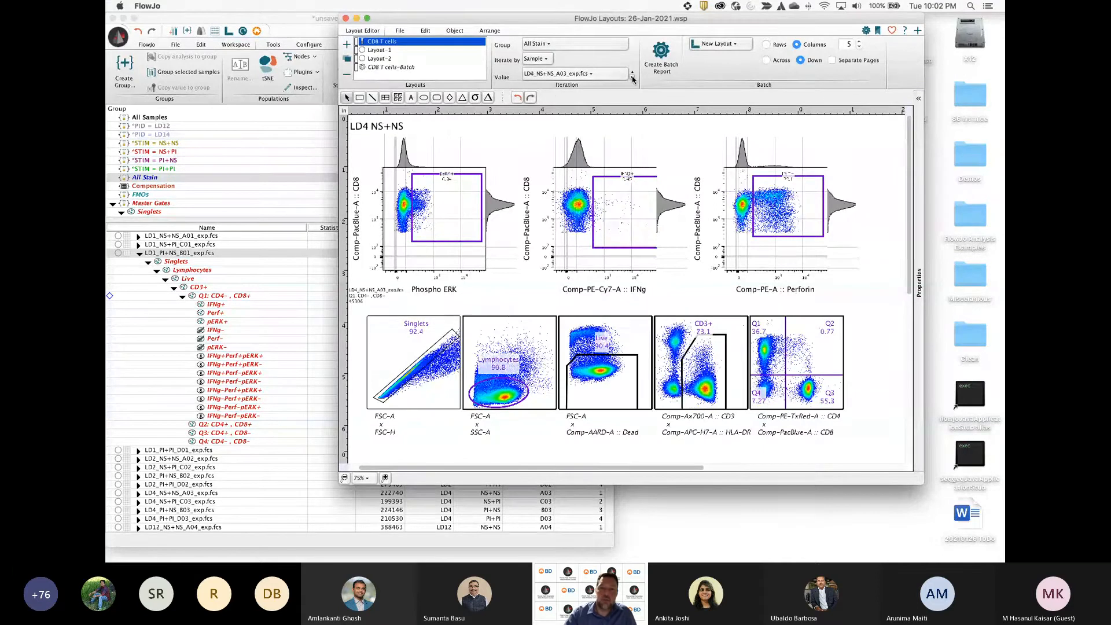
{"action": "left_click", "coordinate": [632, 77]}
{"action": "left_click", "coordinate": [632, 78]}
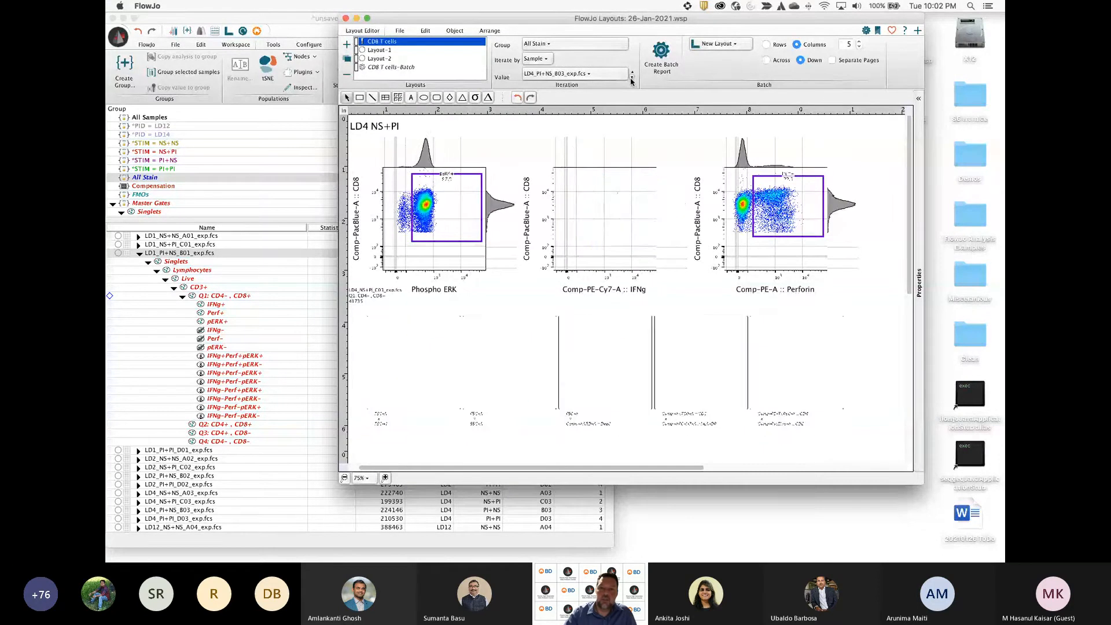
{"action": "left_click", "coordinate": [632, 78]}
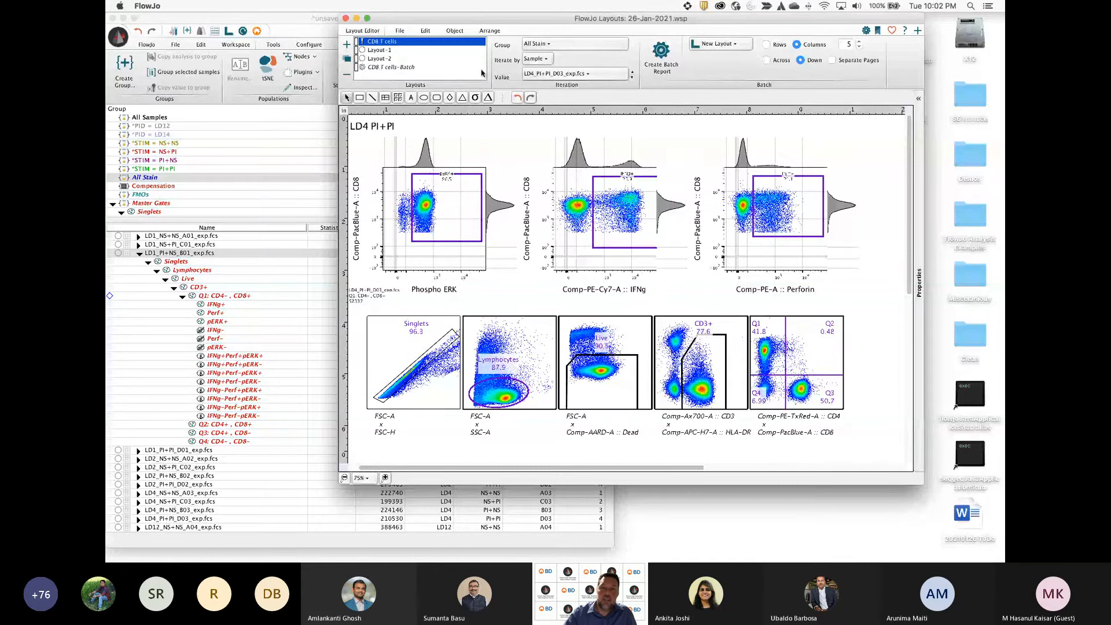
Create a blank layout and place the Q1: CD4-, CD8+ population of LD1_NS+NS_A01_exp.fcs on it
{"action": "left_click", "coordinate": [382, 50]}
{"action": "left_click", "coordinate": [382, 58]}
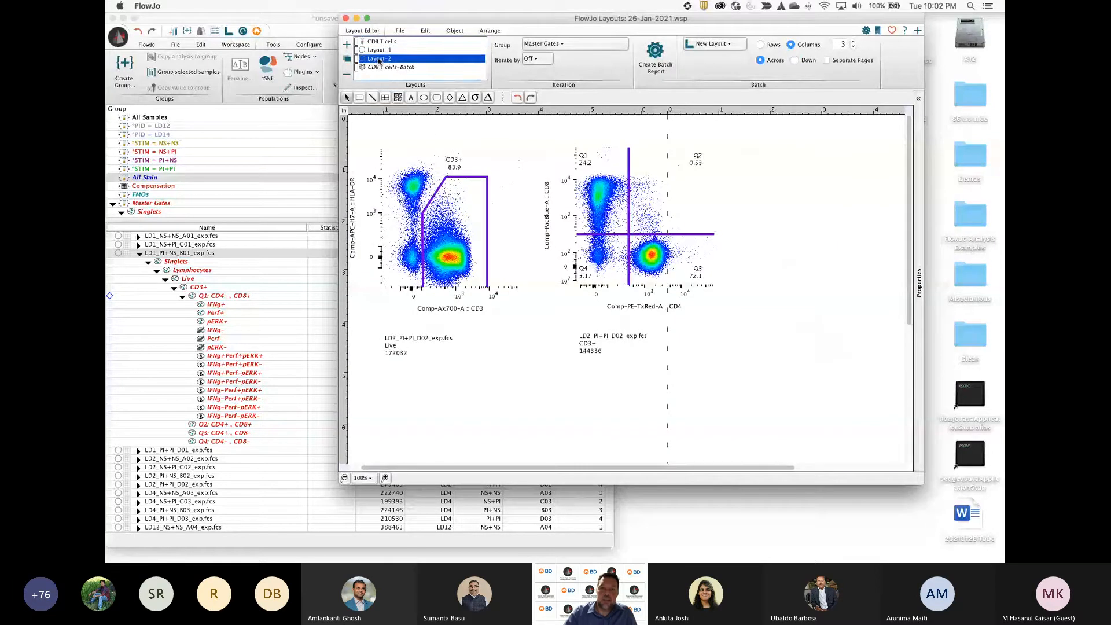
{"action": "left_click", "coordinate": [346, 47]}
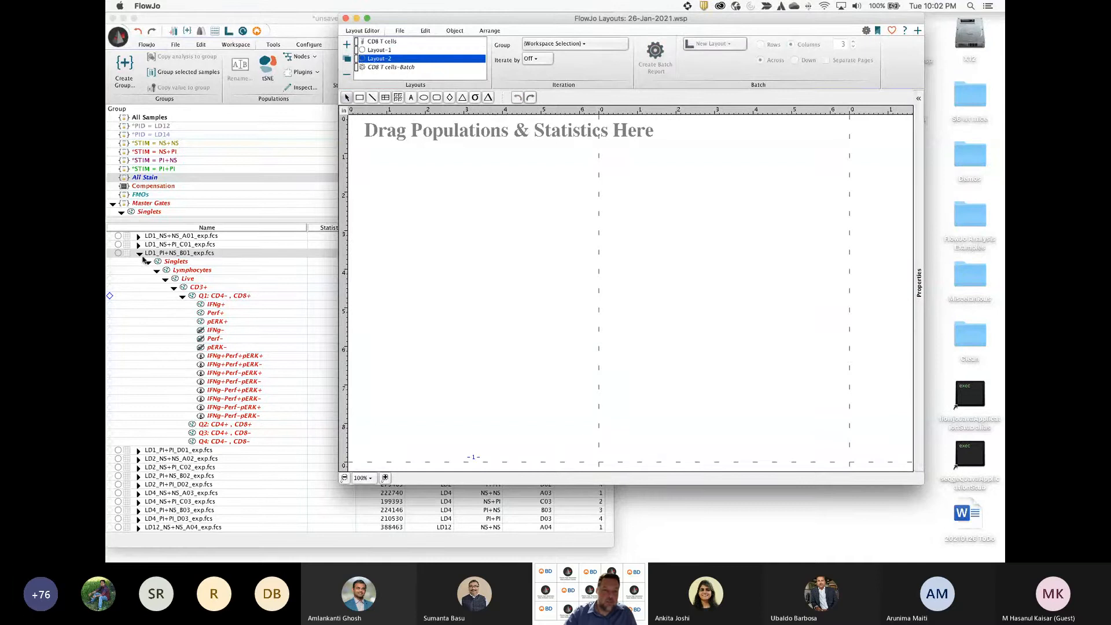
{"action": "left_click", "coordinate": [142, 259]}
{"action": "left_click", "coordinate": [139, 236]}
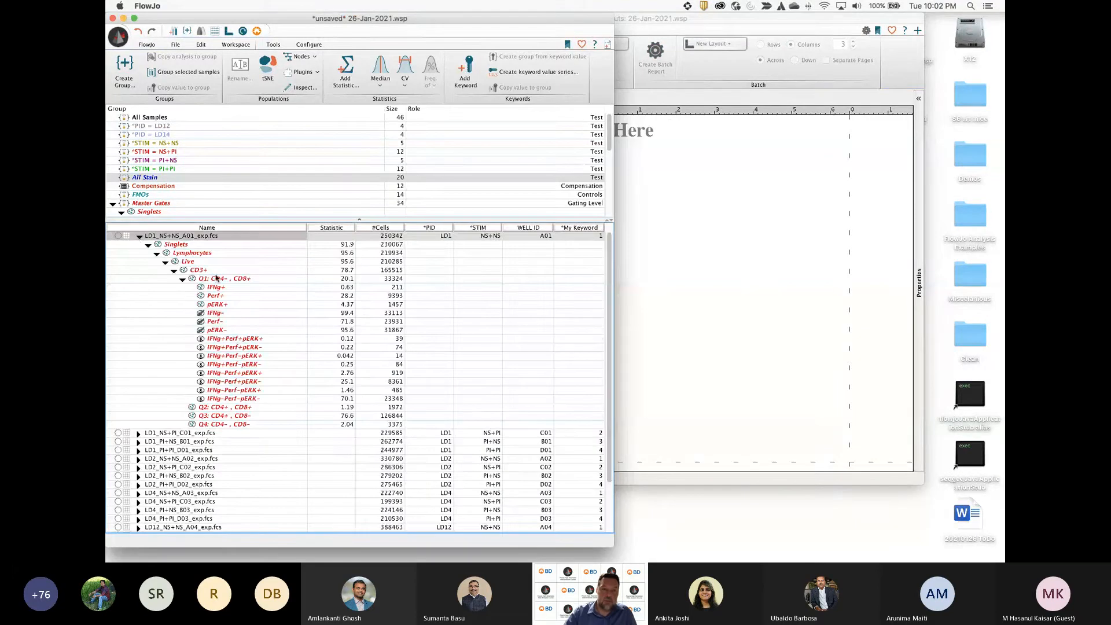
{"action": "left_click_drag", "start_coordinate": [215, 279], "coordinate": [756, 250]}
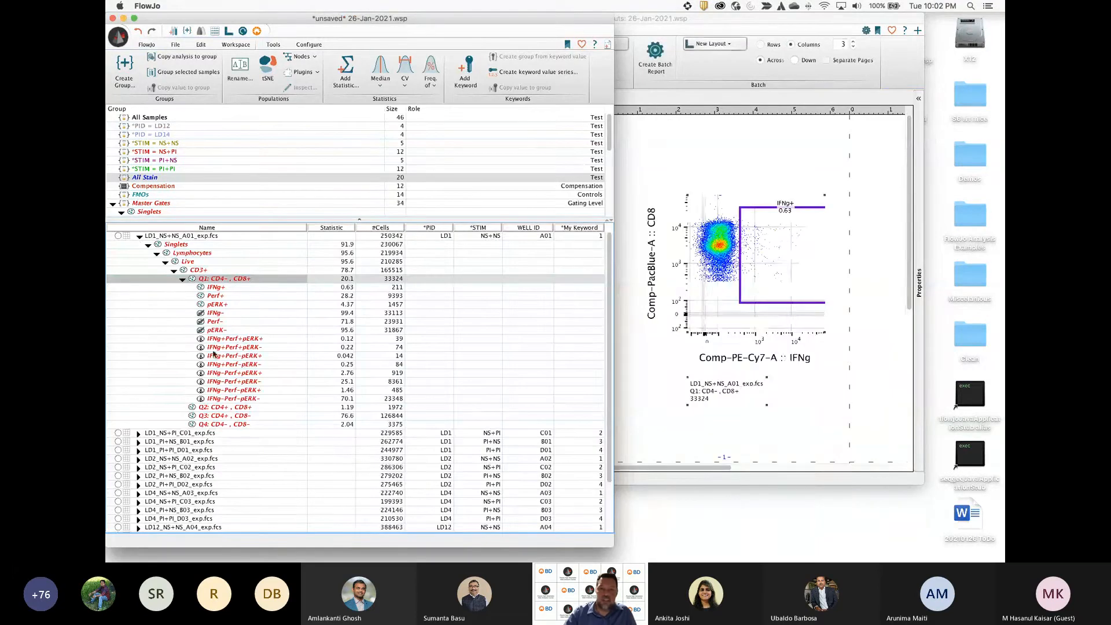
Overlay the Q1: CD4-, CD8+ population of LD1_NS+PI_C01_exp.fcs on the IFNg plot and place the legend below it
{"action": "left_click", "coordinate": [139, 435]}
{"action": "scroll", "coordinate": [184, 371], "scroll_direction": "down", "scroll_amount": 4}
{"action": "left_click_drag", "start_coordinate": [240, 407], "coordinate": [770, 269]}
{"action": "left_click", "coordinate": [770, 269]}
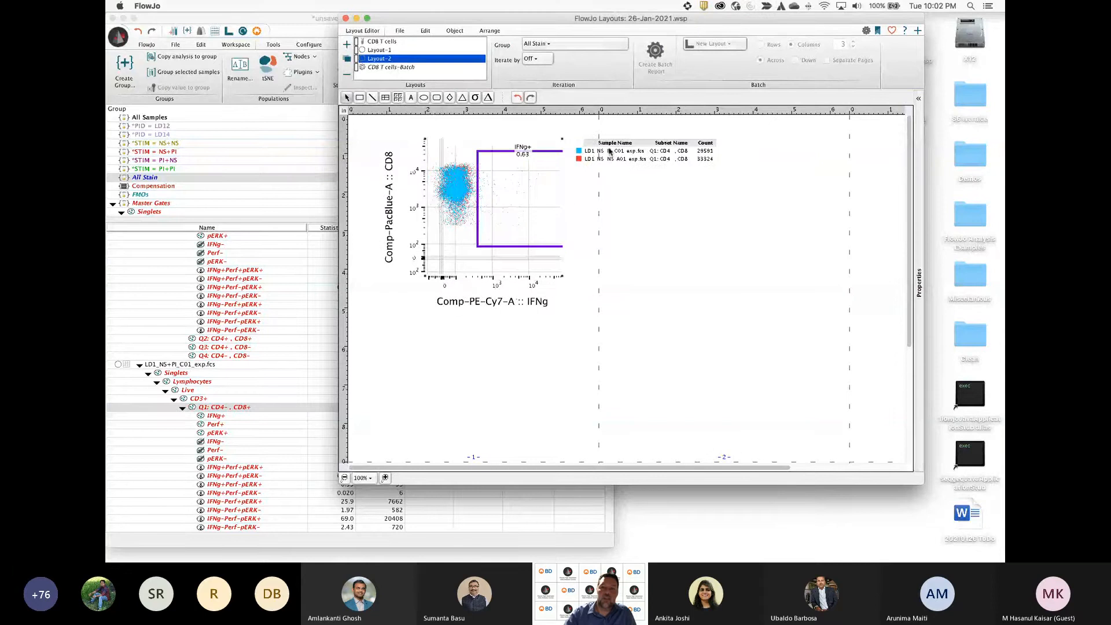
{"action": "left_click_drag", "start_coordinate": [609, 152], "coordinate": [445, 330]}
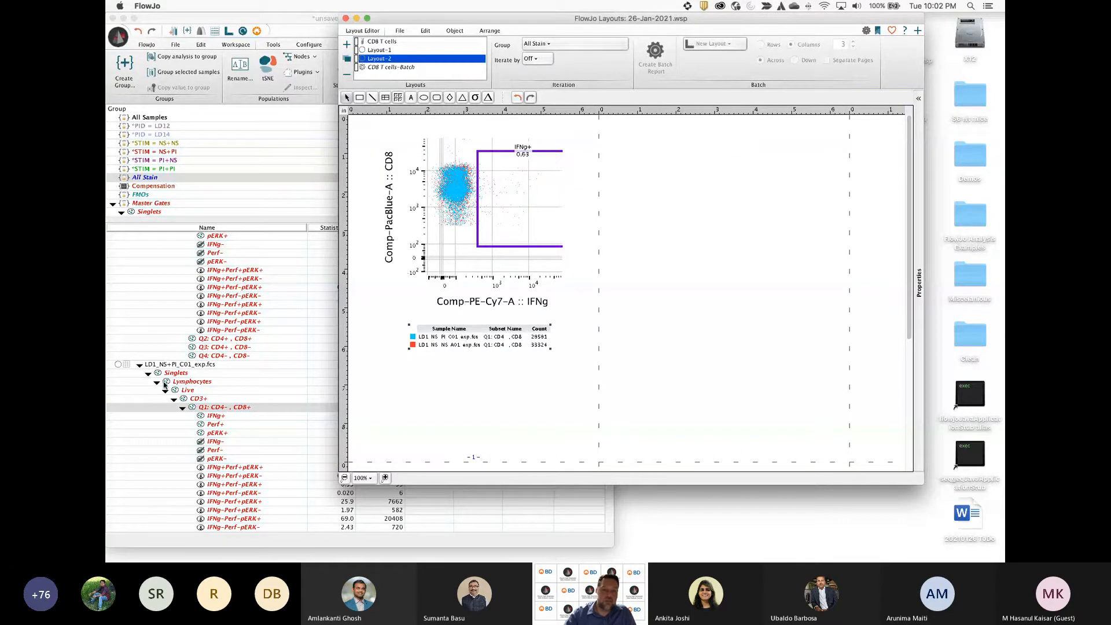
Add the Q1: CD4-, CD8+ populations of LD1_PI+NS_B01_exp.fcs and LD1_PI+PI_D01_exp.fcs to the IFNg overlay
{"action": "scroll", "coordinate": [179, 391], "scroll_direction": "down", "scroll_amount": 7}
{"action": "left_click", "coordinate": [138, 382]}
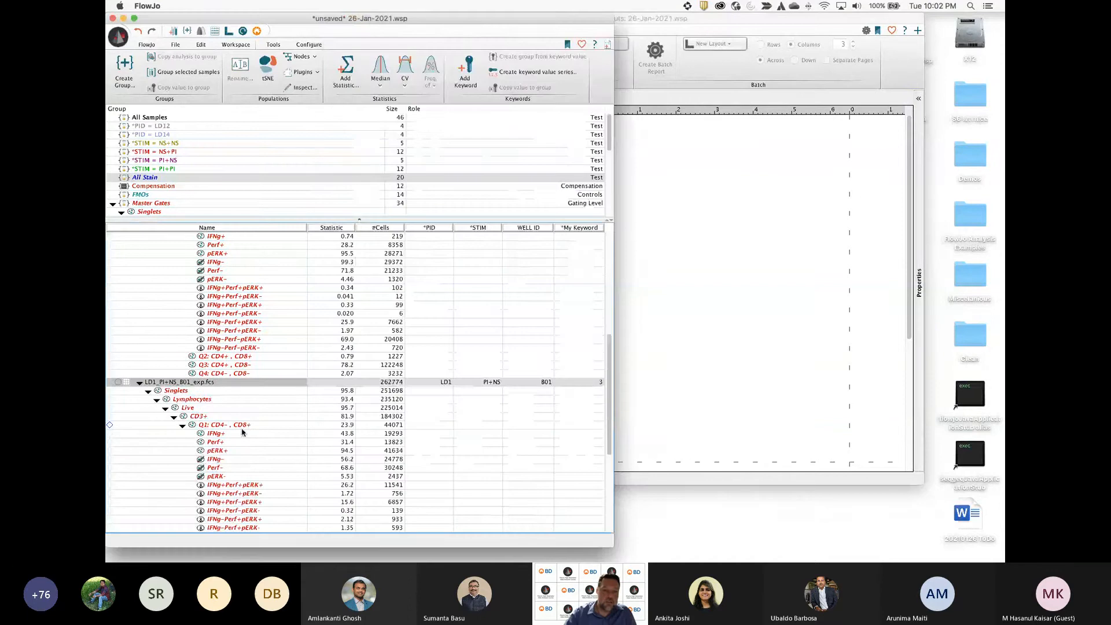
{"action": "left_click_drag", "start_coordinate": [675, 27], "coordinate": [891, 27]}
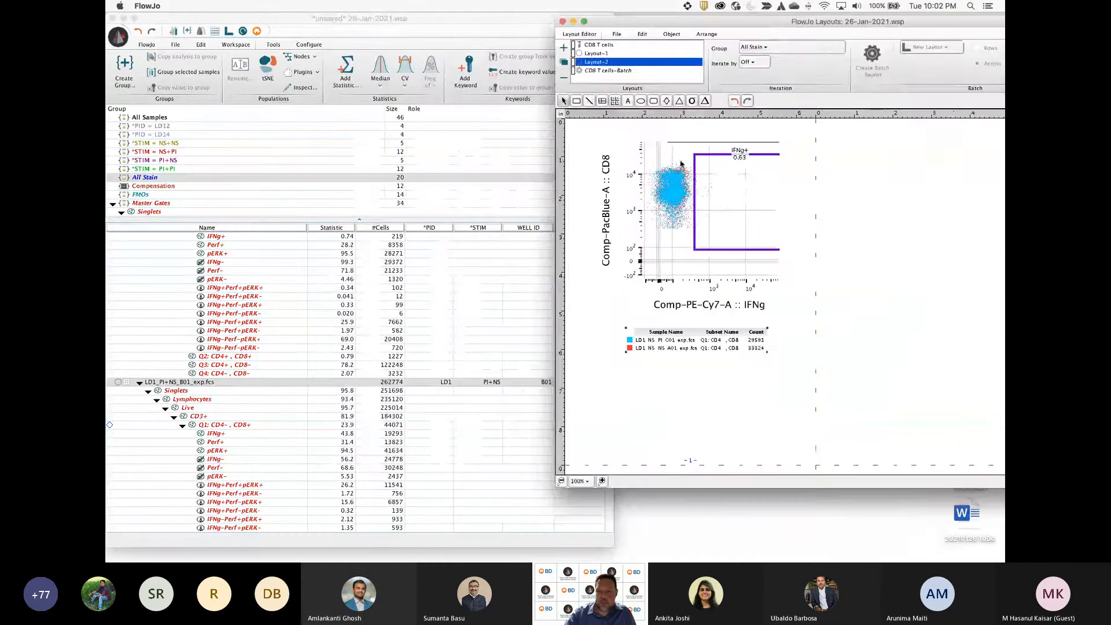
{"action": "left_click_drag", "start_coordinate": [213, 426], "coordinate": [722, 180]}
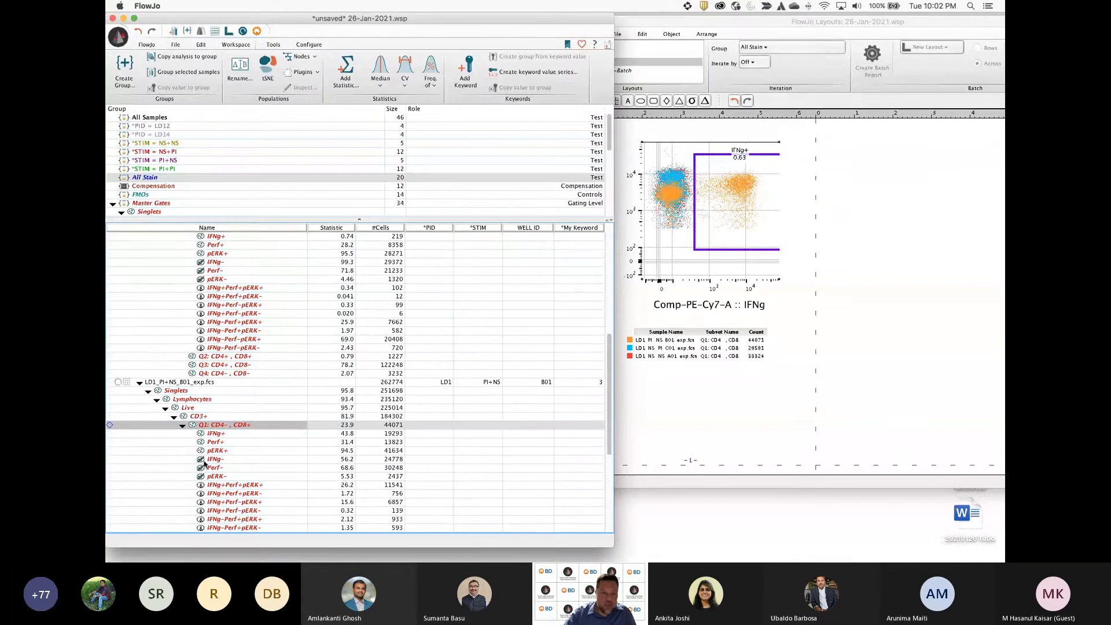
{"action": "scroll", "coordinate": [205, 463], "scroll_direction": "down", "scroll_amount": 5}
{"action": "left_click", "coordinate": [139, 450]}
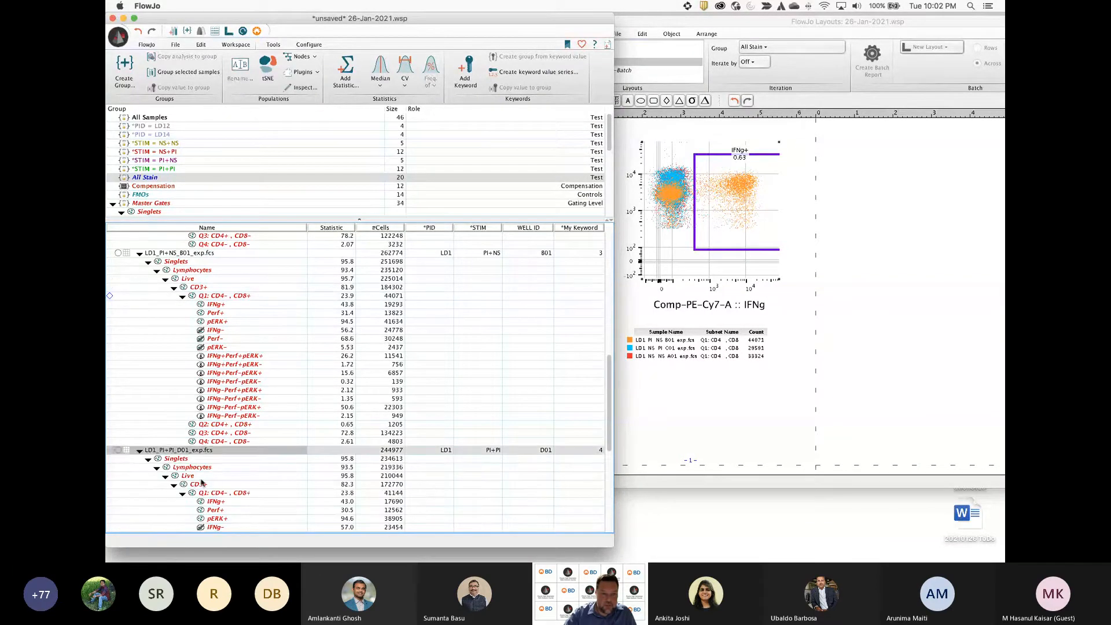
{"action": "left_click_drag", "start_coordinate": [215, 492], "coordinate": [710, 250]}
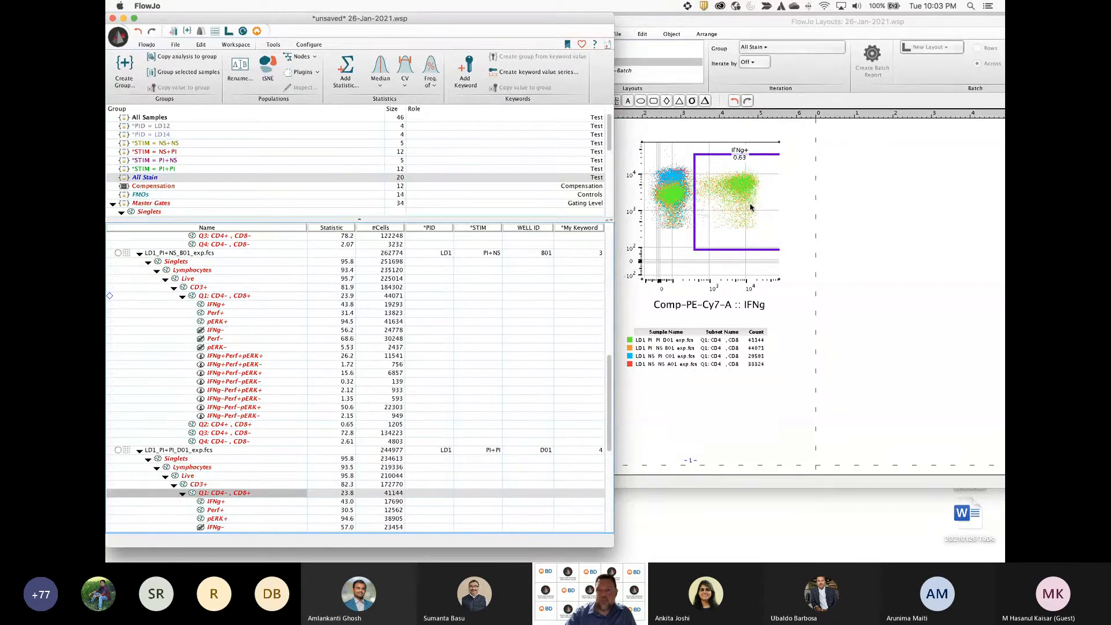
{"action": "left_click", "coordinate": [769, 210]}
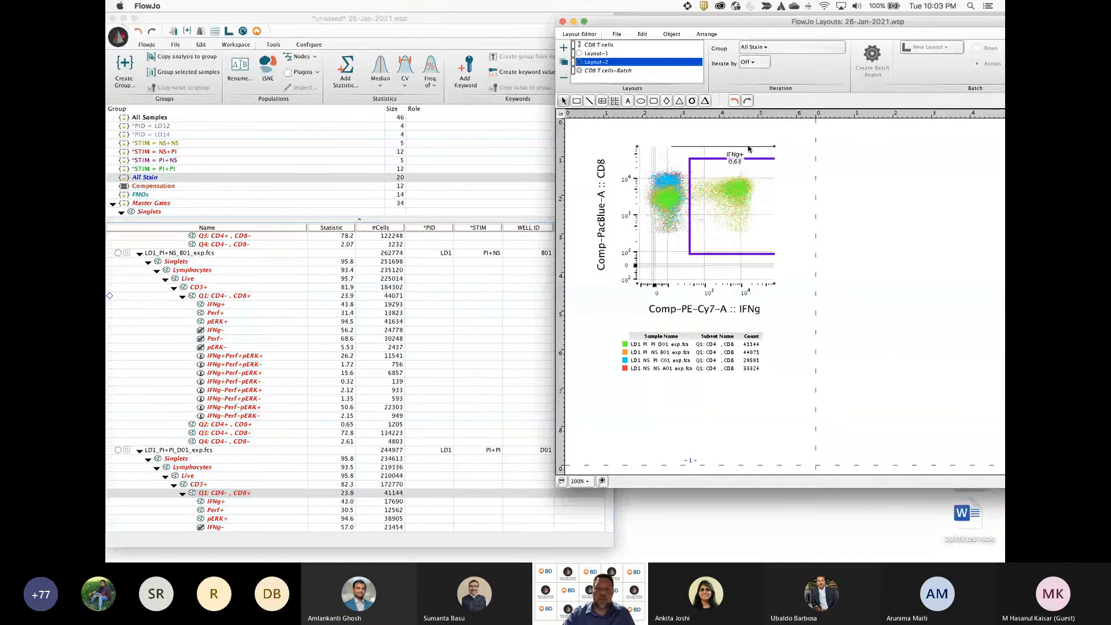
{"action": "left_click_drag", "start_coordinate": [666, 22], "coordinate": [336, 18]}
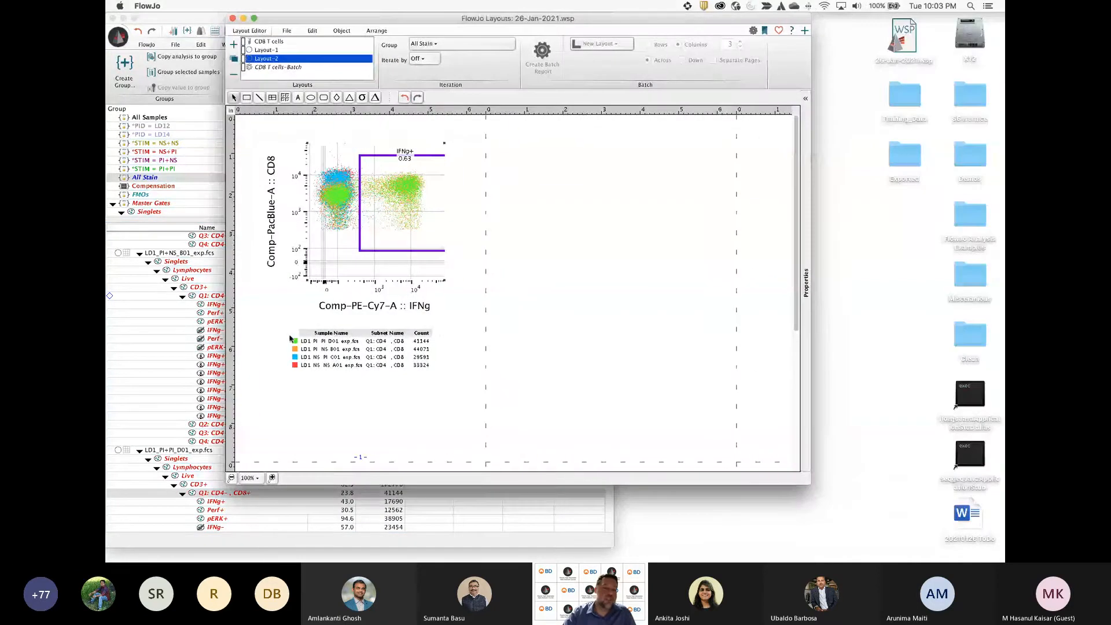
Change the IFNg overlay's graph type from Dot Plot to Histogram and apply it
{"action": "double_click", "coordinate": [366, 231]}
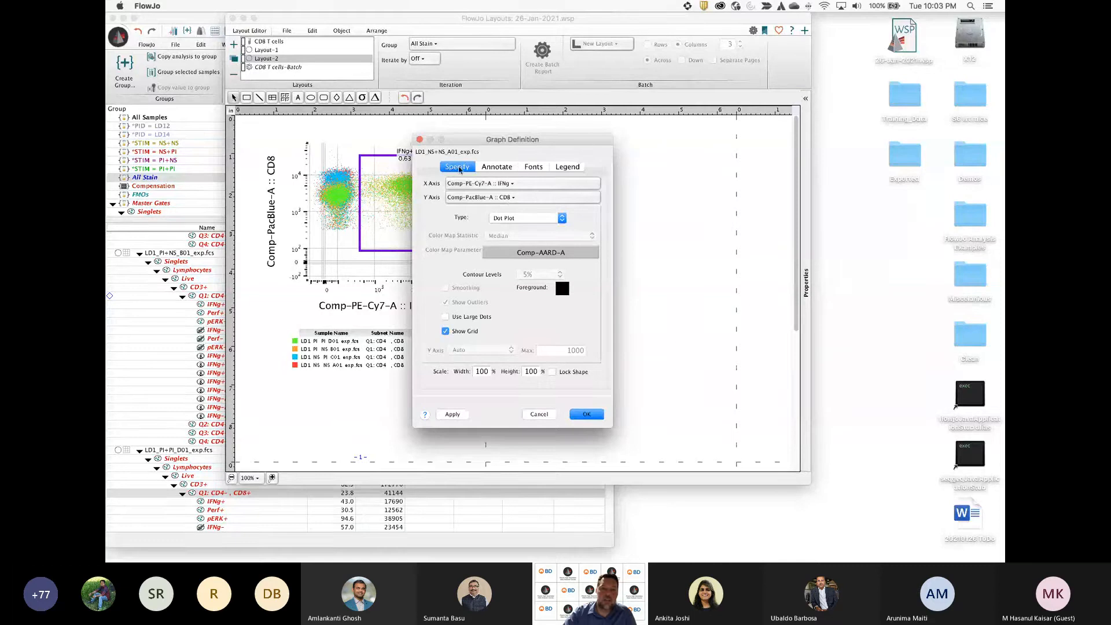
{"action": "left_click", "coordinate": [538, 221]}
{"action": "left_click", "coordinate": [536, 227]}
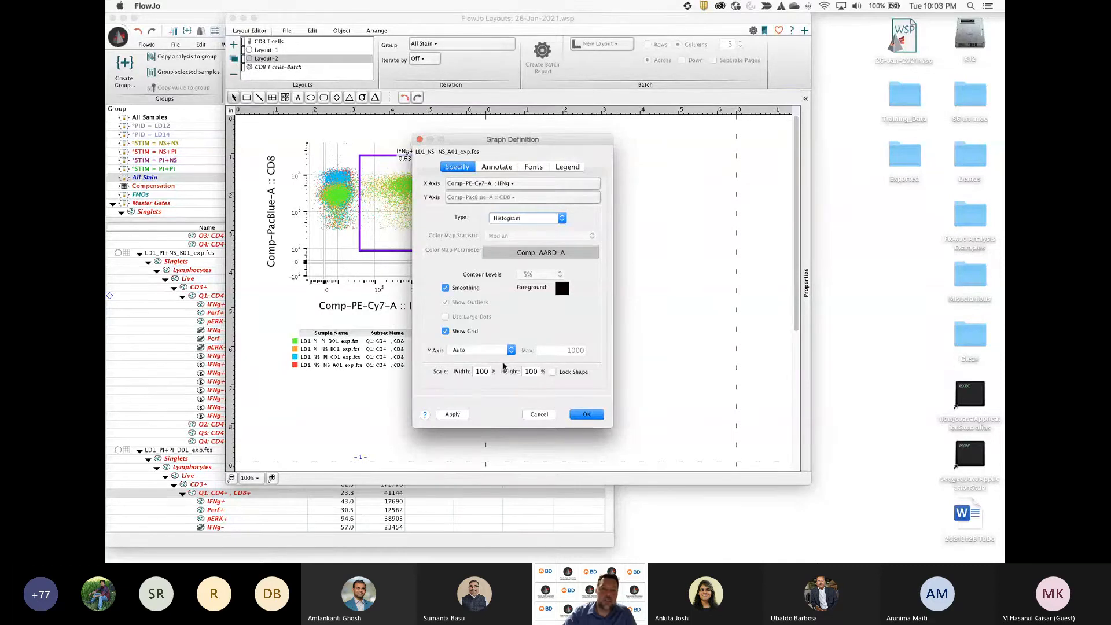
{"action": "left_click", "coordinate": [453, 415]}
{"action": "left_click_drag", "start_coordinate": [523, 139], "coordinate": [674, 132]}
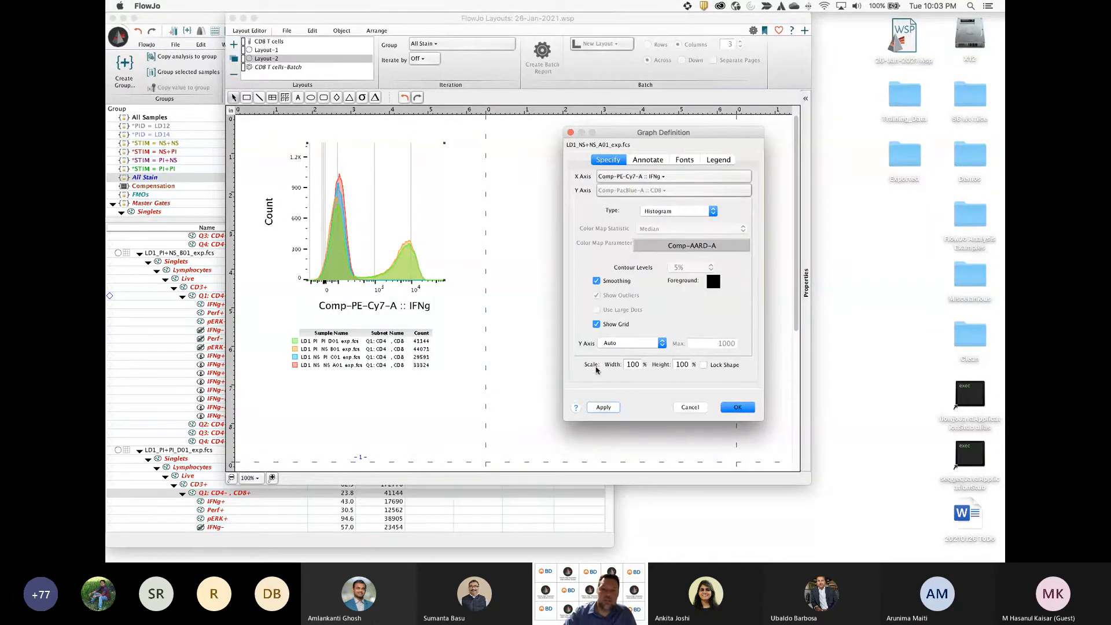
Set the overlaid histogram's Y axis to Modal, apply it and close the graph definition
{"action": "left_click", "coordinate": [616, 346]}
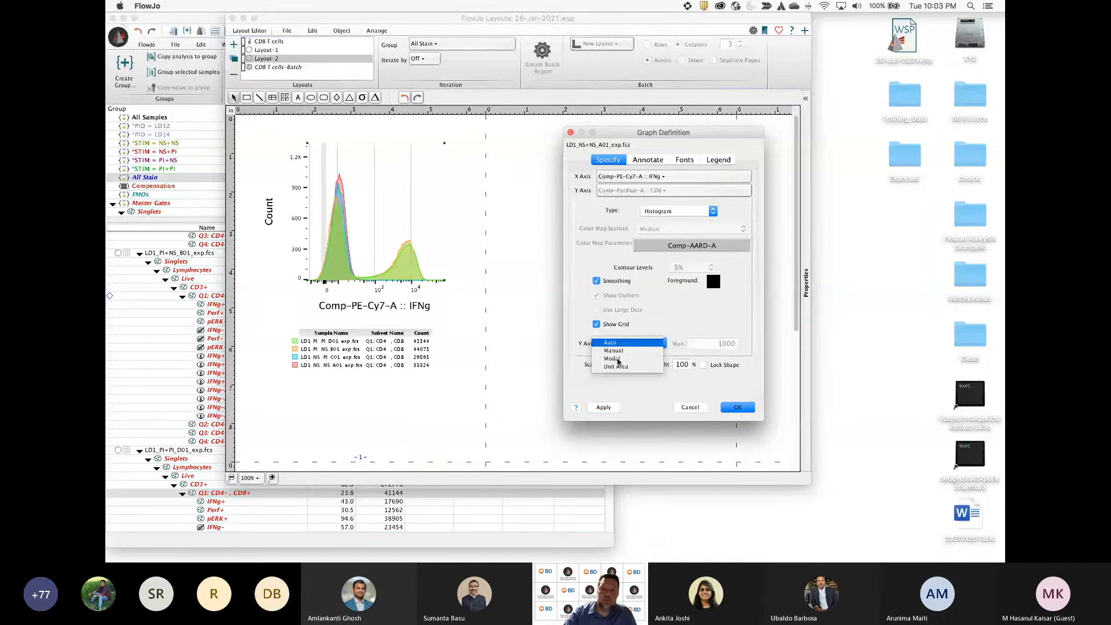
{"action": "left_click", "coordinate": [612, 359]}
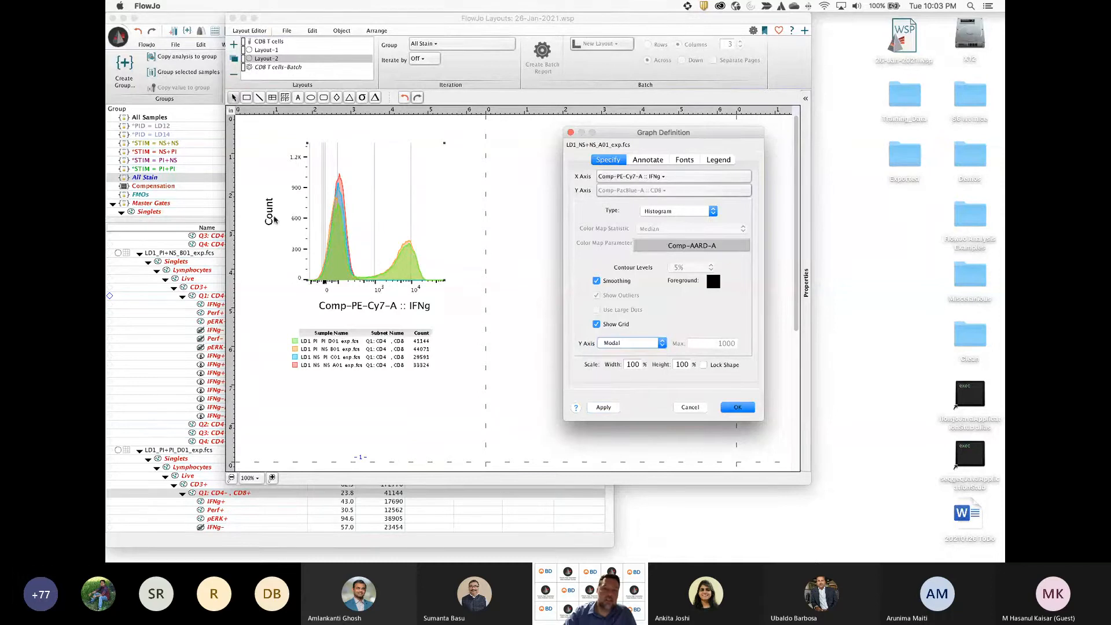
{"action": "left_click", "coordinate": [615, 409]}
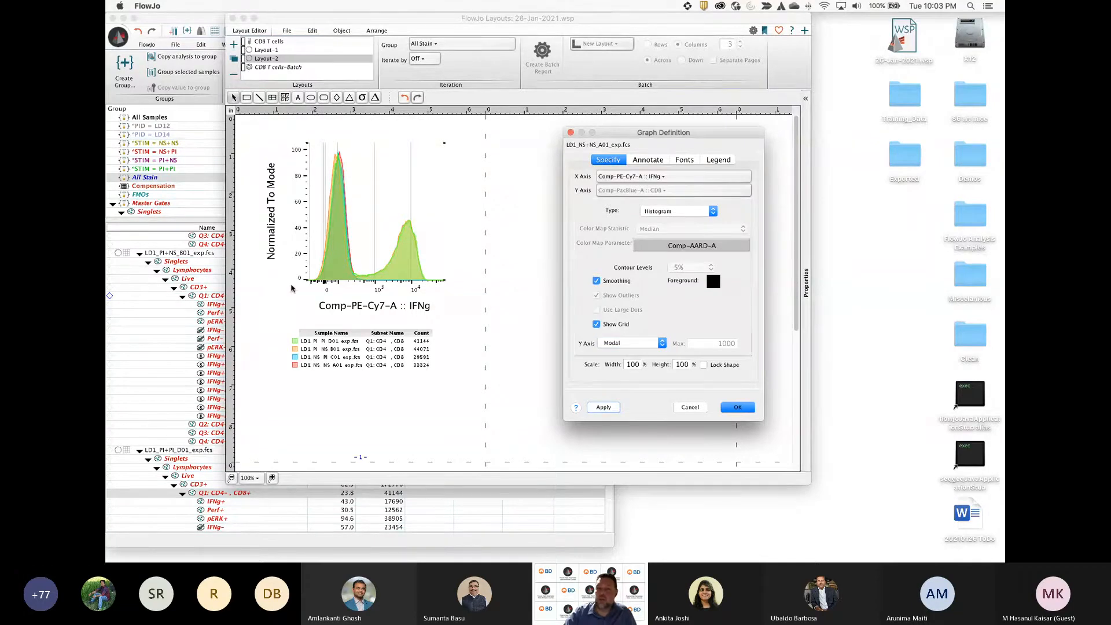
{"action": "left_click", "coordinate": [690, 407]}
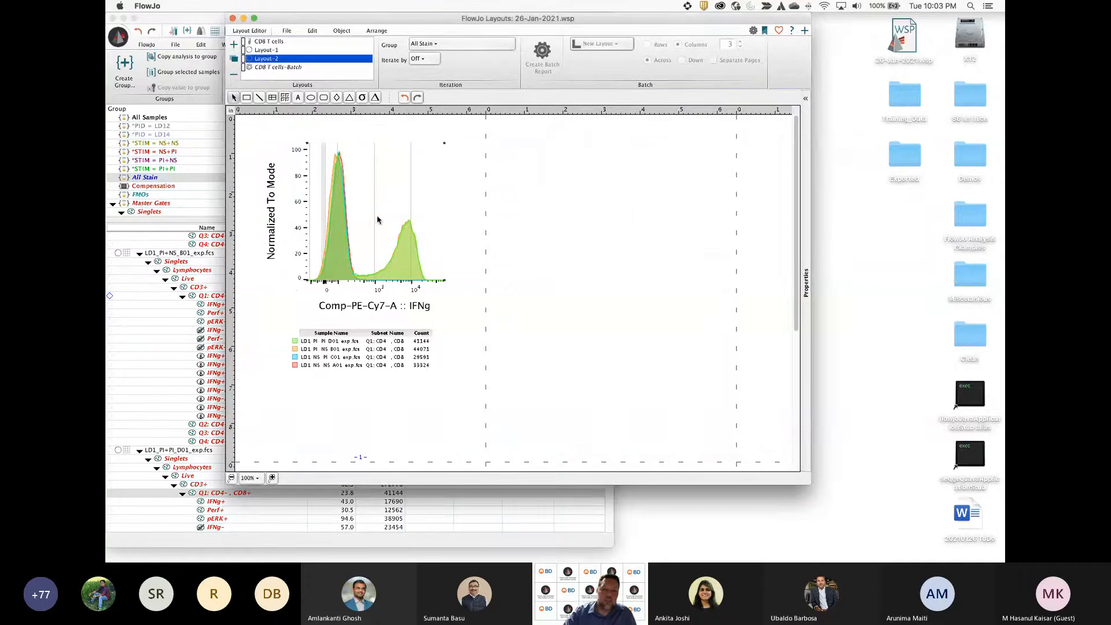
Try the Offset and Half Offset histogram arrangements on the overlaid IFNg plot
{"action": "right_click", "coordinate": [378, 219]}
{"action": "mouse_move", "coordinate": [432, 449]}
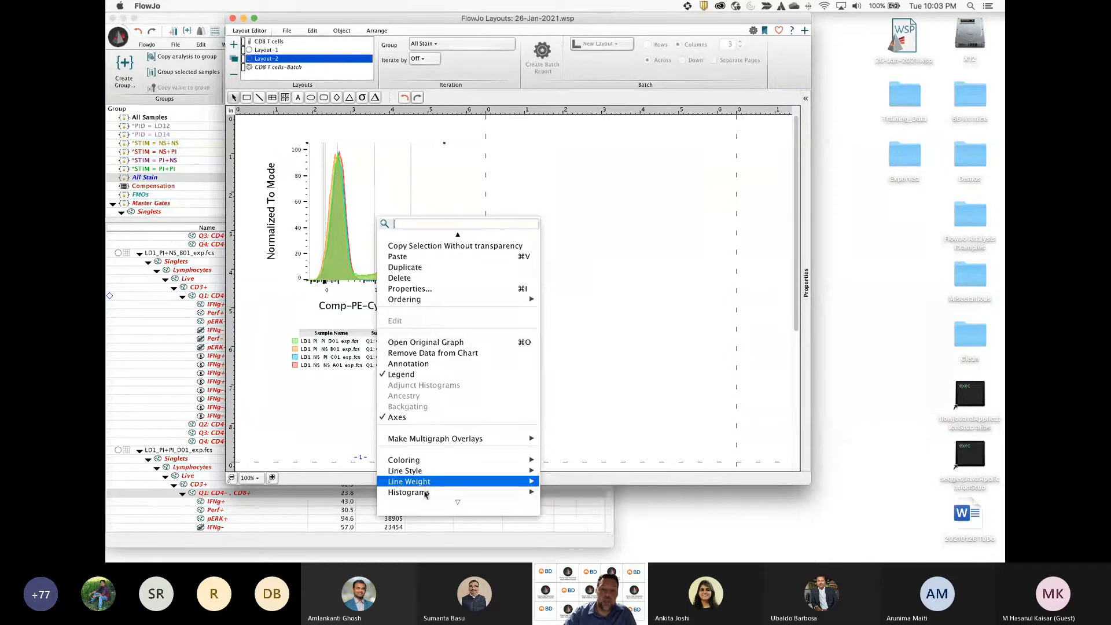
{"action": "mouse_move", "coordinate": [430, 495]}
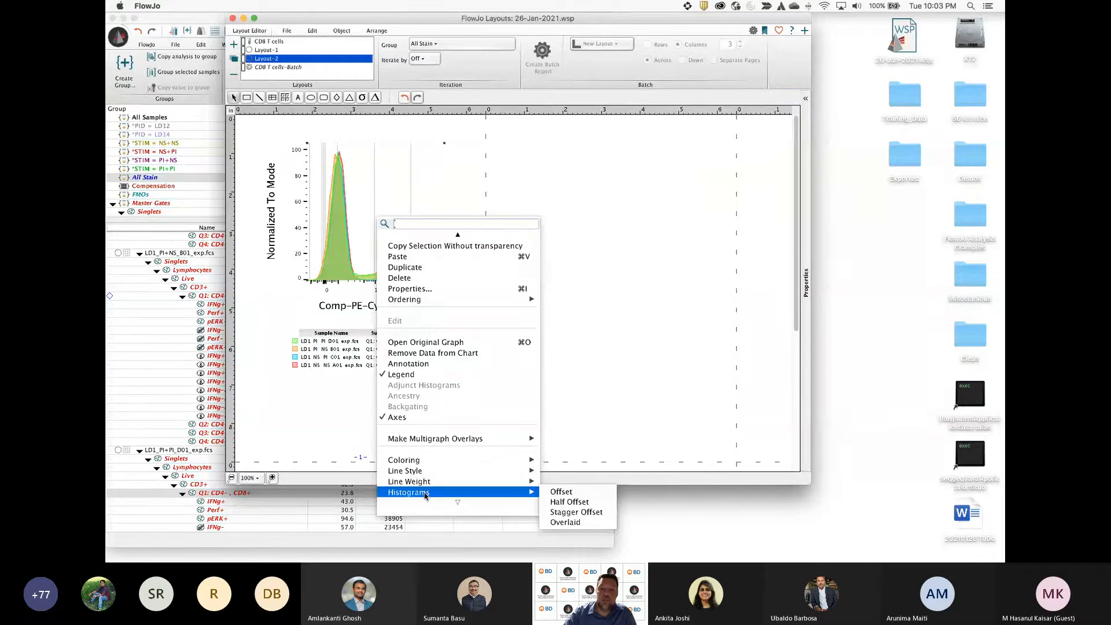
{"action": "left_click", "coordinate": [559, 494]}
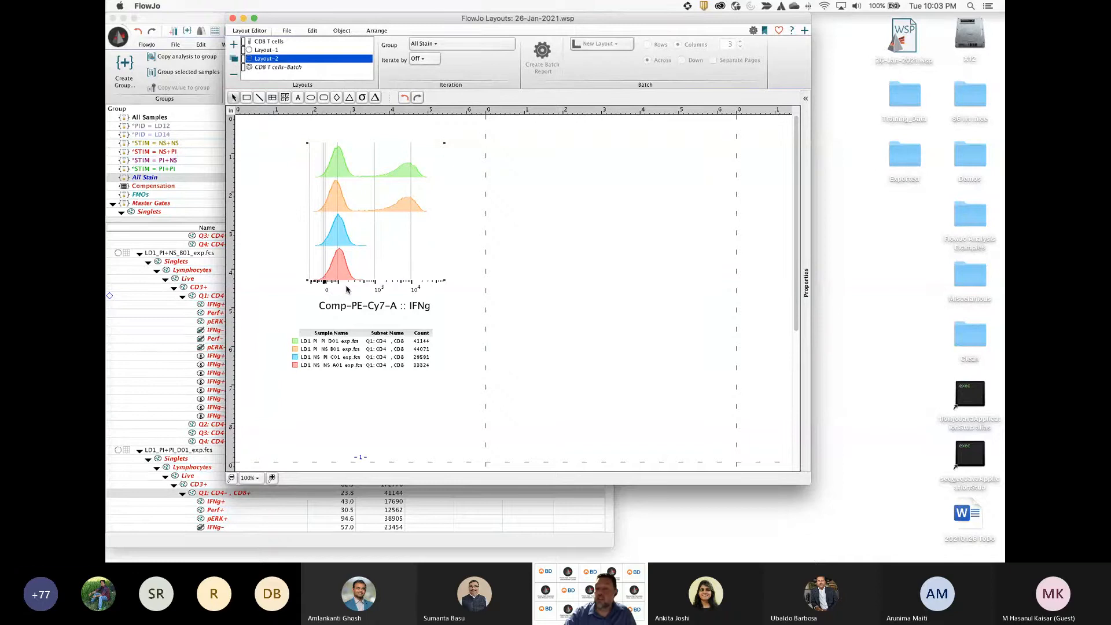
{"action": "right_click", "coordinate": [374, 224]}
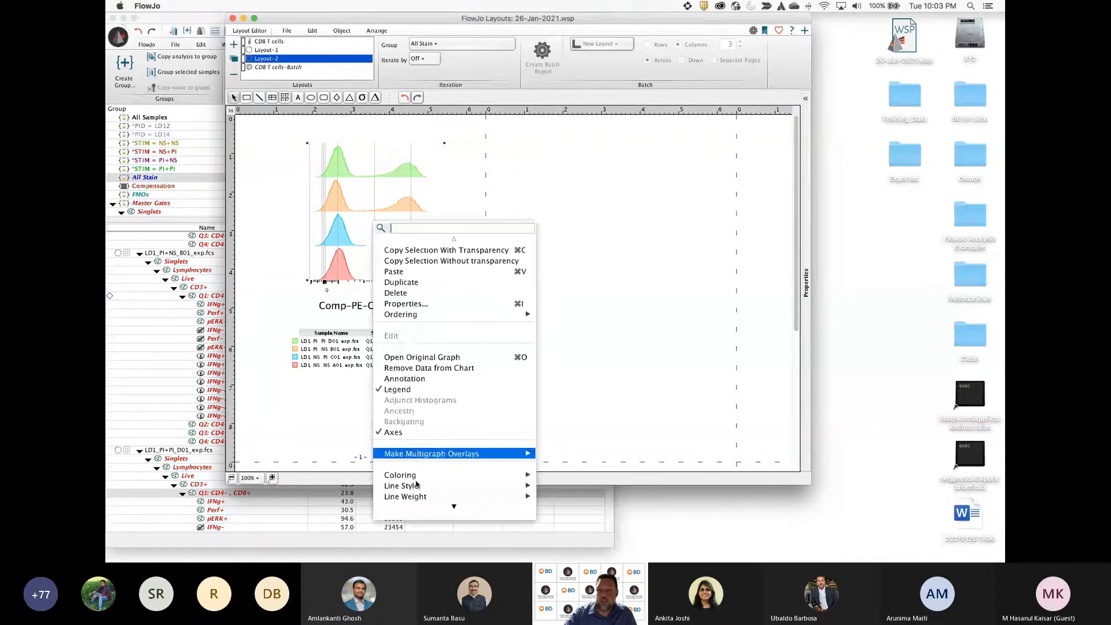
{"action": "mouse_move", "coordinate": [435, 498]}
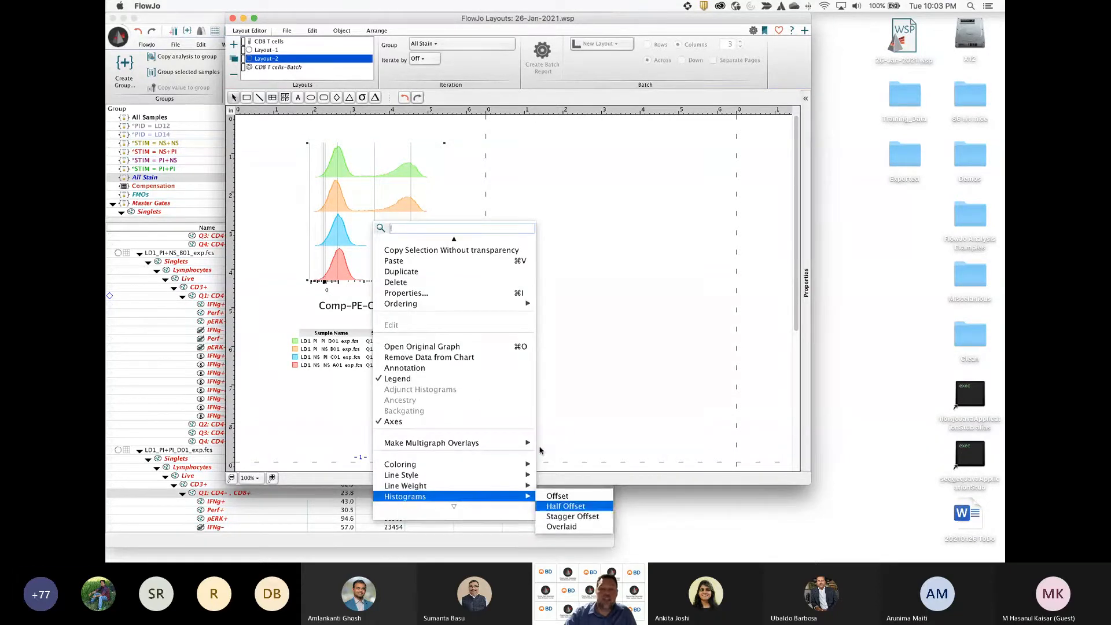
{"action": "left_click", "coordinate": [565, 506]}
Arrange the IFNg overlay's histograms as Stagger Offset, increase the stagger depth and reposition the plot on the page
{"action": "right_click", "coordinate": [374, 167]}
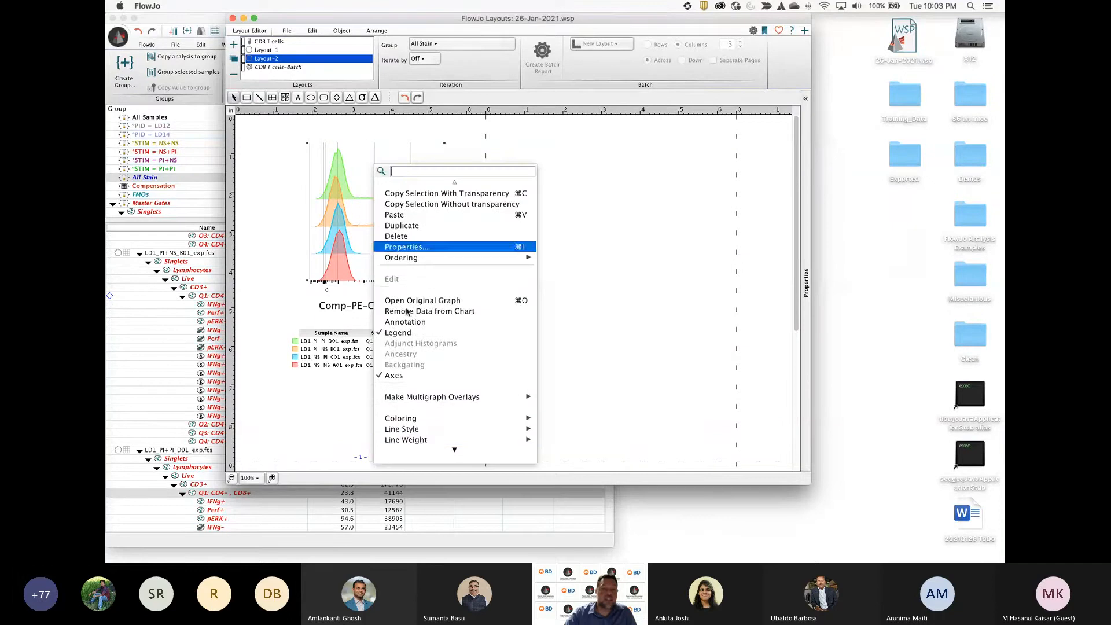
{"action": "mouse_move", "coordinate": [521, 440]}
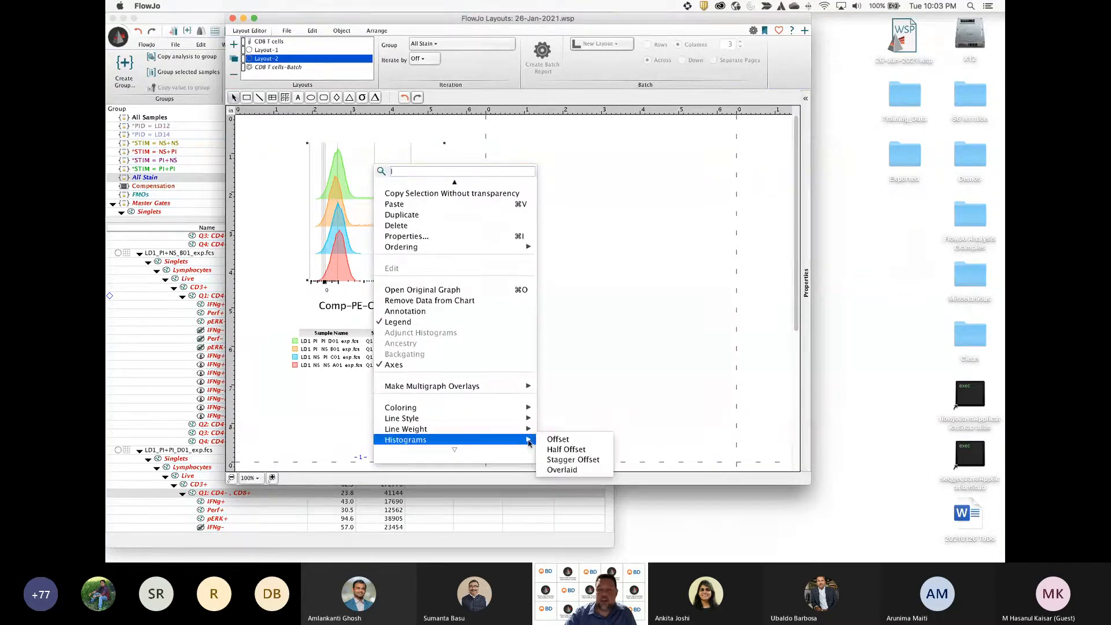
{"action": "left_click", "coordinate": [573, 459]}
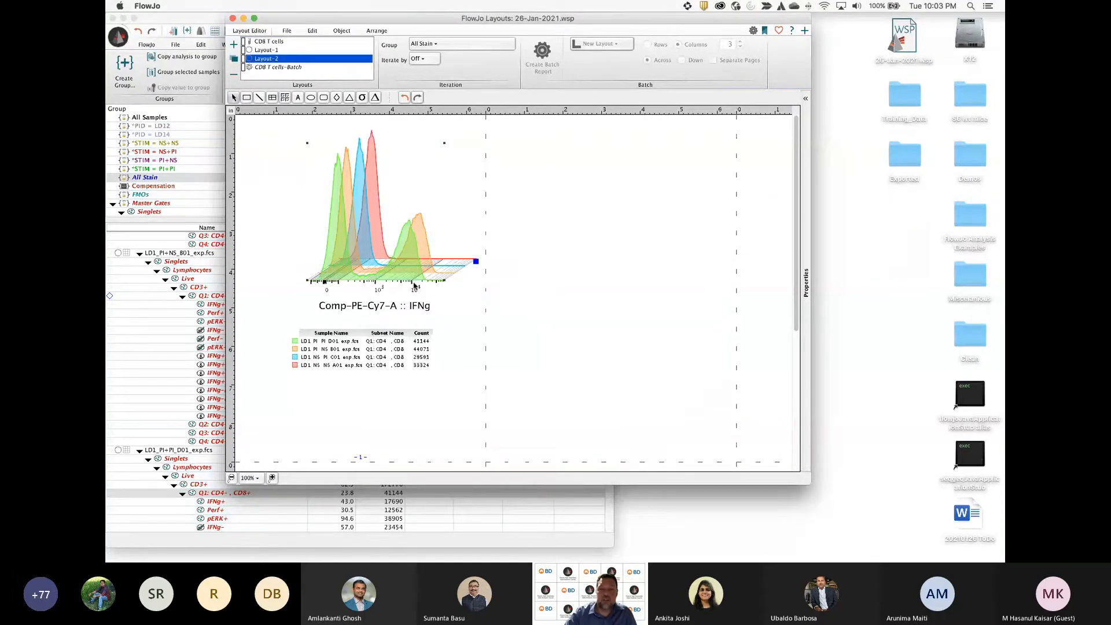
{"action": "left_click_drag", "start_coordinate": [476, 262], "coordinate": [503, 233]}
{"action": "left_click_drag", "start_coordinate": [431, 243], "coordinate": [389, 252]}
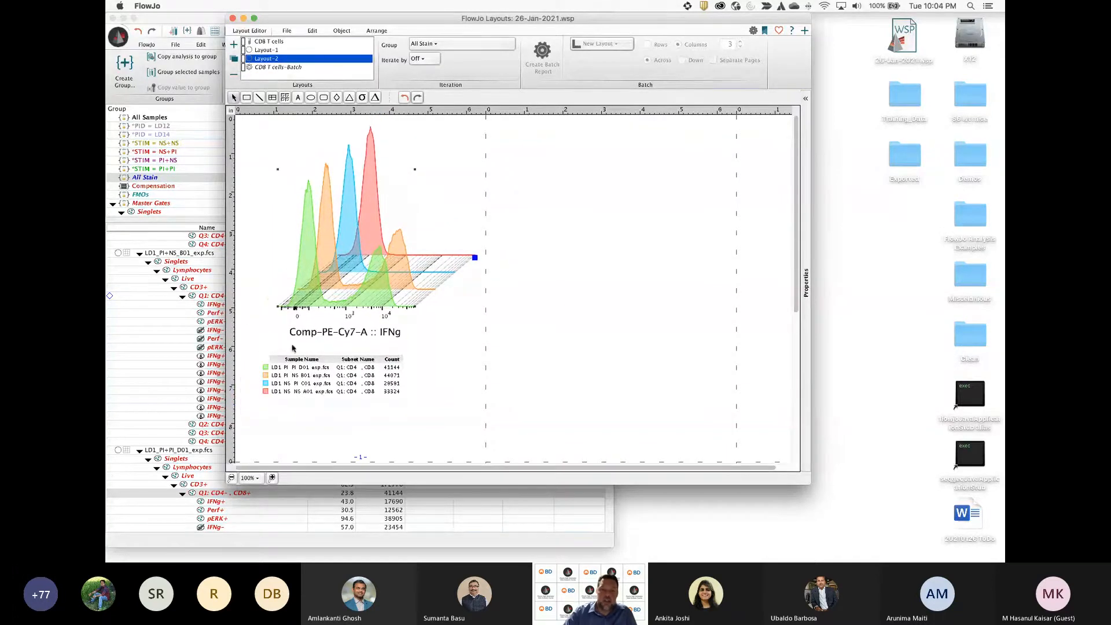
Reorder the IFNg overlay's legend so the LD1 samples run NS+NS, NS+PI, PI+NS and PI+PI
{"action": "left_click", "coordinate": [266, 369]}
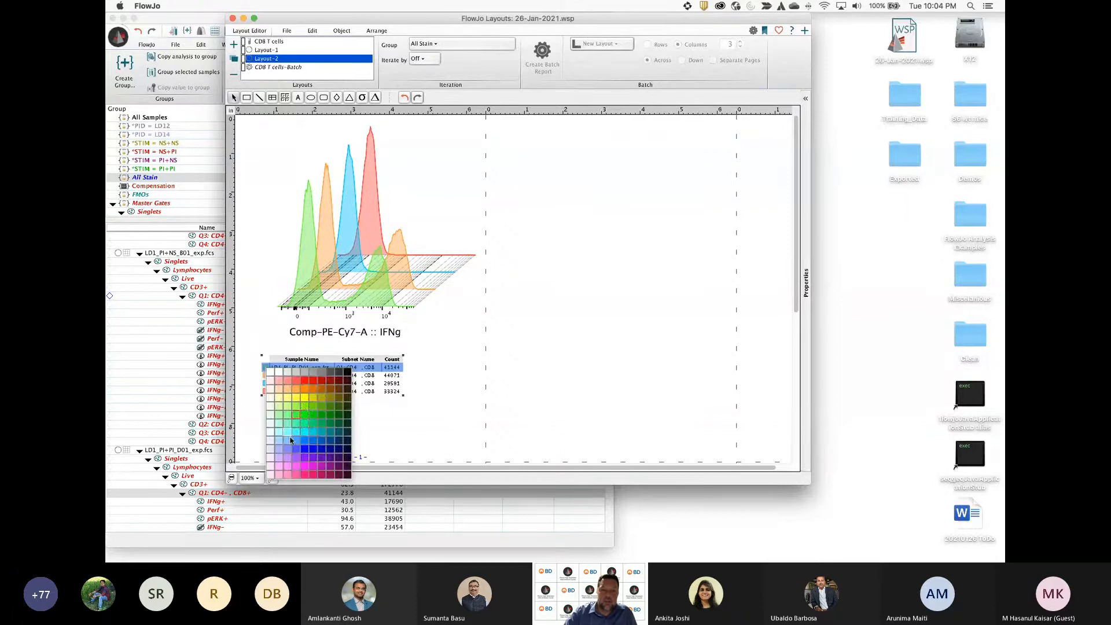
{"action": "left_click", "coordinate": [401, 428]}
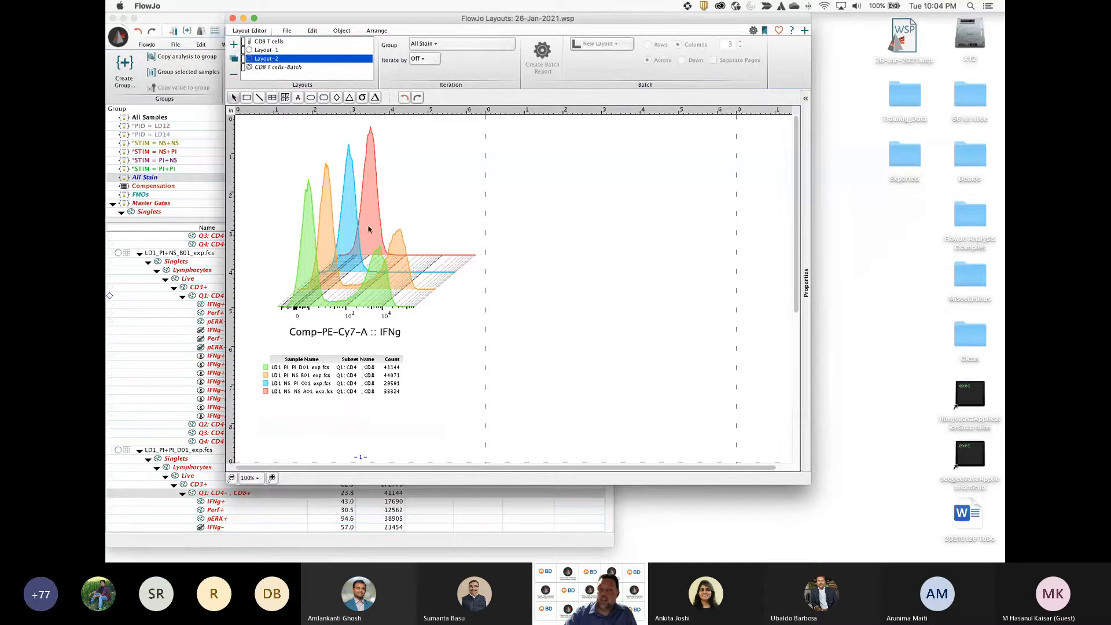
{"action": "left_click", "coordinate": [297, 392]}
{"action": "left_click_drag", "start_coordinate": [299, 393], "coordinate": [306, 375]}
{"action": "left_click", "coordinate": [307, 384]}
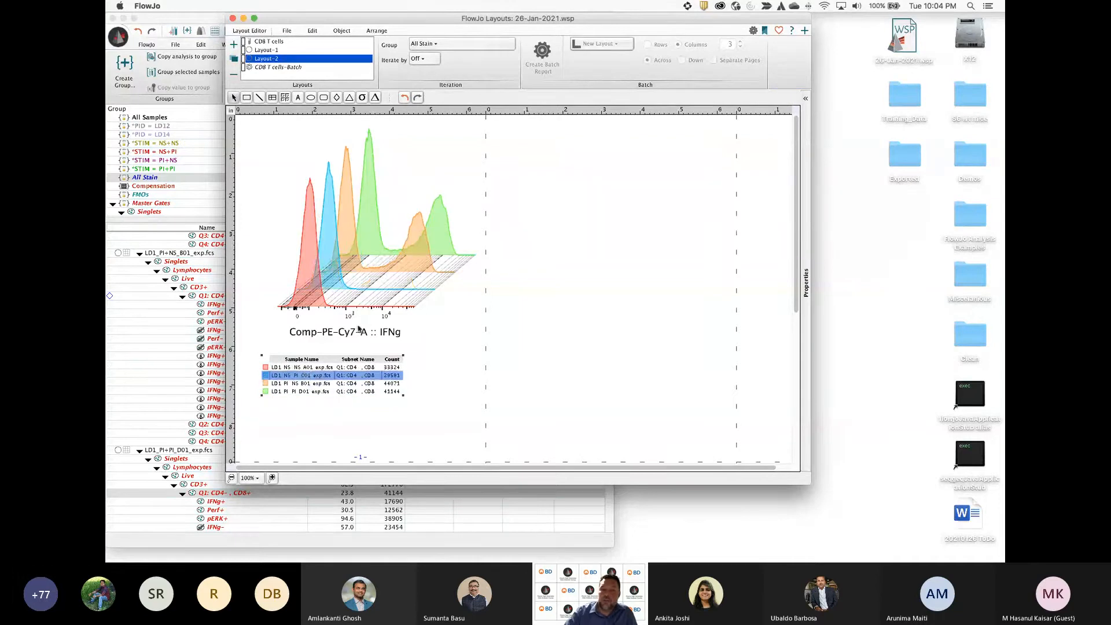
Duplicate the IFNg overlay beside the original and set the copy's X axis to Comp-Ax488-A :: p-ERK1_2
{"action": "left_click_drag", "start_coordinate": [362, 277], "coordinate": [329, 264]}
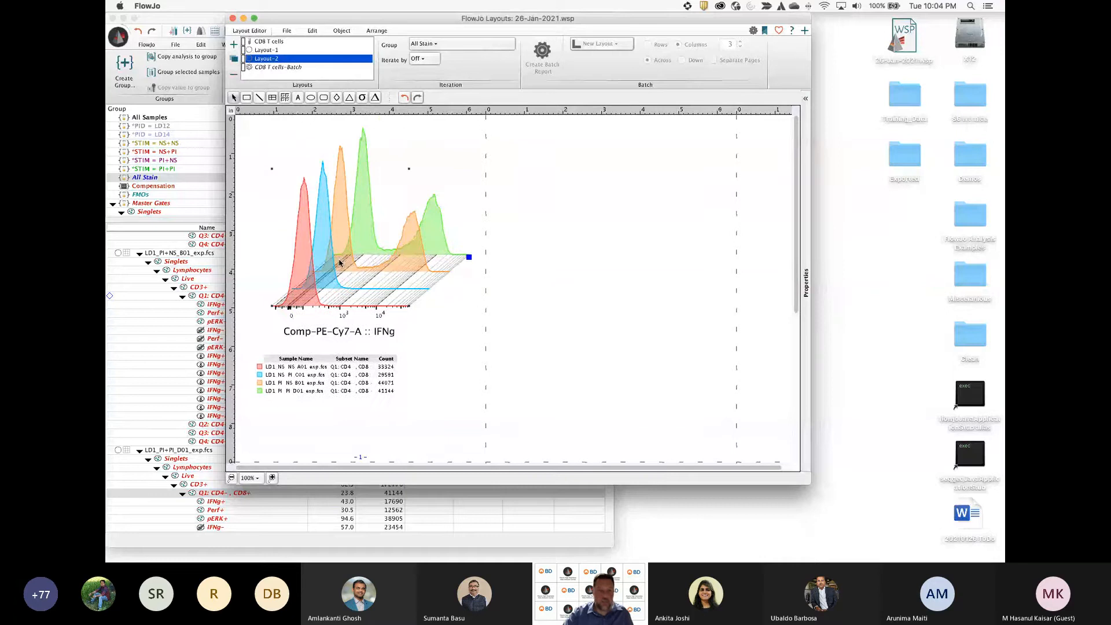
{"action": "left_click_drag", "start_coordinate": [451, 257], "coordinate": [658, 252]}
{"action": "left_click", "coordinate": [538, 326]}
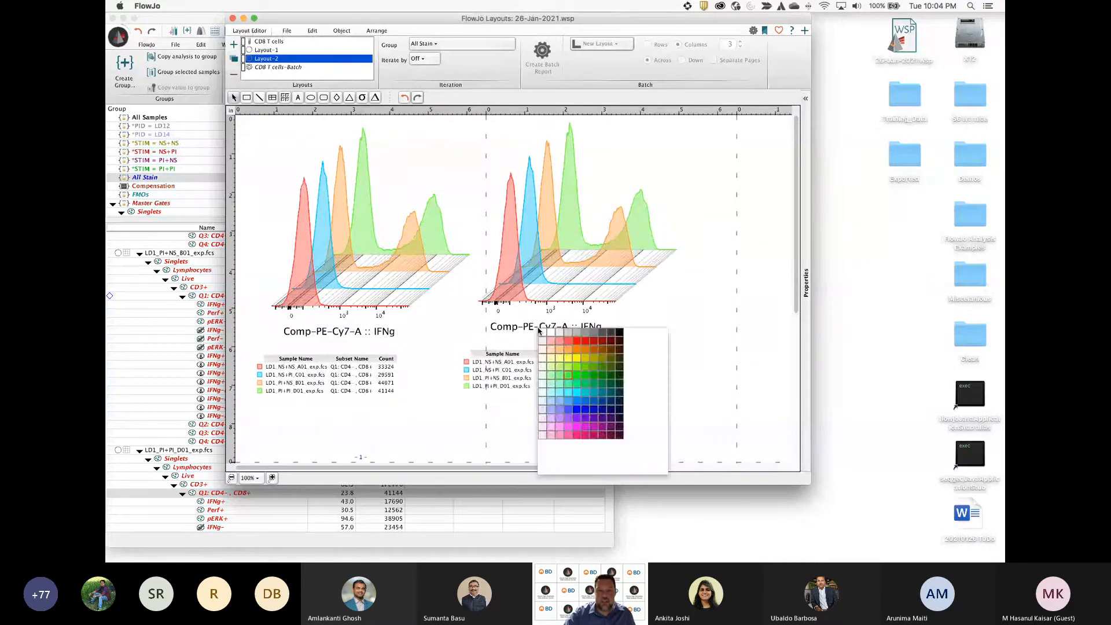
{"action": "left_click", "coordinate": [602, 407]}
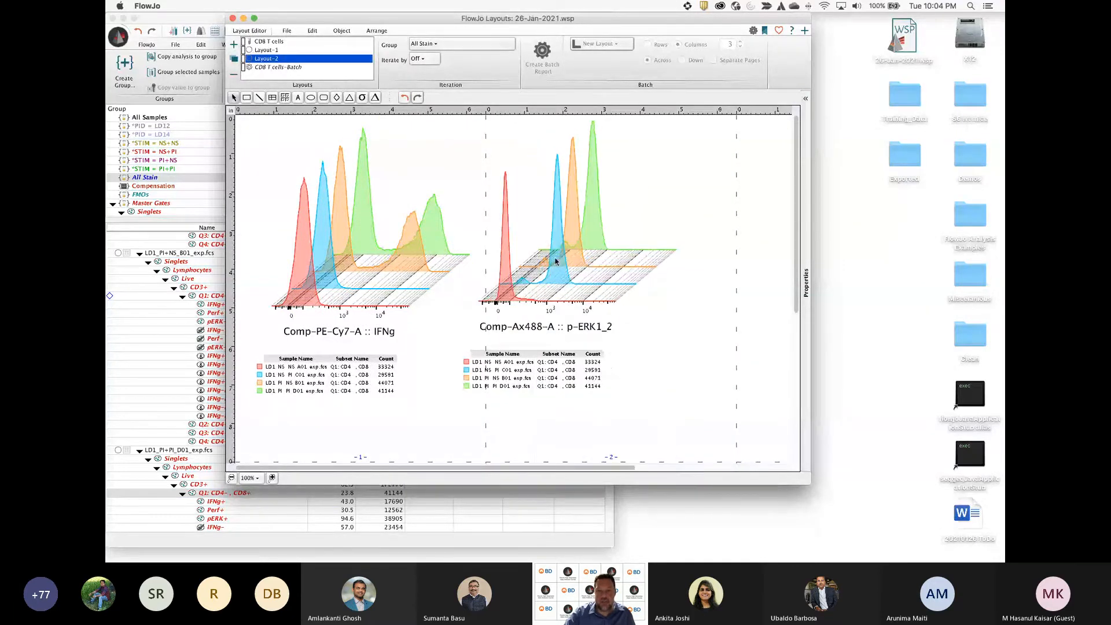
Duplicate the p-ERK1_2 overlay beside it, set the copy's X axis to Comp-PE-A :: Perforin and enlarge the layout window
{"action": "left_click_drag", "start_coordinate": [541, 268], "coordinate": [739, 267]}
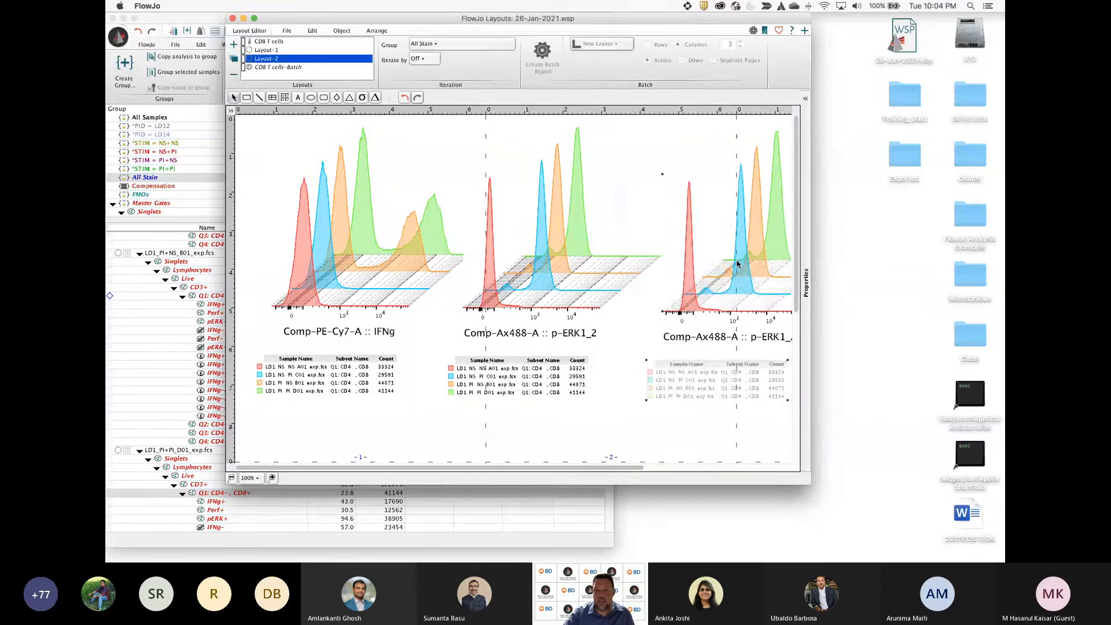
{"action": "left_click", "coordinate": [743, 336]}
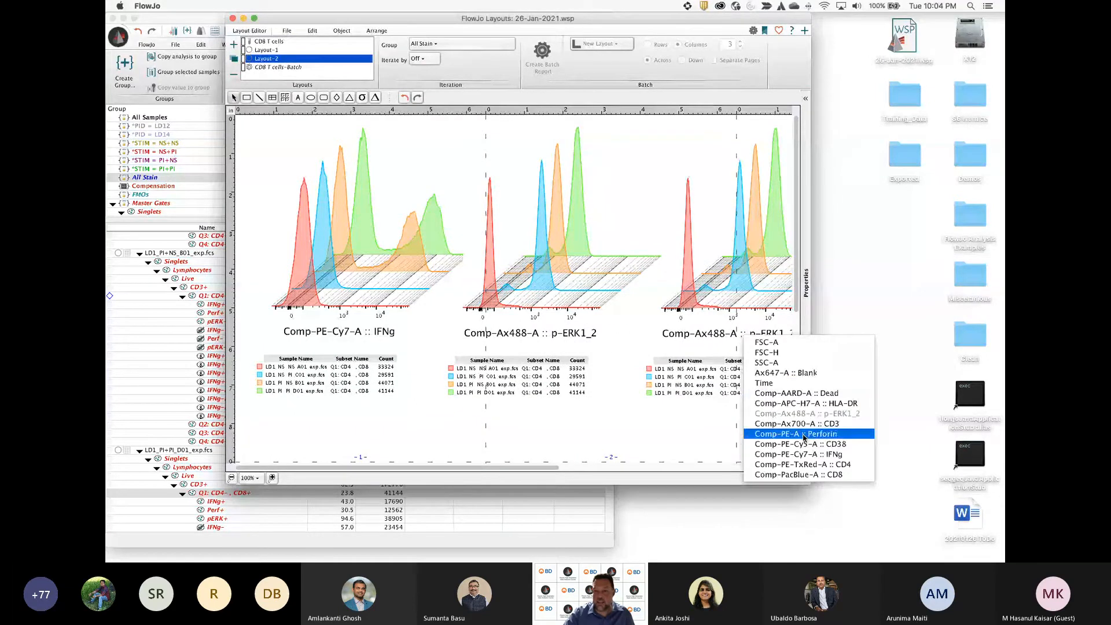
{"action": "left_click", "coordinate": [807, 428]}
{"action": "left_click_drag", "start_coordinate": [812, 481], "coordinate": [1004, 535]}
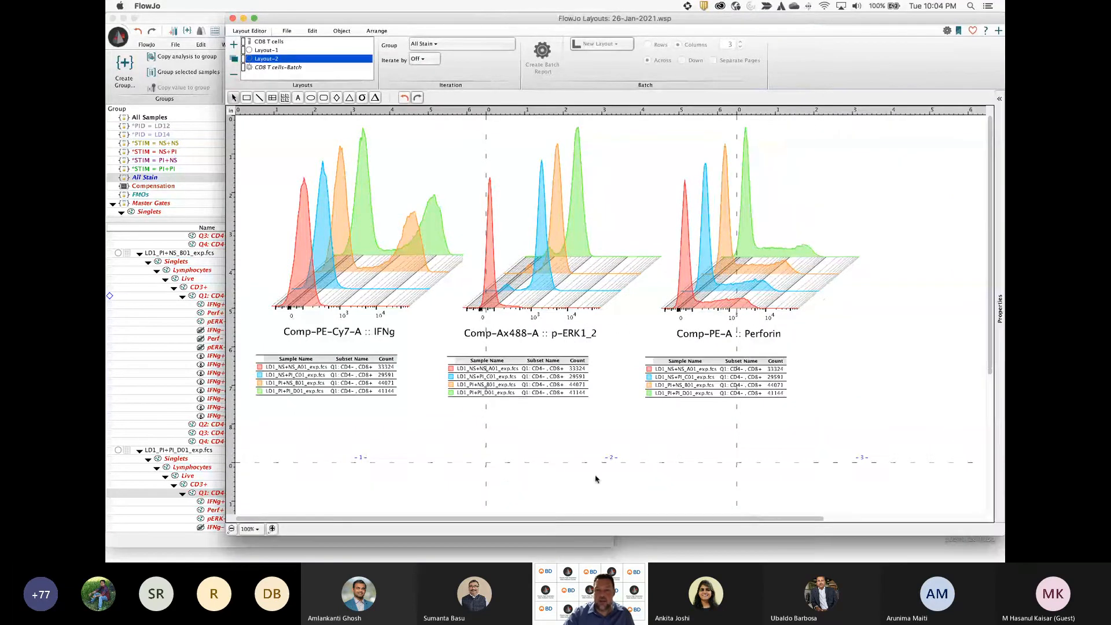
Select the three overlays, align their vertical centers and space them evenly horizontally
{"action": "left_click_drag", "start_coordinate": [975, 471], "coordinate": [293, 257]}
{"action": "left_click", "coordinate": [377, 31]}
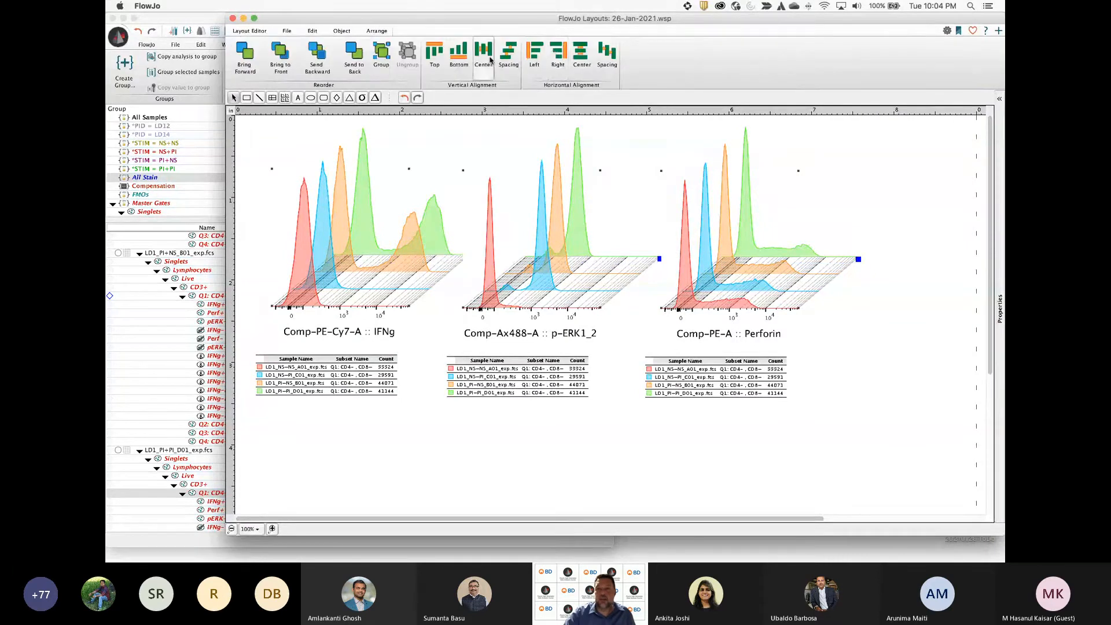
{"action": "left_click", "coordinate": [483, 55]}
{"action": "left_click", "coordinate": [607, 56]}
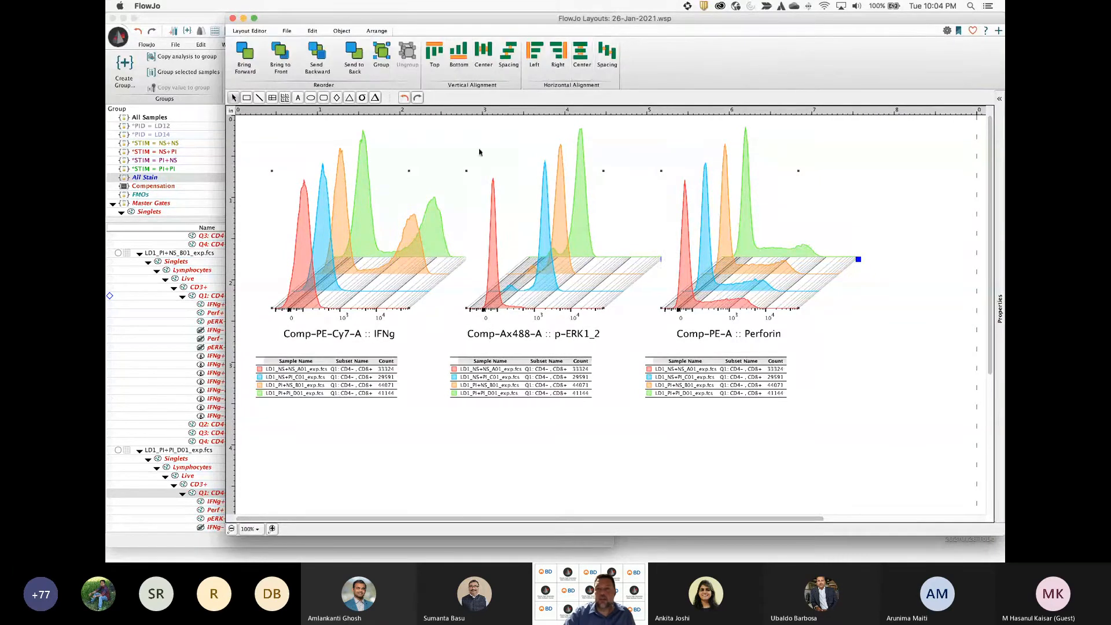
{"action": "left_click", "coordinate": [402, 144]}
Copy the text annotation from the CD8 T cells layout into Layout-2 above the IFNg overlay
{"action": "left_click", "coordinate": [242, 31]}
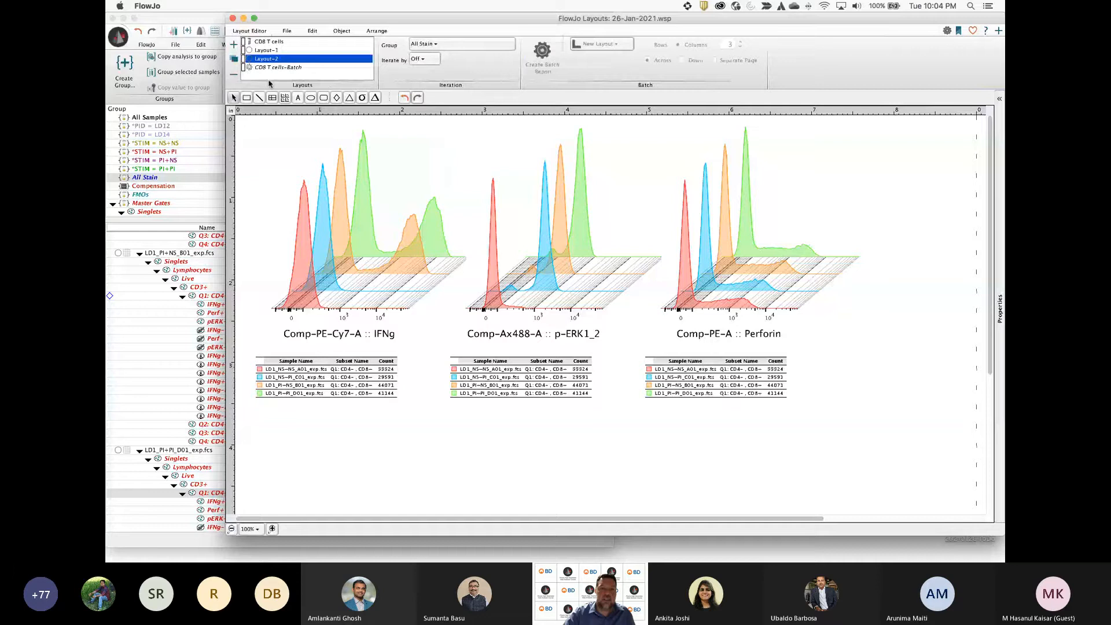
{"action": "left_click", "coordinate": [266, 44]}
{"action": "left_click", "coordinate": [287, 127]}
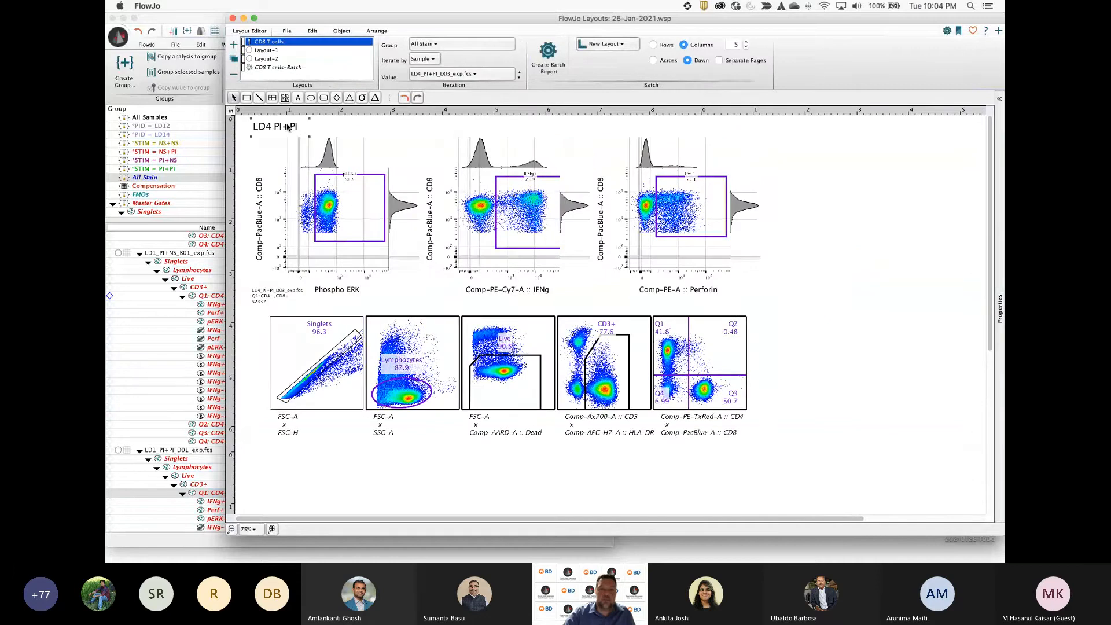
{"action": "left_click", "coordinate": [267, 58]}
Delete the PI+PI stimulation part from the pasted annotation, keeping only the patient ID
{"action": "double_click", "coordinate": [297, 133]}
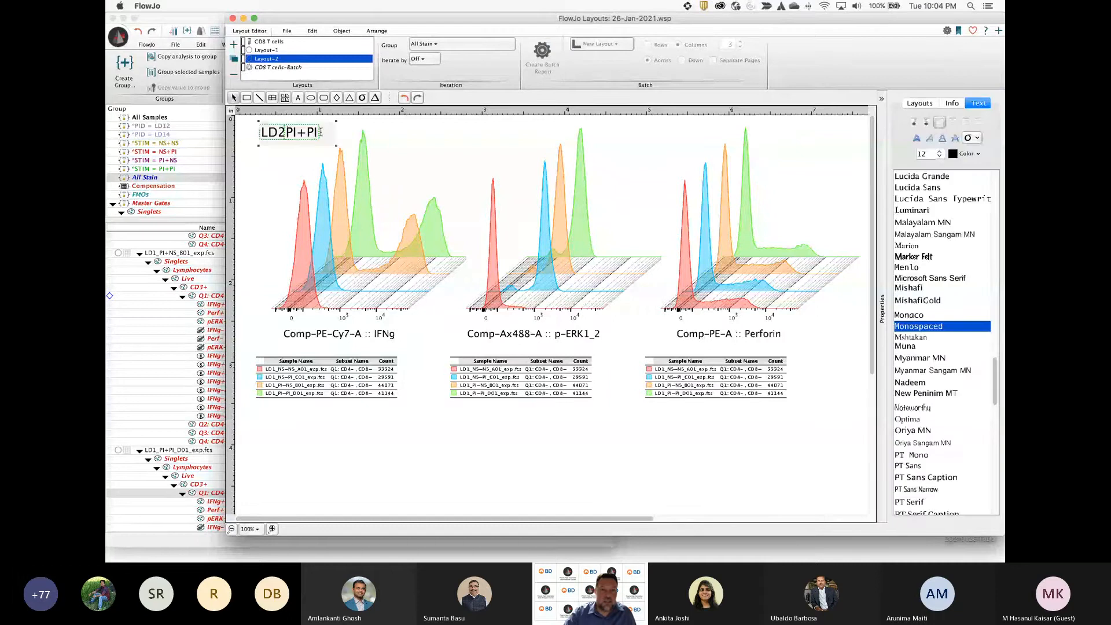
{"action": "key", "text": "BackSpace"}
{"action": "key", "text": "BackSpace"}
{"action": "key", "text": "BackSpace"}
{"action": "key", "text": "BackSpace"}
{"action": "key", "text": "BackSpace"}
{"action": "left_click", "coordinate": [325, 137]}
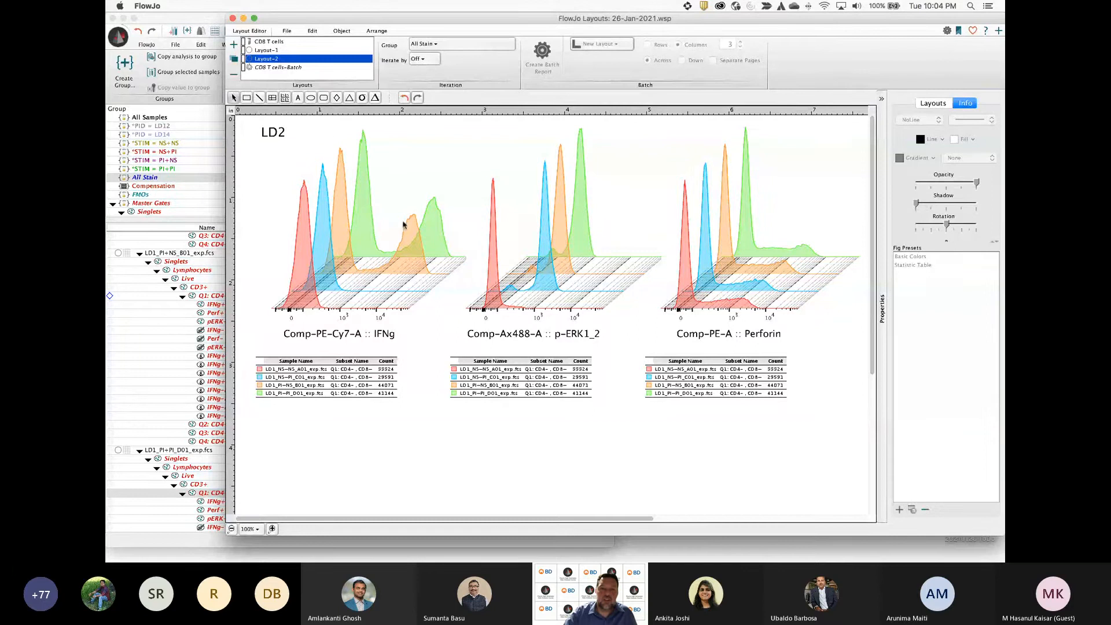
Move the layout window off the workspace, iterate Layout-2 by Sample and step through the LD1 samples
{"action": "left_click_drag", "start_coordinate": [400, 21], "coordinate": [490, 21]}
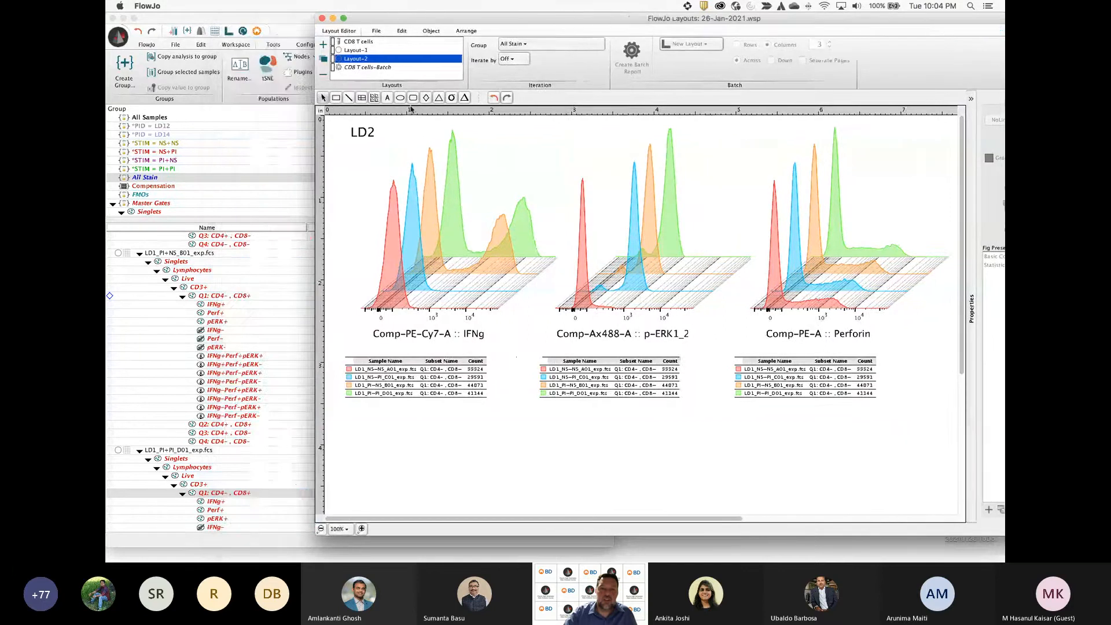
{"action": "left_click", "coordinate": [366, 135]}
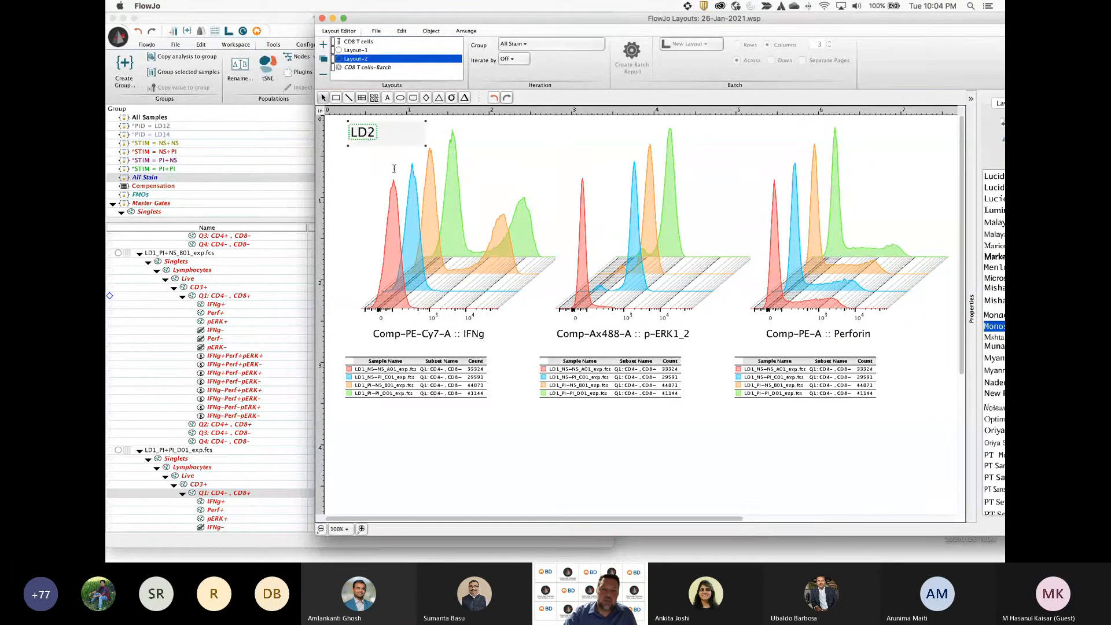
{"action": "left_click", "coordinate": [522, 144]}
{"action": "left_click", "coordinate": [513, 59]}
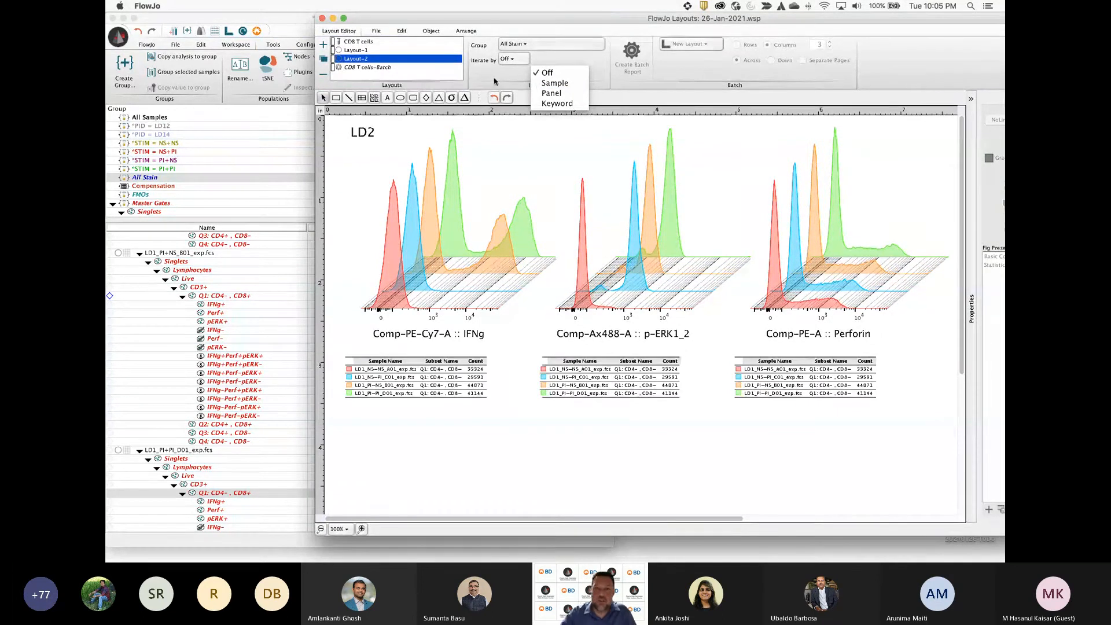
{"action": "left_click", "coordinate": [553, 82]}
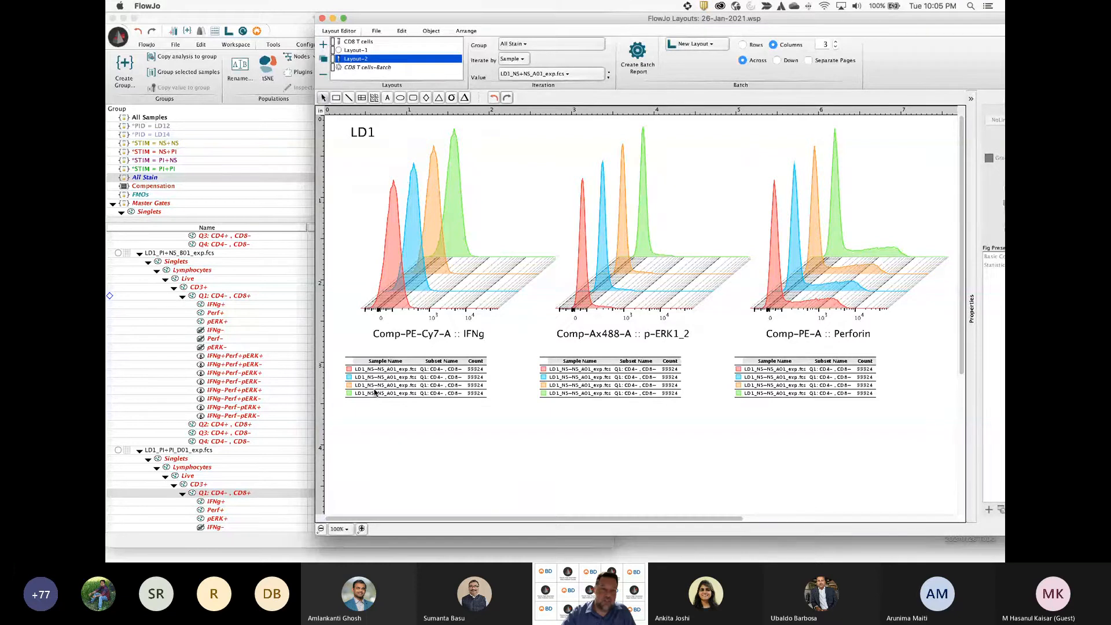
{"action": "left_click", "coordinate": [609, 77]}
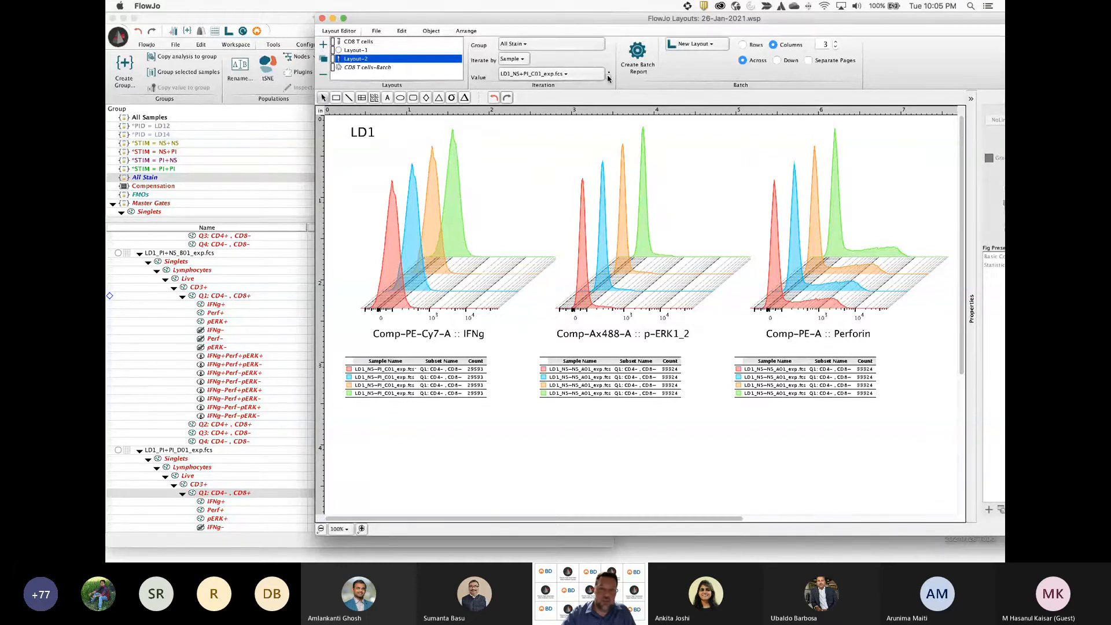
{"action": "left_click", "coordinate": [608, 77]}
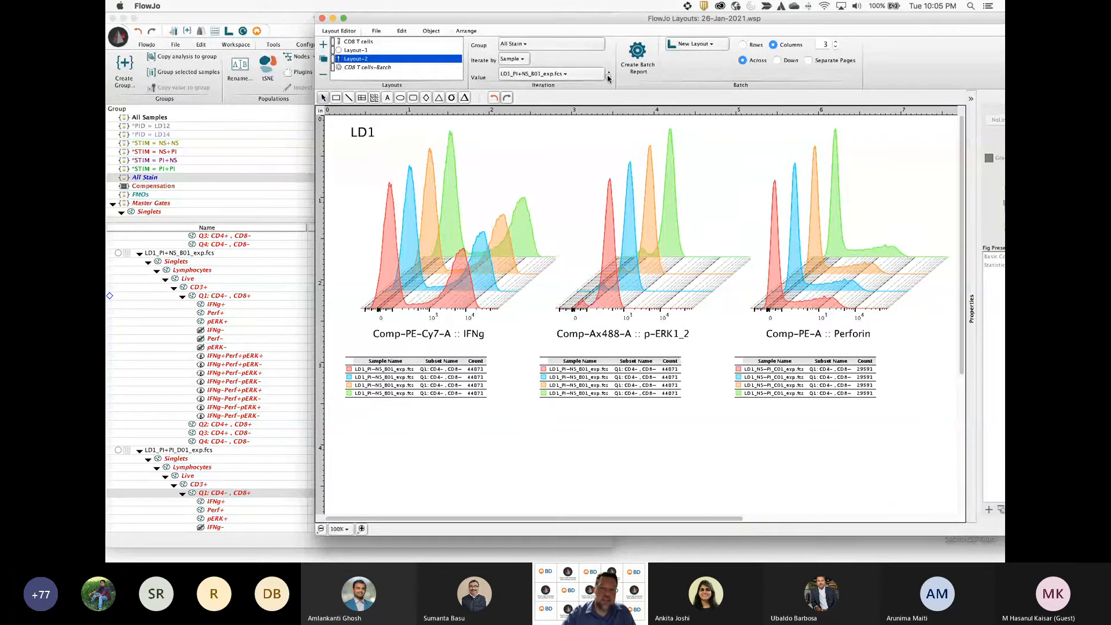
{"action": "left_click", "coordinate": [609, 76]}
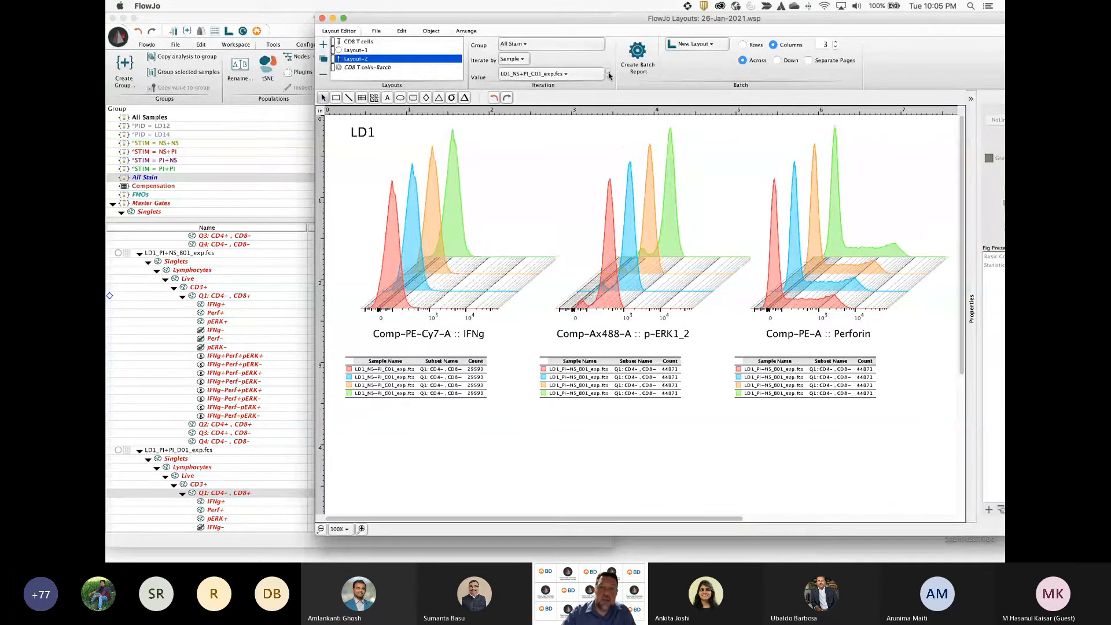
{"action": "left_click", "coordinate": [609, 75]}
Set Layout-2 to iterate by Panel and collapse the gating trees of all samples in the workspace
{"action": "left_click", "coordinate": [515, 59]}
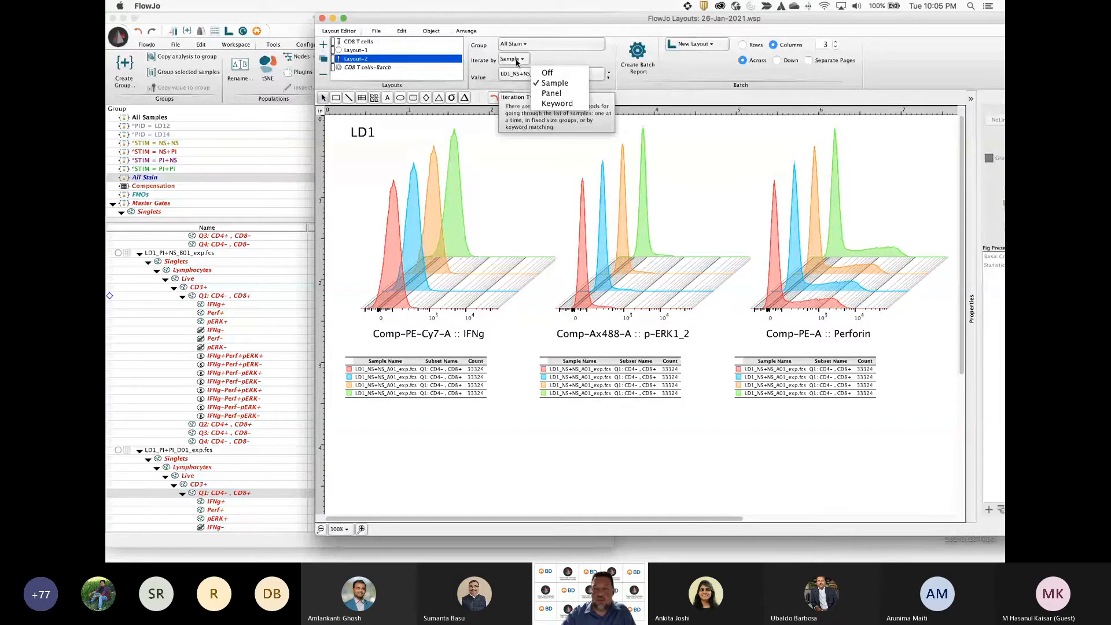
{"action": "left_click", "coordinate": [549, 93]}
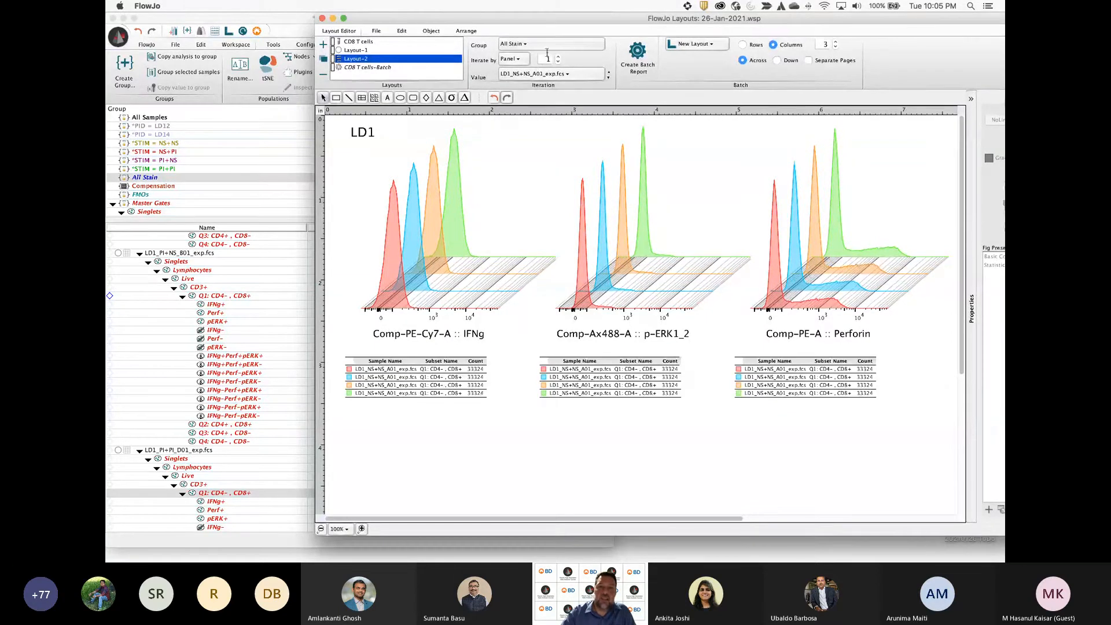
{"action": "left_click", "coordinate": [139, 255]}
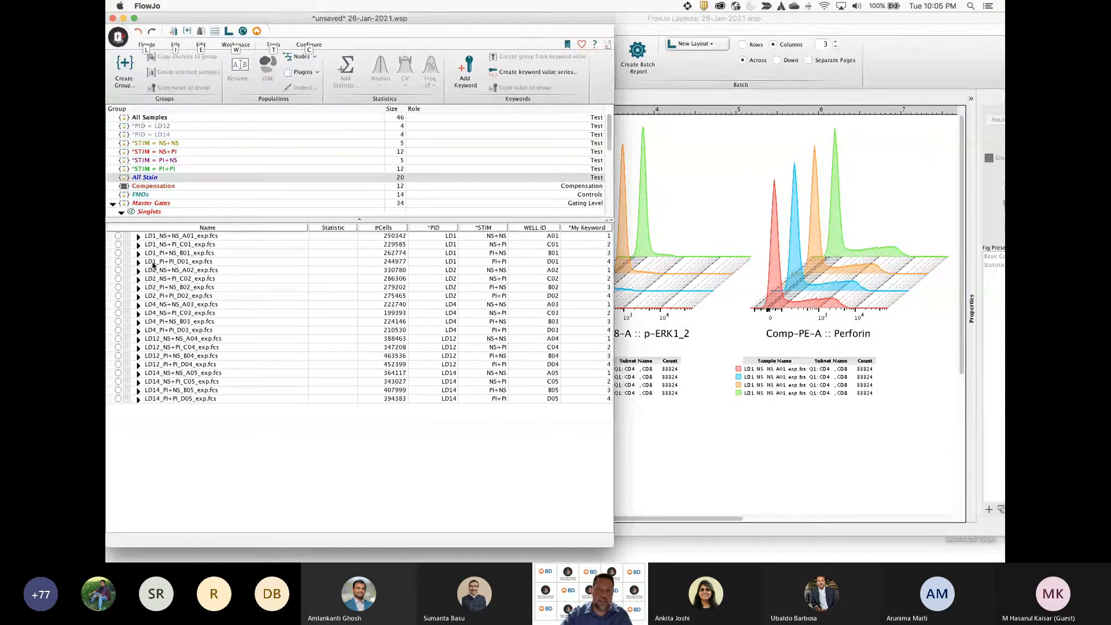
{"action": "key", "text": "Escape"}
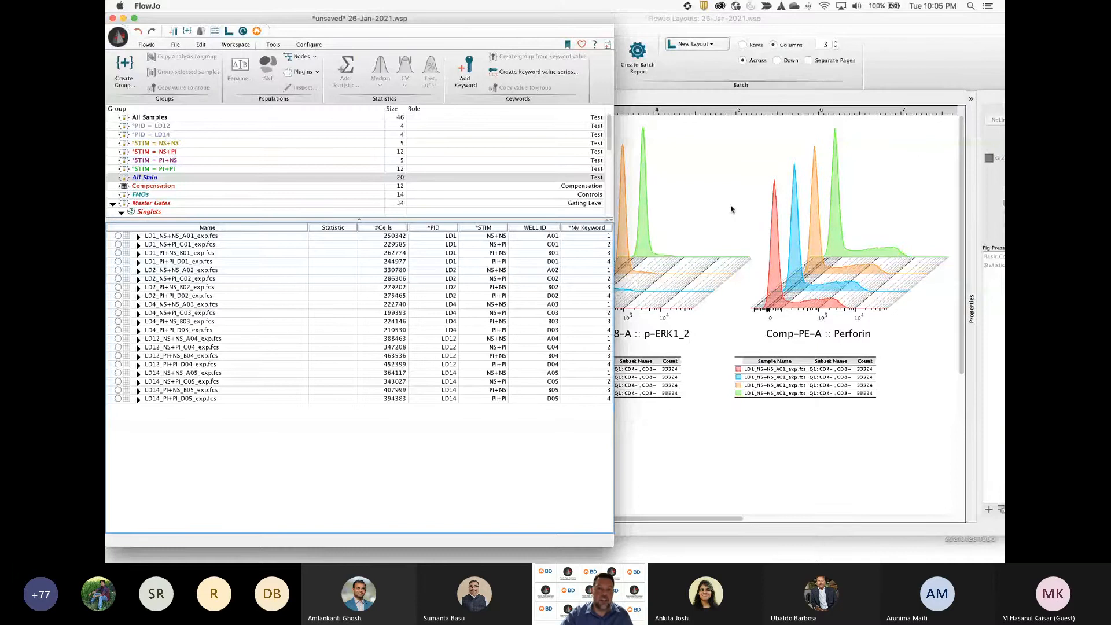
Set the panel size for Layout-2's iteration to 4 samples
{"action": "left_click", "coordinate": [730, 209]}
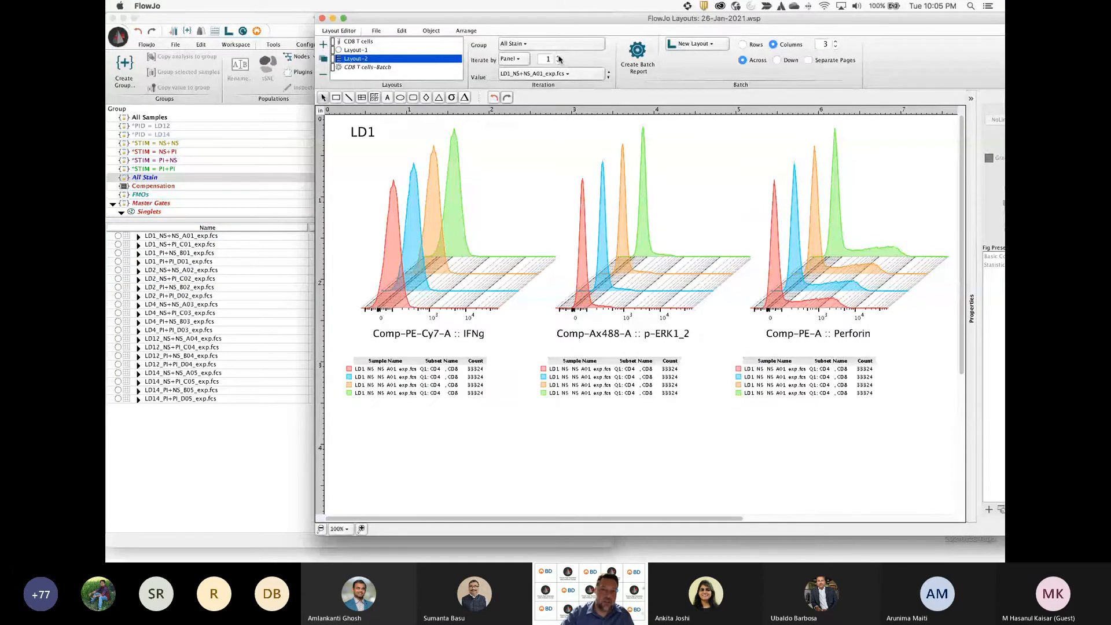
{"action": "left_click", "coordinate": [559, 58]}
{"action": "left_click", "coordinate": [560, 58]}
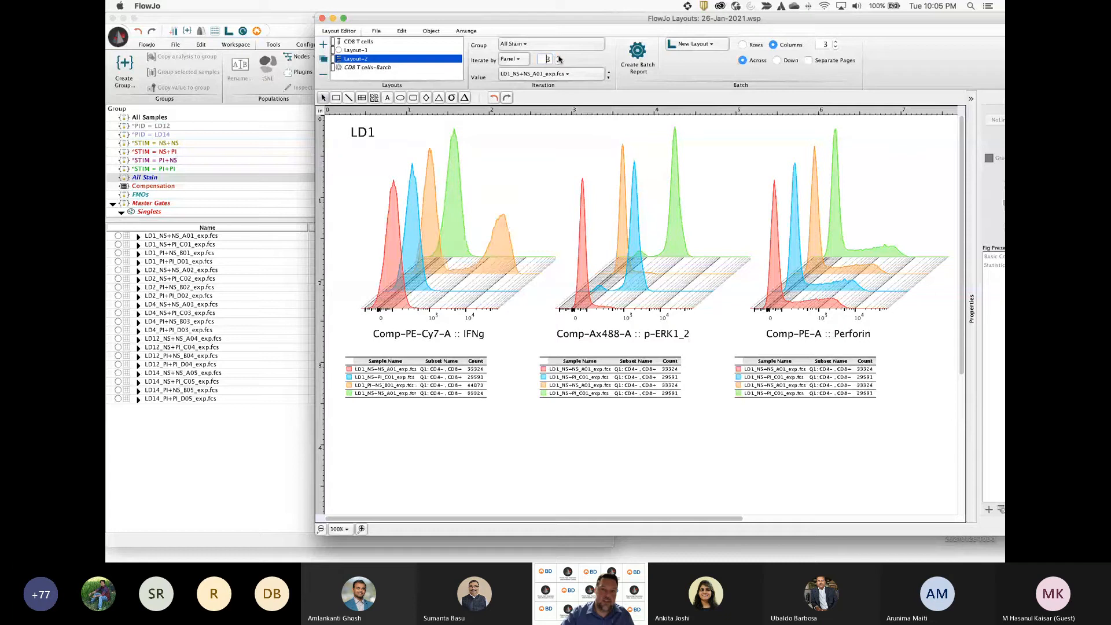
{"action": "left_click", "coordinate": [558, 57]}
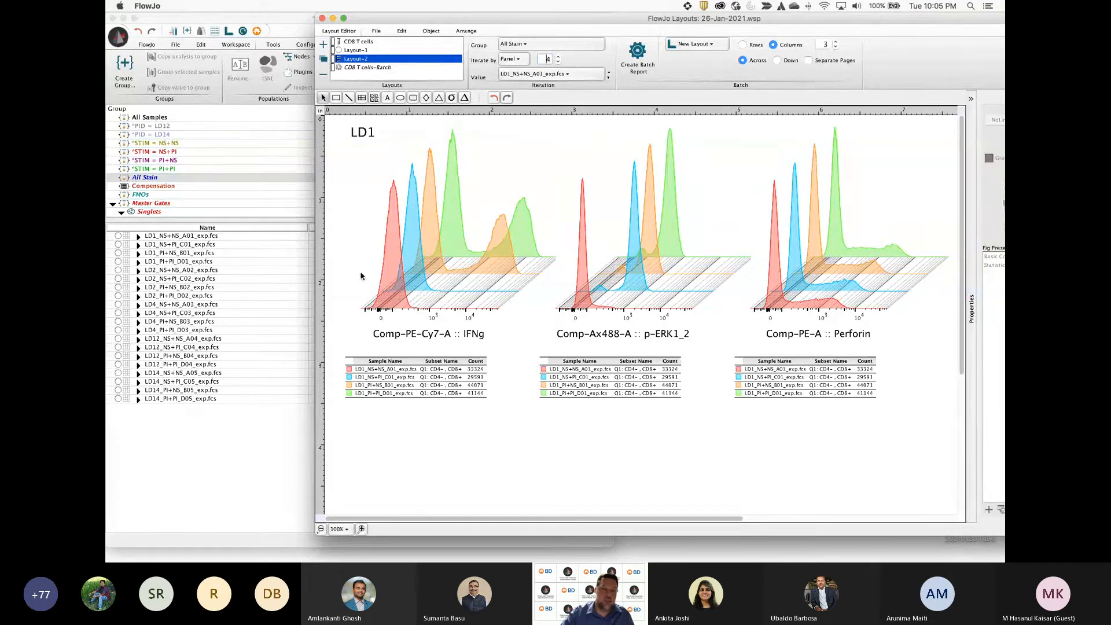
Step Layout-2 through the four-sample panels from LD1 to LD14 to compare their overlays
{"action": "left_click", "coordinate": [594, 75]}
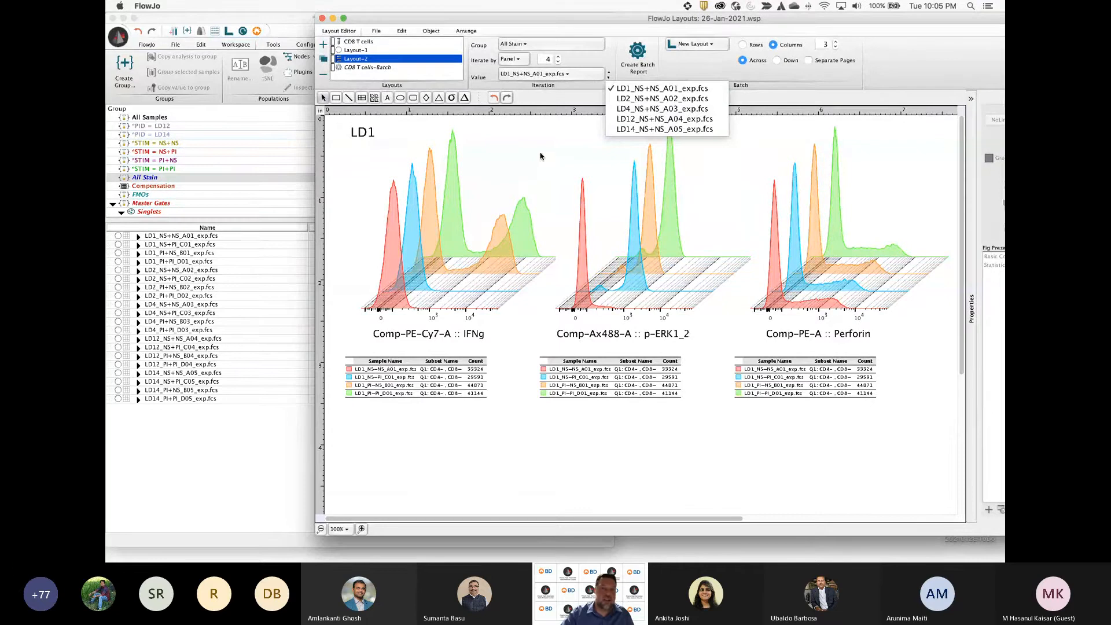
{"action": "left_click", "coordinate": [596, 98]}
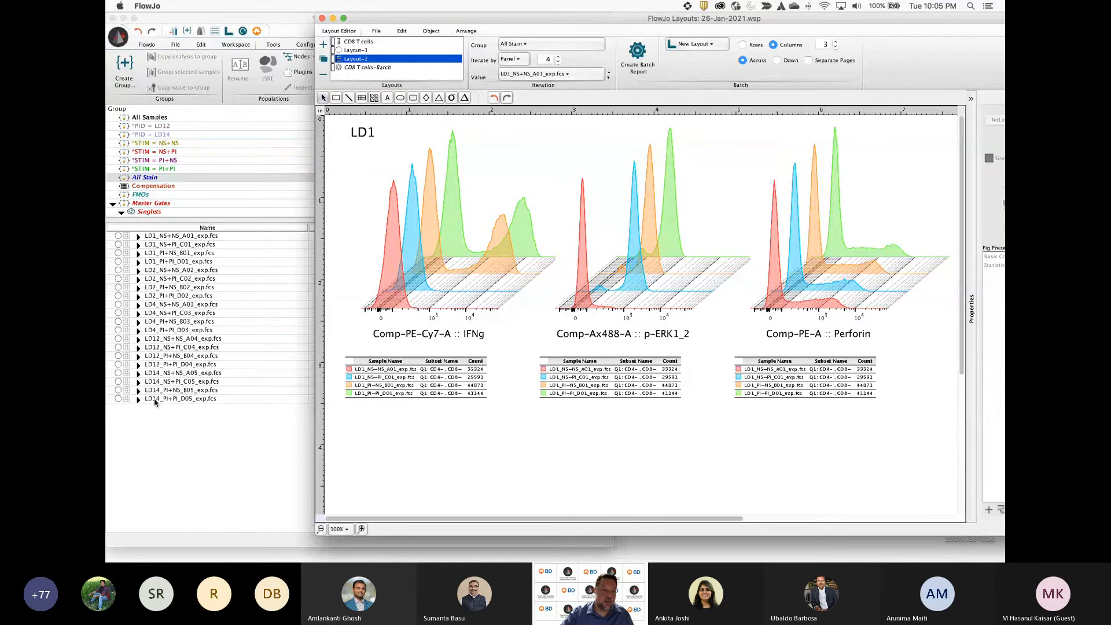
{"action": "left_click", "coordinate": [608, 78]}
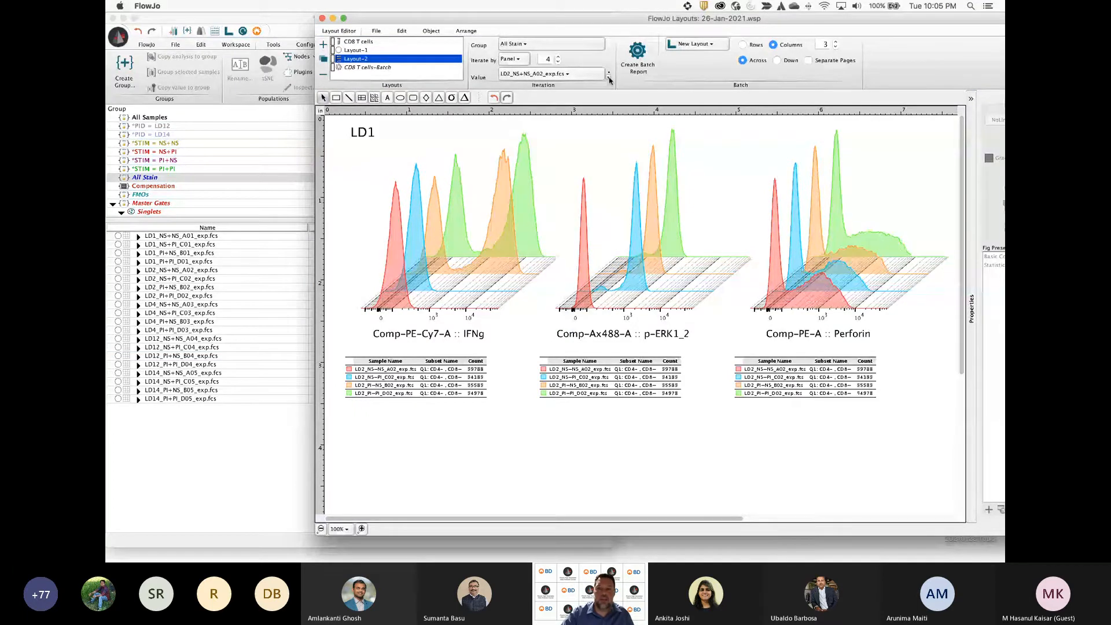
{"action": "left_click", "coordinate": [609, 77]}
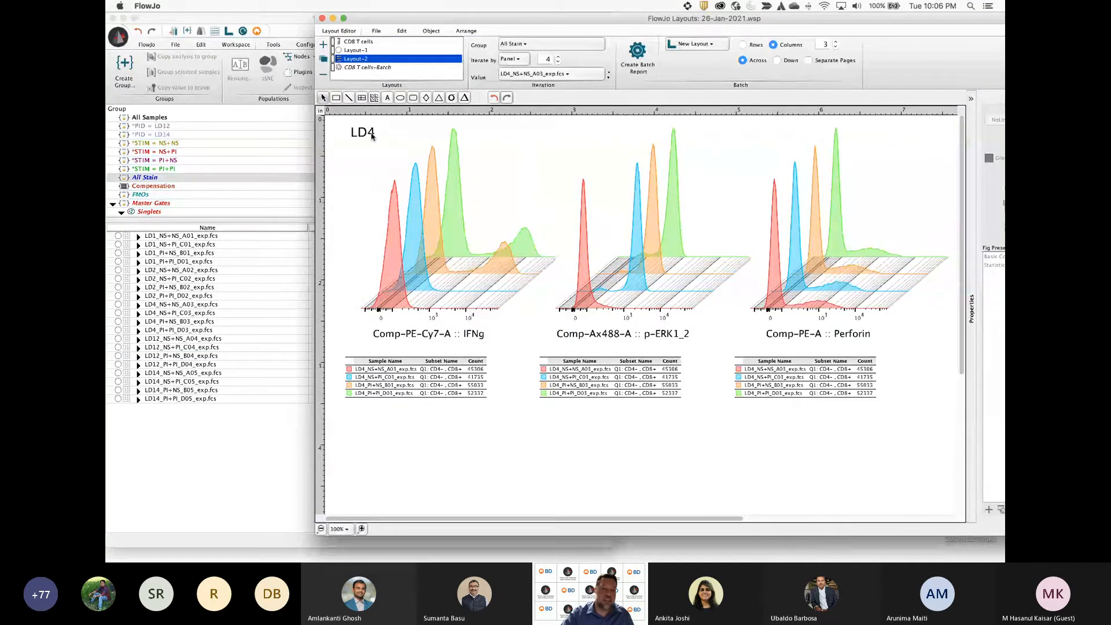
{"action": "left_click", "coordinate": [609, 78]}
{"action": "left_click", "coordinate": [609, 77]}
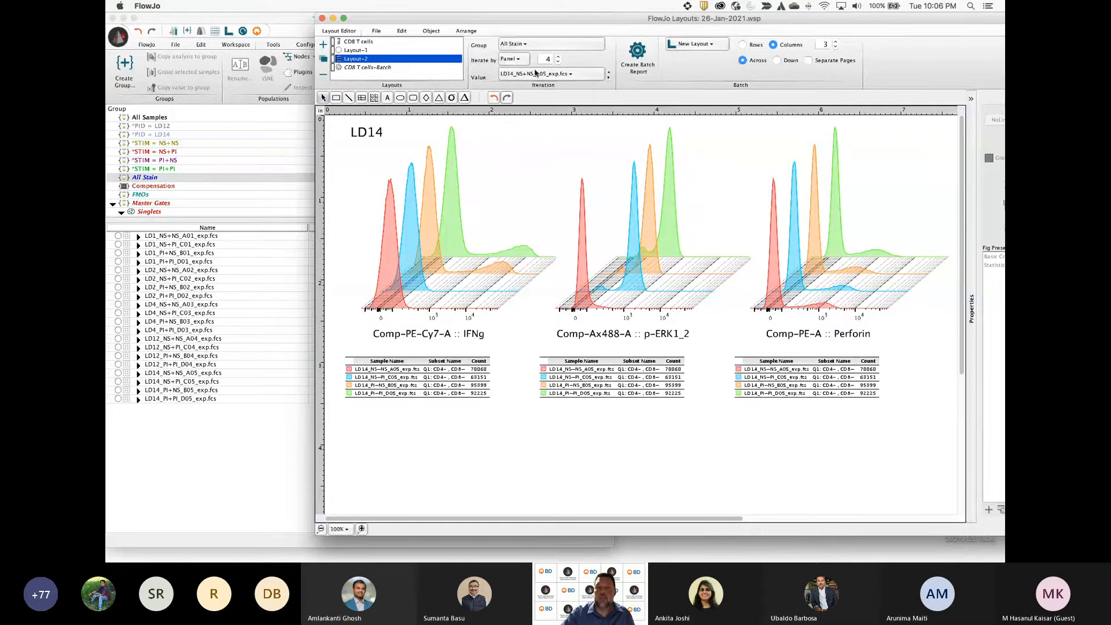
Iterate Layout-2 by keyword, using *PID as the iterator and *STIM as the discriminator
{"action": "left_click", "coordinate": [512, 59]}
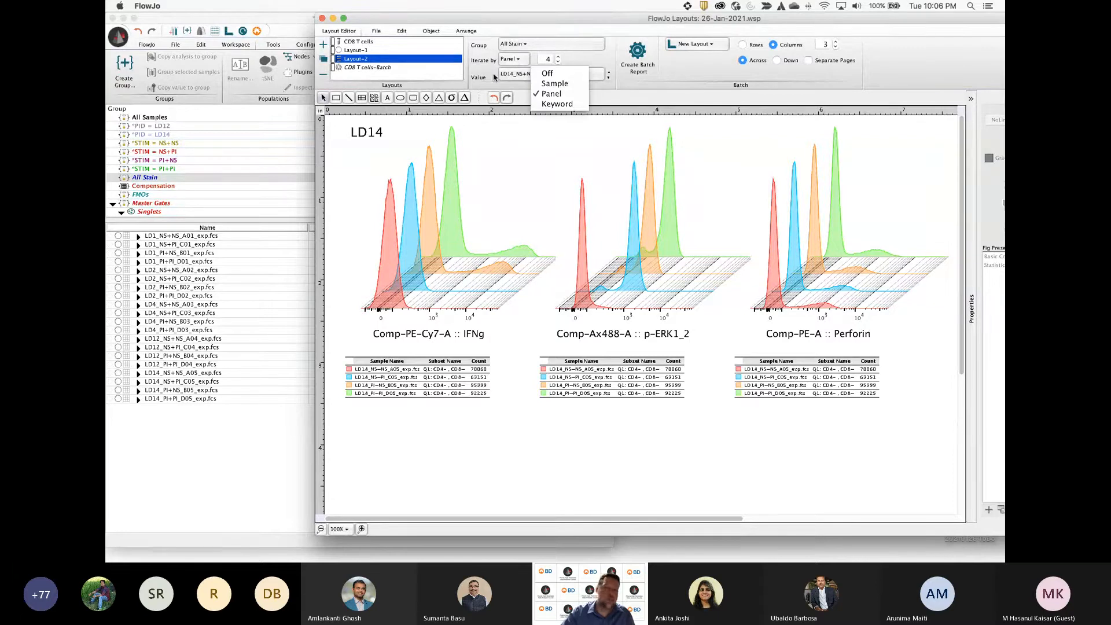
{"action": "left_click", "coordinate": [559, 104]}
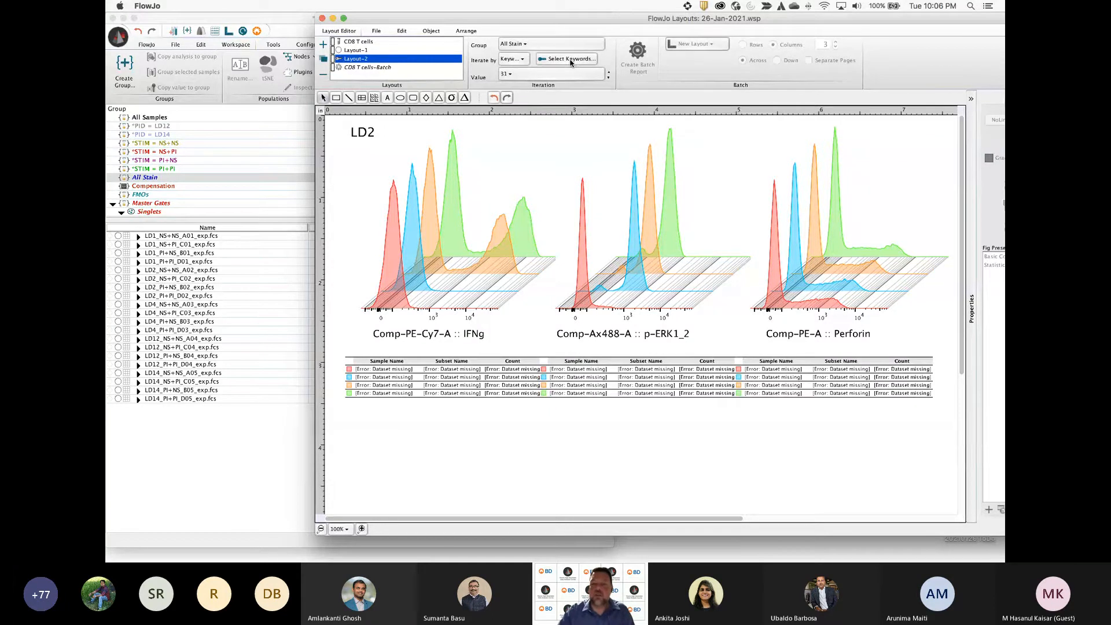
{"action": "left_click", "coordinate": [571, 59]}
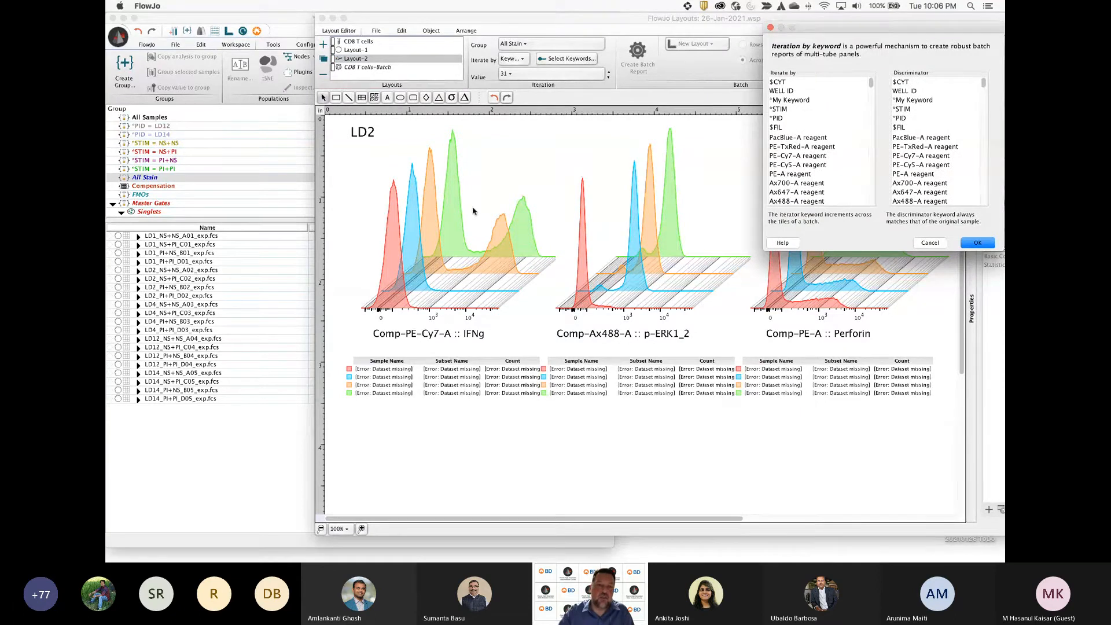
{"action": "left_click", "coordinate": [784, 119]}
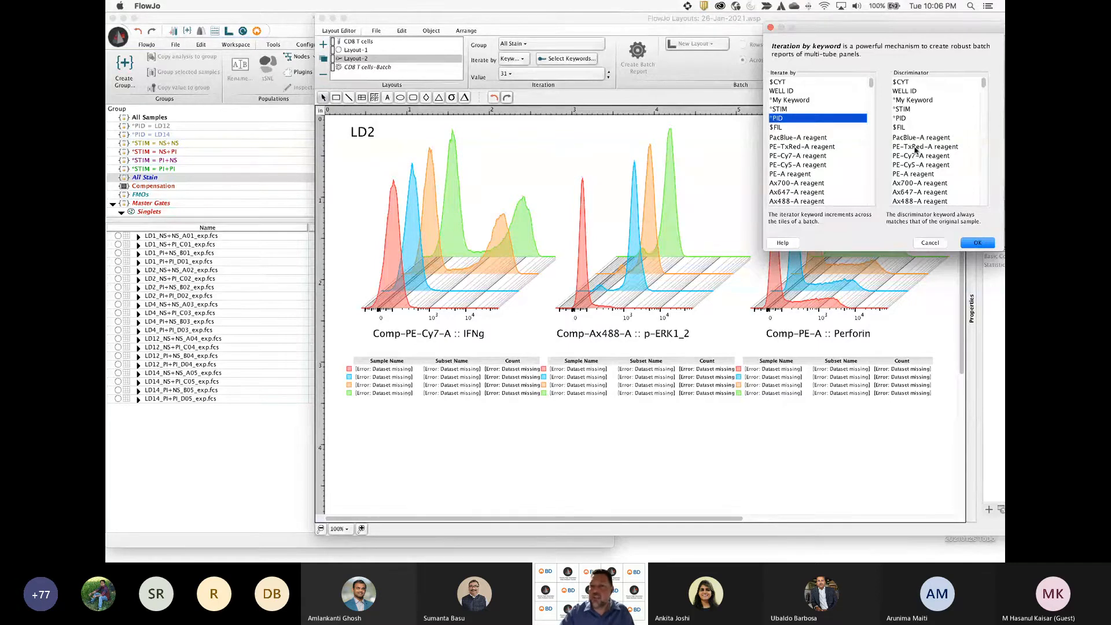
{"action": "left_click", "coordinate": [906, 111]}
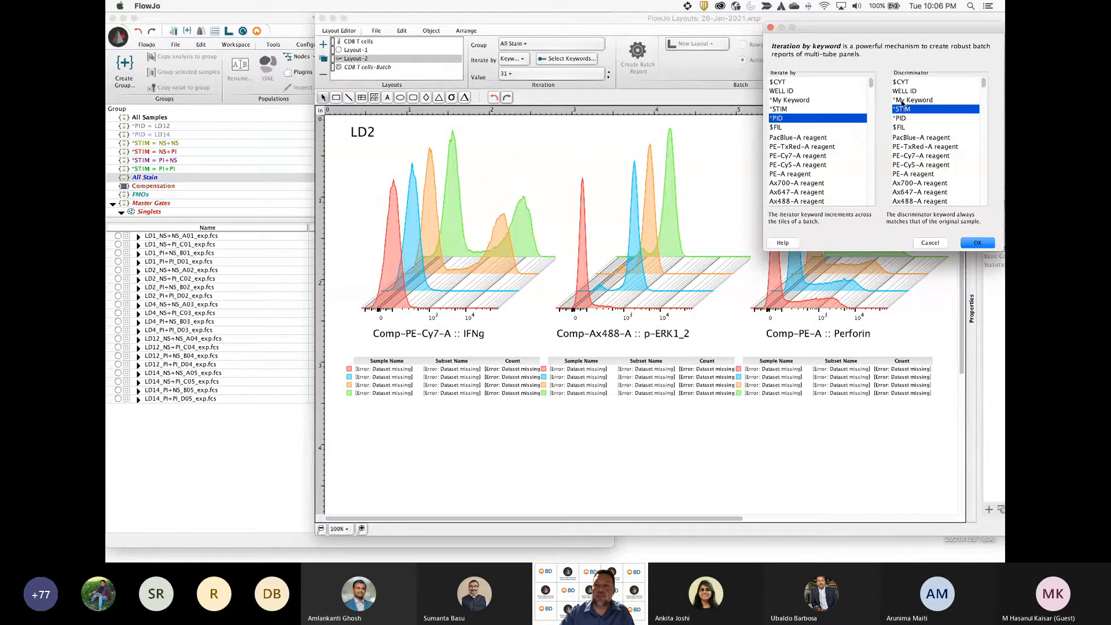
{"action": "left_click", "coordinate": [978, 243]}
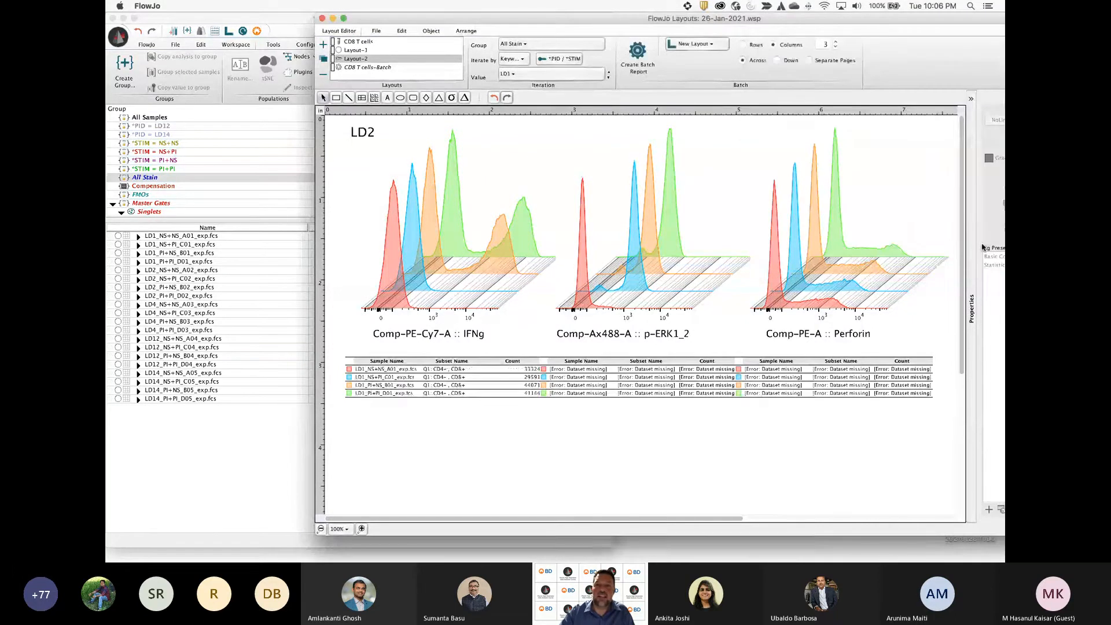
Check the *PID and *STIM columns in the workspace, then advance Layout-2's keyword iteration from LD1 to LD2
{"action": "left_click_drag", "start_coordinate": [554, 19], "coordinate": [890, 32]}
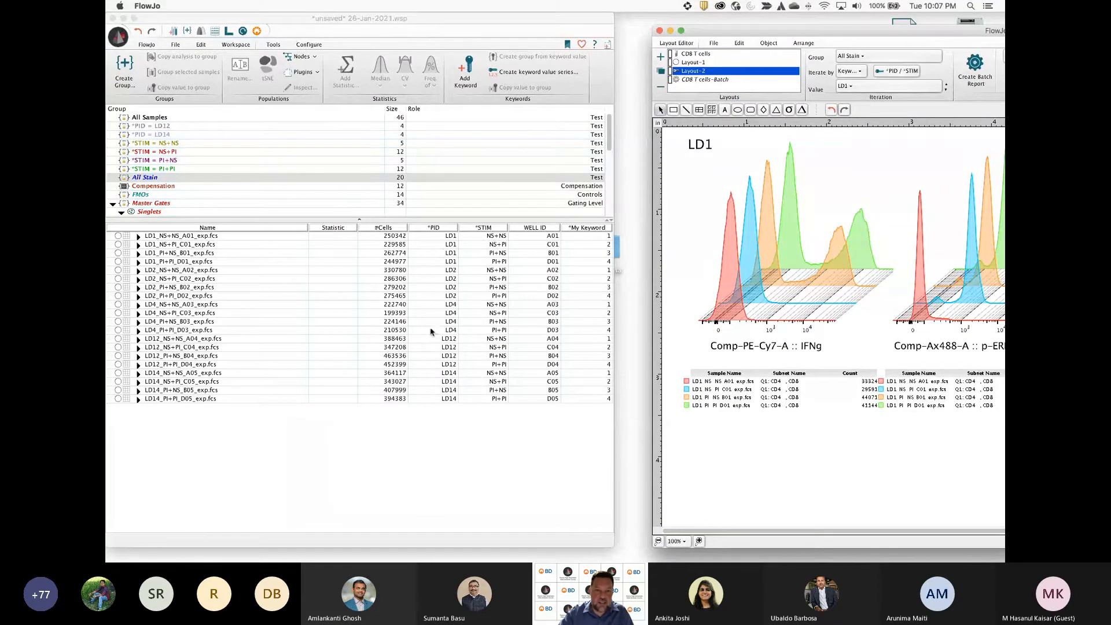
{"action": "left_click_drag", "start_coordinate": [793, 35], "coordinate": [459, 25]}
{"action": "left_click", "coordinate": [611, 77]}
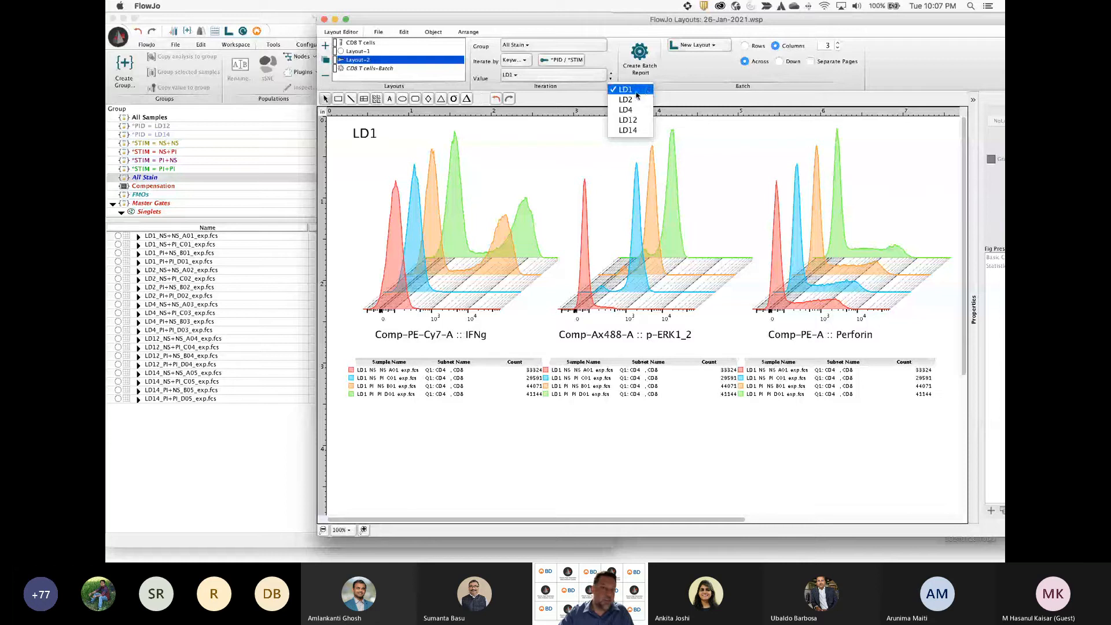
{"action": "left_click", "coordinate": [612, 66]}
{"action": "left_click", "coordinate": [611, 79]}
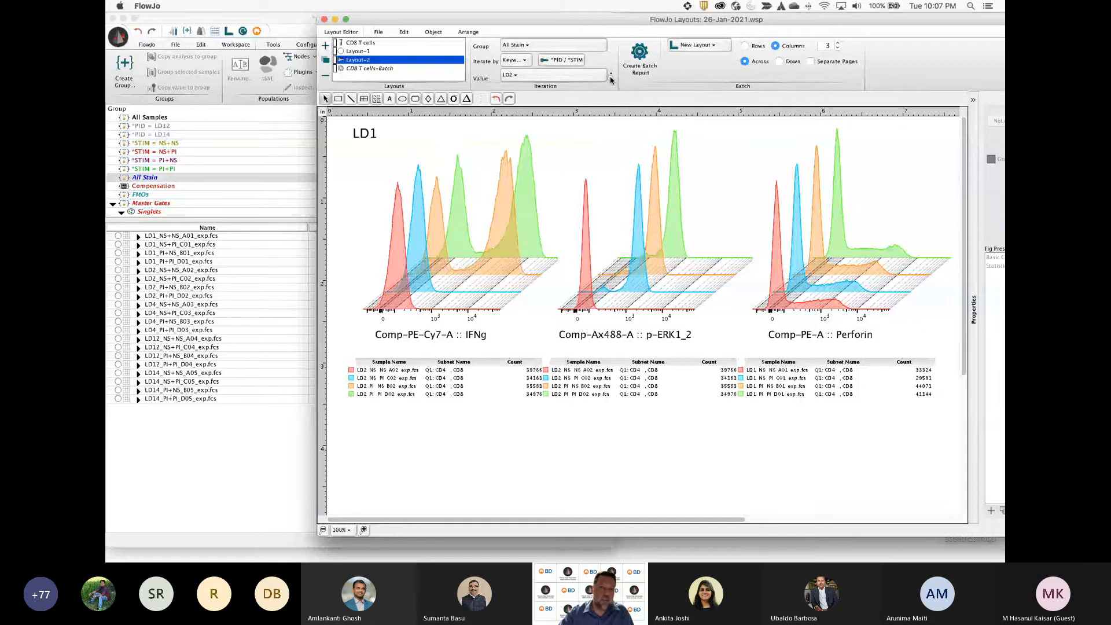
Advance the layout's keyword iteration to LD12 and check the *PID and *STIM keywords of the samples in the workspace
{"action": "left_click", "coordinate": [611, 79]}
{"action": "left_click", "coordinate": [611, 78]}
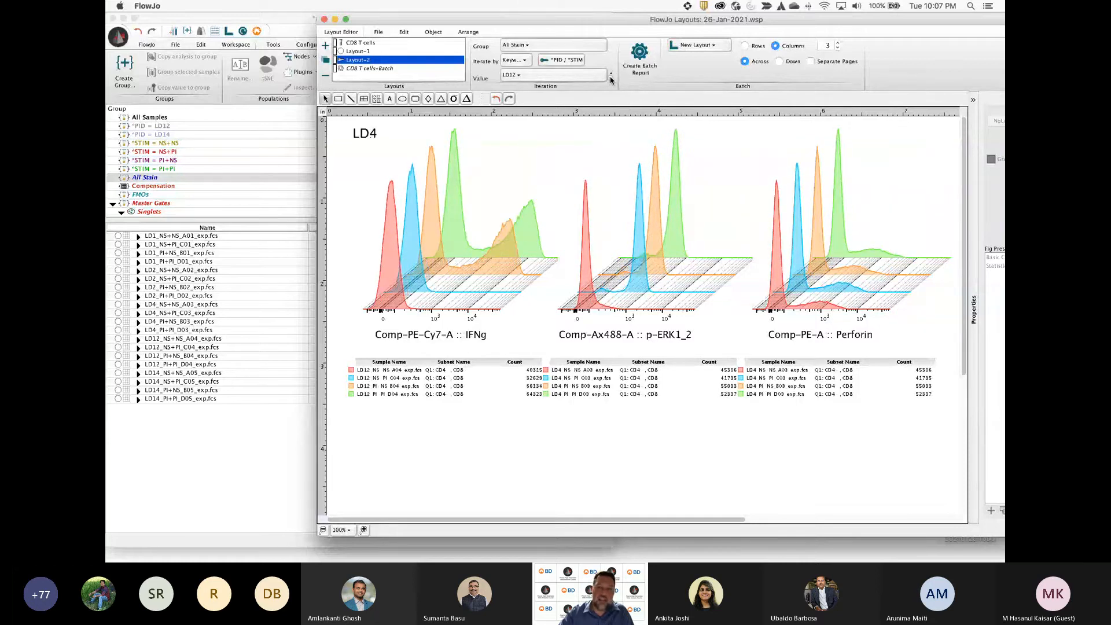
{"action": "left_click", "coordinate": [176, 463]}
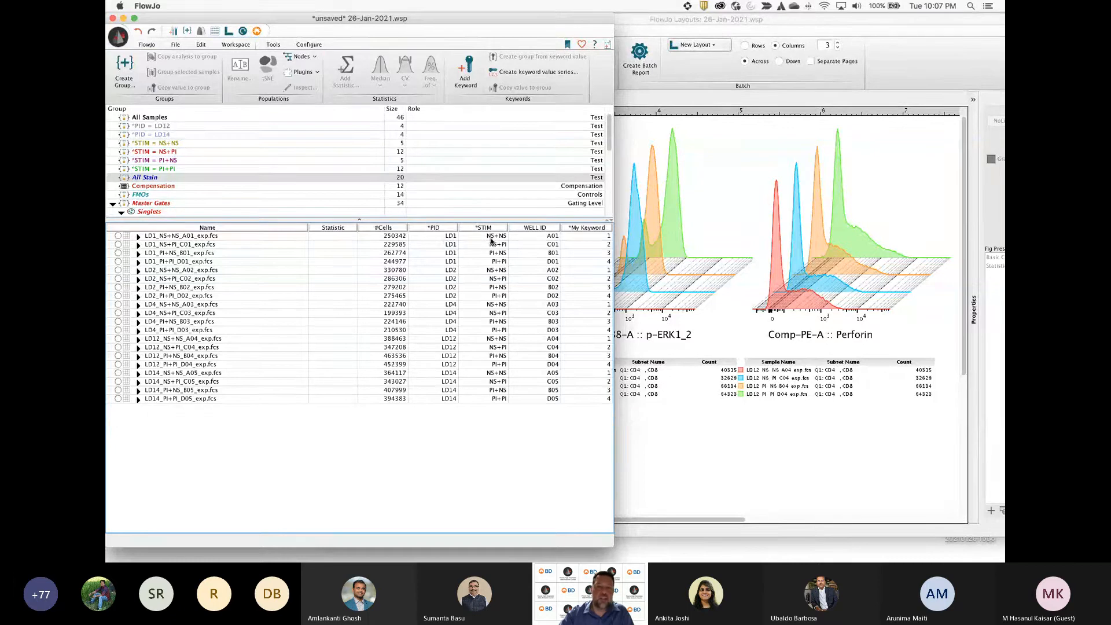
{"action": "left_click", "coordinate": [716, 204]}
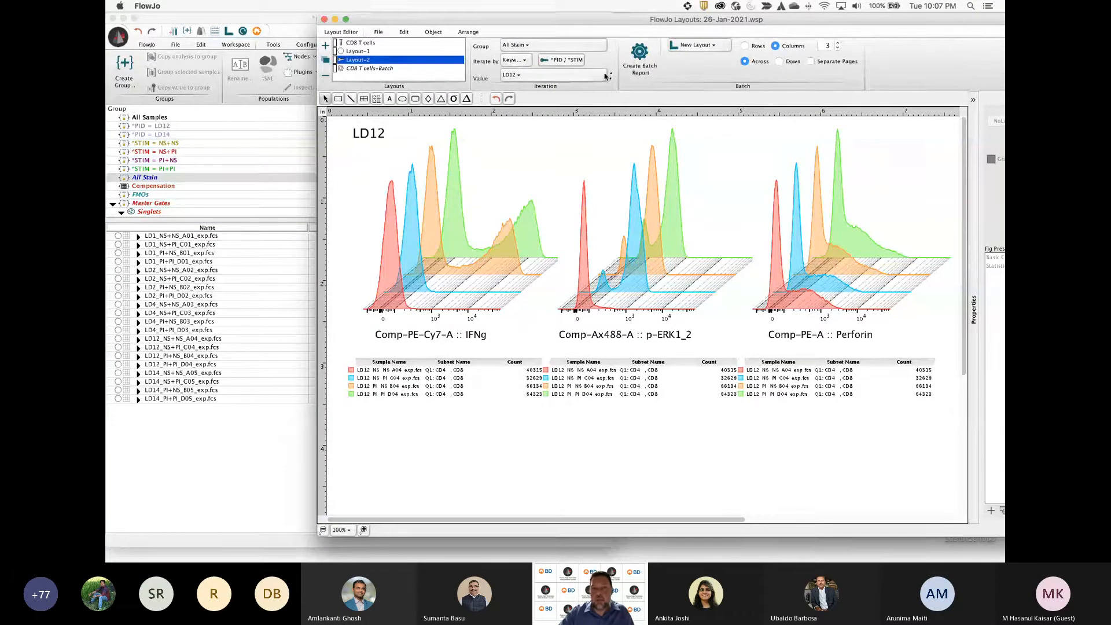
Create a batch report of the overlays as a Web Page saved as Layout-2 on the Desktop
{"action": "left_click", "coordinate": [715, 46]}
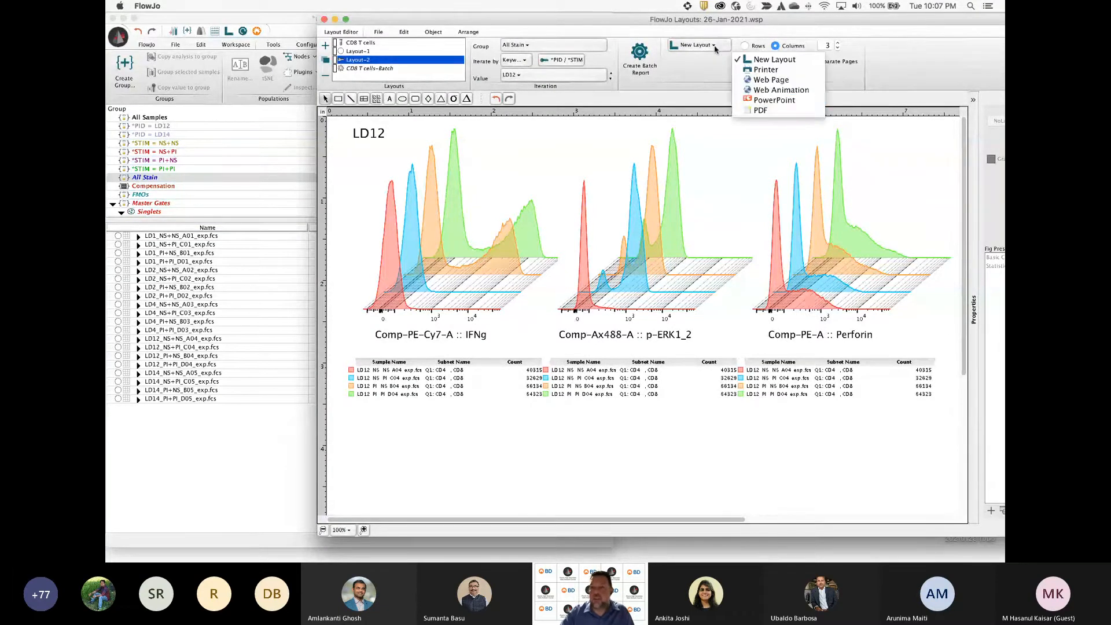
{"action": "left_click", "coordinate": [769, 80]}
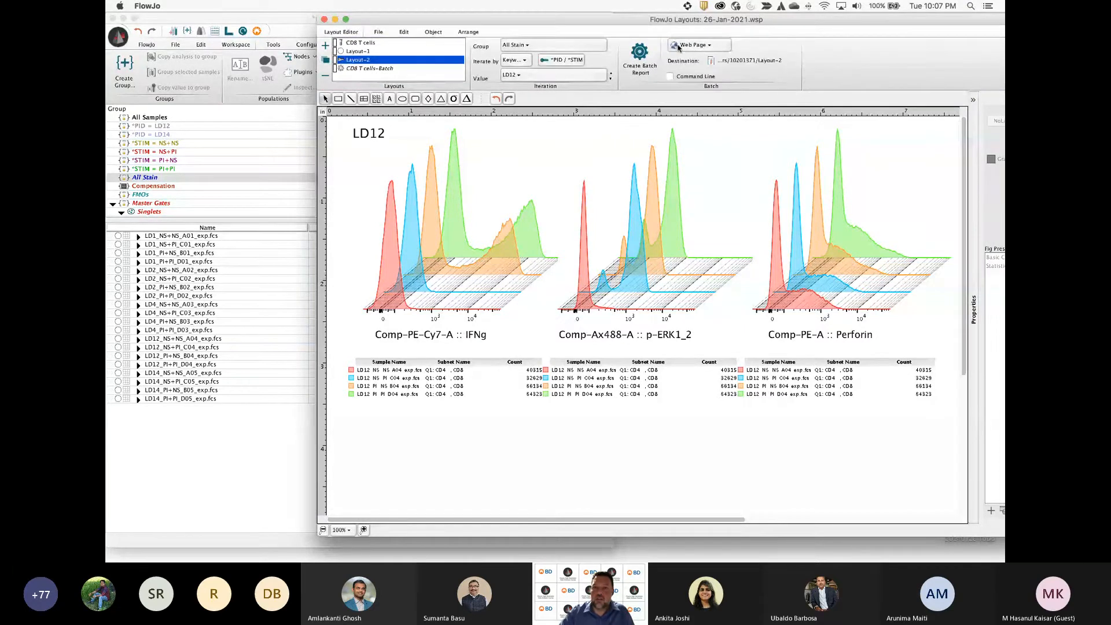
{"action": "left_click", "coordinate": [741, 63]}
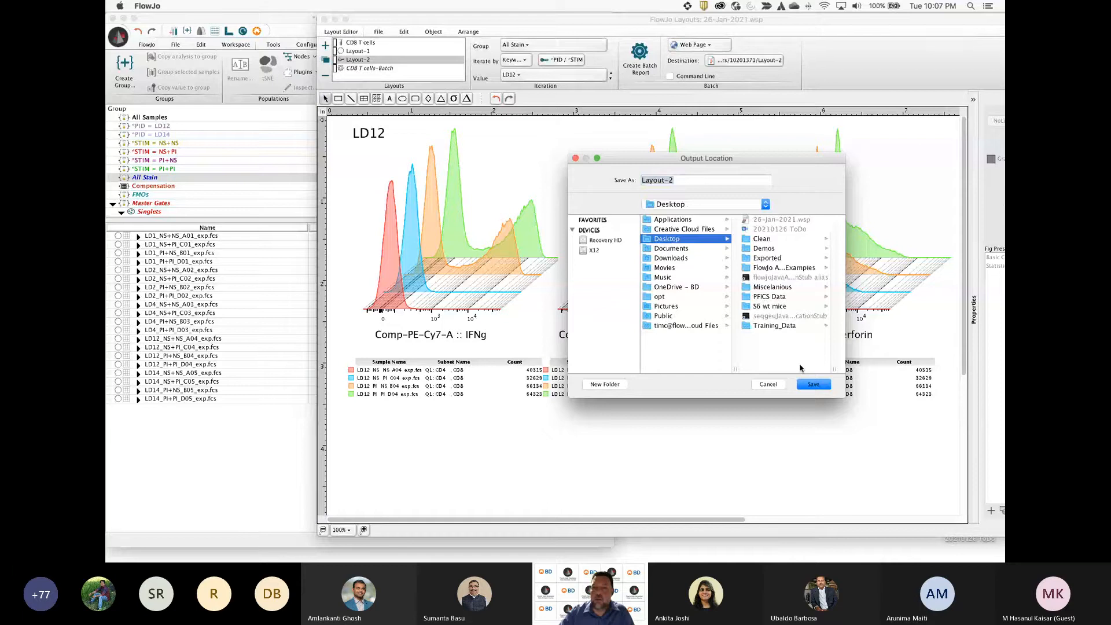
{"action": "left_click", "coordinate": [814, 384]}
{"action": "left_click", "coordinate": [640, 56]}
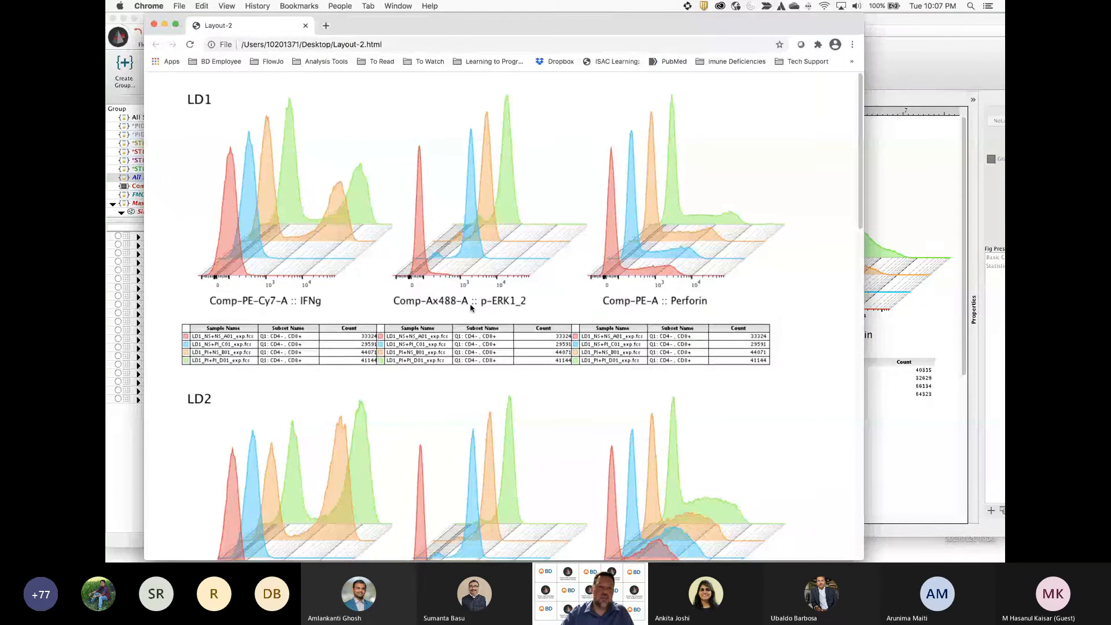
Review the histogram overlays for every donor in the web page report, and close it
{"action": "scroll", "coordinate": [471, 308], "scroll_direction": "down", "scroll_amount": 10}
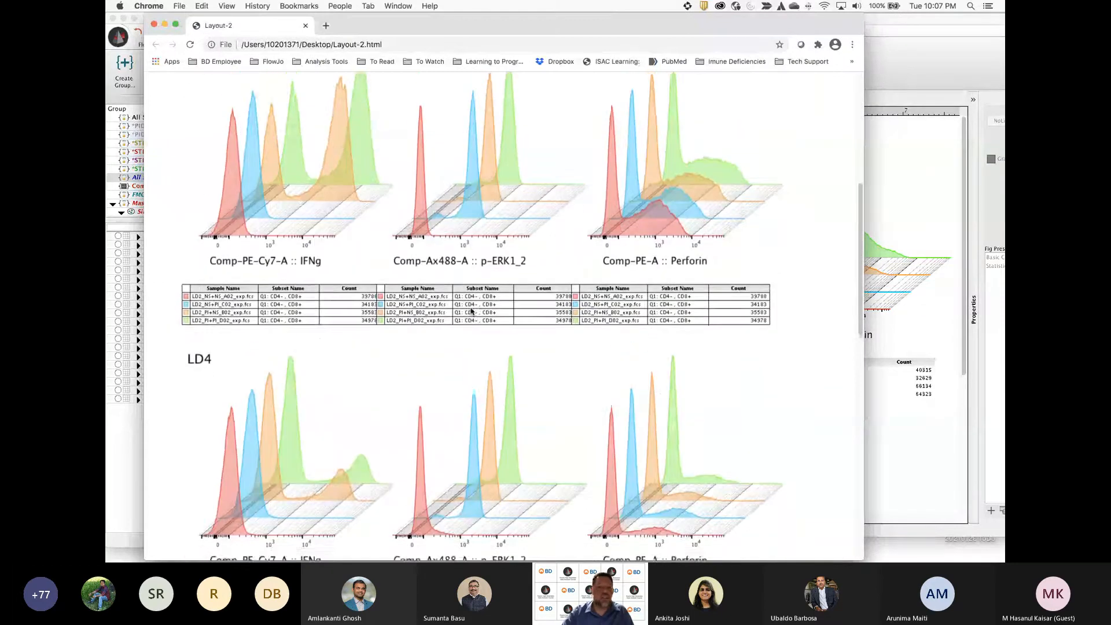
{"action": "scroll", "coordinate": [471, 313], "scroll_direction": "down", "scroll_amount": 10}
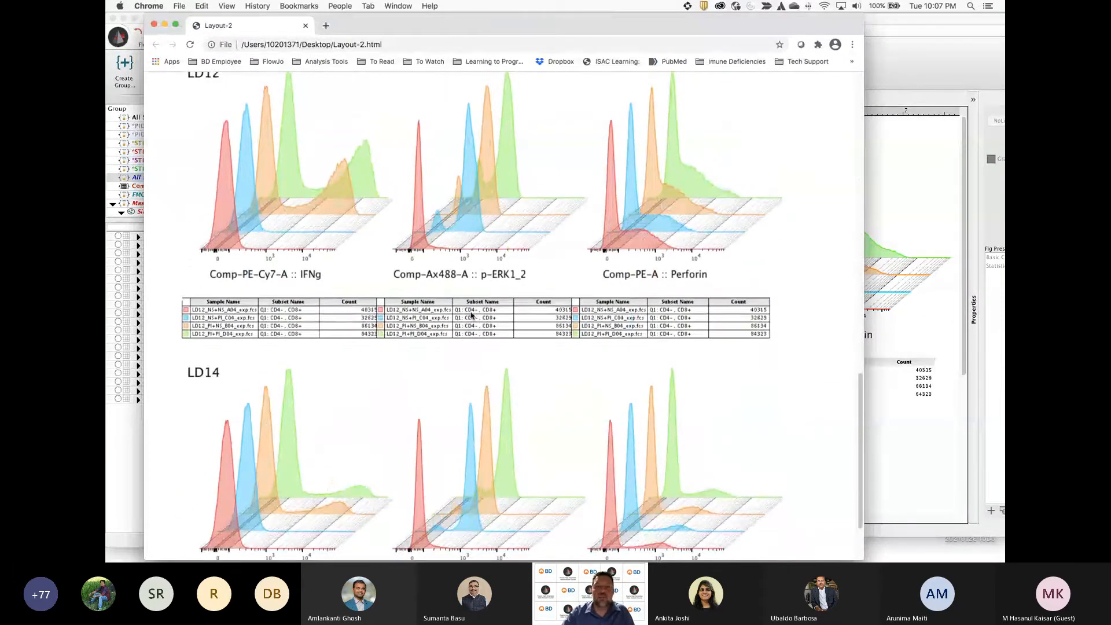
{"action": "key", "text": "Home"}
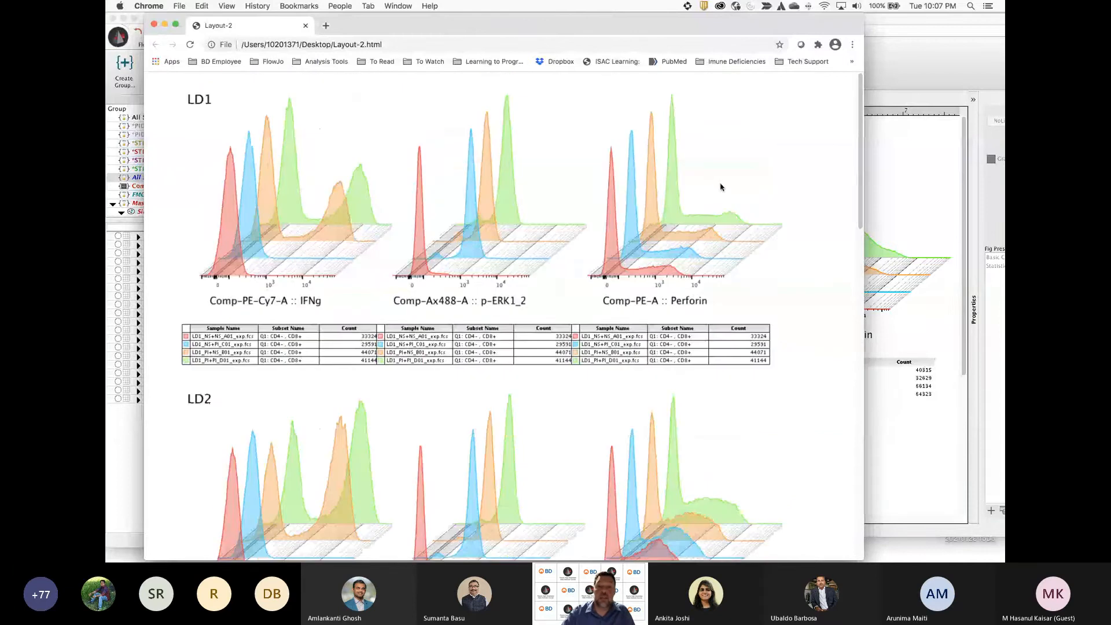
{"action": "left_click", "coordinate": [154, 26]}
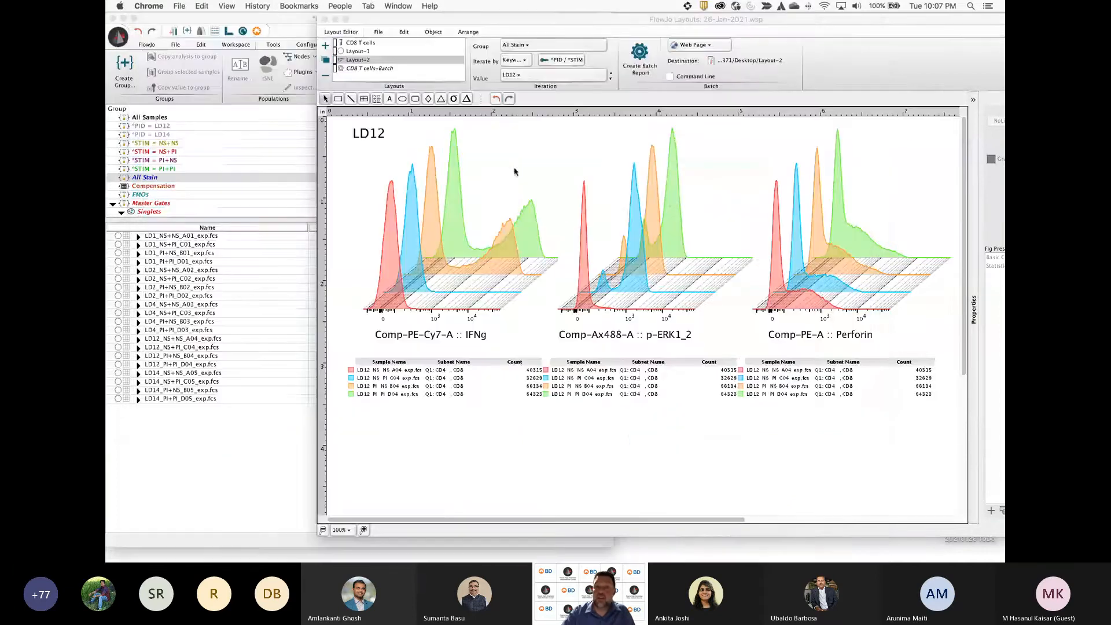
Rename Layout-2 as Histogram Overlays
{"action": "left_click", "coordinate": [359, 60]}
{"action": "type", "text": "Histo"}
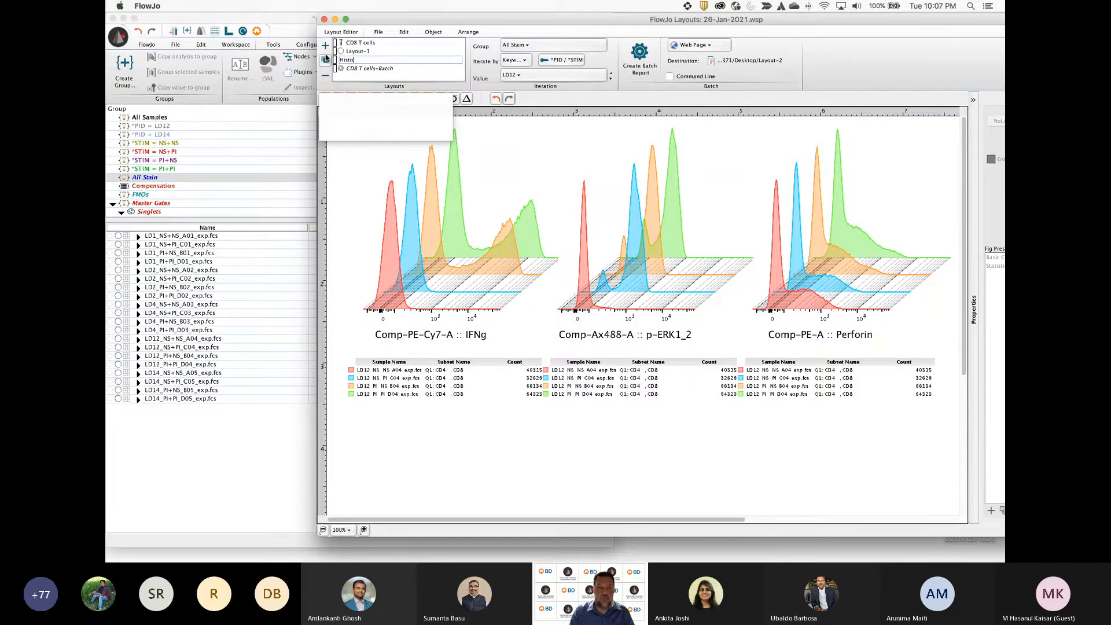
{"action": "type", "text": "gram Overlays"}
{"action": "key", "text": "Return"}
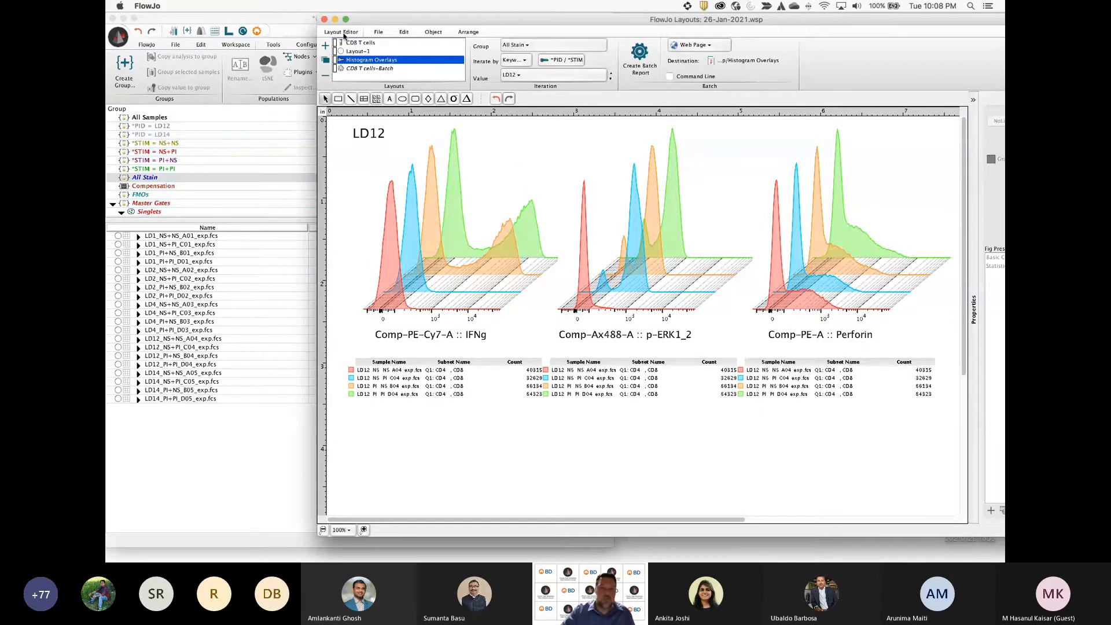
Create a new layout and add the Q1: CD4-, CD8+ population of LD1_NS+NS_A01_exp.fcs as a plot
{"action": "left_click_drag", "start_coordinate": [327, 25], "coordinate": [230, 32]}
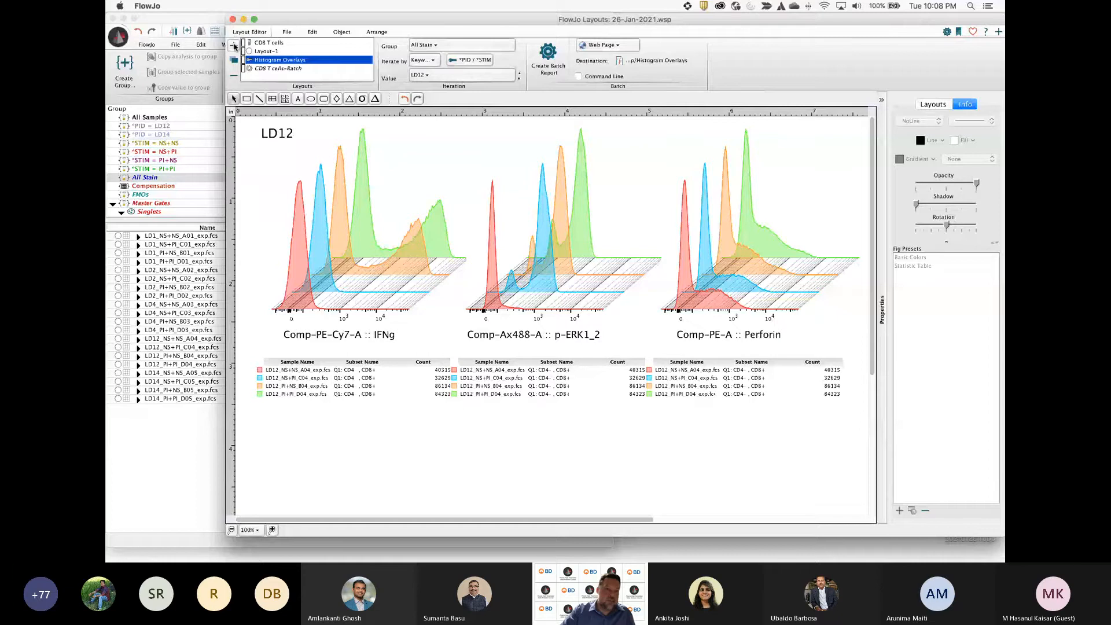
{"action": "left_click", "coordinate": [234, 45]}
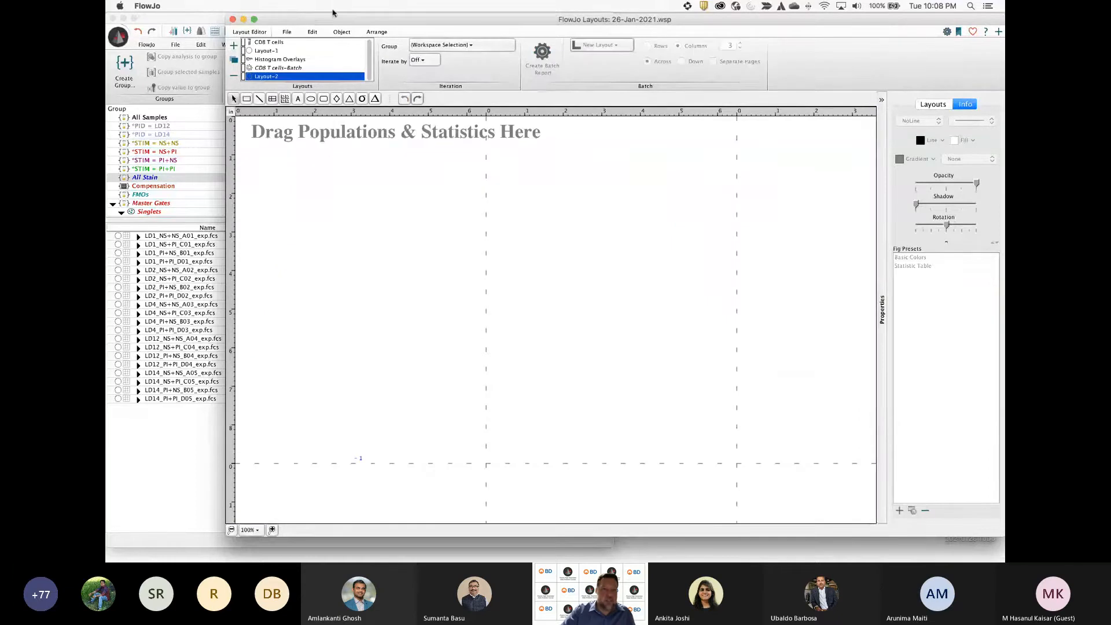
{"action": "left_click_drag", "start_coordinate": [333, 23], "coordinate": [593, 22]}
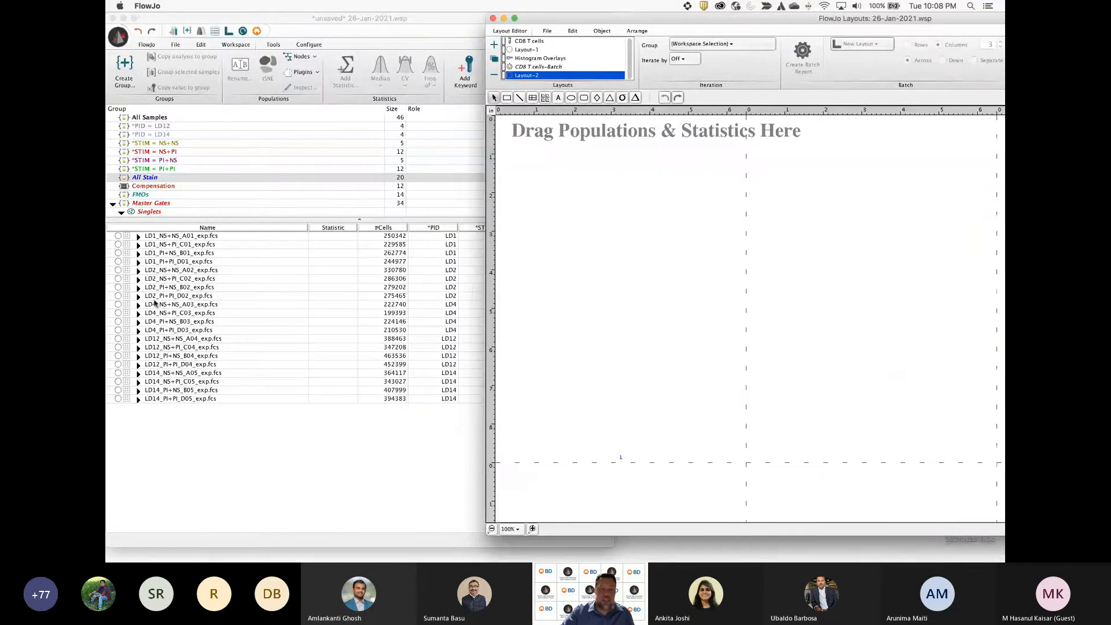
{"action": "left_click", "coordinate": [138, 237]}
{"action": "left_click", "coordinate": [209, 279]}
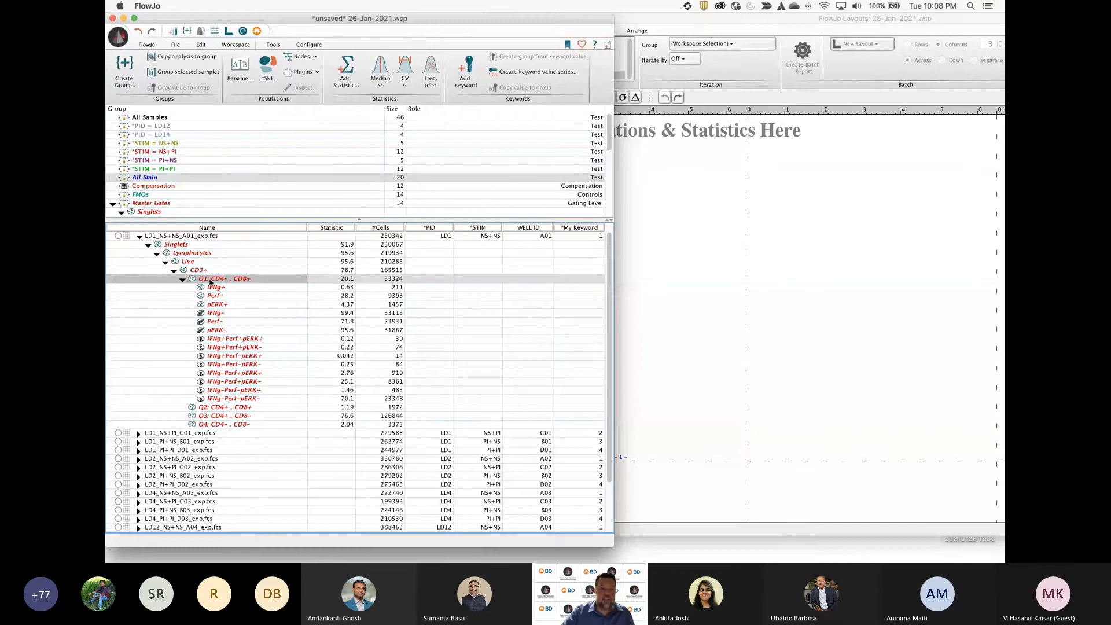
{"action": "left_click_drag", "start_coordinate": [198, 271], "coordinate": [776, 242]}
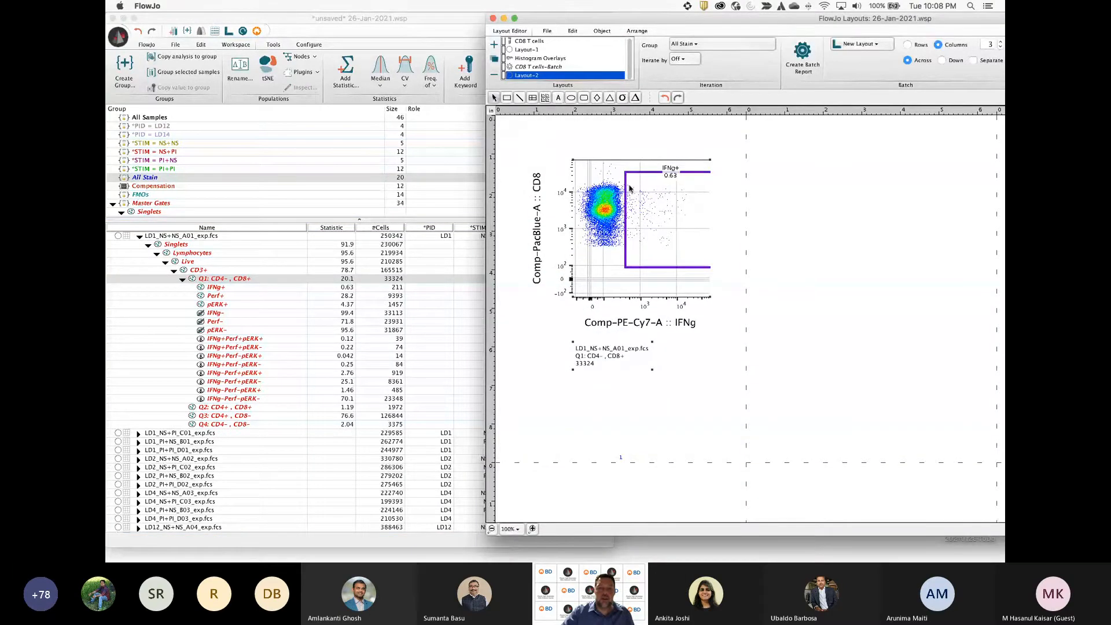
Look through the plot's graph definition settings for specification, annotation, fonts and legend, and close them without changes
{"action": "right_click", "coordinate": [644, 230]}
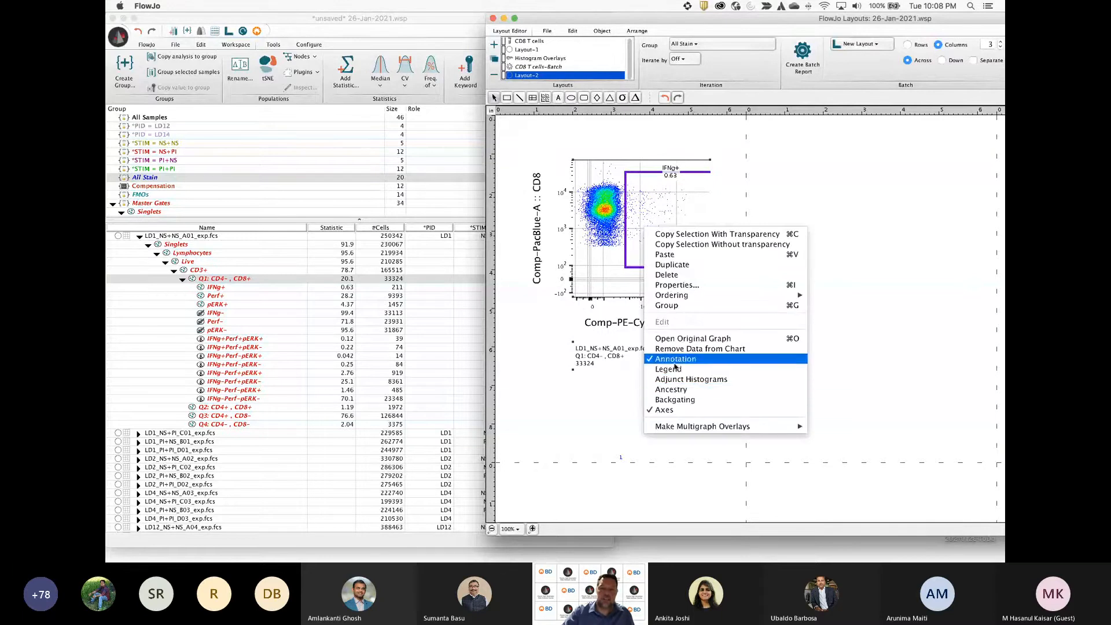
{"action": "left_click", "coordinate": [669, 285]}
{"action": "left_click", "coordinate": [815, 194]}
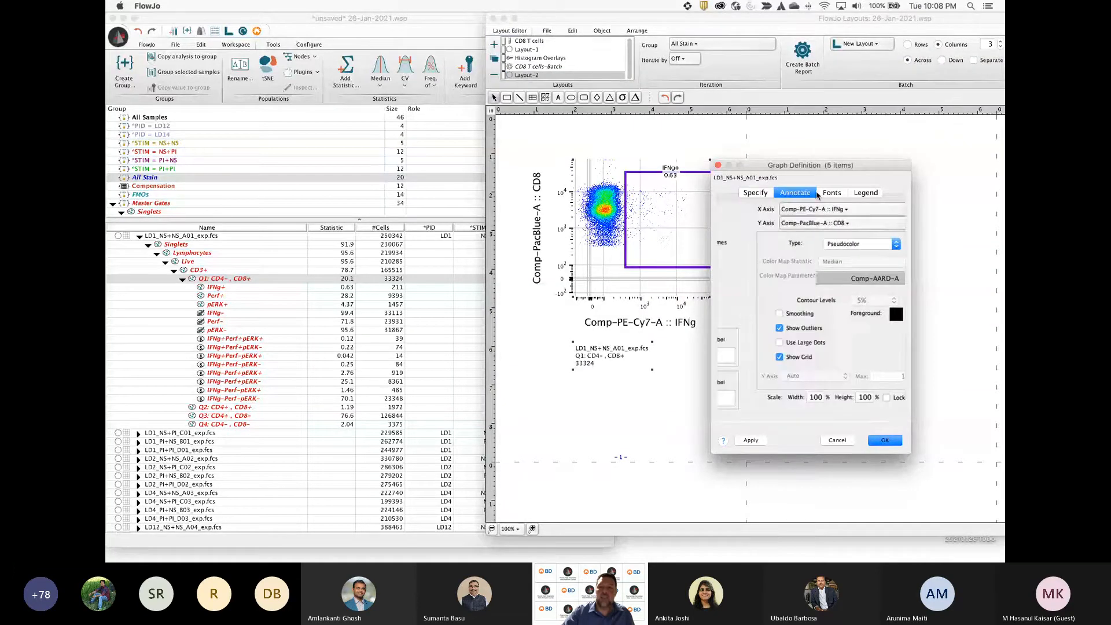
{"action": "left_click", "coordinate": [831, 192]}
{"action": "left_click", "coordinate": [866, 192]}
{"action": "left_click", "coordinate": [755, 193]}
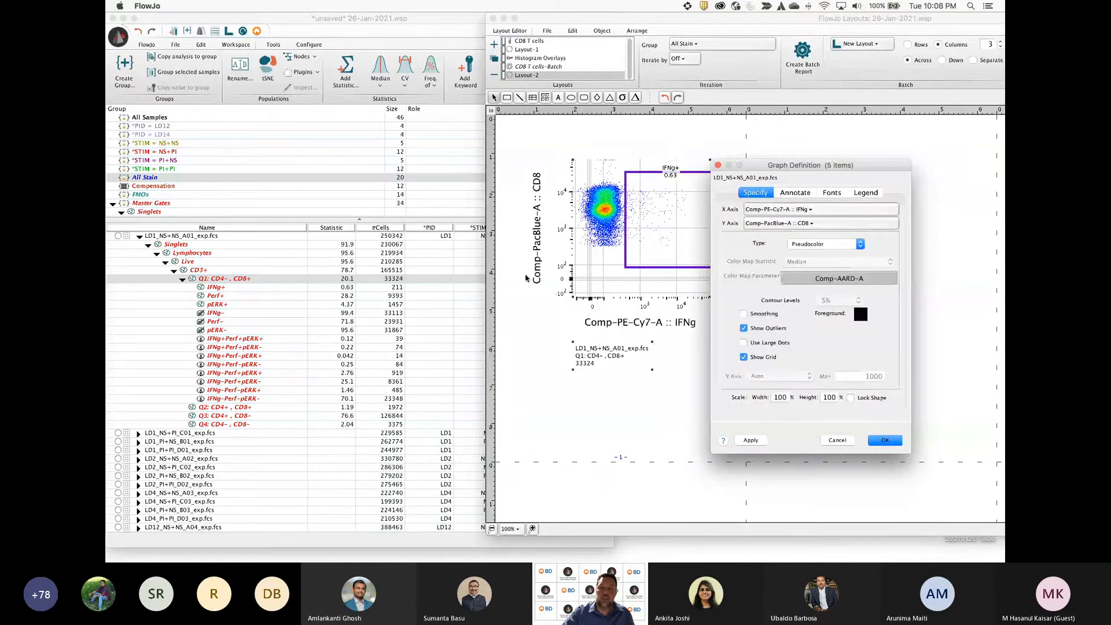
{"action": "left_click", "coordinate": [718, 166]}
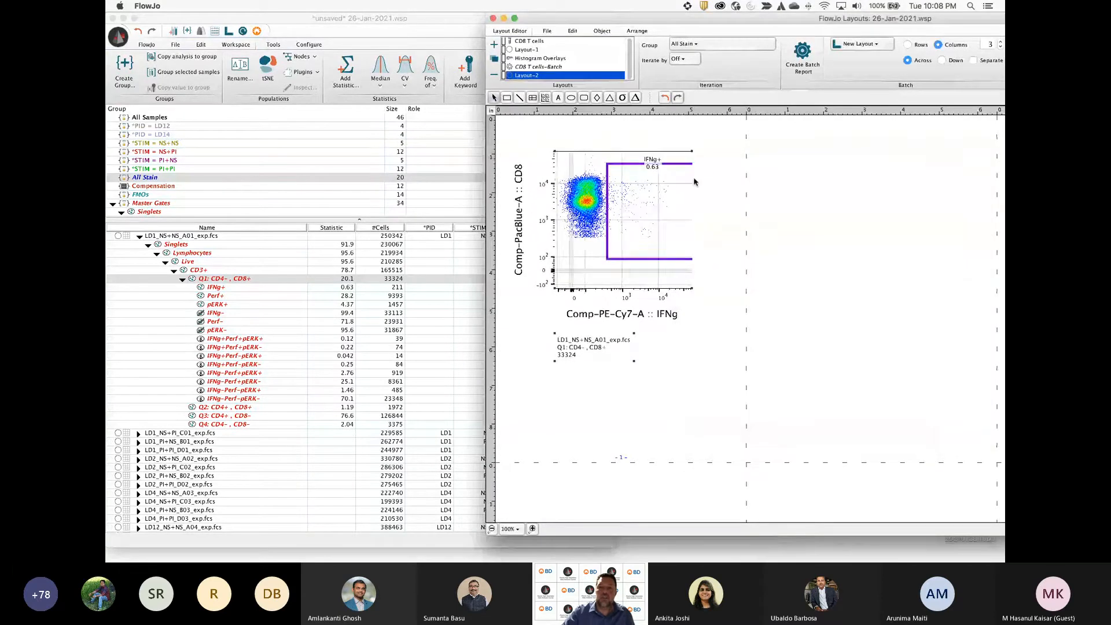
Iterate the layout by Sample and advance the plot to LD2_NS+PI_C02_exp.fcs
{"action": "left_click", "coordinate": [685, 60]}
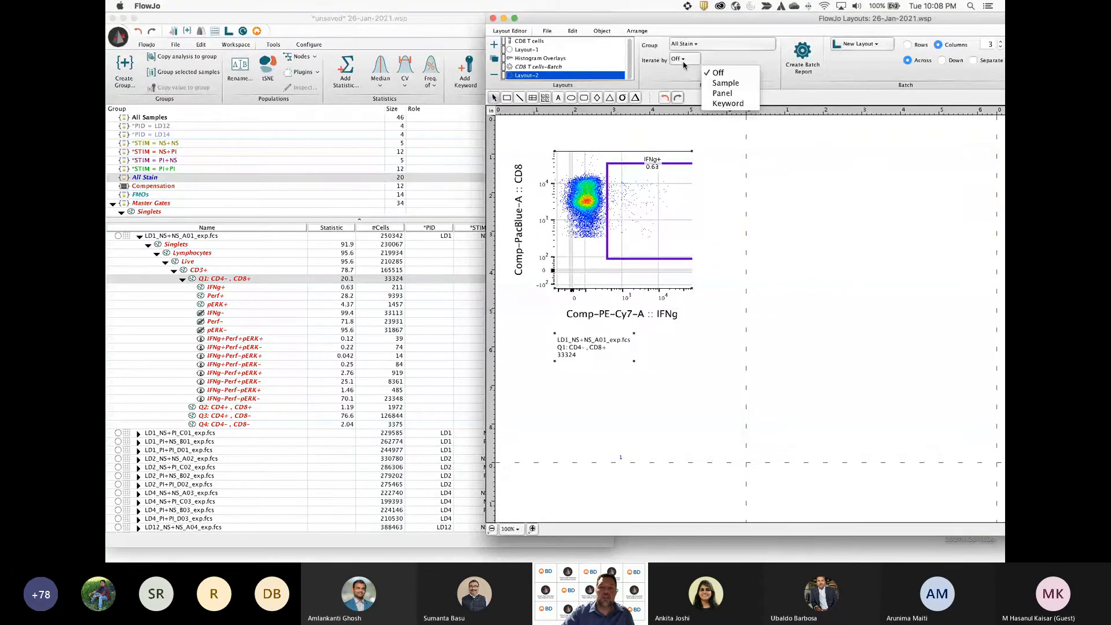
{"action": "left_click", "coordinate": [724, 84]}
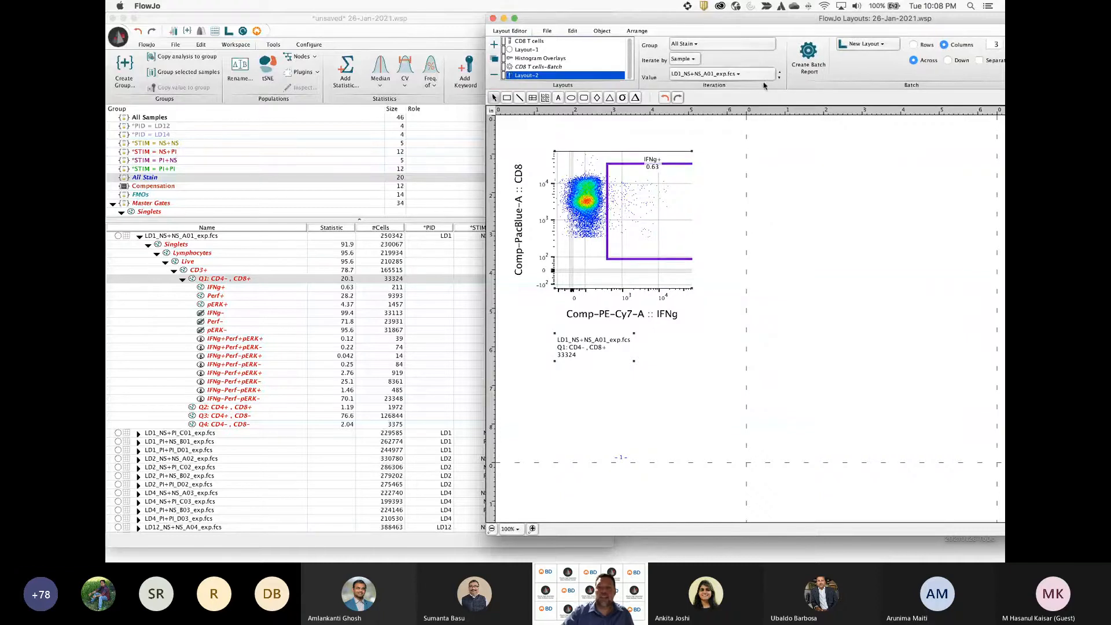
{"action": "left_click", "coordinate": [779, 79]}
{"action": "left_click", "coordinate": [779, 79]}
{"action": "left_click", "coordinate": [779, 79]}
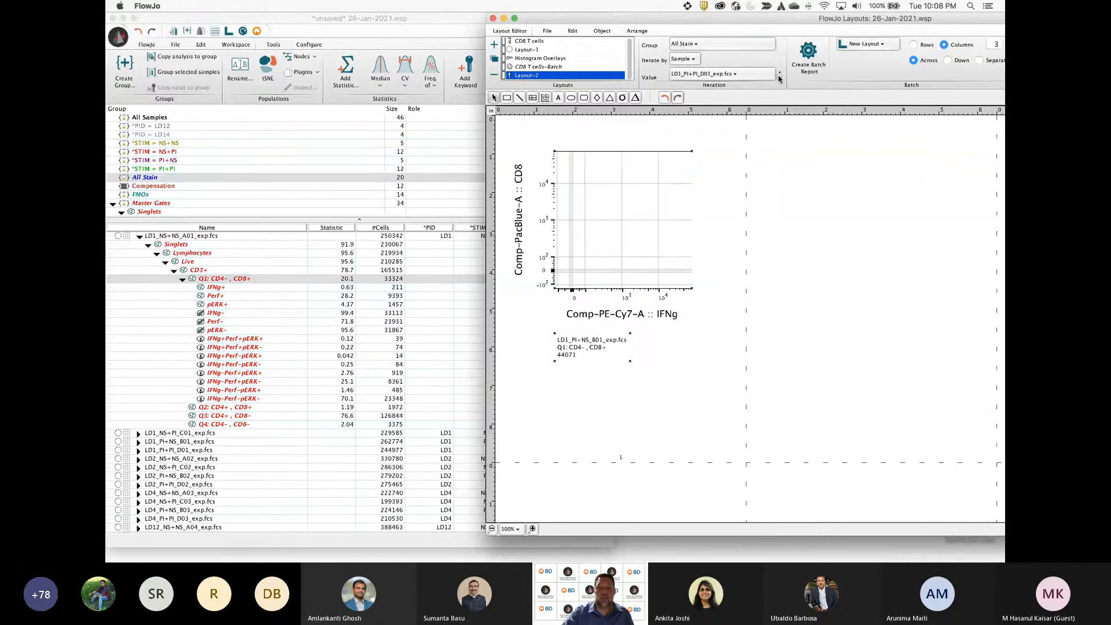
{"action": "left_click", "coordinate": [779, 80]}
{"action": "left_click", "coordinate": [779, 79]}
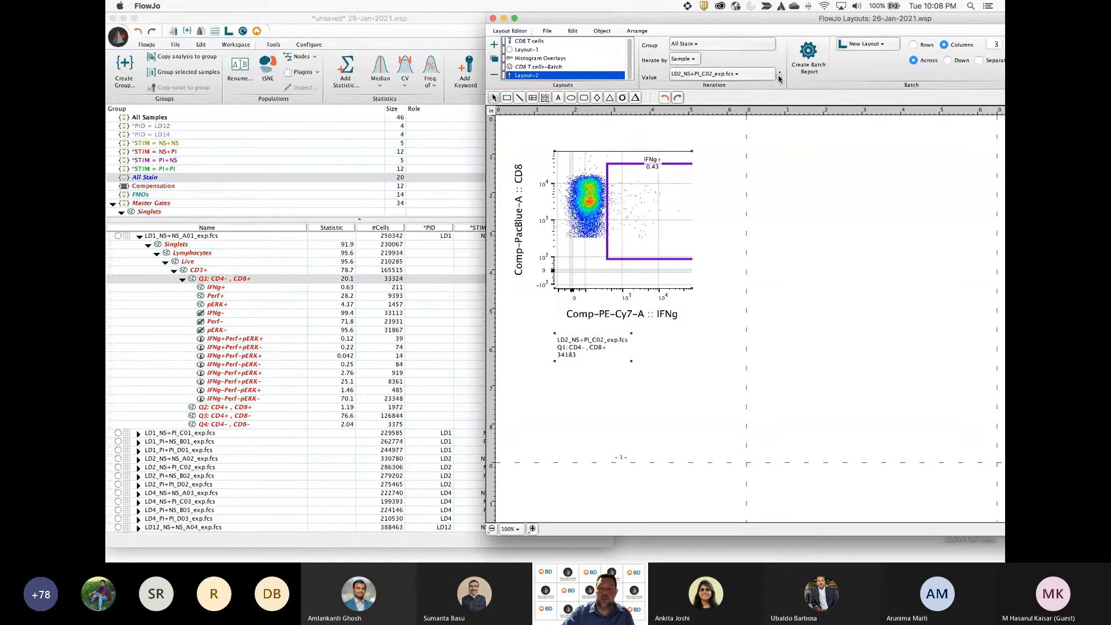
Adjust the IFNg+ gate slightly in the original graph of the LD2_NS+PI_C02_exp.fcs plot and close the graph
{"action": "right_click", "coordinate": [644, 215]}
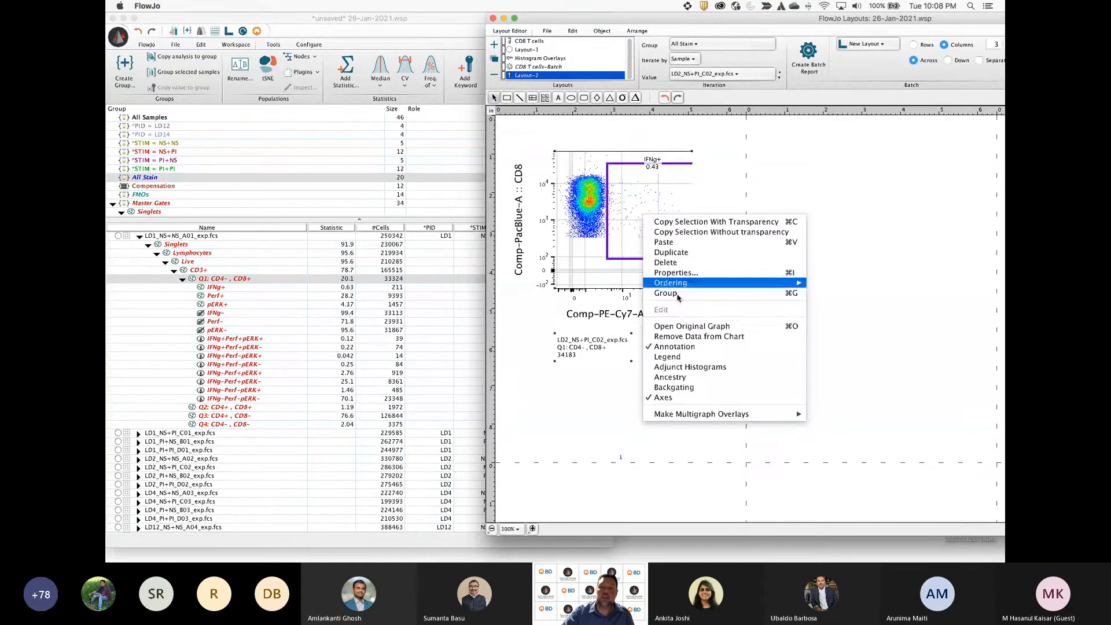
{"action": "left_click", "coordinate": [678, 327]}
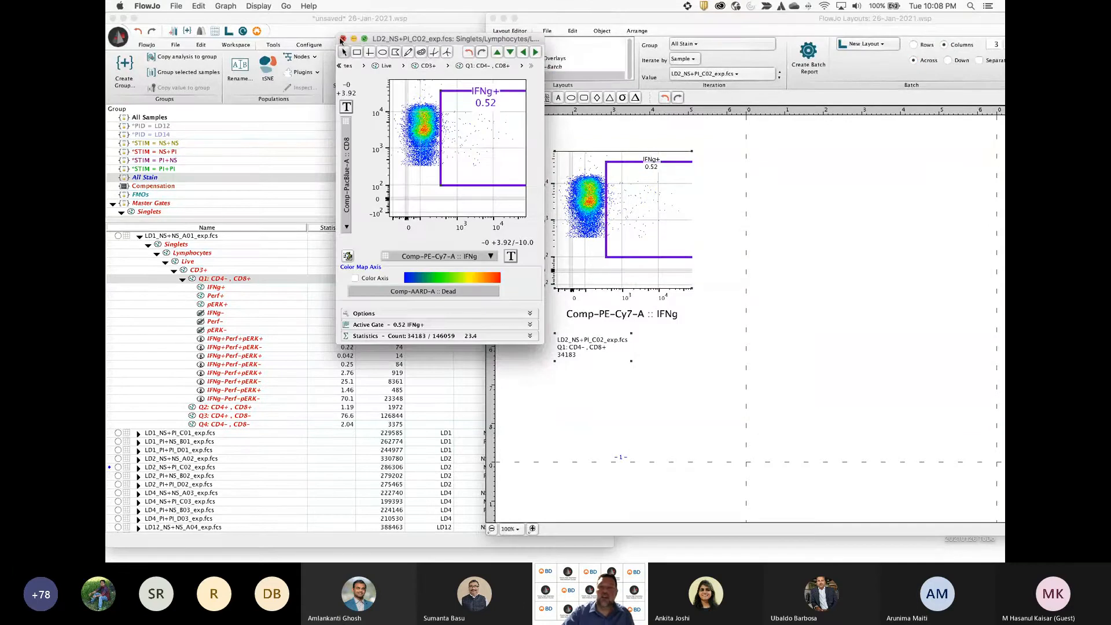
{"action": "left_click", "coordinate": [343, 38]}
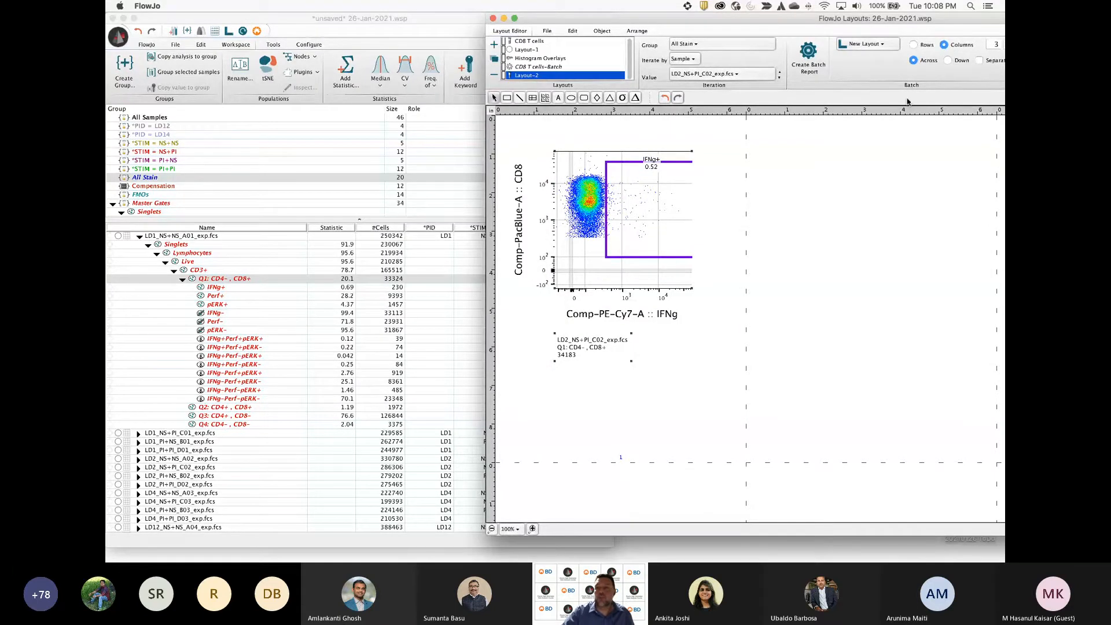
Create a batch report of the plot for all samples, keeping New Layout as the output
{"action": "left_click", "coordinate": [858, 48]}
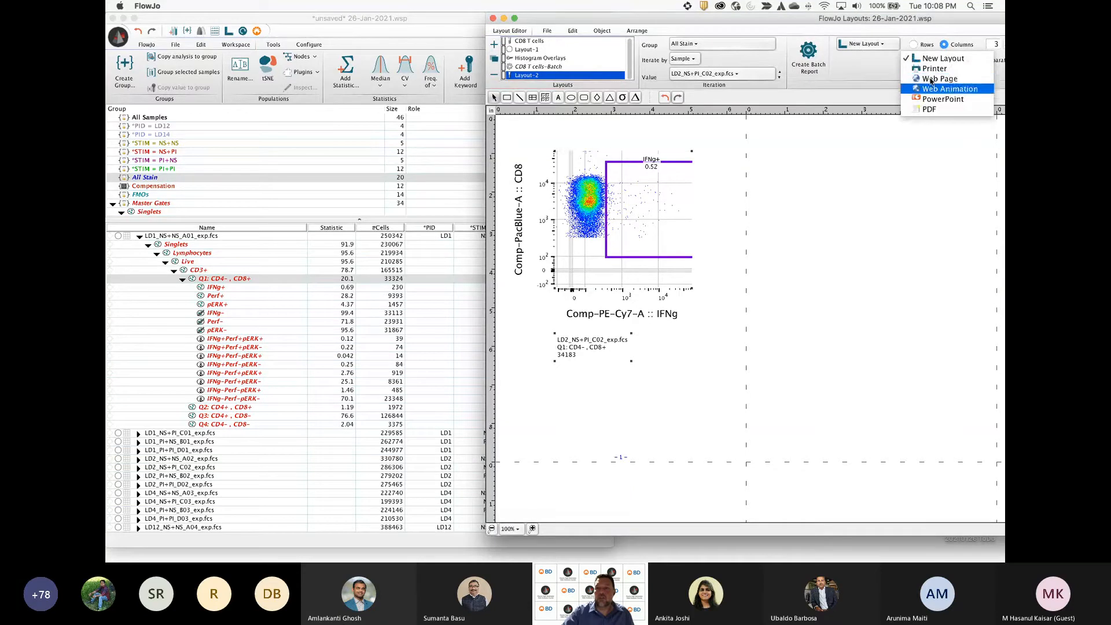
{"action": "left_click", "coordinate": [861, 47]}
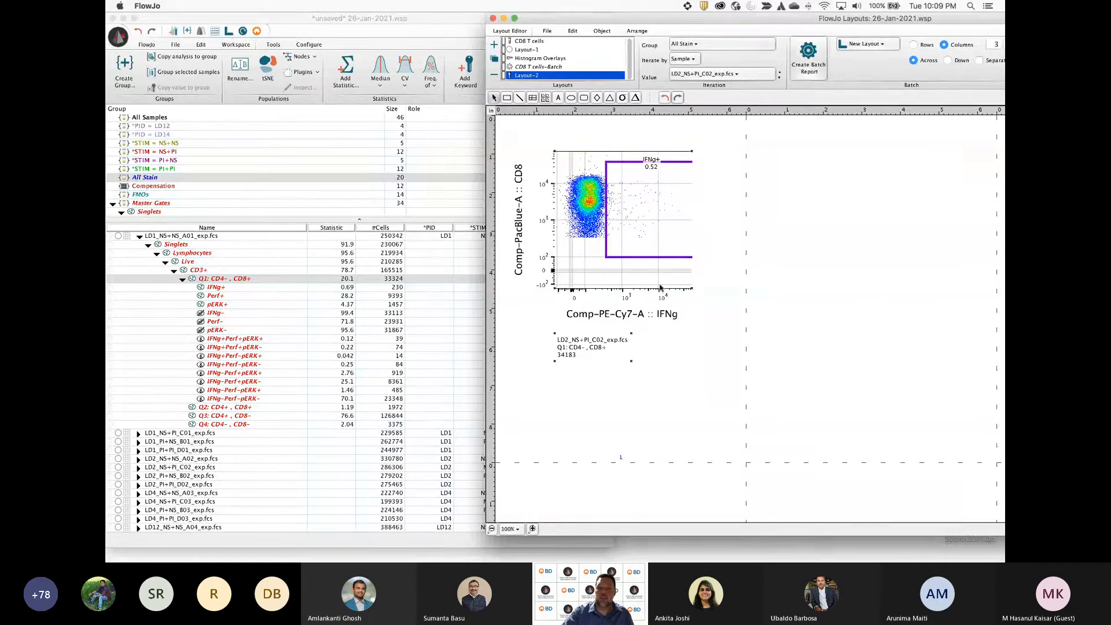
{"action": "left_click", "coordinate": [809, 57]}
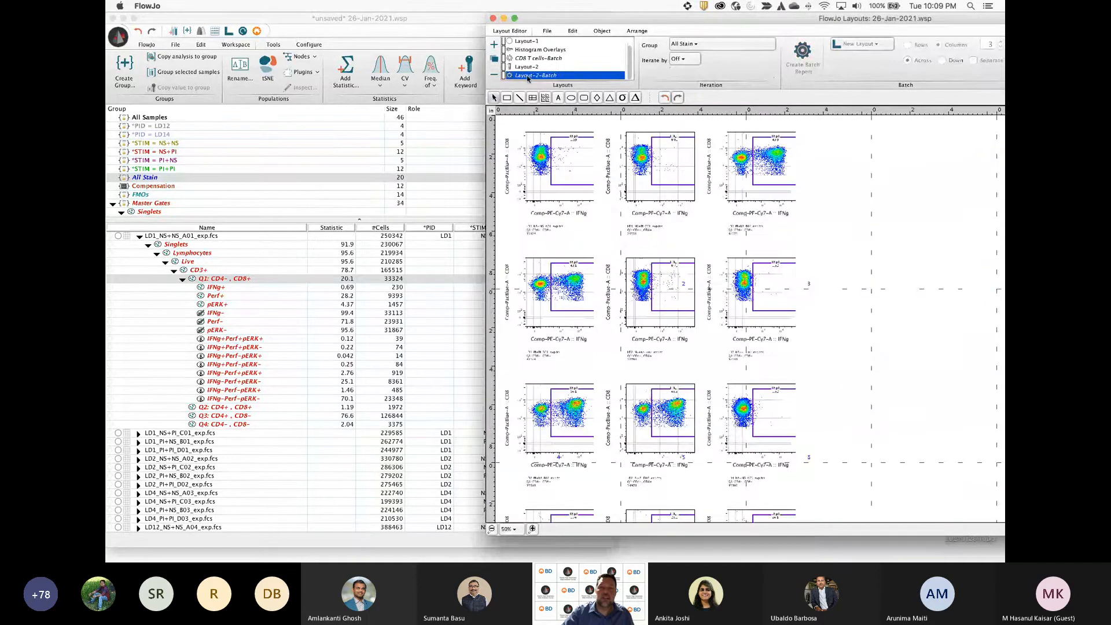
Check which image formats are available for exporting the batch layout, without exporting
{"action": "left_click", "coordinate": [547, 33]}
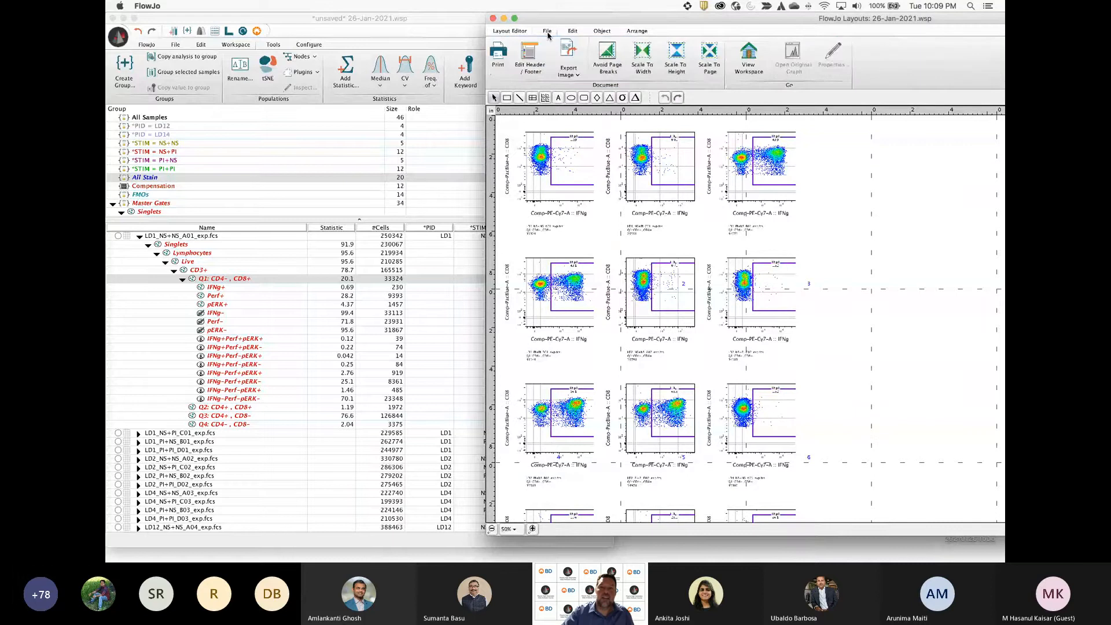
{"action": "left_click", "coordinate": [576, 74]}
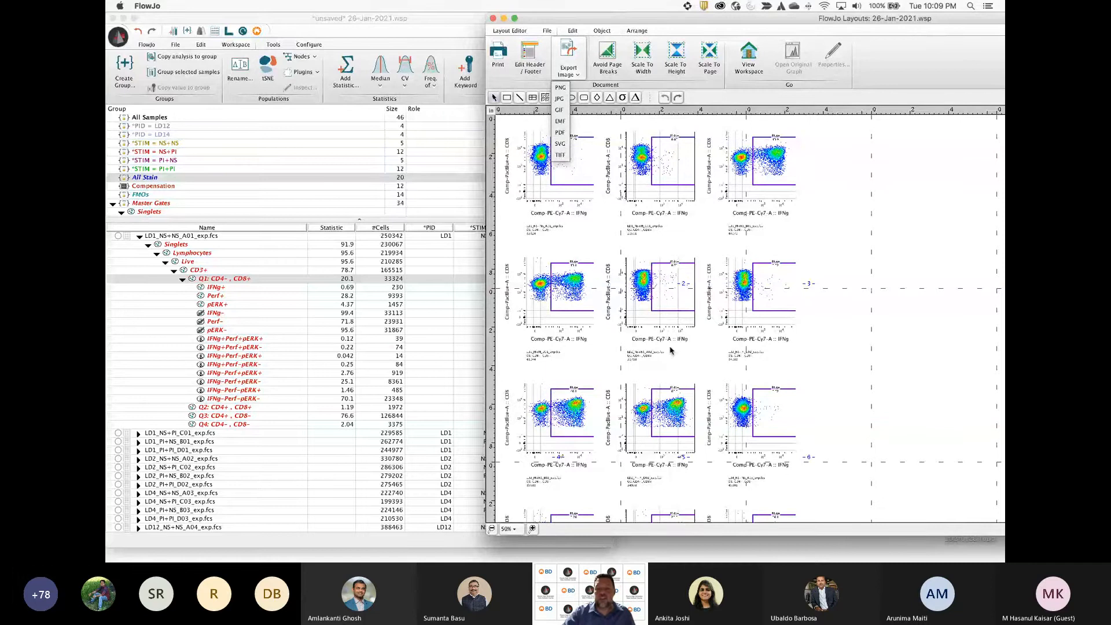
{"action": "left_click", "coordinate": [870, 268]}
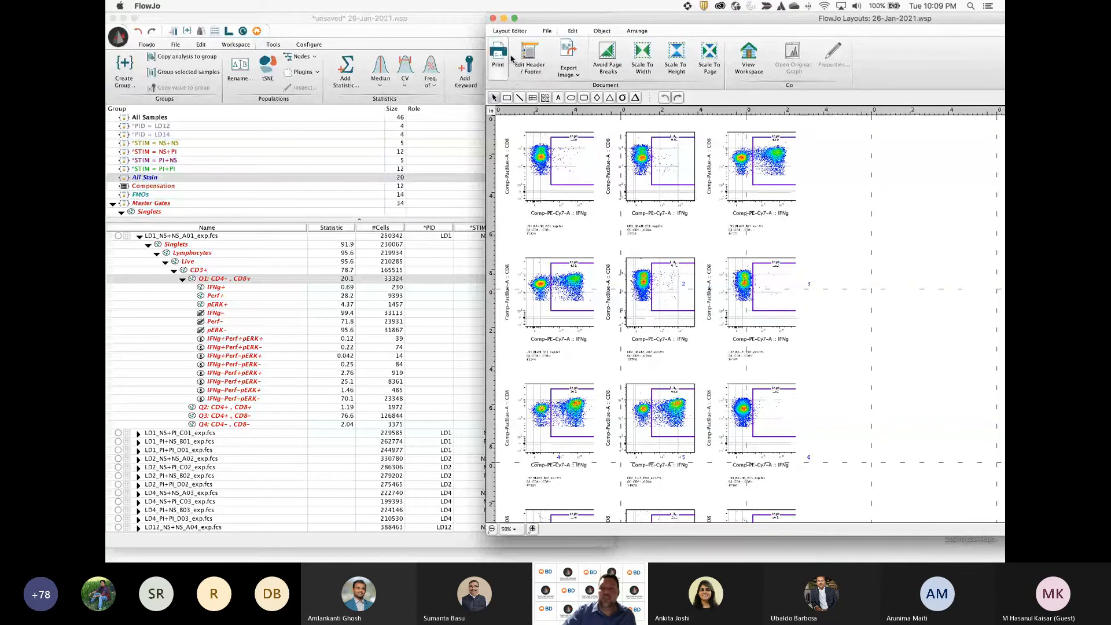
Look through the CD8 T cells and Histogram Overlays layouts and close the layout editor
{"action": "left_click", "coordinate": [517, 31]}
{"action": "left_click", "coordinate": [521, 42]}
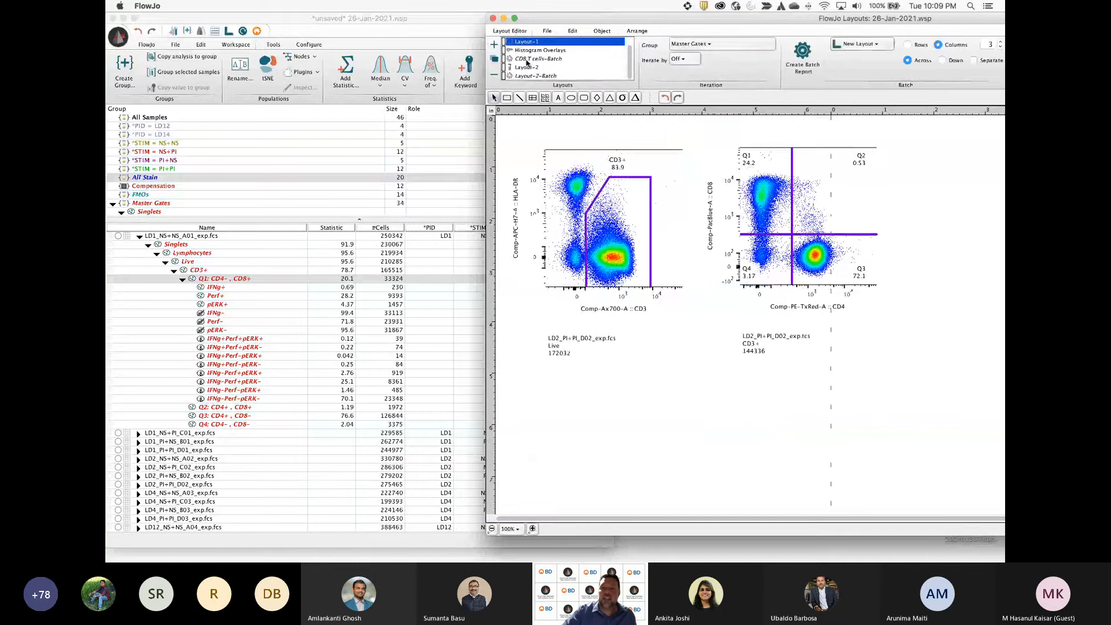
{"action": "scroll", "coordinate": [522, 45], "scroll_direction": "up", "scroll_amount": 1}
{"action": "left_click", "coordinate": [526, 43]}
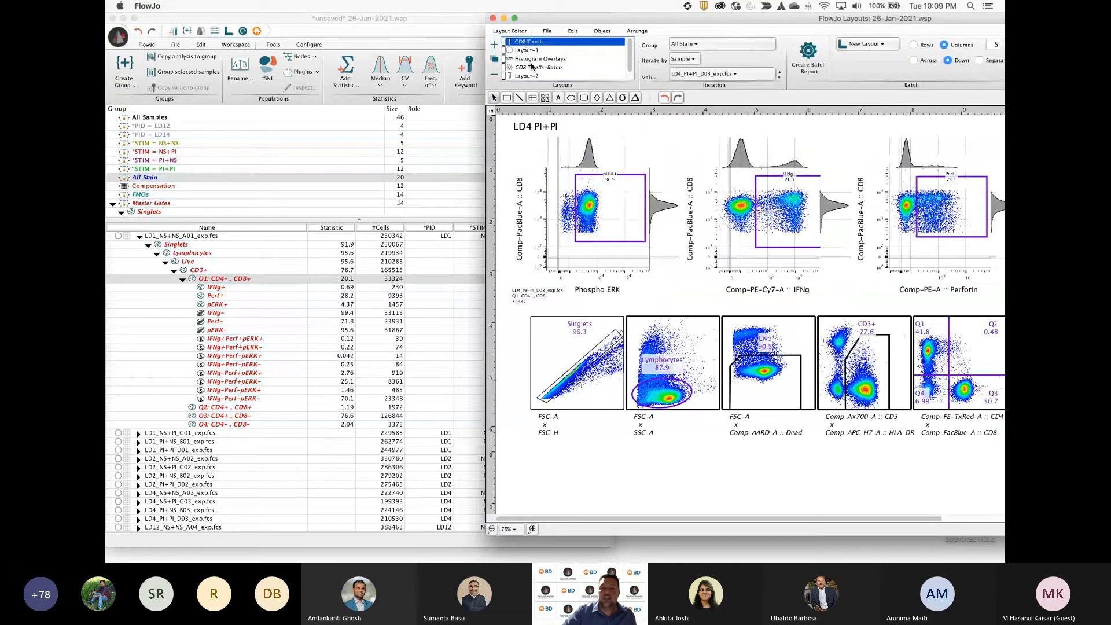
{"action": "left_click", "coordinate": [535, 59]}
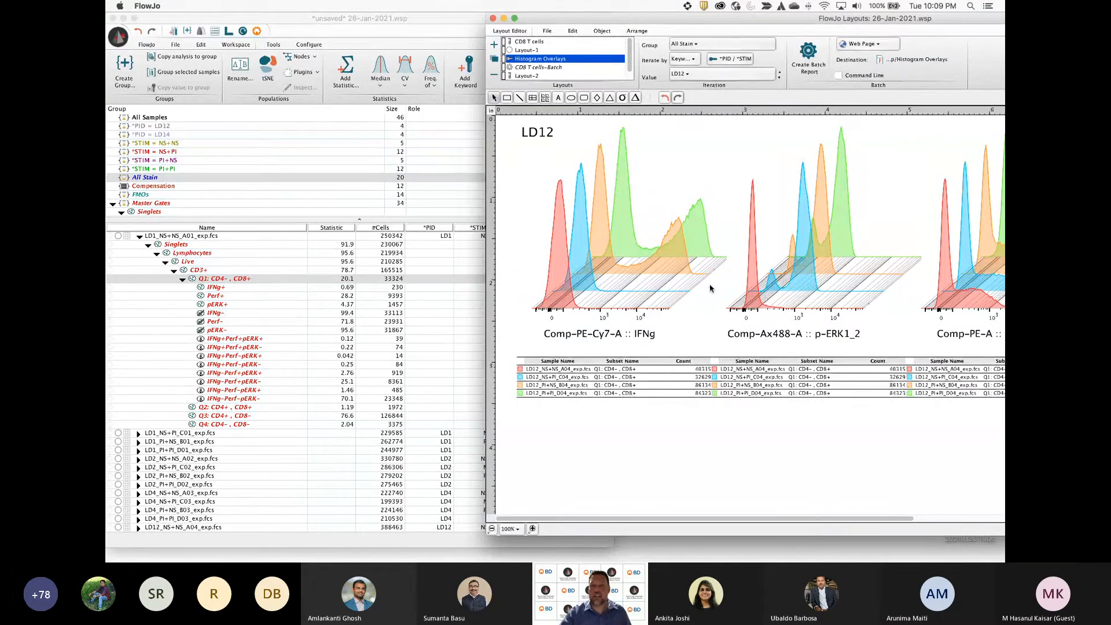
{"action": "left_click_drag", "start_coordinate": [576, 22], "coordinate": [489, 22]}
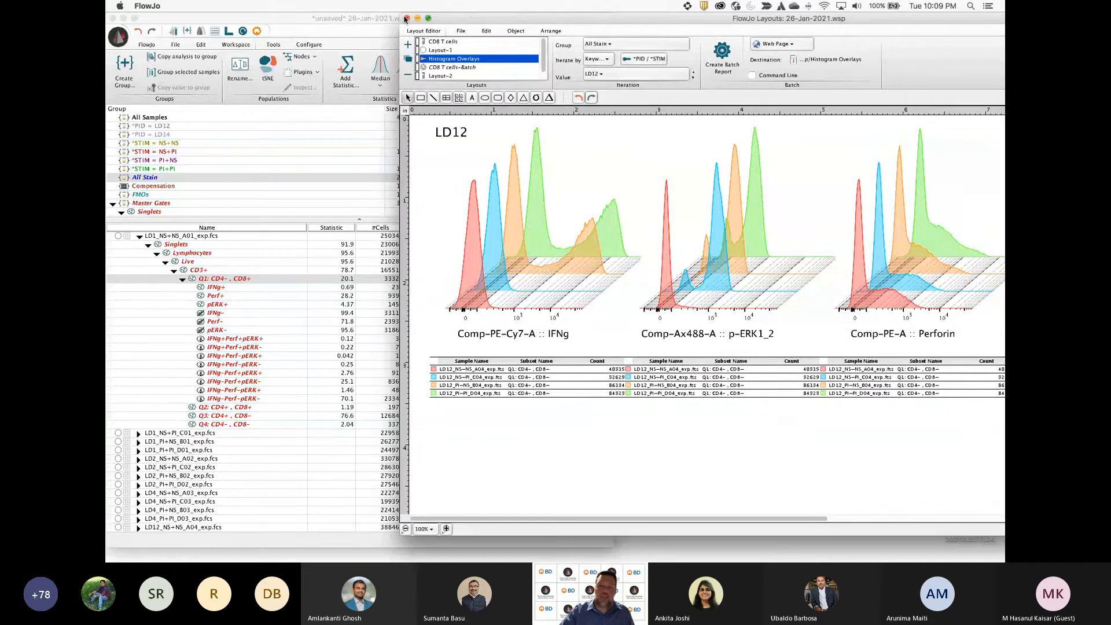
{"action": "left_click", "coordinate": [406, 18]}
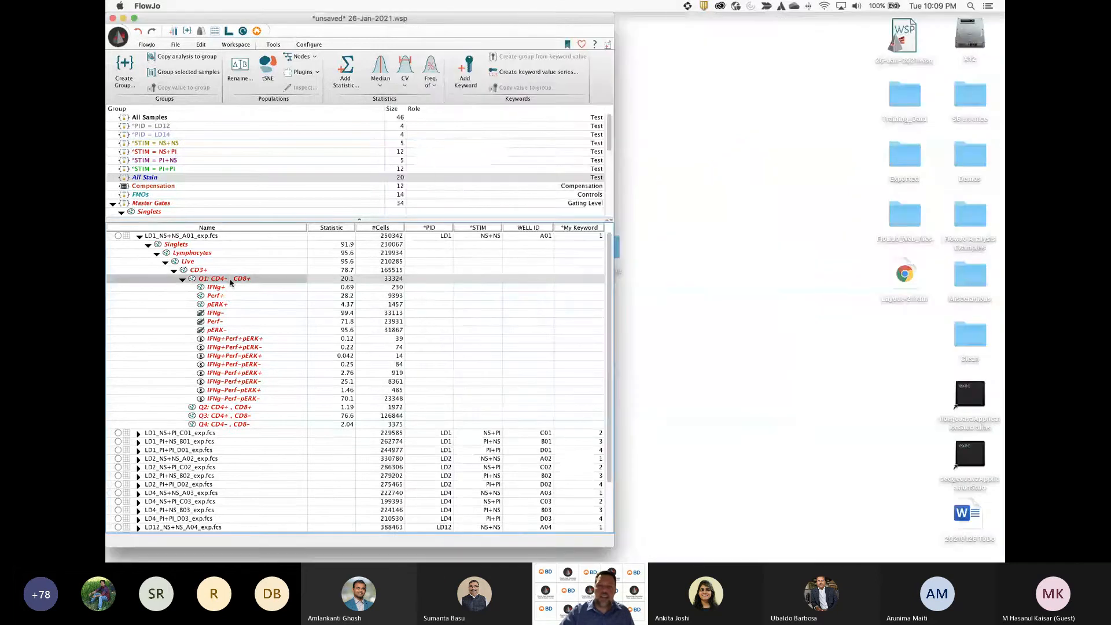
Add Median statistics for Comp-Ax488-A :: p-ERK1_2 and Comp-PE-A :: Perforin to the Q1: CD4-, CD8+ population of LD1_NS+NS_A01_exp.fcs
{"action": "left_click", "coordinate": [350, 72]}
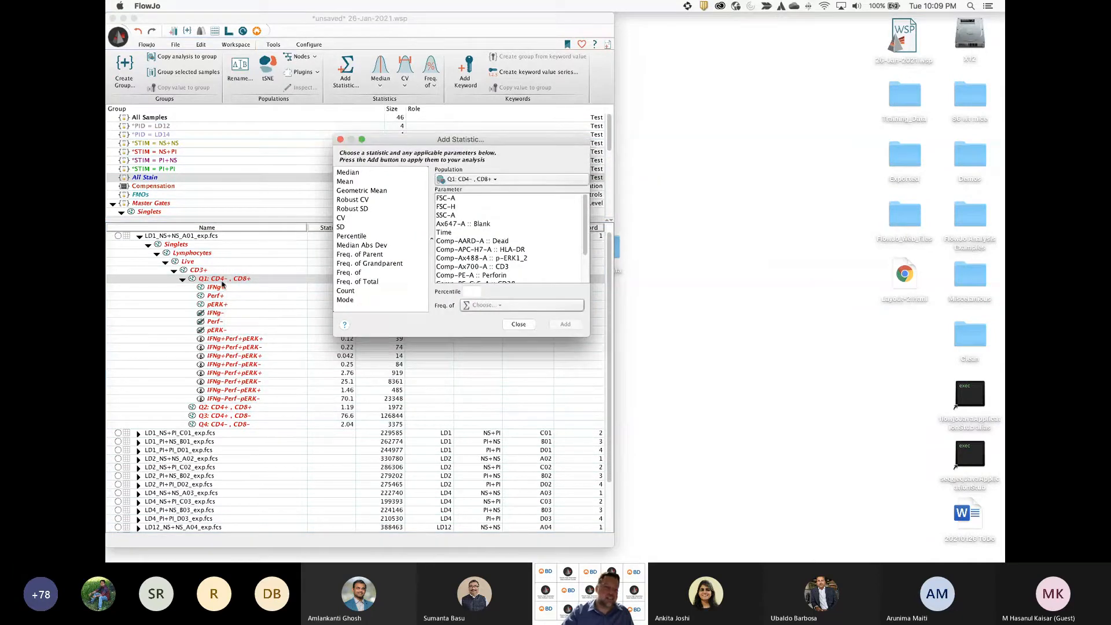
{"action": "left_click", "coordinate": [354, 174]}
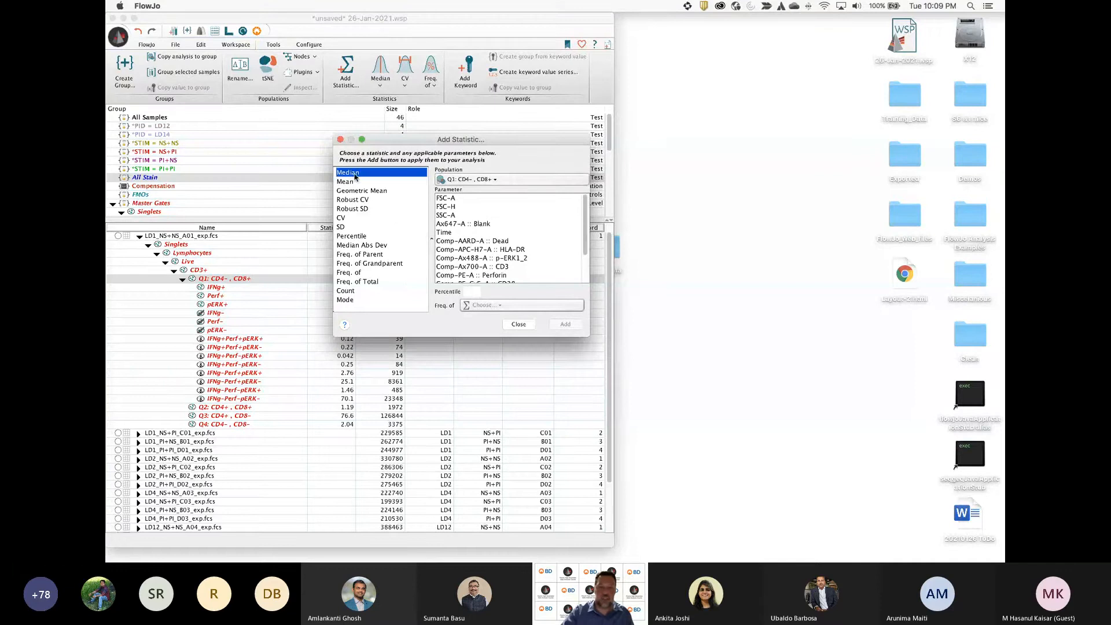
{"action": "left_click", "coordinate": [507, 258]}
{"action": "scroll", "coordinate": [520, 272], "scroll_direction": "down", "scroll_amount": 2}
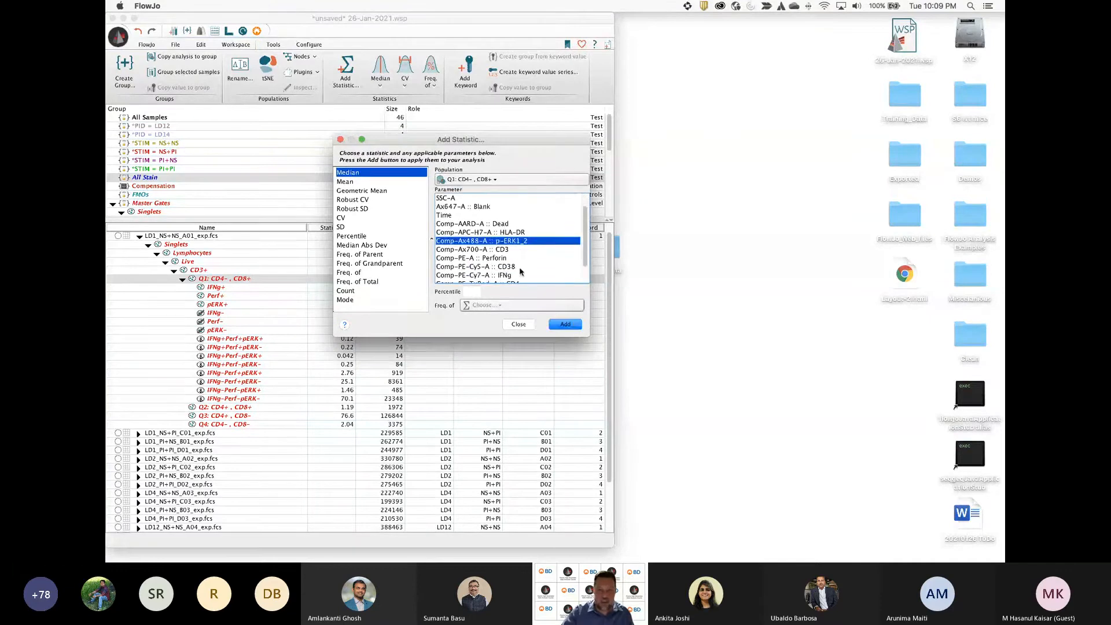
{"action": "left_click", "coordinate": [494, 258], "text": "super"}
{"action": "left_click", "coordinate": [566, 324]}
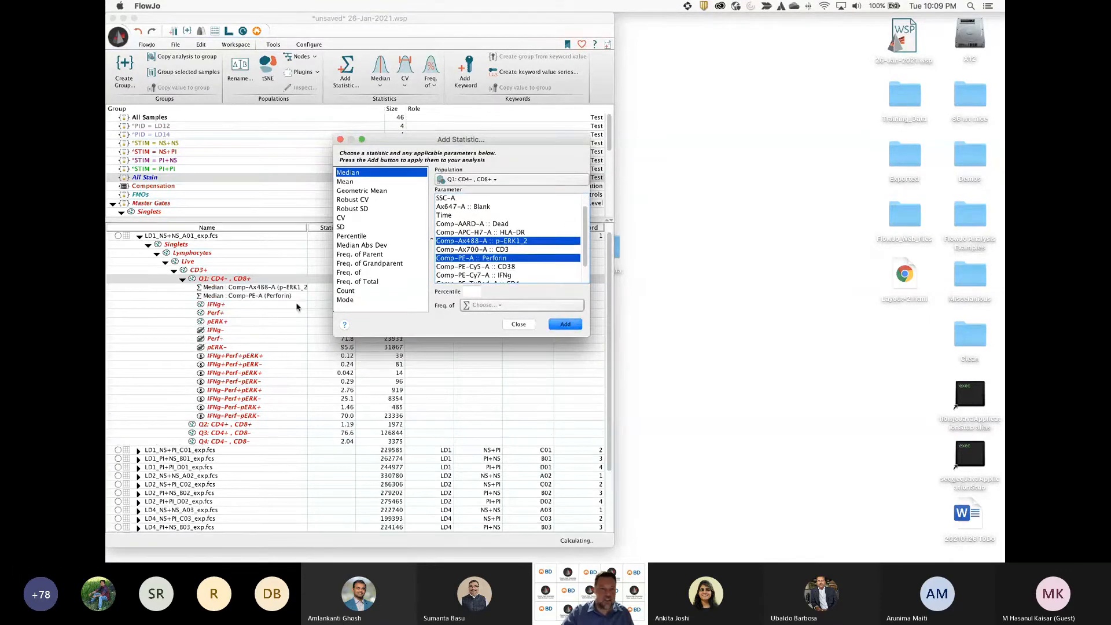
{"action": "left_click", "coordinate": [270, 296]}
{"action": "left_click", "coordinate": [270, 296]}
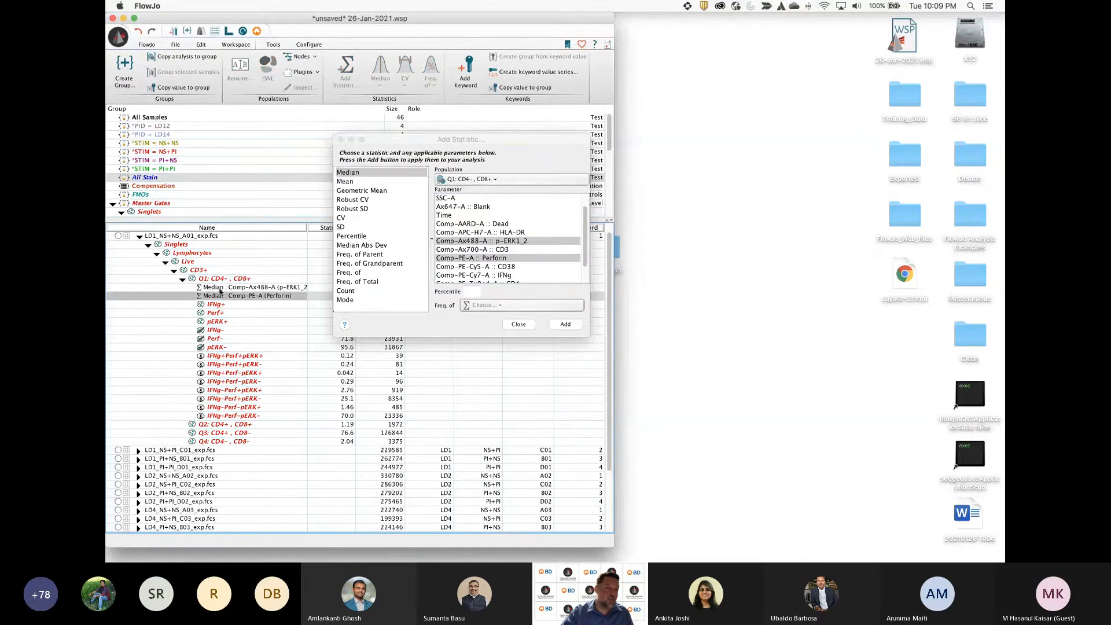
{"action": "left_click", "coordinate": [341, 139]}
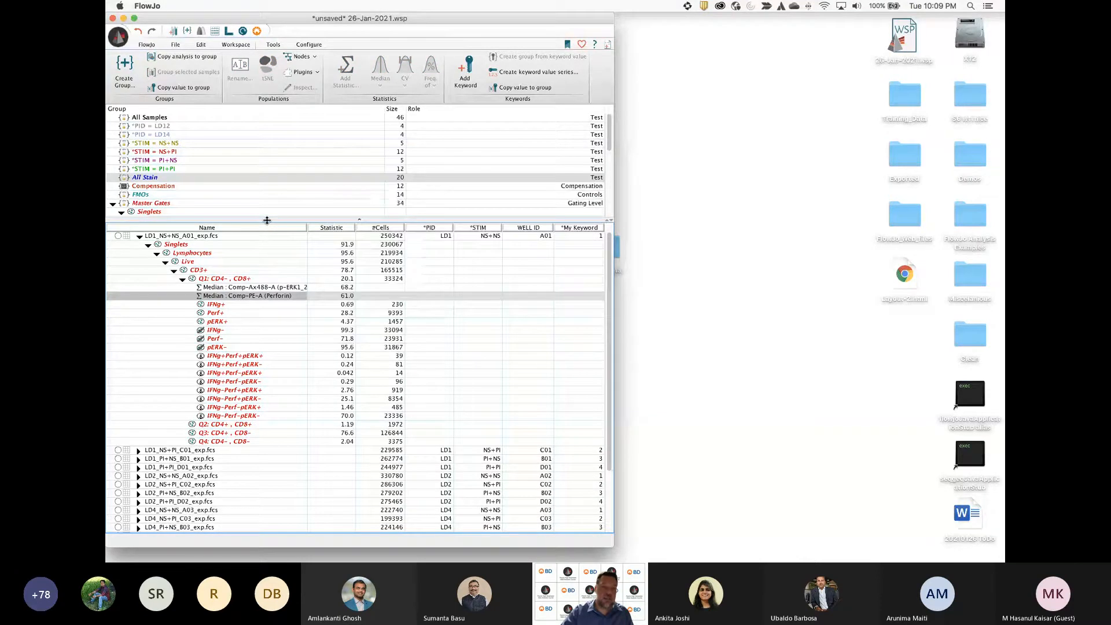
Copy both median statistics to the Q1: CD4-, CD8+ population in the Master Gates group so every sample receives them
{"action": "left_click_drag", "start_coordinate": [267, 220], "coordinate": [267, 287]}
{"action": "left_click", "coordinate": [234, 355], "text": "shift"}
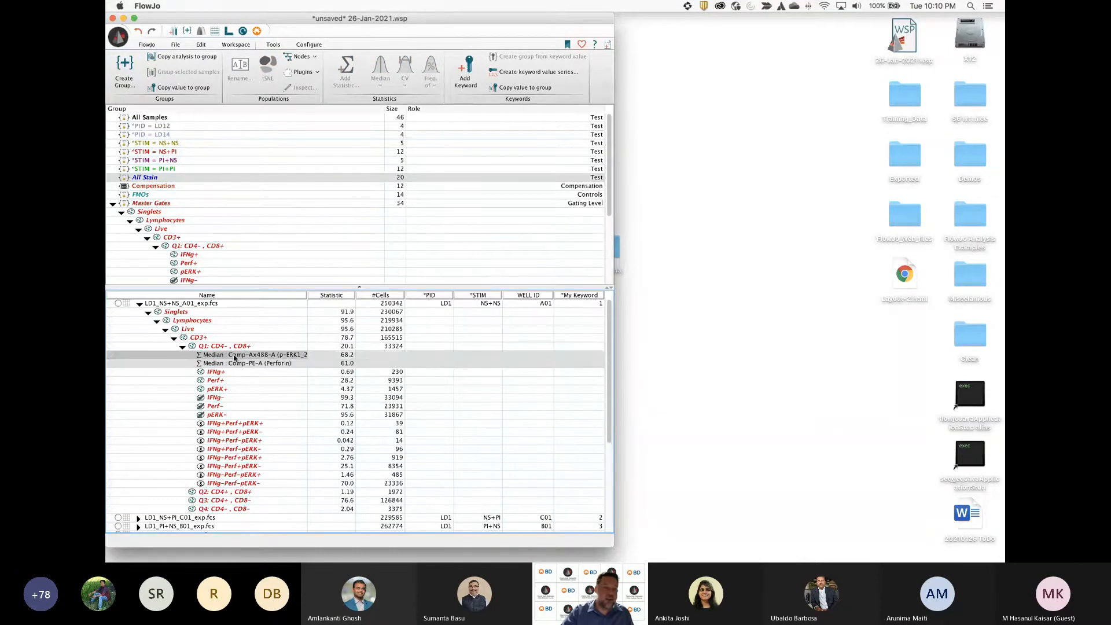
{"action": "left_click_drag", "start_coordinate": [235, 357], "coordinate": [242, 250]}
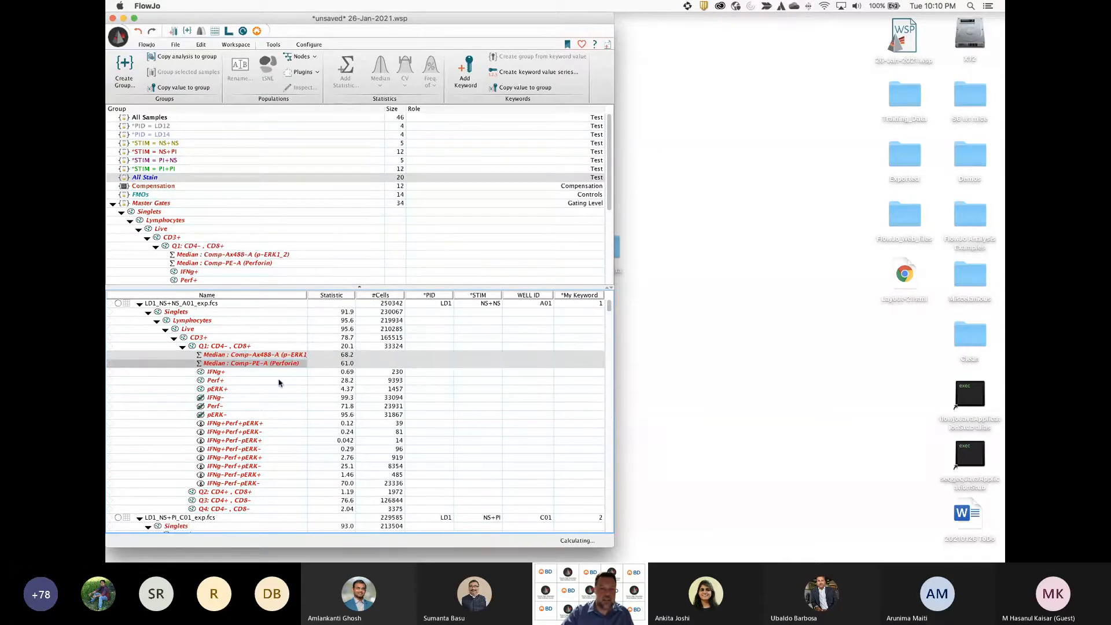
{"action": "scroll", "coordinate": [238, 369], "scroll_direction": "down", "scroll_amount": 5}
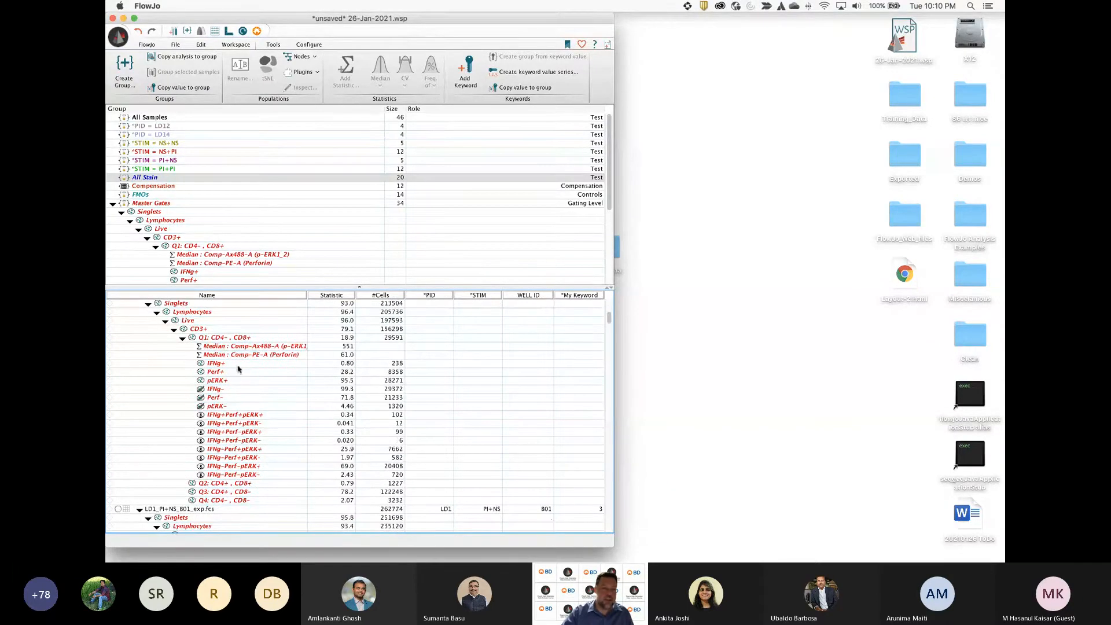
{"action": "scroll", "coordinate": [266, 448], "scroll_direction": "up", "scroll_amount": 3}
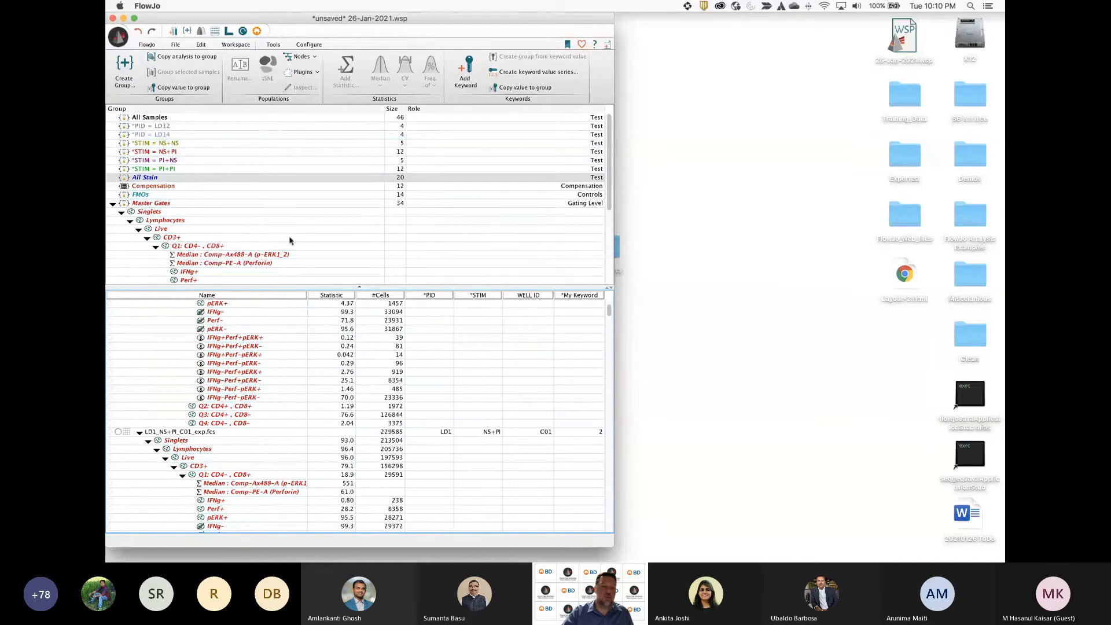
Place the p-ERK1_2 median of LD1_NS+PI_C01_exp.fcs below the legend tables in the Histogram Overlays layout and delete it again
{"action": "left_click", "coordinate": [229, 31]}
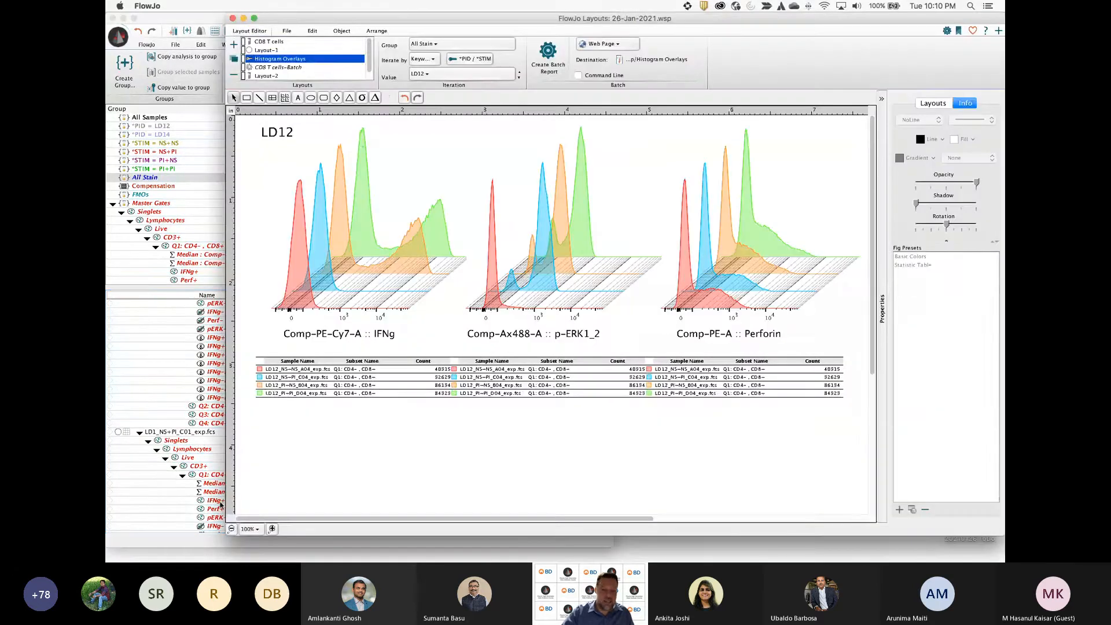
{"action": "left_click_drag", "start_coordinate": [214, 483], "coordinate": [397, 430]}
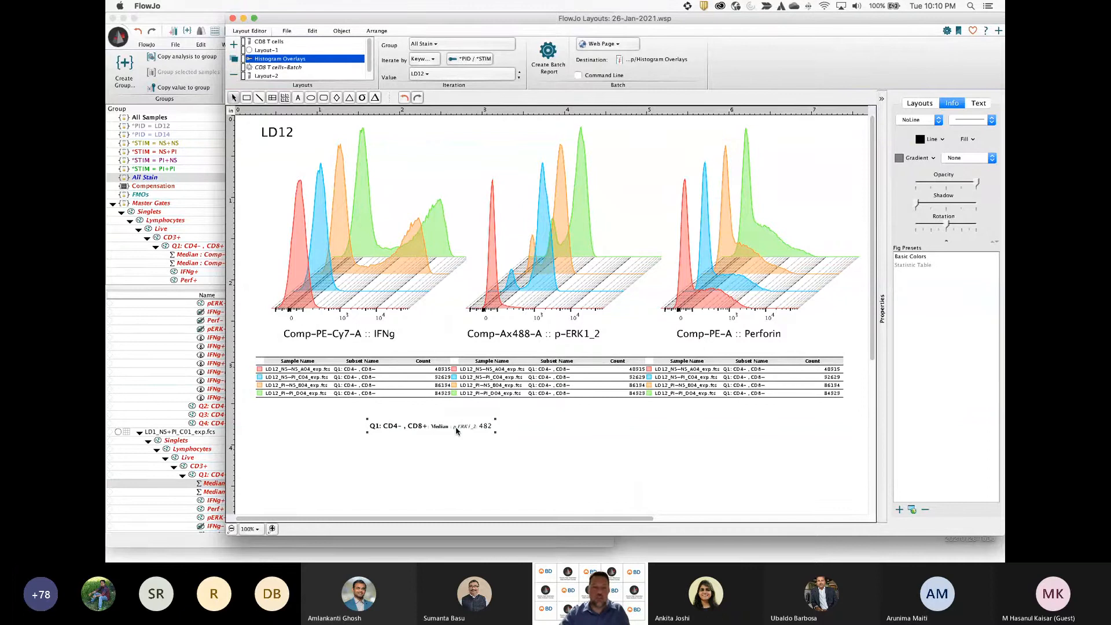
{"action": "mouse_move", "coordinate": [456, 429]}
{"action": "left_mouse_down"}
{"action": "mouse_move", "coordinate": [405, 242]}
{"action": "mouse_move", "coordinate": [403, 181]}
{"action": "mouse_move", "coordinate": [401, 377]}
{"action": "mouse_move", "coordinate": [455, 435]}
{"action": "left_mouse_up"}
{"action": "left_click", "coordinate": [401, 182]}
{"action": "key", "text": "Delete"}
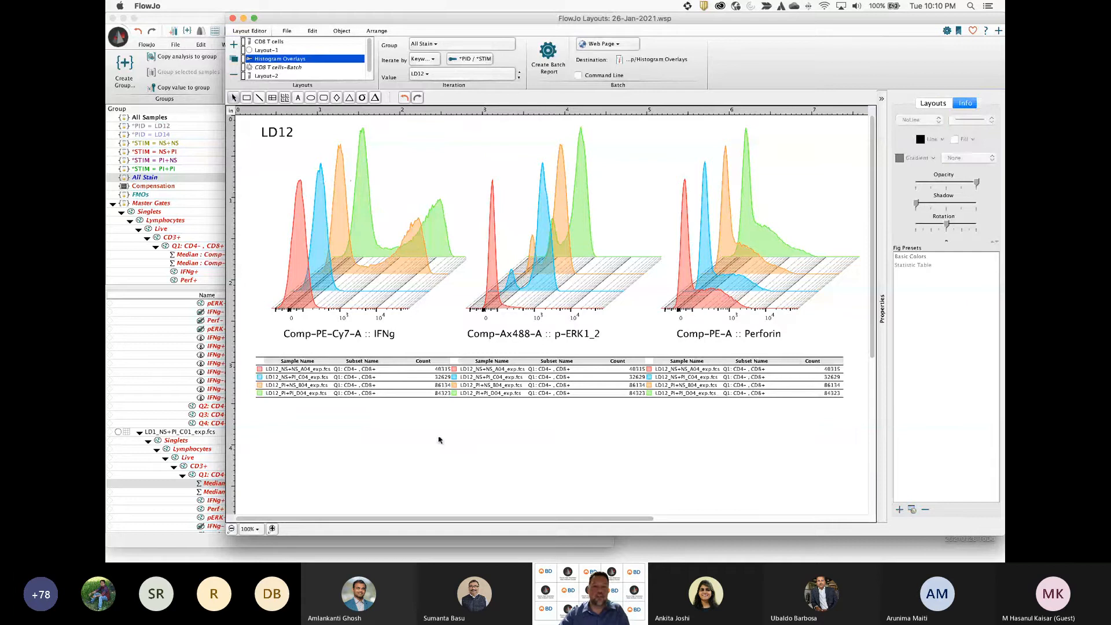
Check the image export formats offered for the CD8 T cells layout and close the layout editor without exporting
{"action": "left_click", "coordinate": [190, 449]}
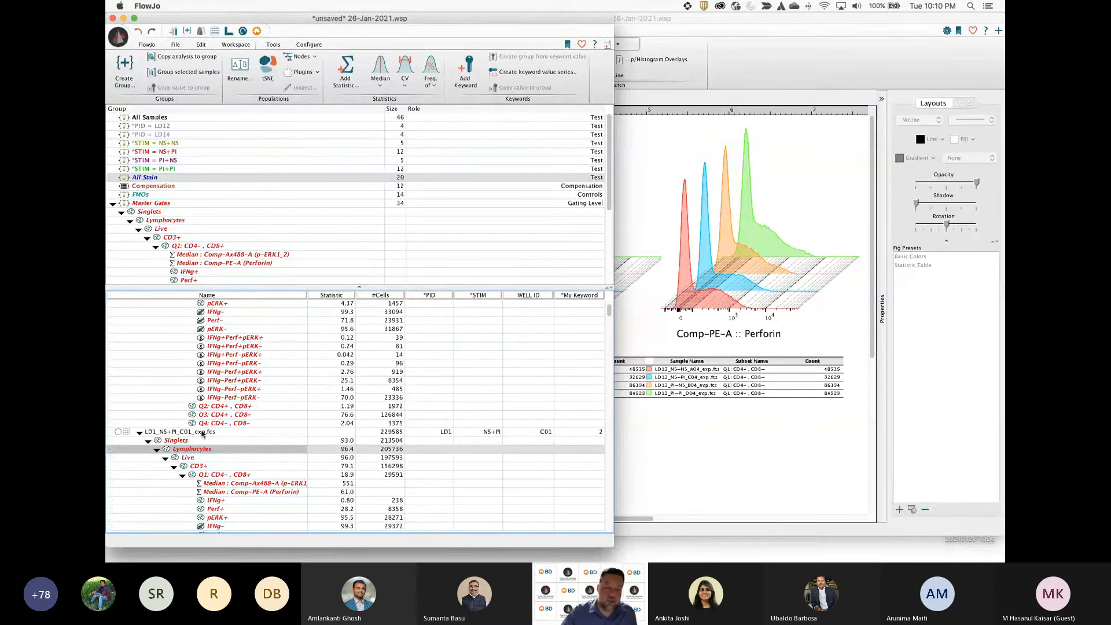
{"action": "scroll", "coordinate": [284, 432], "scroll_direction": "up", "scroll_amount": 5}
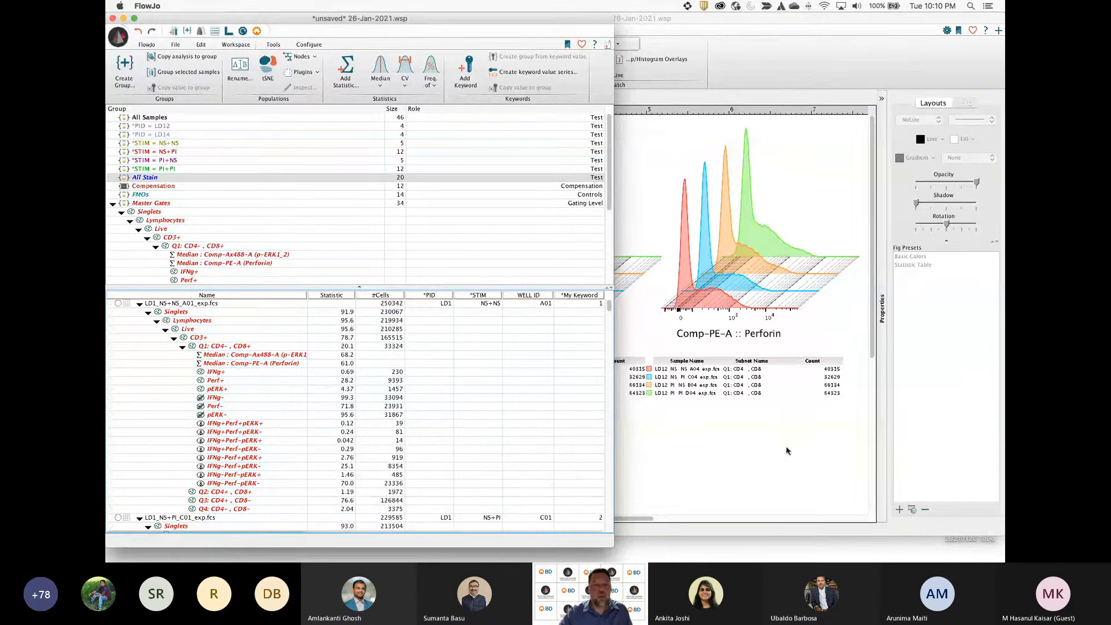
{"action": "left_click", "coordinate": [657, 153]}
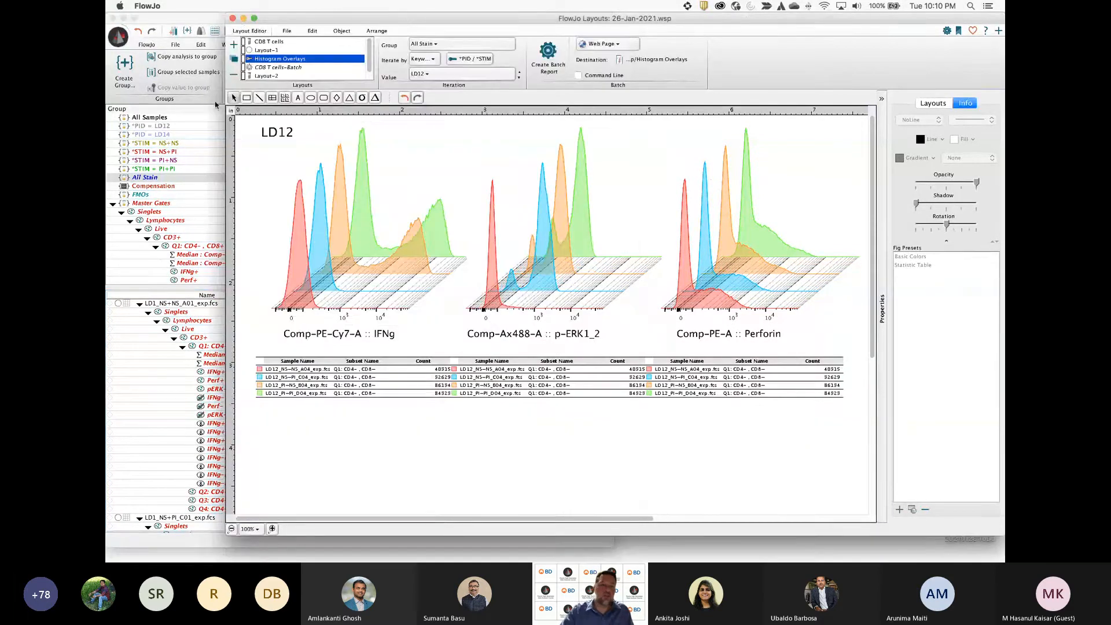
{"action": "left_click", "coordinate": [270, 43]}
{"action": "left_click", "coordinate": [286, 30]}
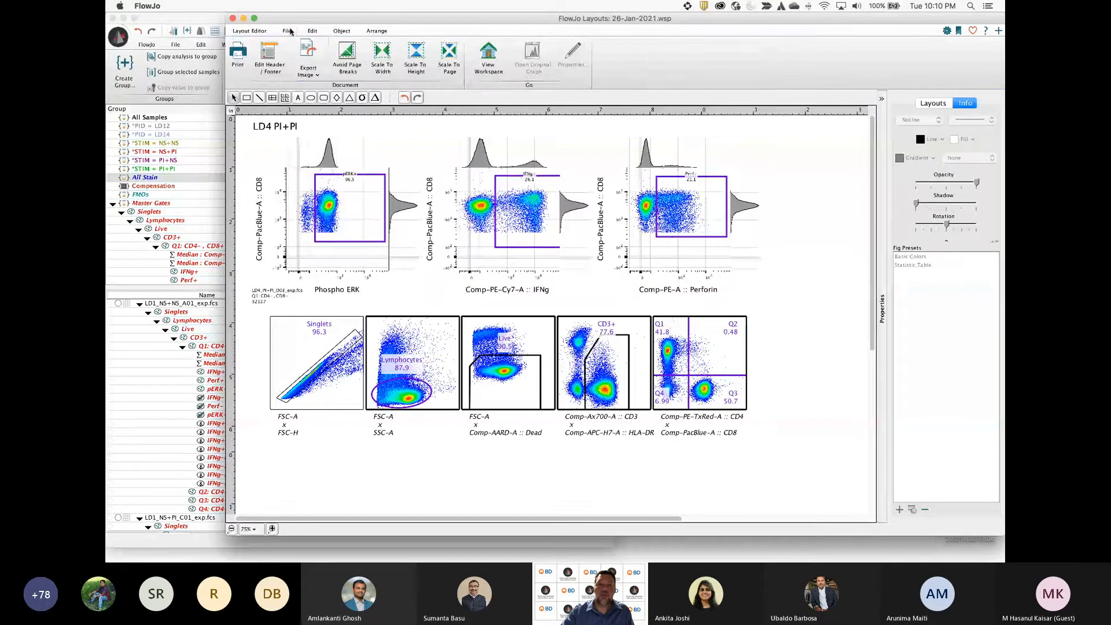
{"action": "left_click", "coordinate": [315, 70]}
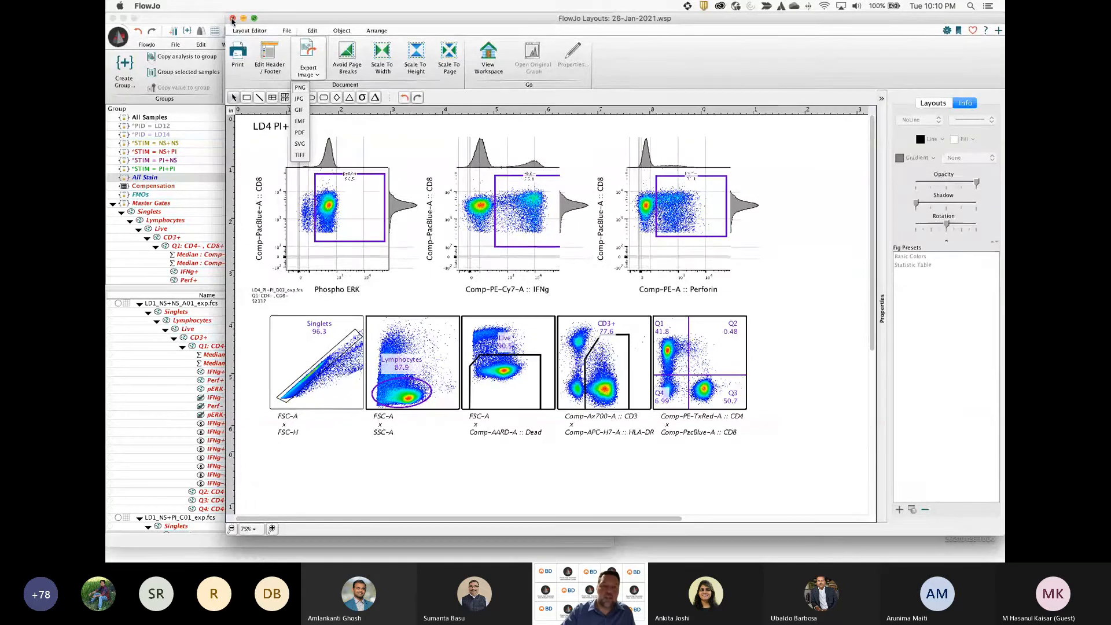
{"action": "left_click", "coordinate": [232, 18]}
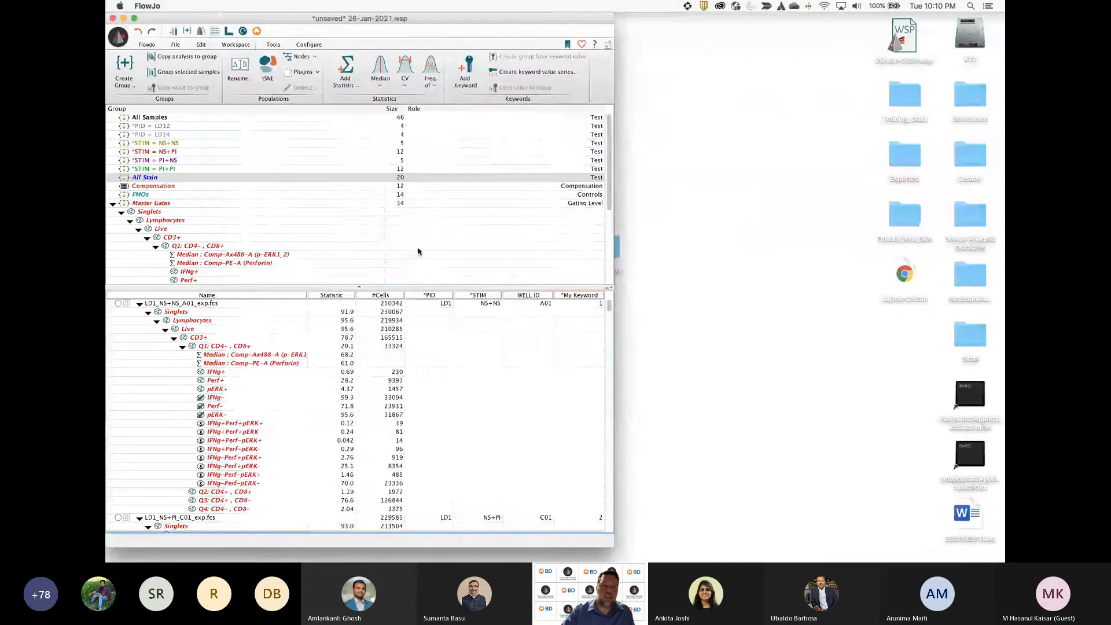
{"action": "left_click", "coordinate": [177, 312]}
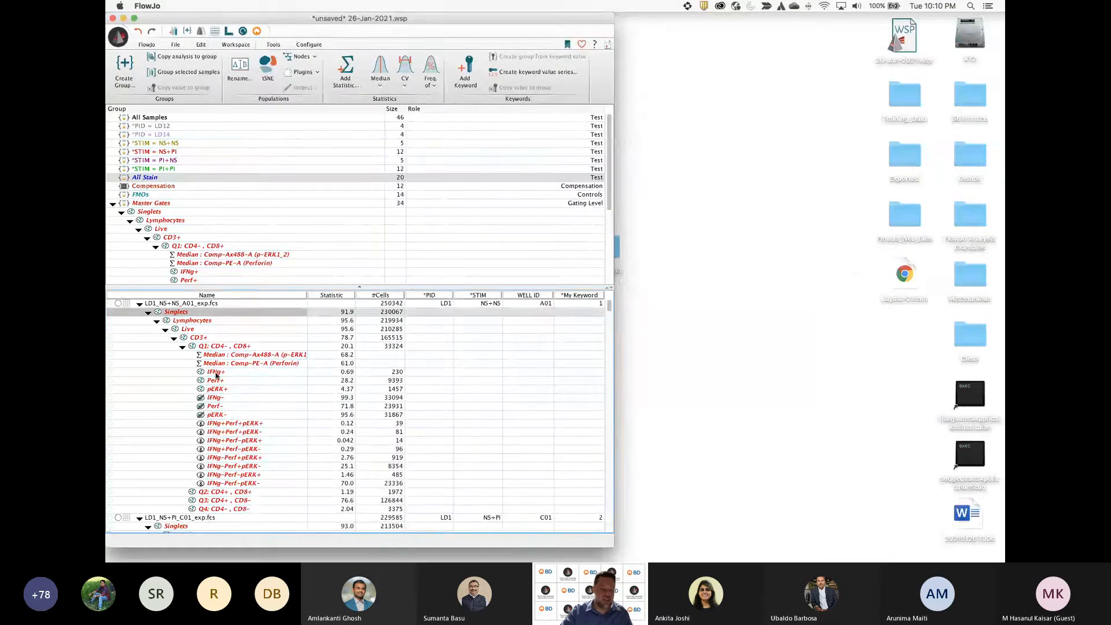
{"action": "left_click", "coordinate": [236, 509], "text": "shift"}
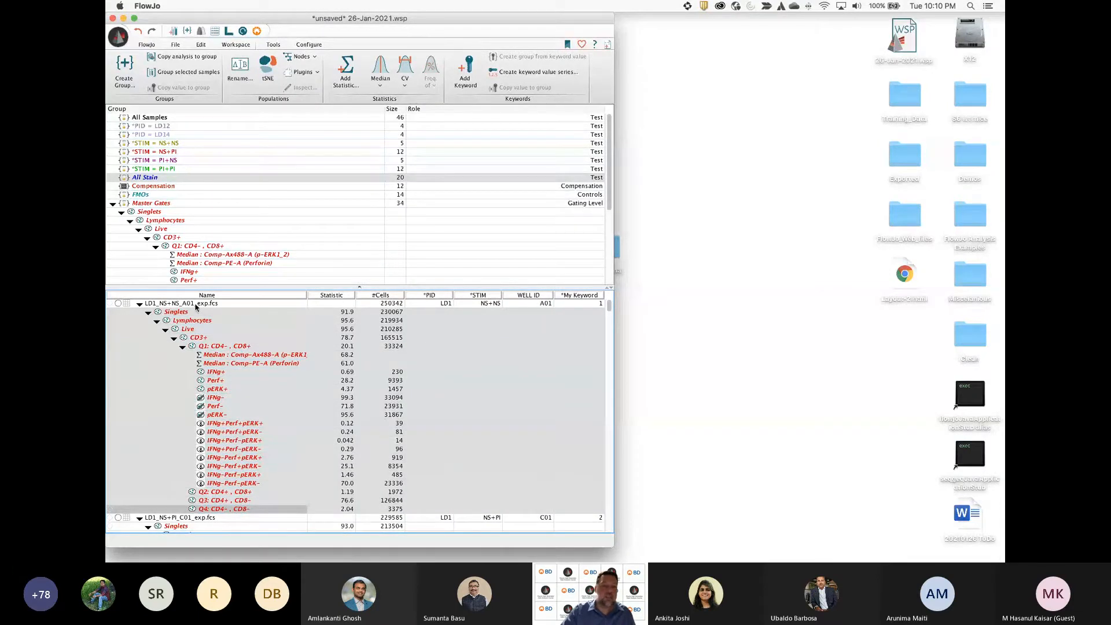
{"action": "left_click", "coordinate": [195, 305]}
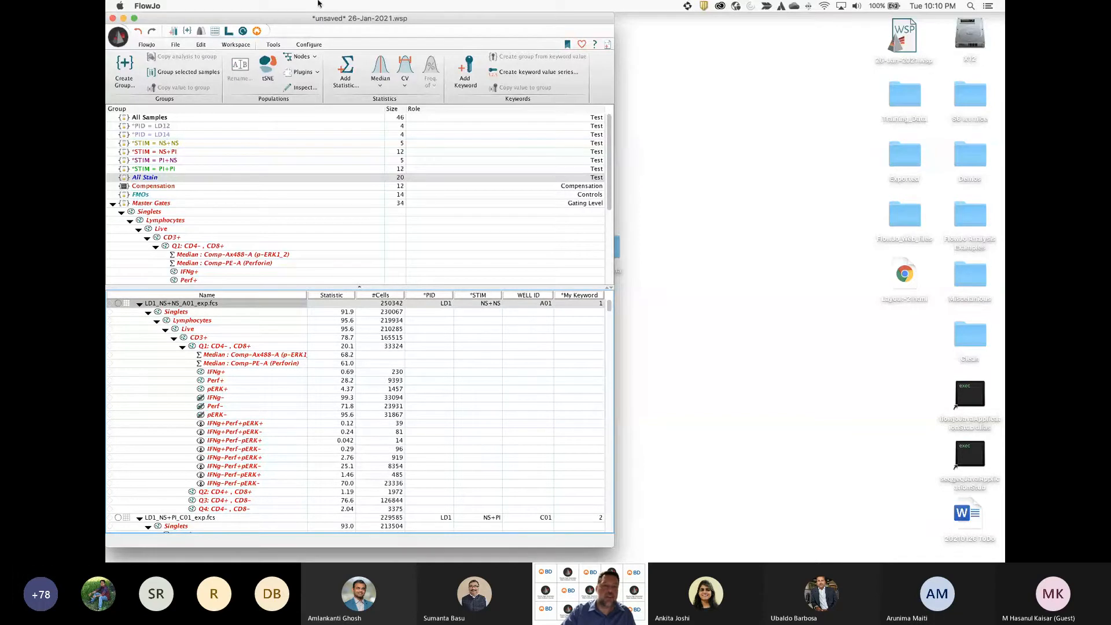
Open the table editor, enlarge its window and place it beside the sample tree
{"action": "left_click", "coordinate": [214, 32]}
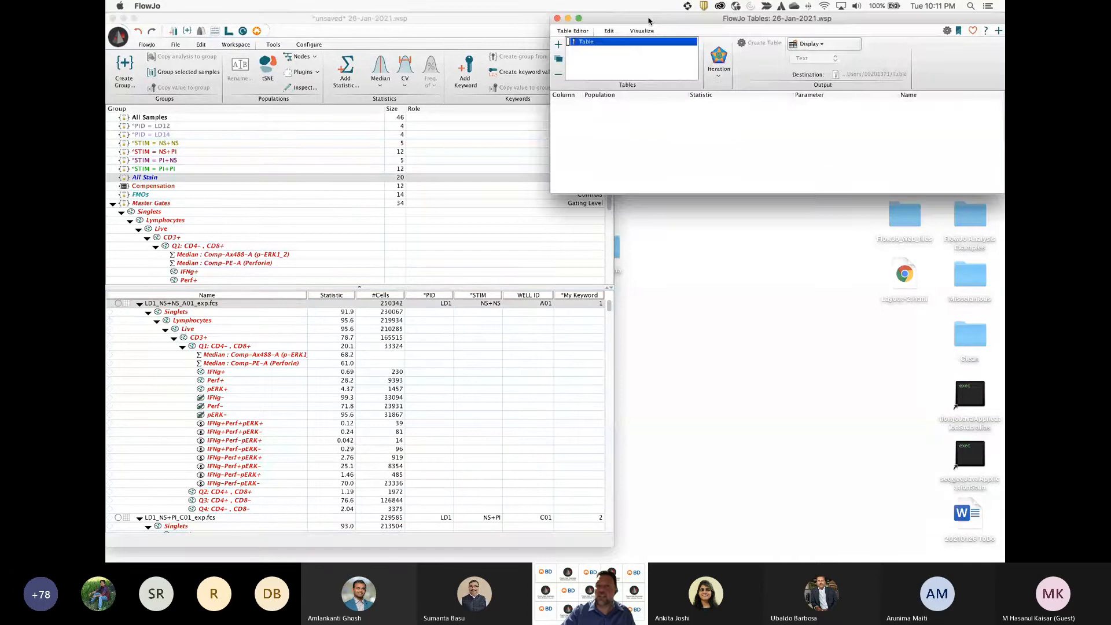
{"action": "left_click_drag", "start_coordinate": [648, 21], "coordinate": [483, 21]}
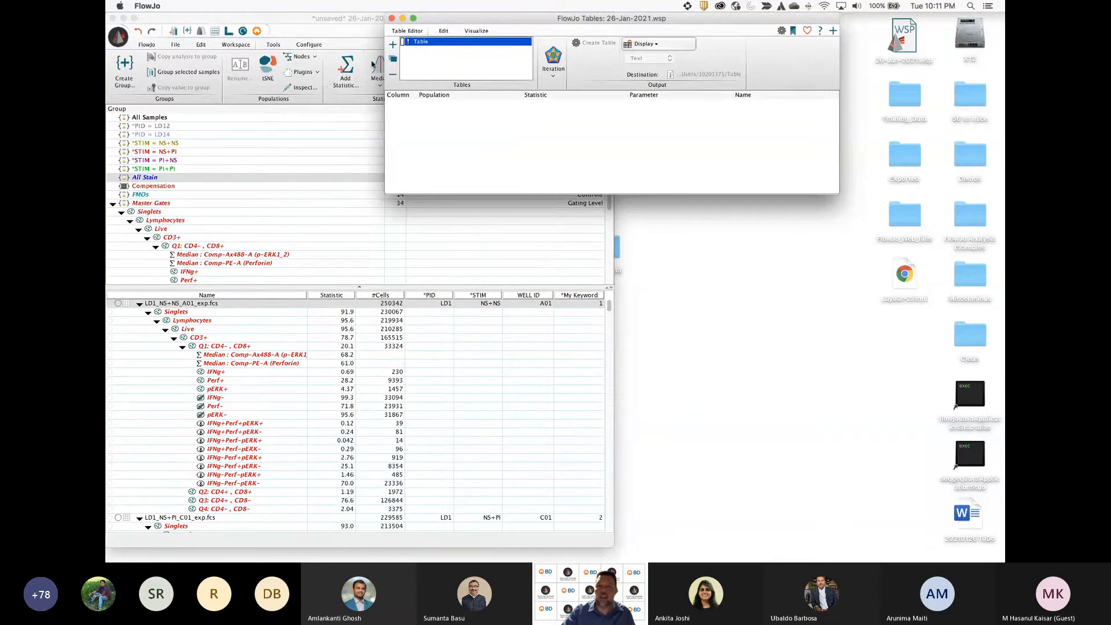
{"action": "left_click_drag", "start_coordinate": [839, 193], "coordinate": [920, 379]}
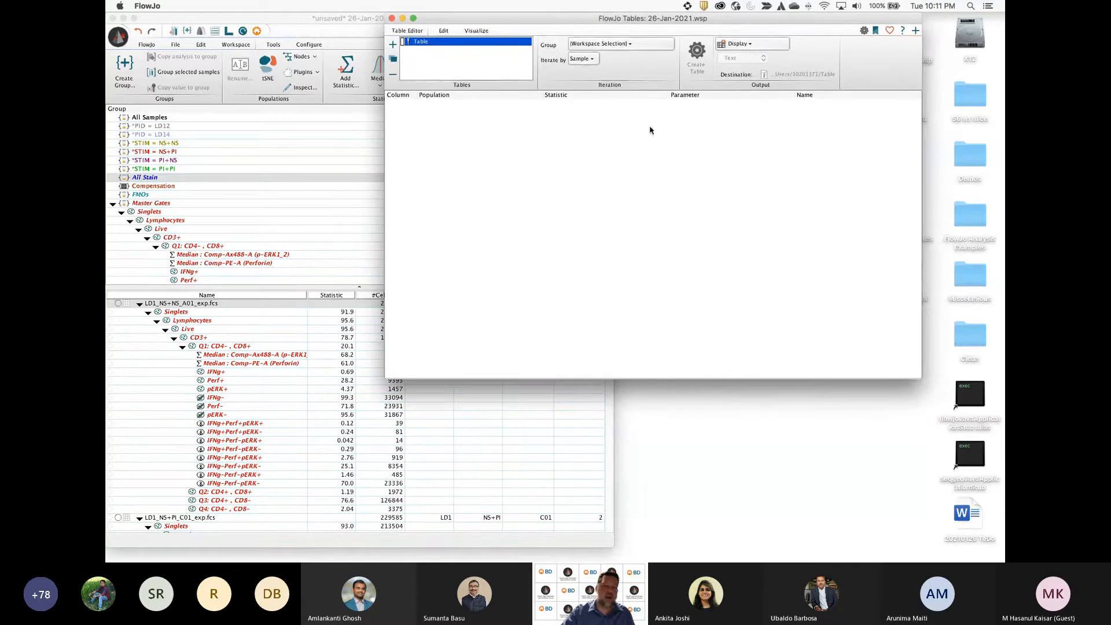
{"action": "left_click_drag", "start_coordinate": [595, 19], "coordinate": [649, 26]}
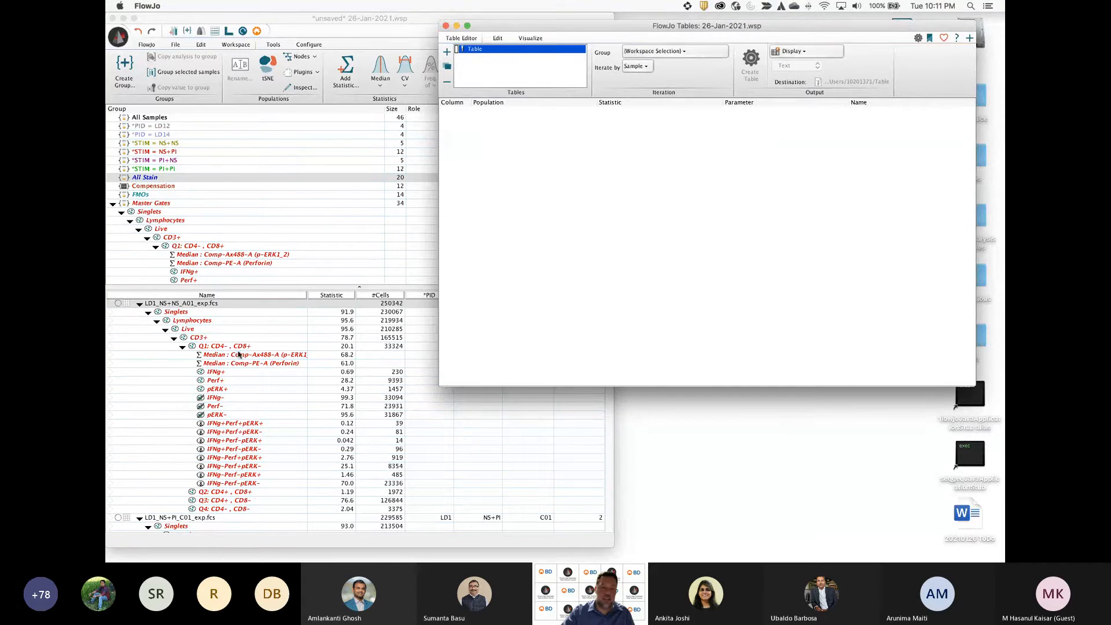
Add Live, CD3+, Q1: CD4-, CD8+, its p-ERK1_2 median, IFNg+, Perf+ and pERK+ from LD1_NS+NS_A01_exp.fcs to the table
{"action": "left_click", "coordinate": [197, 333]}
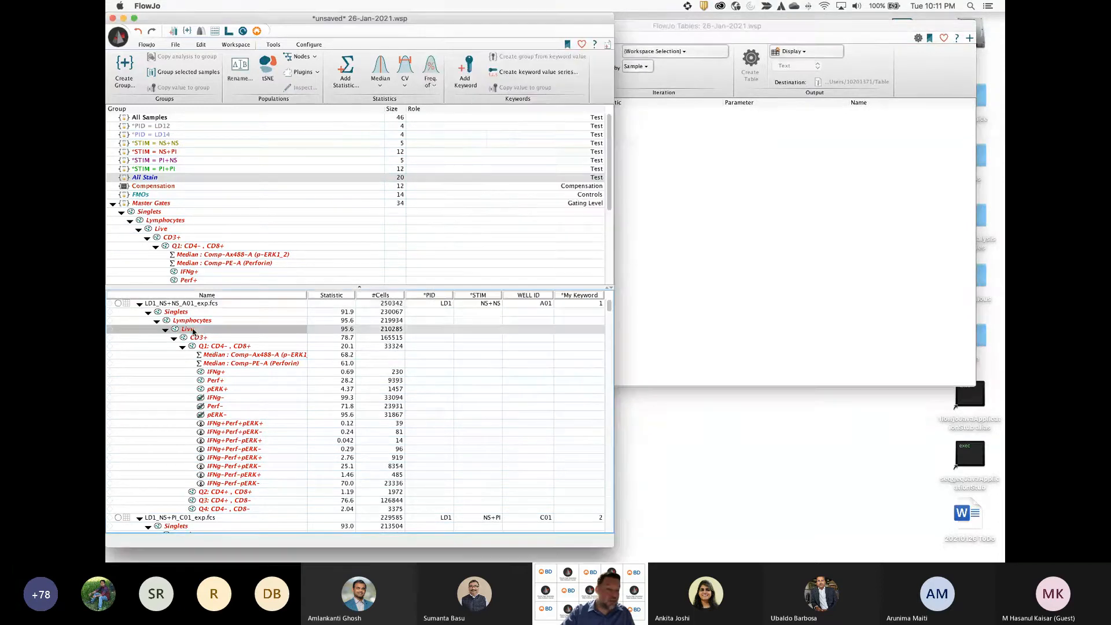
{"action": "left_click_drag", "start_coordinate": [201, 339], "coordinate": [219, 394]}
{"action": "left_click", "coordinate": [223, 354], "text": "super"}
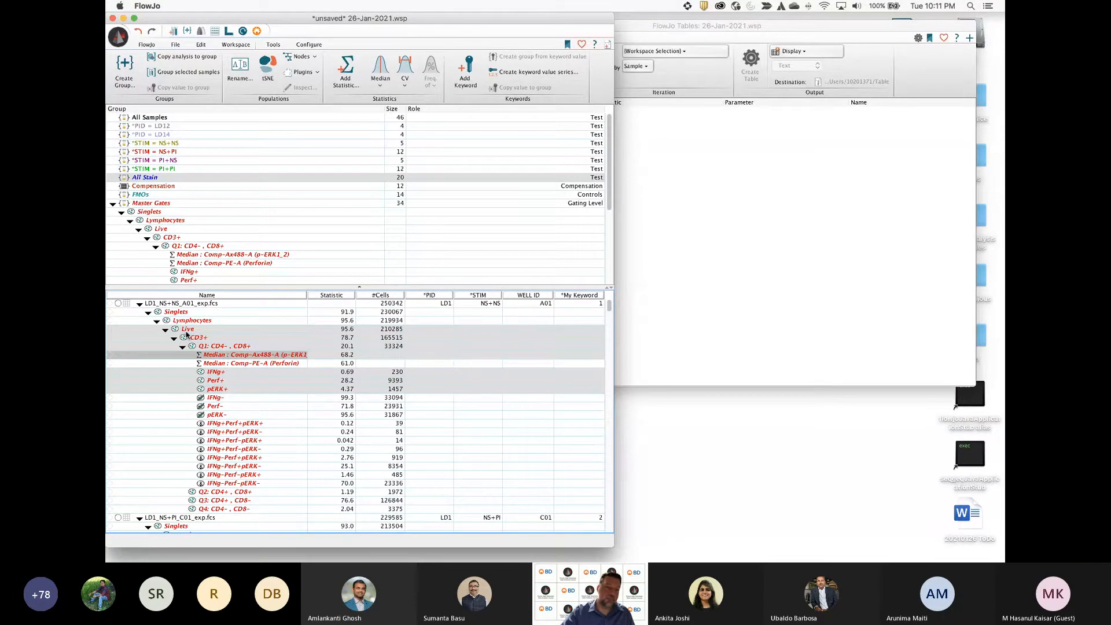
{"action": "left_click_drag", "start_coordinate": [186, 334], "coordinate": [798, 271]}
{"action": "left_click", "coordinate": [541, 117]}
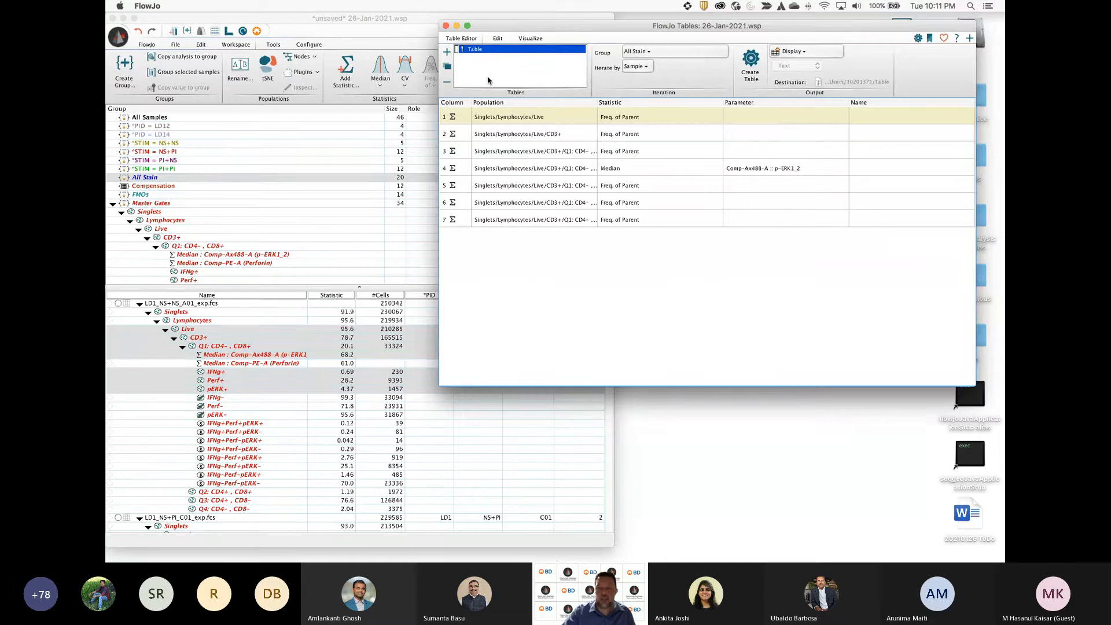
{"action": "left_click_drag", "start_coordinate": [721, 27], "coordinate": [537, 27]}
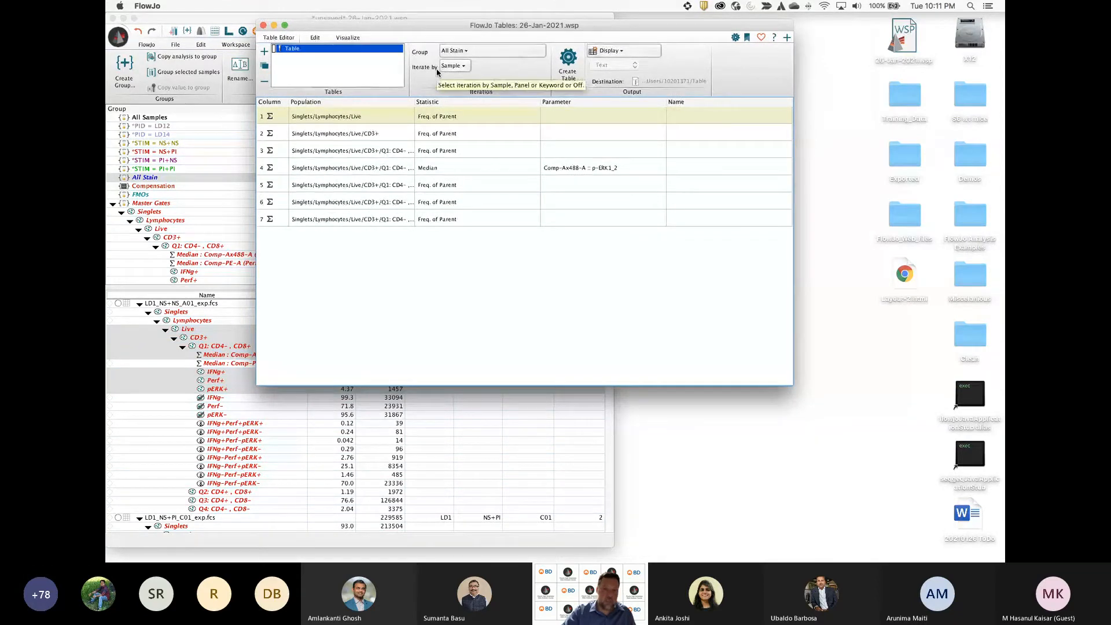
Review the table's column editing commands and the sample groups available for iterating it, keeping All Stain as the group
{"action": "left_click", "coordinate": [319, 38]}
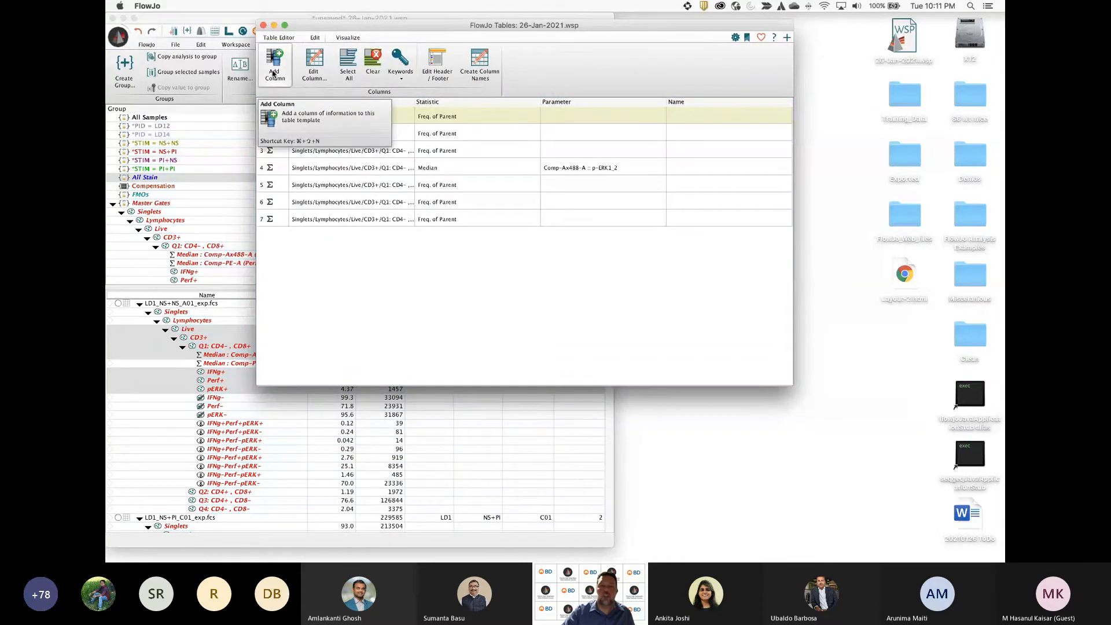
{"action": "left_click", "coordinate": [279, 37]}
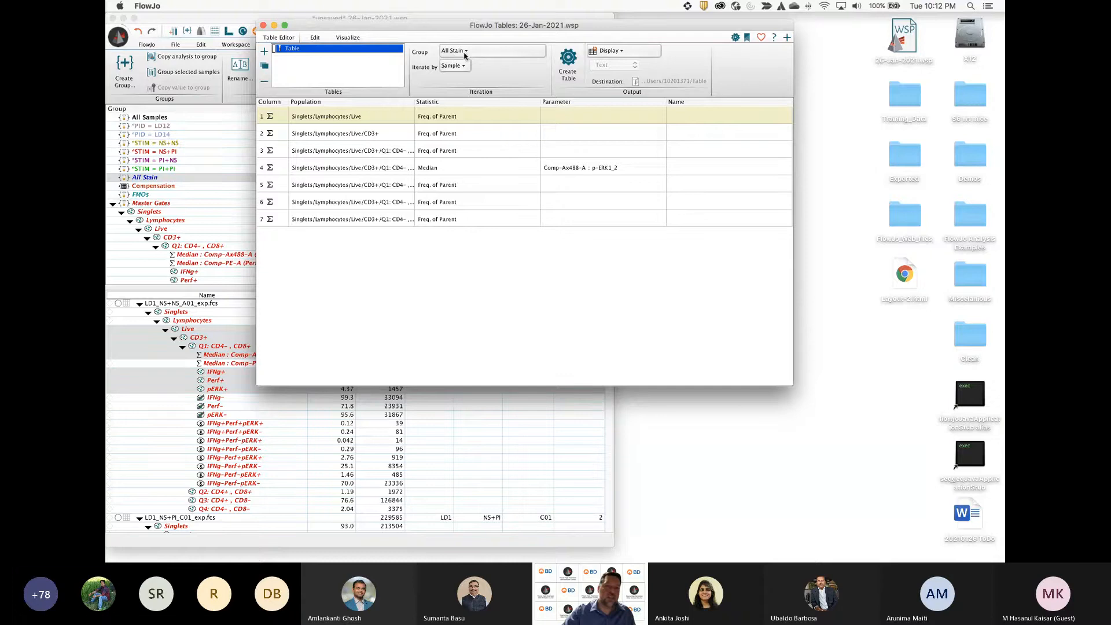
{"action": "left_click", "coordinate": [449, 54]}
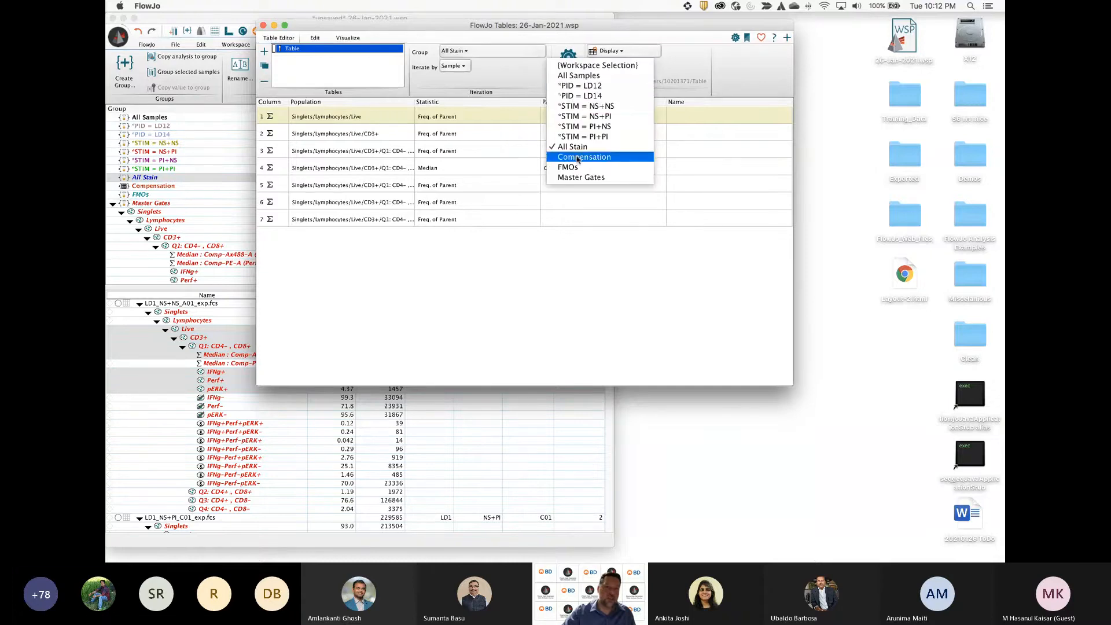
{"action": "left_click", "coordinate": [492, 73]}
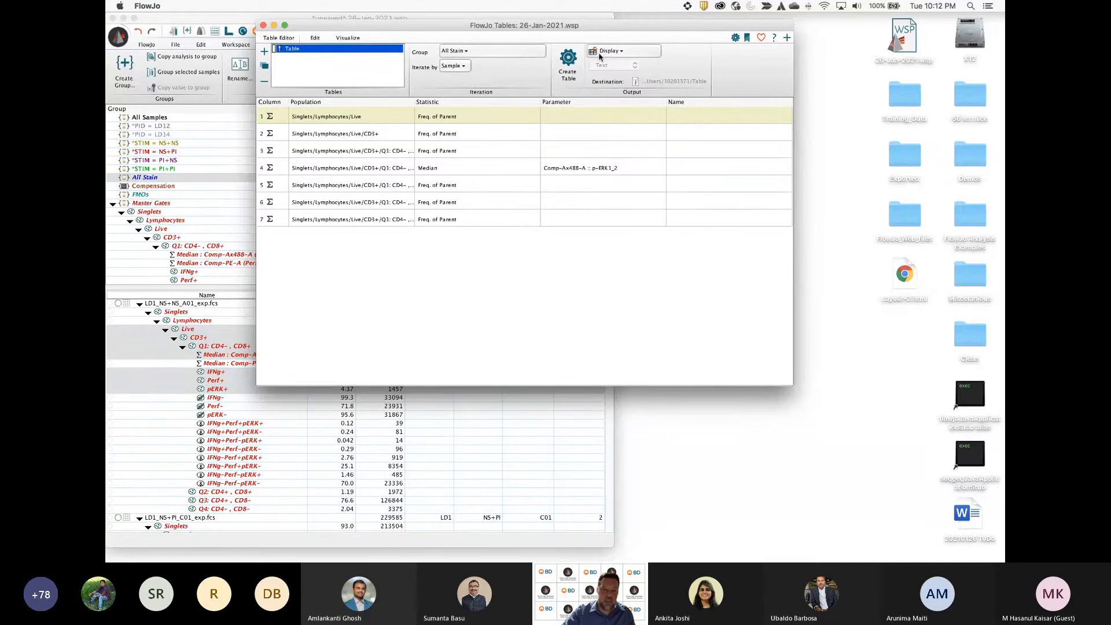
Switch the table output to file, check the available file formats, and set the output back to Display
{"action": "left_click", "coordinate": [620, 53]}
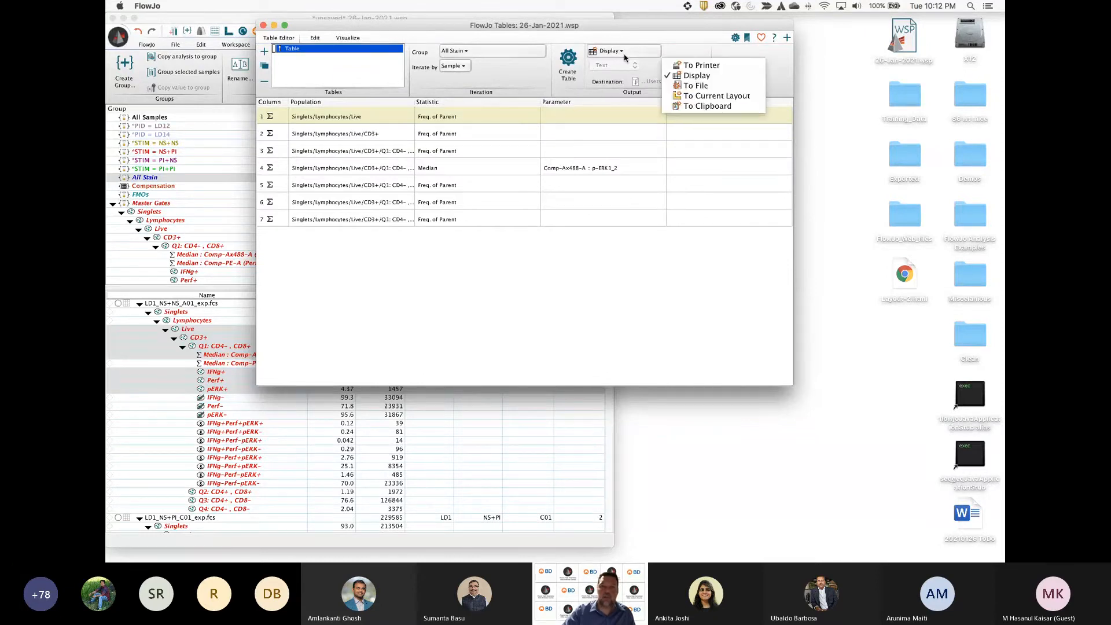
{"action": "left_click", "coordinate": [693, 86]}
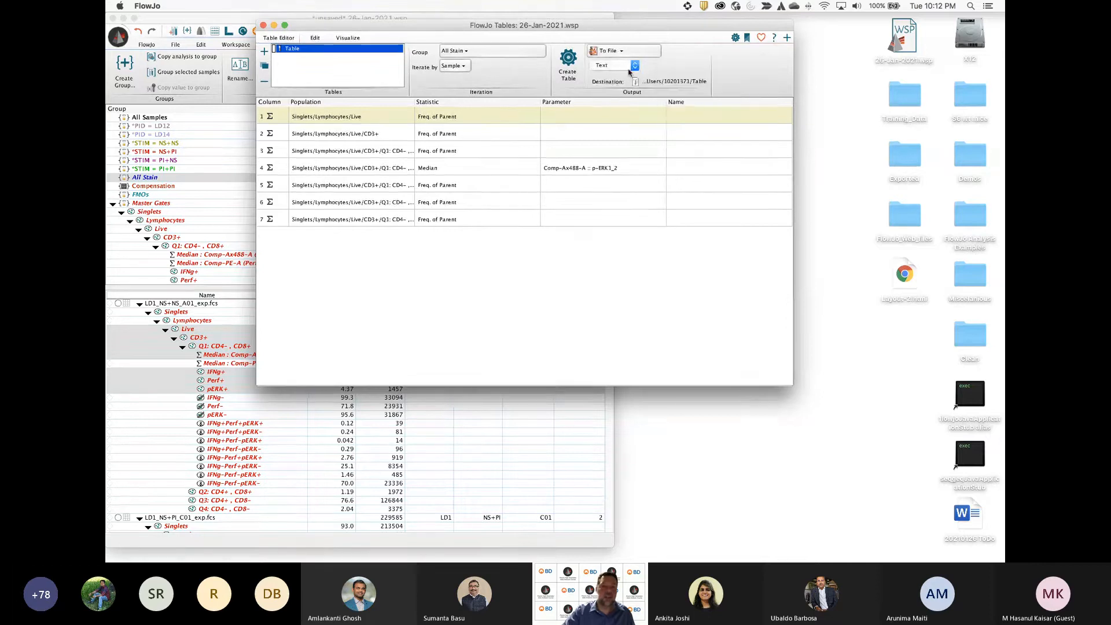
{"action": "left_click", "coordinate": [608, 65]}
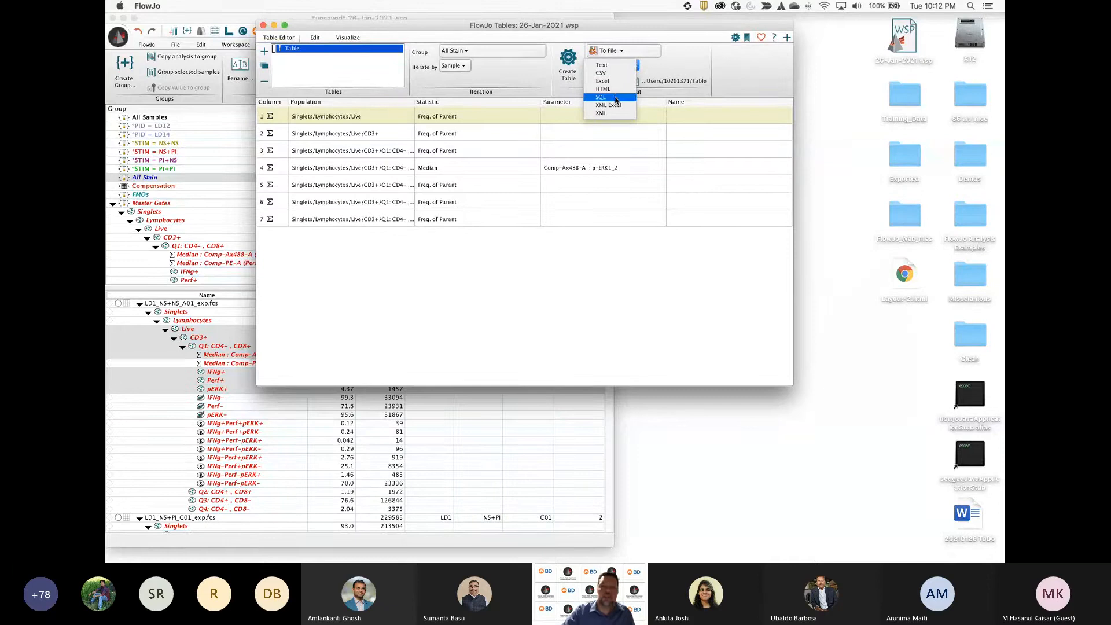
{"action": "left_click", "coordinate": [674, 83]}
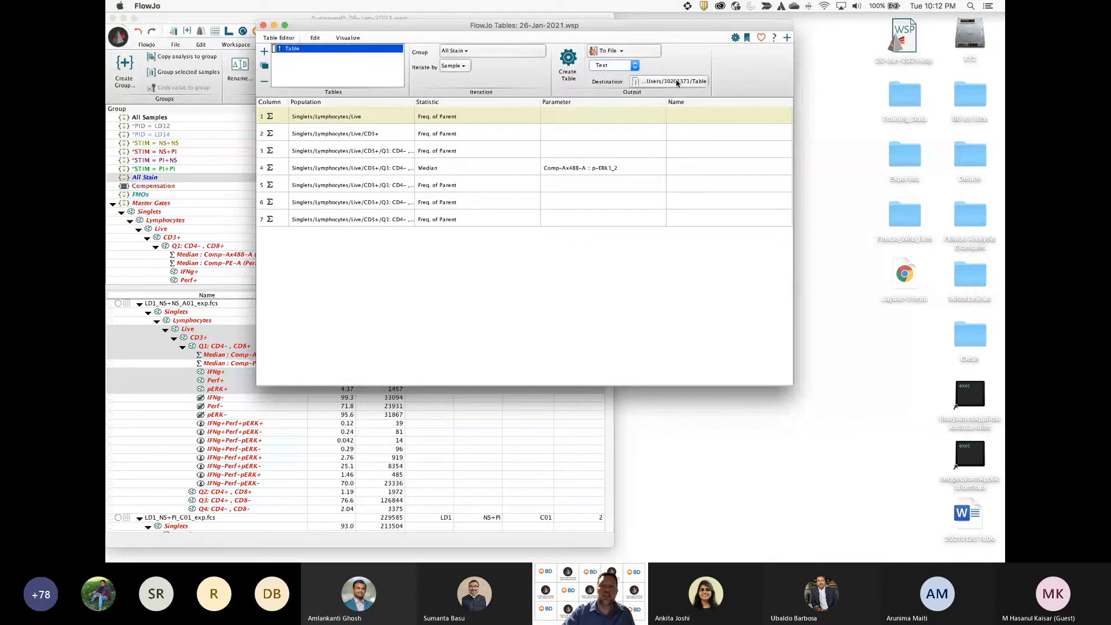
{"action": "left_click", "coordinate": [623, 54]}
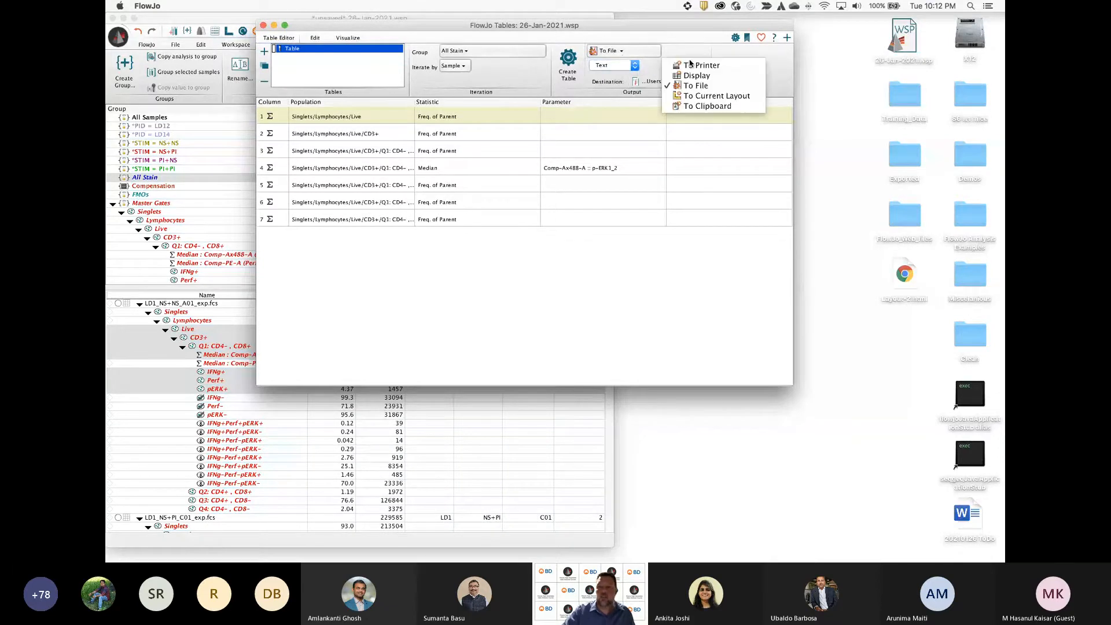
{"action": "left_click", "coordinate": [697, 75]}
Create the statistics table for the All Stain group, enlarge its window and place it below the column definitions
{"action": "left_click", "coordinate": [568, 81]}
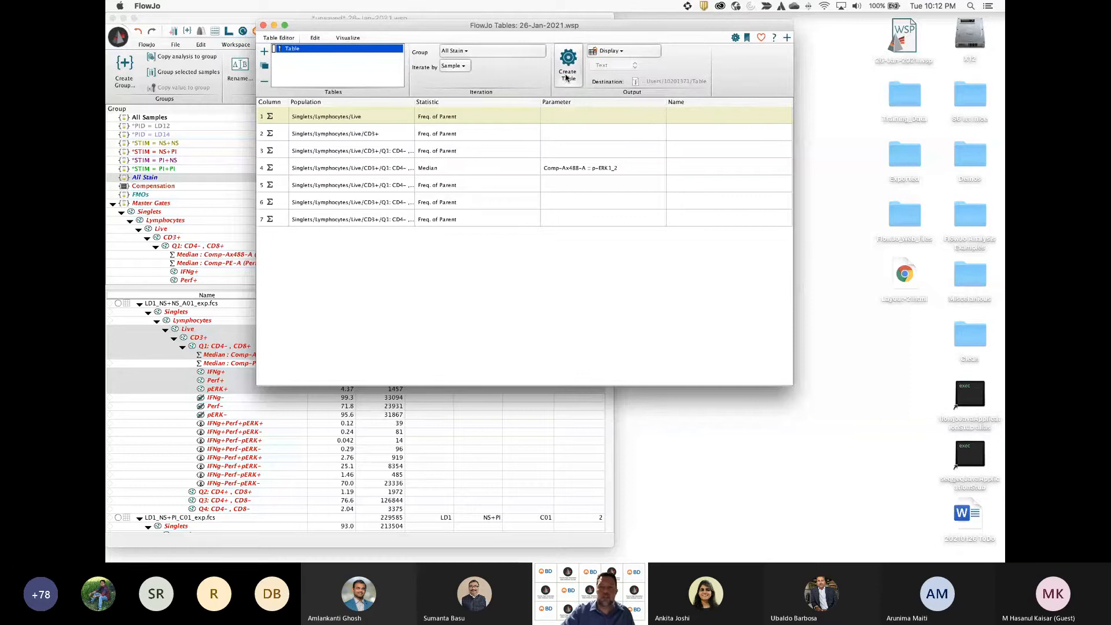
{"action": "left_click_drag", "start_coordinate": [523, 319], "coordinate": [897, 359]}
{"action": "left_click_drag", "start_coordinate": [578, 52], "coordinate": [569, 236]}
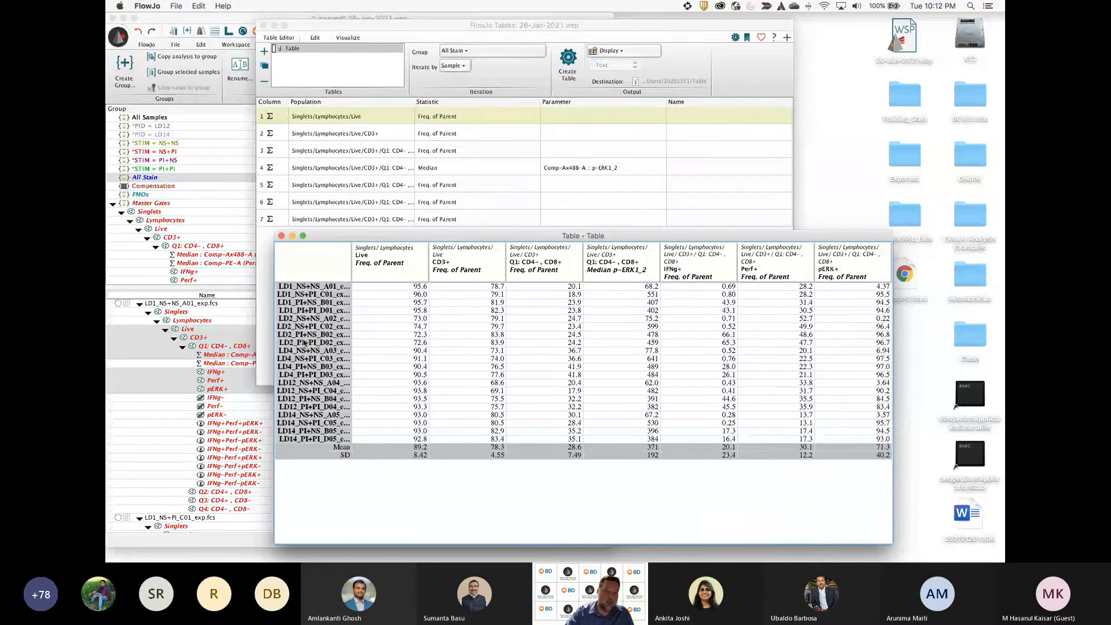
Collapse the sample gating trees, compare the samples and the LD1_NS+PI_C01_exp.fcs statistics with the generated table, and close the table
{"action": "left_click", "coordinate": [146, 305]}
{"action": "left_click", "coordinate": [140, 304]}
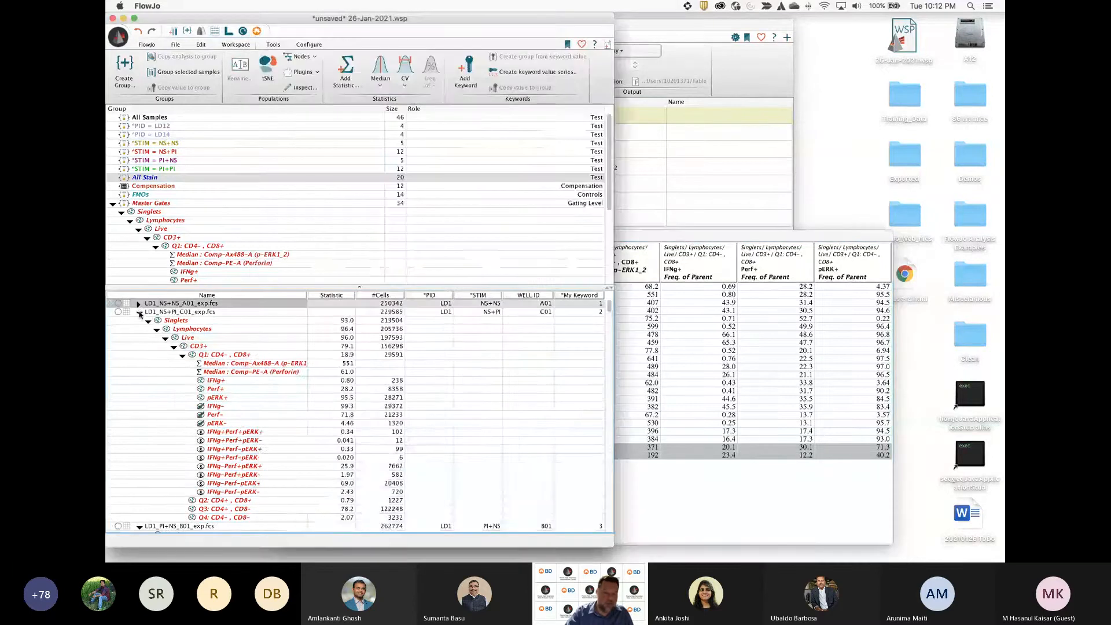
{"action": "left_click", "coordinate": [139, 312]}
{"action": "key", "text": "alt"}
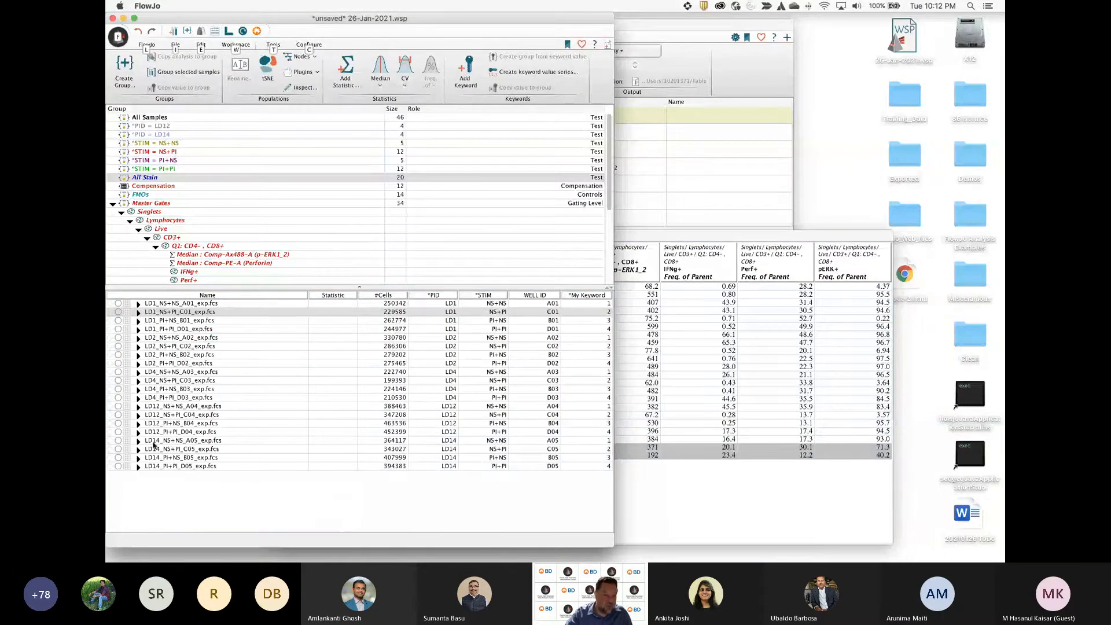
{"action": "left_click", "coordinate": [743, 243]}
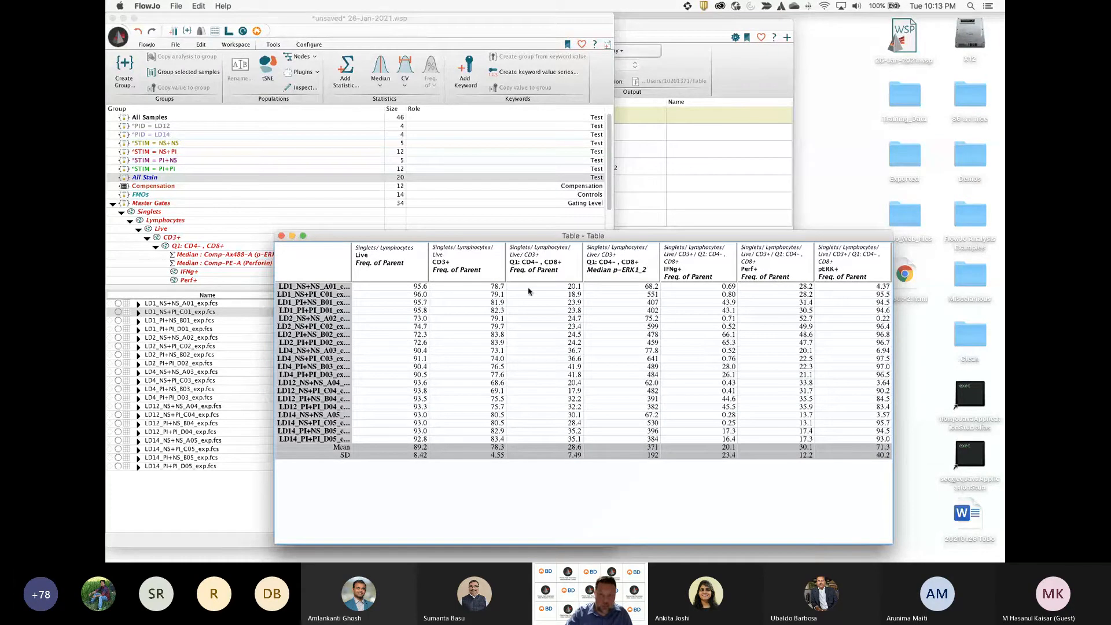
{"action": "left_click", "coordinate": [139, 312]}
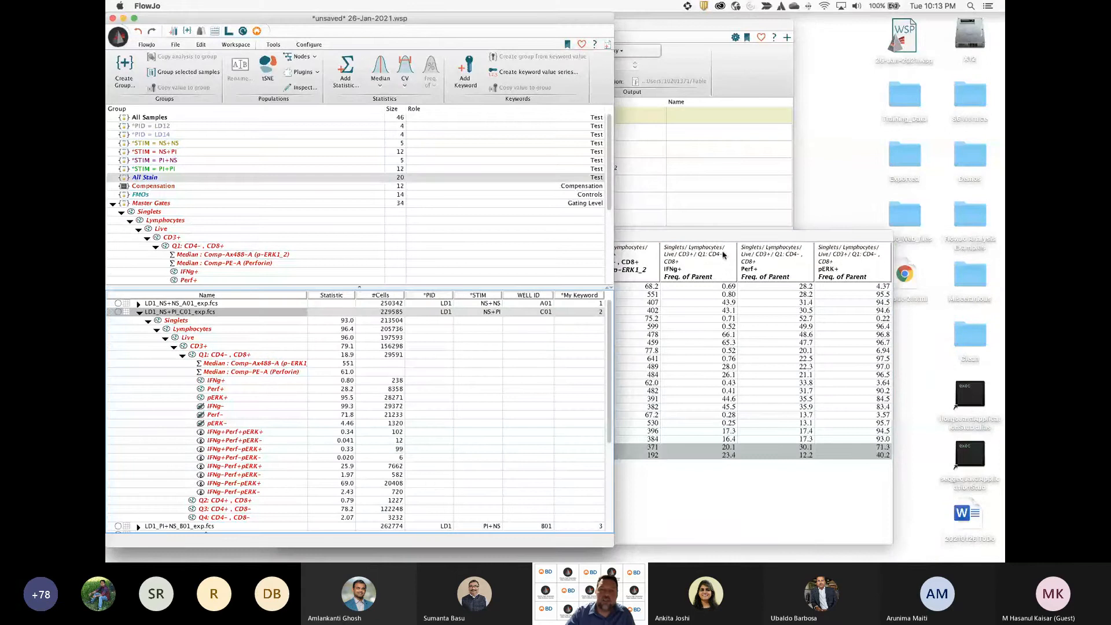
{"action": "left_click", "coordinate": [711, 239]}
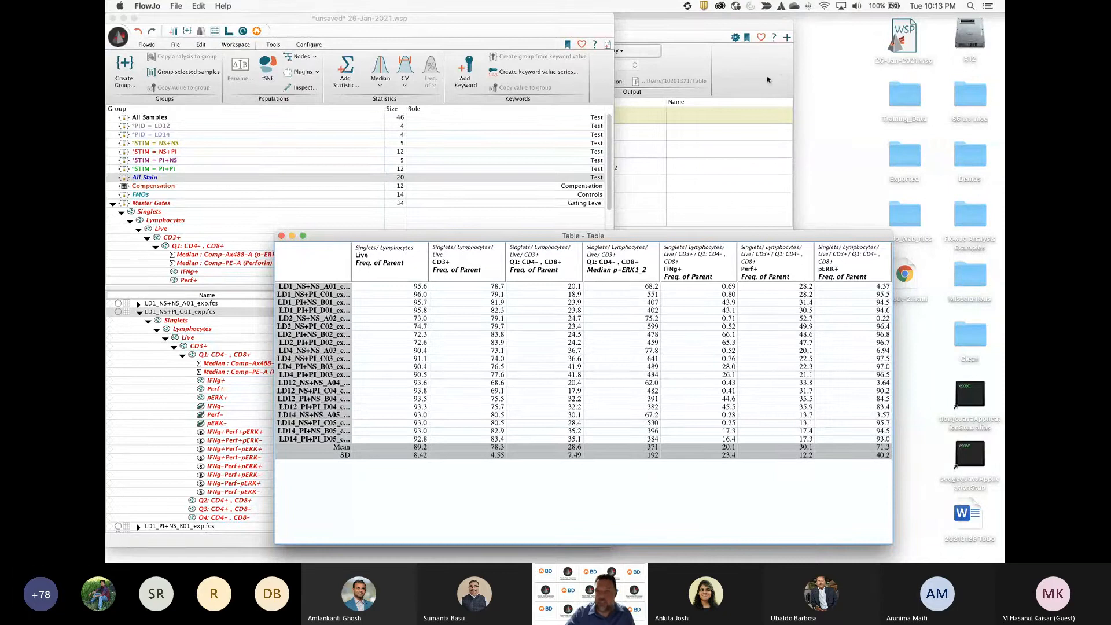
{"action": "left_click", "coordinate": [281, 235]}
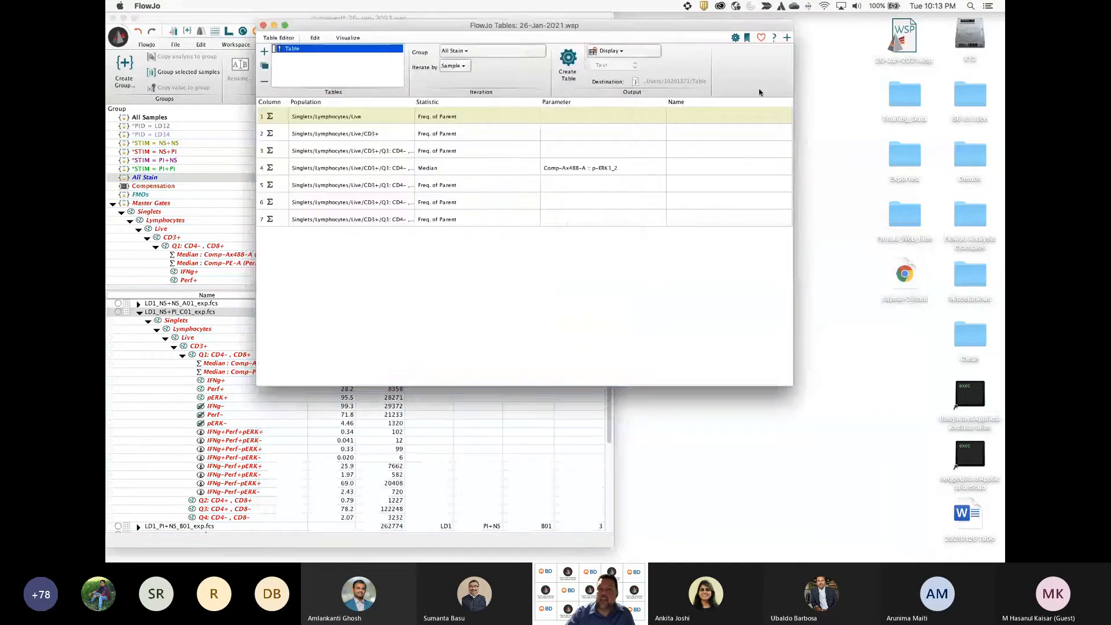
Name the first two table columns "Live" and "CD3 T cells", preview the generated table with these headers and close it
{"action": "double_click", "coordinate": [690, 117]}
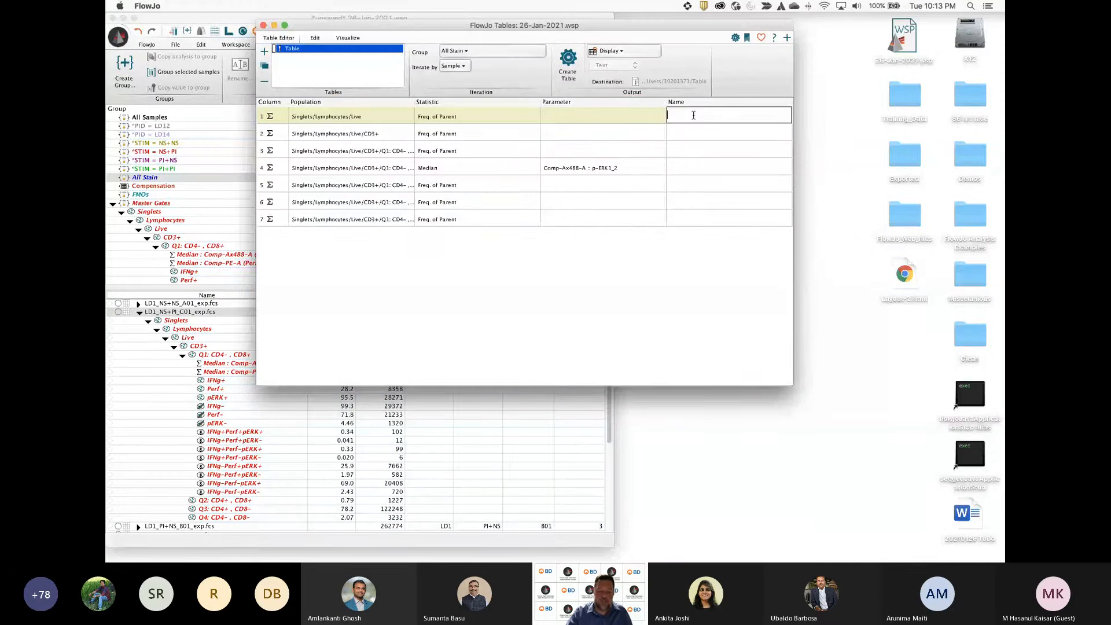
{"action": "type", "text": "Live"}
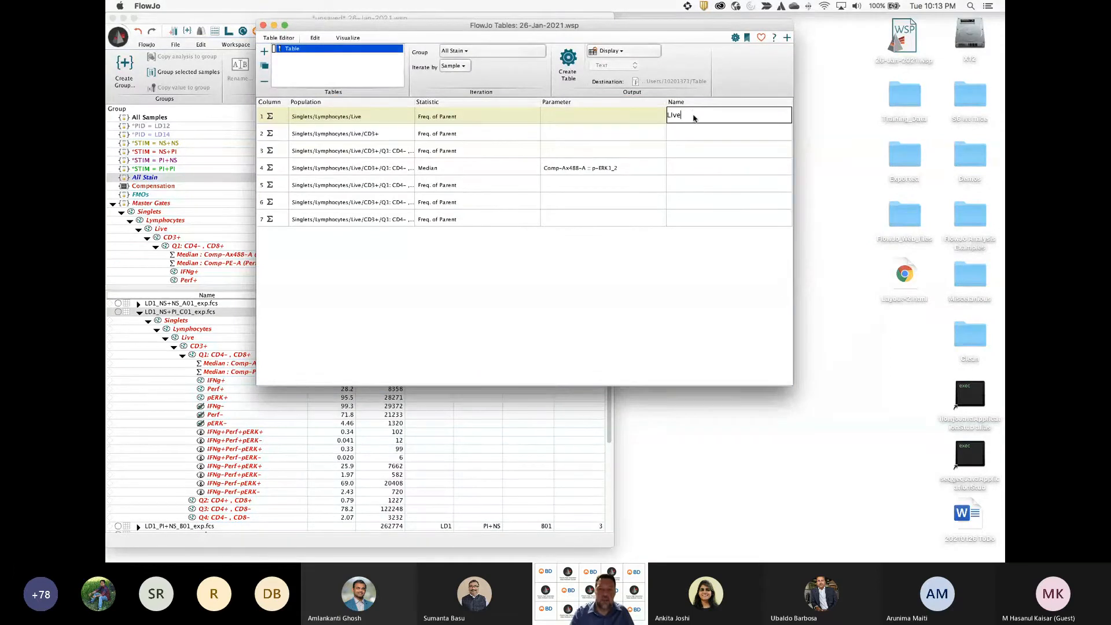
{"action": "key", "text": "Return"}
{"action": "left_click", "coordinate": [729, 133]}
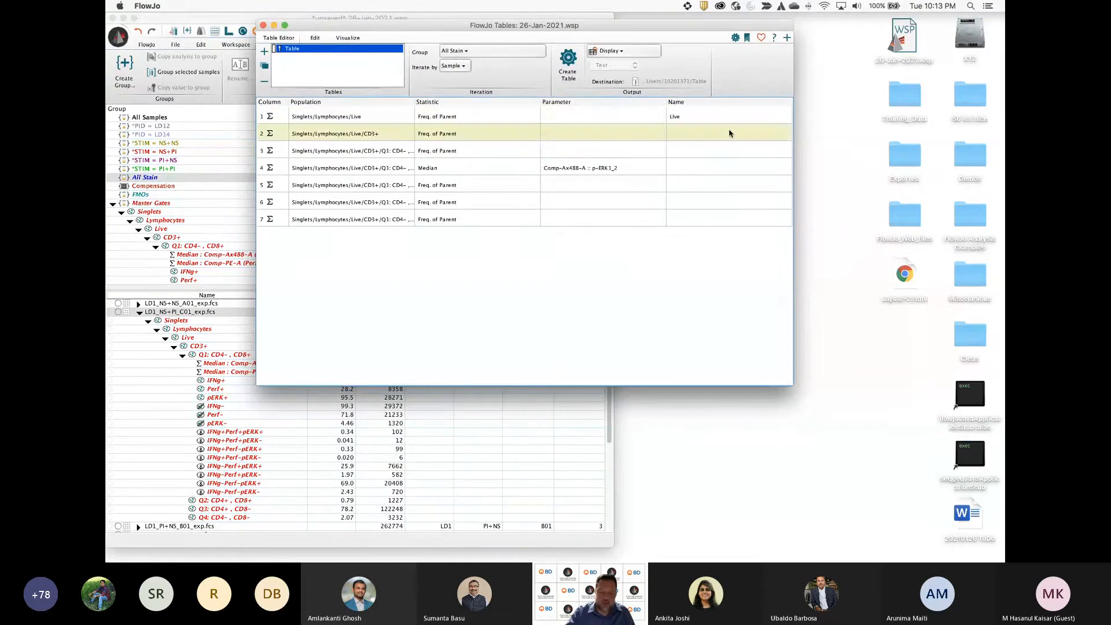
{"action": "double_click", "coordinate": [729, 132]}
{"action": "type", "text": "CD3 T cells"}
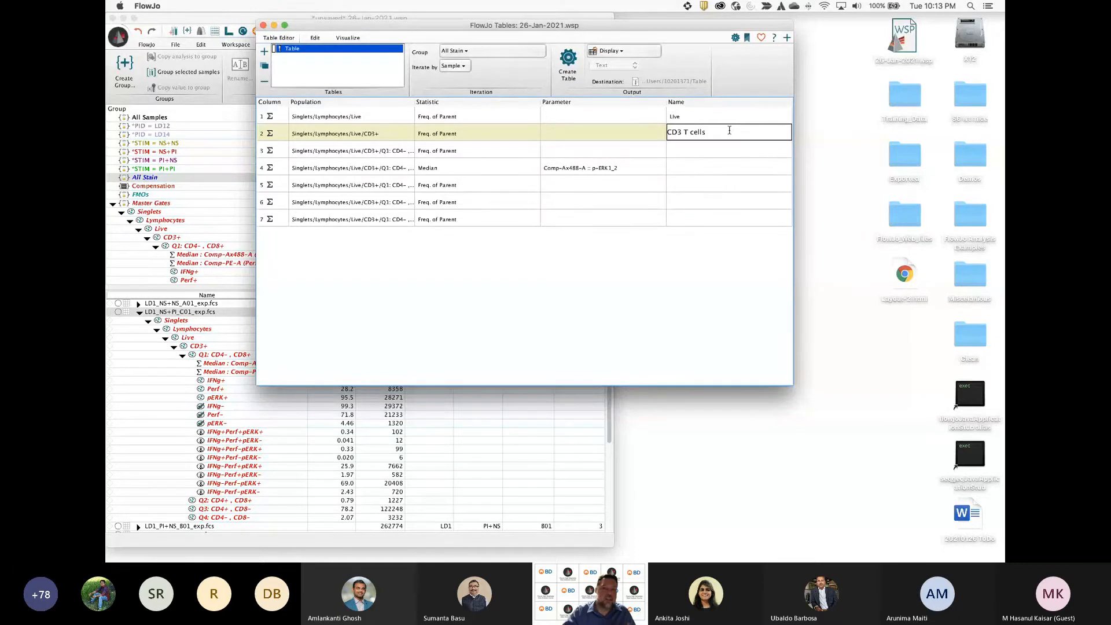
{"action": "left_click", "coordinate": [564, 64]}
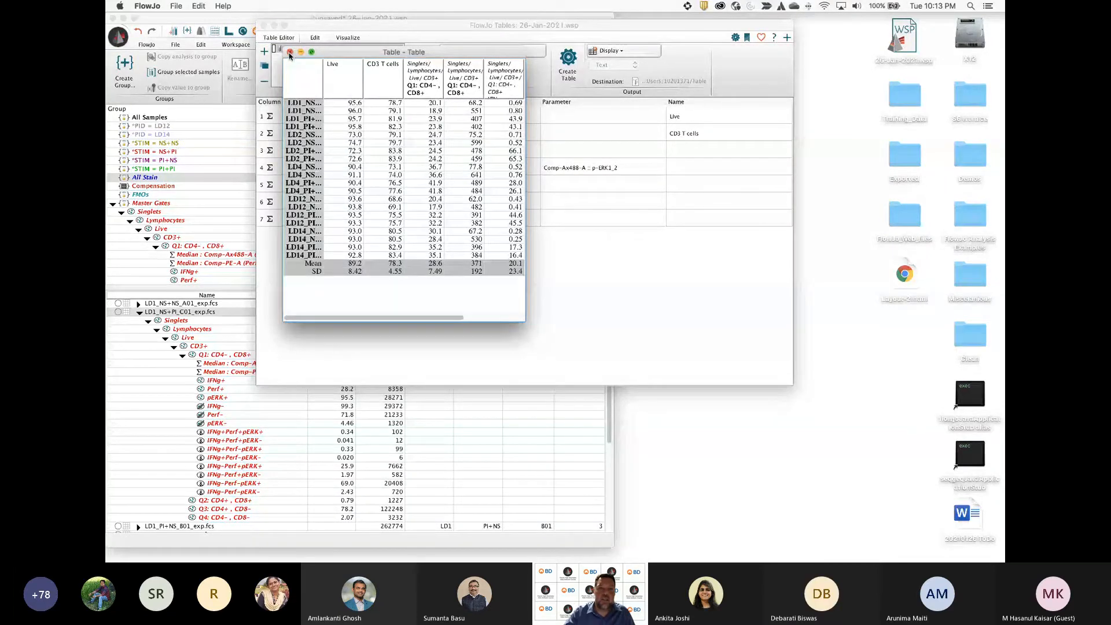
{"action": "left_click", "coordinate": [290, 53]}
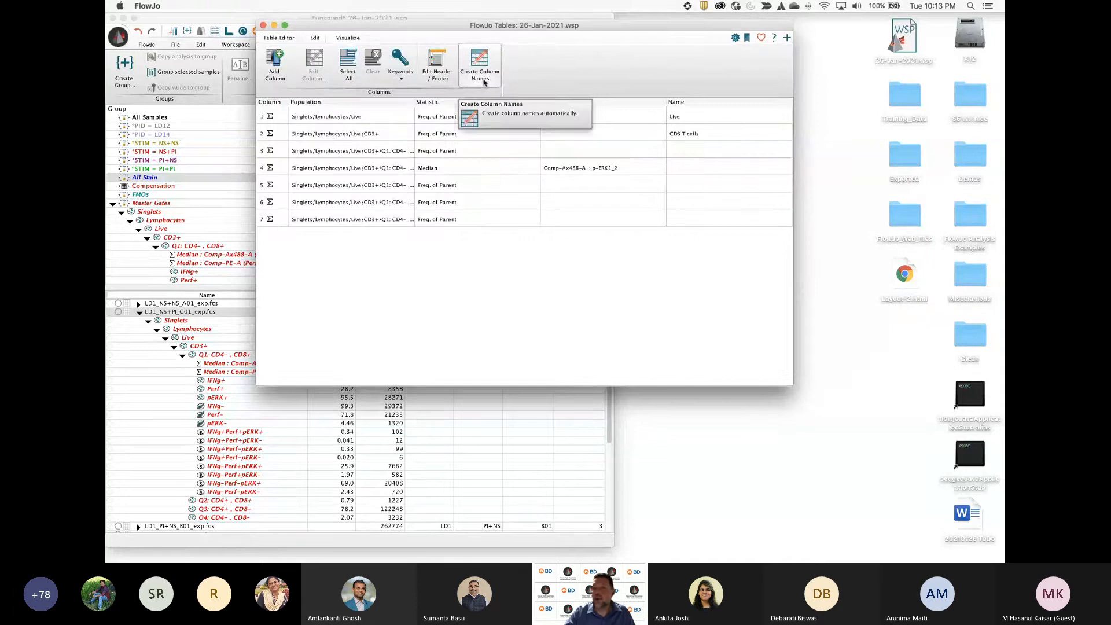
Create names for all table columns automatically from a template combining Last Population Name and Statistic
{"action": "left_click", "coordinate": [479, 65]}
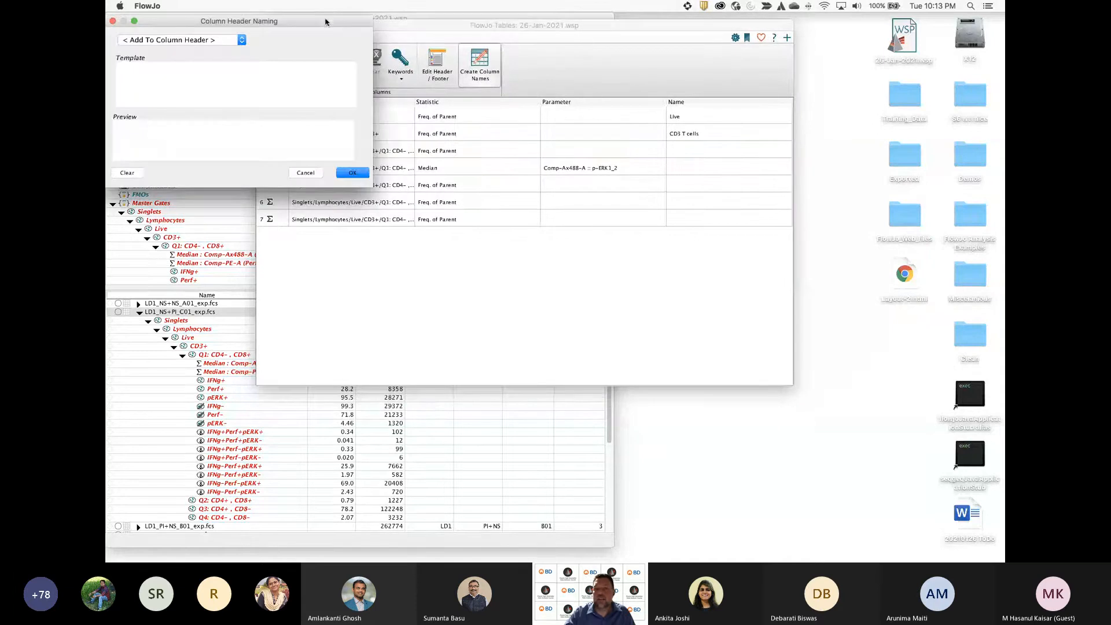
{"action": "left_click_drag", "start_coordinate": [325, 21], "coordinate": [346, 140]}
{"action": "left_click", "coordinate": [197, 157]}
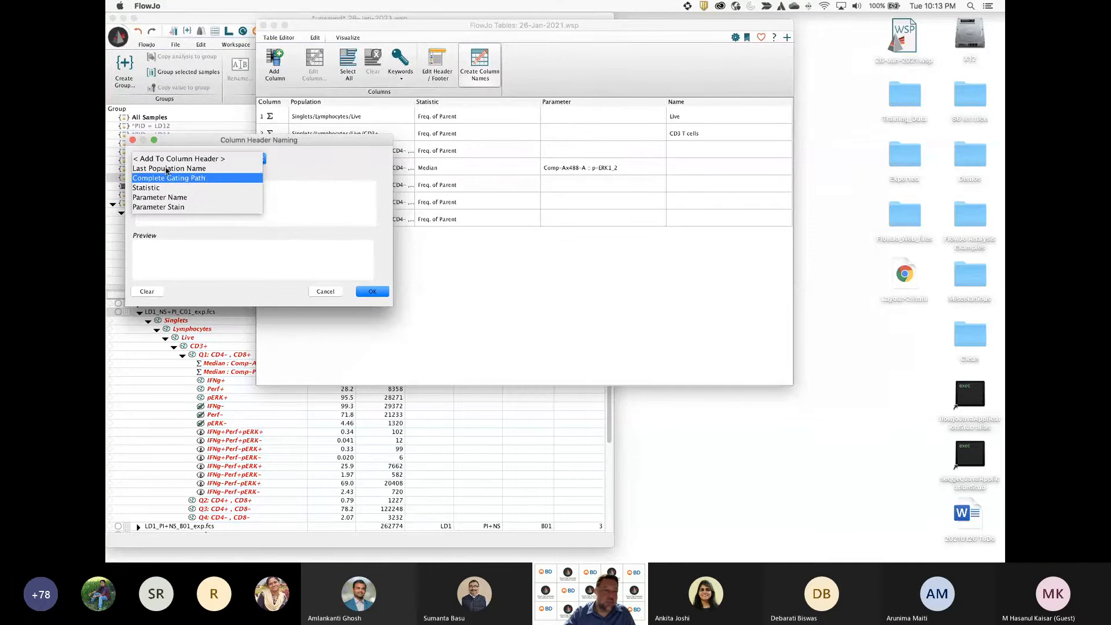
{"action": "left_click", "coordinate": [169, 168]}
{"action": "left_click", "coordinate": [202, 165]}
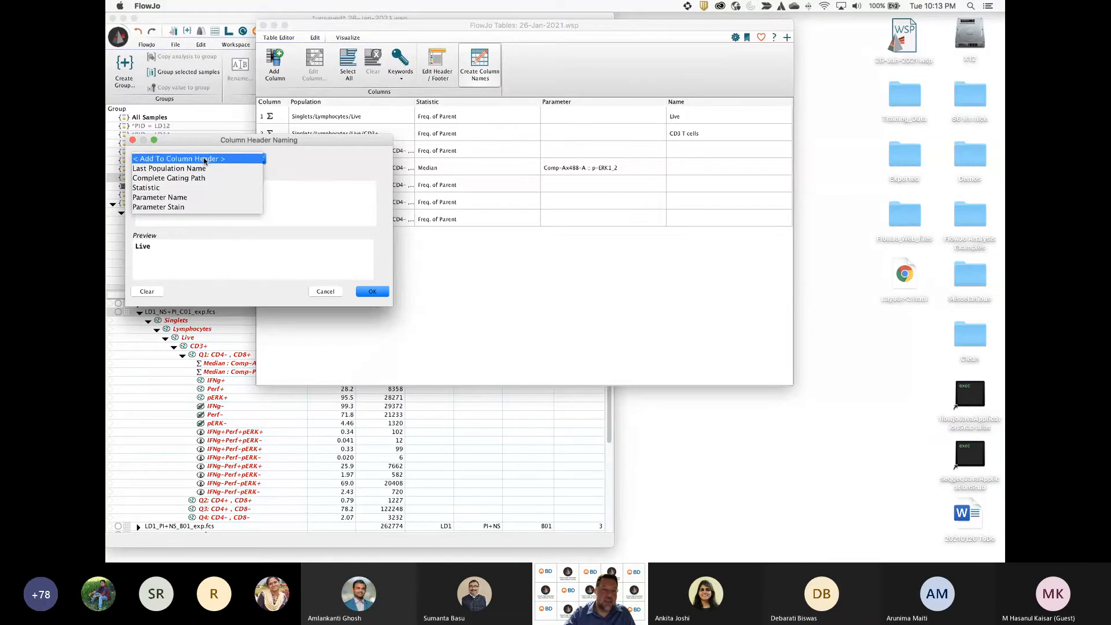
{"action": "left_click", "coordinate": [179, 187]}
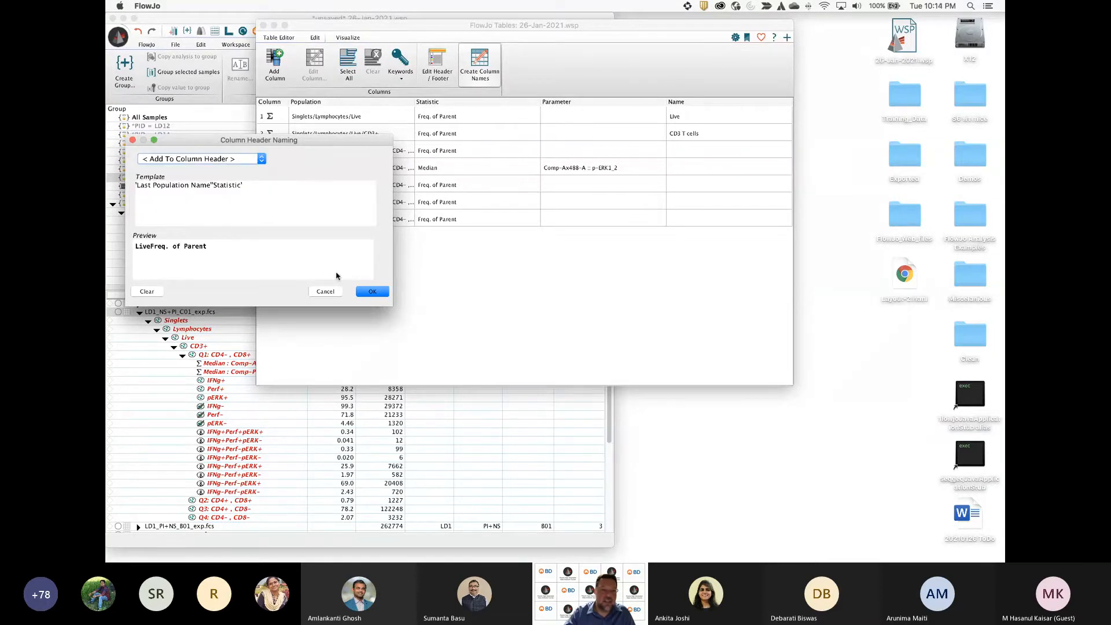
{"action": "left_click", "coordinate": [372, 292]}
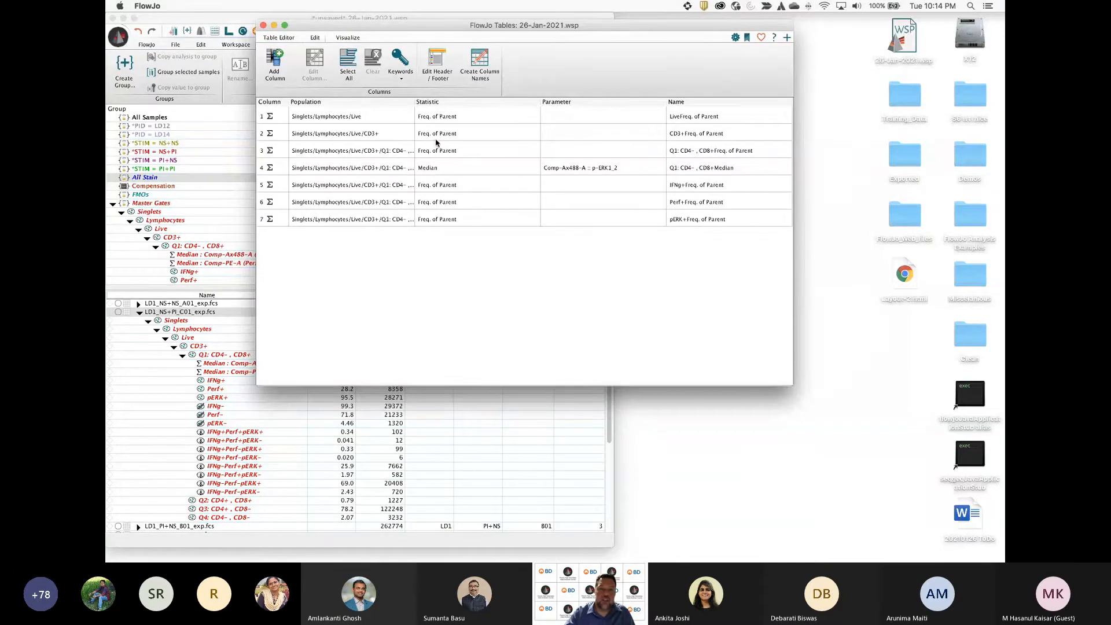
Generate the table with the automatic column names, enlarge and reposition its window to examine the headers, and close it
{"action": "left_click", "coordinate": [279, 38]}
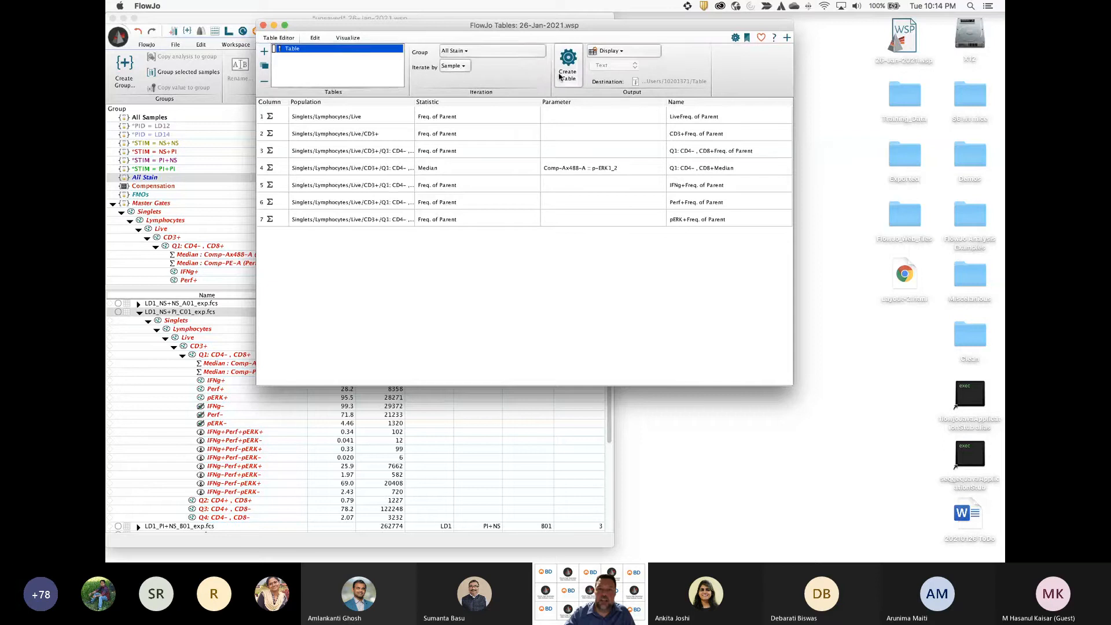
{"action": "left_click", "coordinate": [567, 77]}
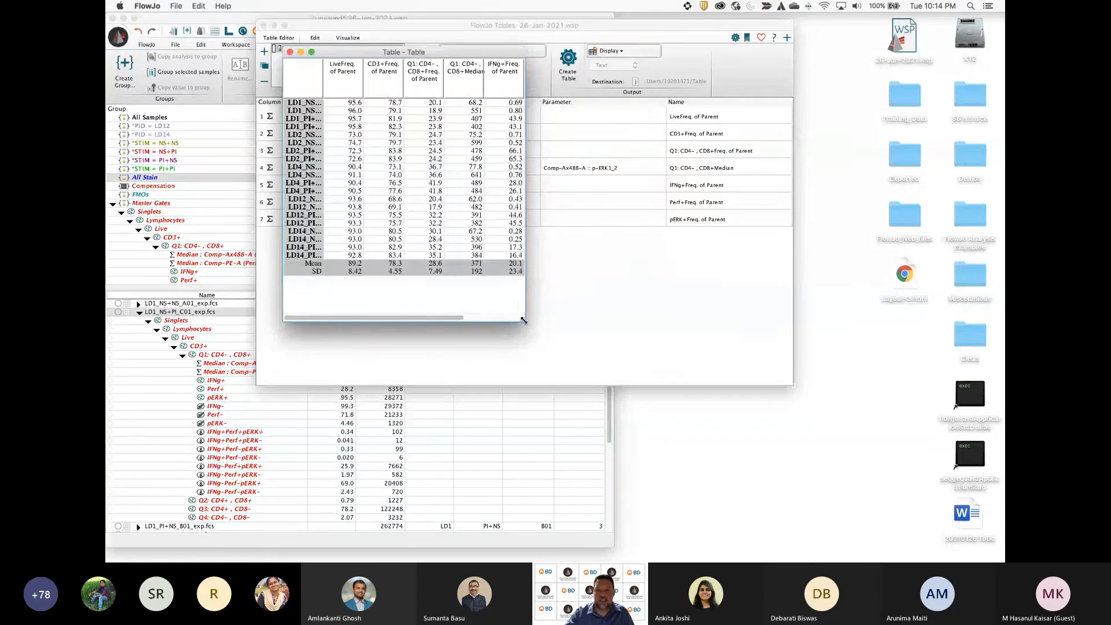
{"action": "left_click_drag", "start_coordinate": [522, 319], "coordinate": [829, 363]}
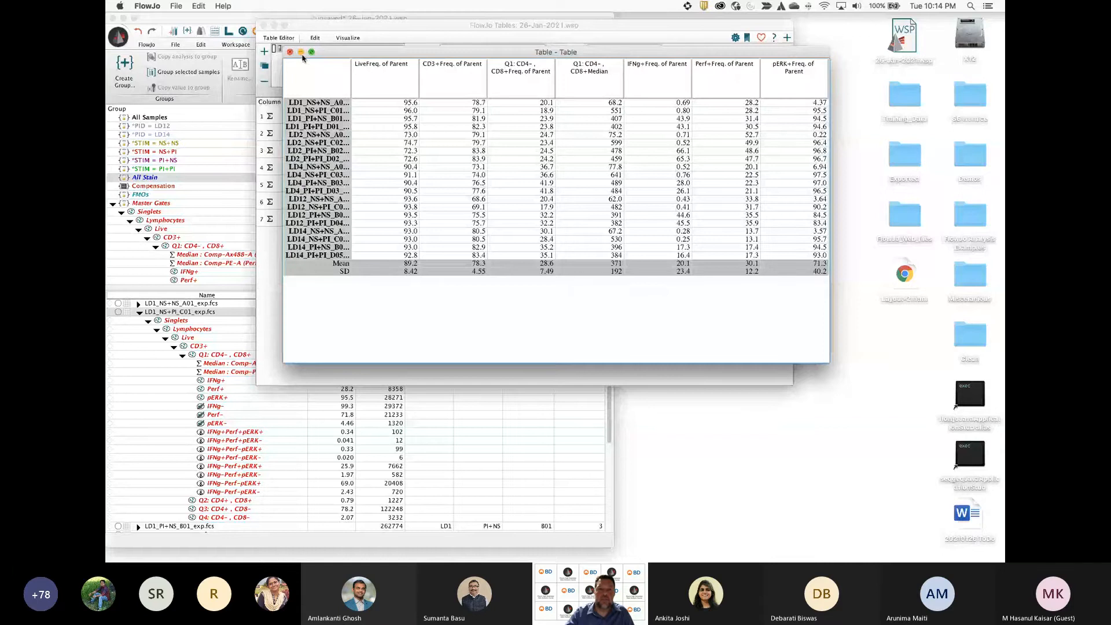
{"action": "left_click_drag", "start_coordinate": [377, 53], "coordinate": [373, 84]}
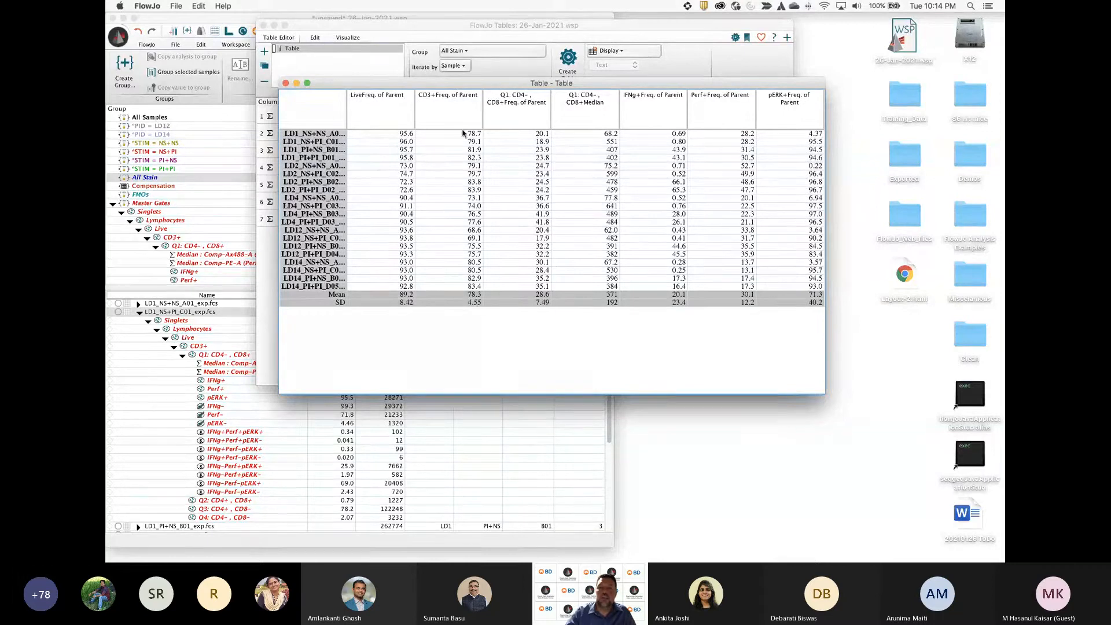
{"action": "left_click", "coordinate": [285, 84]}
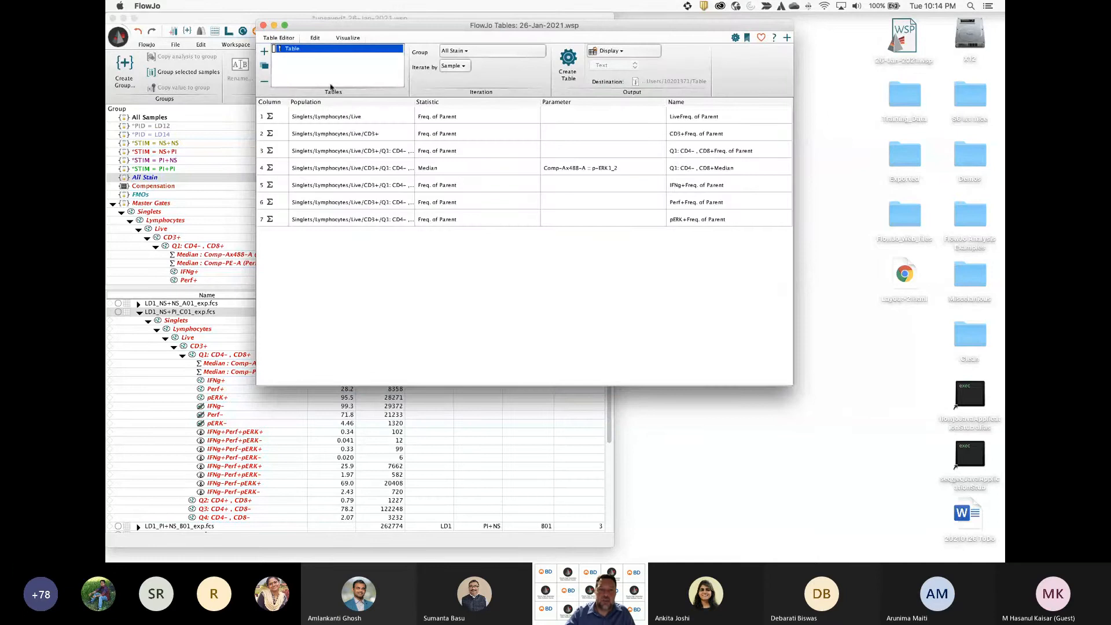
Apply heat map formatting to all seven statistic columns of the table
{"action": "left_click", "coordinate": [347, 38]}
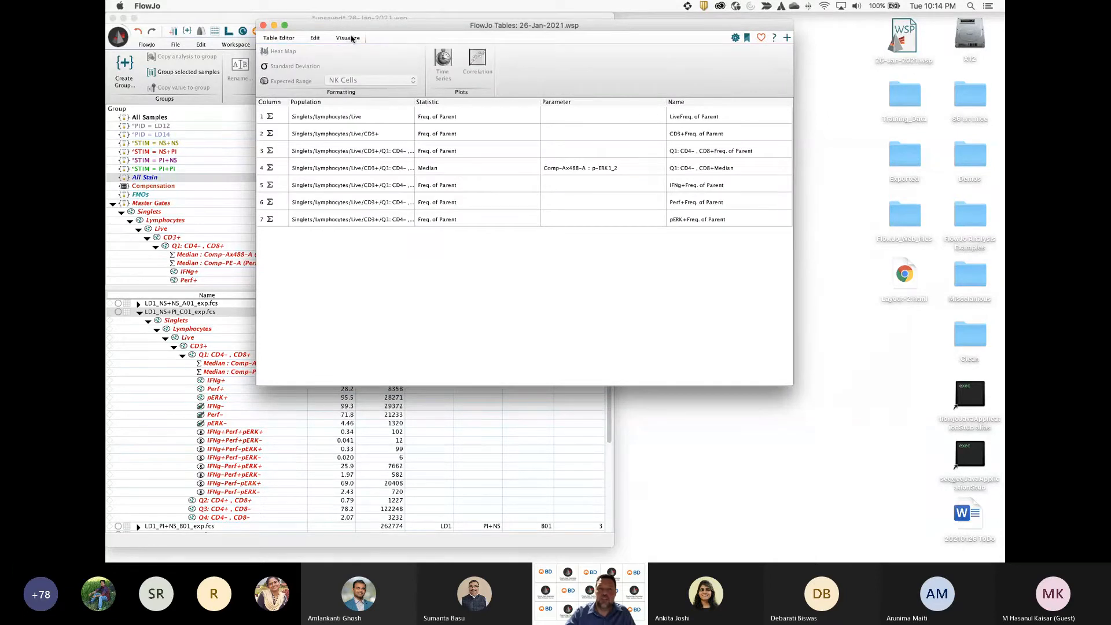
{"action": "left_click", "coordinate": [348, 119]}
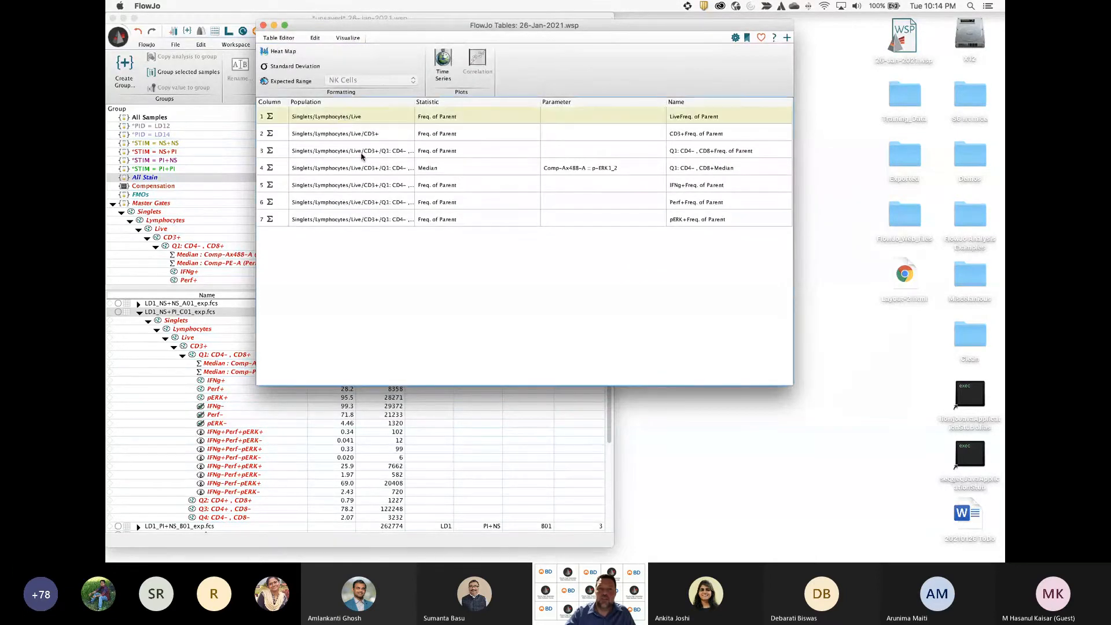
{"action": "left_click", "coordinate": [362, 220], "text": "shift"}
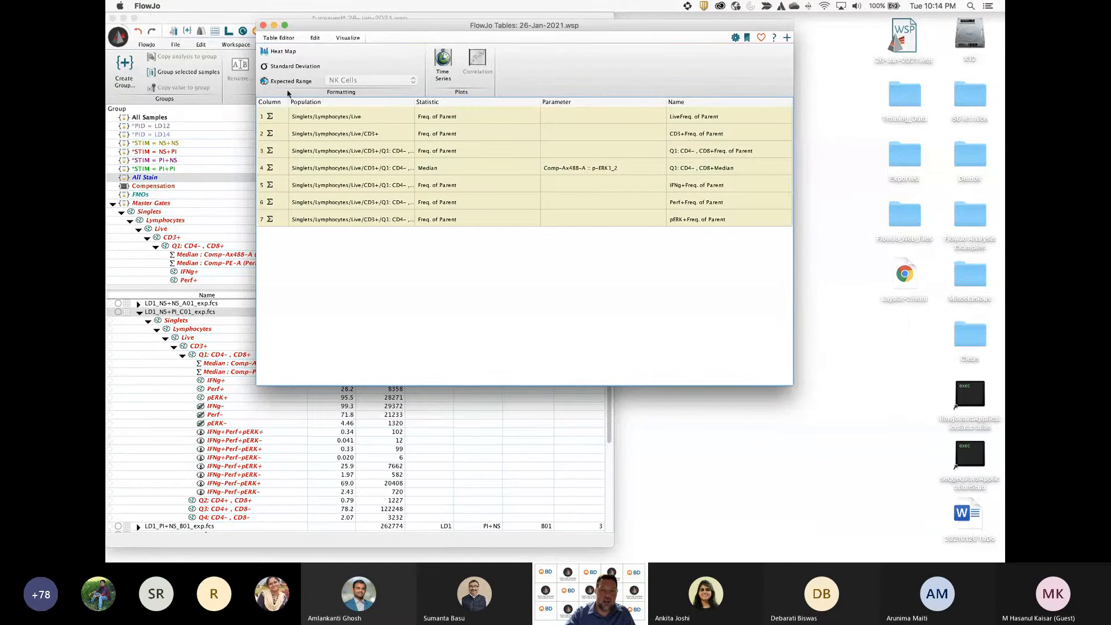
{"action": "left_click", "coordinate": [286, 52]}
Generate the heat-mapped table, then enlarge and reposition its window to show every column
{"action": "left_click", "coordinate": [281, 38]}
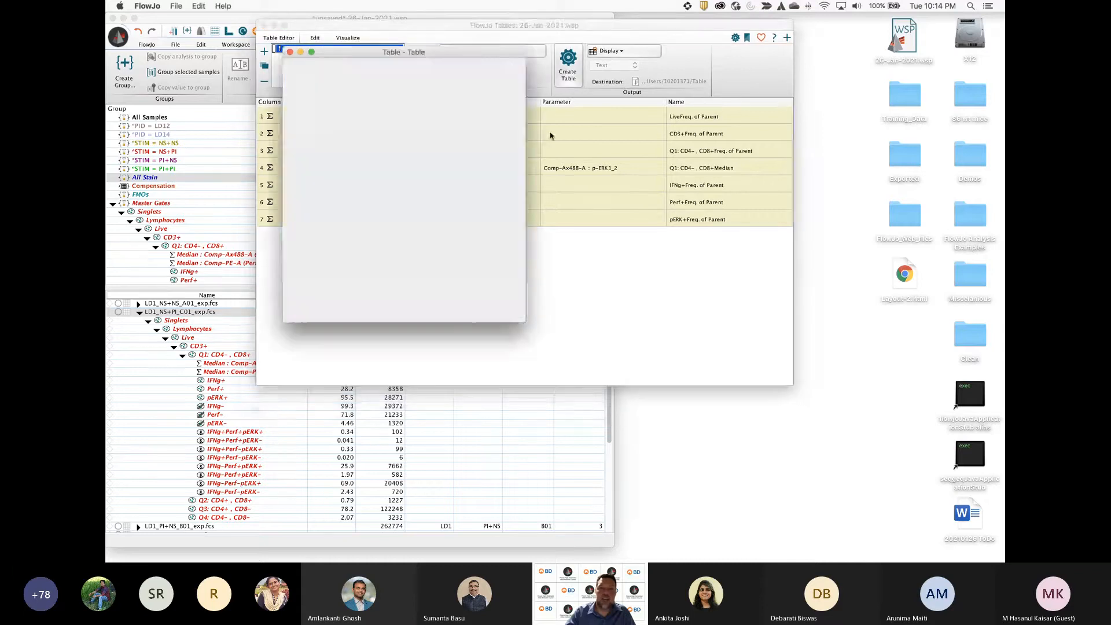
{"action": "left_click_drag", "start_coordinate": [522, 317], "coordinate": [895, 382]}
{"action": "left_click_drag", "start_coordinate": [643, 54], "coordinate": [610, 115]}
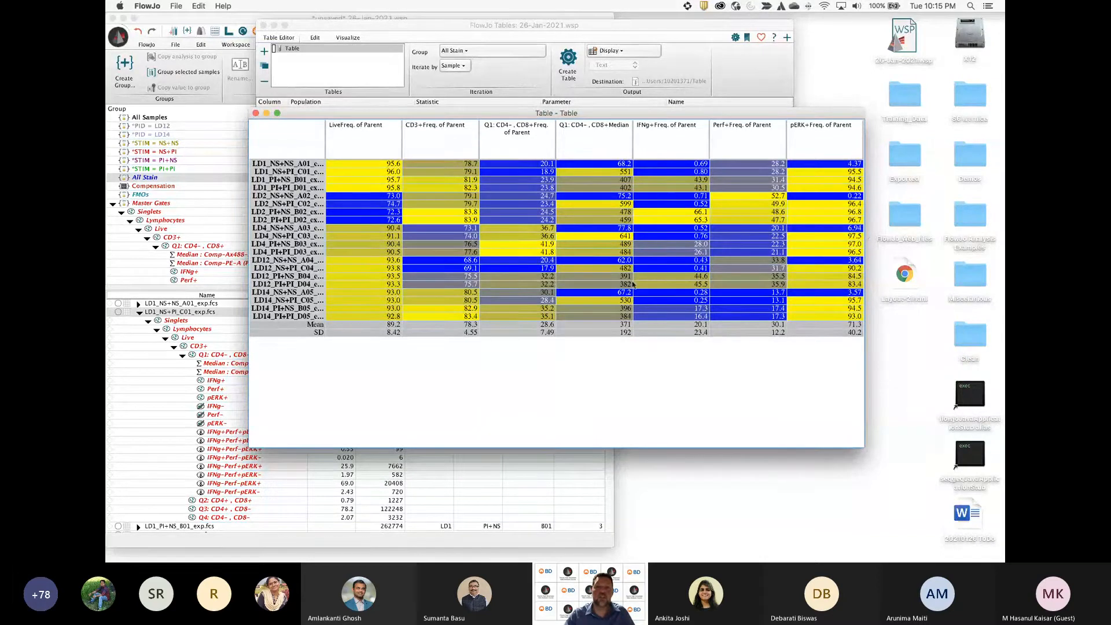
Copy the entire generated table into a blank Excel workbook starting at cell A1, and minimize the workbook
{"action": "left_click", "coordinate": [372, 230]}
{"action": "key", "text": "super+a"}
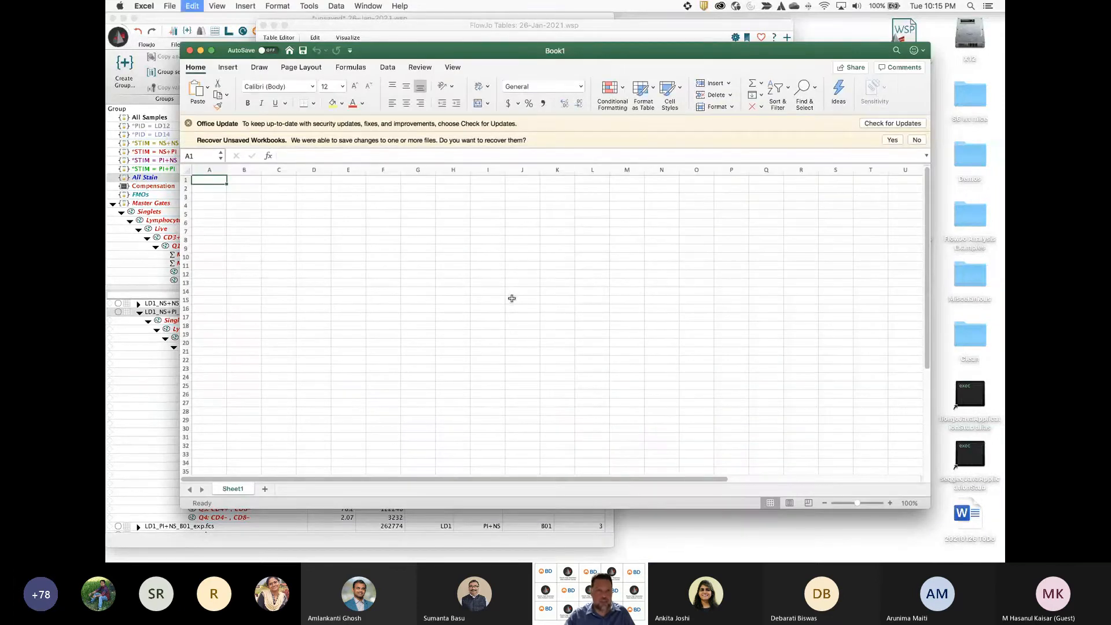
{"action": "key", "text": "super+v"}
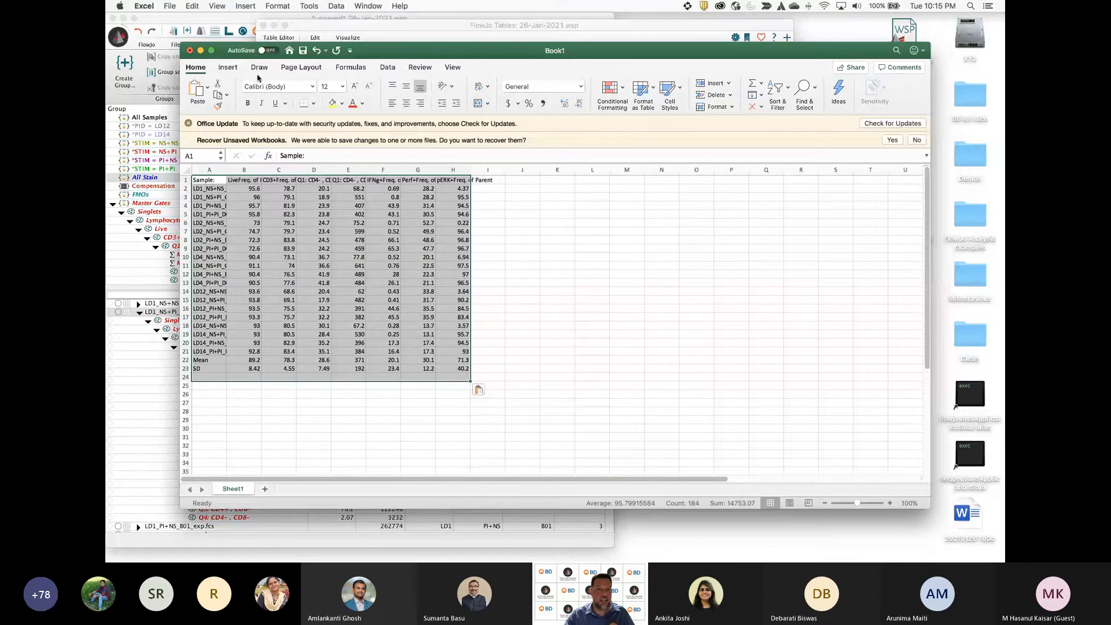
{"action": "left_click", "coordinate": [200, 51]}
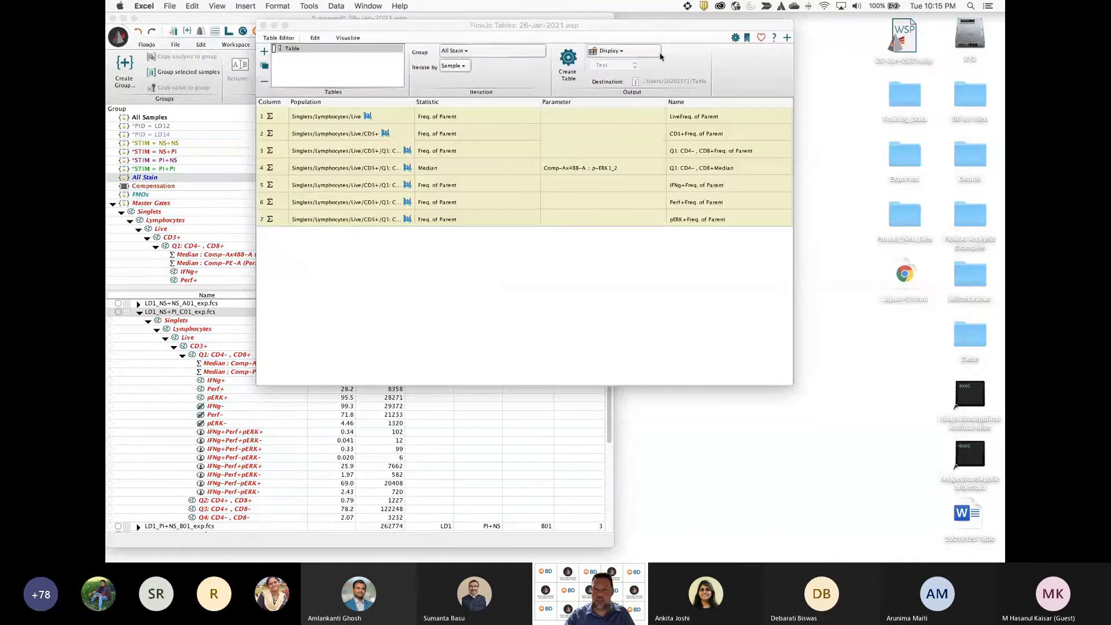
{"action": "left_click", "coordinate": [633, 56]}
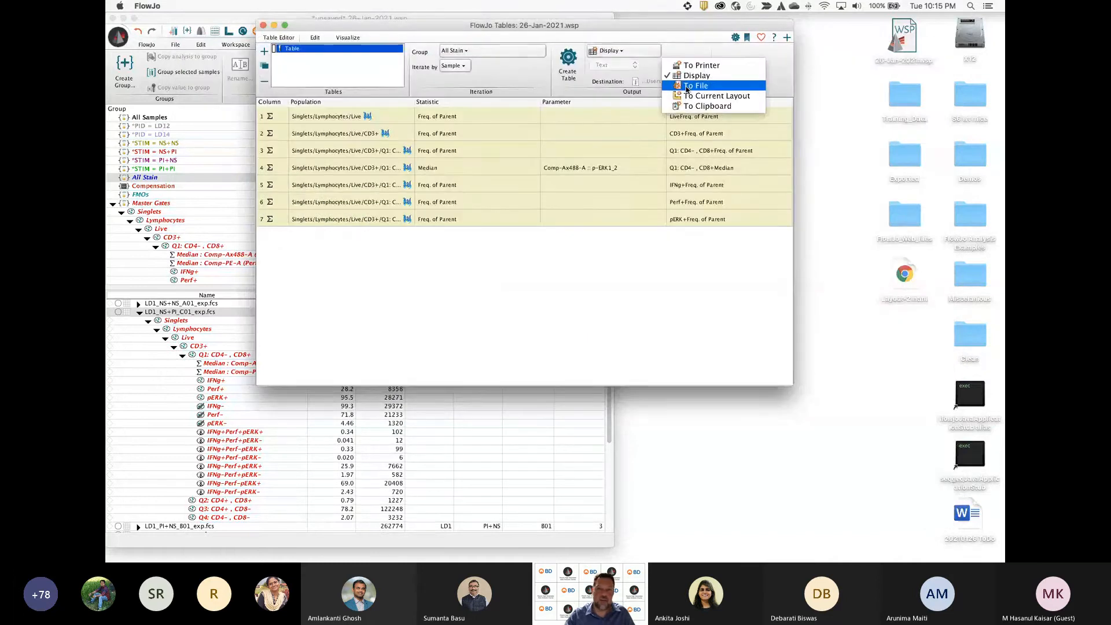
{"action": "left_click", "coordinate": [658, 300]}
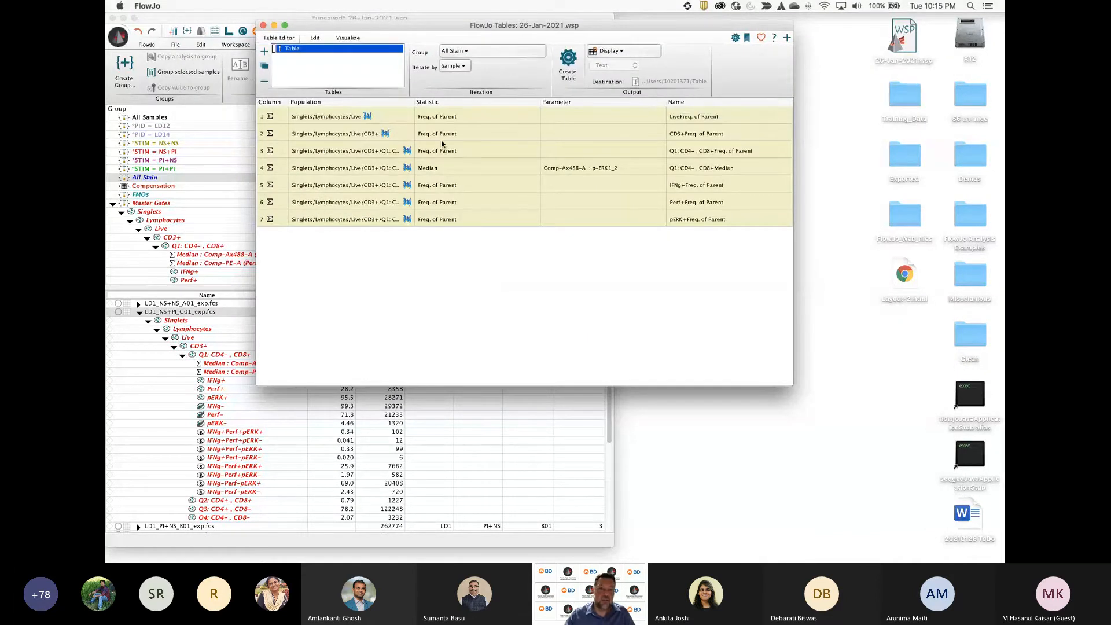
Add the keywords *STIM and *PID as two further columns in the table
{"action": "left_click_drag", "start_coordinate": [396, 30], "coordinate": [420, 68]}
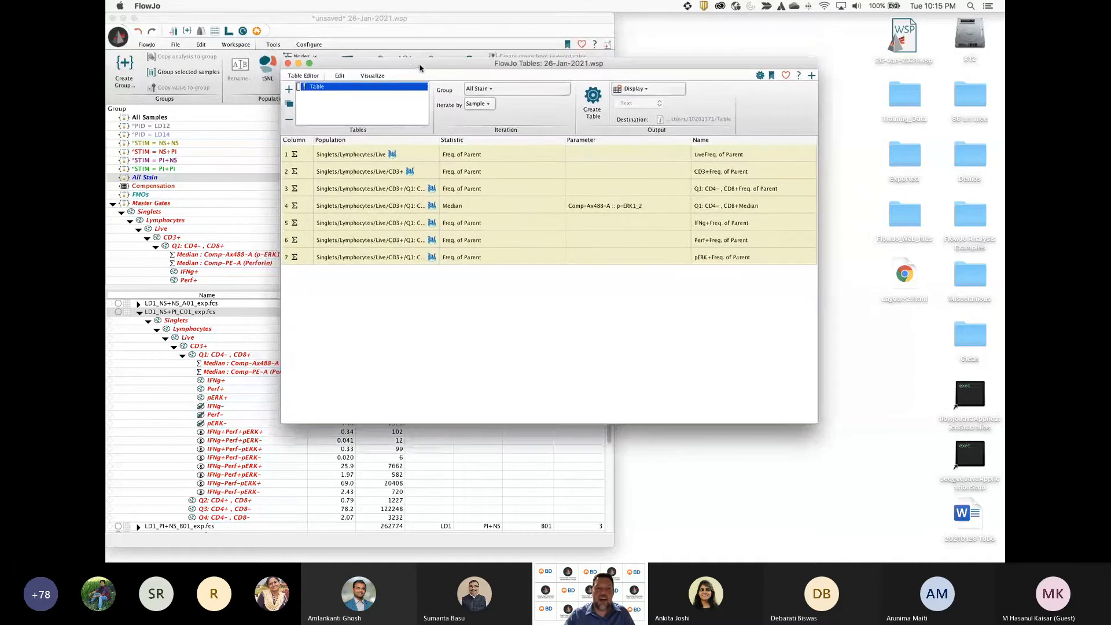
{"action": "left_click", "coordinate": [341, 77]}
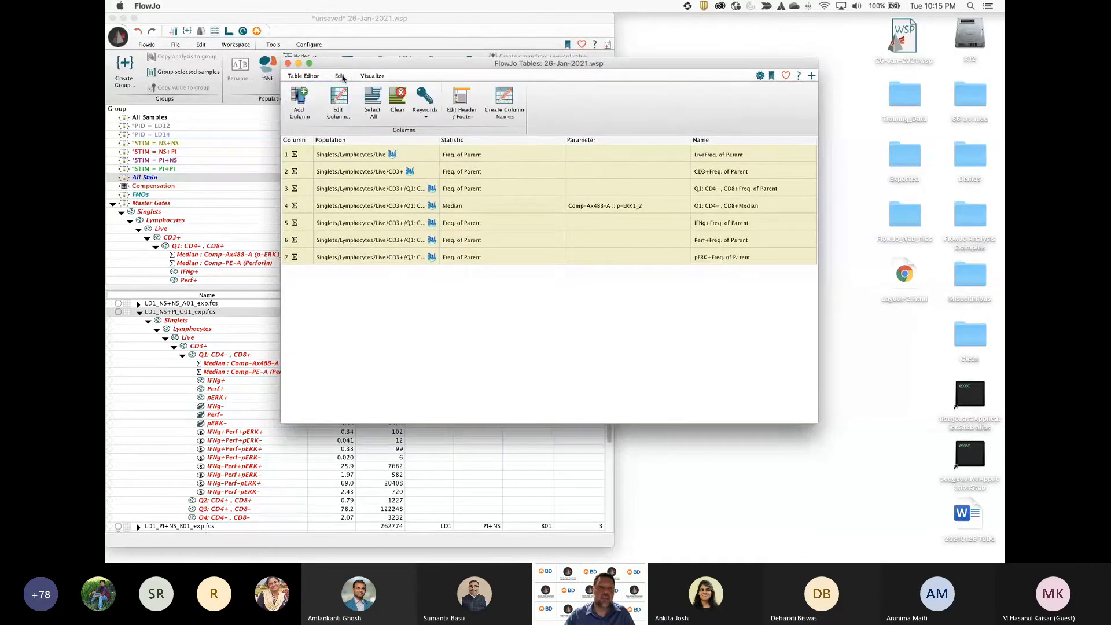
{"action": "left_click", "coordinate": [434, 116]}
{"action": "type", "text": "*"}
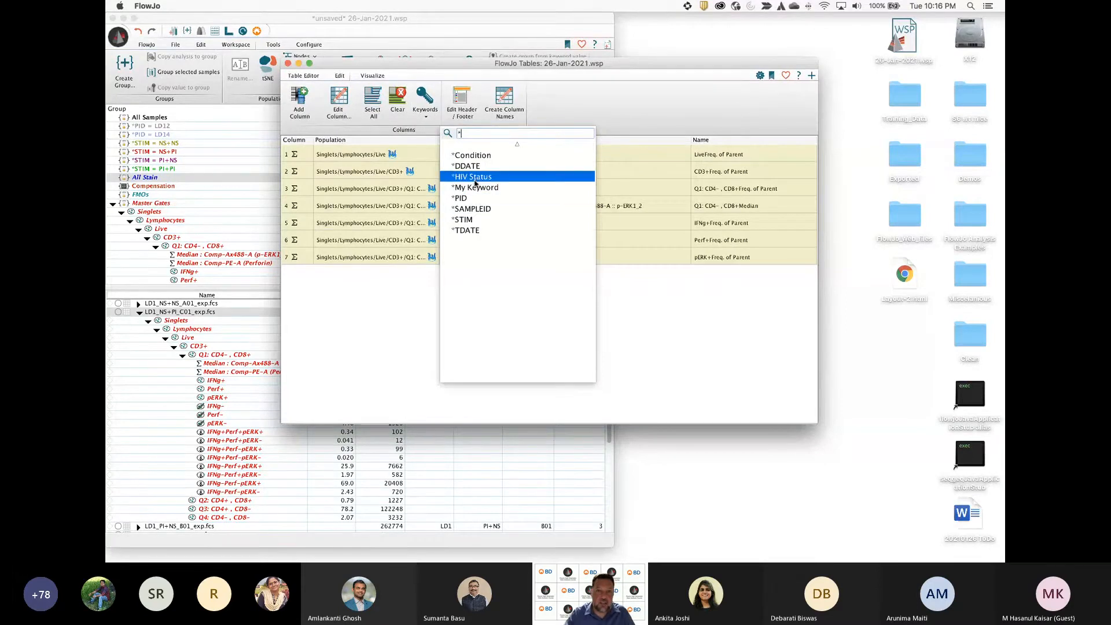
{"action": "left_click", "coordinate": [472, 220]}
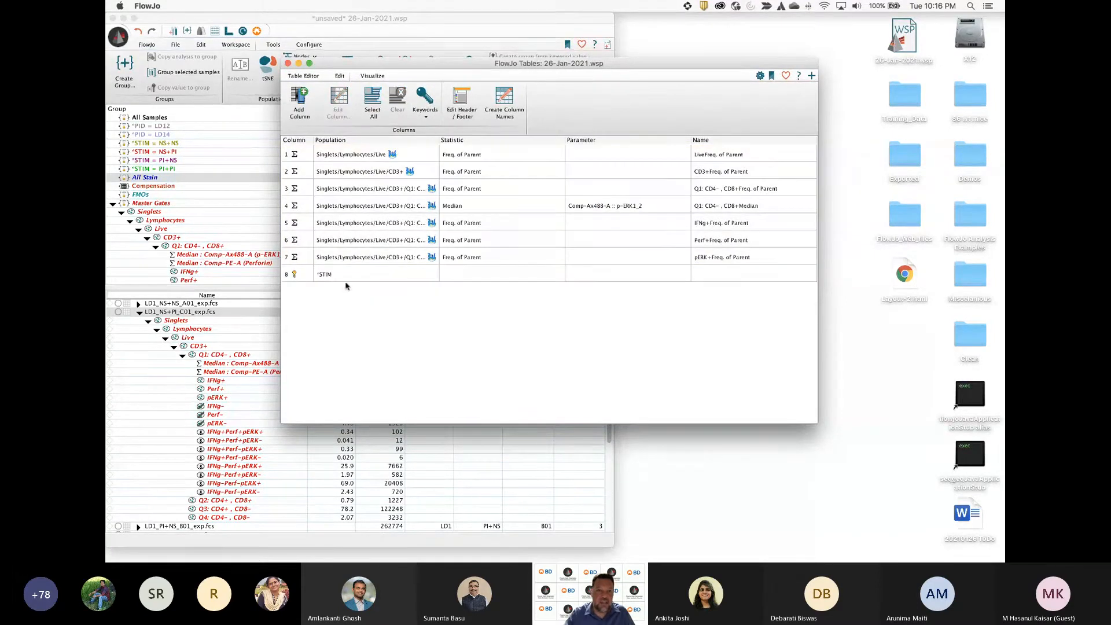
{"action": "left_click", "coordinate": [425, 99]}
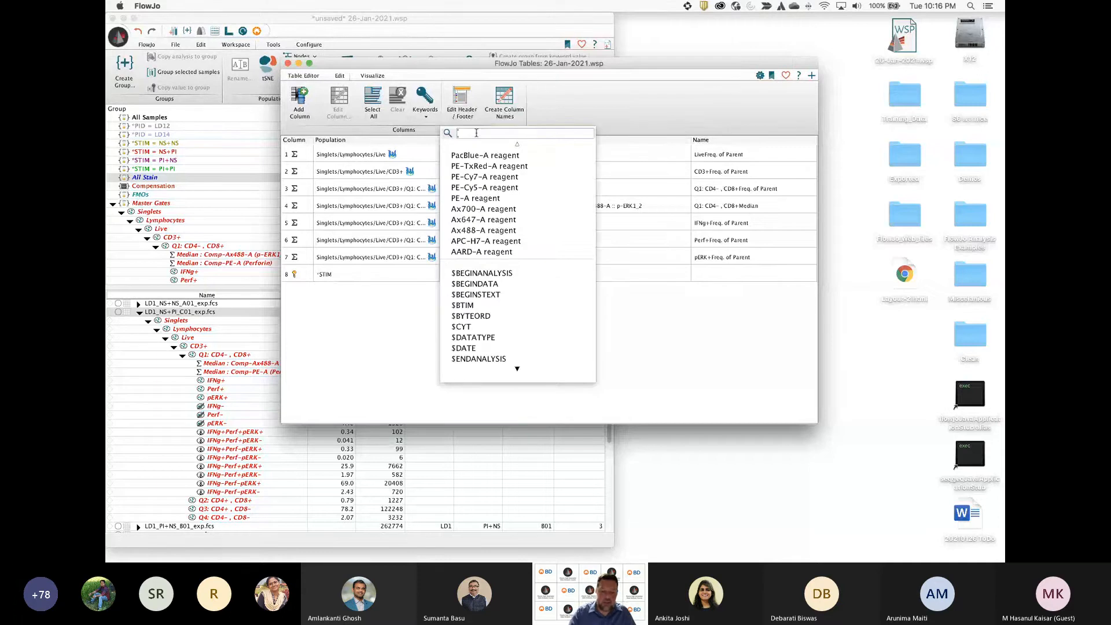
{"action": "type", "text": "*"}
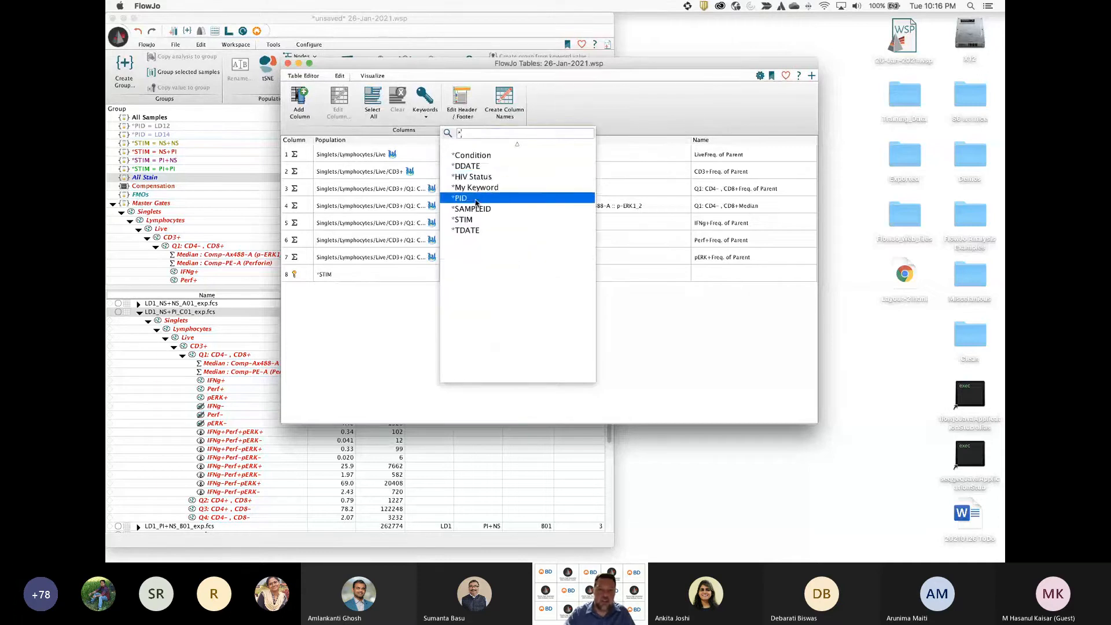
{"action": "left_click", "coordinate": [497, 198]}
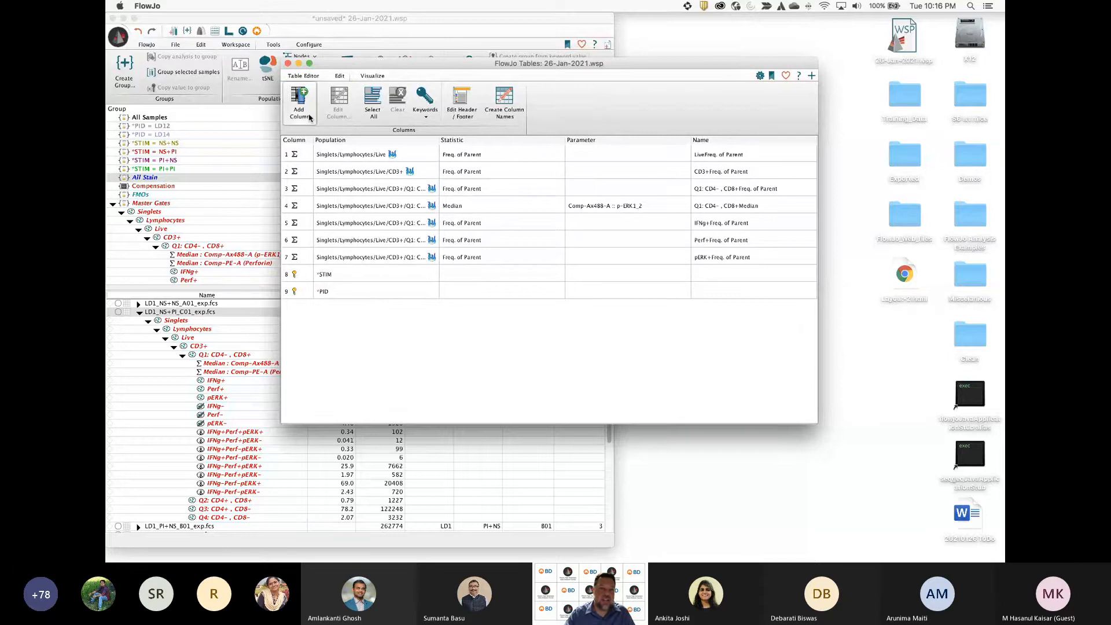
Generate the table with the keyword columns, enlarge its window to examine the *STIM and *PID values, and close it
{"action": "left_click", "coordinate": [592, 107]}
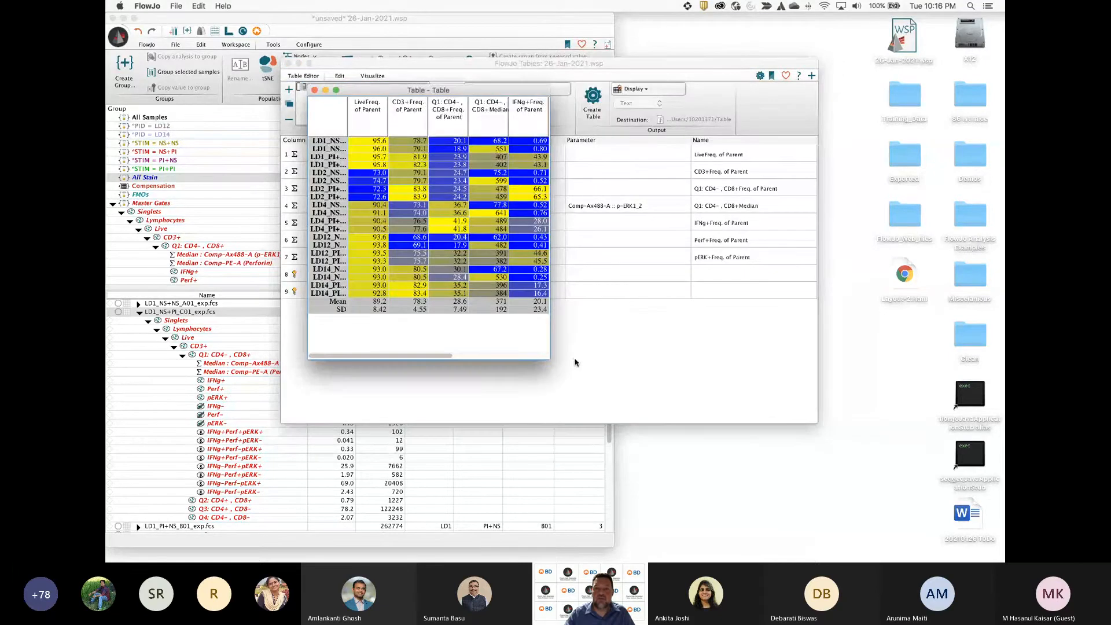
{"action": "left_click", "coordinate": [477, 370]}
{"action": "left_click_drag", "start_coordinate": [435, 356], "coordinate": [578, 356]}
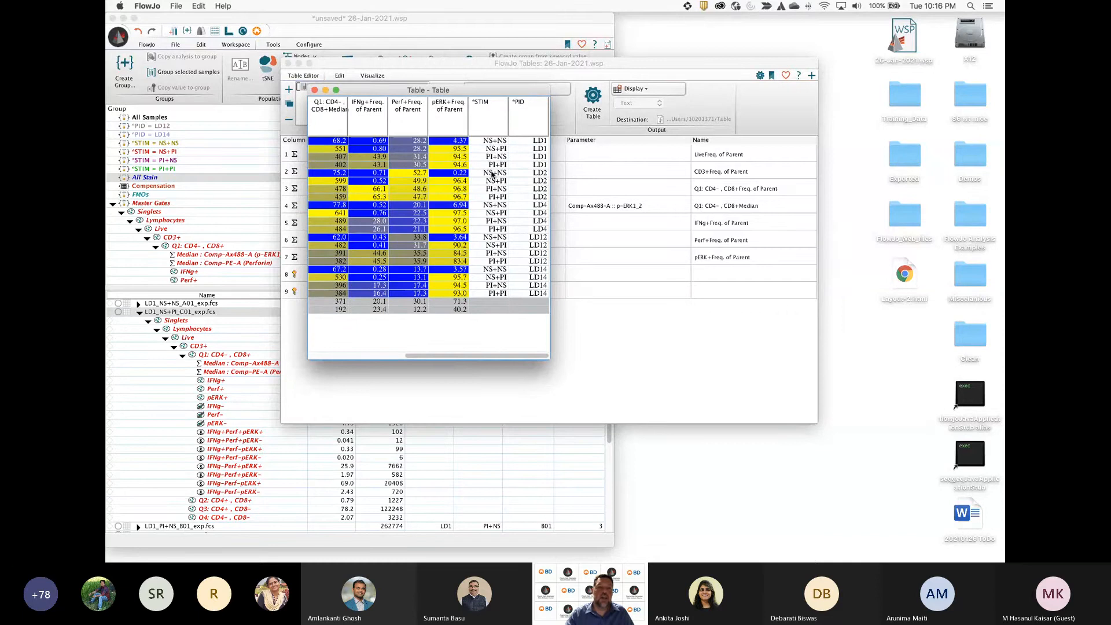
{"action": "left_click_drag", "start_coordinate": [548, 359], "coordinate": [857, 368]}
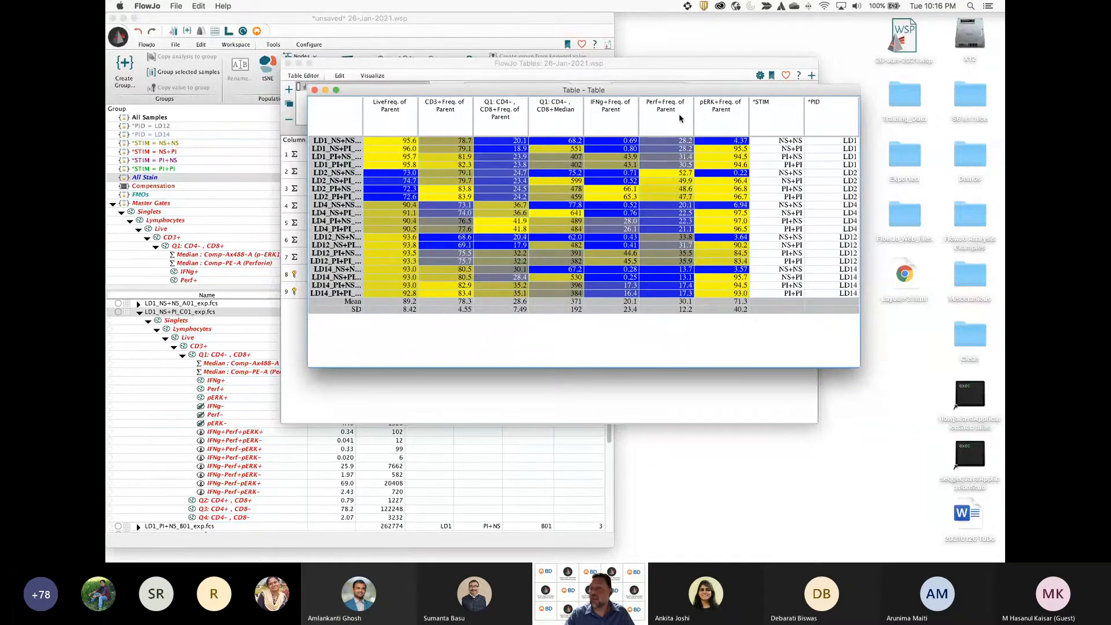
{"action": "left_click_drag", "start_coordinate": [455, 91], "coordinate": [437, 137]}
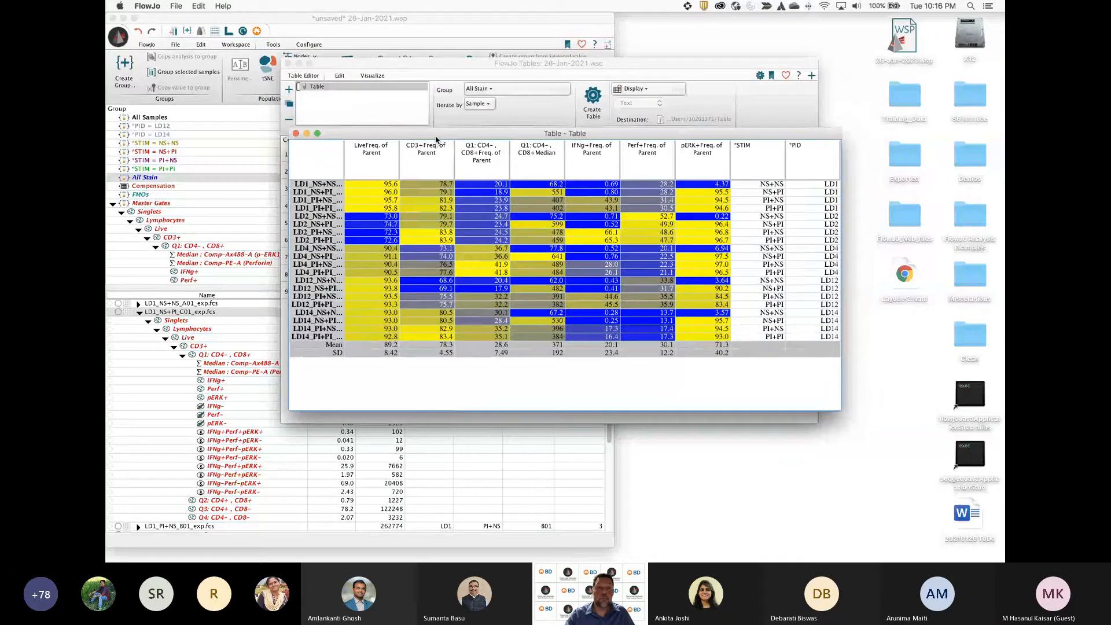
{"action": "left_click", "coordinate": [296, 134]}
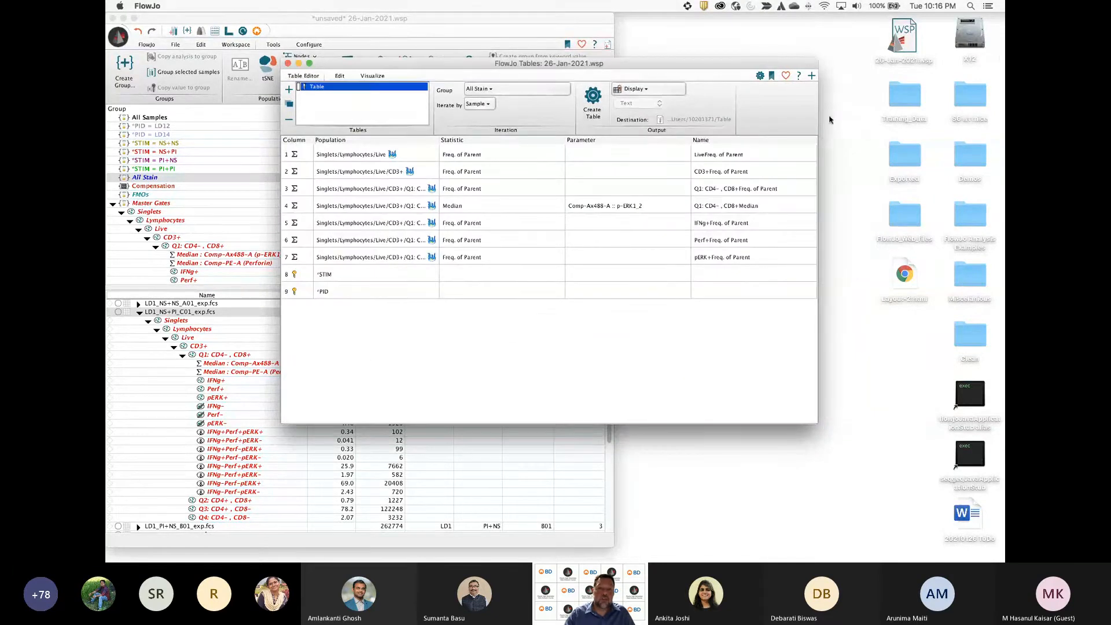
Set the table output to a file in CSV format
{"action": "left_click", "coordinate": [647, 91]}
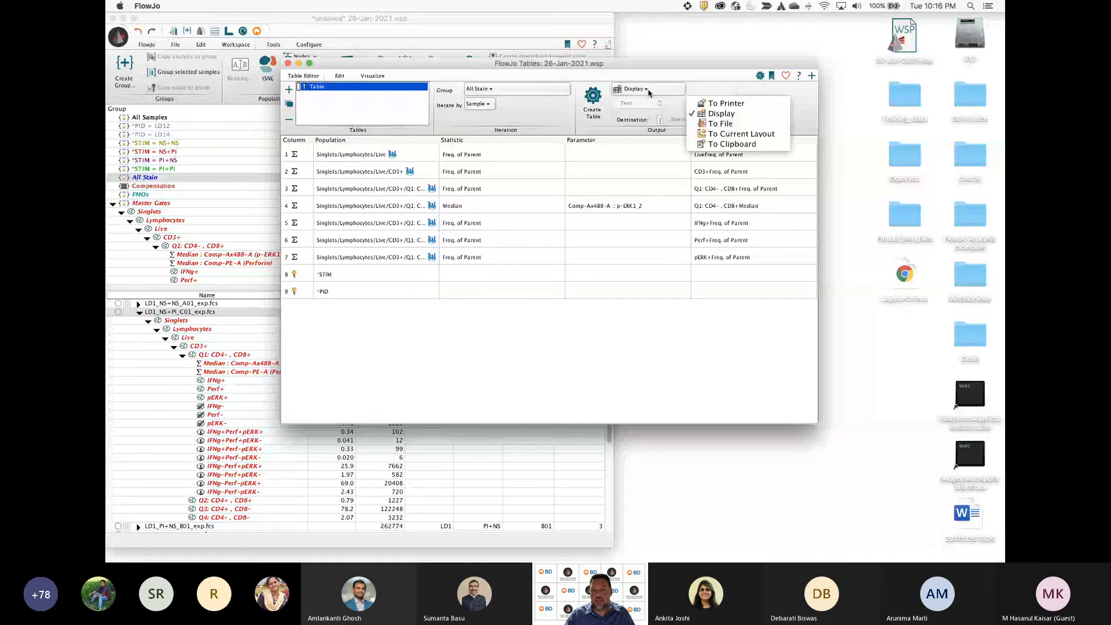
{"action": "left_click", "coordinate": [728, 124]}
{"action": "left_click", "coordinate": [659, 103]}
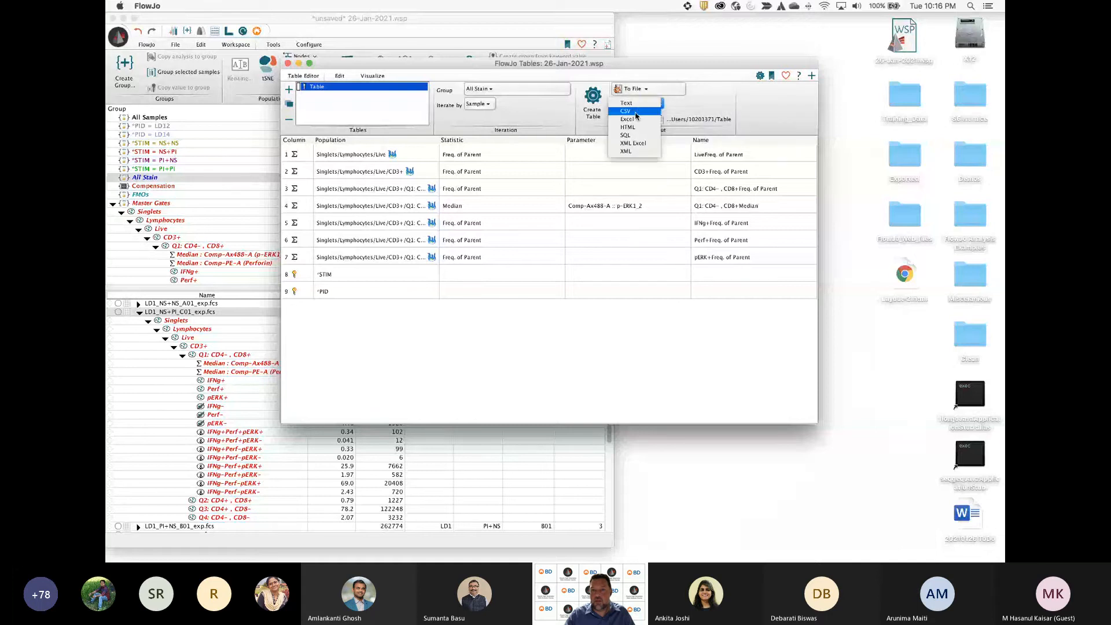
{"action": "left_click", "coordinate": [633, 110]}
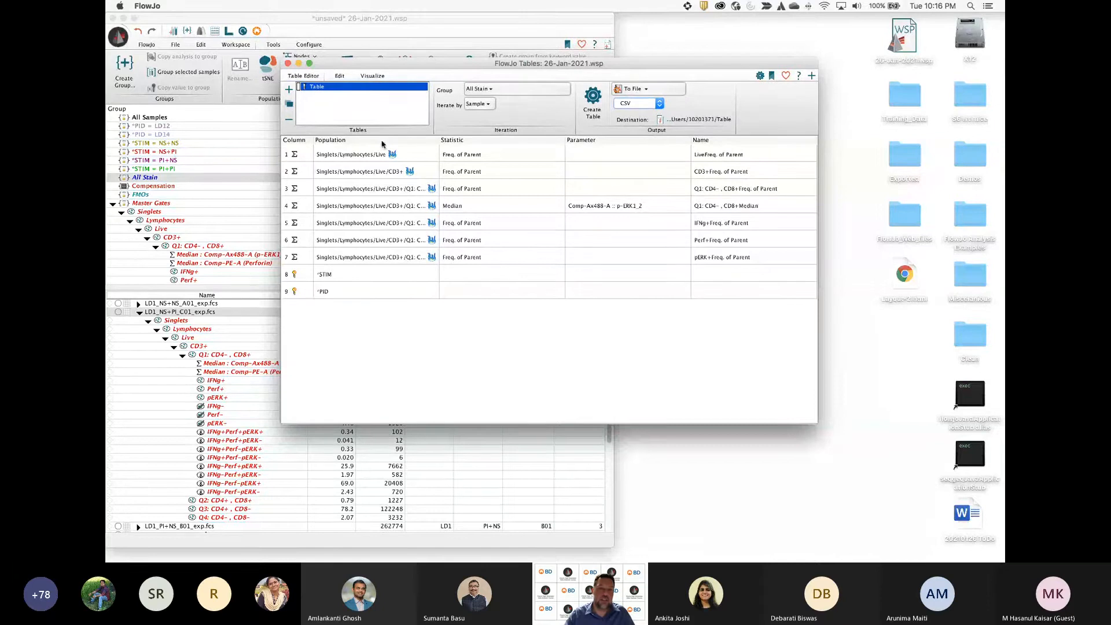
{"action": "left_click", "coordinate": [372, 76]}
{"action": "left_click", "coordinate": [303, 77]}
Switch the table output back to Display, generate and enlarge the table to view it, and close it
{"action": "left_click", "coordinate": [646, 89]}
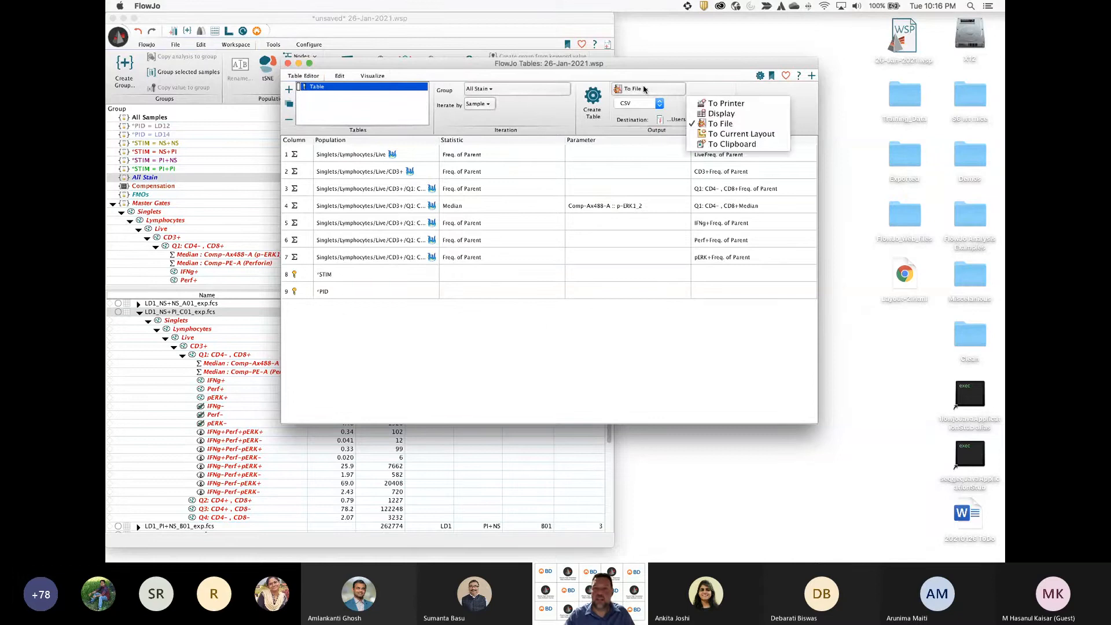
{"action": "left_click", "coordinate": [717, 108]}
{"action": "left_click", "coordinate": [592, 105]}
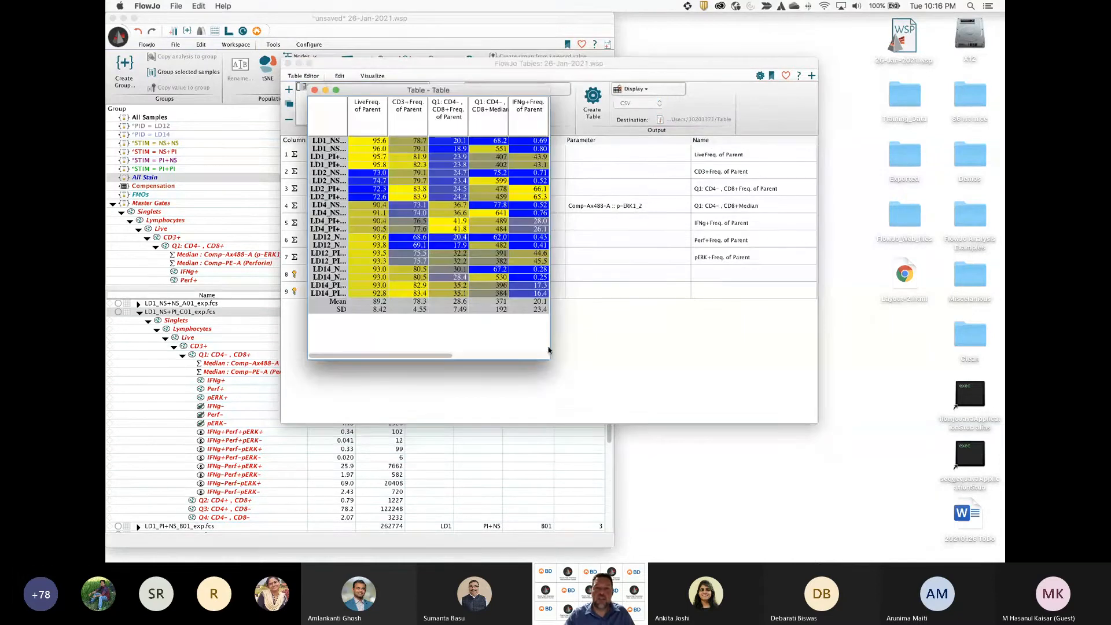
{"action": "left_click_drag", "start_coordinate": [549, 357], "coordinate": [820, 449]}
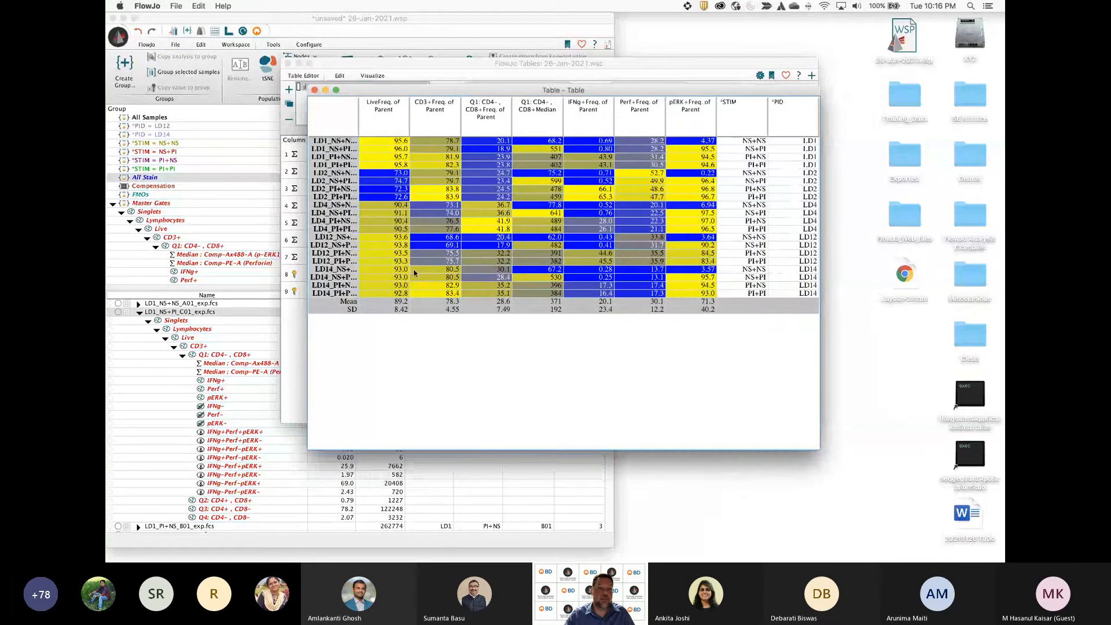
{"action": "left_click", "coordinate": [315, 90]}
Set the table output to the current layout, create the table there and acknowledge the notification
{"action": "left_click", "coordinate": [635, 90]}
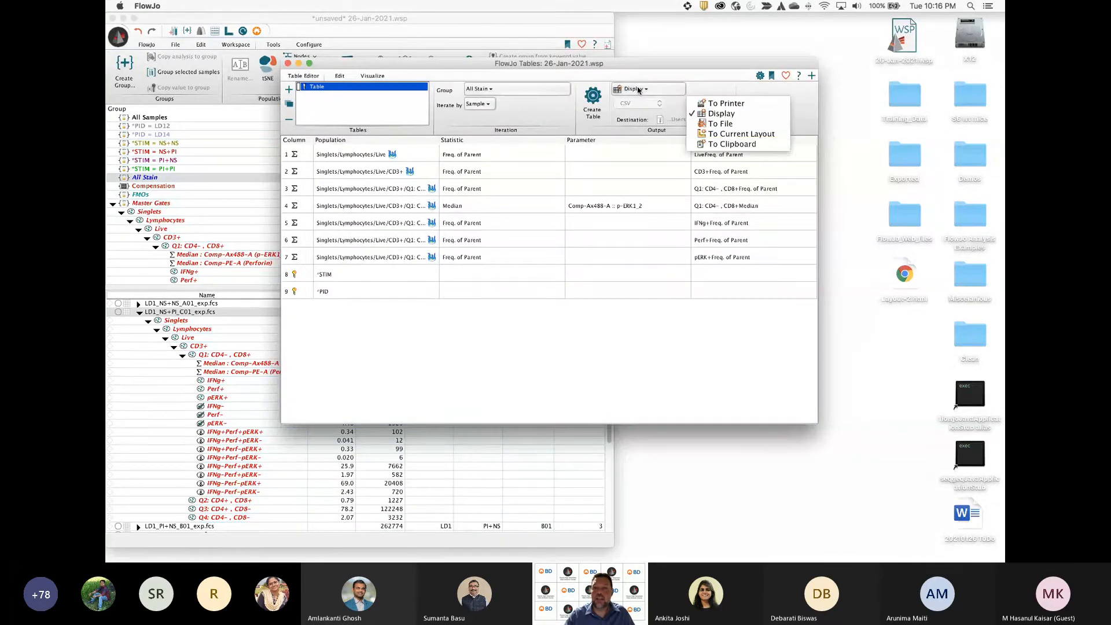
{"action": "left_click", "coordinate": [729, 133]}
{"action": "left_click", "coordinate": [596, 105]}
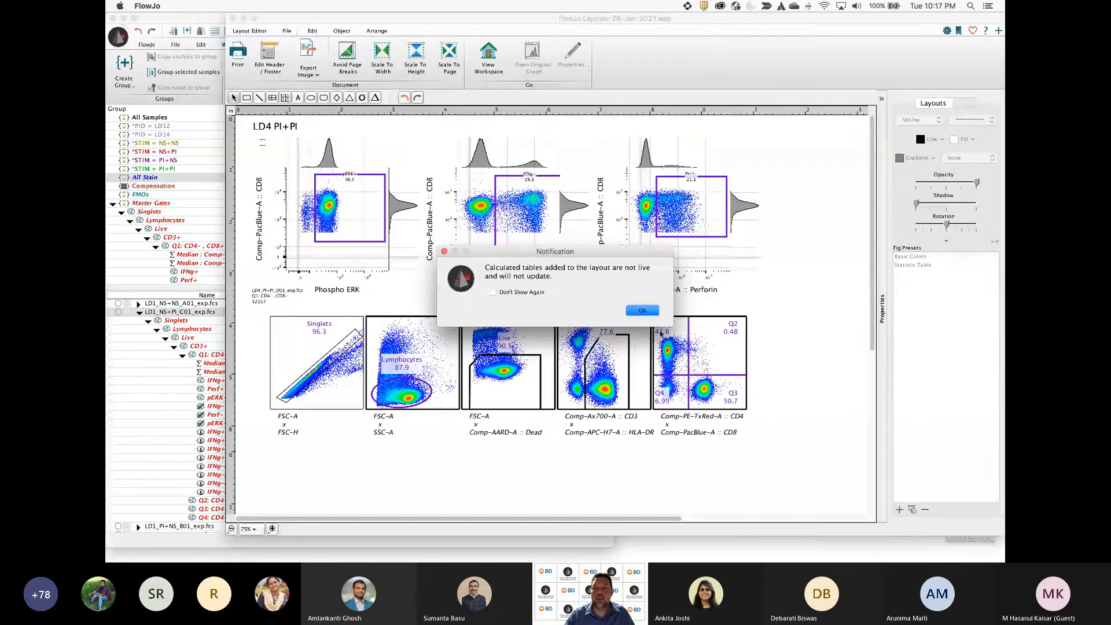
{"action": "left_click", "coordinate": [645, 311]}
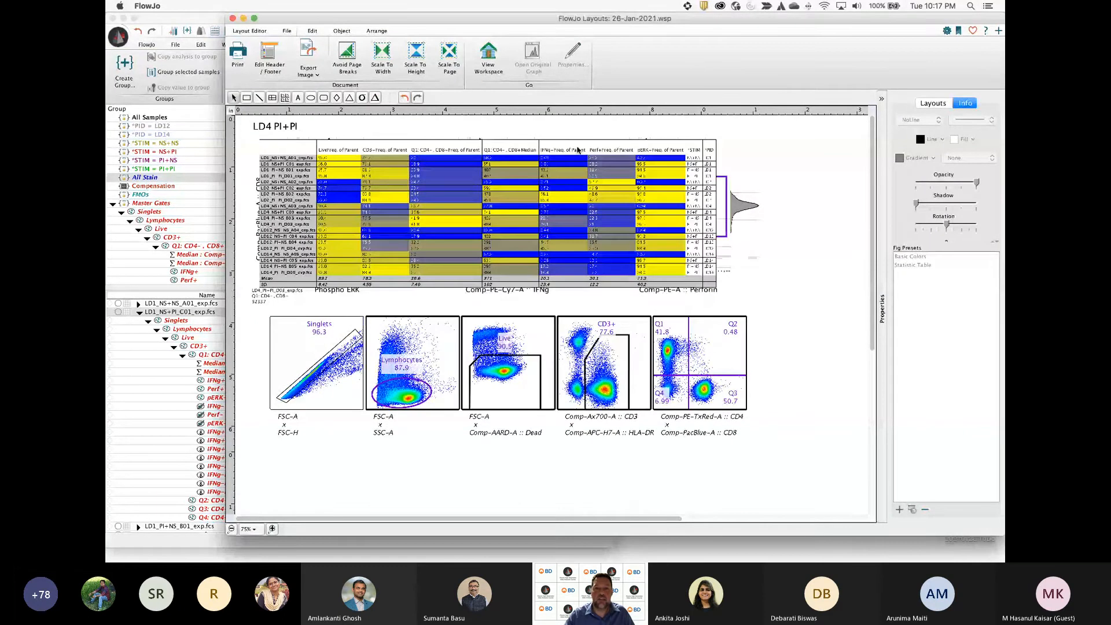
Place the heat-mapped table below the row of gating plots in the layout, check the image export formats and close the layout window
{"action": "left_click_drag", "start_coordinate": [588, 303], "coordinate": [599, 476]}
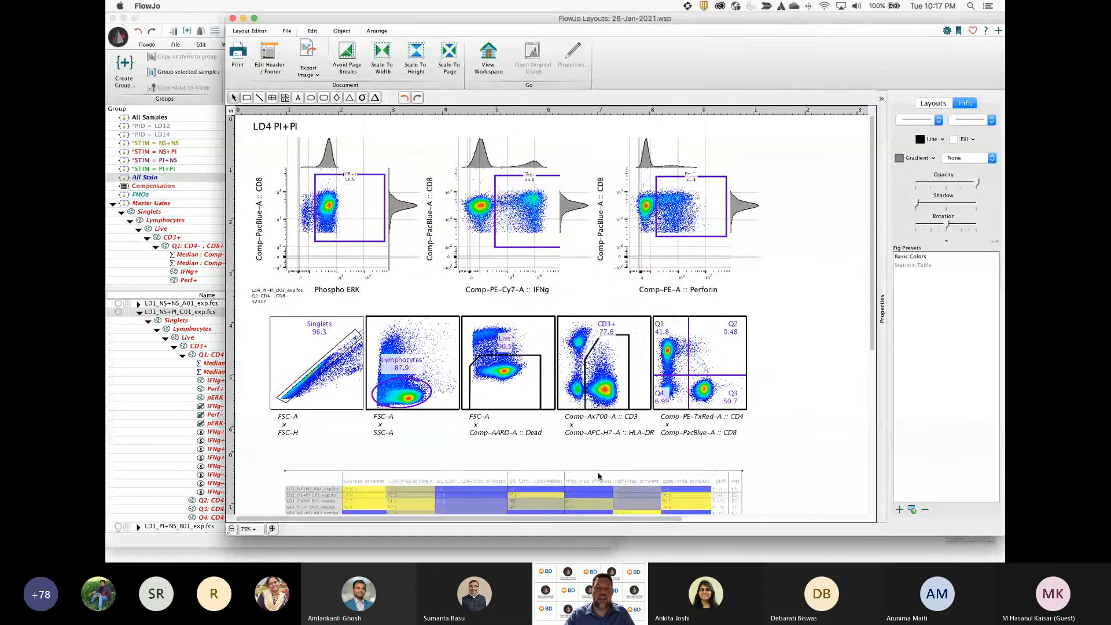
{"action": "scroll", "coordinate": [581, 320], "scroll_direction": "down", "scroll_amount": 5}
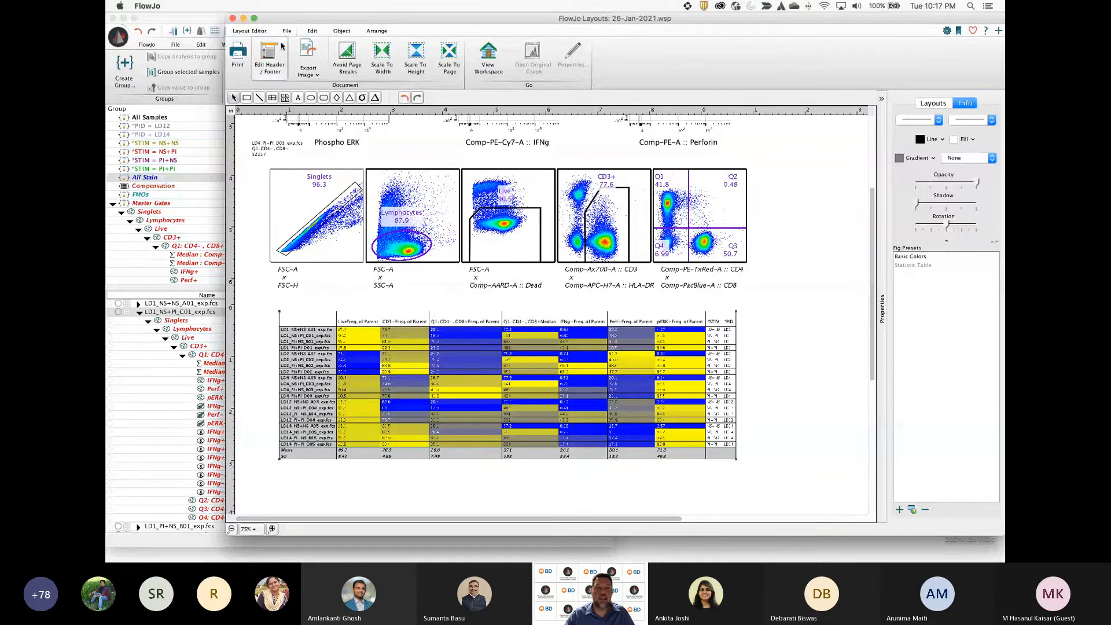
{"action": "left_click", "coordinate": [301, 51]}
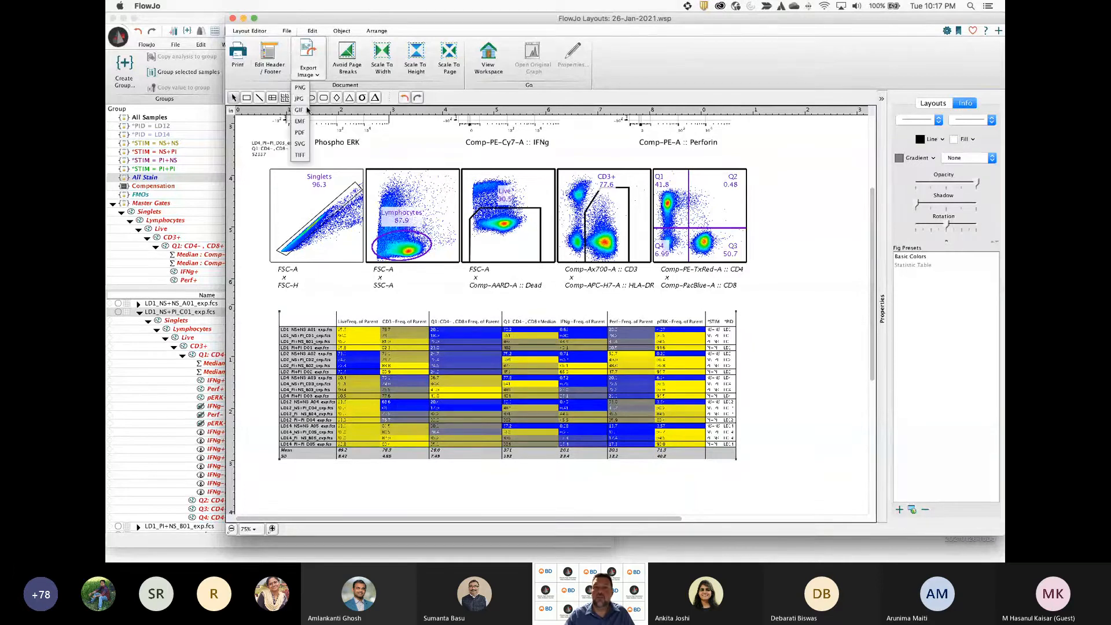
{"action": "left_click", "coordinate": [232, 18]}
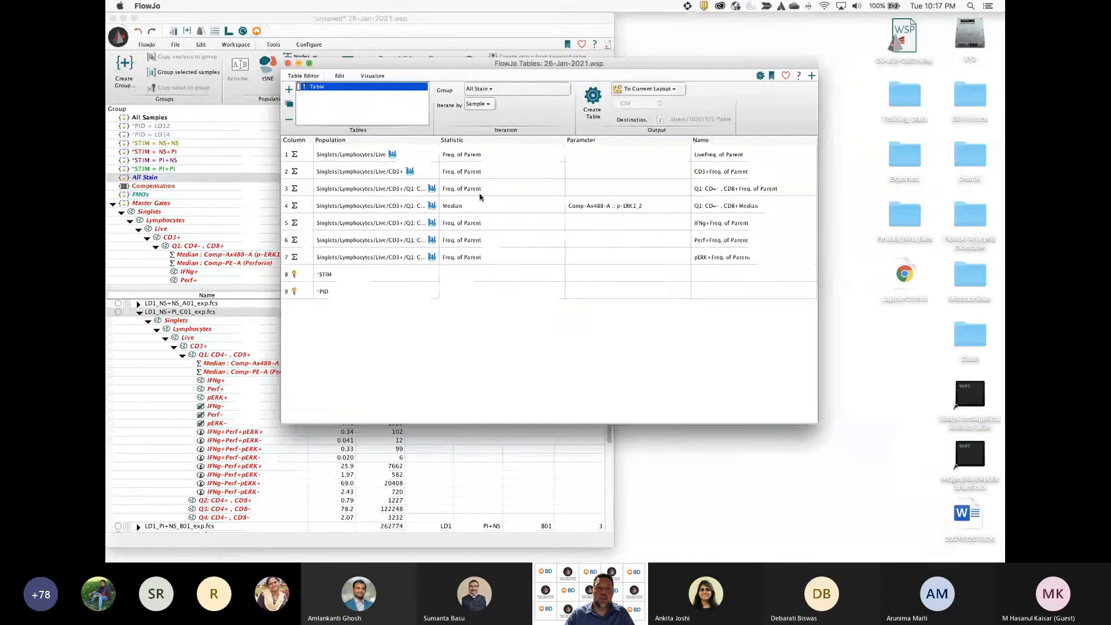
Close the table editor and return to the desktop space that shows the workspace window
{"action": "key", "text": "super+w"}
{"action": "key", "text": "ctrl+Up"}
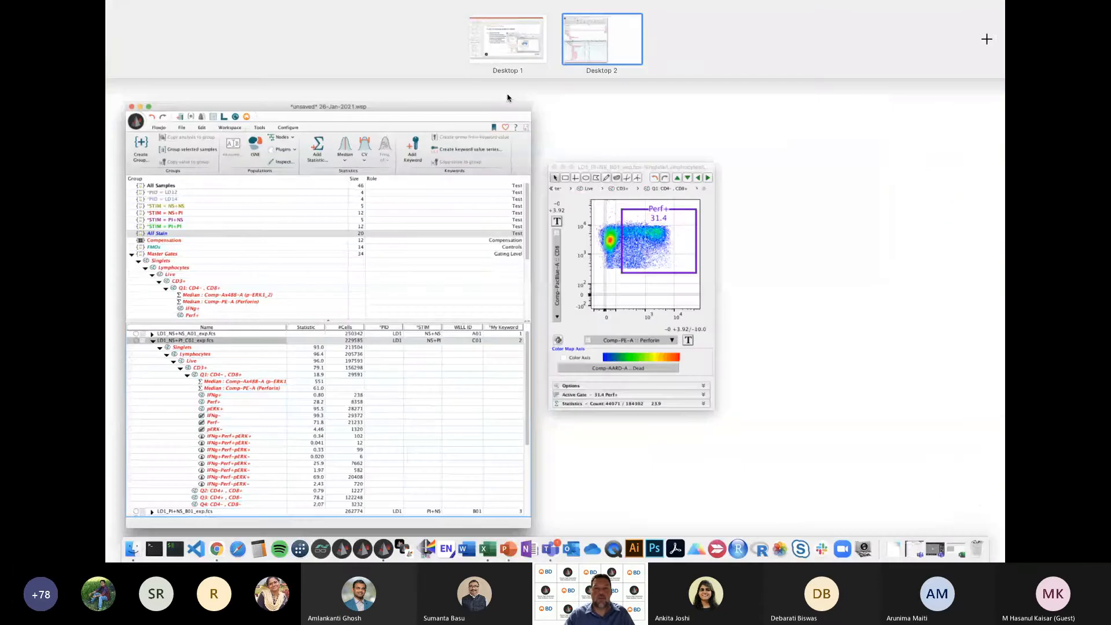
{"action": "left_click", "coordinate": [601, 53]}
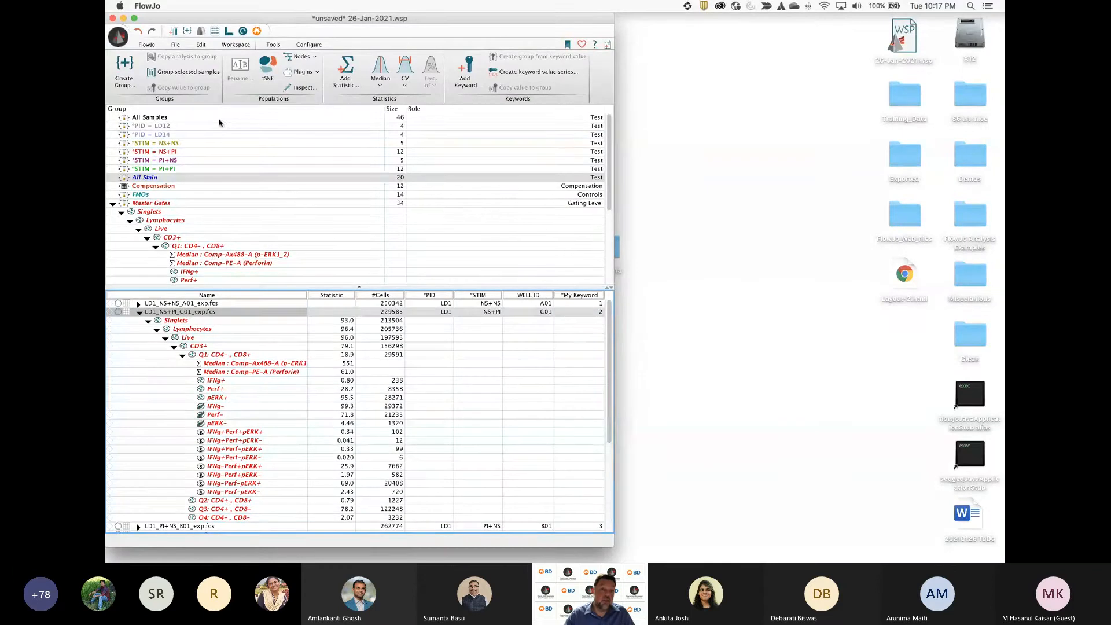
Move the 26-Jan-2021.wsp file to a clear area of the desktop and save the workspace
{"action": "left_click", "coordinate": [174, 45]}
{"action": "left_click", "coordinate": [195, 81]}
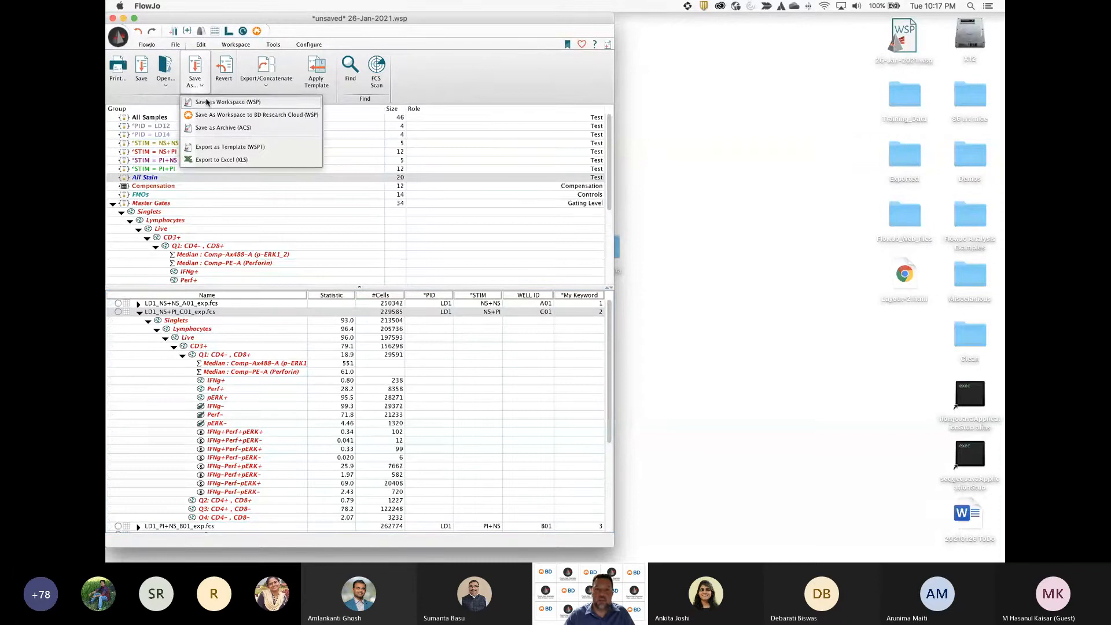
{"action": "left_click_drag", "start_coordinate": [891, 45], "coordinate": [719, 167]}
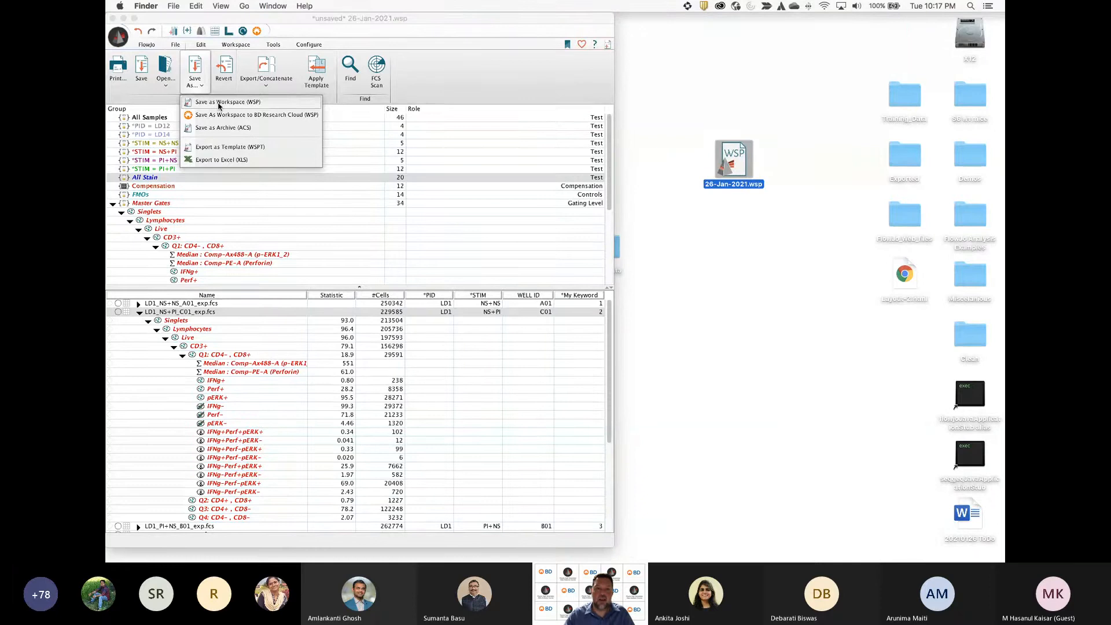
{"action": "left_click", "coordinate": [660, 191]}
{"action": "left_click", "coordinate": [455, 82]}
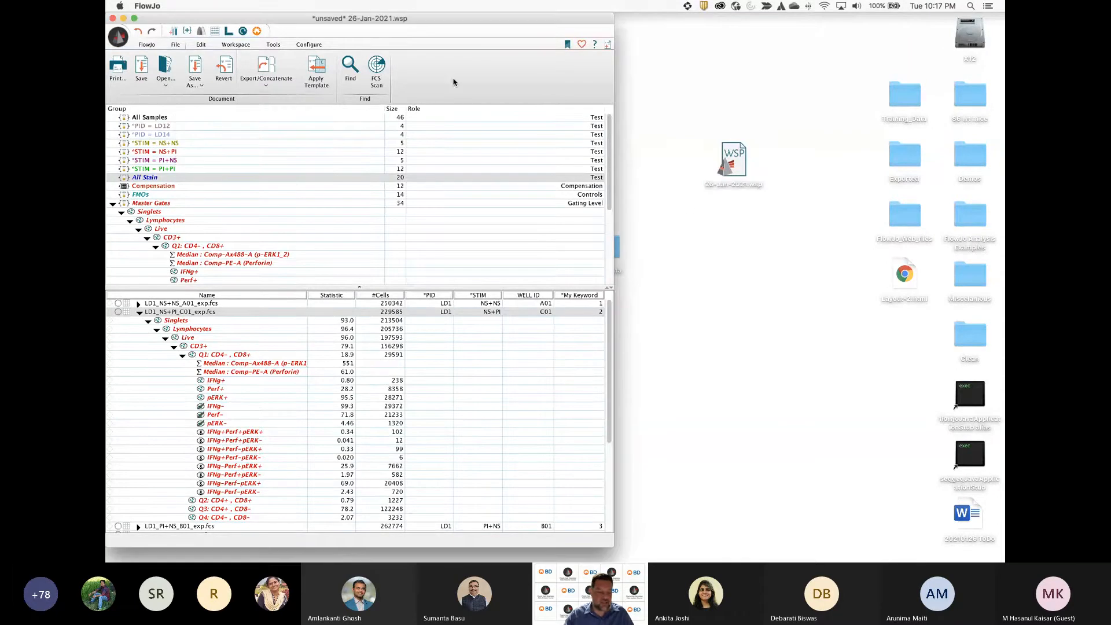
{"action": "key", "text": "super+s"}
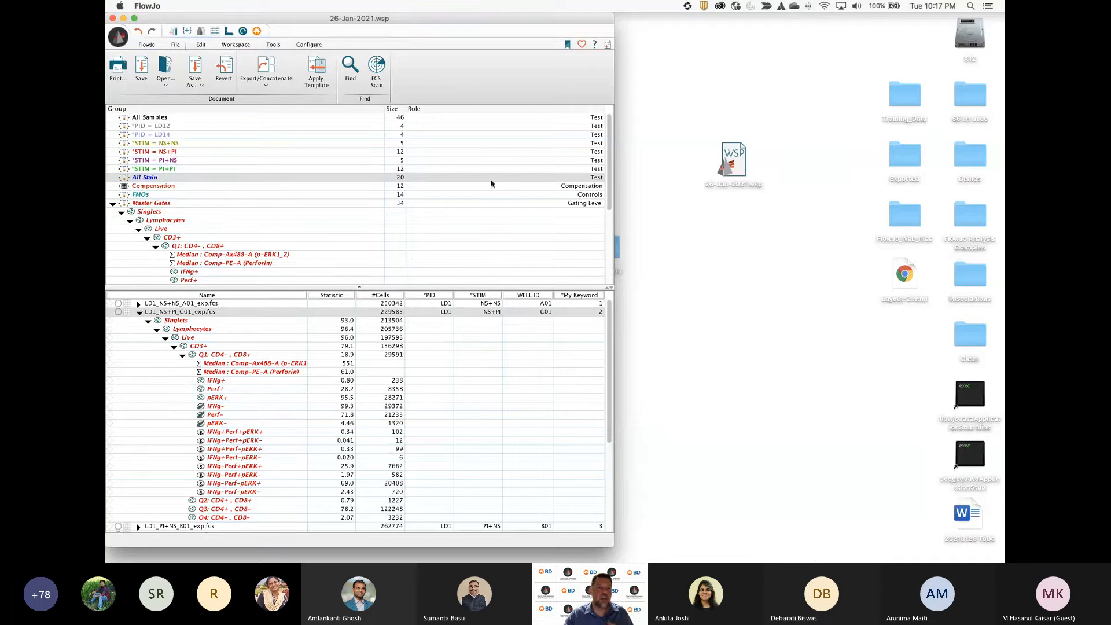
Export the workspace to the Desktop as template 26-Jan-2021.wspt, setting the PFICS Data folder and the template file in clear desktop space
{"action": "left_click", "coordinate": [202, 82]}
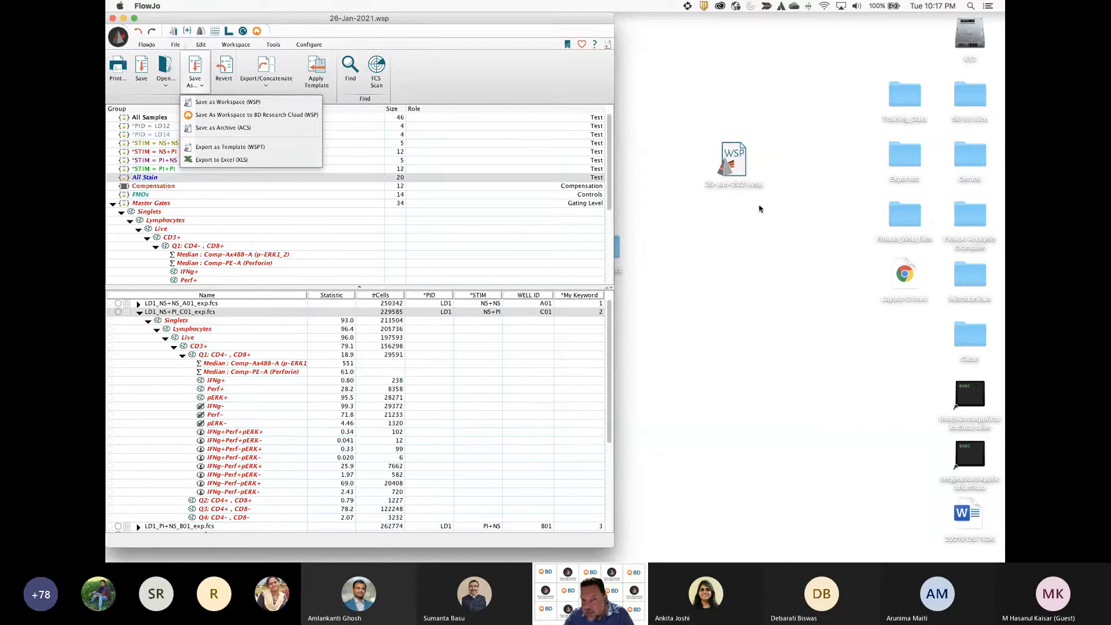
{"action": "left_click_drag", "start_coordinate": [623, 250], "coordinate": [818, 82]}
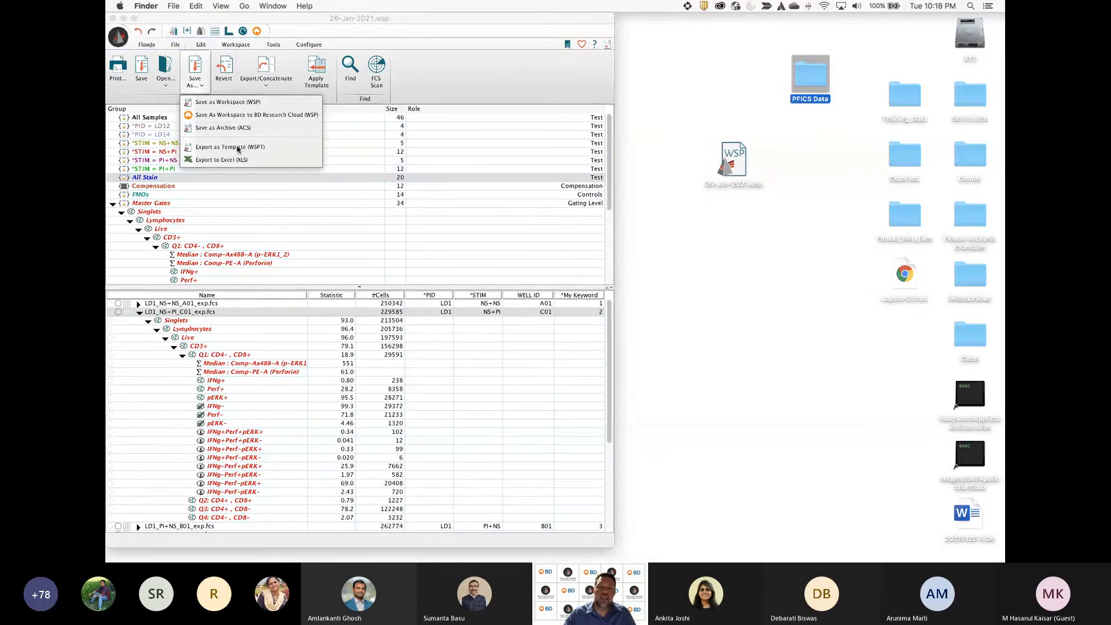
{"action": "left_click", "coordinate": [212, 149]}
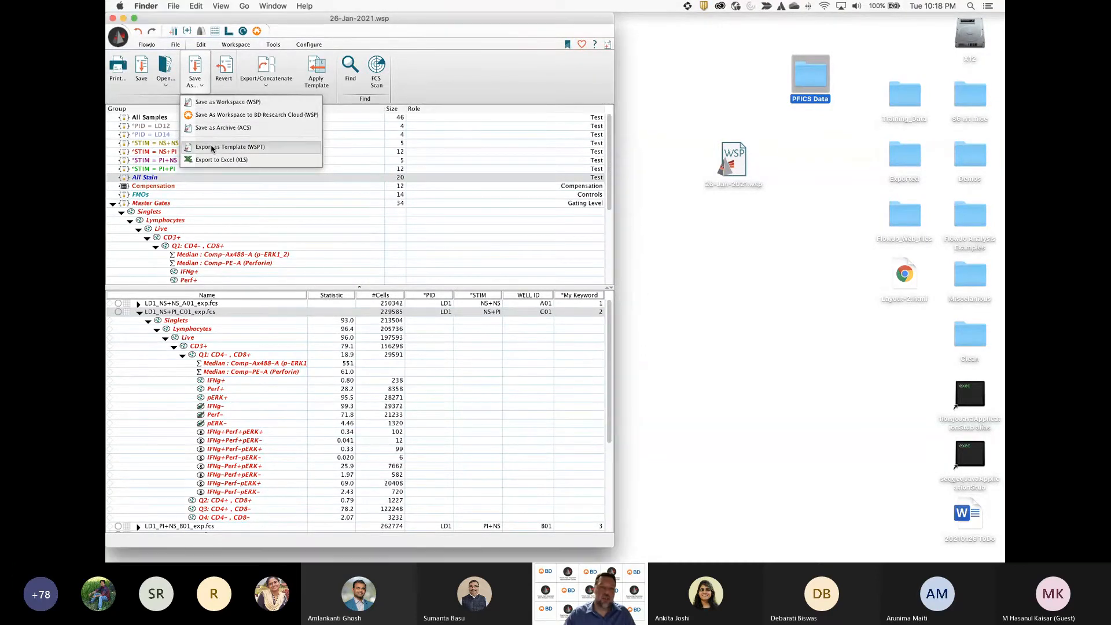
{"action": "left_click", "coordinate": [554, 194]}
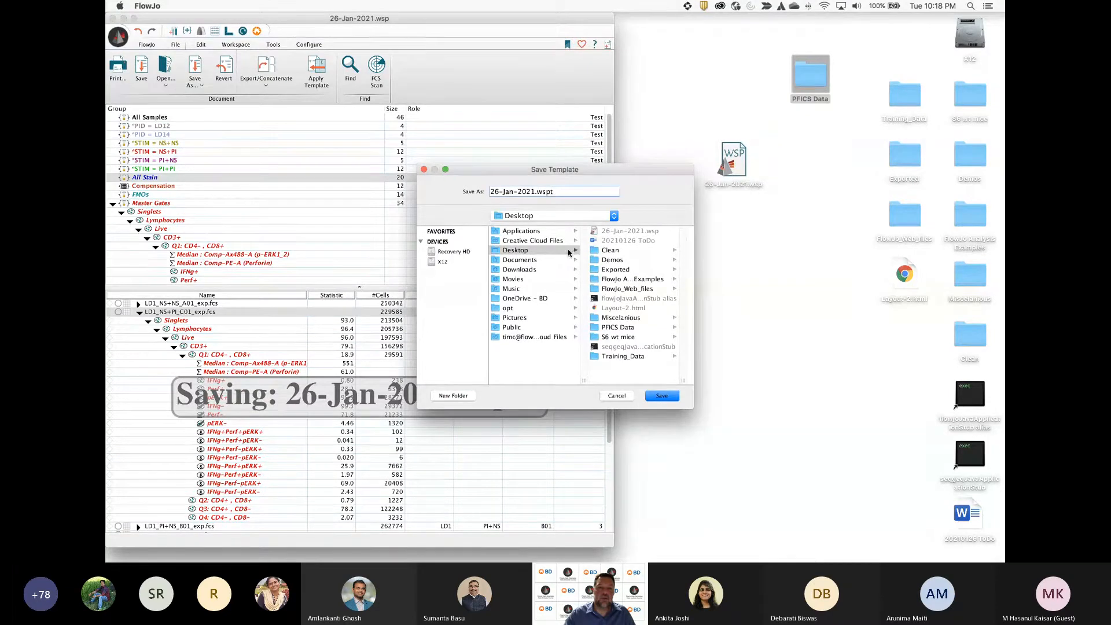
{"action": "left_click", "coordinate": [543, 255]}
{"action": "left_click", "coordinate": [669, 397]}
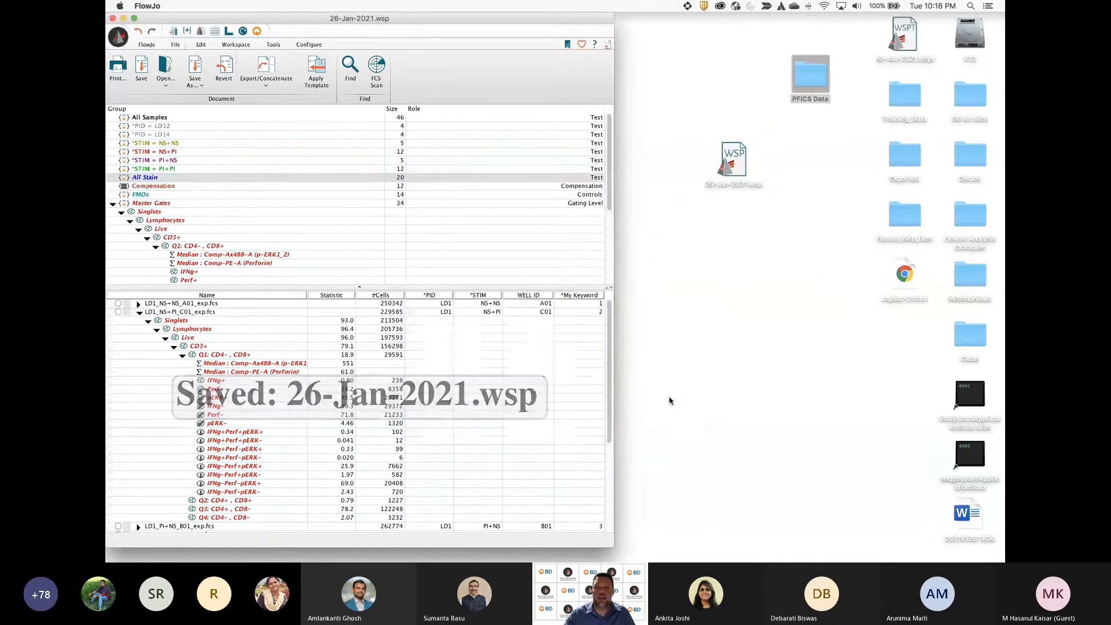
{"action": "left_click_drag", "start_coordinate": [905, 43], "coordinate": [694, 80]}
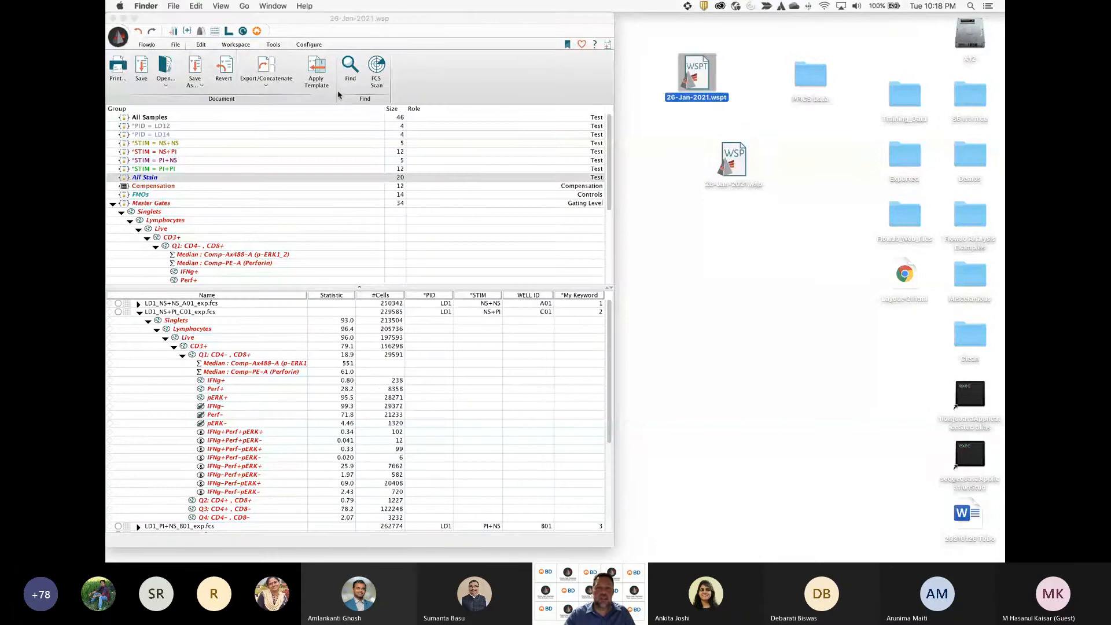
Close the workspace without saving changes and open the recent template 26-Jan-2021.wspt
{"action": "left_click", "coordinate": [112, 18]}
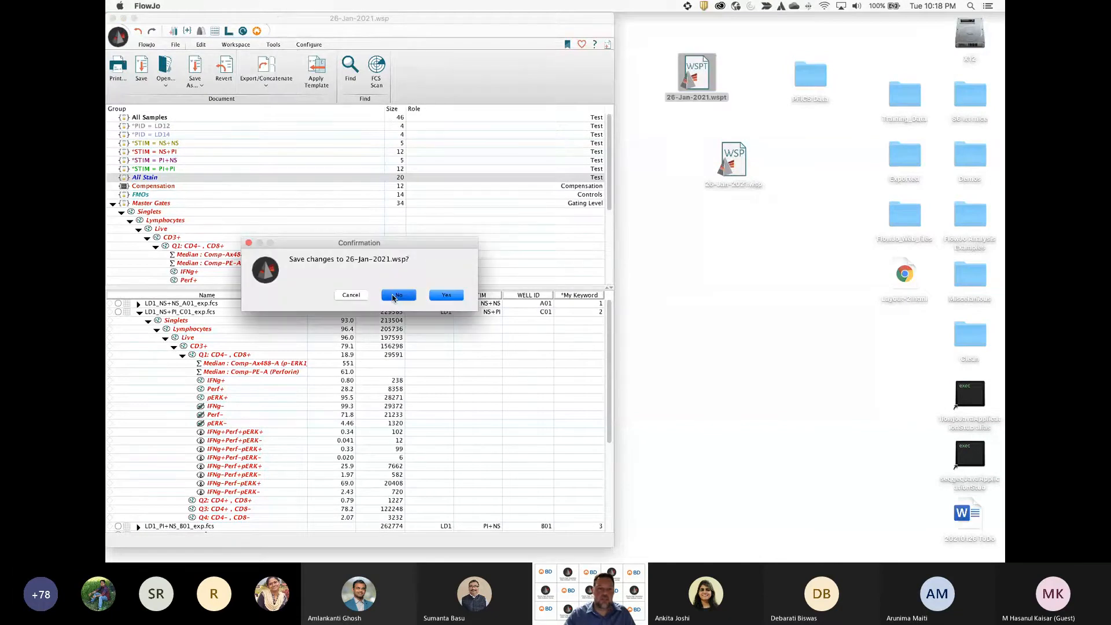
{"action": "left_click", "coordinate": [394, 296]}
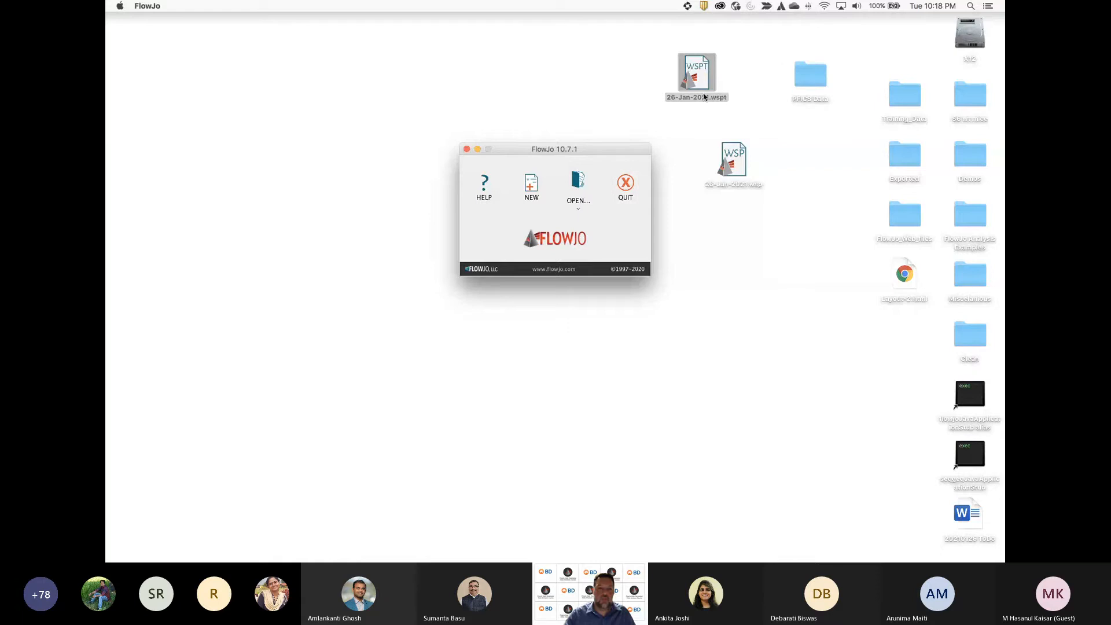
{"action": "left_click", "coordinate": [583, 208]}
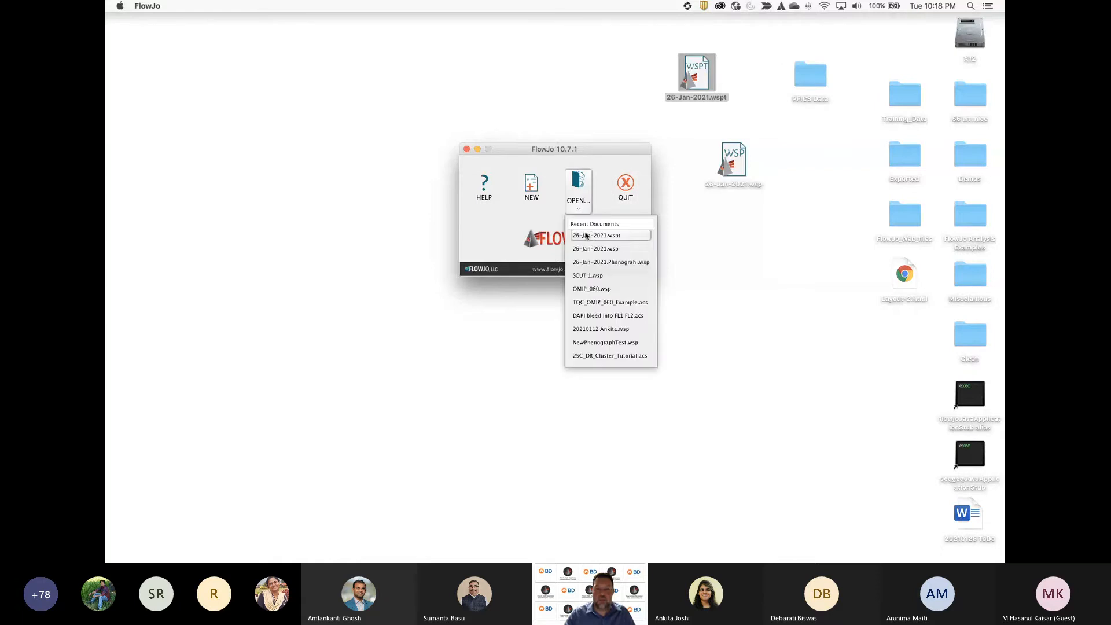
{"action": "left_click", "coordinate": [625, 238]}
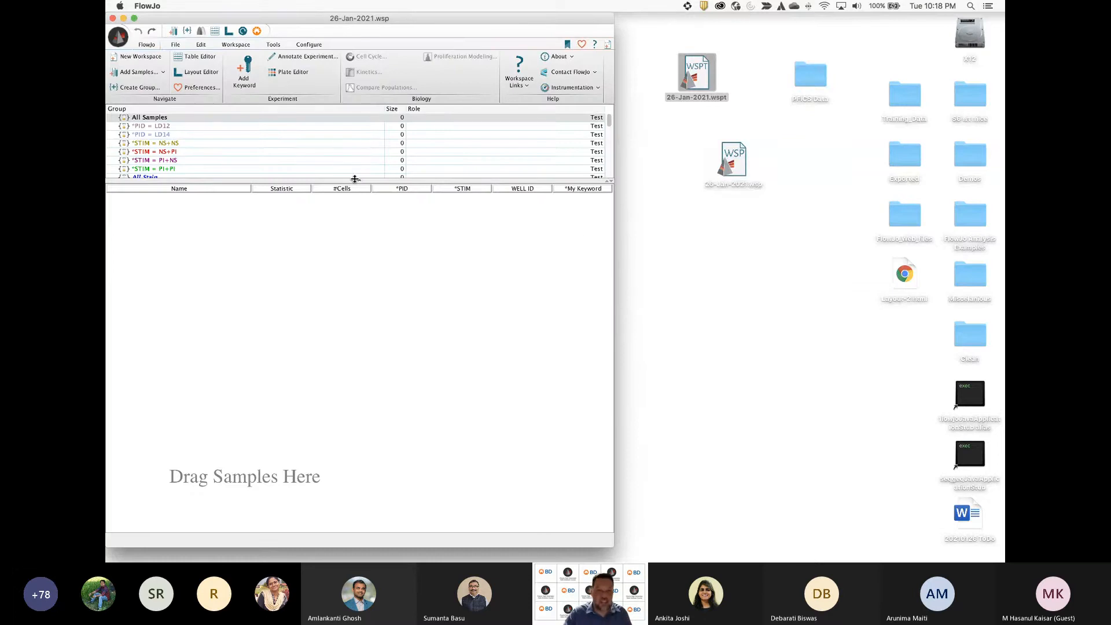
Enlarge the group list of the empty template workspace and check its stored layouts and table definition, closing both editors
{"action": "left_click_drag", "start_coordinate": [355, 179], "coordinate": [342, 310]}
{"action": "left_click", "coordinate": [228, 31]}
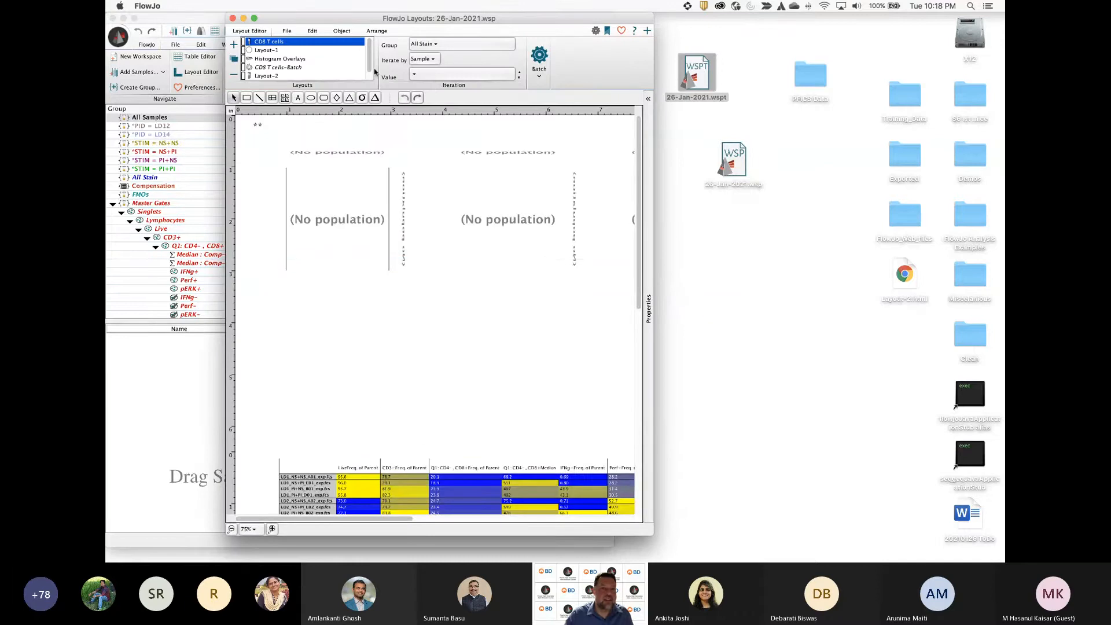
{"action": "left_click", "coordinate": [232, 19]}
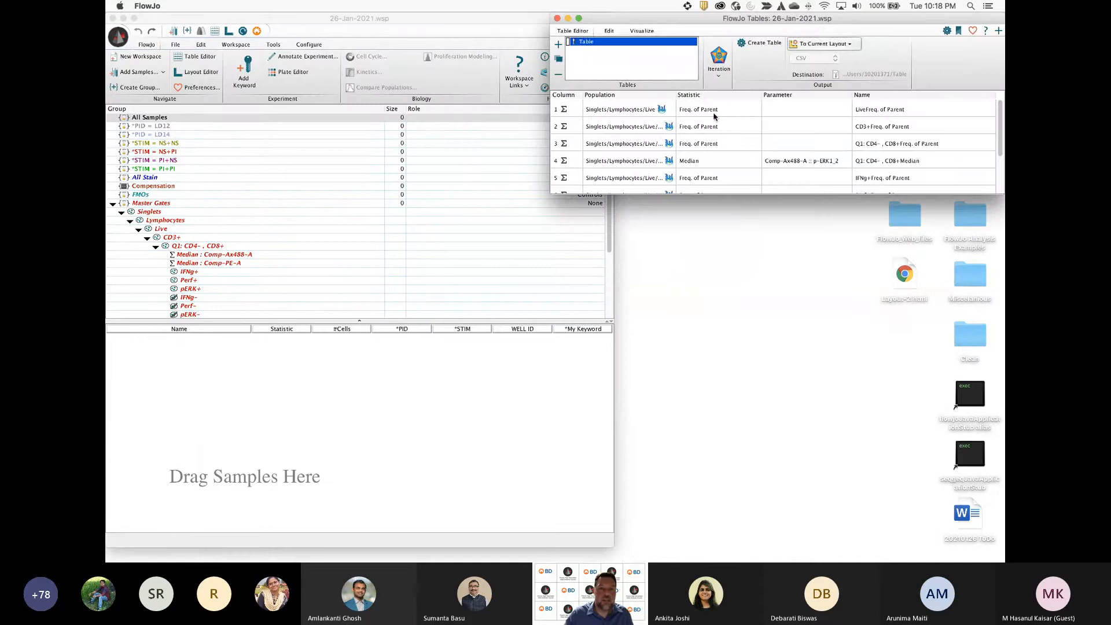
{"action": "left_click", "coordinate": [557, 19]}
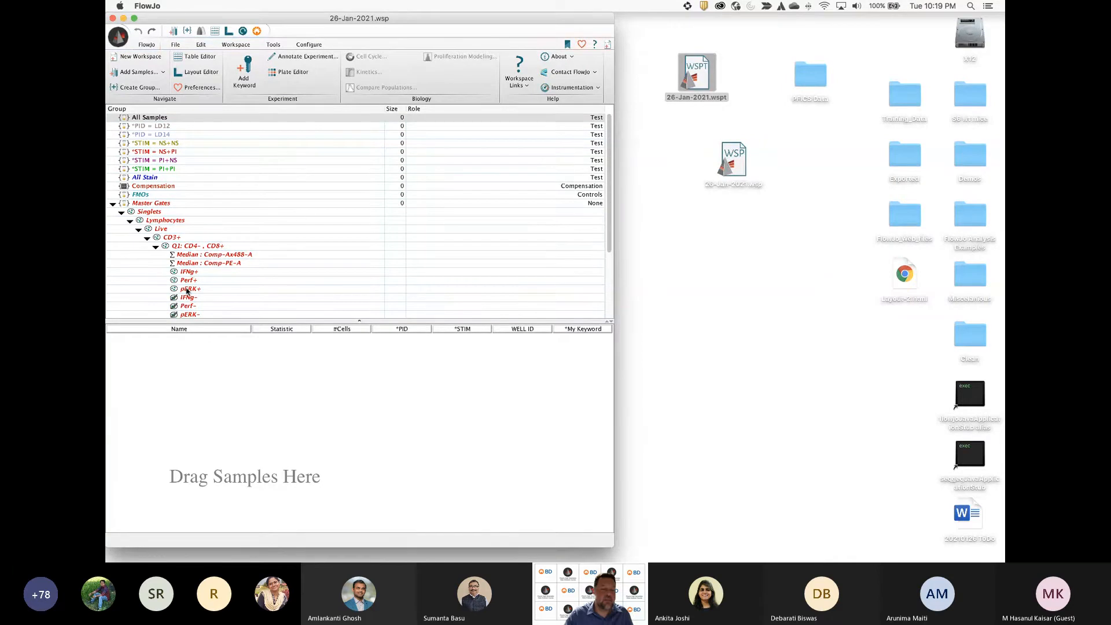
Load the PFICS Data folder into the template workspace and review the inclusion criteria of the Master Gates group
{"action": "left_click", "coordinate": [810, 83]}
{"action": "left_click_drag", "start_coordinate": [809, 83], "coordinate": [414, 405]}
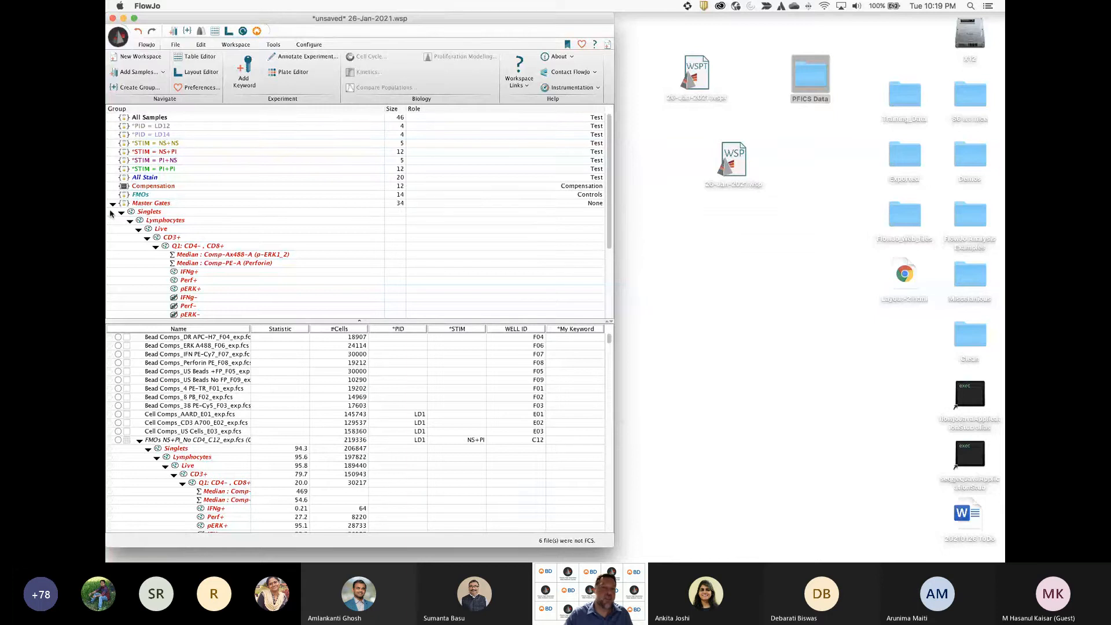
{"action": "left_click", "coordinate": [152, 204]}
{"action": "double_click", "coordinate": [154, 204]}
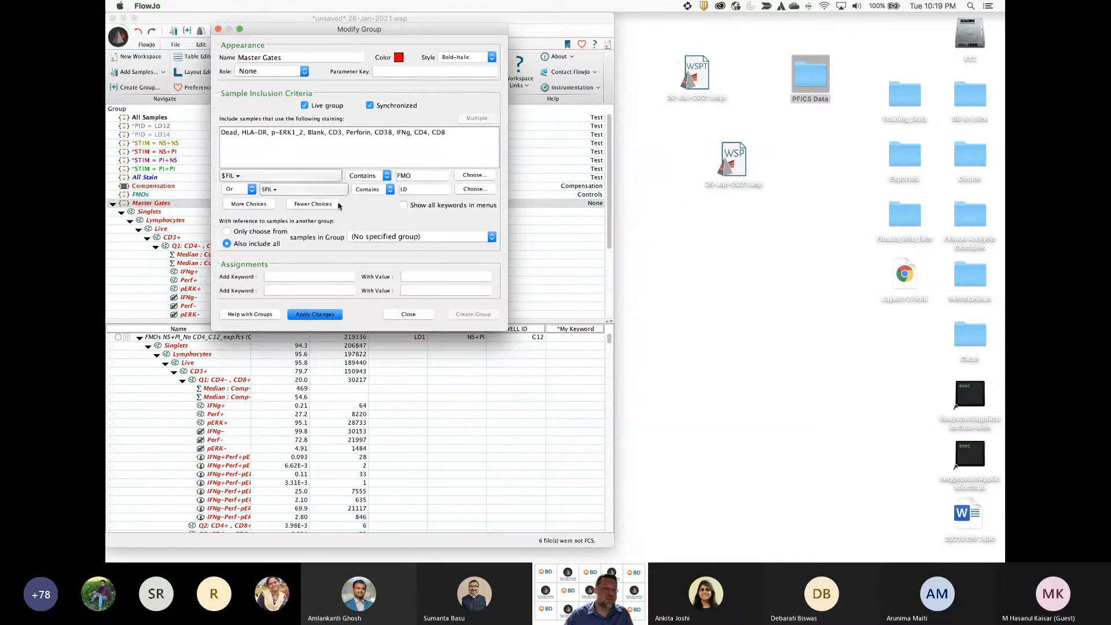
{"action": "left_click", "coordinate": [218, 29]}
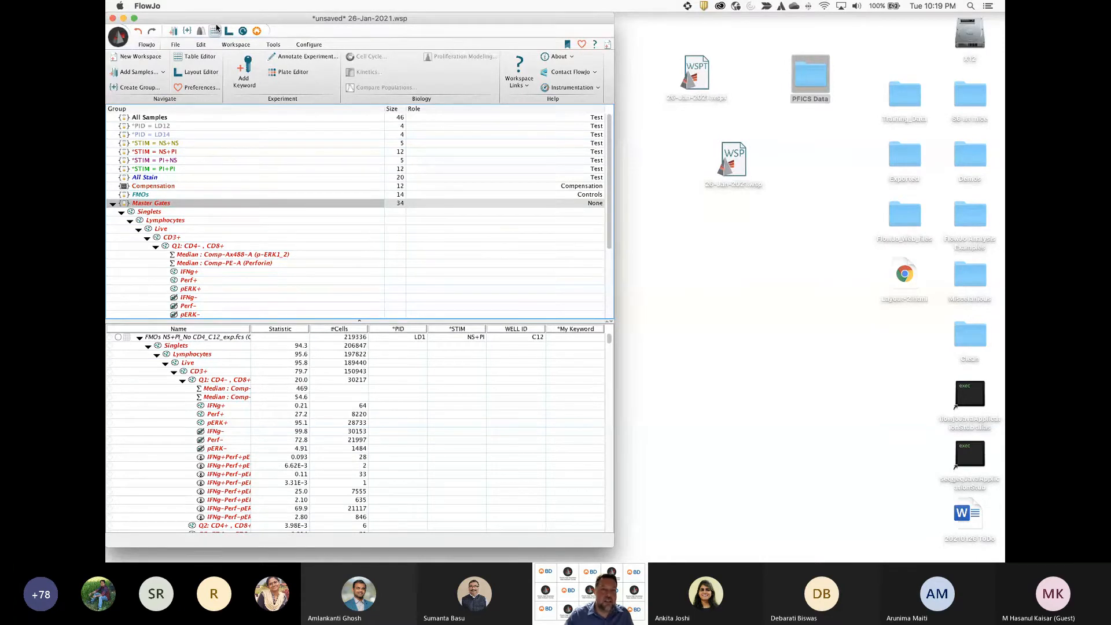
Create the statistics table in the current layout, acknowledge the notification and place the new table below the row of gating plots
{"action": "left_click", "coordinate": [215, 31]}
{"action": "left_click", "coordinate": [755, 44]}
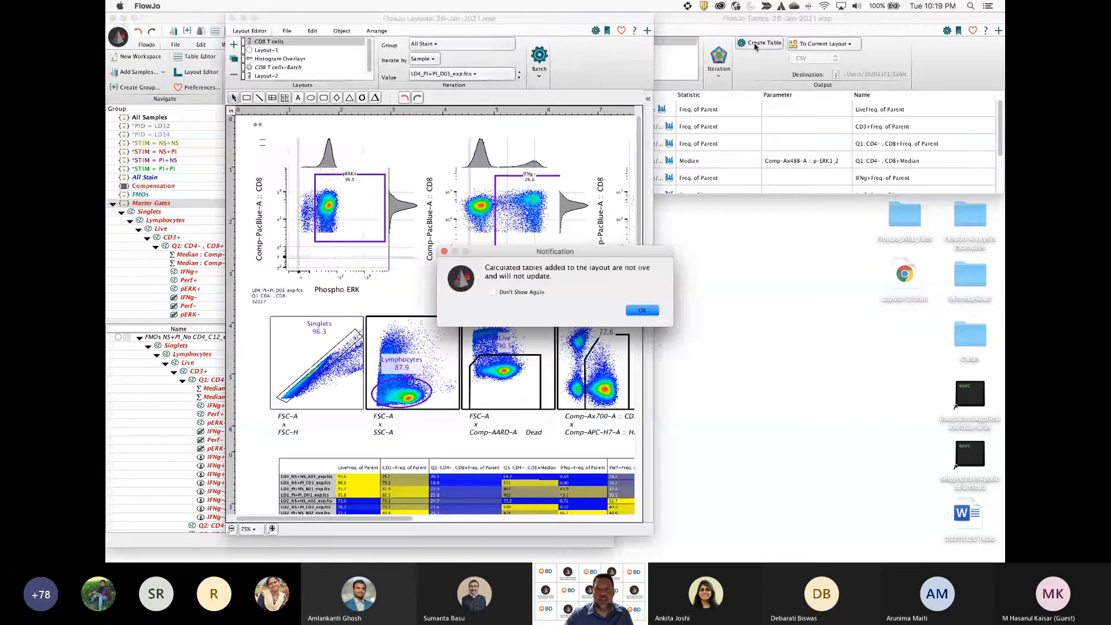
{"action": "left_click", "coordinate": [643, 310]}
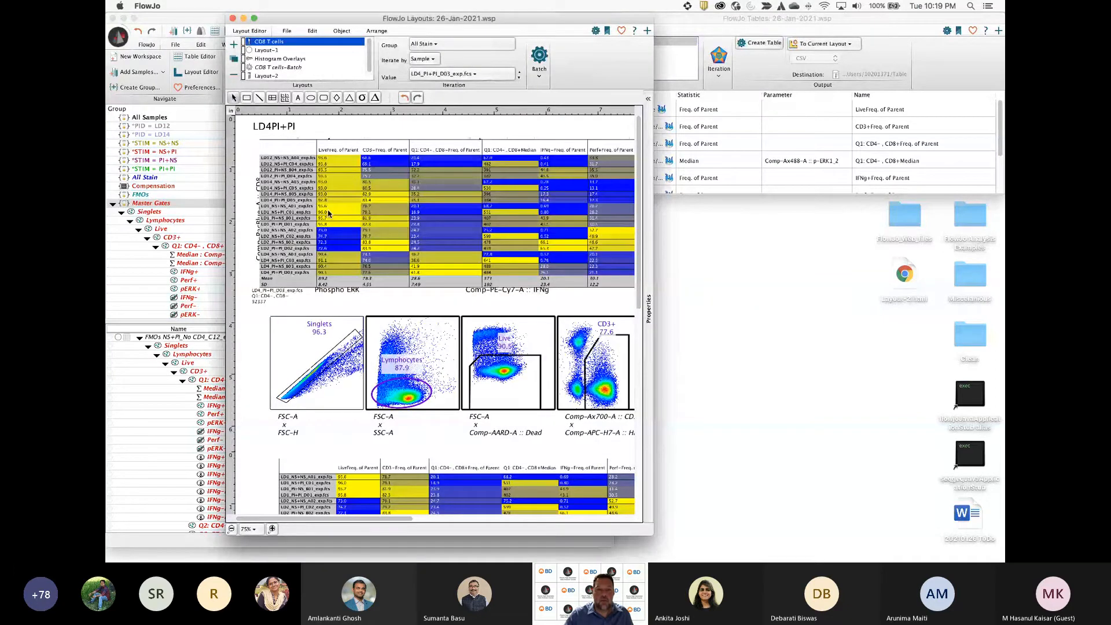
{"action": "left_click_drag", "start_coordinate": [328, 214], "coordinate": [318, 524]}
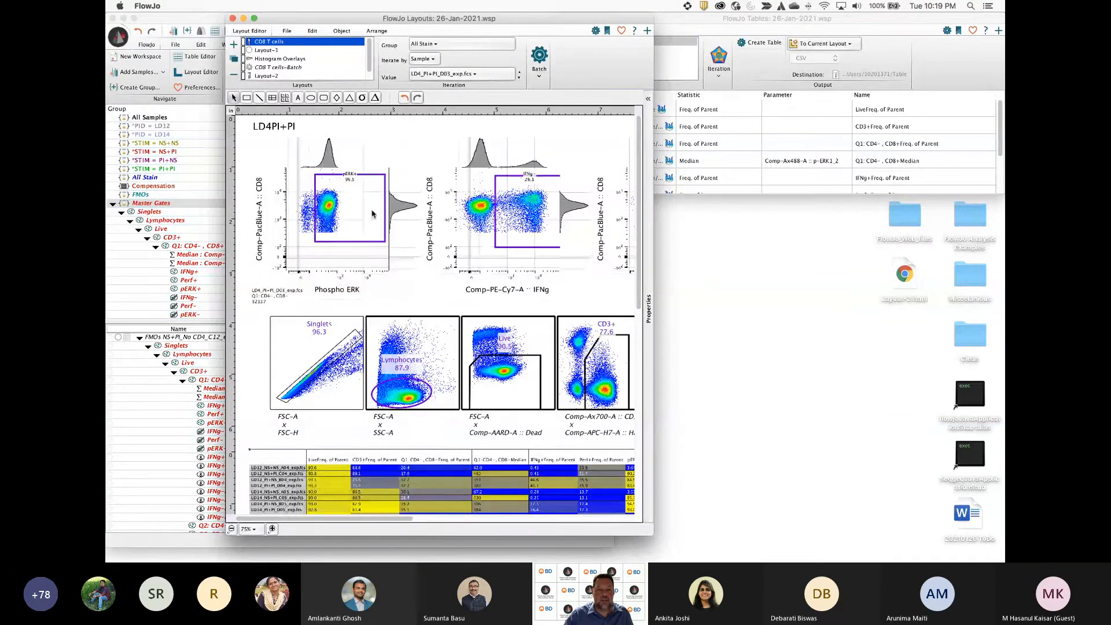
Step the layout's iteration back through two samples to check the plots, and close the layout window
{"action": "left_click", "coordinate": [519, 72]}
{"action": "left_click", "coordinate": [519, 71]}
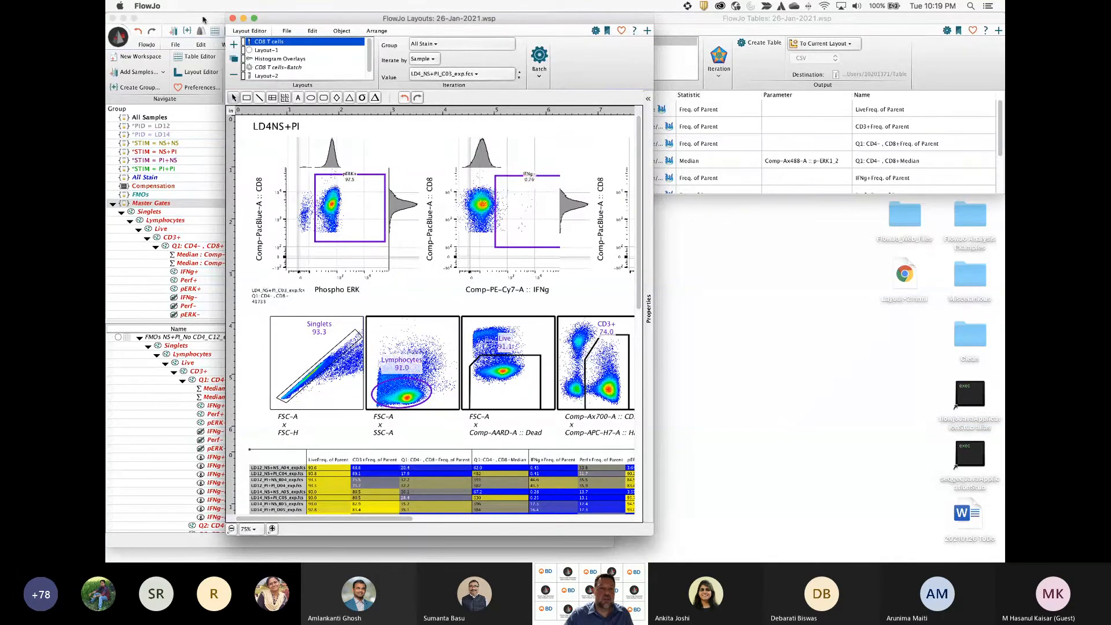
{"action": "left_click", "coordinate": [232, 19]}
Review the formats offered for saving or exporting the workspace and dismiss the list
{"action": "left_click", "coordinate": [175, 44]}
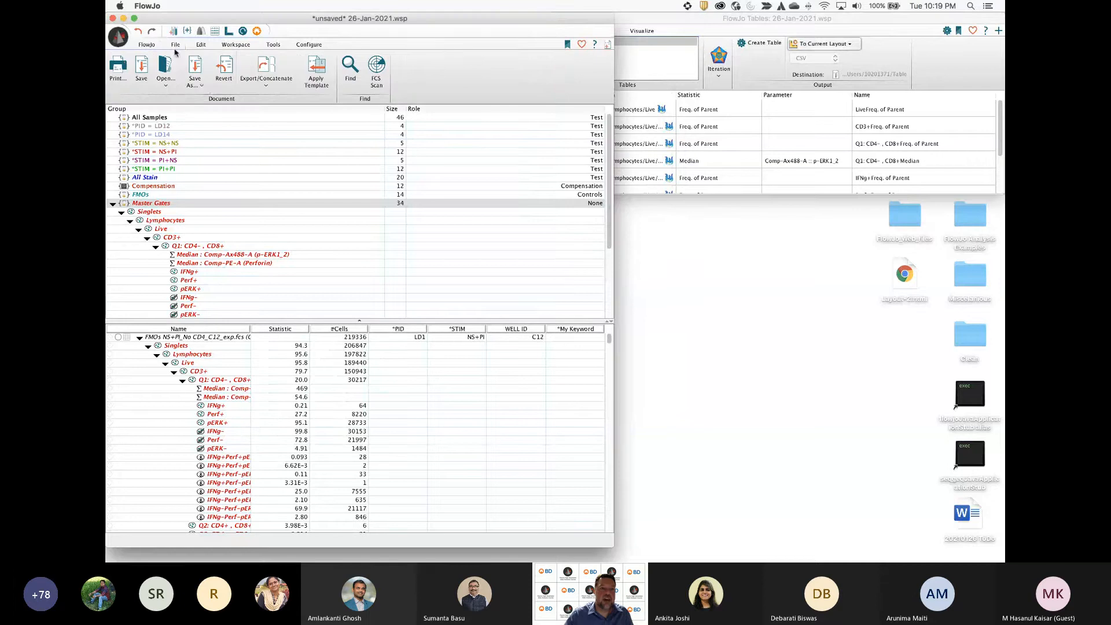
{"action": "left_click", "coordinate": [197, 86]}
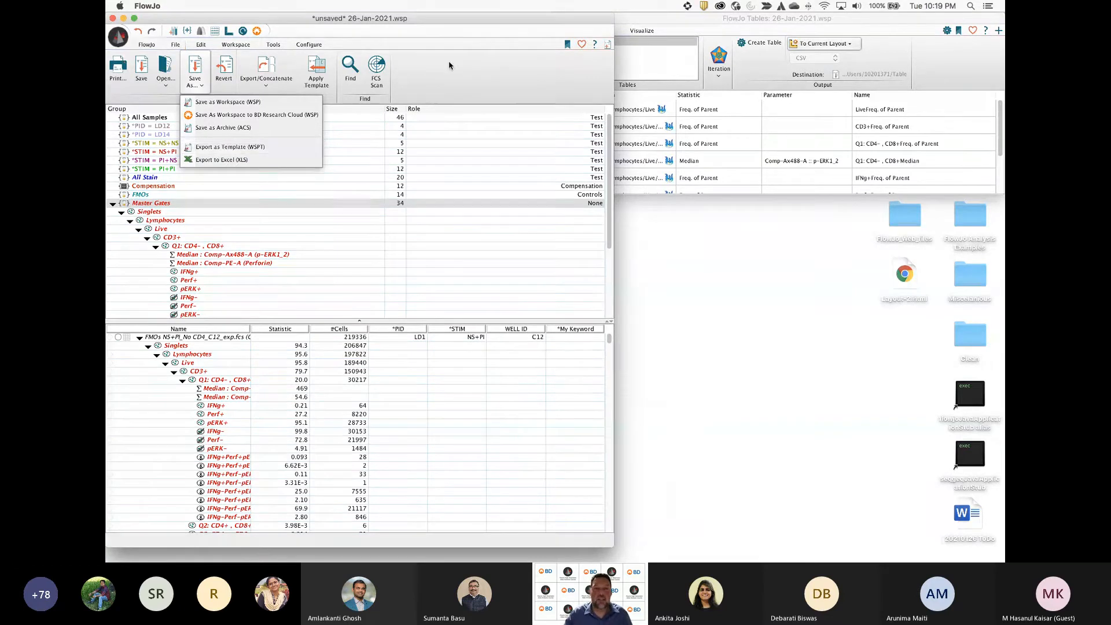
{"action": "key", "text": "Escape"}
Switch to the PowerPoint course deck and look through slides 23 to 25 on working and formatting in the Layout Editor
{"action": "key", "text": "ctrl+Up"}
{"action": "left_click", "coordinate": [524, 49]}
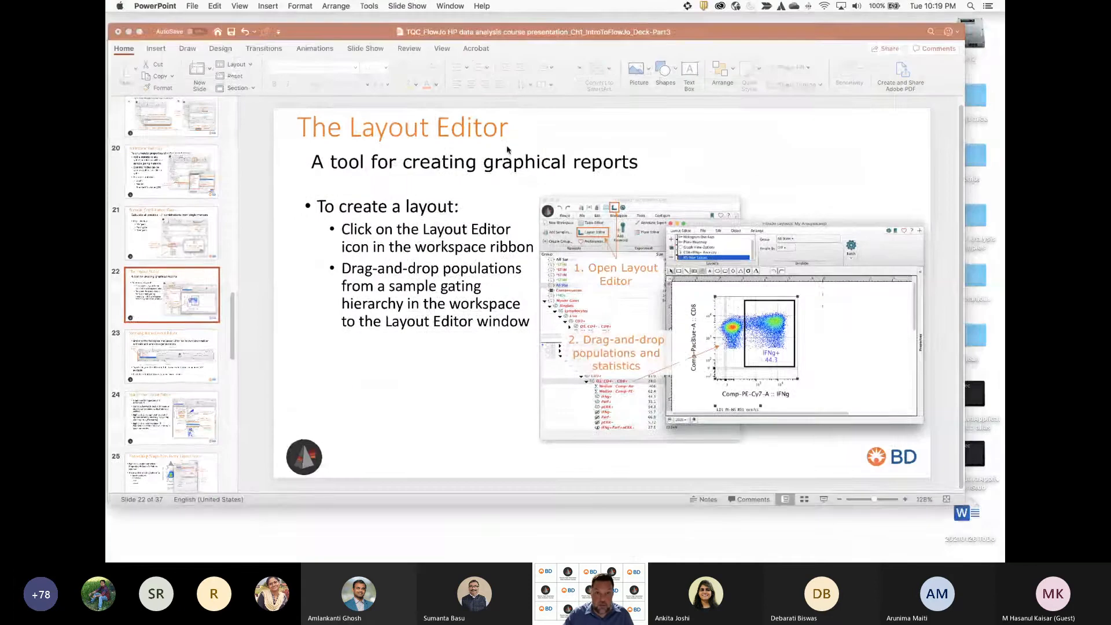
{"action": "left_click", "coordinate": [188, 369]}
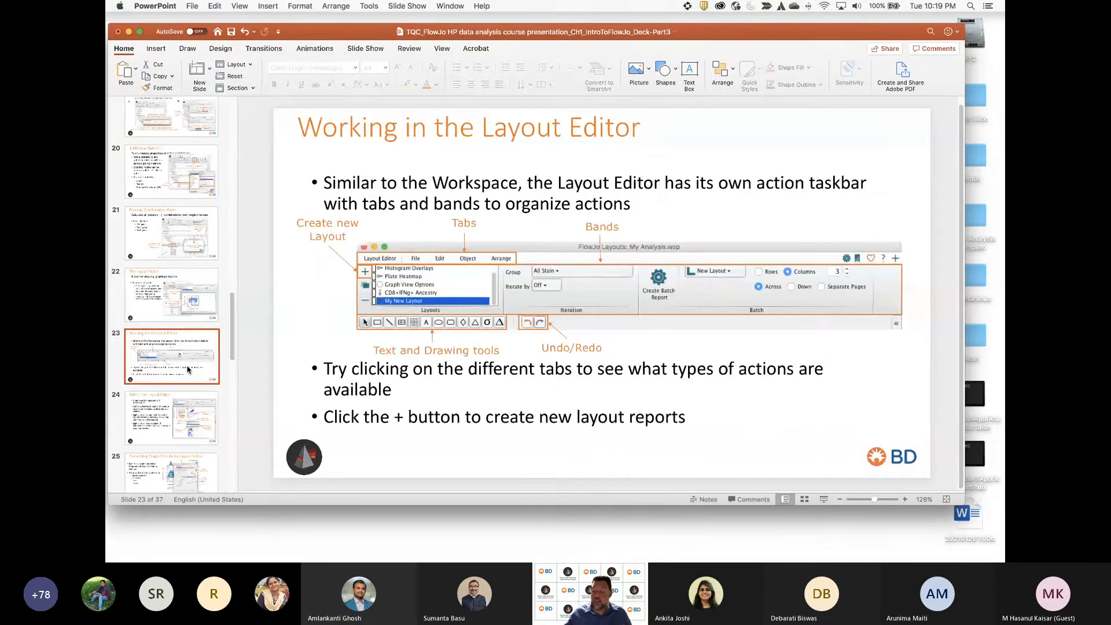
{"action": "key", "text": "Down"}
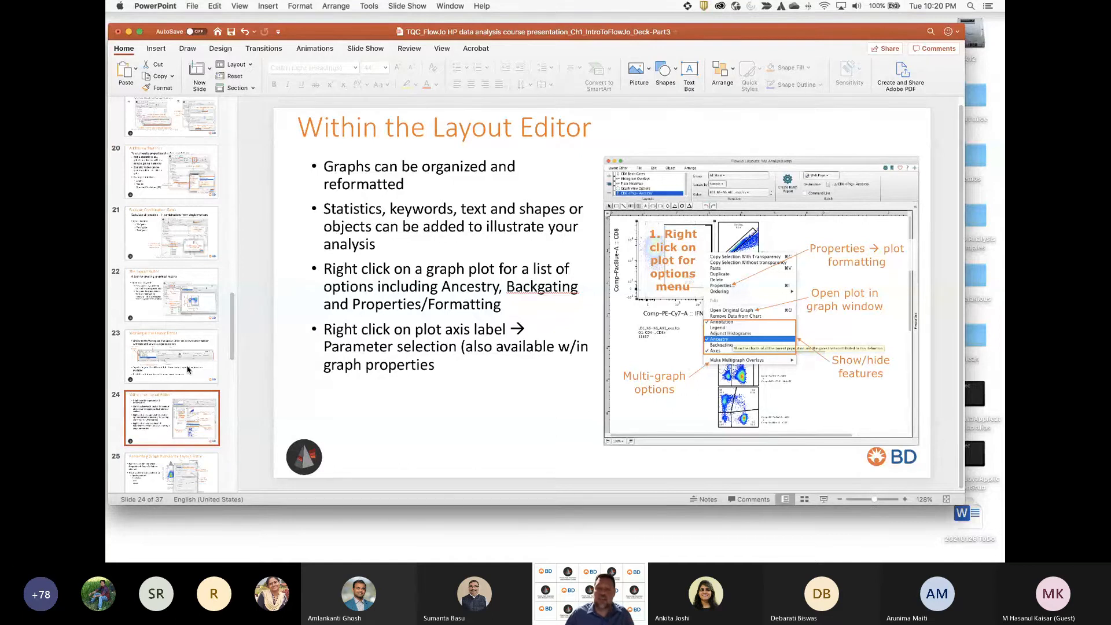
{"action": "key", "text": "Down"}
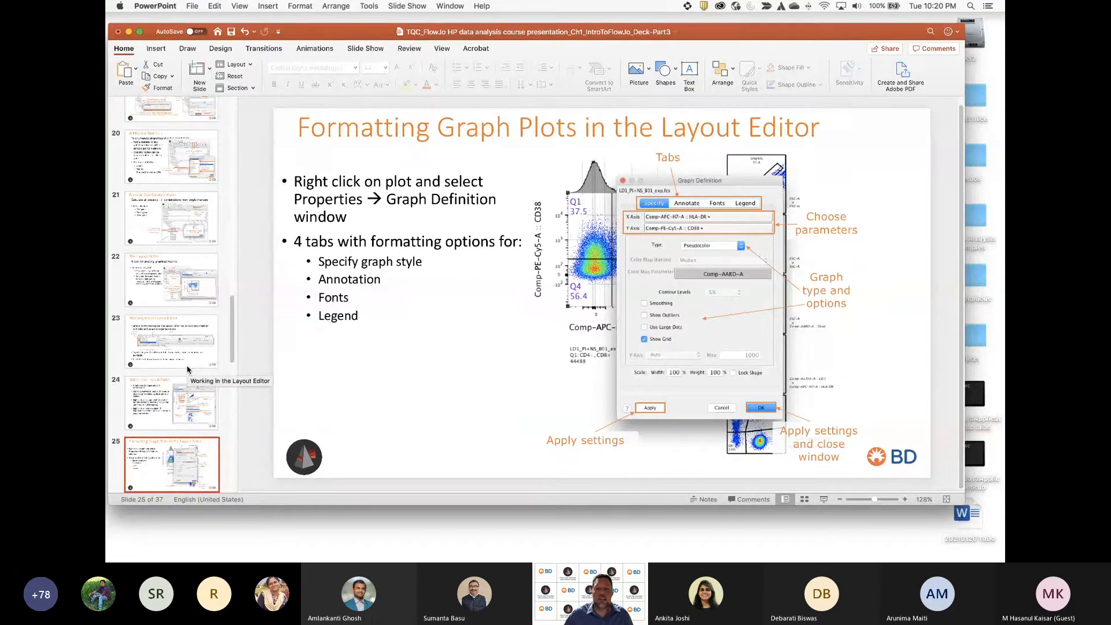
{"action": "key", "text": "Up"}
{"action": "key", "text": "Up"}
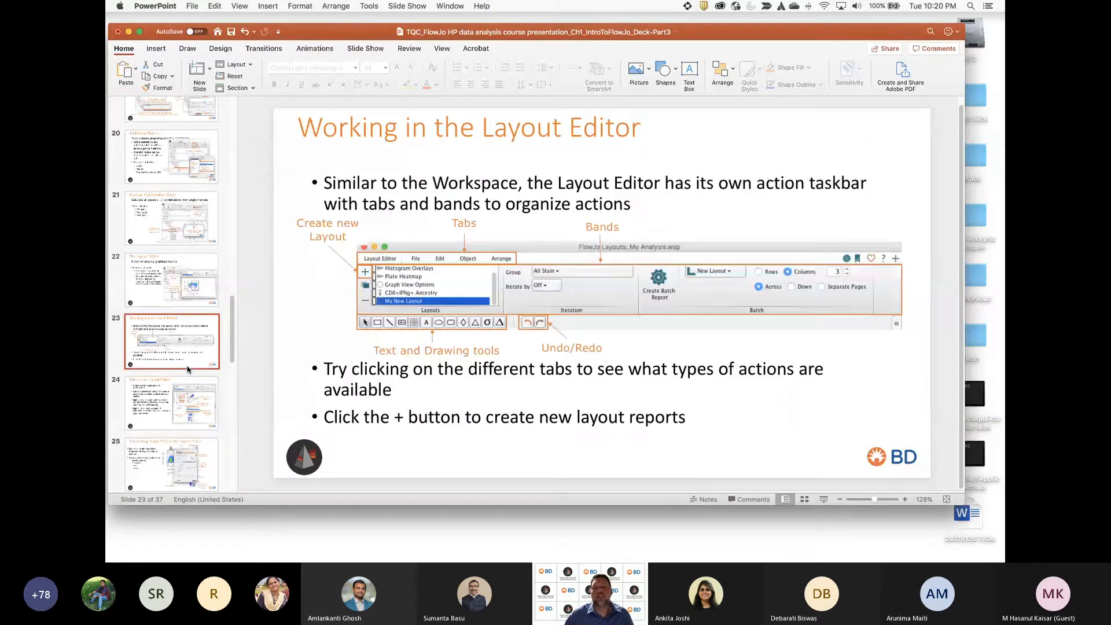
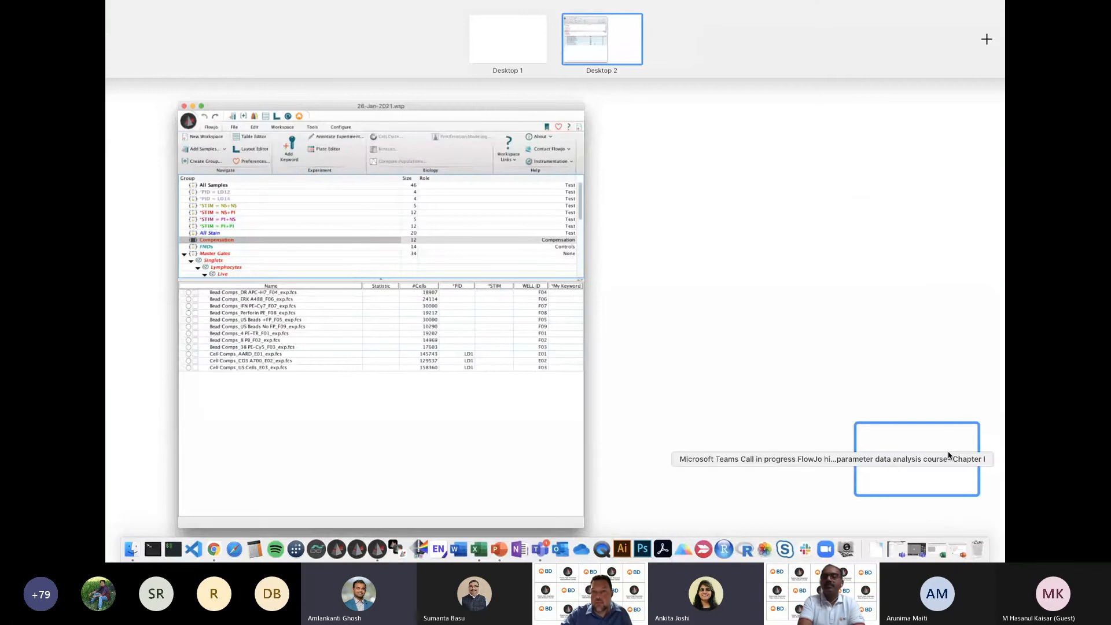
{"action": "left_click", "coordinate": [509, 42]}
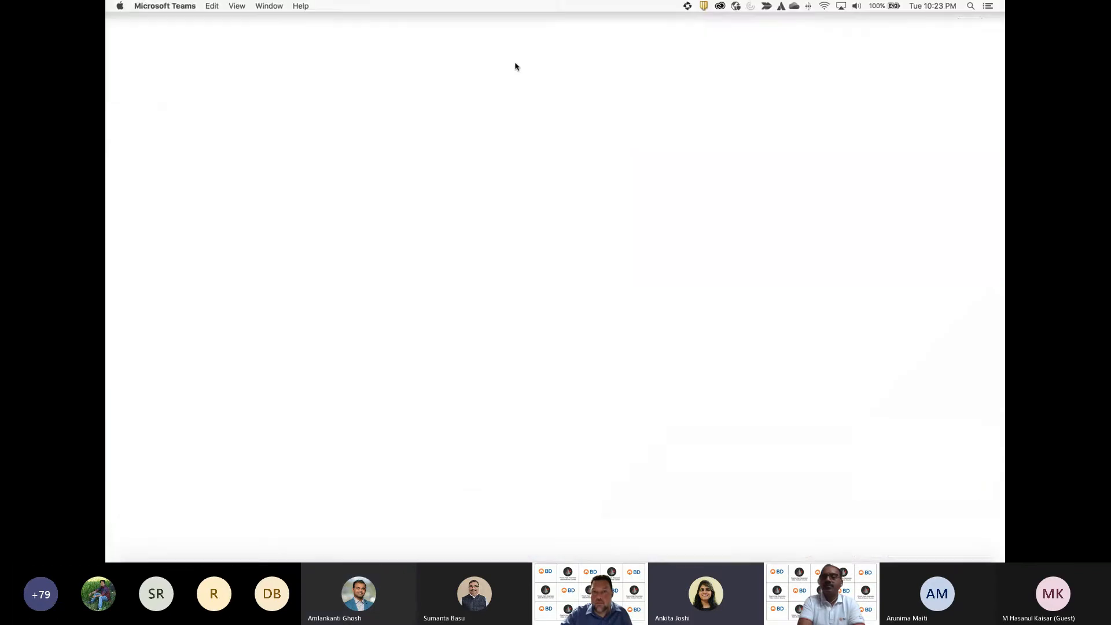
Bring back the minimized IntroToFlowJo_Deck-Part3 presentation and close it without saving its changes
{"action": "mouse_move", "coordinate": [581, 561]}
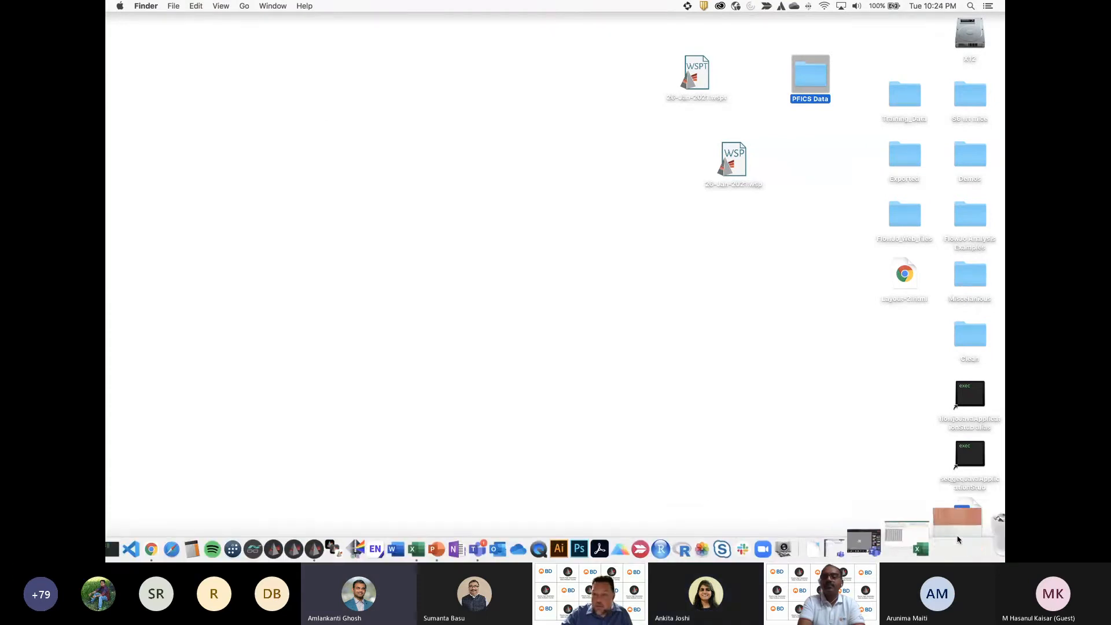
{"action": "left_click", "coordinate": [891, 547]}
{"action": "key", "text": "super+w"}
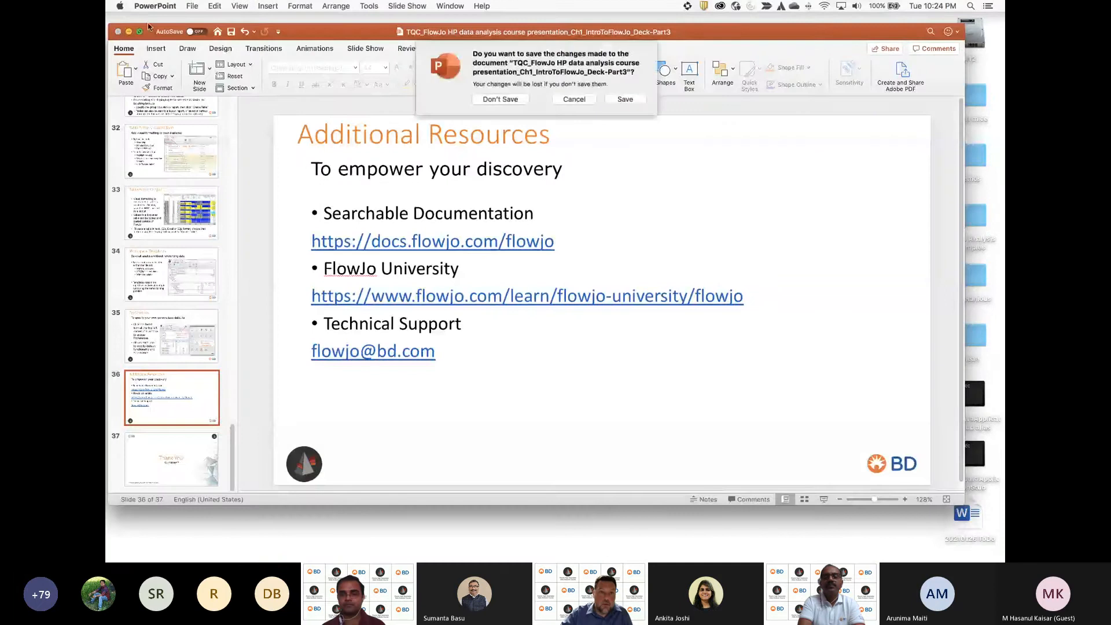
{"action": "left_click", "coordinate": [500, 99]}
Open the recent Ch1_Compensation_Deck-Part 2 presentation and start its slide show from the title slide
{"action": "left_click", "coordinate": [193, 6]}
{"action": "mouse_move", "coordinate": [231, 50]}
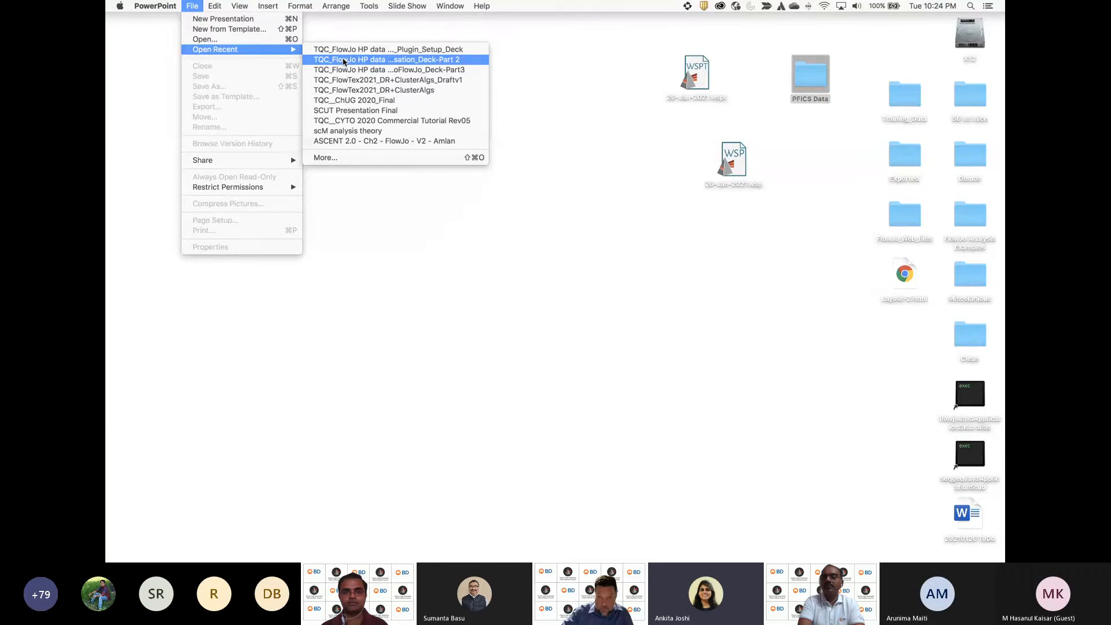
{"action": "left_click", "coordinate": [349, 61]}
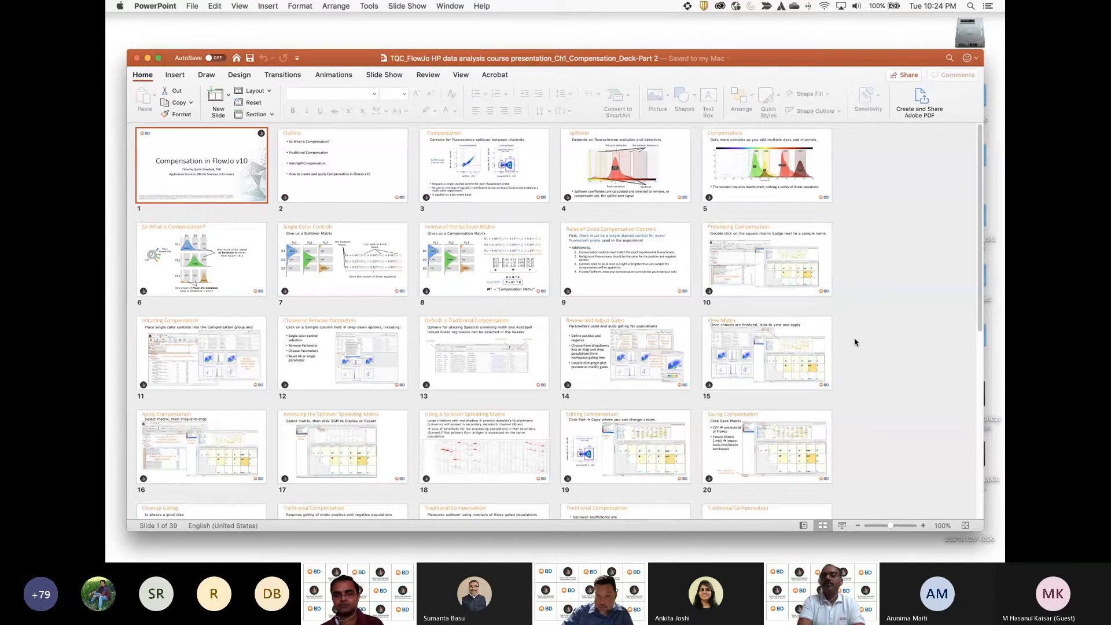
{"action": "scroll", "coordinate": [618, 391], "scroll_direction": "down", "scroll_amount": 2}
{"action": "scroll", "coordinate": [619, 394], "scroll_direction": "up", "scroll_amount": 2}
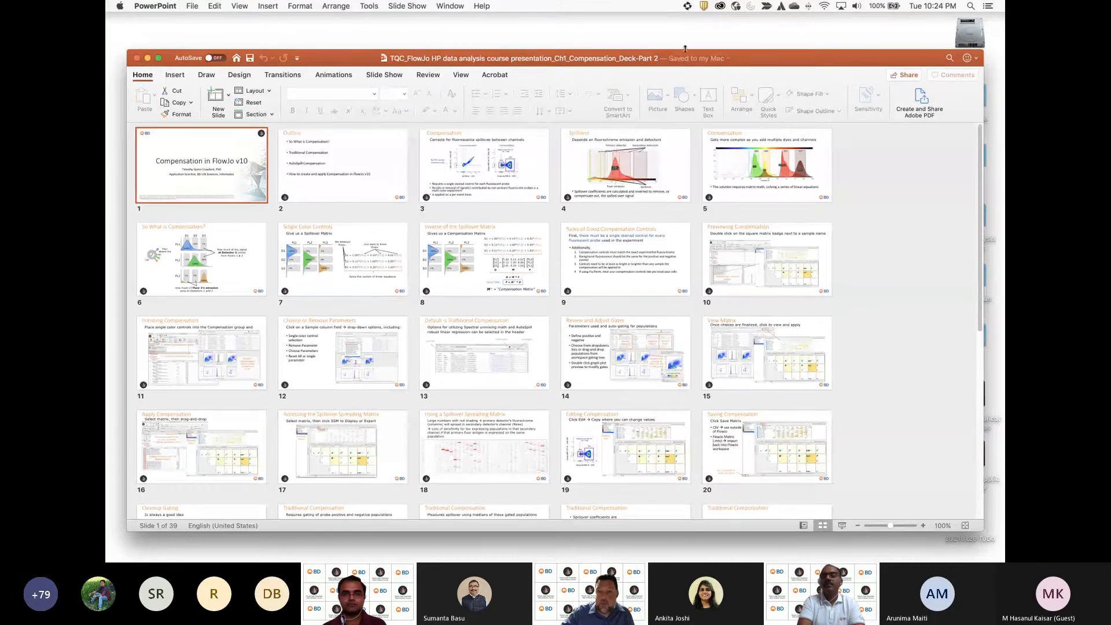
{"action": "left_click_drag", "start_coordinate": [685, 49], "coordinate": [682, 35]}
{"action": "left_click", "coordinate": [839, 512]}
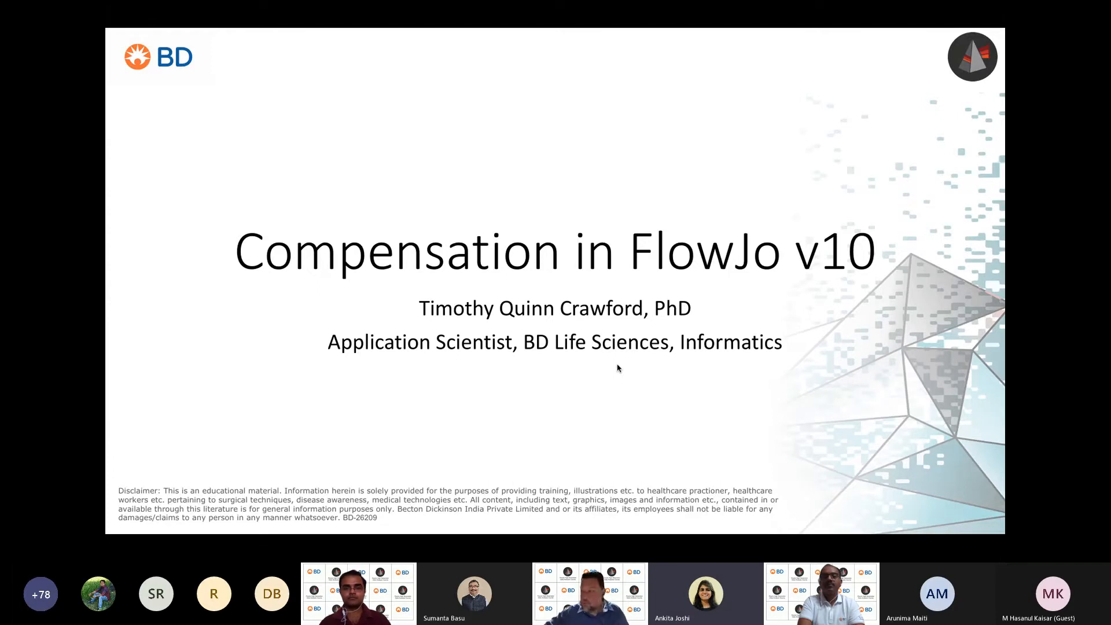
Leave the slide show for the FlowJo workspace and open the Table Editor in a window enlarged to show every column definition
{"action": "key", "text": "Escape"}
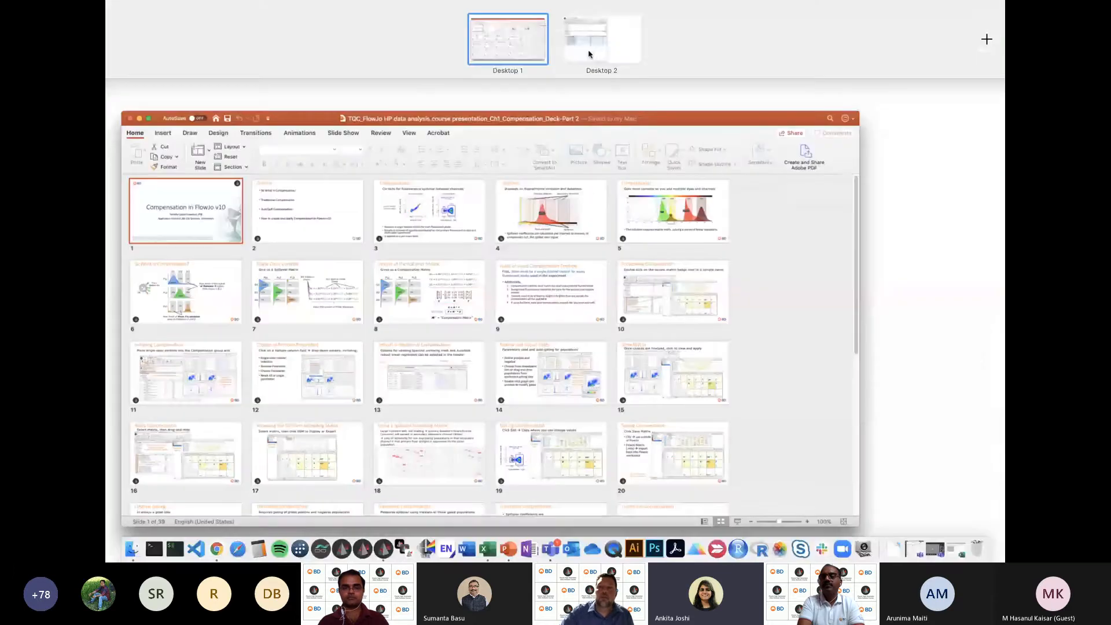
{"action": "left_click", "coordinate": [602, 37]}
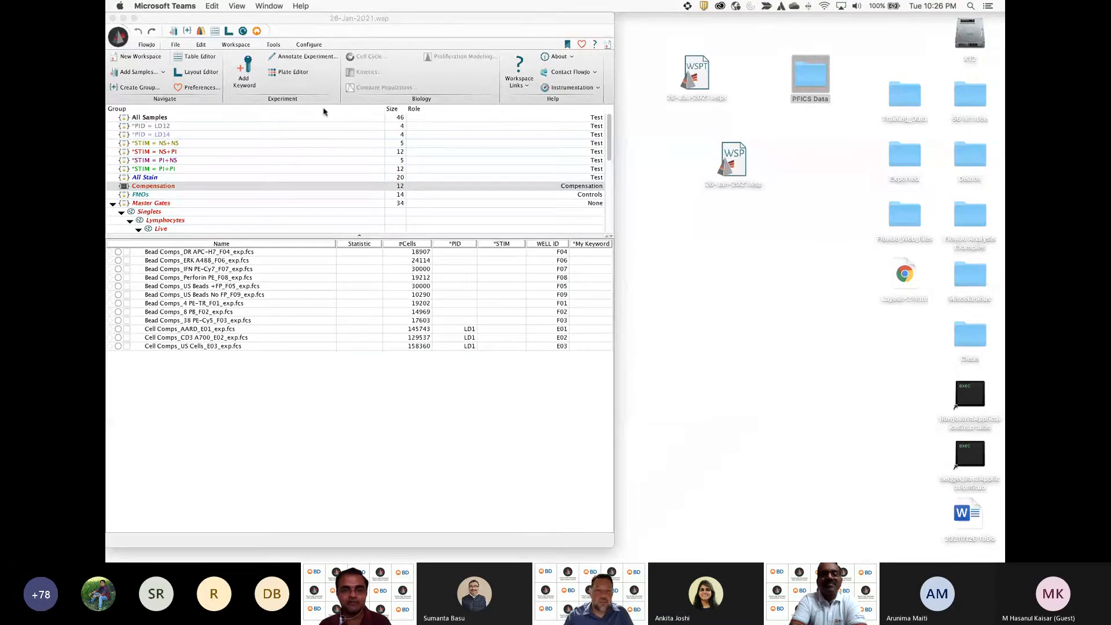
{"action": "left_click", "coordinate": [215, 31]}
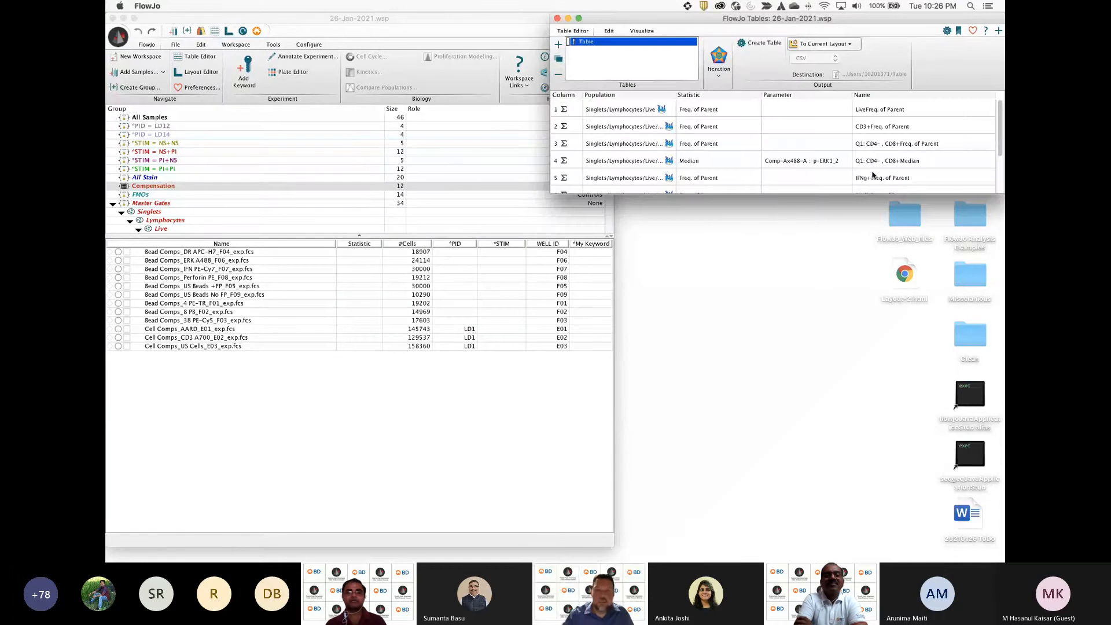
{"action": "left_click_drag", "start_coordinate": [890, 19], "coordinate": [846, 21]}
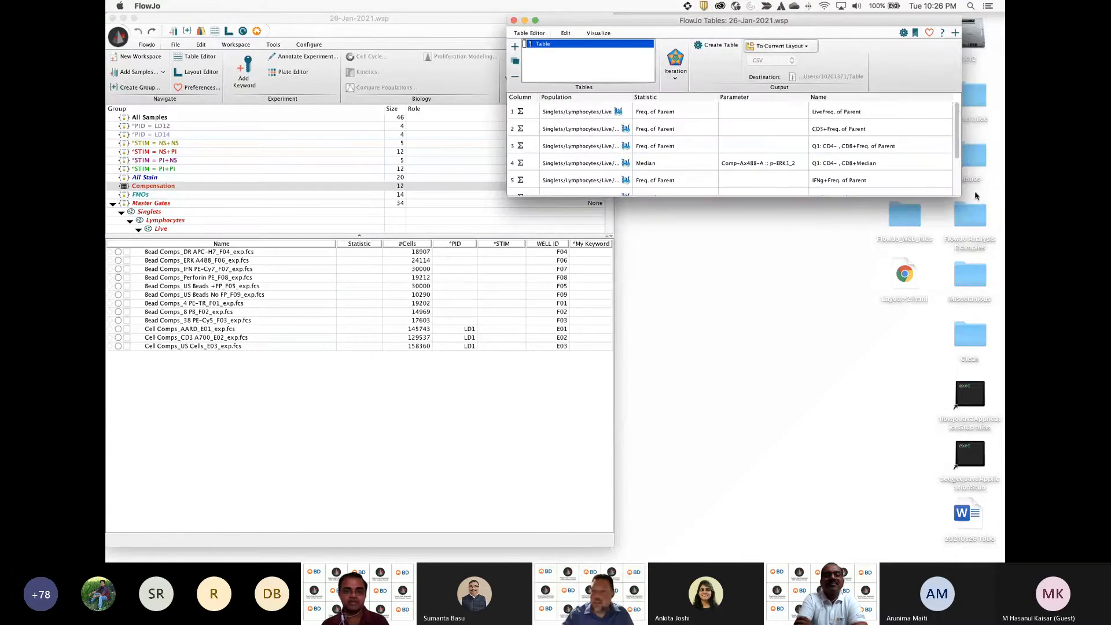
{"action": "left_click_drag", "start_coordinate": [957, 195], "coordinate": [993, 273]}
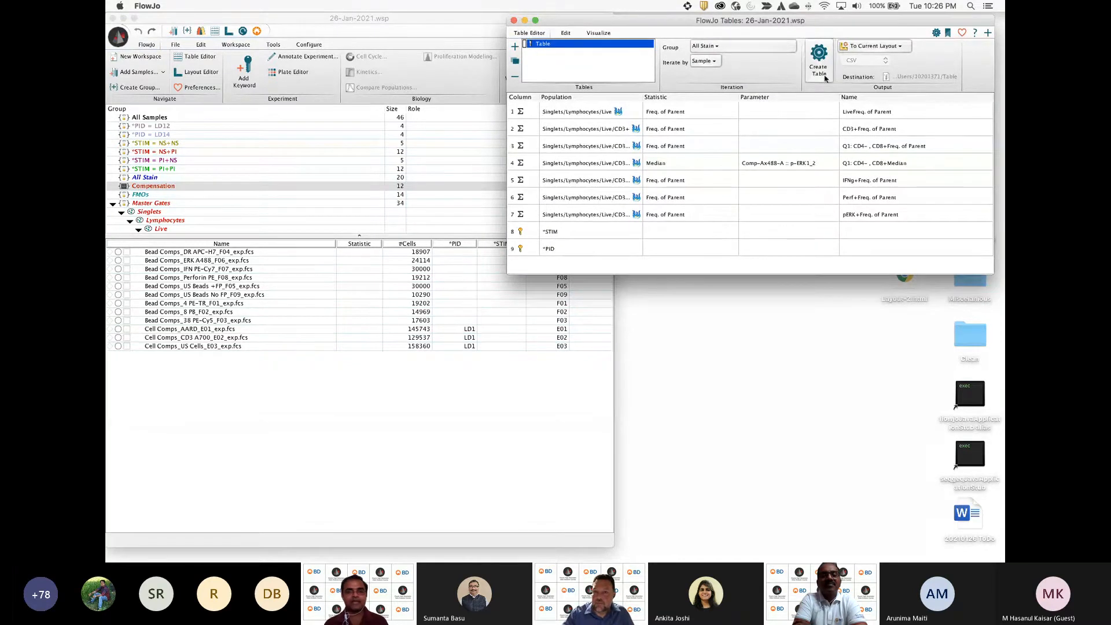
Set the table output to Display, create the statistics table, and close the resulting table window
{"action": "left_click", "coordinate": [899, 47]}
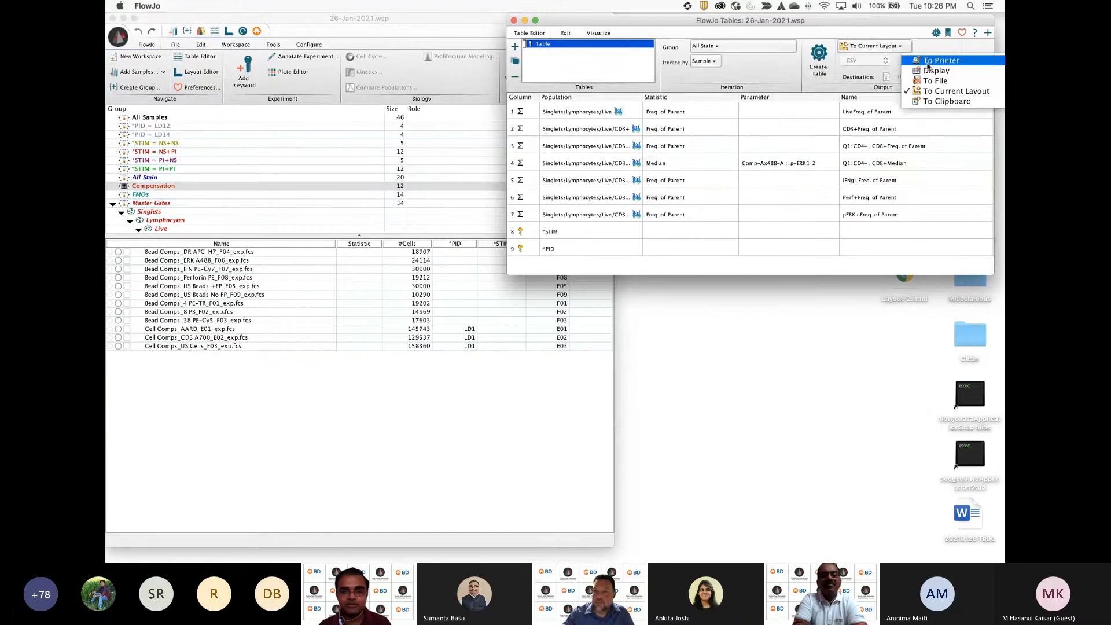
{"action": "left_click", "coordinate": [930, 71]}
{"action": "left_click", "coordinate": [818, 68]}
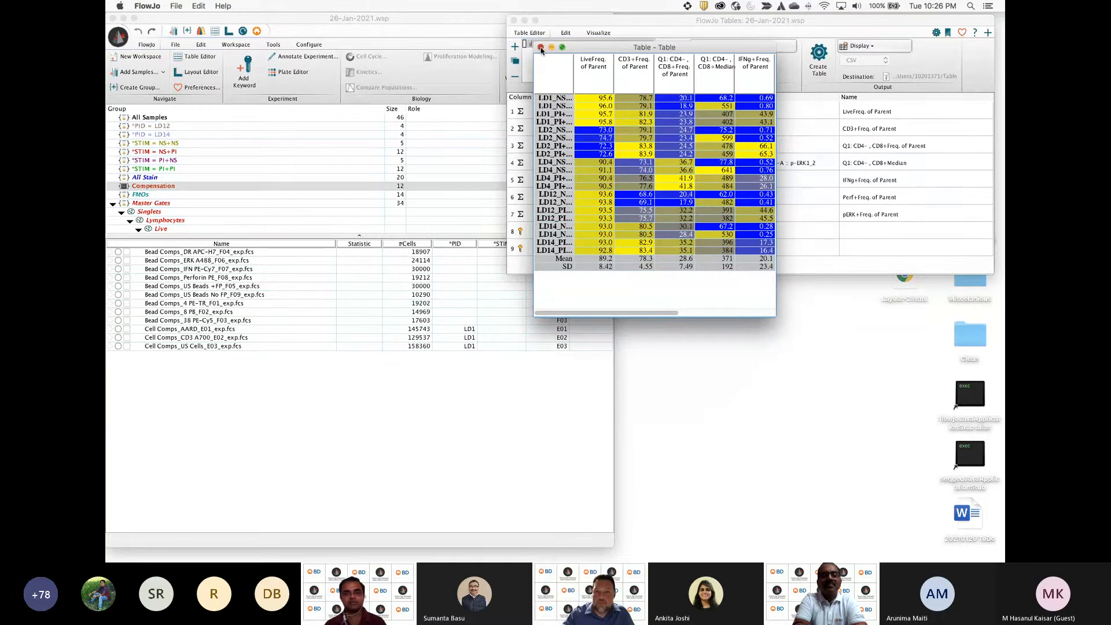
{"action": "left_click", "coordinate": [541, 48]}
Check the formatting and plot options available for visualizing table columns, and close the Table Editor
{"action": "left_click", "coordinate": [606, 35]}
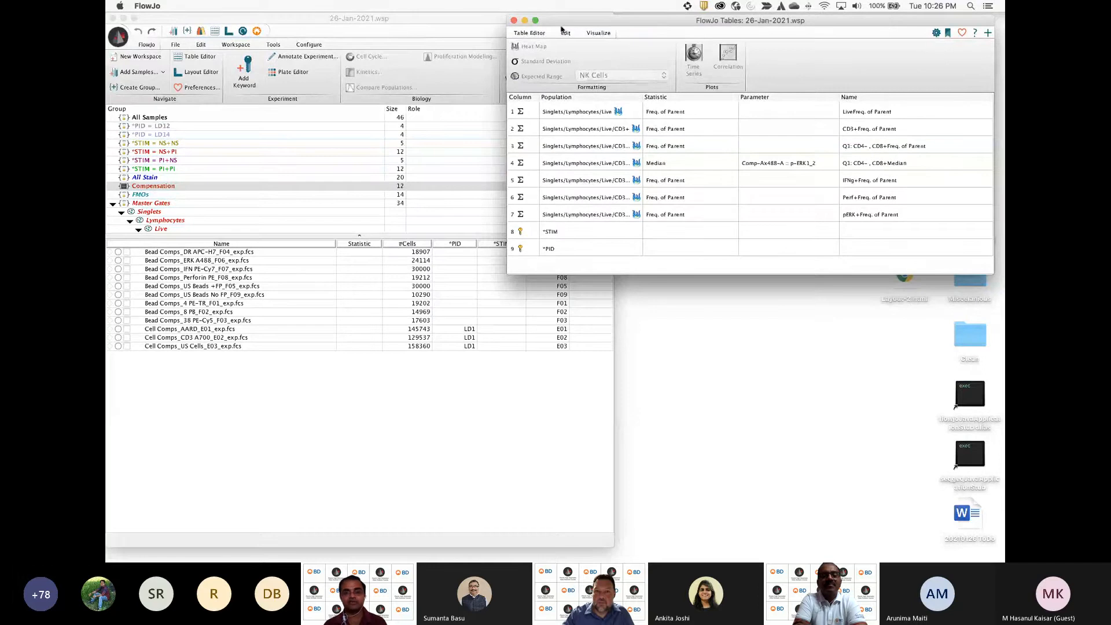
{"action": "left_click", "coordinate": [539, 34]}
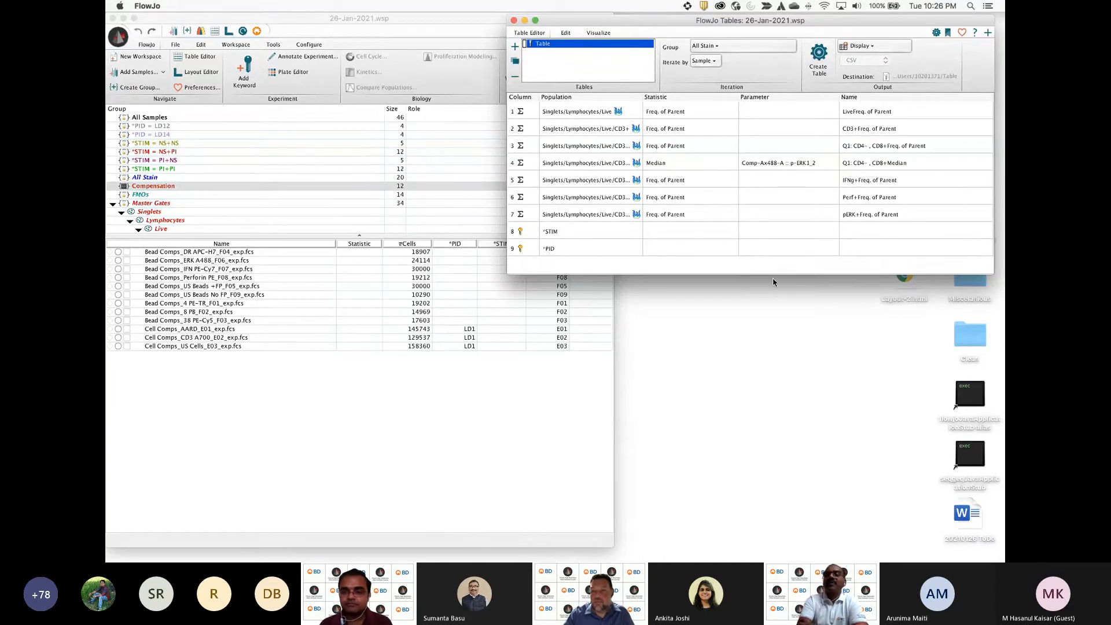
{"action": "left_click_drag", "start_coordinate": [773, 275], "coordinate": [772, 261]}
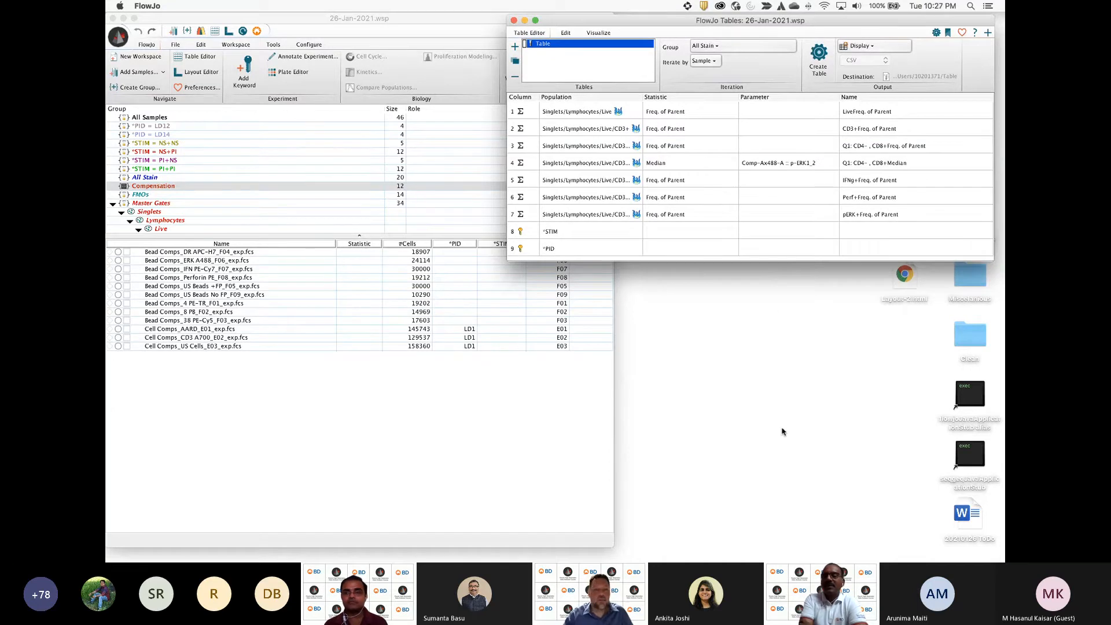
{"action": "left_click", "coordinate": [514, 20]}
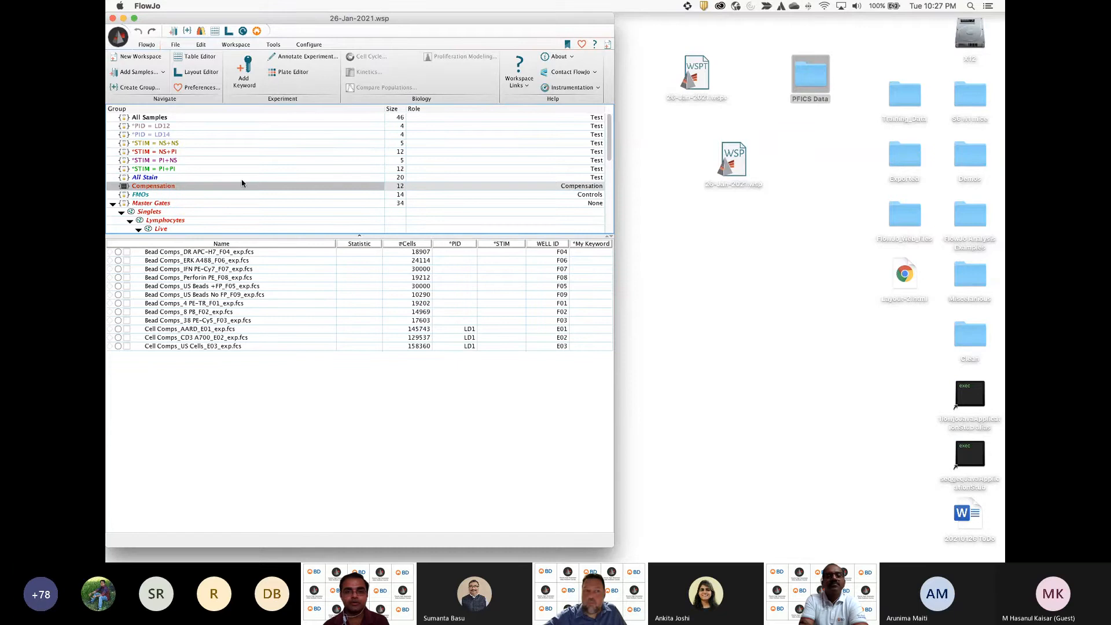
Review the sample inclusion criteria of the All Stain group in Modify Group and close it without changes
{"action": "double_click", "coordinate": [152, 177]}
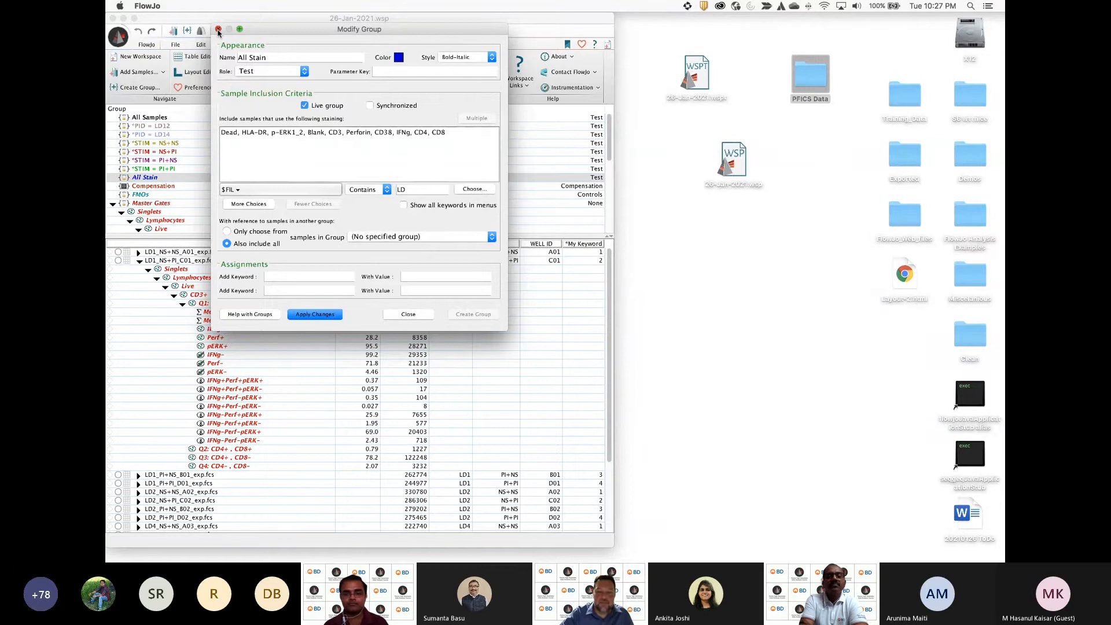
{"action": "left_click", "coordinate": [218, 29]}
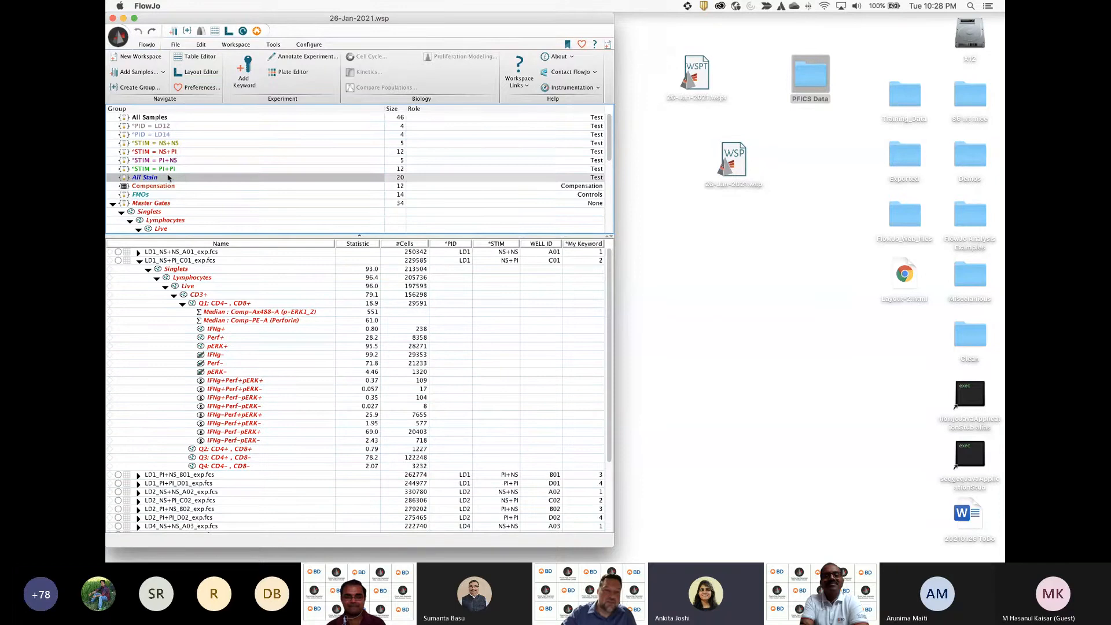
{"action": "double_click", "coordinate": [143, 178]}
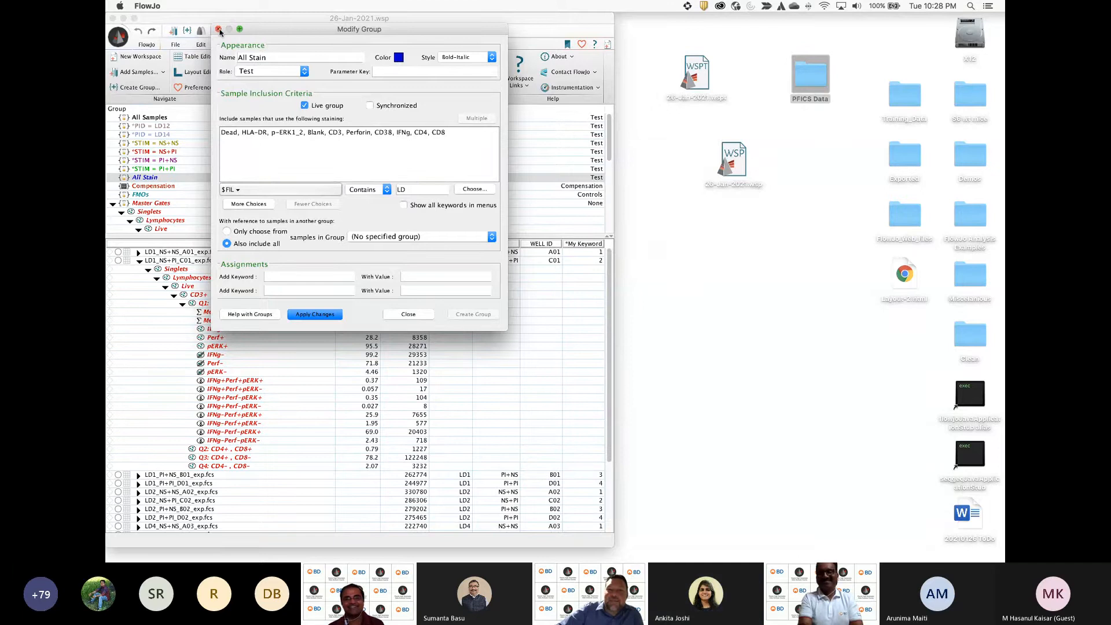
{"action": "left_click", "coordinate": [218, 29]}
Enlarge the workspace's group pane and line up the 26-Jan-2021 template and workspace files beside the data folder on the desktop
{"action": "left_click", "coordinate": [796, 162]}
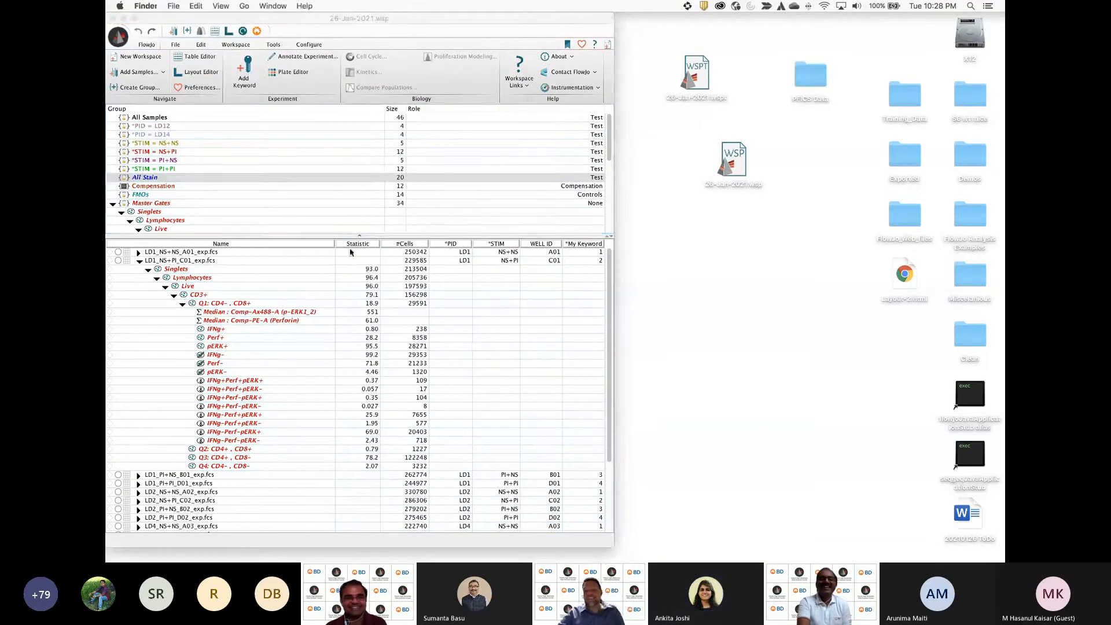
{"action": "left_click_drag", "start_coordinate": [324, 237], "coordinate": [304, 253]}
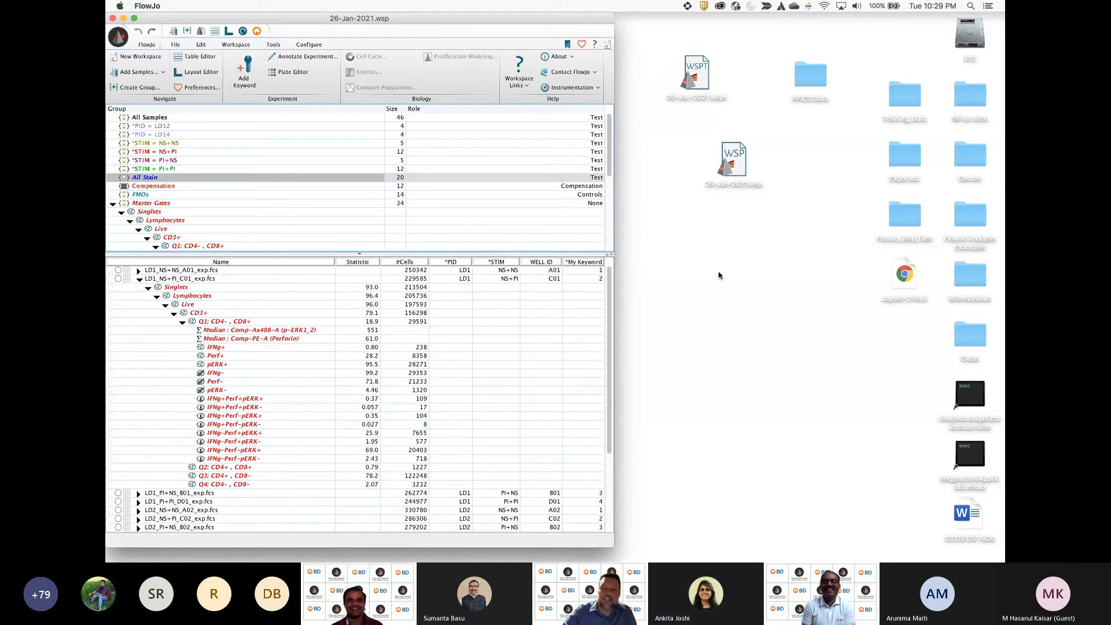
{"action": "left_click_drag", "start_coordinate": [704, 82], "coordinate": [752, 88]}
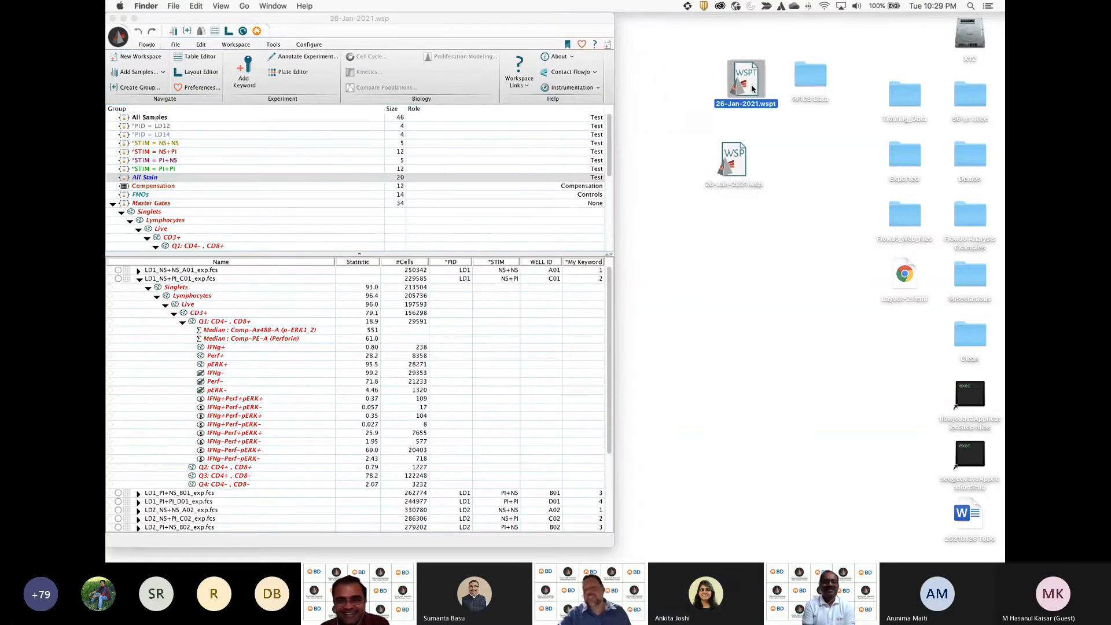
{"action": "left_click_drag", "start_coordinate": [725, 171], "coordinate": [737, 148]}
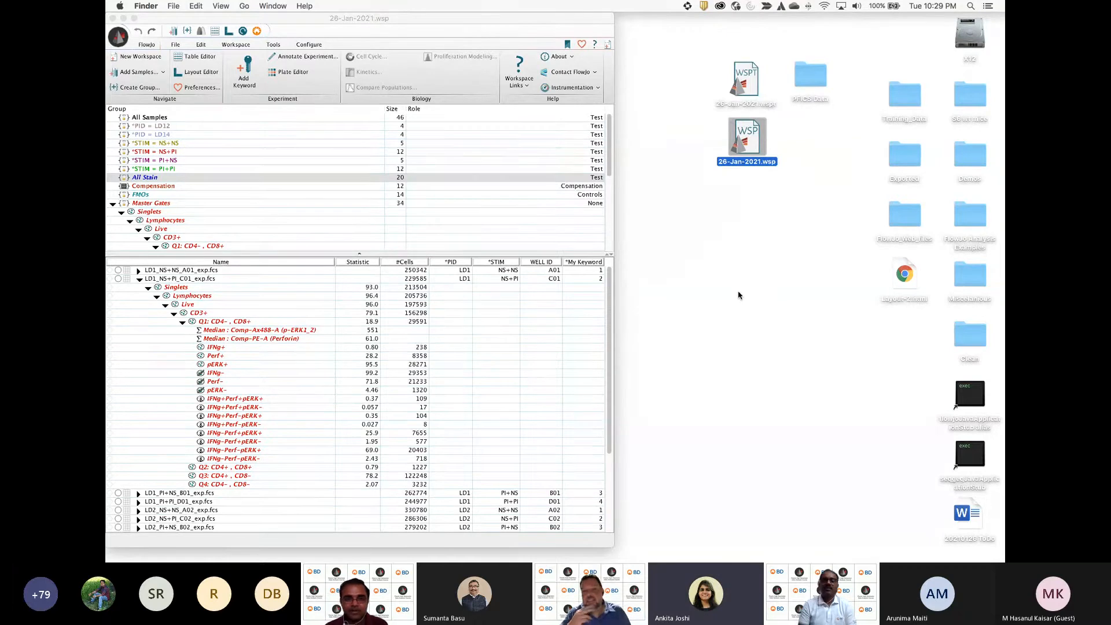
Open the Layout Editor from the workspace and display the Histogram Overlays layout
{"action": "left_click", "coordinate": [200, 45]}
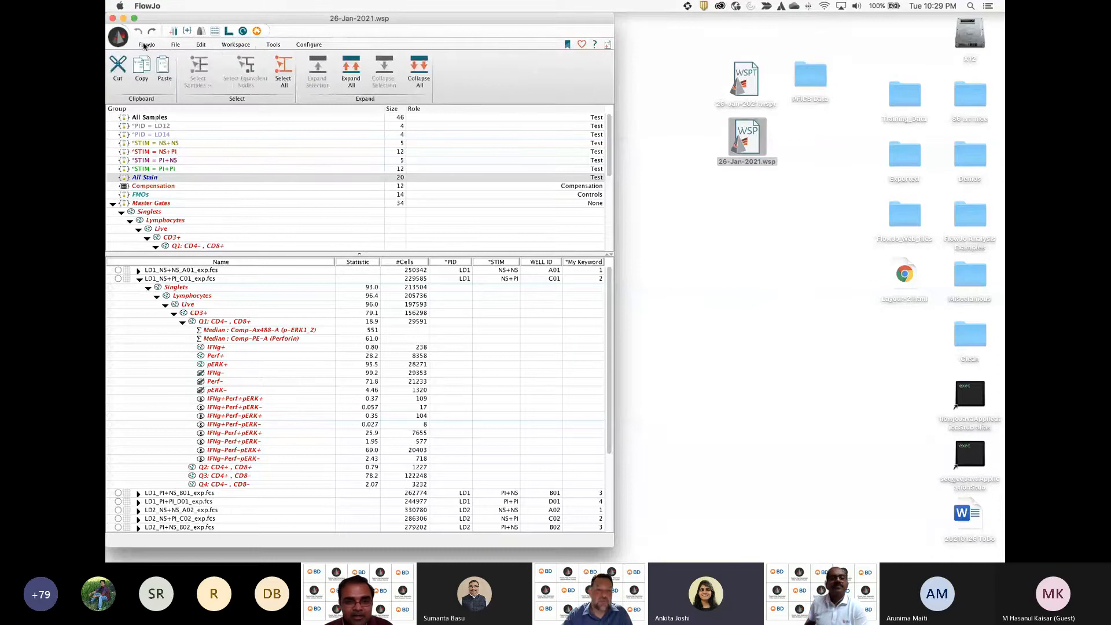
{"action": "left_click", "coordinate": [145, 45]}
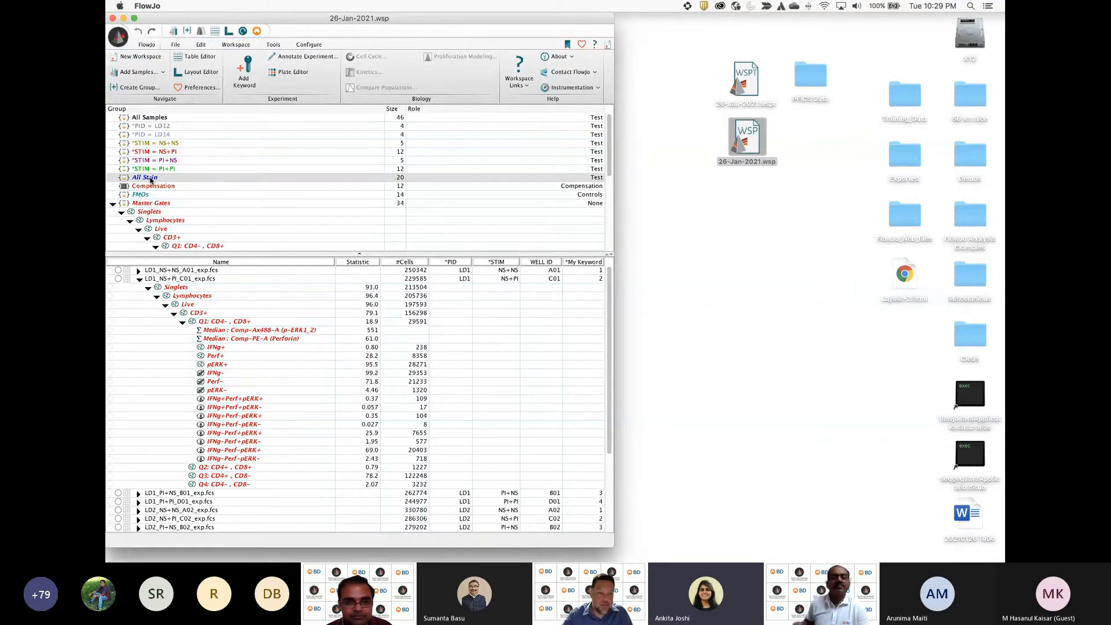
{"action": "left_click", "coordinate": [229, 31]}
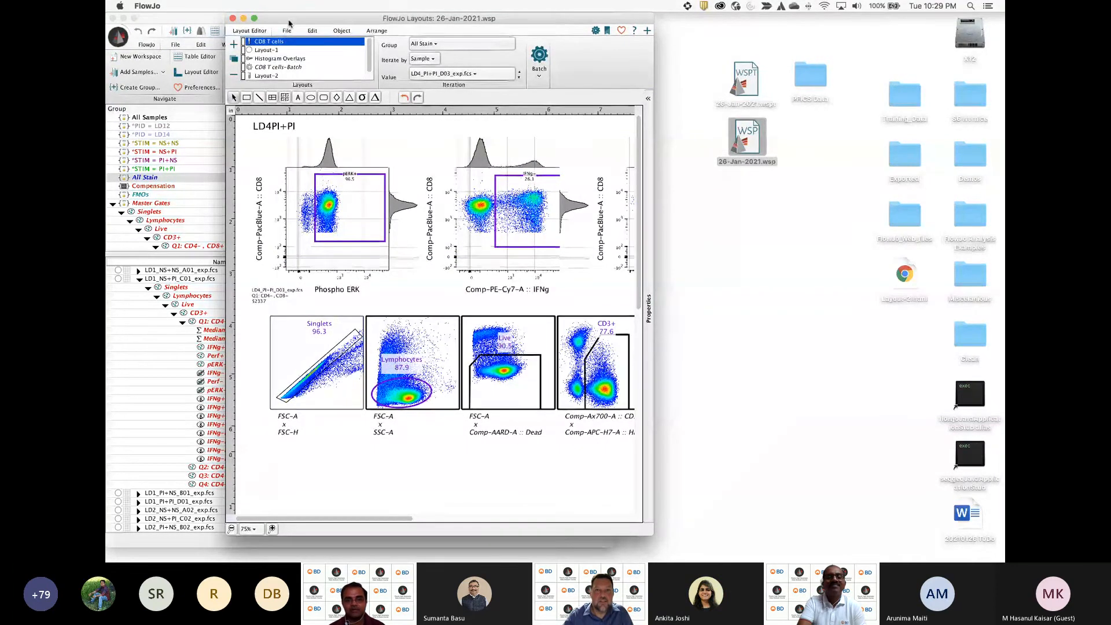
{"action": "left_click", "coordinate": [273, 59]}
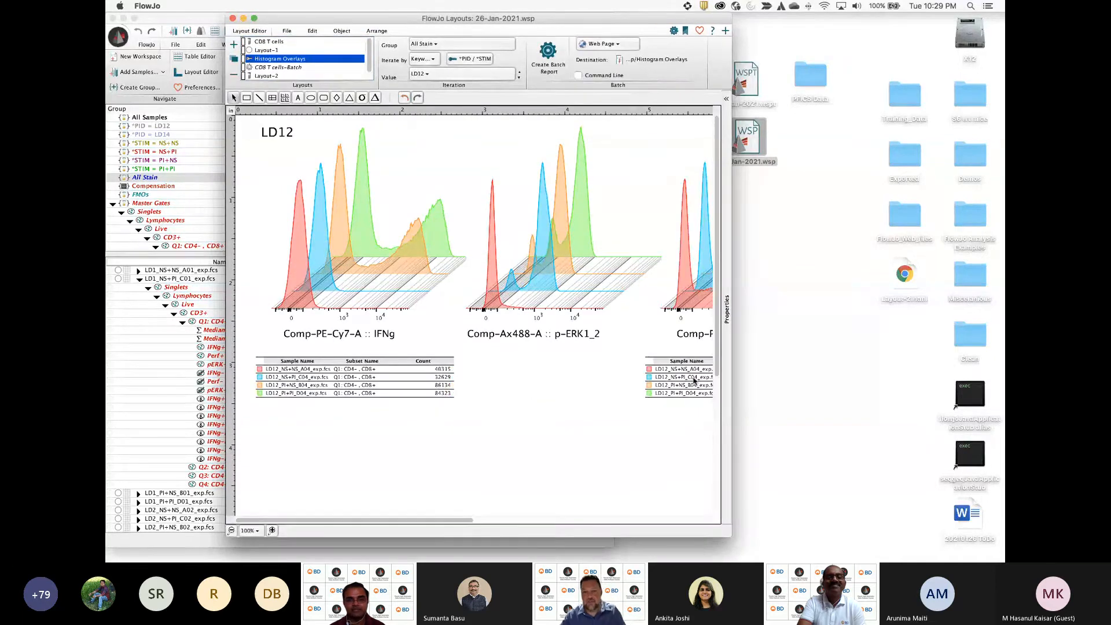
Add the IFNg+, Perf+ and pERK+ populations of sample LD1_NS+PI_C01 as frequency columns in the first histogram overlay's legend
{"action": "double_click", "coordinate": [394, 389]}
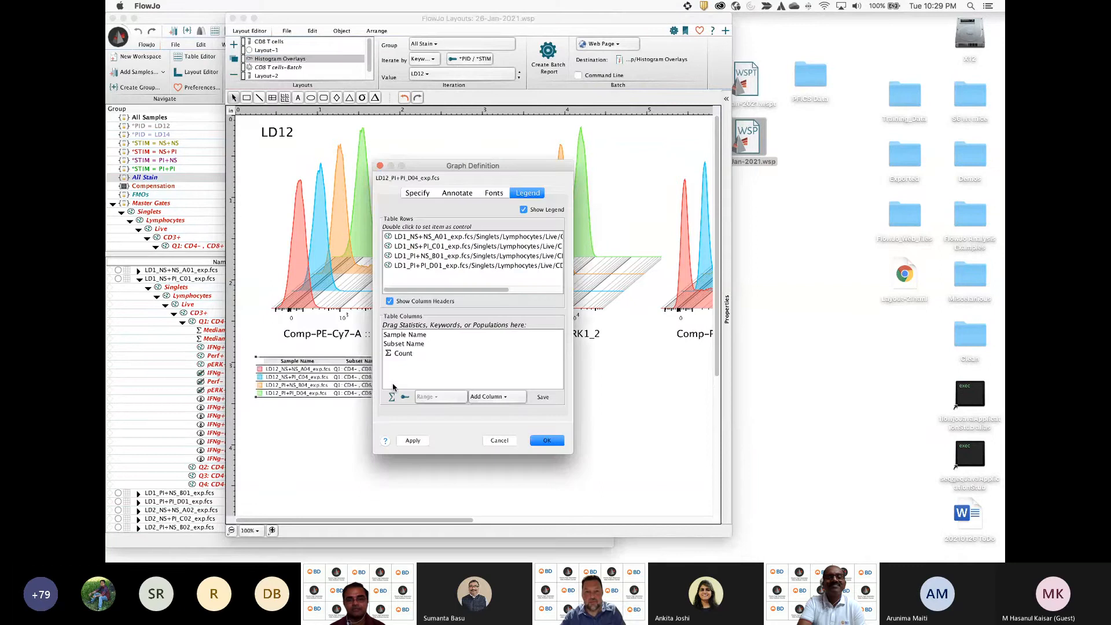
{"action": "left_click_drag", "start_coordinate": [453, 19], "coordinate": [752, 20]}
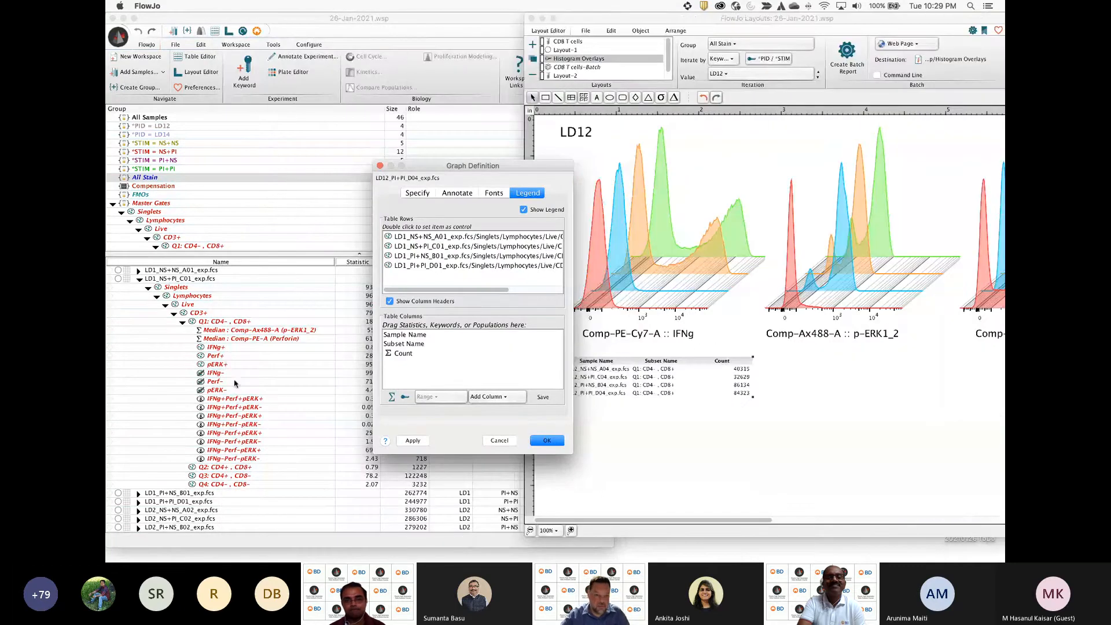
{"action": "left_click", "coordinate": [220, 349]}
{"action": "left_click", "coordinate": [215, 355], "text": "shift"}
{"action": "left_click", "coordinate": [219, 364], "text": "shift"}
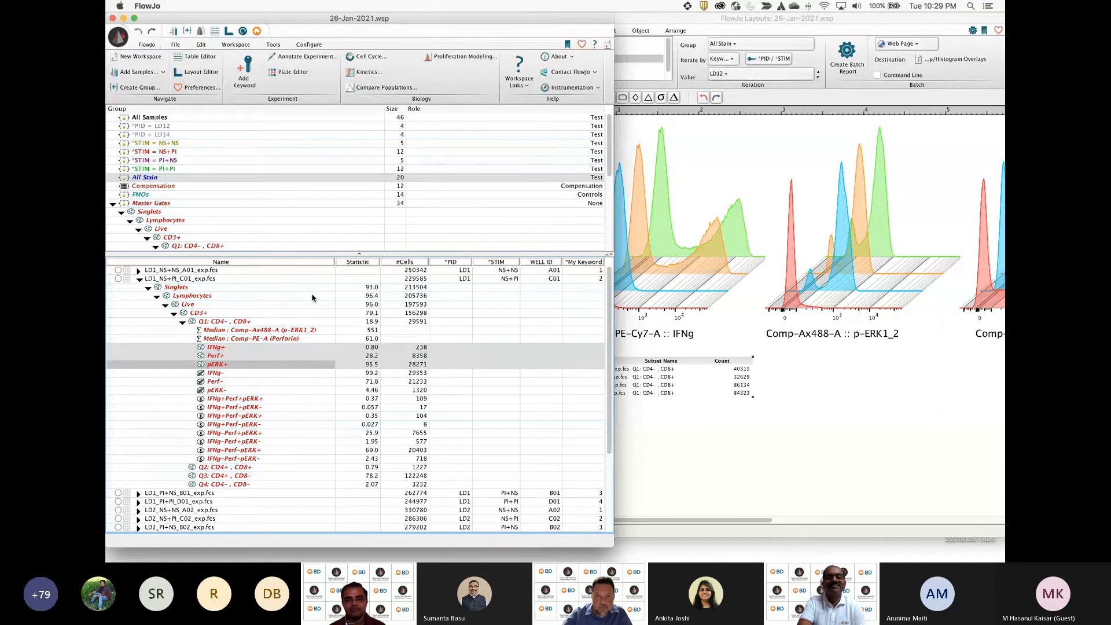
{"action": "key", "text": "ctrl+Up"}
{"action": "left_click", "coordinate": [375, 328]}
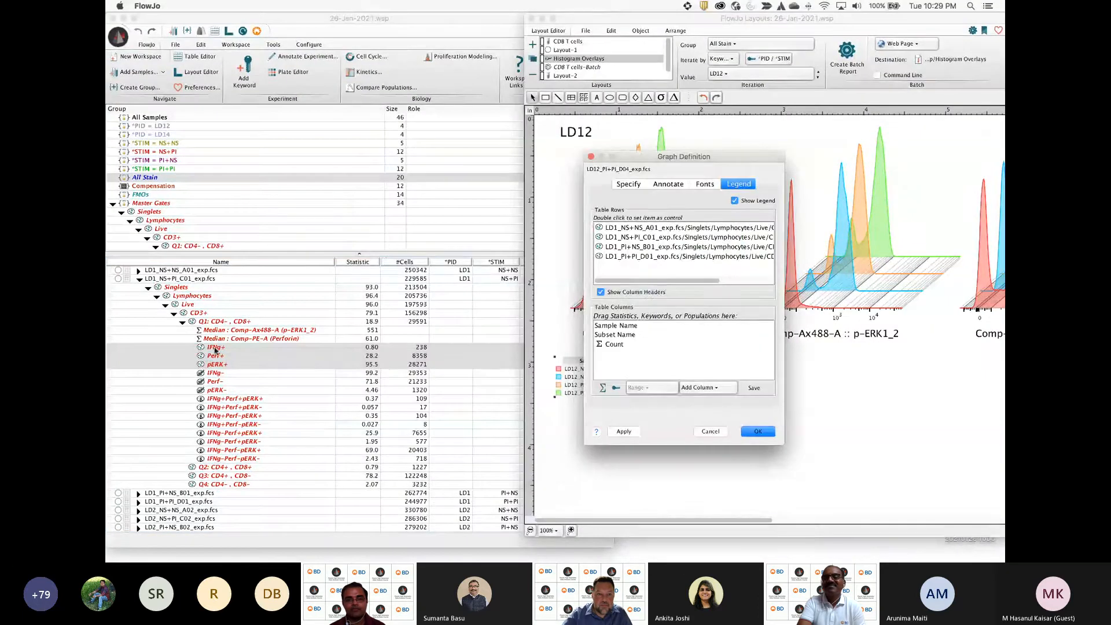
{"action": "left_click_drag", "start_coordinate": [213, 350], "coordinate": [711, 347]}
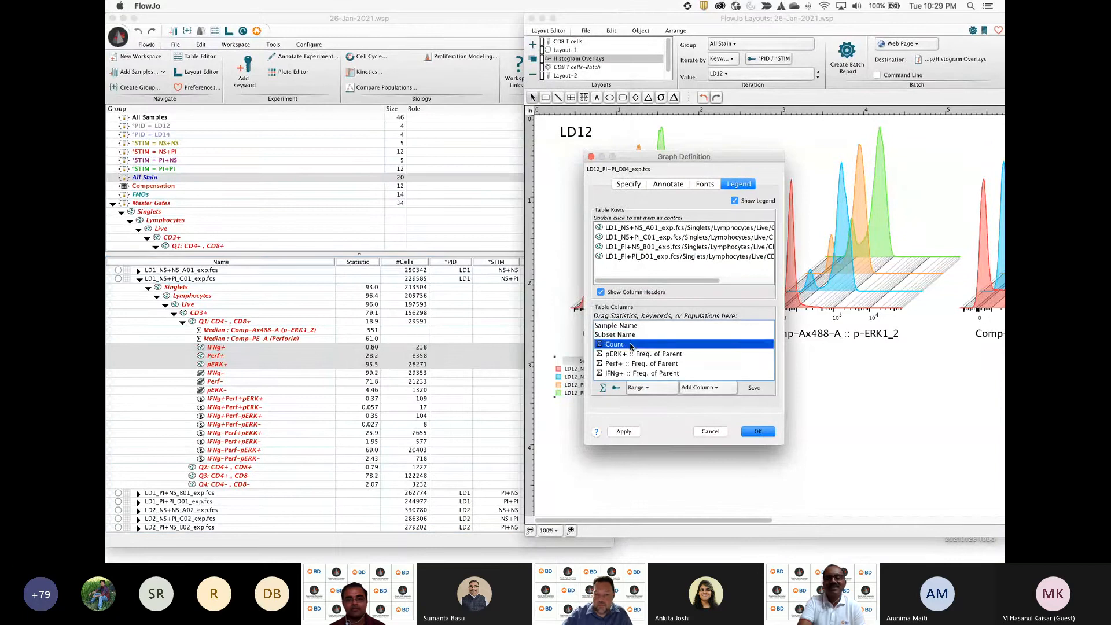
Remove the Count column from the legend and move the IFNg+ frequency column above pERK+
{"action": "left_click", "coordinate": [627, 366]}
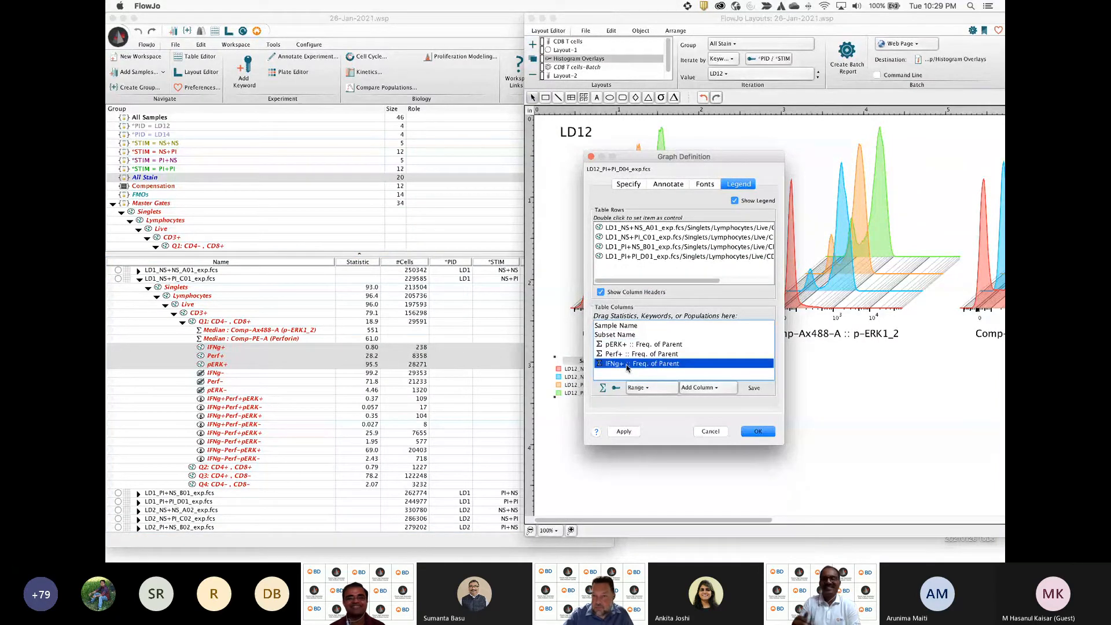
{"action": "left_click_drag", "start_coordinate": [627, 366], "coordinate": [635, 344]}
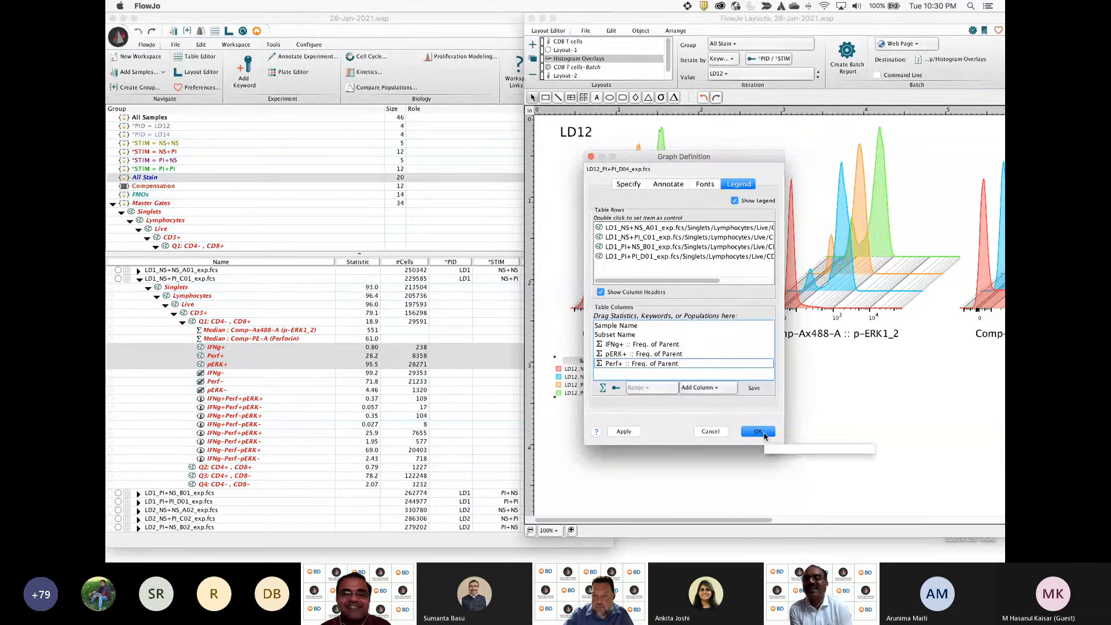
Add the *STIM keyword as a further column in the first histogram overlay's legend and apply the legend changes
{"action": "left_click", "coordinate": [617, 389]}
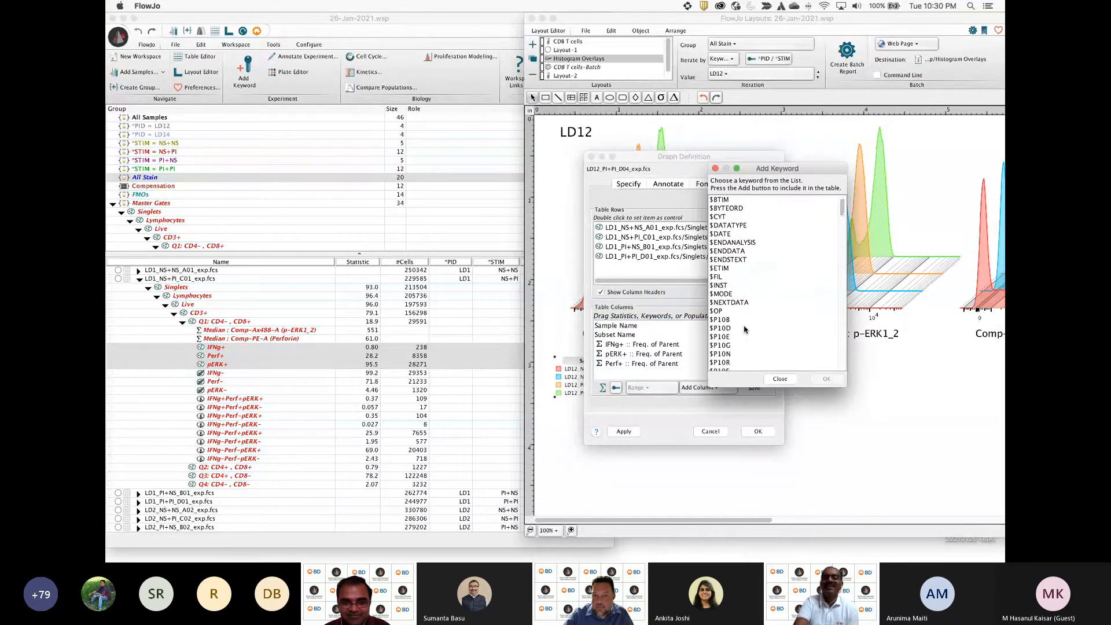
{"action": "scroll", "coordinate": [743, 332], "scroll_direction": "down", "scroll_amount": 10}
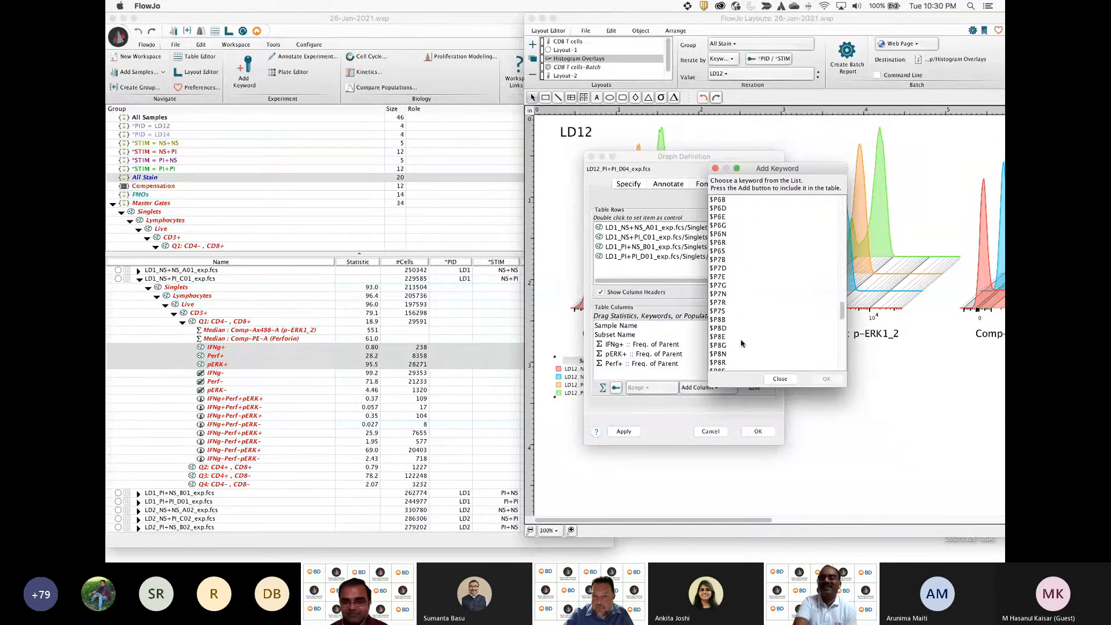
{"action": "scroll", "coordinate": [738, 345], "scroll_direction": "down", "scroll_amount": 5}
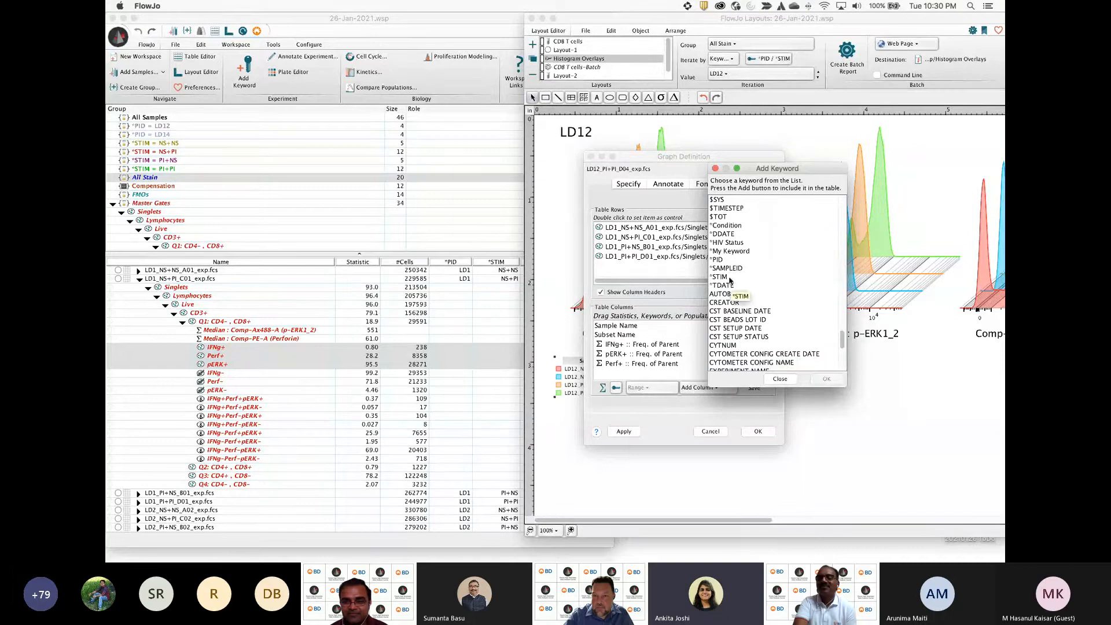
{"action": "left_click", "coordinate": [729, 276]}
{"action": "left_click", "coordinate": [822, 377]}
{"action": "left_click", "coordinate": [763, 433]}
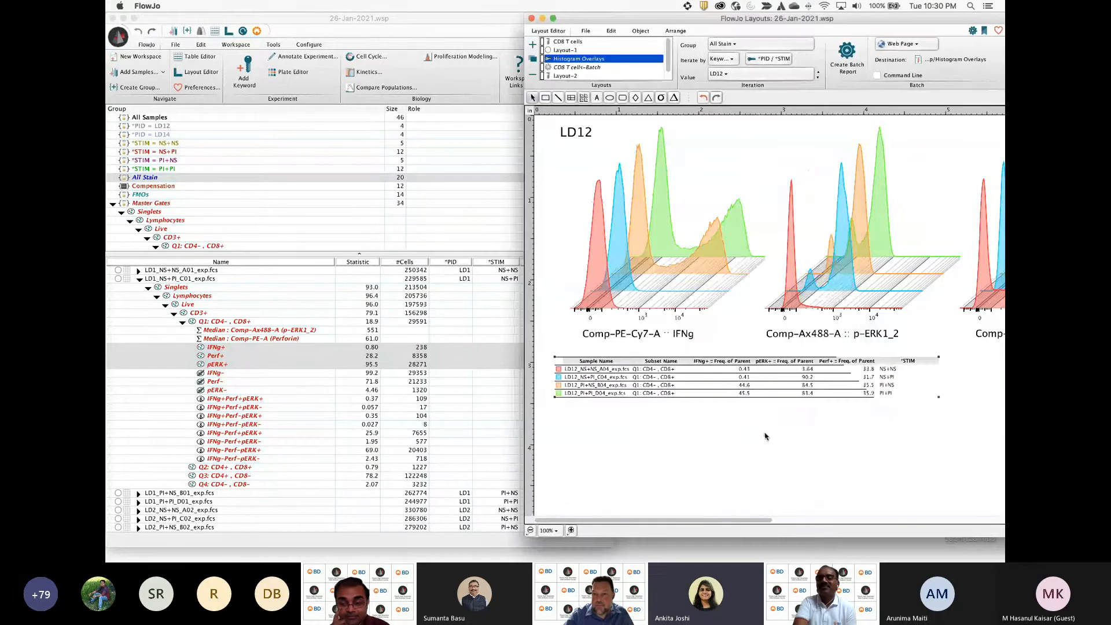
Set the legend font size of the IFNg histogram overlay to 14
{"action": "left_click_drag", "start_coordinate": [716, 19], "coordinate": [470, 18]}
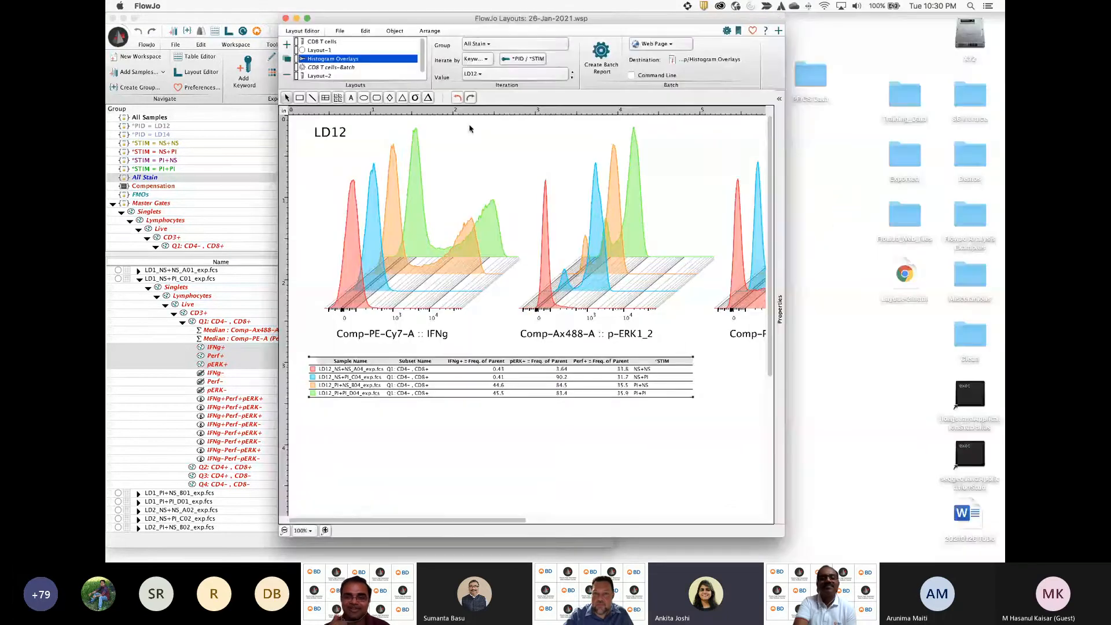
{"action": "double_click", "coordinate": [470, 129]}
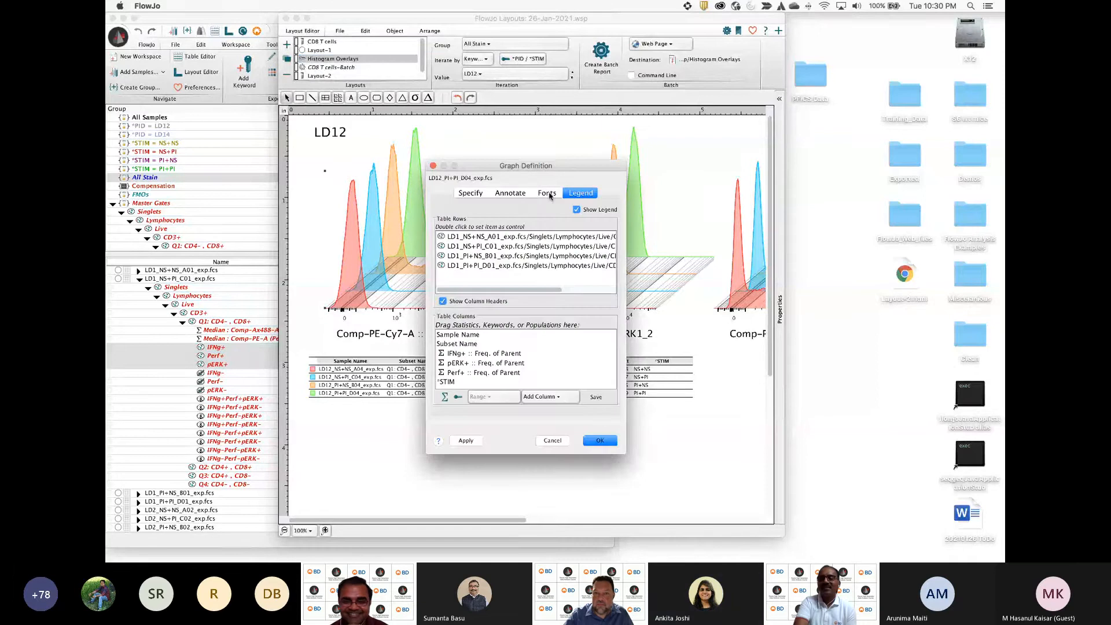
{"action": "left_click", "coordinate": [548, 193]}
{"action": "left_click", "coordinate": [464, 396]}
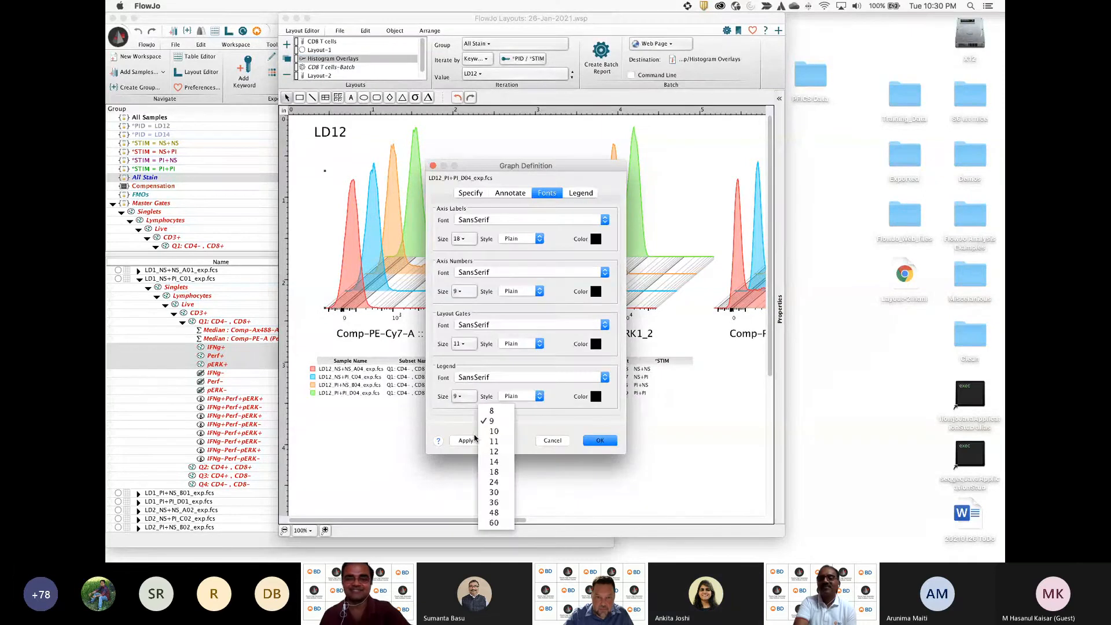
{"action": "left_click", "coordinate": [494, 462]}
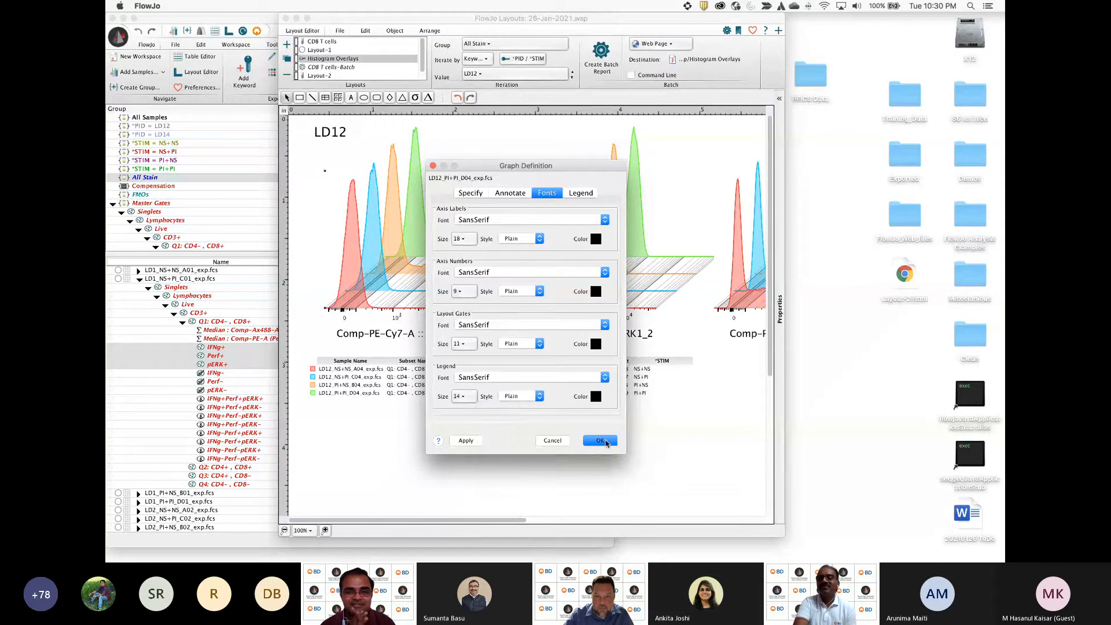
{"action": "left_click", "coordinate": [605, 443]}
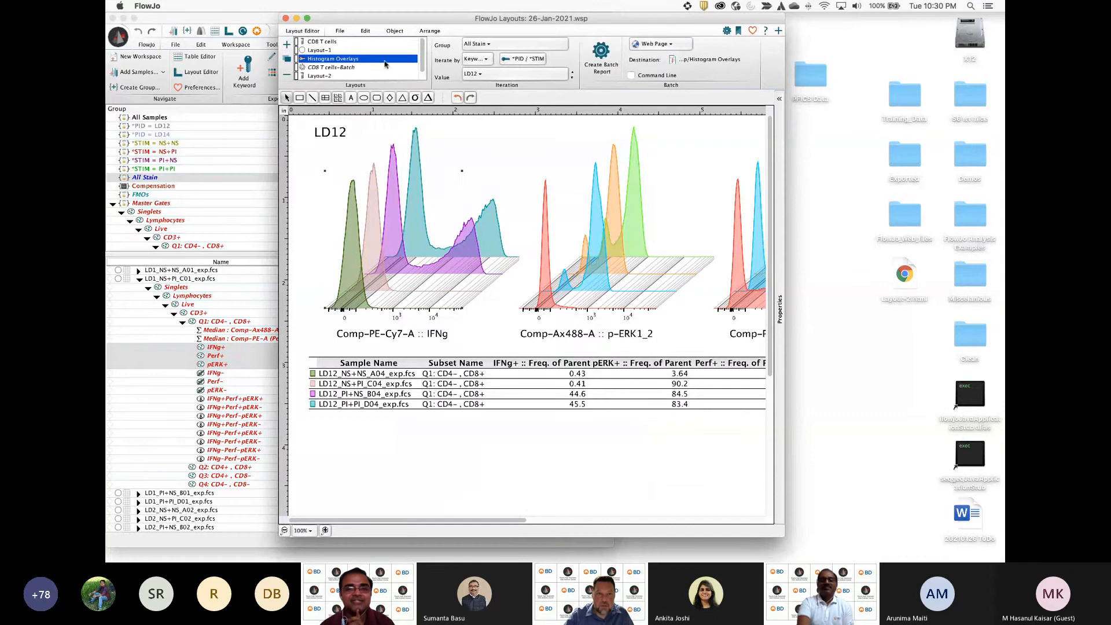
View Layout-1 and the CD8 T cells layout, and close the Layout Editor
{"action": "left_click", "coordinate": [331, 52]}
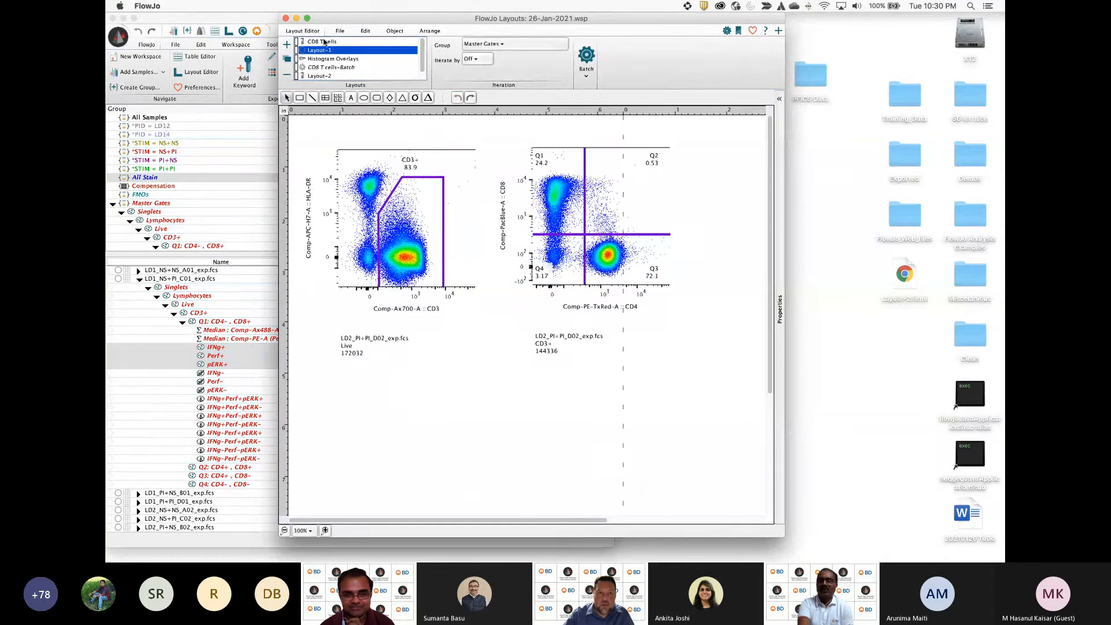
{"action": "left_click", "coordinate": [322, 42]}
{"action": "left_click", "coordinate": [285, 18]}
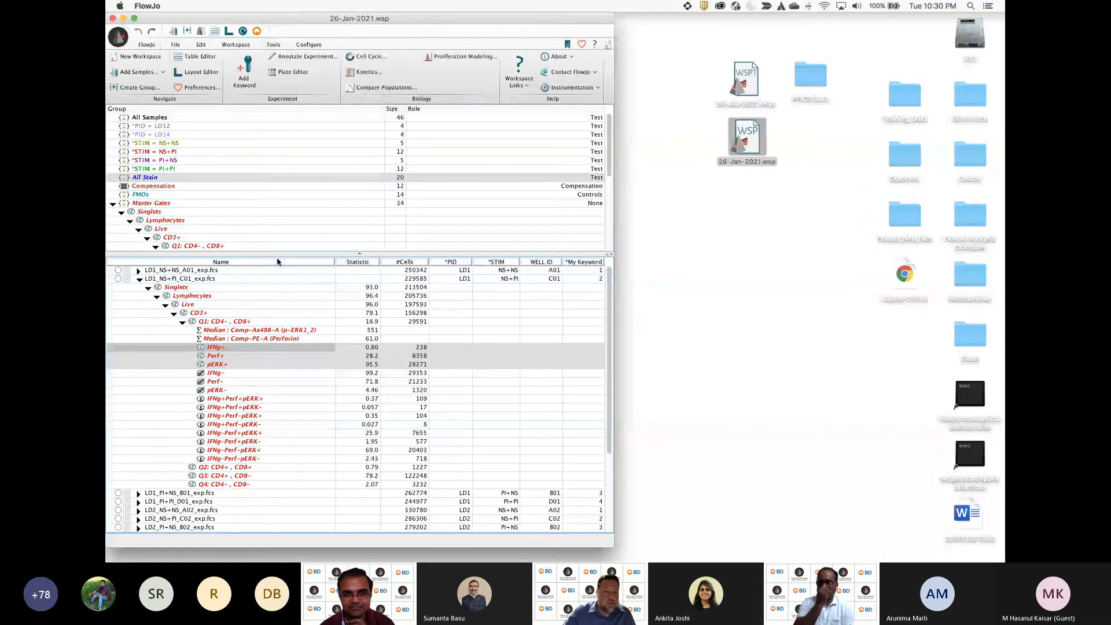
Collapse the gating tree of sample LD1_NS+PI_C01 in the workspace
{"action": "left_click", "coordinate": [160, 280]}
{"action": "left_click", "coordinate": [139, 280]}
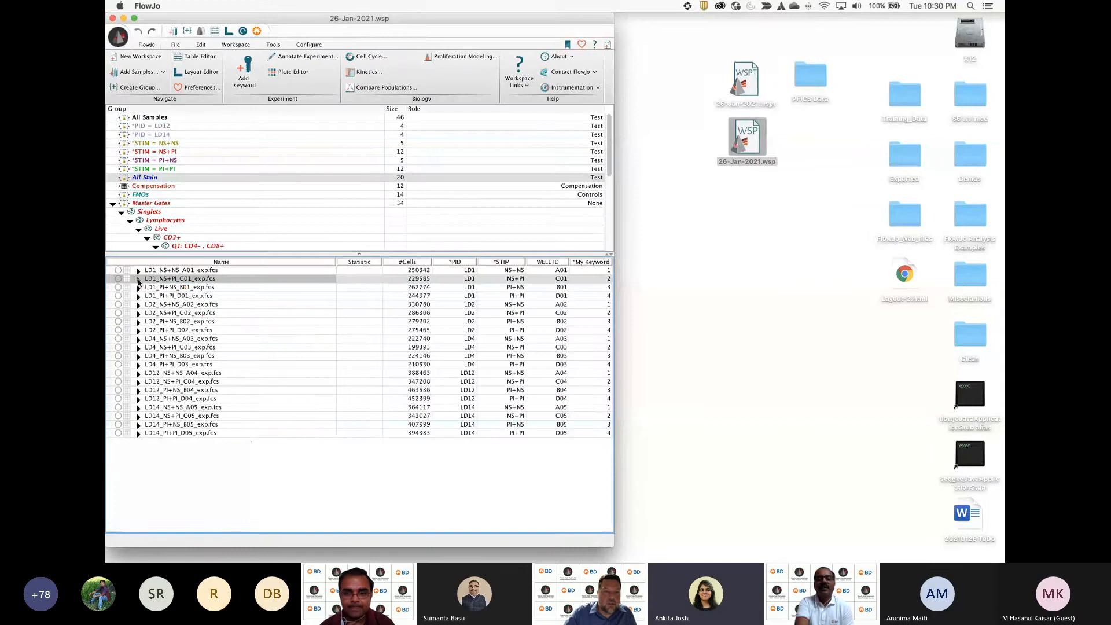
{"action": "left_click", "coordinate": [139, 279]}
{"action": "left_click", "coordinate": [139, 279]}
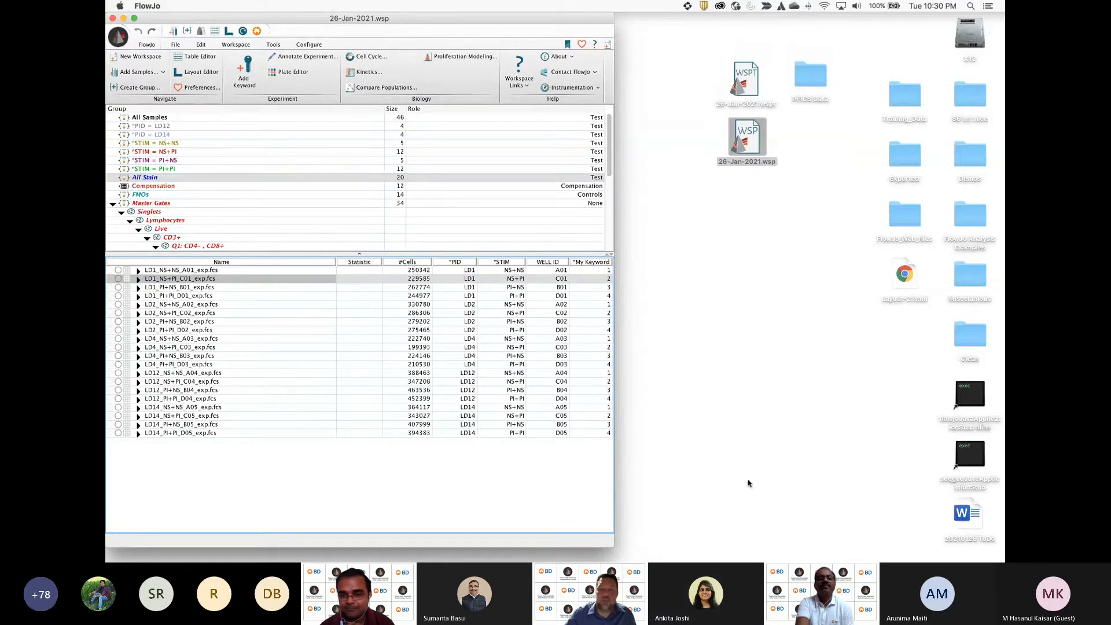
Enlarge the workspace window and its group pane, and review the gating tree of sample LD1_NS+NS_A01 before collapsing it
{"action": "left_click_drag", "start_coordinate": [611, 545], "coordinate": [629, 548]}
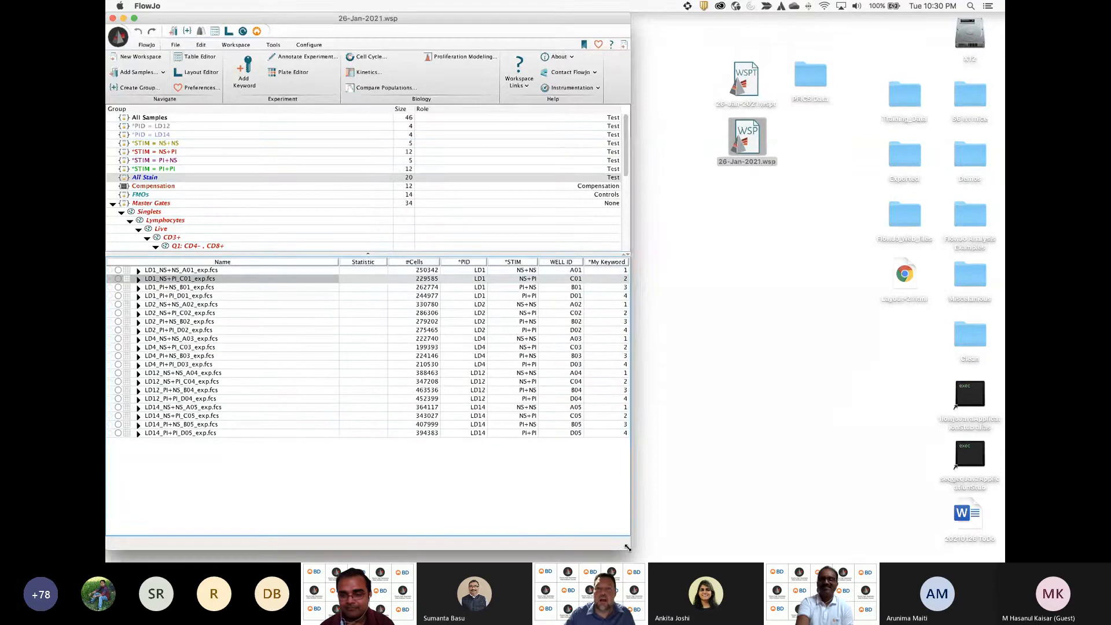
{"action": "left_click_drag", "start_coordinate": [372, 256], "coordinate": [364, 299]}
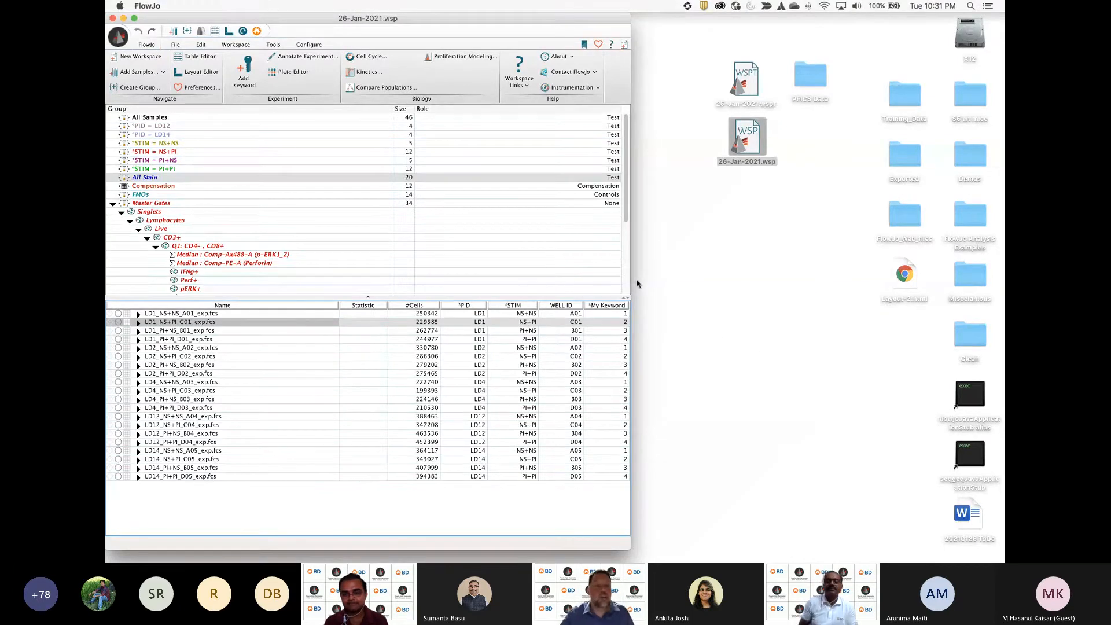
{"action": "left_click", "coordinate": [138, 314]}
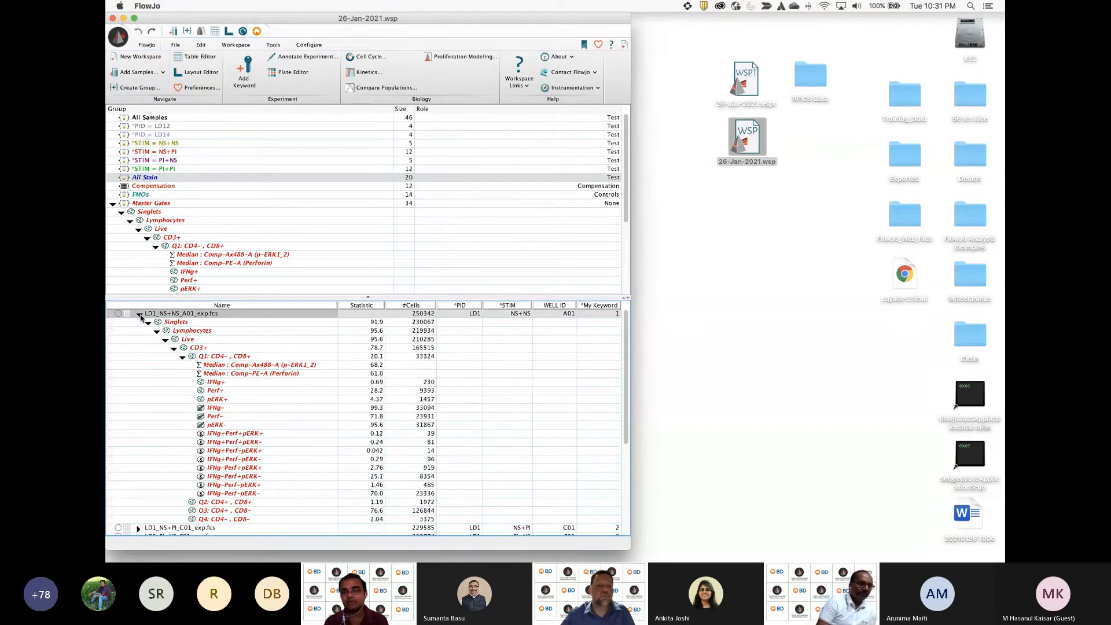
{"action": "left_click", "coordinate": [140, 315]}
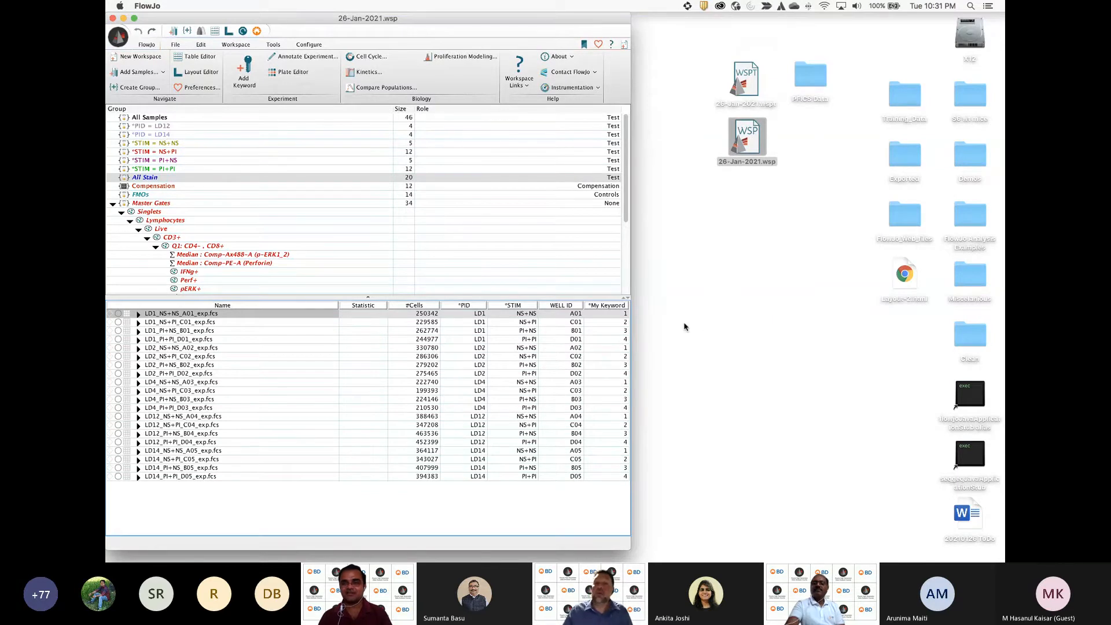
Switch to the compensation deck in PowerPoint and start its slide show from the title slide
{"action": "key", "text": "ctrl+Up"}
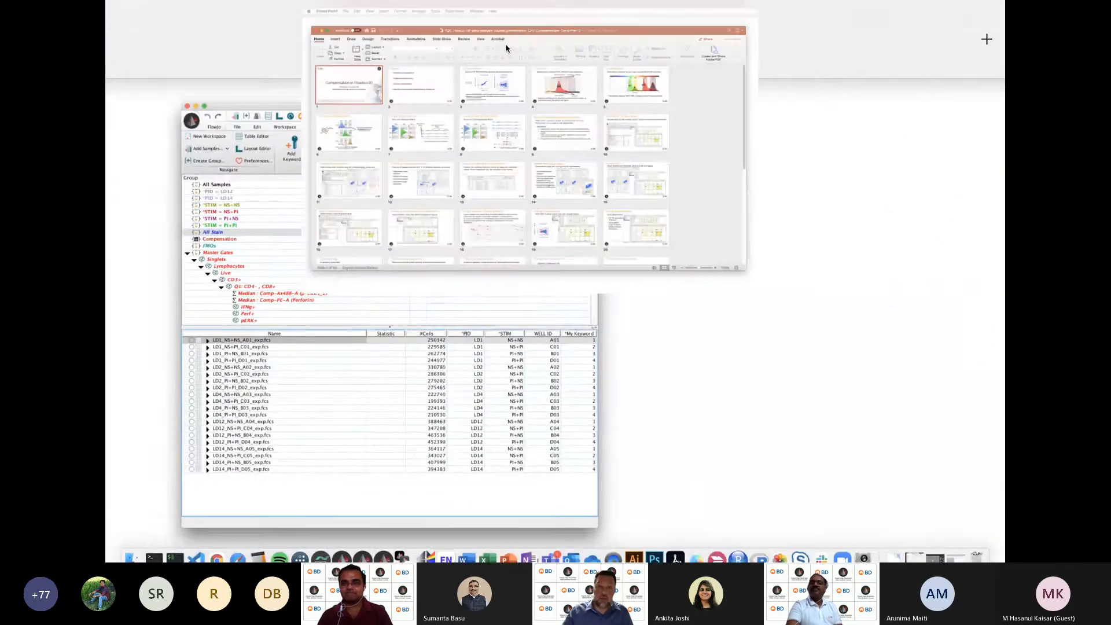
{"action": "left_click", "coordinate": [505, 43]}
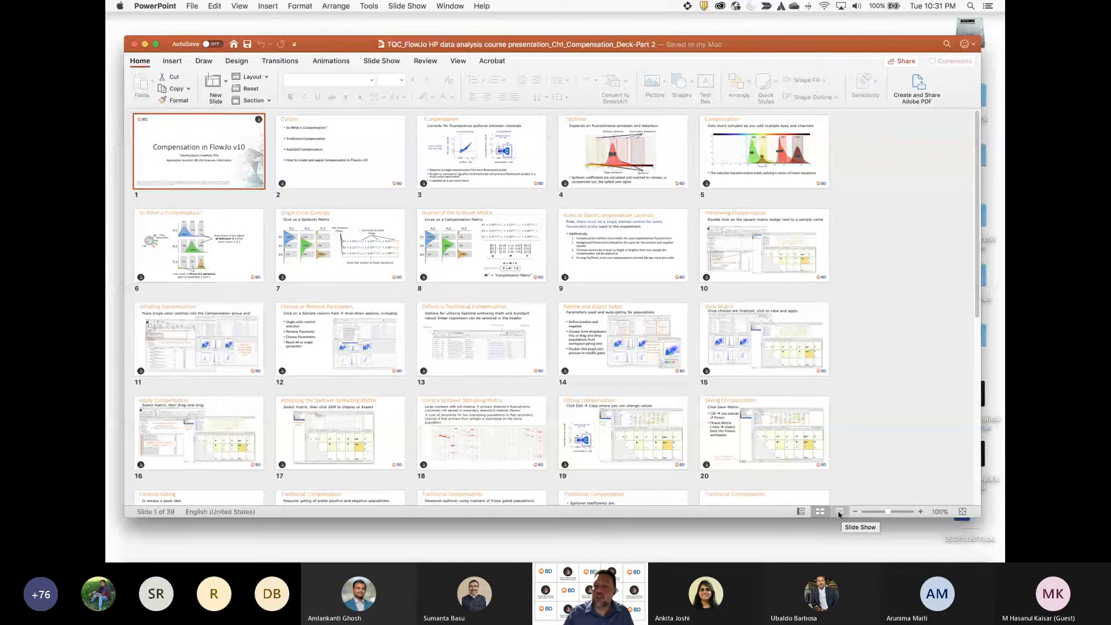
{"action": "left_click", "coordinate": [839, 512]}
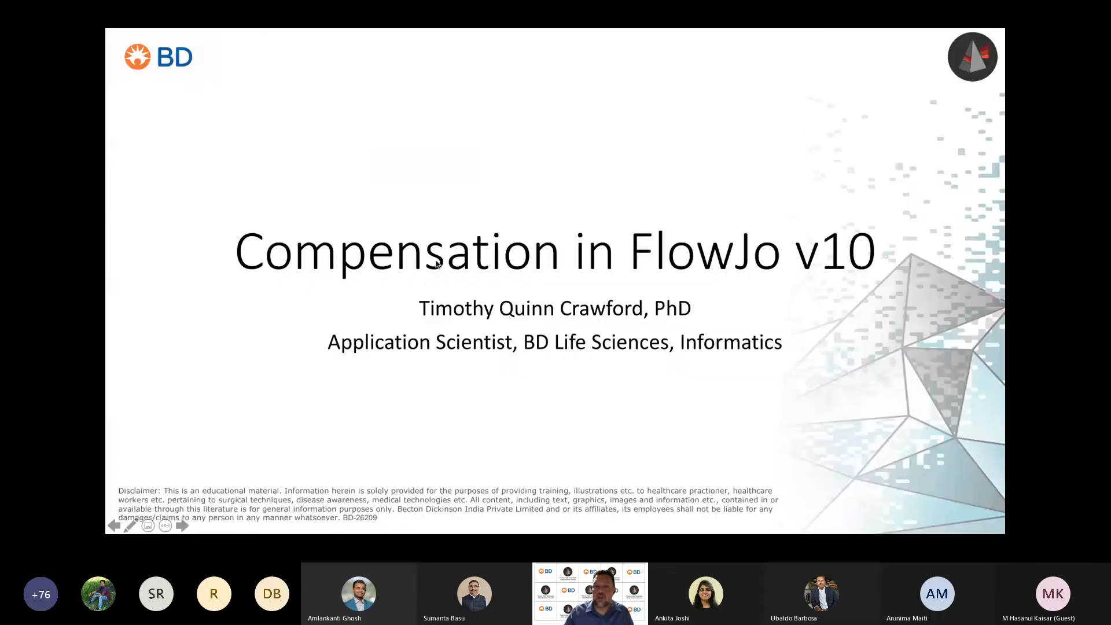
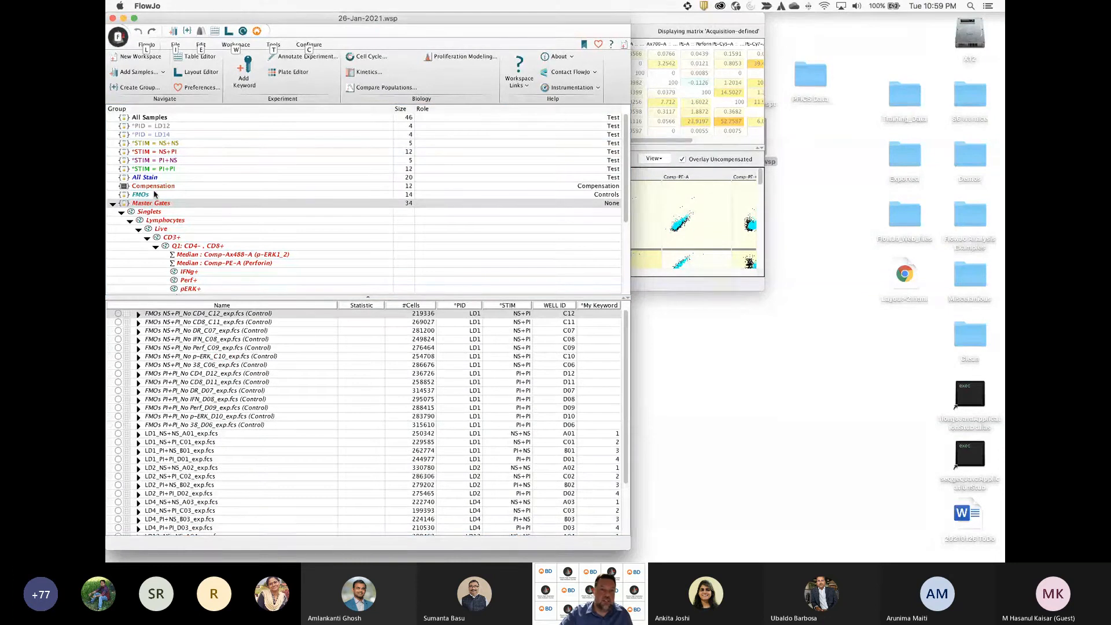
Open the acquisition-defined compensation matrix in a larger window and preview it on the Singlets/Lymphocytes/Live population of sample LD1_NS+NS_A01
{"action": "left_click", "coordinate": [128, 315]}
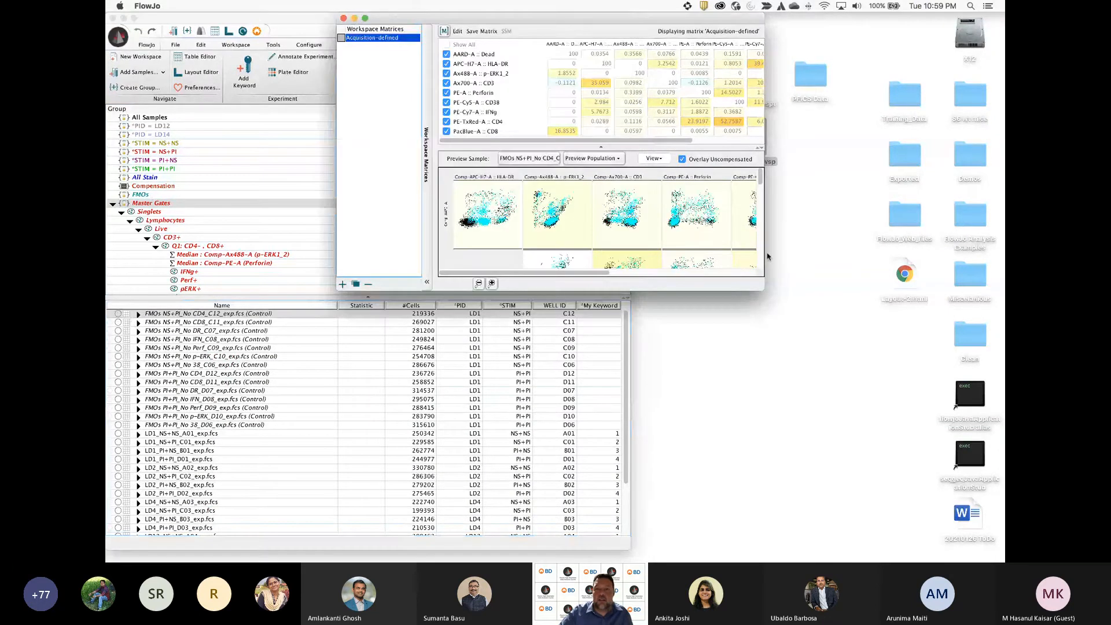
{"action": "left_click_drag", "start_coordinate": [763, 288], "coordinate": [1004, 429]}
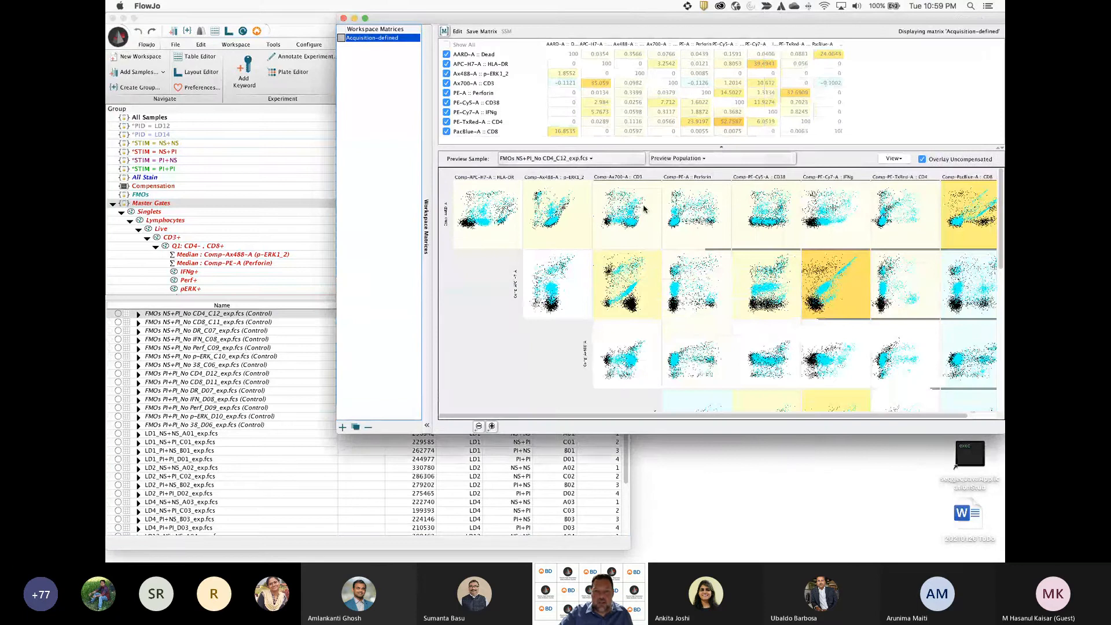
{"action": "left_click", "coordinate": [640, 160]}
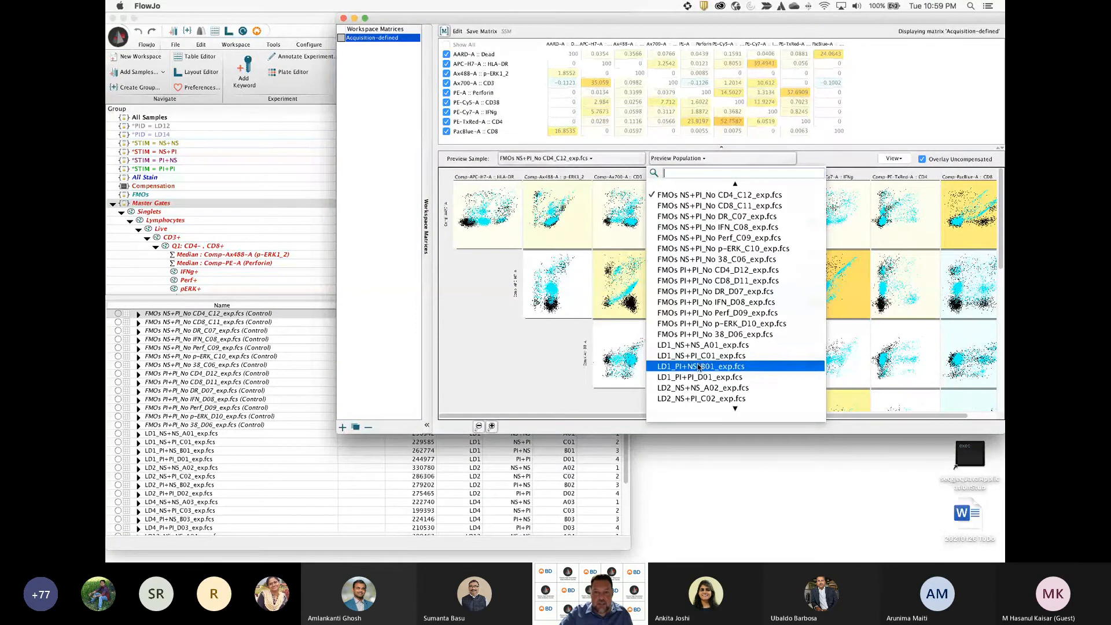
{"action": "left_click", "coordinate": [699, 346]}
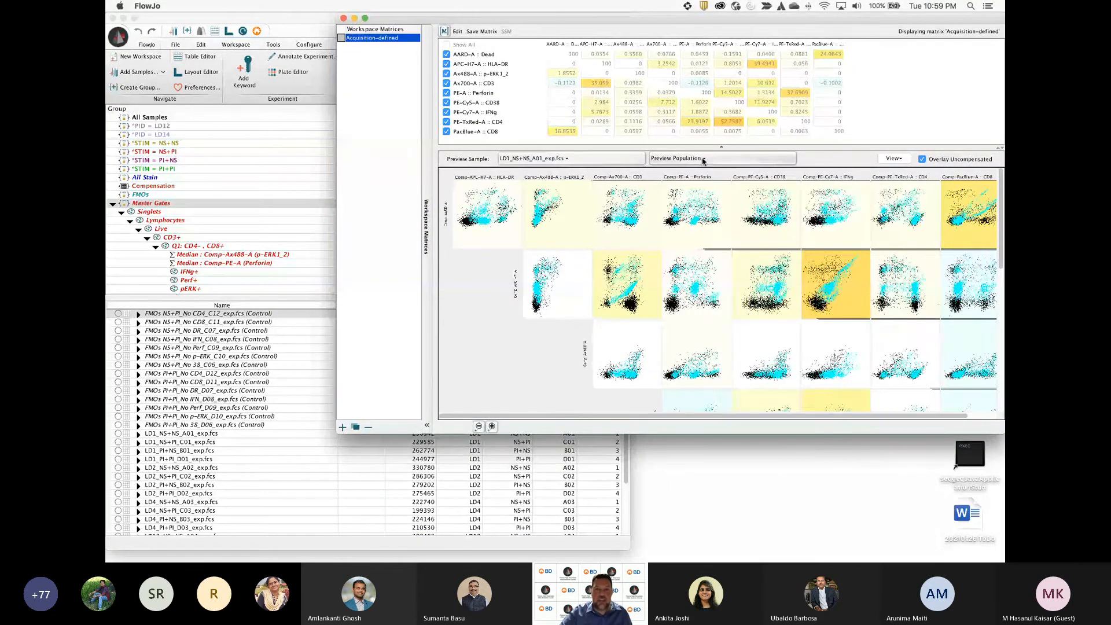
{"action": "left_click", "coordinate": [703, 159]}
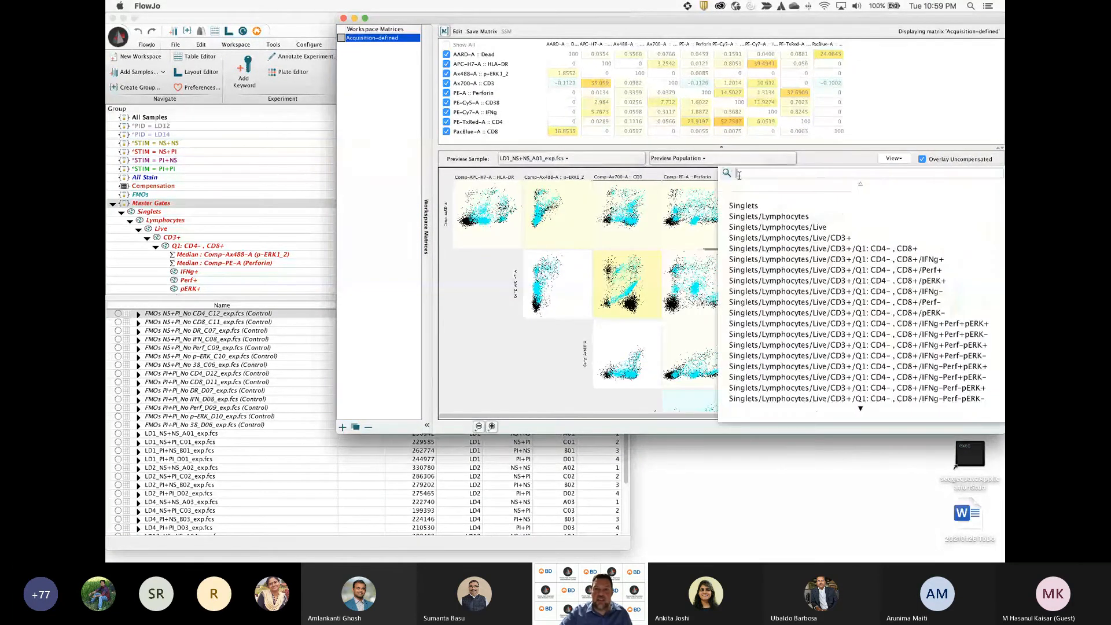
{"action": "left_click", "coordinate": [779, 239]}
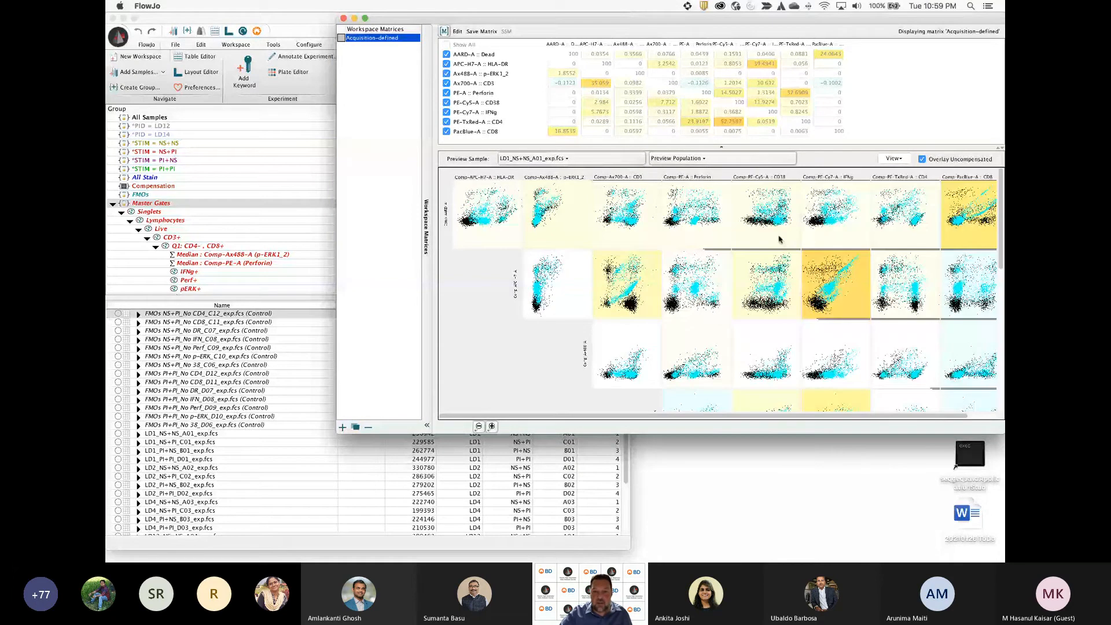
{"action": "scroll", "coordinate": [712, 282], "scroll_direction": "down", "scroll_amount": 1}
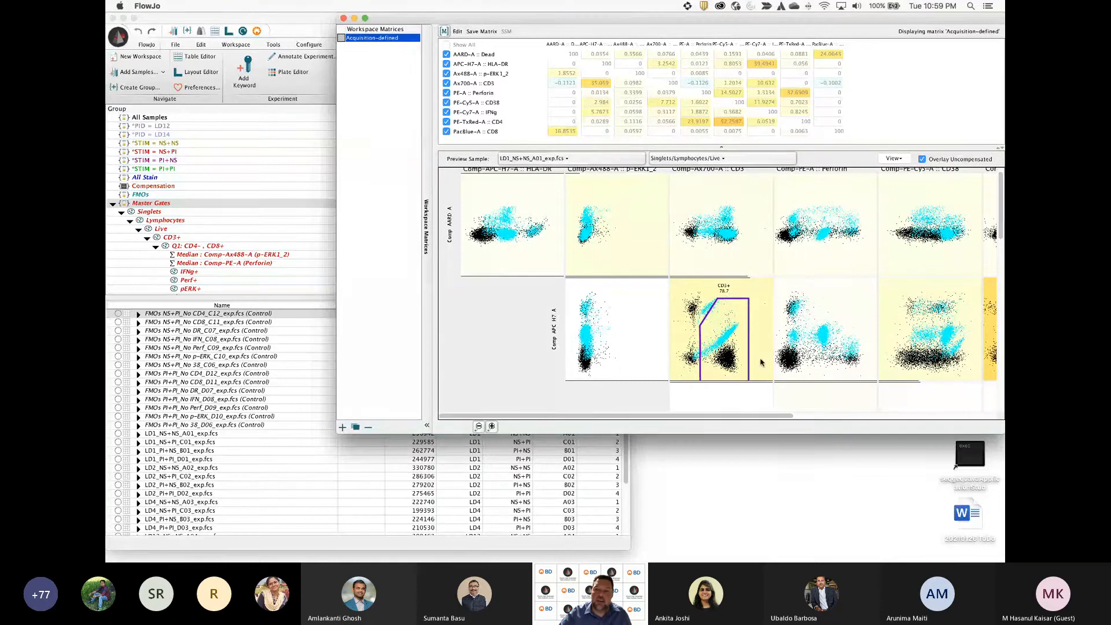
Compare the matrix preview plots without and with the uncompensated overlay, from the HLA-DR column through the IFNg and CD4 columns
{"action": "left_click", "coordinate": [923, 161]}
{"action": "left_click_drag", "start_coordinate": [851, 32], "coordinate": [714, 34]}
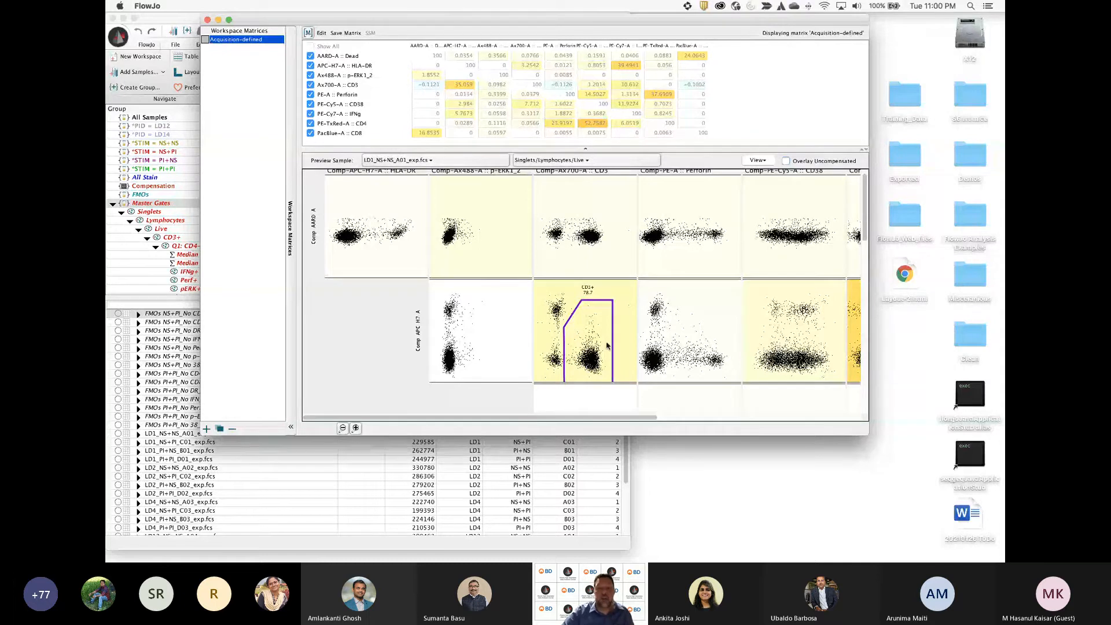
{"action": "left_click", "coordinate": [787, 161]}
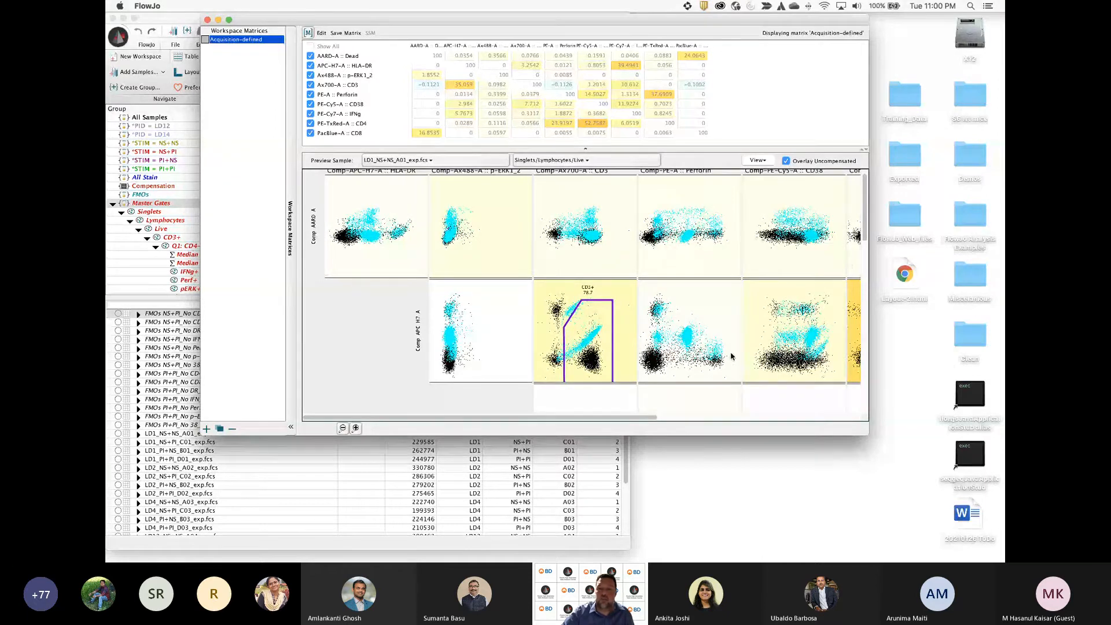
{"action": "left_click_drag", "start_coordinate": [617, 418], "coordinate": [655, 411]}
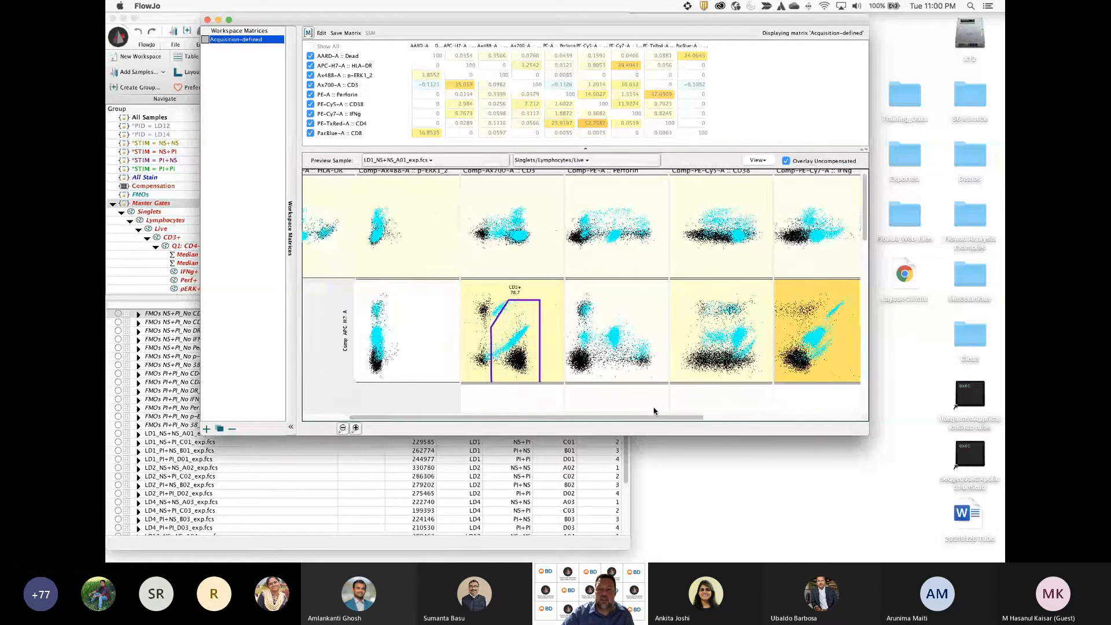
{"action": "scroll", "coordinate": [682, 340], "scroll_direction": "right", "scroll_amount": 5}
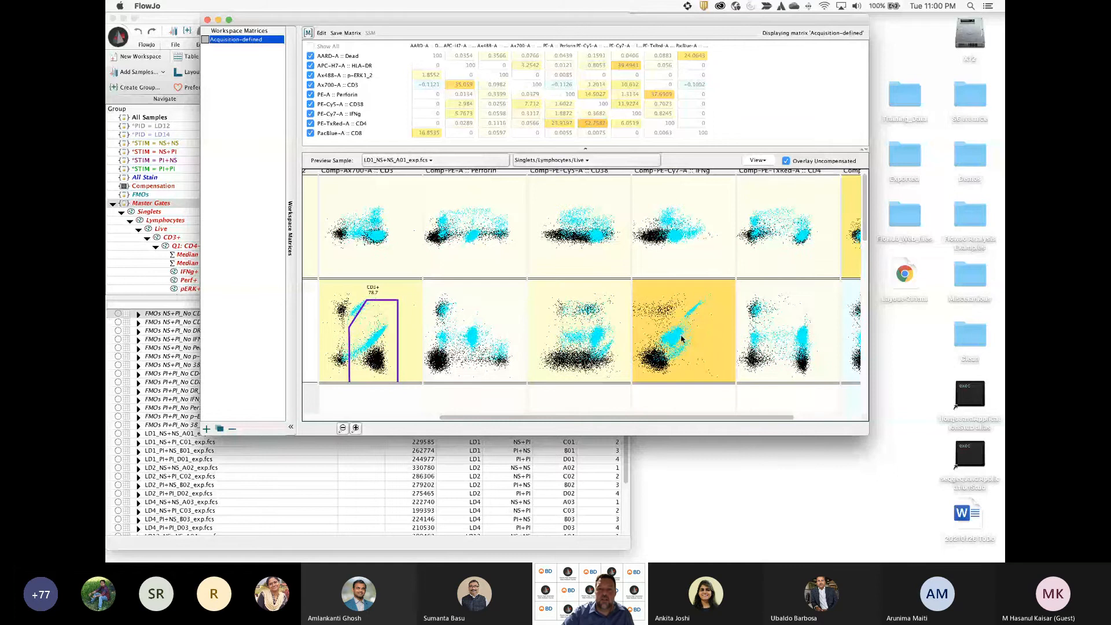
{"action": "left_click_drag", "start_coordinate": [700, 418], "coordinate": [405, 191]}
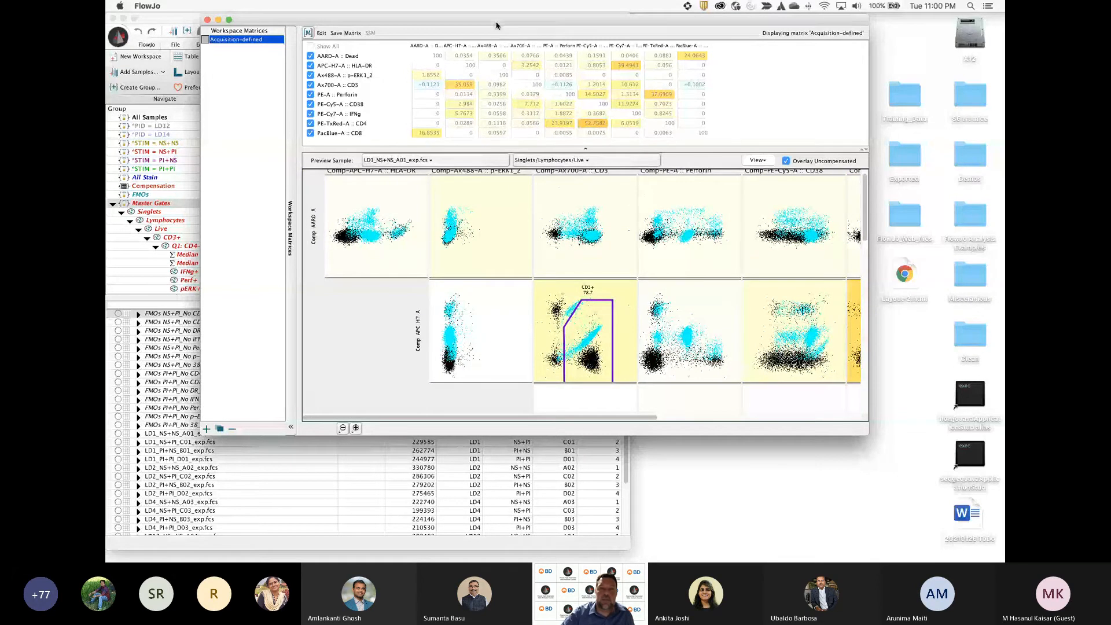
Start editing the acquisition-defined matrix and agree to create a new editable copy of it
{"action": "left_click_drag", "start_coordinate": [481, 20], "coordinate": [639, 28]}
{"action": "left_click", "coordinate": [478, 41]}
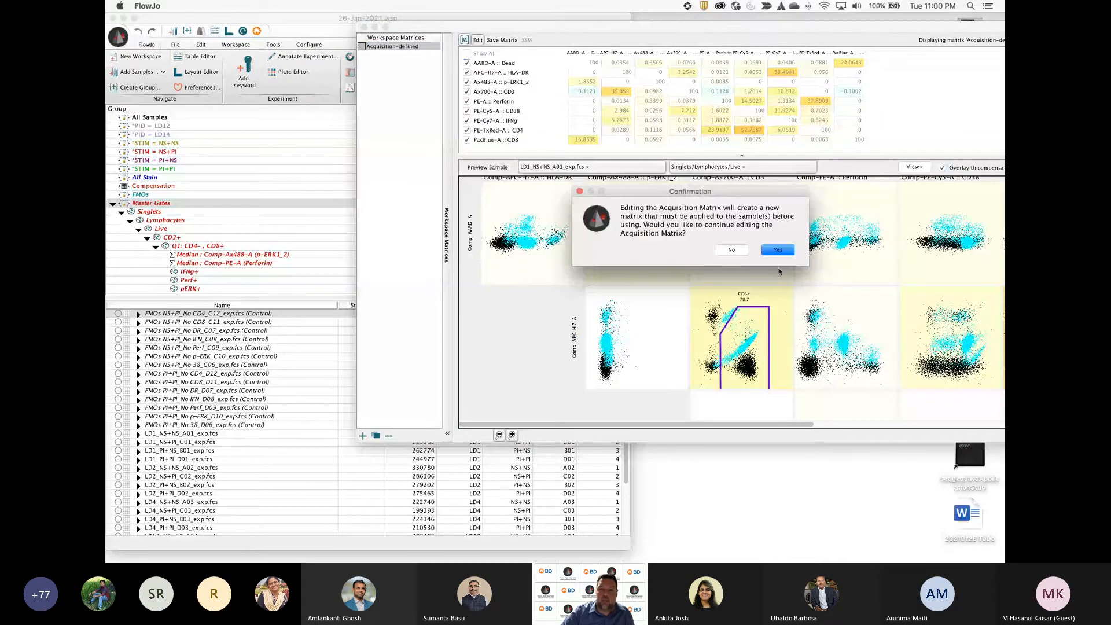
{"action": "left_click", "coordinate": [777, 249]}
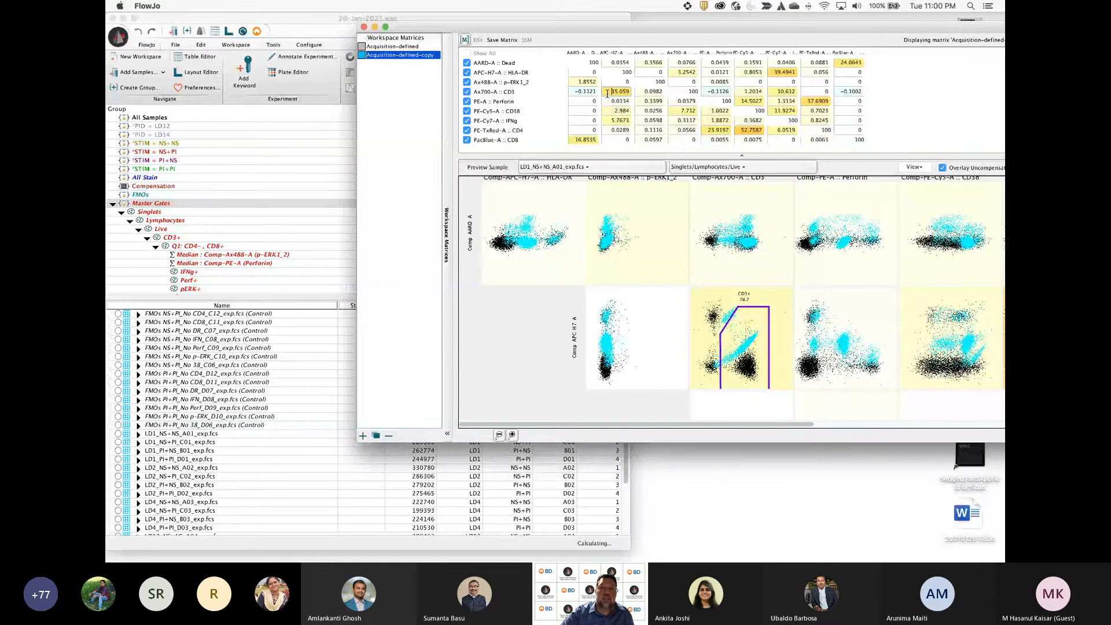
Set the copied matrix's Ax700-A :: CD3 spillover into APC-H7-A to 25 and compare the preview without and with the uncompensated overlay
{"action": "left_click_drag", "start_coordinate": [593, 29], "coordinate": [467, 21]}
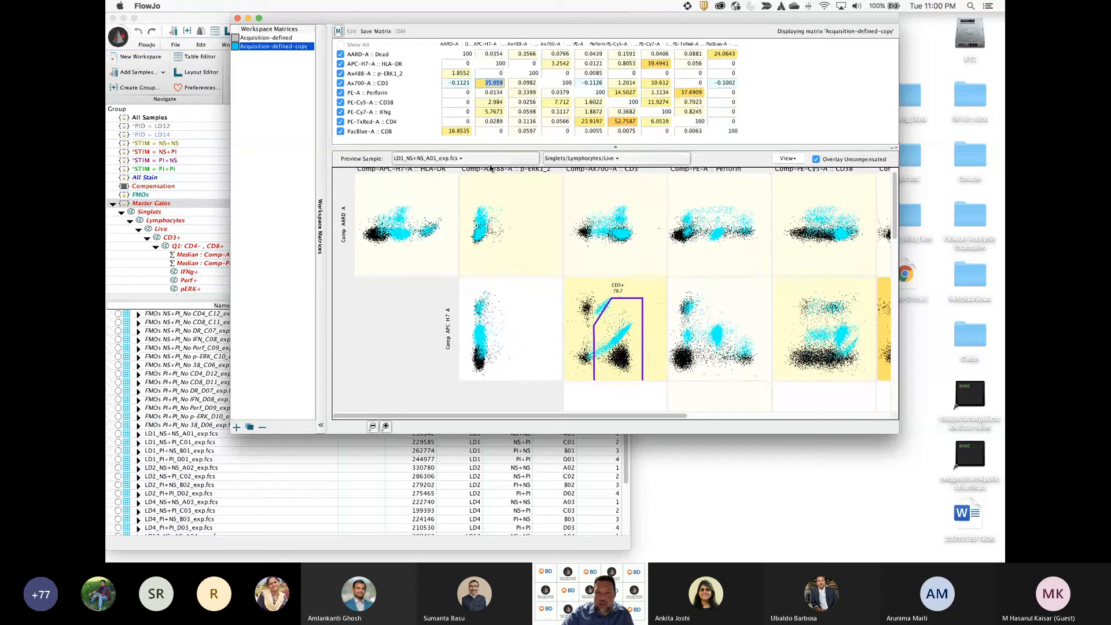
{"action": "type", "text": "25"}
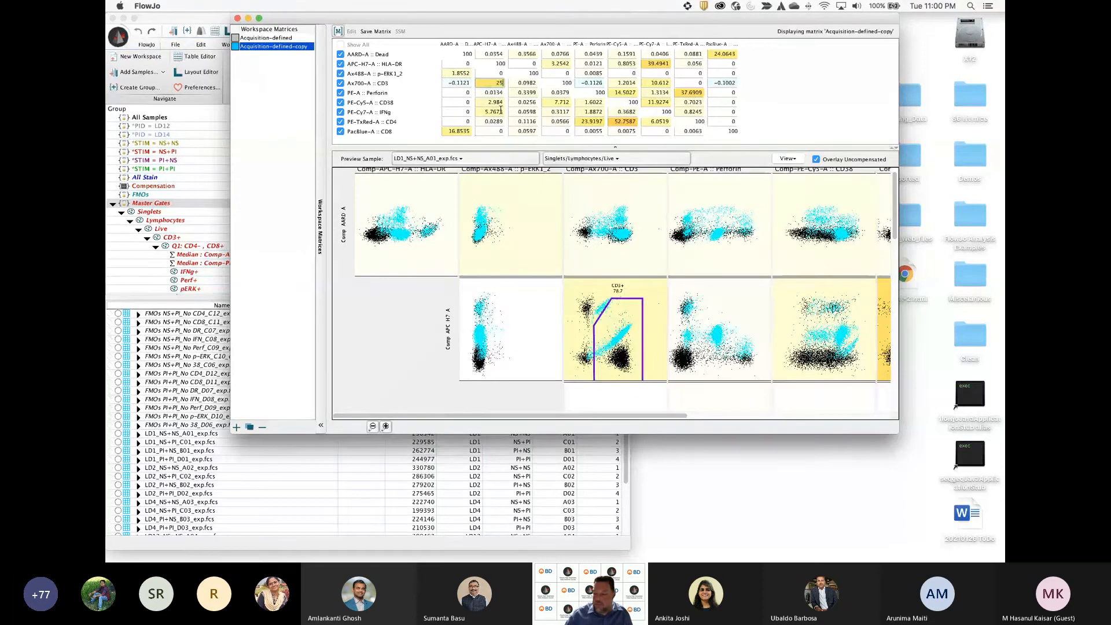
{"action": "key", "text": "Return"}
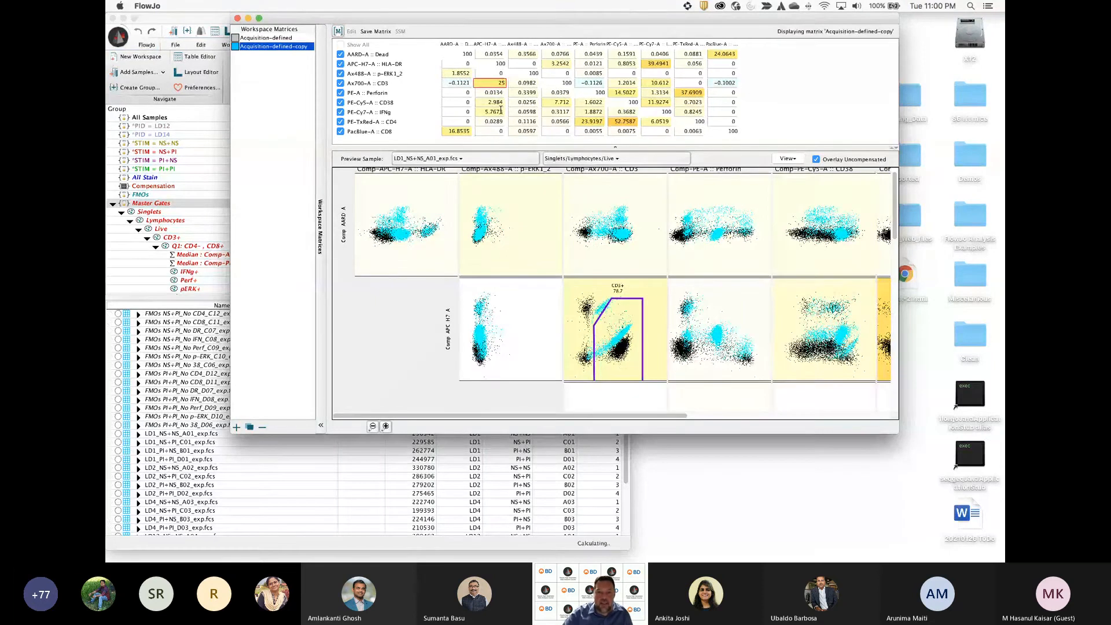
{"action": "left_click", "coordinate": [816, 159]}
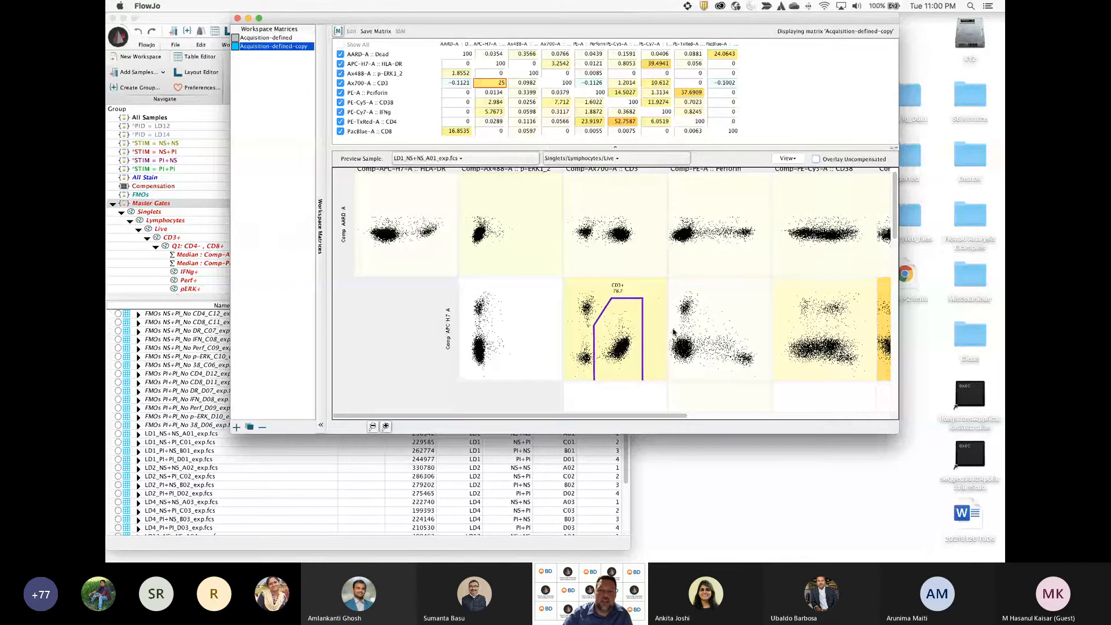
{"action": "left_click", "coordinate": [816, 159]}
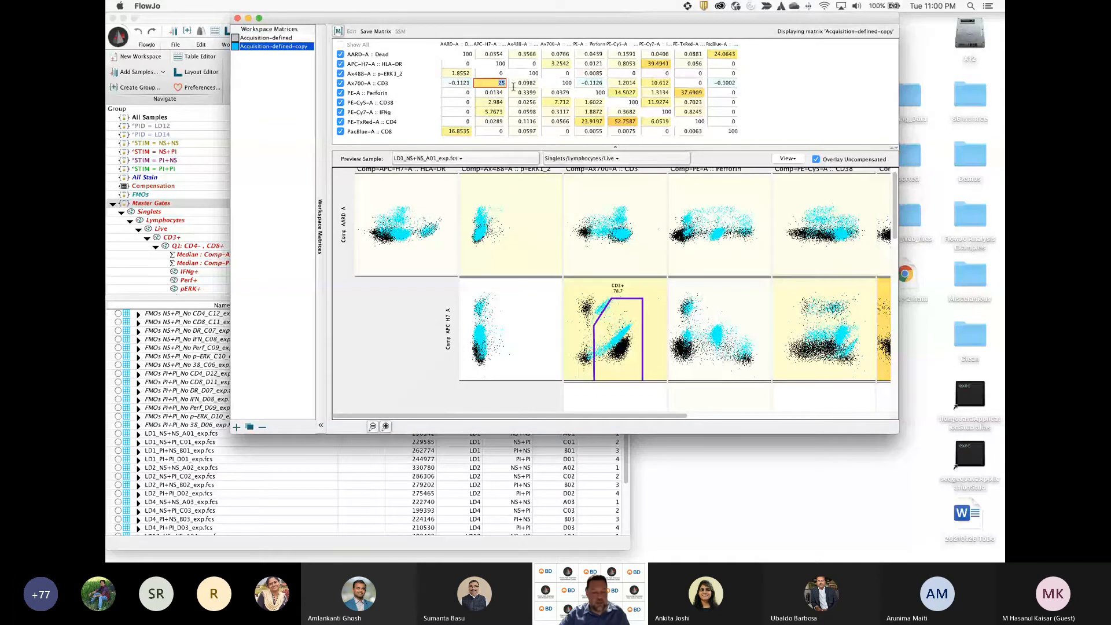
Raise the CD3 row's APC-H7-A spillover value to 45 and compare the preview plots with the uncompensated overlay off and on
{"action": "type", "text": "45"}
{"action": "key", "text": "Return"}
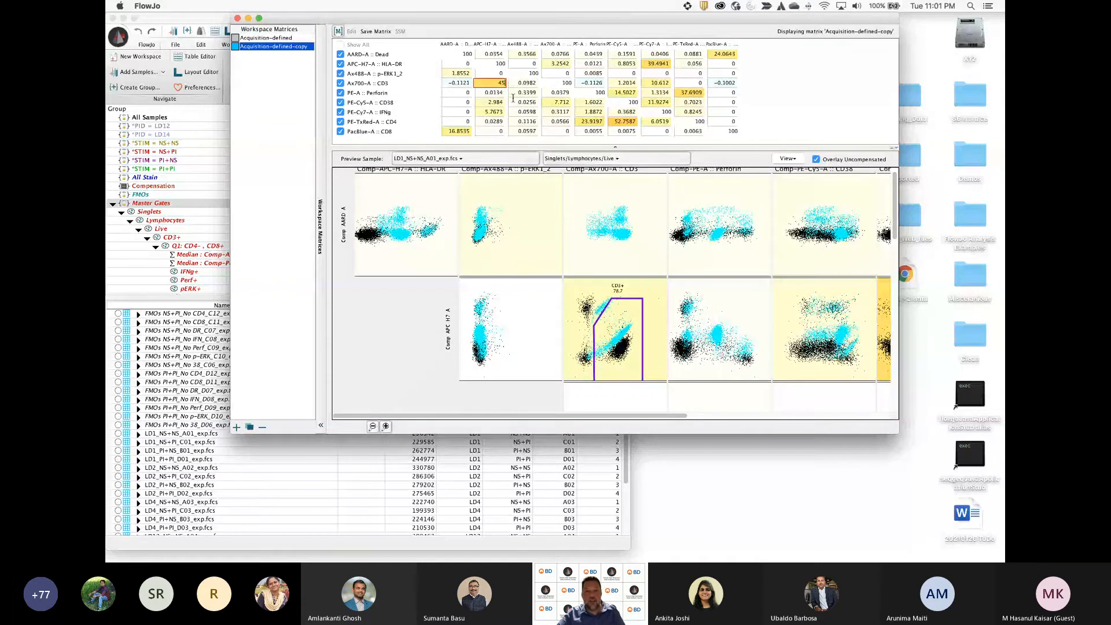
{"action": "left_click", "coordinate": [817, 159]}
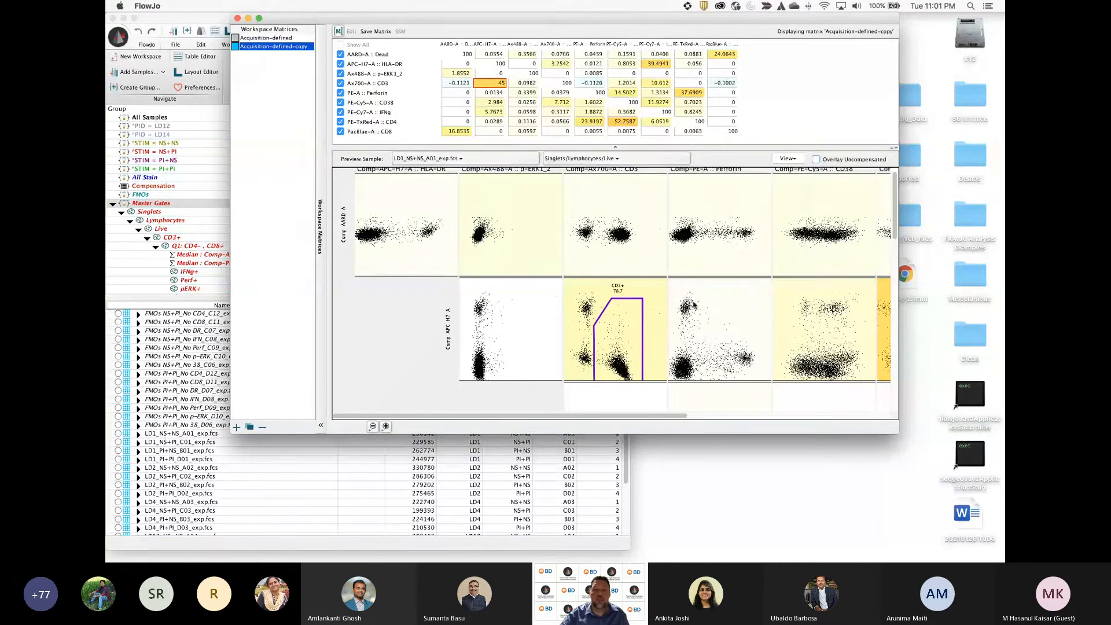
{"action": "left_click", "coordinate": [816, 160]}
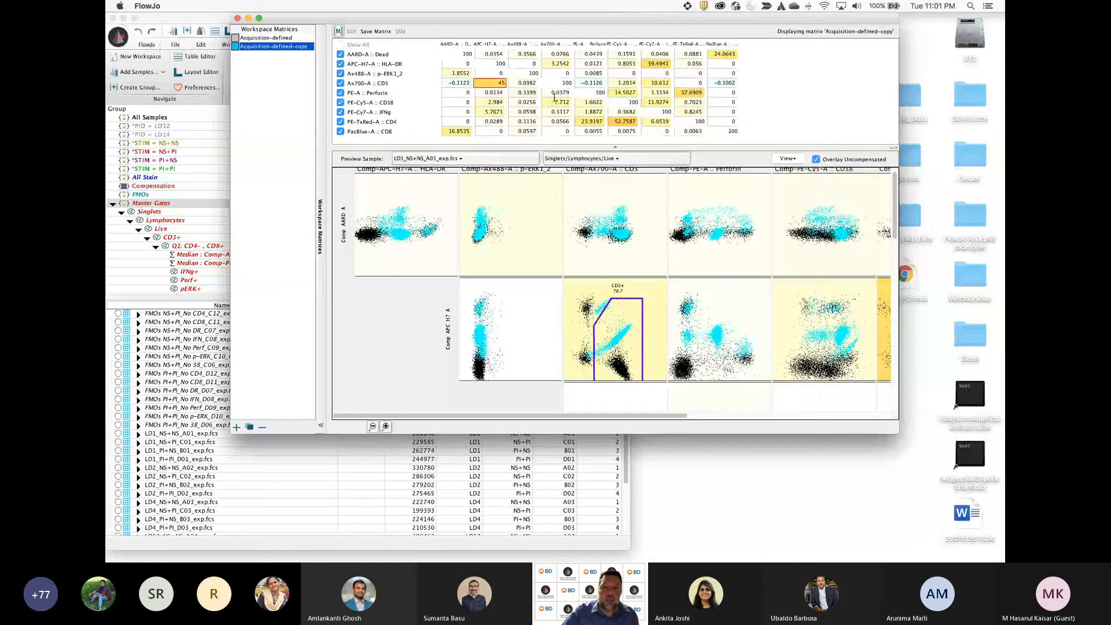
Try 36 and settle on 35 for the CD3 row's APC-H7-A spillover in the copied matrix
{"action": "double_click", "coordinate": [499, 83]}
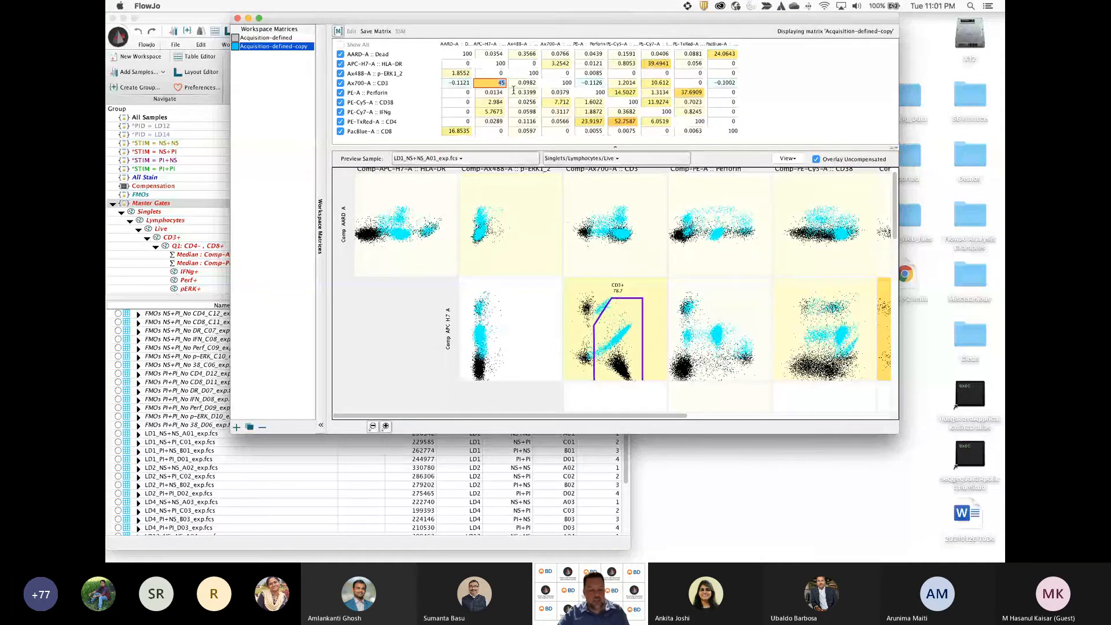
{"action": "type", "text": "36"}
{"action": "key", "text": "Return"}
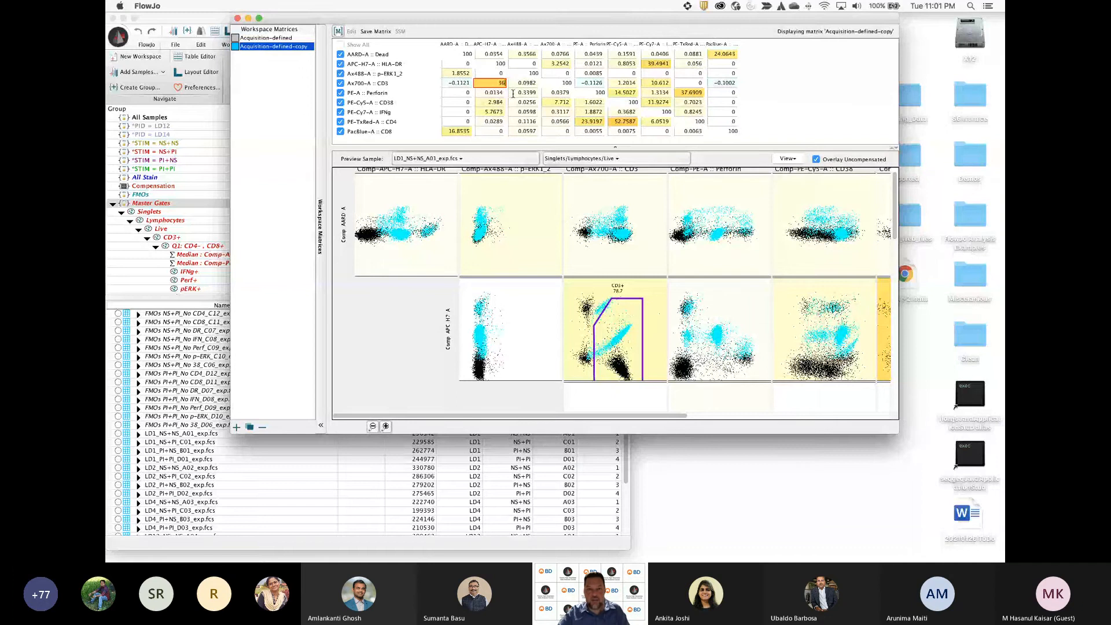
{"action": "key", "text": "Return"}
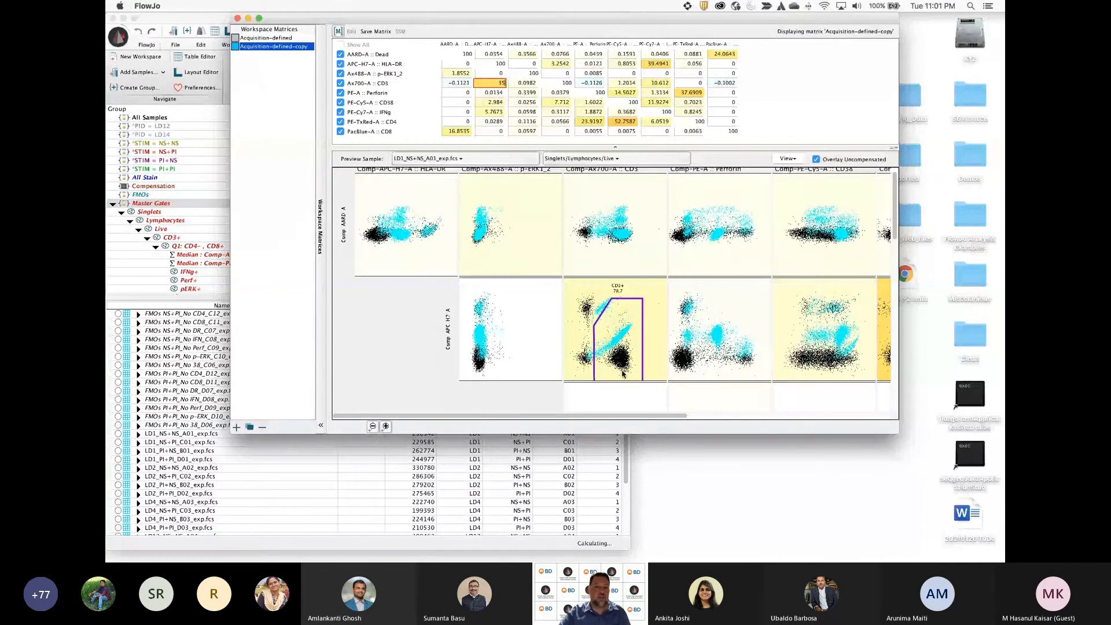
Display the original acquisition-defined matrix again and close the matrix window
{"action": "left_click", "coordinate": [255, 37]}
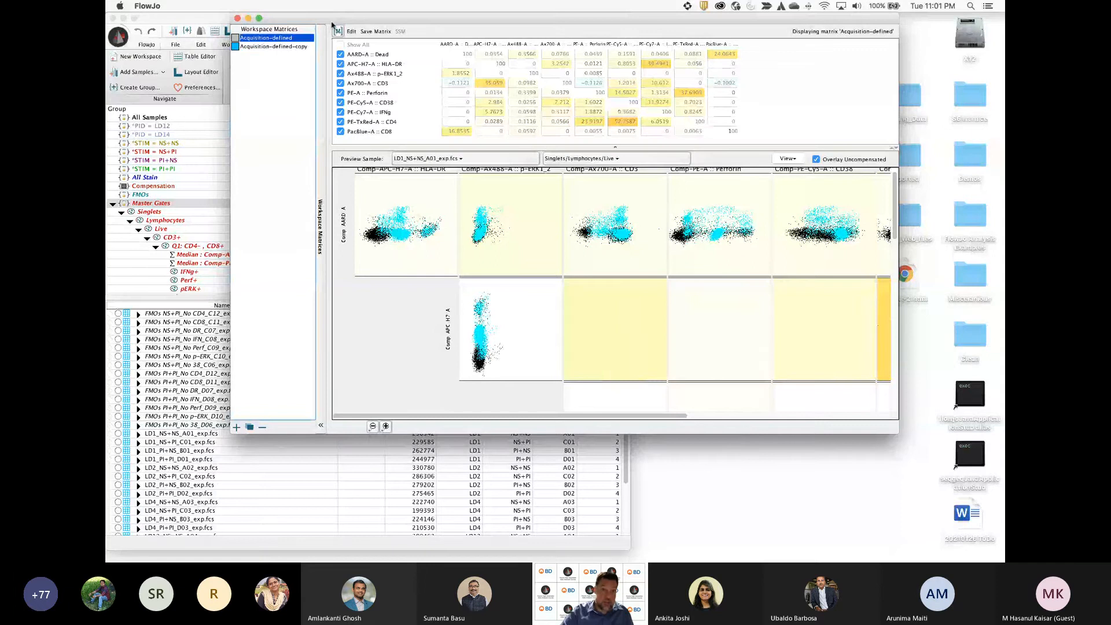
{"action": "left_click_drag", "start_coordinate": [331, 22], "coordinate": [426, 21]}
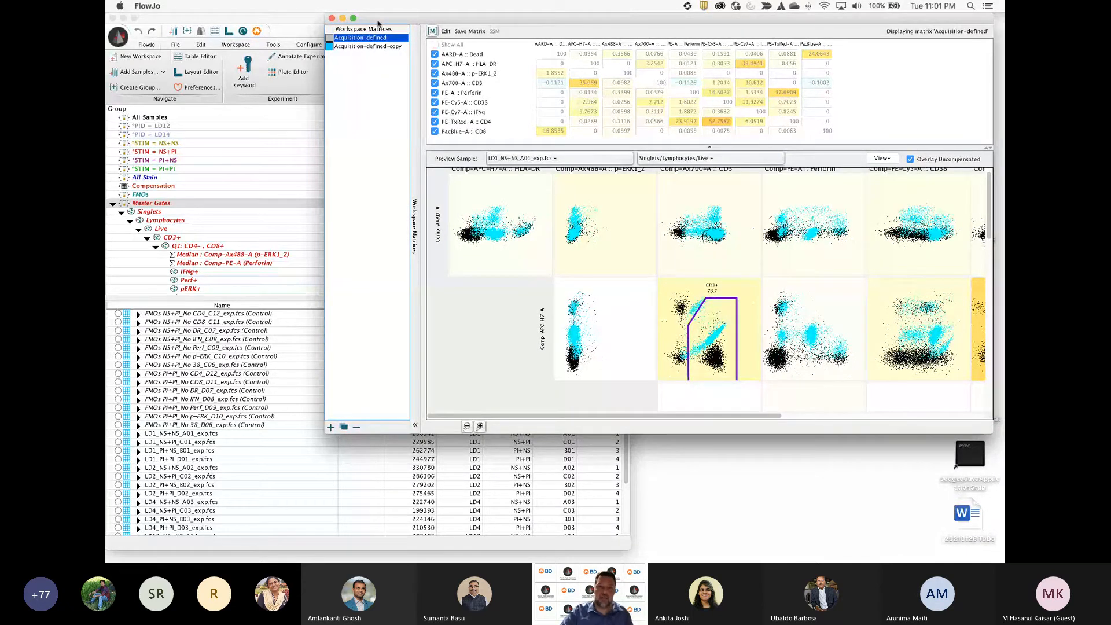
{"action": "left_click", "coordinate": [332, 18]}
Open the compensation setup for the Compensation group and select the APC-H7-A+ gate under the DR APC-H7 bead control
{"action": "left_click", "coordinate": [156, 186]}
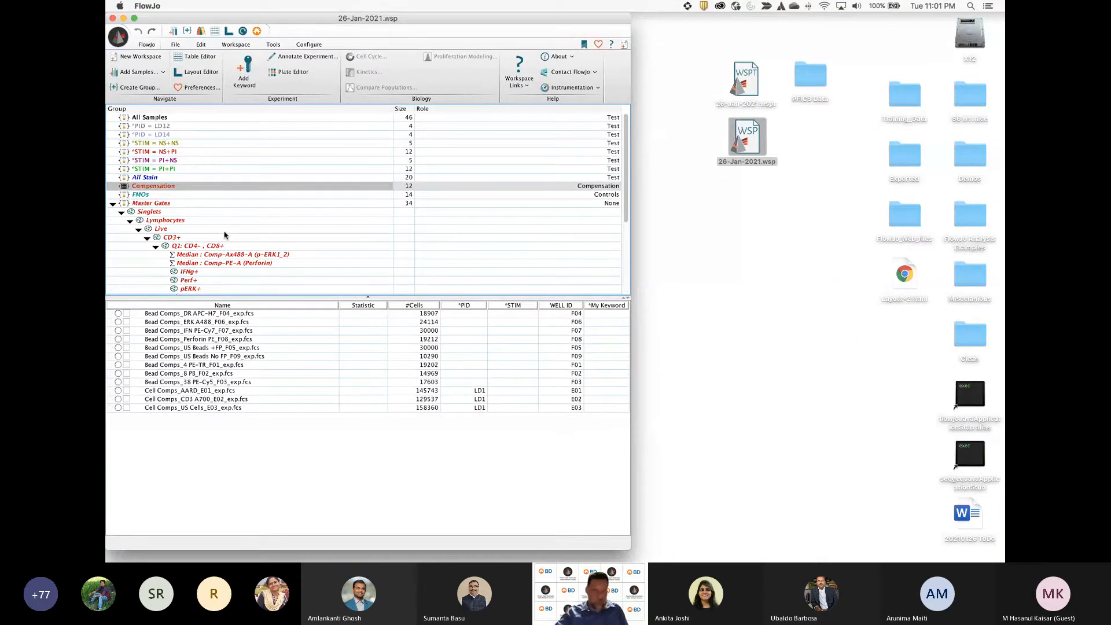
{"action": "left_click", "coordinate": [200, 32]}
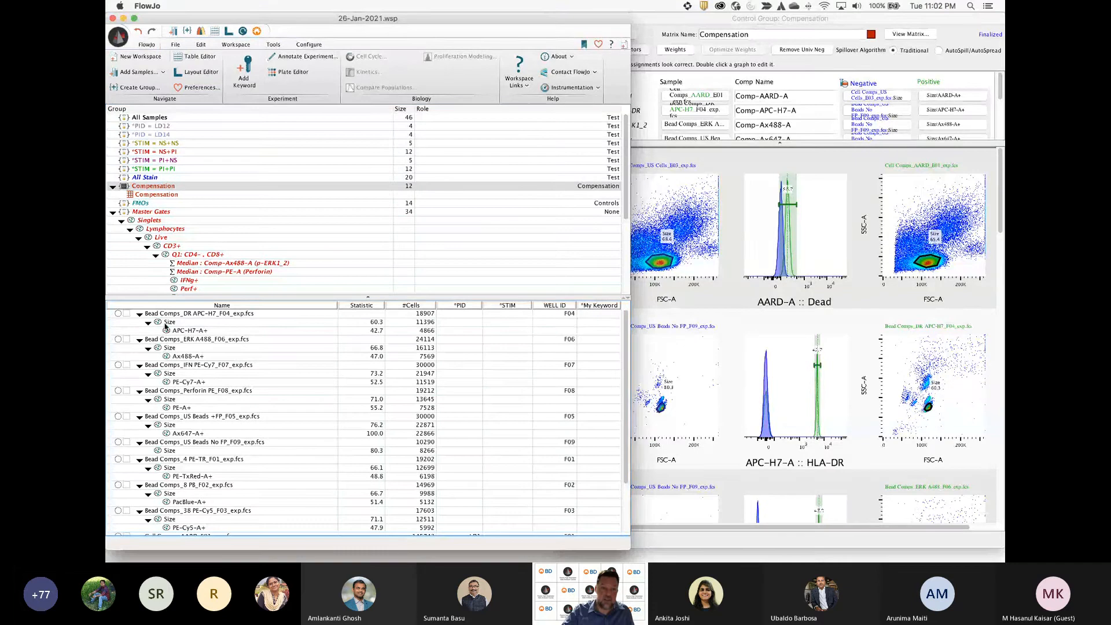
{"action": "left_click", "coordinate": [171, 323]}
{"action": "left_click", "coordinate": [174, 332]}
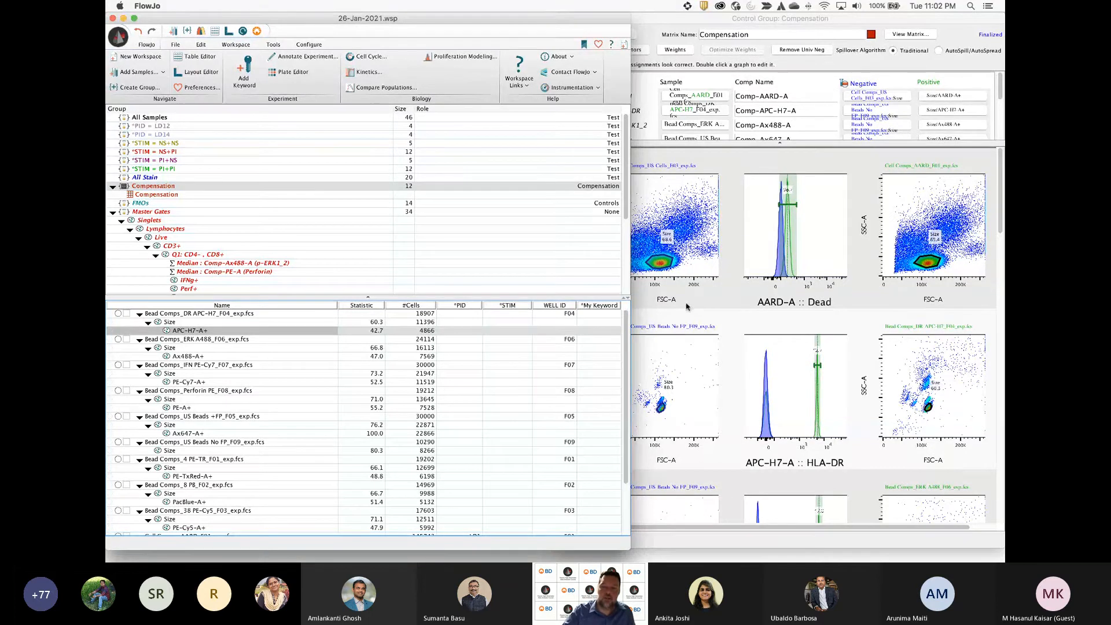
Enlarge the compensation setup window and its control table, and remove the blank Ax647-A parameter
{"action": "left_click", "coordinate": [673, 21]}
{"action": "left_click_drag", "start_coordinate": [673, 21], "coordinate": [526, 21]}
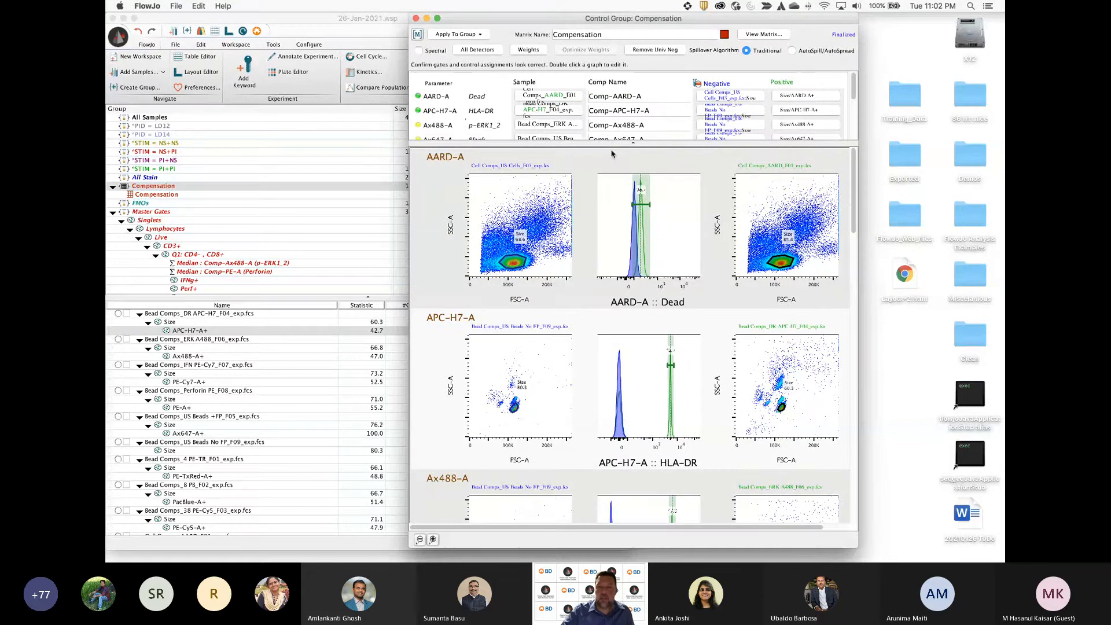
{"action": "left_click_drag", "start_coordinate": [603, 312], "coordinate": [604, 311]}
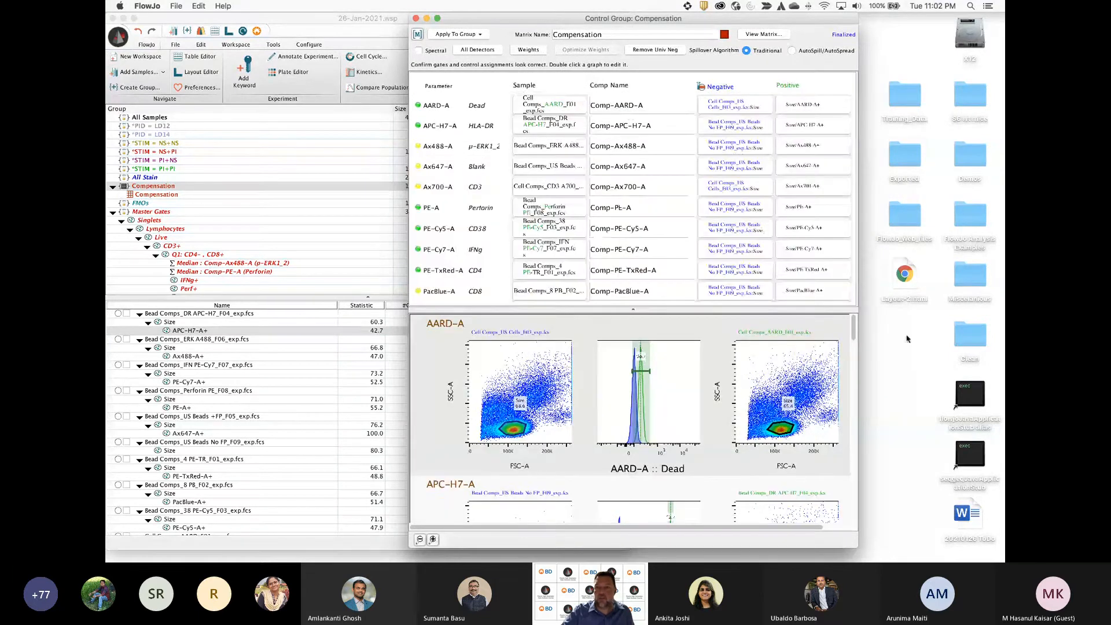
{"action": "left_click_drag", "start_coordinate": [858, 306], "coordinate": [960, 307]}
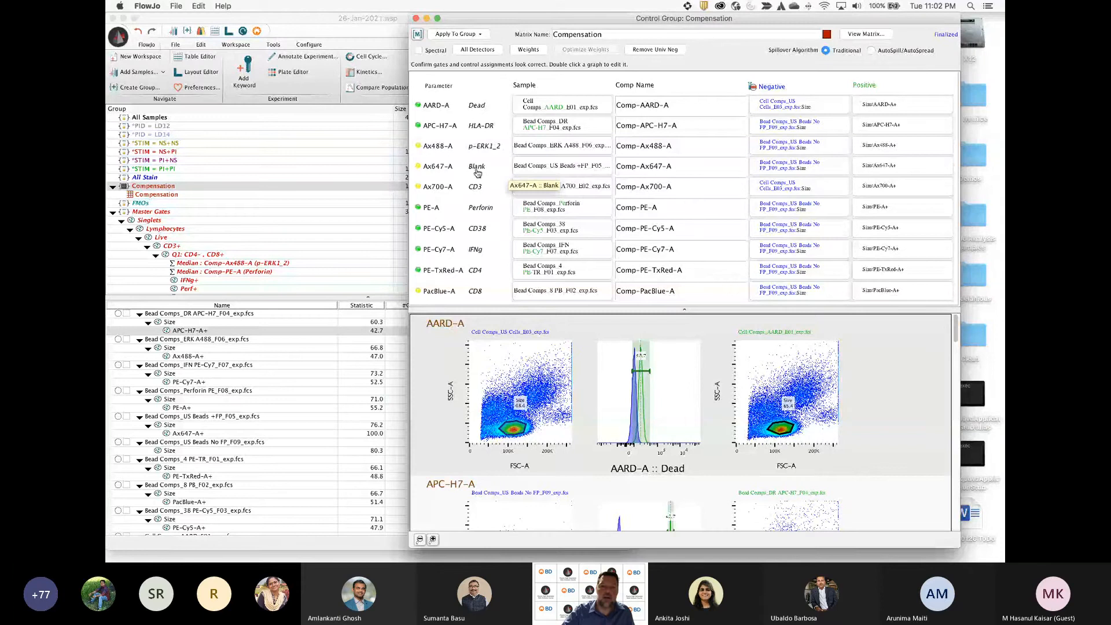
{"action": "left_click", "coordinate": [539, 167]}
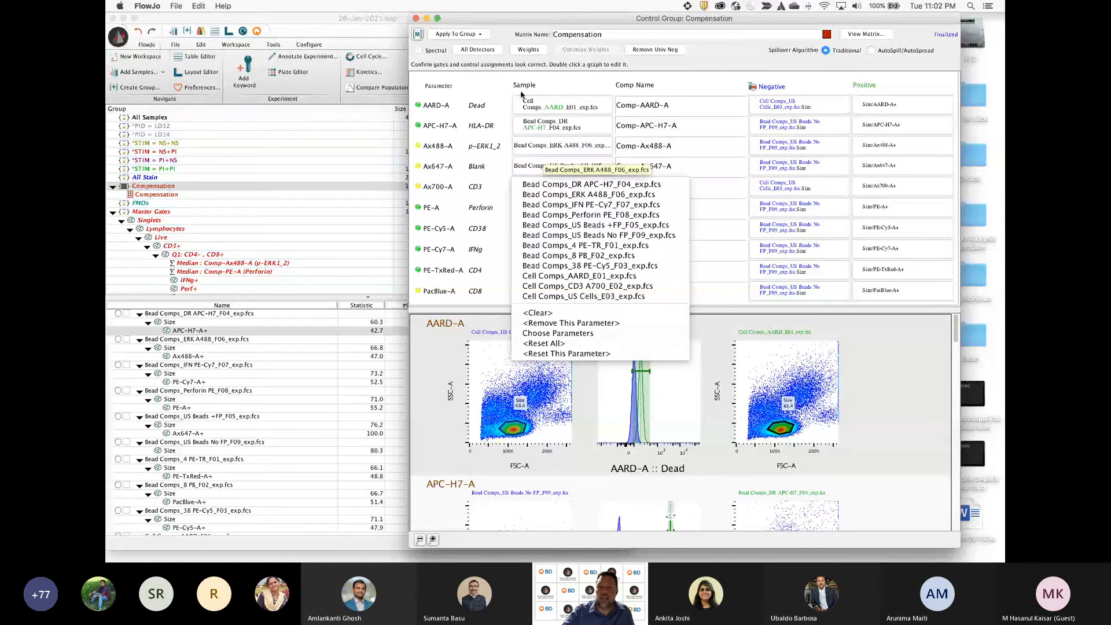
{"action": "left_click", "coordinate": [554, 323]}
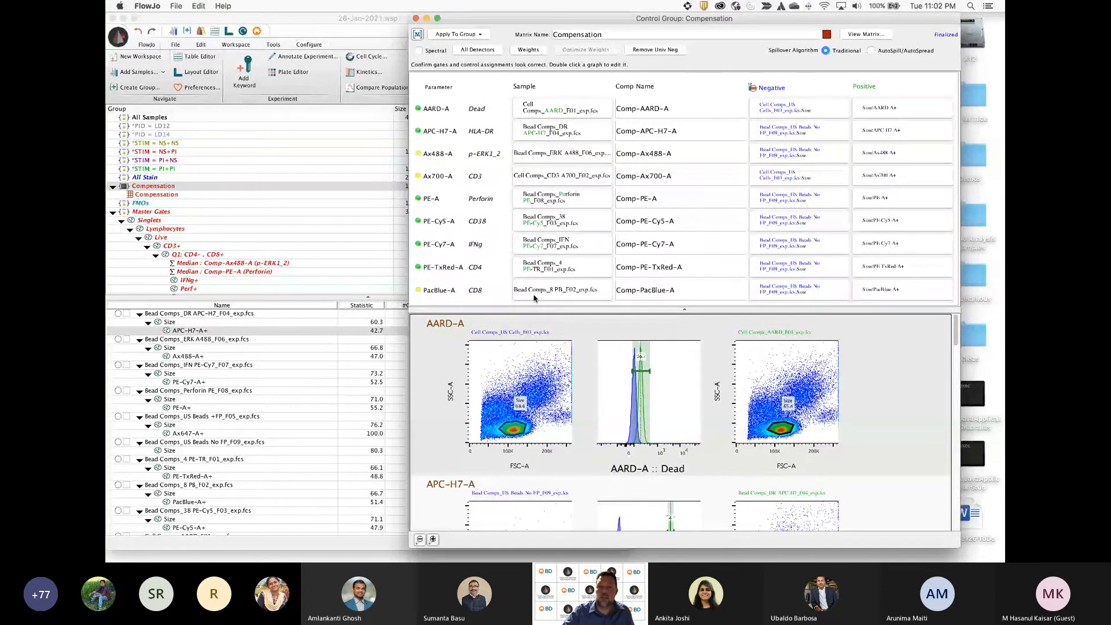
Examine the APC-H7-A and Ax488-A control plots, and return to the AARD-A plots
{"action": "left_click_drag", "start_coordinate": [635, 16], "coordinate": [558, 17]}
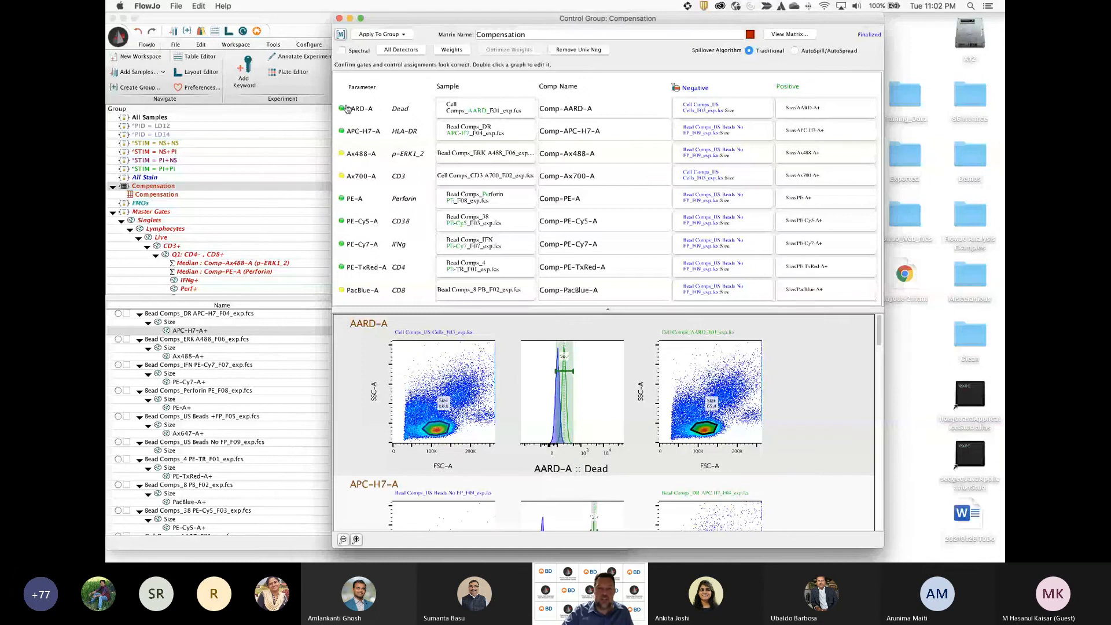
{"action": "left_click", "coordinate": [363, 133]}
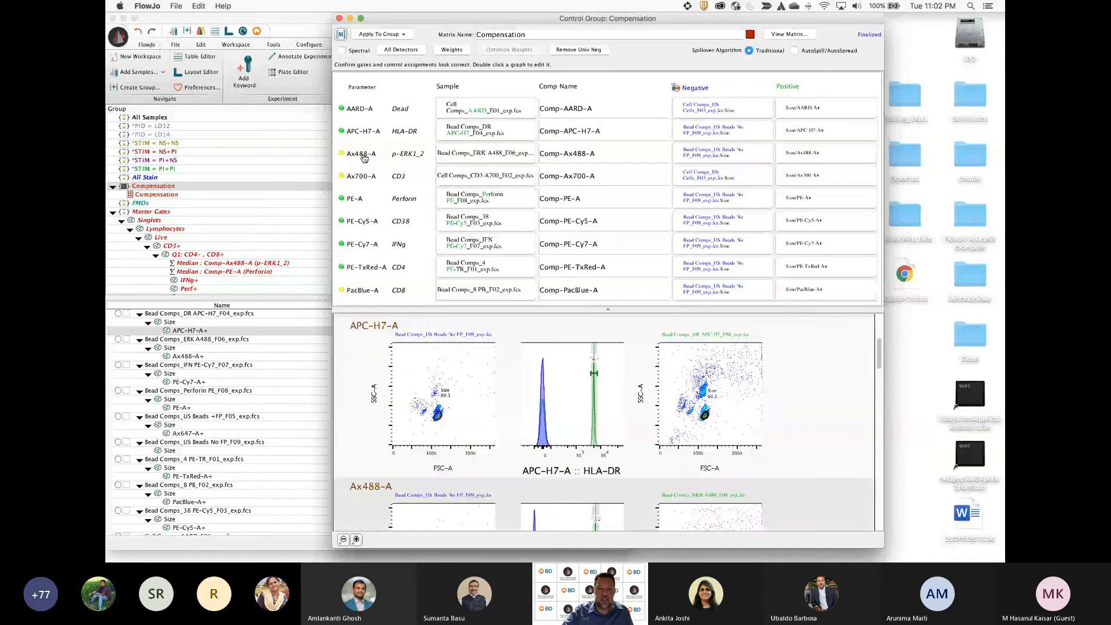
{"action": "left_click", "coordinate": [366, 155]}
{"action": "left_click_drag", "start_coordinate": [881, 373], "coordinate": [892, 311]}
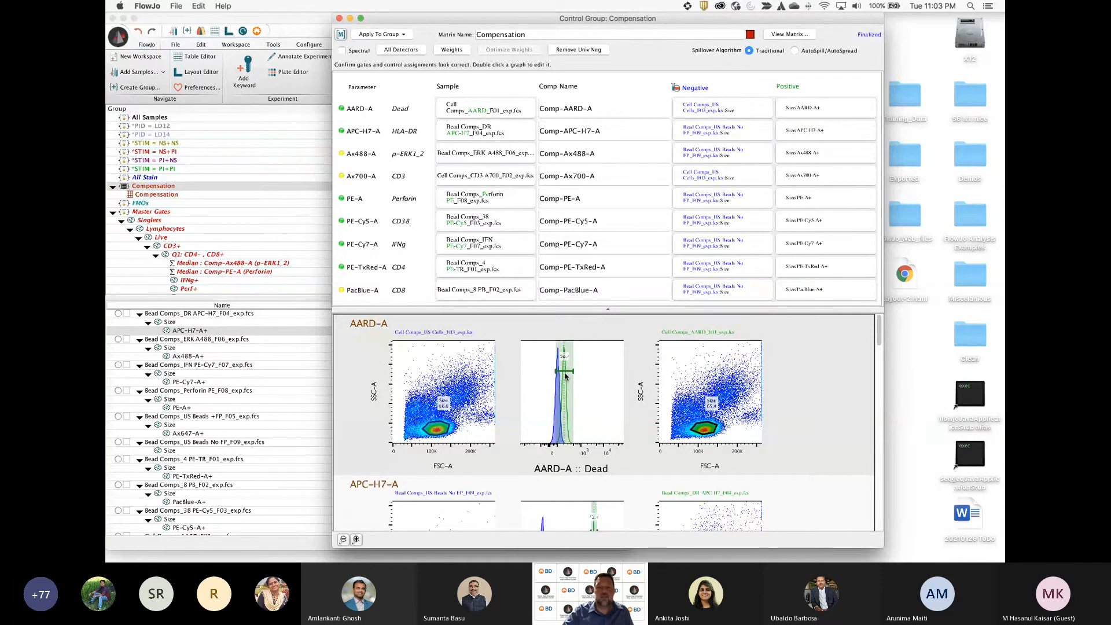
Move the Size gate on the AARD-A cell control to the lower-scatter cells, centred at about 75K FSC-A, and inspect the gated events
{"action": "double_click", "coordinate": [734, 406]}
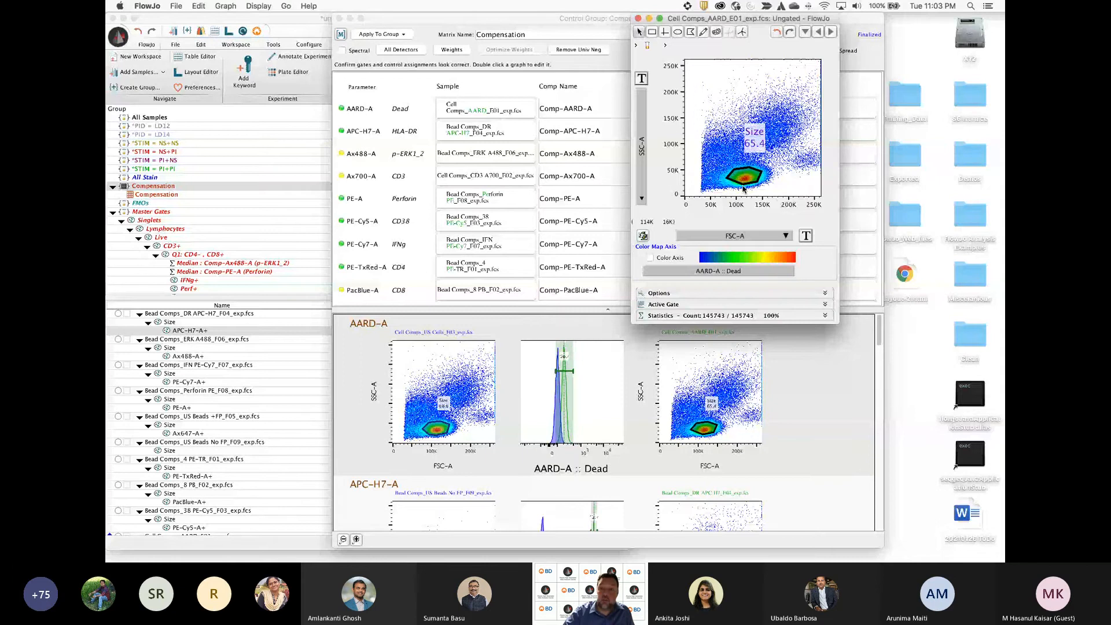
{"action": "left_click_drag", "start_coordinate": [745, 189], "coordinate": [725, 185]}
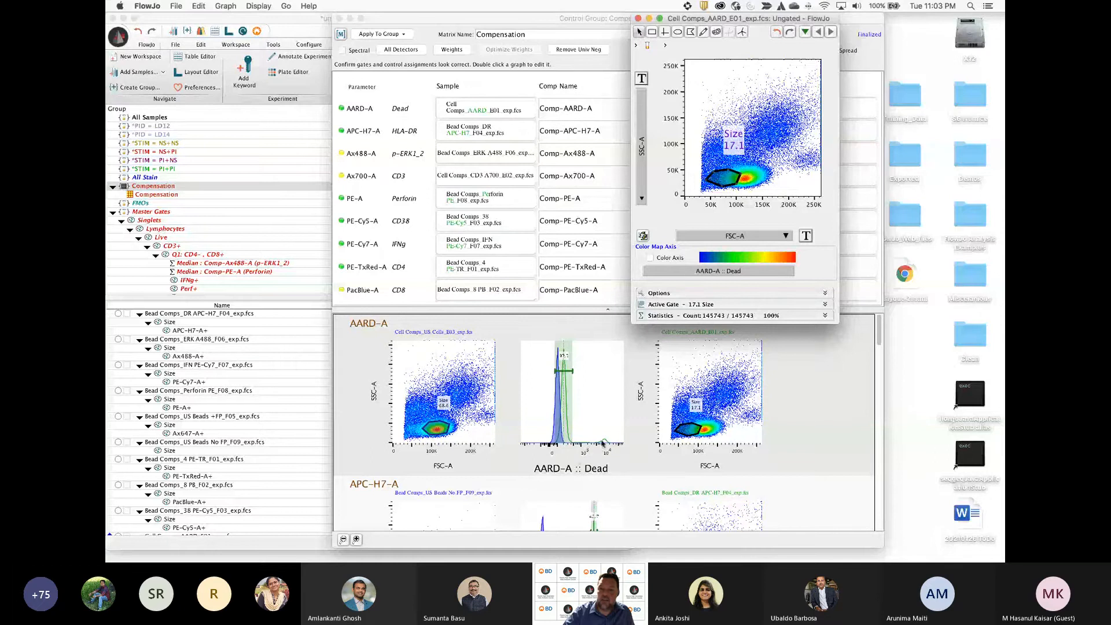
{"action": "double_click", "coordinate": [727, 180]}
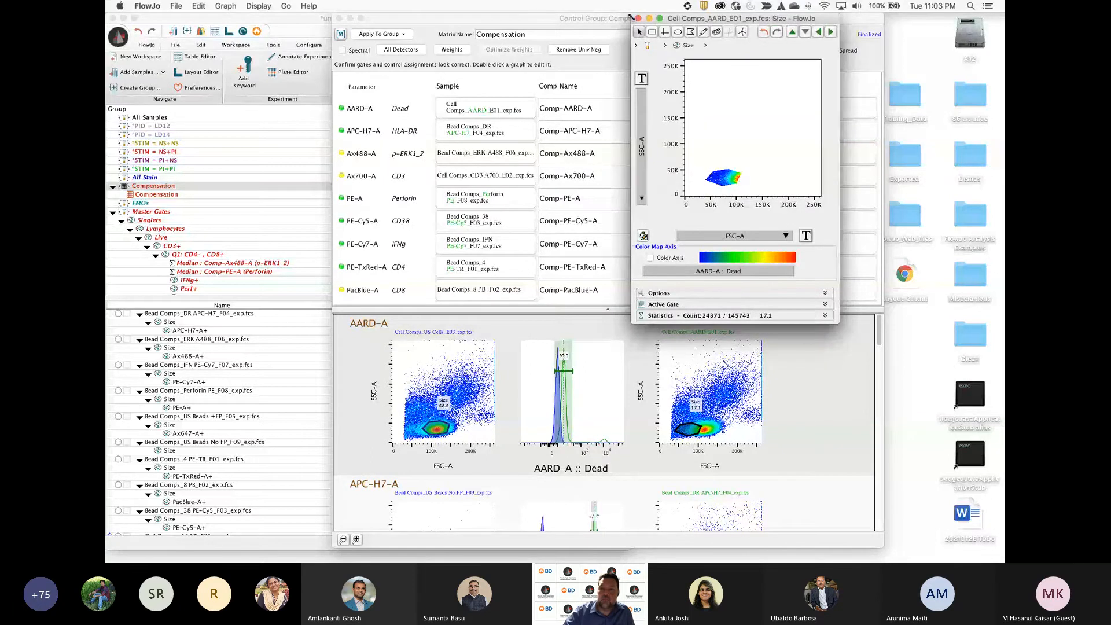
{"action": "left_click", "coordinate": [638, 18]}
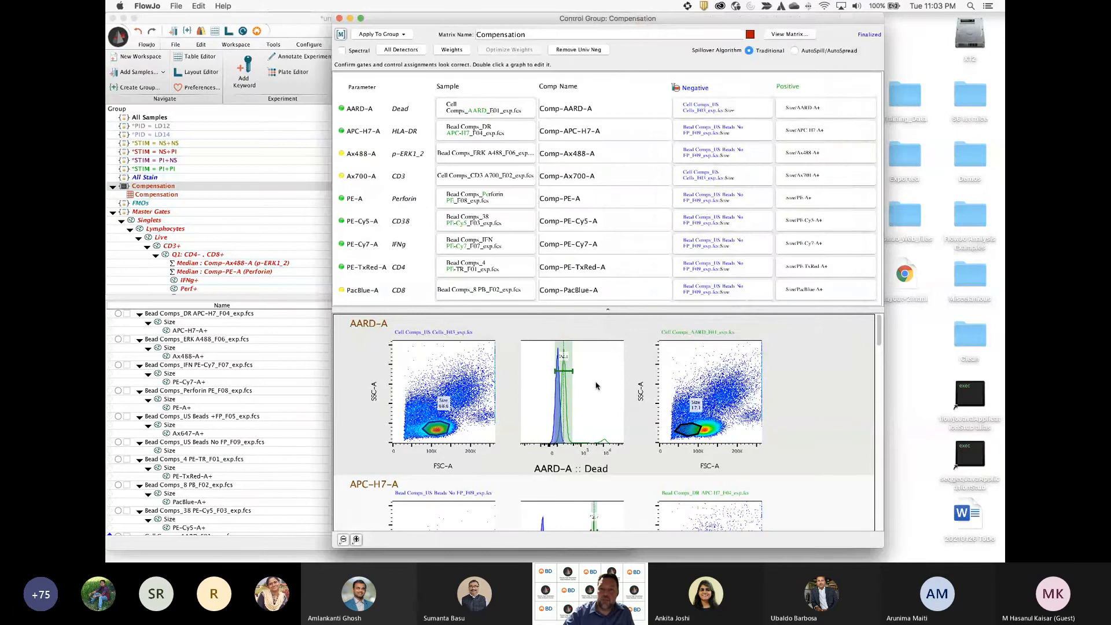
Move the AARD-A+ range gate in the control's histogram onto the small bright peak around 10^4
{"action": "double_click", "coordinate": [597, 386]}
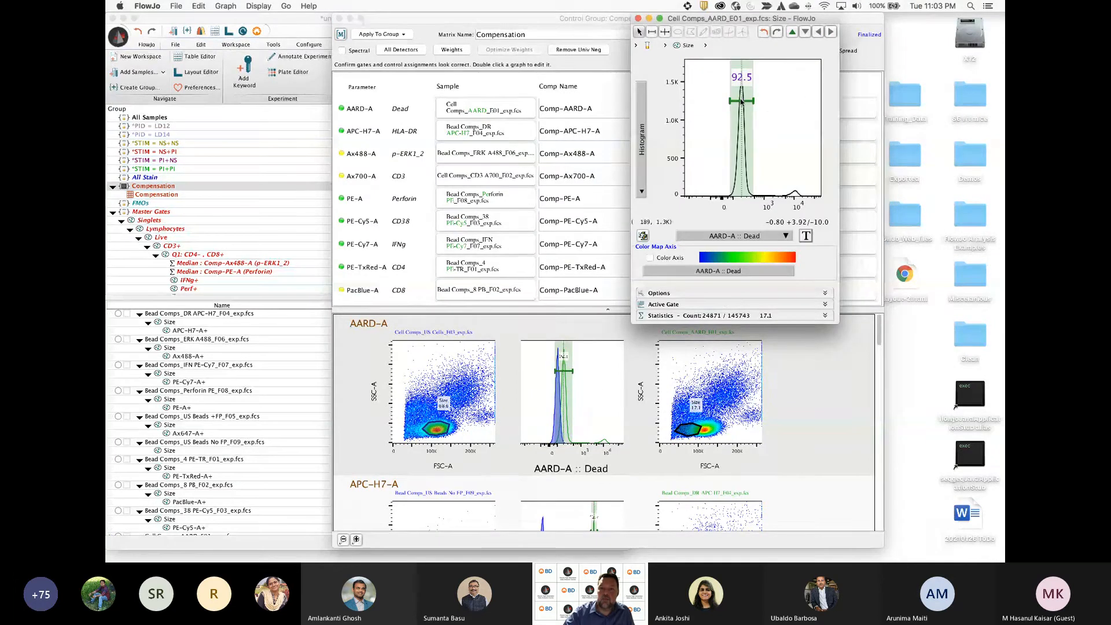
{"action": "left_click_drag", "start_coordinate": [741, 102], "coordinate": [795, 104]}
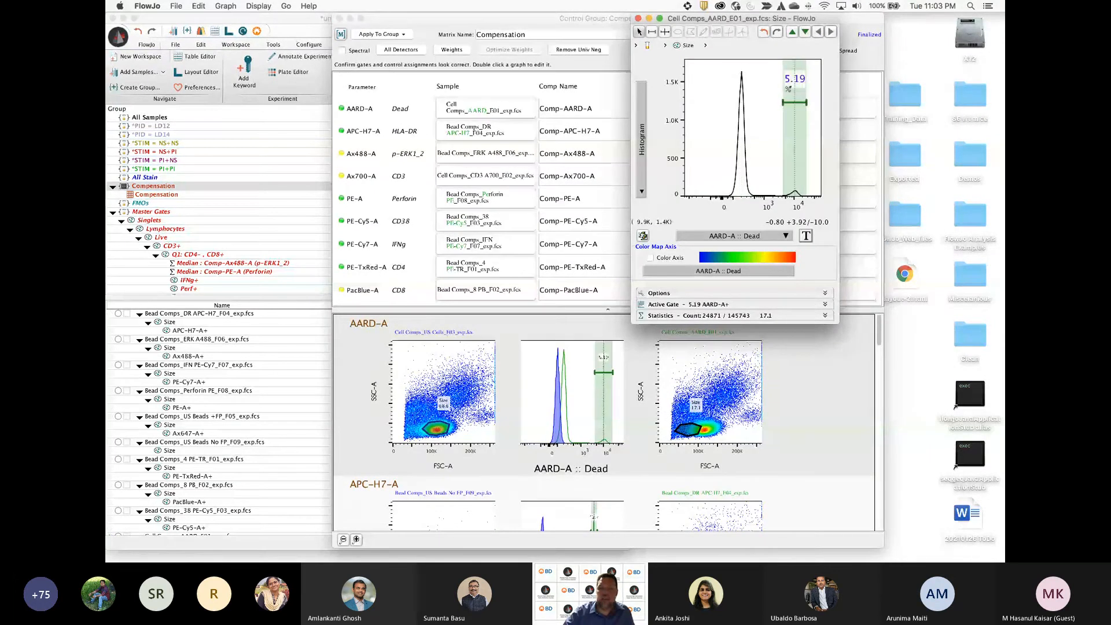
{"action": "left_click", "coordinate": [637, 19]}
Review the gates and histograms of the remaining controls from APC-H7-A through PE-Cy7-A, and return to AARD-A
{"action": "scroll", "coordinate": [586, 426], "scroll_direction": "down", "scroll_amount": 3}
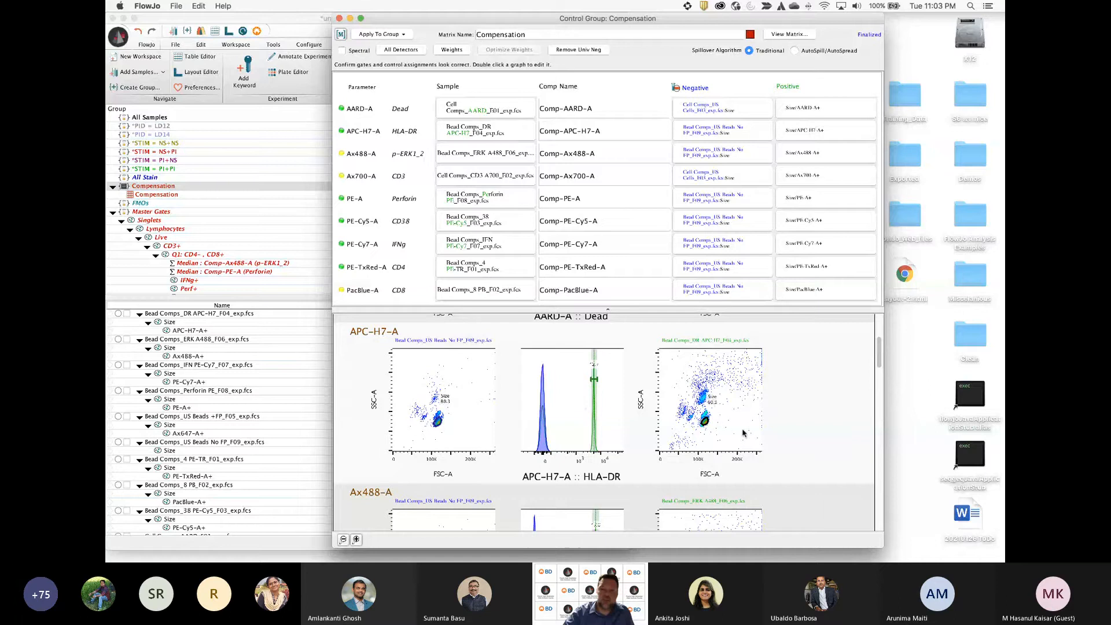
{"action": "left_click_drag", "start_coordinate": [879, 355], "coordinate": [880, 399]}
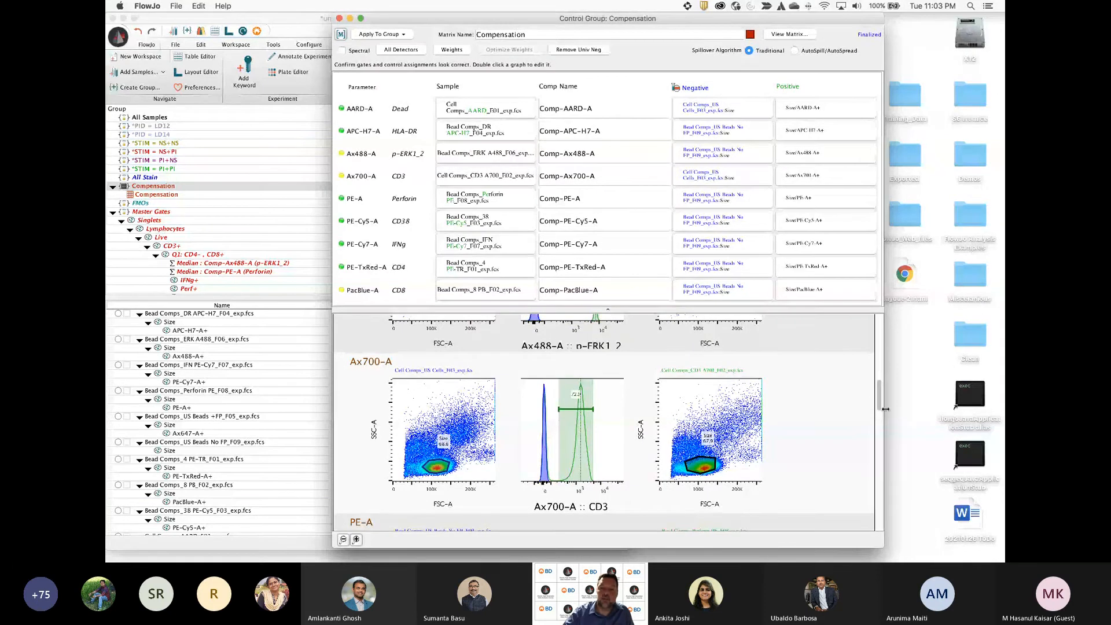
{"action": "scroll", "coordinate": [673, 427], "scroll_direction": "down", "scroll_amount": 10}
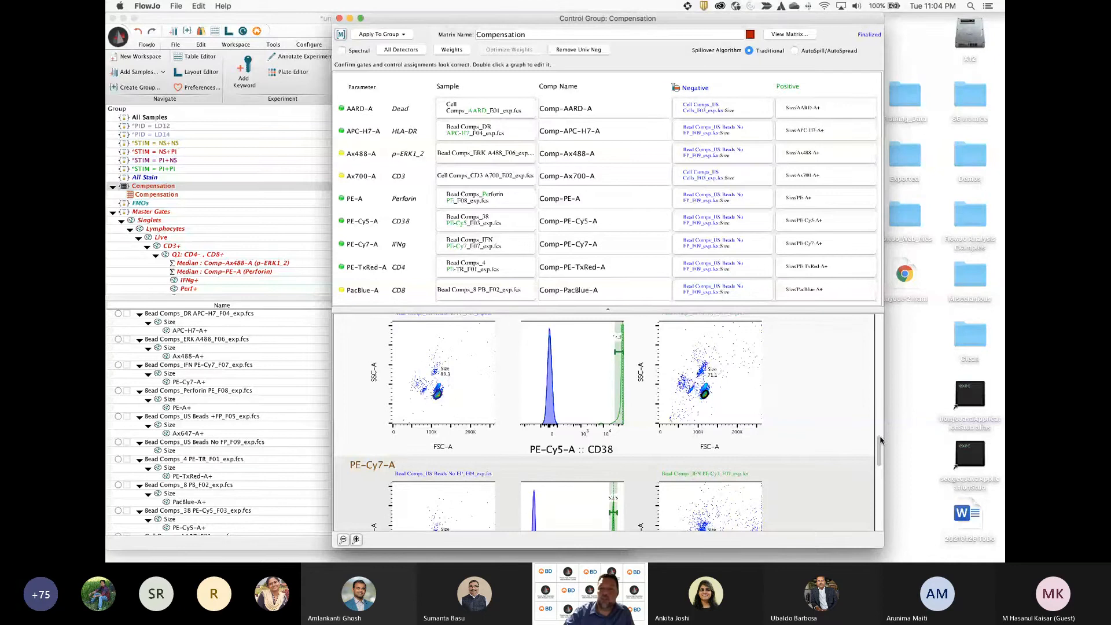
{"action": "left_click_drag", "start_coordinate": [880, 441], "coordinate": [879, 467]}
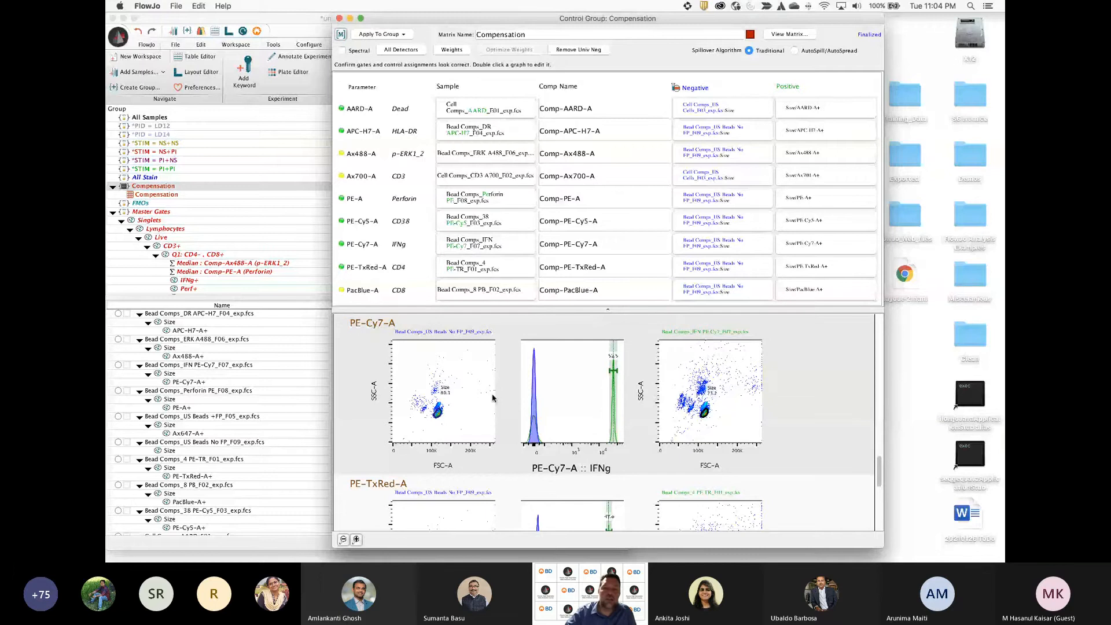
{"action": "left_click_drag", "start_coordinate": [882, 463], "coordinate": [891, 307]}
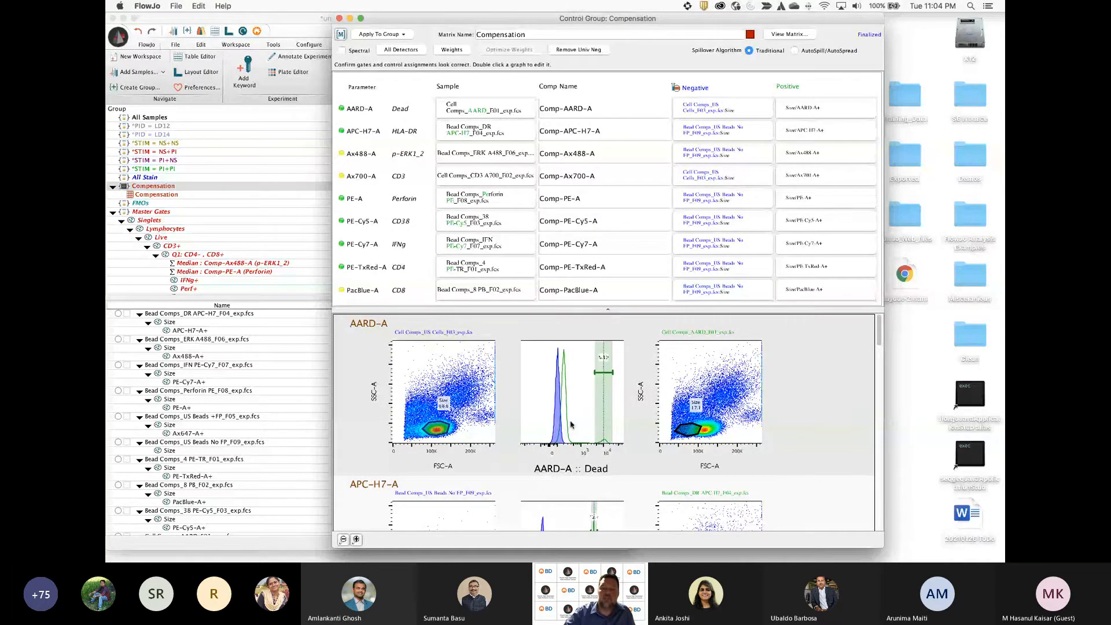
View the calculated Compensation matrix, enlarging its window and the coefficient table area
{"action": "left_click", "coordinate": [801, 37]}
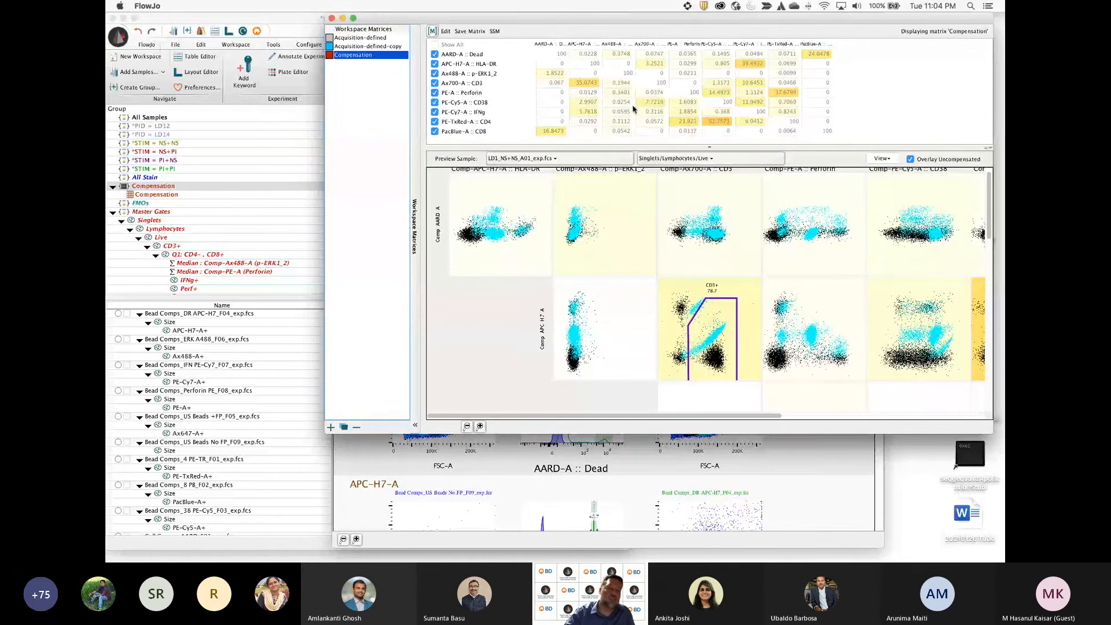
{"action": "left_click_drag", "start_coordinate": [682, 25], "coordinate": [648, 25]}
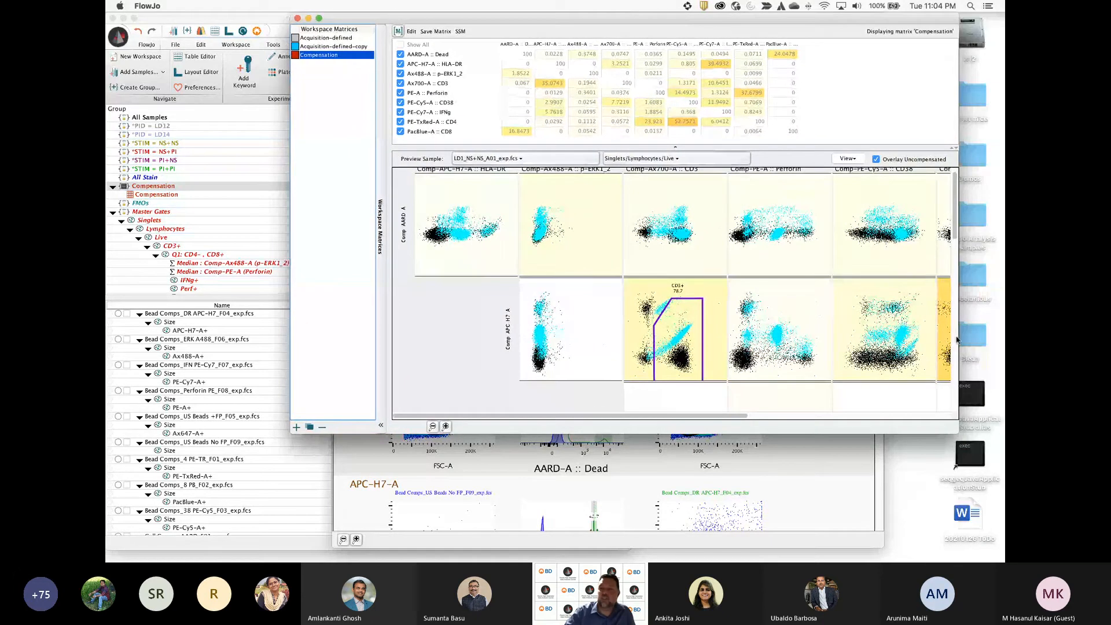
{"action": "left_click_drag", "start_coordinate": [958, 433], "coordinate": [988, 463]}
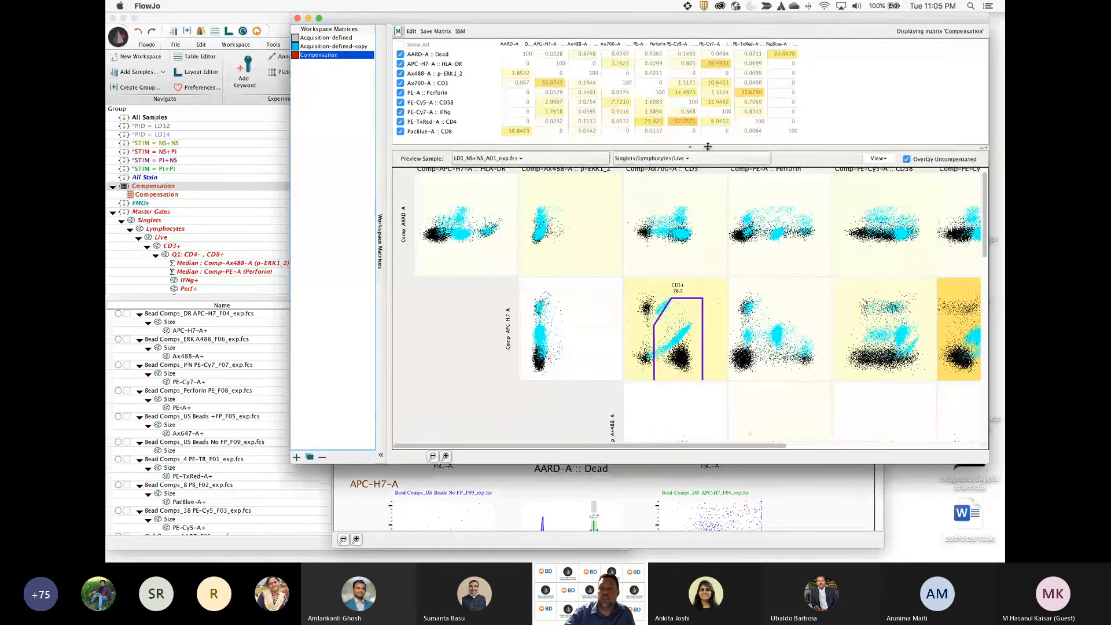
{"action": "left_click_drag", "start_coordinate": [707, 146], "coordinate": [707, 180]}
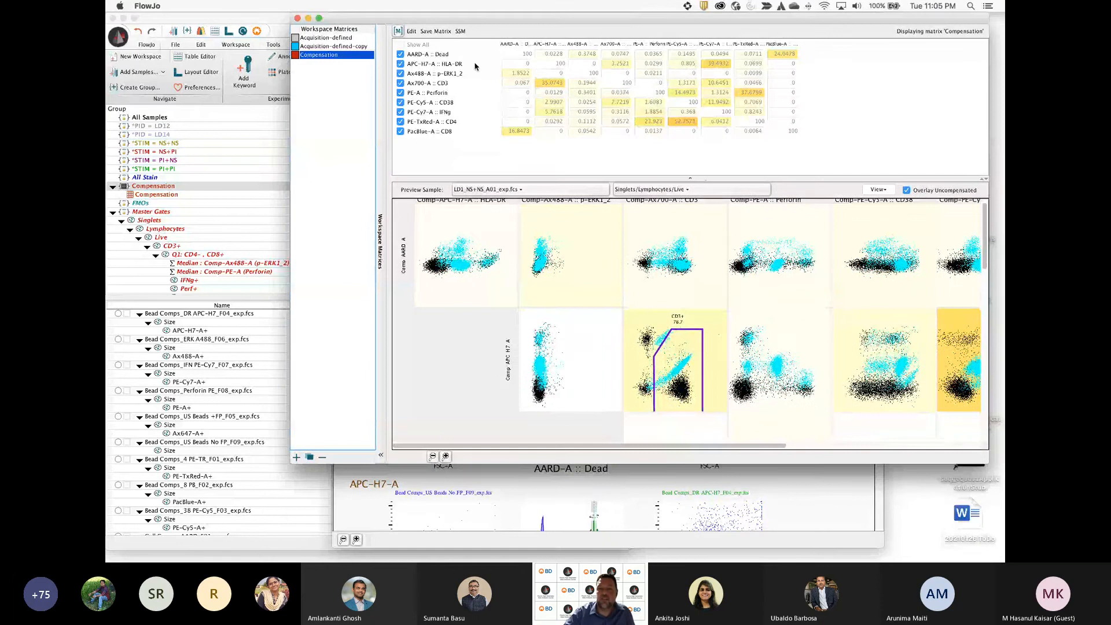
Compare the Acquisition-defined and Compensation matrices together with and without the uncompensated overlay, then view each one separately
{"action": "left_click", "coordinate": [335, 38]}
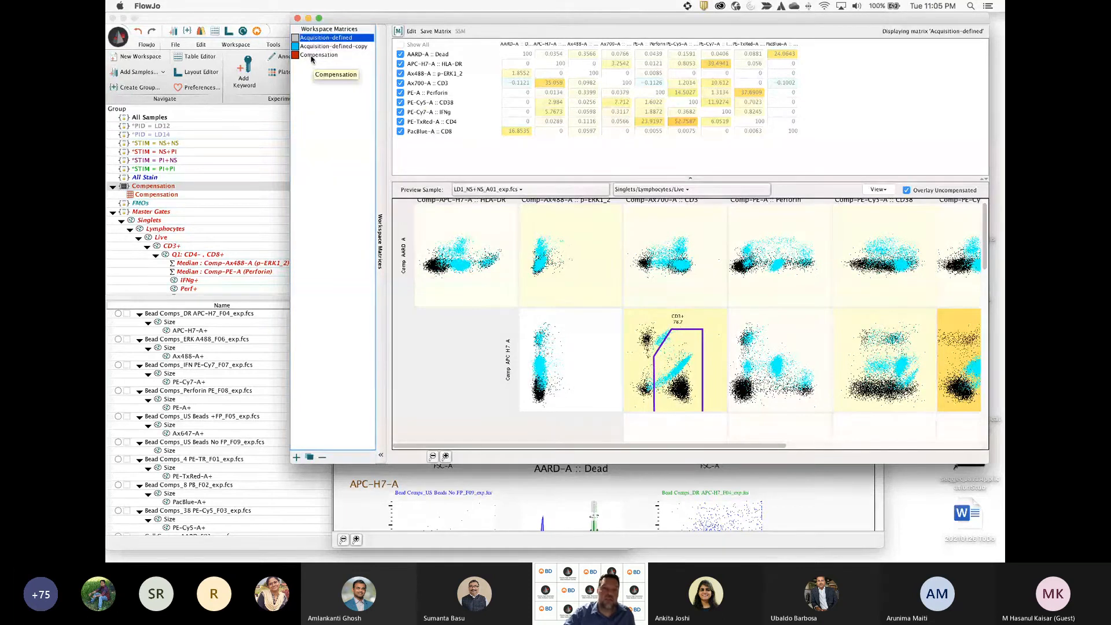
{"action": "left_click", "coordinate": [315, 55], "text": "super"}
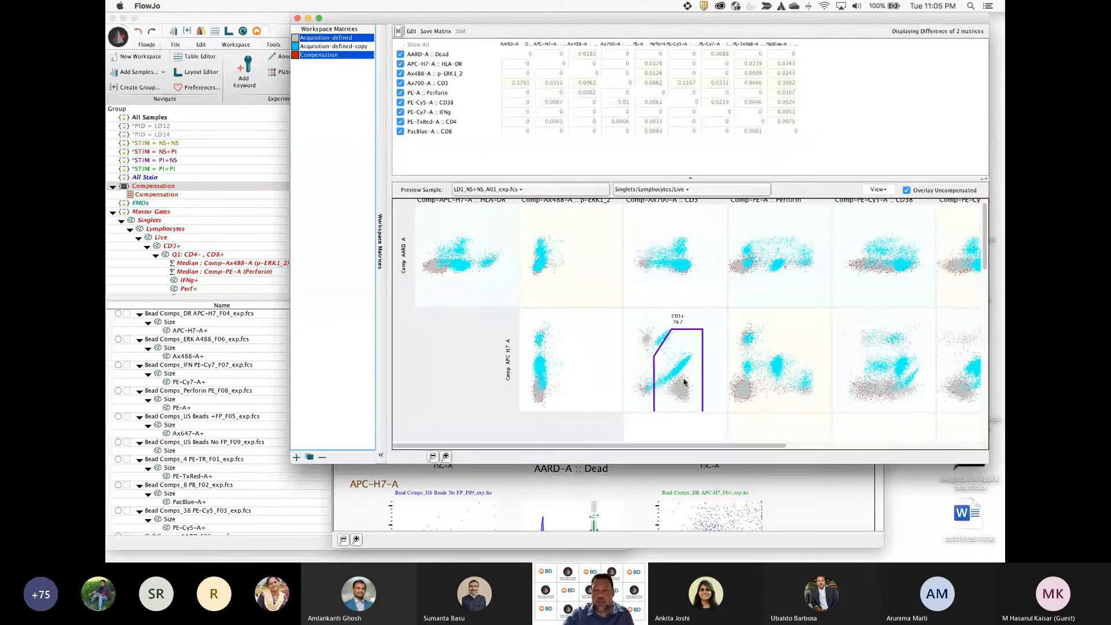
{"action": "left_click", "coordinate": [907, 191]}
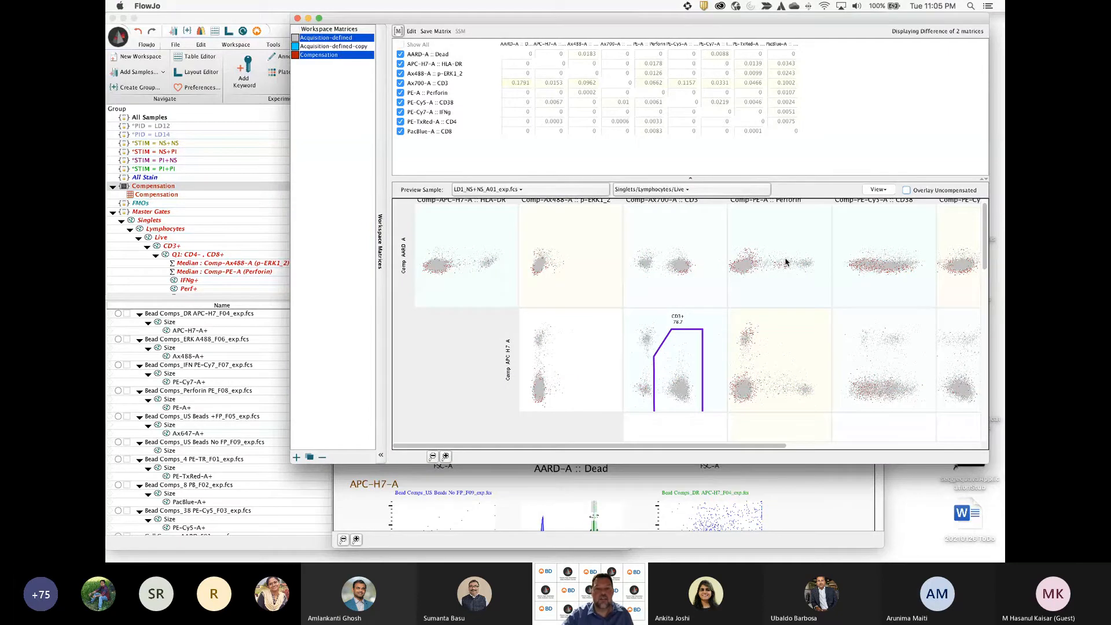
{"action": "left_click", "coordinate": [907, 191]}
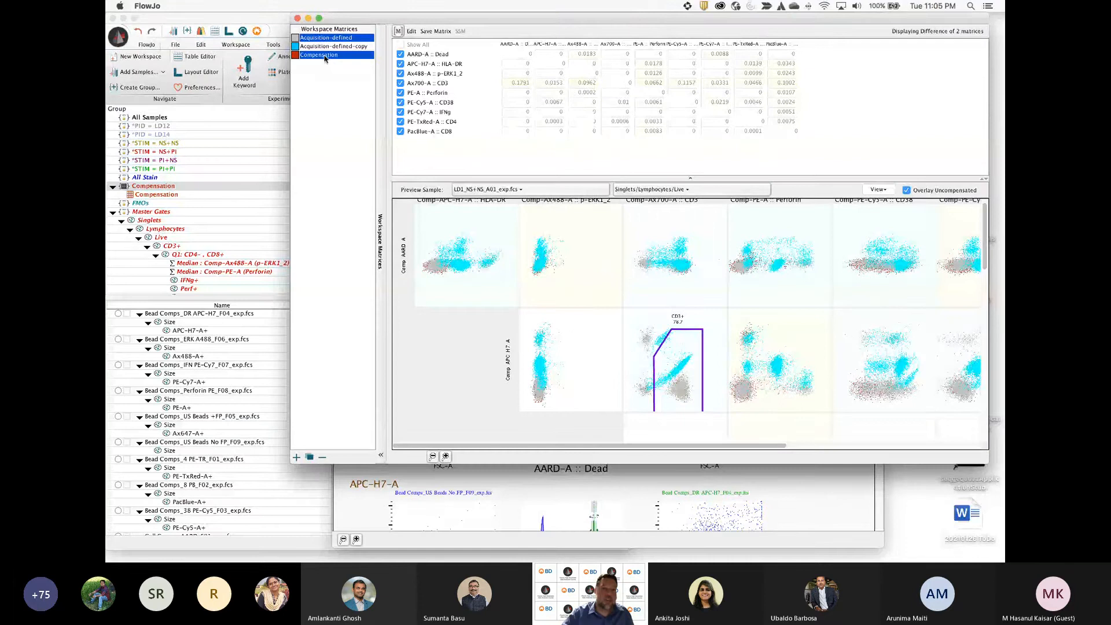
{"action": "left_click", "coordinate": [329, 38]}
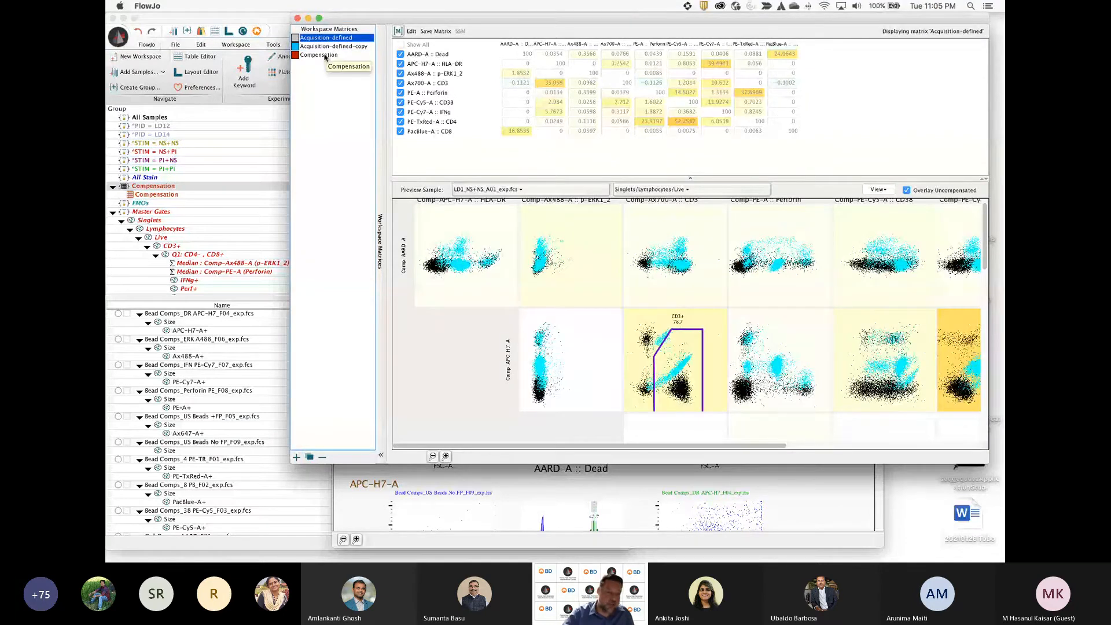
{"action": "left_click", "coordinate": [325, 55]}
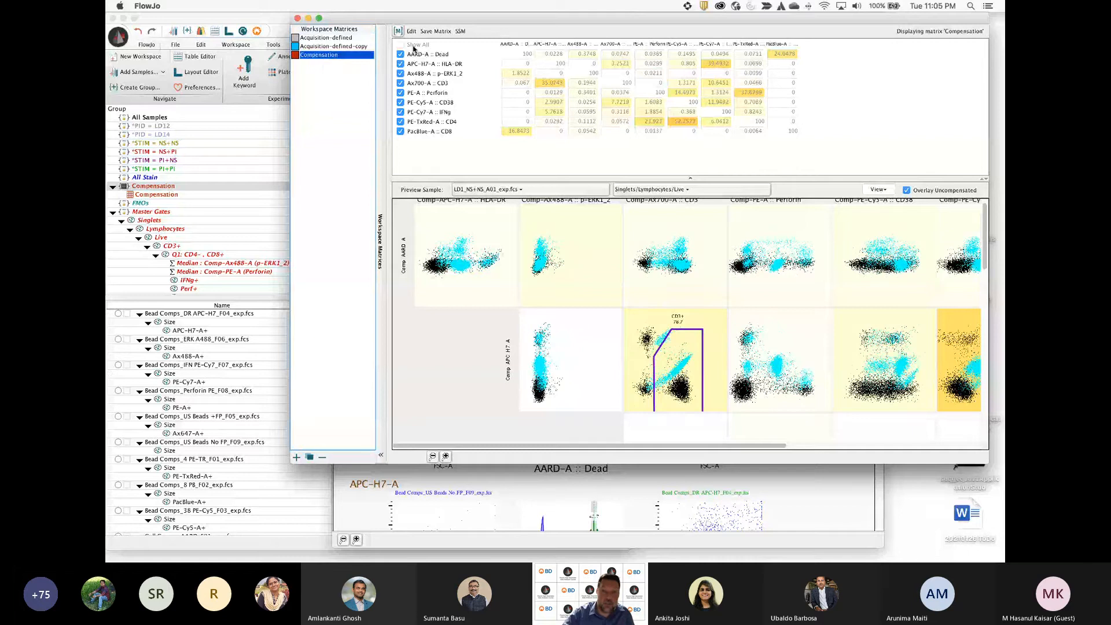
Apply the Compensation matrix to the Compensation group and check its samples for the matrix badge
{"action": "left_click_drag", "start_coordinate": [408, 14], "coordinate": [551, 15]}
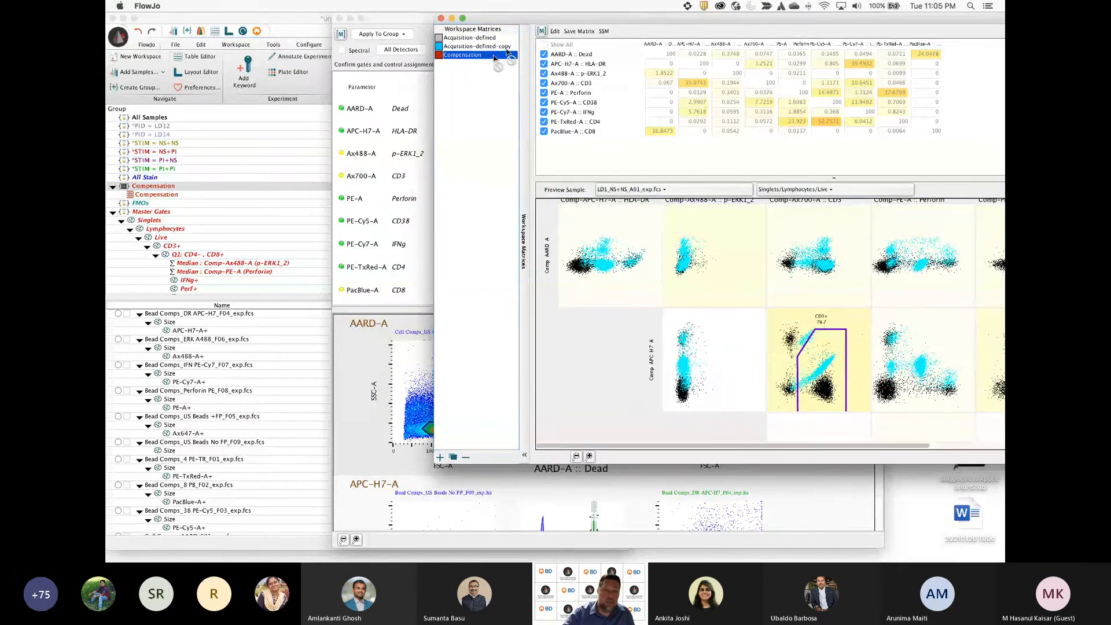
{"action": "left_click_drag", "start_coordinate": [498, 56], "coordinate": [224, 179]}
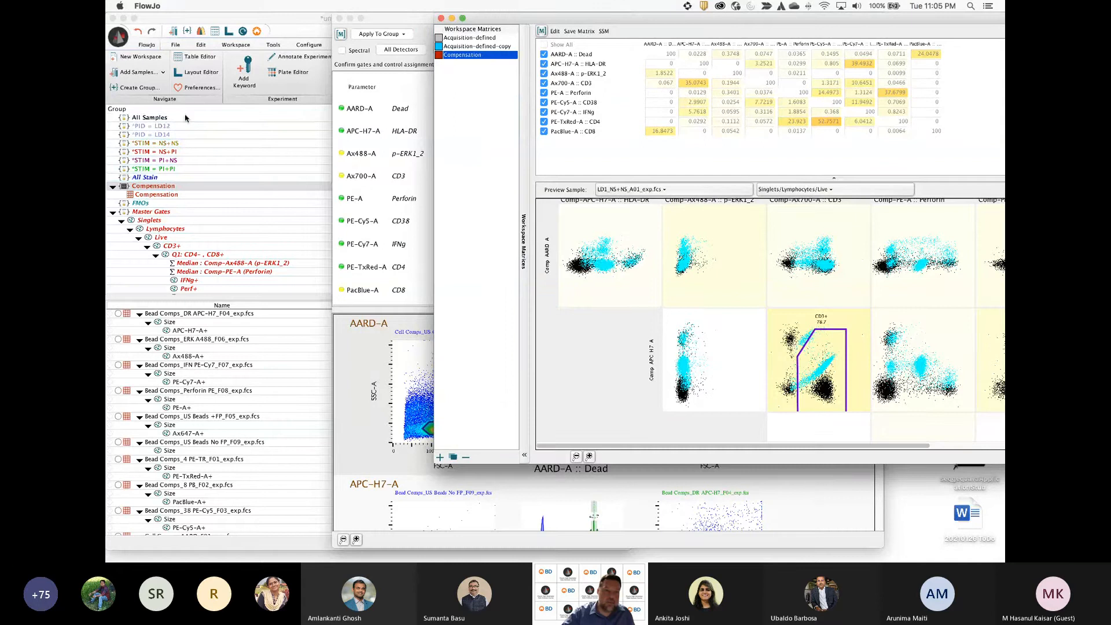
{"action": "left_click", "coordinate": [132, 318]}
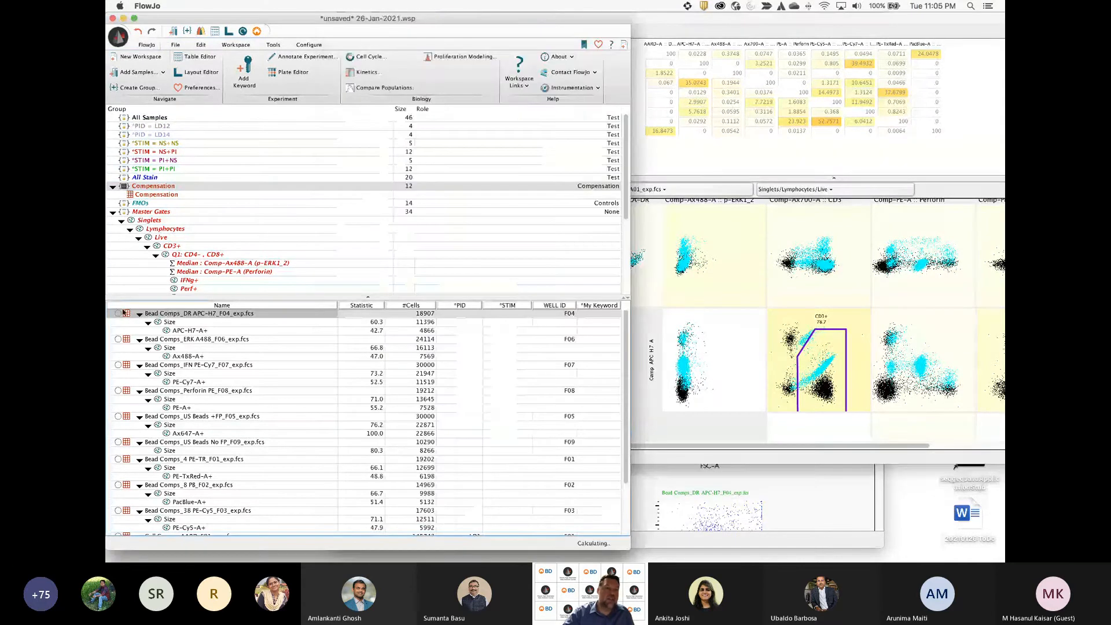
{"action": "scroll", "coordinate": [133, 405], "scroll_direction": "down", "scroll_amount": 1}
{"action": "scroll", "coordinate": [133, 420], "scroll_direction": "down", "scroll_amount": 3}
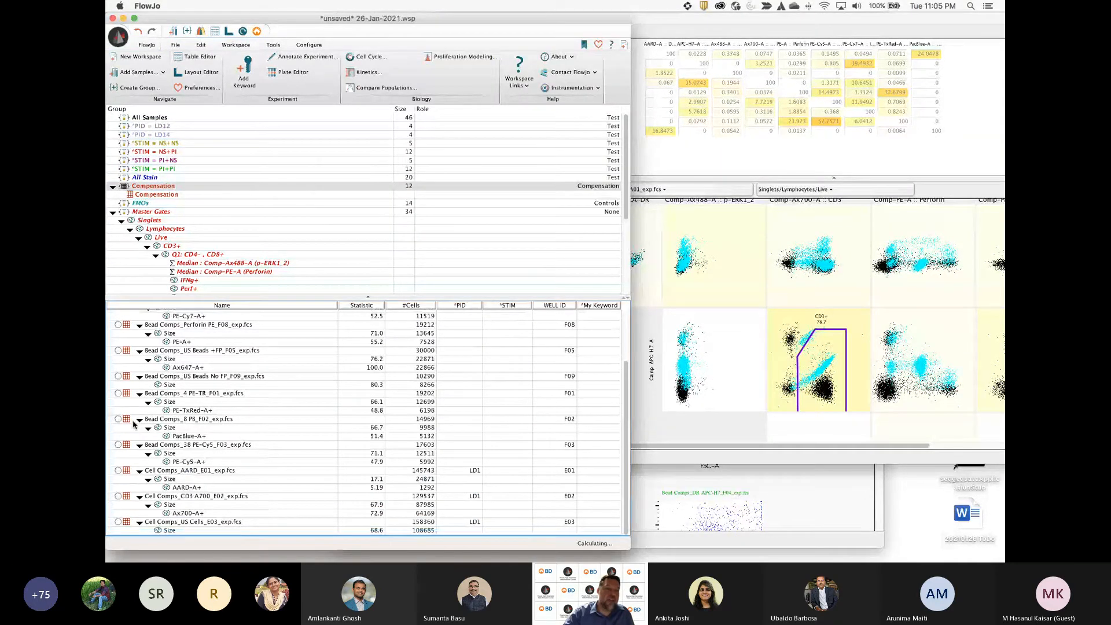
{"action": "scroll", "coordinate": [133, 423], "scroll_direction": "up", "scroll_amount": 4}
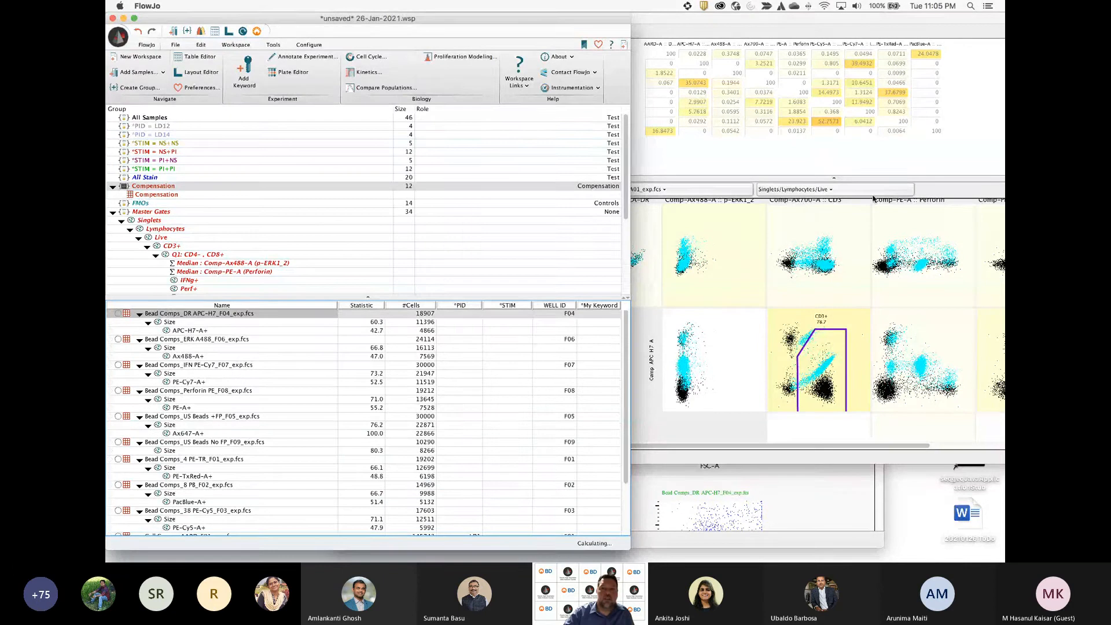
Open the Size population of Cell Comps_CD3 A700_E02_exp.fcs and plot Comp-Ax700-A :: CD3 against Comp-APC-H7-A :: HLA-DR
{"action": "left_click", "coordinate": [824, 166]}
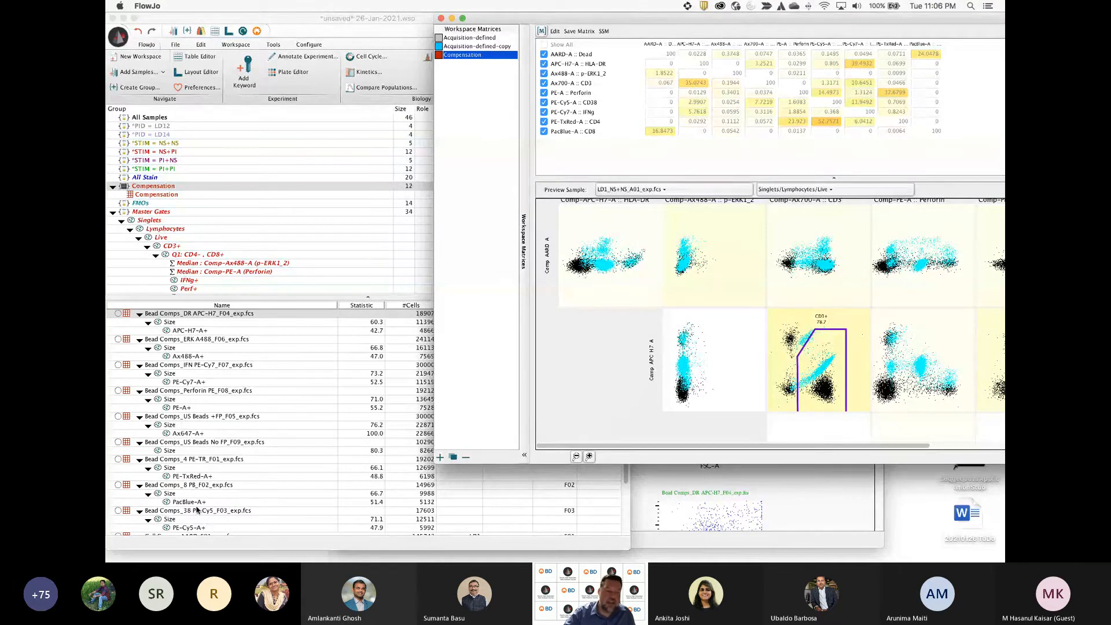
{"action": "scroll", "coordinate": [191, 504], "scroll_direction": "down", "scroll_amount": 5}
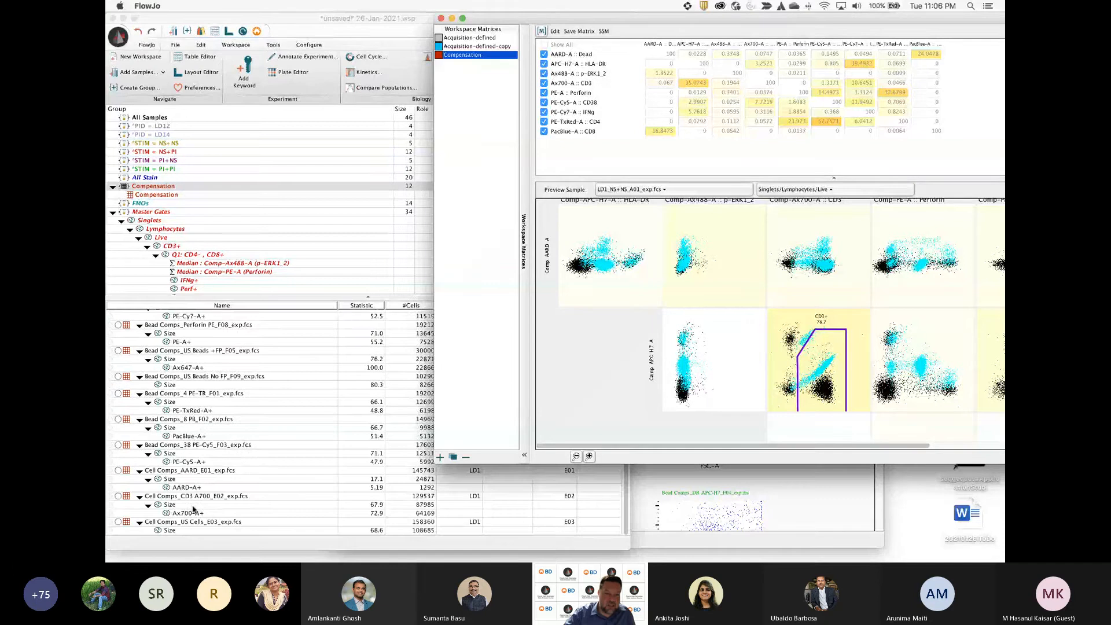
{"action": "double_click", "coordinate": [170, 505]}
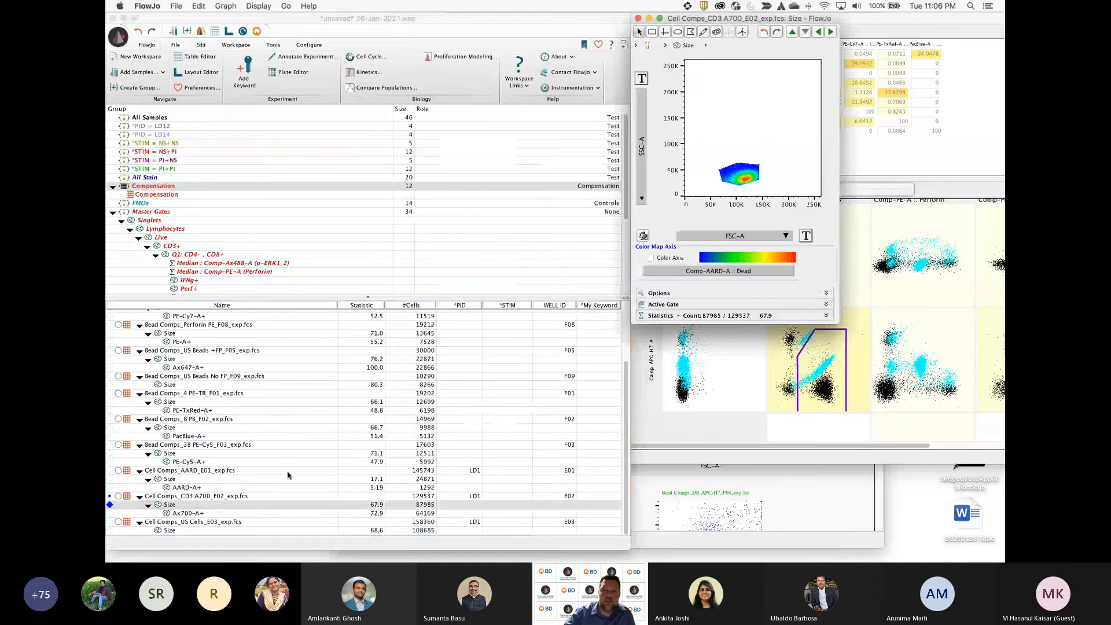
{"action": "left_click_drag", "start_coordinate": [732, 23], "coordinate": [314, 37]}
{"action": "left_click", "coordinate": [367, 249]}
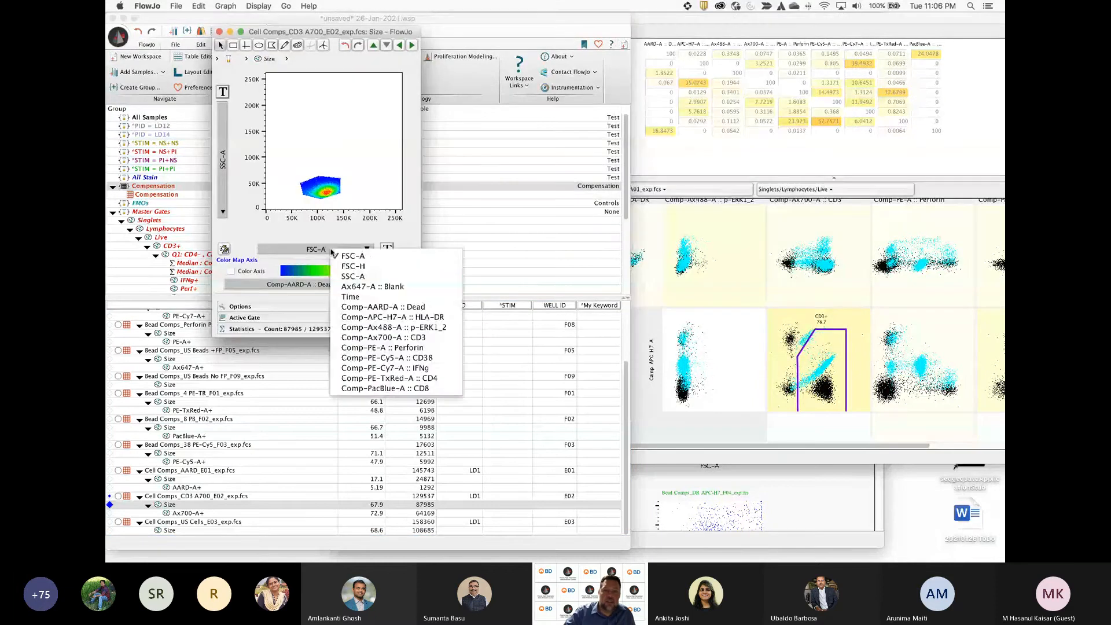
{"action": "left_click", "coordinate": [398, 340]}
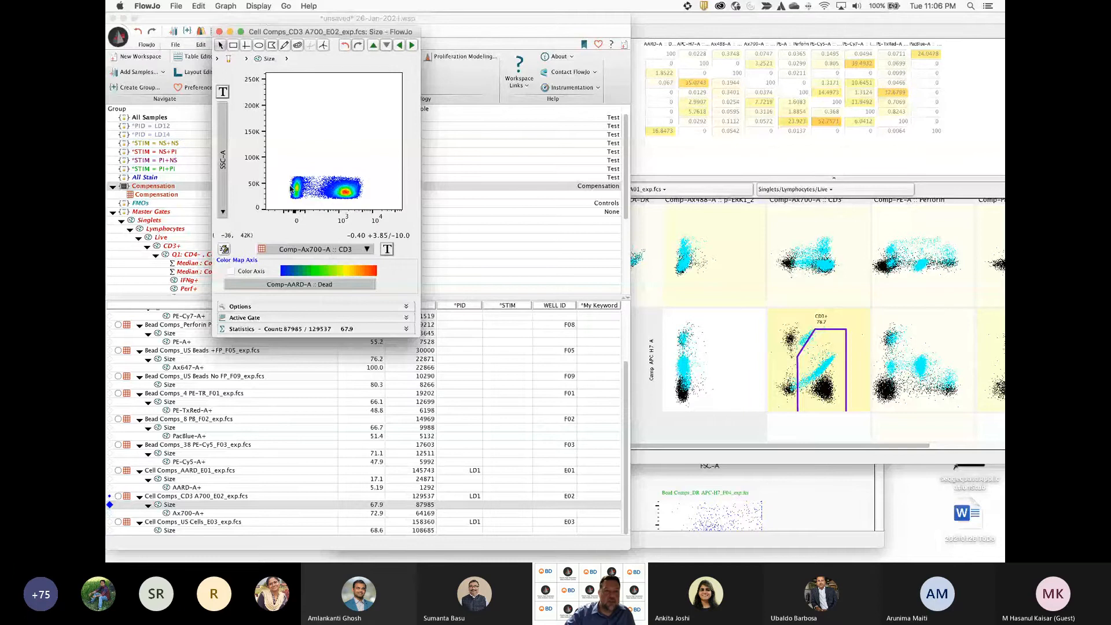
{"action": "left_click", "coordinate": [222, 160]}
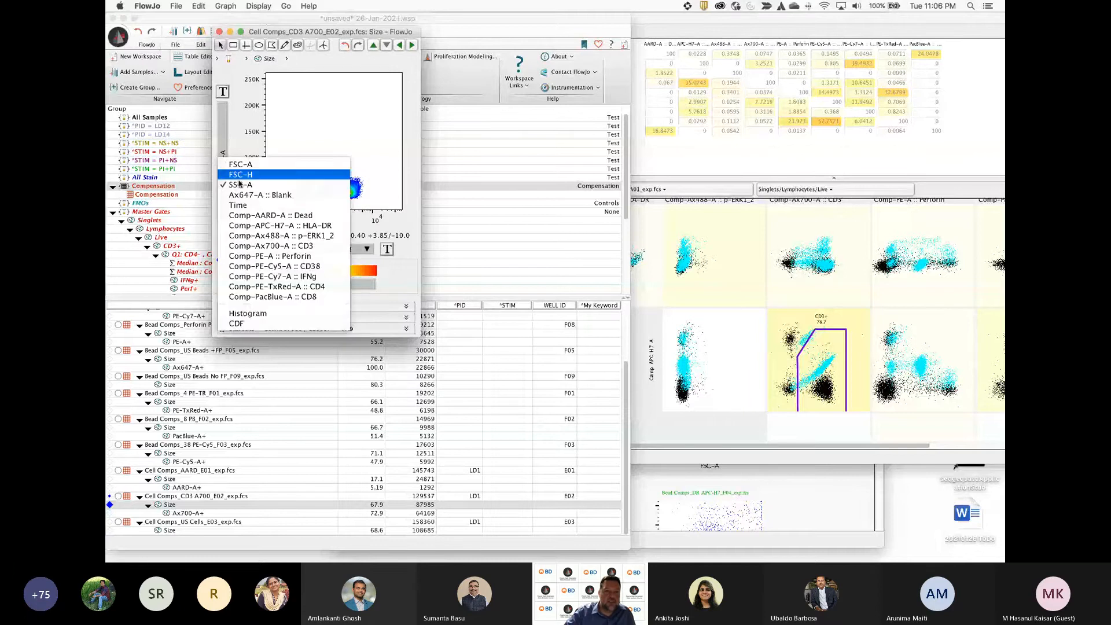
{"action": "left_click", "coordinate": [281, 226]}
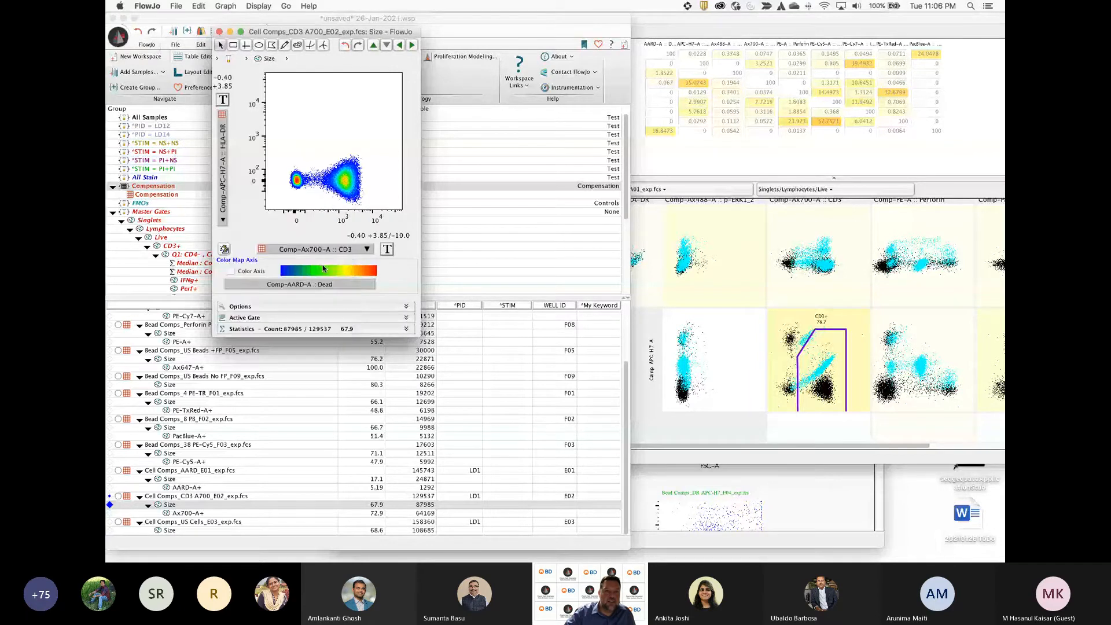
Draw a rectangular gate named neg around the CD3-negative cluster
{"action": "left_click", "coordinate": [234, 45]}
{"action": "left_click_drag", "start_coordinate": [282, 156], "coordinate": [310, 202]}
{"action": "type", "text": "neg"}
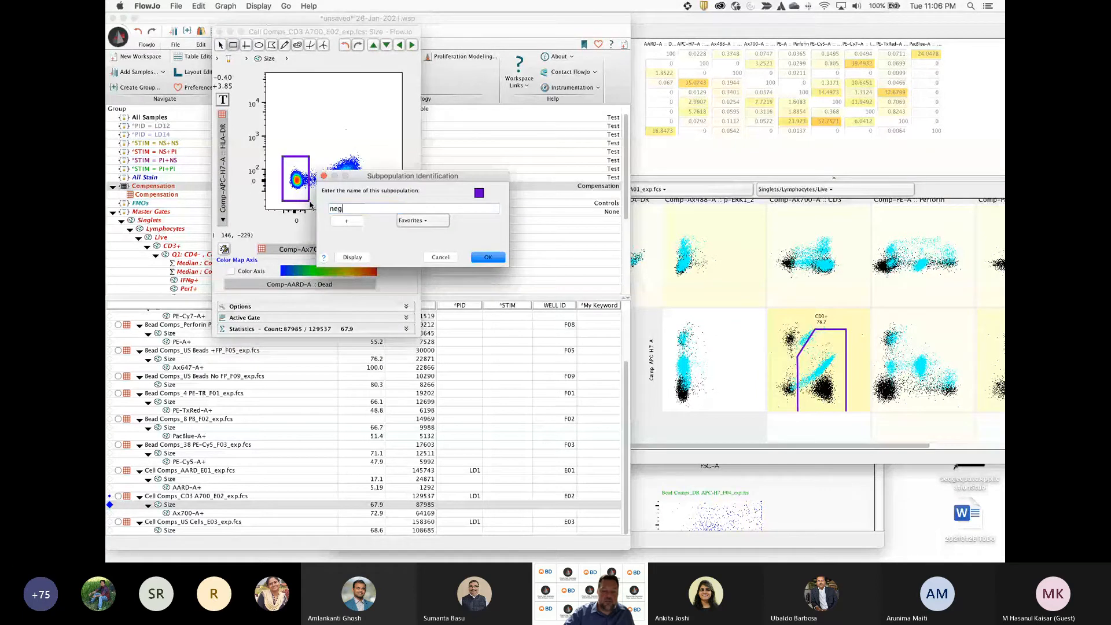
{"action": "key", "text": "Return"}
Draw a rectangular gate named pos around the CD3-positive cluster and show the median markers in both gates
{"action": "left_click", "coordinate": [234, 45]}
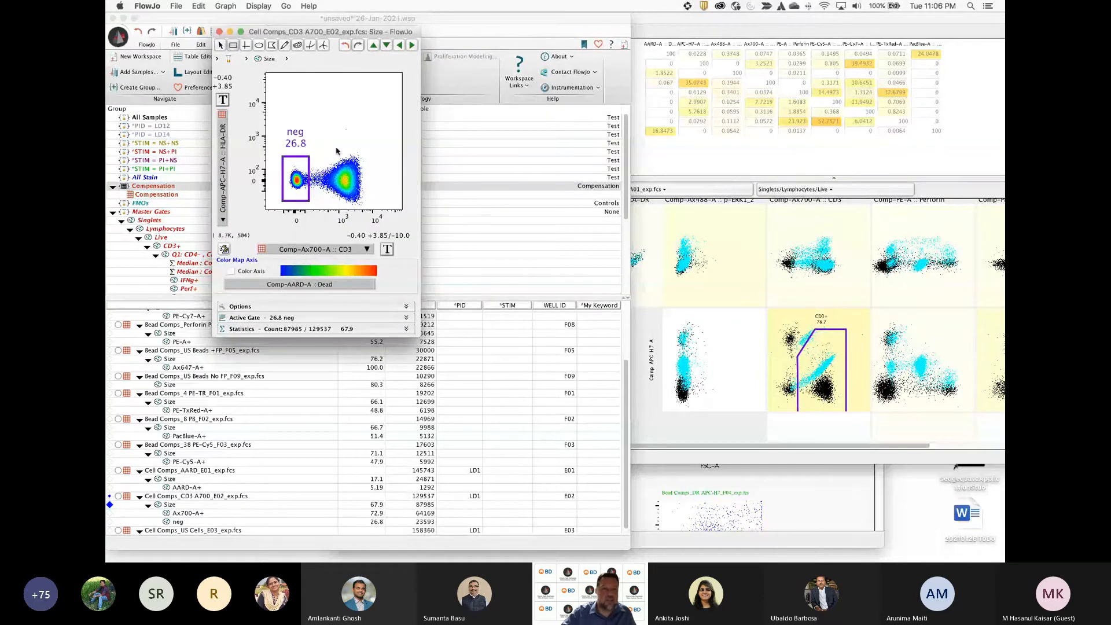
{"action": "left_click_drag", "start_coordinate": [324, 146], "coordinate": [376, 208]}
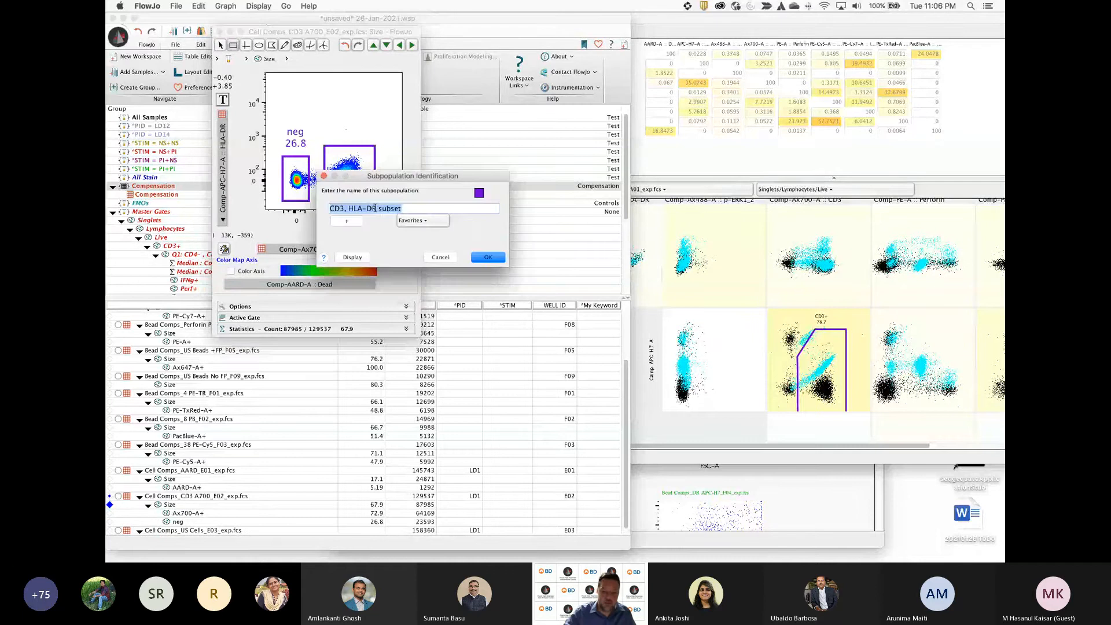
{"action": "type", "text": "="}
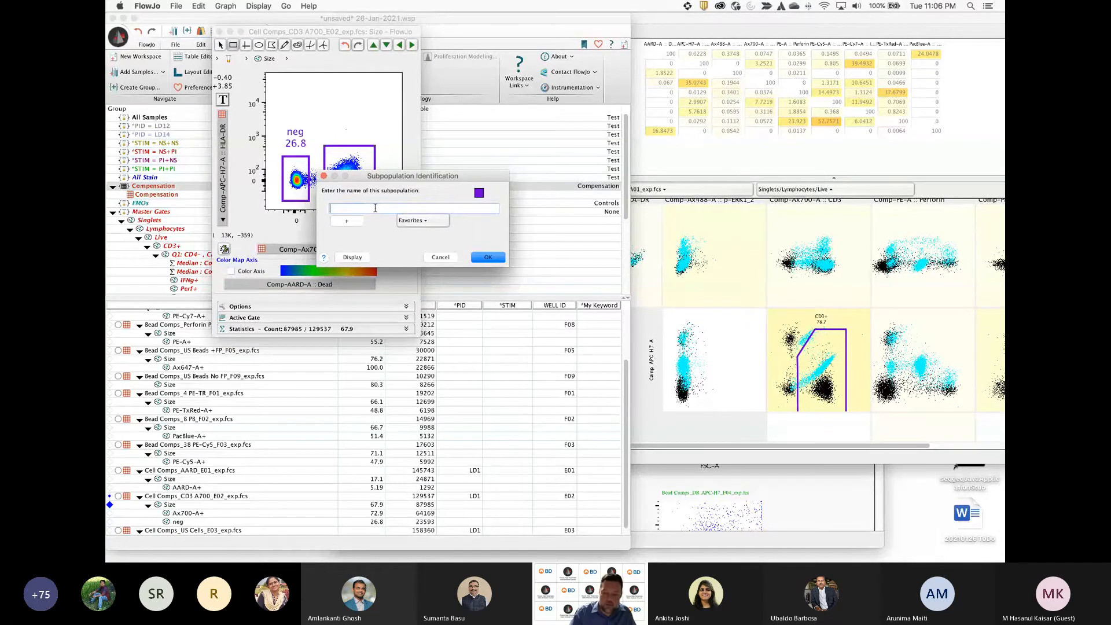
{"action": "key", "text": "BackSpace"}
{"action": "type", "text": "pos"}
{"action": "key", "text": "Return"}
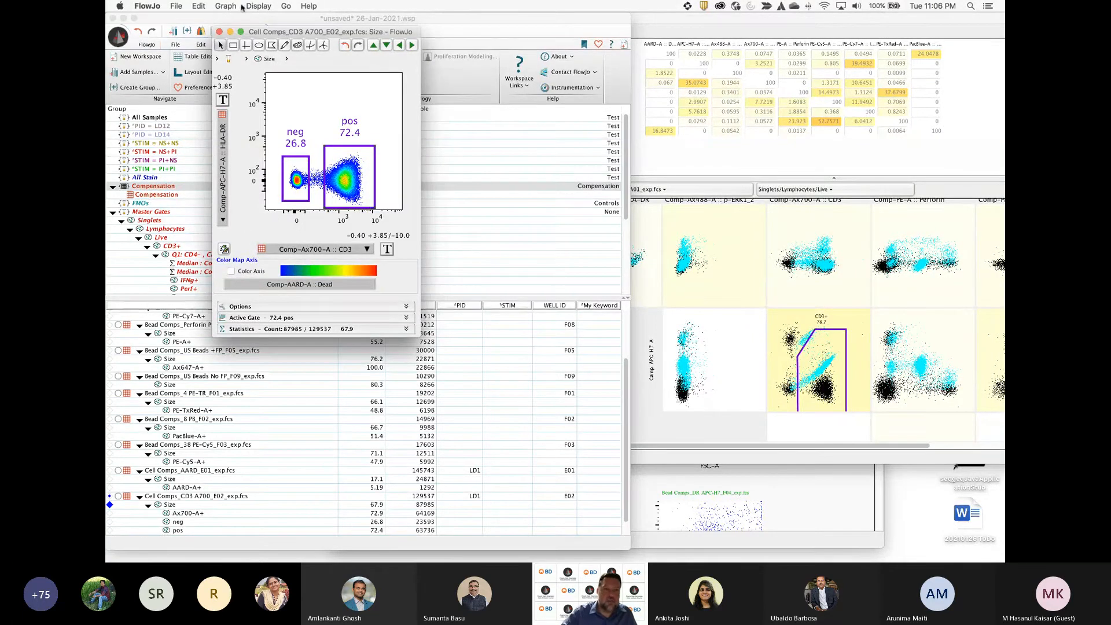
{"action": "left_click", "coordinate": [259, 6]}
{"action": "left_click", "coordinate": [278, 49]}
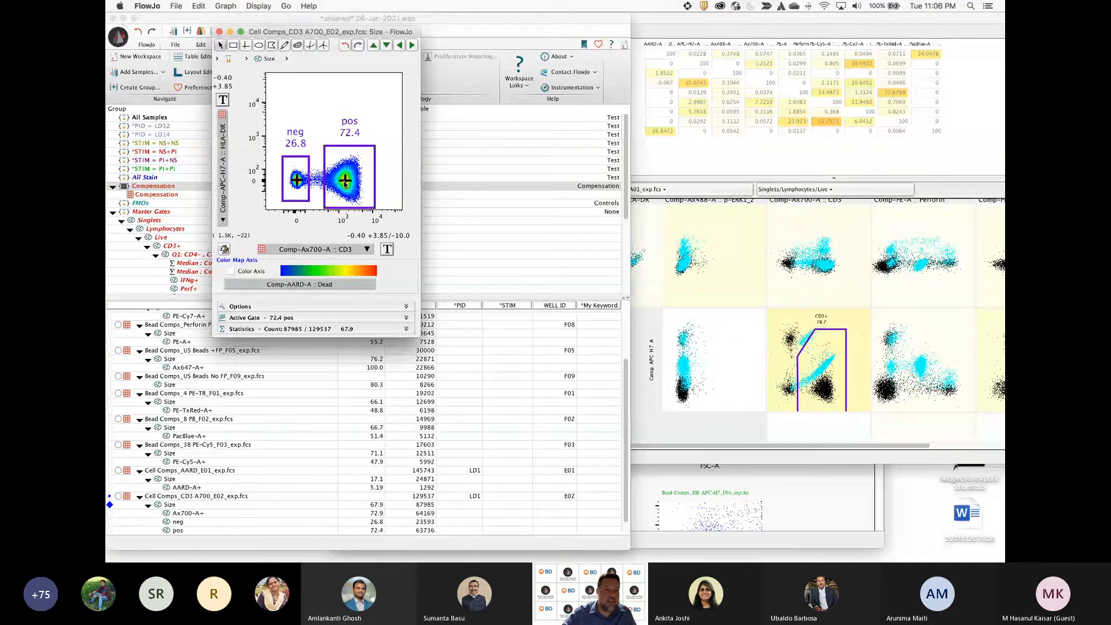
Add a median statistic for Comp-APC-H7-A :: HLA-DR to both the neg and pos populations
{"action": "left_click", "coordinate": [179, 524]}
{"action": "left_click", "coordinate": [178, 530], "text": "shift"}
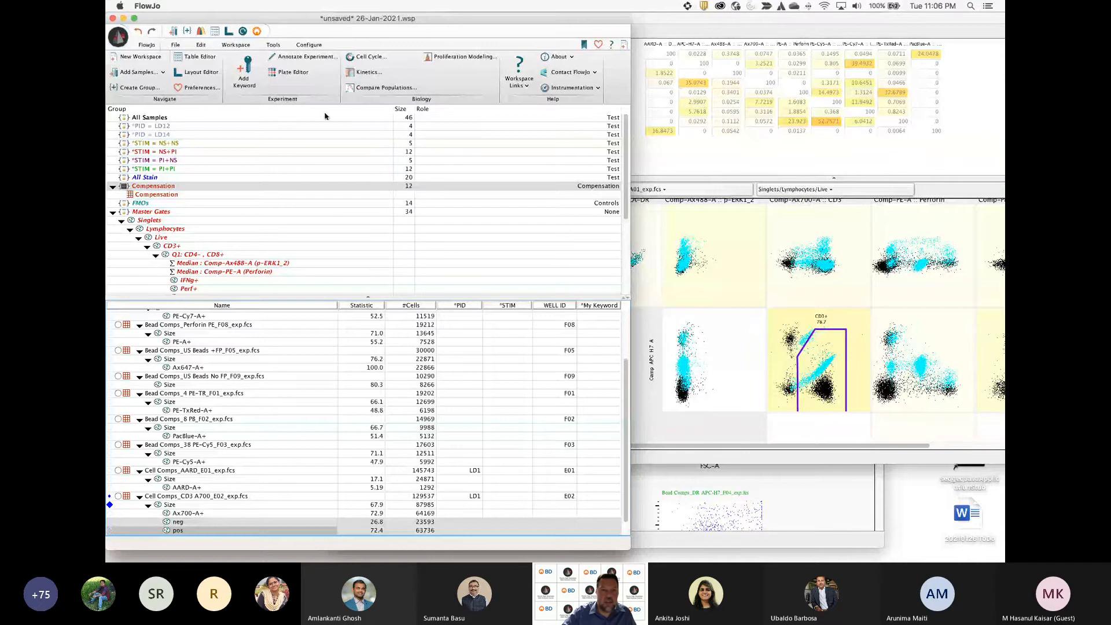
{"action": "left_click", "coordinate": [237, 45]}
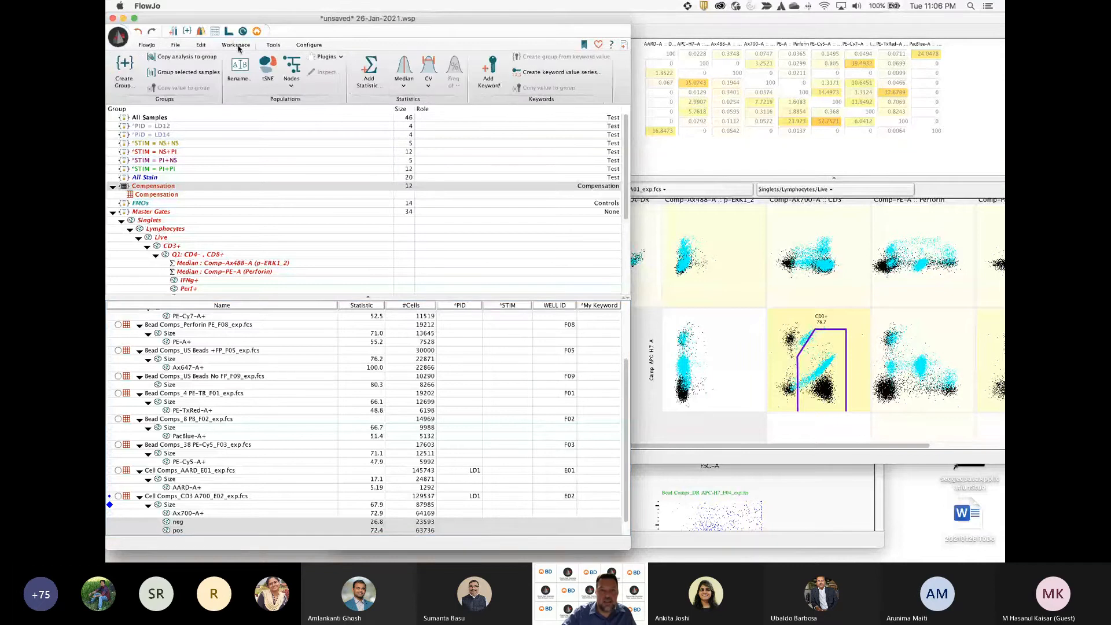
{"action": "left_click", "coordinate": [403, 81]}
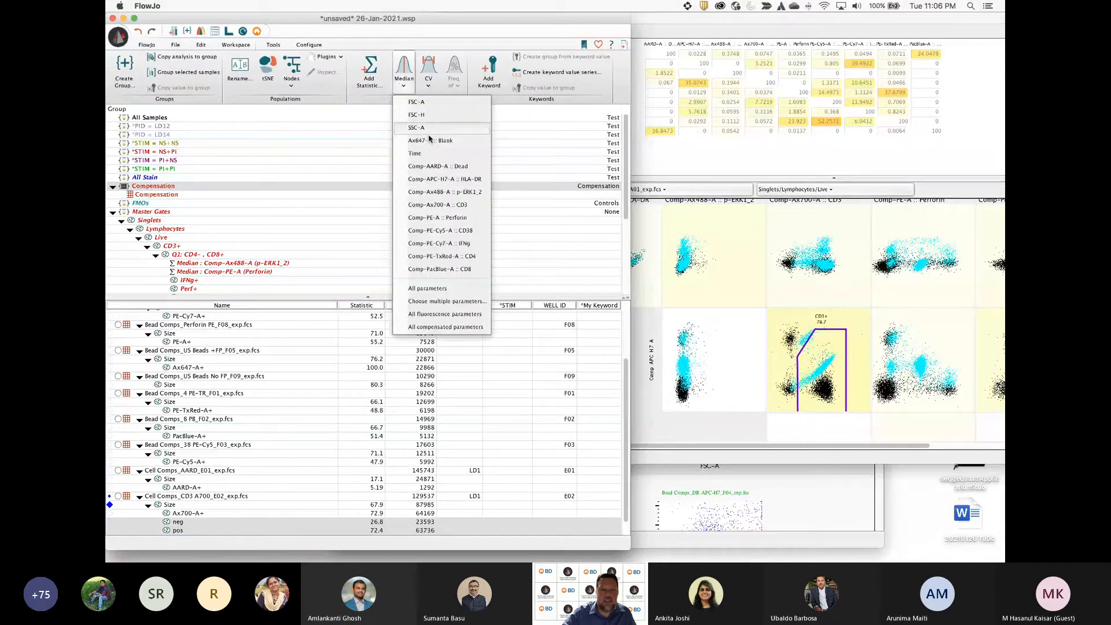
{"action": "left_click", "coordinate": [446, 180]}
{"action": "scroll", "coordinate": [250, 433], "scroll_direction": "down", "scroll_amount": 2}
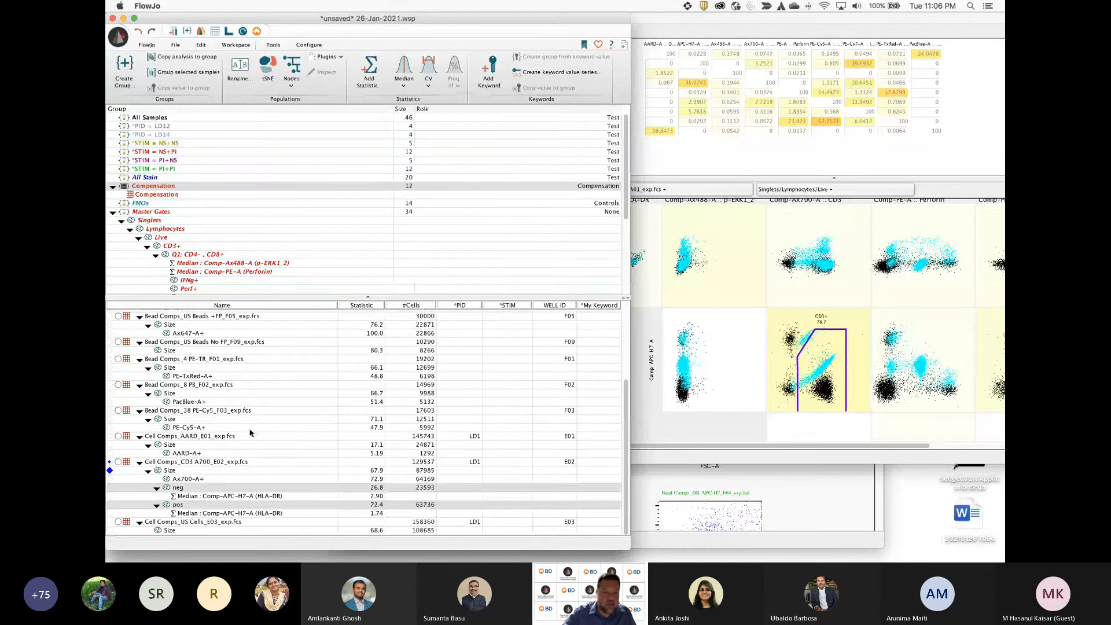
Compare the HLA-DR medians of neg and pos, and move the workspace aside to reveal the gated plot
{"action": "left_click", "coordinate": [237, 498]}
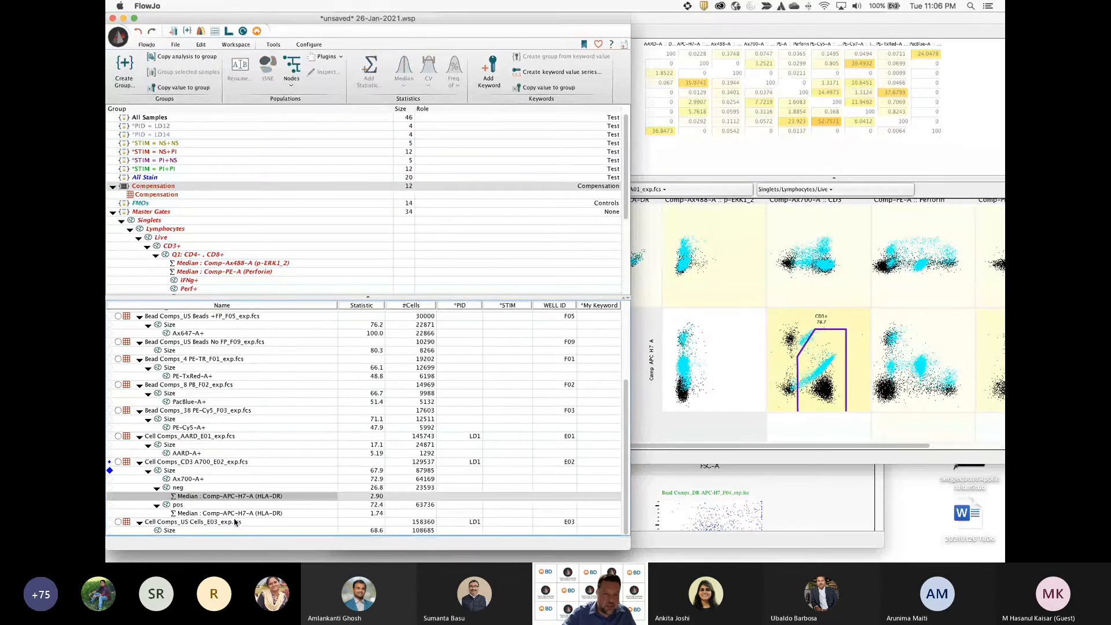
{"action": "left_click", "coordinate": [231, 514], "text": "super"}
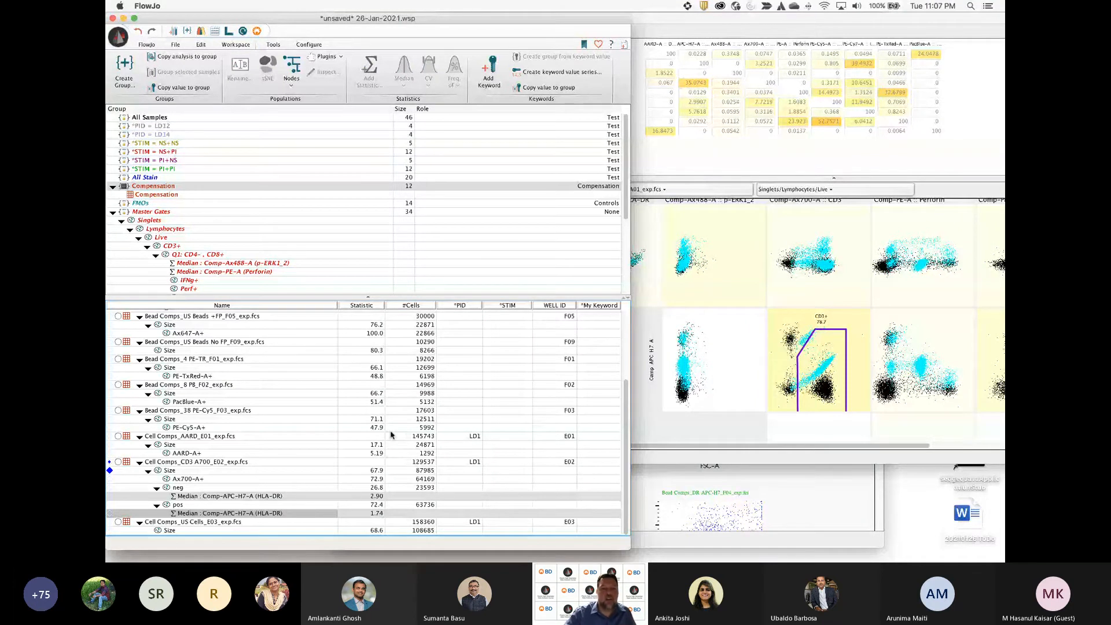
{"action": "left_click_drag", "start_coordinate": [410, 21], "coordinate": [826, 61]}
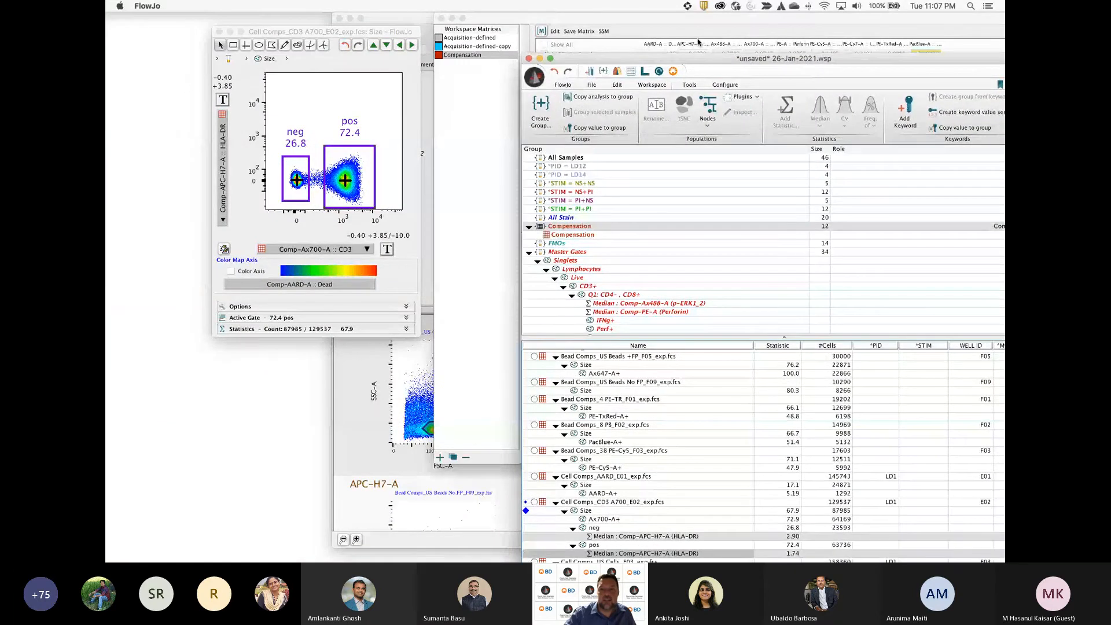
Move the plot and workspace clear of the matrix editor and apply the Acquisition-defined-copy matrix to the All Samples group
{"action": "left_click_drag", "start_coordinate": [347, 31], "coordinate": [569, 219]}
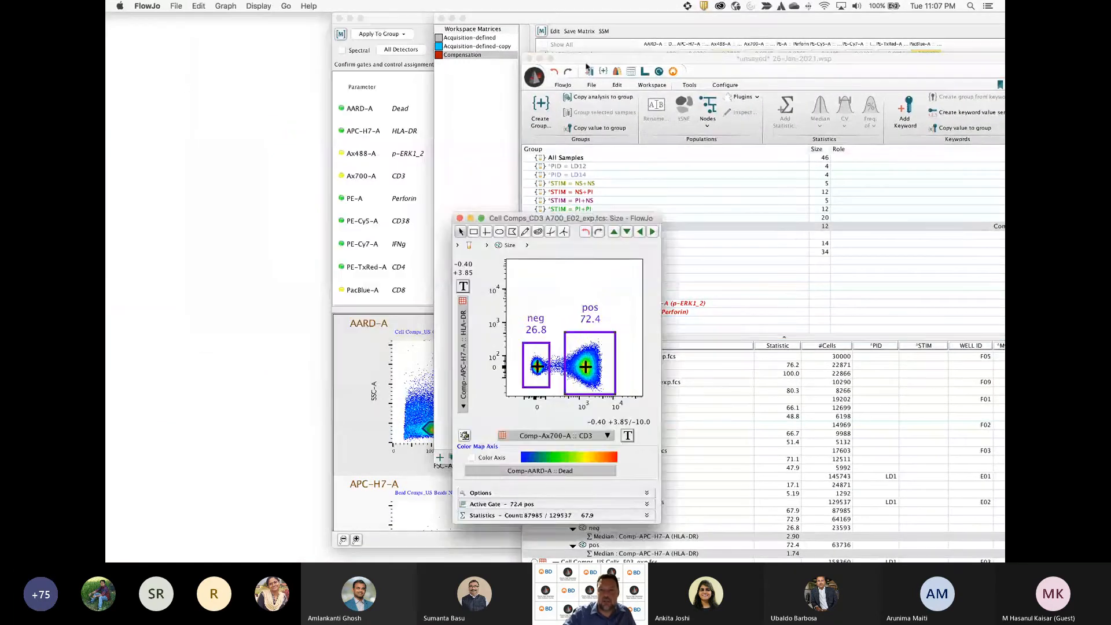
{"action": "left_click", "coordinate": [695, 58]}
{"action": "left_click_drag", "start_coordinate": [694, 58], "coordinate": [286, 28]}
{"action": "left_click", "coordinate": [596, 18]}
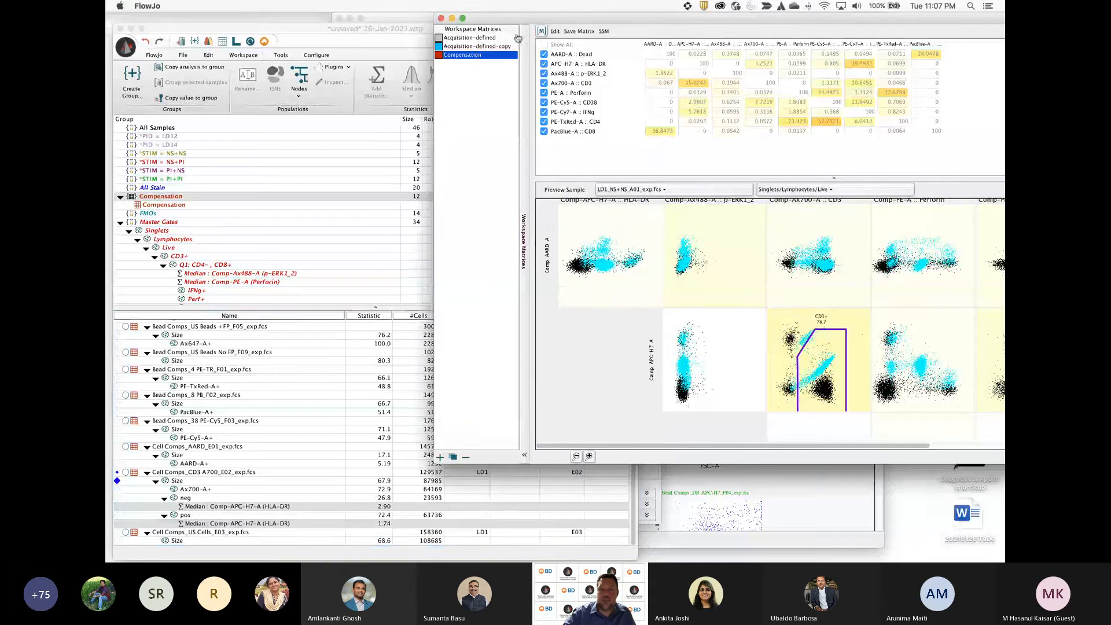
{"action": "left_click", "coordinate": [474, 48]}
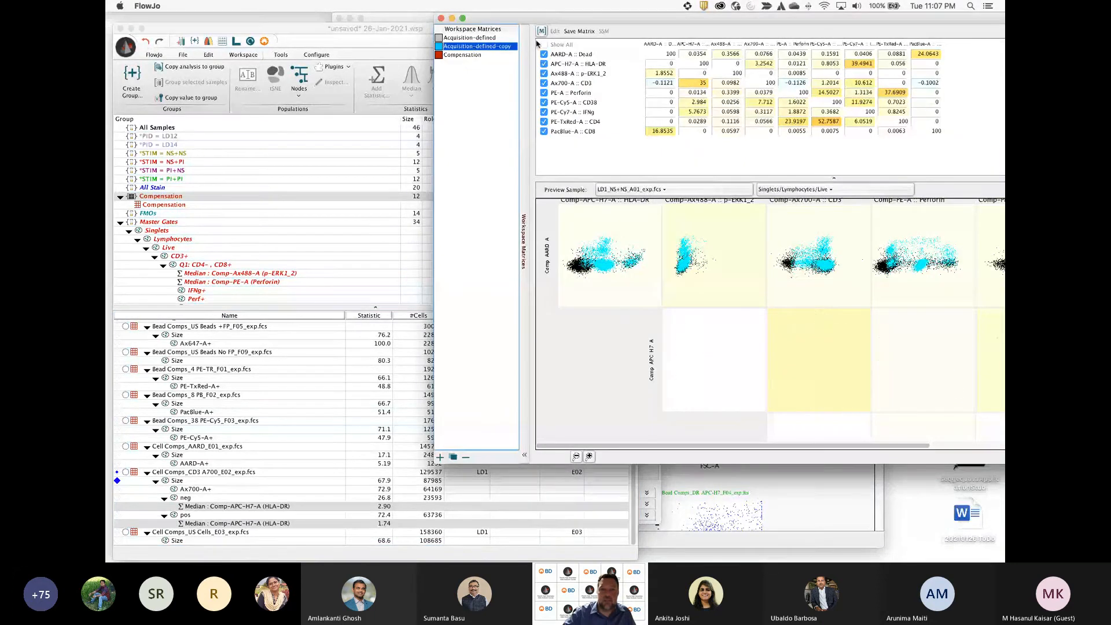
{"action": "left_click_drag", "start_coordinate": [473, 51], "coordinate": [231, 126]}
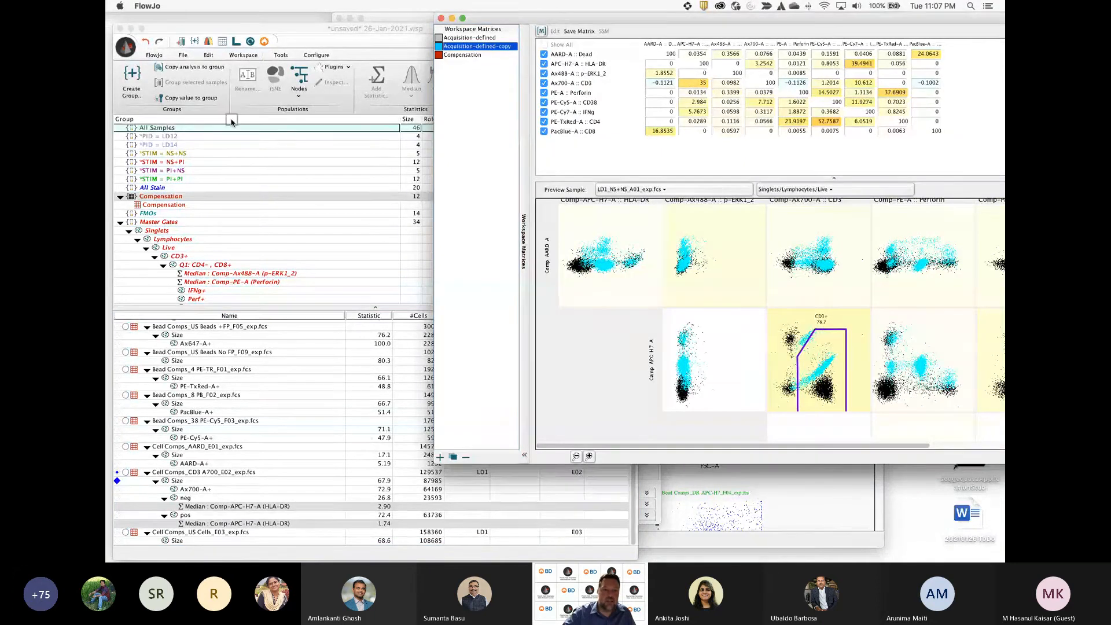
Place the CD3 A700 plot beside the matrix and set the Ax700-A :: CD3 spillover into APC-H7-A to 25 in Acquisition-defined-copy
{"action": "left_click", "coordinate": [658, 488]}
{"action": "left_click_drag", "start_coordinate": [555, 218], "coordinate": [292, 184]}
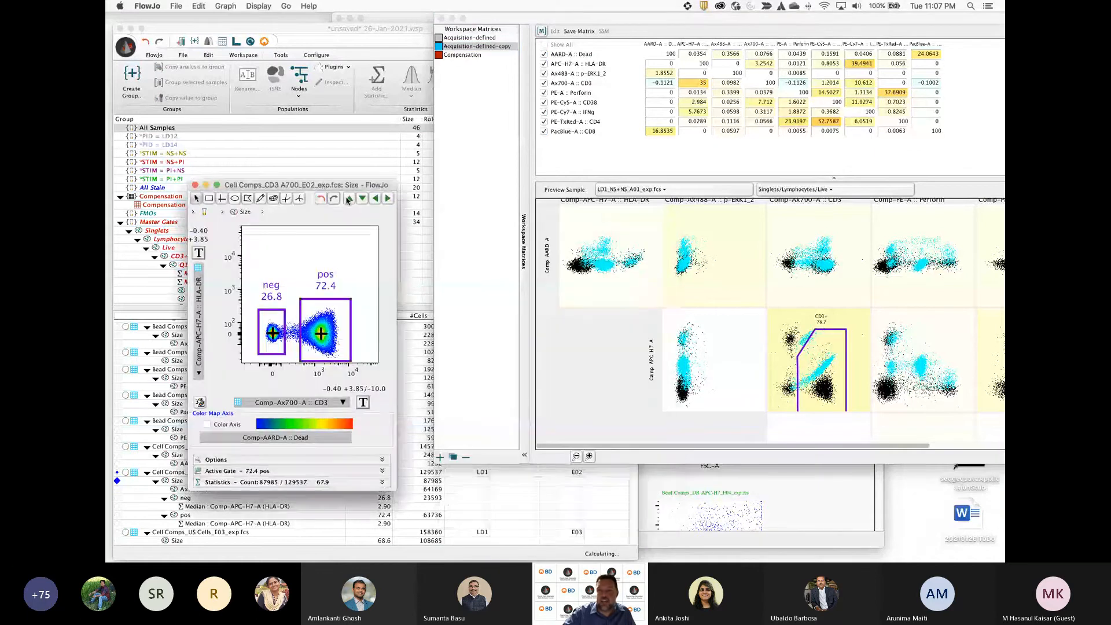
{"action": "left_click", "coordinate": [702, 87]}
{"action": "type", "text": "25"}
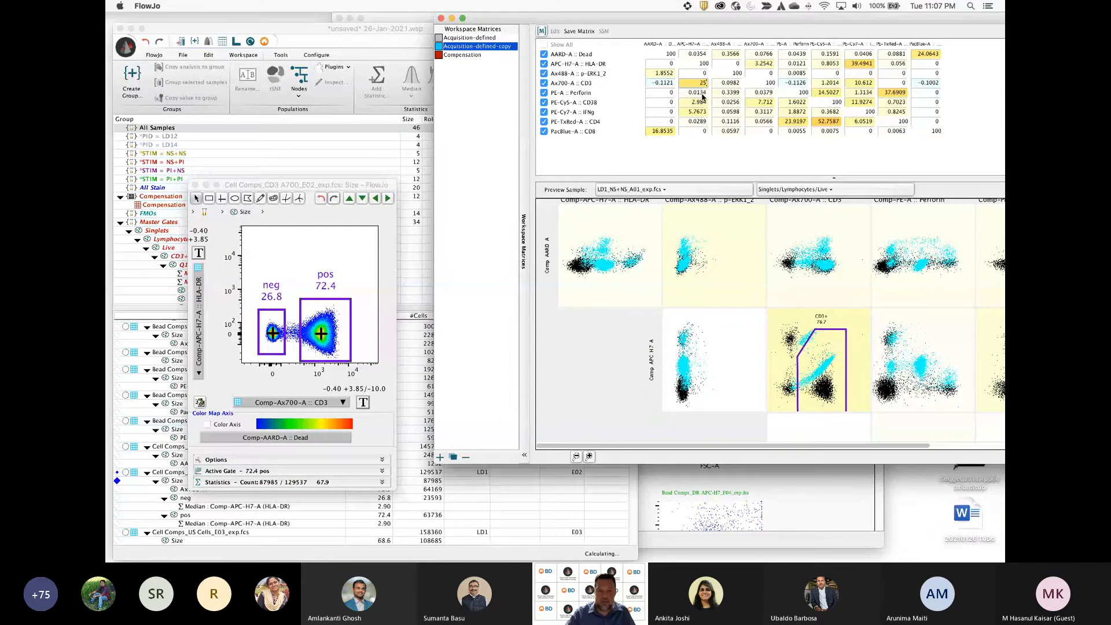
{"action": "key", "text": "Return"}
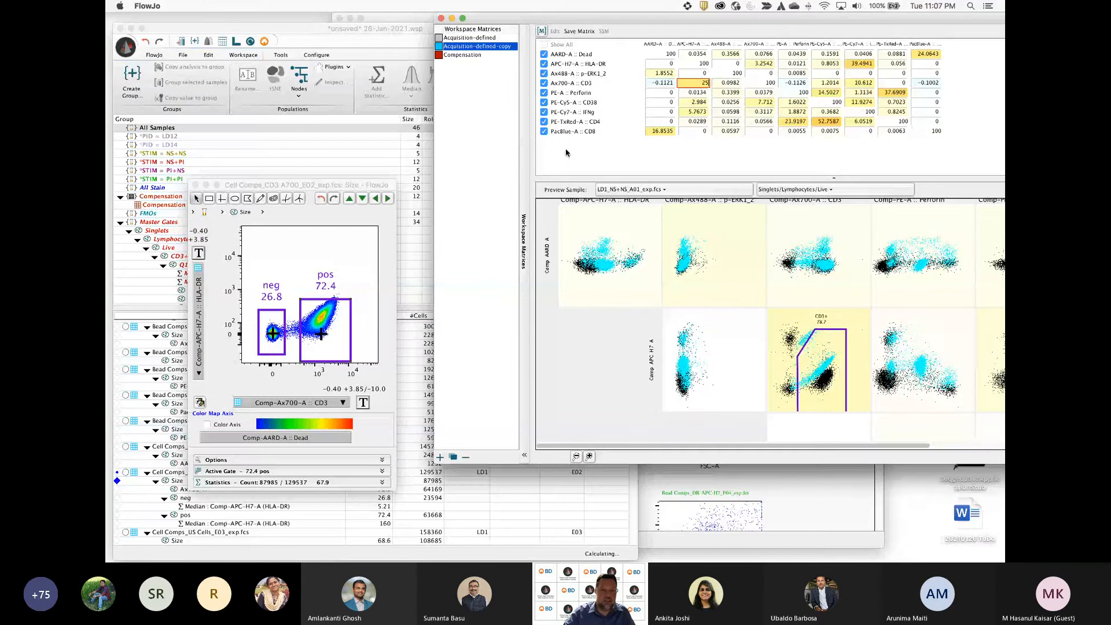
Move the pos gate up over the CD3-positive cluster, and compare the neg and pos HLA-DR medians in the workspace
{"action": "left_click_drag", "start_coordinate": [341, 330], "coordinate": [342, 324]}
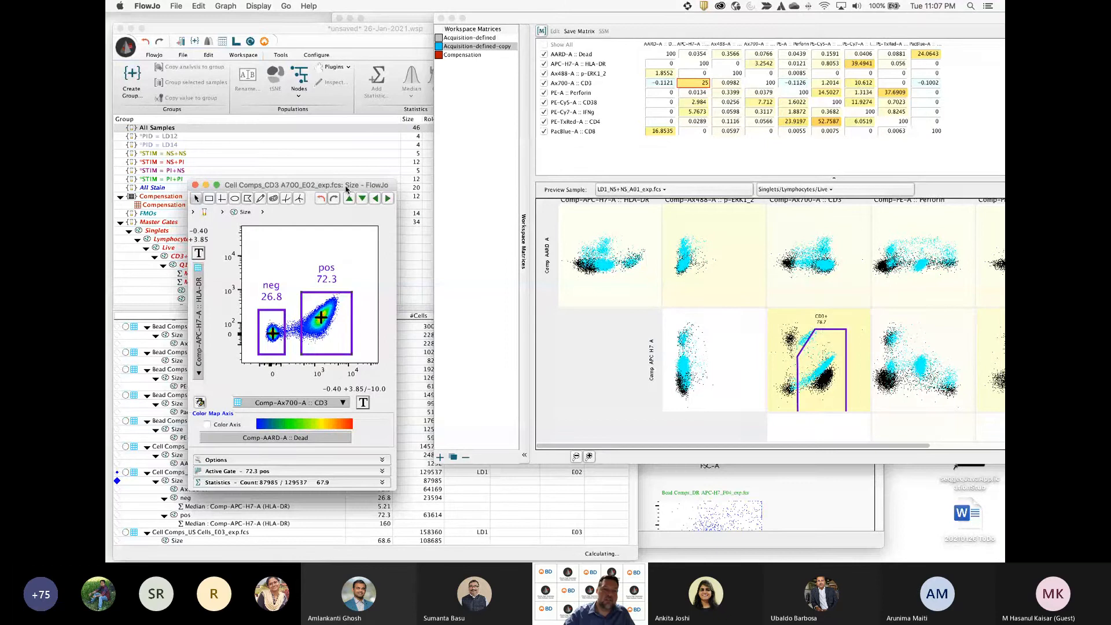
{"action": "left_click_drag", "start_coordinate": [346, 188], "coordinate": [406, 22]}
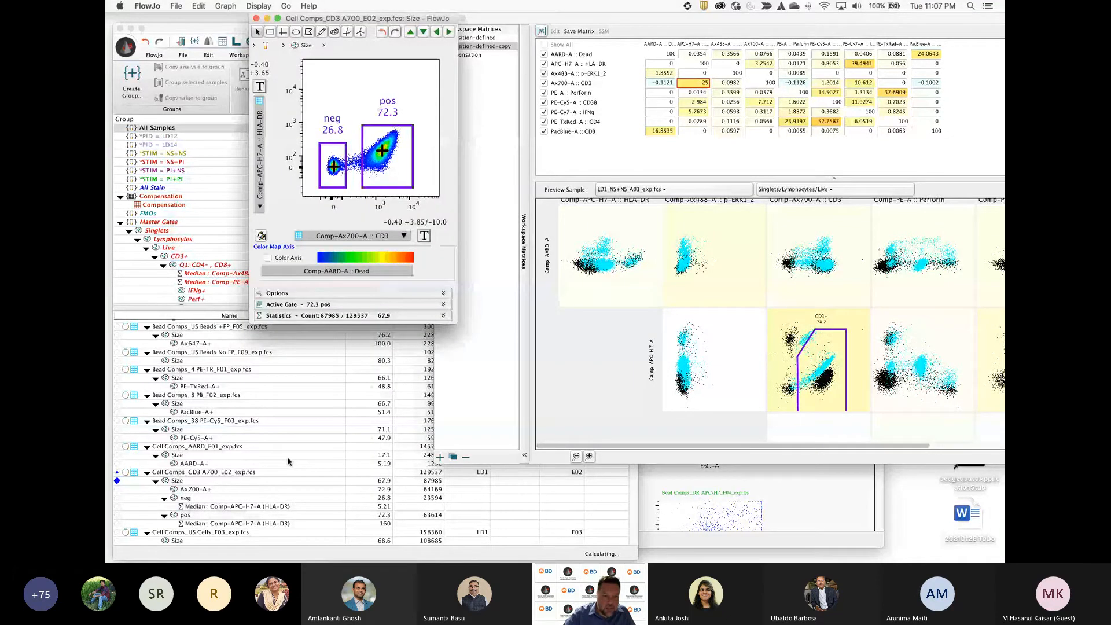
{"action": "scroll", "coordinate": [288, 461], "scroll_direction": "down", "scroll_amount": 5}
{"action": "left_click", "coordinate": [212, 461]}
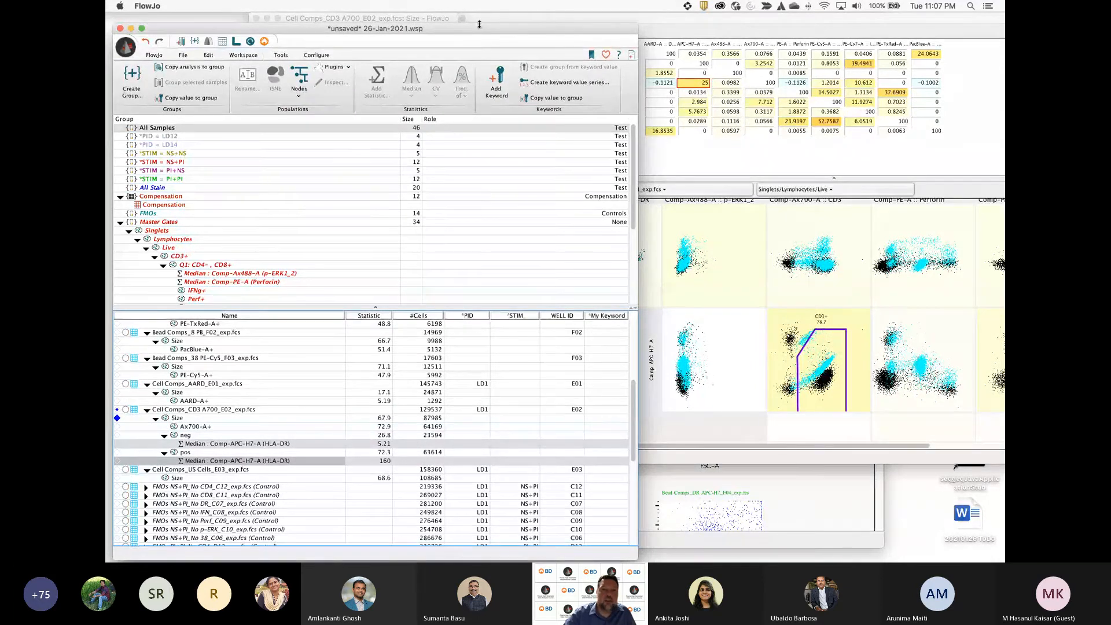
{"action": "left_click_drag", "start_coordinate": [477, 29], "coordinate": [469, 232]}
{"action": "left_click", "coordinate": [340, 184]}
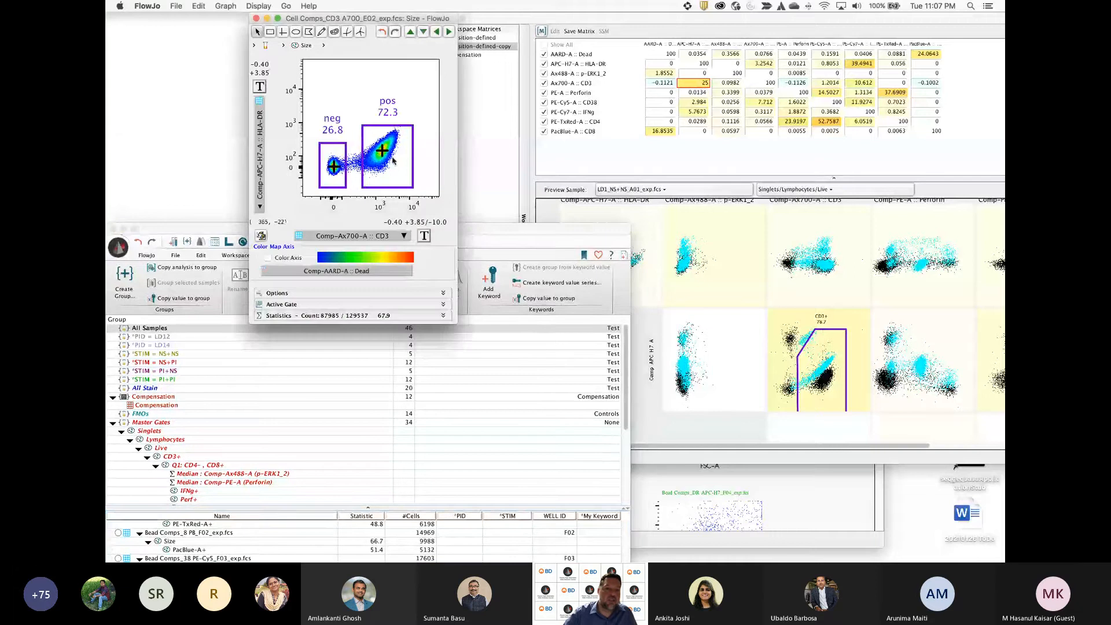
{"action": "left_click", "coordinate": [483, 230]}
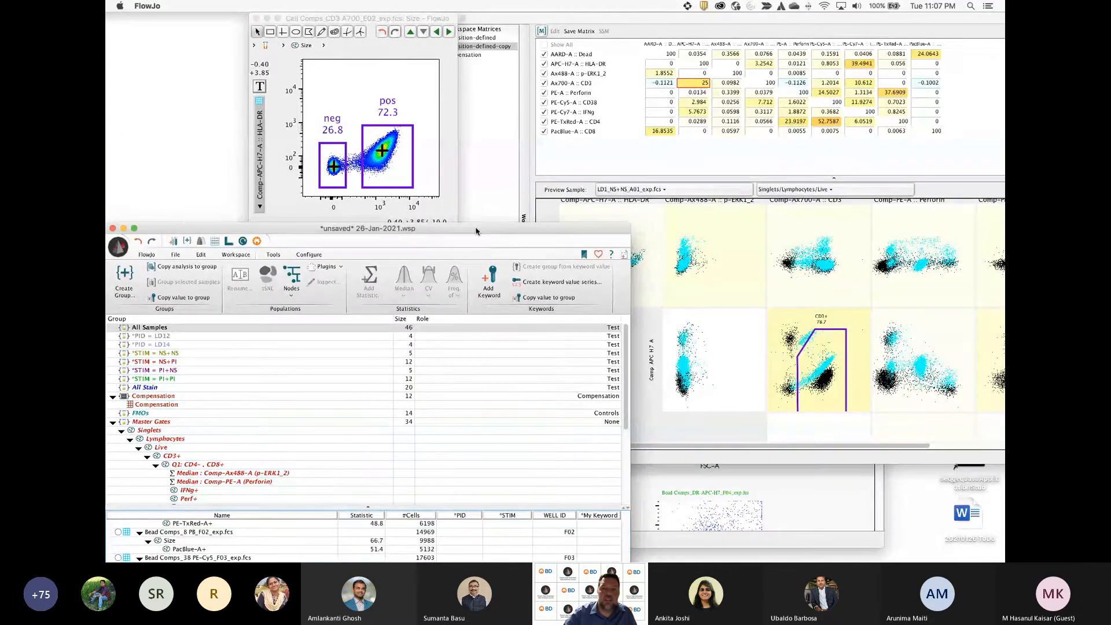
{"action": "left_click_drag", "start_coordinate": [483, 231], "coordinate": [514, 196]}
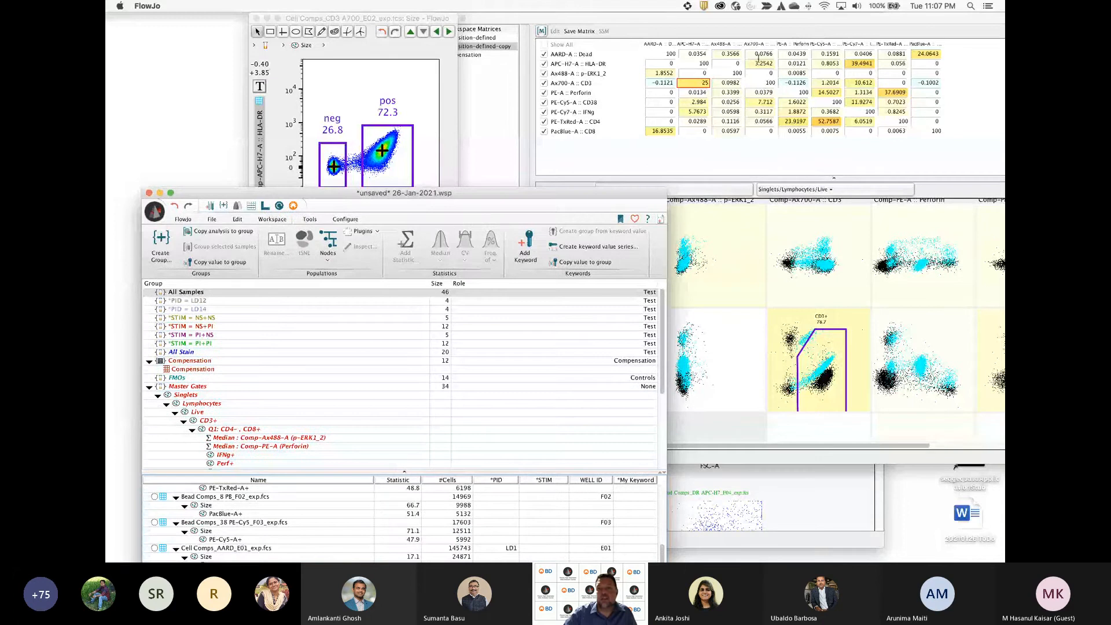
Set the Ax700-A :: CD3 spillover into APC-H7-A to 35 and move the pos gate down around the CD3-positive cluster
{"action": "left_click", "coordinate": [714, 91]}
{"action": "type", "text": "35"}
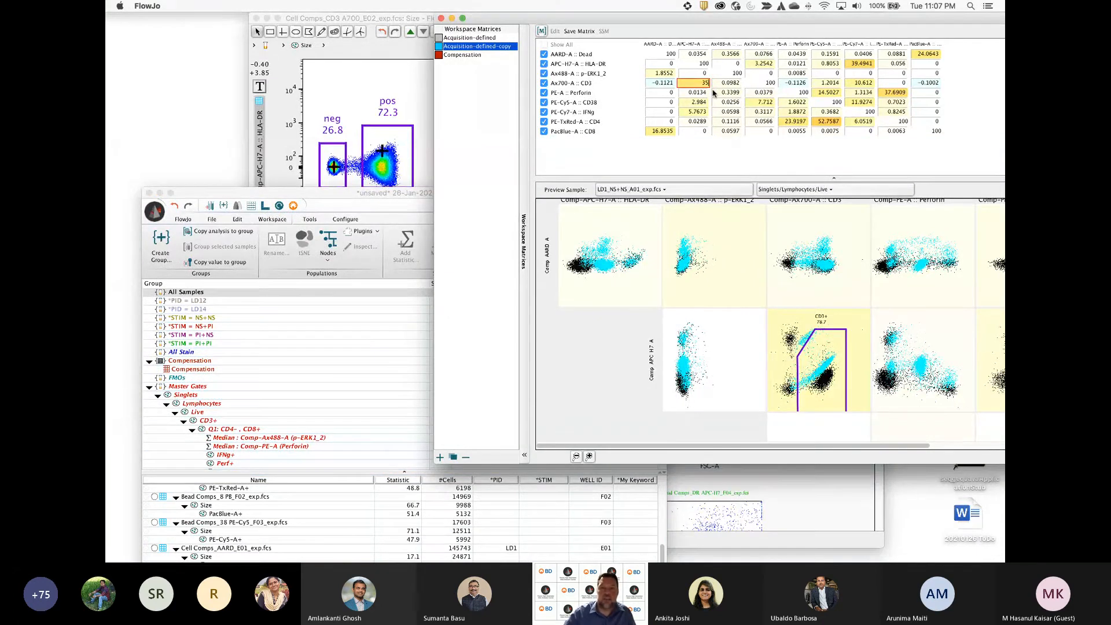
{"action": "left_click", "coordinate": [391, 178]}
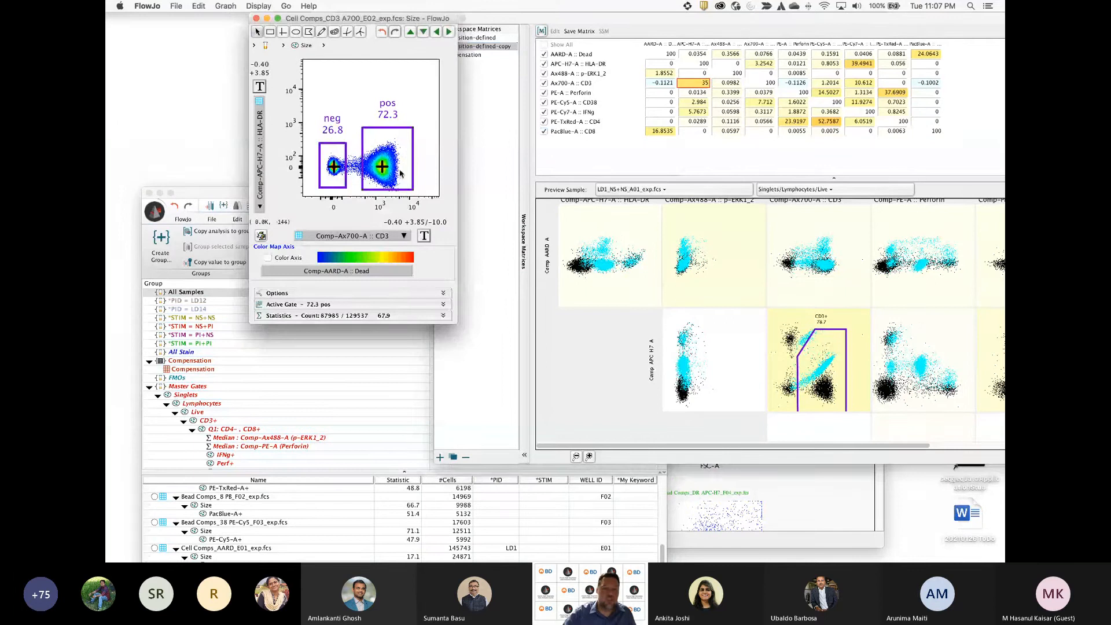
{"action": "mouse_move", "coordinate": [401, 173]}
{"action": "left_mouse_down"}
{"action": "mouse_move", "coordinate": [401, 186]}
{"action": "mouse_move", "coordinate": [394, 158]}
{"action": "left_mouse_up"}
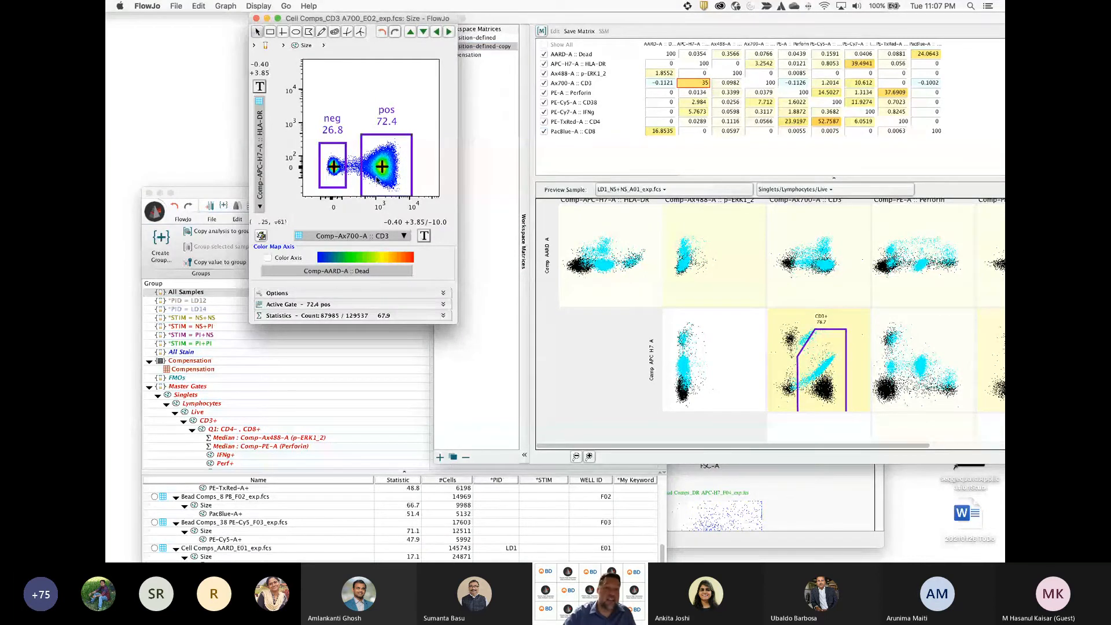
Select both HLA-DR medians of the CD3 A700 control in the Compensation group and compare neg with pos
{"action": "left_click", "coordinate": [282, 455]}
{"action": "left_click", "coordinate": [282, 454]}
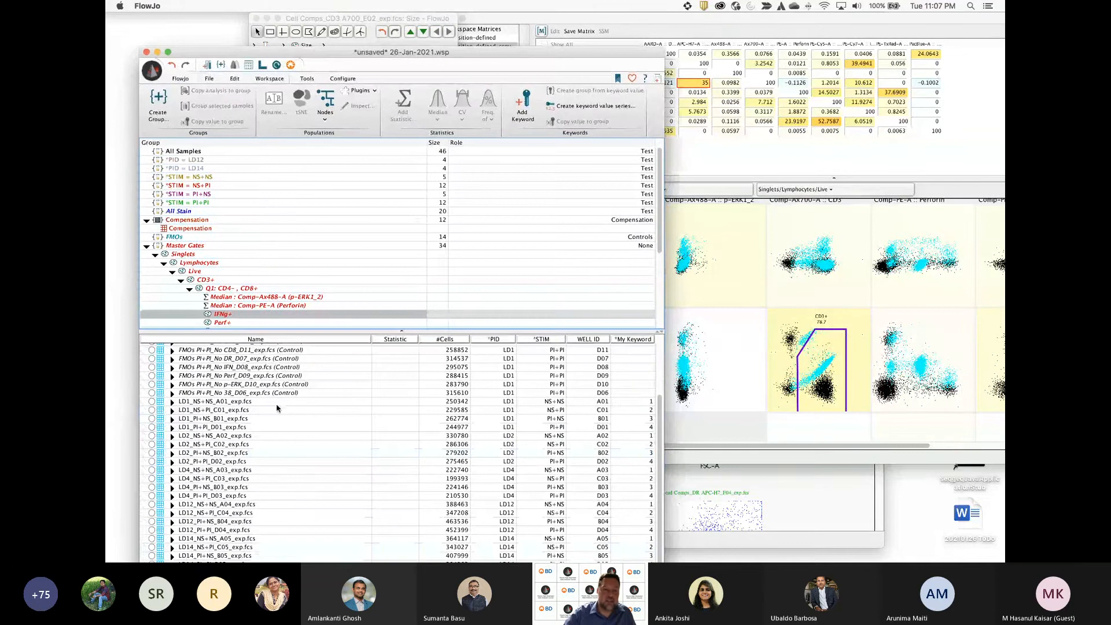
{"action": "scroll", "coordinate": [194, 379], "scroll_direction": "up", "scroll_amount": 3}
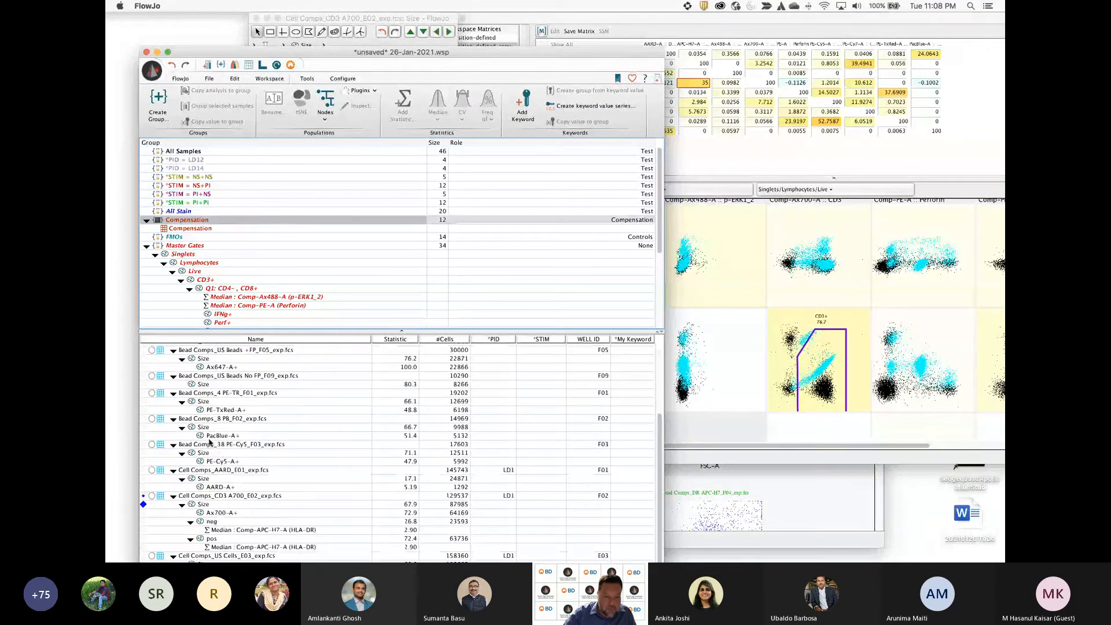
{"action": "left_click", "coordinate": [263, 531]}
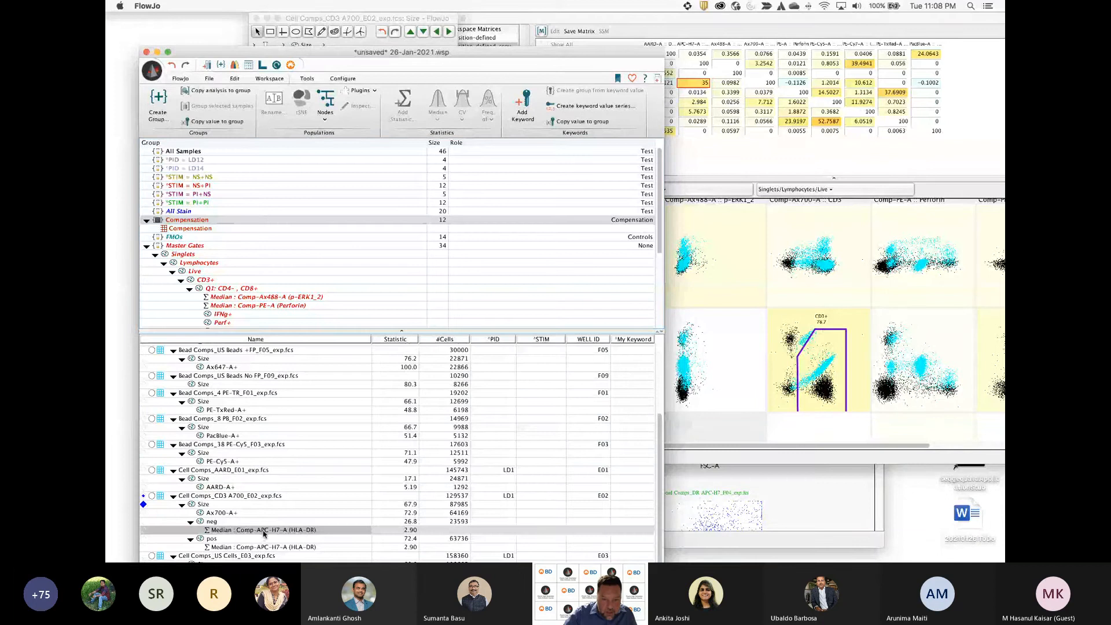
{"action": "left_click", "coordinate": [381, 548]}
{"action": "left_click", "coordinate": [327, 531], "text": "super"}
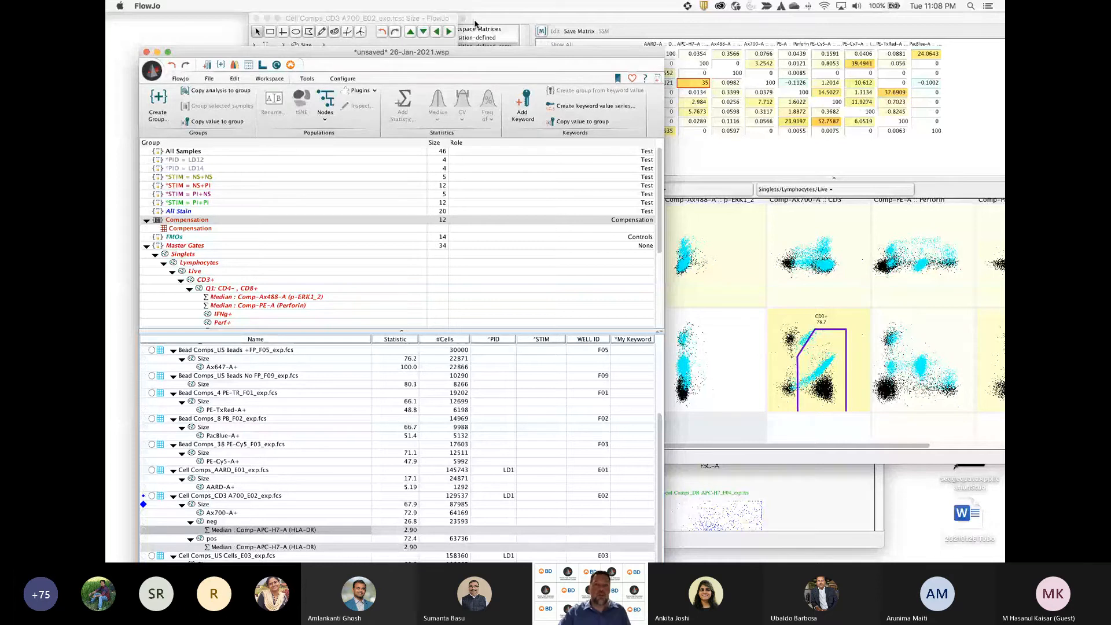
{"action": "left_click_drag", "start_coordinate": [478, 53], "coordinate": [453, 21]}
{"action": "left_click", "coordinate": [794, 157]}
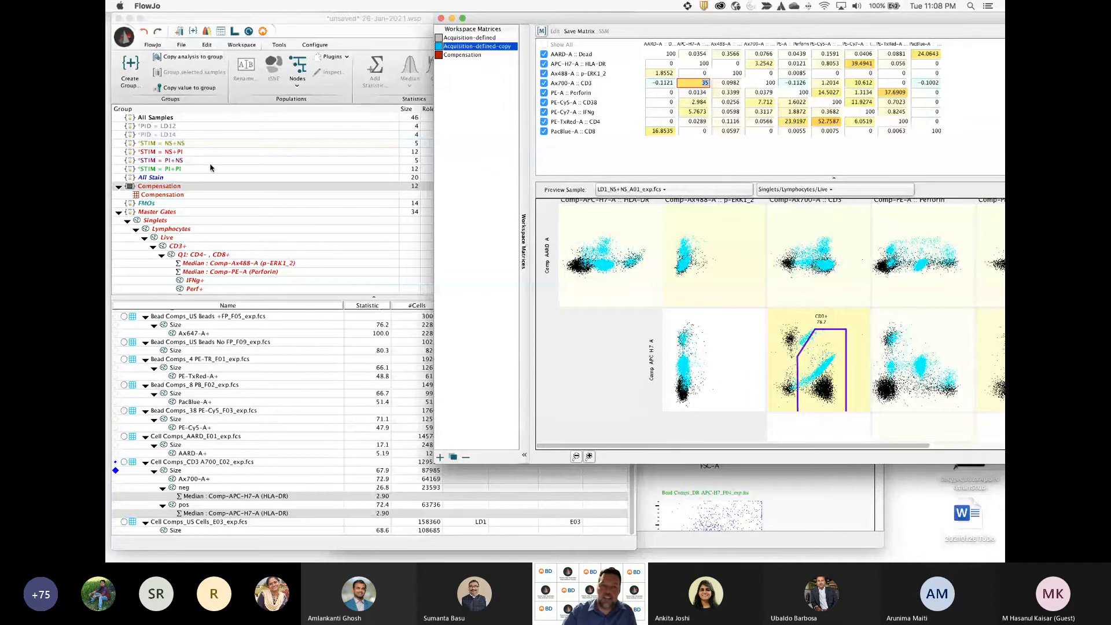
Open the Compensation control group and inspect the AARD-A and APC-H7-A control gates, including the ungated AARD plot
{"action": "double_click", "coordinate": [170, 200]}
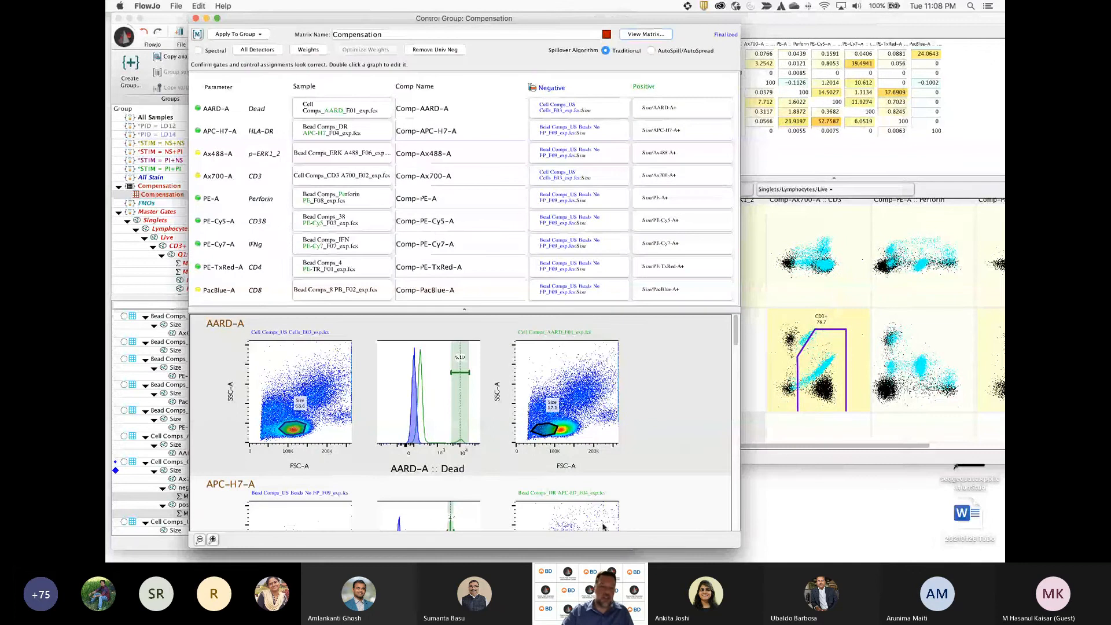
{"action": "left_click_drag", "start_coordinate": [736, 337], "coordinate": [727, 355]}
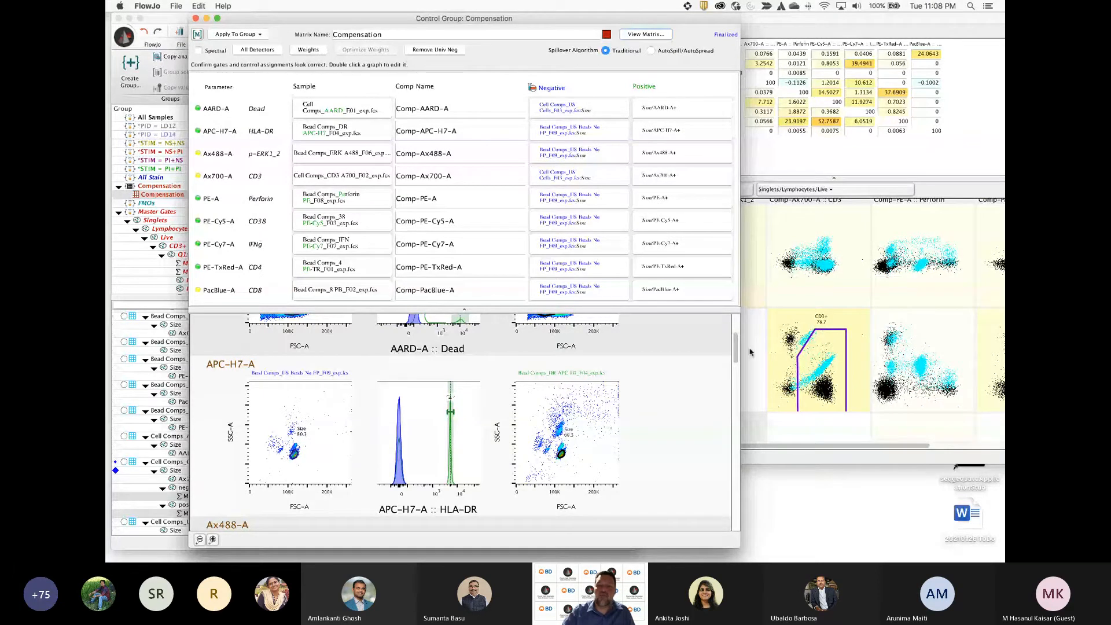
{"action": "scroll", "coordinate": [734, 342], "scroll_direction": "up", "scroll_amount": 3}
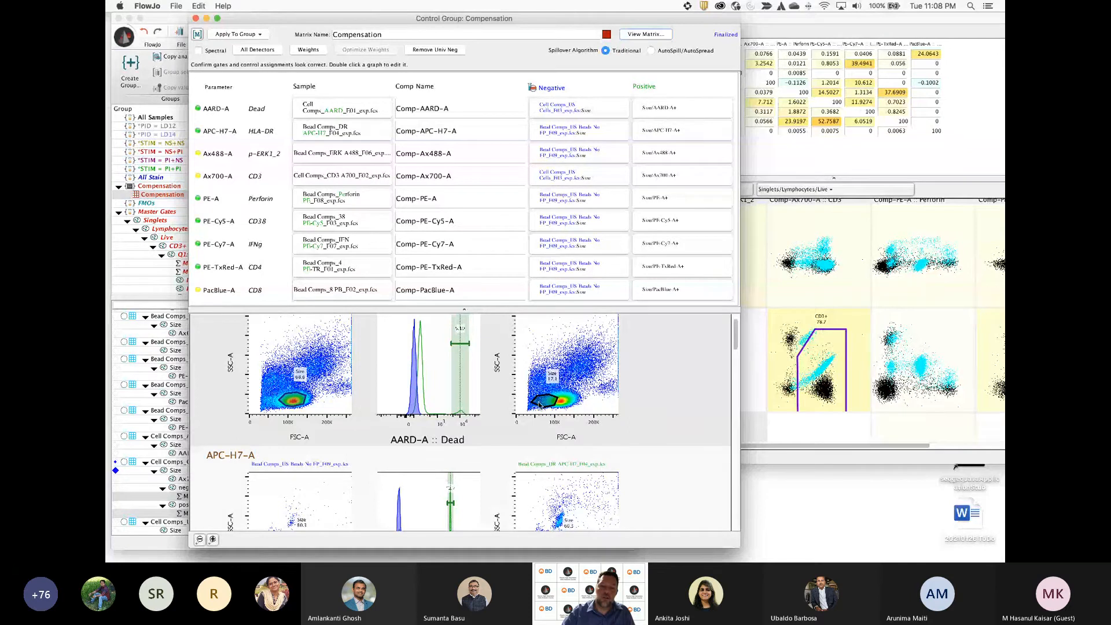
{"action": "double_click", "coordinate": [577, 394]}
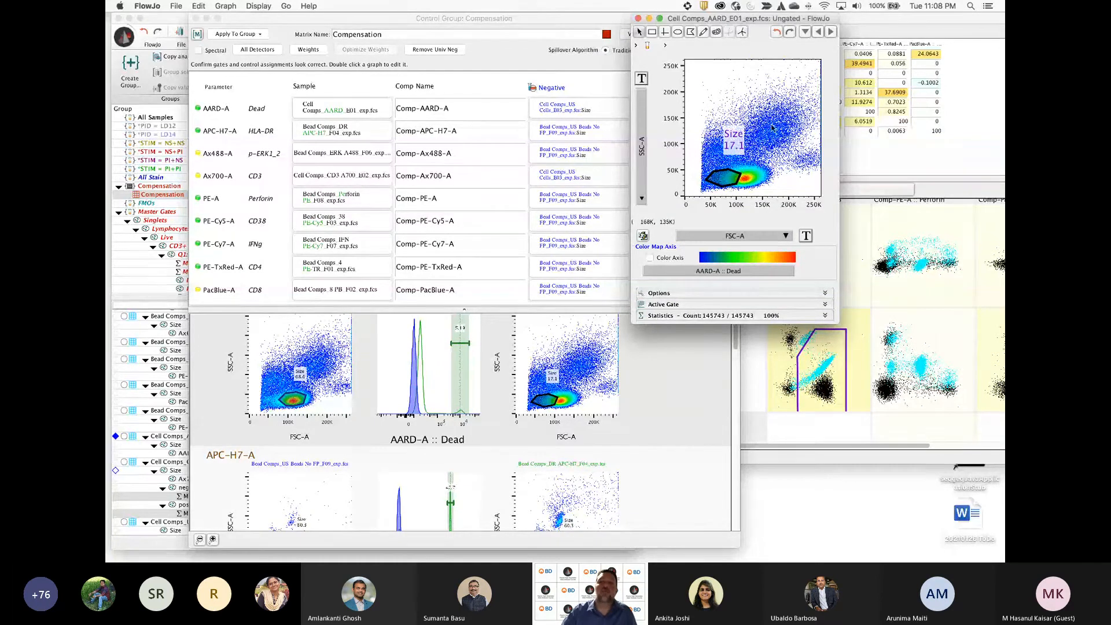
{"action": "left_click", "coordinate": [638, 19]}
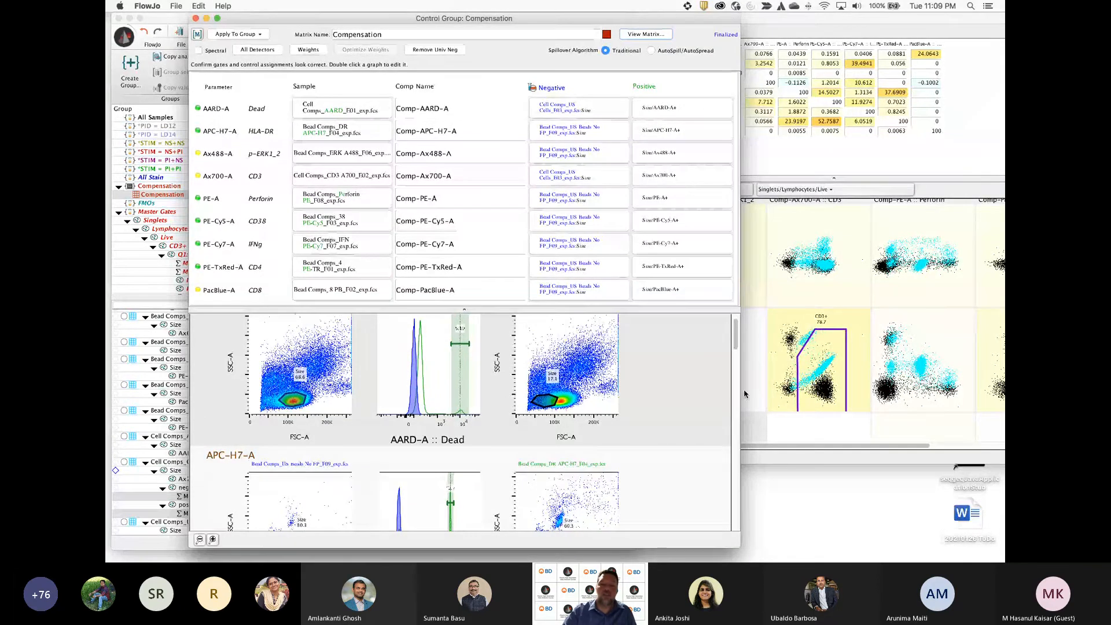
Slightly shift the Ax488-A positive gate on the p-ERK1_2 bead control histogram, and close the histogram and the control group window
{"action": "scroll", "coordinate": [735, 393], "scroll_direction": "down", "scroll_amount": 5}
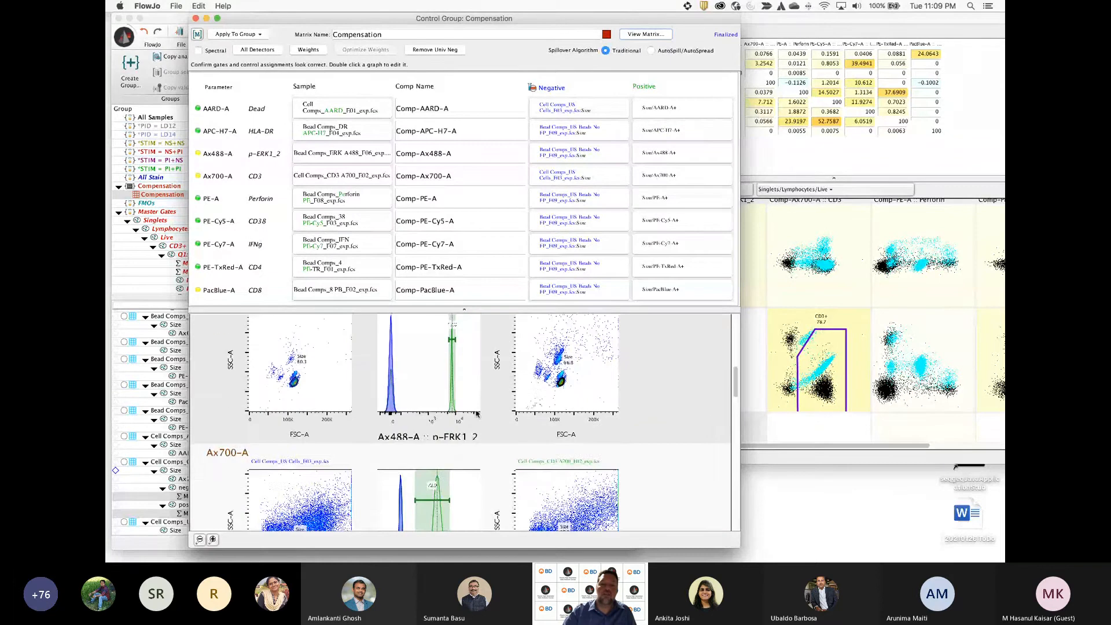
{"action": "double_click", "coordinate": [460, 486]}
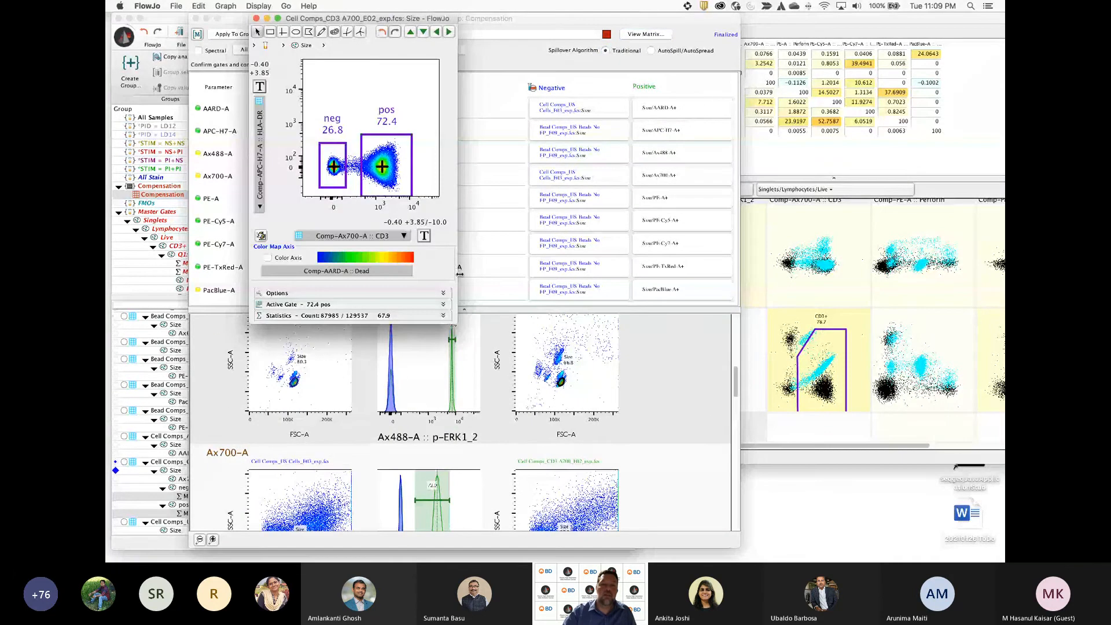
{"action": "left_click", "coordinate": [444, 383]}
{"action": "double_click", "coordinate": [444, 383]}
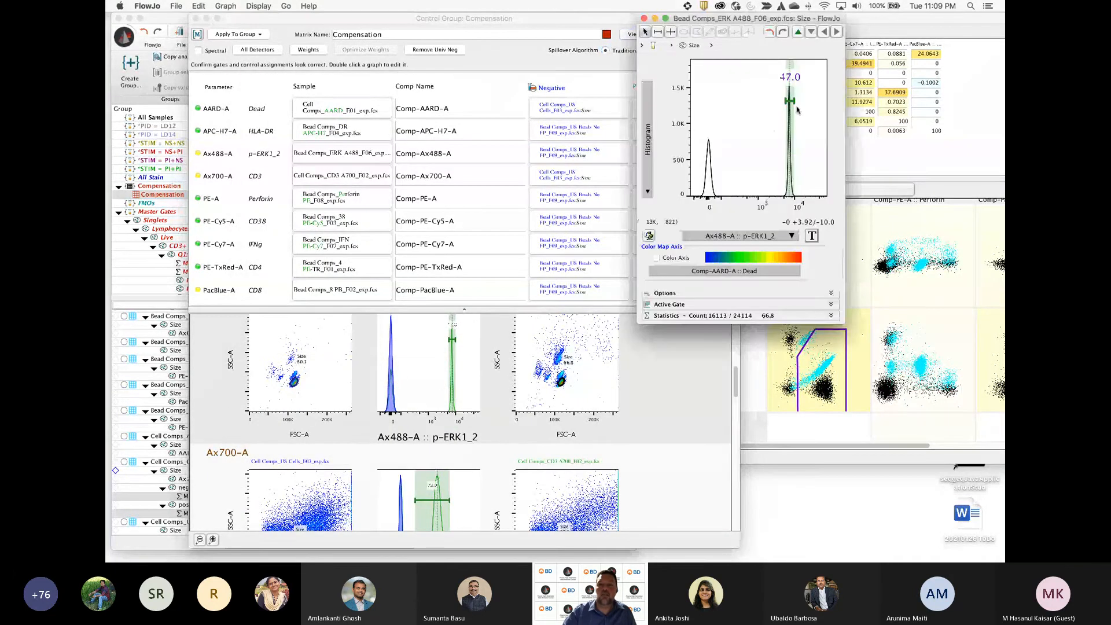
{"action": "left_click_drag", "start_coordinate": [791, 101], "coordinate": [795, 99]}
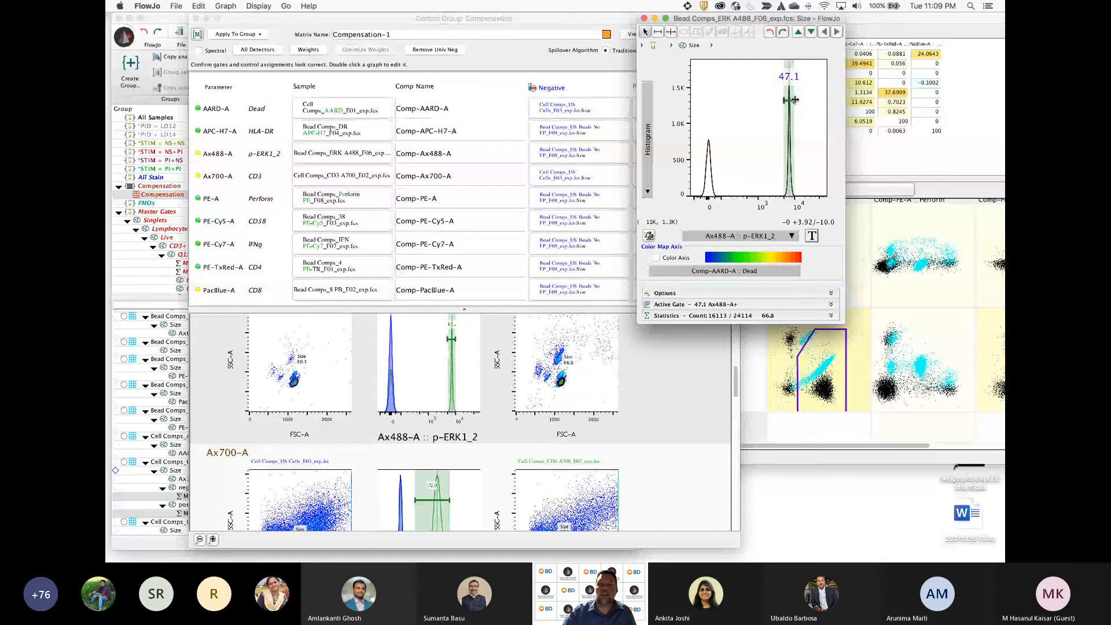
{"action": "left_click", "coordinate": [644, 18]}
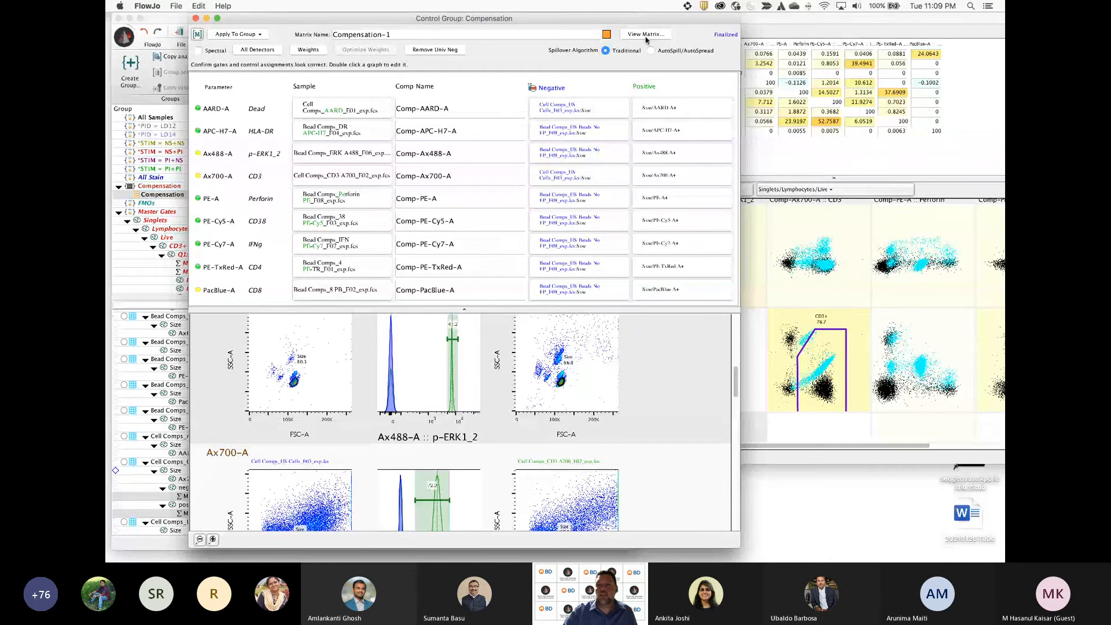
{"action": "left_click", "coordinate": [195, 19]}
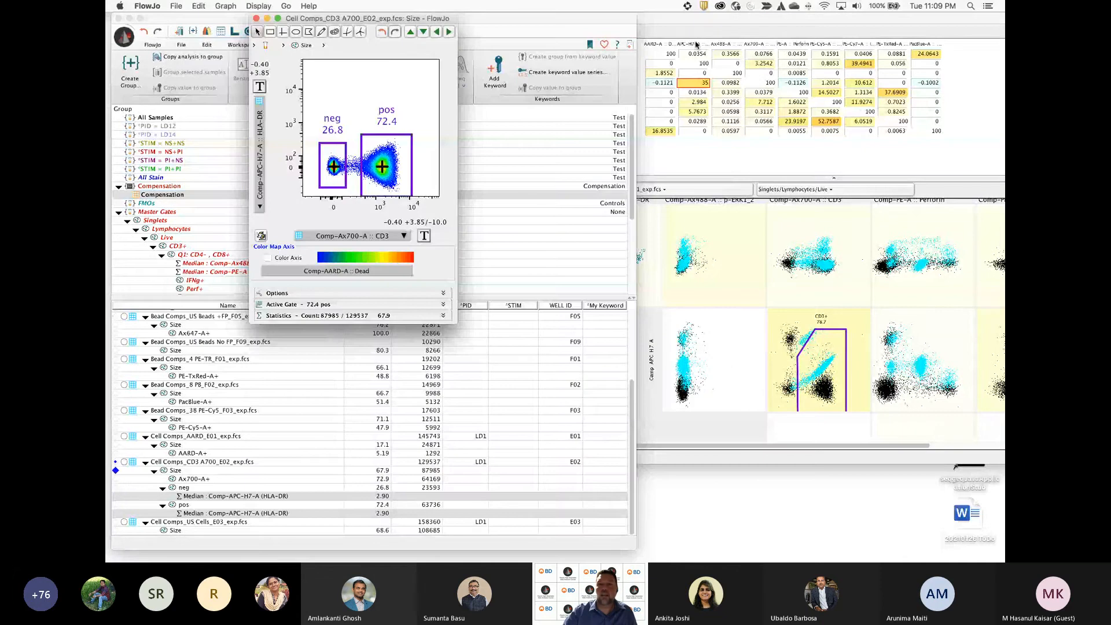
Apply the Compensation matrix to the All Samples group and close the CD3 A700 plot
{"action": "left_click", "coordinate": [693, 36]}
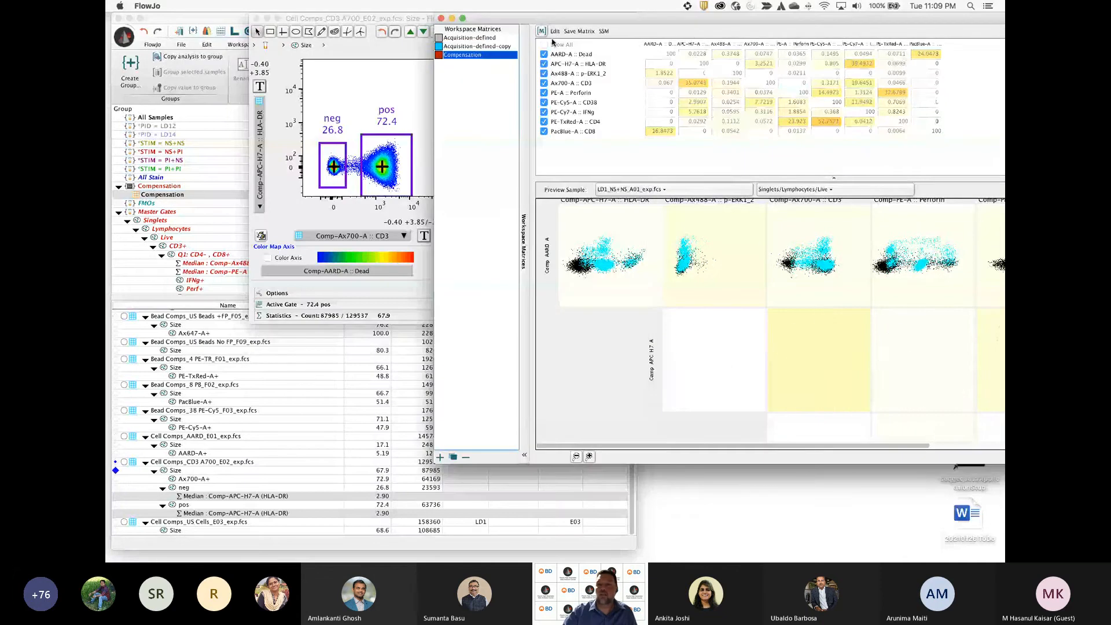
{"action": "left_click_drag", "start_coordinate": [543, 32], "coordinate": [149, 118]}
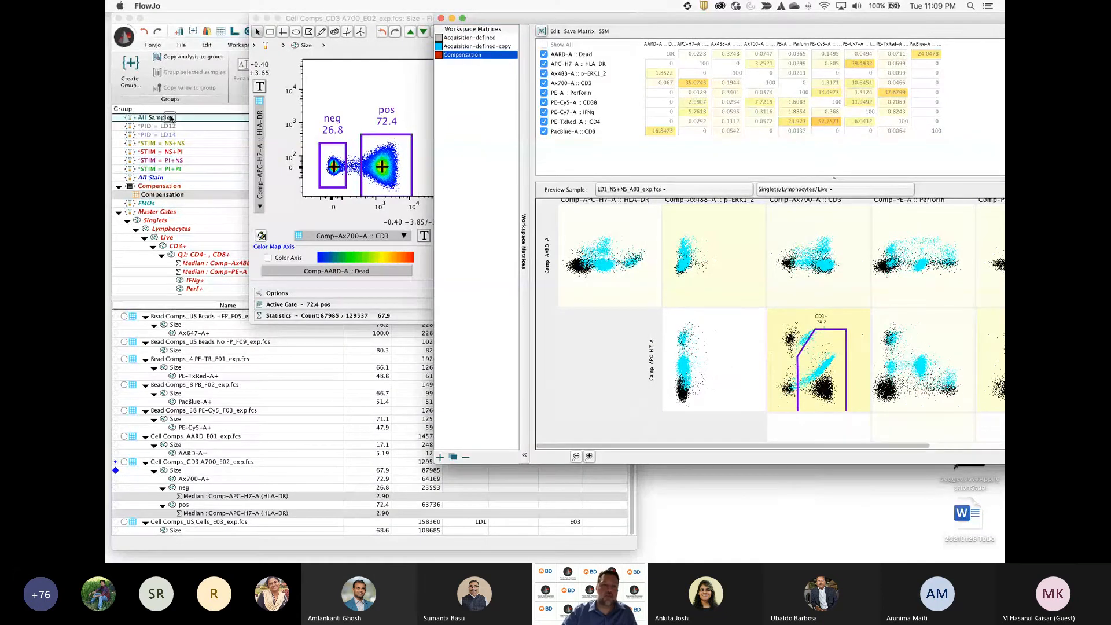
{"action": "left_click", "coordinate": [257, 19]}
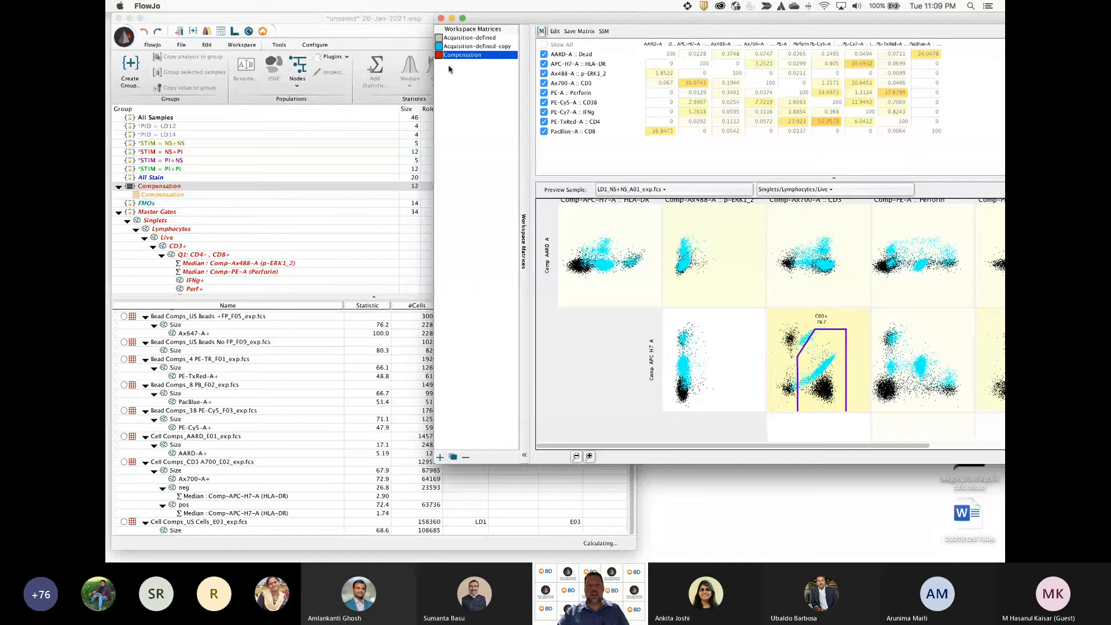
Reopen the control group of the Compensation matrix and enlarge its parameter list to show all control assignments from AARD-A to PacBlue-A
{"action": "left_click", "coordinate": [390, 34]}
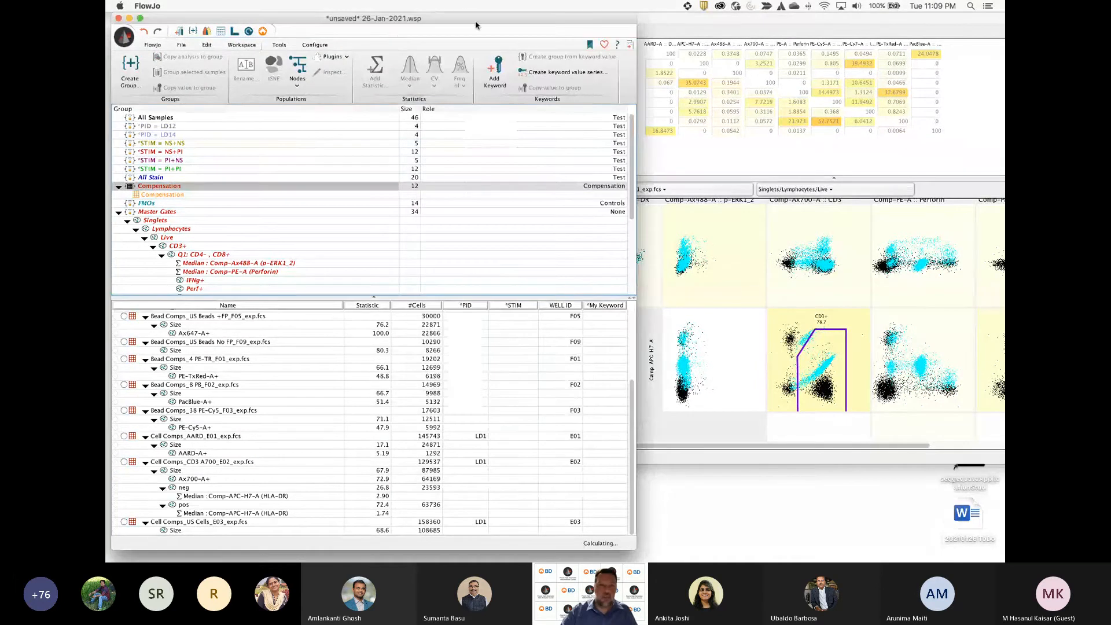
{"action": "left_click", "coordinate": [168, 195]}
{"action": "double_click", "coordinate": [167, 195]}
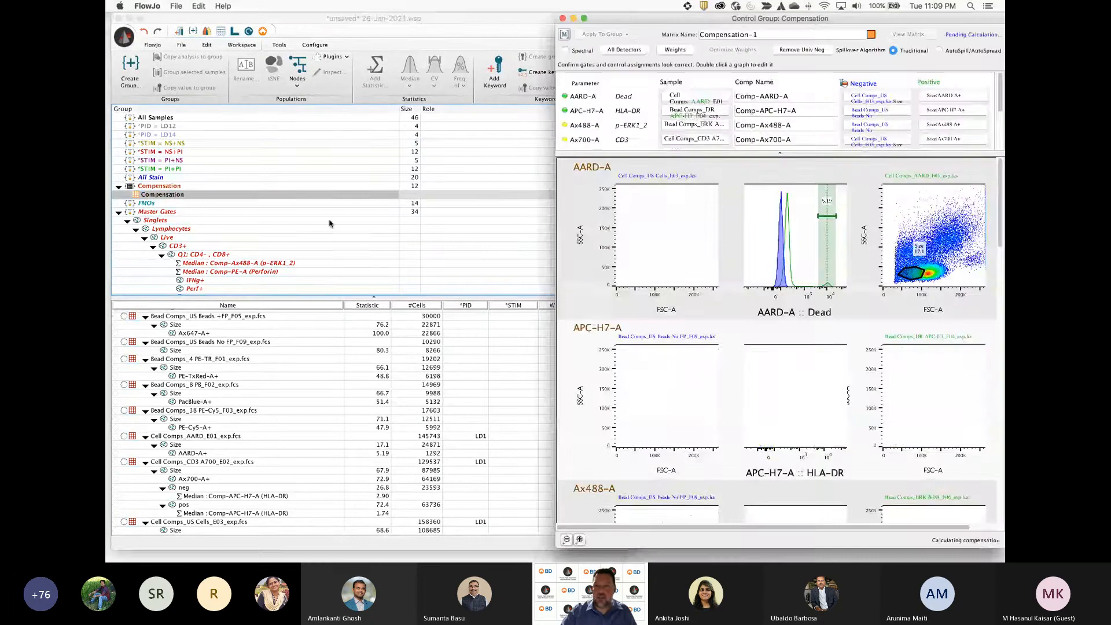
{"action": "left_click_drag", "start_coordinate": [808, 22], "coordinate": [496, 22]}
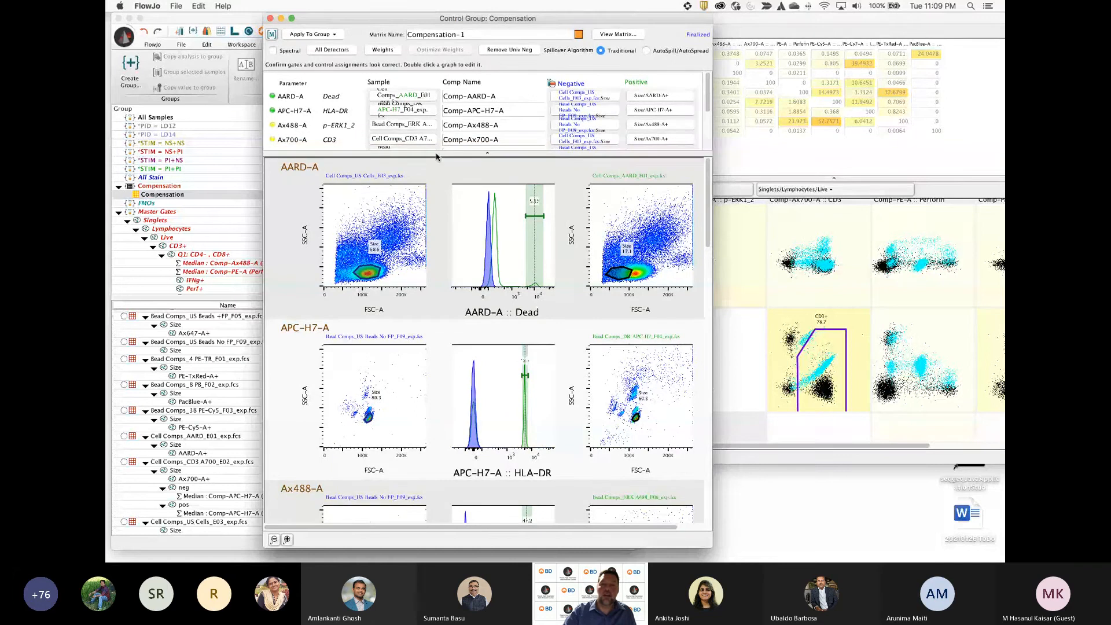
{"action": "left_click_drag", "start_coordinate": [485, 153], "coordinate": [478, 237]}
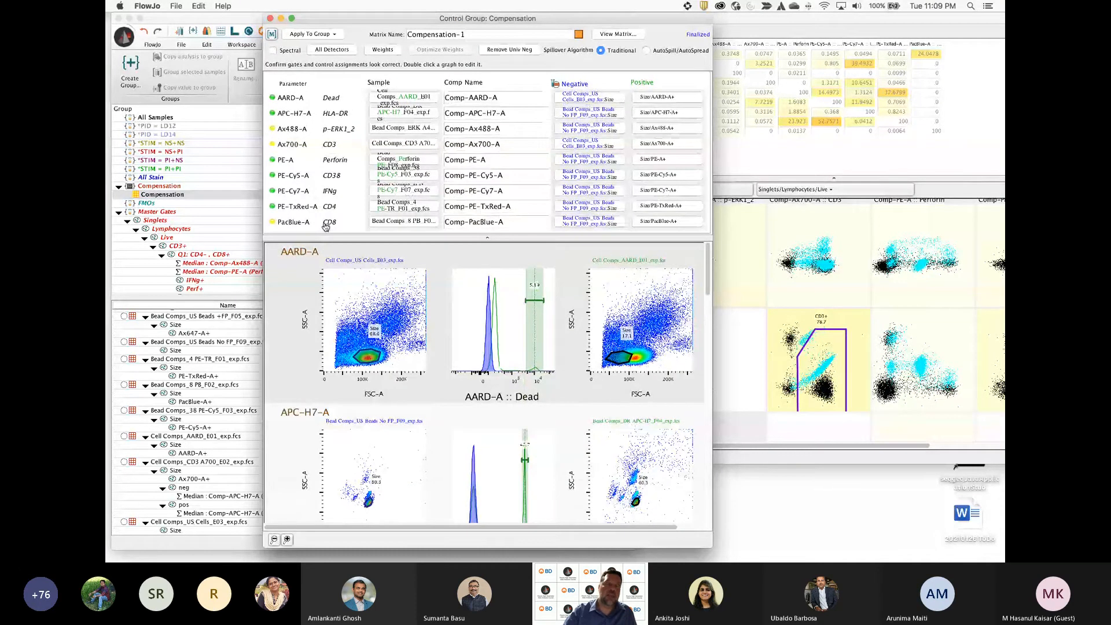
{"action": "left_click", "coordinate": [419, 250]}
{"action": "left_click_drag", "start_coordinate": [416, 266], "coordinate": [416, 263]}
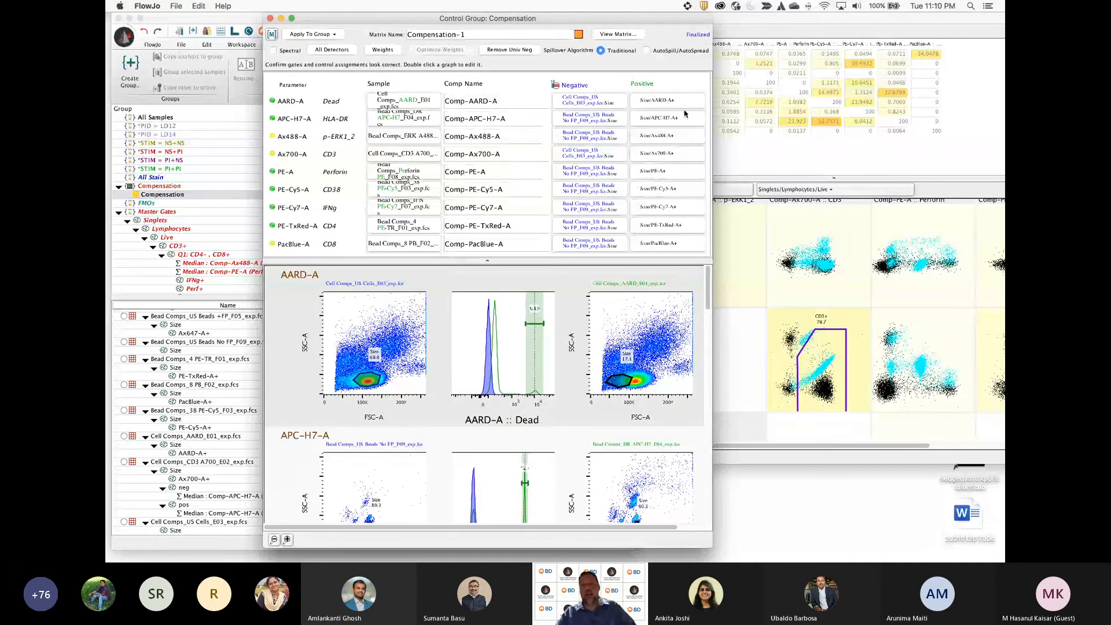
Switch the Compensation-1 spillover algorithm to AutoSpill/AutoSpread, review the control histograms, and close the control group window
{"action": "left_click", "coordinate": [646, 51]}
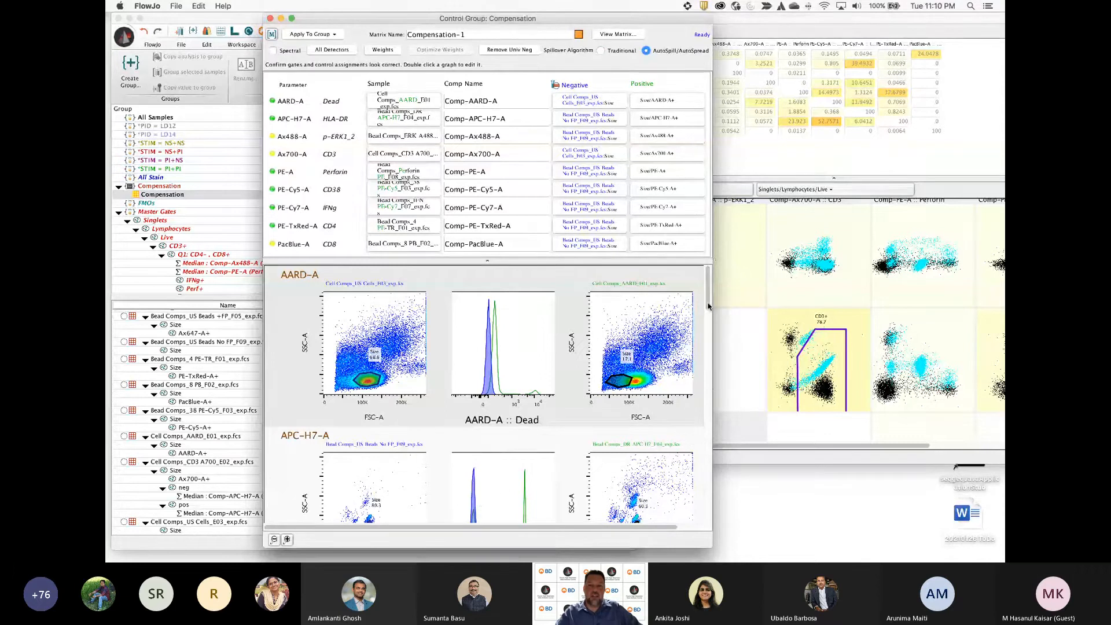
{"action": "scroll", "coordinate": [708, 307], "scroll_direction": "down", "scroll_amount": 5}
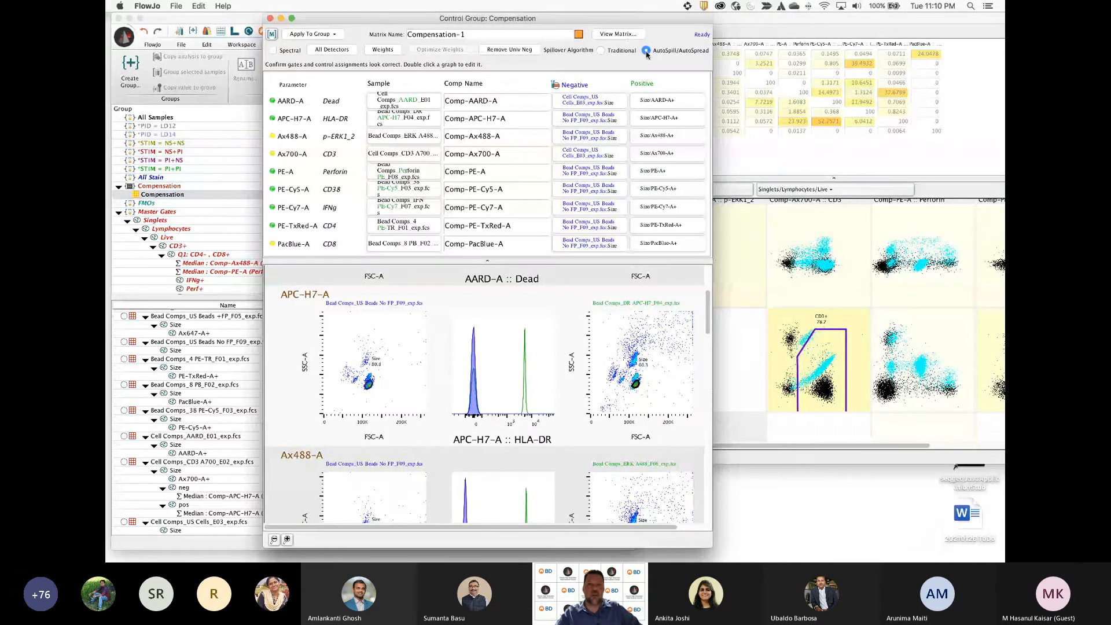
{"action": "left_click", "coordinate": [785, 34]}
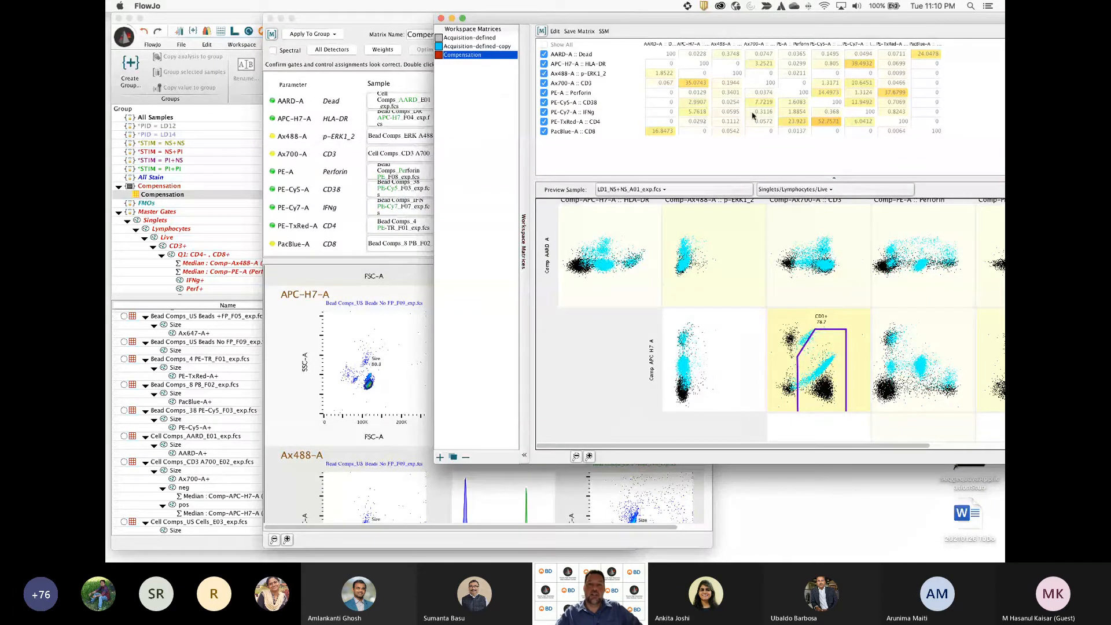
{"action": "left_click", "coordinate": [407, 20]}
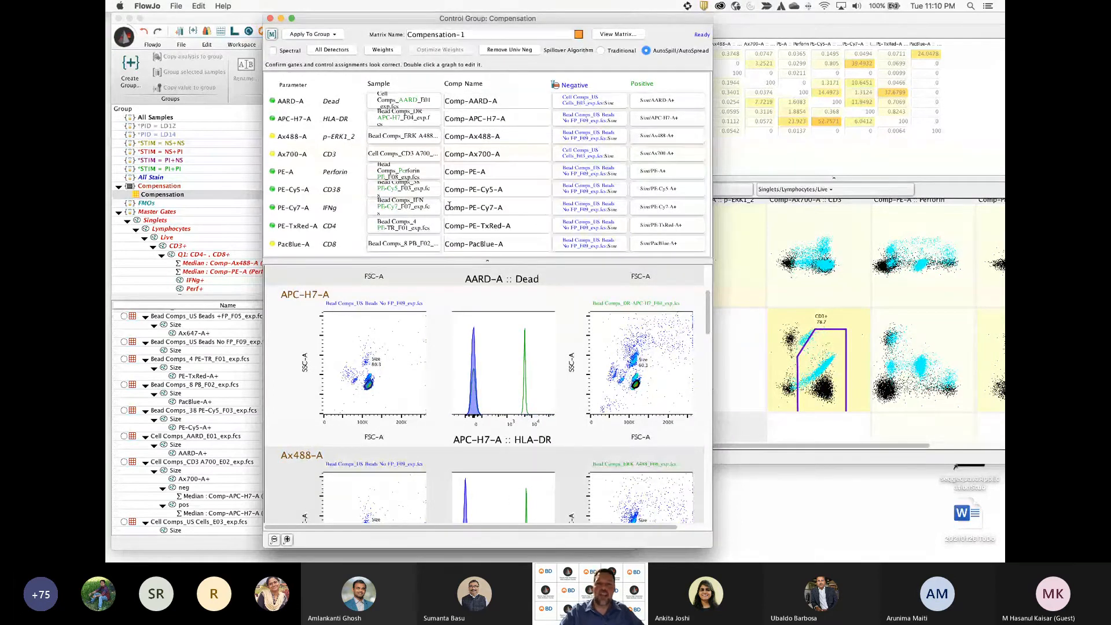
{"action": "left_click", "coordinate": [270, 19]}
Switch to the compensation deck in PowerPoint and start the slide show from slide 21, Cleanup Gating
{"action": "mouse_move", "coordinate": [1003, 2]}
{"action": "left_click", "coordinate": [506, 46]}
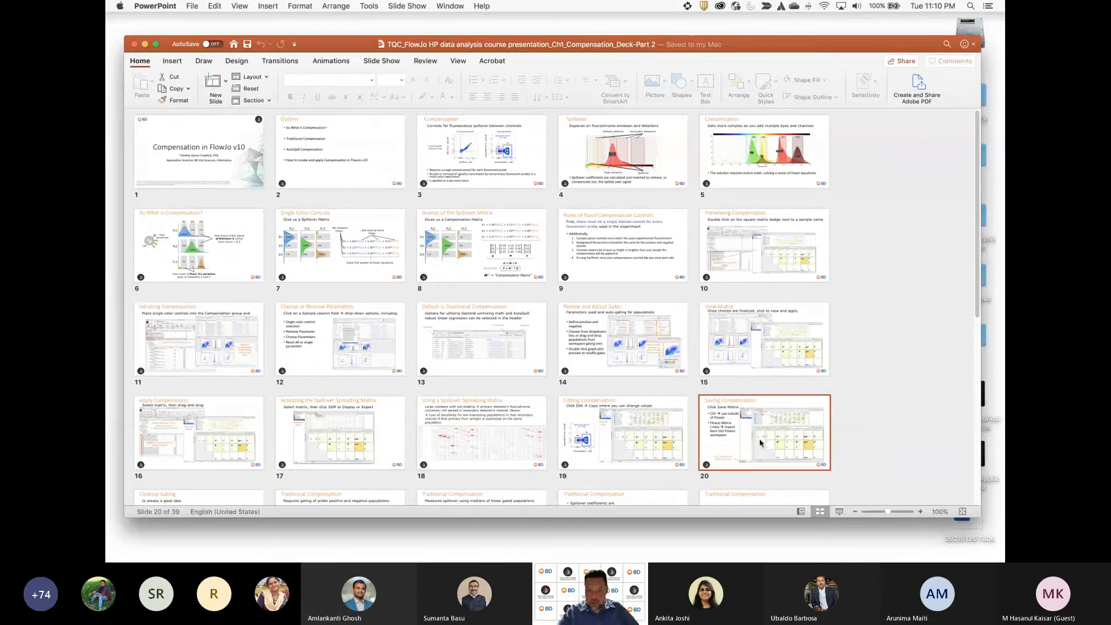
{"action": "scroll", "coordinate": [761, 442], "scroll_direction": "down", "scroll_amount": 1}
{"action": "scroll", "coordinate": [761, 442], "scroll_direction": "down", "scroll_amount": 4}
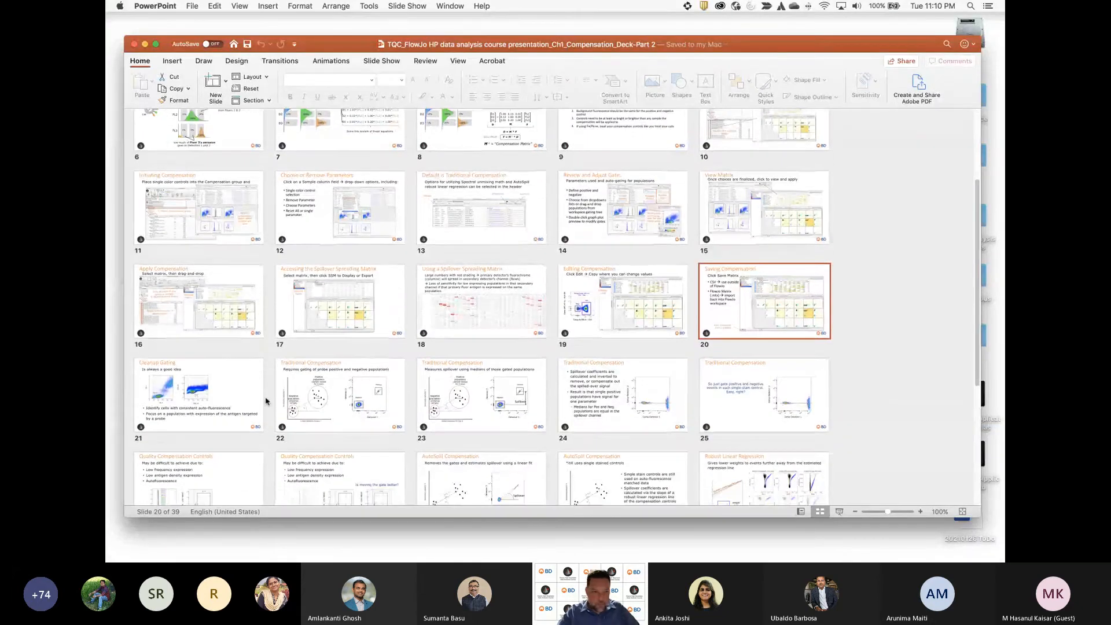
{"action": "left_click", "coordinate": [210, 395]}
{"action": "double_click", "coordinate": [210, 395]}
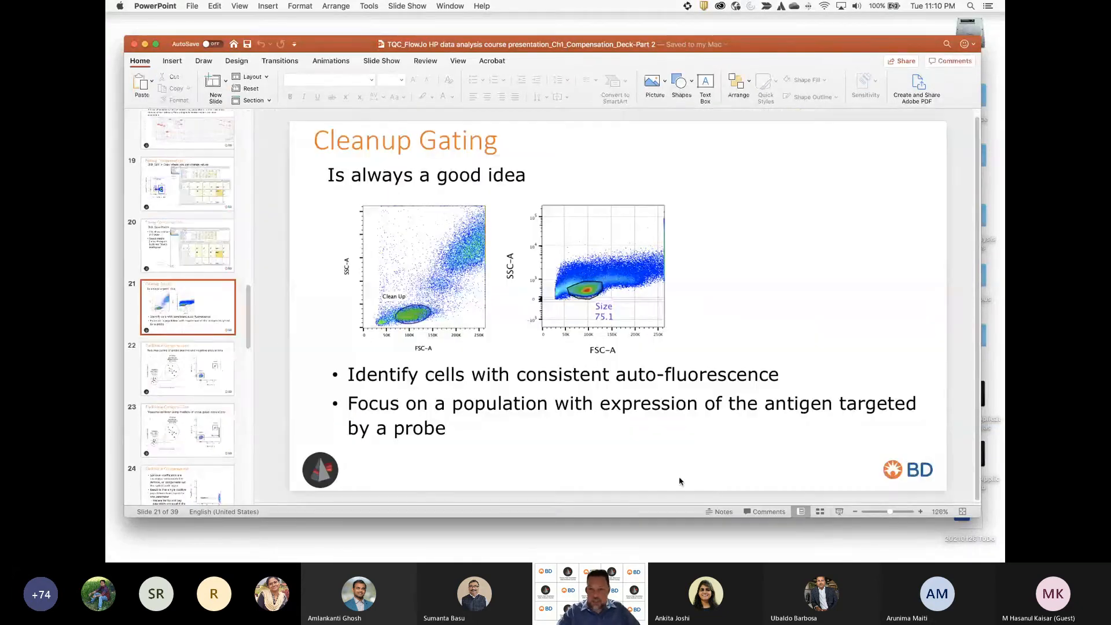
{"action": "left_click", "coordinate": [839, 511]}
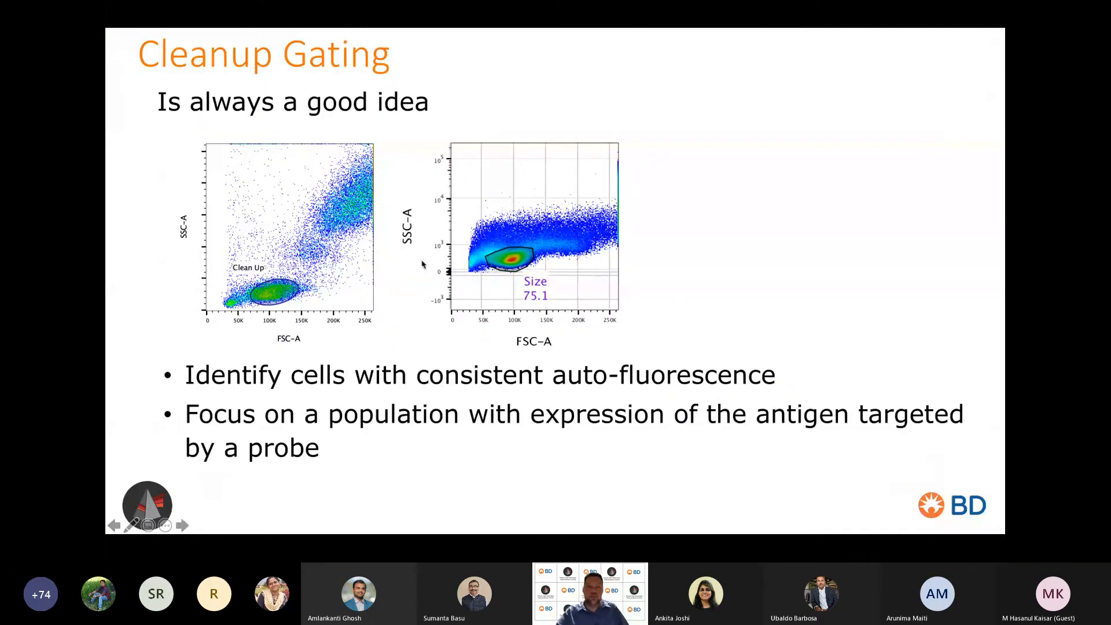